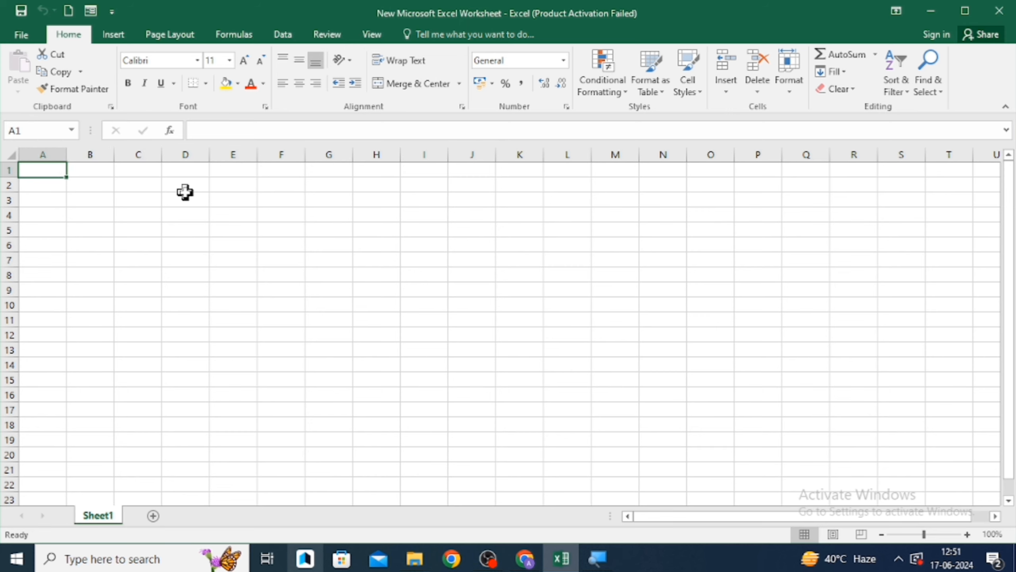
- Create a new blank workbook and enter the label CTRl +N in cell A1
{"action": "key", "text": "ctrl+n"}
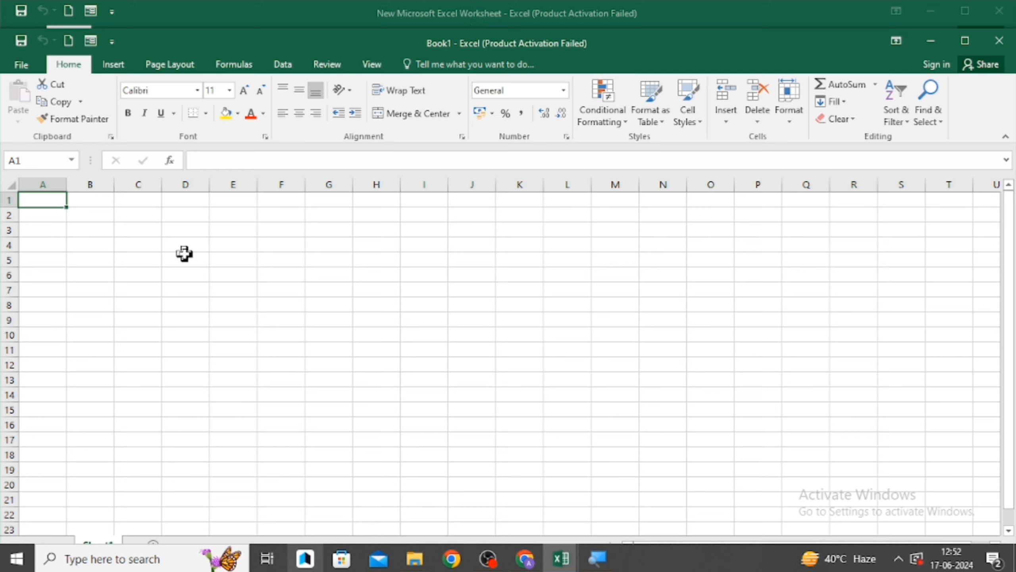
{"action": "type", "text": "C"}
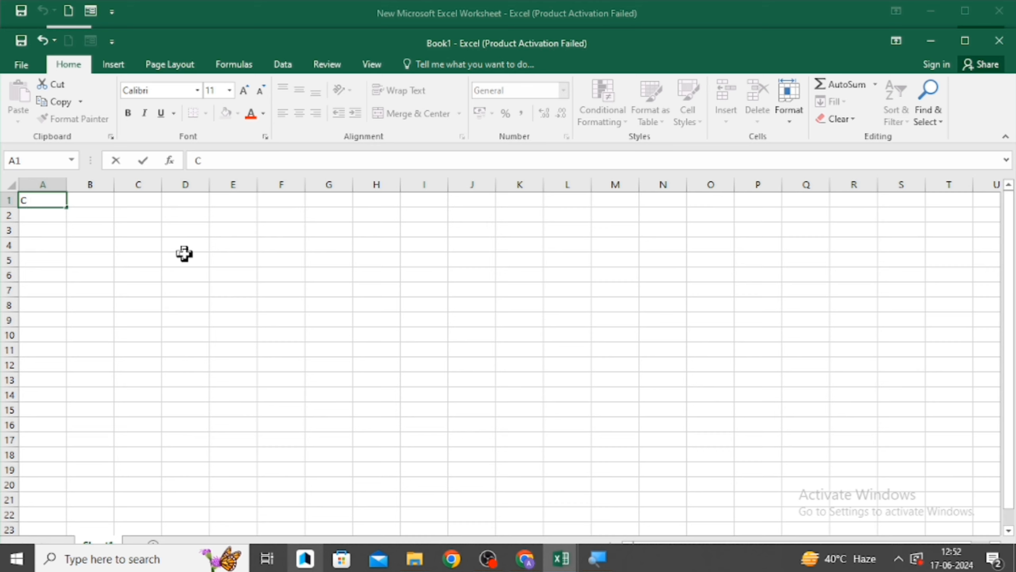
{"action": "type", "text": "TRI +N"}
{"action": "key", "text": "Return"}
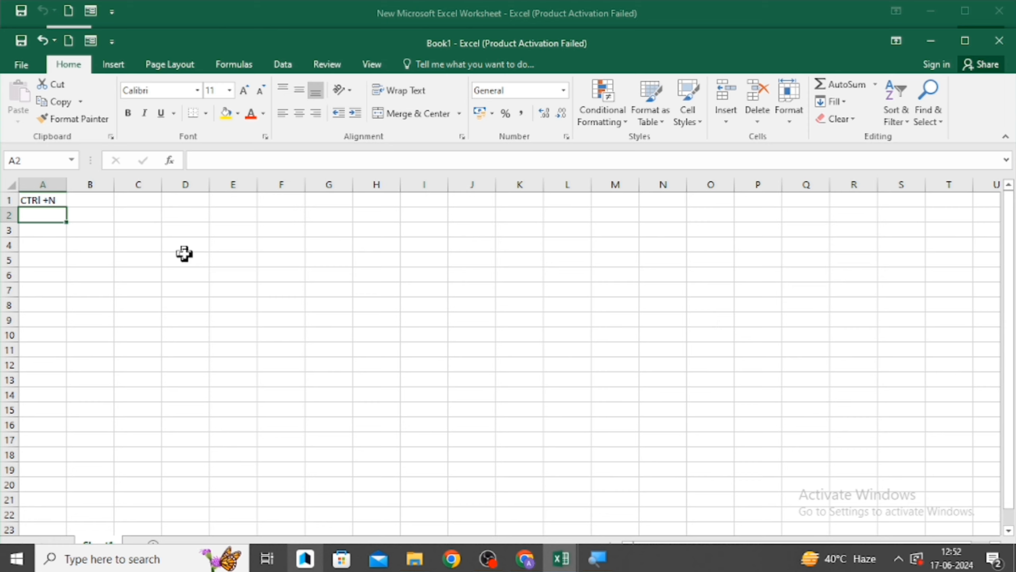
{"action": "key", "text": "Up"}
- Open a second new blank workbook and close it
{"action": "key", "text": "ctrl+n"}
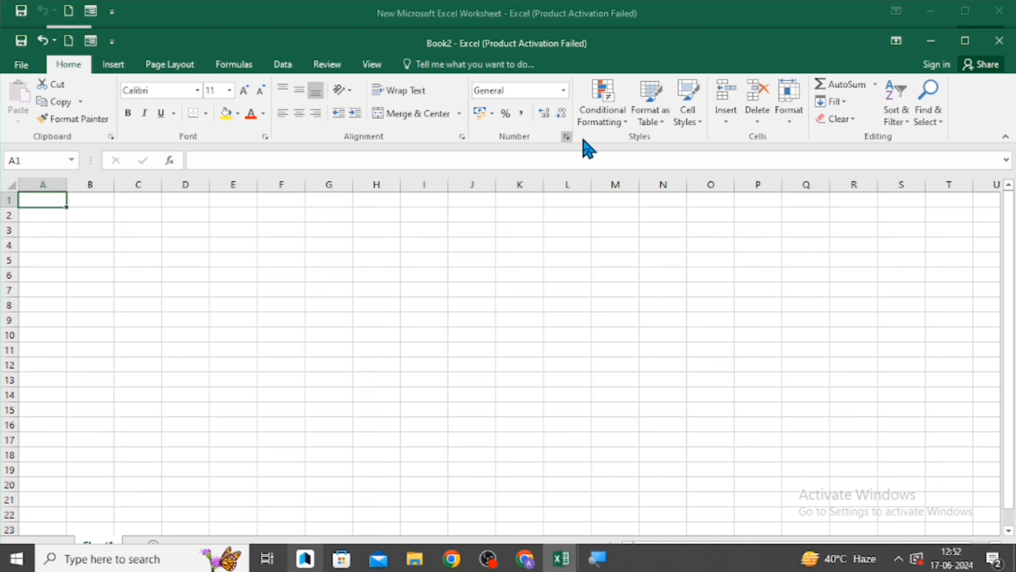
{"action": "left_click", "coordinate": [998, 42]}
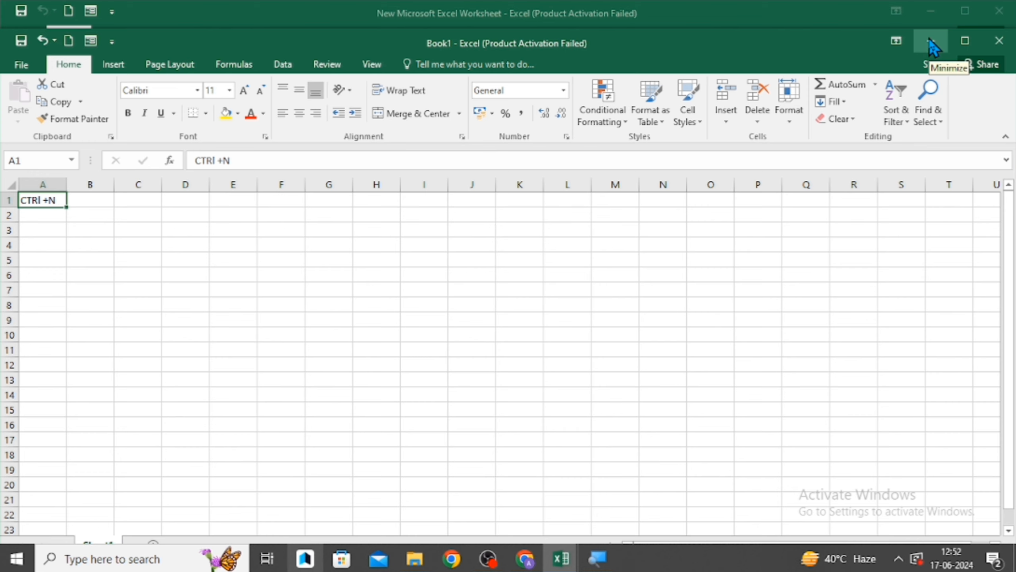
- Maximize, restore and minimize the Book1 window, then bring it back from the taskbar
{"action": "left_click", "coordinate": [960, 39]}
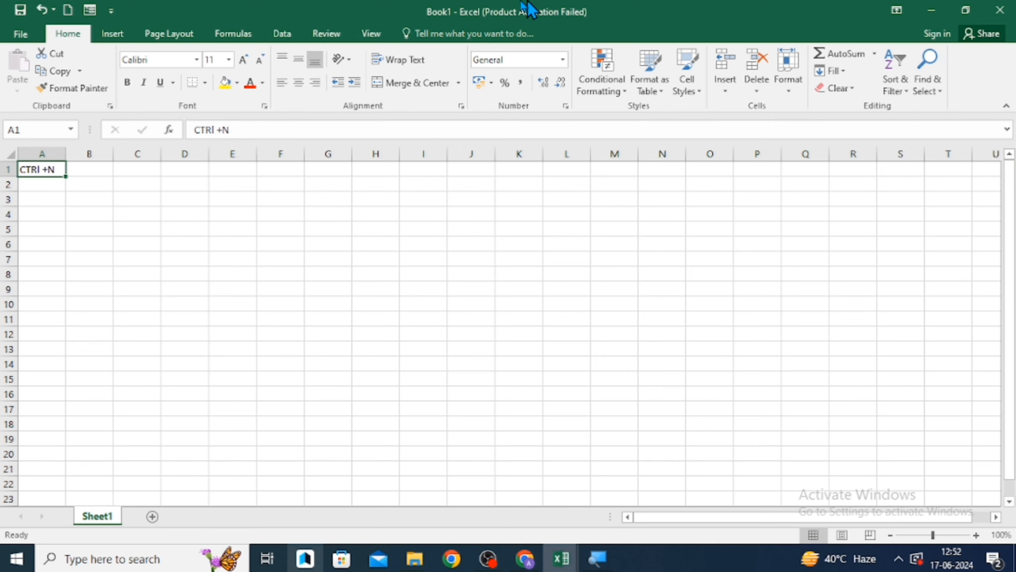
{"action": "left_click", "coordinate": [974, 15]}
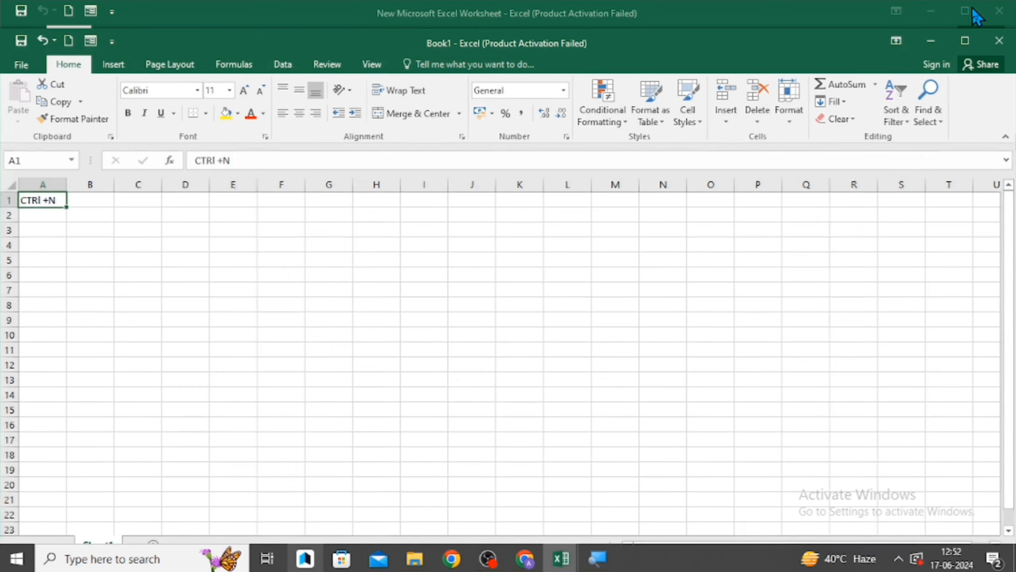
{"action": "left_click", "coordinate": [935, 43]}
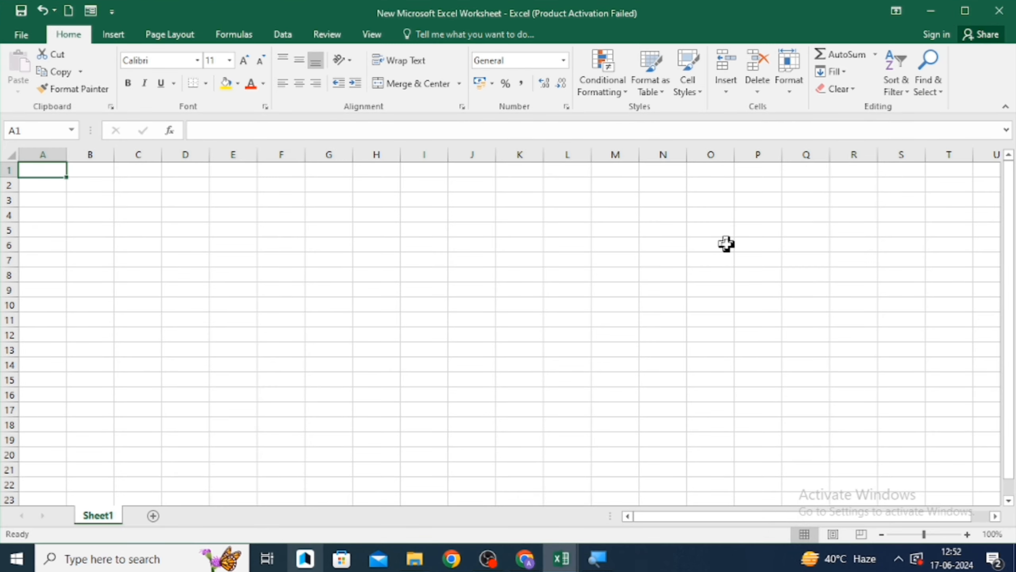
{"action": "mouse_move", "coordinate": [562, 560]}
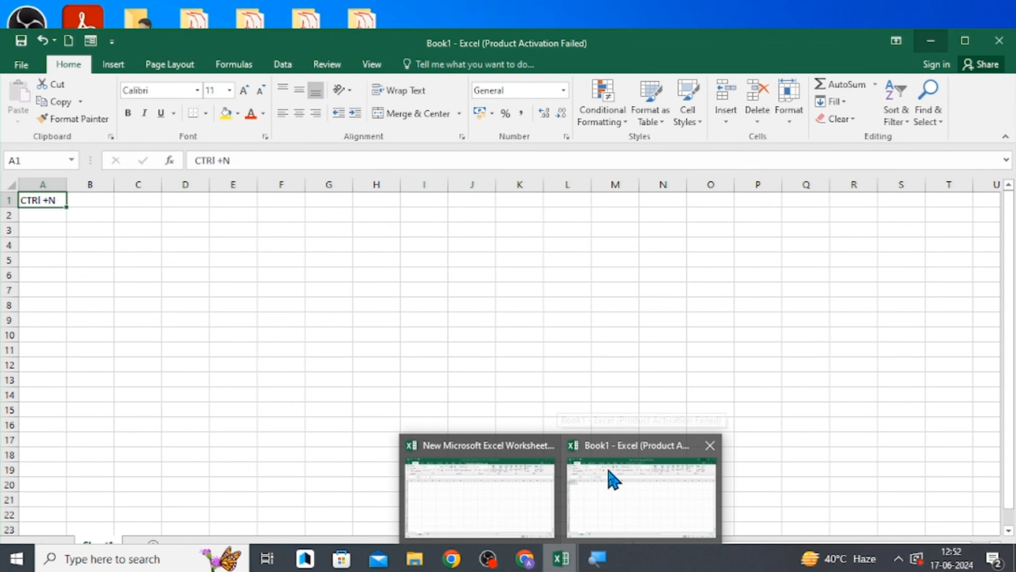
{"action": "left_click", "coordinate": [609, 476]}
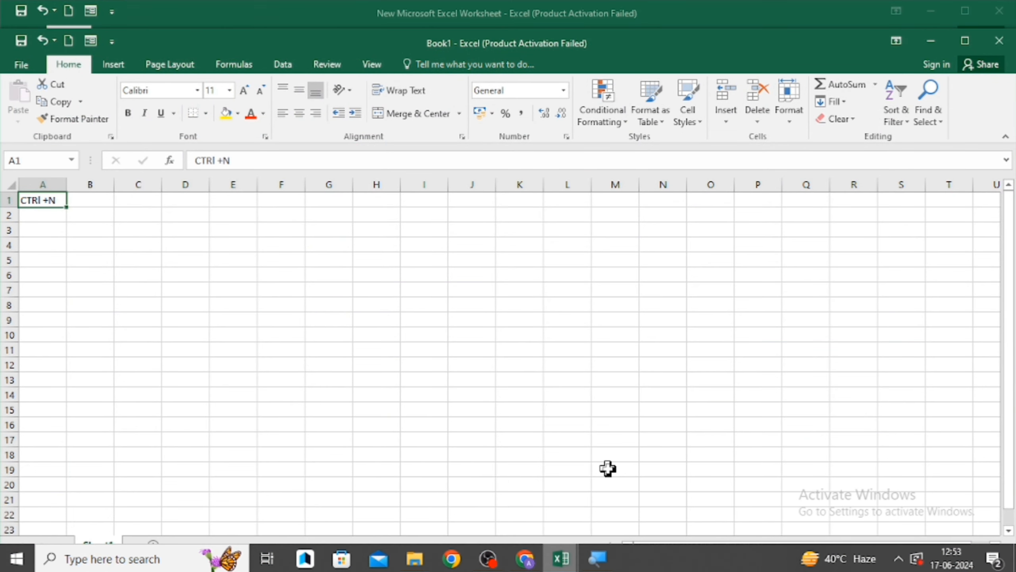
- Close the Book1 workbook without saving its changes
{"action": "left_click", "coordinate": [999, 41]}
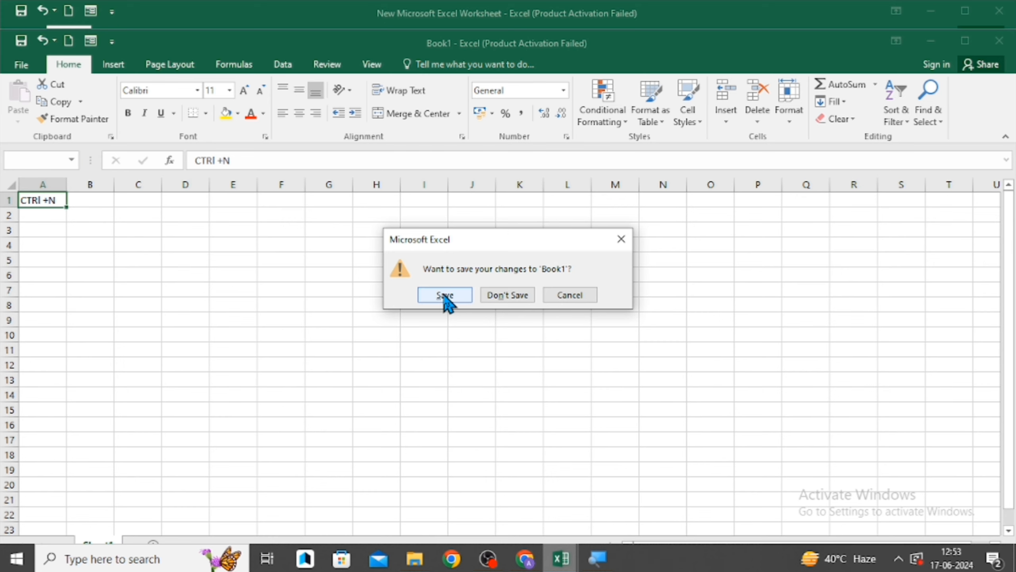
{"action": "left_click", "coordinate": [505, 296]}
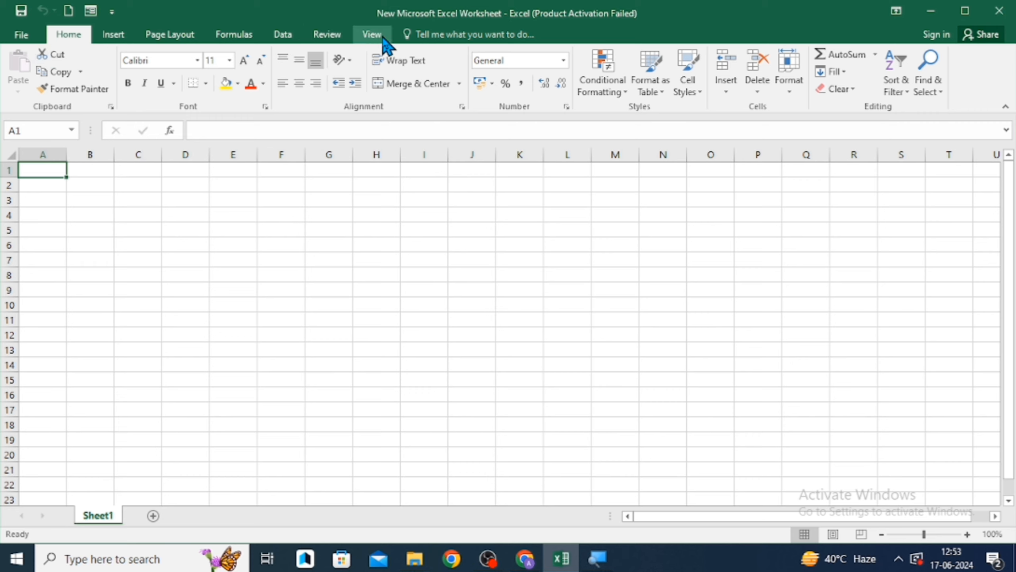
- Look through the New and Open pages of the File view, then save the workbook
{"action": "left_click", "coordinate": [21, 36]}
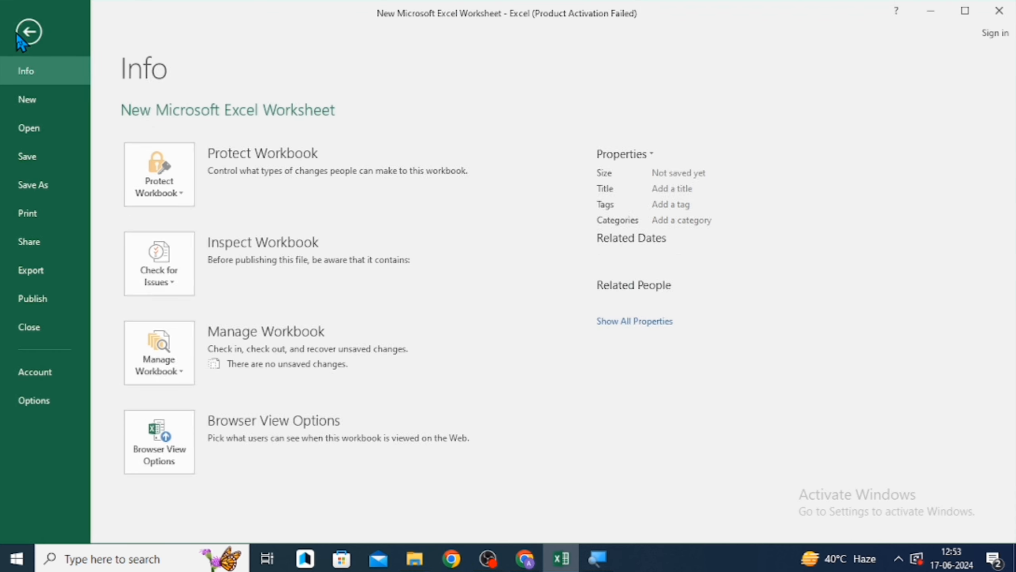
{"action": "left_click", "coordinate": [34, 100]}
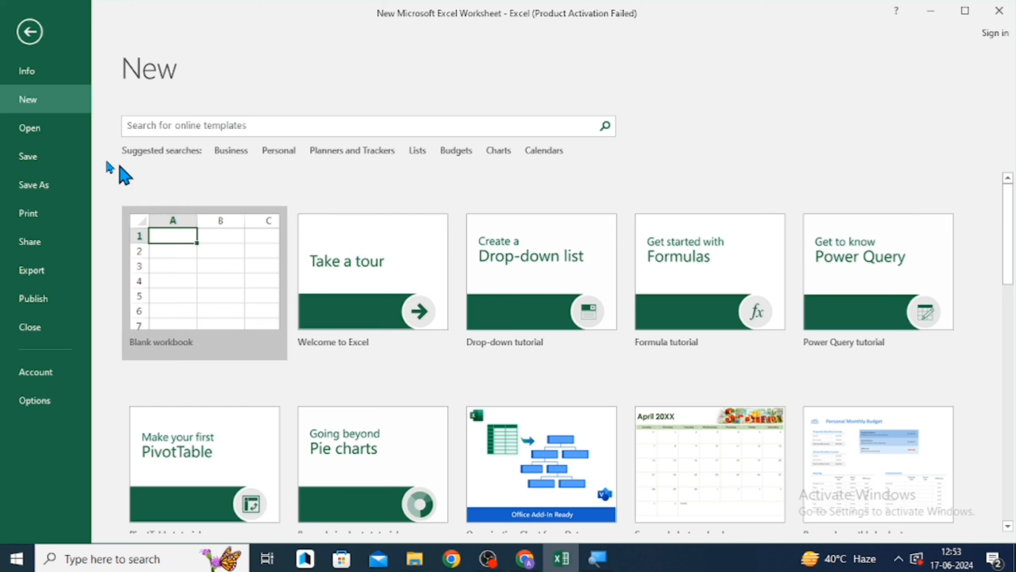
{"action": "left_click", "coordinate": [30, 128]}
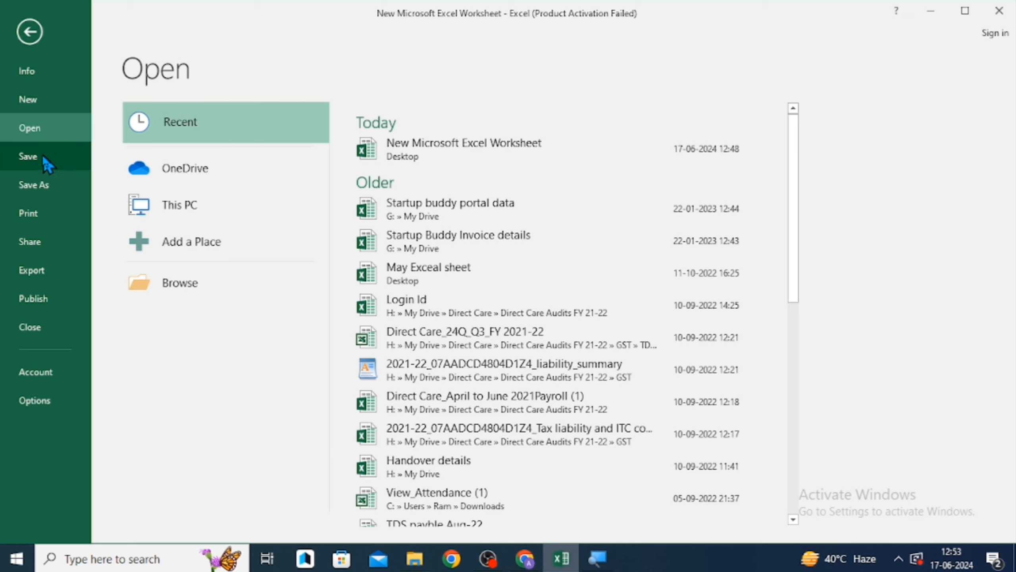
{"action": "left_click", "coordinate": [30, 156]}
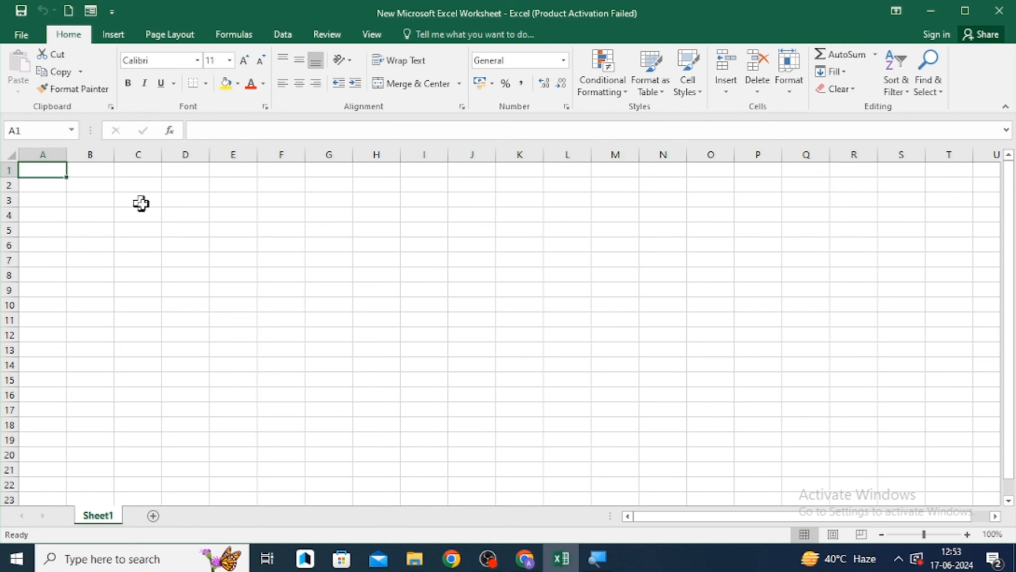
- Browse the Save As, Print and Share pages of the File view and return to the sheet
{"action": "left_click", "coordinate": [238, 203]}
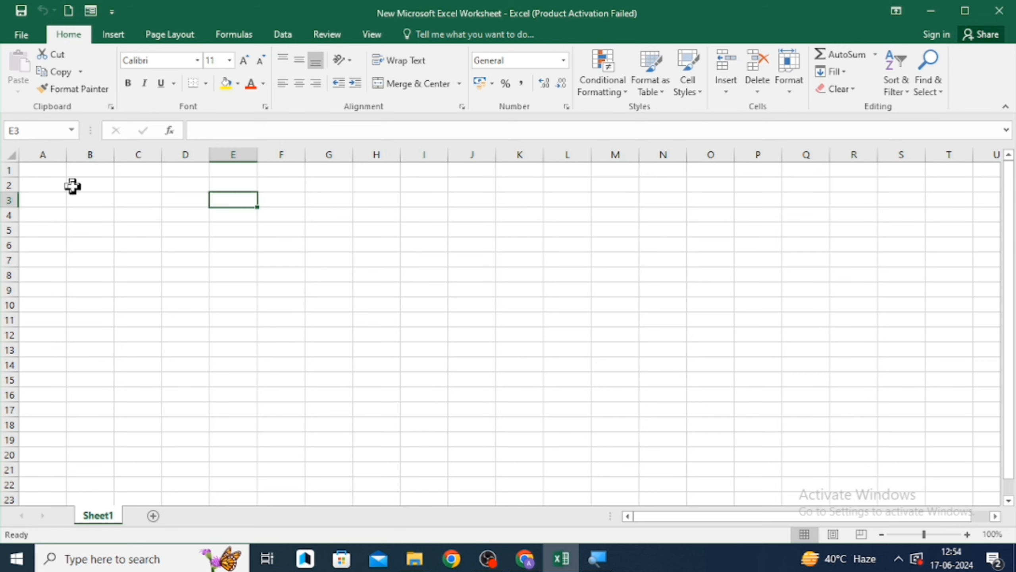
{"action": "left_click", "coordinate": [53, 175]}
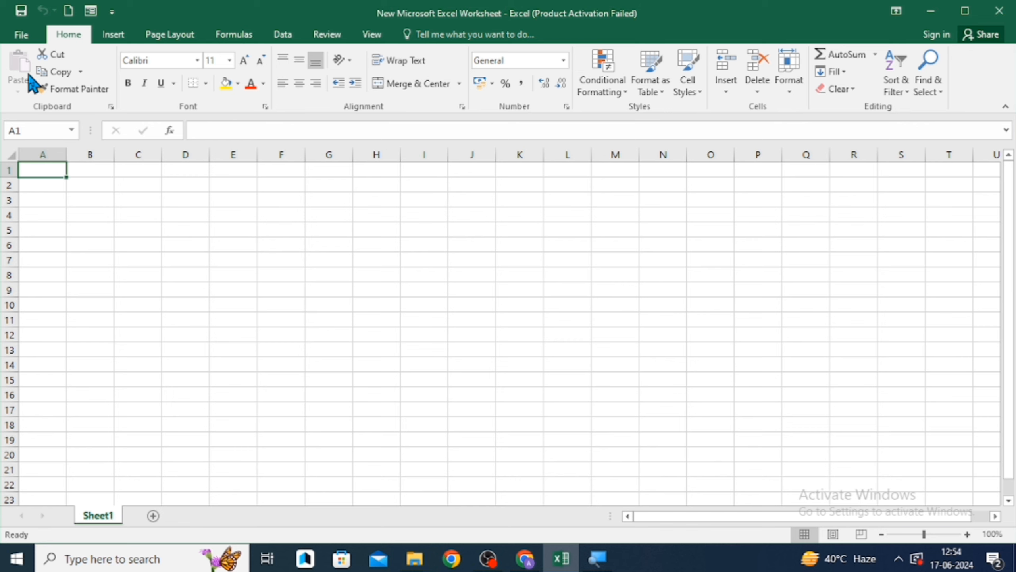
{"action": "left_click", "coordinate": [22, 36]}
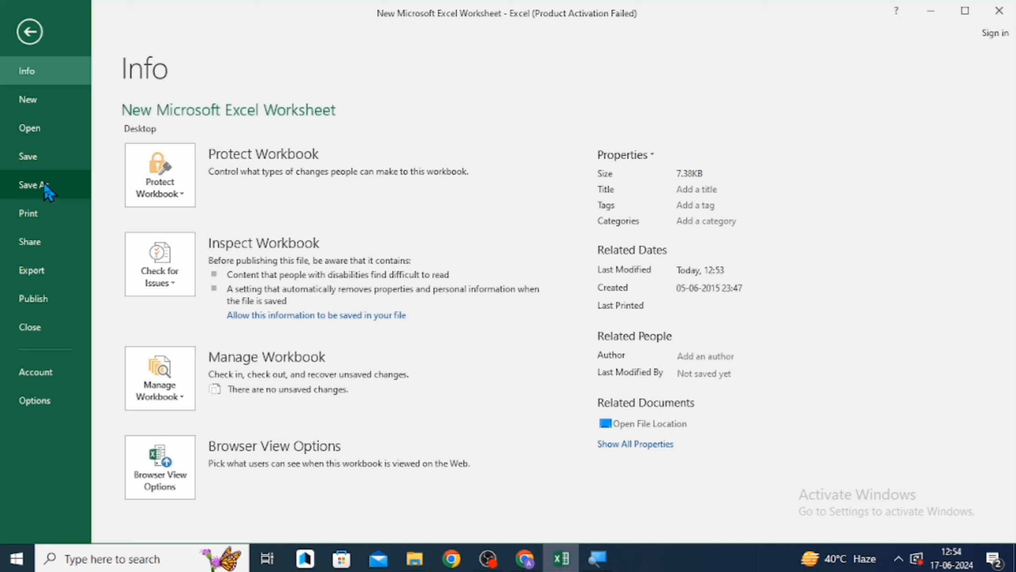
{"action": "left_click", "coordinate": [24, 32]}
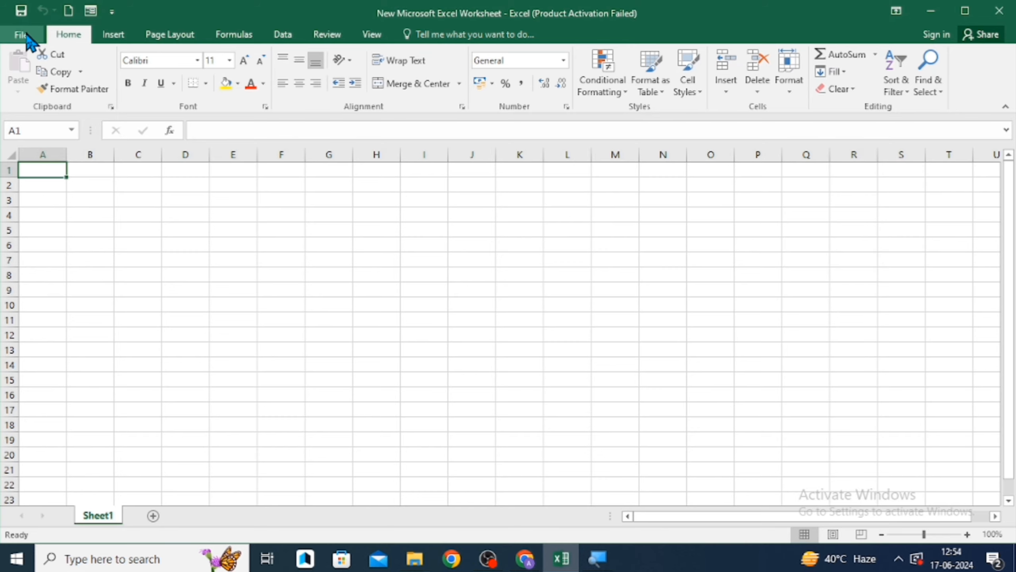
{"action": "left_click", "coordinate": [19, 35]}
{"action": "left_click", "coordinate": [33, 184]}
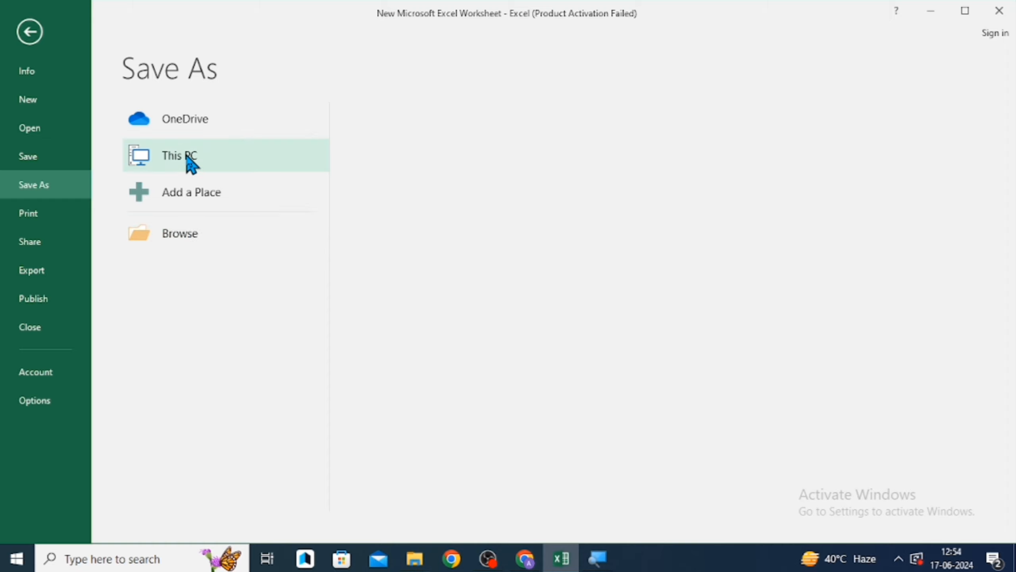
{"action": "left_click", "coordinate": [24, 213]}
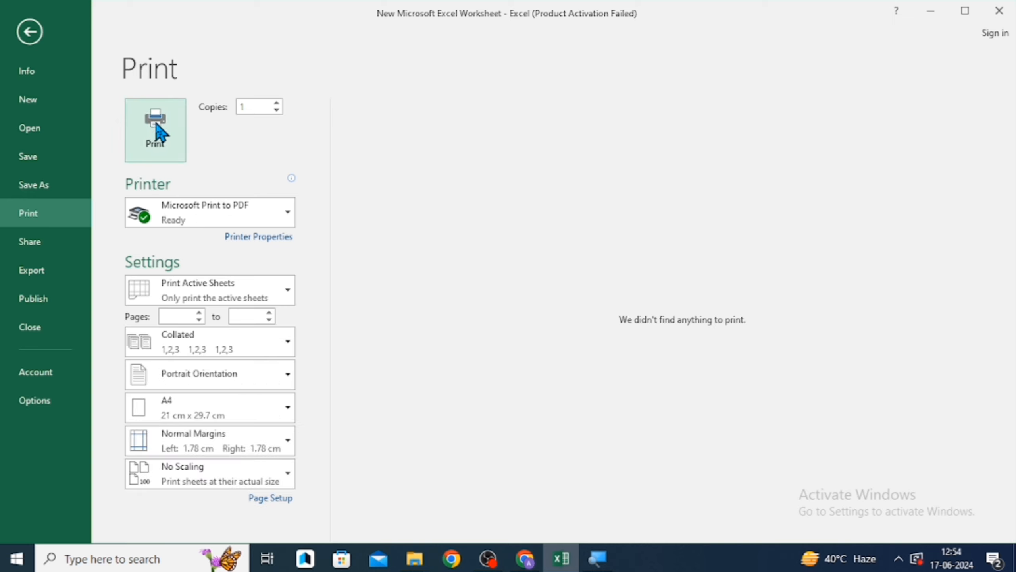
{"action": "left_click", "coordinate": [31, 243]}
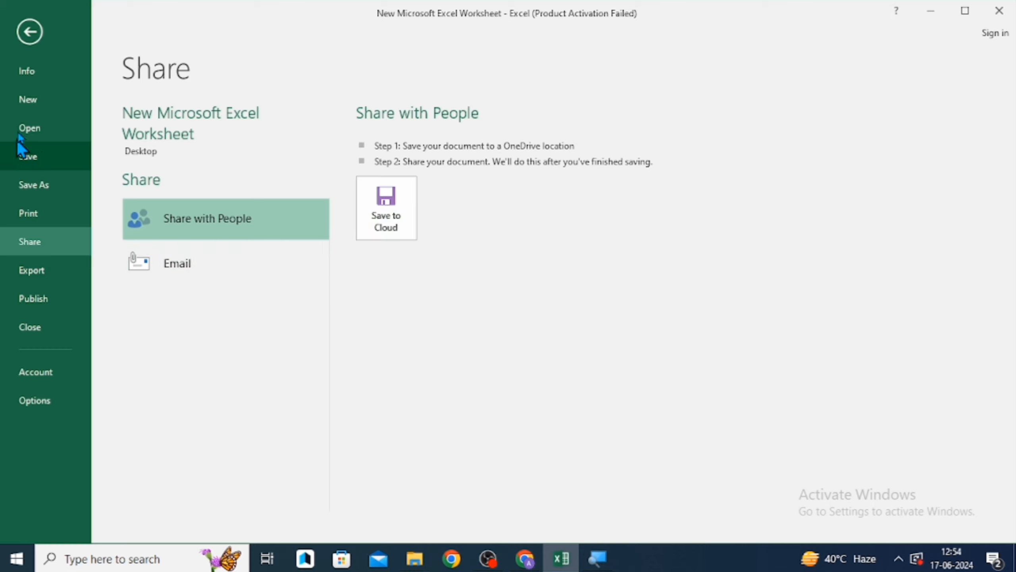
{"action": "left_click", "coordinate": [30, 32]}
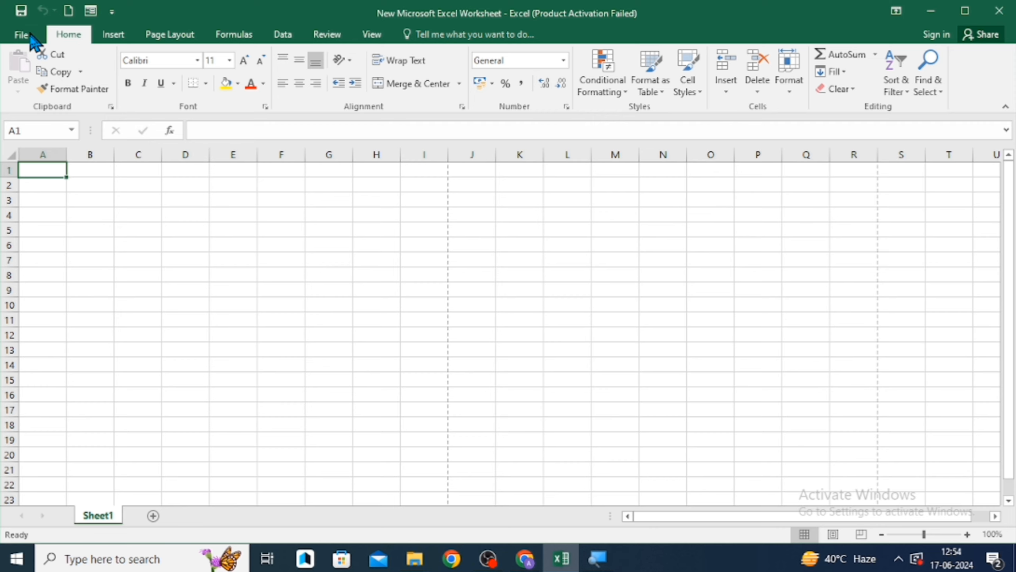
{"action": "left_click", "coordinate": [25, 33]}
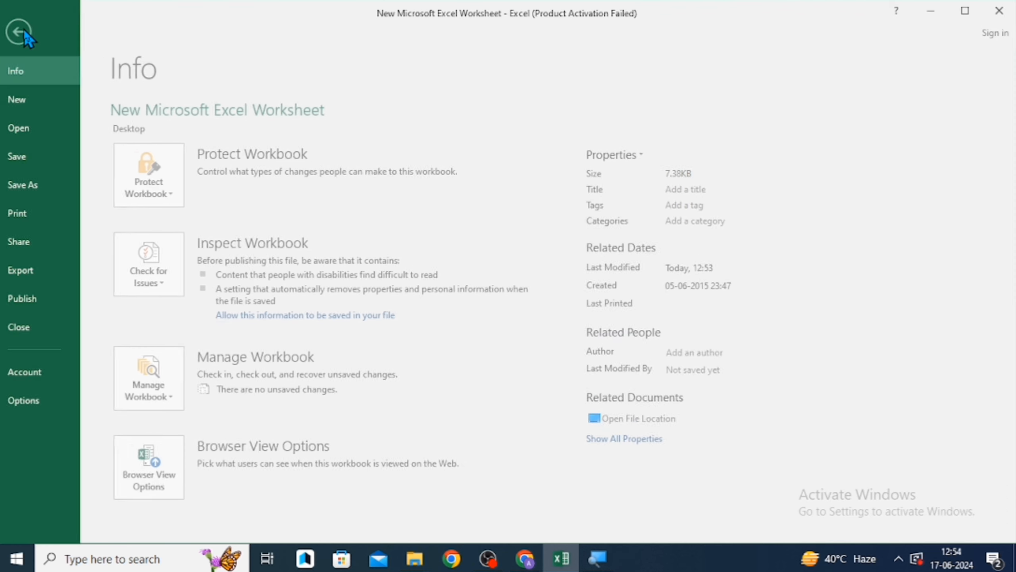
{"action": "left_click", "coordinate": [24, 33]}
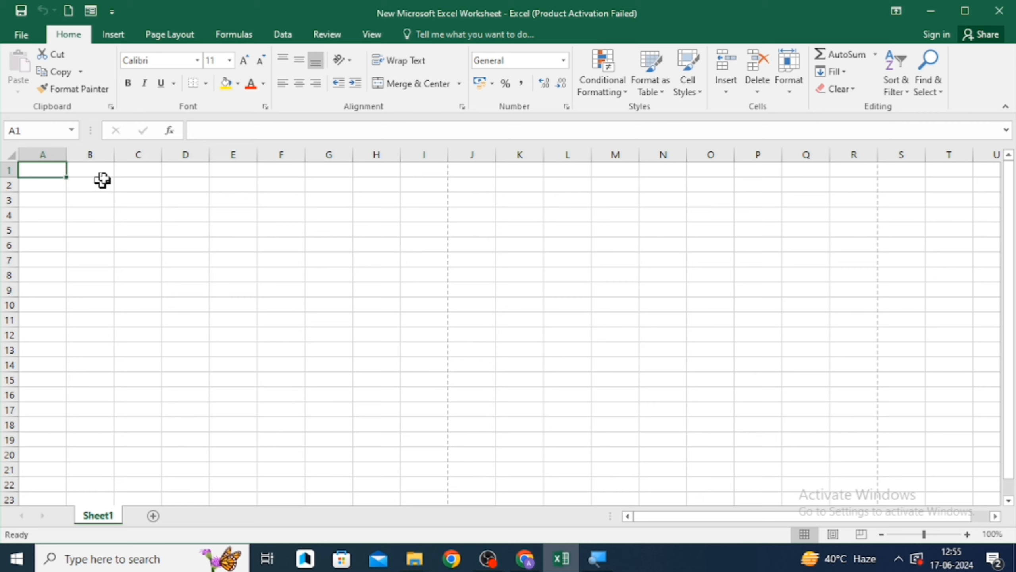
{"action": "key", "text": "Right"}
{"action": "key", "text": "Left"}
{"action": "key", "text": "Down"}
{"action": "key", "text": "Up"}
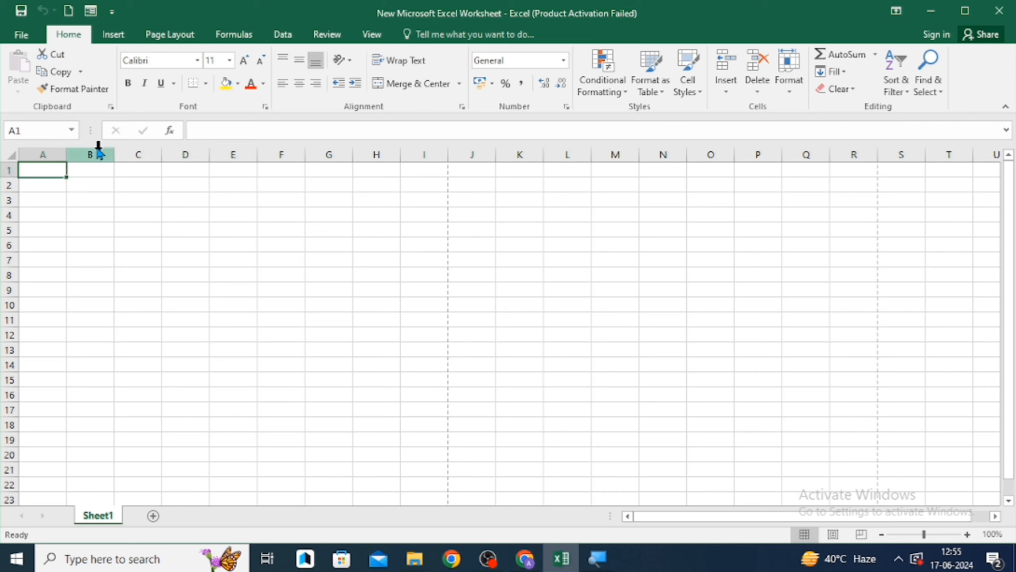
{"action": "left_click", "coordinate": [24, 37]}
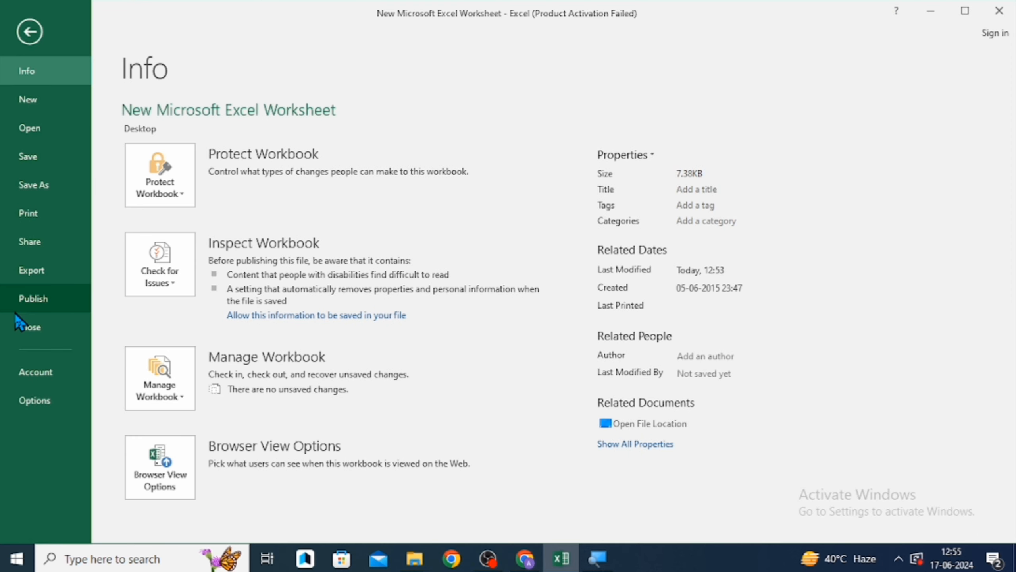
{"action": "left_click", "coordinate": [33, 32]}
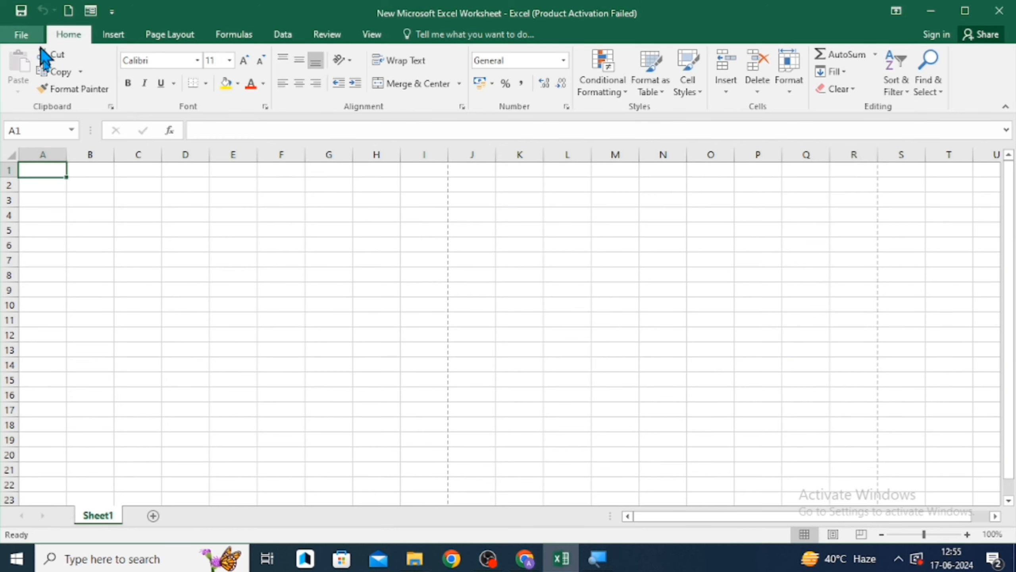
{"action": "left_click", "coordinate": [106, 173]}
{"action": "key", "text": "Left"}
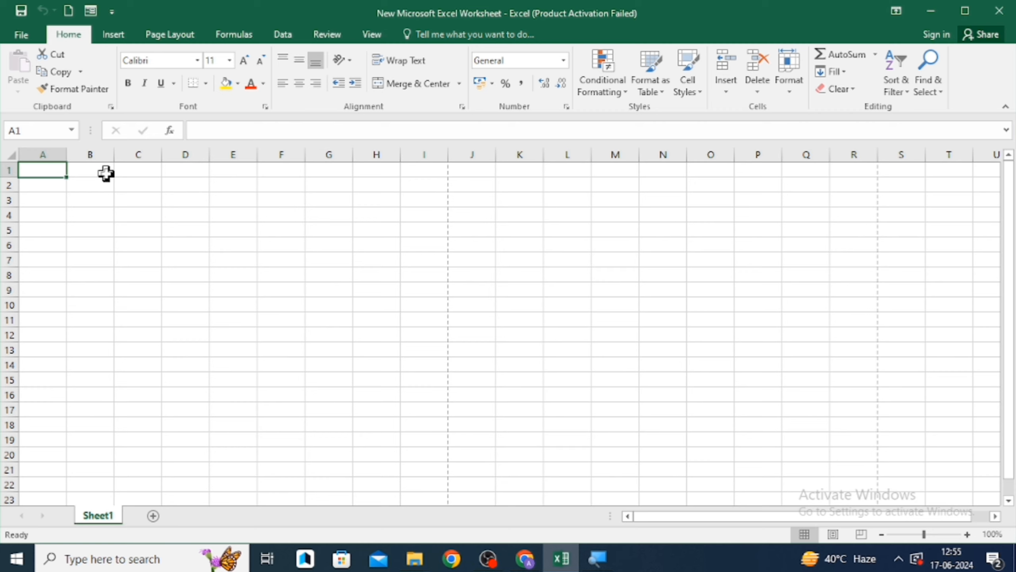
{"action": "key", "text": "Down"}
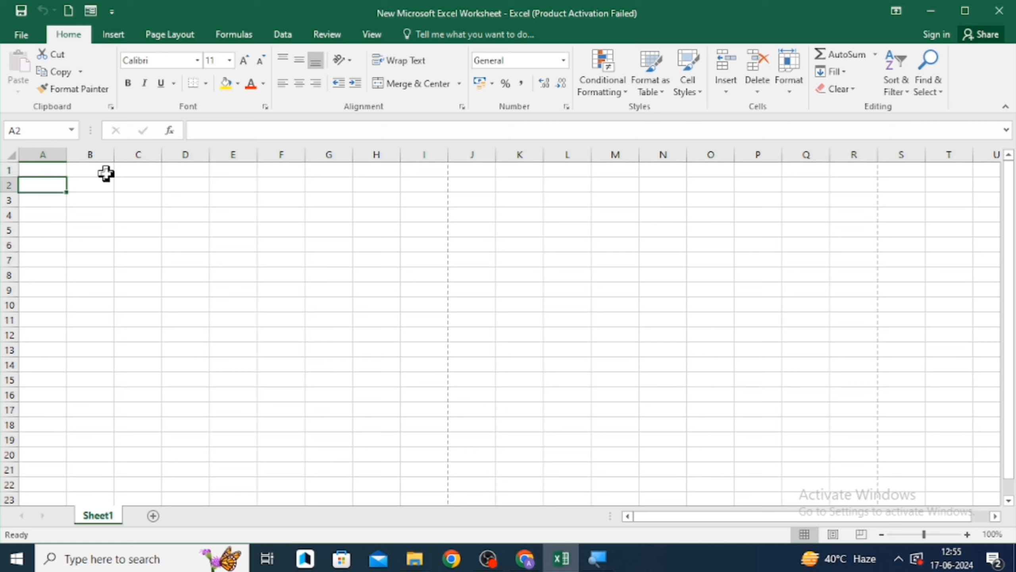
{"action": "key", "text": "Up"}
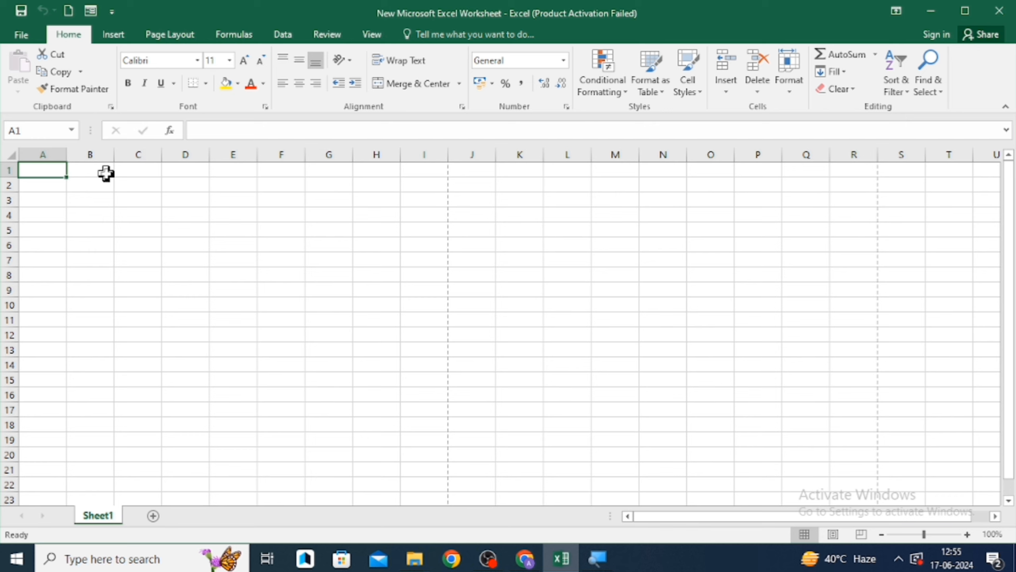
{"action": "left_click", "coordinate": [22, 34]}
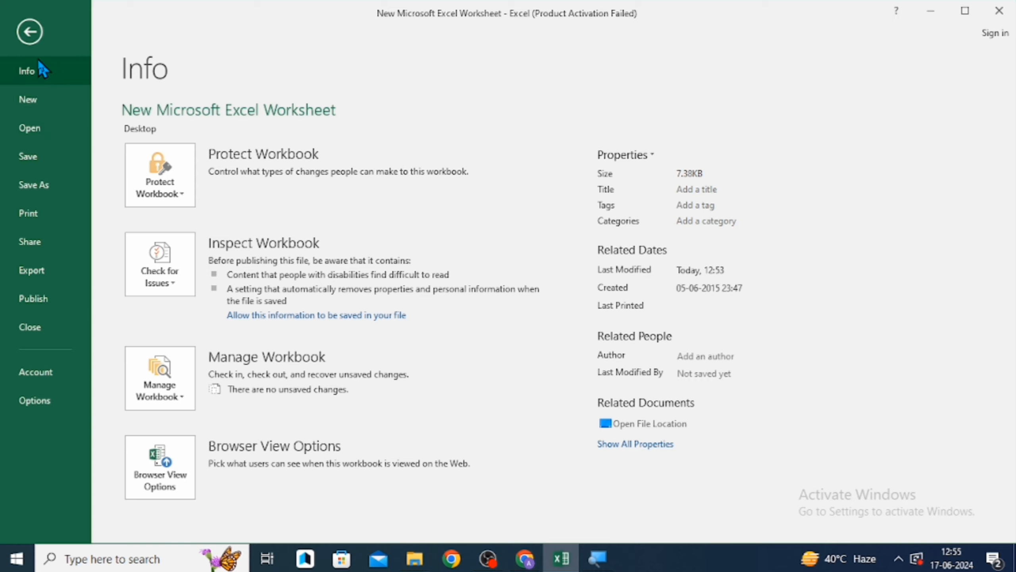
{"action": "left_click", "coordinate": [31, 32]}
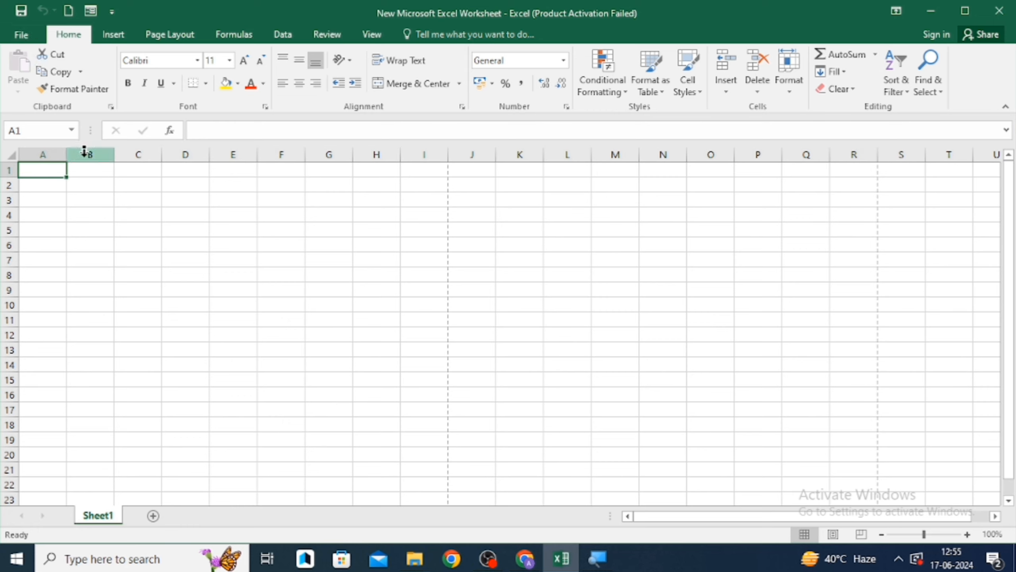
{"action": "left_click", "coordinate": [97, 184]}
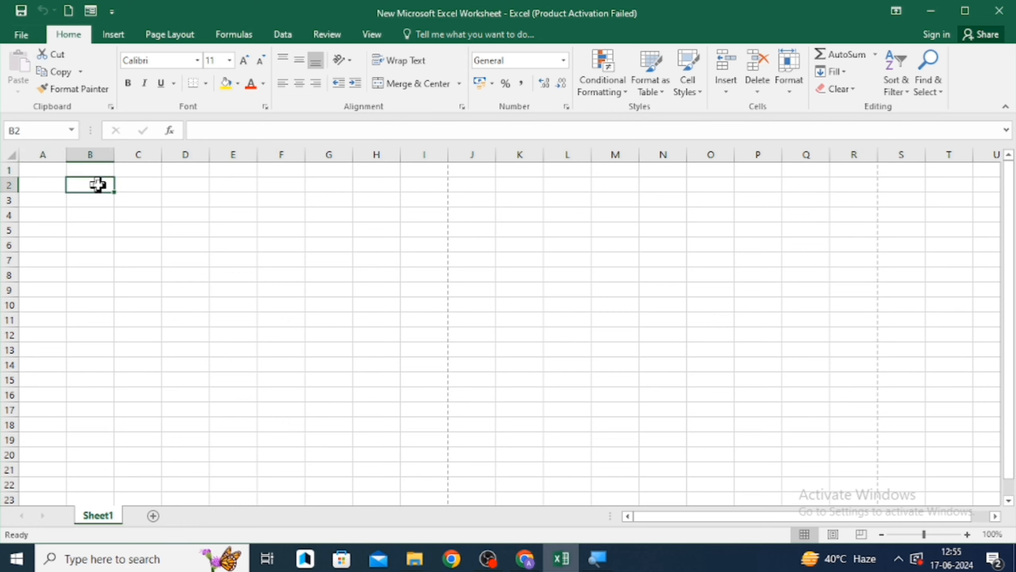
{"action": "key", "text": "Left"}
{"action": "key", "text": "Up"}
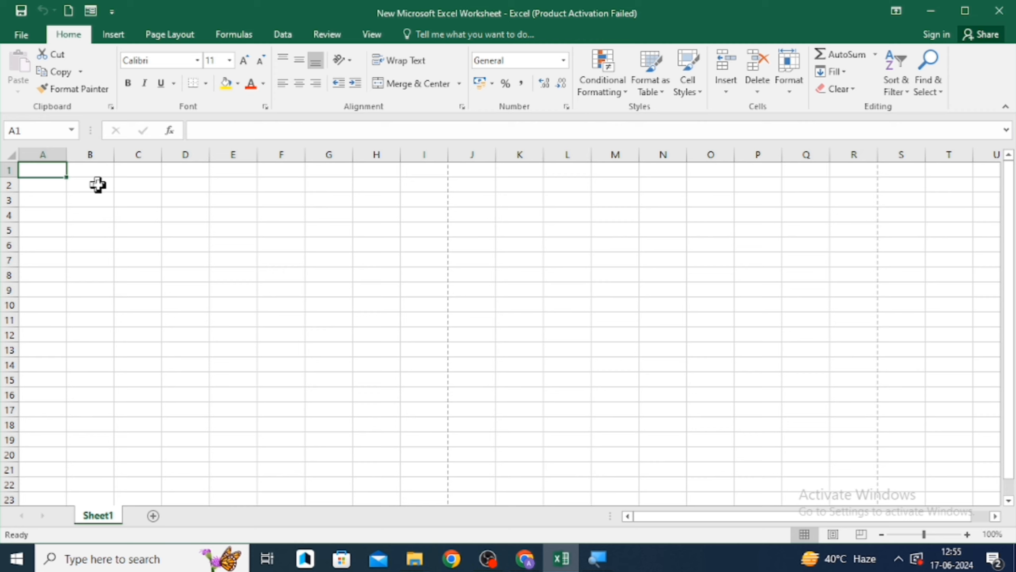
- Move the active cell between A1, B1 and A4 and back to A1 to practise cell navigation
{"action": "key", "text": "Right"}
{"action": "key", "text": "Left"}
{"action": "left_click", "coordinate": [89, 174]}
{"action": "key", "text": "Left"}
{"action": "key", "text": "Right"}
{"action": "key", "text": "Right"}
{"action": "key", "text": "Left"}
{"action": "key", "text": "Left"}
{"action": "key", "text": "Down"}
{"action": "key", "text": "Down"}
{"action": "key", "text": "Down"}
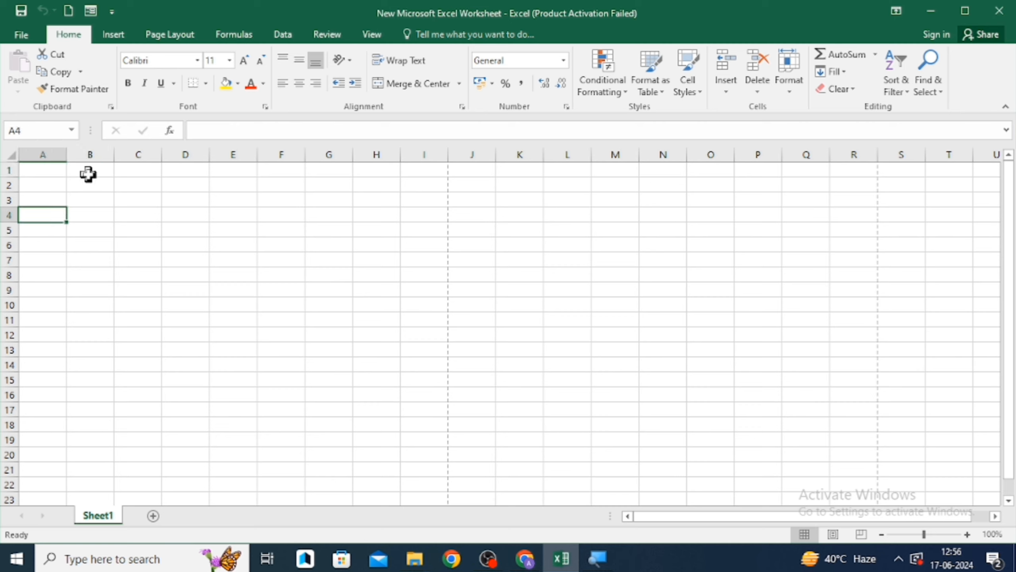
{"action": "key", "text": "Up"}
{"action": "key", "text": "Up"}
{"action": "key", "text": "Up"}
{"action": "key", "text": "Right"}
{"action": "key", "text": "Left"}
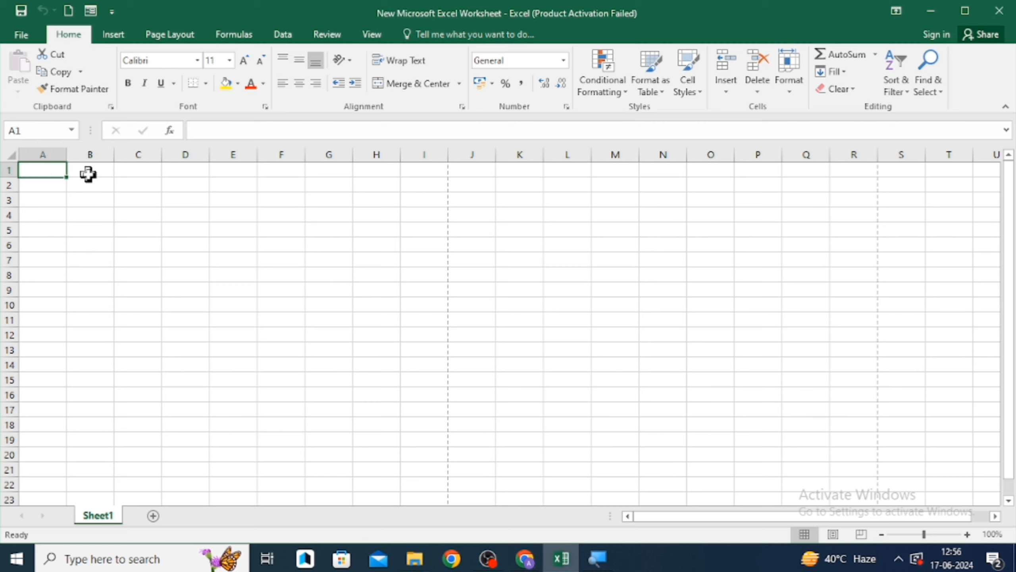
- Copy cell A1 and move the selection along row 1 to B1, C1 and back to A1
{"action": "key", "text": "ctrl+c"}
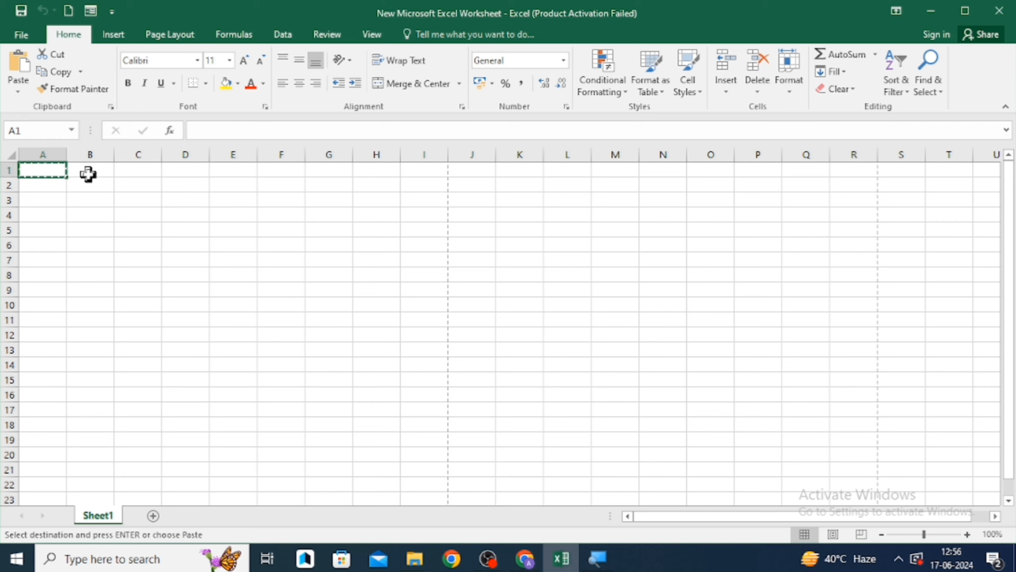
{"action": "left_click", "coordinate": [88, 174]}
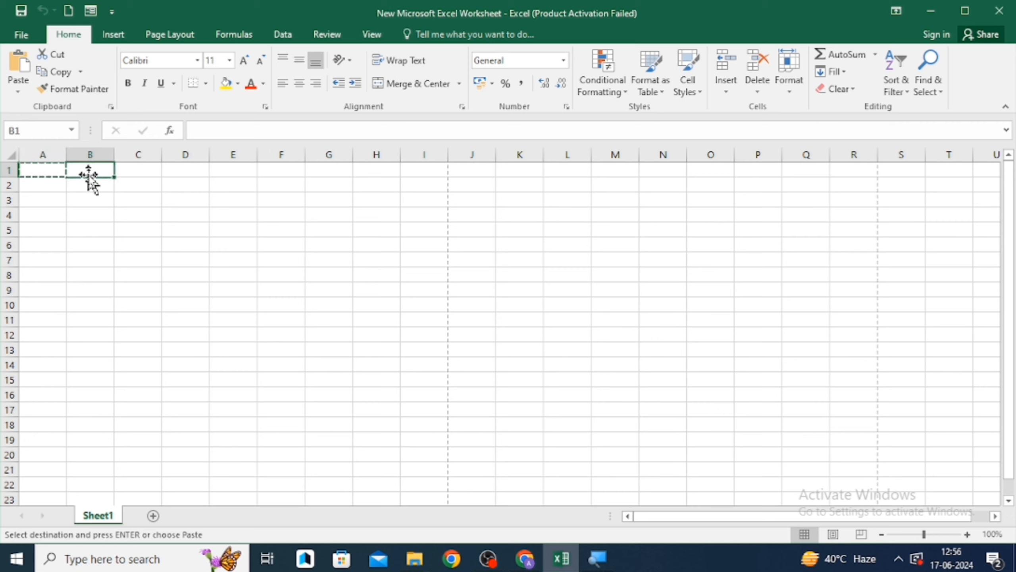
{"action": "left_click", "coordinate": [57, 171]}
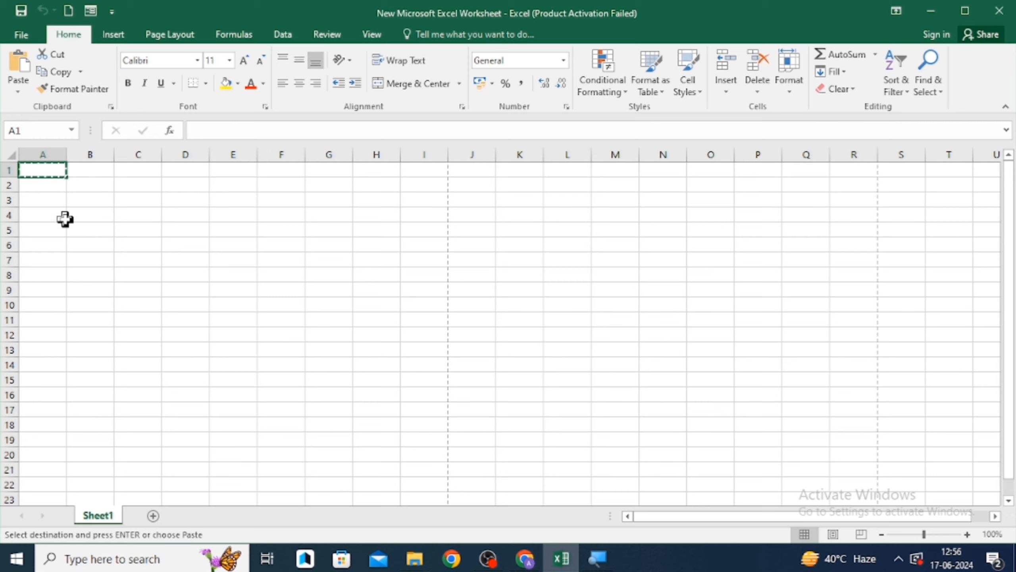
{"action": "key", "text": "Right"}
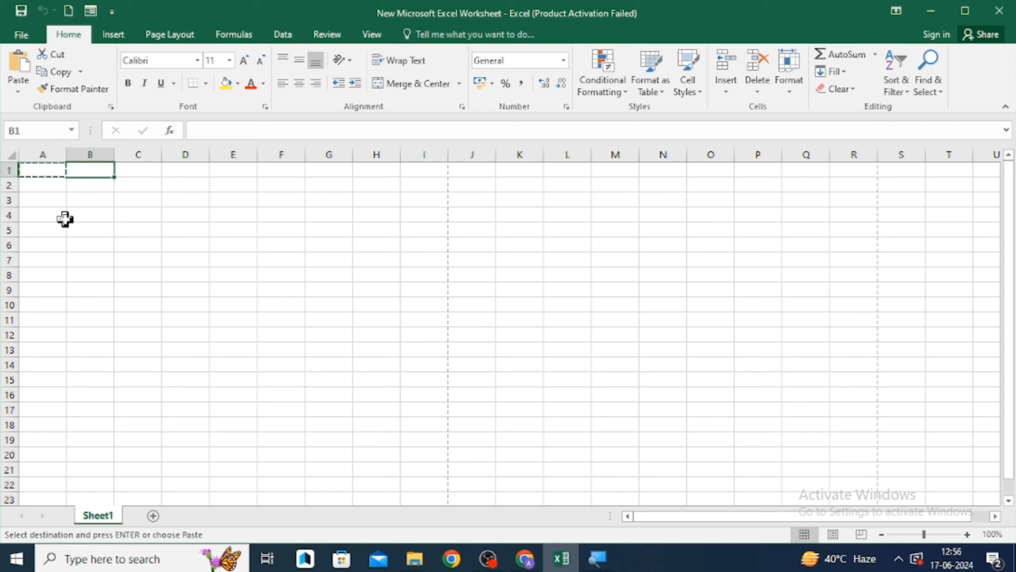
{"action": "key", "text": "Right"}
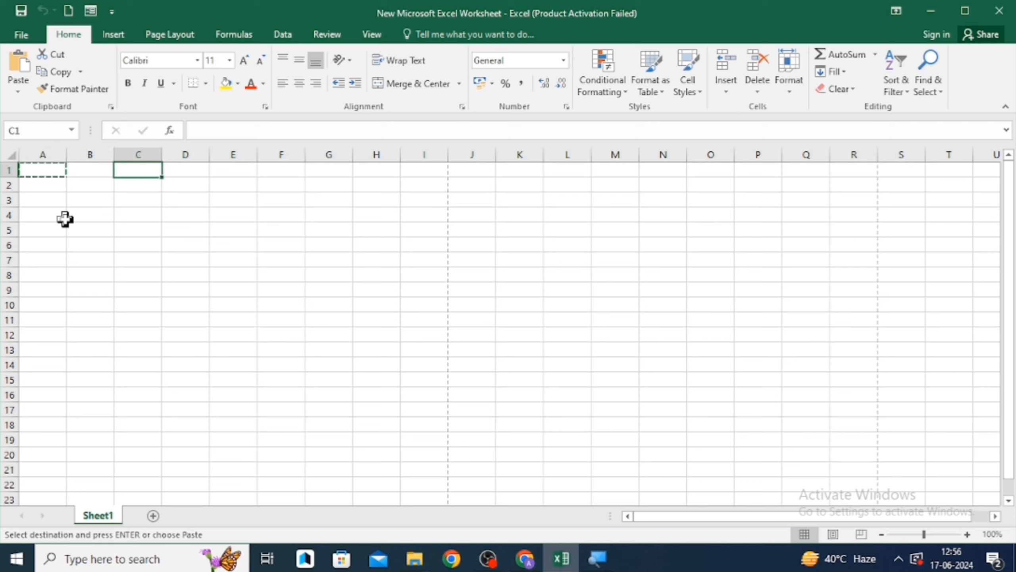
{"action": "key", "text": "Home"}
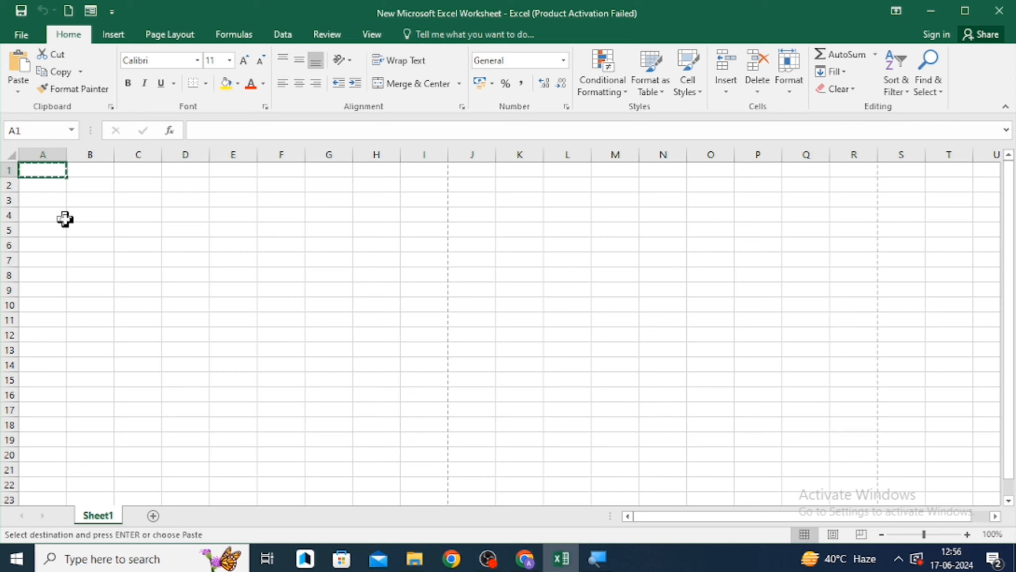
- Enter word in cell B1, erase it again, and return to cell A1
{"action": "left_click", "coordinate": [91, 172]}
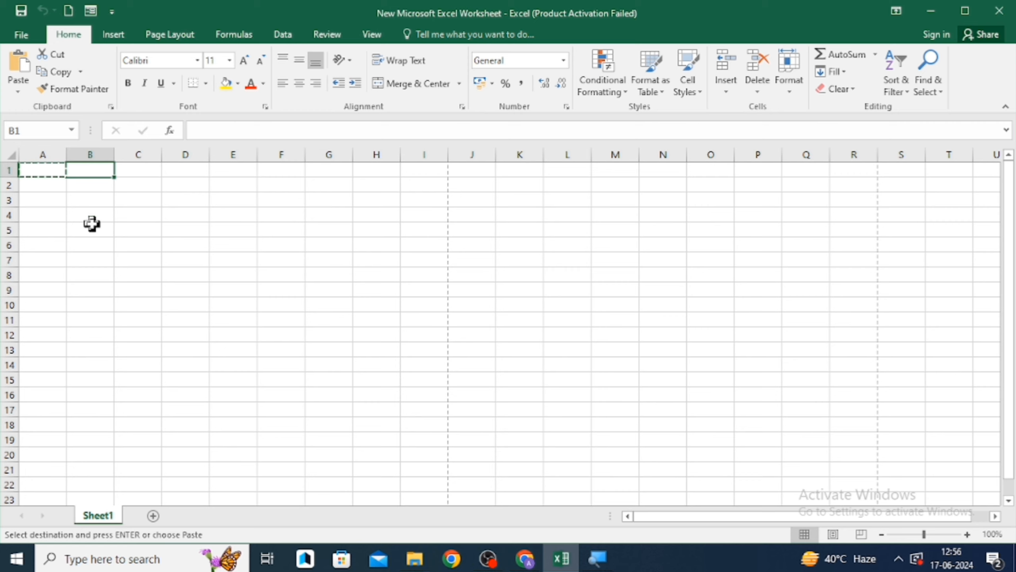
{"action": "type", "text": "word"}
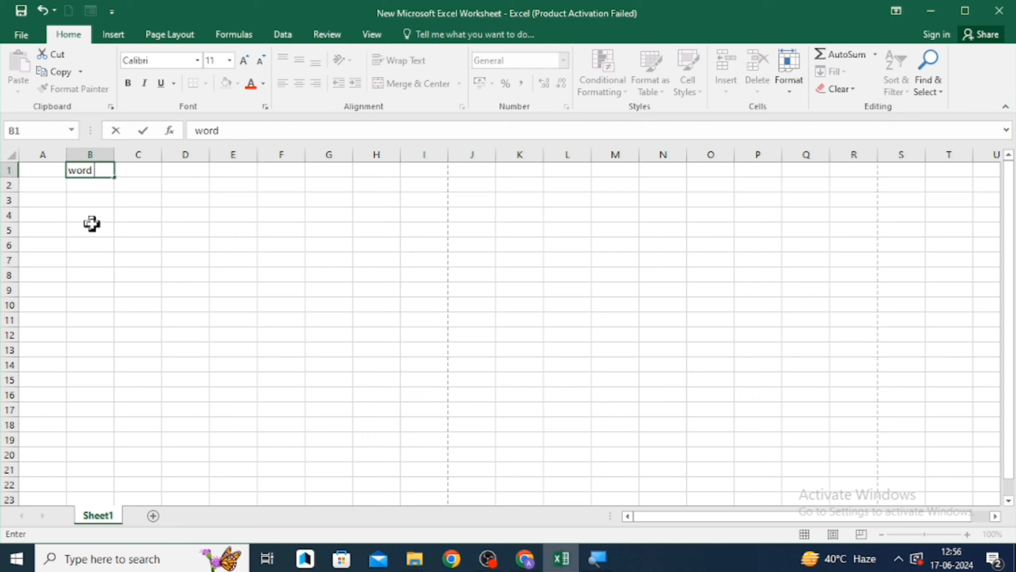
{"action": "key", "text": "BackSpace"}
{"action": "key", "text": "BackSpace"}
{"action": "key", "text": "BackSpace"}
{"action": "key", "text": "BackSpace"}
{"action": "key", "text": "Return"}
{"action": "key", "text": "ctrl+Home"}
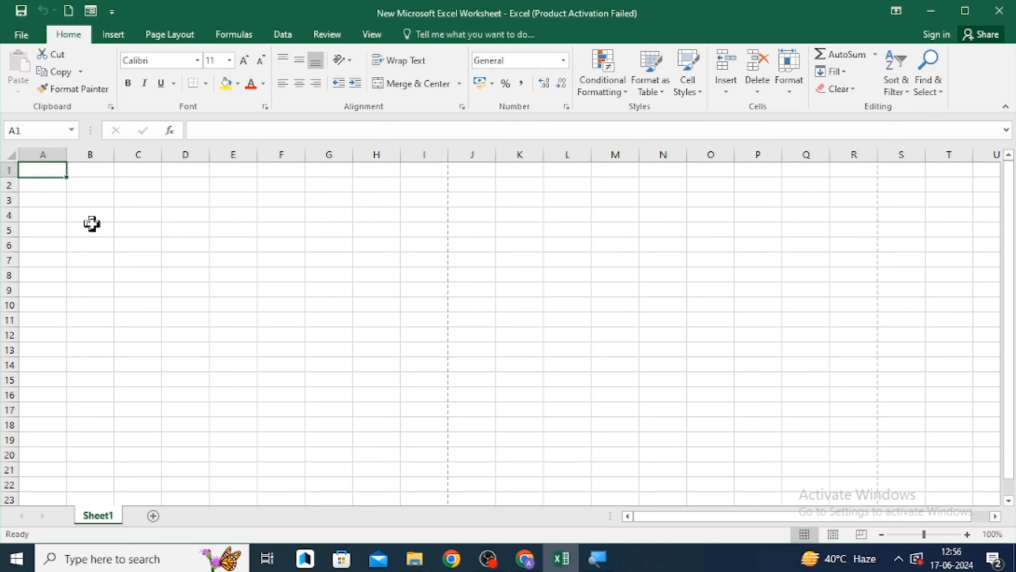
- Copy A1, then select column A, row 1 and columns A through T in turn before returning to A4
{"action": "key", "text": "ctrl+c"}
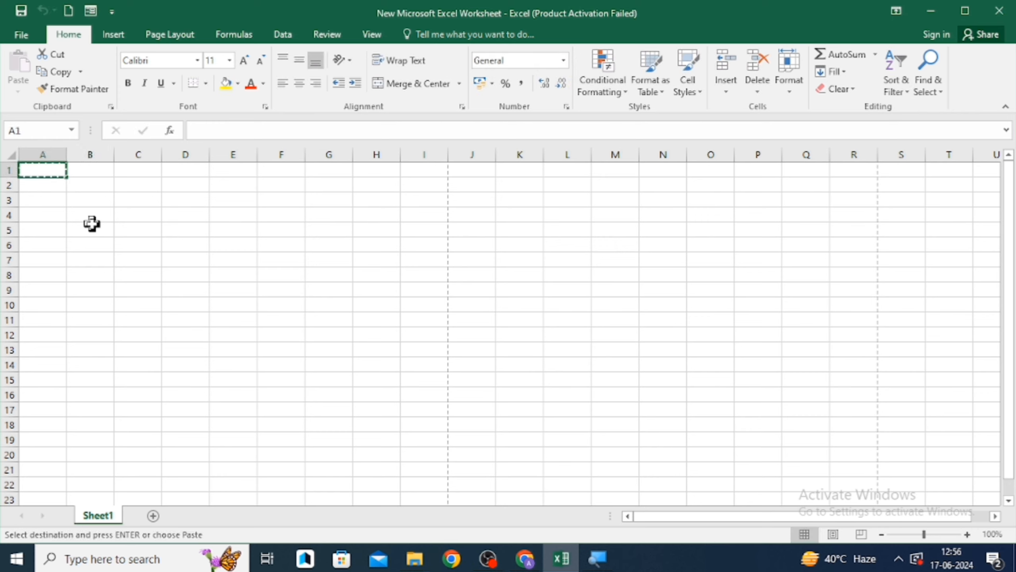
{"action": "left_click", "coordinate": [43, 150]}
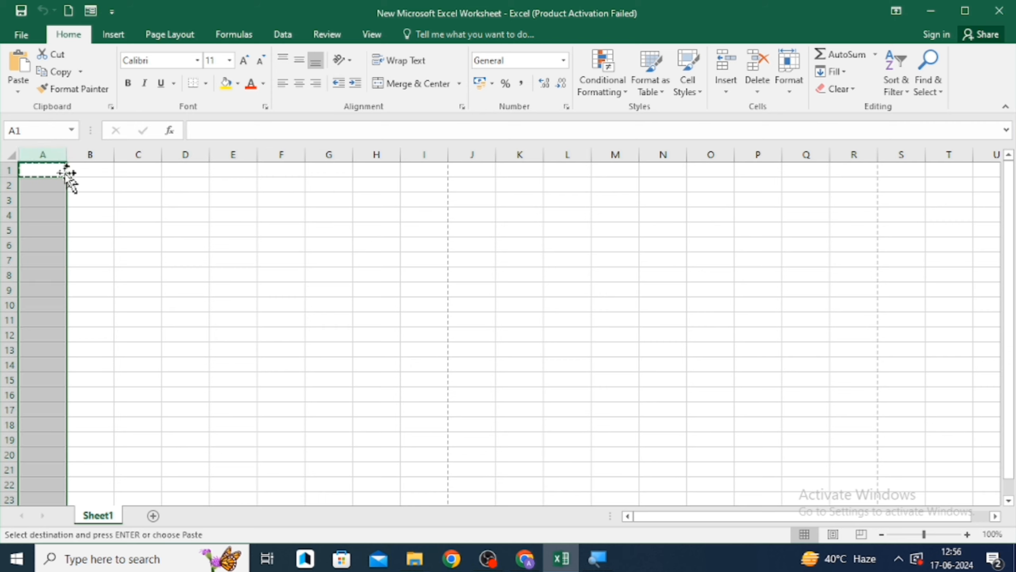
{"action": "left_click", "coordinate": [30, 170]}
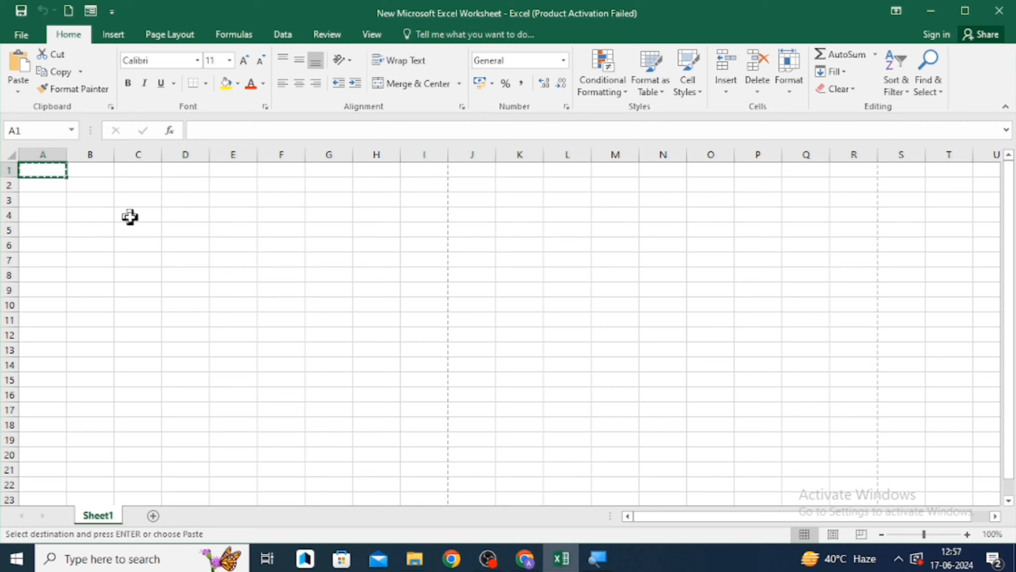
{"action": "left_click", "coordinate": [42, 149]}
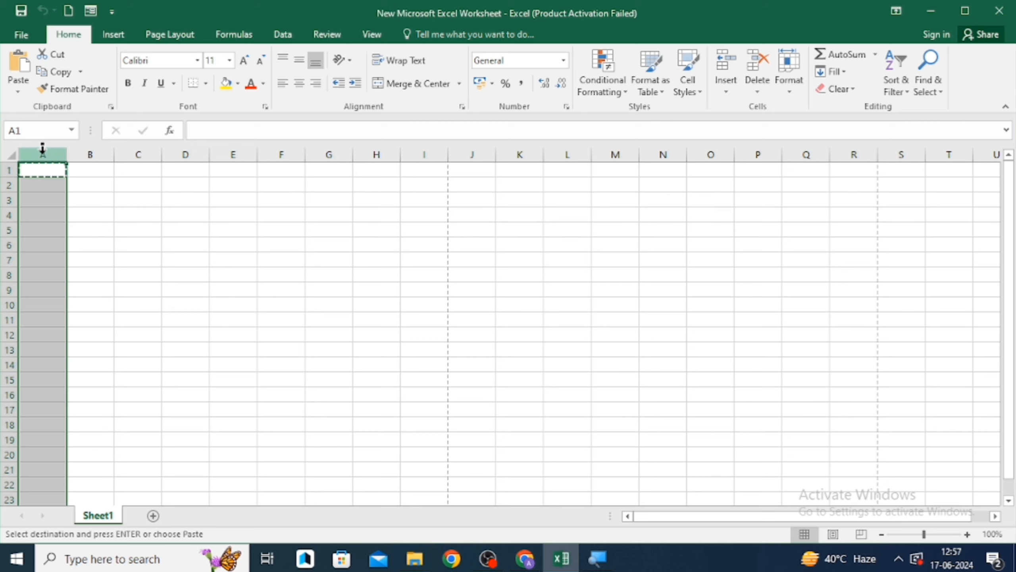
{"action": "left_click", "coordinate": [5, 171]}
{"action": "left_click", "coordinate": [38, 170]}
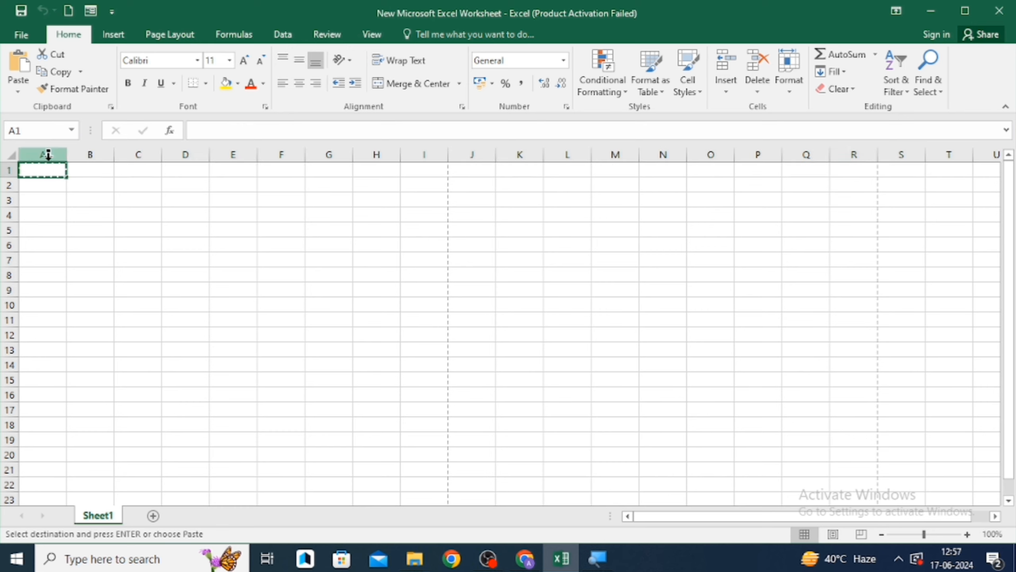
{"action": "left_click", "coordinate": [48, 155]}
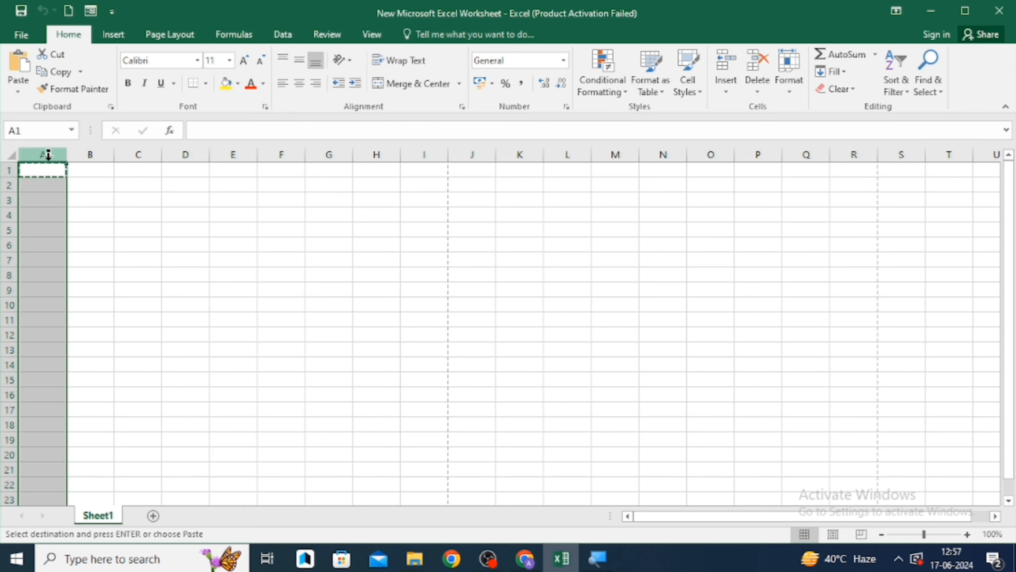
{"action": "left_click_drag", "start_coordinate": [48, 155], "coordinate": [949, 155]}
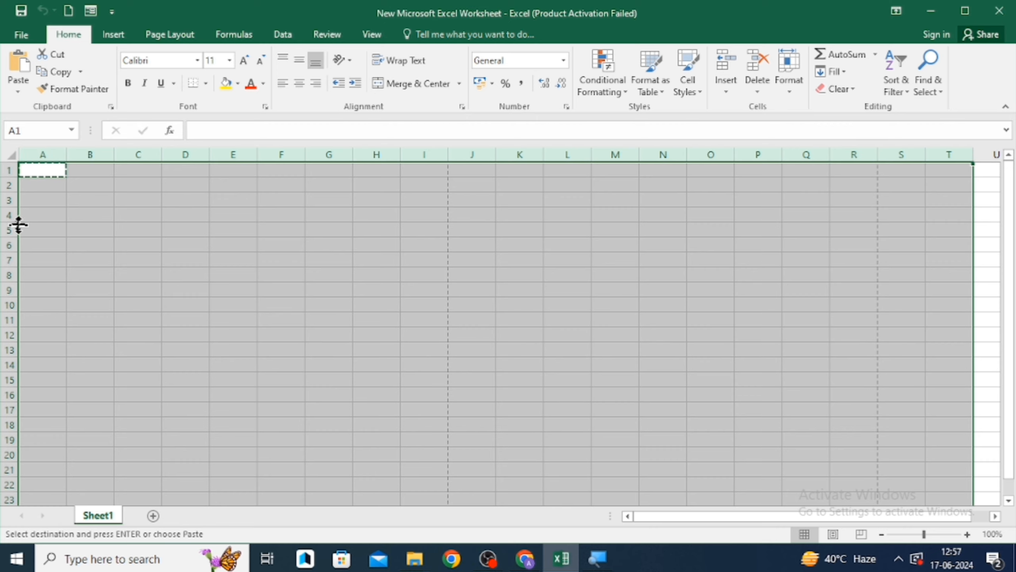
{"action": "left_click", "coordinate": [41, 215]}
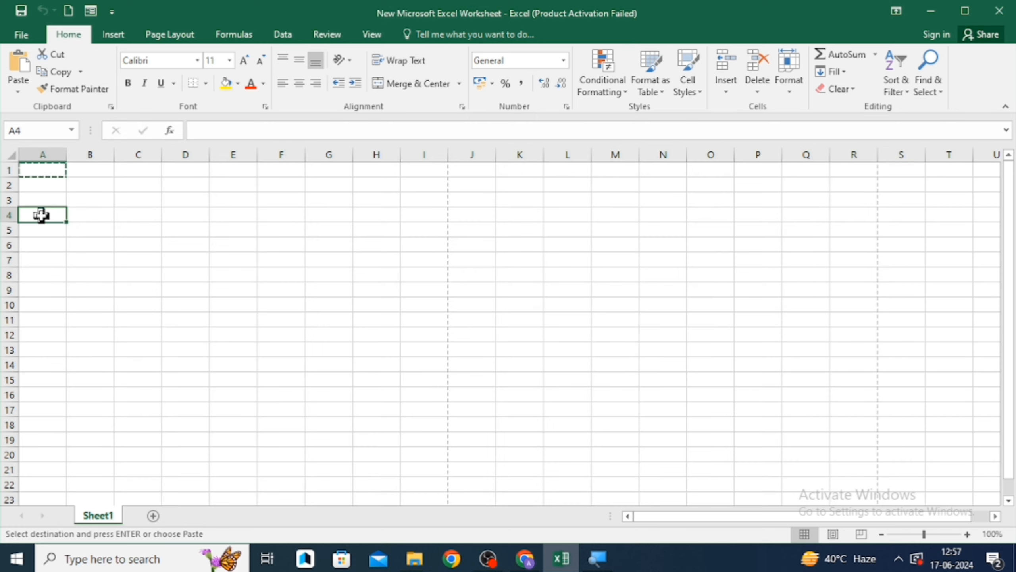
- Jump to the last row of column A, step up and down there, then return to cell A1
{"action": "key", "text": "ctrl+Down"}
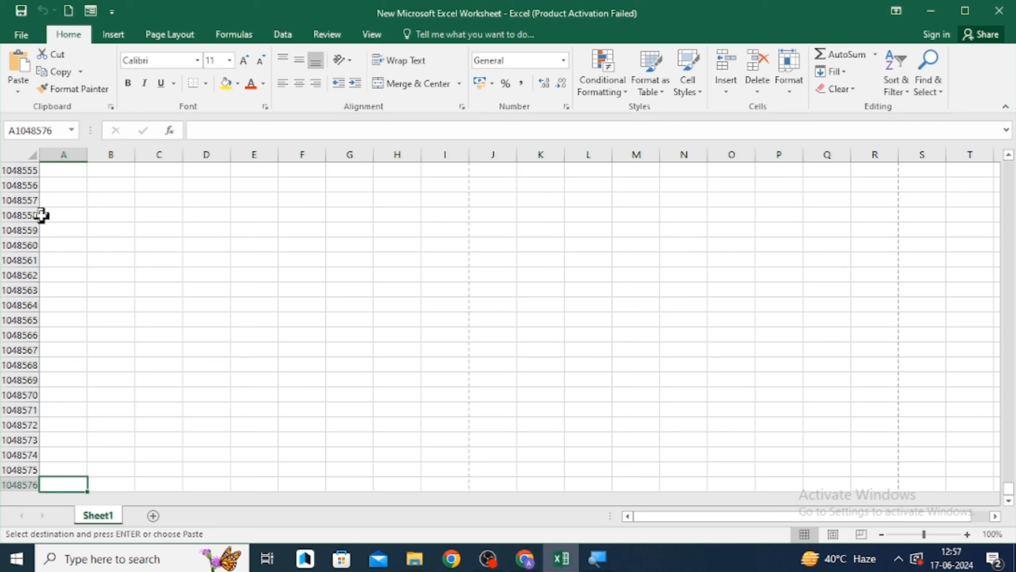
{"action": "key", "text": "Up"}
{"action": "key", "text": "Down"}
{"action": "key", "text": "Up"}
{"action": "key", "text": "Down"}
{"action": "key", "text": "Up"}
{"action": "key", "text": "Down"}
{"action": "key", "text": "Up"}
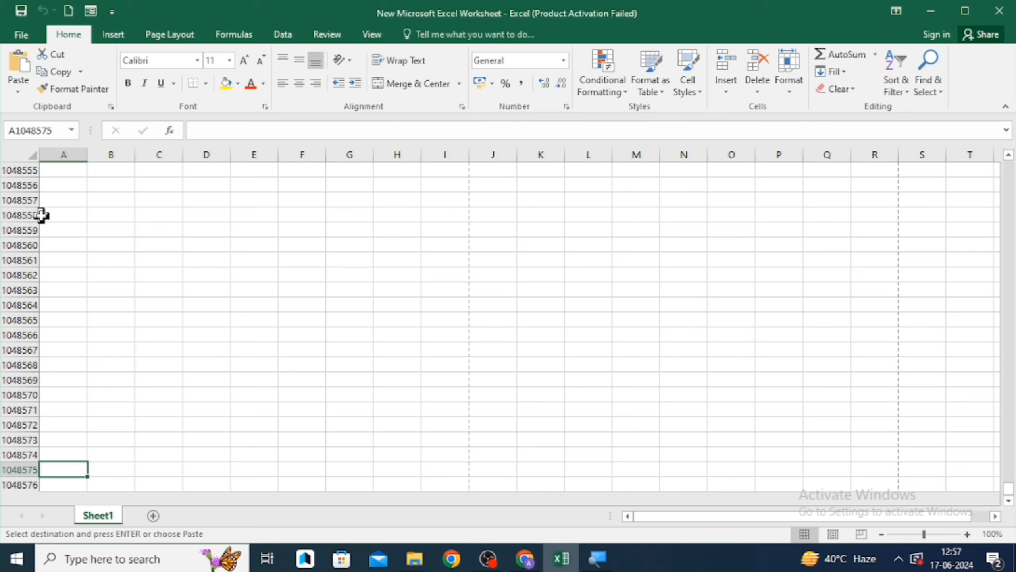
{"action": "key", "text": "Up"}
{"action": "key", "text": "Down"}
{"action": "key", "text": "ctrl+Up"}
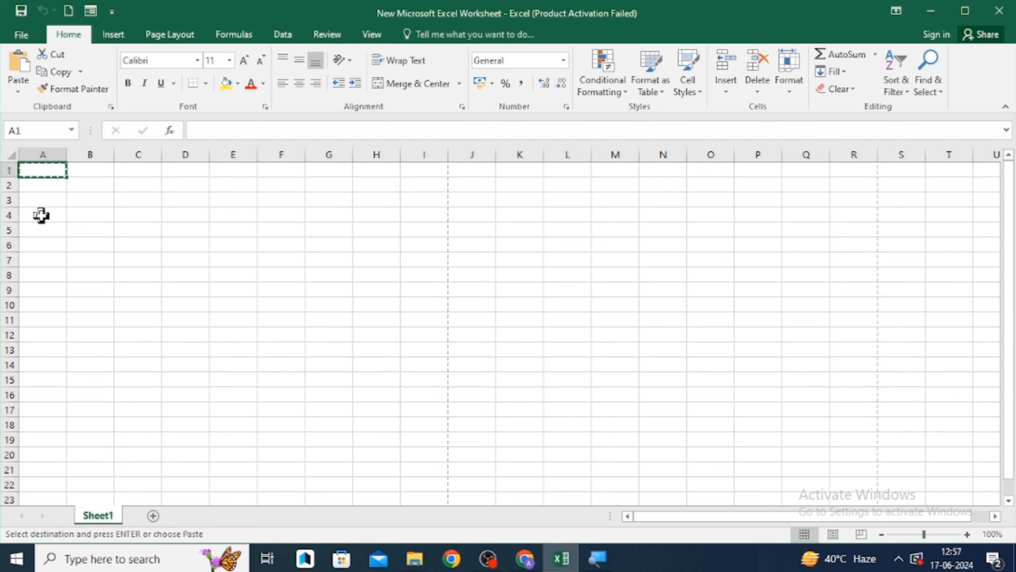
{"action": "key", "text": "Right"}
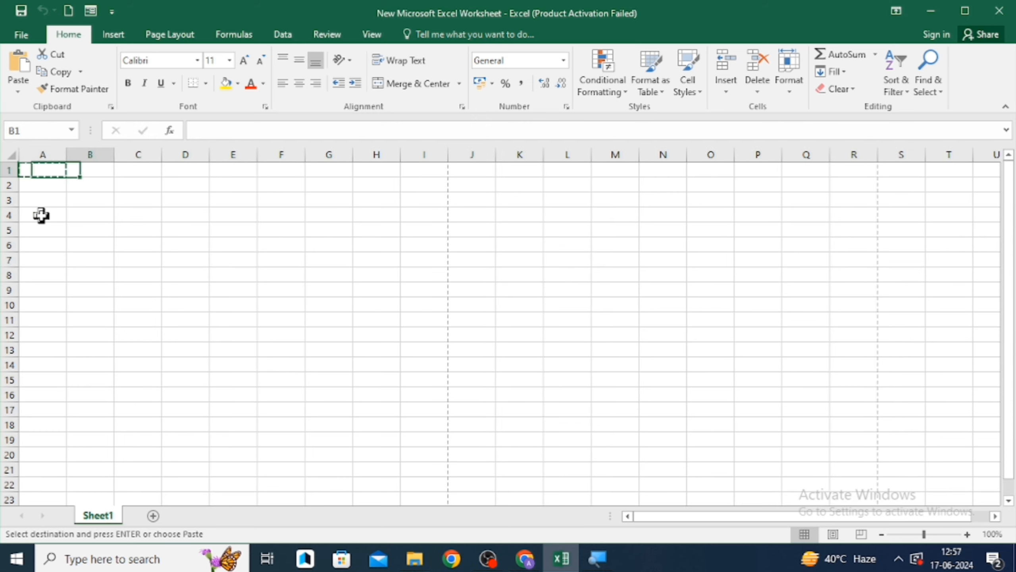
{"action": "key", "text": "Left"}
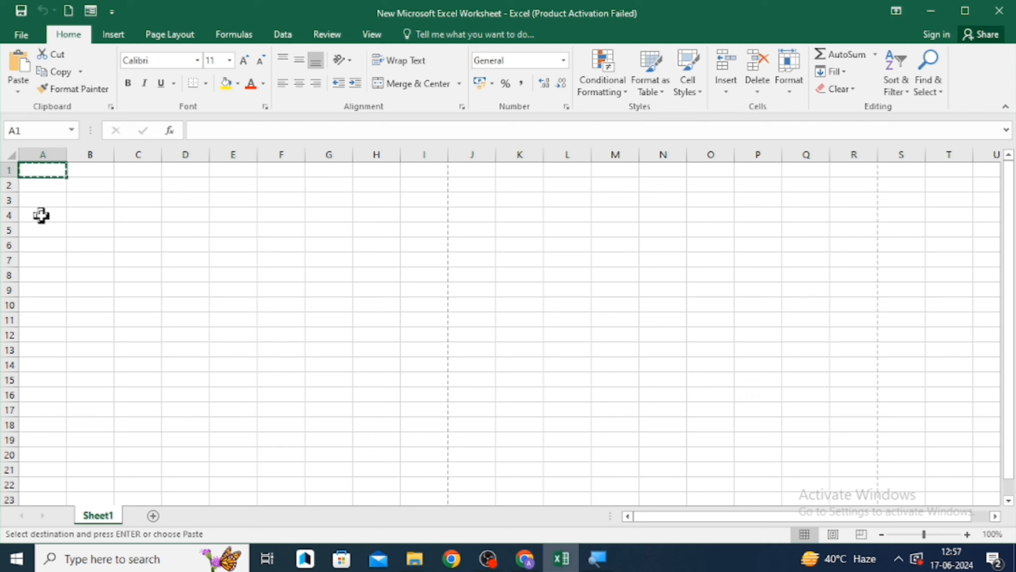
- Select columns A to L, apply the yellow fill colour, and undo the fill
{"action": "left_click", "coordinate": [44, 150]}
{"action": "key", "text": "shift+Right"}
{"action": "key", "text": "shift+Right"}
{"action": "key", "text": "shift+Right"}
{"action": "key", "text": "shift+Right"}
{"action": "key", "text": "shift+Right"}
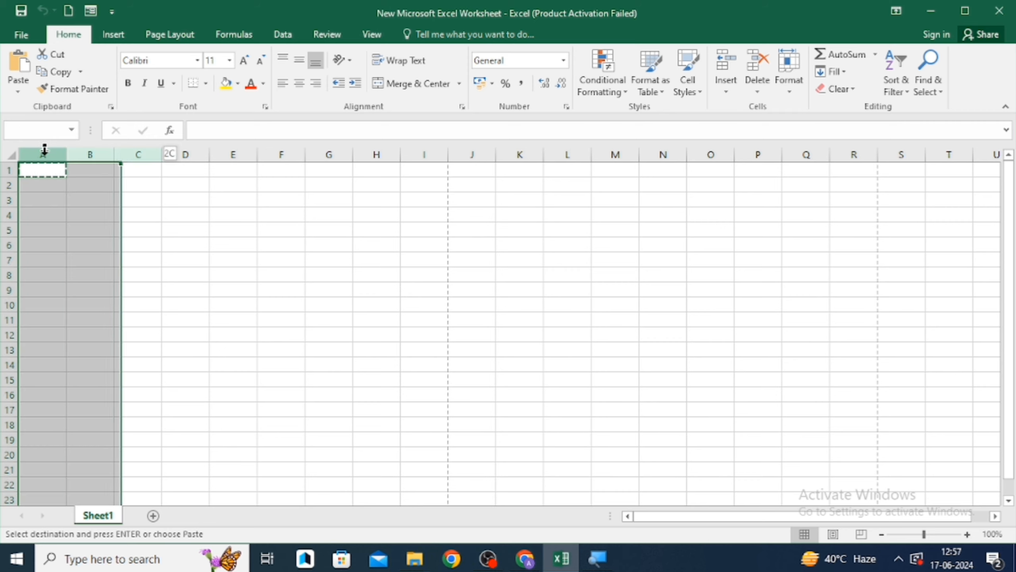
{"action": "key", "text": "shift+Right"}
{"action": "key", "text": "shift+Right"}
{"action": "key", "text": "shift+Right"}
{"action": "key", "text": "shift+Right"}
{"action": "key", "text": "shift+Right"}
{"action": "key", "text": "shift+Right"}
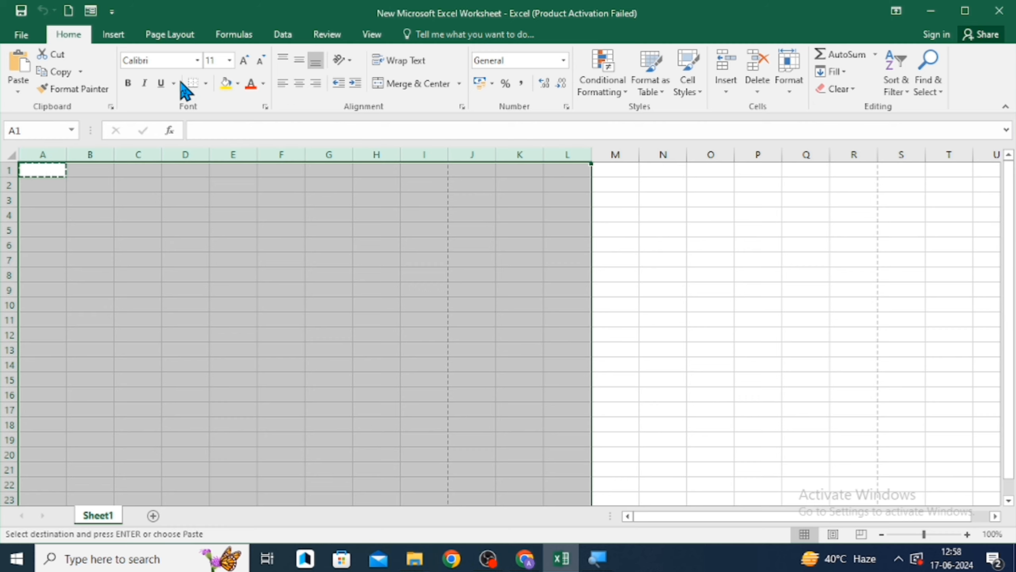
{"action": "left_click", "coordinate": [225, 84]}
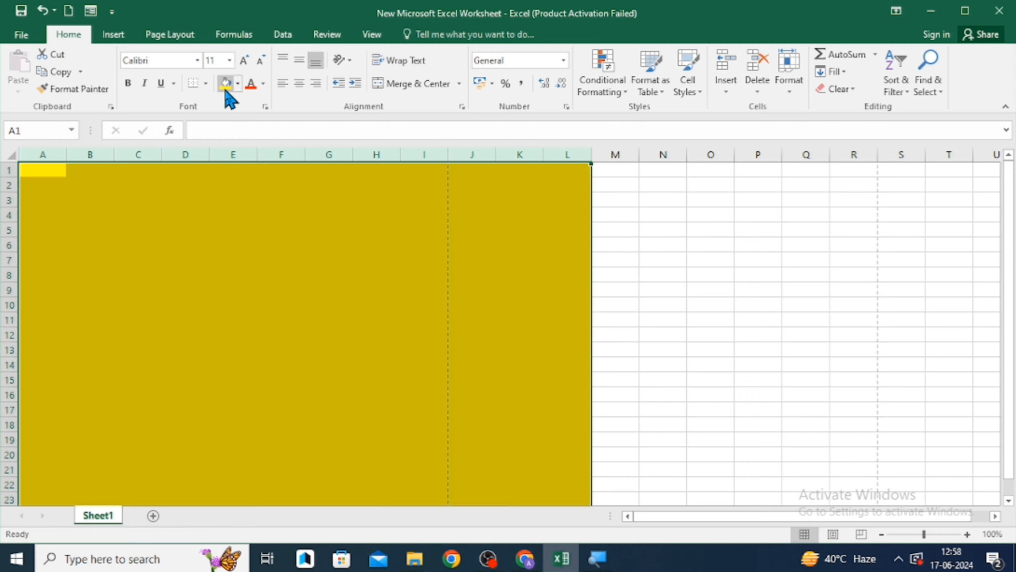
{"action": "key", "text": "ctrl+z"}
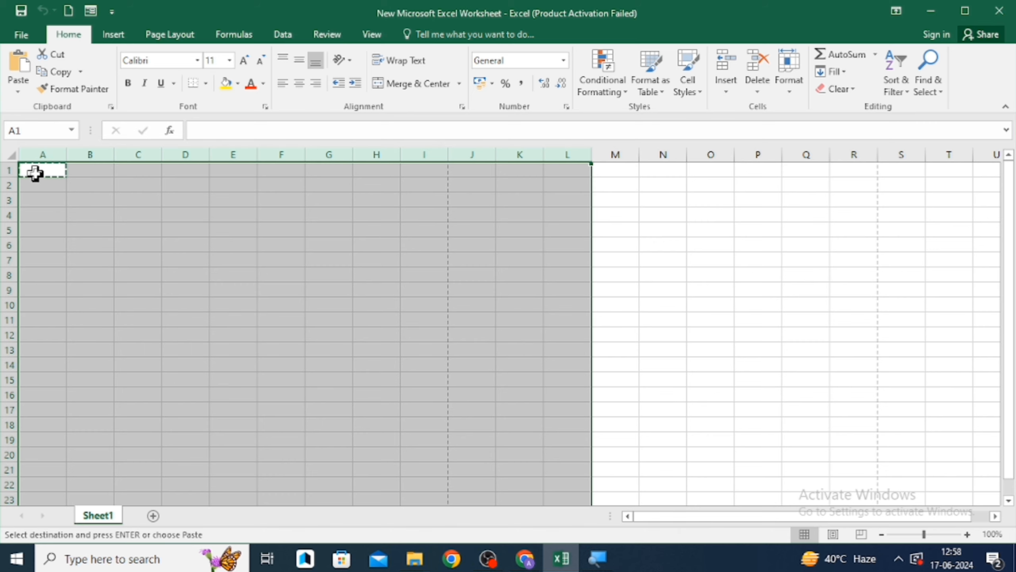
- Enter Home in cell A1
{"action": "left_click", "coordinate": [79, 170]}
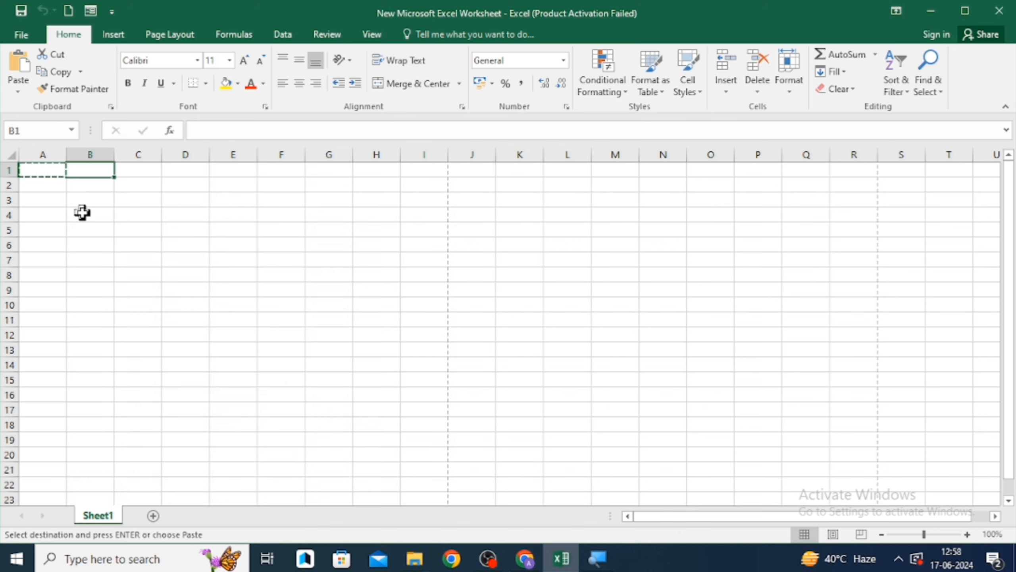
{"action": "key", "text": "Left"}
{"action": "key", "text": "F2"}
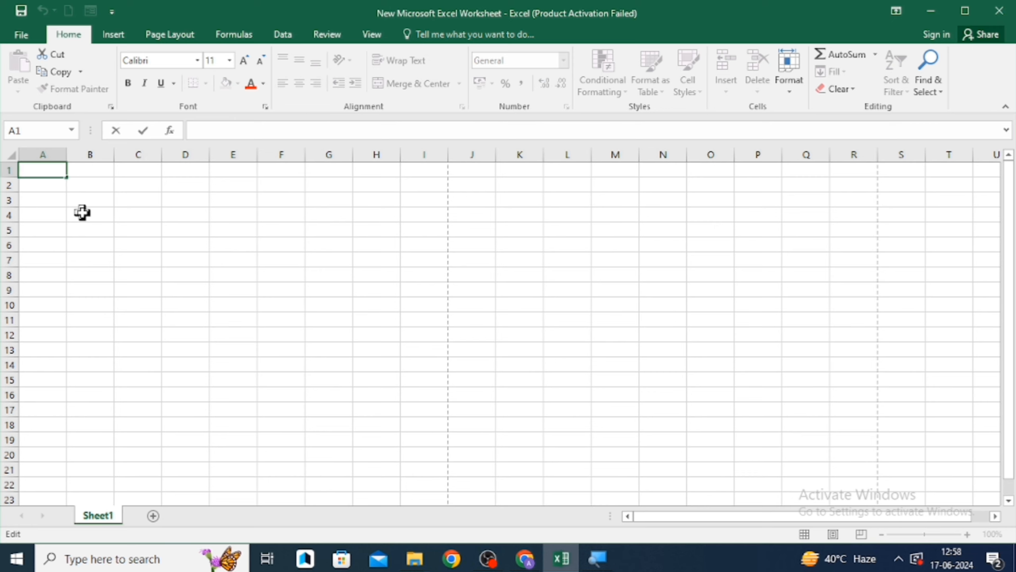
{"action": "key", "text": "Return"}
{"action": "key", "text": "Up"}
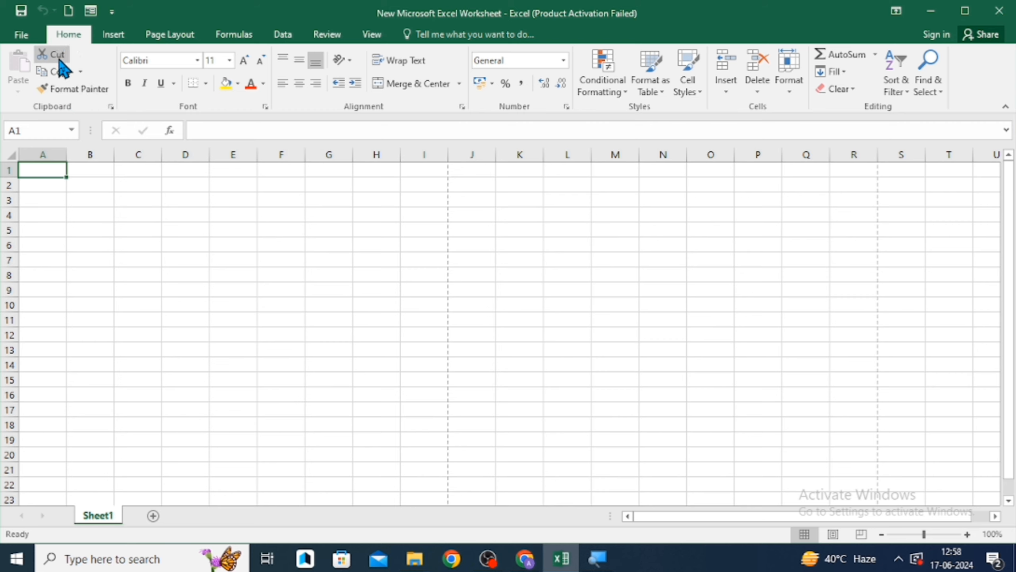
{"action": "type", "text": "Home"}
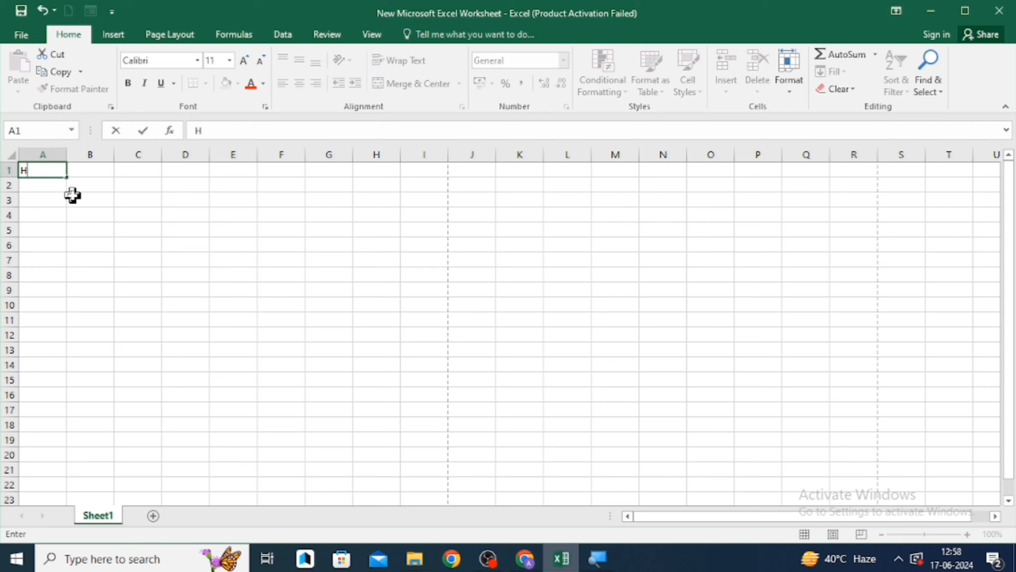
{"action": "key", "text": "Return"}
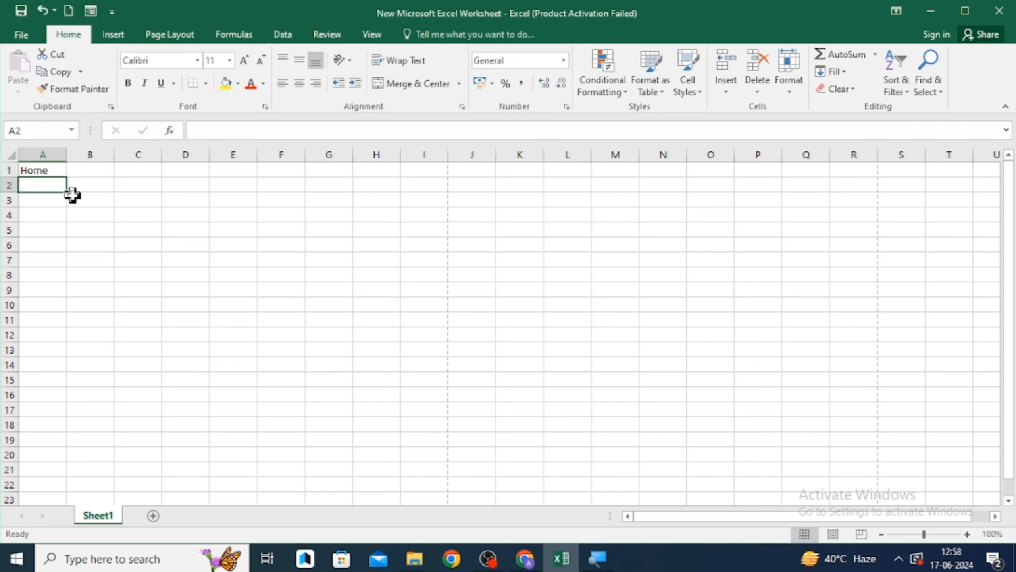
- Change cell A1's text to Home Tab and make it bold
{"action": "key", "text": "Up"}
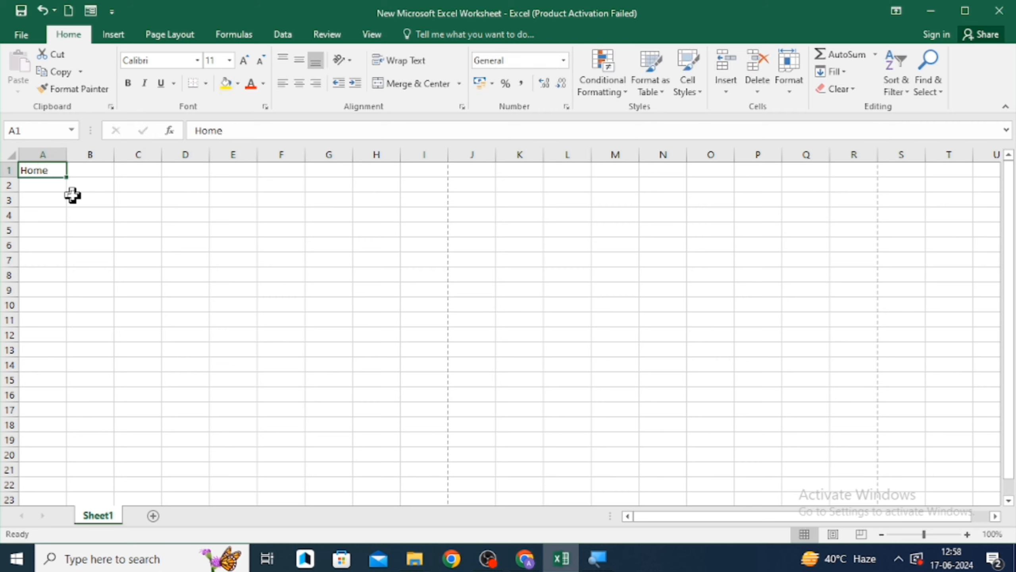
{"action": "key", "text": "F2"}
{"action": "type", "text": "Tab"}
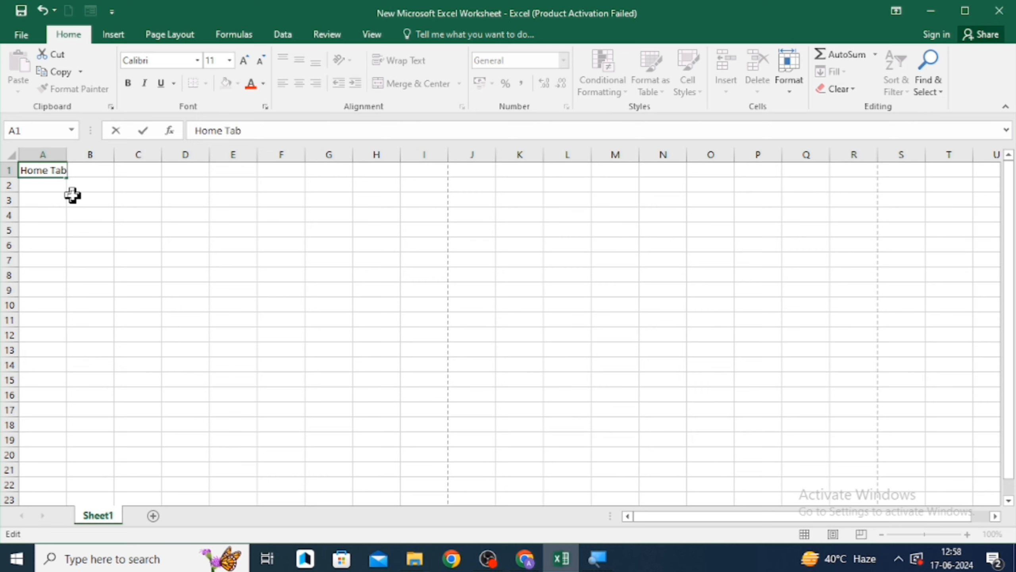
{"action": "key", "text": "Return"}
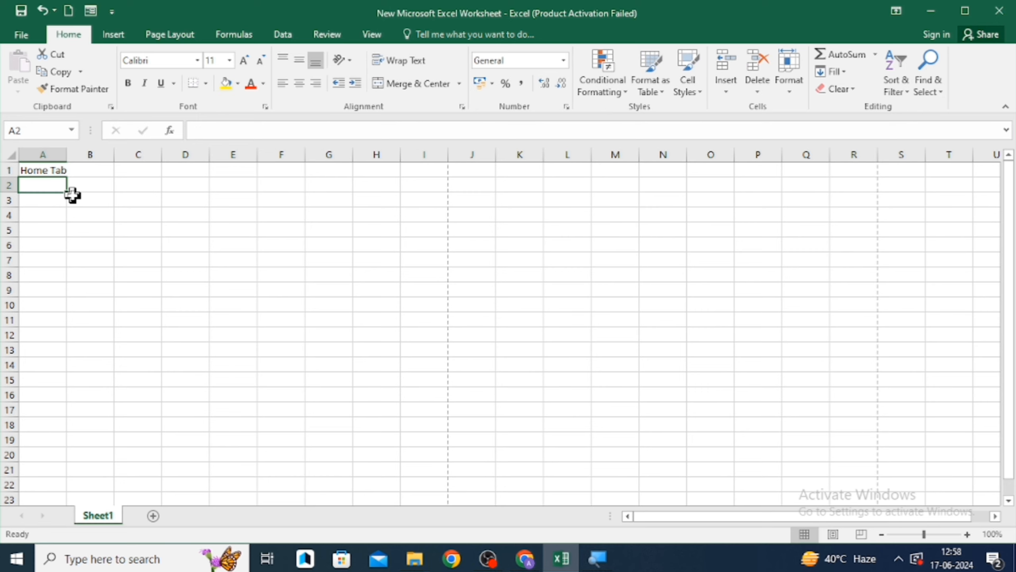
{"action": "key", "text": "Up"}
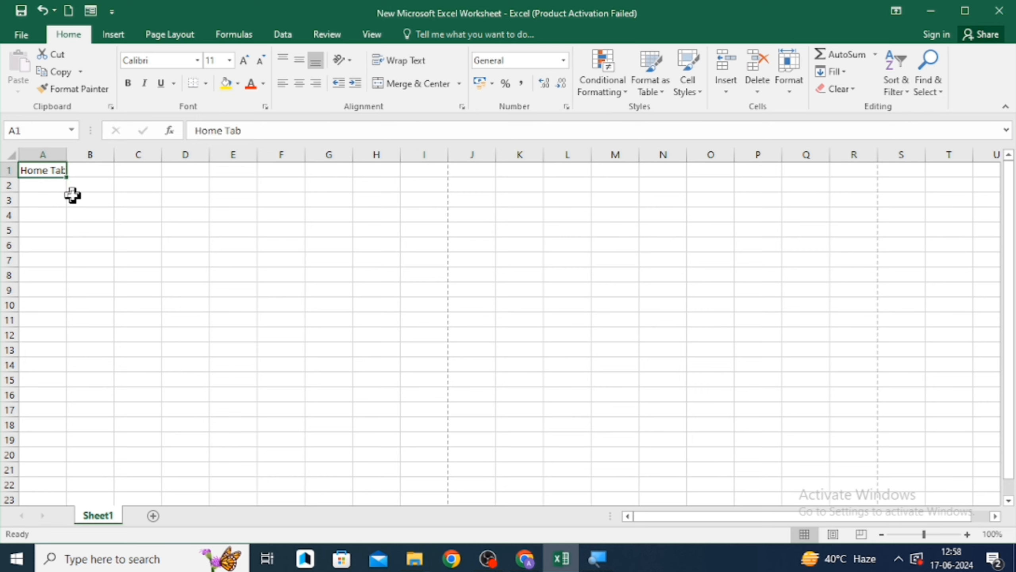
{"action": "key", "text": "ctrl+b"}
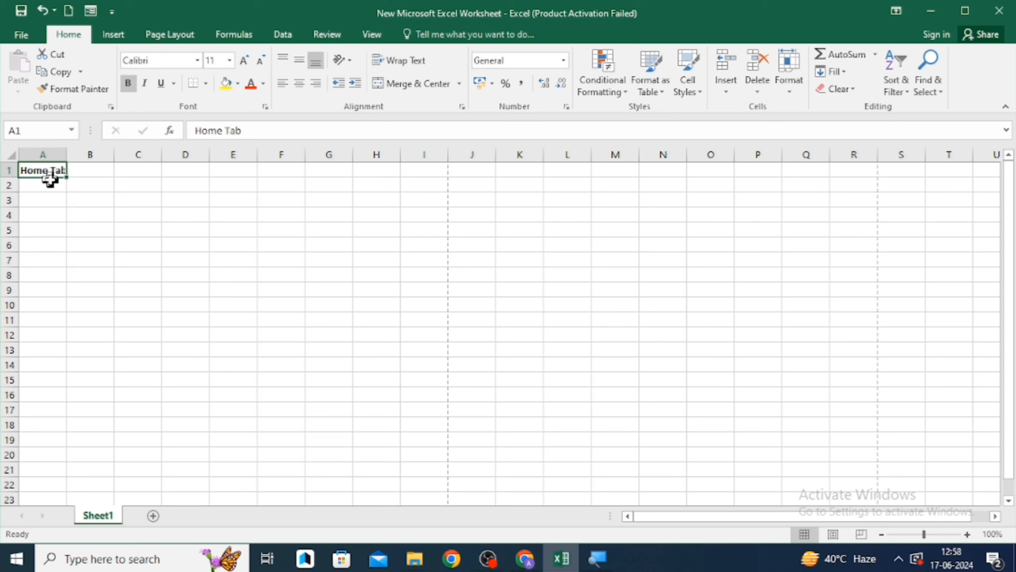
{"action": "left_click", "coordinate": [261, 128]}
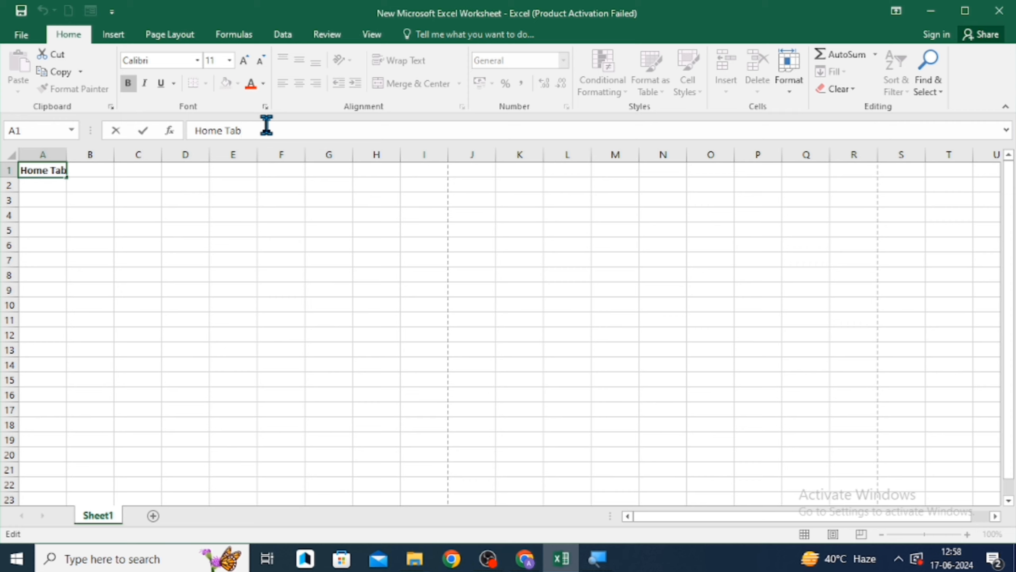
{"action": "key", "text": "shift+Left"}
{"action": "key", "text": "shift+Left"}
{"action": "key", "text": "shift+Left"}
{"action": "key", "text": "shift+Left"}
{"action": "key", "text": "shift+Left"}
{"action": "key", "text": "shift+Left"}
{"action": "key", "text": "shift+Left"}
{"action": "key", "text": "shift+Left"}
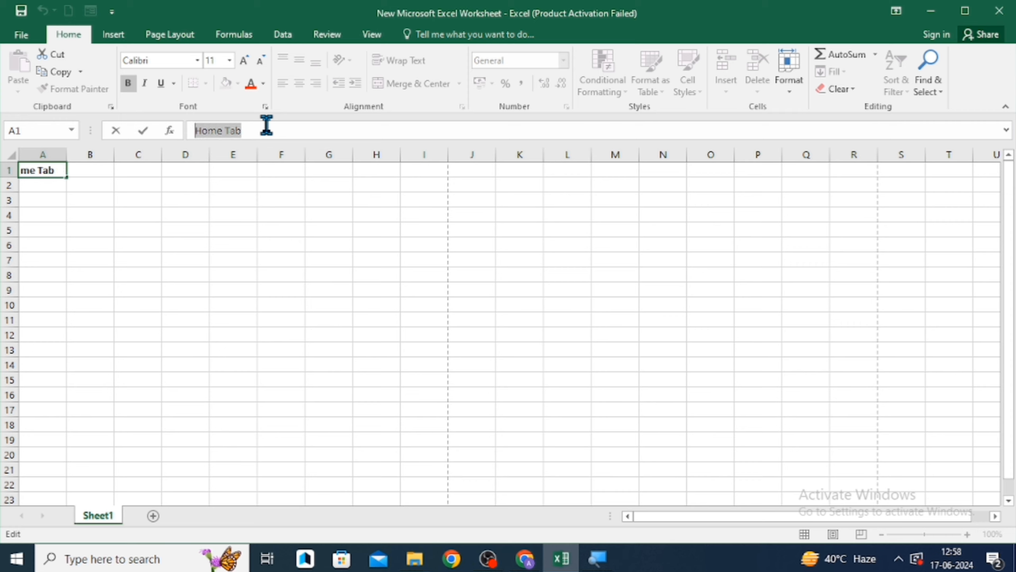
{"action": "left_click", "coordinate": [85, 217]}
- Enter united india in cell A3
{"action": "key", "text": "Left"}
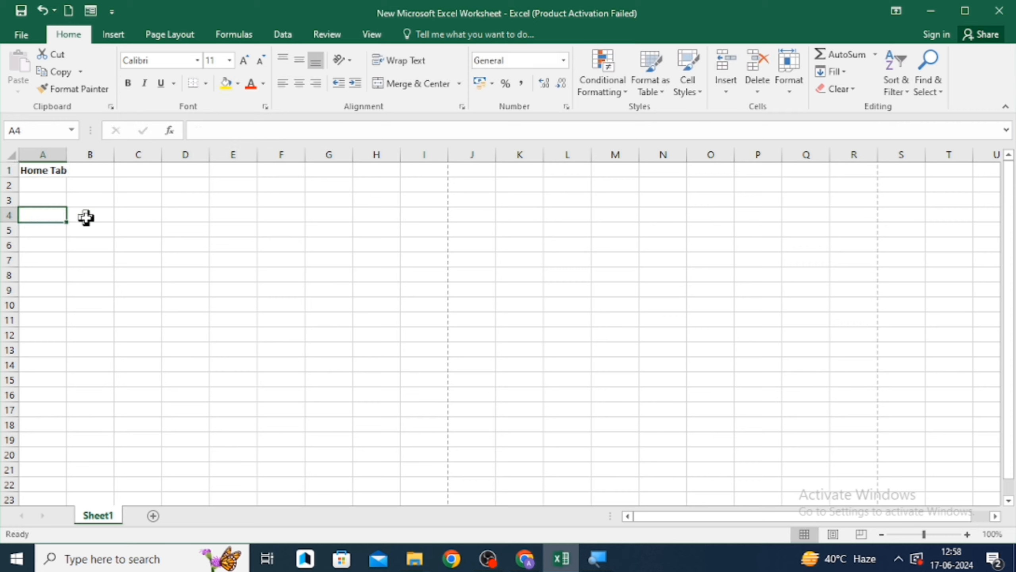
{"action": "key", "text": "Up"}
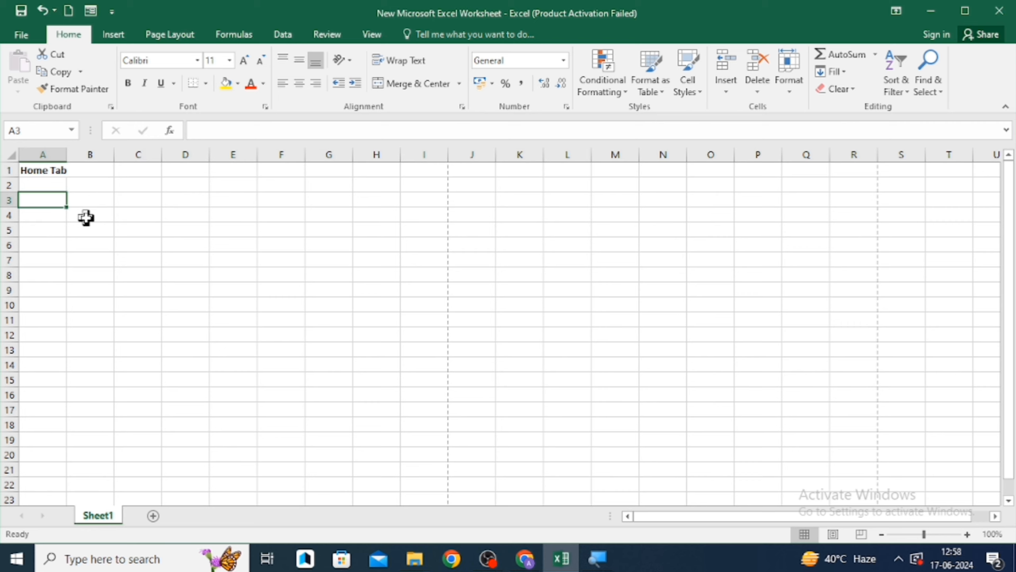
{"action": "type", "text": "unit"}
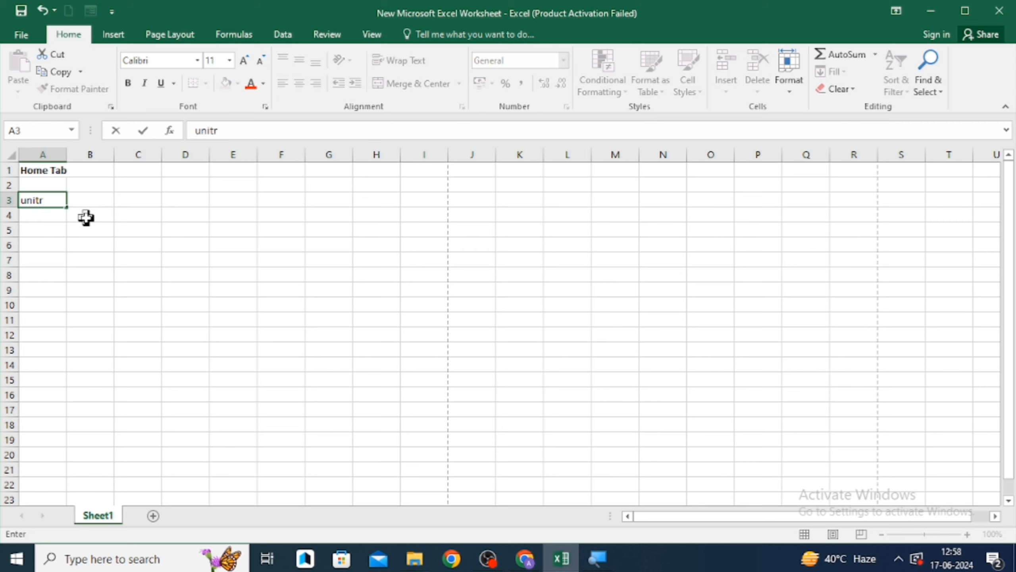
{"action": "type", "text": "ed india"}
{"action": "key", "text": "Return"}
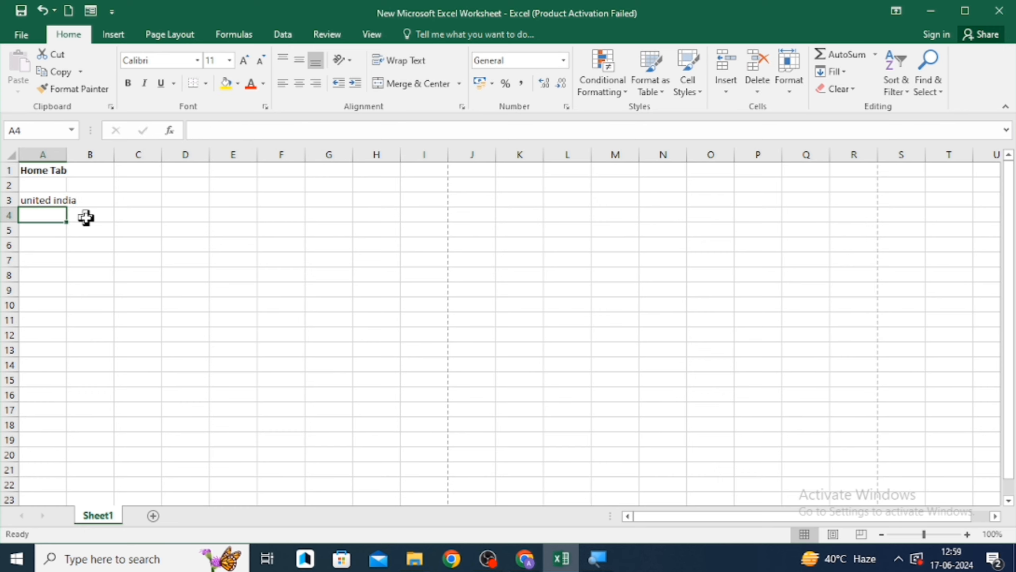
- Delete the contents of cell A3
{"action": "key", "text": "Up"}
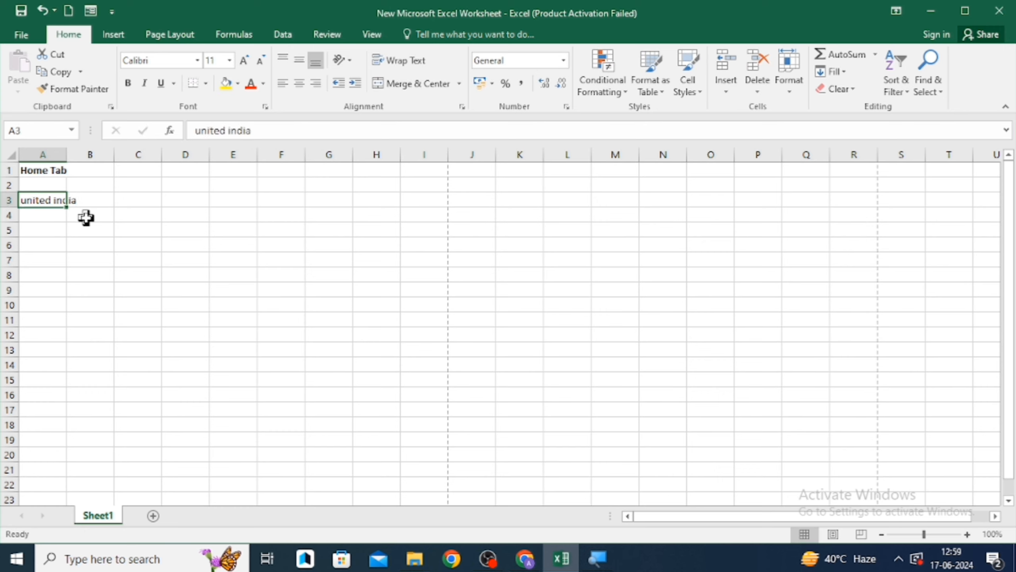
{"action": "left_click", "coordinate": [258, 127]}
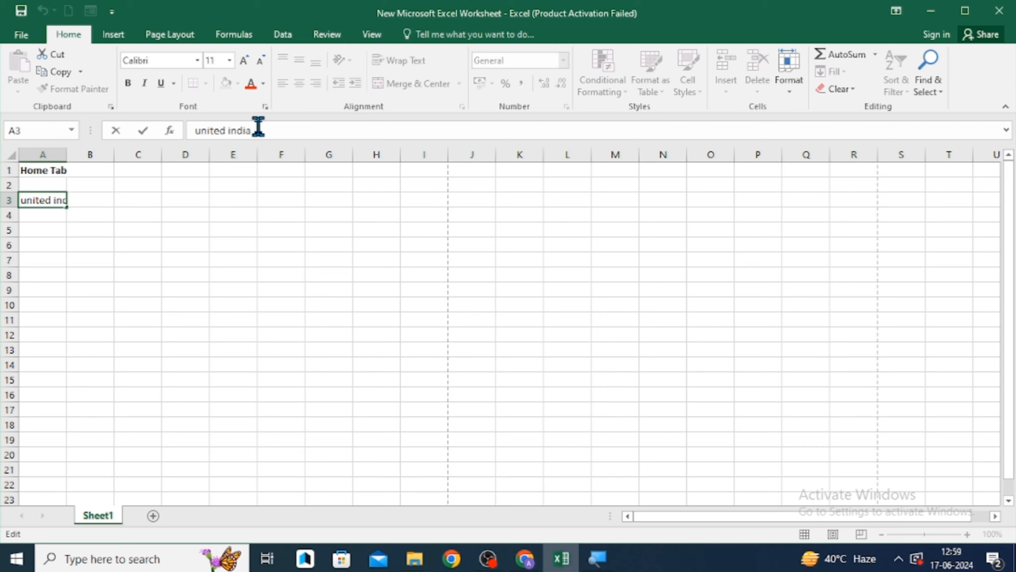
{"action": "left_click", "coordinate": [140, 228]}
{"action": "key", "text": "Left"}
{"action": "key", "text": "Up"}
{"action": "key", "text": "Up"}
{"action": "key", "text": "Left"}
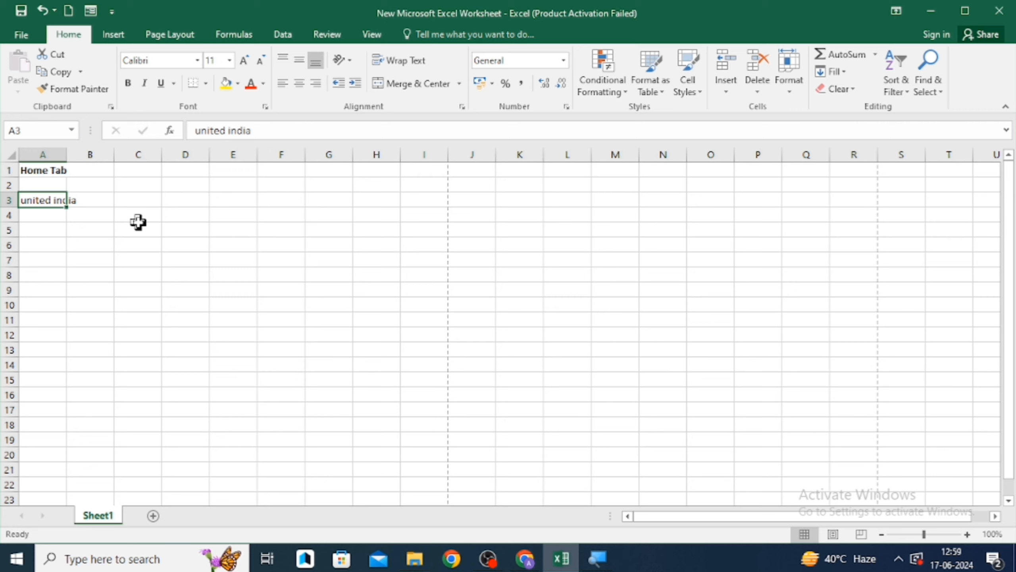
{"action": "key", "text": "BackSpace"}
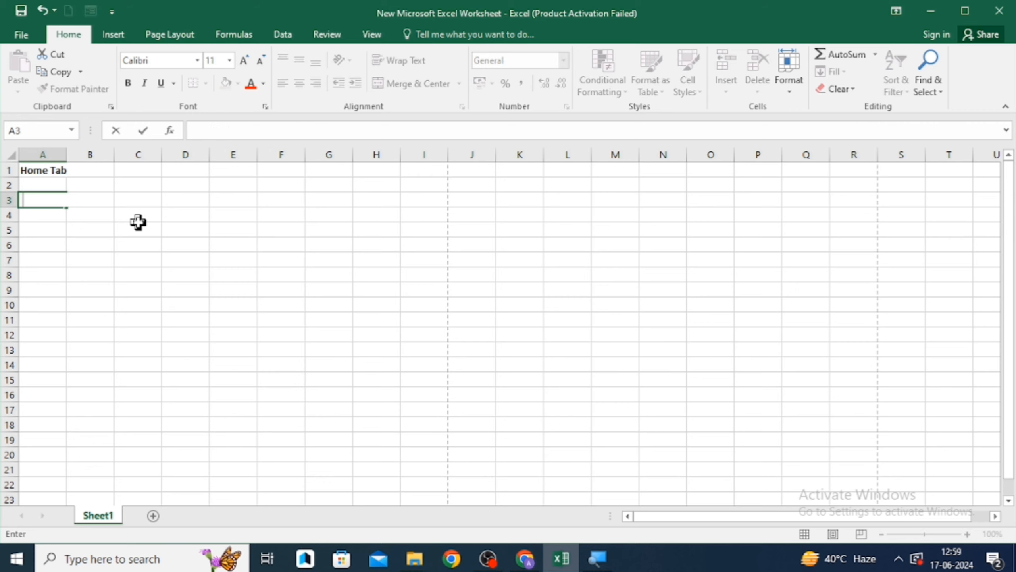
{"action": "left_click", "coordinate": [125, 171]}
- Change cell A1's text to Home Tab - 1
{"action": "key", "text": "Left"}
{"action": "key", "text": "Left"}
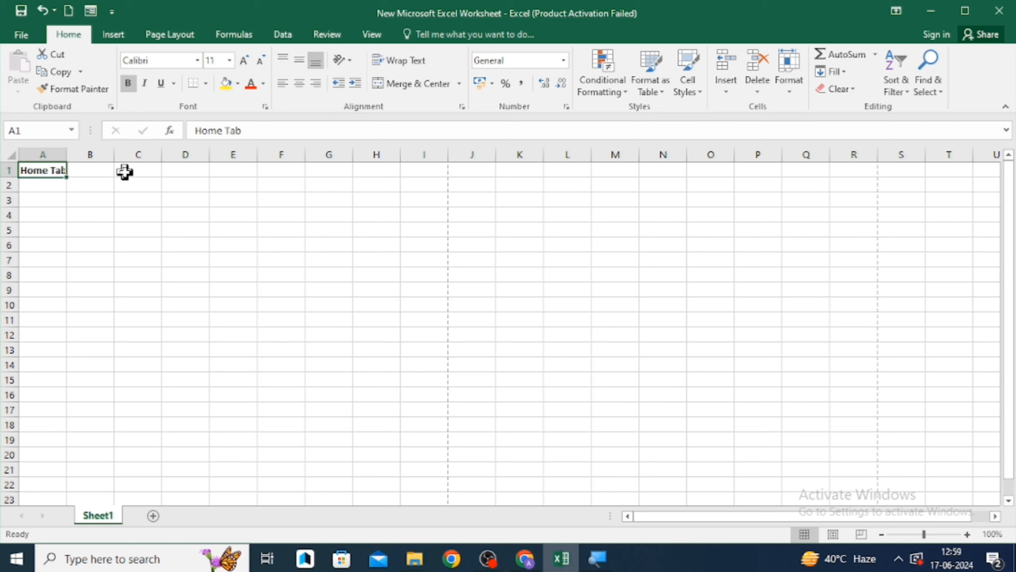
{"action": "key", "text": "F2"}
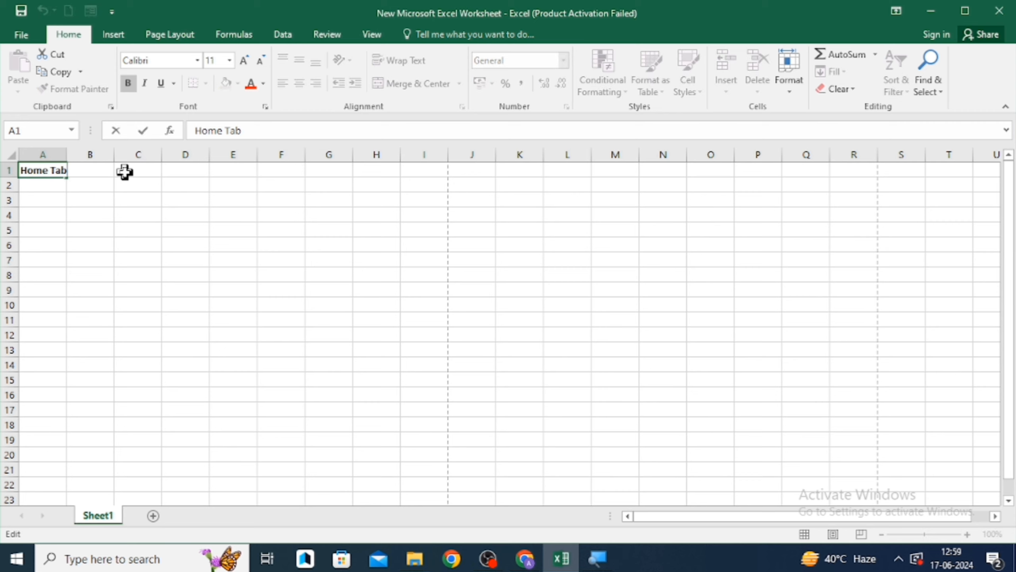
{"action": "type", "text": "- 1"}
{"action": "key", "text": "Return"}
{"action": "key", "text": "Up"}
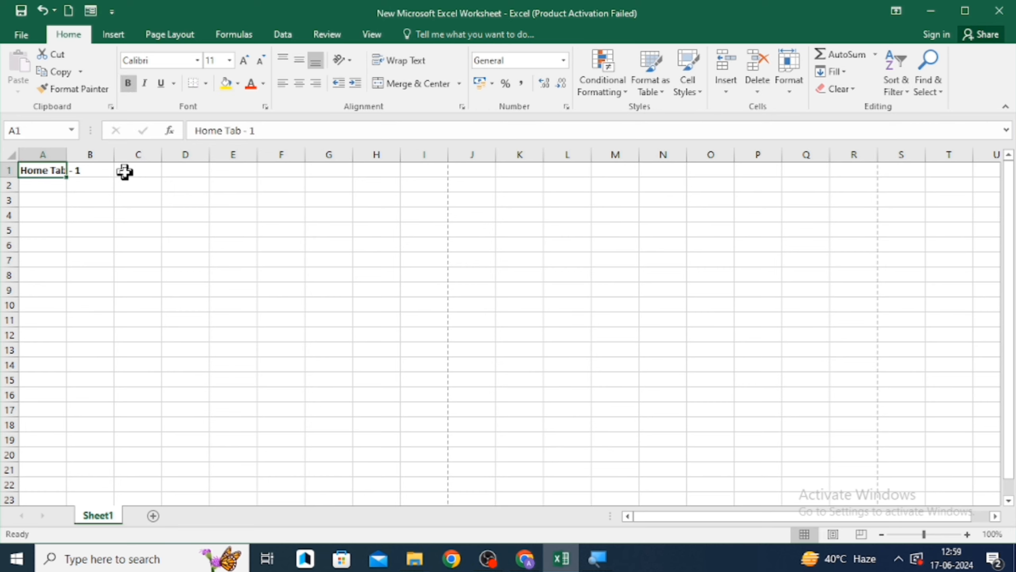
{"action": "key", "text": "Right"}
{"action": "key", "text": "Left"}
{"action": "key", "text": "Right"}
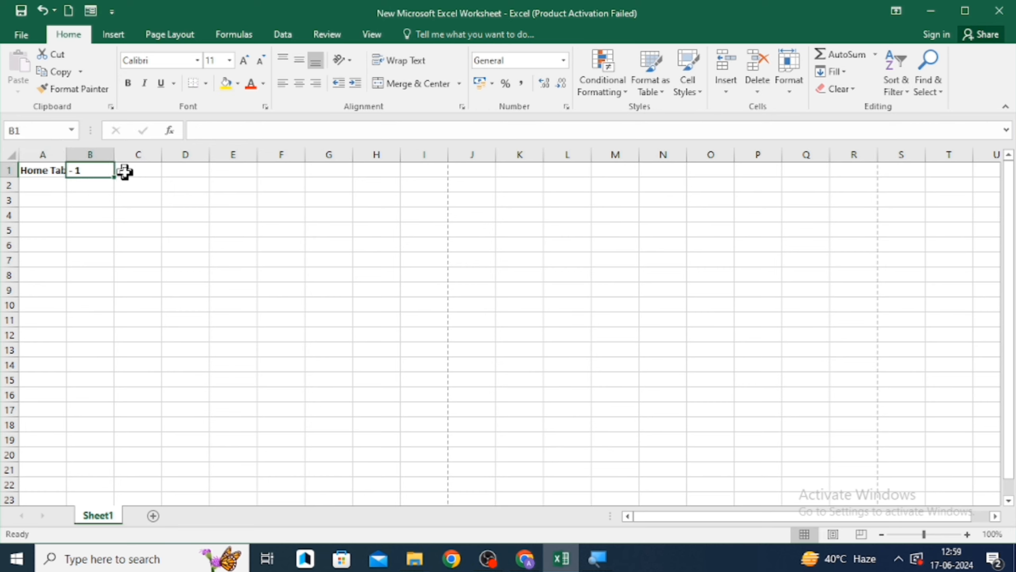
{"action": "key", "text": "Left"}
{"action": "key", "text": "Right"}
{"action": "key", "text": "Left"}
{"action": "key", "text": "Right"}
{"action": "key", "text": "Left"}
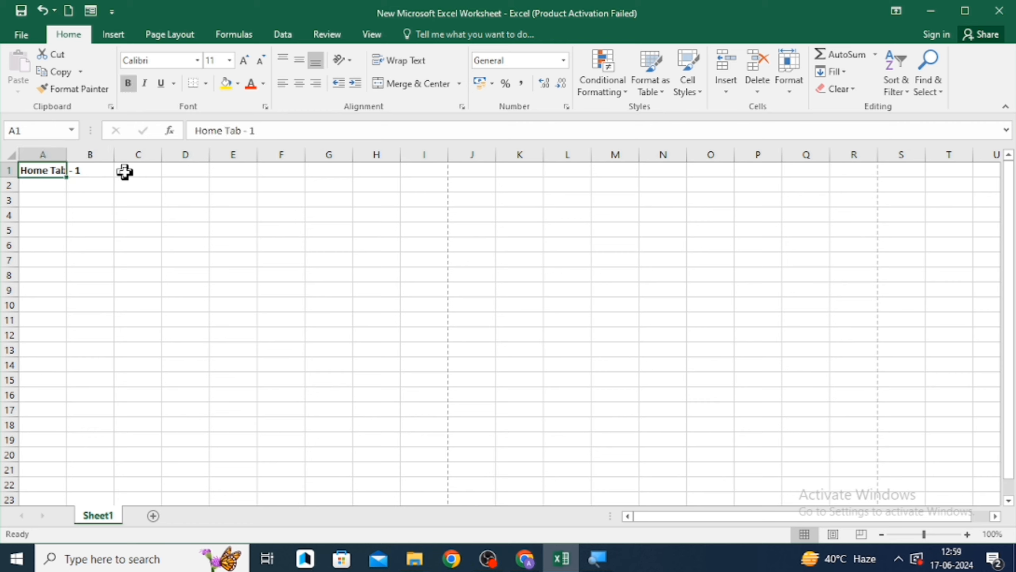
{"action": "key", "text": "Right"}
{"action": "key", "text": "Left"}
{"action": "key", "text": "Right"}
{"action": "key", "text": "Left"}
{"action": "key", "text": "Right"}
{"action": "key", "text": "Left"}
{"action": "key", "text": "alt"}
{"action": "key", "text": "Escape"}
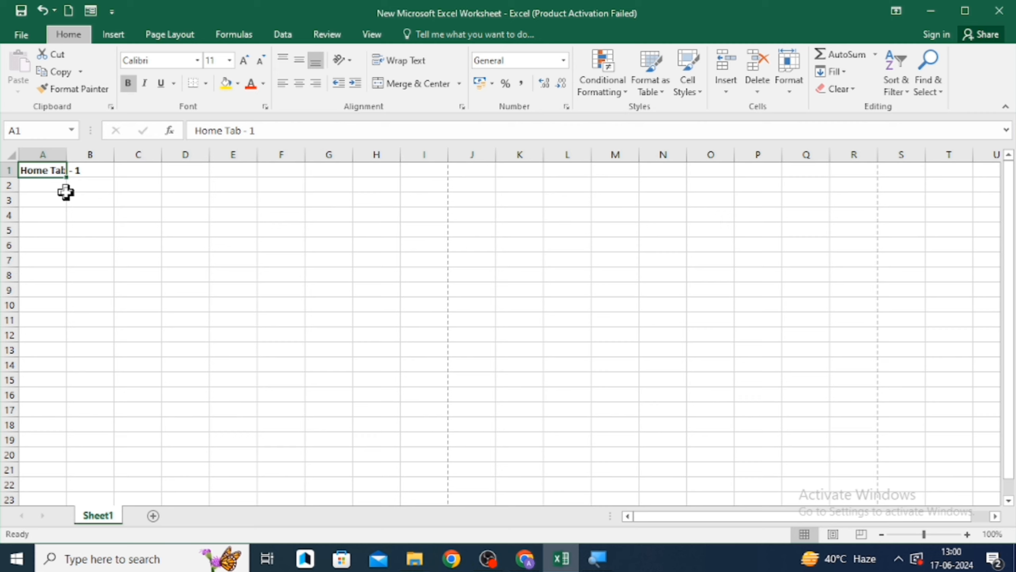
- Apply all borders to cell A1
{"action": "key", "text": "b"}
{"action": "key", "text": "a"}
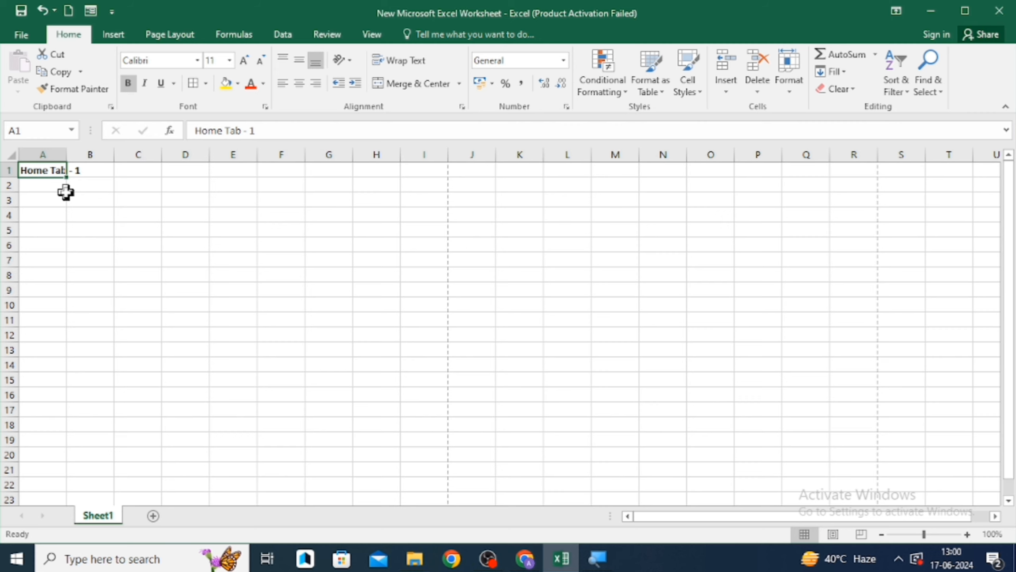
{"action": "key", "text": "alt"}
{"action": "key", "text": "h"}
{"action": "key", "text": "b"}
{"action": "key", "text": "a"}
- AutoFit the width of column A to its contents
{"action": "key", "text": "alt"}
{"action": "key", "text": "o"}
{"action": "key", "text": "c"}
{"action": "key", "text": "a"}
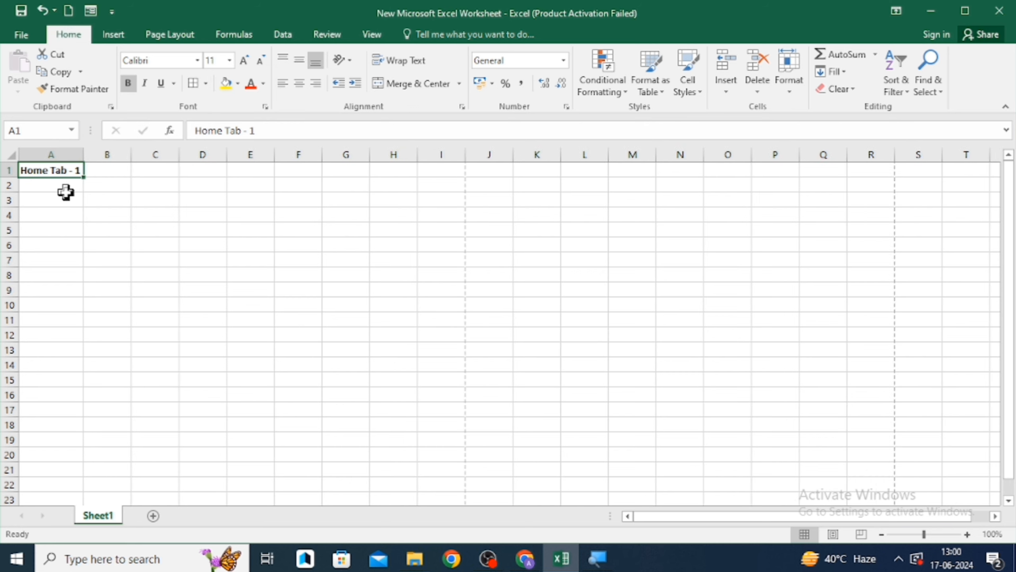
{"action": "key", "text": "Right"}
{"action": "key", "text": "Left"}
{"action": "left_click", "coordinate": [65, 191]}
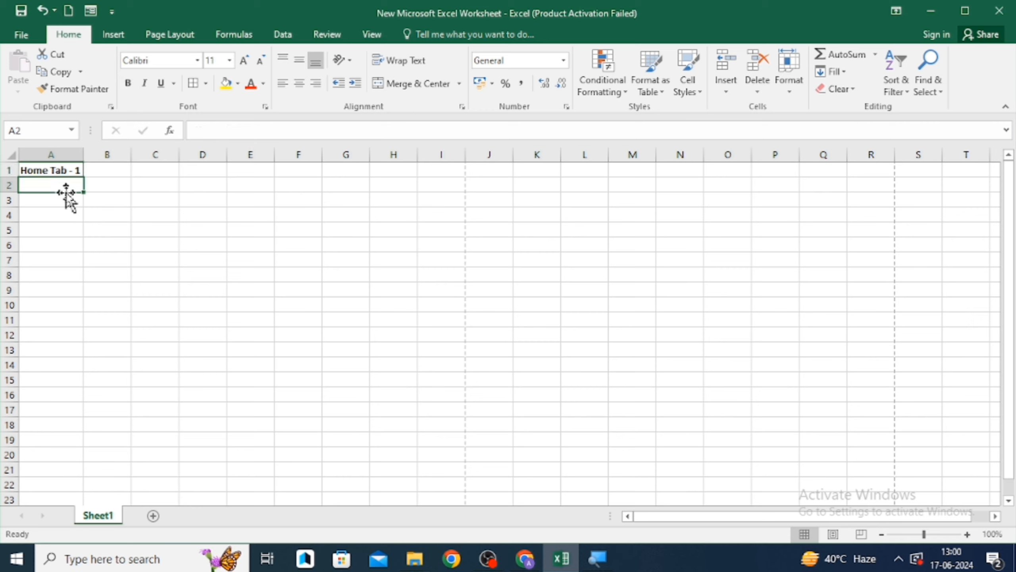
- Enter ALT + H+B+A in cell C1
{"action": "key", "text": "Up"}
{"action": "key", "text": "Right"}
{"action": "key", "text": "Right"}
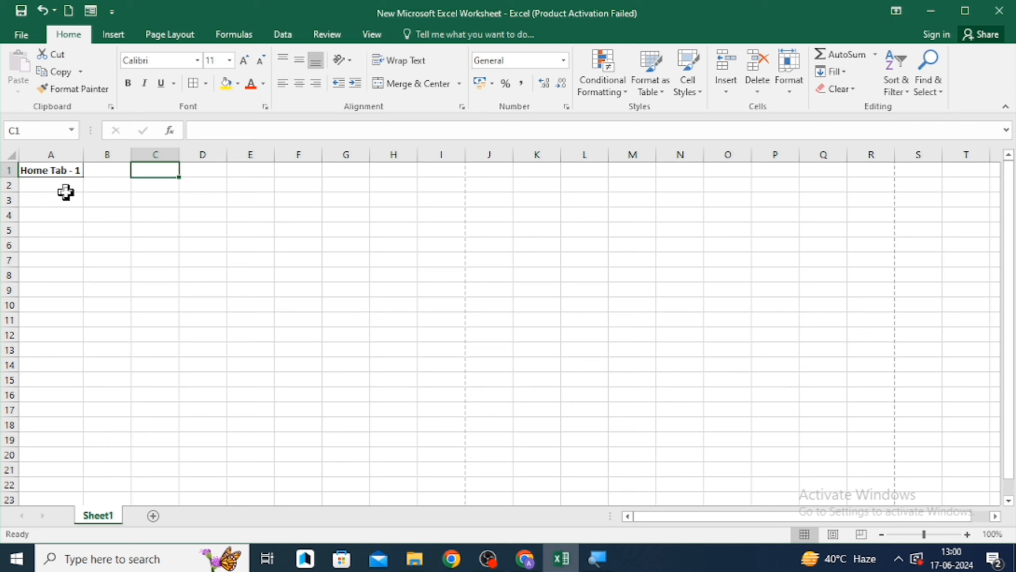
{"action": "type", "text": "ALT"}
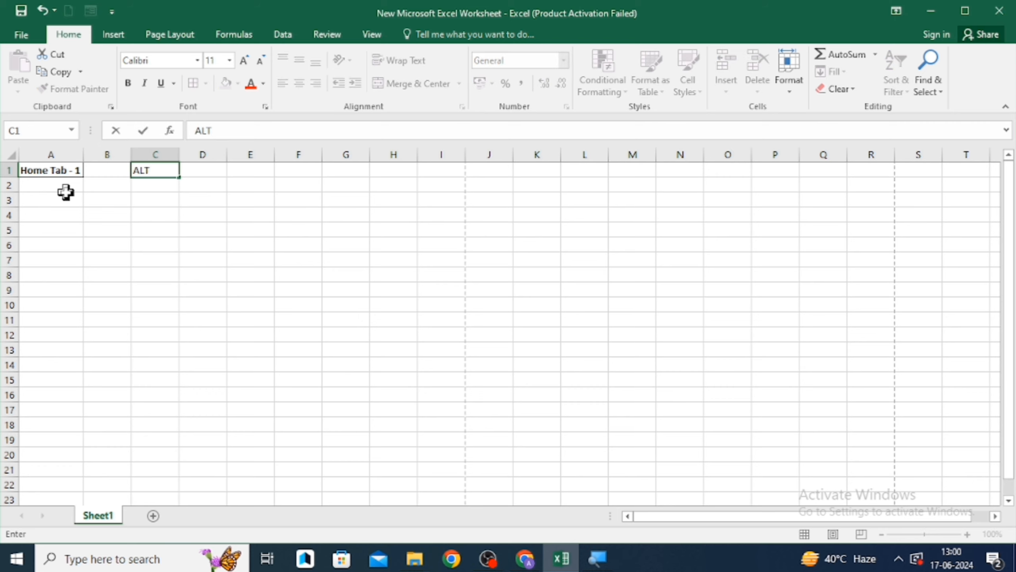
{"action": "type", "text": " +H"}
{"action": "key", "text": "BackSpace"}
{"action": "type", "text": "H+B+A"}
{"action": "key", "text": "Return"}
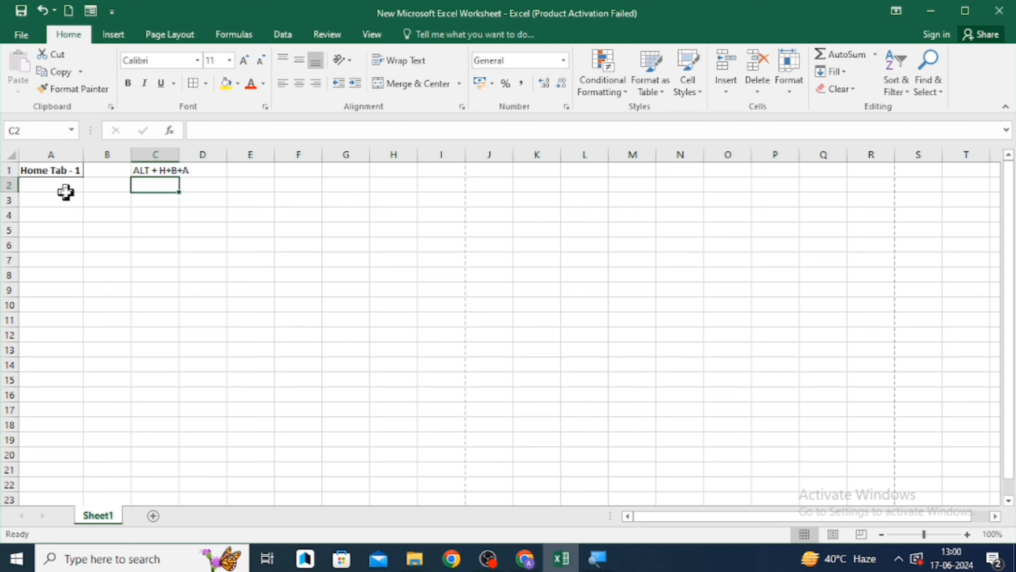
- AutoFit the width of column C to its contents
{"action": "key", "text": "Up"}
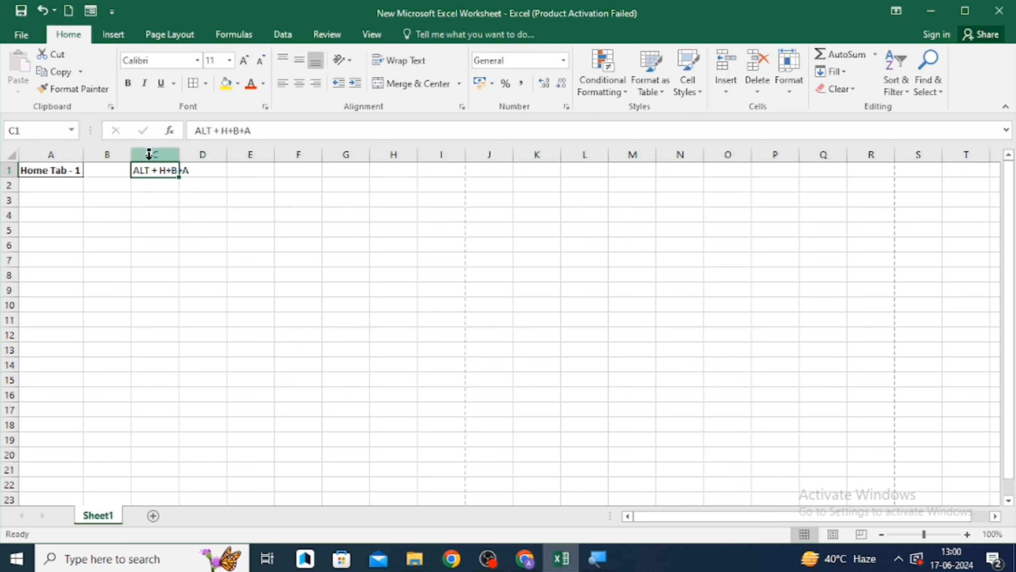
{"action": "left_click", "coordinate": [160, 188]}
{"action": "key", "text": "Up"}
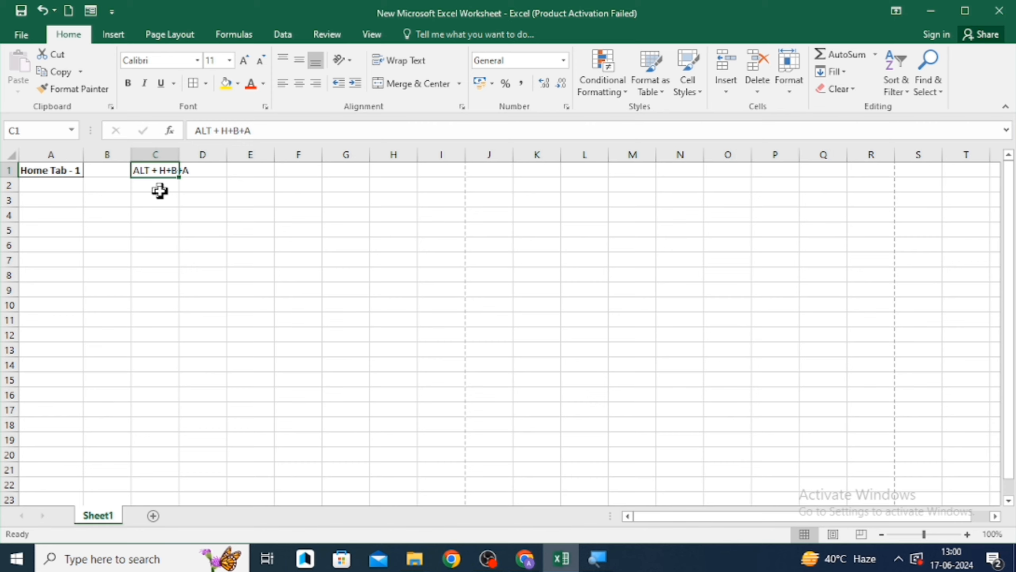
{"action": "key", "text": "alt+o"}
{"action": "key", "text": "c"}
{"action": "key", "text": "a"}
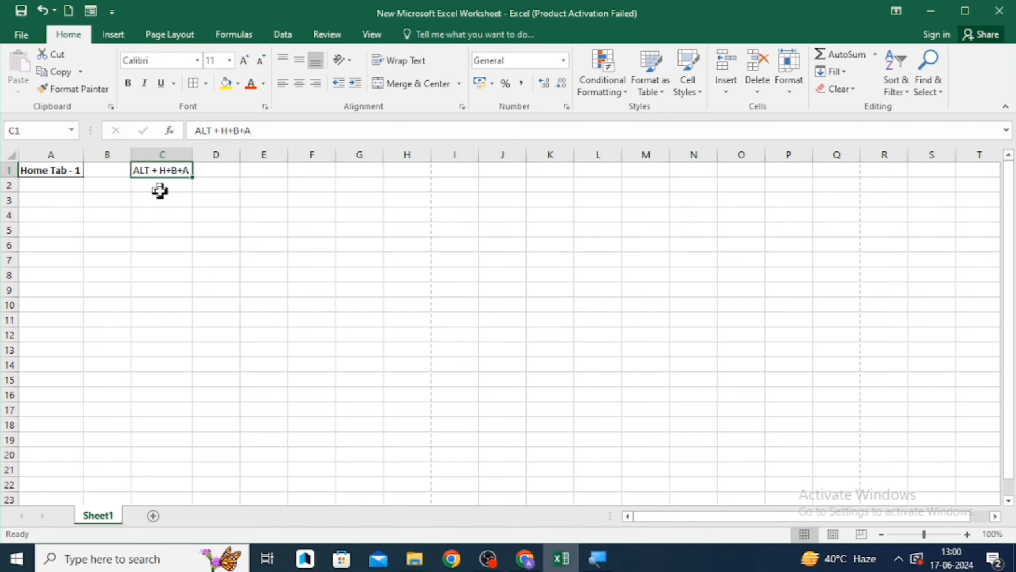
{"action": "left_click", "coordinate": [160, 191]}
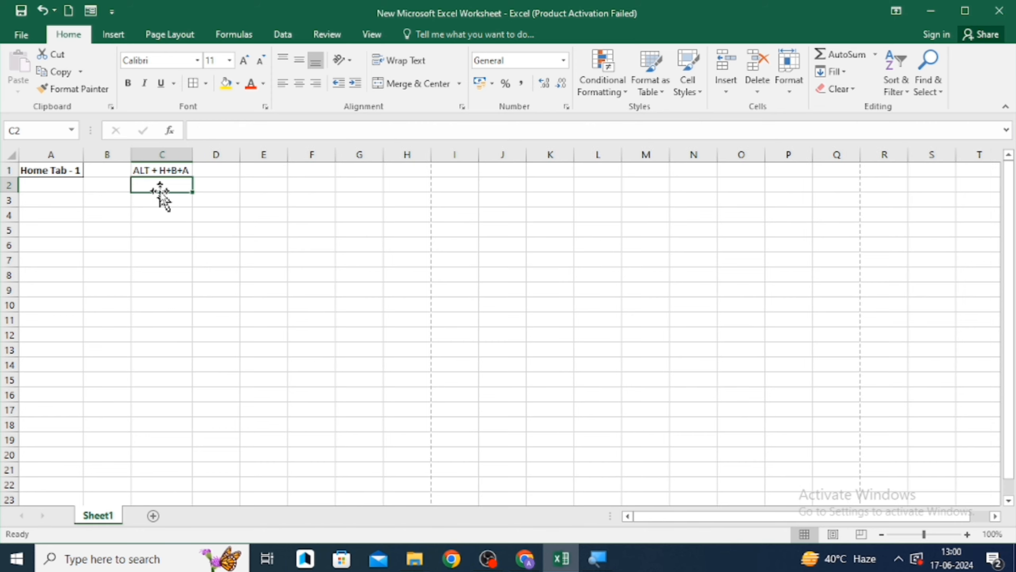
{"action": "key", "text": "Up"}
{"action": "key", "text": "Right"}
{"action": "key", "text": "Left"}
{"action": "key", "text": "Left"}
{"action": "key", "text": "Left"}
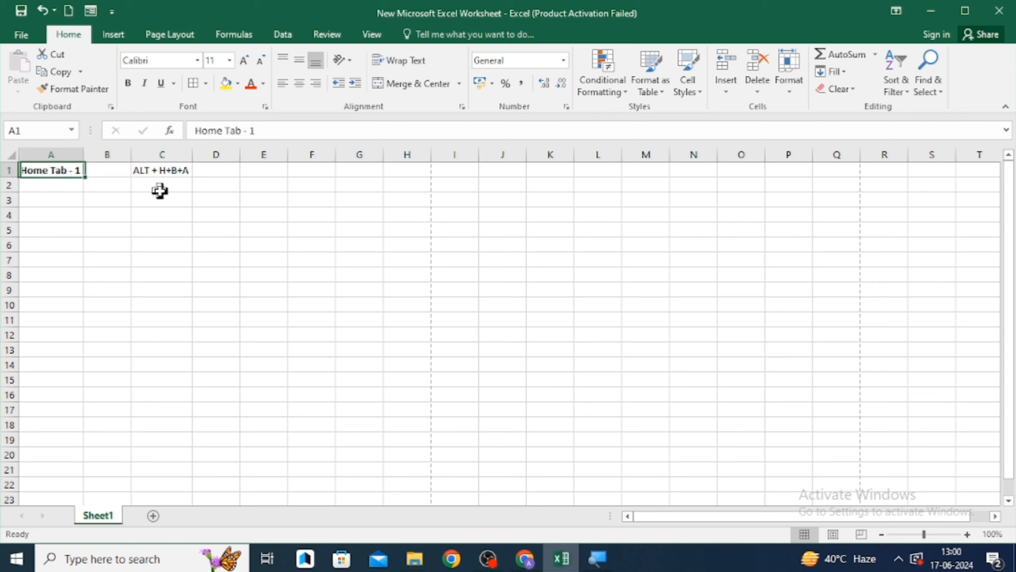
{"action": "key", "text": "Right"}
{"action": "key", "text": "Left"}
{"action": "key", "text": "Right"}
{"action": "key", "text": "Right"}
{"action": "key", "text": "Left"}
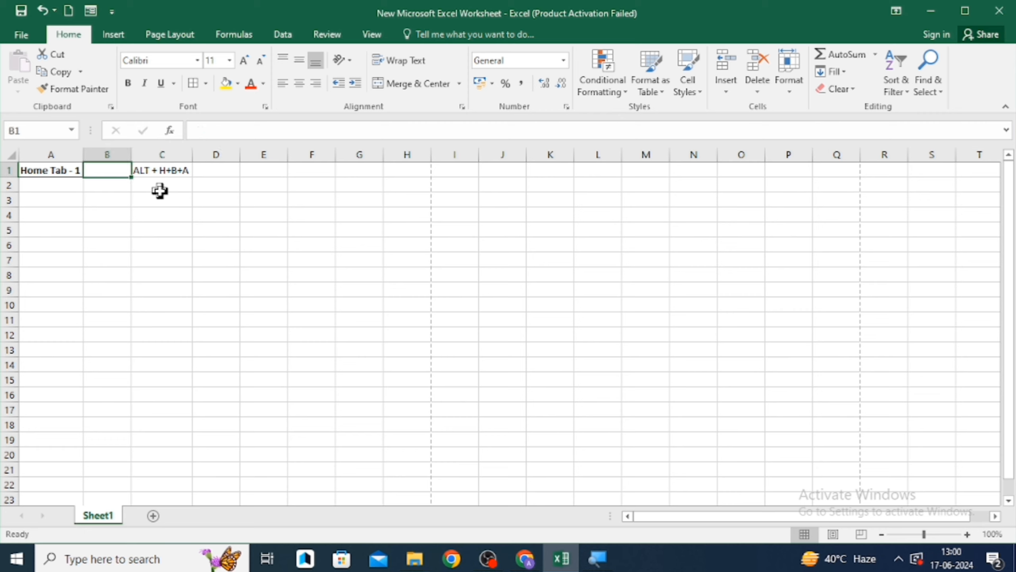
{"action": "key", "text": "Left"}
{"action": "key", "text": "Right"}
{"action": "key", "text": "Right"}
{"action": "key", "text": "Left"}
{"action": "key", "text": "Left"}
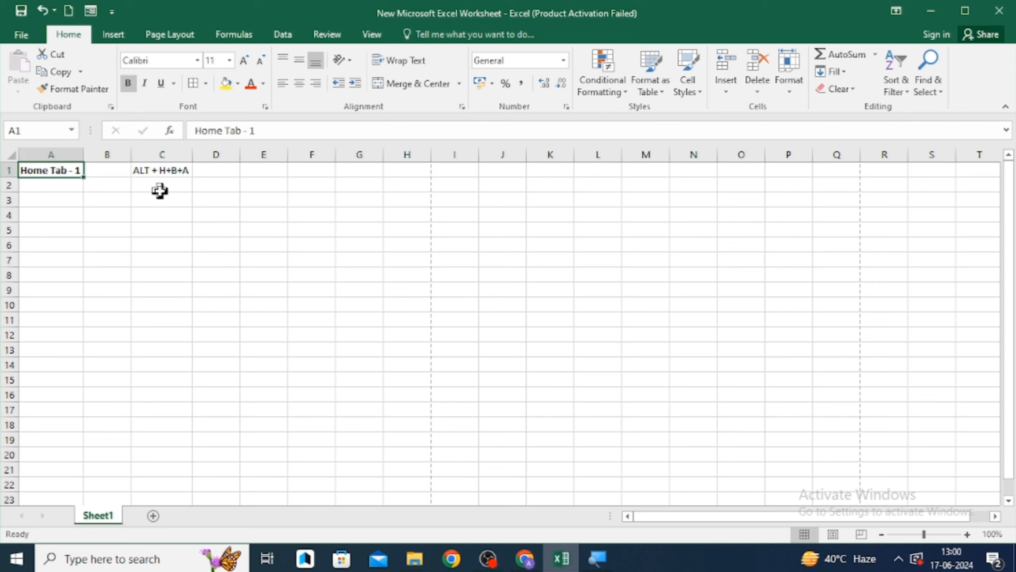
{"action": "key", "text": "Right"}
{"action": "key", "text": "Right"}
{"action": "key", "text": "Left"}
{"action": "key", "text": "Left"}
- Enter Border in cell D1
{"action": "key", "text": "Right"}
{"action": "key", "text": "Left"}
{"action": "key", "text": "Right"}
{"action": "key", "text": "Right"}
{"action": "key", "text": "Right"}
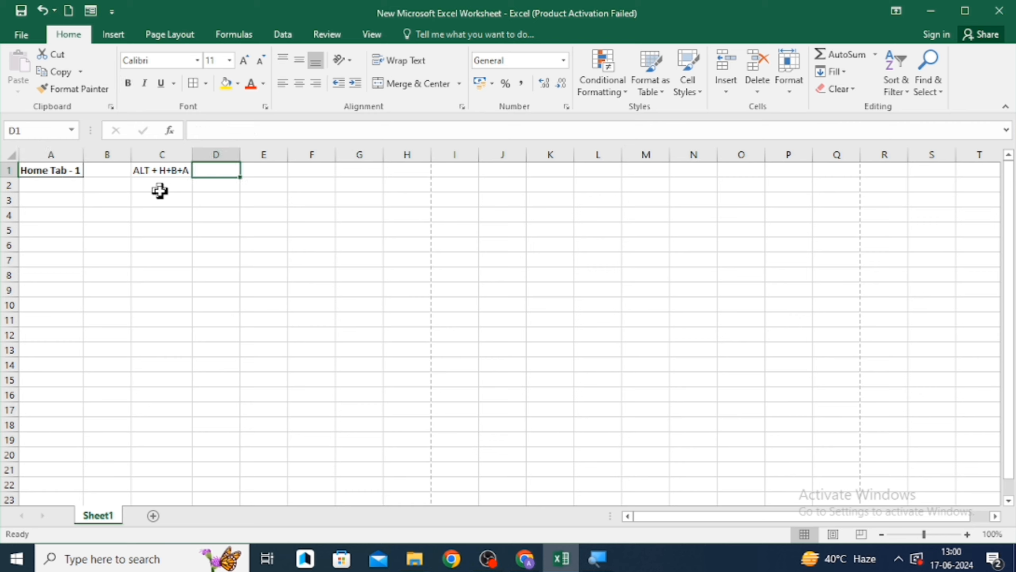
{"action": "type", "text": "Border"}
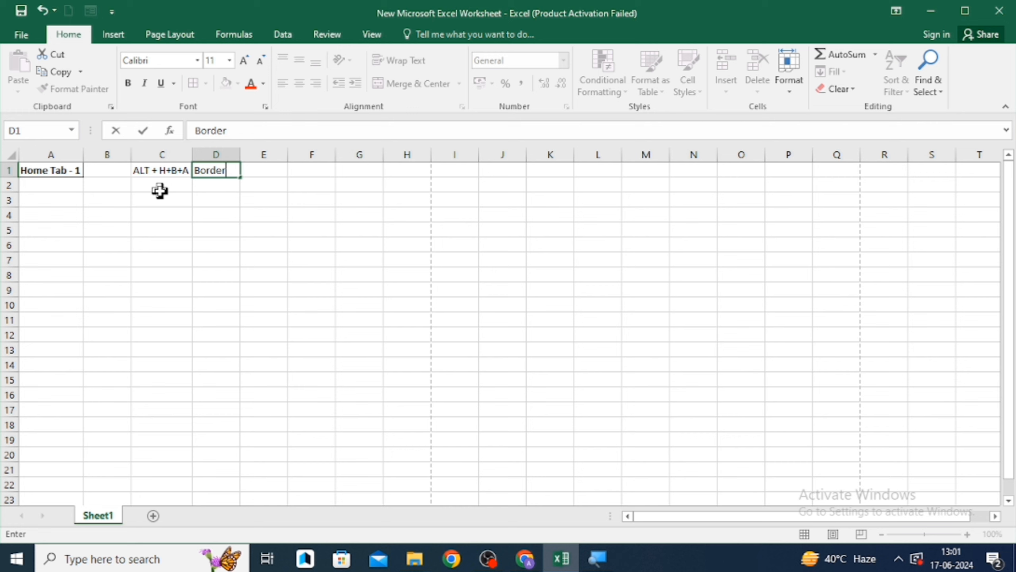
{"action": "key", "text": "Return"}
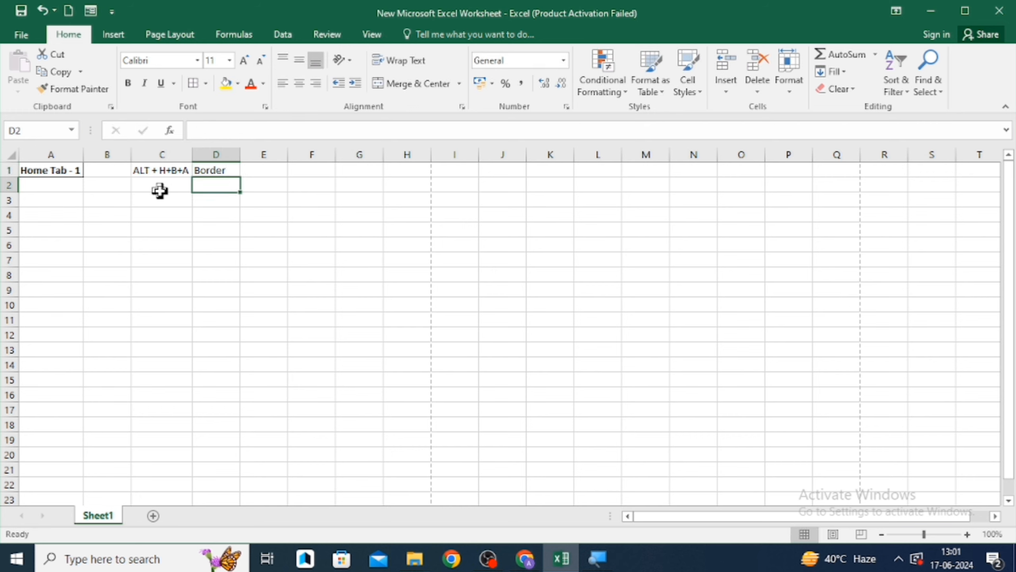
- Fill cells C1 and D1 with yellow
{"action": "key", "text": "Up"}
{"action": "key", "text": "Left"}
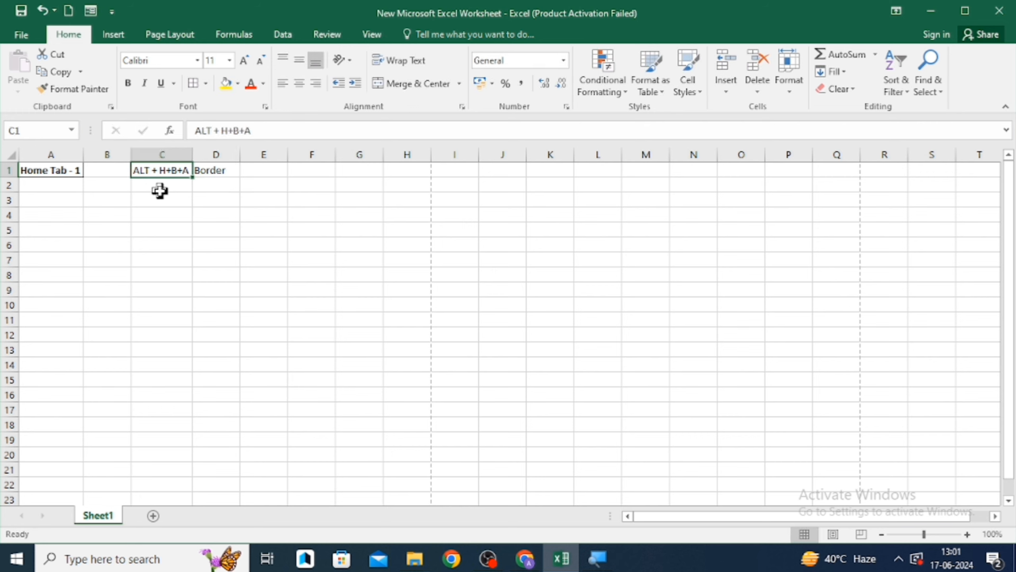
{"action": "key", "text": "shift+Right"}
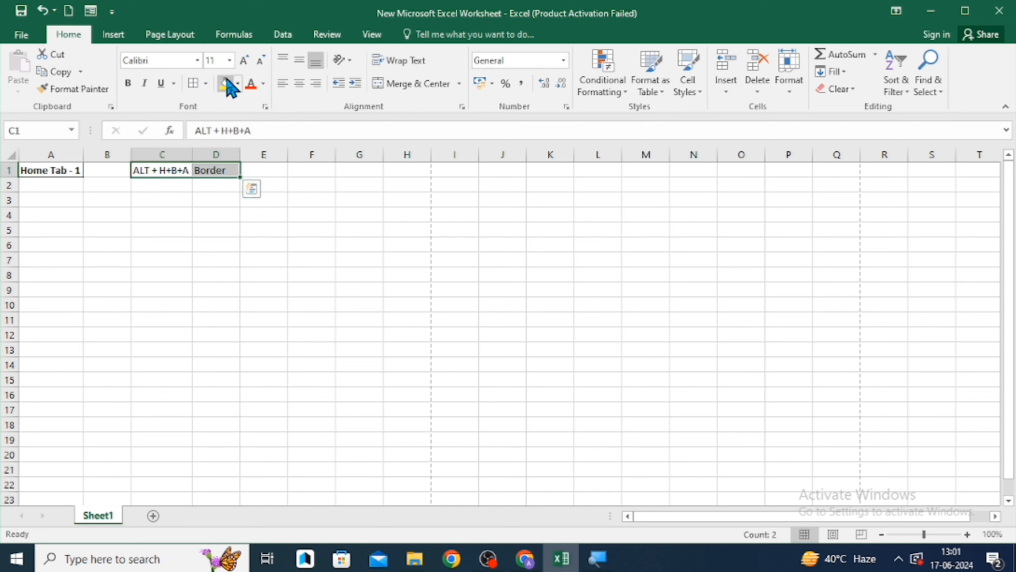
{"action": "left_click", "coordinate": [227, 84]}
{"action": "left_click", "coordinate": [204, 198]}
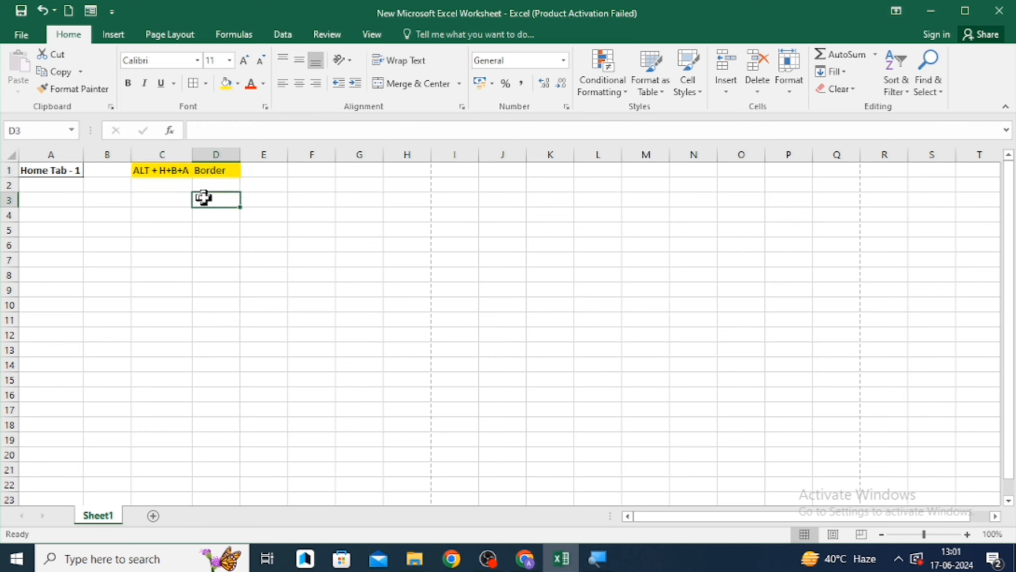
- Narrow column A so its text is cut off
{"action": "key", "text": "Left"}
{"action": "key", "text": "Up"}
{"action": "key", "text": "Up"}
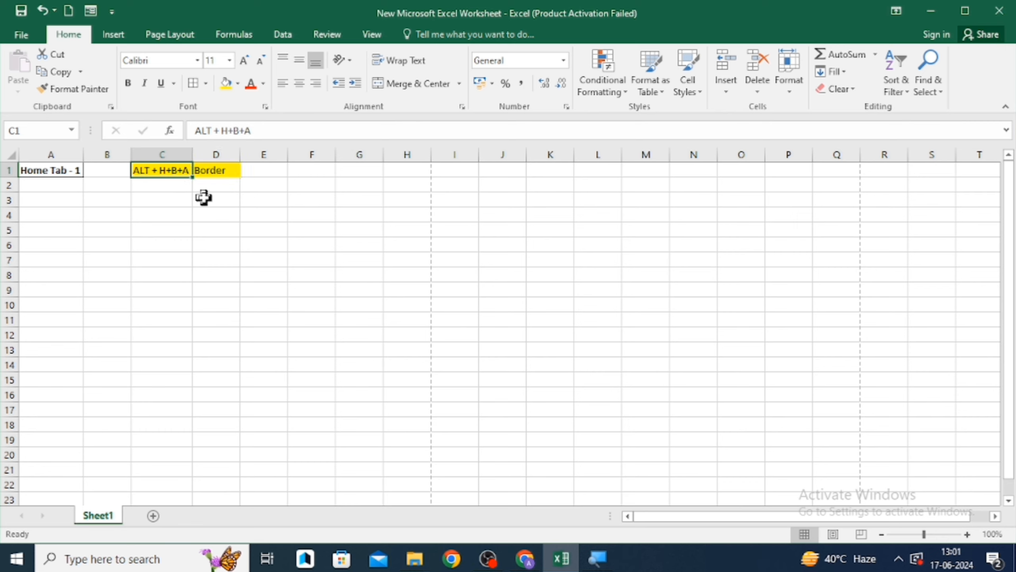
{"action": "key", "text": "Down"}
{"action": "key", "text": "Home"}
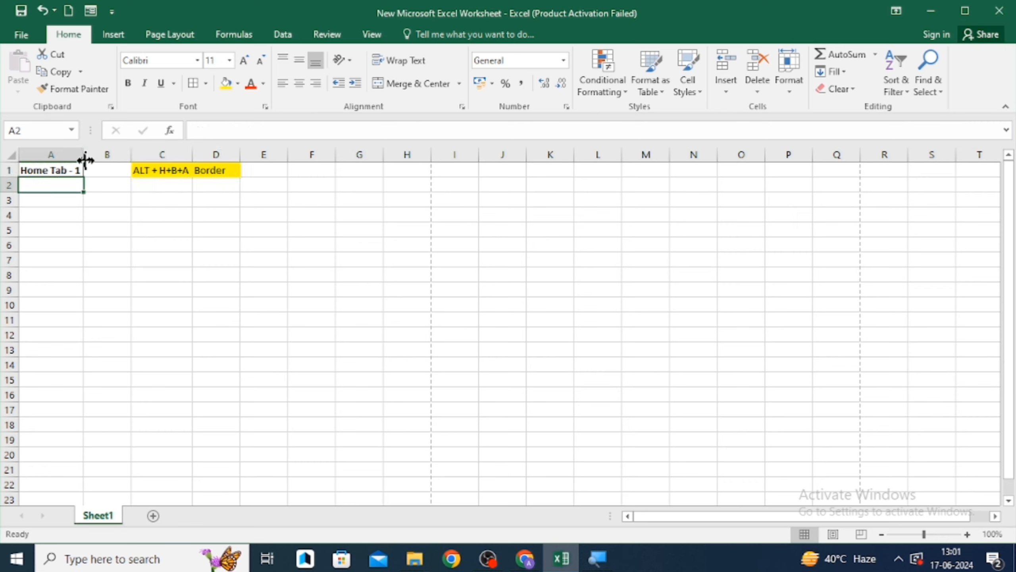
{"action": "left_click_drag", "start_coordinate": [84, 158], "coordinate": [65, 157]}
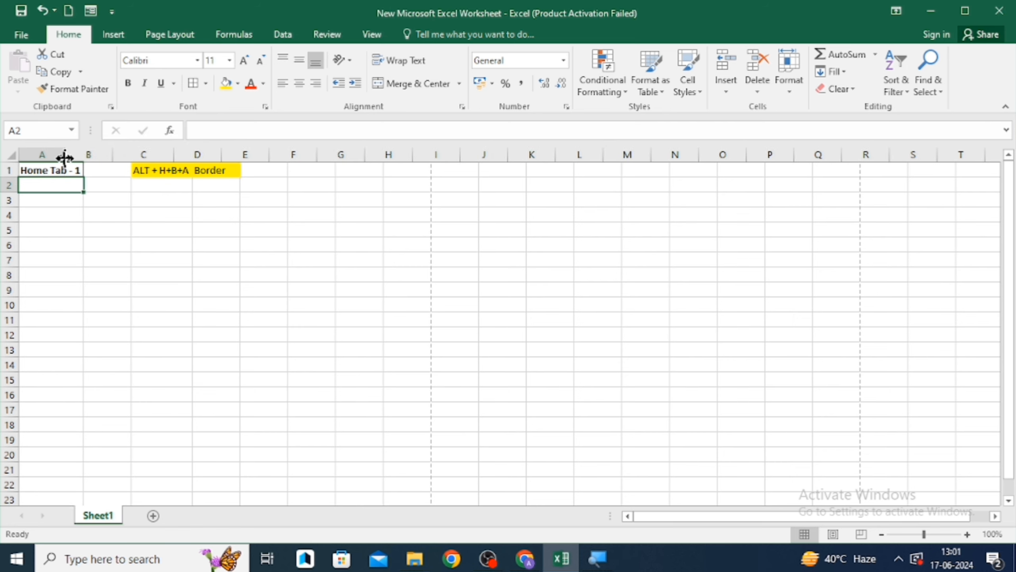
- AutoFit column A from its boundary and undo the change
{"action": "left_click", "coordinate": [84, 217]}
{"action": "key", "text": "Left"}
{"action": "key", "text": "Up"}
{"action": "key", "text": "Up"}
{"action": "key", "text": "Up"}
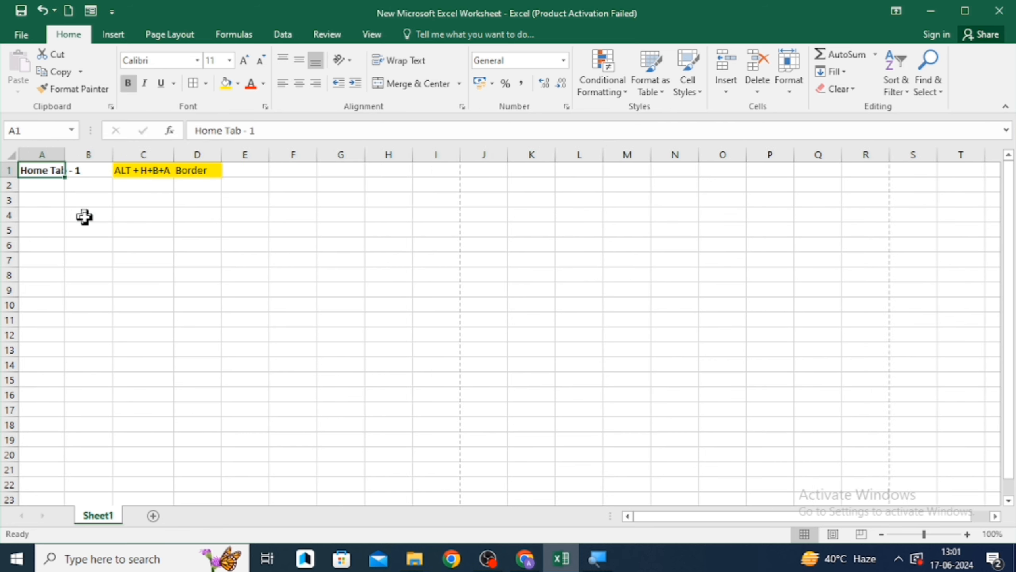
{"action": "key", "text": "Right"}
{"action": "key", "text": "Left"}
{"action": "key", "text": "Right"}
{"action": "key", "text": "Left"}
{"action": "key", "text": "Right"}
{"action": "key", "text": "Left"}
{"action": "key", "text": "Right"}
{"action": "key", "text": "Left"}
{"action": "double_click", "coordinate": [65, 154]}
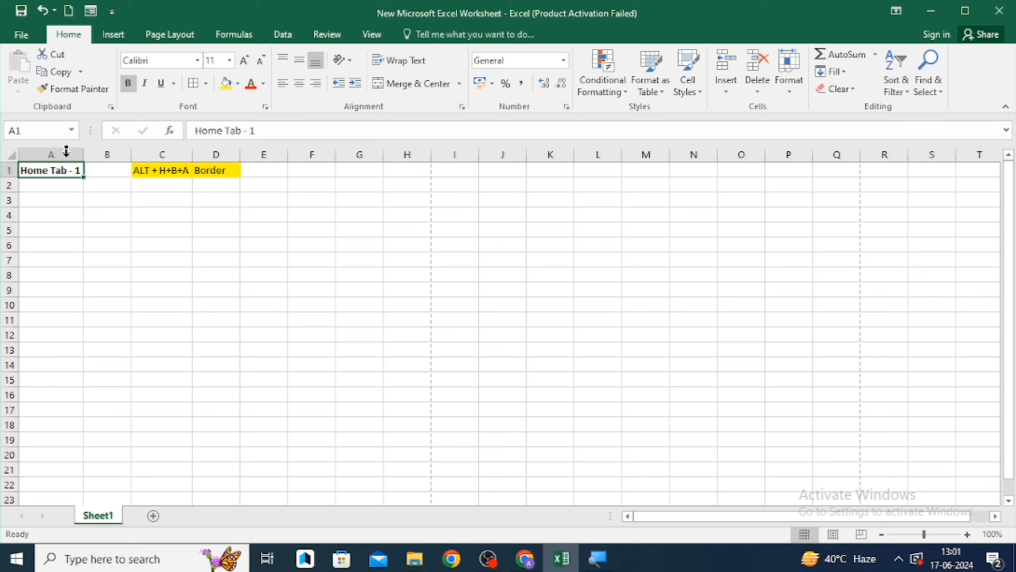
{"action": "key", "text": "ctrl+z"}
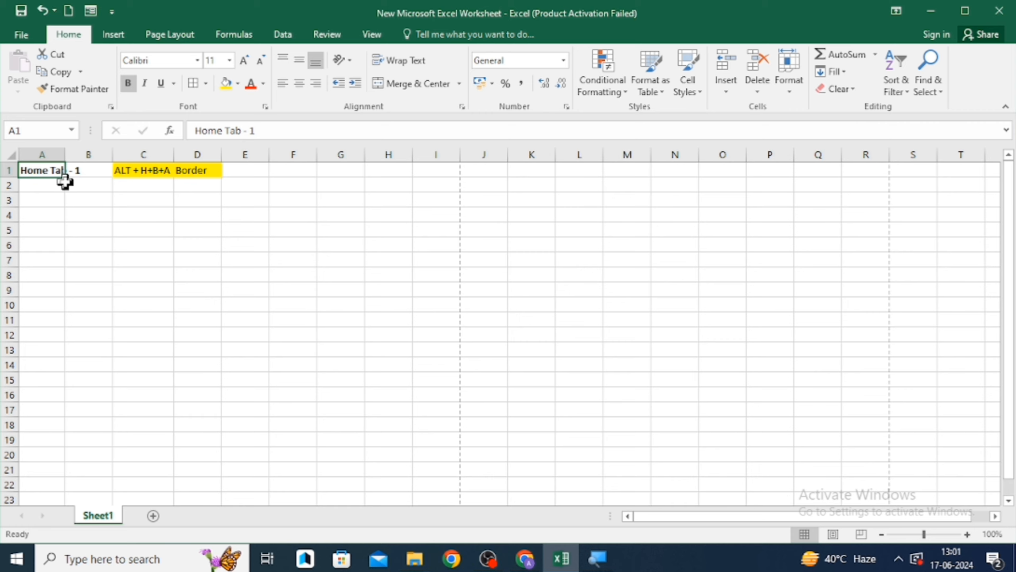
- AutoFit the width of column A to its contents
{"action": "key", "text": "alt"}
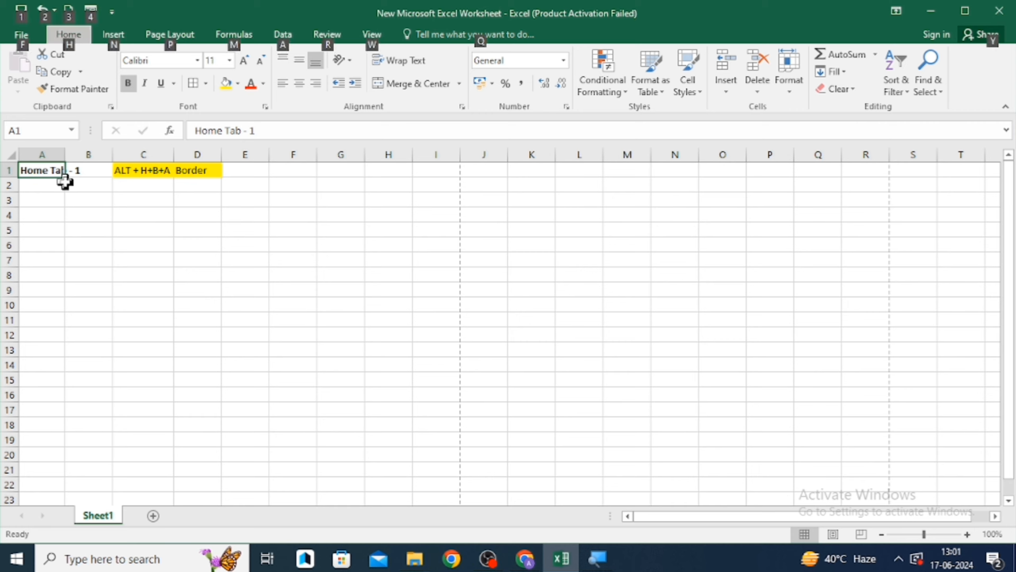
{"action": "key", "text": "o"}
{"action": "key", "text": "c"}
{"action": "key", "text": "a"}
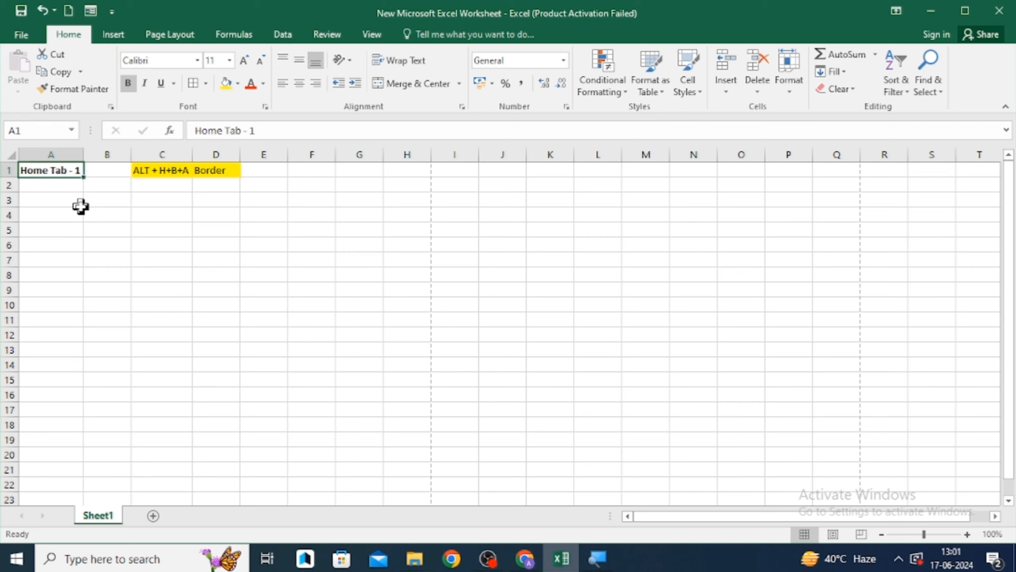
- Enter ALT + H+B+A in cell C2
{"action": "key", "text": "Down"}
{"action": "key", "text": "Down"}
{"action": "key", "text": "Right"}
{"action": "key", "text": "Right"}
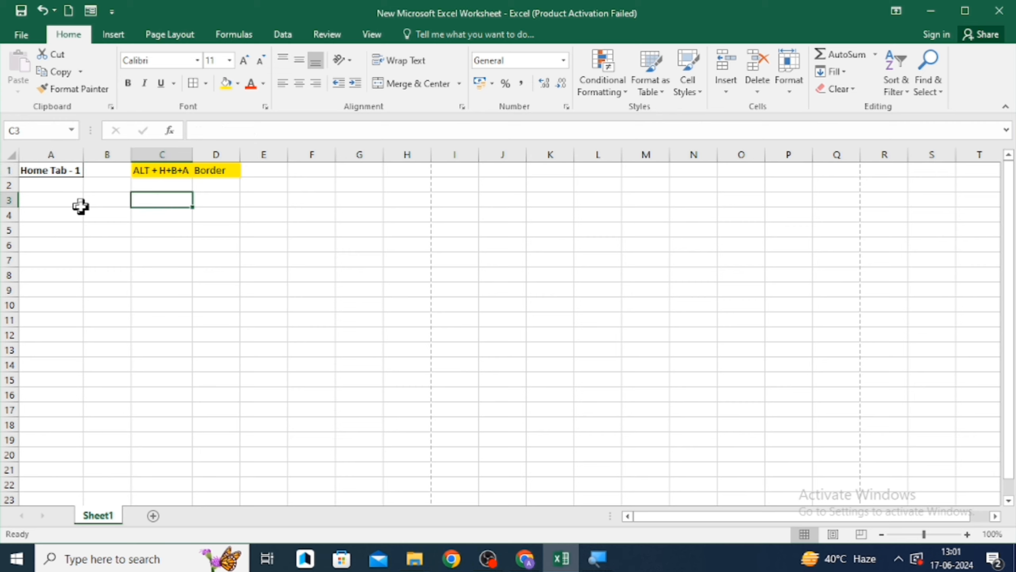
{"action": "key", "text": "Up"}
{"action": "type", "text": "A"}
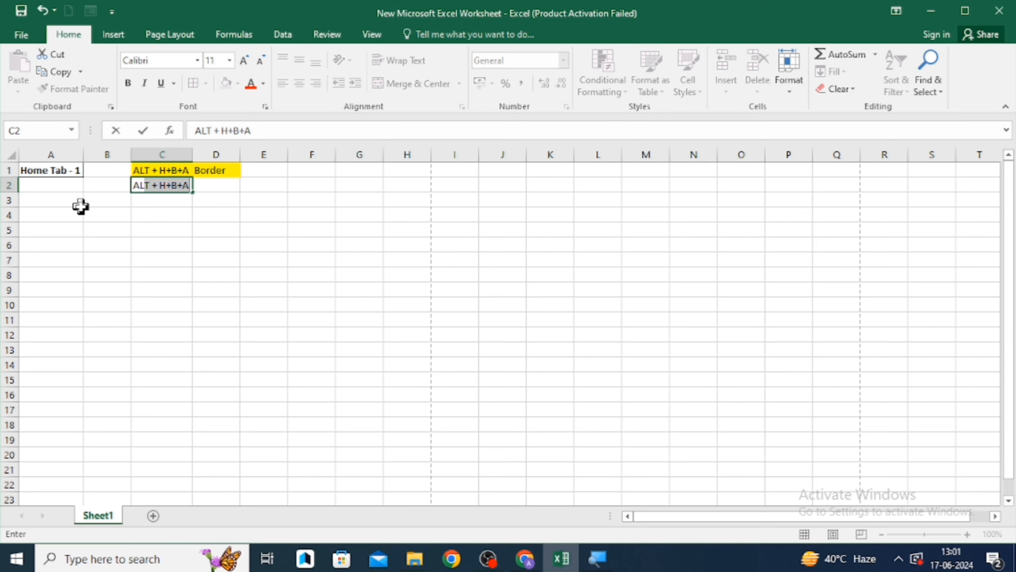
{"action": "key", "text": "Return"}
- Narrow column A again and AutoFit its column width from the Home tab format options
{"action": "left_click", "coordinate": [85, 204]}
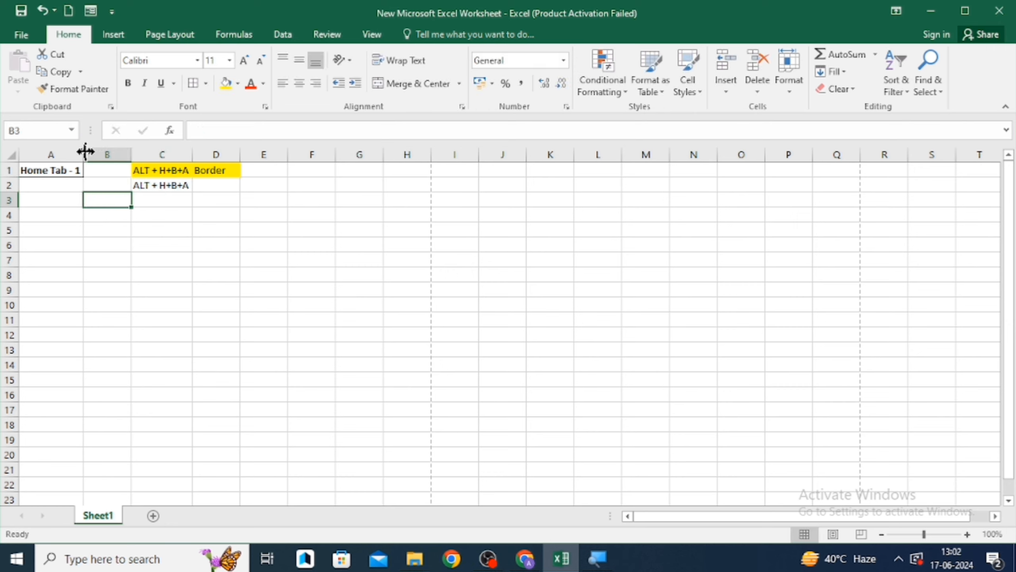
{"action": "left_click_drag", "start_coordinate": [85, 151], "coordinate": [71, 151]}
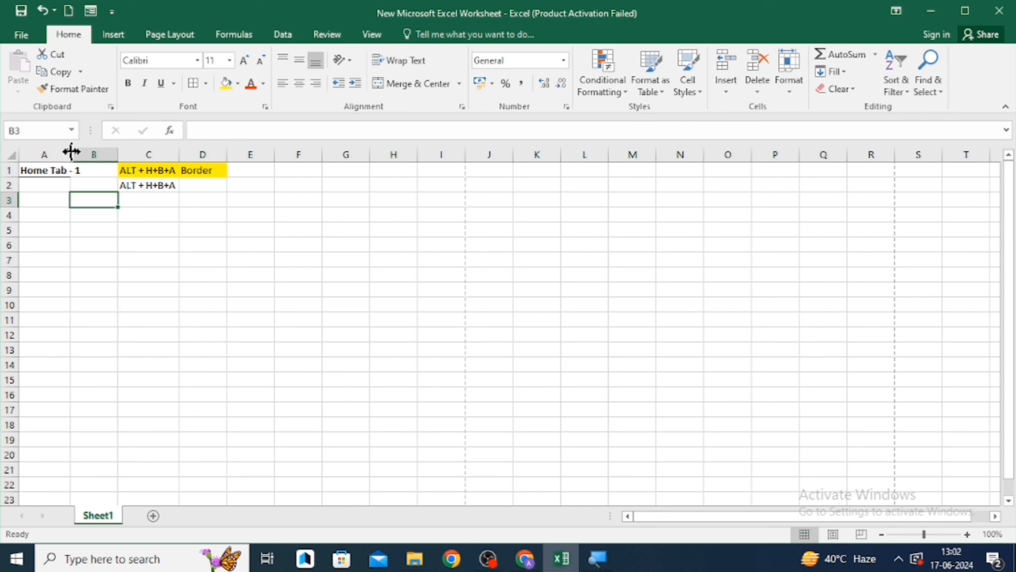
{"action": "left_click", "coordinate": [49, 173]}
{"action": "key", "text": "alt+h"}
{"action": "key", "text": "o"}
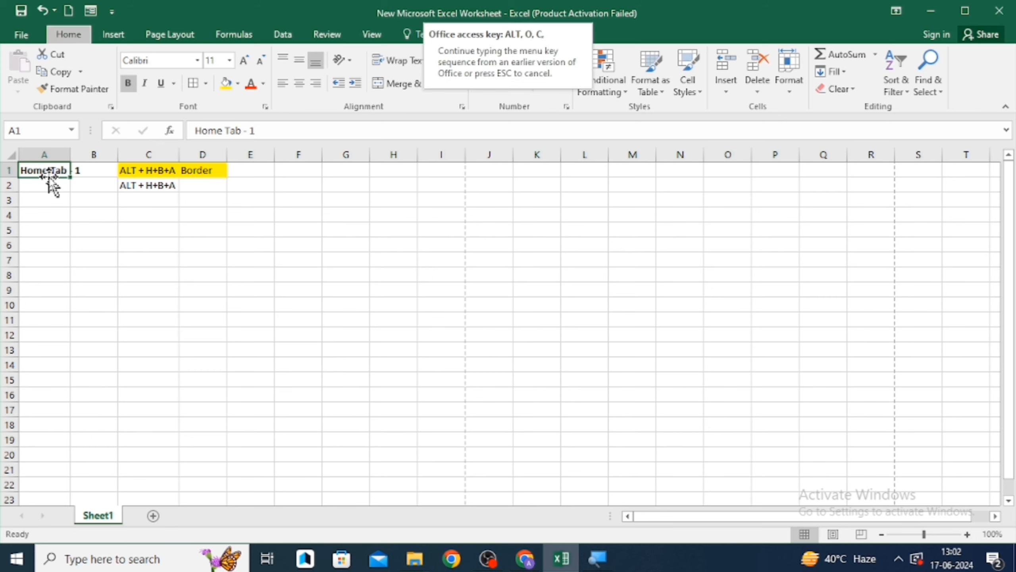
{"action": "key", "text": "i"}
- Edit cell C2 so it reads ALT + O+C+A
{"action": "key", "text": "Down"}
{"action": "key", "text": "Down"}
{"action": "key", "text": "Right"}
{"action": "key", "text": "Right"}
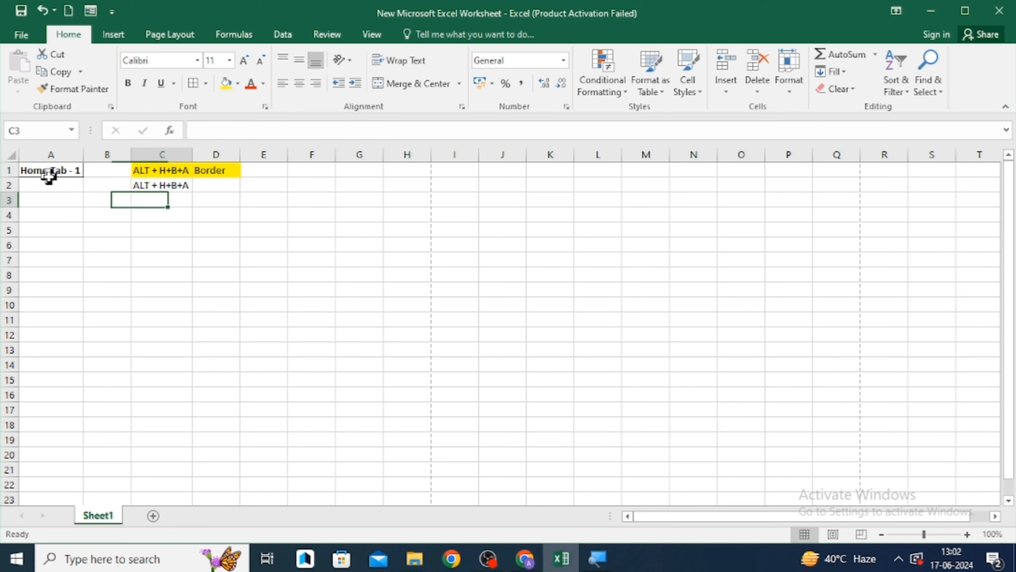
{"action": "key", "text": "Up"}
{"action": "key", "text": "F2"}
{"action": "key", "text": "BackSpace"}
{"action": "key", "text": "BackSpace"}
{"action": "key", "text": "BackSpace"}
{"action": "key", "text": "BackSpace"}
{"action": "key", "text": "BackSpace"}
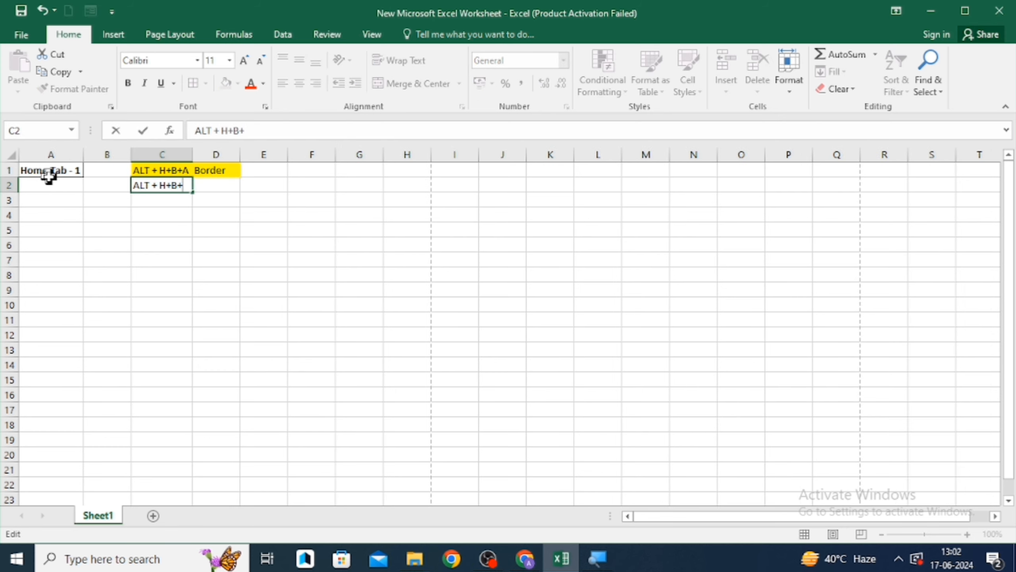
{"action": "type", "text": "O+C+A"}
{"action": "key", "text": "Return"}
- Enter Expand in cell D2
{"action": "key", "text": "Up"}
{"action": "key", "text": "Right"}
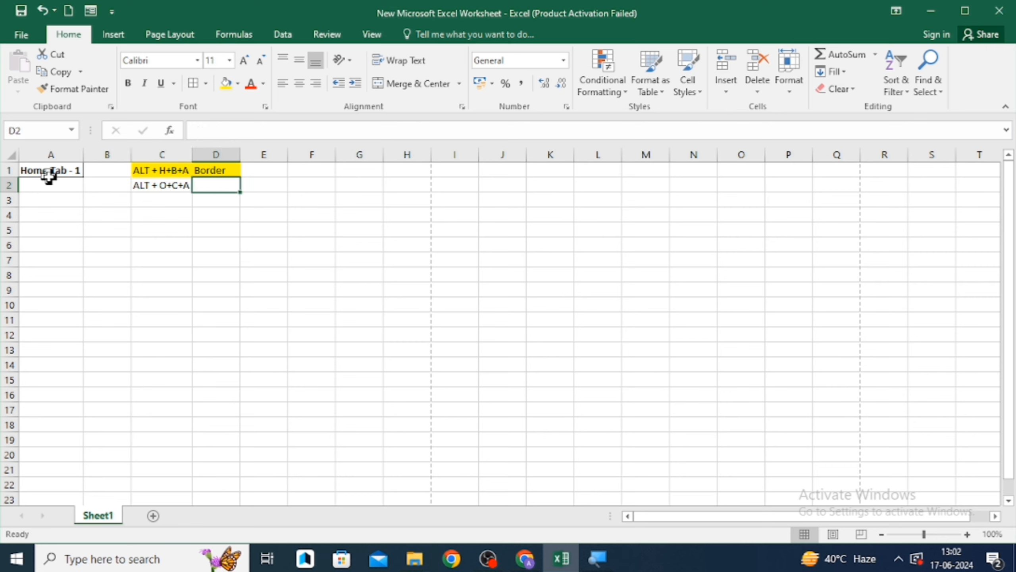
{"action": "type", "text": "Expand"}
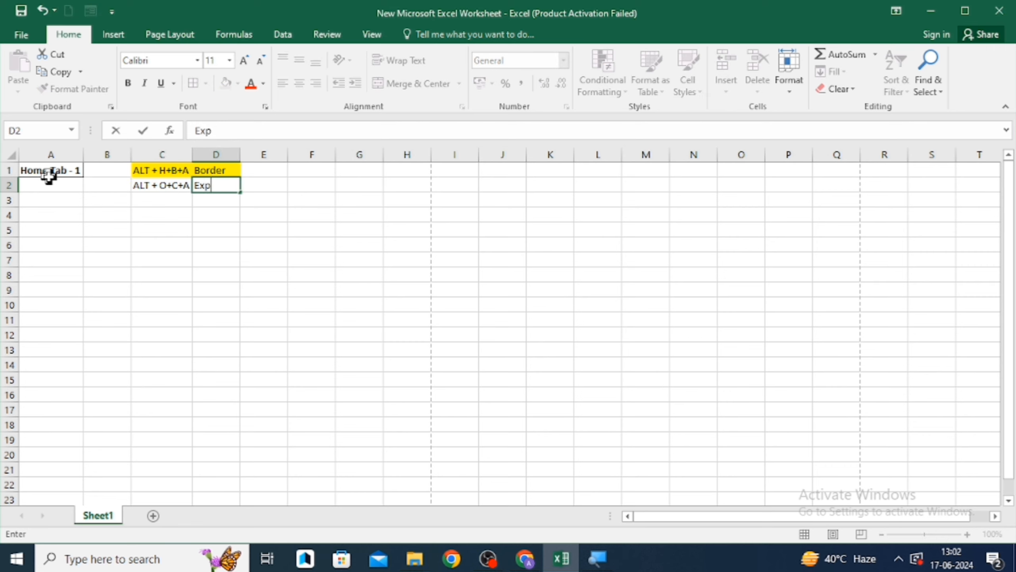
{"action": "key", "text": "Return"}
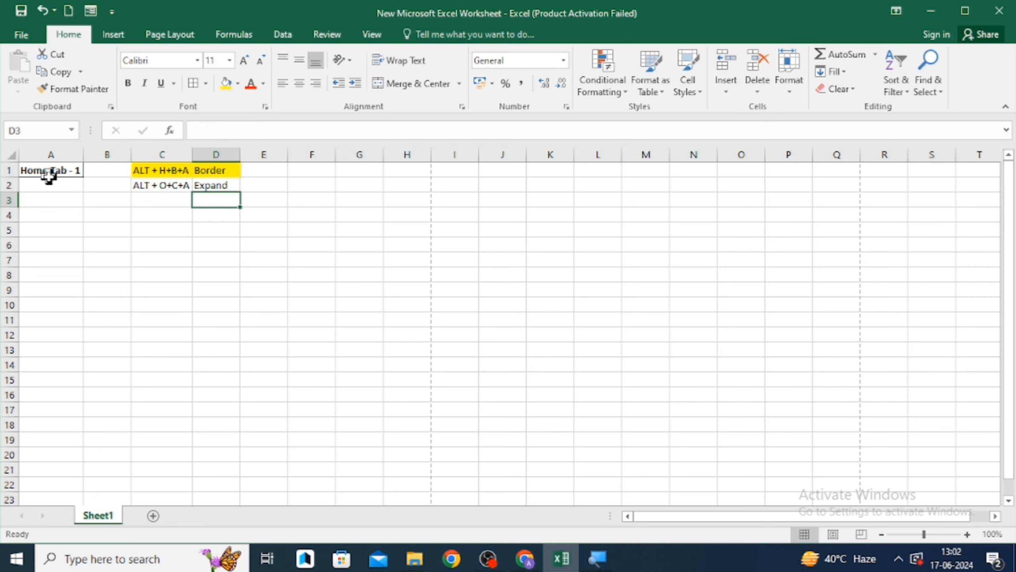
{"action": "key", "text": "Left"}
{"action": "key", "text": "Up"}
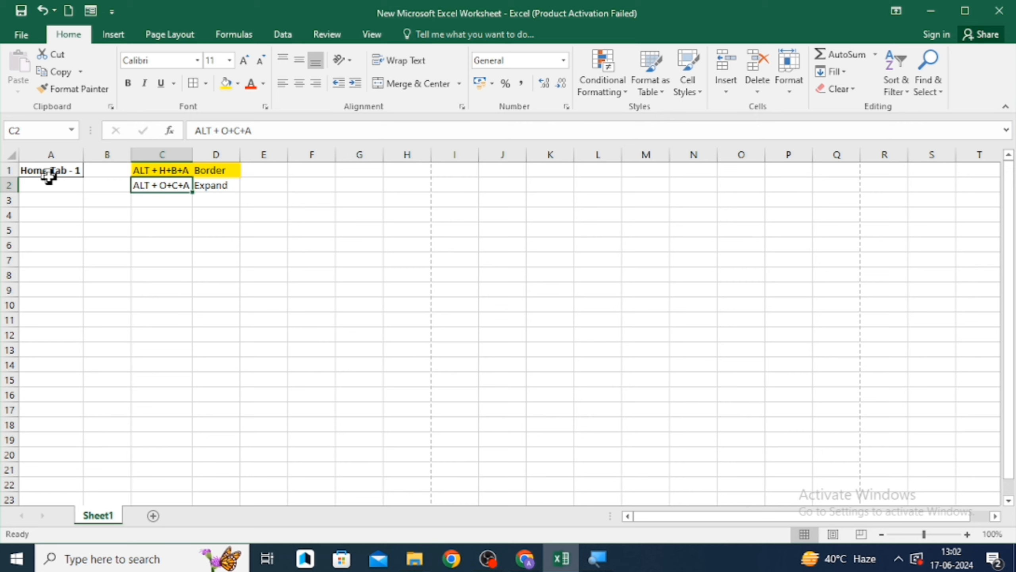
{"action": "key", "text": "Right"}
{"action": "key", "text": "Right"}
{"action": "key", "text": "Right"}
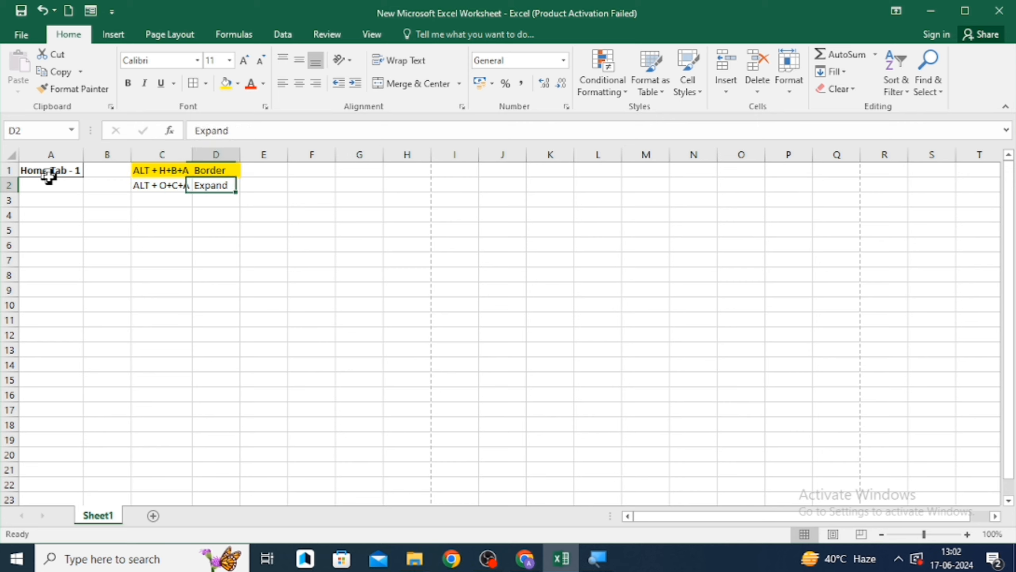
{"action": "key", "text": "Up"}
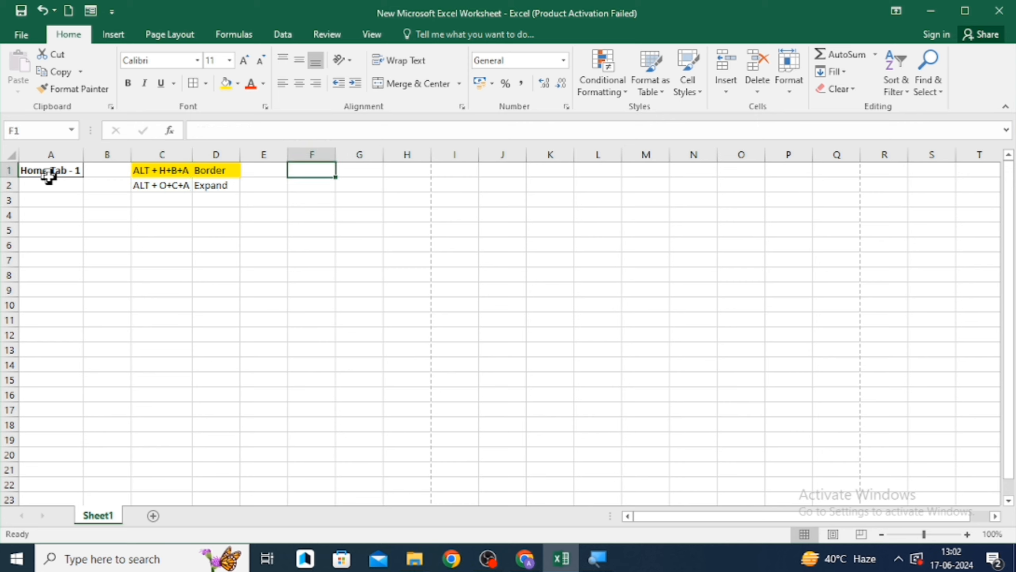
{"action": "key", "text": "Down"}
{"action": "key", "text": "Down"}
{"action": "key", "text": "Left"}
{"action": "key", "text": "Left"}
{"action": "key", "text": "Left"}
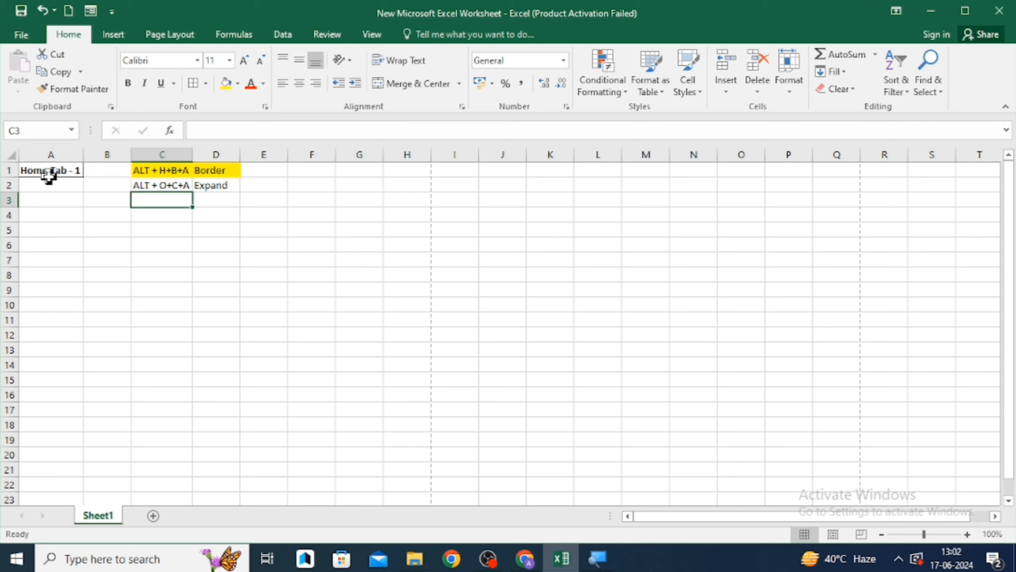
{"action": "key", "text": "Up"}
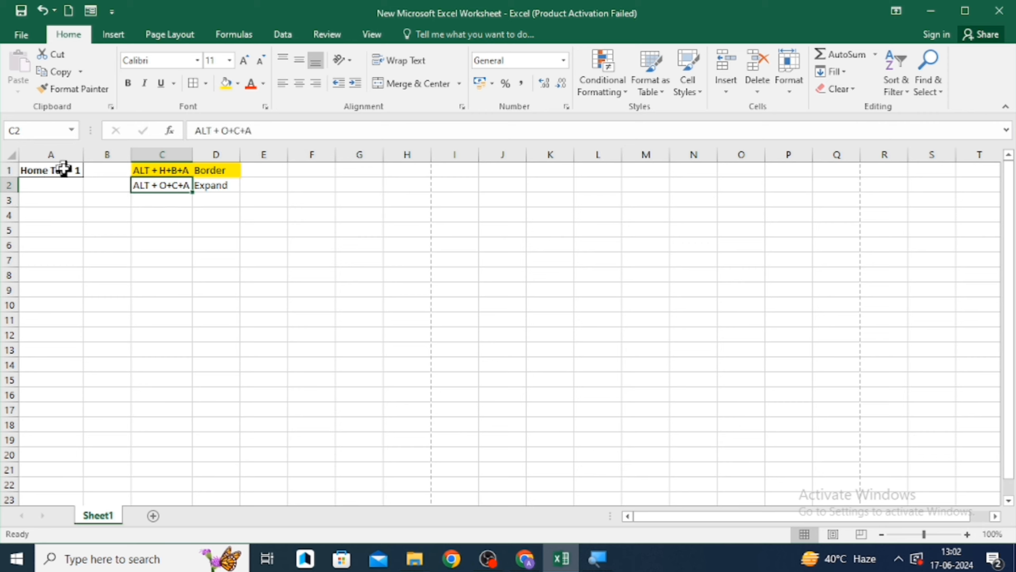
- Fill cell A1 with a light blue theme color
{"action": "left_click", "coordinate": [64, 170]}
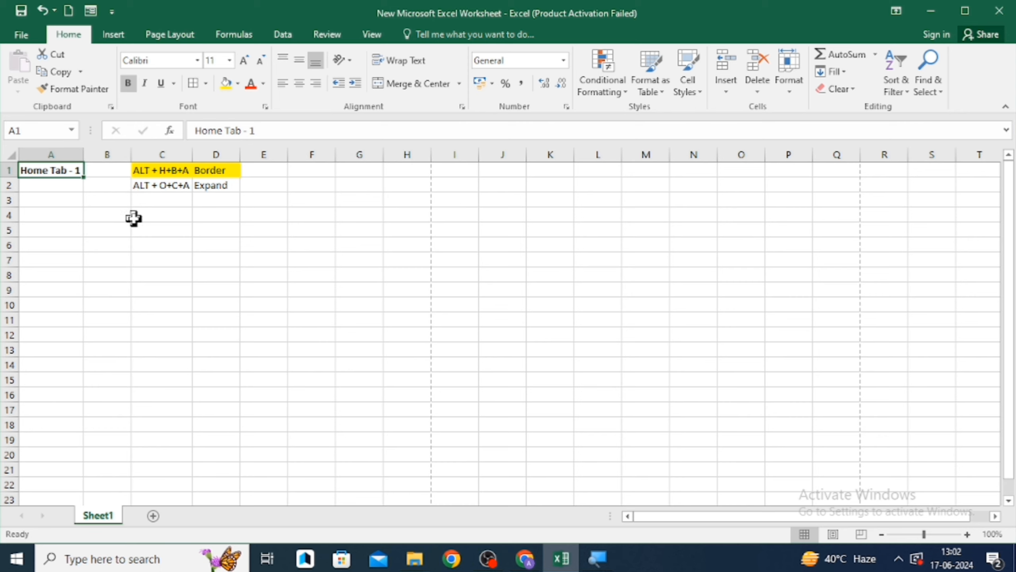
{"action": "key", "text": "alt"}
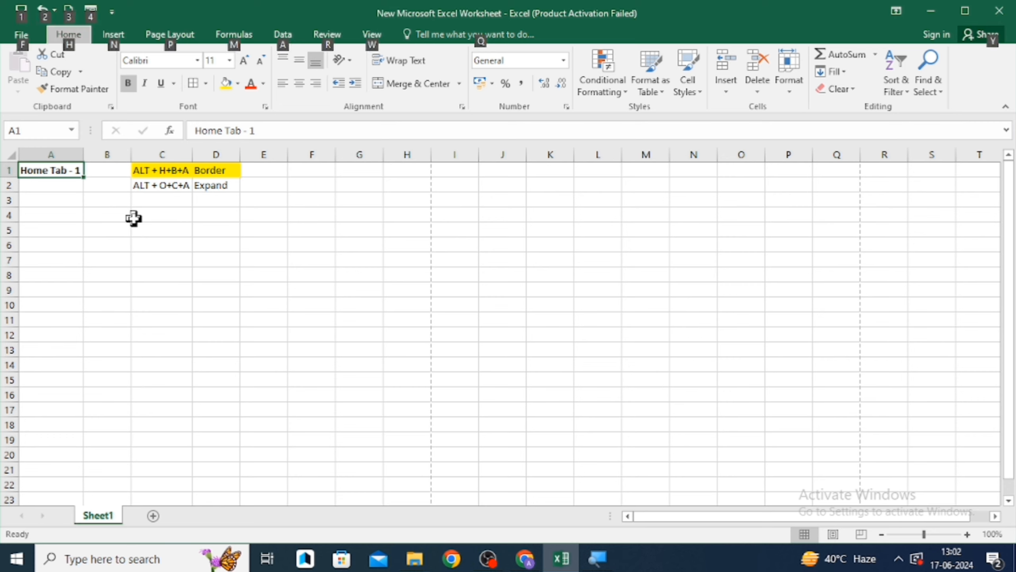
{"action": "key", "text": "h"}
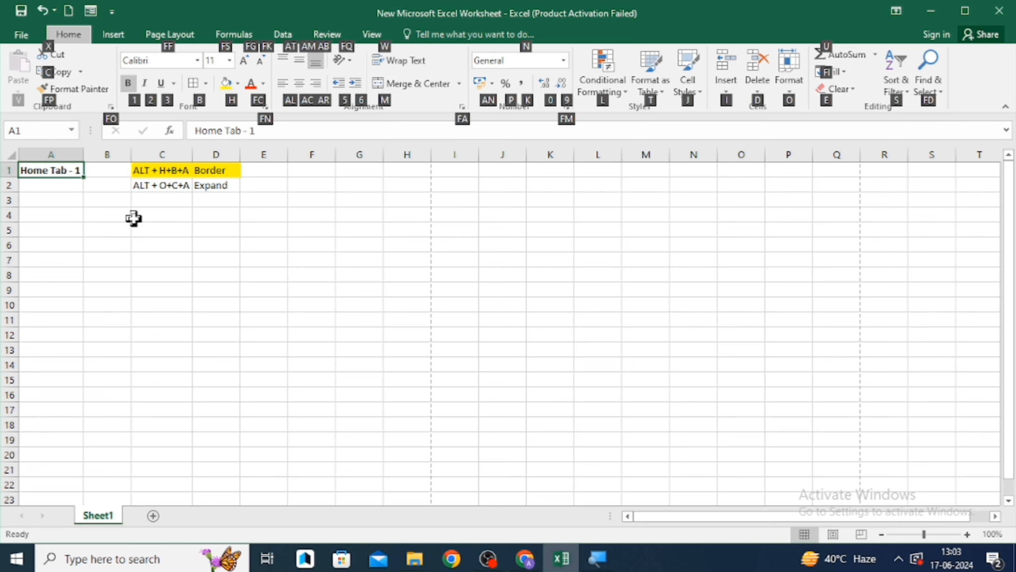
{"action": "key", "text": "h"}
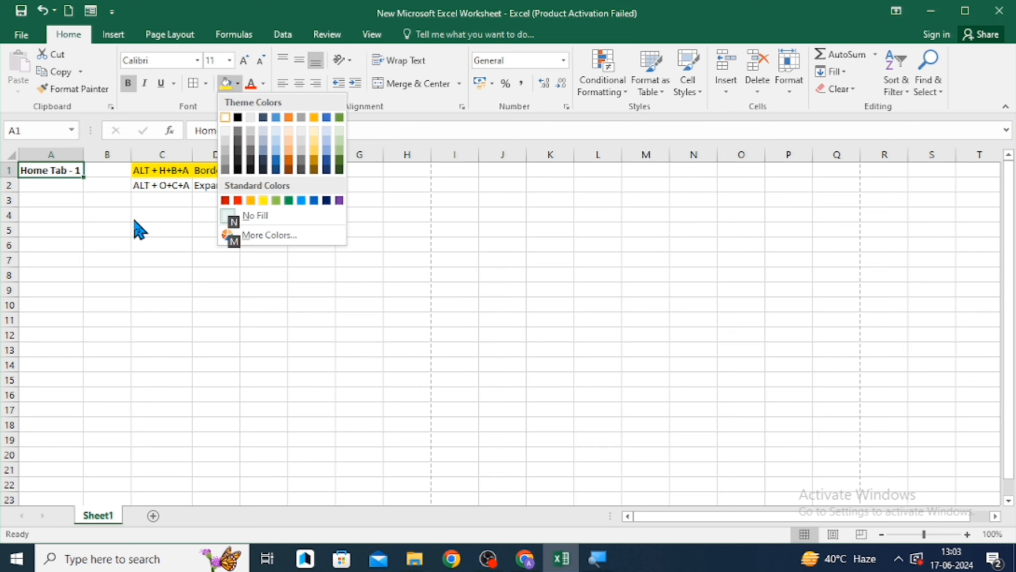
{"action": "left_click", "coordinate": [326, 144]}
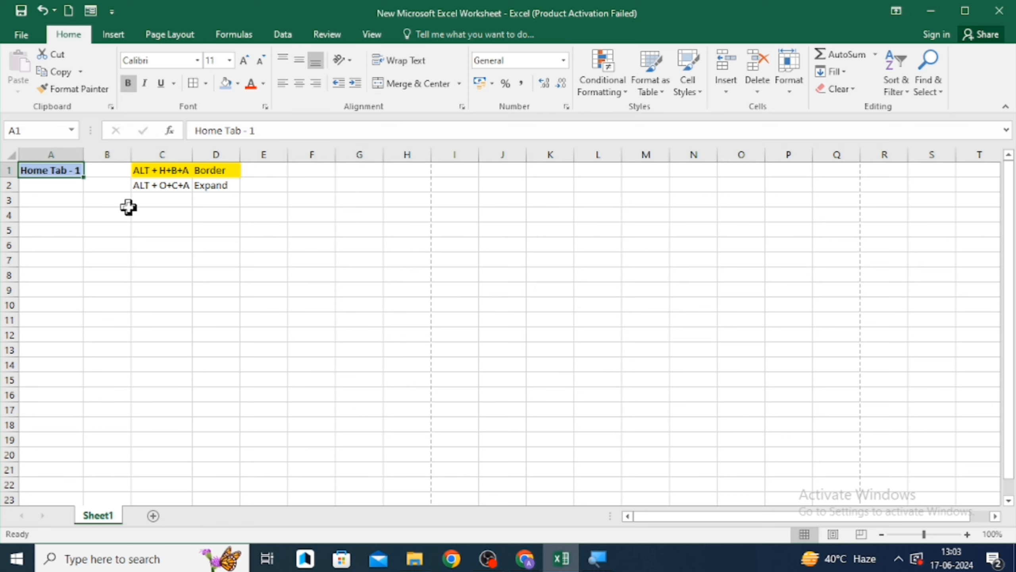
{"action": "left_click", "coordinate": [149, 196]}
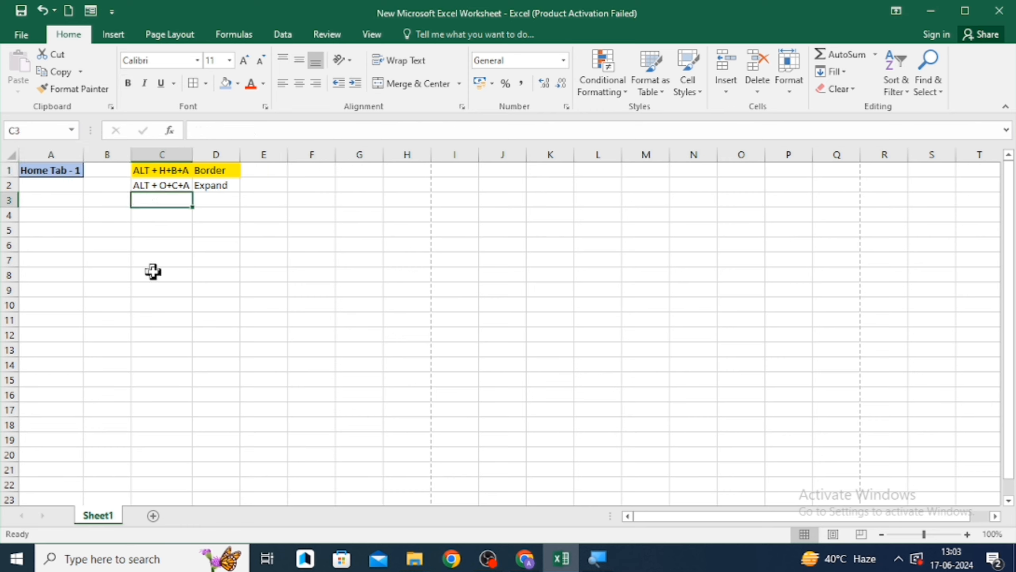
- Enter AIL+H+H in cell C3
{"action": "type", "text": "AlL"}
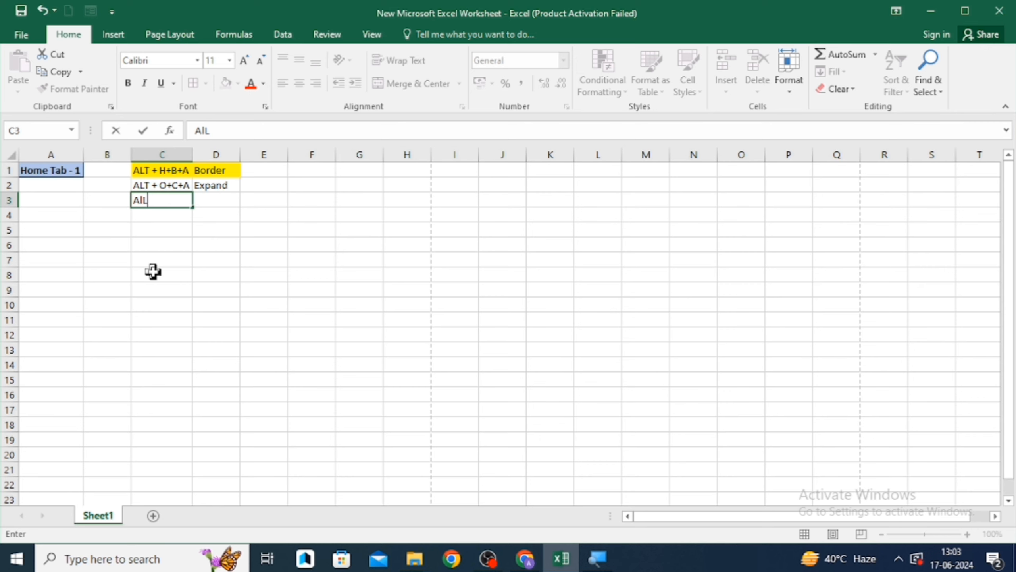
{"action": "type", "text": "+H+"}
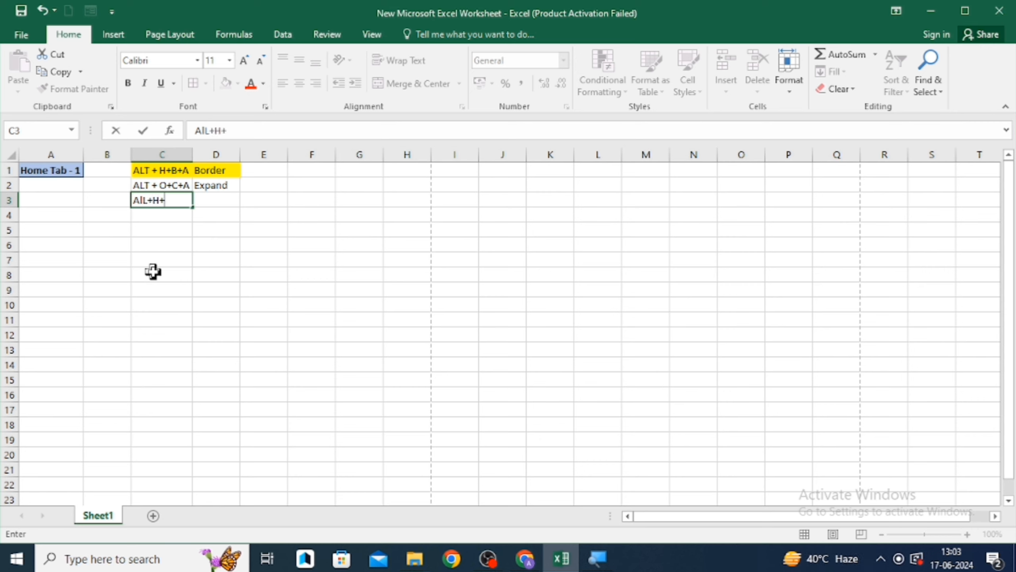
{"action": "type", "text": "H"}
{"action": "key", "text": "Return"}
{"action": "key", "text": "Up"}
{"action": "key", "text": "Up"}
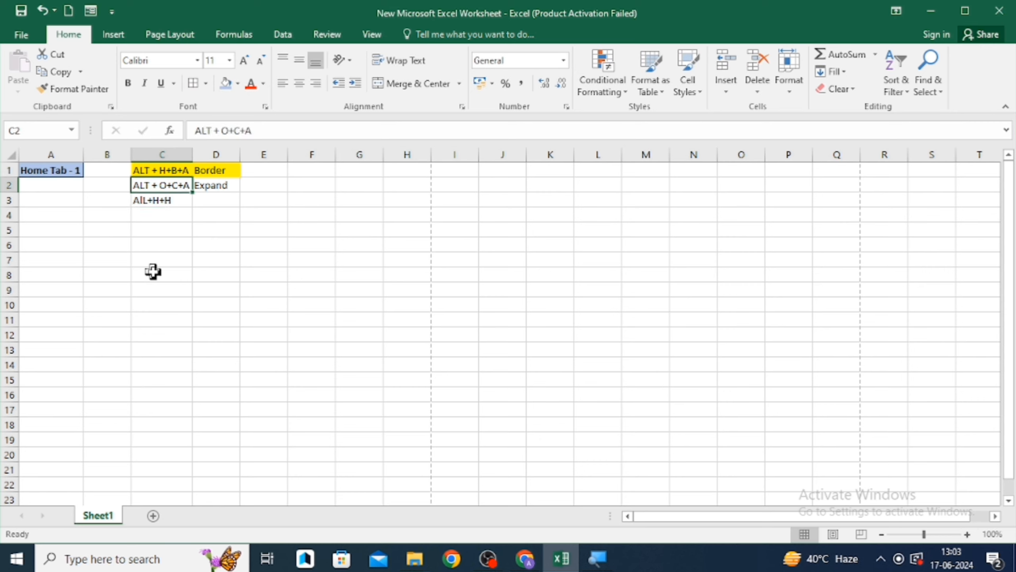
{"action": "key", "text": "Left"}
{"action": "key", "text": "Left"}
{"action": "key", "text": "Up"}
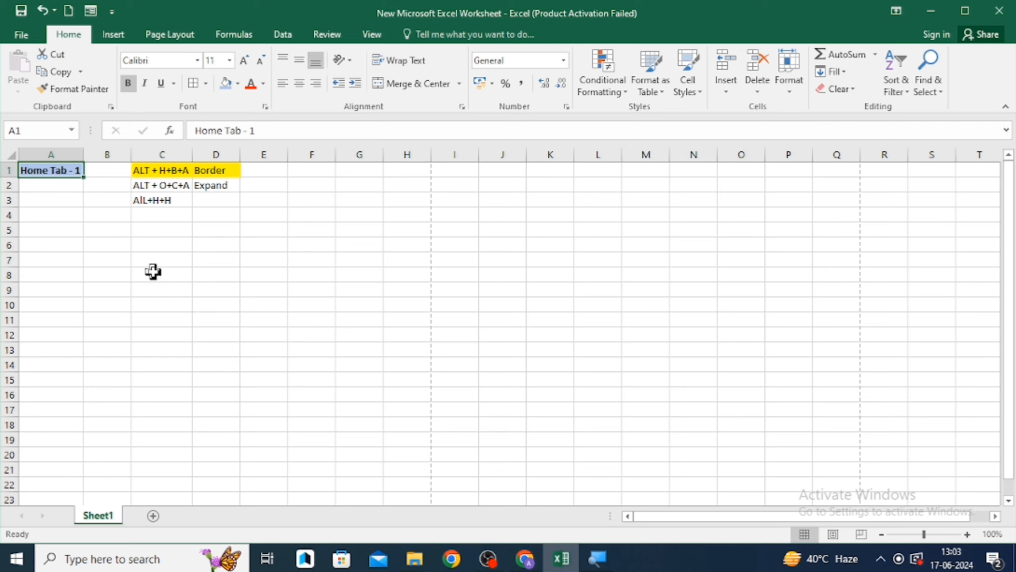
{"action": "key", "text": "Down"}
{"action": "key", "text": "Right"}
{"action": "key", "text": "Right"}
{"action": "key", "text": "Down"}
{"action": "key", "text": "Up"}
{"action": "key", "text": "Up"}
{"action": "key", "text": "Left"}
{"action": "key", "text": "Left"}
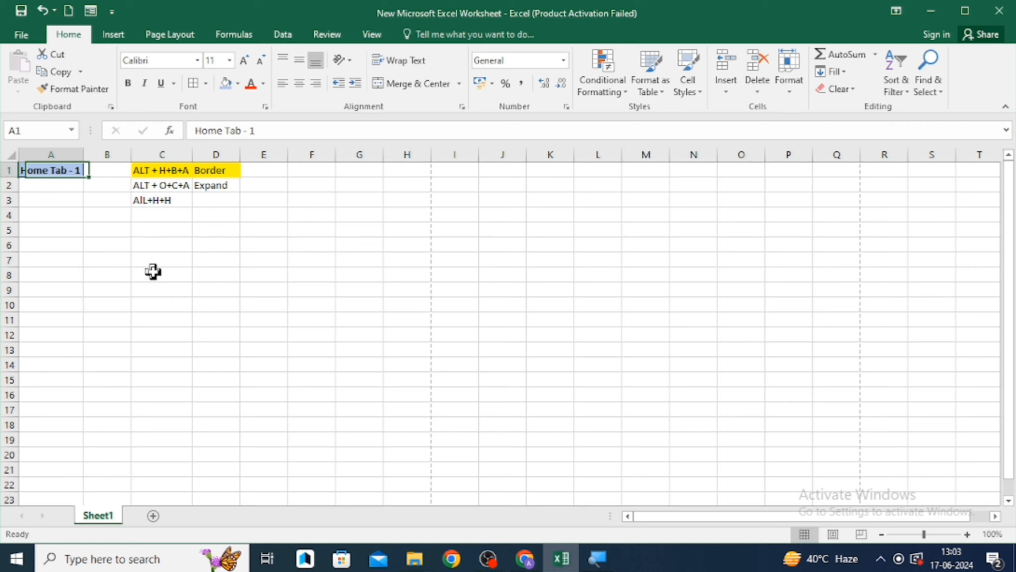
{"action": "key", "text": "Right"}
{"action": "key", "text": "Right"}
{"action": "key", "text": "Down"}
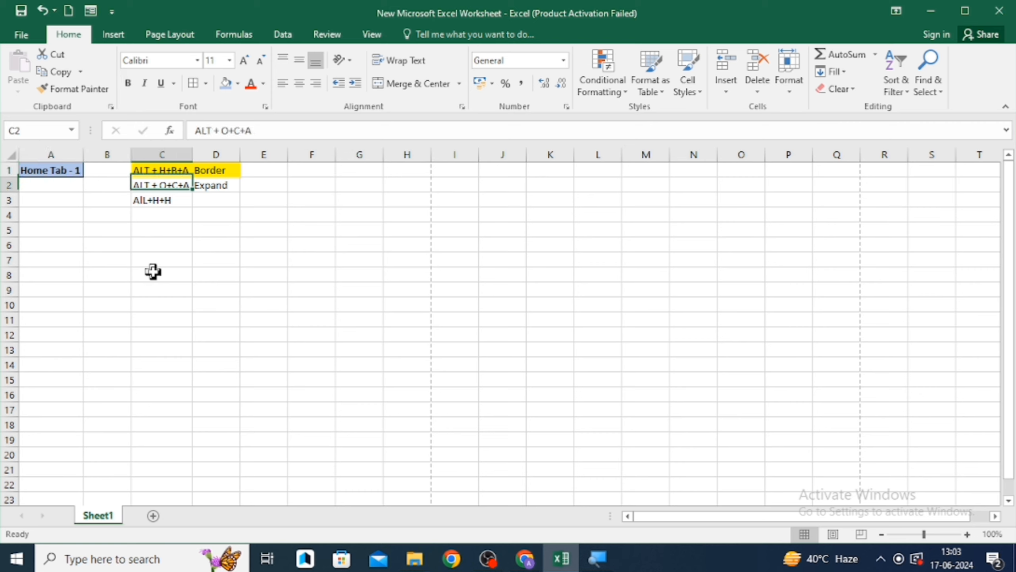
- Enter Money in cell E4
{"action": "key", "text": "Down"}
{"action": "key", "text": "Right"}
{"action": "key", "text": "Right"}
{"action": "key", "text": "Down"}
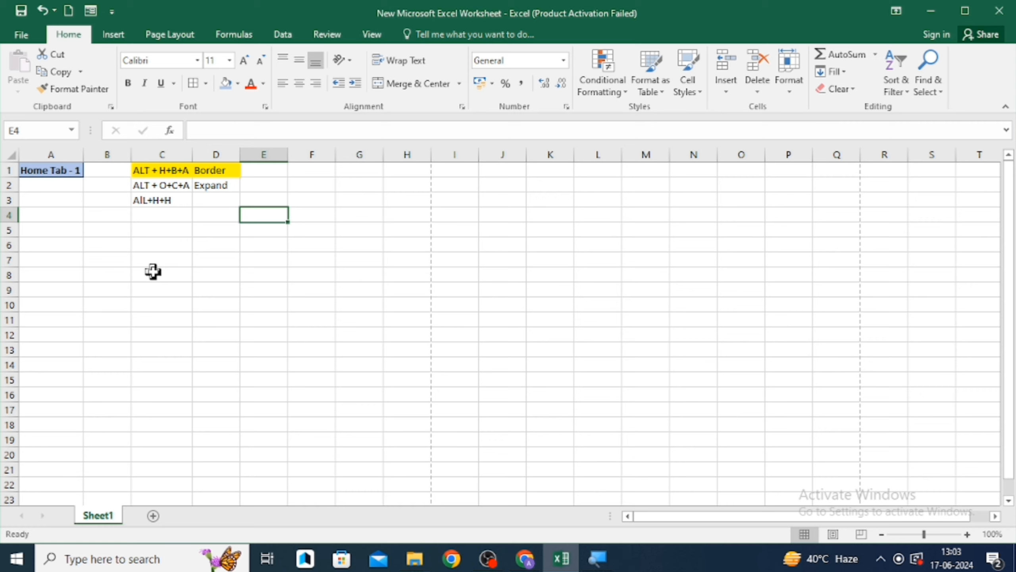
{"action": "type", "text": "Money"}
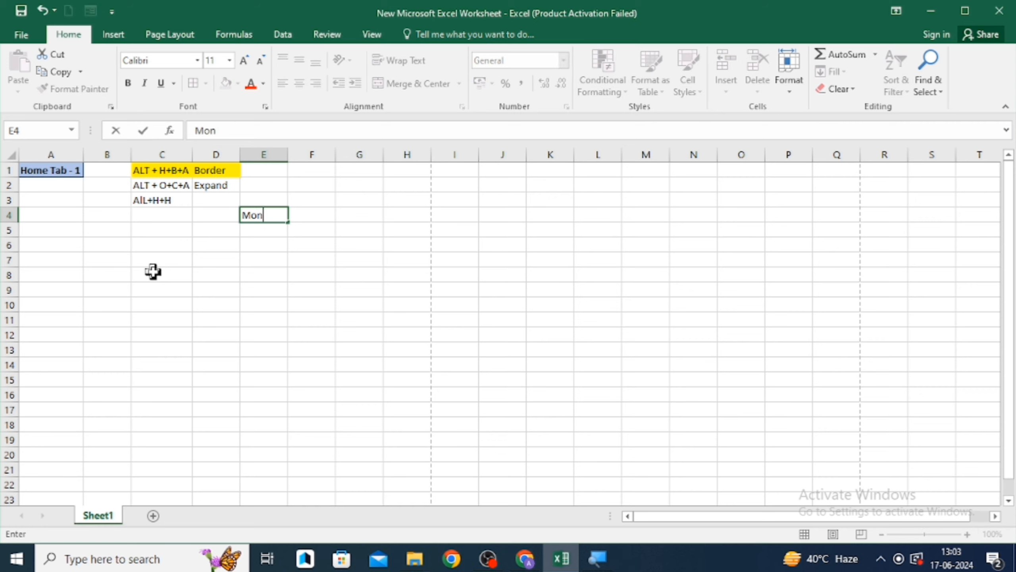
{"action": "key", "text": "Return"}
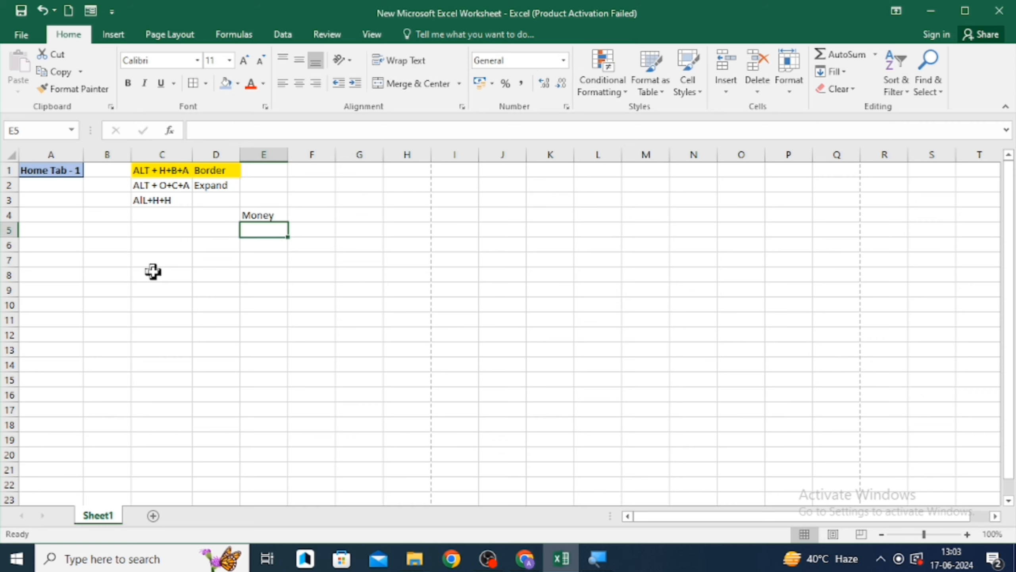
- Enter a first name in each of cells F4 and G4
{"action": "key", "text": "Up"}
{"action": "key", "text": "Right"}
{"action": "type", "text": "Rohit"}
{"action": "key", "text": "Return"}
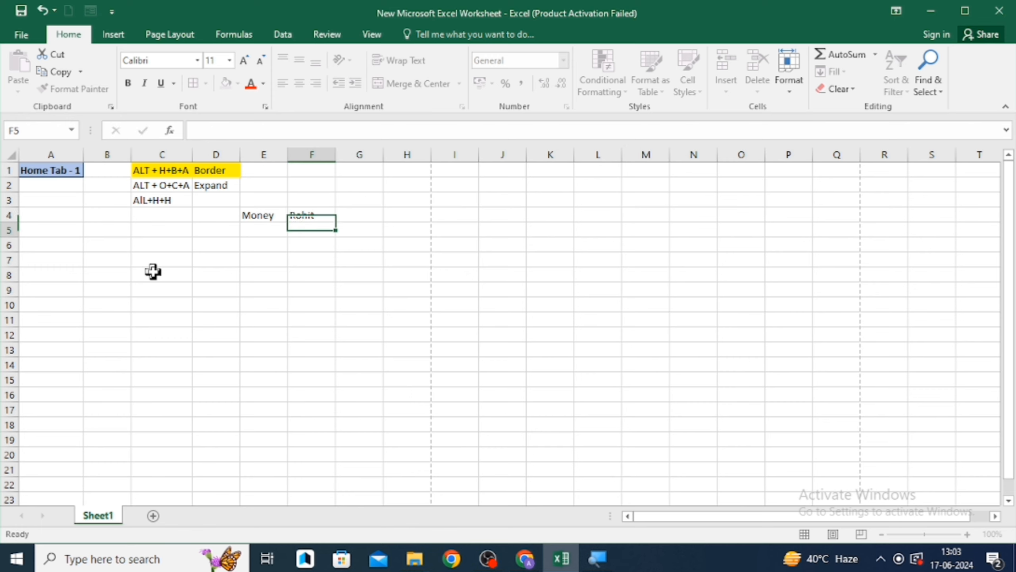
{"action": "key", "text": "Up"}
{"action": "key", "text": "Right"}
{"action": "type", "text": "Shya"}
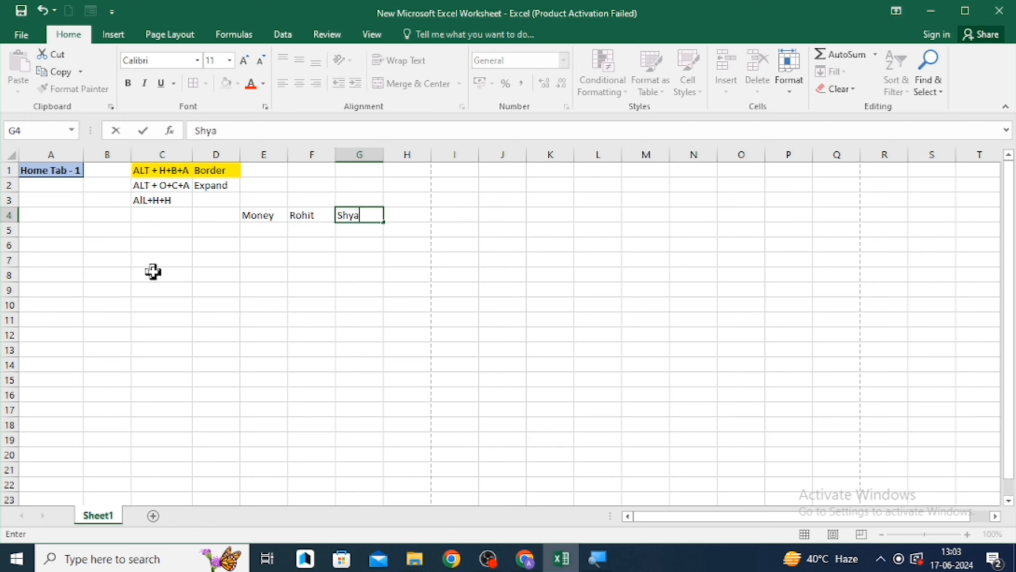
{"action": "type", "text": "m"}
{"action": "key", "text": "Return"}
- Enter a first name in cell E5
{"action": "key", "text": "Left"}
{"action": "key", "text": "Left"}
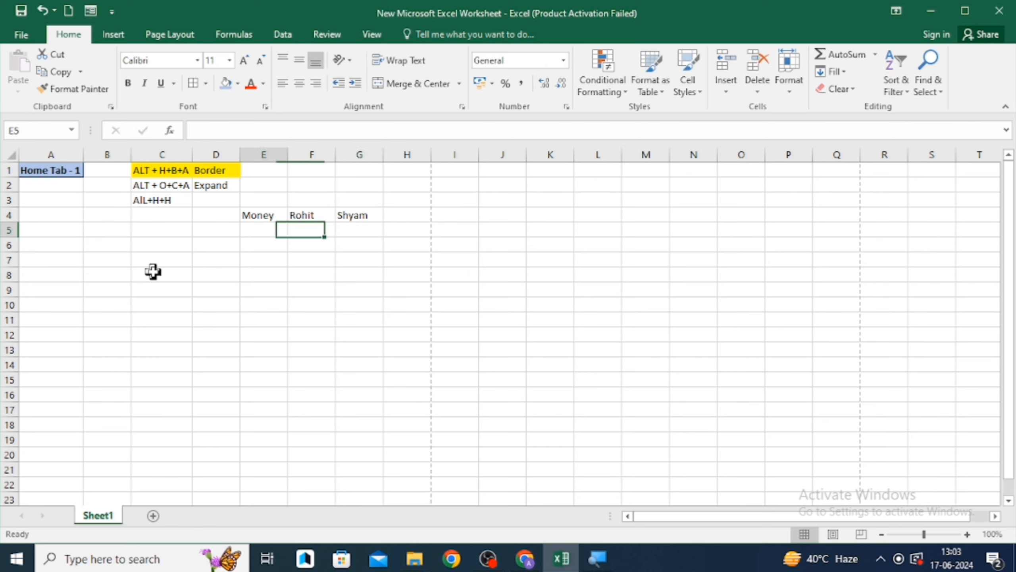
{"action": "type", "text": "Moha"}
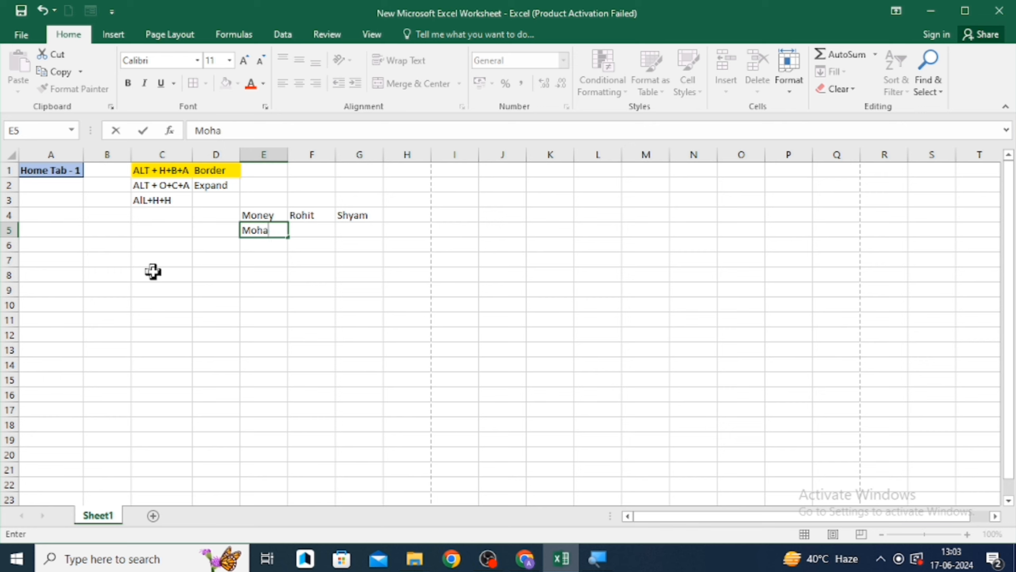
{"action": "type", "text": "n"}
{"action": "key", "text": "Return"}
{"action": "key", "text": "Up"}
{"action": "key", "text": "Right"}
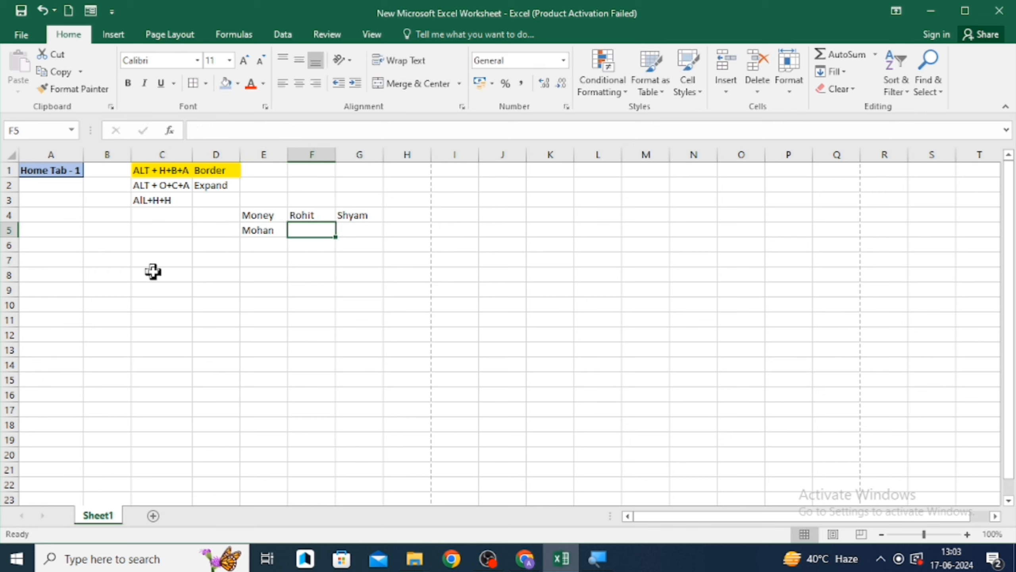
{"action": "key", "text": "shift+Up"}
{"action": "key", "text": "shift+Right"}
{"action": "key", "text": "alt"}
{"action": "key", "text": "d"}
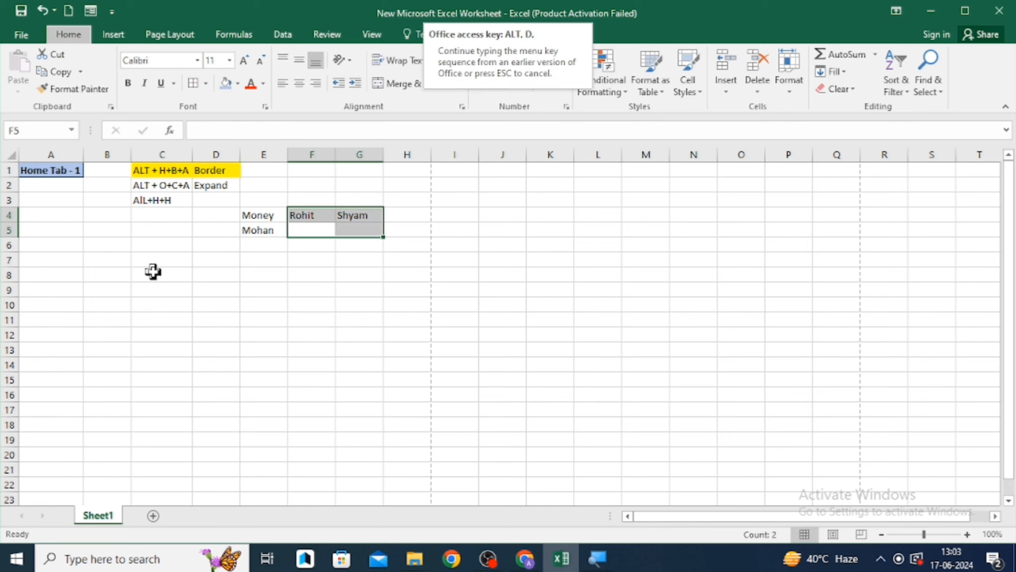
{"action": "left_click", "coordinate": [237, 230]}
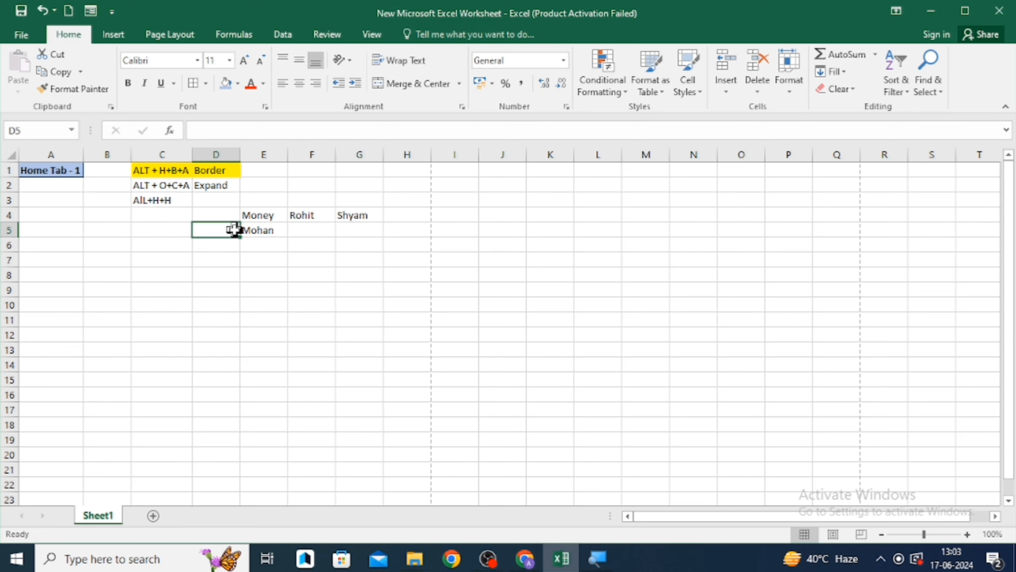
- Fill the names from F4:G4 down into F5:G5
{"action": "key", "text": "Right"}
{"action": "key", "text": "shift+Up"}
{"action": "key", "text": "shift+Right"}
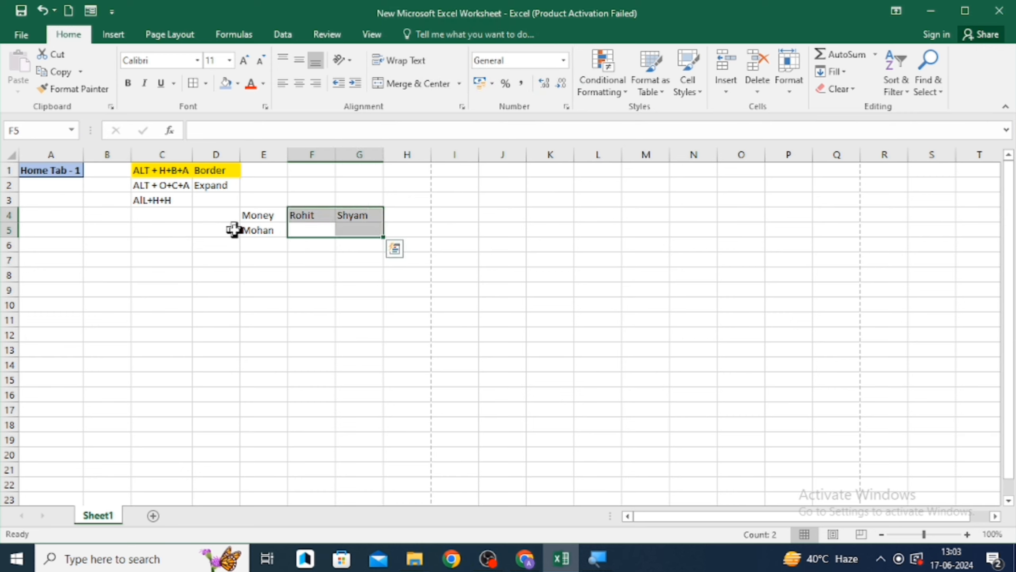
{"action": "key", "text": "ctrl+d"}
- Apply all borders to the range E4:G5
{"action": "key", "text": "Left"}
{"action": "key", "text": "Up"}
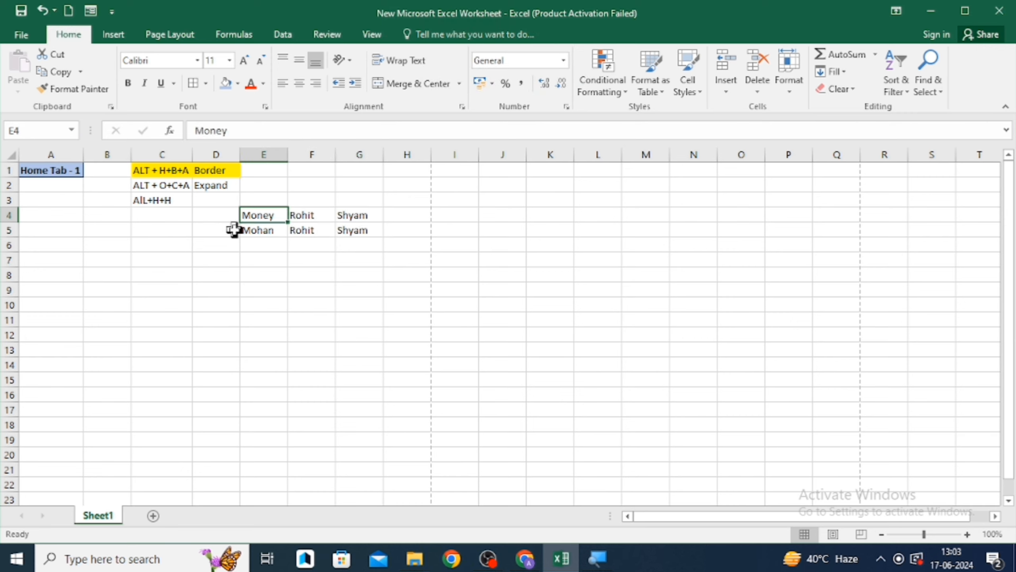
{"action": "key", "text": "shift+Right"}
{"action": "key", "text": "shift+Right"}
{"action": "key", "text": "shift+Down"}
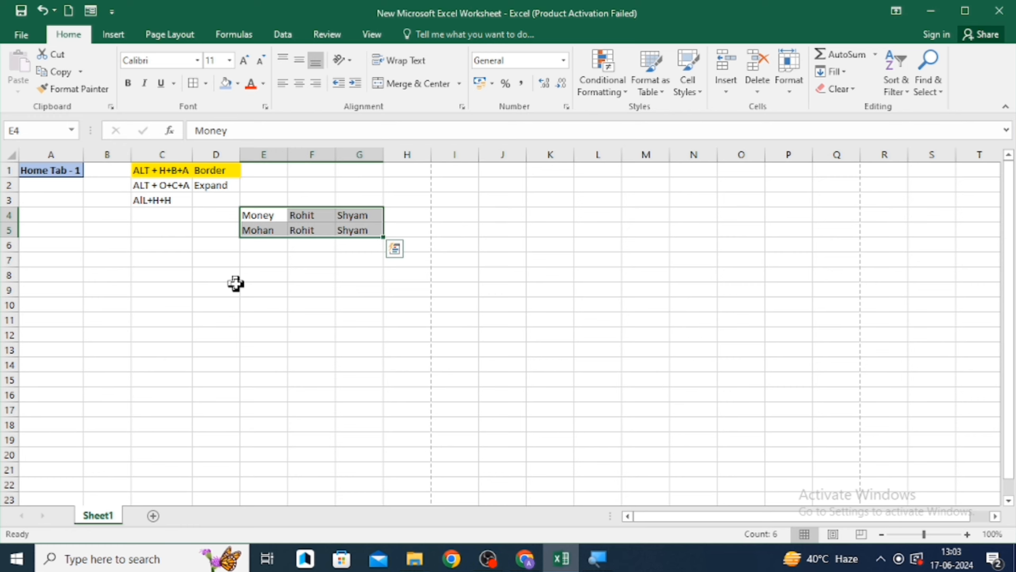
{"action": "key", "text": "alt"}
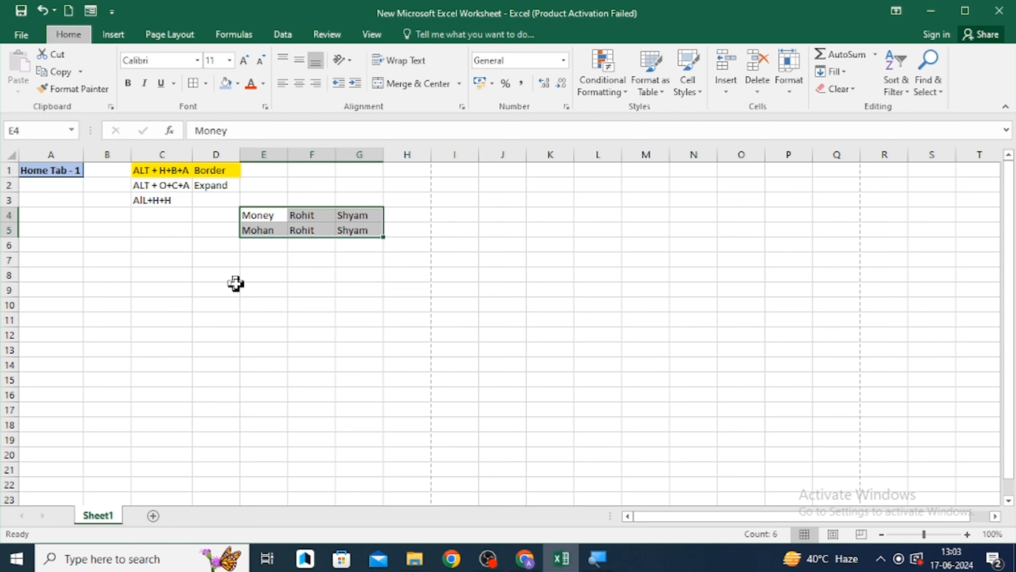
{"action": "key", "text": "h"}
{"action": "key", "text": "b"}
{"action": "key", "text": "a"}
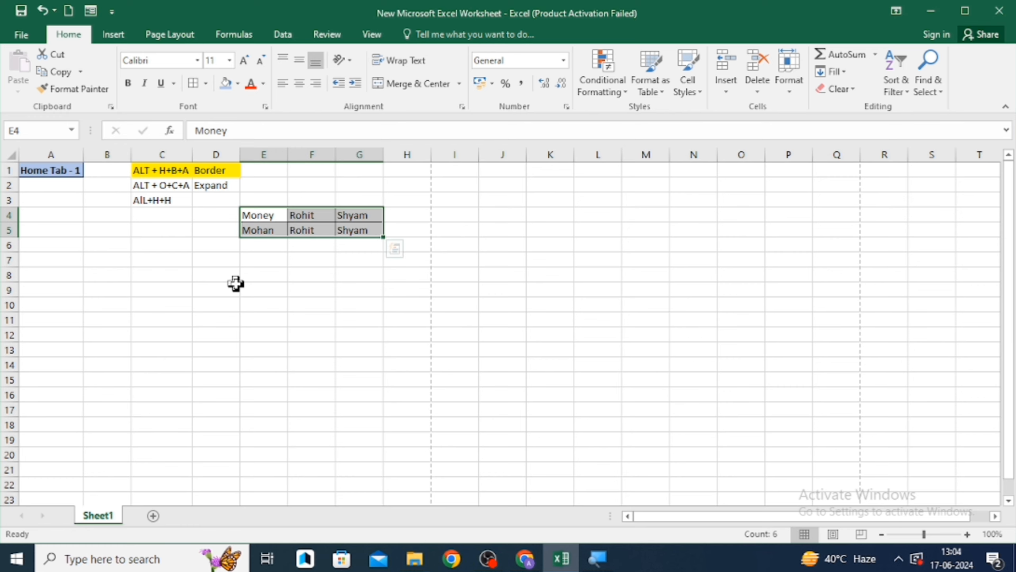
{"action": "left_click", "coordinate": [236, 285]}
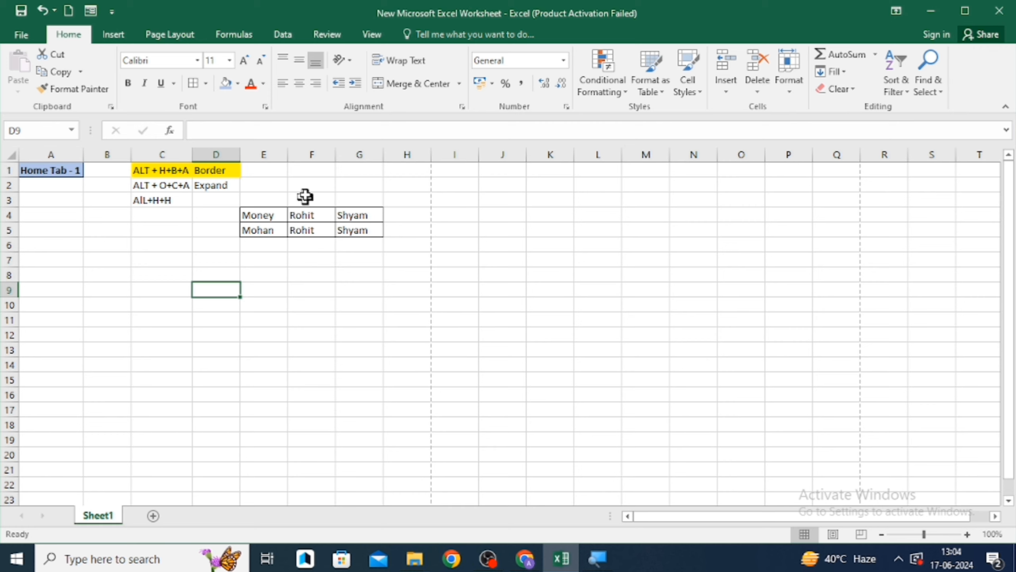
- Narrow columns E and F so their text is cut off
{"action": "left_click_drag", "start_coordinate": [287, 152], "coordinate": [316, 154]}
{"action": "left_click", "coordinate": [268, 250]}
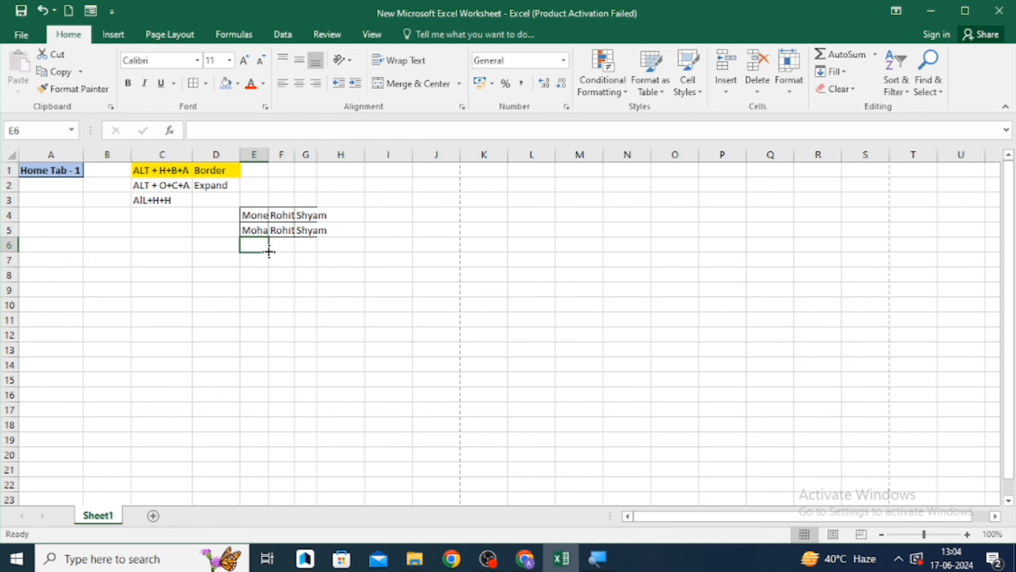
{"action": "key", "text": "Up"}
{"action": "key", "text": "Up"}
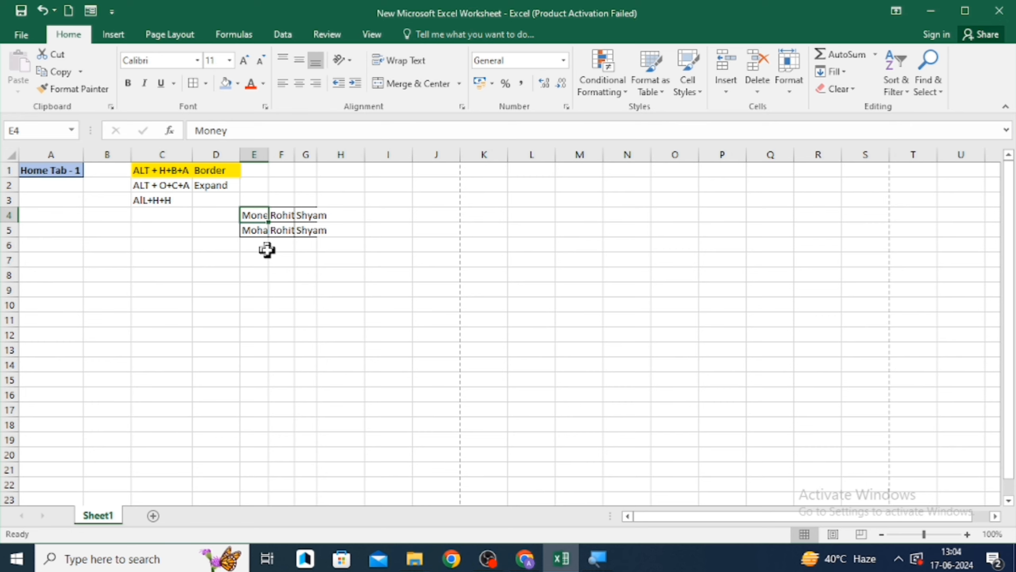
{"action": "key", "text": "shift+Right"}
{"action": "key", "text": "shift+Right"}
{"action": "key", "text": "shift+Right"}
{"action": "key", "text": "shift+Right"}
{"action": "key", "text": "shift+Right"}
{"action": "key", "text": "shift+Right"}
{"action": "key", "text": "shift+Right"}
{"action": "key", "text": "shift+Right"}
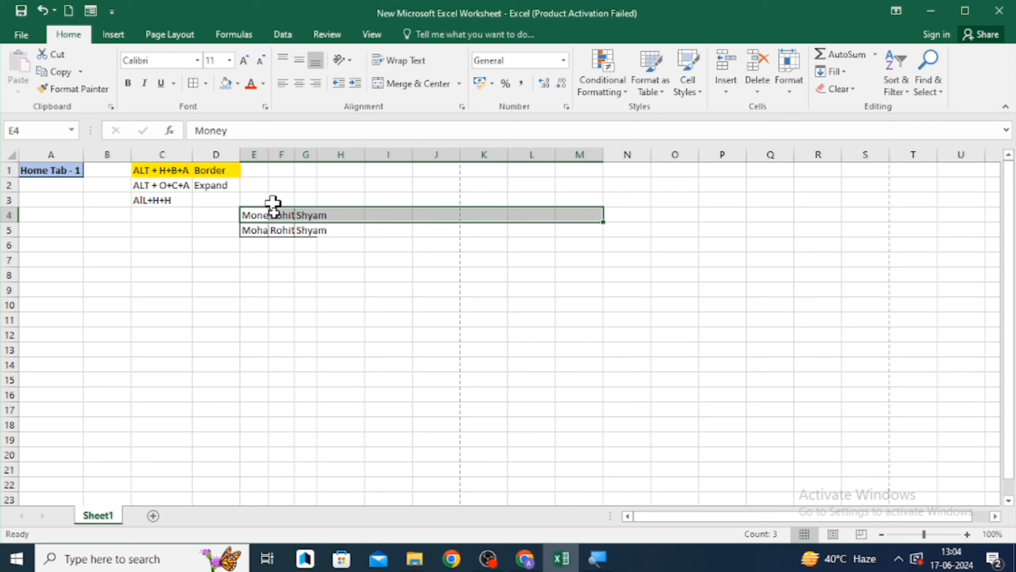
{"action": "left_click", "coordinate": [280, 244]}
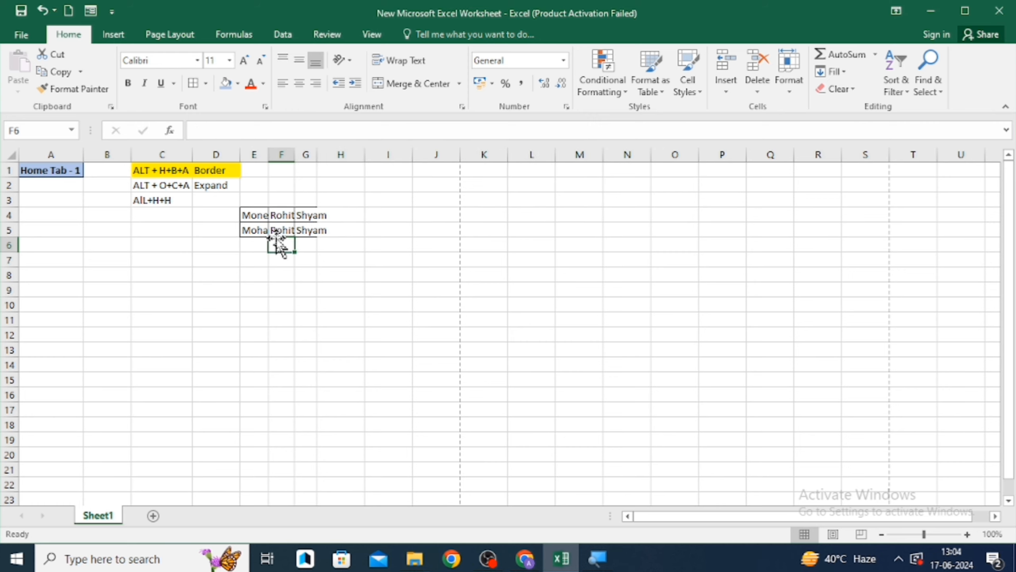
{"action": "left_click", "coordinate": [256, 246]}
{"action": "key", "text": "Up"}
{"action": "key", "text": "Up"}
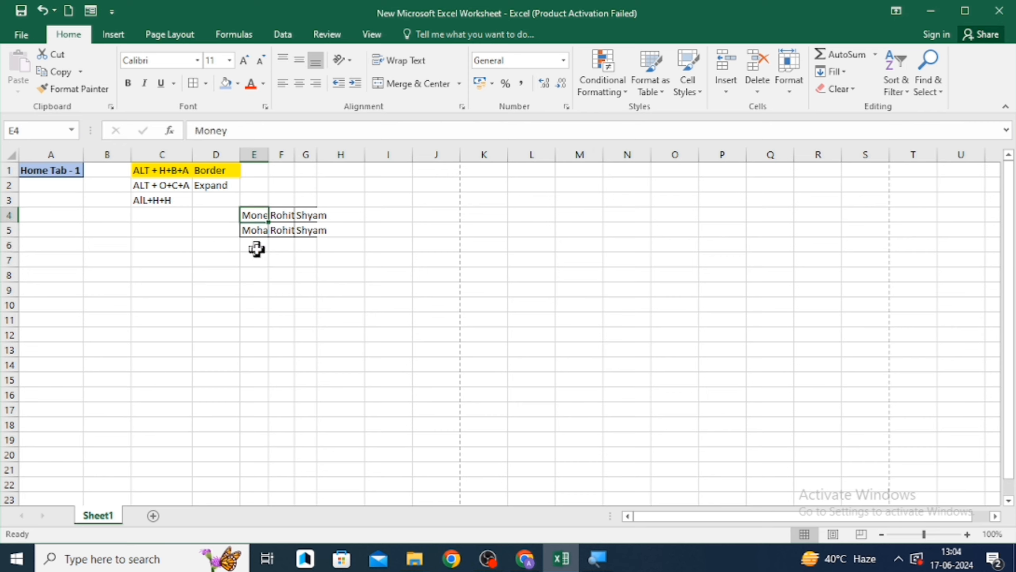
- AutoFit the column widths for the range E4:G5
{"action": "key", "text": "shift+Right"}
{"action": "key", "text": "shift+Right"}
{"action": "key", "text": "shift+Down"}
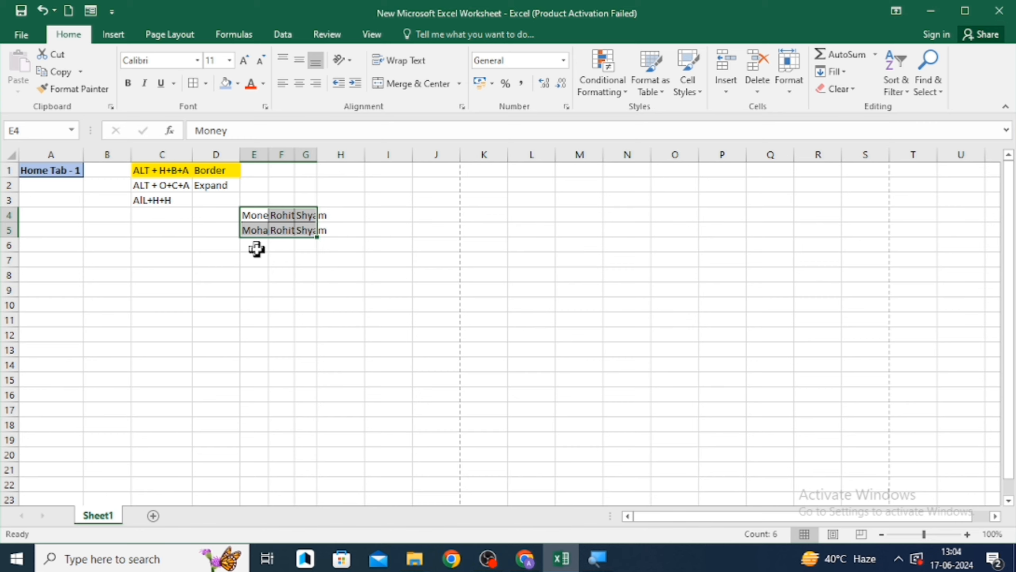
{"action": "key", "text": "alt+o"}
{"action": "key", "text": "c"}
{"action": "key", "text": "a"}
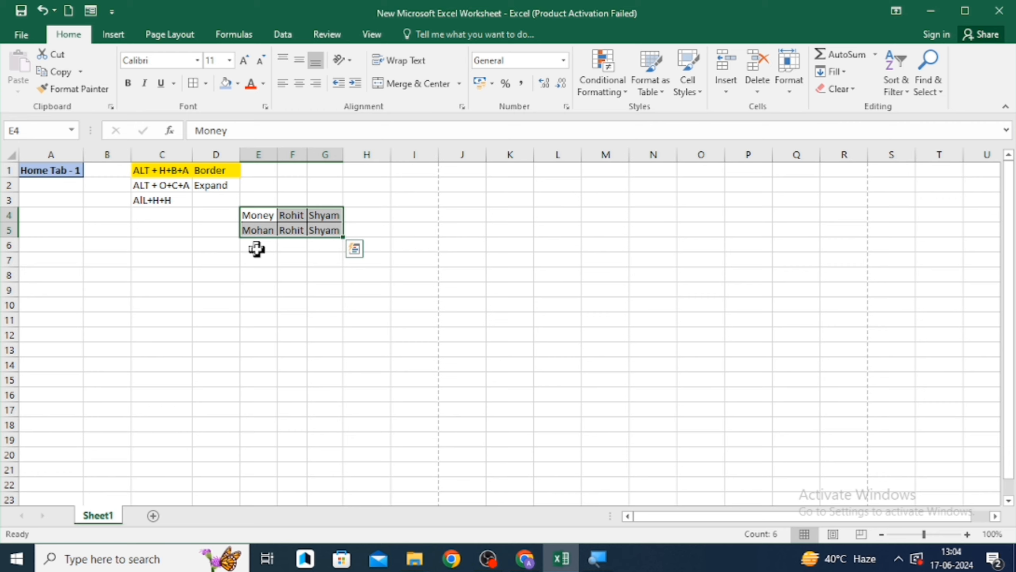
- Clear the contents of the range E3:G6 and undo the clearing
{"action": "key", "text": "Left"}
{"action": "key", "text": "Up"}
{"action": "key", "text": "Up"}
{"action": "key", "text": "Right"}
{"action": "key", "text": "Down"}
{"action": "key", "text": "shift+Down"}
{"action": "key", "text": "shift+Down"}
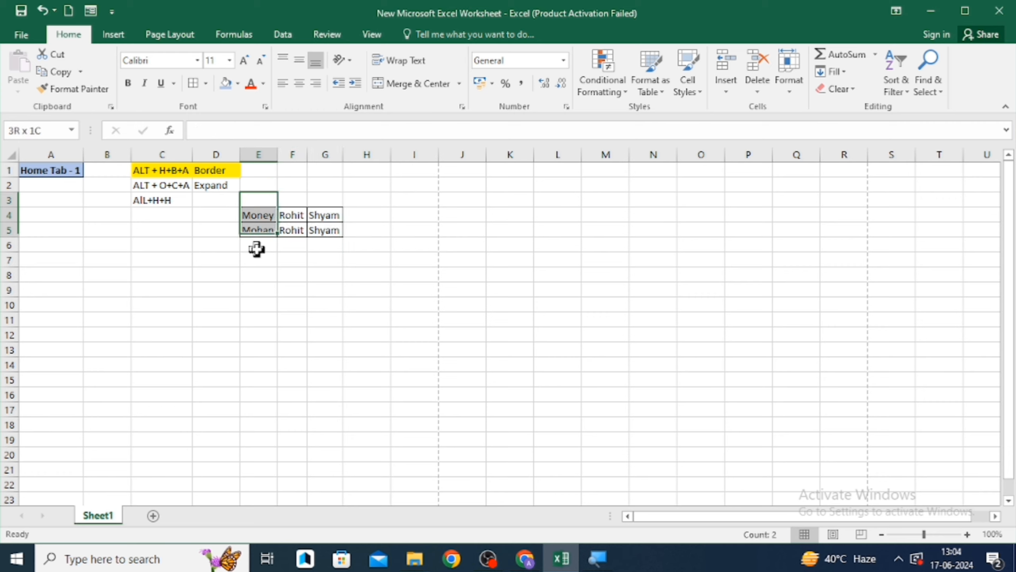
{"action": "key", "text": "shift+Right"}
{"action": "key", "text": "shift+Right"}
{"action": "key", "text": "shift+Down"}
{"action": "key", "text": "BackSpace"}
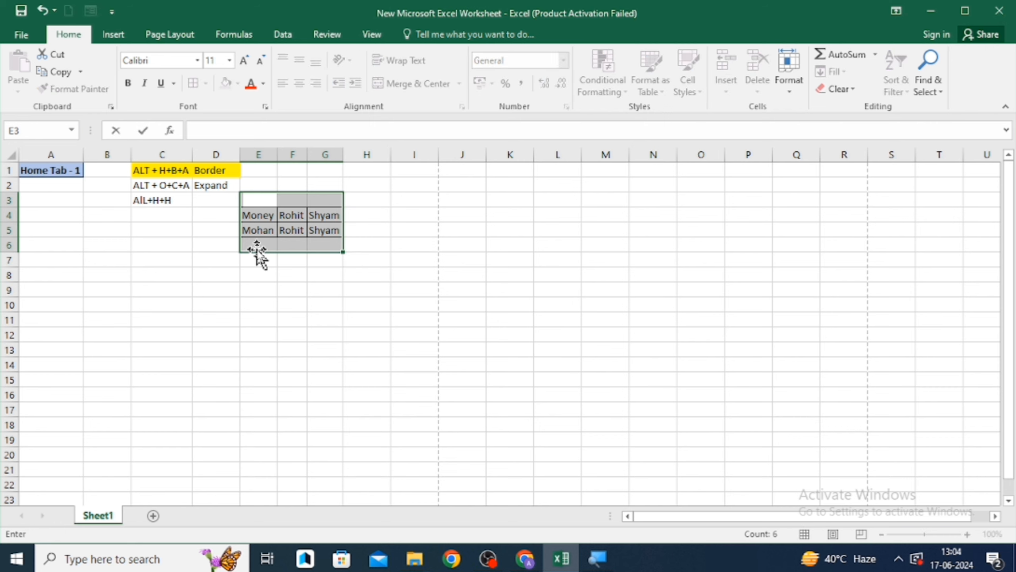
{"action": "key", "text": "Left"}
{"action": "key", "text": "Right"}
{"action": "key", "text": "shift+Down"}
{"action": "key", "text": "shift+Down"}
{"action": "key", "text": "shift+Down"}
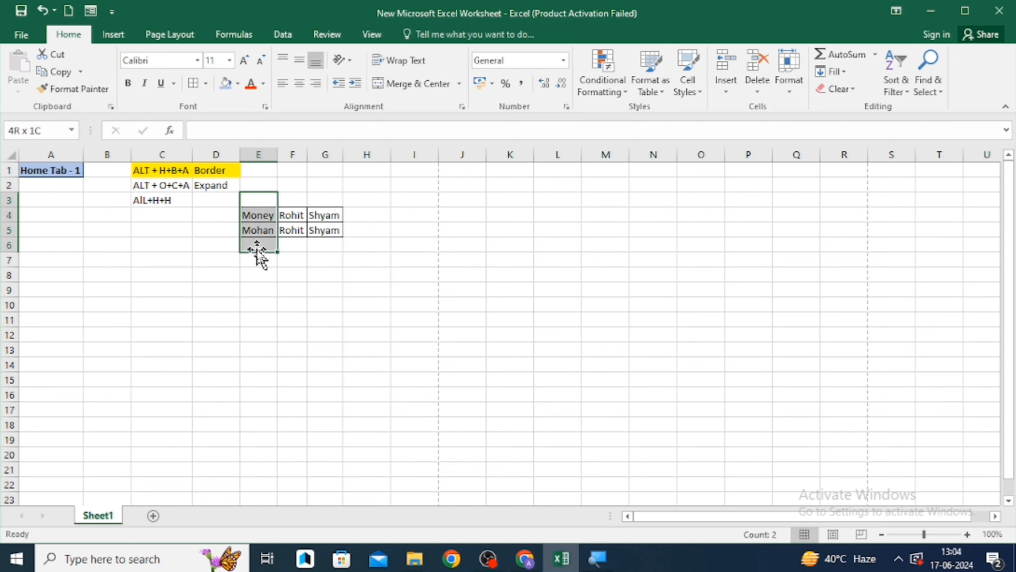
{"action": "key", "text": "shift+Right"}
{"action": "key", "text": "shift+Right"}
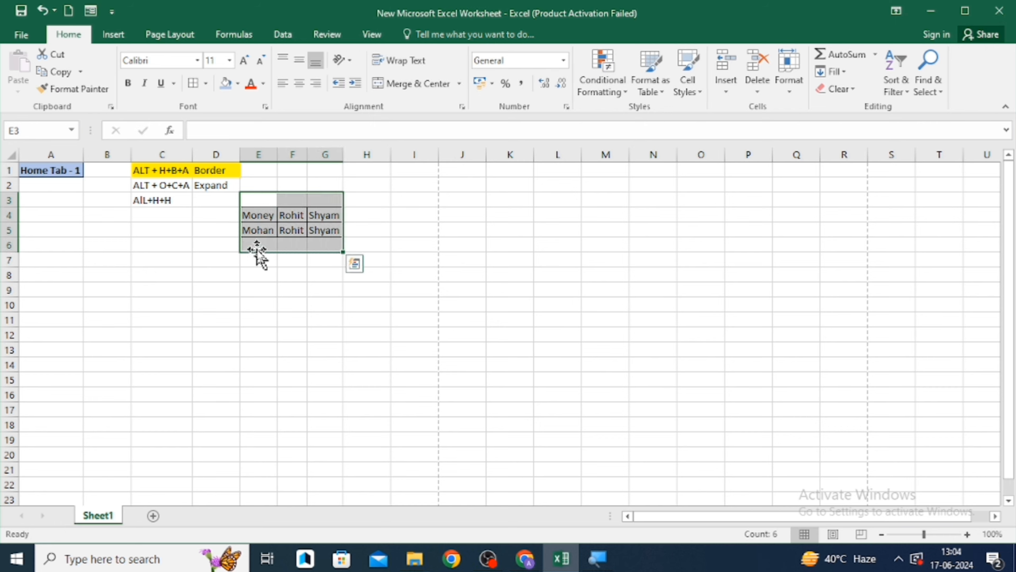
{"action": "key", "text": "Delete"}
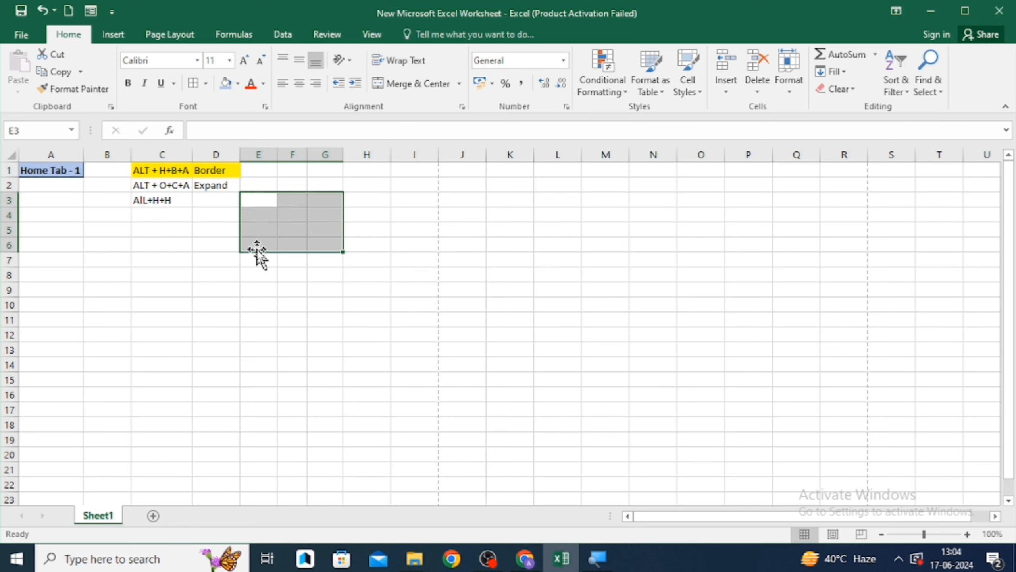
{"action": "key", "text": "ctrl+z"}
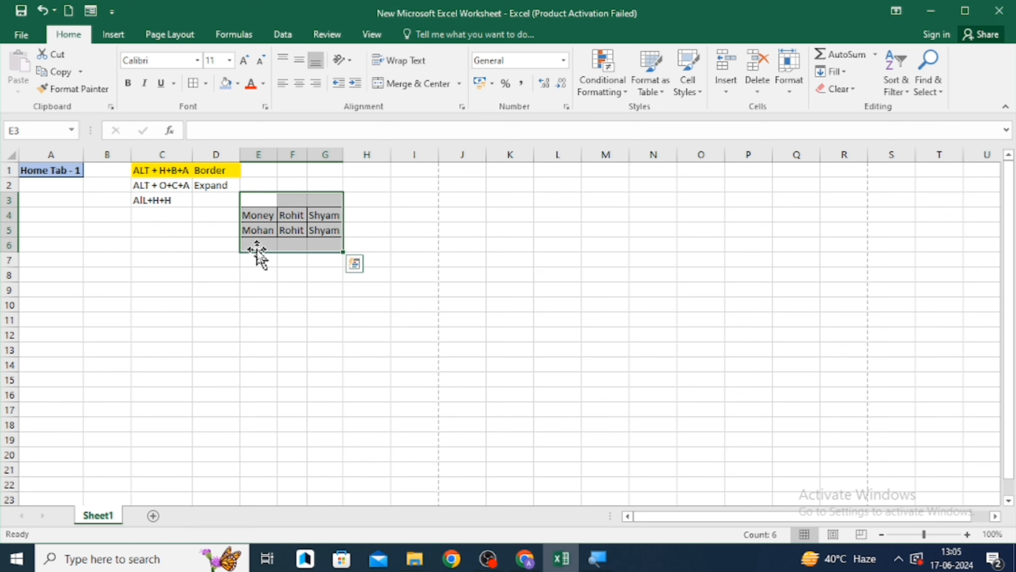
- Note the shortcut "Ctrl +D" in cell C4
{"action": "key", "text": "Left"}
{"action": "key", "text": "Left"}
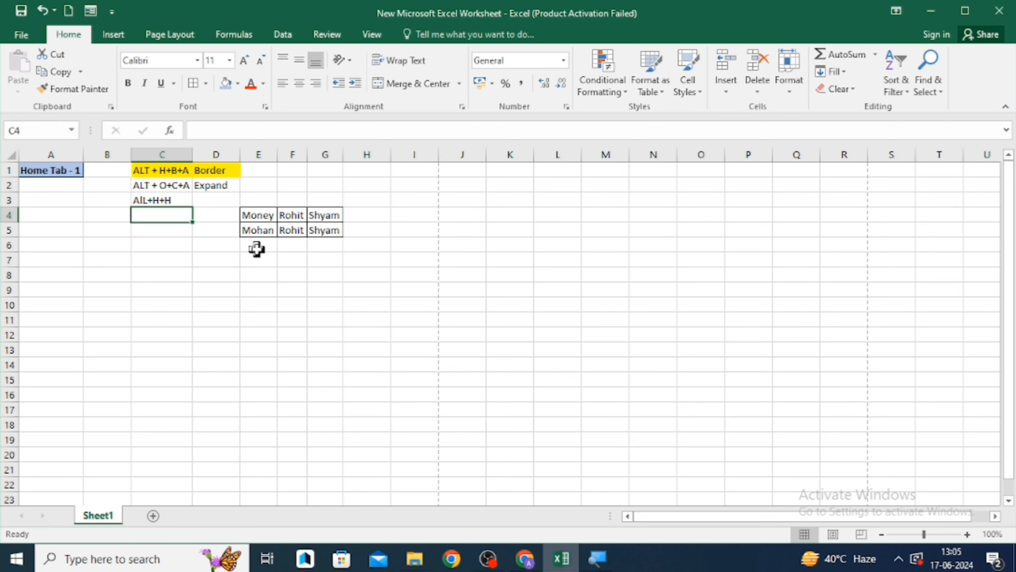
{"action": "type", "text": "Ctrl"}
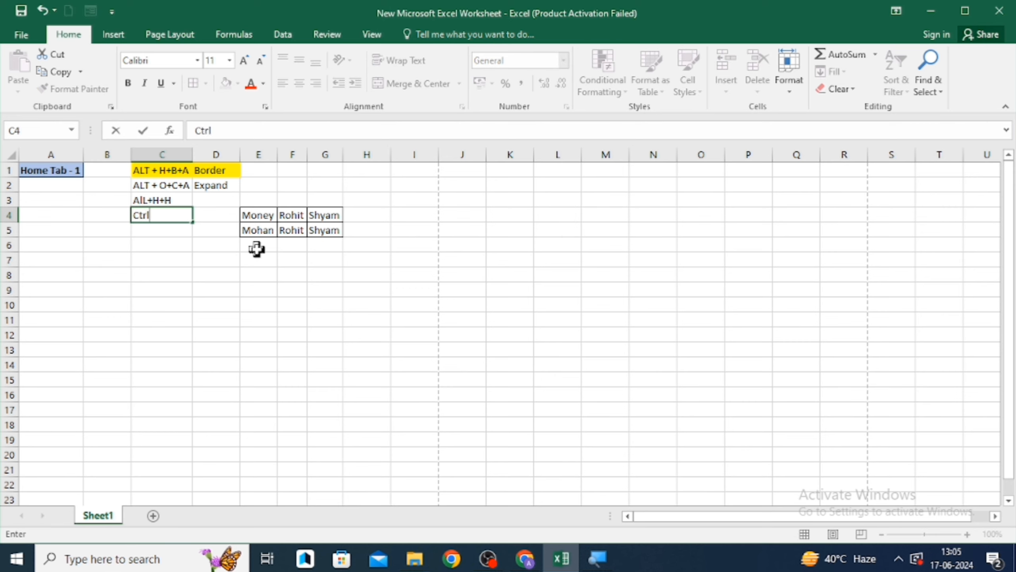
{"action": "type", "text": " +D"}
{"action": "key", "text": "ctrl+Return"}
- Fill the row 4 values down into row 5 across the range E4:G5
{"action": "key", "text": "Down"}
{"action": "key", "text": "Up"}
{"action": "key", "text": "Right"}
{"action": "key", "text": "Right"}
{"action": "key", "text": "shift+Right"}
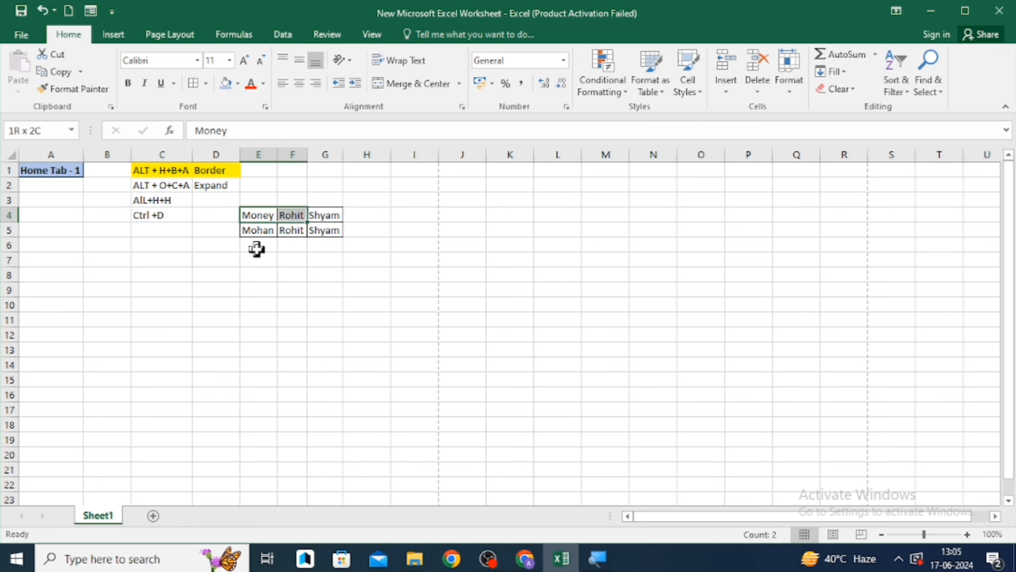
{"action": "key", "text": "shift+Down"}
{"action": "key", "text": "shift+Right"}
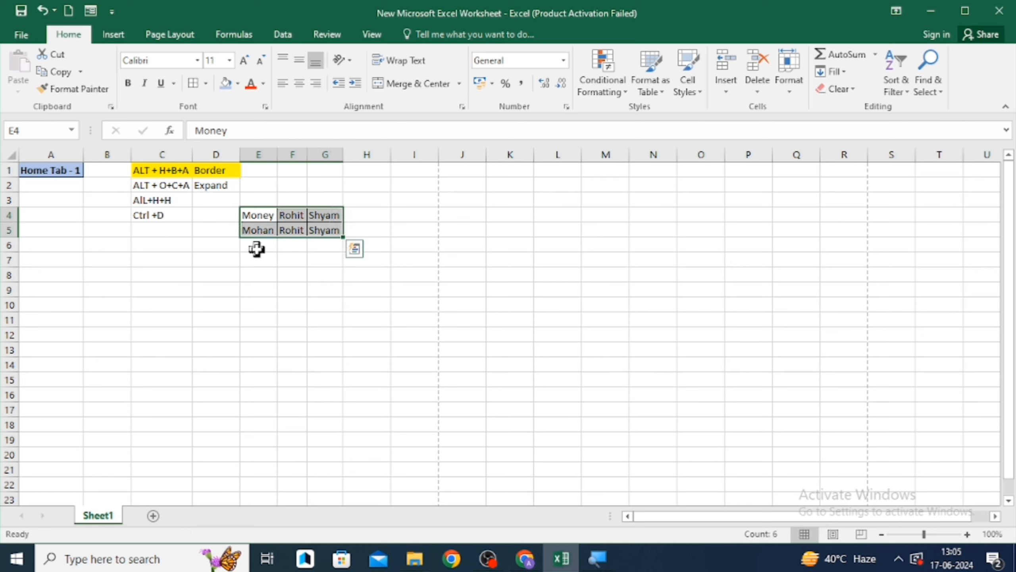
{"action": "key", "text": "ctrl+d"}
{"action": "key", "text": "alt"}
{"action": "key", "text": "d"}
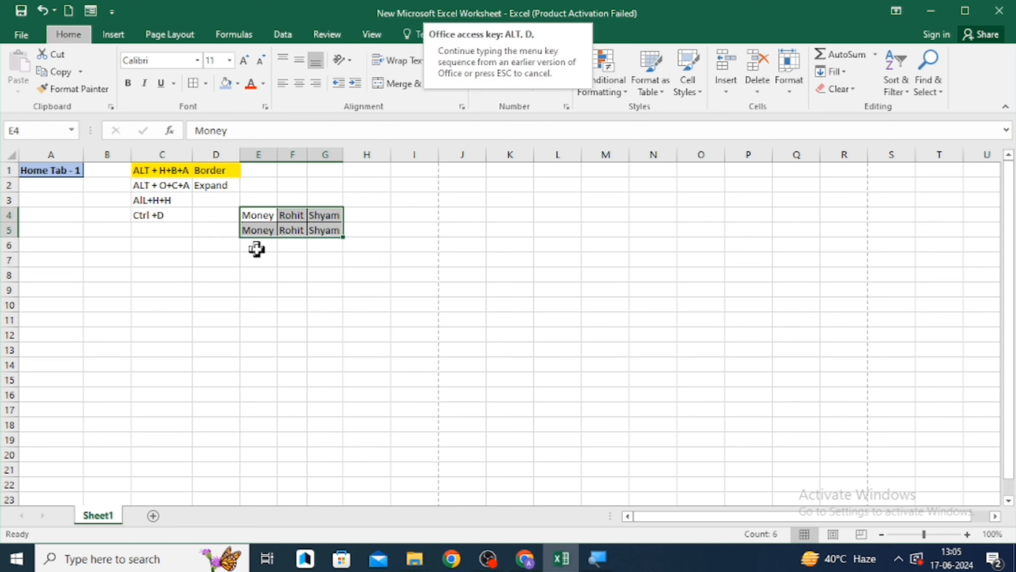
{"action": "left_click", "coordinate": [258, 258]}
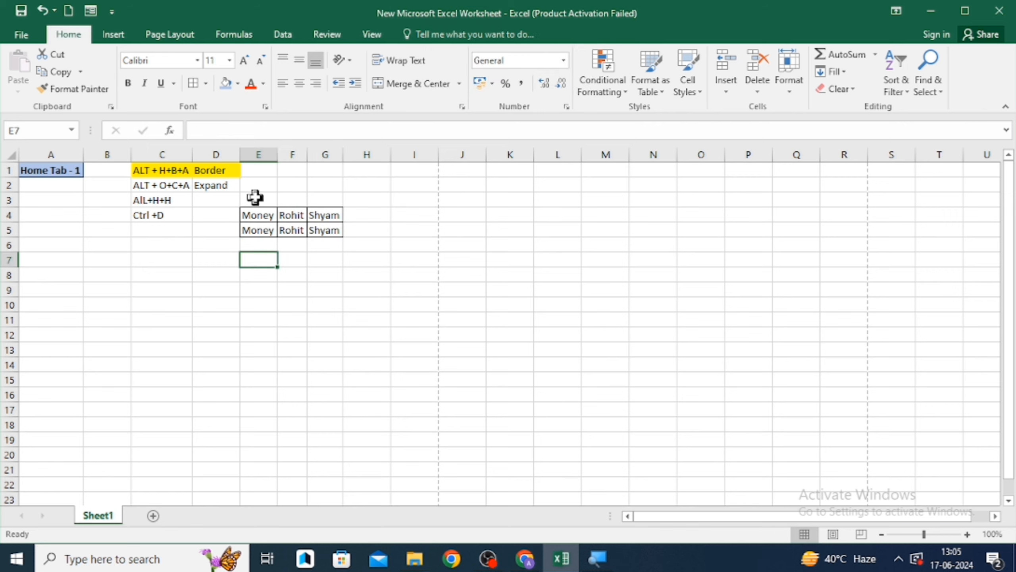
- Fill the empty row 3 down over E3:G6 to blank out the sample table
{"action": "left_click", "coordinate": [254, 196]}
{"action": "key", "text": "shift+Right"}
{"action": "key", "text": "shift+Right"}
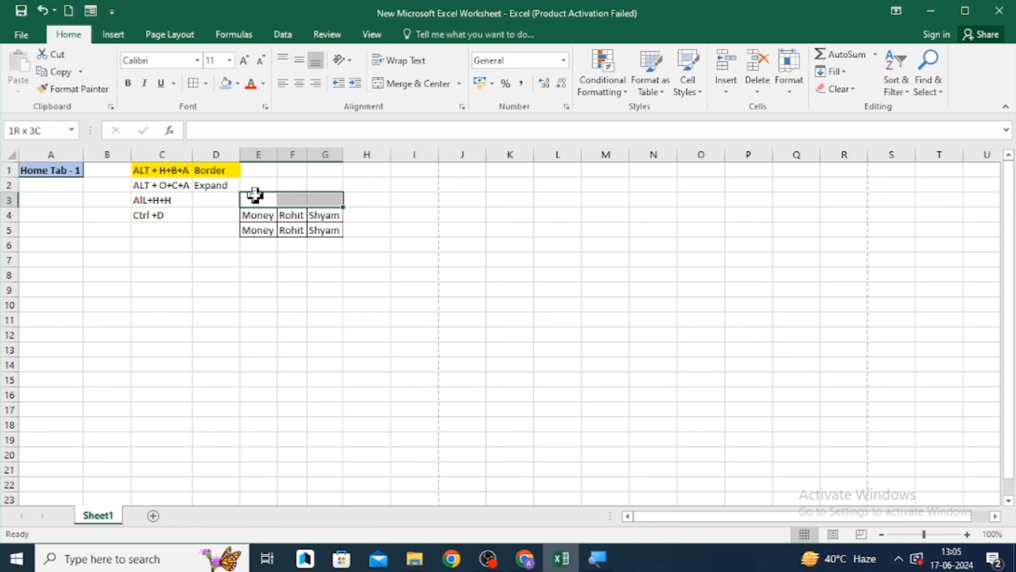
{"action": "key", "text": "shift+Down"}
{"action": "key", "text": "shift+Down"}
{"action": "key", "text": "shift+Down"}
{"action": "key", "text": "ctrl+d"}
{"action": "key", "text": "Down"}
{"action": "key", "text": "Down"}
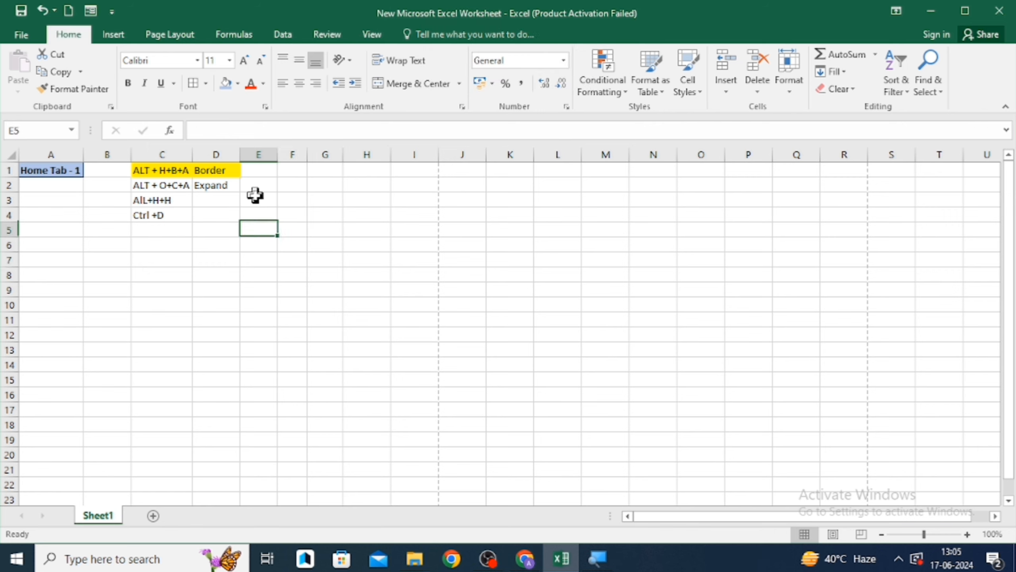
{"action": "key", "text": "Left"}
{"action": "key", "text": "Up"}
{"action": "key", "text": "Left"}
{"action": "key", "text": "Left"}
{"action": "key", "text": "Left"}
{"action": "key", "text": "Up"}
{"action": "key", "text": "Up"}
{"action": "key", "text": "Up"}
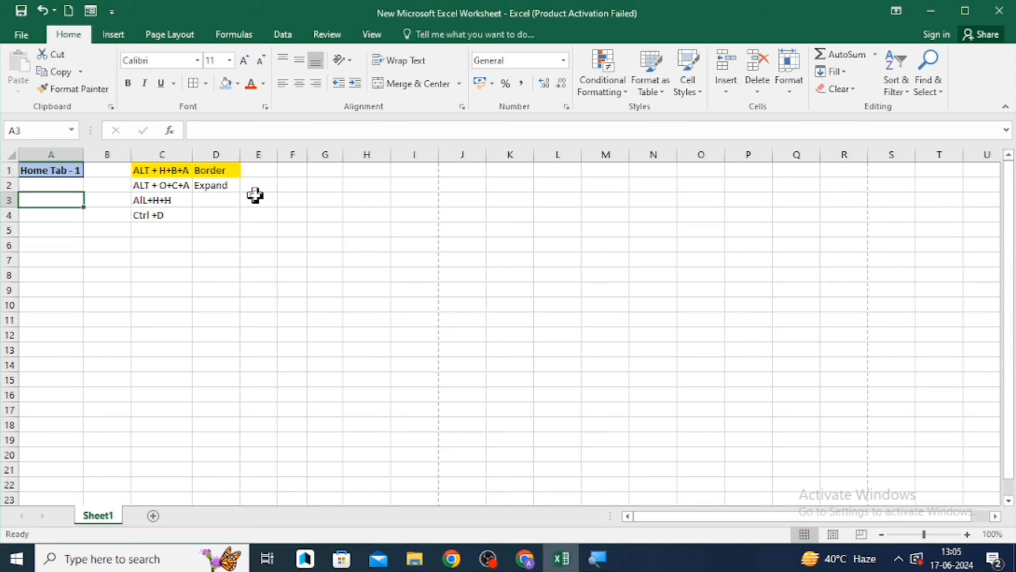
{"action": "key", "text": "Down"}
{"action": "key", "text": "Down"}
{"action": "key", "text": "Right"}
{"action": "key", "text": "Right"}
{"action": "key", "text": "Right"}
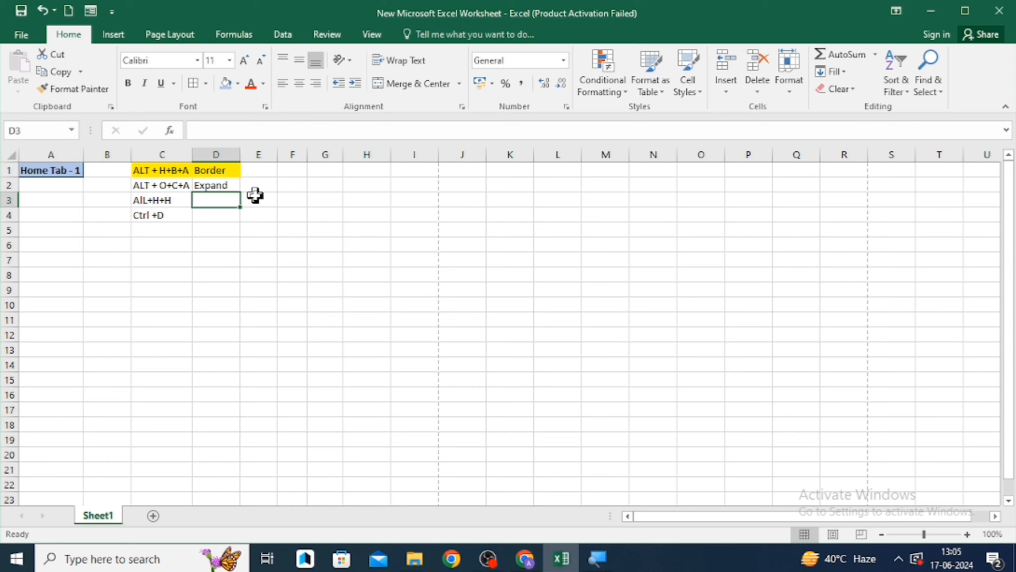
{"action": "key", "text": "Down"}
{"action": "key", "text": "Down"}
{"action": "key", "text": "Left"}
{"action": "key", "text": "Left"}
{"action": "key", "text": "Up"}
{"action": "key", "text": "Up"}
{"action": "key", "text": "Up"}
{"action": "key", "text": "Up"}
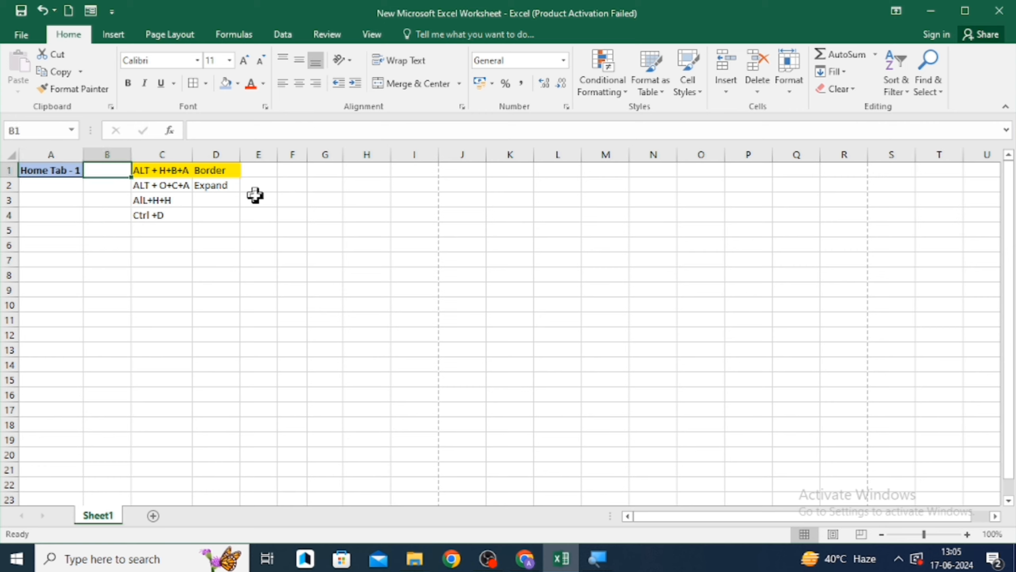
{"action": "key", "text": "Left"}
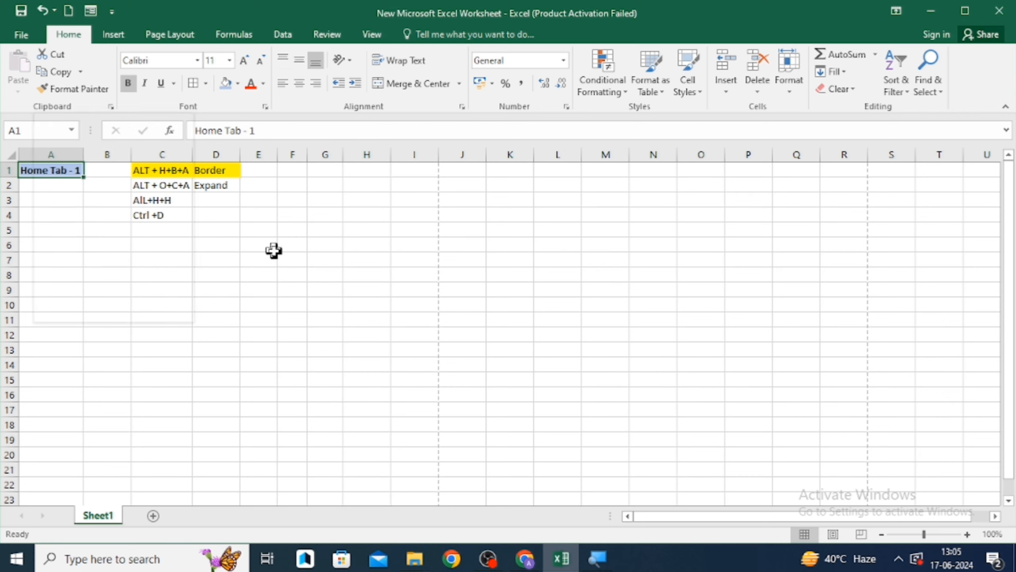
{"action": "left_click", "coordinate": [236, 245]}
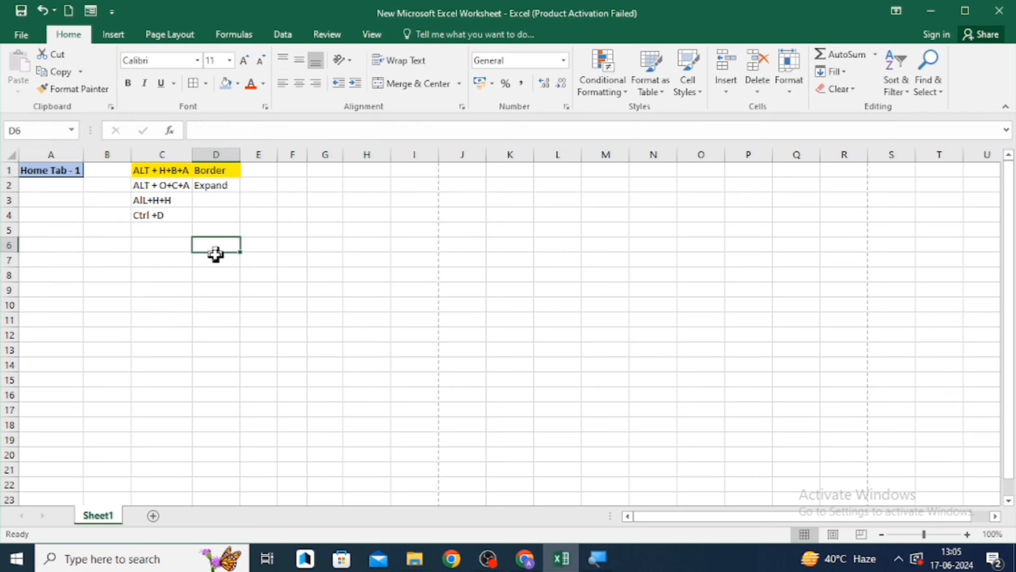
{"action": "left_click", "coordinate": [173, 257]}
{"action": "key", "text": "Left"}
{"action": "key", "text": "Right"}
{"action": "key", "text": "Up"}
{"action": "key", "text": "Up"}
{"action": "key", "text": "Up"}
{"action": "key", "text": "Up"}
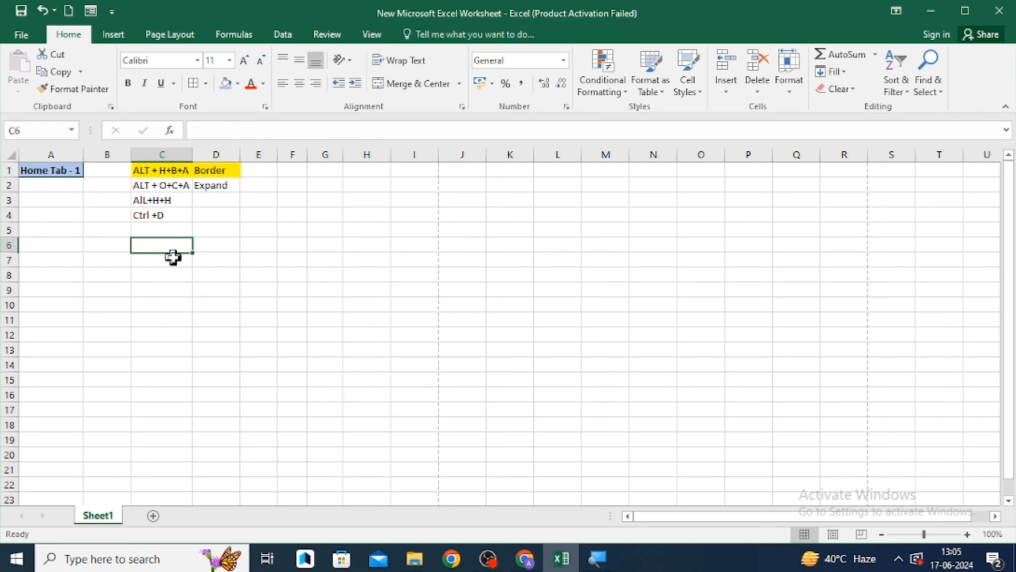
{"action": "key", "text": "Up"}
{"action": "key", "text": "Up"}
{"action": "key", "text": "Down"}
{"action": "key", "text": "Down"}
{"action": "key", "text": "Down"}
{"action": "key", "text": "Down"}
{"action": "key", "text": "Down"}
{"action": "key", "text": "Down"}
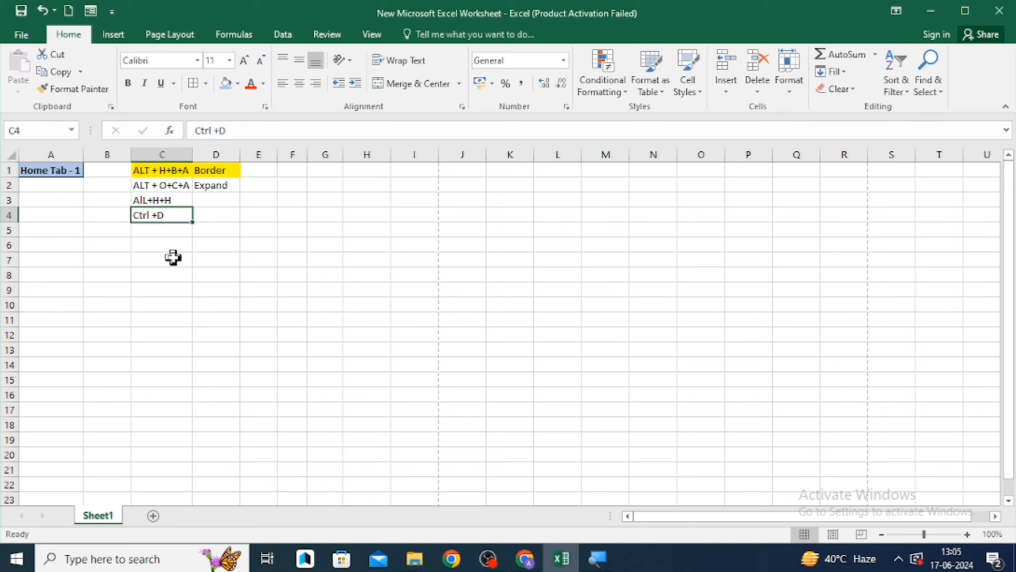
{"action": "key", "text": "Left"}
{"action": "key", "text": "Down"}
{"action": "key", "text": "Down"}
- Enter "Rohit" in cell A8
{"action": "key", "text": "Left"}
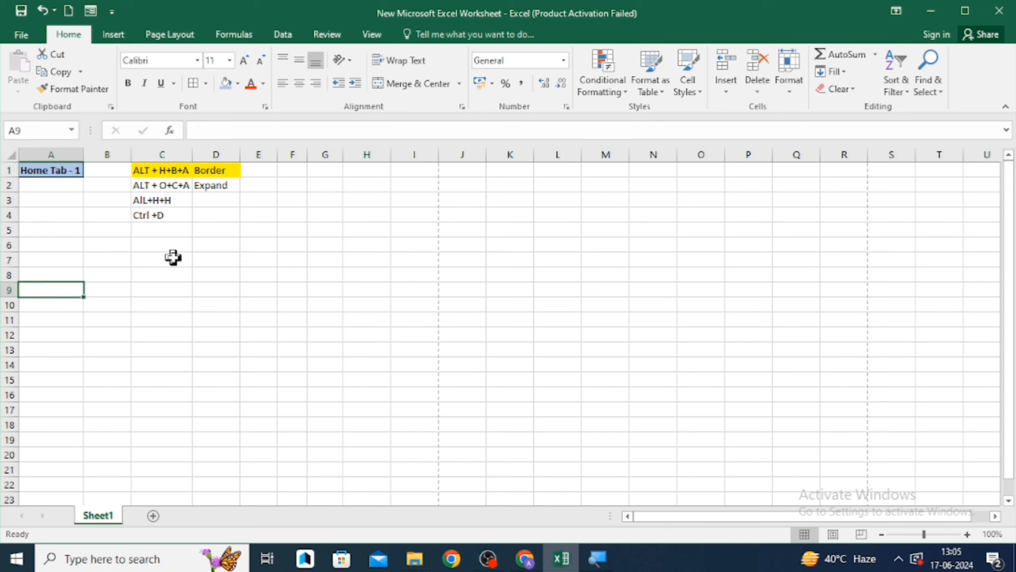
{"action": "key", "text": "Up"}
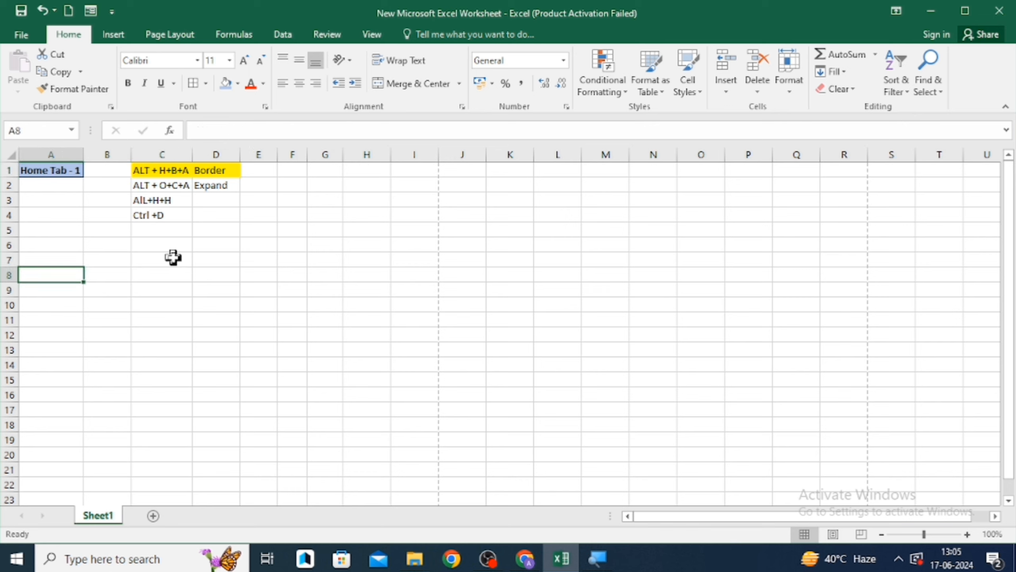
{"action": "type", "text": "Rohit"}
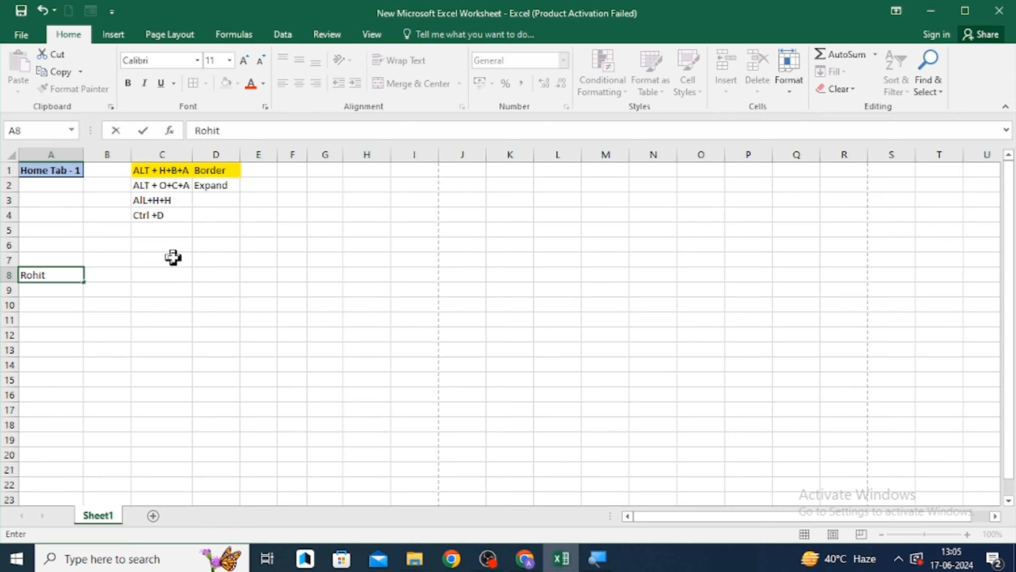
{"action": "key", "text": "Return"}
- Apply a light orange fill color to the range B8:E8
{"action": "key", "text": "Up"}
{"action": "key", "text": "Right"}
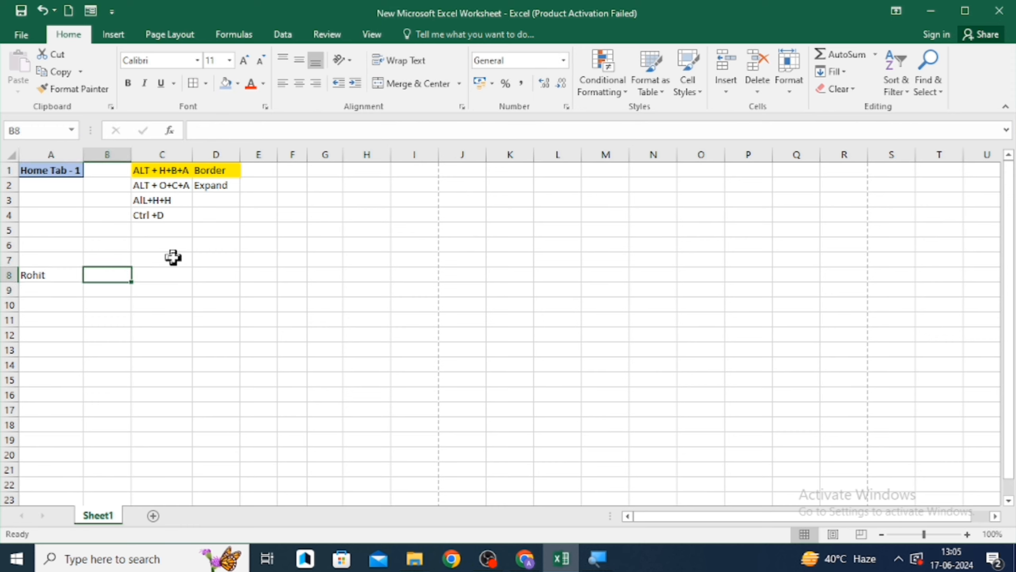
{"action": "key", "text": "shift+Right"}
{"action": "key", "text": "shift+Right"}
{"action": "key", "text": "shift+Right"}
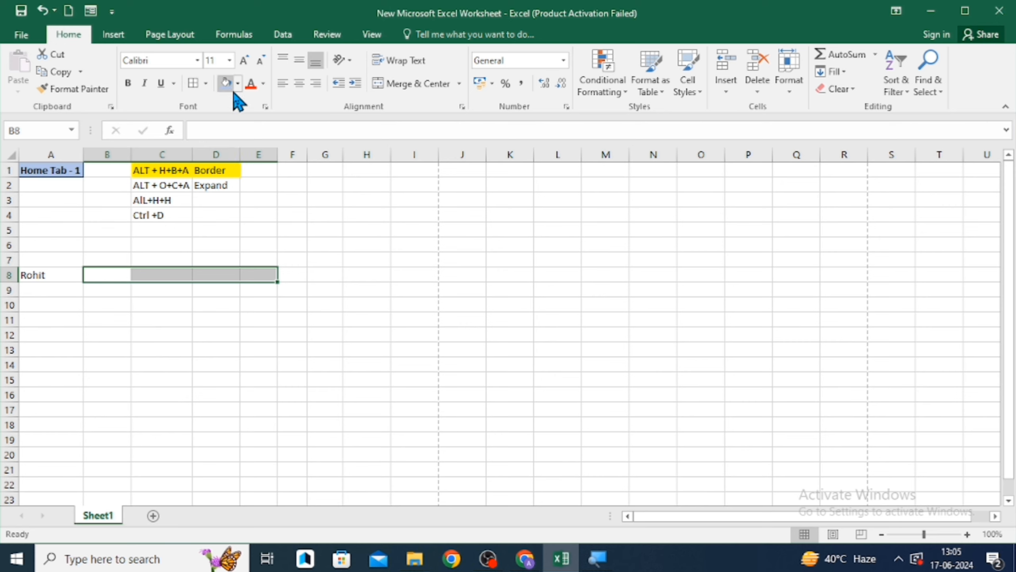
{"action": "key", "text": "alt"}
{"action": "key", "text": "h"}
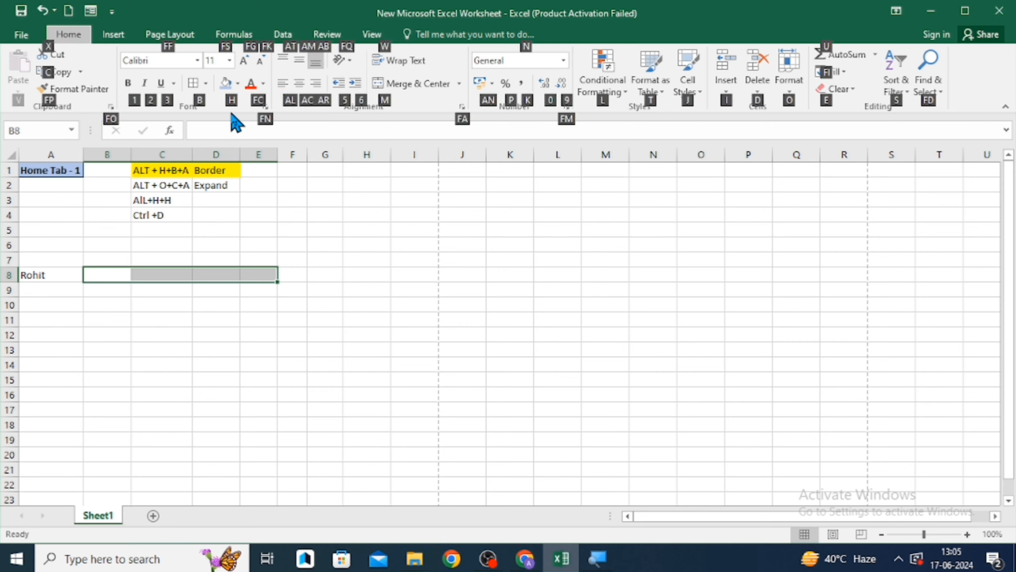
{"action": "key", "text": "h"}
{"action": "left_click", "coordinate": [312, 151]}
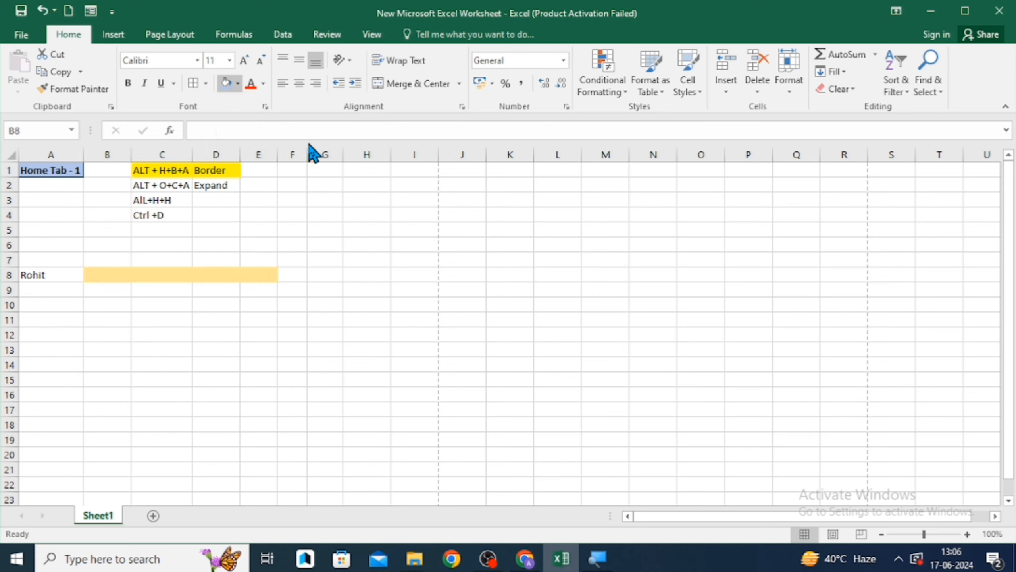
{"action": "left_click", "coordinate": [122, 320]}
{"action": "key", "text": "Up"}
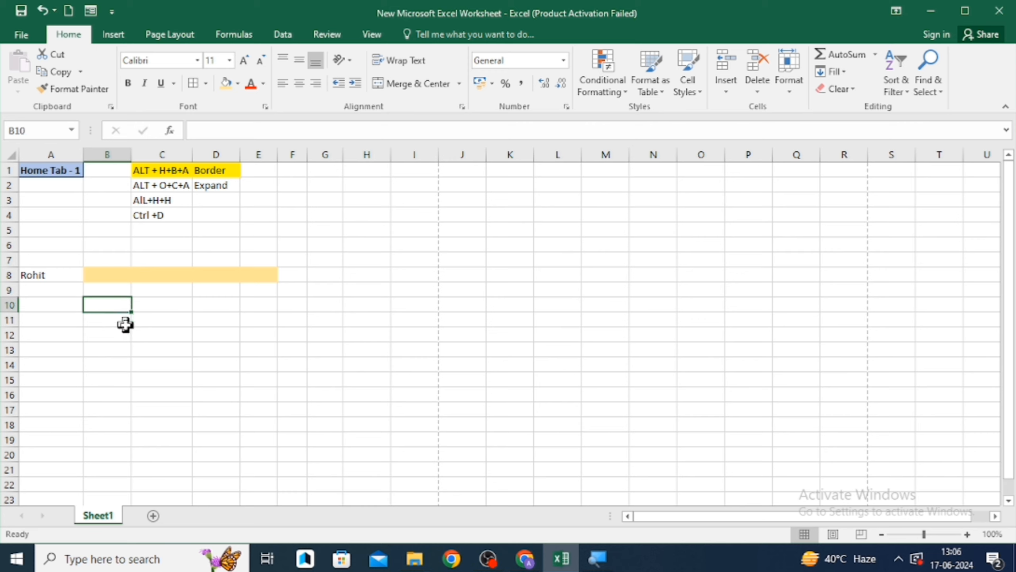
{"action": "key", "text": "Up"}
{"action": "key", "text": "Up"}
{"action": "key", "text": "Right"}
{"action": "key", "text": "Right"}
{"action": "key", "text": "Right"}
{"action": "key", "text": "Left"}
{"action": "key", "text": "Left"}
{"action": "key", "text": "Right"}
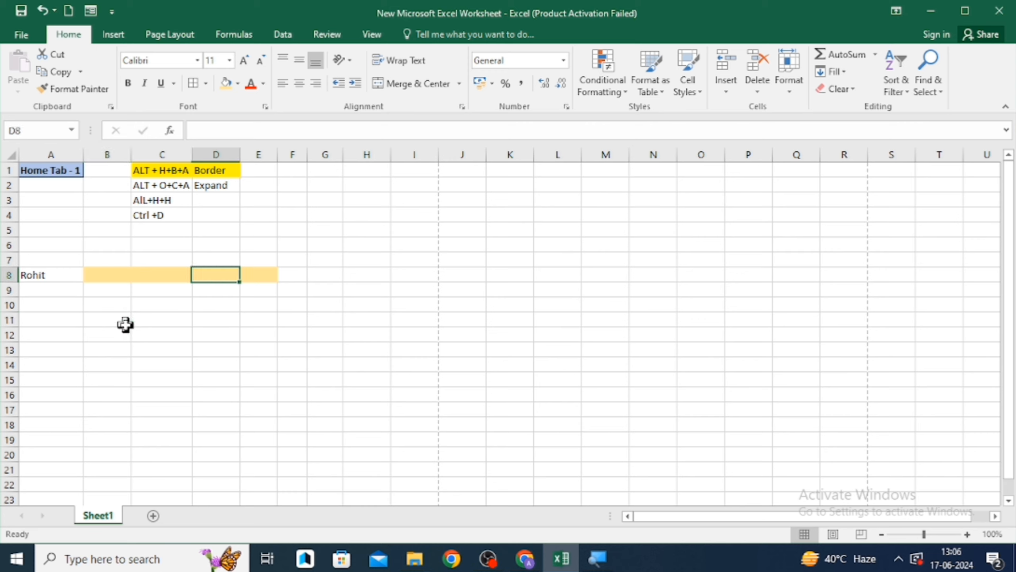
{"action": "key", "text": "Left"}
{"action": "key", "text": "Left"}
{"action": "key", "text": "Right"}
{"action": "key", "text": "Right"}
{"action": "key", "text": "Left"}
{"action": "key", "text": "Left"}
{"action": "key", "text": "Left"}
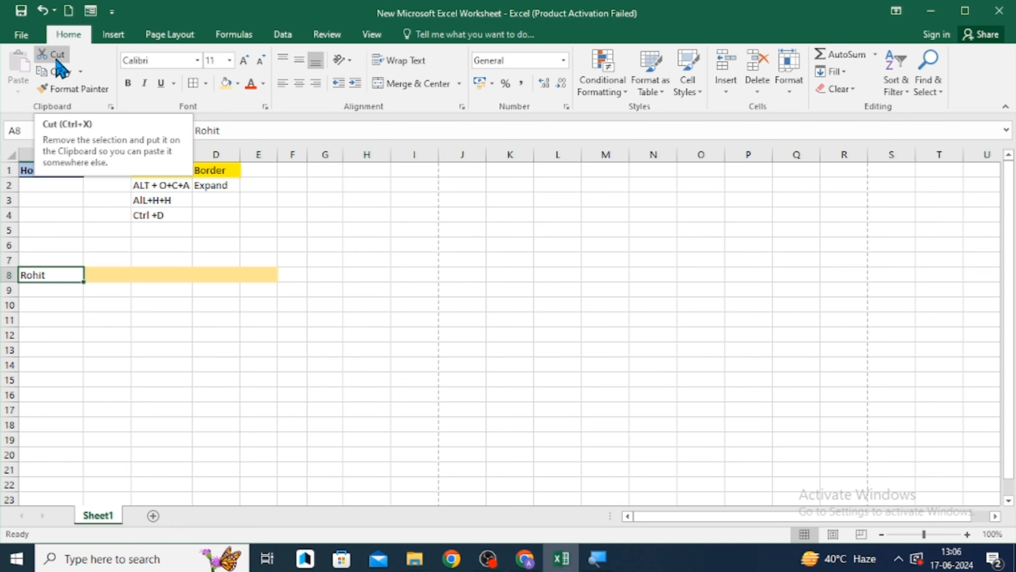
{"action": "key", "text": "ctrl+shift+plus"}
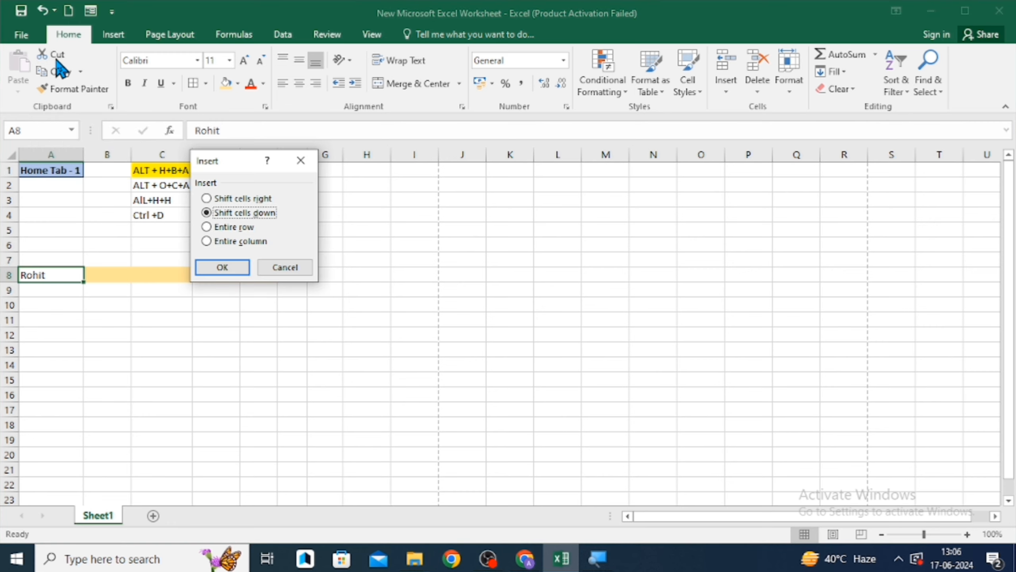
{"action": "left_click", "coordinate": [285, 267]}
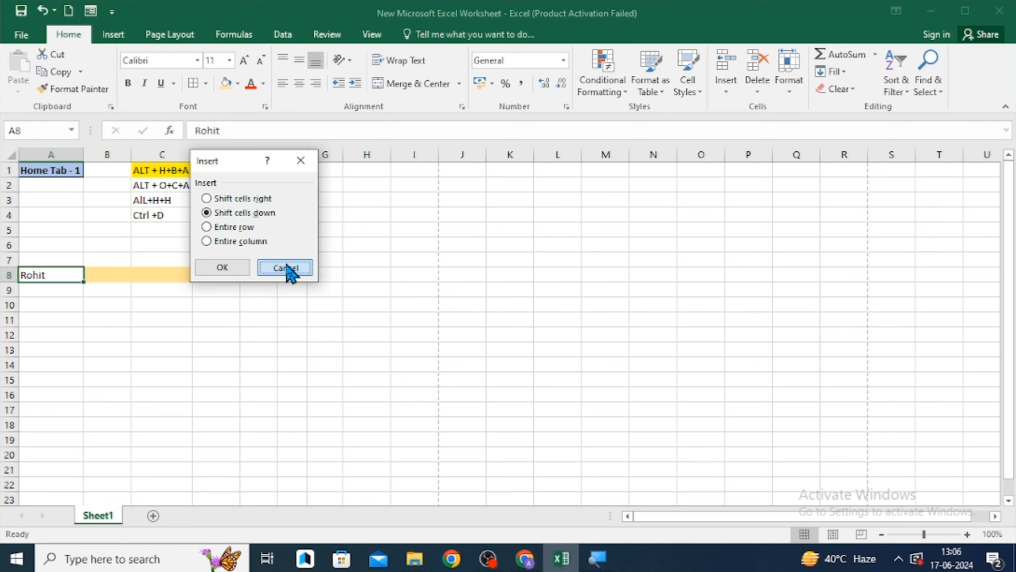
- Cut cell A8, then cut the range B8:E8 and cut A8 again without pasting
{"action": "left_click", "coordinate": [55, 54]}
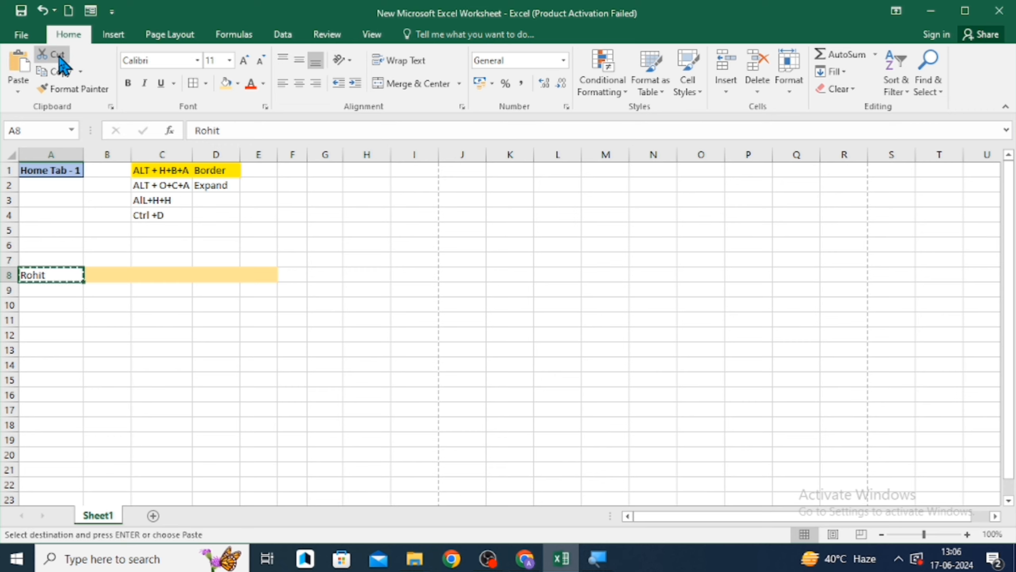
{"action": "key", "text": "Right"}
{"action": "key", "text": "shift+Right"}
{"action": "key", "text": "shift+Right"}
{"action": "key", "text": "shift+Right"}
{"action": "left_click", "coordinate": [59, 56]}
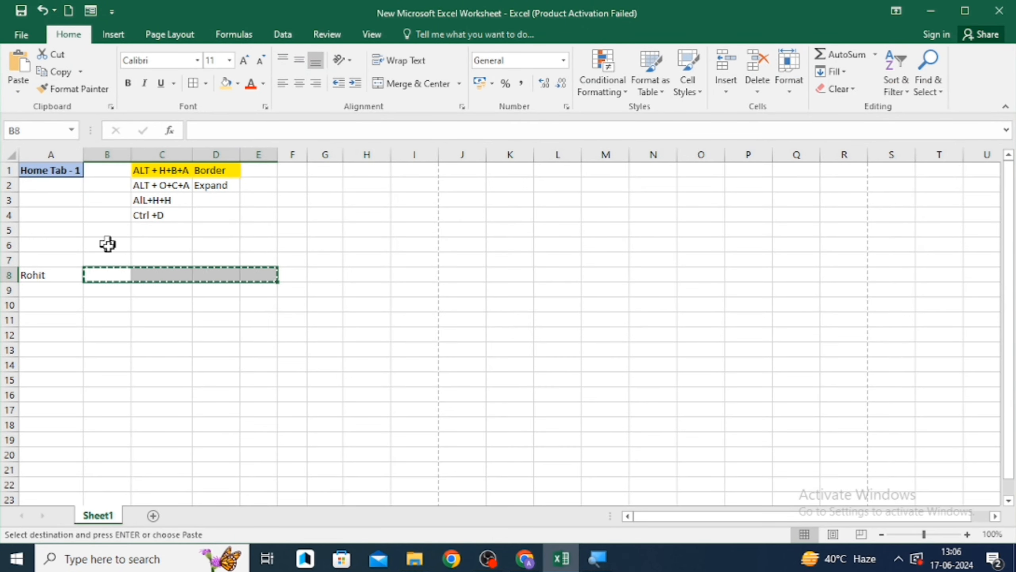
{"action": "left_click", "coordinate": [62, 274]}
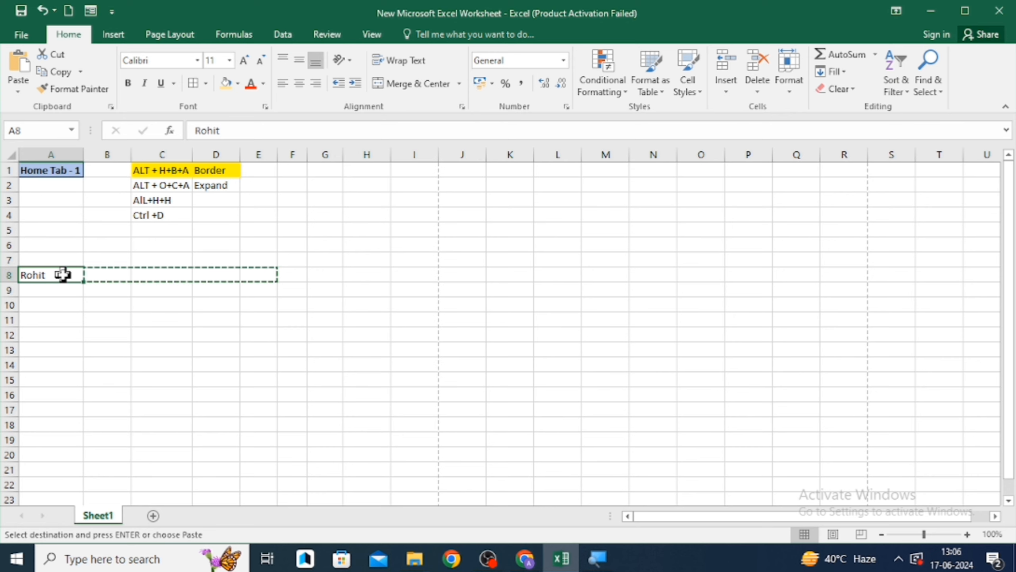
{"action": "left_click", "coordinate": [46, 58]}
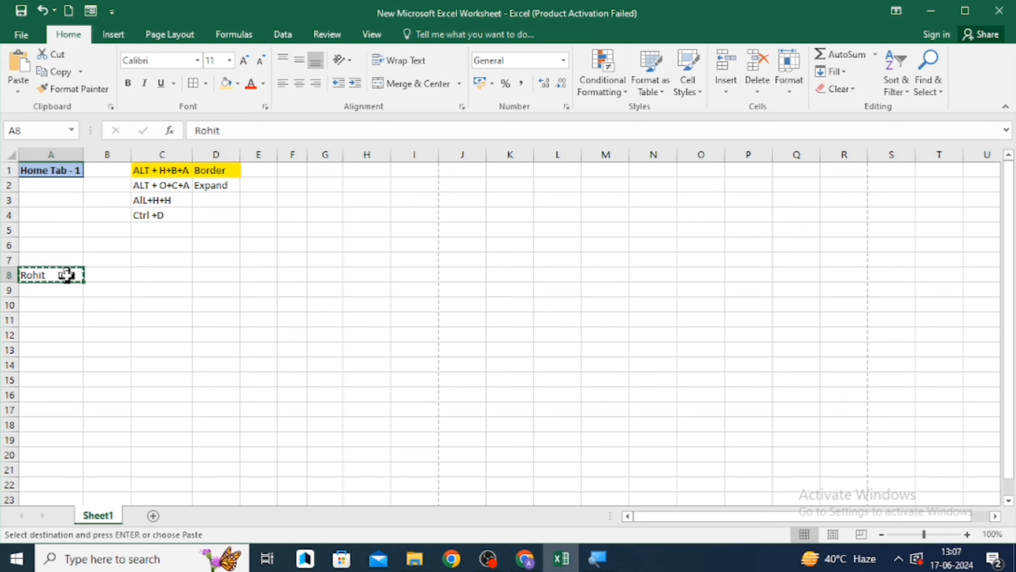
- Copy cell A8
{"action": "double_click", "coordinate": [74, 275]}
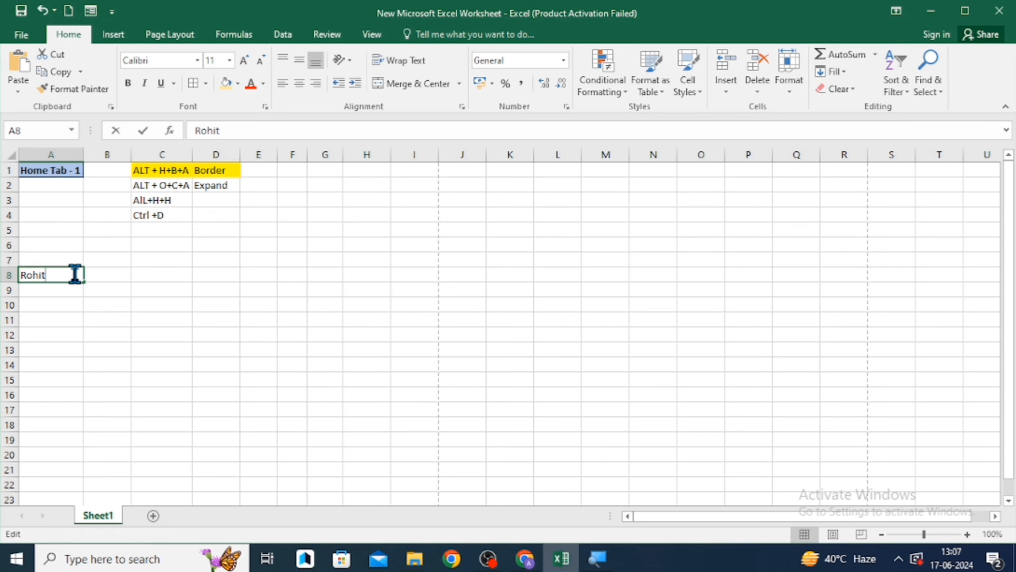
{"action": "left_click", "coordinate": [109, 275]}
{"action": "key", "text": "Left"}
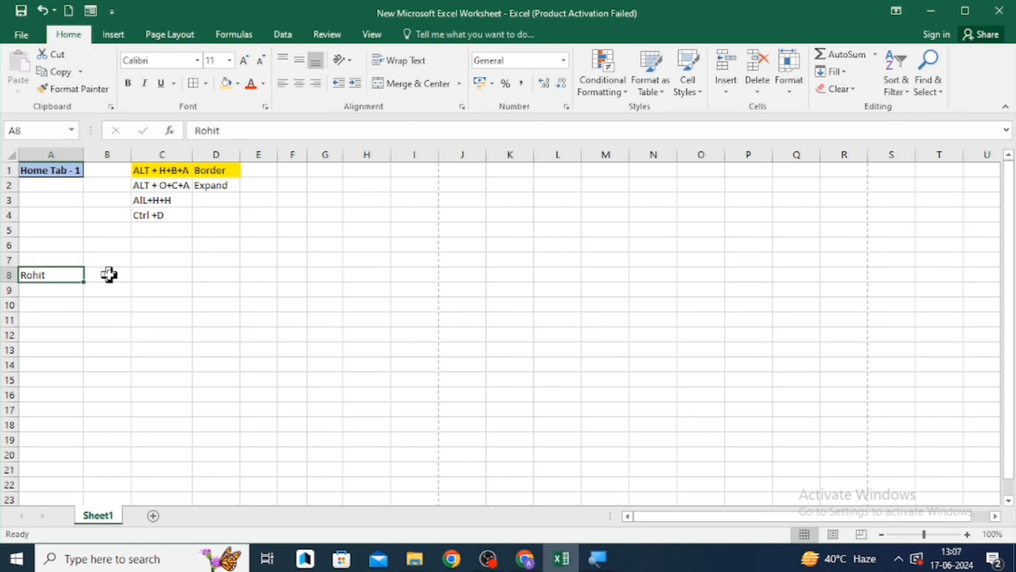
{"action": "key", "text": "ctrl+c"}
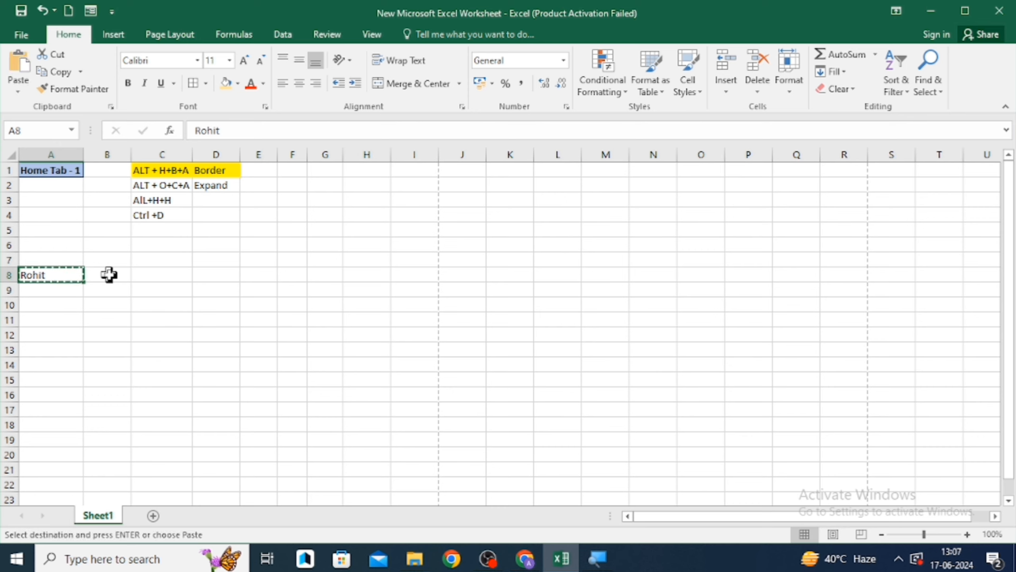
- Fill the "Ctrl +D" note from C4 down into C5
{"action": "key", "text": "Right"}
{"action": "key", "text": "Right"}
{"action": "key", "text": "Up"}
{"action": "key", "text": "Up"}
{"action": "key", "text": "Up"}
{"action": "key", "text": "Up"}
{"action": "key", "text": "shift+Down"}
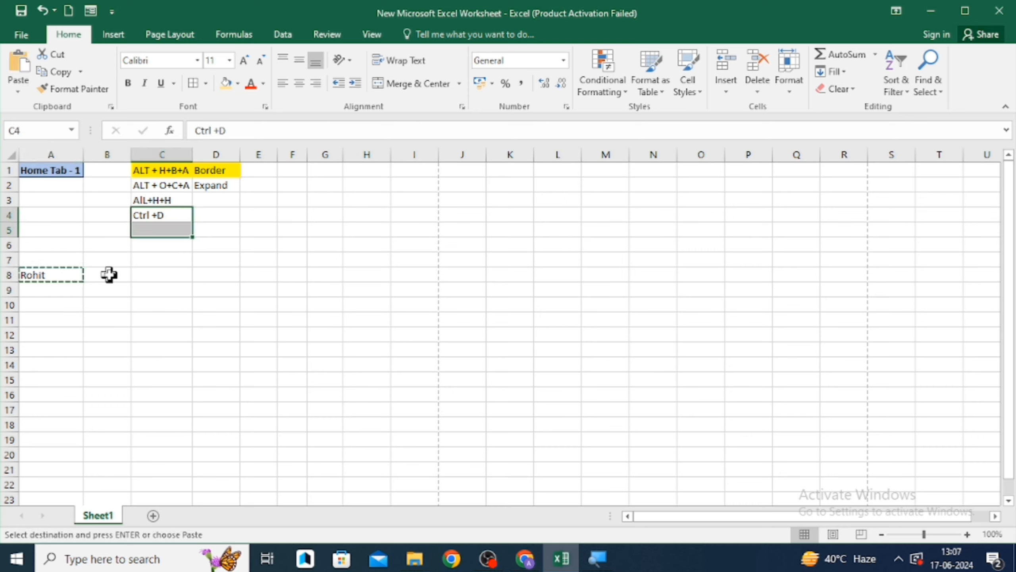
{"action": "key", "text": "ctrl+d"}
{"action": "key", "text": "Down"}
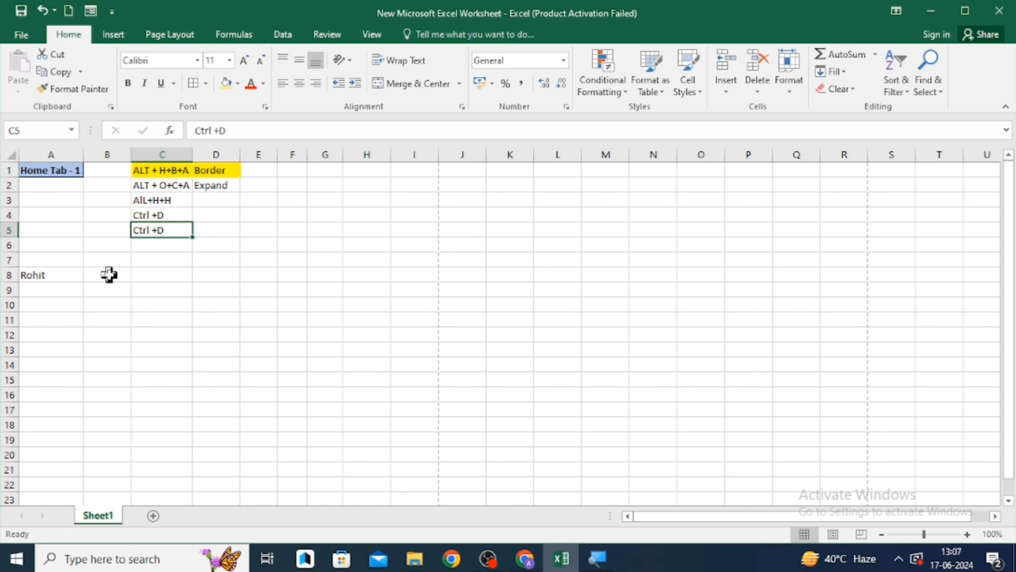
- Edit cell C5 so it reads "Ctrl +X"
{"action": "key", "text": "F2"}
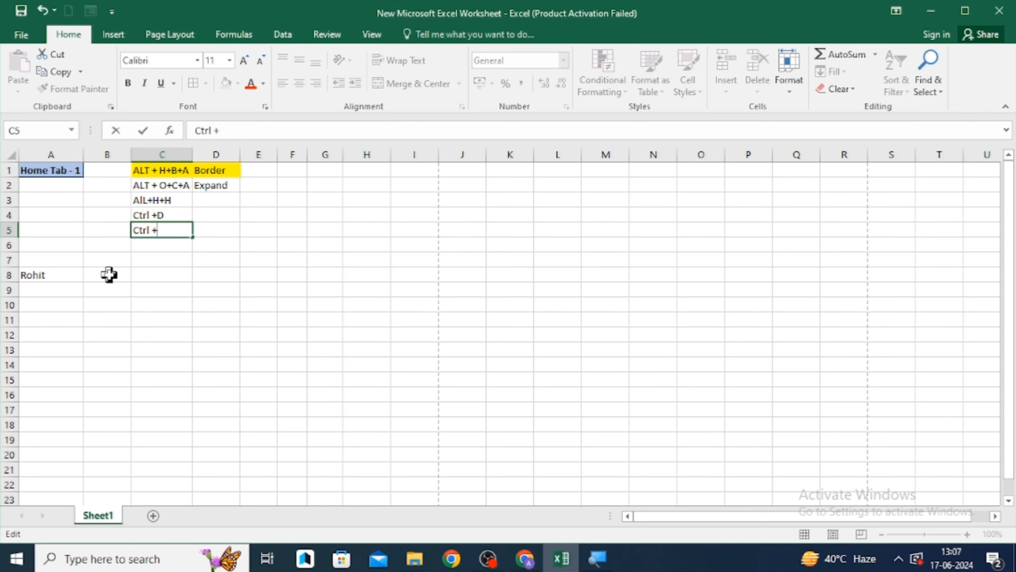
{"action": "type", "text": "X"}
{"action": "key", "text": "Return"}
{"action": "key", "text": "Up"}
{"action": "key", "text": "Right"}
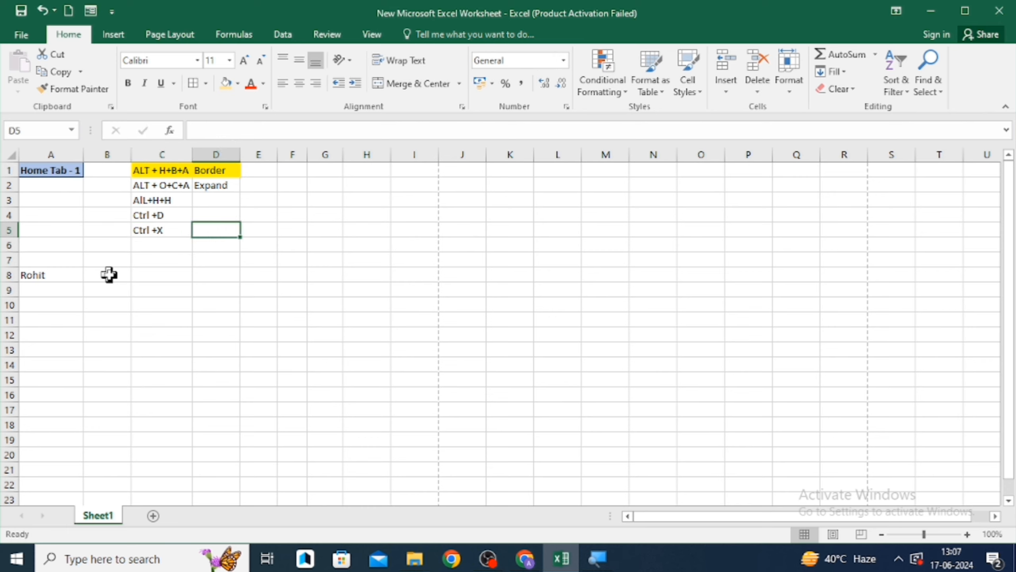
- Label cell D5 as "Cut"
{"action": "type", "text": "C"}
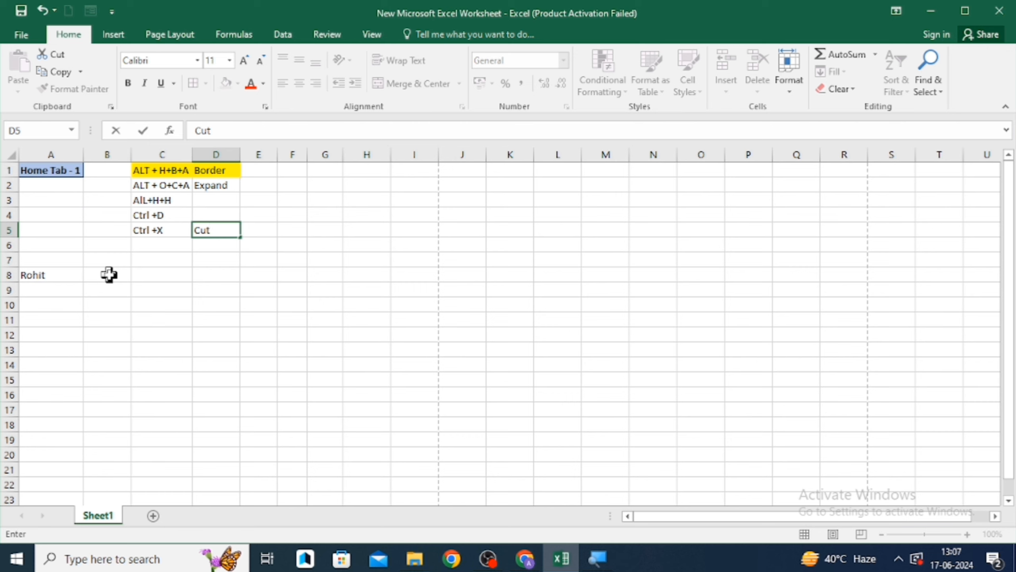
{"action": "type", "text": "ut"}
{"action": "key", "text": "Return"}
- Move "Rohit" from cell A8 to C8 by cutting and pasting
{"action": "key", "text": "Left"}
{"action": "key", "text": "Left"}
{"action": "key", "text": "Down"}
{"action": "key", "text": "Left"}
{"action": "key", "text": "Down"}
{"action": "key", "text": "Down"}
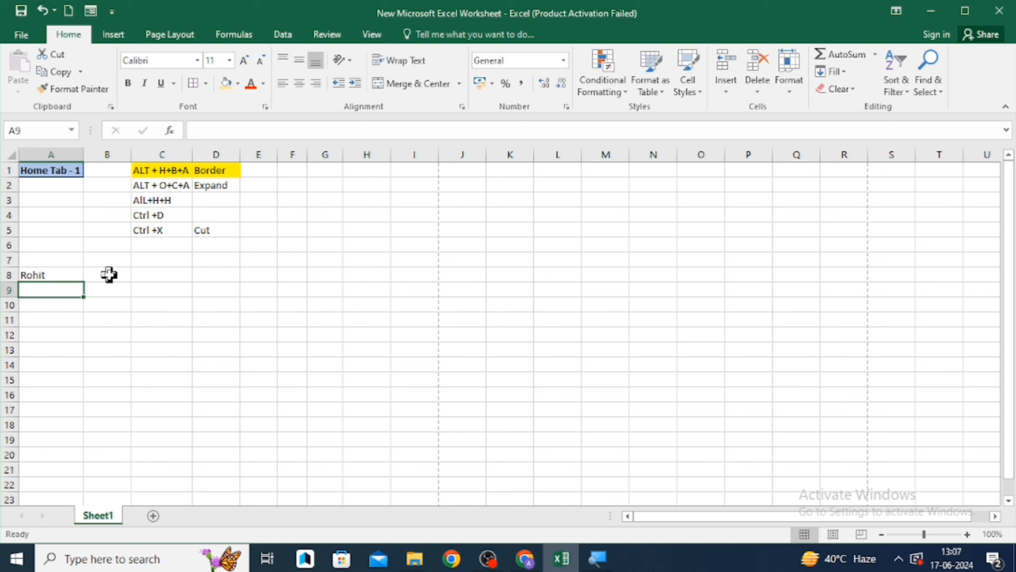
{"action": "key", "text": "Up"}
{"action": "key", "text": "ctrl+x"}
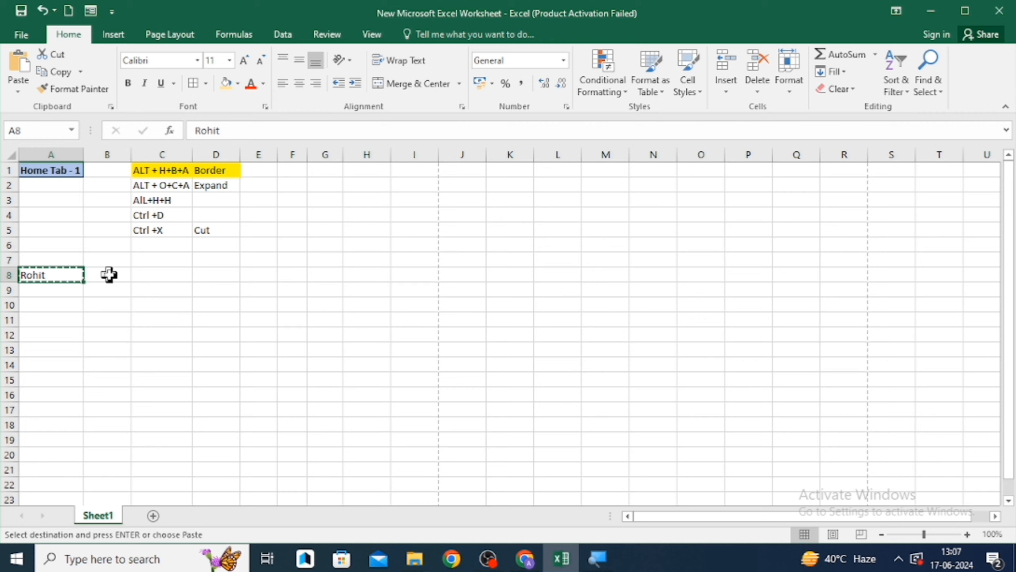
{"action": "key", "text": "Right"}
{"action": "key", "text": "Right"}
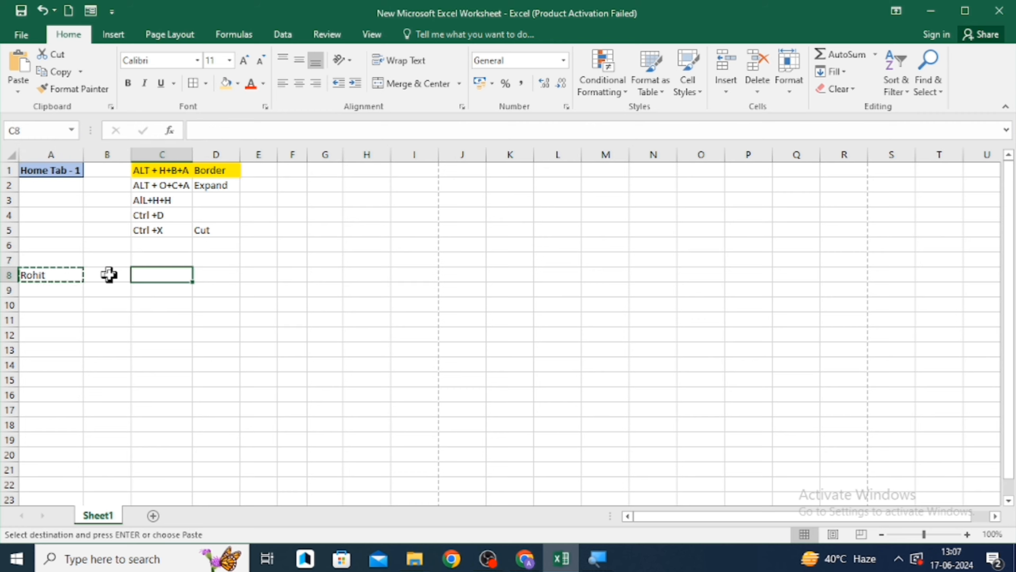
{"action": "key", "text": "ctrl+v"}
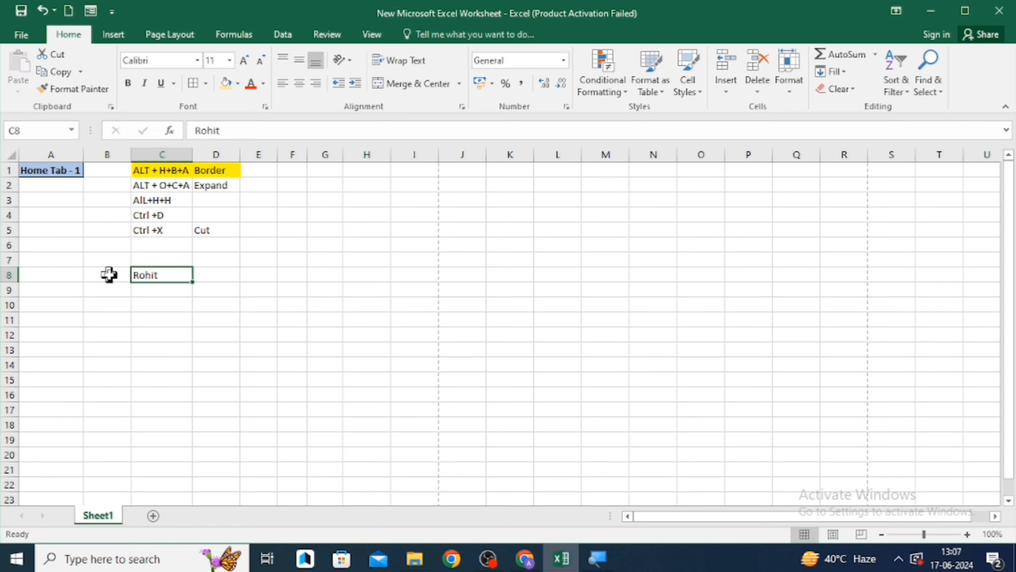
- Fill the "Ctrl +X" note from C5 down into C6
{"action": "key", "text": "Left"}
{"action": "key", "text": "Left"}
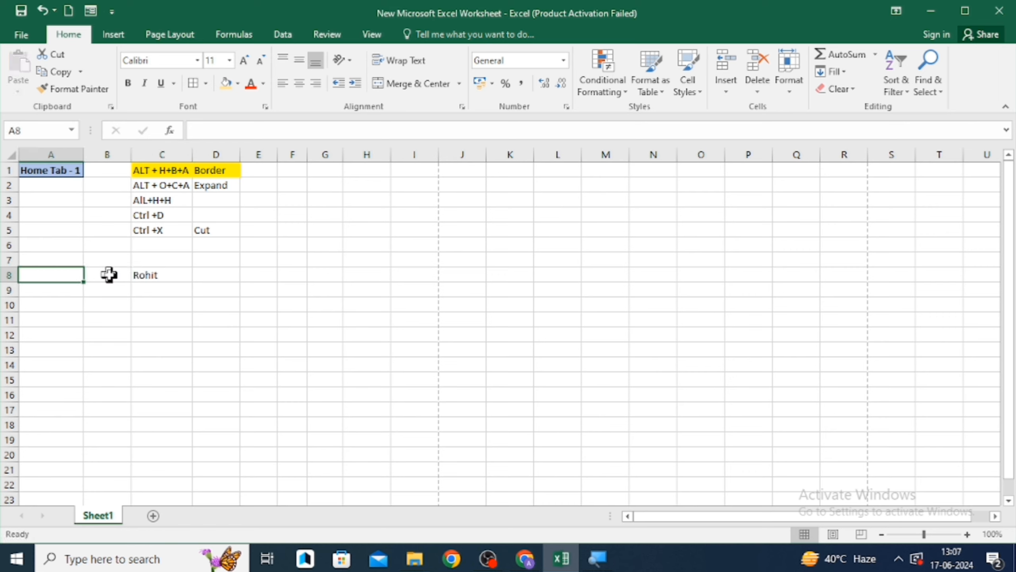
{"action": "key", "text": "Right"}
{"action": "key", "text": "Right"}
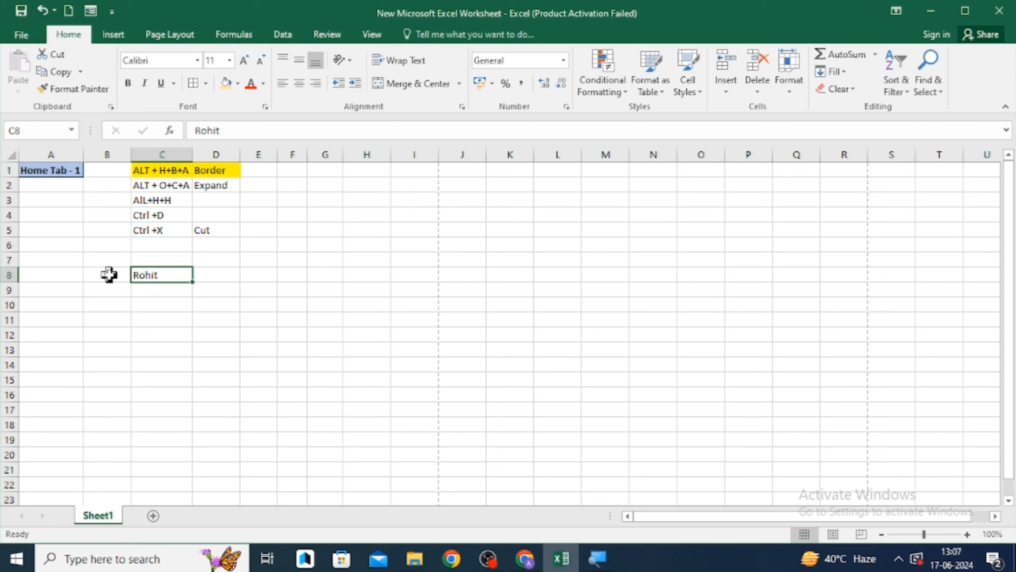
{"action": "key", "text": "Up"}
{"action": "key", "text": "Up"}
{"action": "key", "text": "Up"}
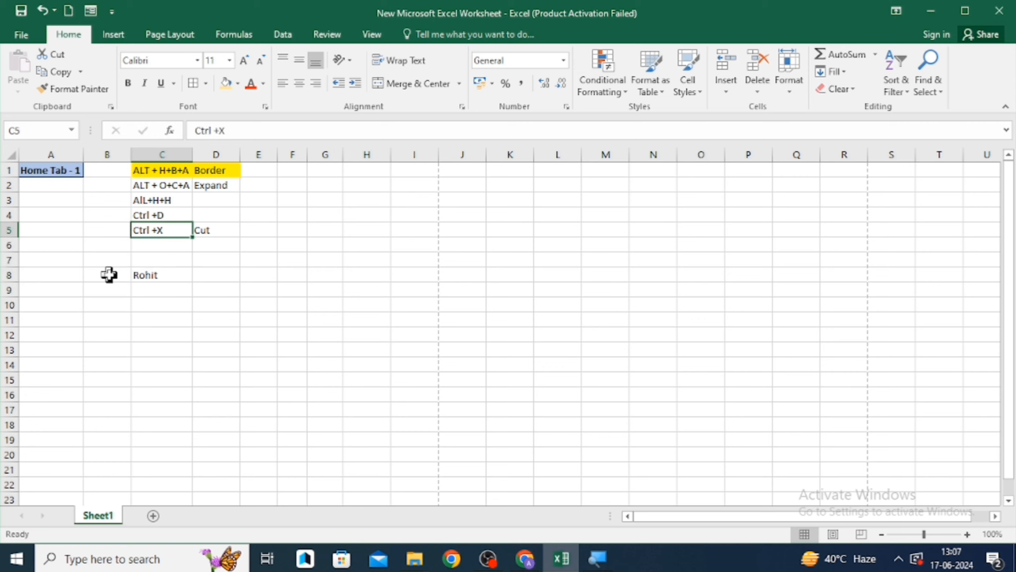
{"action": "key", "text": "shift+Down"}
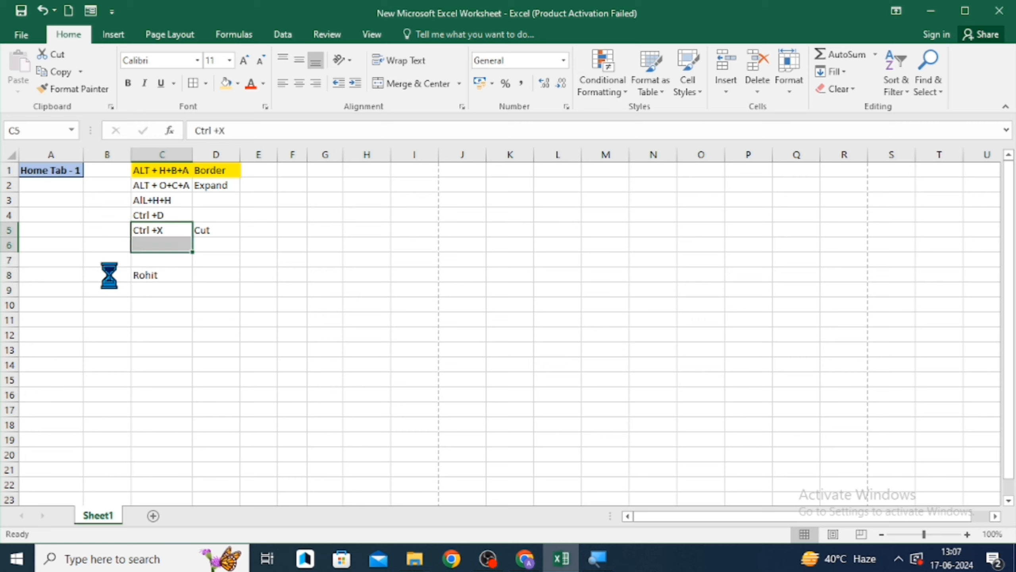
{"action": "key", "text": "ctrl+d"}
{"action": "key", "text": "Down"}
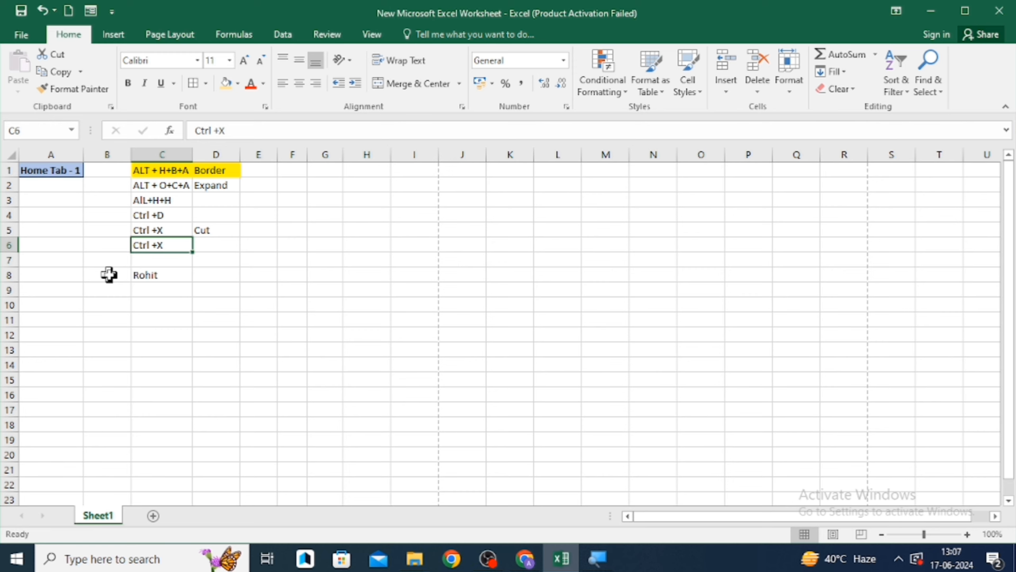
- Edit cell C6 so it reads "Ctrl +V"
{"action": "key", "text": "F2"}
{"action": "key", "text": "BackSpace"}
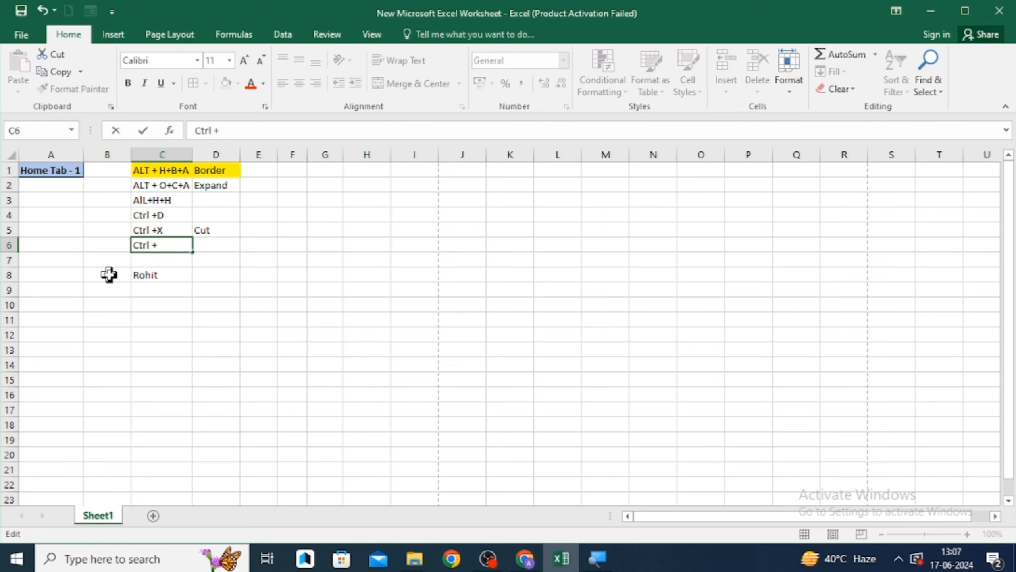
{"action": "key", "text": "Return"}
{"action": "key", "text": "Up"}
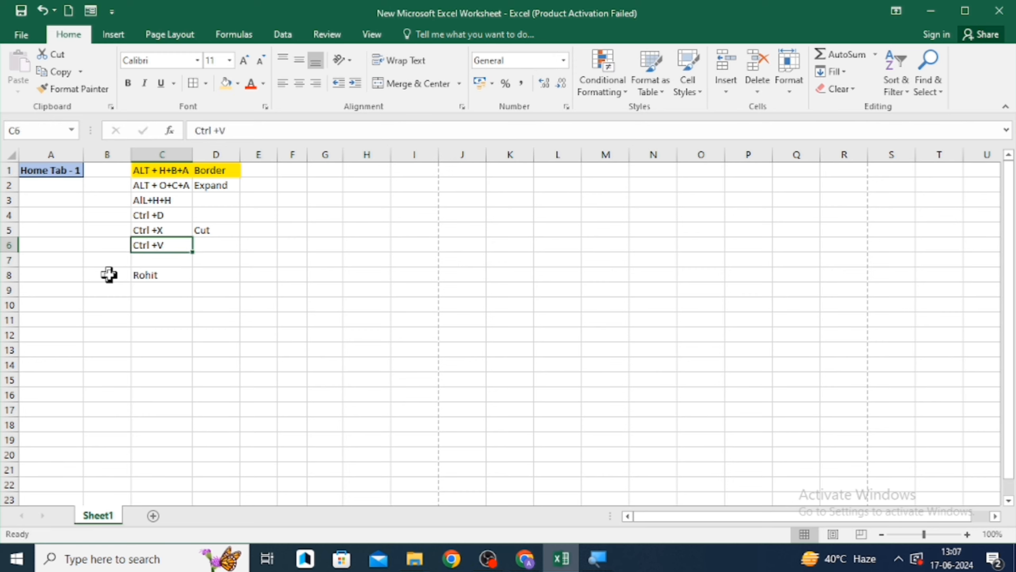
- Label cell D6 as "Paste"
{"action": "key", "text": "Right"}
{"action": "type", "text": "Pa"}
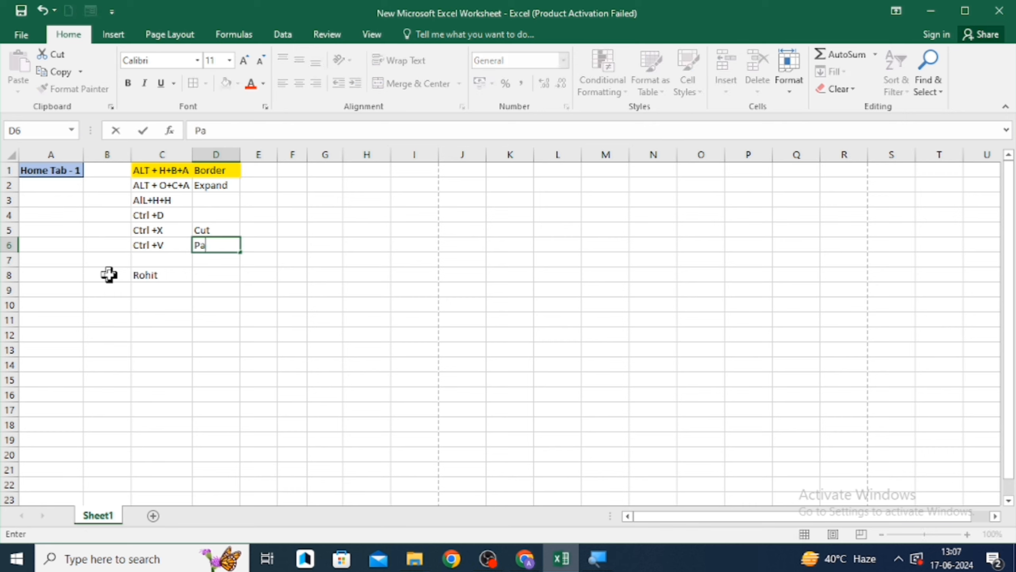
{"action": "type", "text": "ste"}
{"action": "key", "text": "Return"}
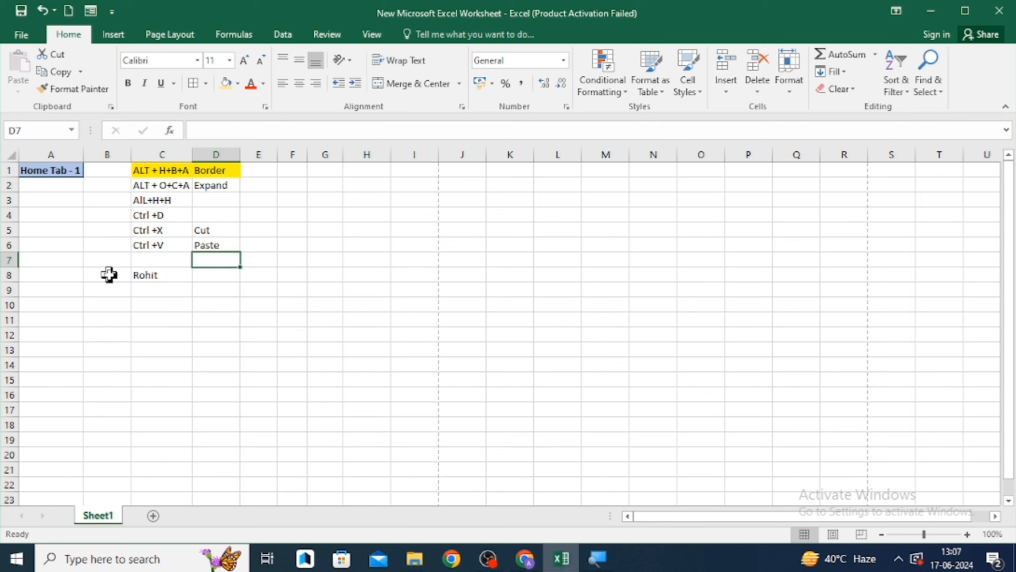
- Copy "Rohit" from cell C8 and paste it into I8
{"action": "key", "text": "Left"}
{"action": "key", "text": "Left"}
{"action": "key", "text": "Down"}
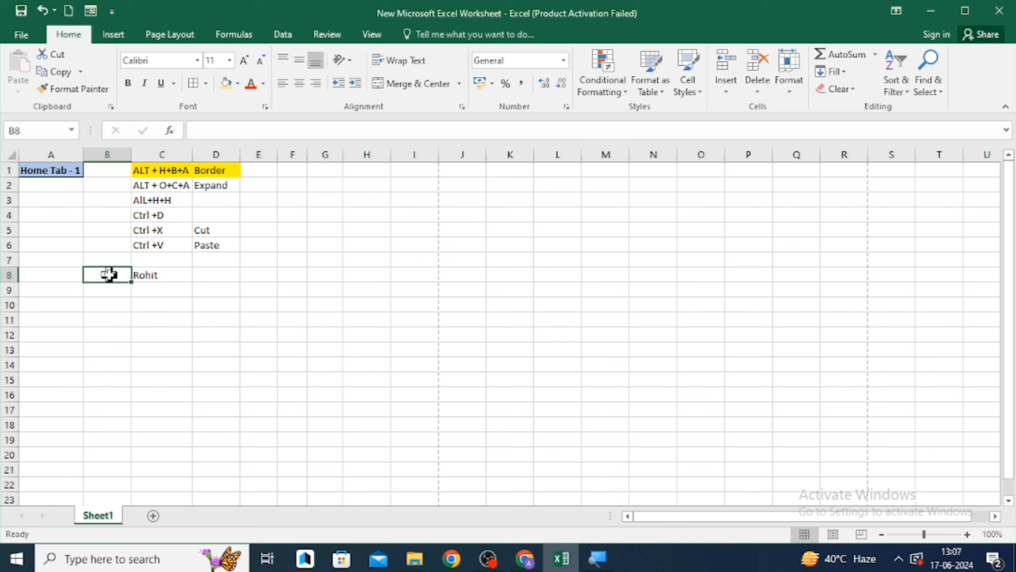
{"action": "key", "text": "Right"}
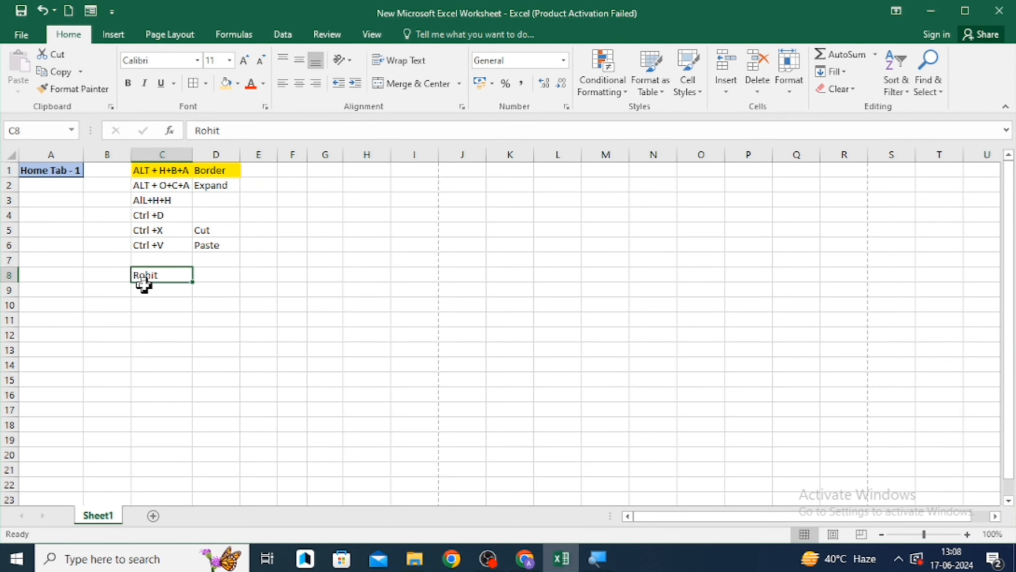
{"action": "key", "text": "ctrl+x"}
{"action": "key", "text": "Up"}
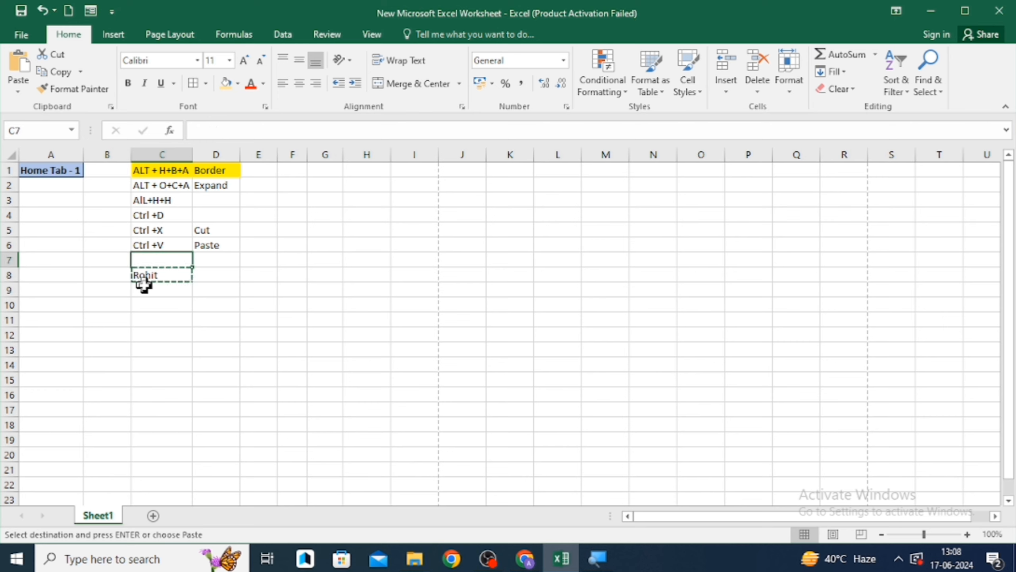
{"action": "key", "text": "Down"}
{"action": "key", "text": "Down"}
{"action": "key", "text": "Down"}
{"action": "key", "text": "Right"}
{"action": "key", "text": "Right"}
{"action": "key", "text": "Right"}
{"action": "key", "text": "Right"}
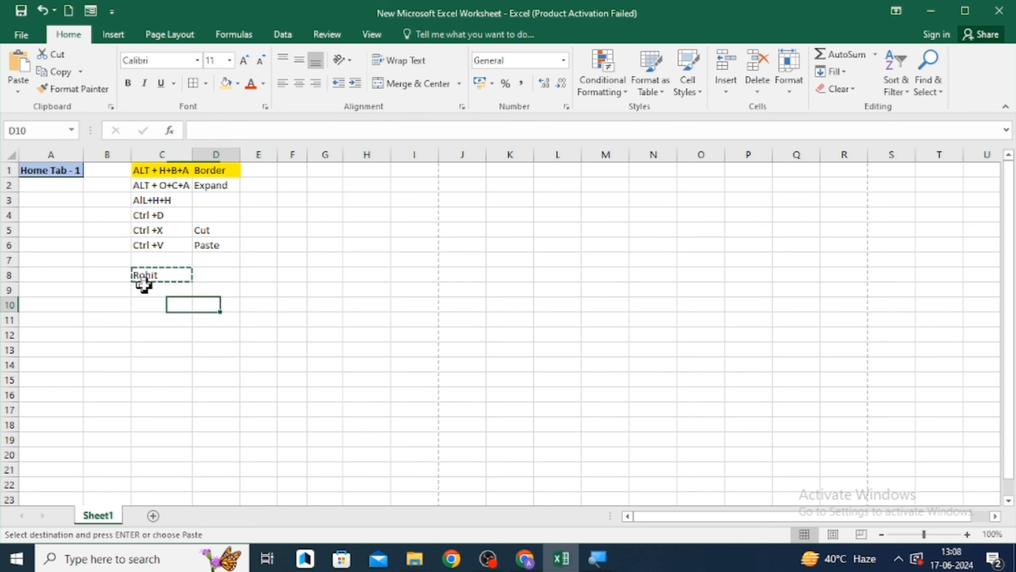
{"action": "key", "text": "Up"}
{"action": "key", "text": "Right"}
{"action": "key", "text": "Up"}
{"action": "key", "text": "Right"}
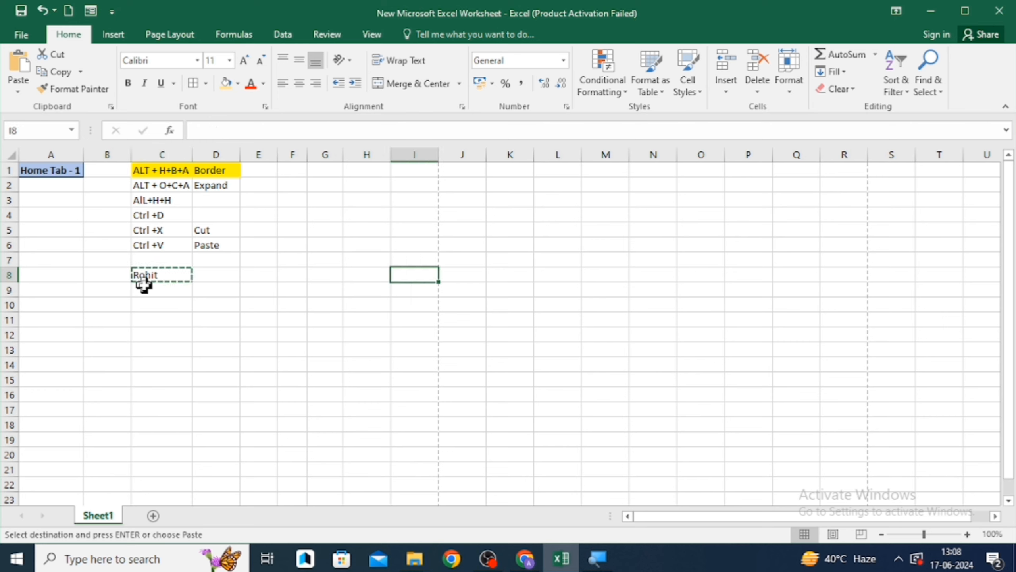
{"action": "key", "text": "ctrl+v"}
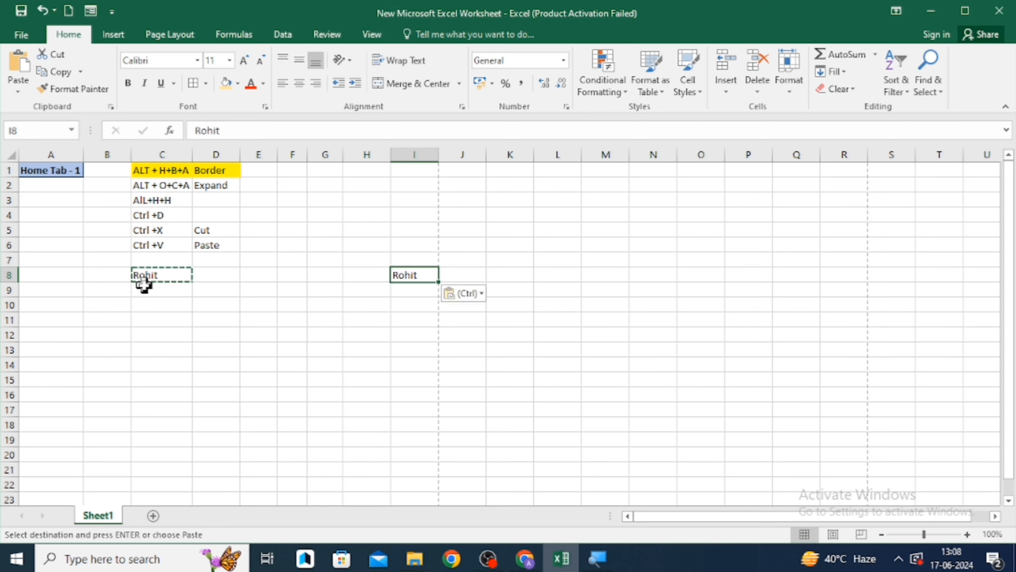
{"action": "key", "text": "Left"}
{"action": "key", "text": "Left"}
{"action": "key", "text": "Left"}
{"action": "key", "text": "Left"}
{"action": "key", "text": "Left"}
{"action": "key", "text": "Left"}
{"action": "key", "text": "Left"}
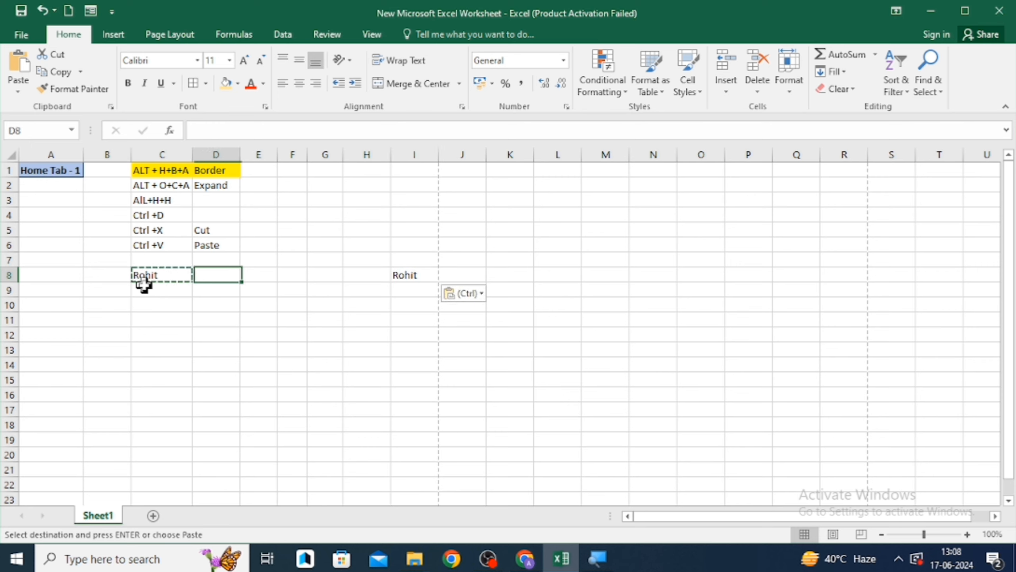
{"action": "key", "text": "Right"}
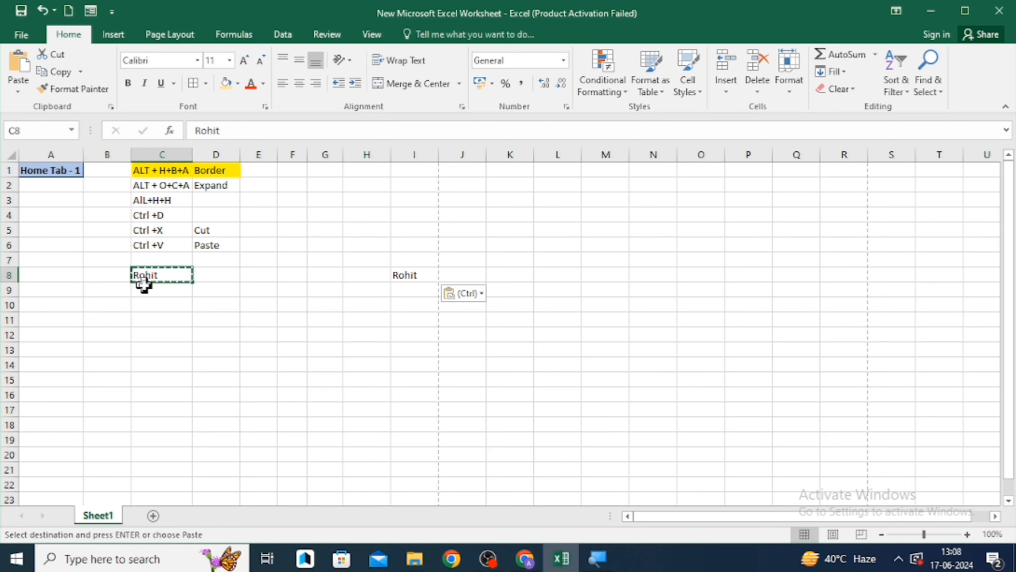
{"action": "key", "text": "Right"}
{"action": "key", "text": "Right"}
{"action": "key", "text": "Right"}
{"action": "key", "text": "Right"}
{"action": "key", "text": "Right"}
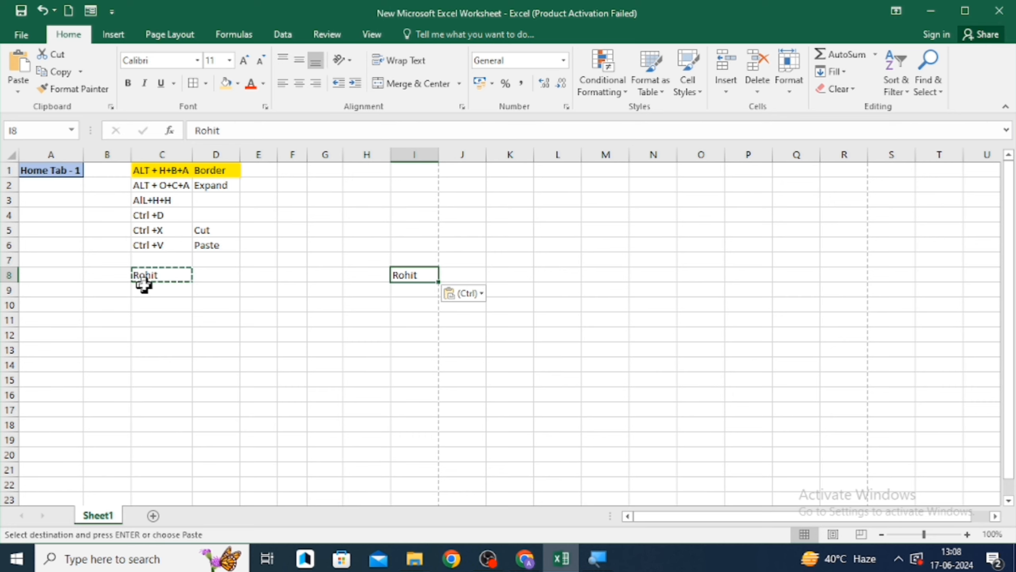
{"action": "key", "text": "Left"}
{"action": "key", "text": "Left"}
{"action": "key", "text": "Left"}
{"action": "key", "text": "Left"}
{"action": "key", "text": "Left"}
{"action": "key", "text": "Left"}
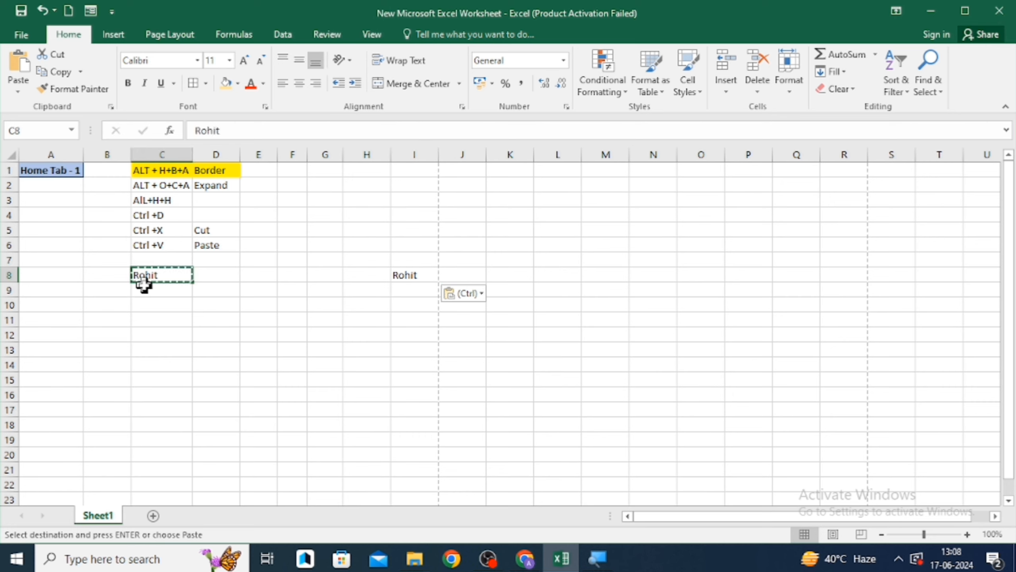
- Cancel the copy selection and enter "CTRL+C" in cell C7
{"action": "key", "text": "Up"}
{"action": "key", "text": "Escape"}
{"action": "type", "text": "C"}
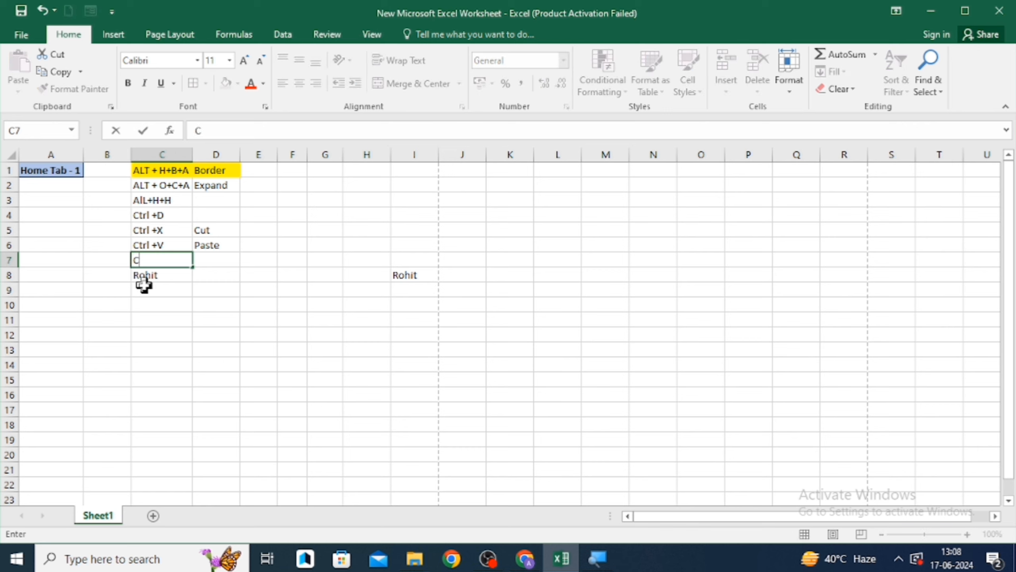
{"action": "type", "text": "Trl"}
{"action": "key", "text": "BackSpace"}
{"action": "key", "text": "BackSpace"}
{"action": "key", "text": "BackSpace"}
{"action": "type", "text": "TRL+C"}
{"action": "key", "text": "Return"}
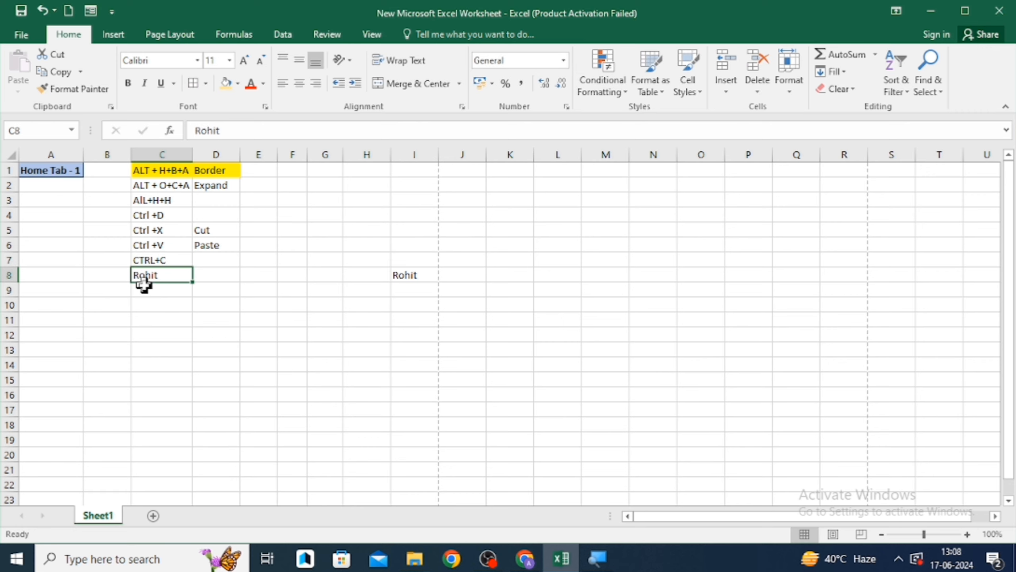
- Label cell D7 as "Copy"
{"action": "key", "text": "Up"}
{"action": "key", "text": "Right"}
{"action": "type", "text": "Cp"}
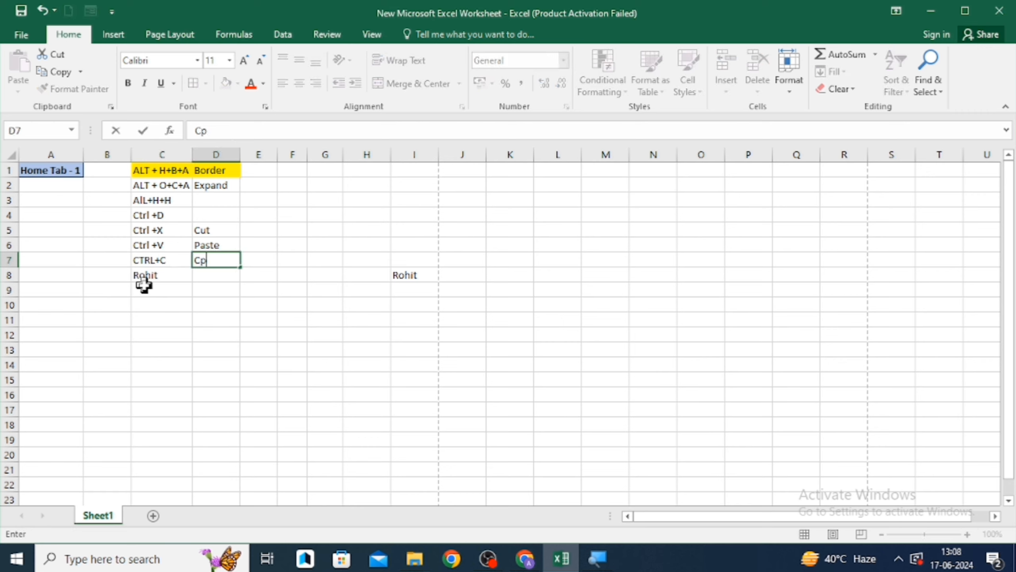
{"action": "key", "text": "BackSpace"}
{"action": "type", "text": "opy"}
{"action": "key", "text": "Return"}
- Clear the "Rohit" entries from cells C8 and I8
{"action": "key", "text": "Left"}
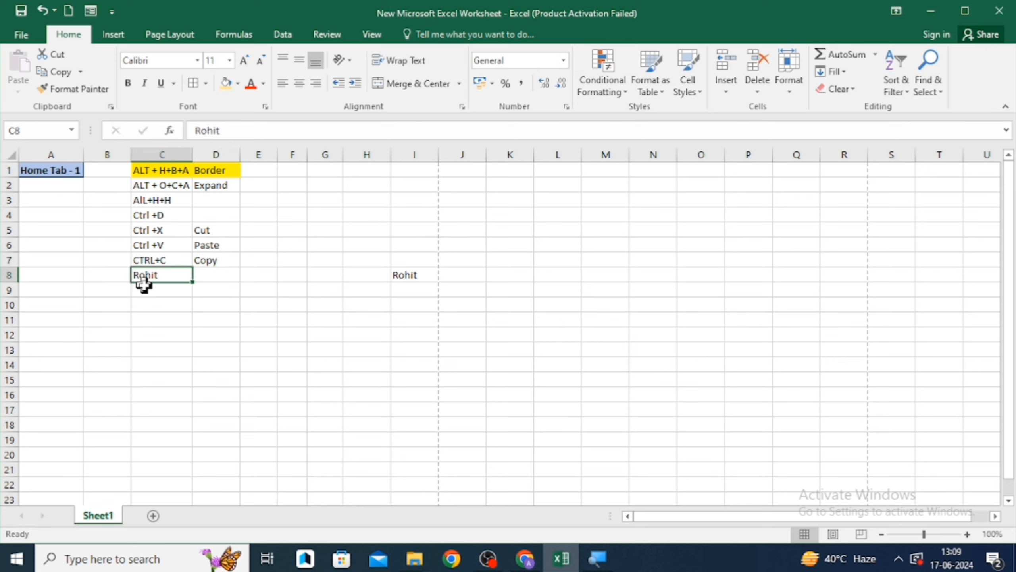
{"action": "key", "text": "Delete"}
{"action": "key", "text": "Right"}
{"action": "key", "text": "Right"}
{"action": "key", "text": "Right"}
{"action": "key", "text": "Right"}
{"action": "key", "text": "Right"}
{"action": "key", "text": "Right"}
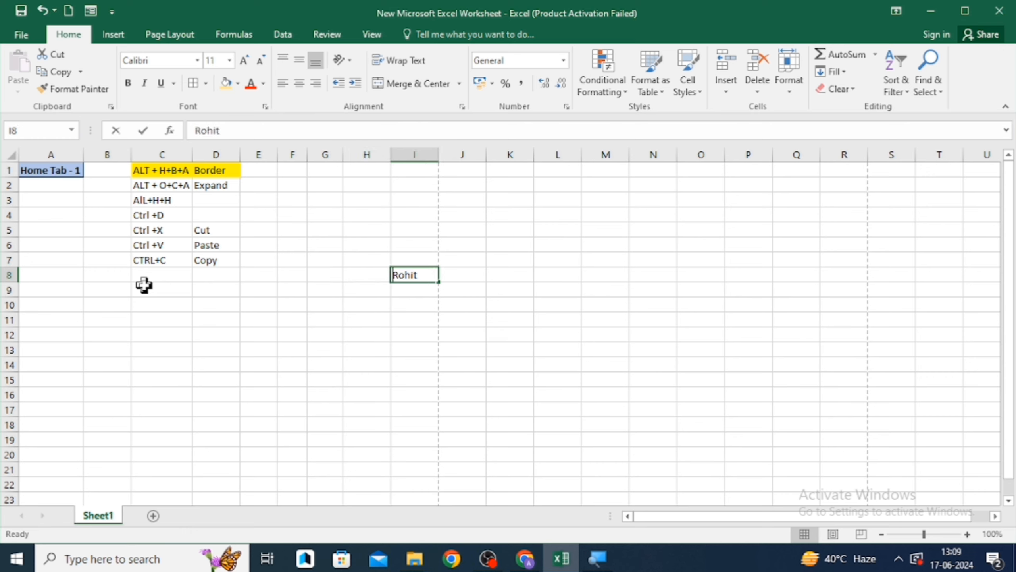
{"action": "key", "text": "Delete"}
{"action": "key", "text": "Left"}
{"action": "key", "text": "Left"}
{"action": "key", "text": "Left"}
{"action": "key", "text": "Left"}
{"action": "key", "text": "Left"}
{"action": "key", "text": "Left"}
{"action": "key", "text": "Left"}
{"action": "key", "text": "Left"}
{"action": "key", "text": "Up"}
{"action": "key", "text": "Up"}
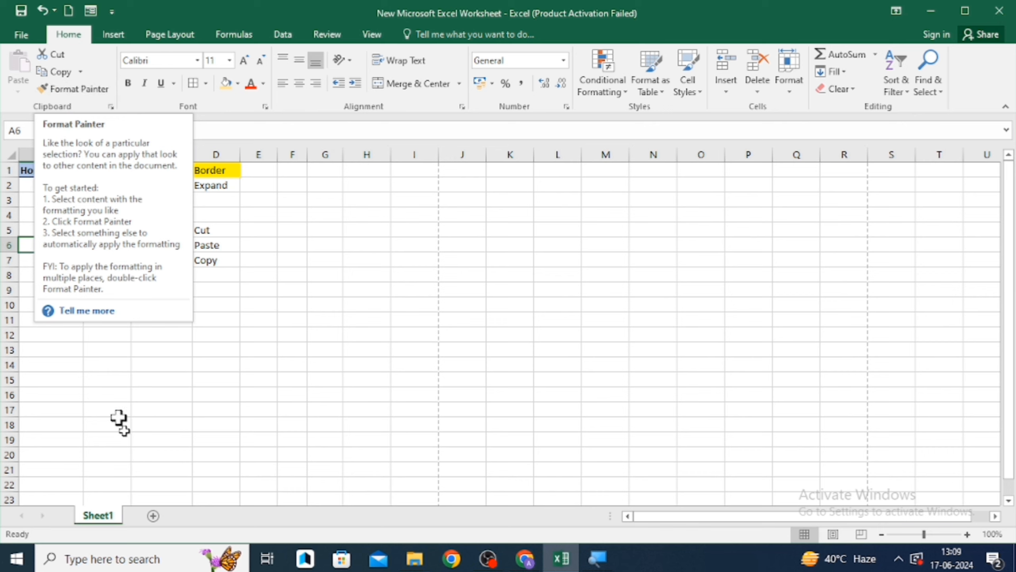
{"action": "left_click", "coordinate": [121, 323]}
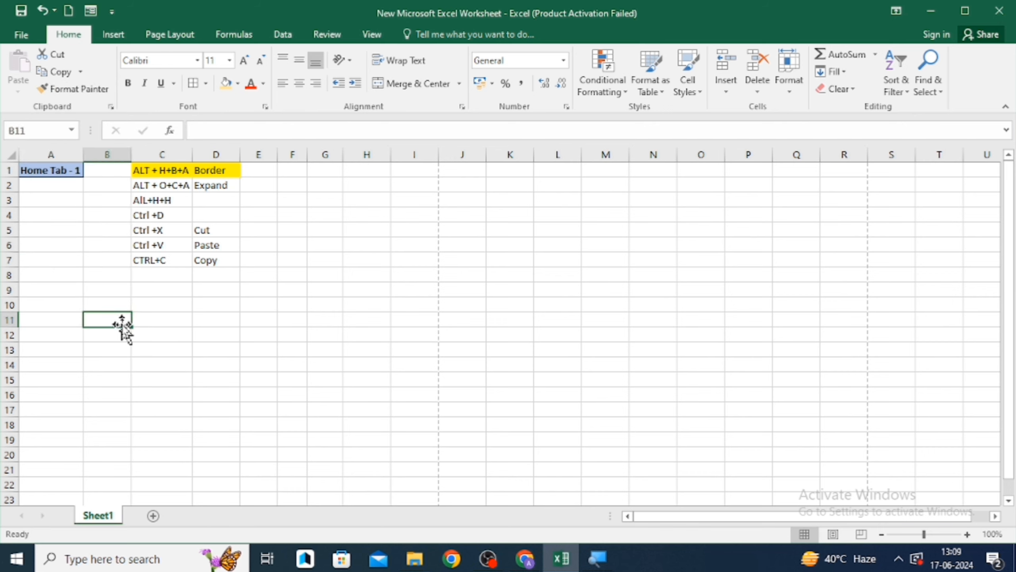
- Enter "Mohan & Ram" in cell F1
{"action": "key", "text": "Left"}
{"action": "key", "text": "Right"}
{"action": "key", "text": "Right"}
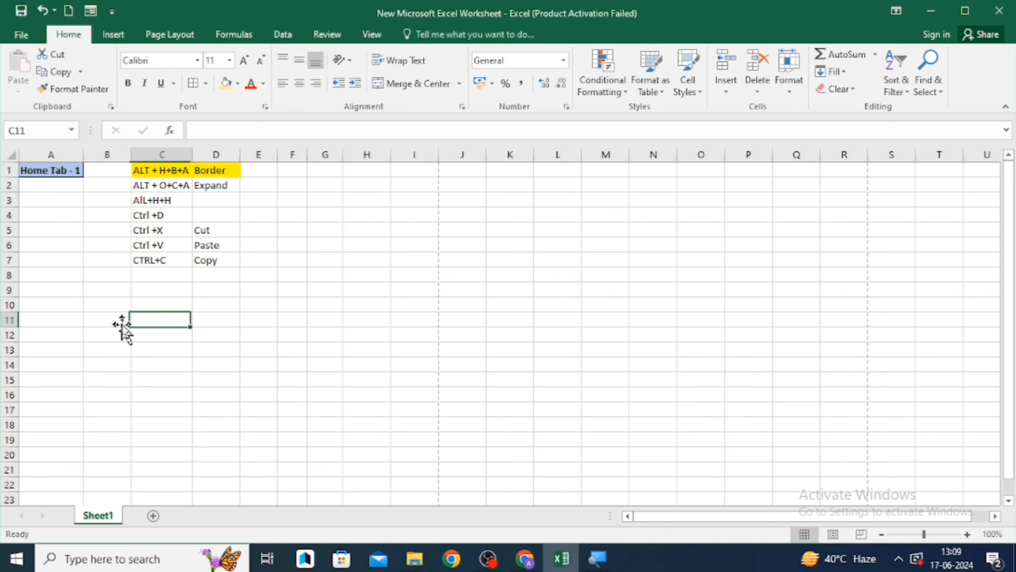
{"action": "key", "text": "Up"}
{"action": "key", "text": "Up"}
{"action": "key", "text": "Up"}
{"action": "key", "text": "Up"}
{"action": "key", "text": "Up"}
{"action": "key", "text": "Up"}
{"action": "key", "text": "Up"}
{"action": "key", "text": "Up"}
{"action": "key", "text": "Up"}
{"action": "key", "text": "Up"}
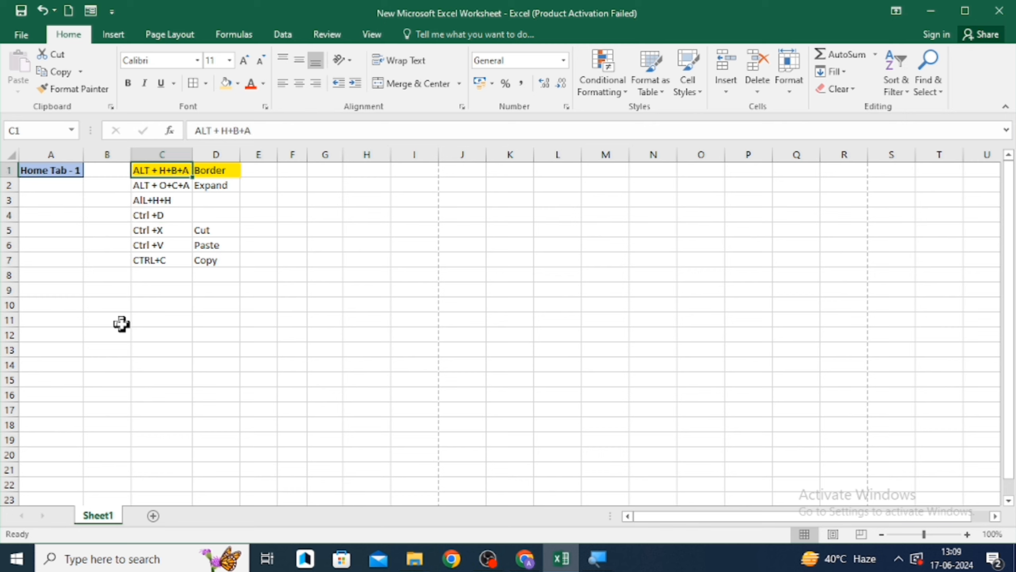
{"action": "key", "text": "Right"}
{"action": "key", "text": "Right"}
{"action": "key", "text": "Right"}
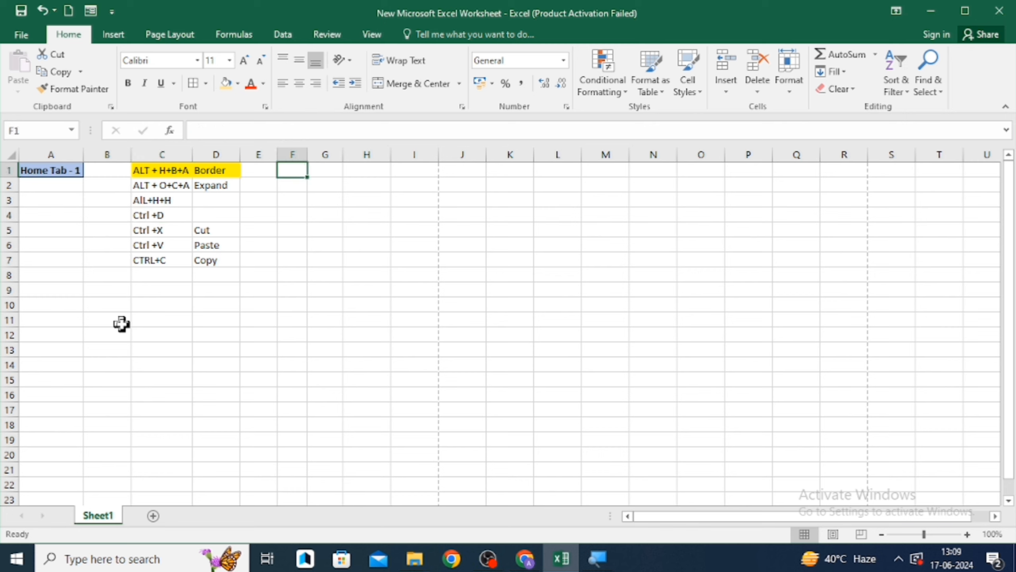
{"action": "type", "text": "Mohan"}
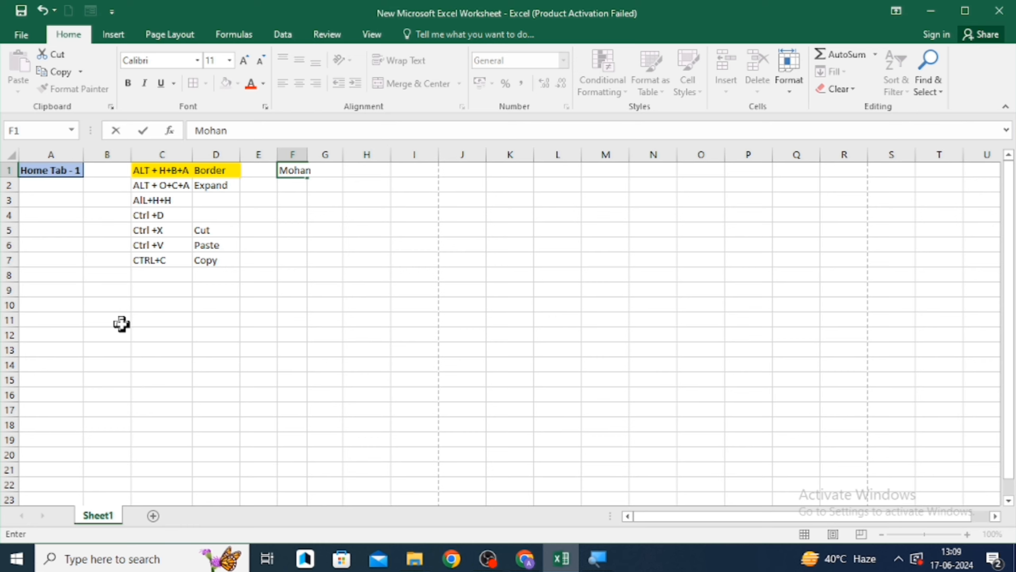
{"action": "type", "text": " & Ram"}
{"action": "key", "text": "Return"}
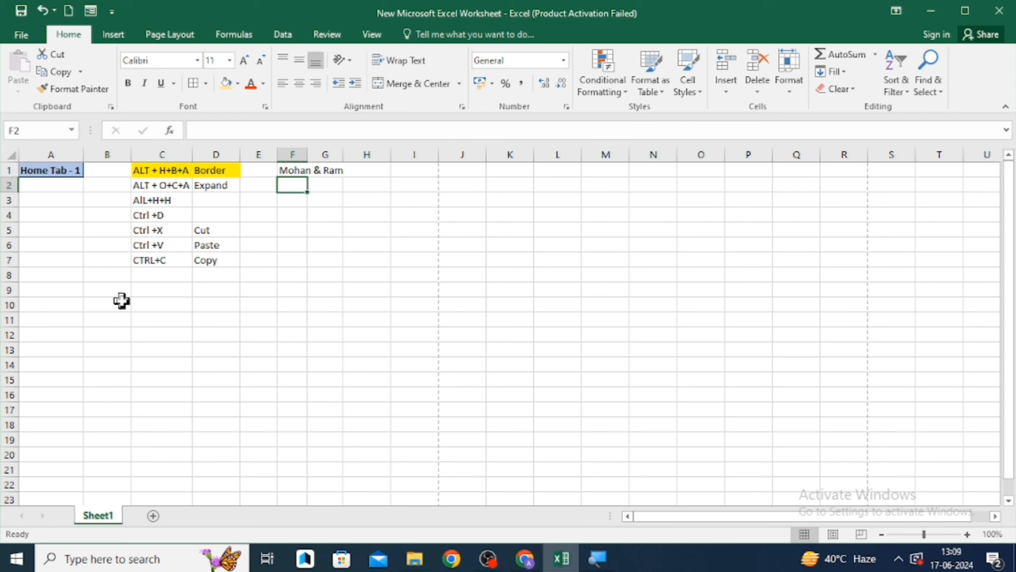
- AutoFit column F's width to its contents
{"action": "type", "text": "1"}
{"action": "key", "text": "Escape"}
{"action": "key", "text": "Up"}
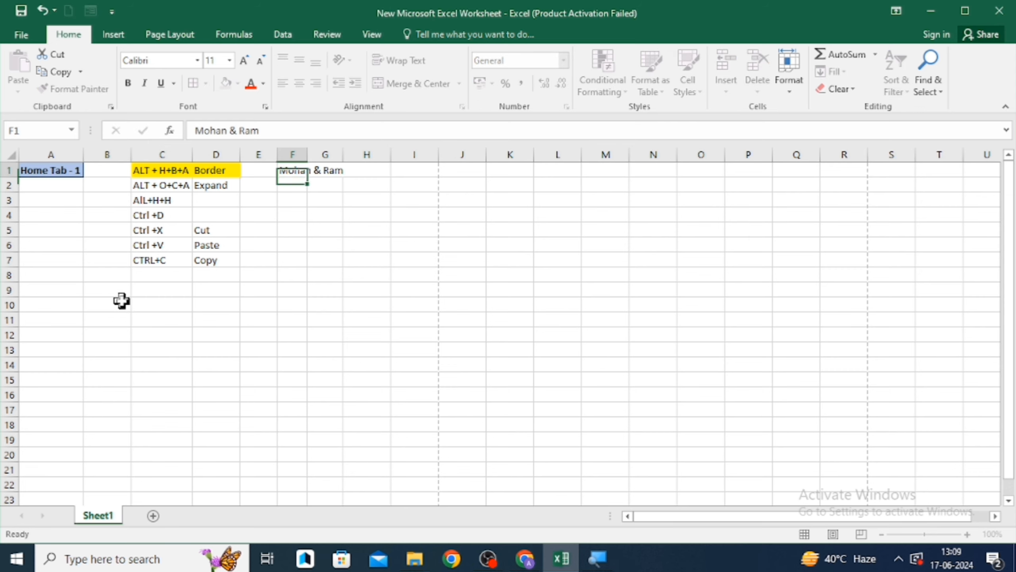
{"action": "key", "text": "alt+h"}
{"action": "key", "text": "o"}
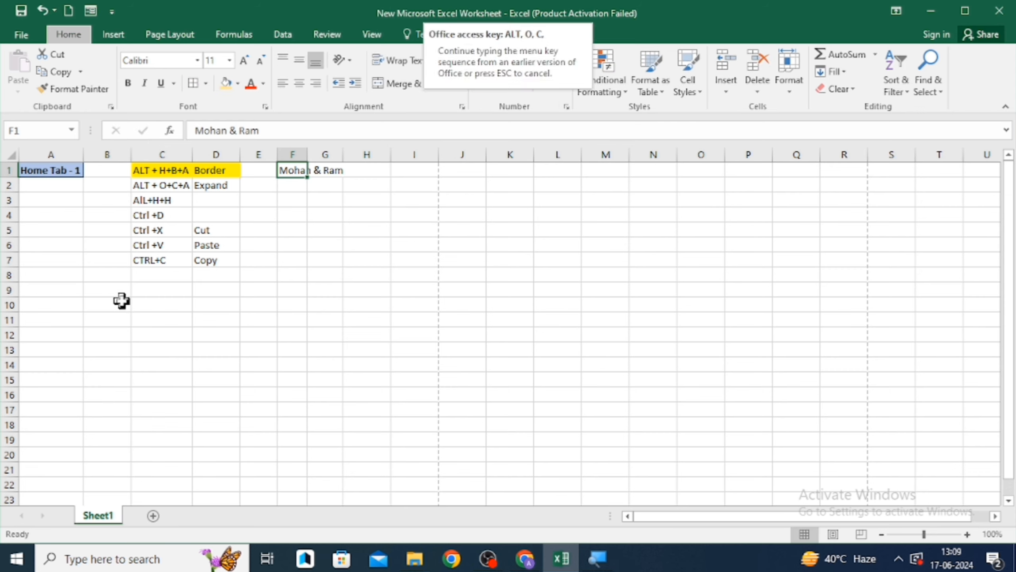
{"action": "key", "text": "i"}
- Copy C1's formatting onto F1 with Format Painter and undo the change
{"action": "key", "text": "Left"}
{"action": "key", "text": "Left"}
{"action": "key", "text": "Left"}
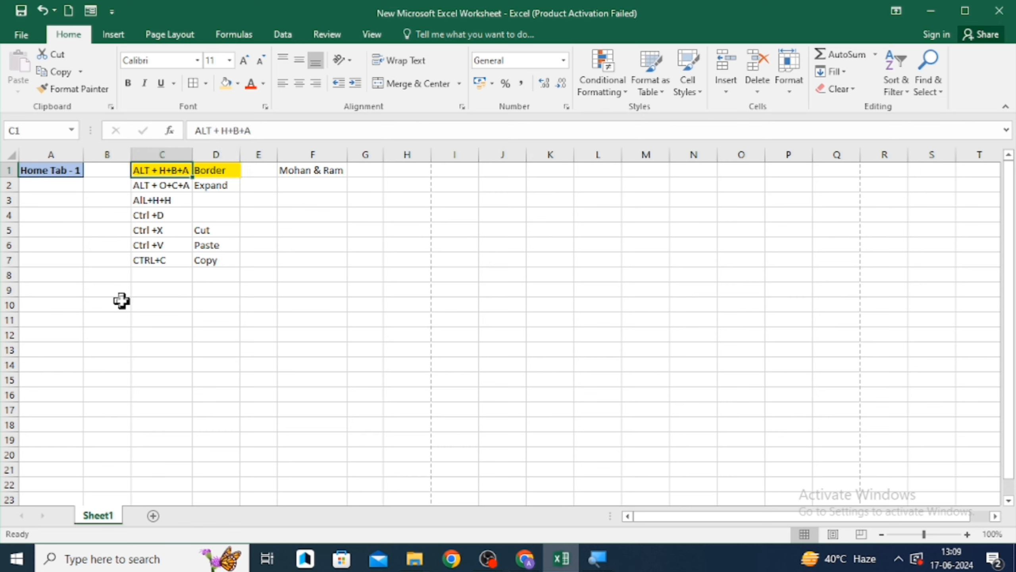
{"action": "key", "text": "Right"}
{"action": "key", "text": "Right"}
{"action": "key", "text": "Right"}
{"action": "key", "text": "Left"}
{"action": "key", "text": "Left"}
{"action": "key", "text": "Left"}
{"action": "left_click", "coordinate": [70, 92]}
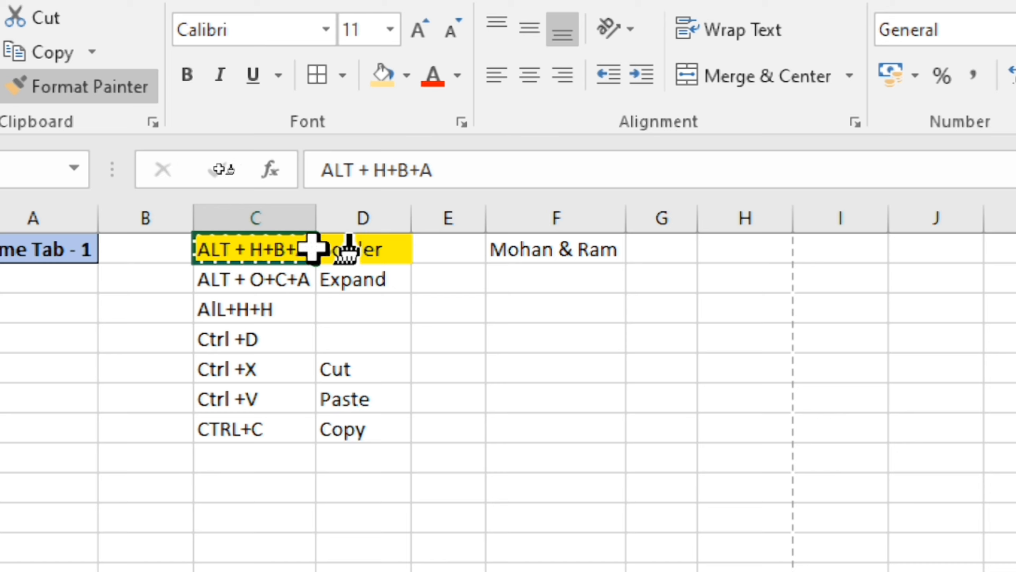
{"action": "left_click", "coordinate": [512, 248]}
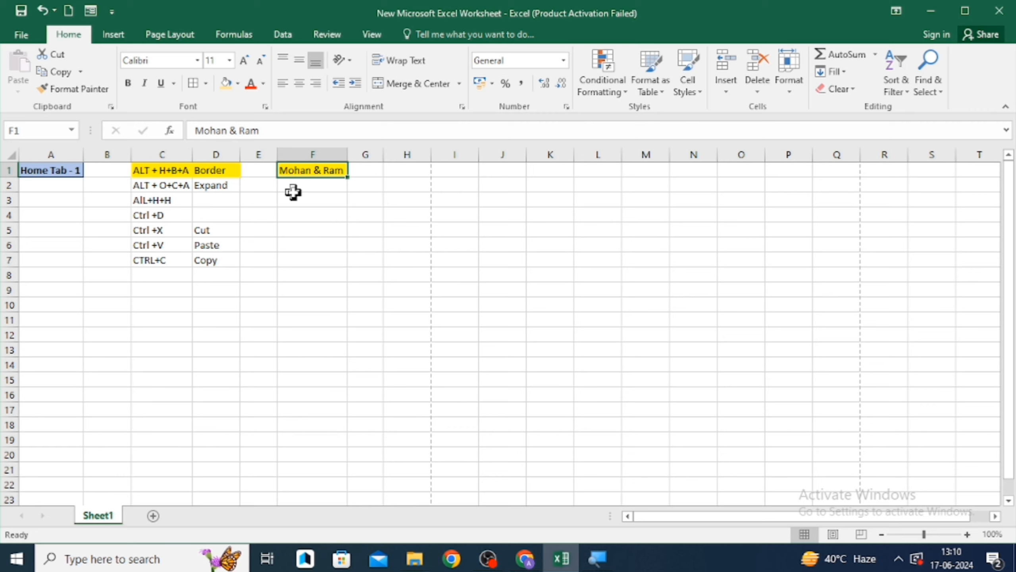
{"action": "key", "text": "ctrl+z"}
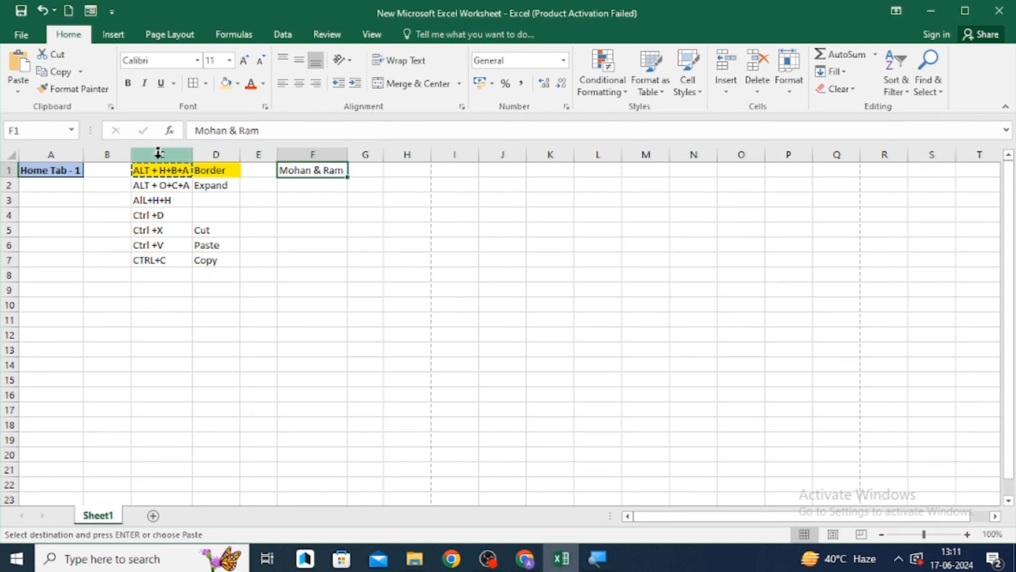
- Paste only the formats of the copied cell C1 into F1 using Paste Special
{"action": "left_click", "coordinate": [219, 170]}
{"action": "key", "text": "Left"}
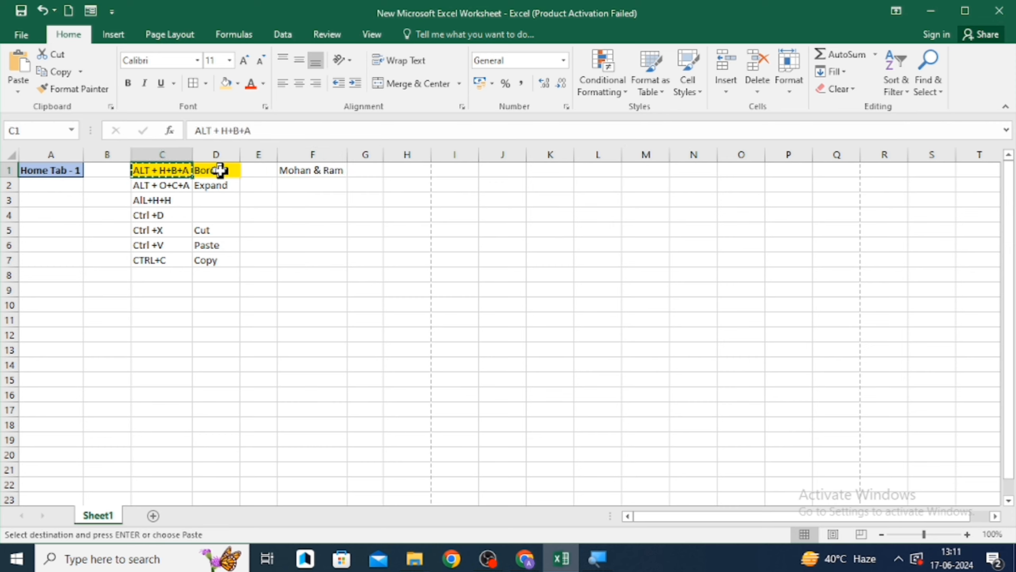
{"action": "key", "text": "Left"}
{"action": "key", "text": "Right"}
{"action": "key", "text": "Right"}
{"action": "key", "text": "Right"}
{"action": "key", "text": "Right"}
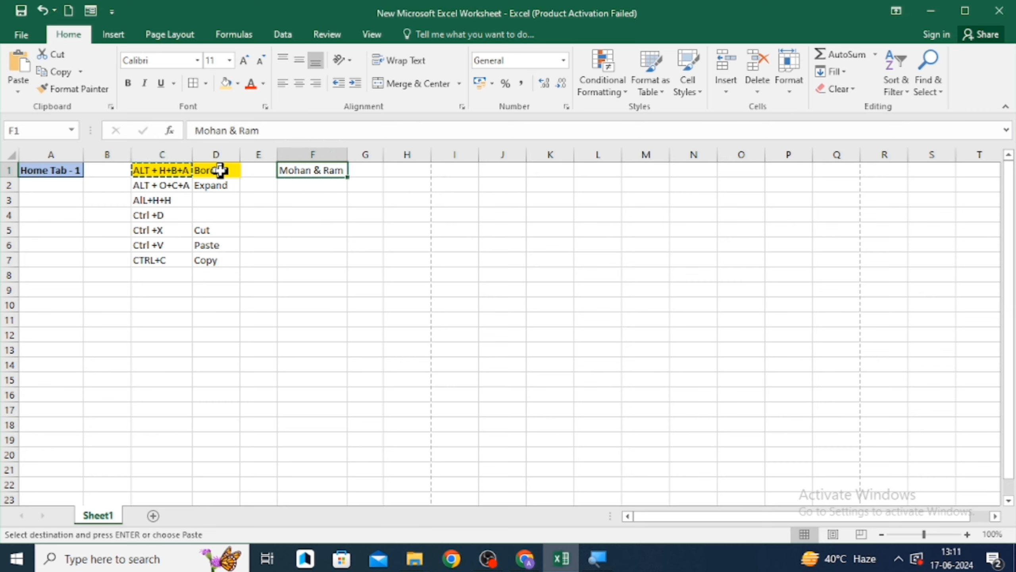
{"action": "key", "text": "Left"}
{"action": "key", "text": "Left"}
{"action": "key", "text": "Left"}
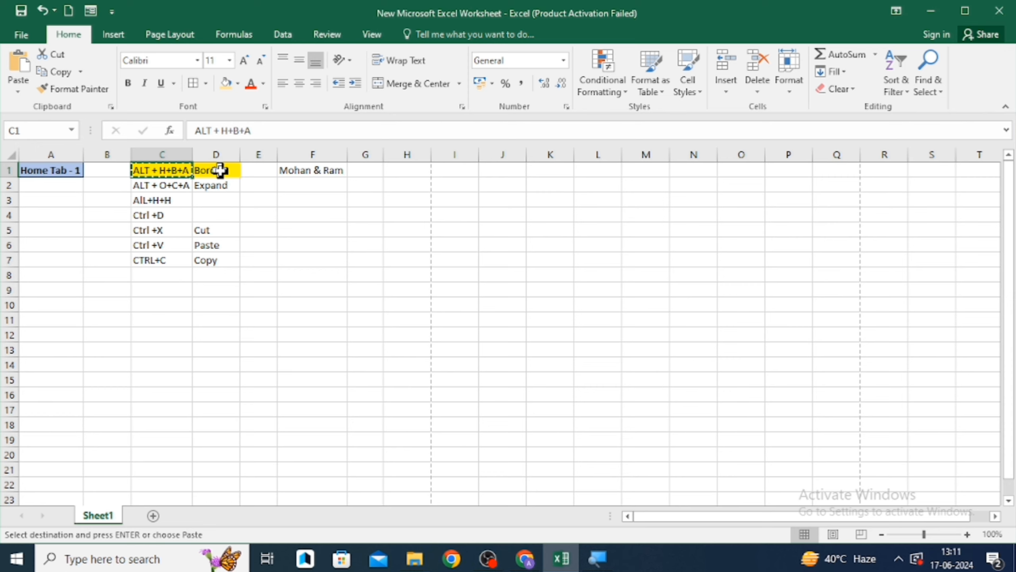
{"action": "key", "text": "Right"}
{"action": "key", "text": "Right"}
{"action": "key", "text": "Right"}
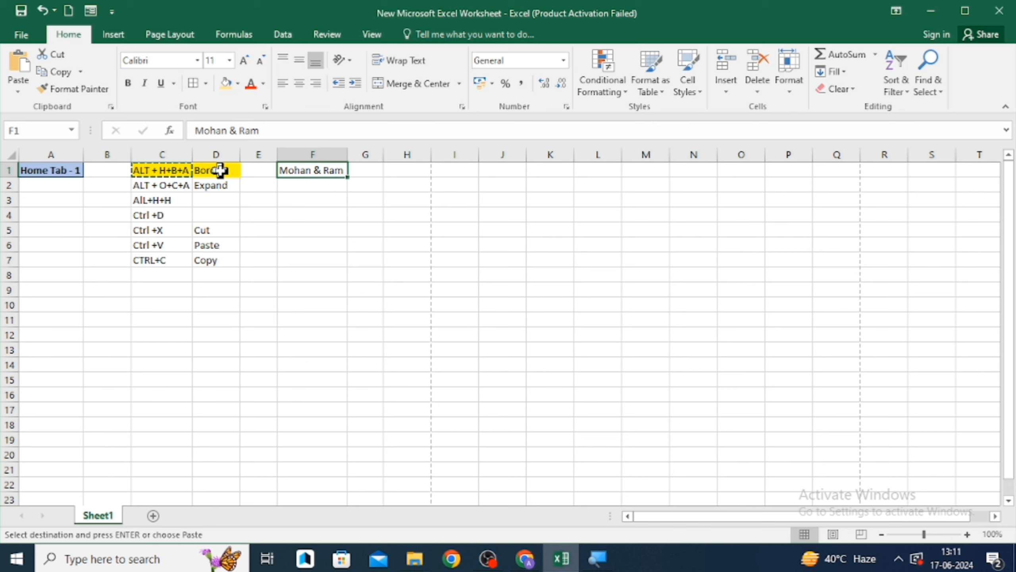
{"action": "key", "text": "ctrl+alt+v"}
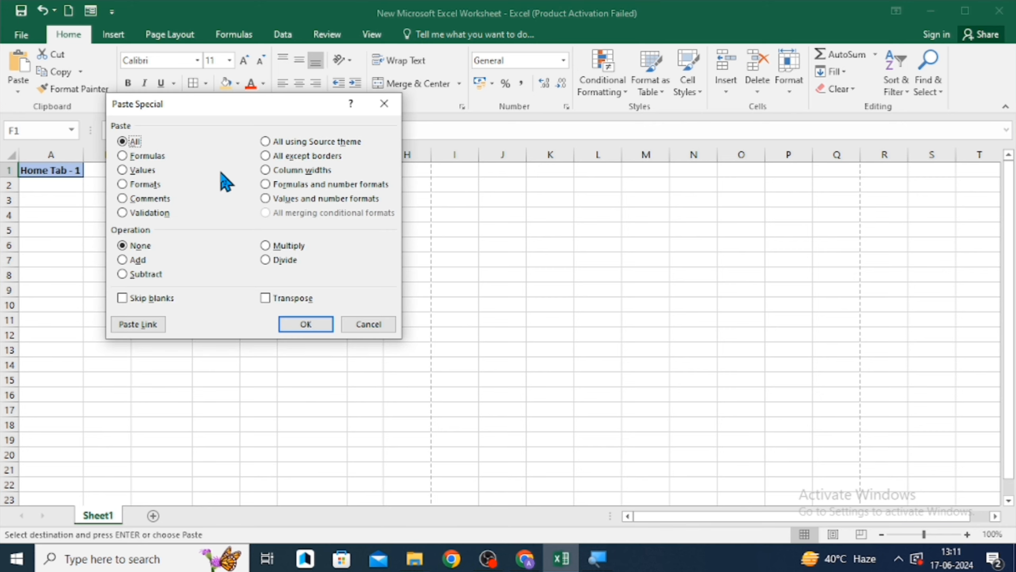
{"action": "key", "text": "f"}
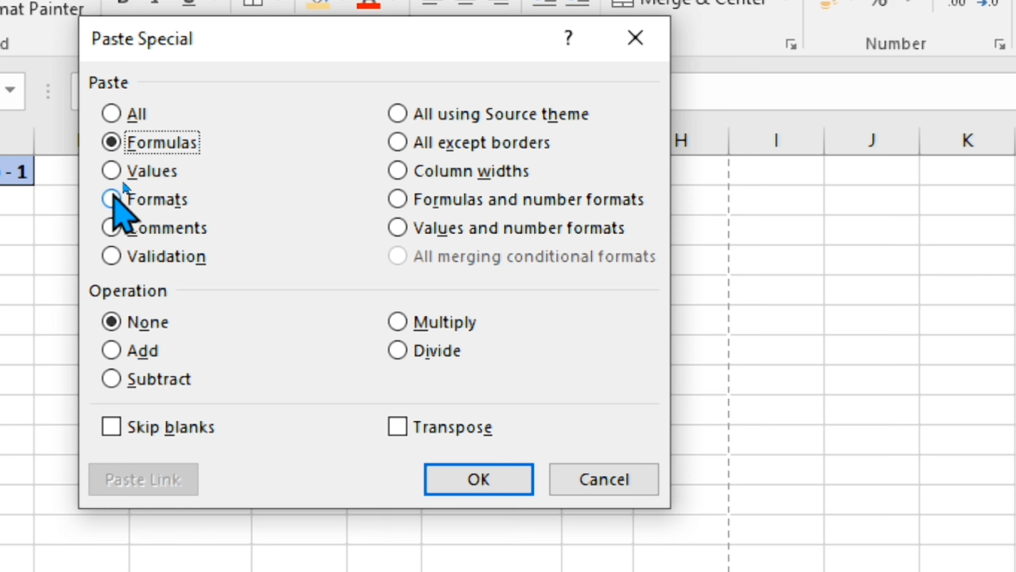
{"action": "left_click", "coordinate": [112, 196]}
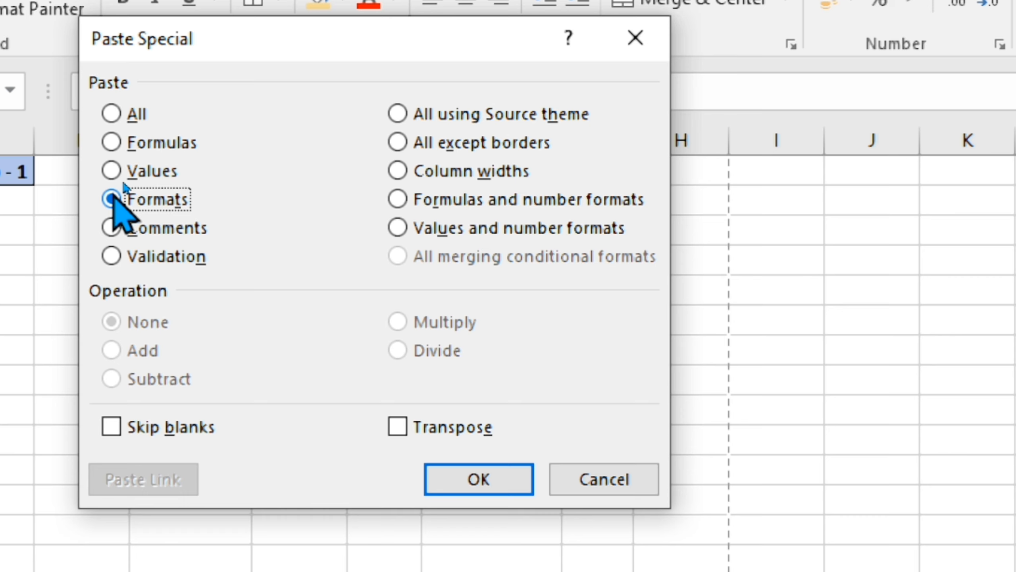
{"action": "key", "text": "Return"}
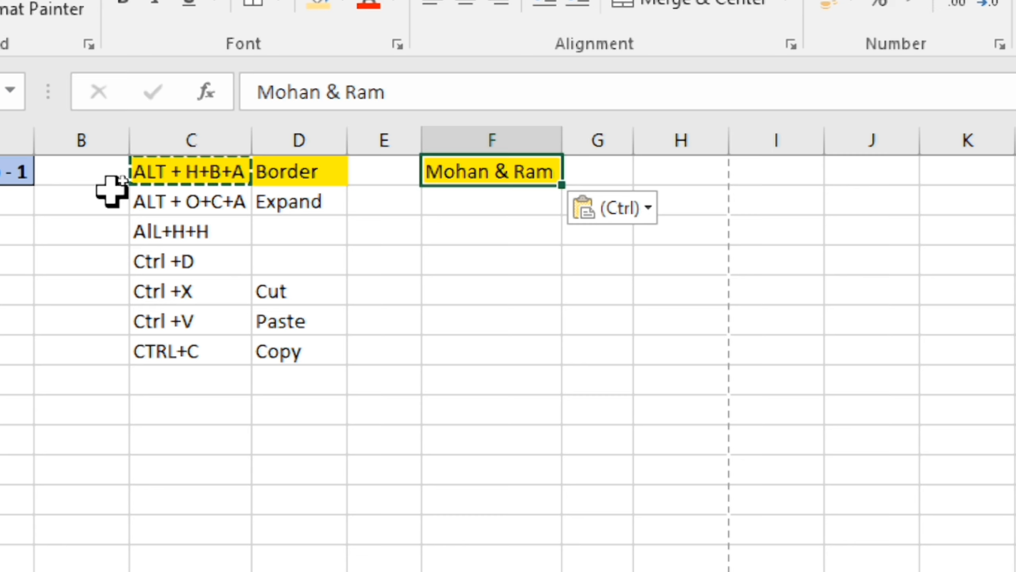
- Repeat the formats-only Paste Special into F1 and select cell C8
{"action": "key", "text": "ctrl+alt+v"}
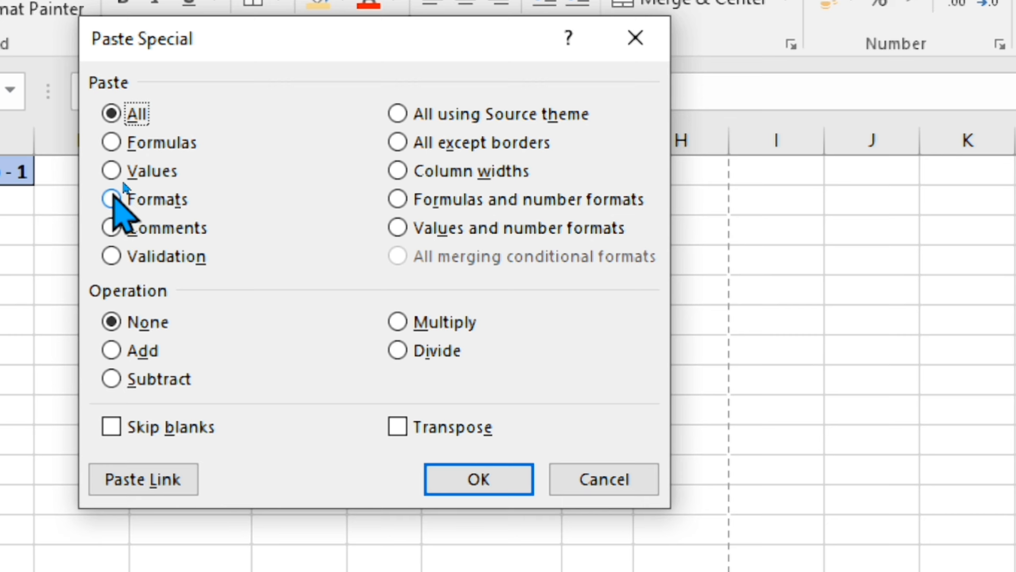
{"action": "left_click", "coordinate": [112, 198]}
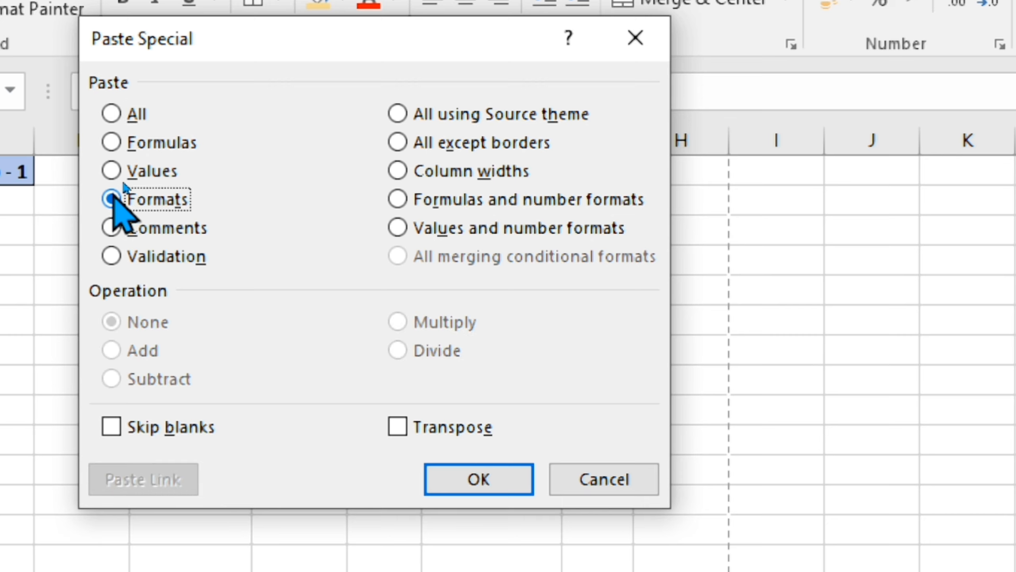
{"action": "key", "text": "Return"}
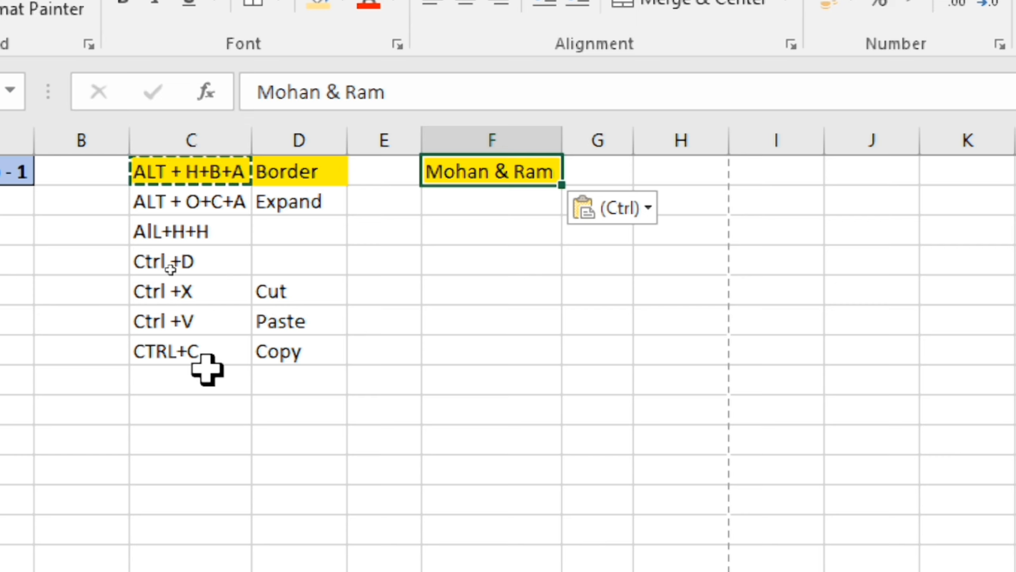
{"action": "left_click", "coordinate": [182, 374]}
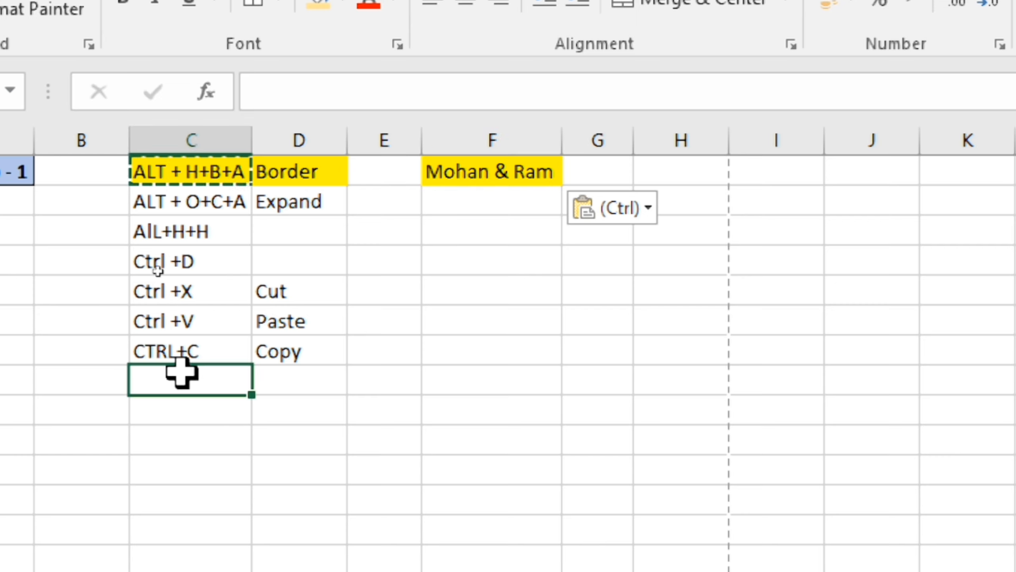
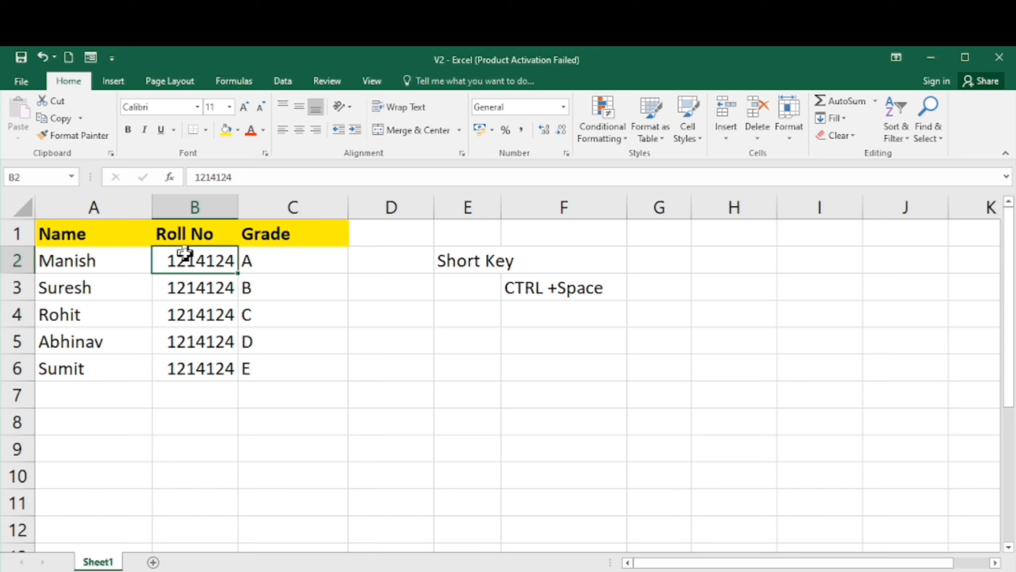
- Select column A and change its font to Imprint MT Shadow
{"action": "key", "text": "Left"}
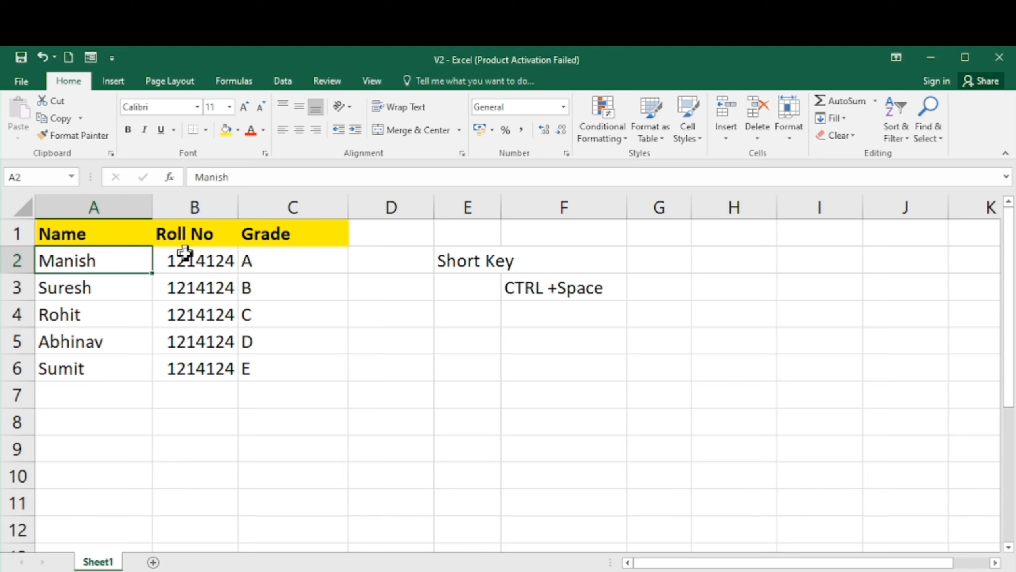
{"action": "key", "text": "ctrl+space"}
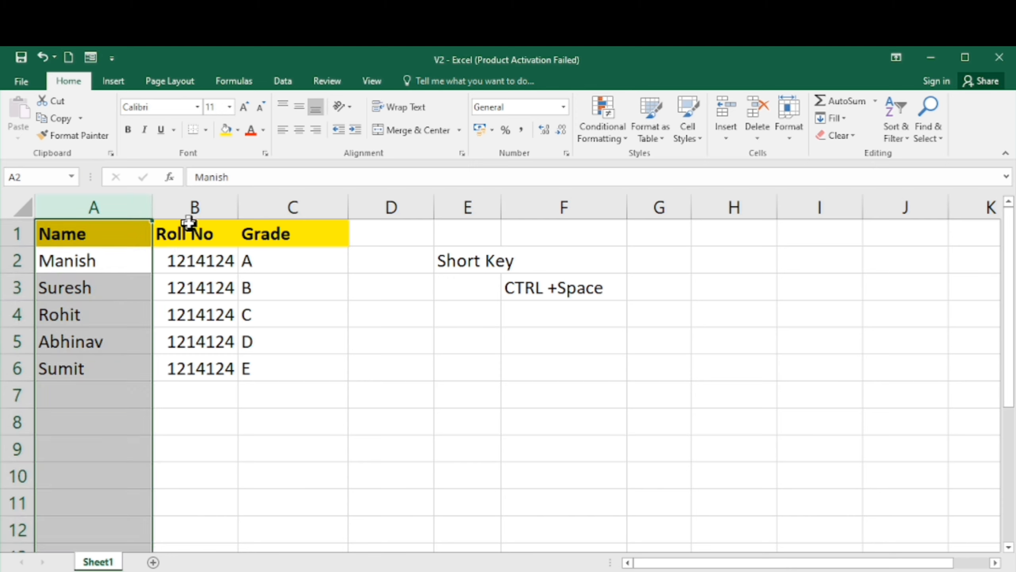
{"action": "left_click", "coordinate": [198, 108]}
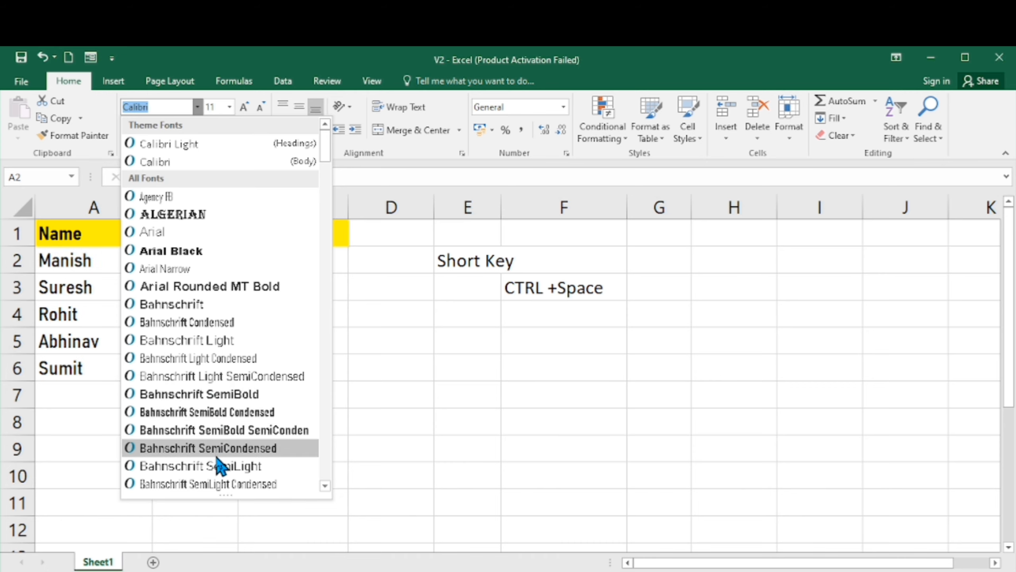
{"action": "left_click_drag", "start_coordinate": [329, 146], "coordinate": [327, 289]}
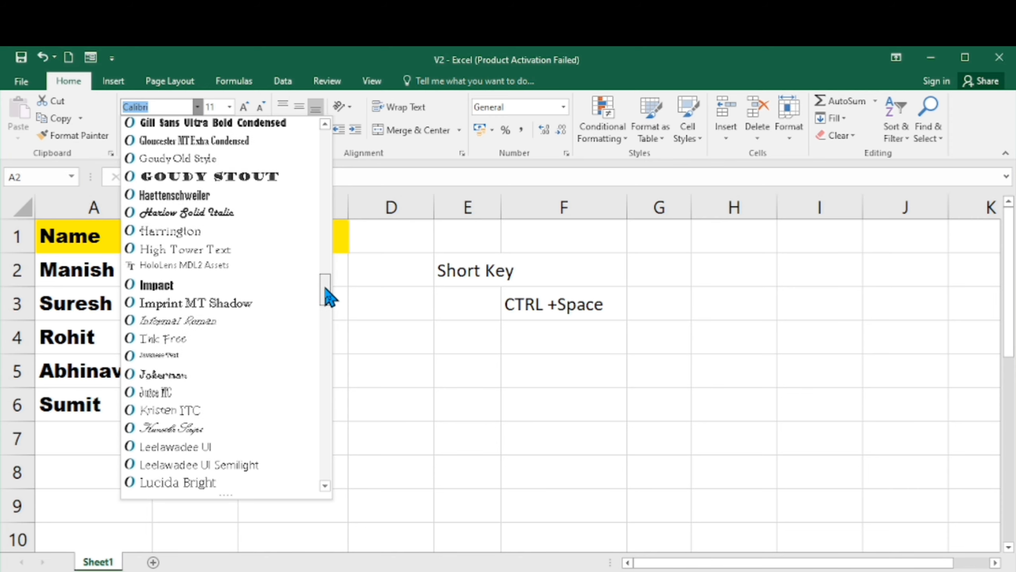
{"action": "left_click", "coordinate": [230, 305]}
- Reselect column A and change its font to Georgia
{"action": "left_click", "coordinate": [188, 321]}
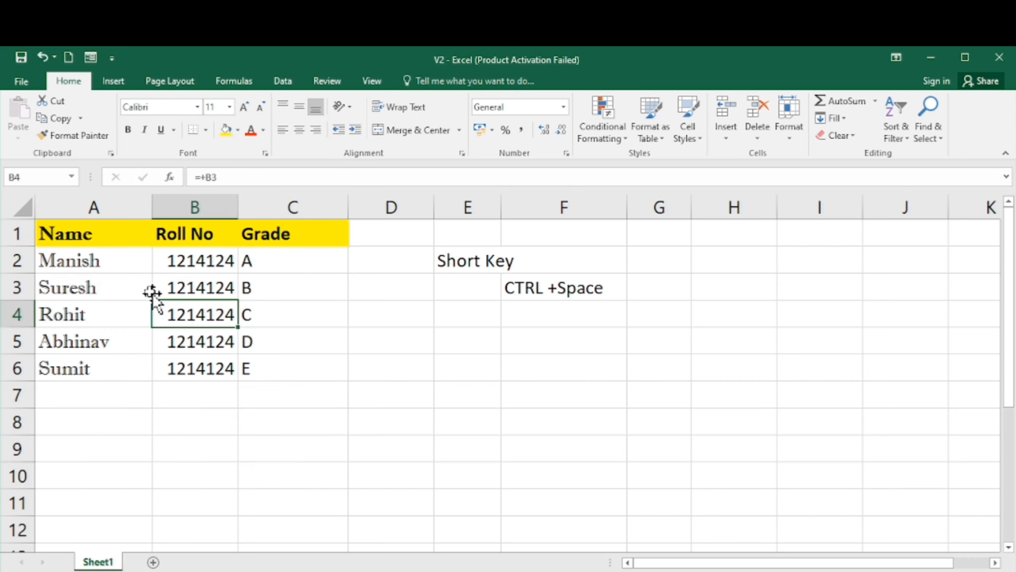
{"action": "left_click", "coordinate": [128, 280]}
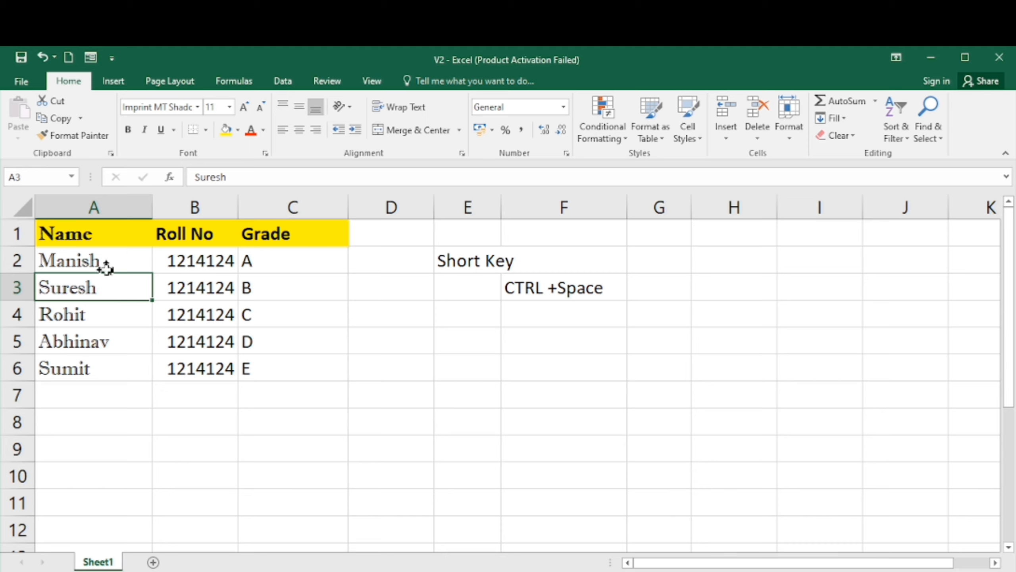
{"action": "left_click", "coordinate": [110, 208]}
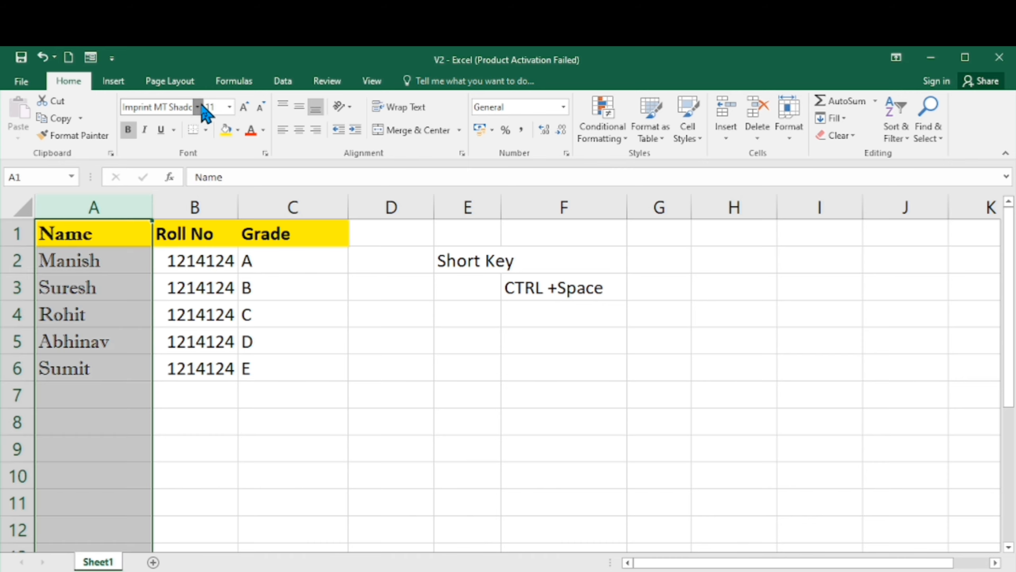
{"action": "left_click", "coordinate": [200, 107]}
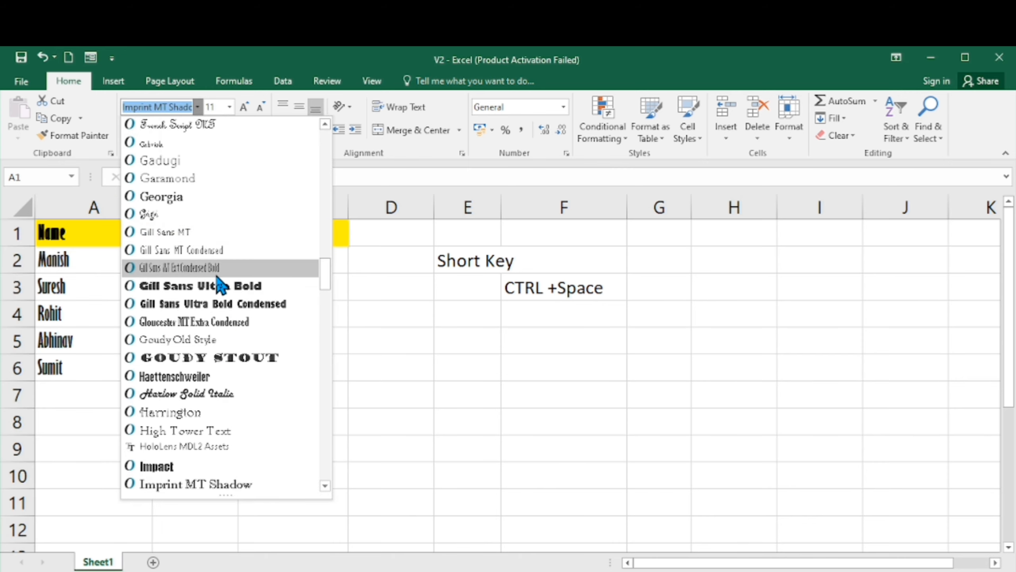
{"action": "left_click", "coordinate": [178, 196]}
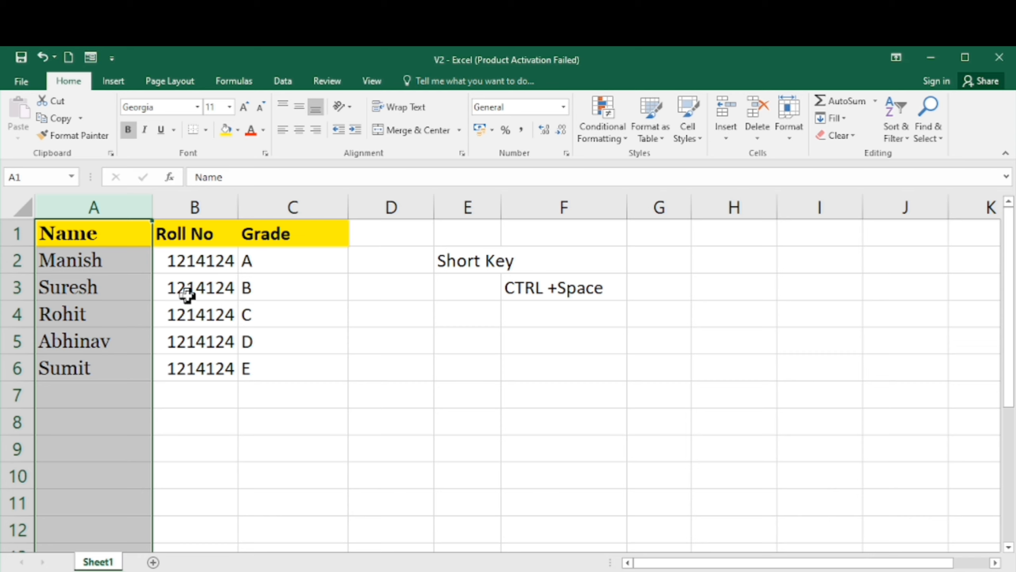
- Change column A's font to Lucida Sans
{"action": "left_click", "coordinate": [197, 107]}
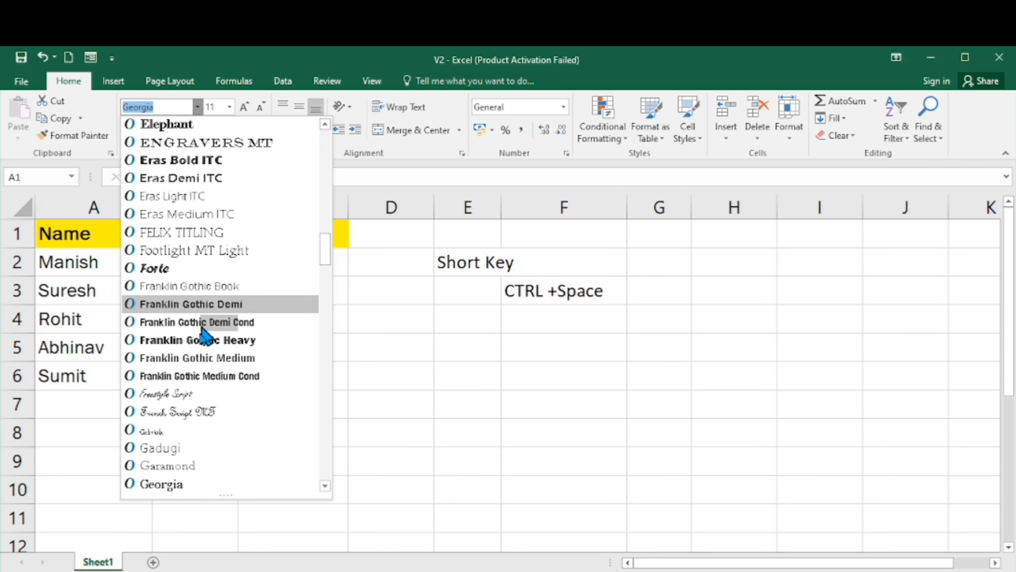
{"action": "left_click", "coordinate": [175, 484]}
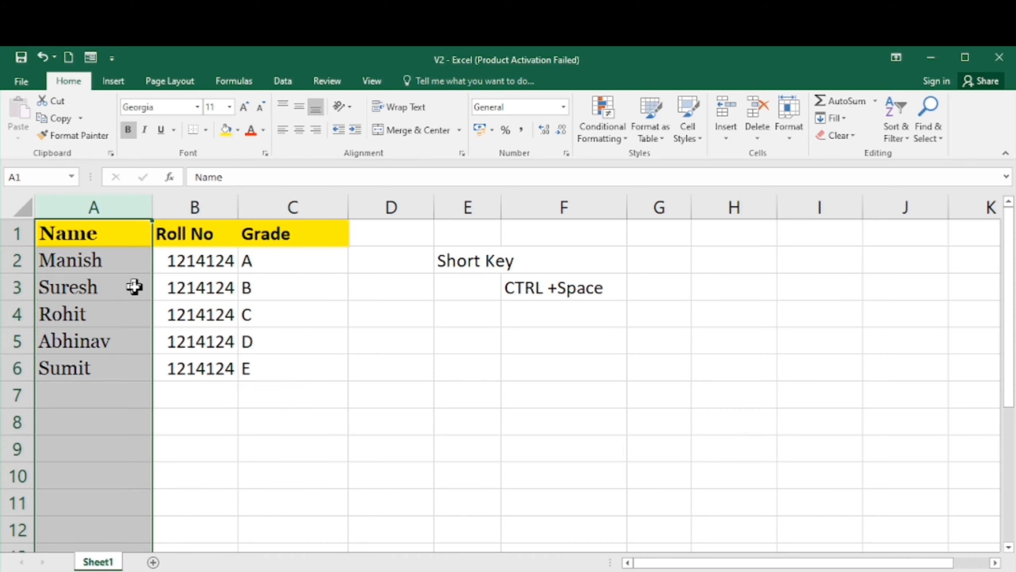
{"action": "left_click", "coordinate": [197, 107]}
{"action": "scroll", "coordinate": [283, 265], "scroll_direction": "down", "scroll_amount": 15}
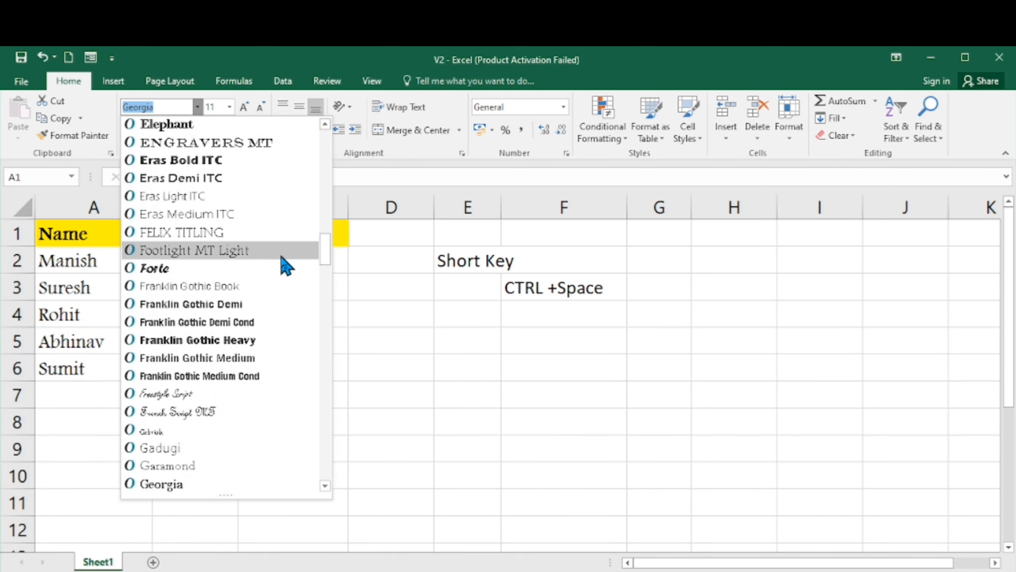
{"action": "left_click_drag", "start_coordinate": [324, 242], "coordinate": [326, 304]}
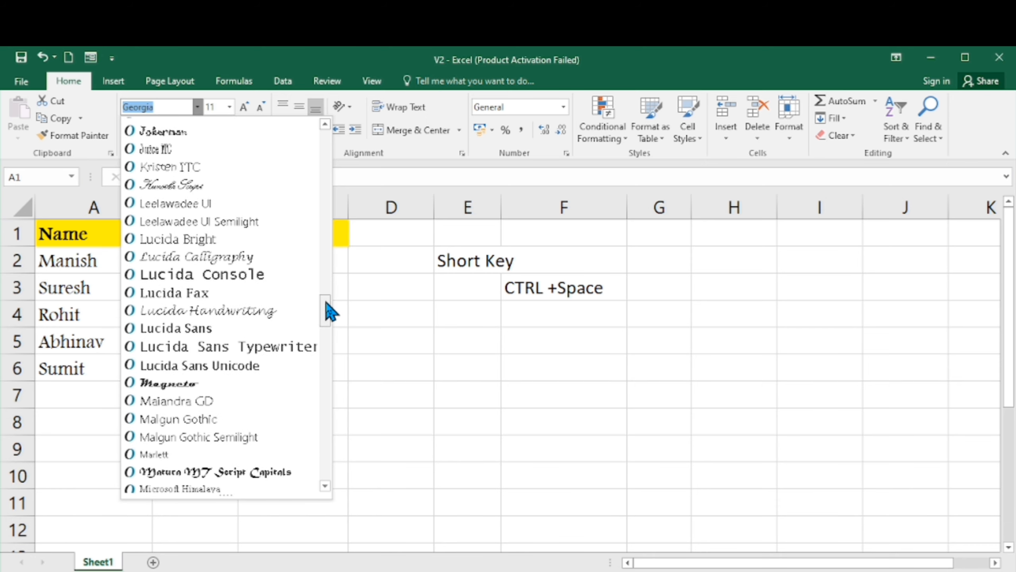
{"action": "left_click", "coordinate": [166, 331]}
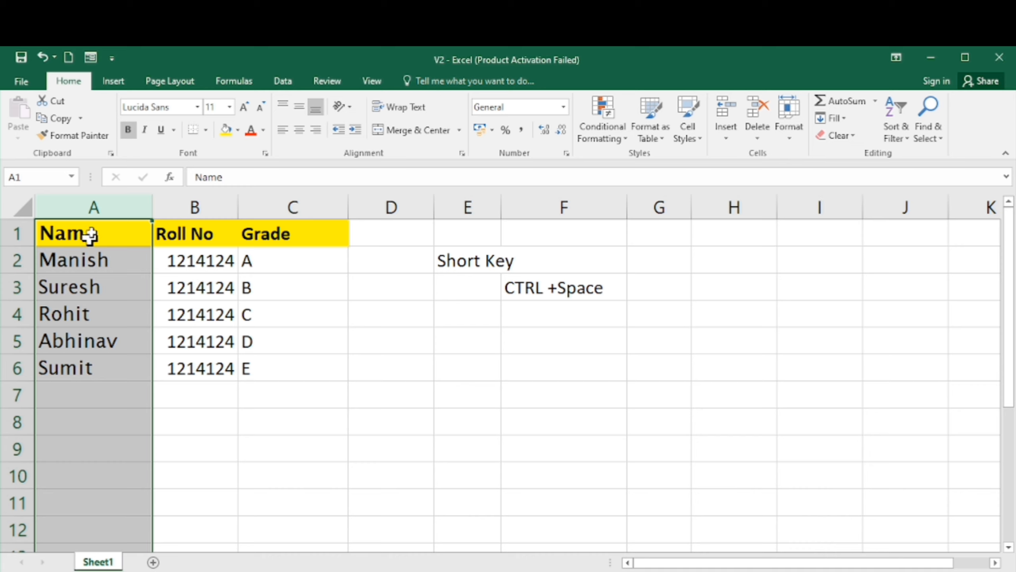
- Set column A's font size to 8
{"action": "left_click", "coordinate": [212, 106]}
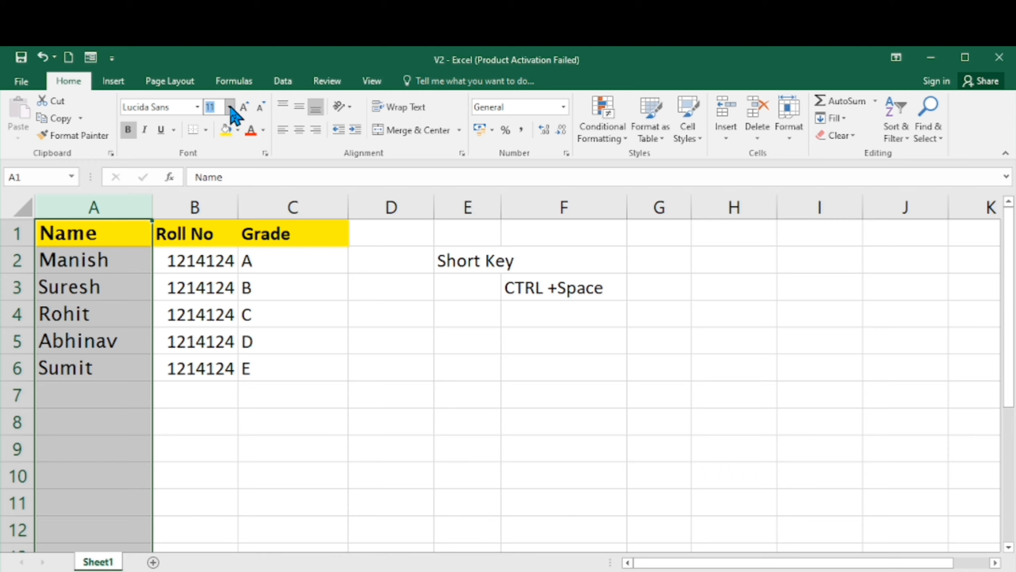
{"action": "left_click", "coordinate": [230, 107]}
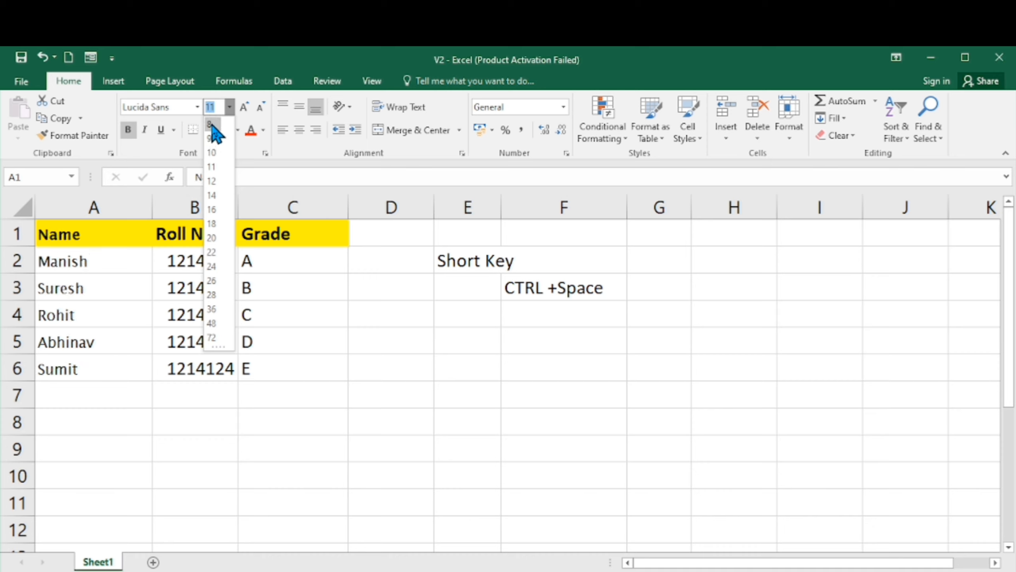
{"action": "left_click", "coordinate": [212, 125]}
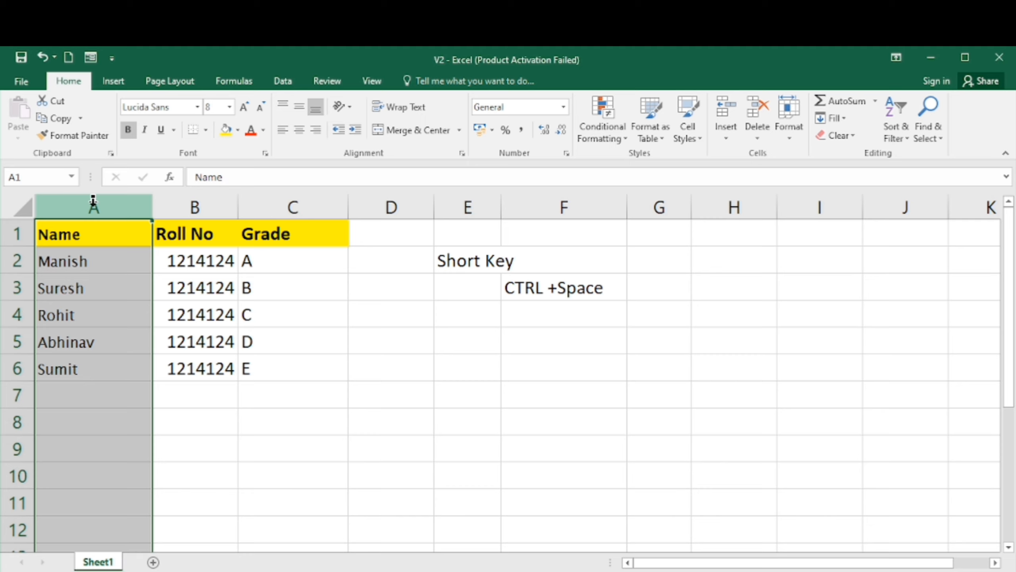
- Select the whole sheet and set its font size to 12
{"action": "left_click", "coordinate": [18, 210]}
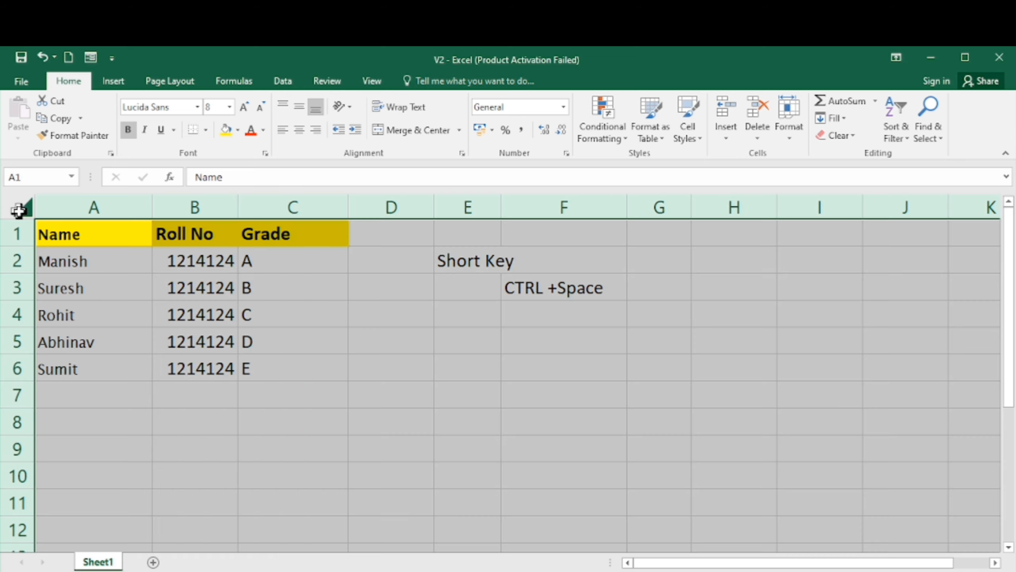
{"action": "left_click", "coordinate": [229, 107]}
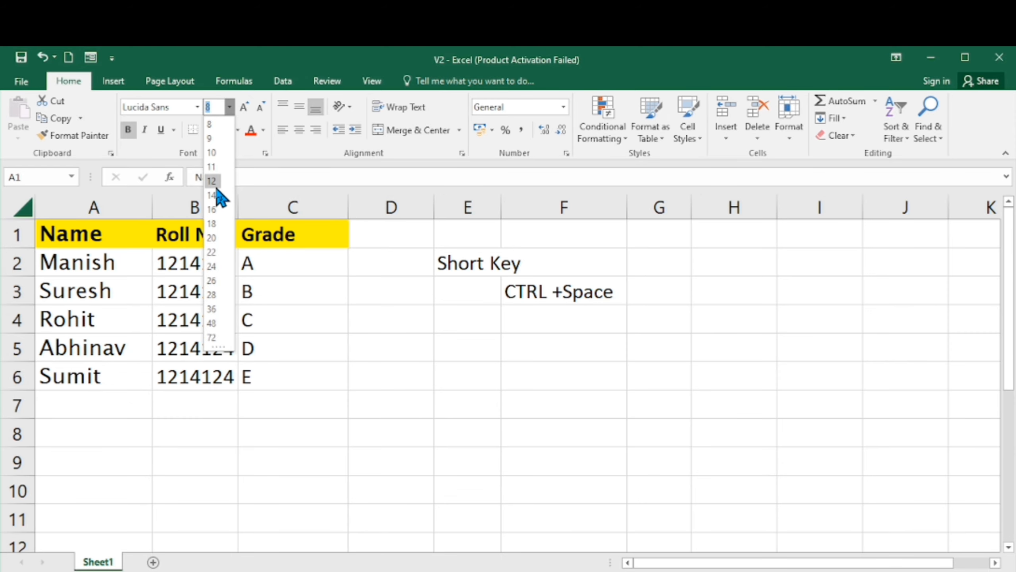
{"action": "left_click", "coordinate": [214, 184]}
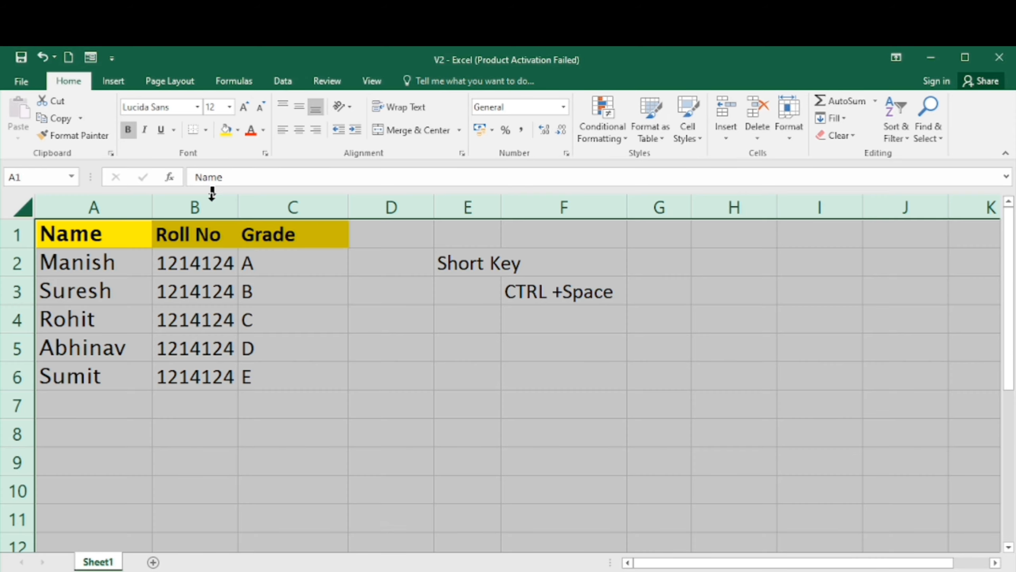
{"action": "left_click", "coordinate": [204, 279]}
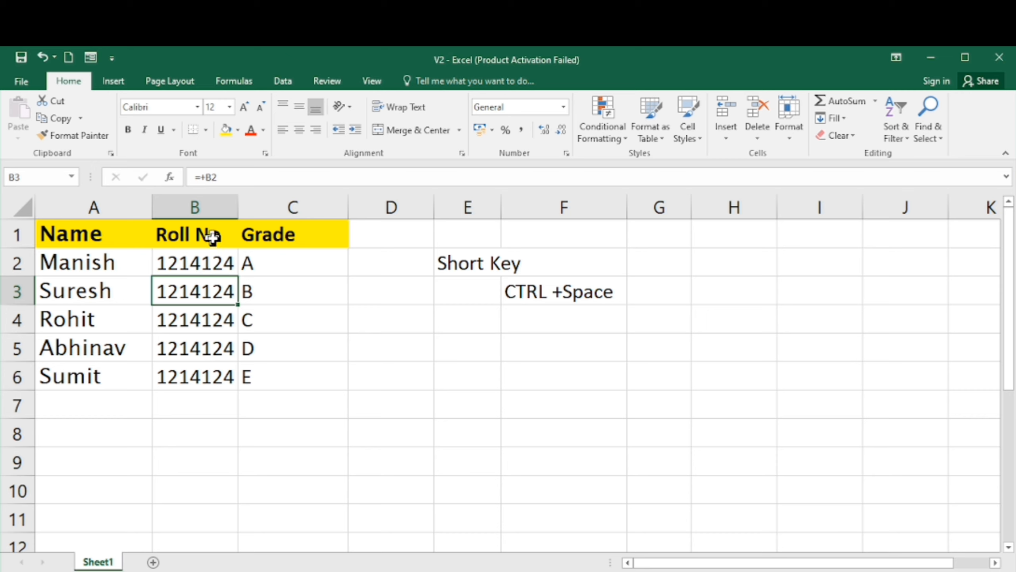
{"action": "left_click", "coordinate": [124, 238]}
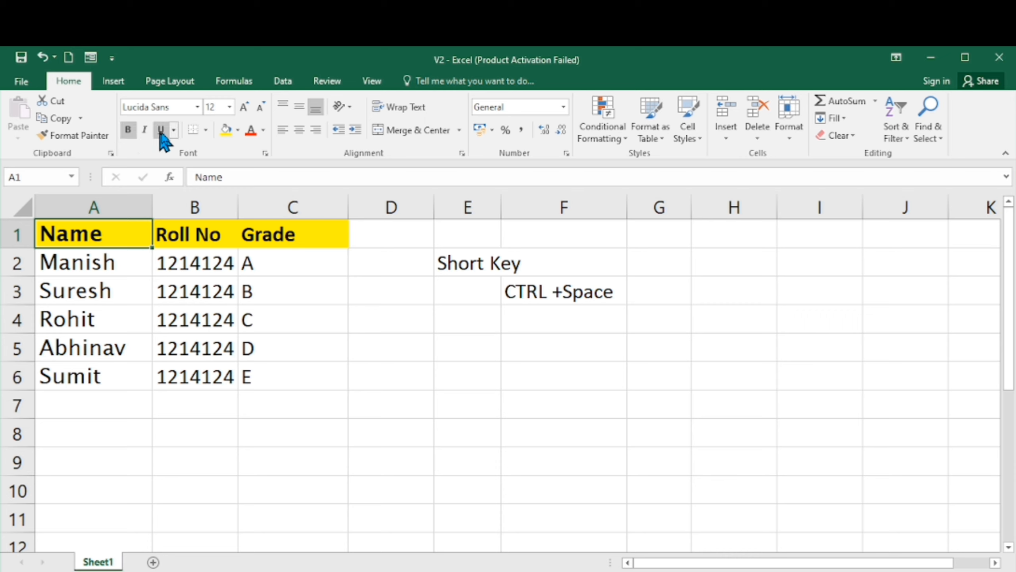
{"action": "left_click", "coordinate": [204, 127]}
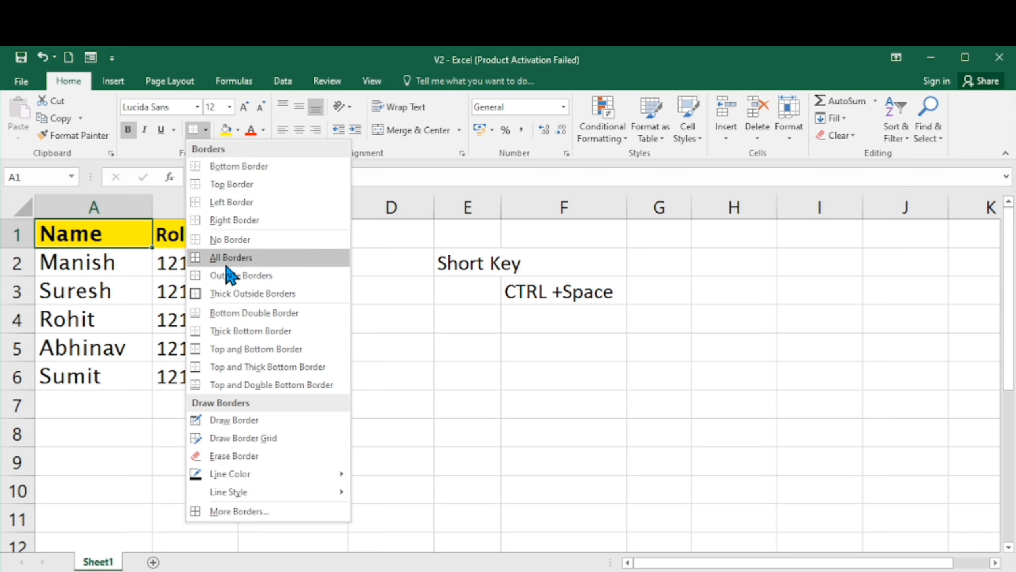
{"action": "left_click", "coordinate": [97, 297]}
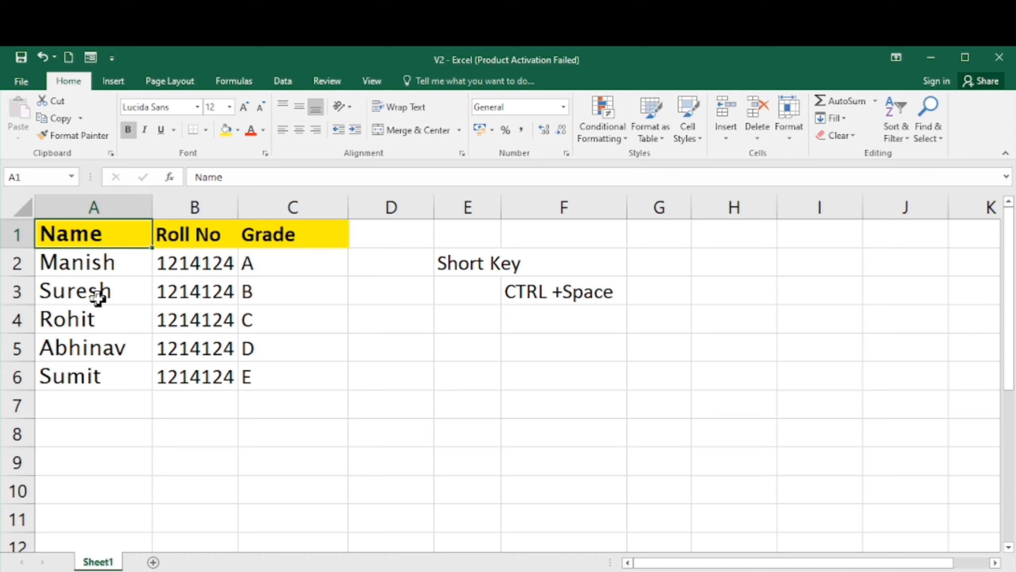
{"action": "key", "text": "Down"}
{"action": "key", "text": "Up"}
{"action": "key", "text": "shift+Right"}
{"action": "key", "text": "shift+Right"}
{"action": "key", "text": "shift+Down"}
{"action": "key", "text": "shift+Down"}
{"action": "key", "text": "shift+Down"}
{"action": "key", "text": "shift+Down"}
{"action": "key", "text": "shift+Down"}
{"action": "key", "text": "shift+Down"}
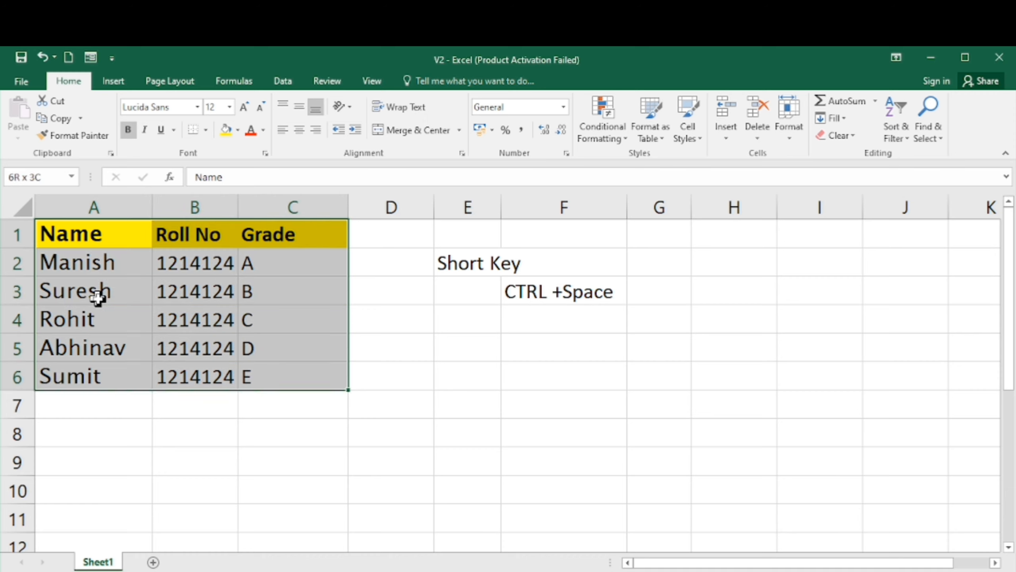
{"action": "key", "text": "shift+Up"}
{"action": "key", "text": "Up"}
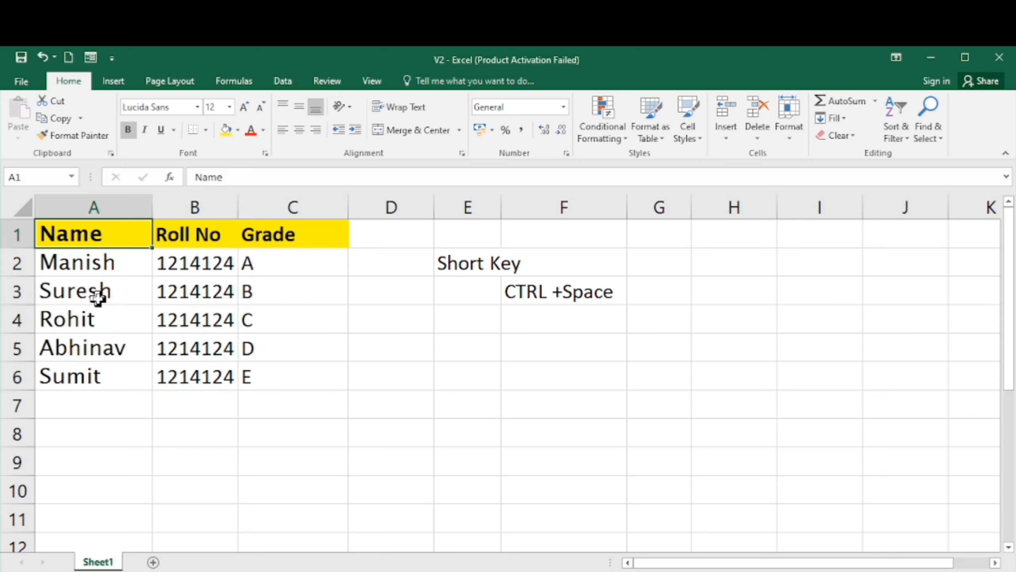
- Select the table range A1:C6 from A1 using keyboard extension and apply a bottom border to it
{"action": "key", "text": "ctrl+shift+Down"}
{"action": "key", "text": "ctrl+shift+Right"}
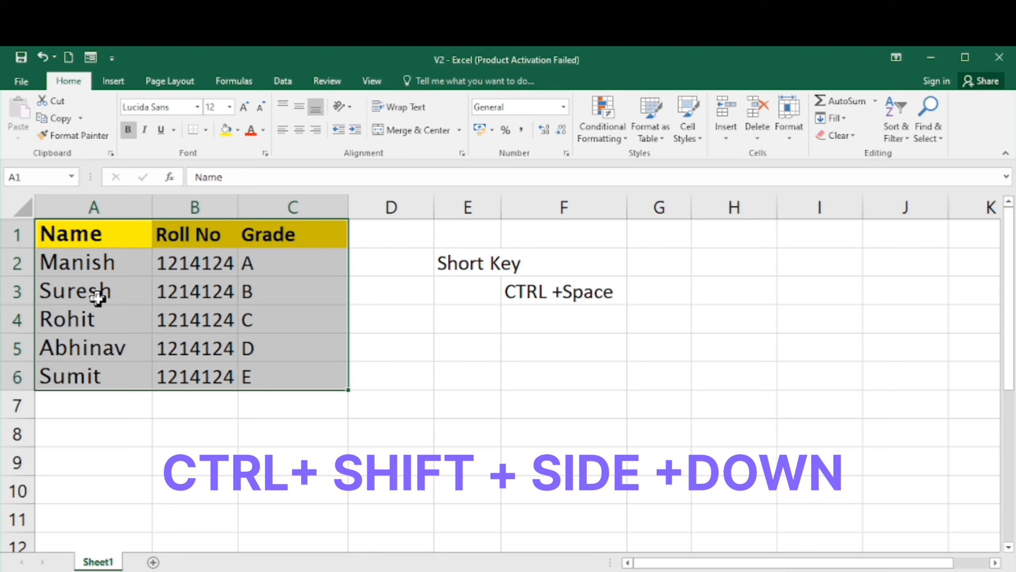
{"action": "key", "text": "alt"}
{"action": "key", "text": "h"}
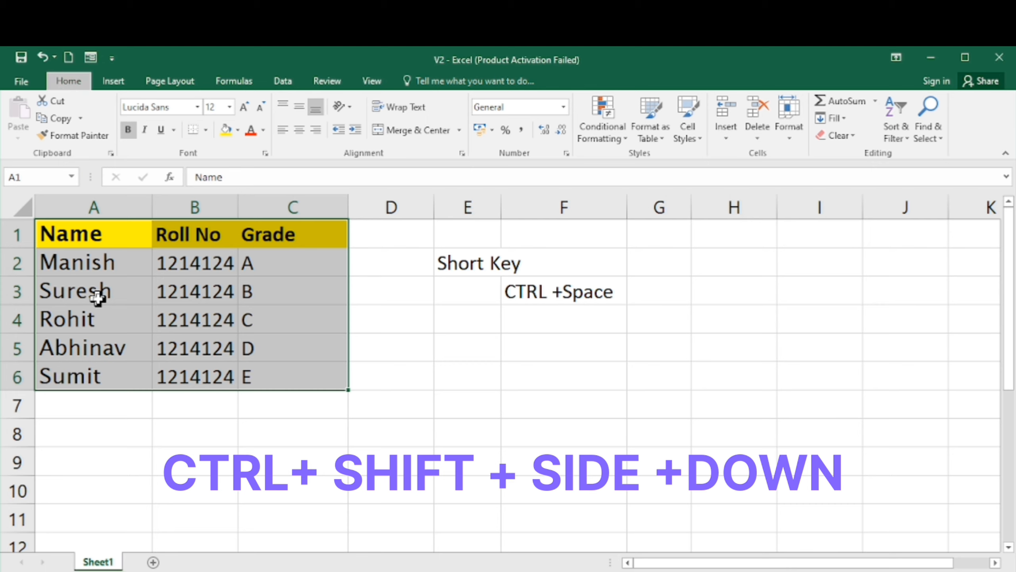
{"action": "key", "text": "b"}
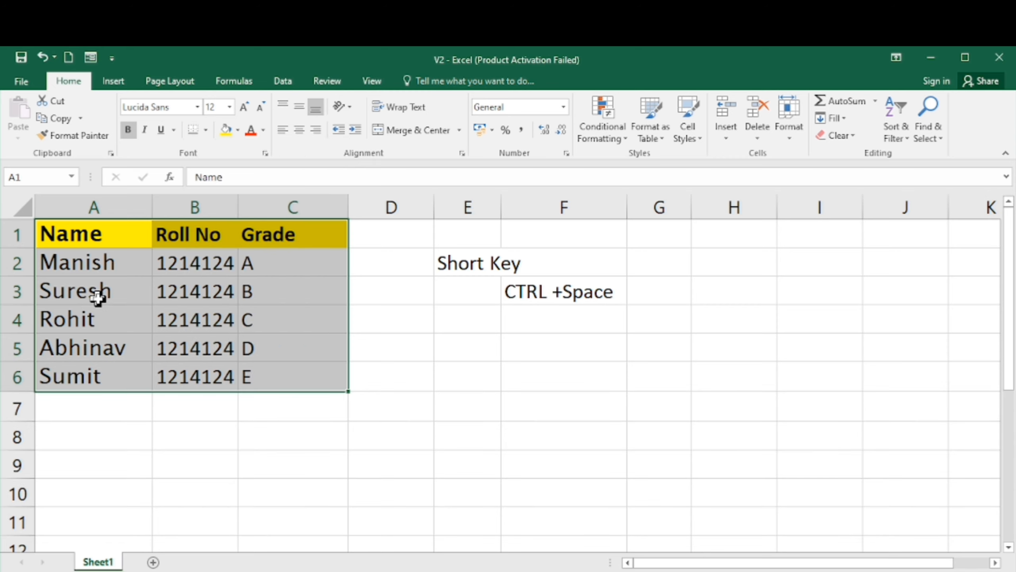
- Select the table range A1:C6 with keyboard extension and apply All Borders to it
{"action": "left_click", "coordinate": [155, 425]}
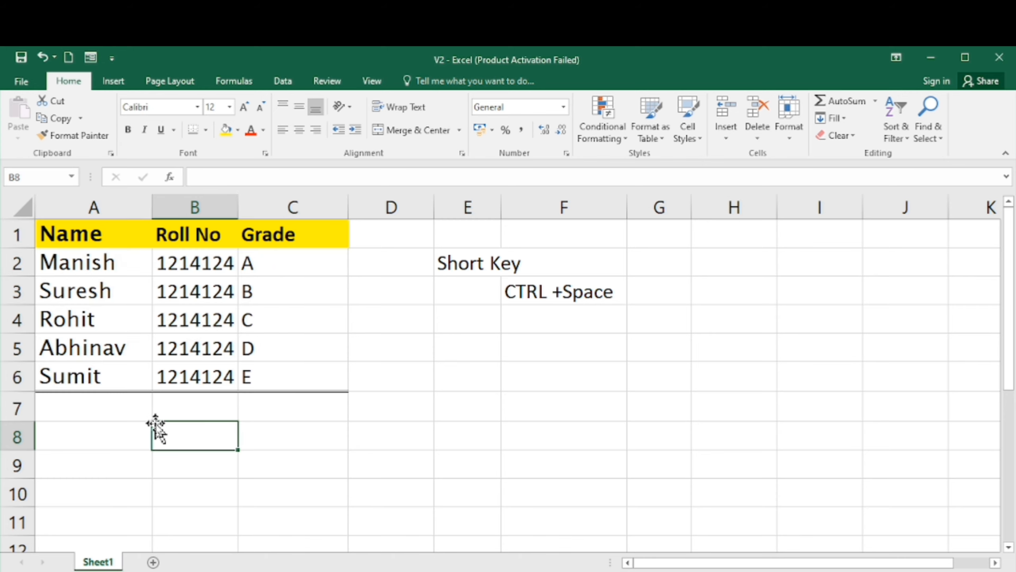
{"action": "left_click", "coordinate": [105, 233]}
{"action": "key", "text": "Return"}
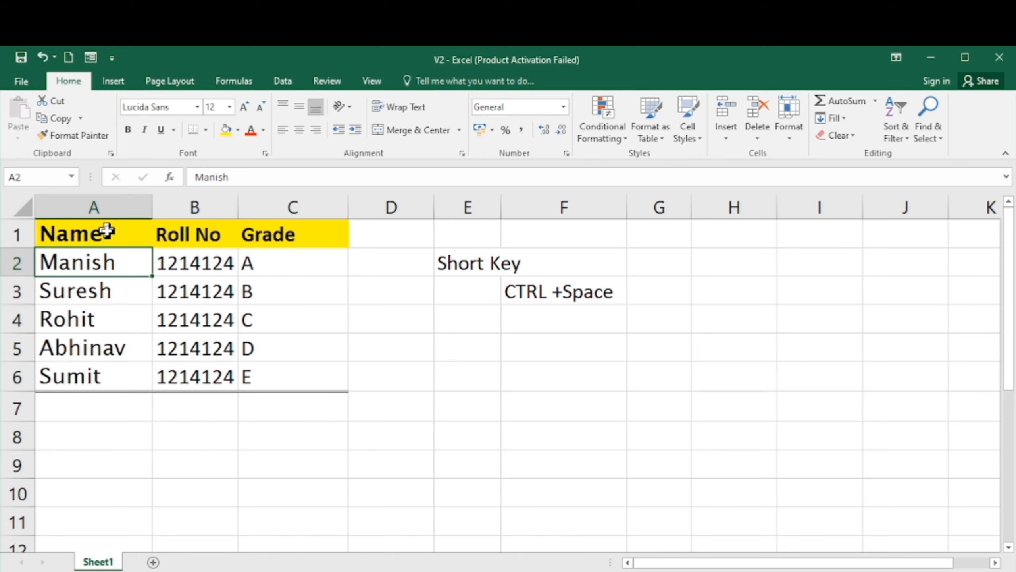
{"action": "key", "text": "Up"}
{"action": "key", "text": "shift+Right"}
{"action": "key", "text": "shift+Right"}
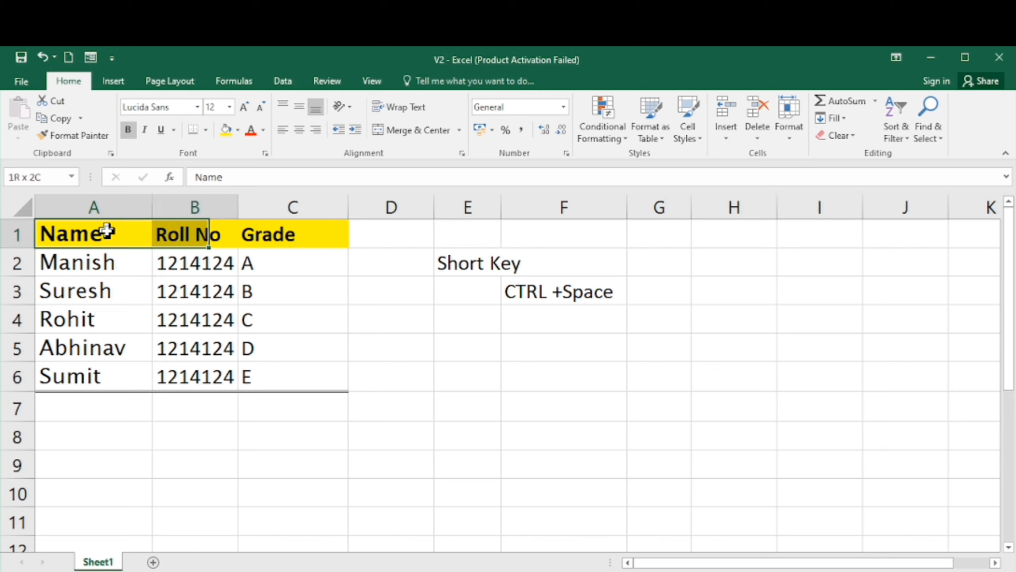
{"action": "key", "text": "shift+Down"}
{"action": "key", "text": "shift+Down"}
{"action": "key", "text": "shift+Down"}
{"action": "key", "text": "shift+Down"}
{"action": "key", "text": "shift+Down"}
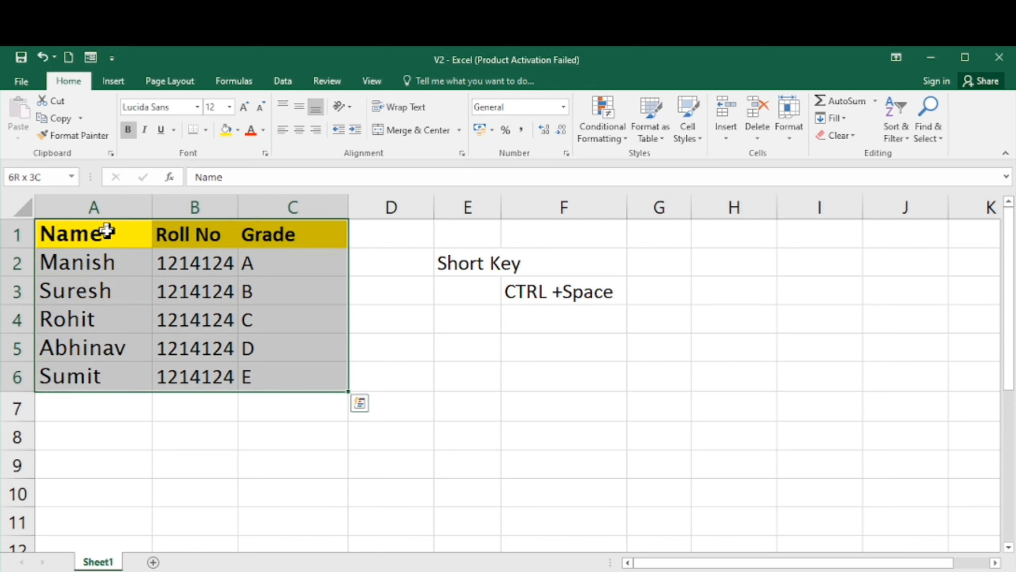
{"action": "key", "text": "alt"}
{"action": "key", "text": "h"}
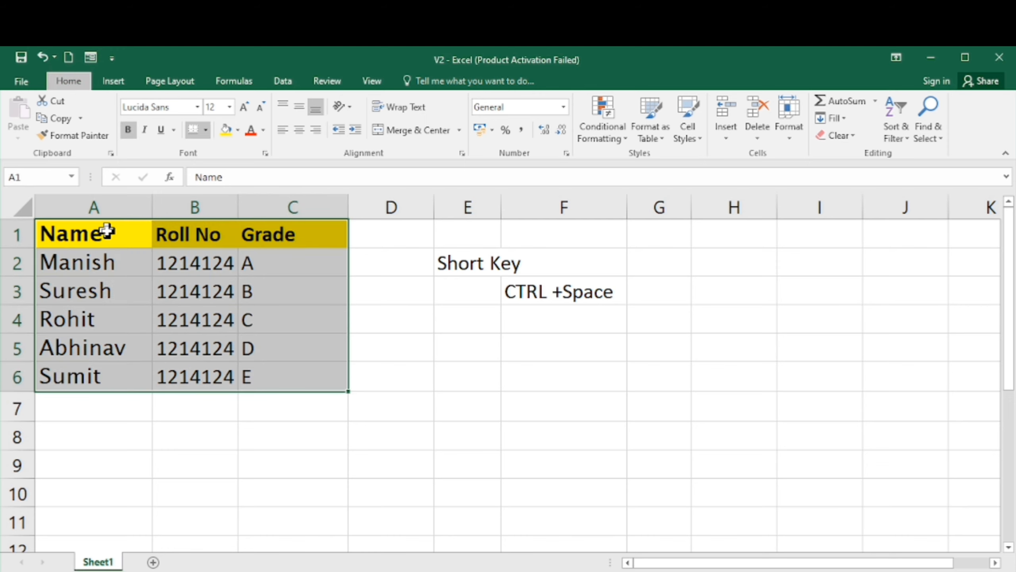
{"action": "key", "text": "b"}
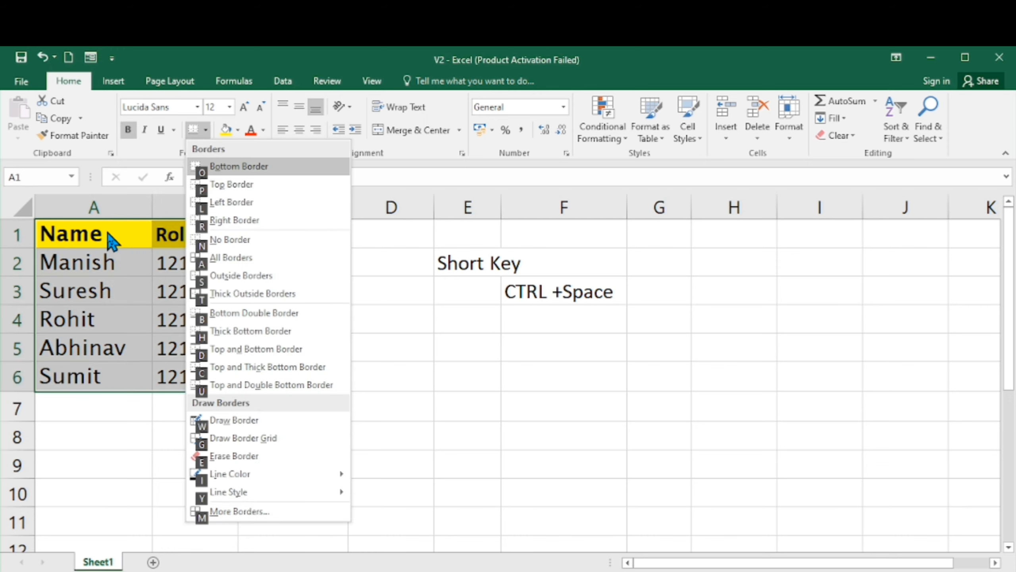
{"action": "left_click", "coordinate": [243, 256]}
{"action": "left_click", "coordinate": [217, 296]}
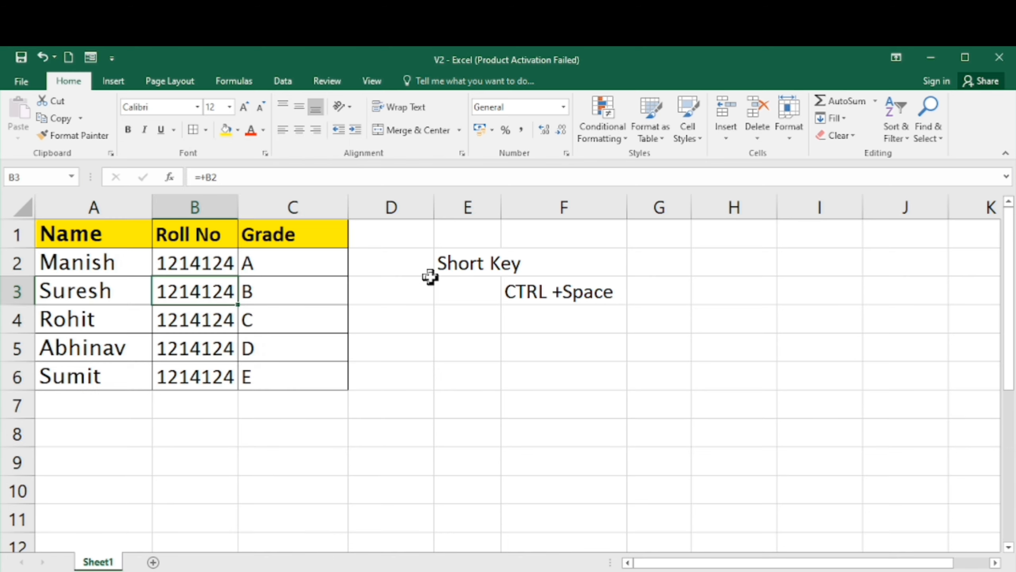
- Enter "Select Column" in G3 beside the Ctrl+Space shortcut note
{"action": "left_click", "coordinate": [516, 311]}
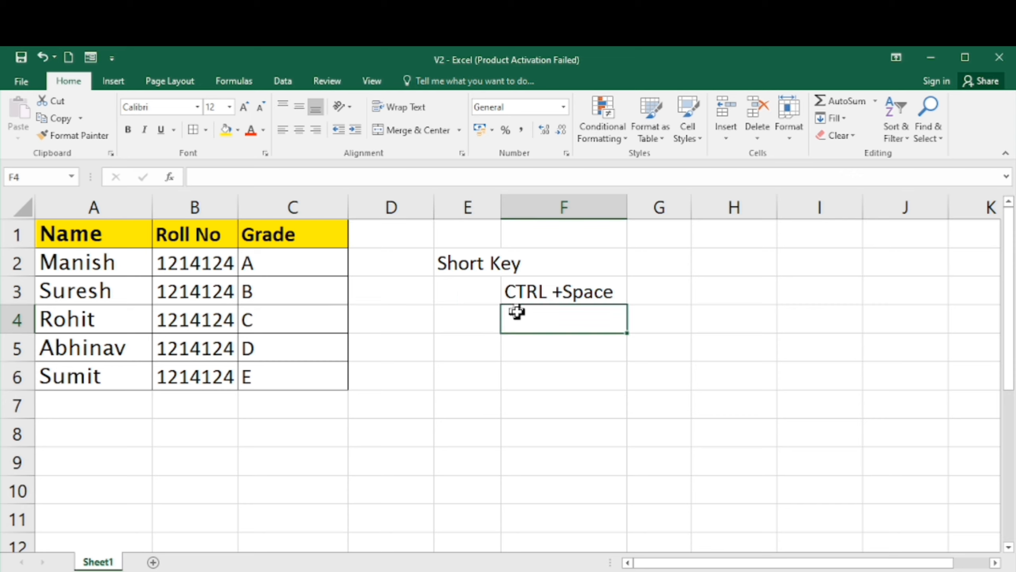
{"action": "key", "text": "Left"}
{"action": "key", "text": "Right"}
{"action": "key", "text": "Up"}
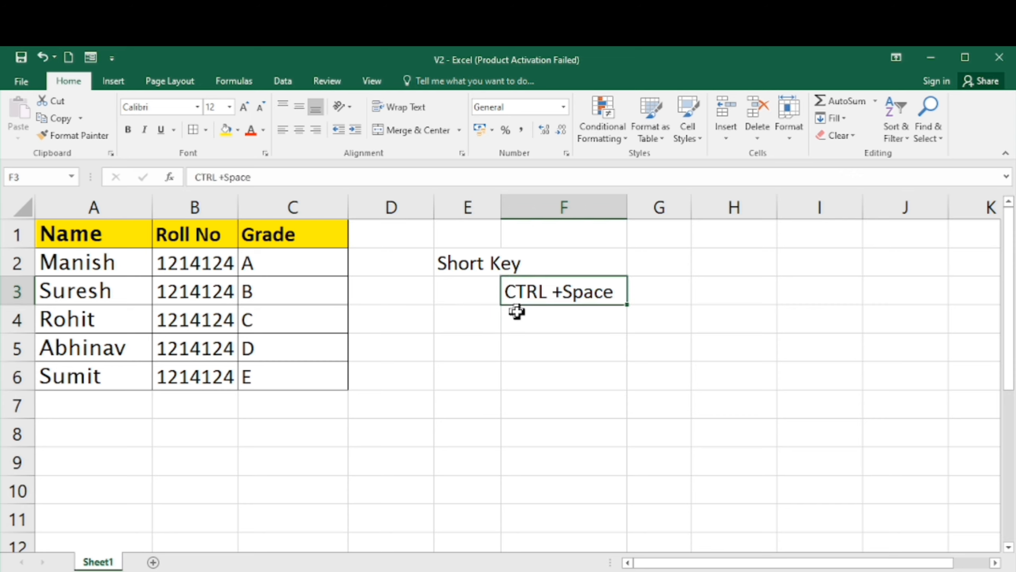
{"action": "key", "text": "Right"}
{"action": "type", "text": "Se"}
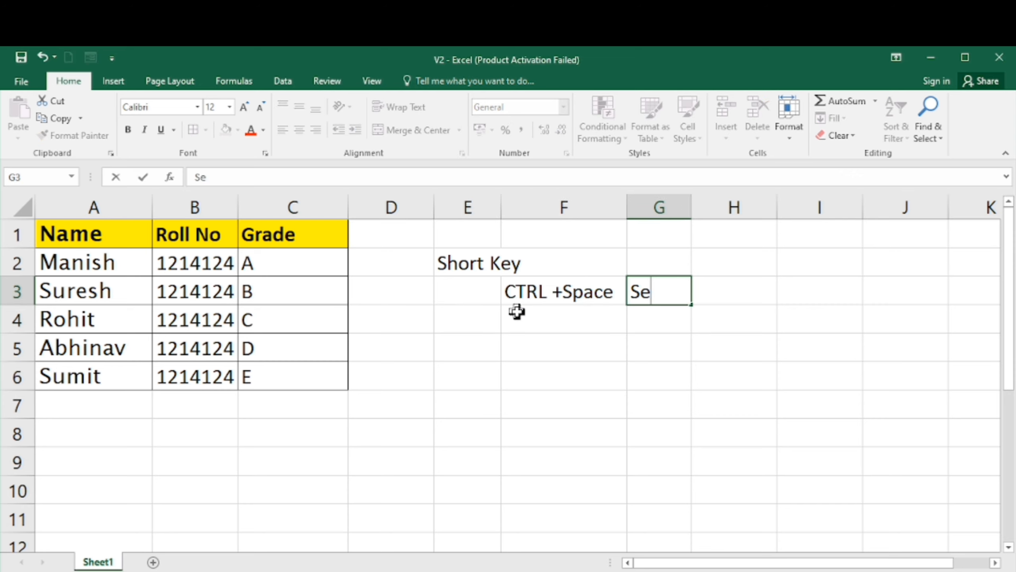
{"action": "type", "text": "lect Column"}
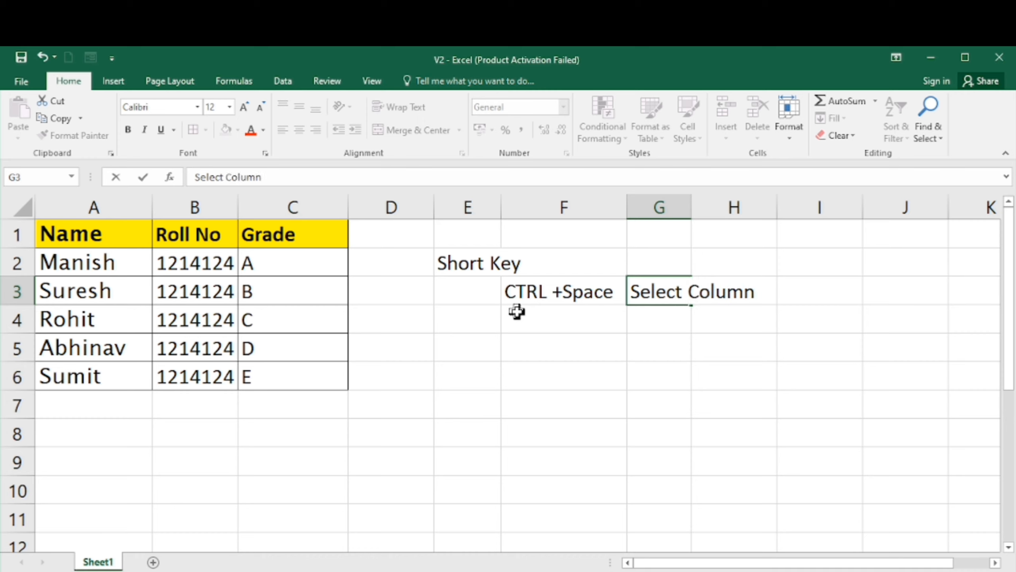
{"action": "key", "text": "Return"}
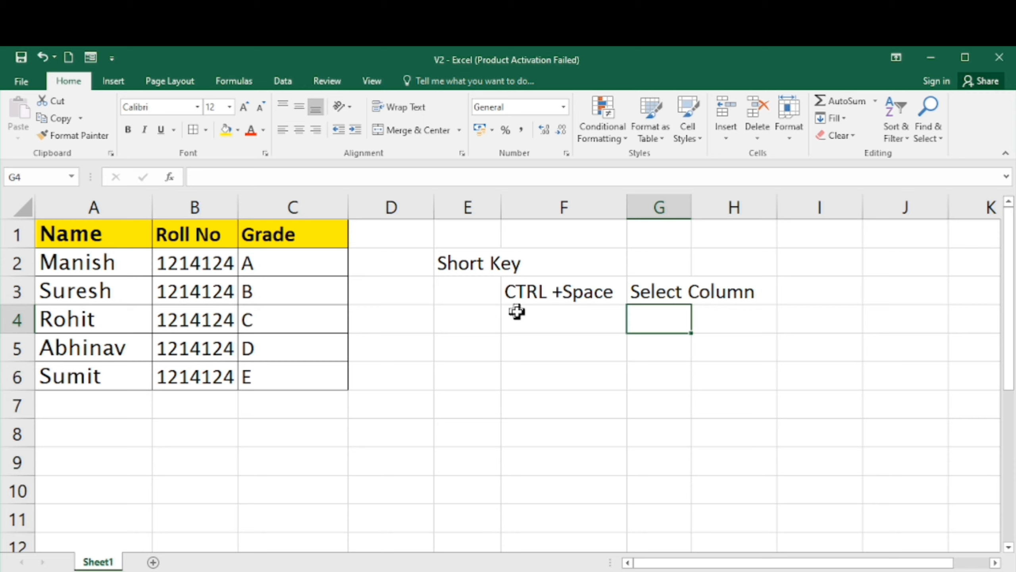
- Enter "Alt+H+B" in F4 as the next shortcut note
{"action": "left_click", "coordinate": [517, 312]}
{"action": "type", "text": "Alt"}
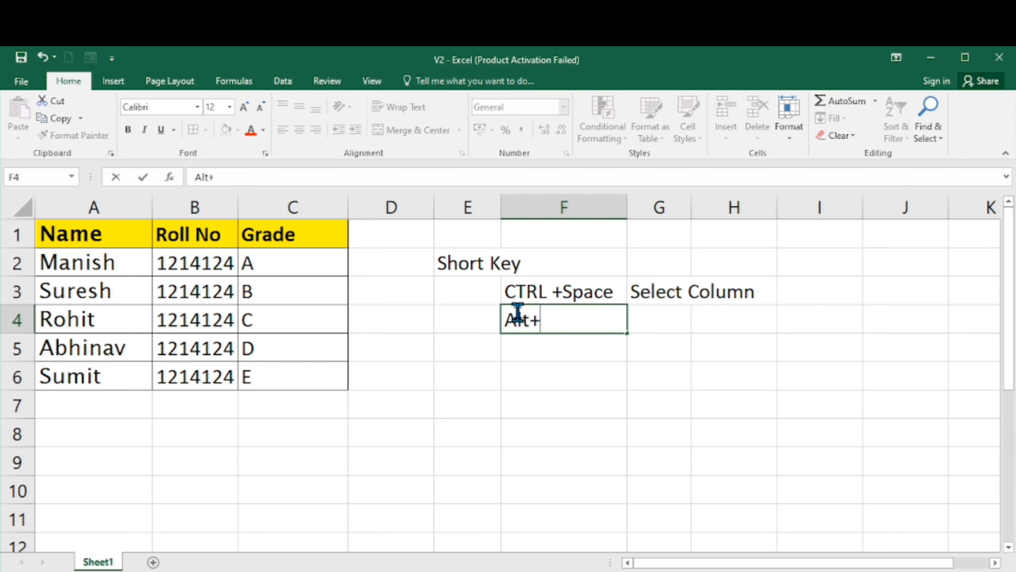
{"action": "type", "text": "+H+B"}
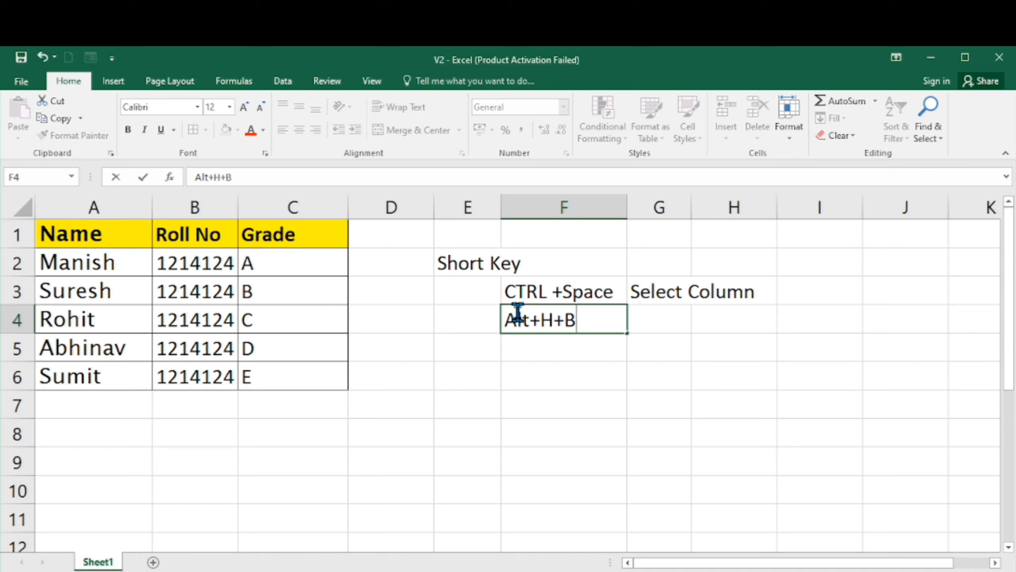
{"action": "left_click", "coordinate": [444, 347]}
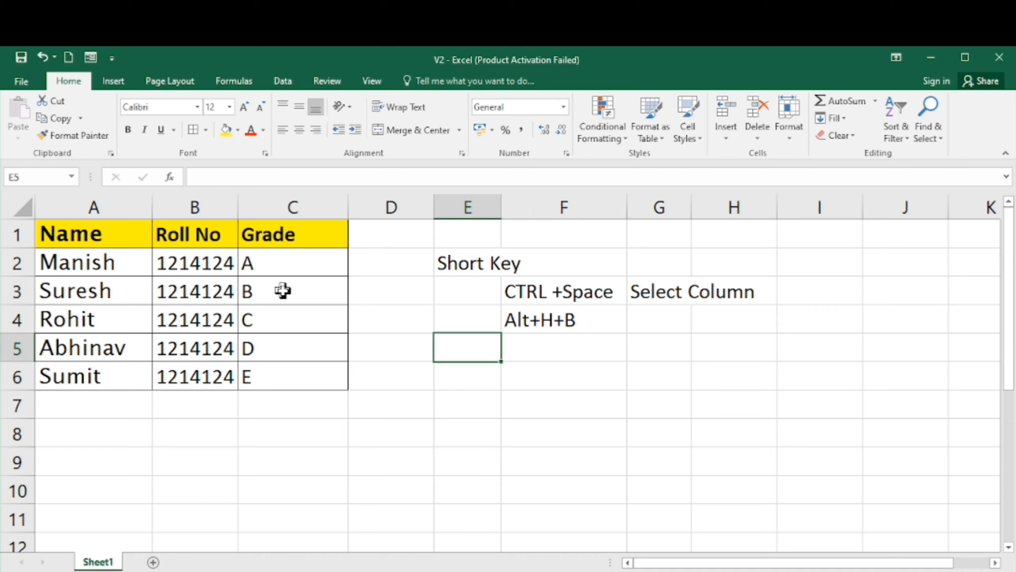
- Reselect the table range A1:C6 and remove all its borders with No Border
{"action": "left_click", "coordinate": [283, 290]}
{"action": "key", "text": "Up"}
{"action": "key", "text": "Up"}
{"action": "key", "text": "Left"}
{"action": "key", "text": "Left"}
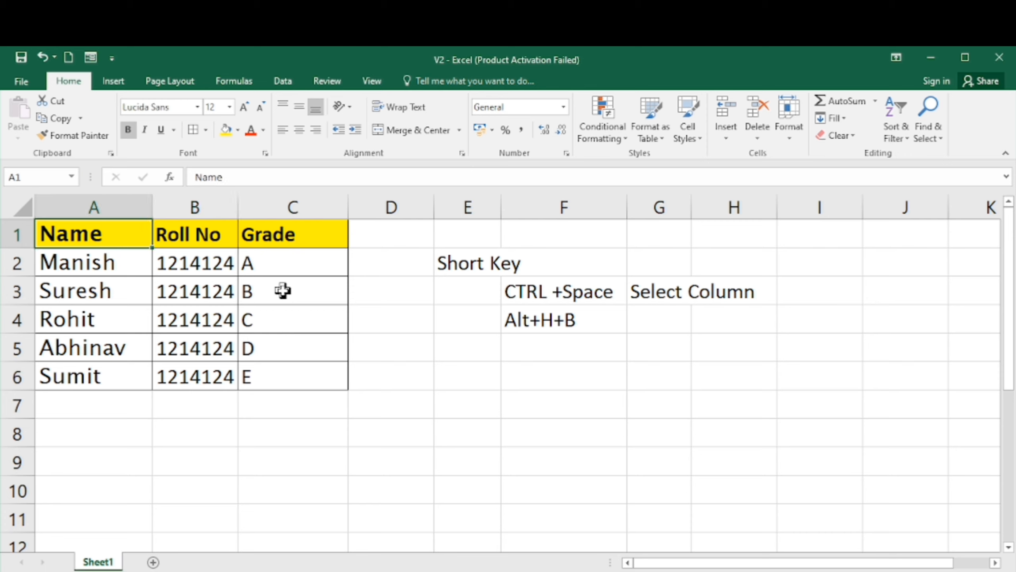
{"action": "key", "text": "shift+Right"}
{"action": "key", "text": "shift+Right"}
{"action": "key", "text": "shift+Right"}
{"action": "key", "text": "shift+Left"}
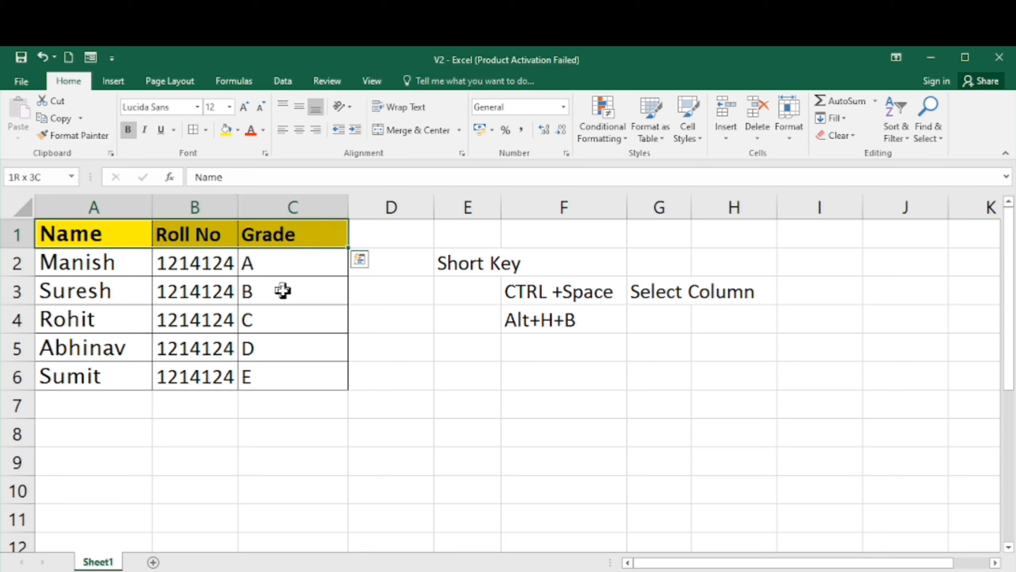
{"action": "key", "text": "shift+Down"}
{"action": "key", "text": "shift+Down"}
{"action": "key", "text": "shift+Down"}
{"action": "key", "text": "shift+Down"}
{"action": "key", "text": "shift+Down"}
{"action": "key", "text": "shift+Down"}
{"action": "key", "text": "shift+Up"}
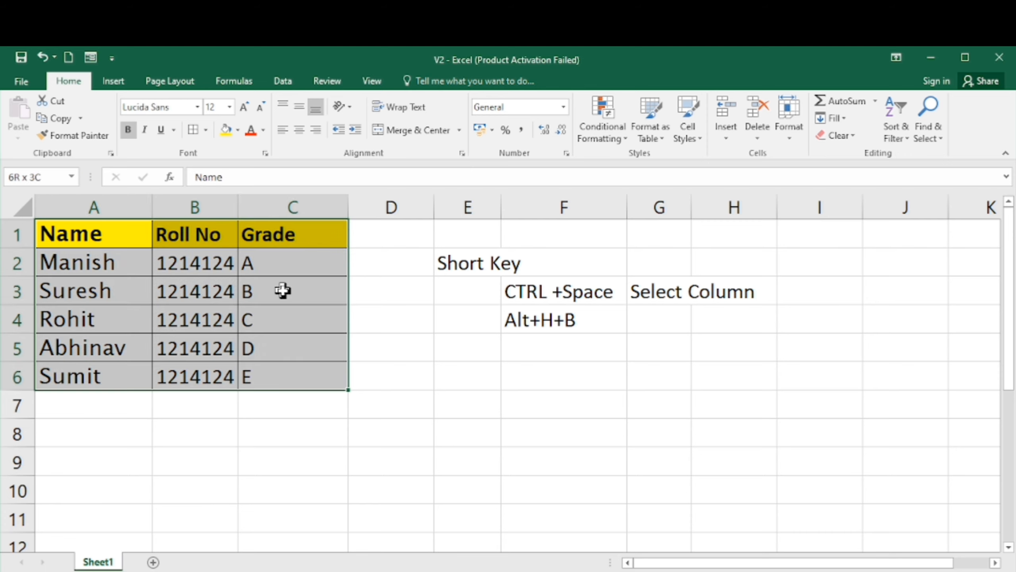
{"action": "key", "text": "alt"}
{"action": "key", "text": "h"}
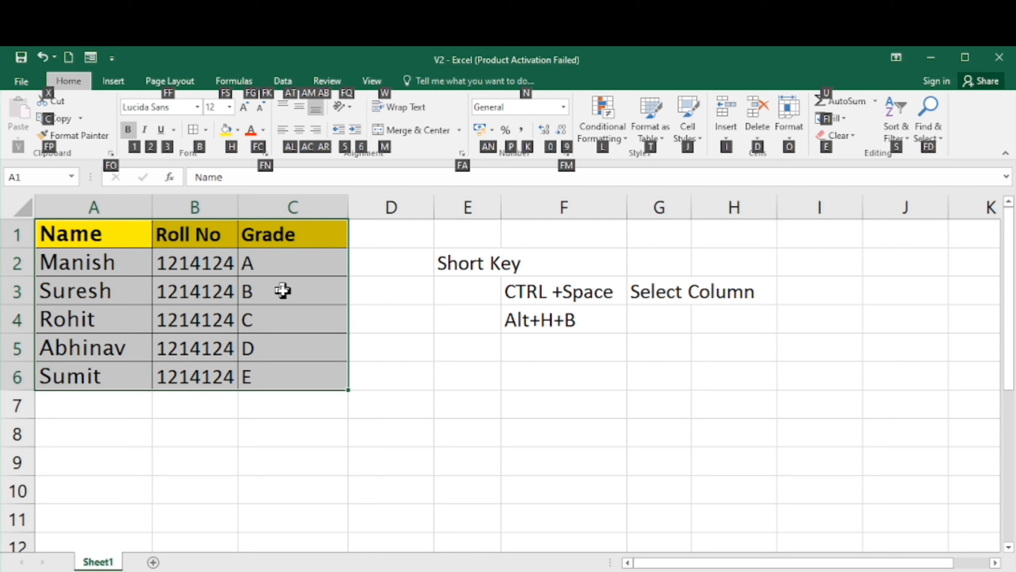
{"action": "key", "text": "b"}
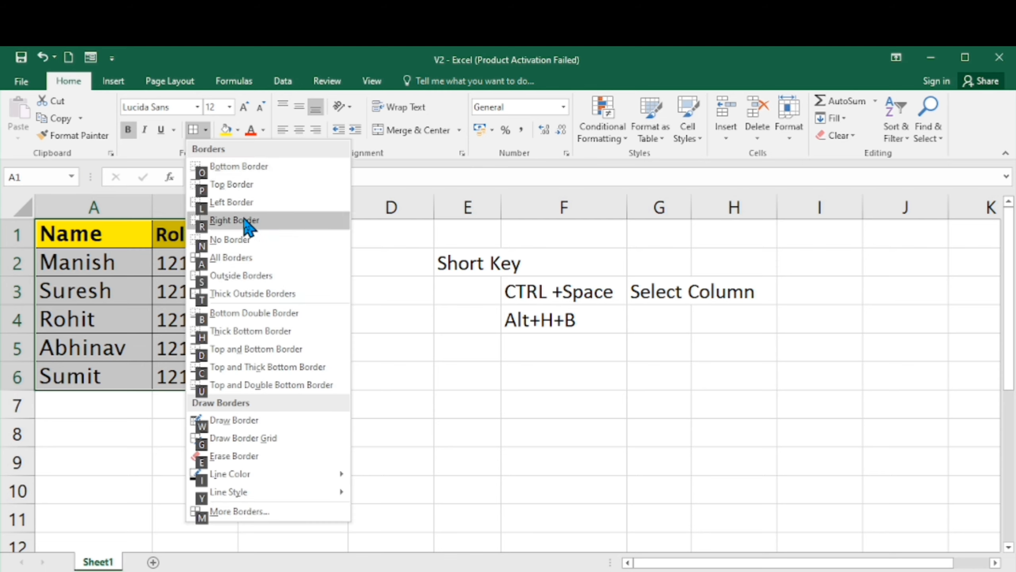
{"action": "left_click", "coordinate": [236, 243]}
{"action": "scroll", "coordinate": [235, 242], "scroll_direction": "down", "scroll_amount": 20}
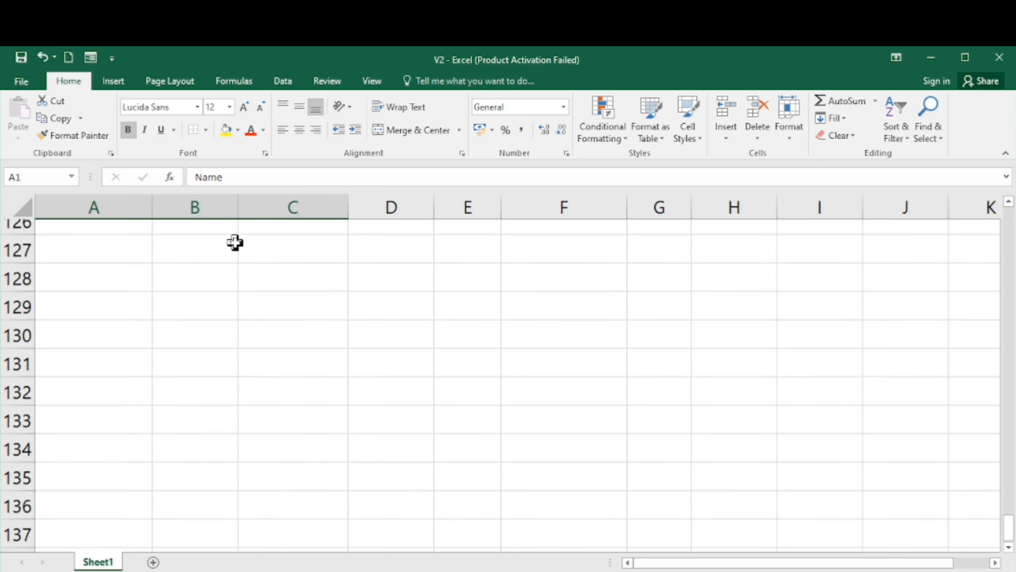
{"action": "scroll", "coordinate": [235, 243], "scroll_direction": "up", "scroll_amount": 20}
- Select the table range A1:C6 and apply Thick Outside Borders
{"action": "left_click", "coordinate": [128, 285]}
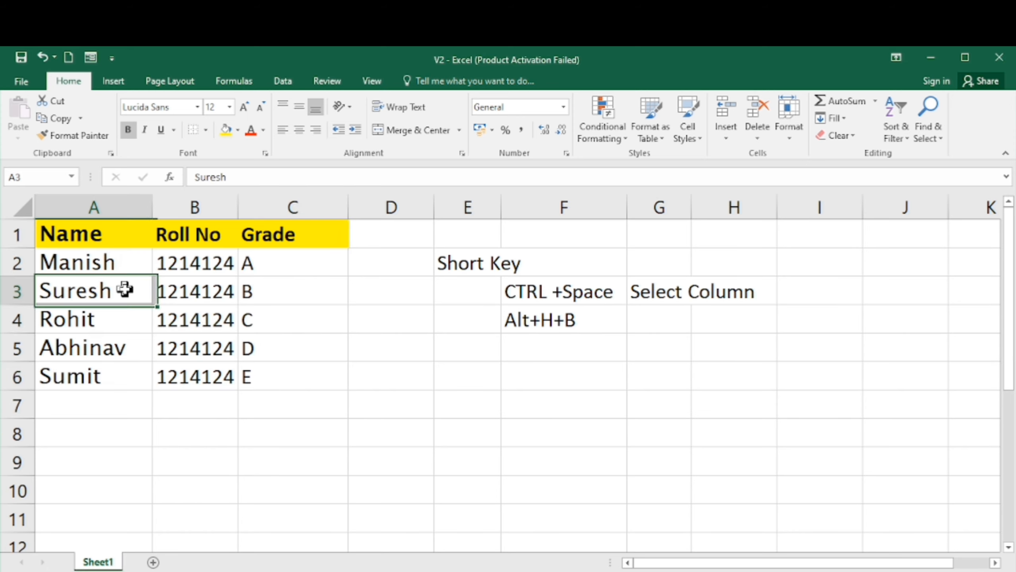
{"action": "left_click", "coordinate": [114, 241]}
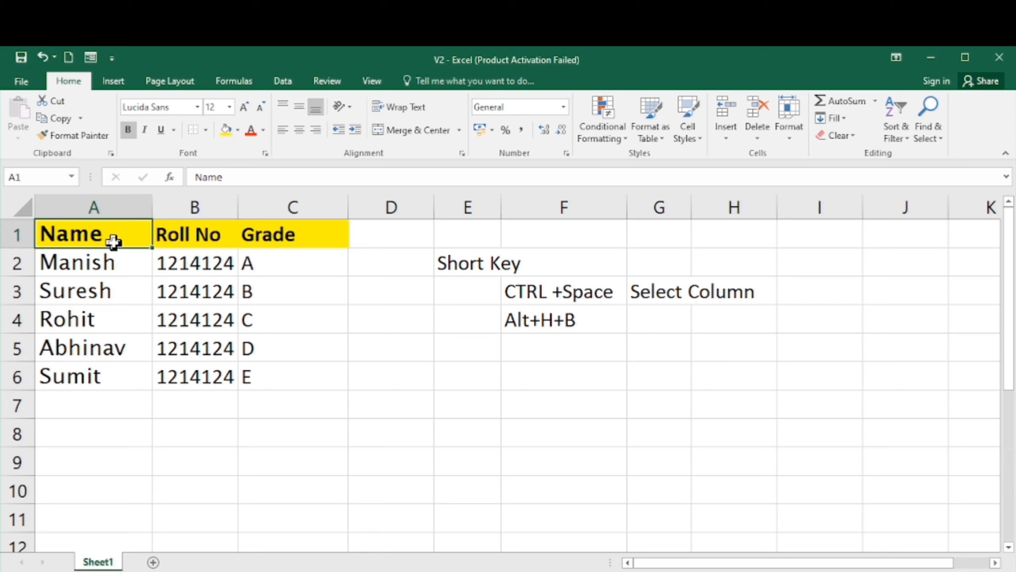
{"action": "key", "text": "shift+Right"}
{"action": "key", "text": "shift+Right"}
{"action": "key", "text": "shift+Down"}
{"action": "key", "text": "shift+Down"}
{"action": "key", "text": "shift+Down"}
{"action": "key", "text": "shift+Down"}
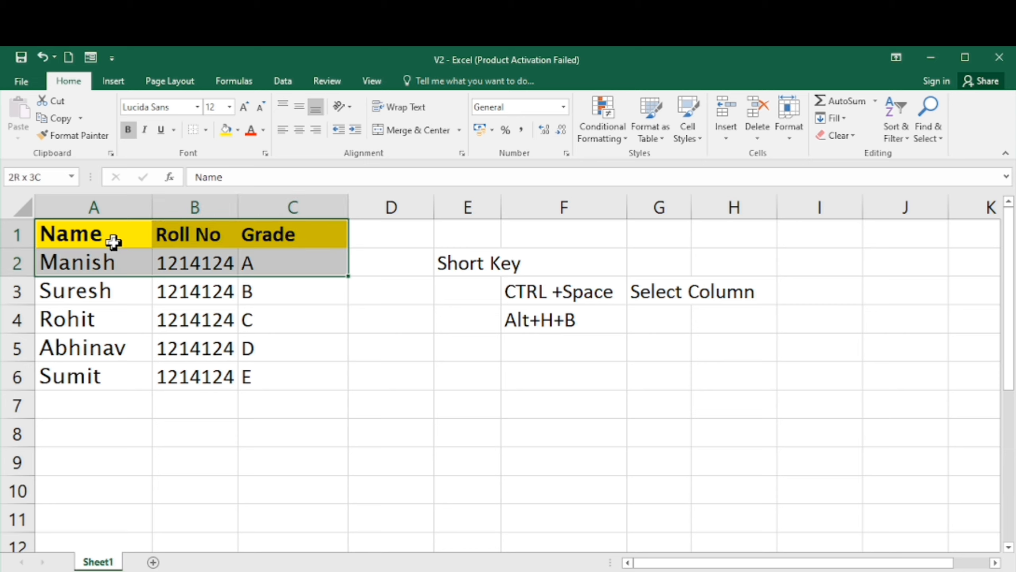
{"action": "key", "text": "shift+Down"}
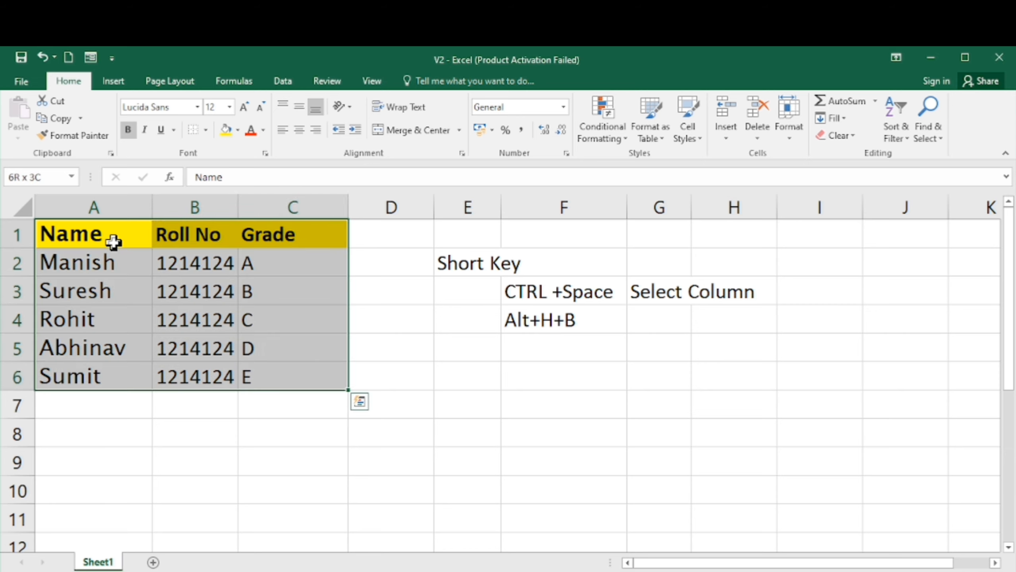
{"action": "left_click", "coordinate": [206, 129]}
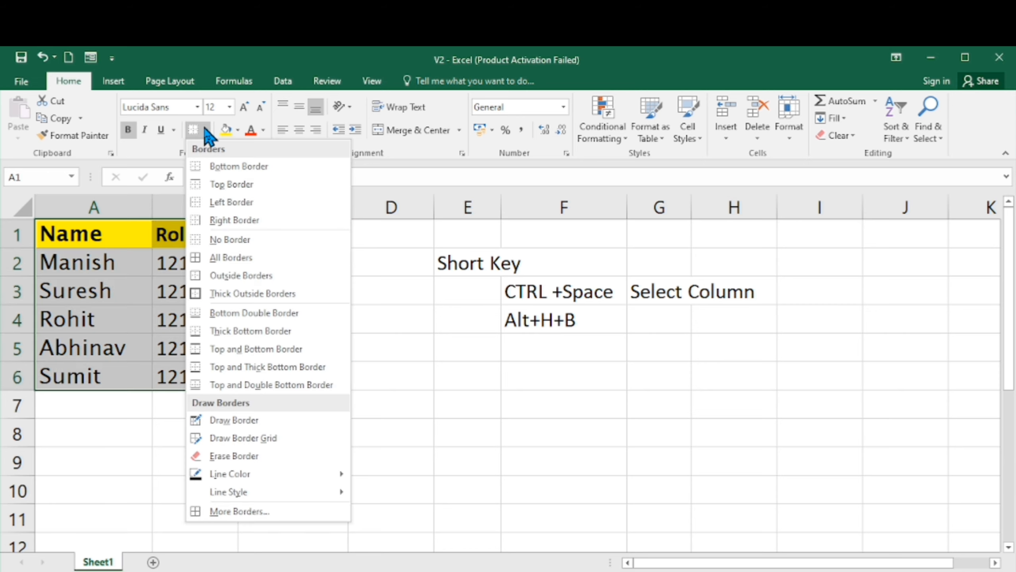
{"action": "left_click", "coordinate": [240, 293]}
{"action": "left_click", "coordinate": [165, 457]}
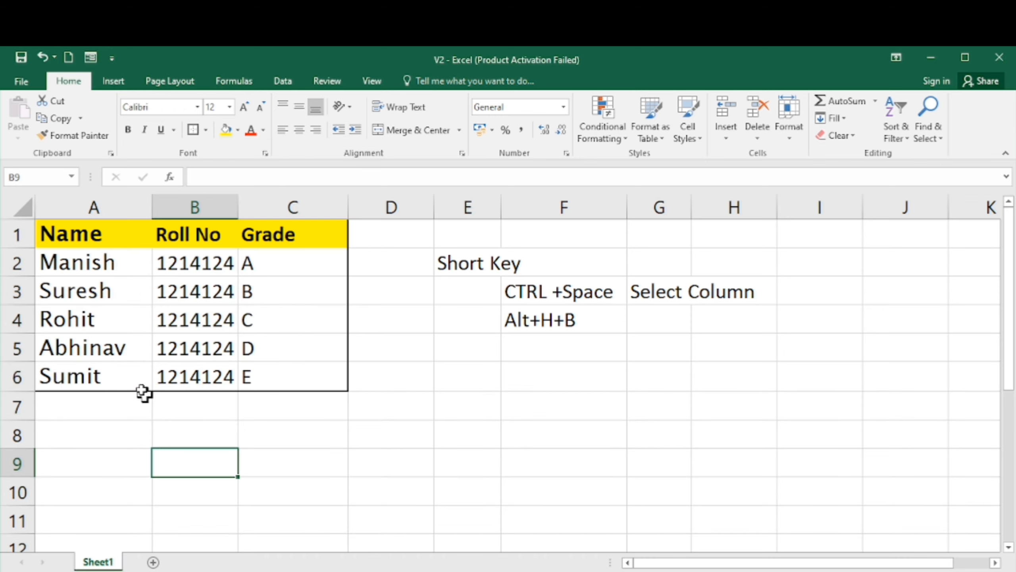
- Switch to the Draw Border tool and draw a border line under row 7 from column B to column E
{"action": "left_click", "coordinate": [133, 239]}
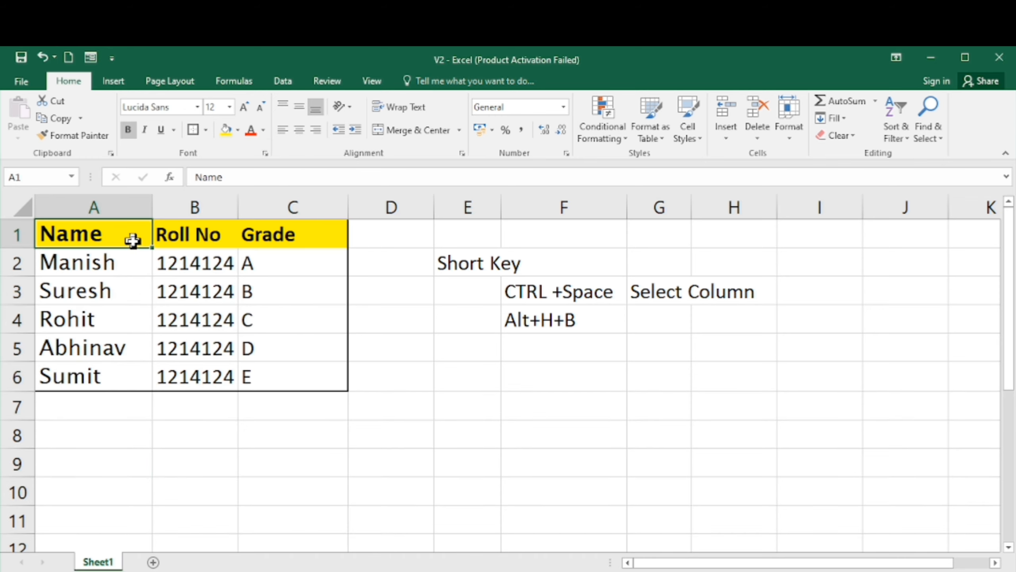
{"action": "key", "text": "shift+Right"}
{"action": "key", "text": "shift+Right"}
{"action": "key", "text": "shift+Down"}
{"action": "key", "text": "shift+Down"}
{"action": "key", "text": "shift+Down"}
{"action": "key", "text": "shift+Down"}
{"action": "key", "text": "shift+Down"}
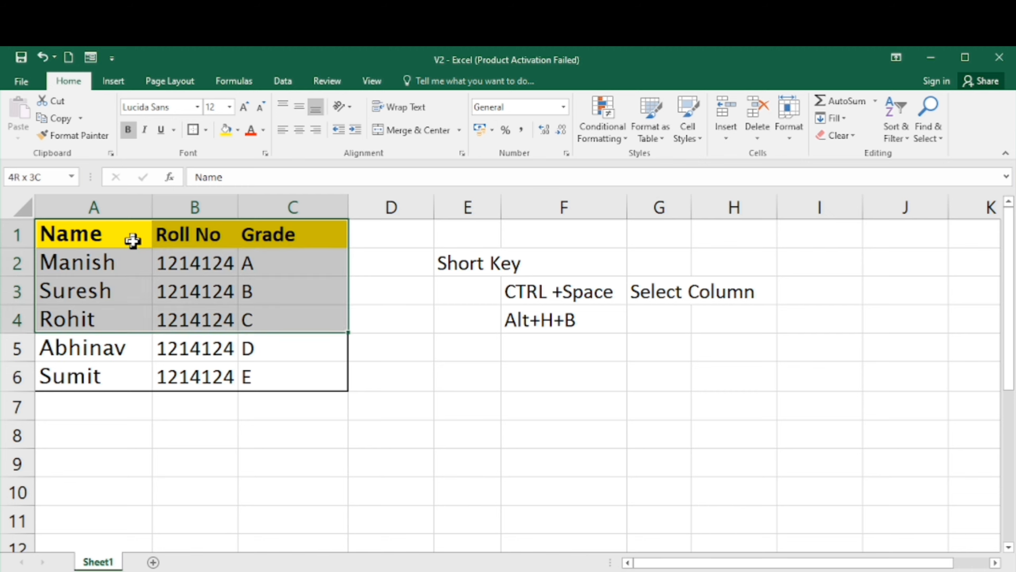
{"action": "left_click", "coordinate": [205, 130]}
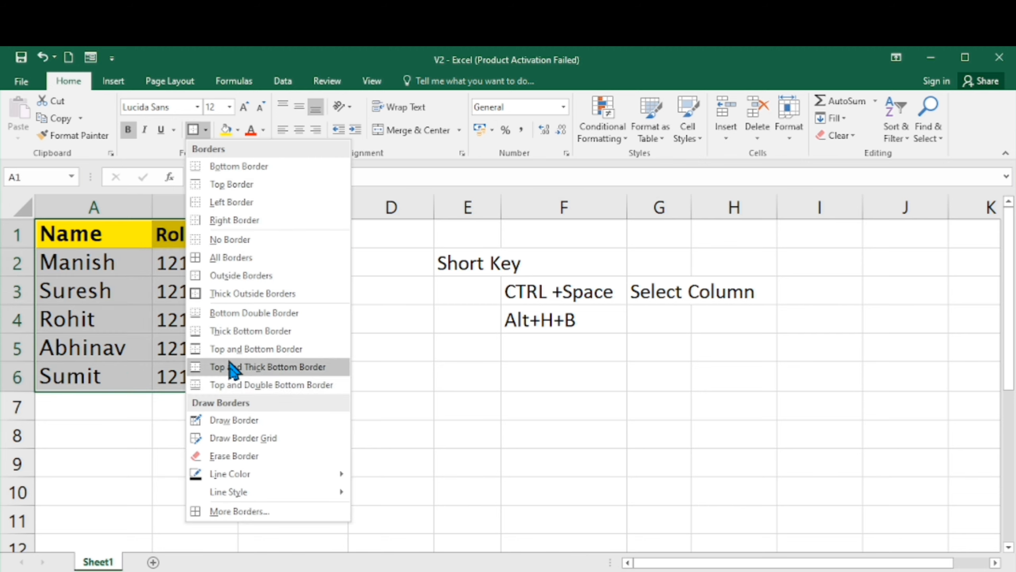
{"action": "left_click", "coordinate": [222, 423]}
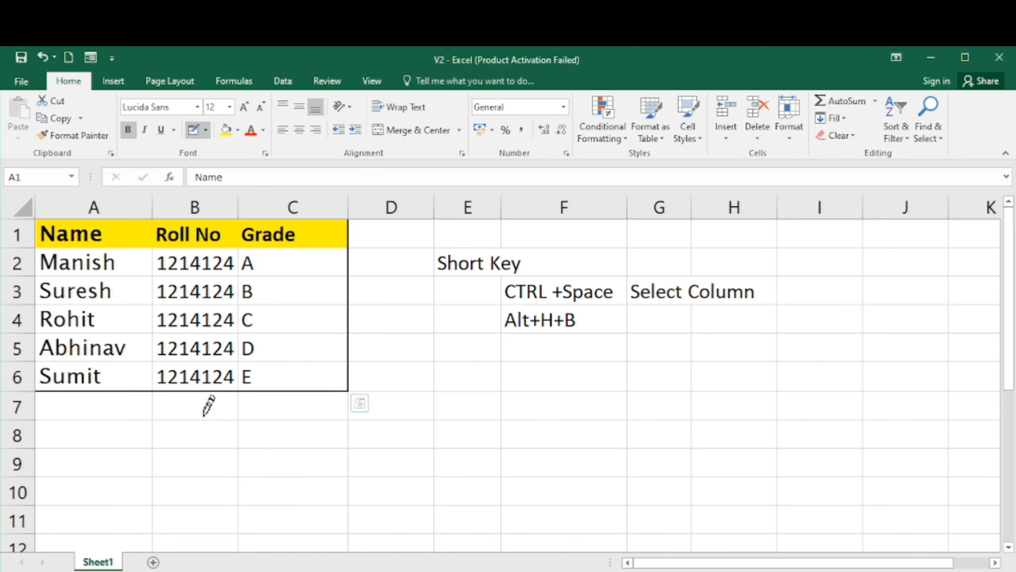
{"action": "mouse_move", "coordinate": [212, 420]}
{"action": "left_mouse_down"}
{"action": "mouse_move", "coordinate": [258, 456]}
{"action": "mouse_move", "coordinate": [413, 434]}
{"action": "mouse_move", "coordinate": [344, 454]}
{"action": "mouse_move", "coordinate": [328, 440]}
{"action": "mouse_move", "coordinate": [500, 423]}
{"action": "left_mouse_up"}
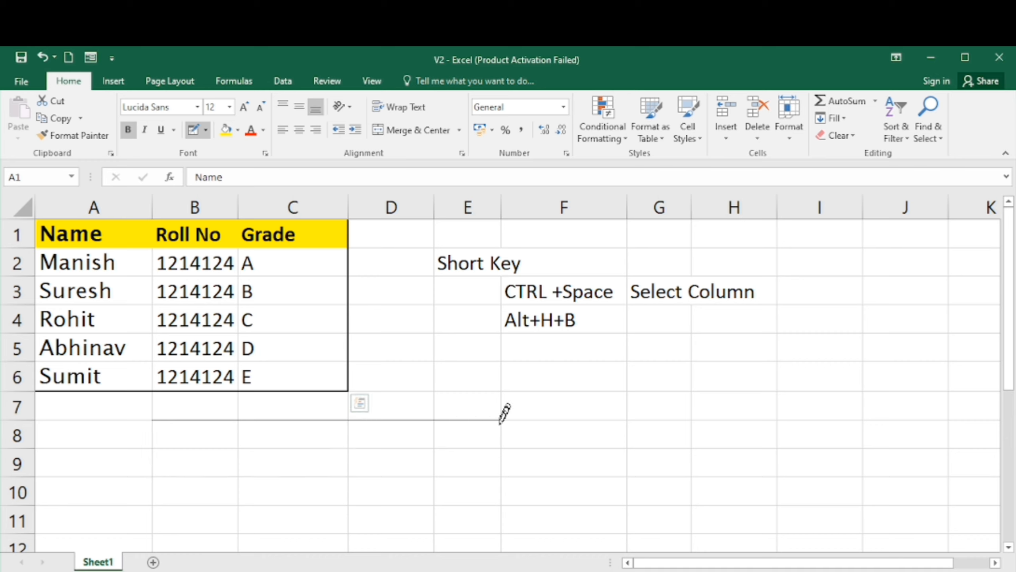
- Draw bottom borders under cells D8, E8 and B8 with the Draw Border tool
{"action": "left_click", "coordinate": [366, 448]}
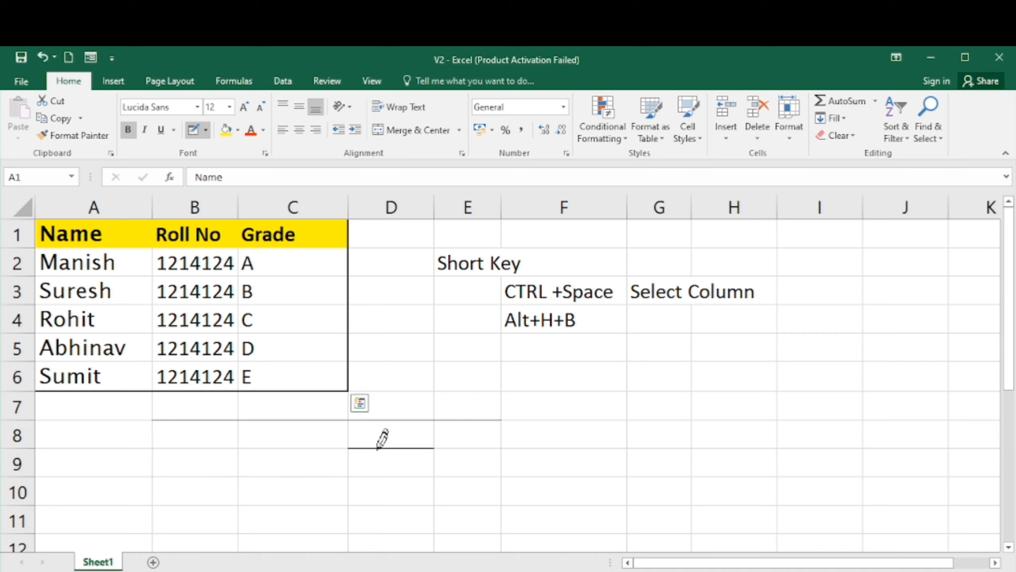
{"action": "left_click", "coordinate": [449, 448]}
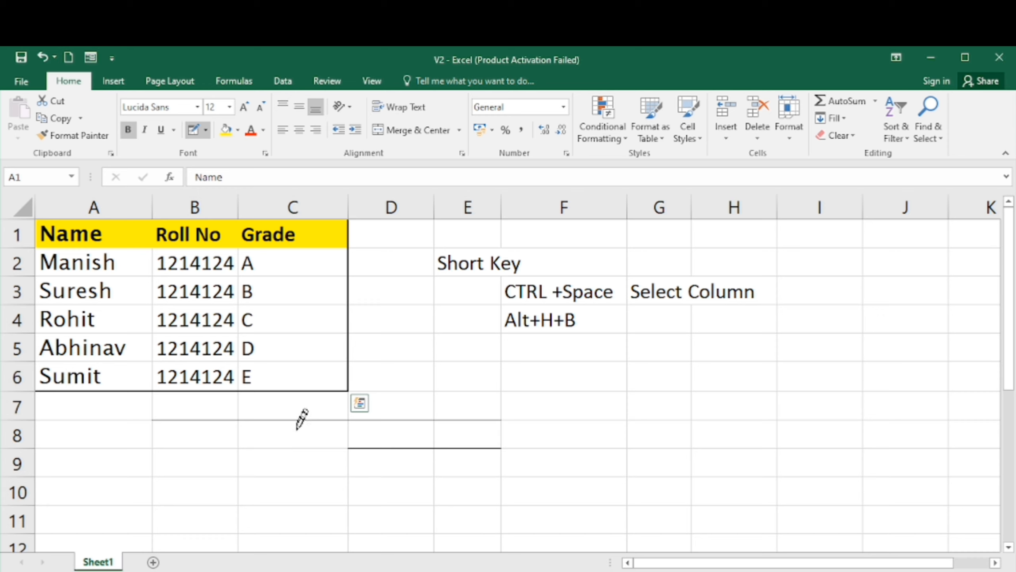
{"action": "left_click", "coordinate": [208, 448]}
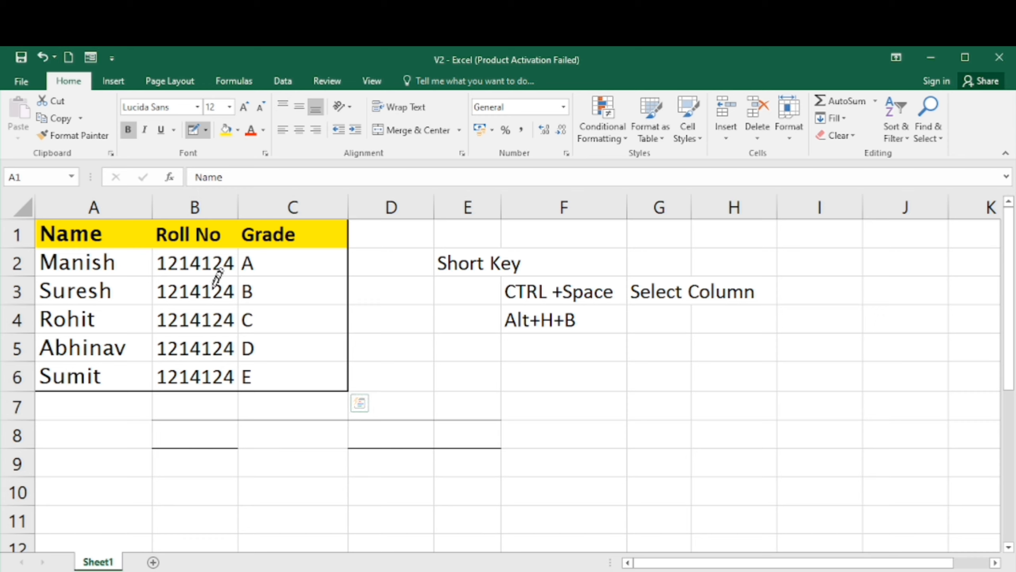
- Clear the thick outside border from the table A1:C6 with No Border
{"action": "left_click", "coordinate": [206, 130]}
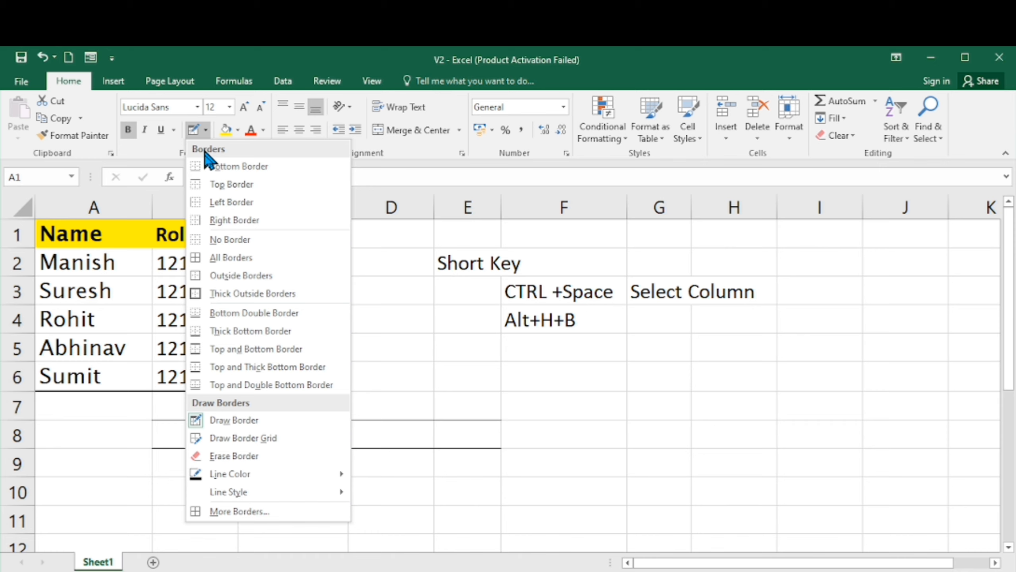
{"action": "left_click", "coordinate": [230, 240]}
{"action": "left_click", "coordinate": [245, 398]}
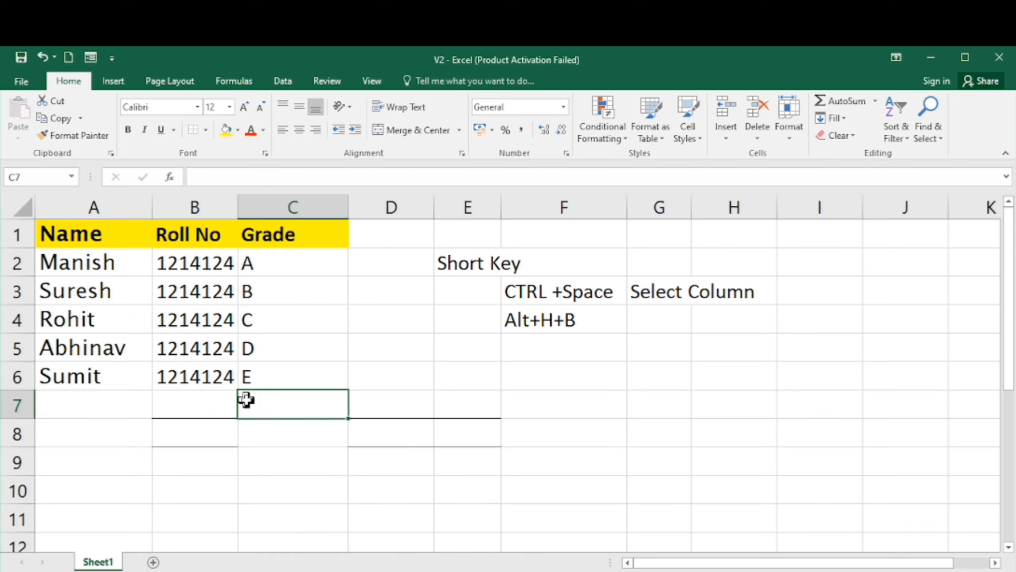
- Select the range B7:E9 and remove the drawn border lines with No Border
{"action": "left_click", "coordinate": [227, 362]}
{"action": "key", "text": "Down"}
{"action": "key", "text": "Down"}
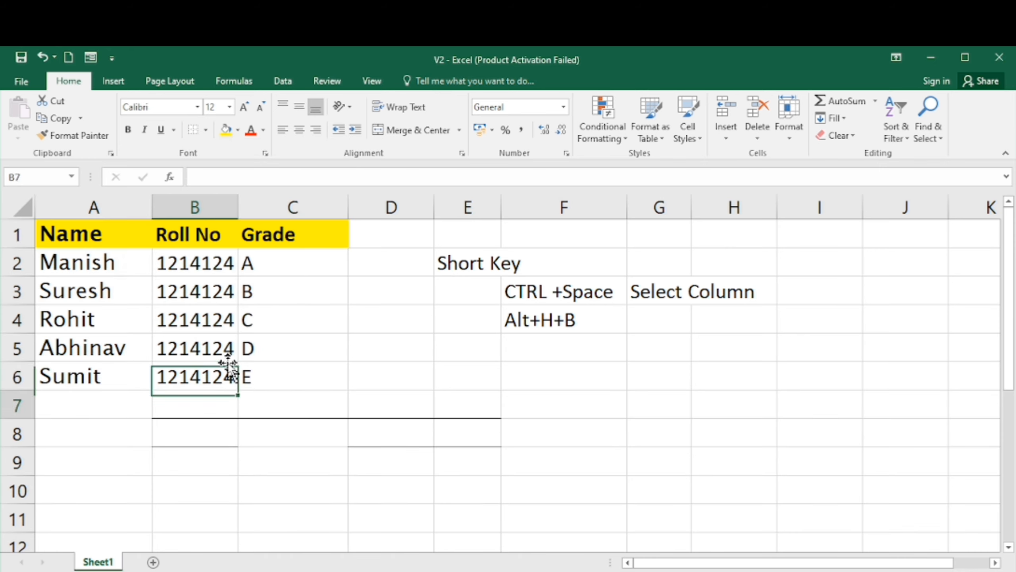
{"action": "key", "text": "shift+Right"}
{"action": "key", "text": "shift+Right"}
{"action": "key", "text": "shift+Right"}
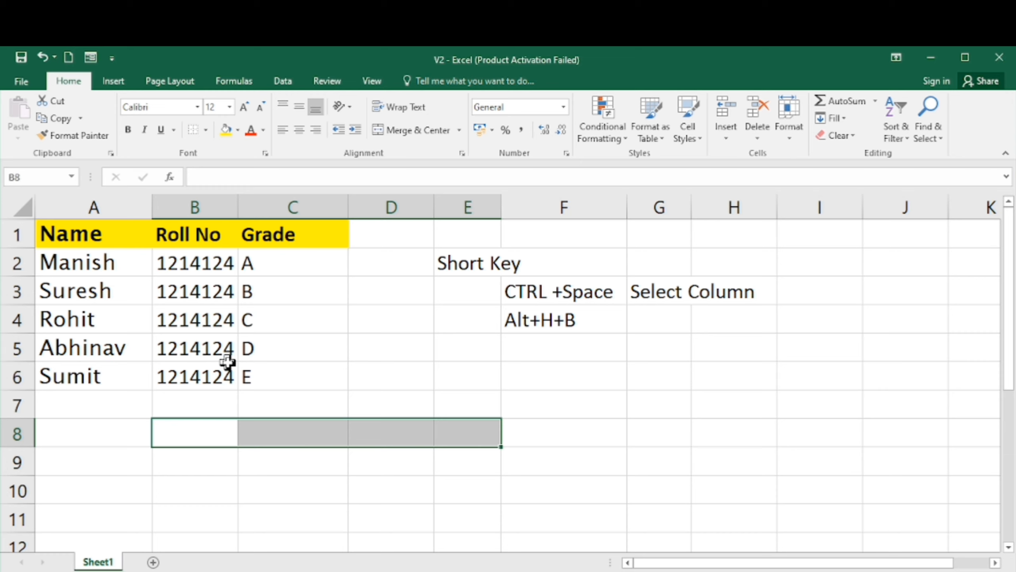
{"action": "key", "text": "Up"}
{"action": "key", "text": "shift+Right"}
{"action": "key", "text": "shift+Right"}
{"action": "key", "text": "shift+Down"}
{"action": "key", "text": "shift+Down"}
{"action": "key", "text": "shift+Right"}
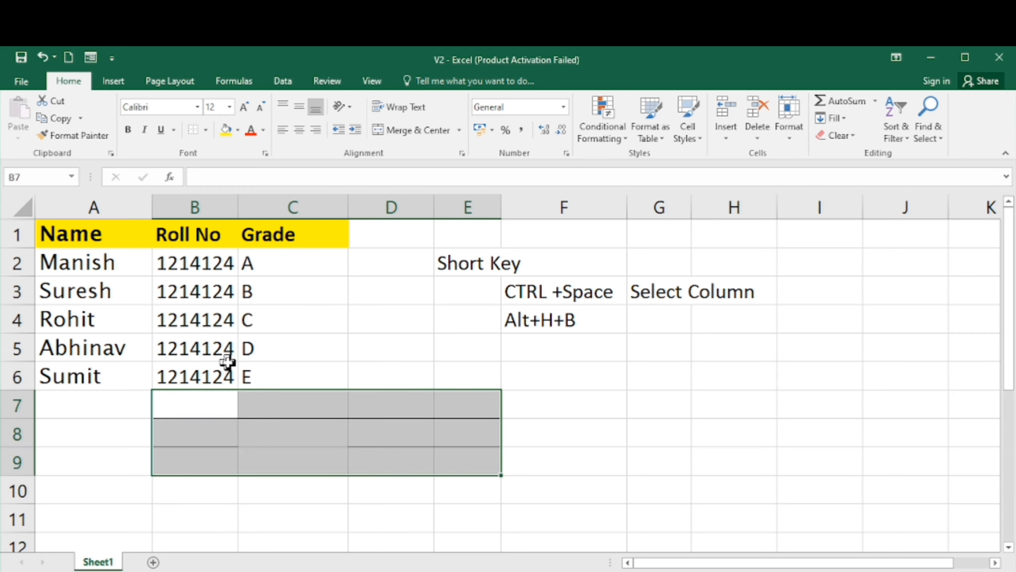
{"action": "left_click", "coordinate": [200, 129]}
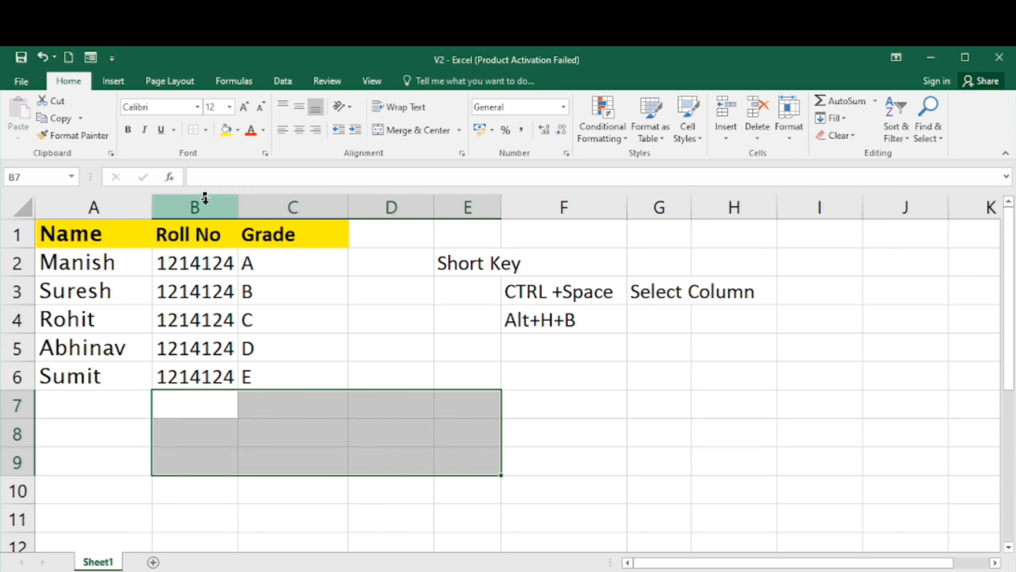
{"action": "left_click", "coordinate": [298, 329]}
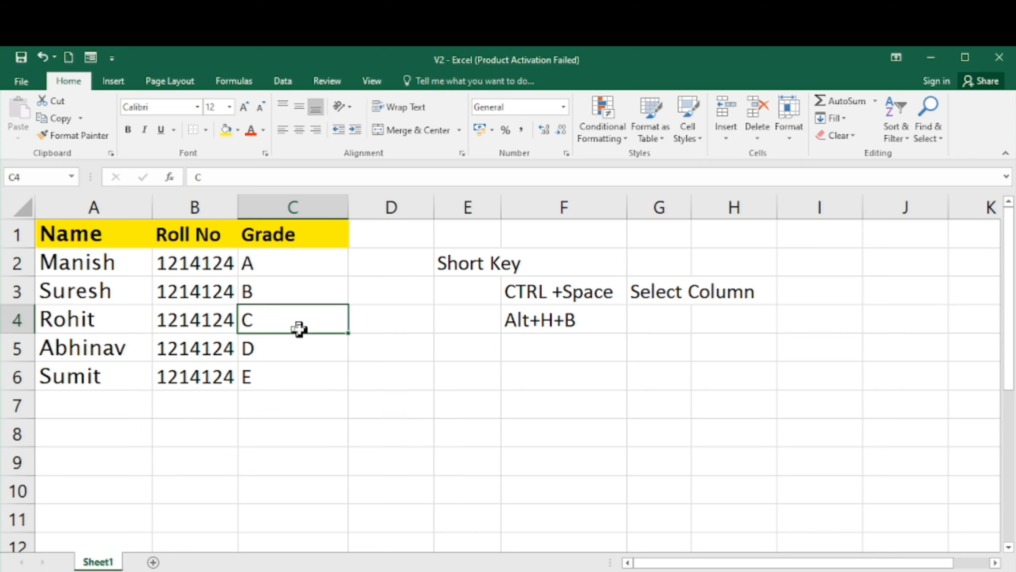
{"action": "key", "text": "Left"}
{"action": "key", "text": "Left"}
{"action": "key", "text": "Up"}
{"action": "key", "text": "Up"}
{"action": "key", "text": "Up"}
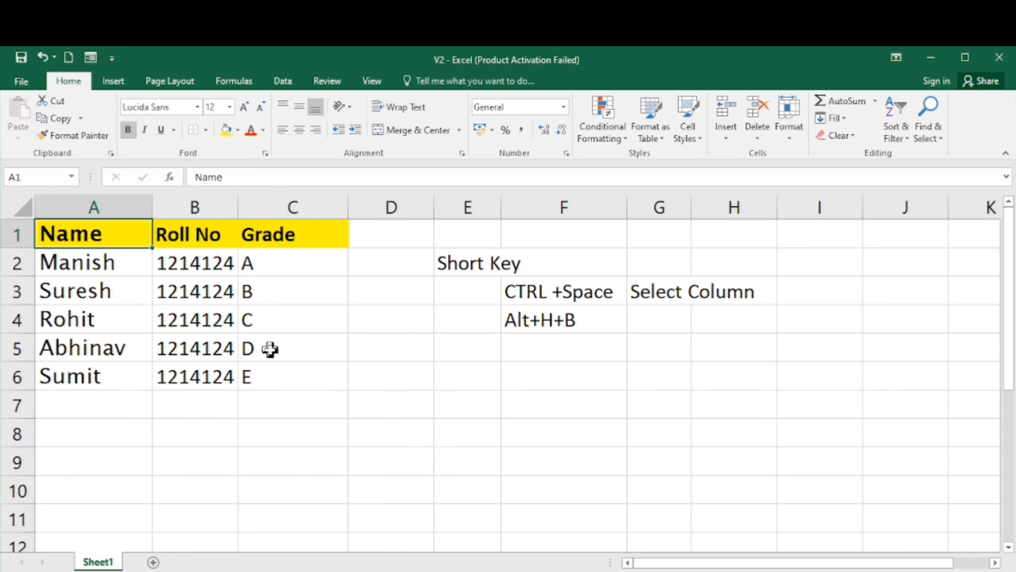
{"action": "key", "text": "Down"}
{"action": "key", "text": "Down"}
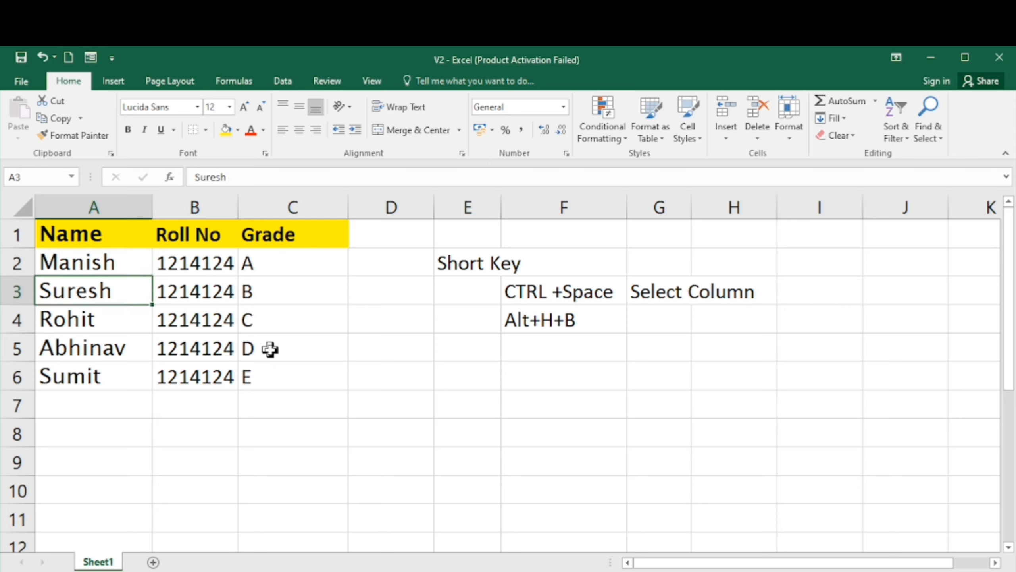
{"action": "key", "text": "Down"}
{"action": "key", "text": "Up"}
{"action": "key", "text": "Up"}
{"action": "key", "text": "Up"}
- Select the header row A1:C1 and toggle its bold formatting off and back on with the bold shortcut
{"action": "key", "text": "shift+Right"}
{"action": "key", "text": "shift+Right"}
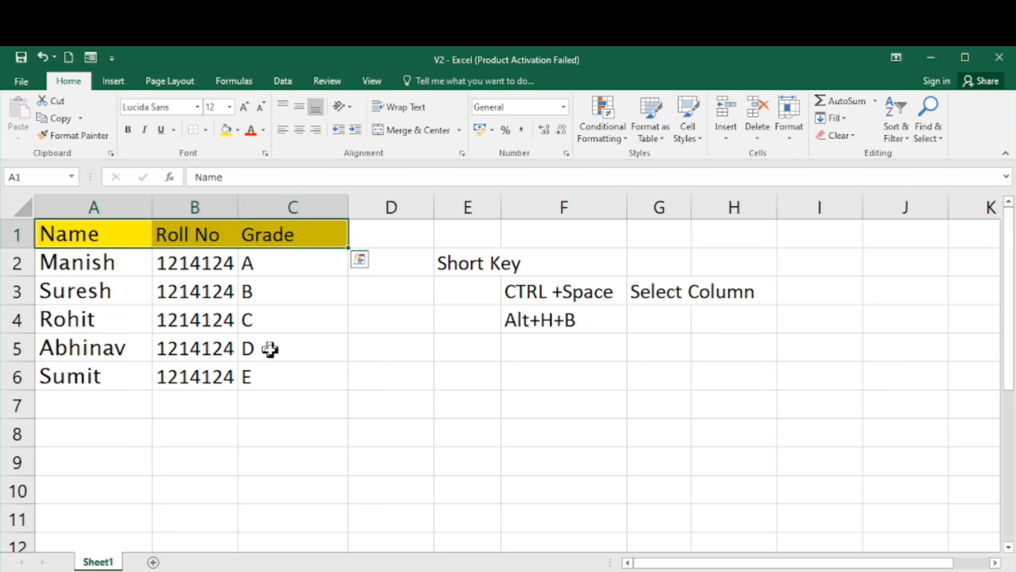
{"action": "key", "text": "Down"}
{"action": "key", "text": "Down"}
{"action": "key", "text": "Down"}
{"action": "key", "text": "Down"}
{"action": "key", "text": "Up"}
{"action": "key", "text": "Up"}
{"action": "key", "text": "Up"}
{"action": "key", "text": "Up"}
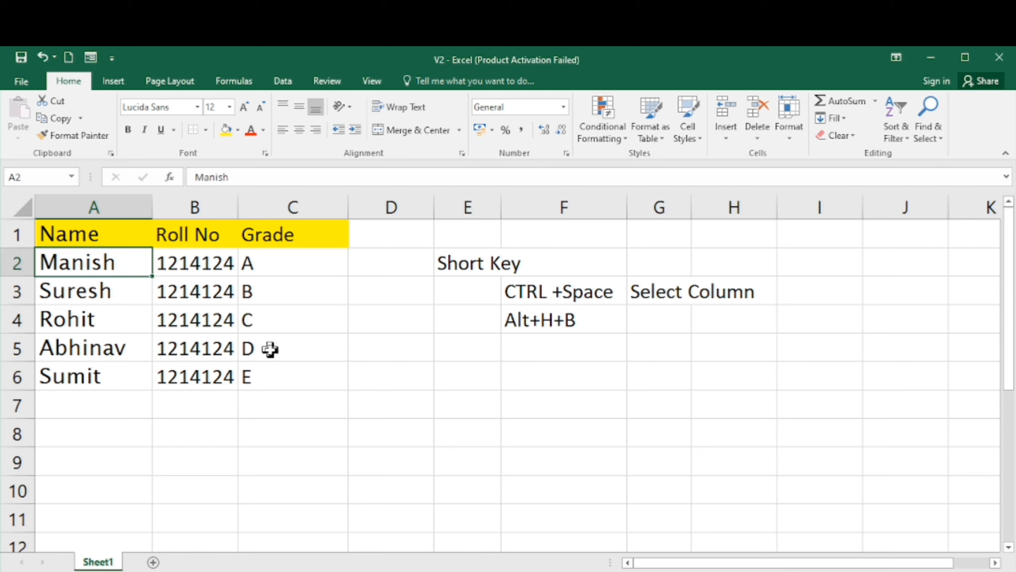
{"action": "key", "text": "shift+Right"}
{"action": "key", "text": "shift+Right"}
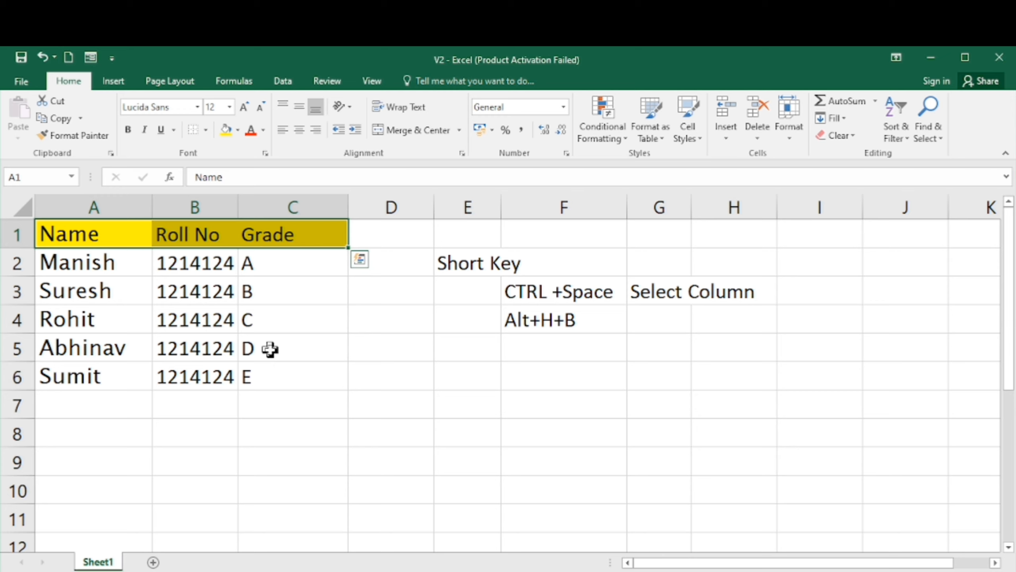
{"action": "key", "text": "ctrl+b"}
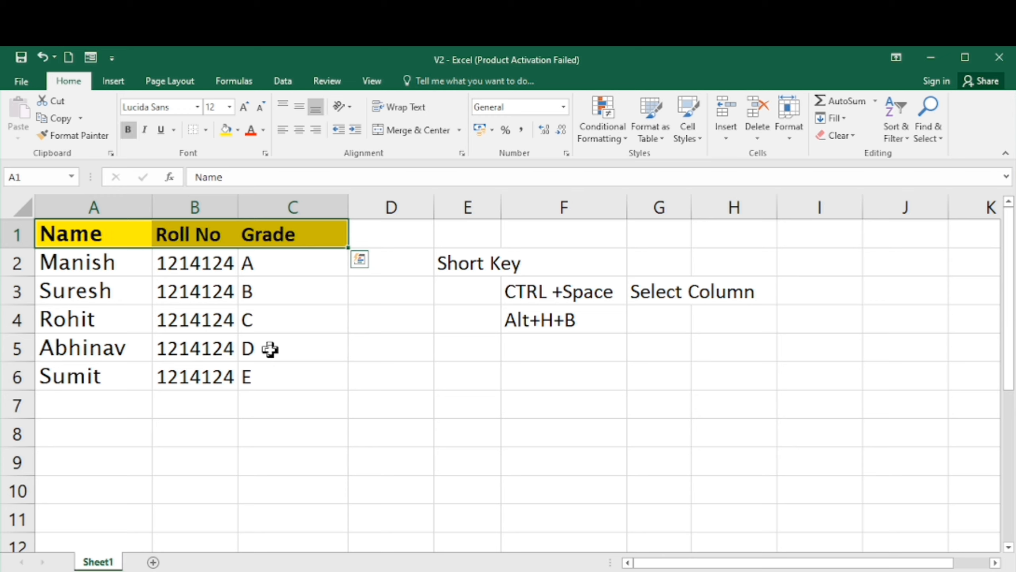
{"action": "left_click", "coordinate": [265, 270]}
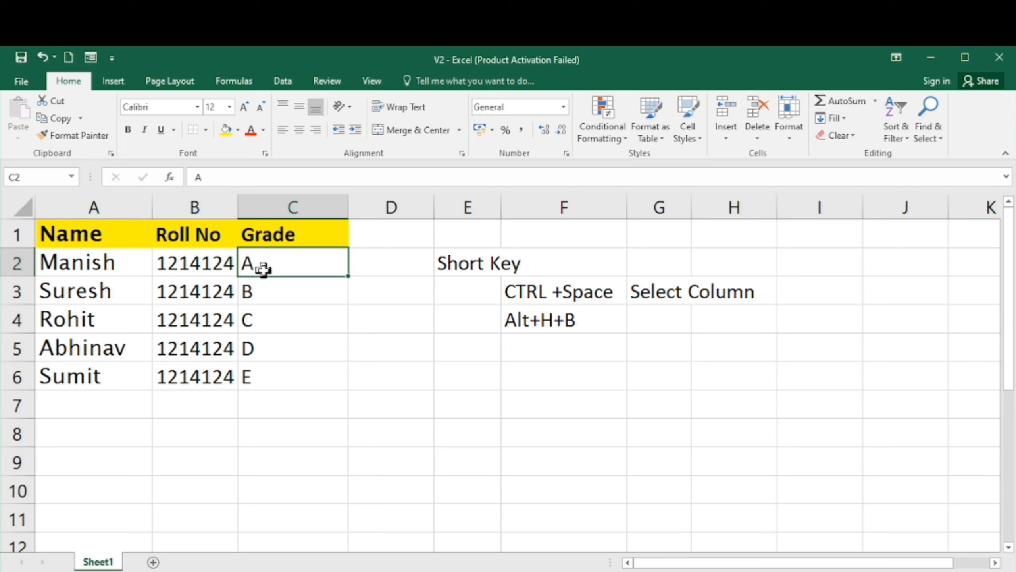
{"action": "key", "text": "Up"}
{"action": "key", "text": "Down"}
{"action": "key", "text": "Left"}
{"action": "key", "text": "Left"}
{"action": "key", "text": "Up"}
{"action": "key", "text": "Right"}
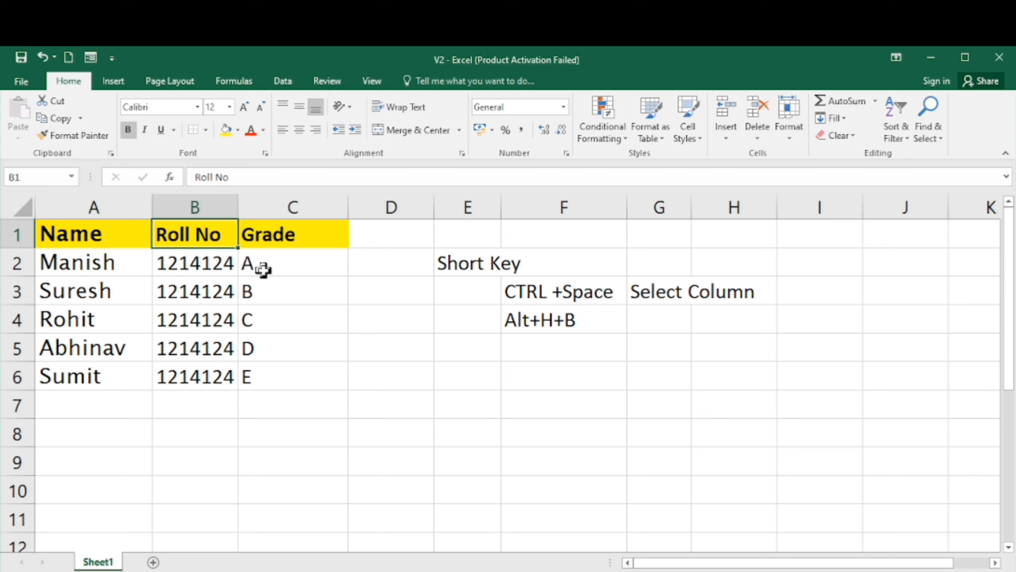
{"action": "key", "text": "Left"}
{"action": "key", "text": "Down"}
{"action": "key", "text": "Down"}
{"action": "key", "text": "Up"}
{"action": "key", "text": "Up"}
{"action": "key", "text": "Right"}
{"action": "key", "text": "Right"}
{"action": "key", "text": "Right"}
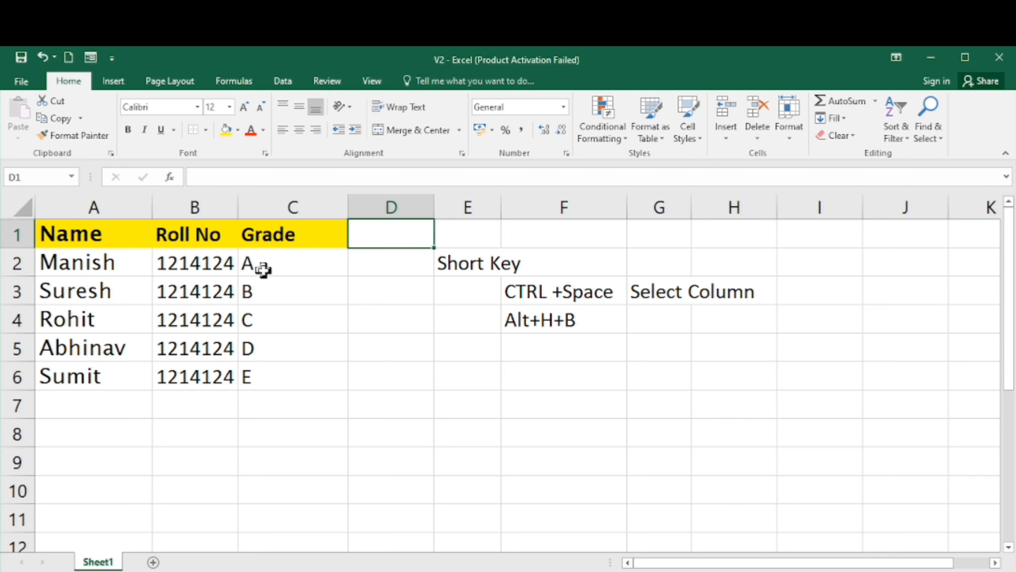
{"action": "key", "text": "Left"}
{"action": "key", "text": "Left"}
{"action": "key", "text": "Left"}
{"action": "key", "text": "shift+Right"}
{"action": "key", "text": "shift+Right"}
{"action": "key", "text": "Down"}
{"action": "key", "text": "Down"}
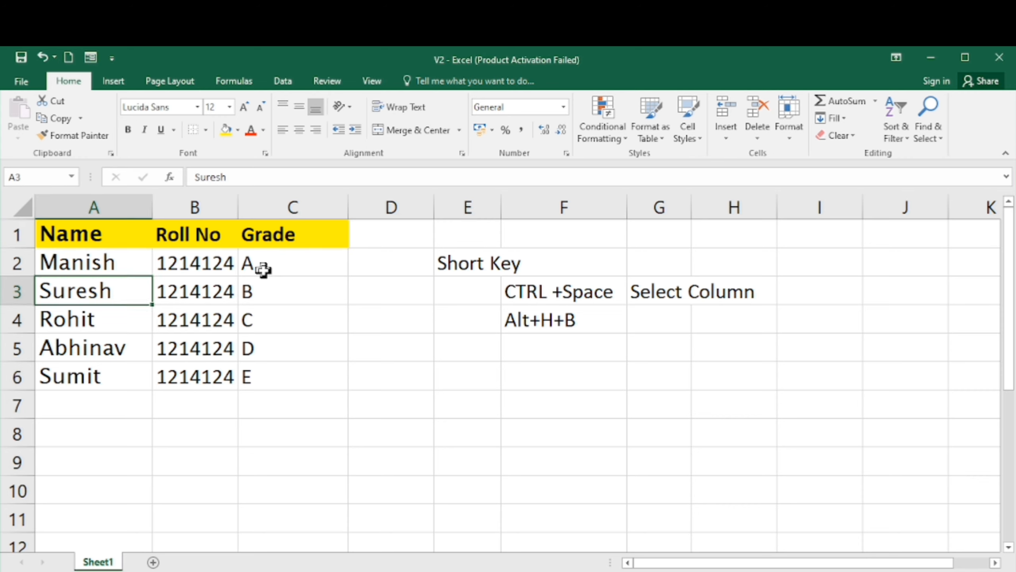
{"action": "key", "text": "Down"}
{"action": "key", "text": "Down"}
{"action": "key", "text": "Down"}
{"action": "key", "text": "Down"}
{"action": "key", "text": "Up"}
{"action": "key", "text": "Up"}
{"action": "key", "text": "Up"}
{"action": "key", "text": "Up"}
{"action": "key", "text": "Up"}
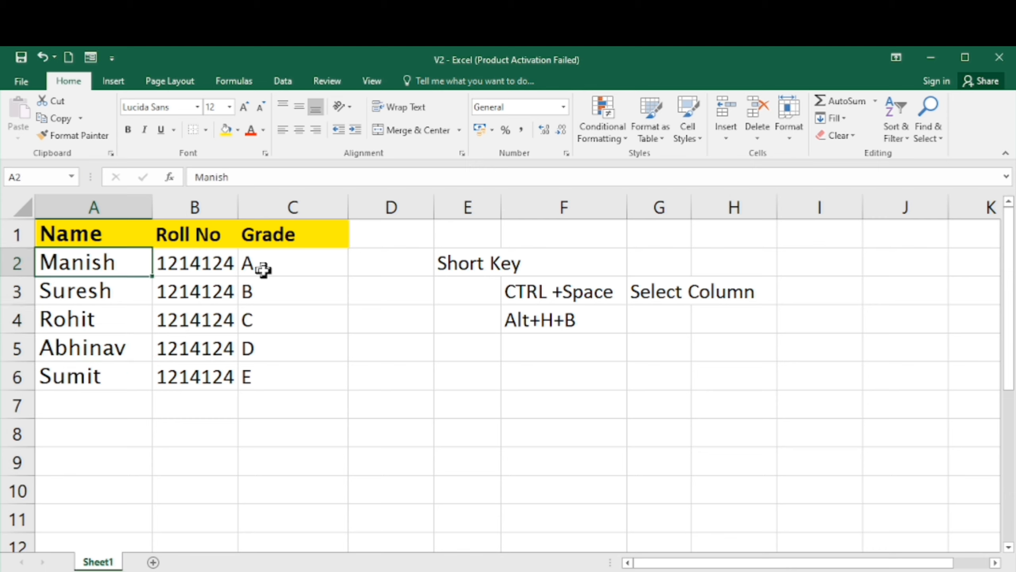
{"action": "key", "text": "Up"}
{"action": "key", "text": "shift+Right"}
{"action": "key", "text": "shift+Right"}
{"action": "key", "text": "shift+Left"}
{"action": "key", "text": "shift+Left"}
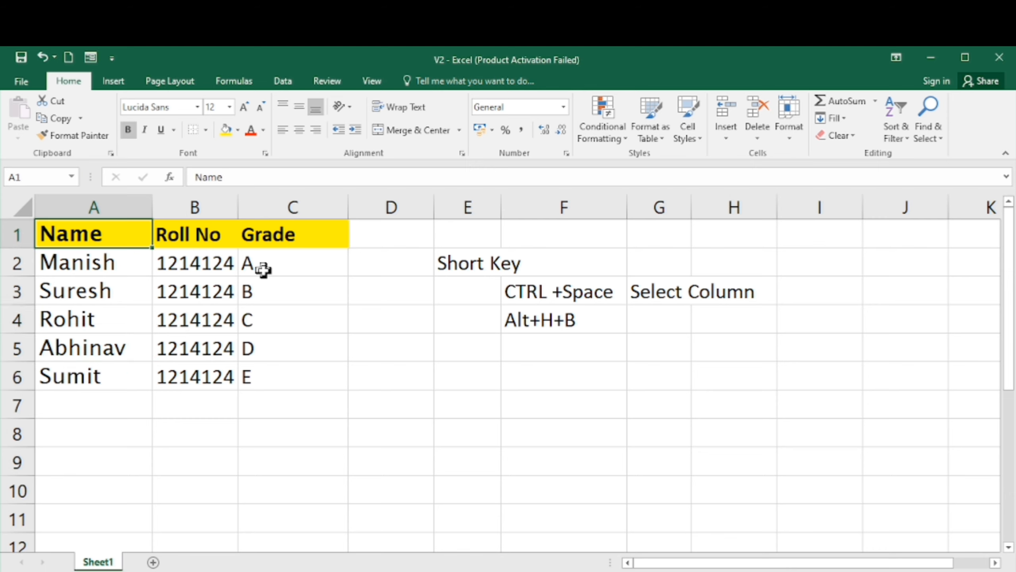
{"action": "key", "text": "shift+Right"}
{"action": "key", "text": "shift+Right"}
{"action": "key", "text": "shift+Left"}
{"action": "key", "text": "shift+Left"}
{"action": "key", "text": "shift+Right"}
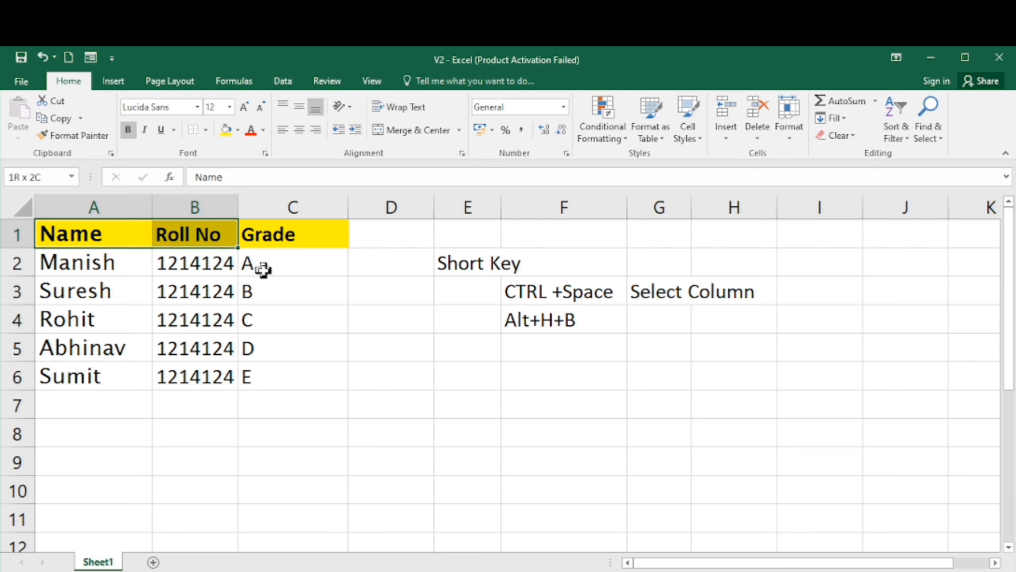
{"action": "key", "text": "shift+Right"}
{"action": "key", "text": "Down"}
{"action": "key", "text": "Down"}
{"action": "key", "text": "Down"}
{"action": "key", "text": "Down"}
{"action": "key", "text": "Down"}
{"action": "key", "text": "Down"}
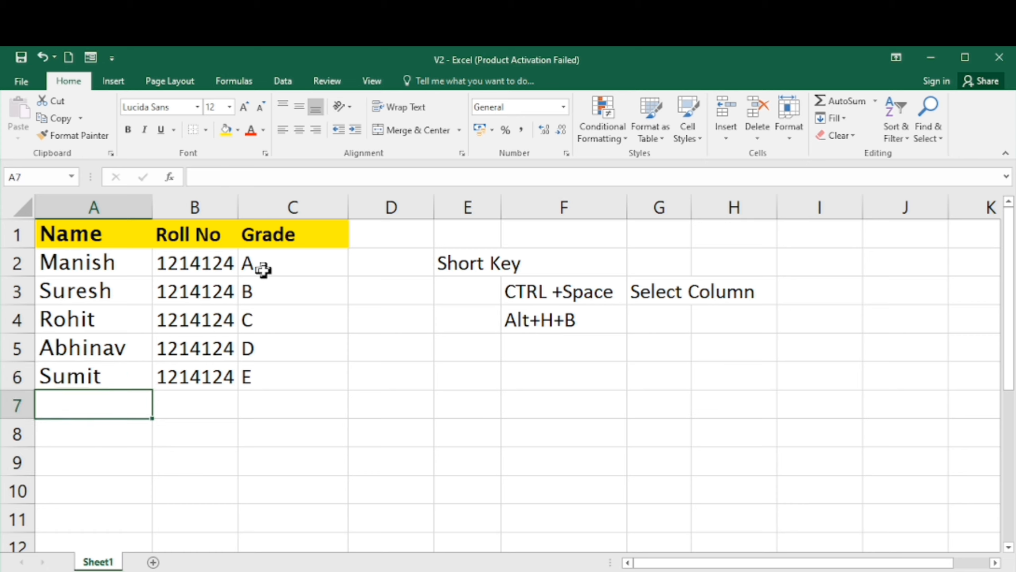
{"action": "key", "text": "Right"}
{"action": "key", "text": "Right"}
{"action": "key", "text": "Right"}
{"action": "key", "text": "Right"}
{"action": "key", "text": "Right"}
{"action": "key", "text": "Up"}
{"action": "key", "text": "Up"}
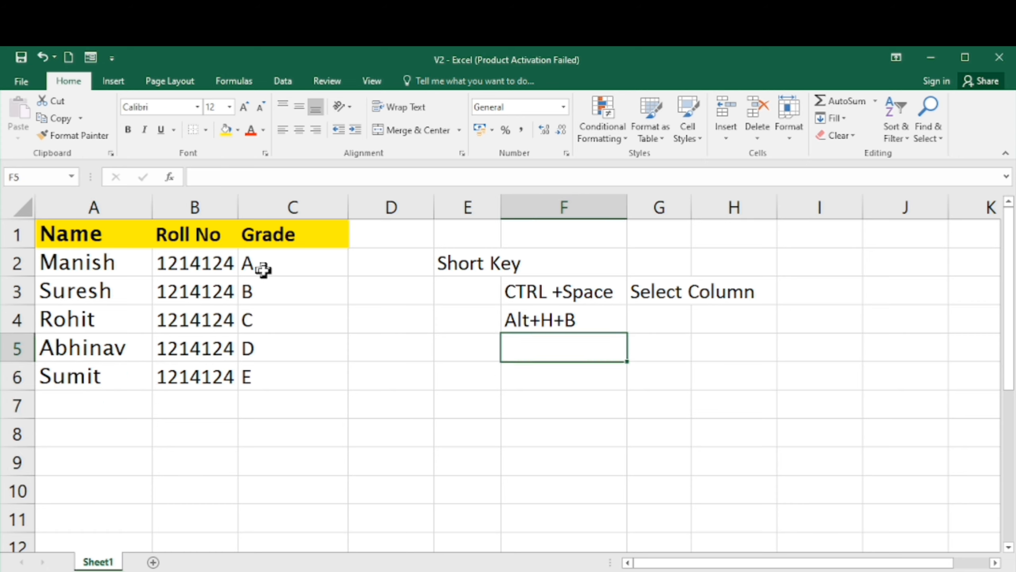
- Enter the note Bold in cell G5
{"action": "key", "text": "Right"}
{"action": "type", "text": "Bold"}
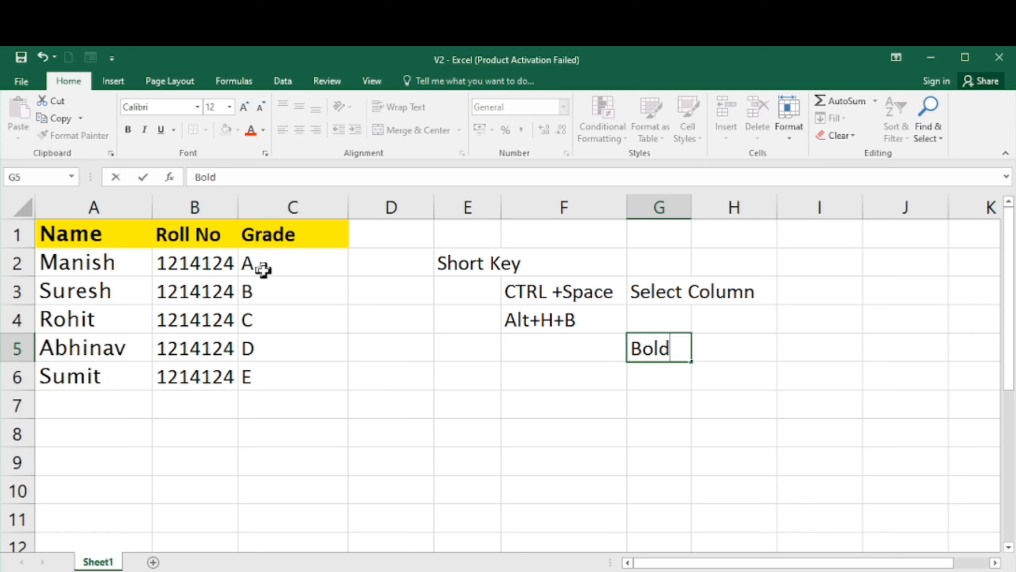
{"action": "key", "text": "Return"}
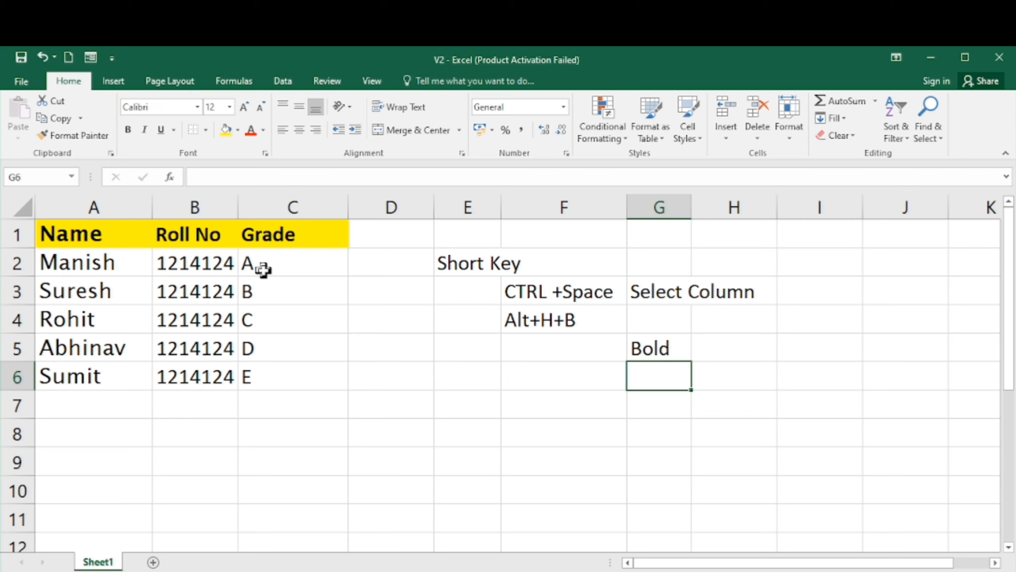
- Paste the shortcut text into F5 and edit it to read CTRL+B
{"action": "key", "text": "Left"}
{"action": "key", "text": "Up"}
{"action": "type", "text": "CTRL +Space"}
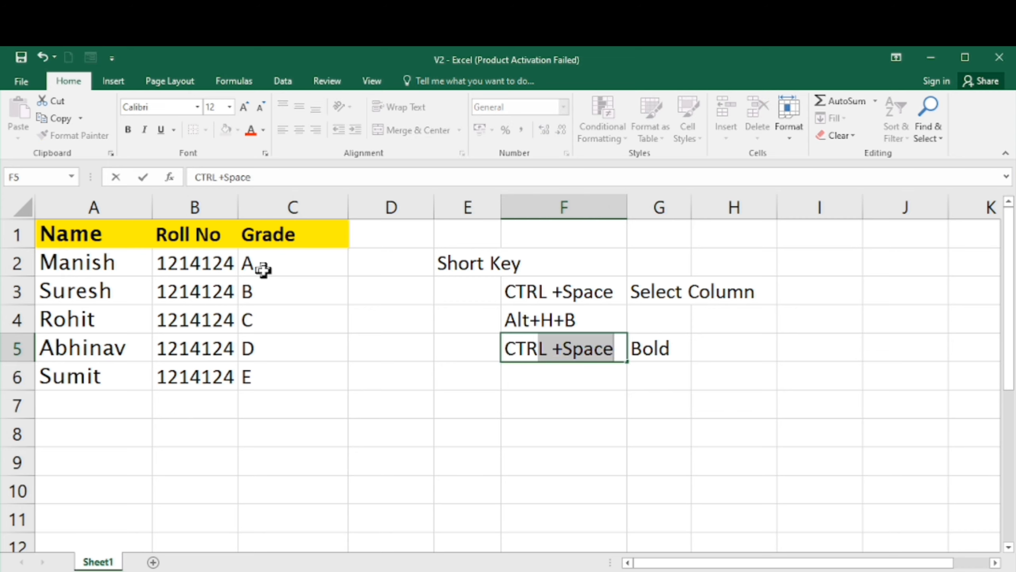
{"action": "key", "text": "shift+Left"}
{"action": "key", "text": "shift+Left"}
{"action": "key", "text": "shift+Left"}
{"action": "key", "text": "shift+Left"}
{"action": "key", "text": "shift+Left"}
{"action": "key", "text": "shift+Left"}
{"action": "key", "text": "shift+Left"}
{"action": "type", "text": "+"}
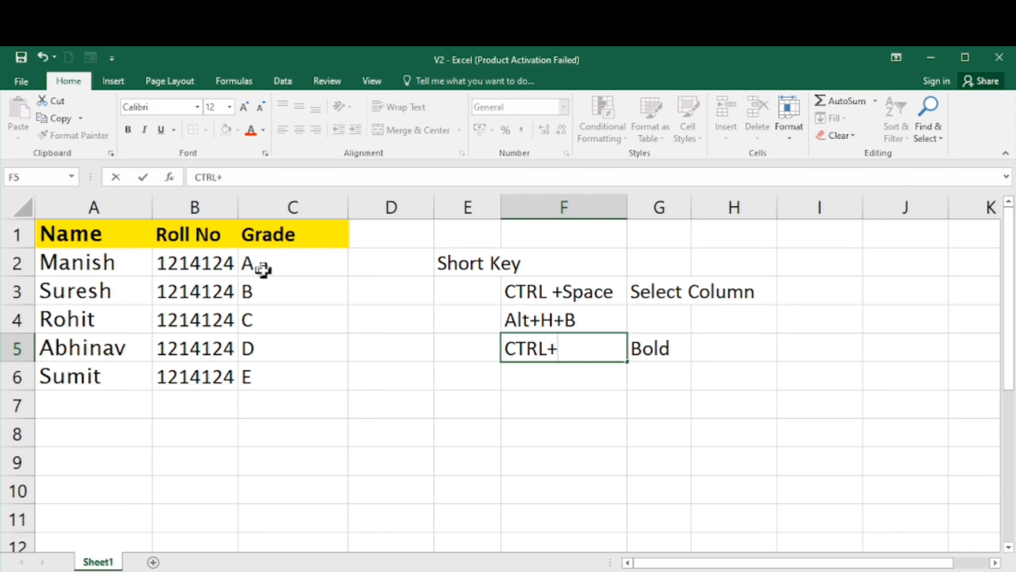
{"action": "type", "text": "B"}
{"action": "key", "text": "Return"}
- Select the header row A1:C1 and italicize it with the italic shortcut
{"action": "key", "text": "Left"}
{"action": "key", "text": "Left"}
{"action": "key", "text": "Left"}
{"action": "key", "text": "Left"}
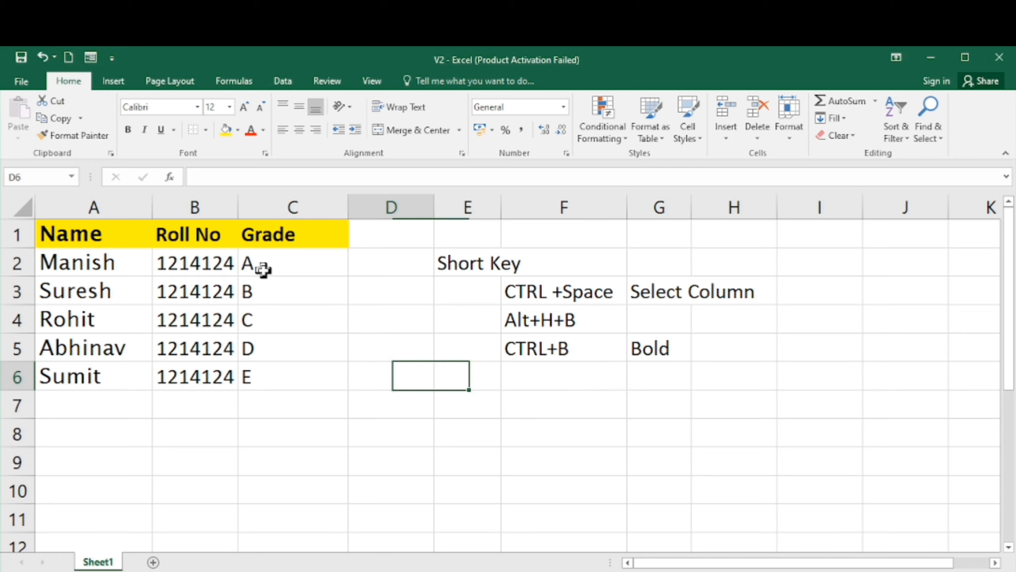
{"action": "key", "text": "Left"}
{"action": "key", "text": "Up"}
{"action": "key", "text": "Up"}
{"action": "key", "text": "Up"}
{"action": "key", "text": "Up"}
{"action": "key", "text": "Up"}
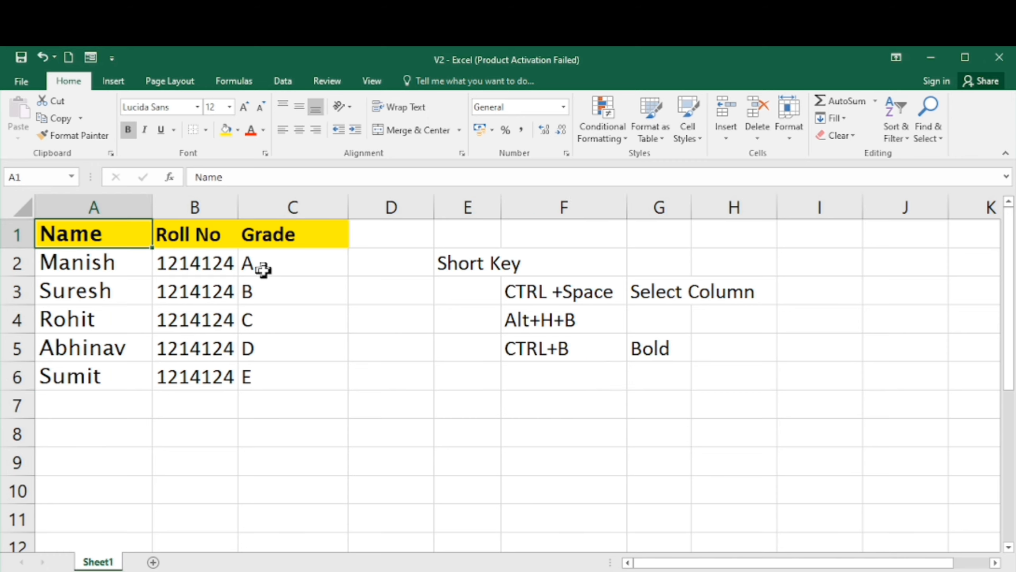
{"action": "key", "text": "shift+Right"}
{"action": "key", "text": "shift+Right"}
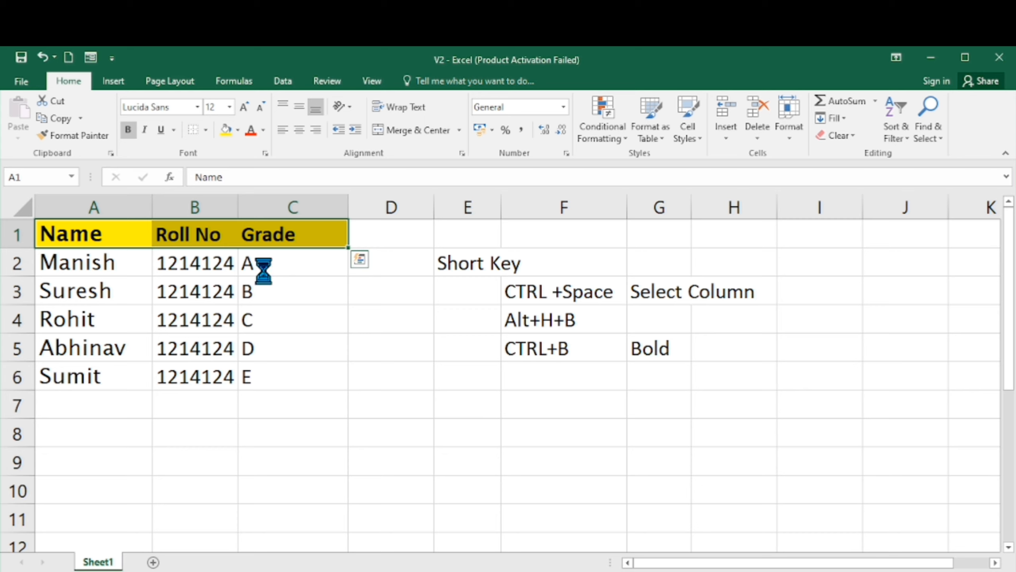
{"action": "key", "text": "ctrl+i"}
- Extend the selection to A1:C6, apply italics to the whole table, and AutoFit column B's width
{"action": "key", "text": "shift+Down"}
{"action": "key", "text": "shift+Down"}
{"action": "key", "text": "shift+Down"}
{"action": "key", "text": "shift+Down"}
{"action": "key", "text": "shift+Down"}
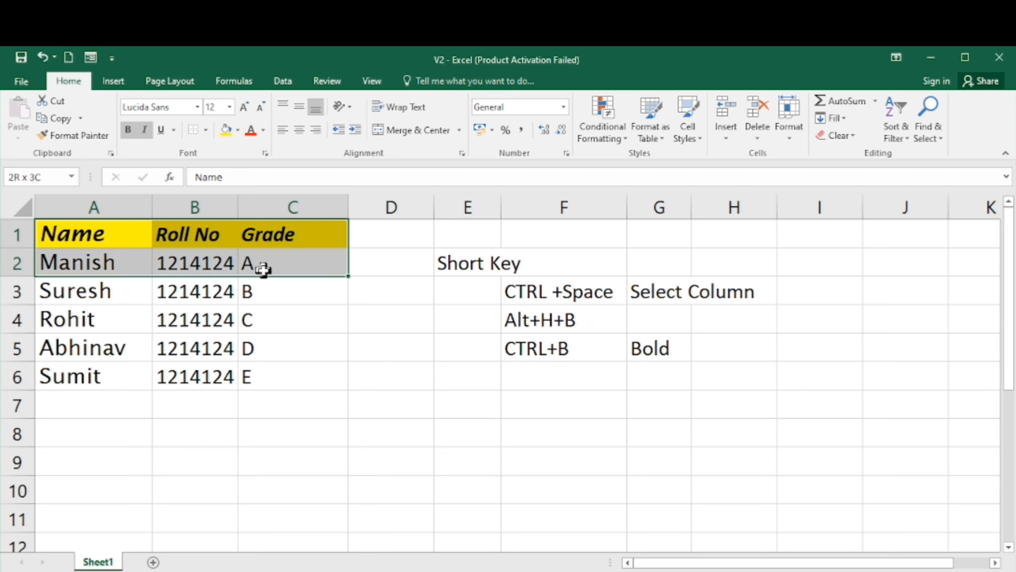
{"action": "key", "text": "ctrl+i"}
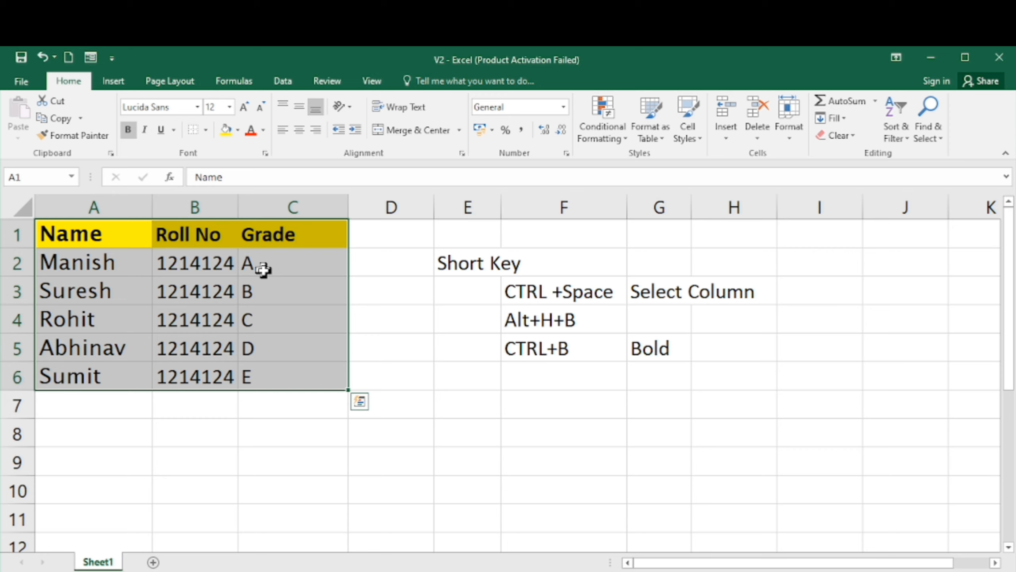
{"action": "key", "text": "ctrl+i"}
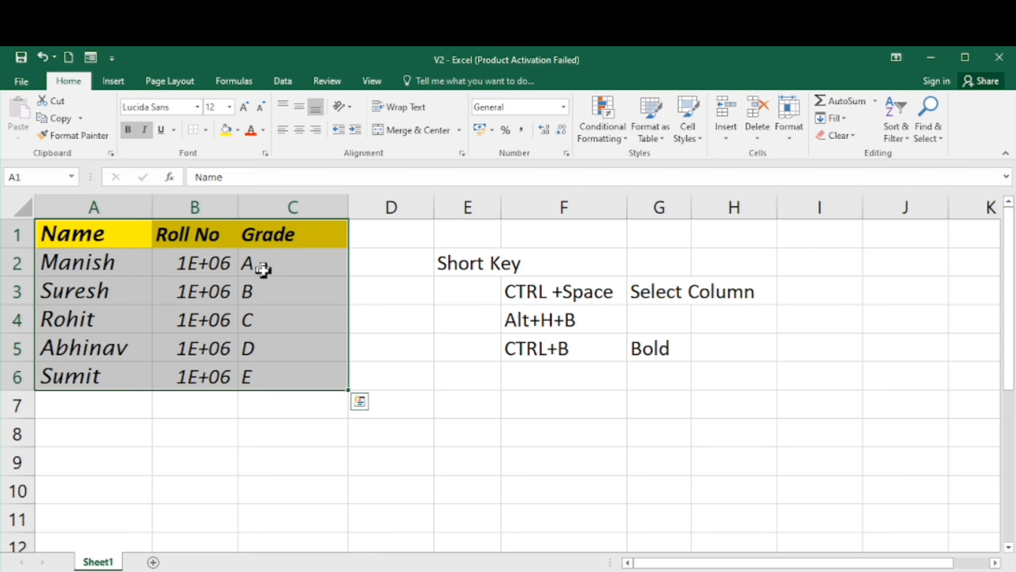
{"action": "double_click", "coordinate": [239, 206]}
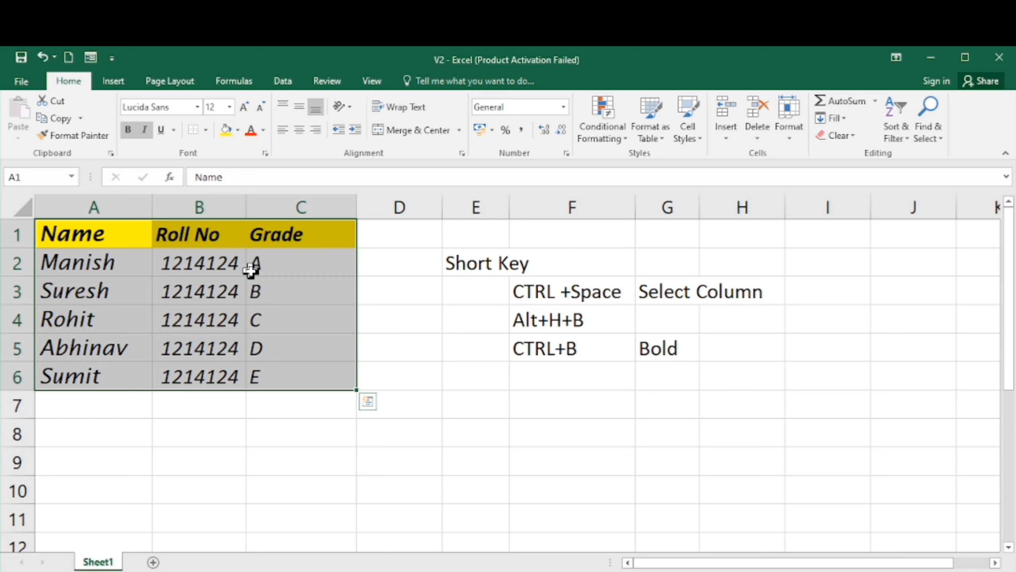
{"action": "key", "text": "Down"}
{"action": "key", "text": "Down"}
{"action": "key", "text": "Down"}
{"action": "key", "text": "Down"}
{"action": "key", "text": "Down"}
{"action": "key", "text": "Down"}
{"action": "key", "text": "Right"}
{"action": "key", "text": "Right"}
{"action": "key", "text": "Right"}
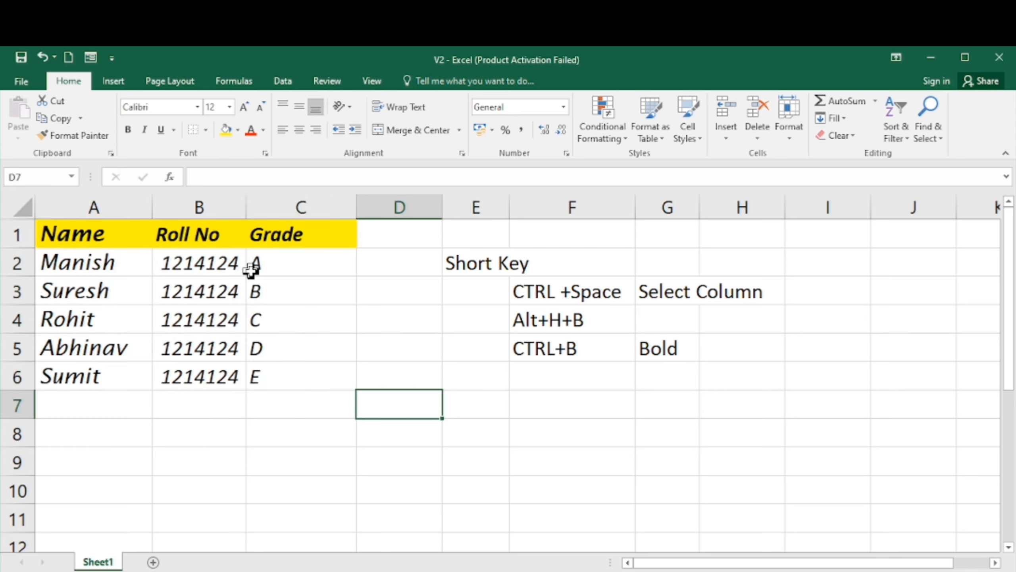
{"action": "key", "text": "Up"}
{"action": "key", "text": "Up"}
{"action": "key", "text": "Up"}
{"action": "key", "text": "Up"}
{"action": "key", "text": "Up"}
{"action": "key", "text": "Up"}
{"action": "key", "text": "Left"}
{"action": "key", "text": "Left"}
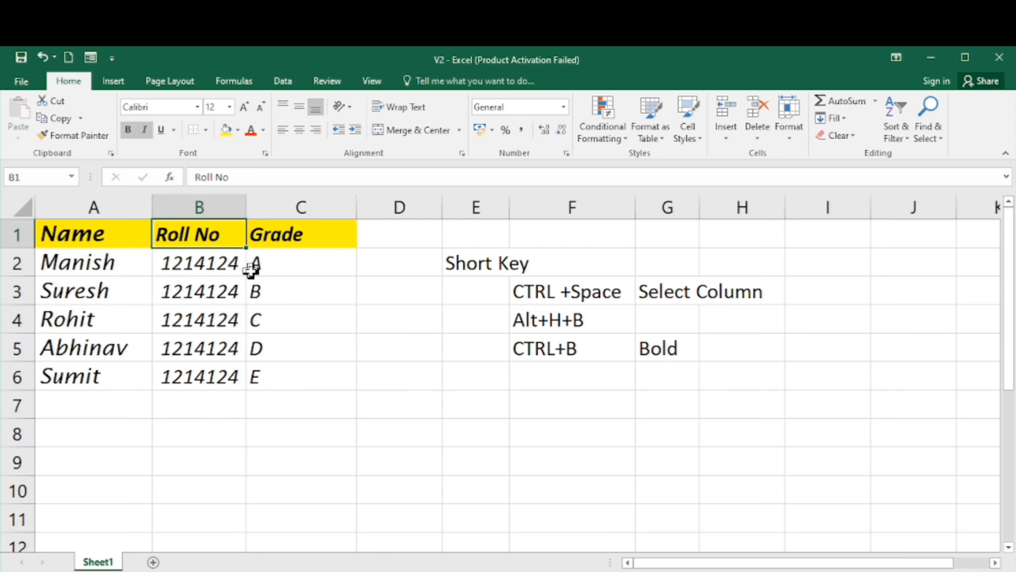
- Remove italics from the whole table A1:C6 with the italic shortcut
{"action": "key", "text": "Left"}
{"action": "key", "text": "shift+Right"}
{"action": "key", "text": "shift+Right"}
{"action": "key", "text": "shift+Down"}
{"action": "key", "text": "shift+Down"}
{"action": "key", "text": "shift+Down"}
{"action": "key", "text": "shift+Down"}
{"action": "key", "text": "shift+Down"}
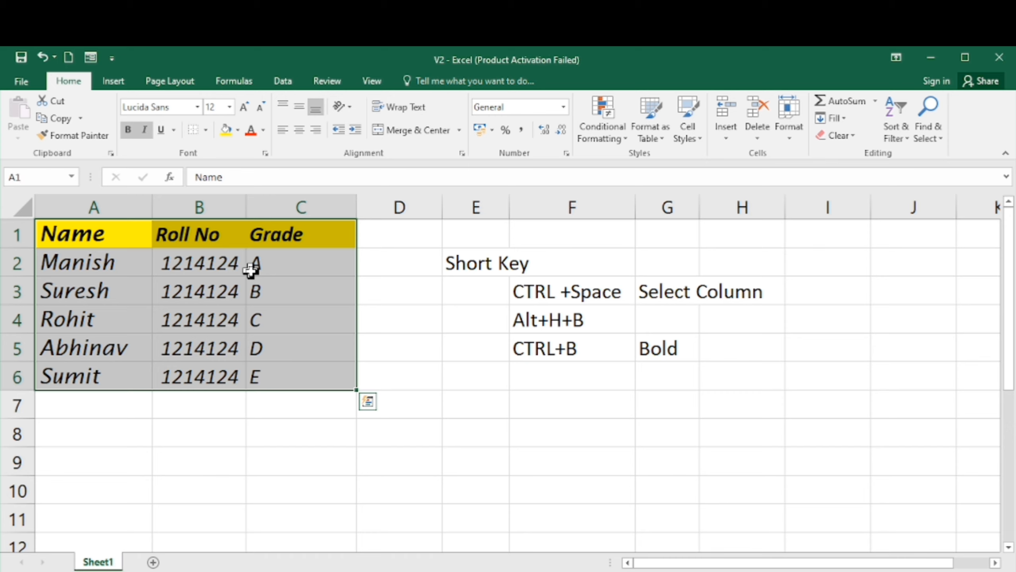
{"action": "key", "text": "ctrl+i"}
{"action": "key", "text": "Down"}
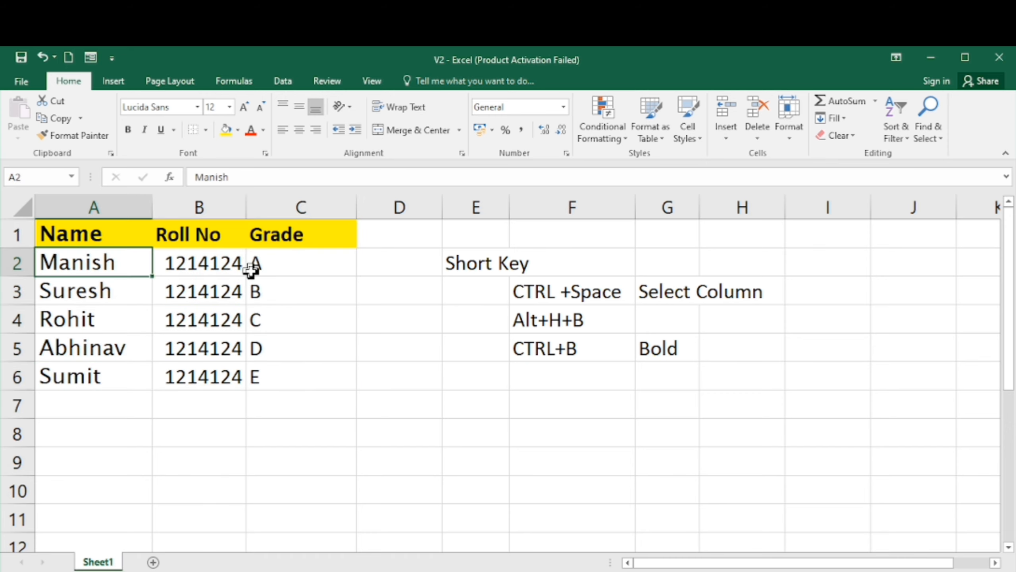
- Reselect the table A1:C6 and apply italics to it again
{"action": "key", "text": "Up"}
{"action": "key", "text": "shift+Right"}
{"action": "key", "text": "shift+Right"}
{"action": "key", "text": "shift+Down"}
{"action": "key", "text": "shift+Down"}
{"action": "key", "text": "shift+Down"}
{"action": "key", "text": "shift+Down"}
{"action": "key", "text": "shift+Down"}
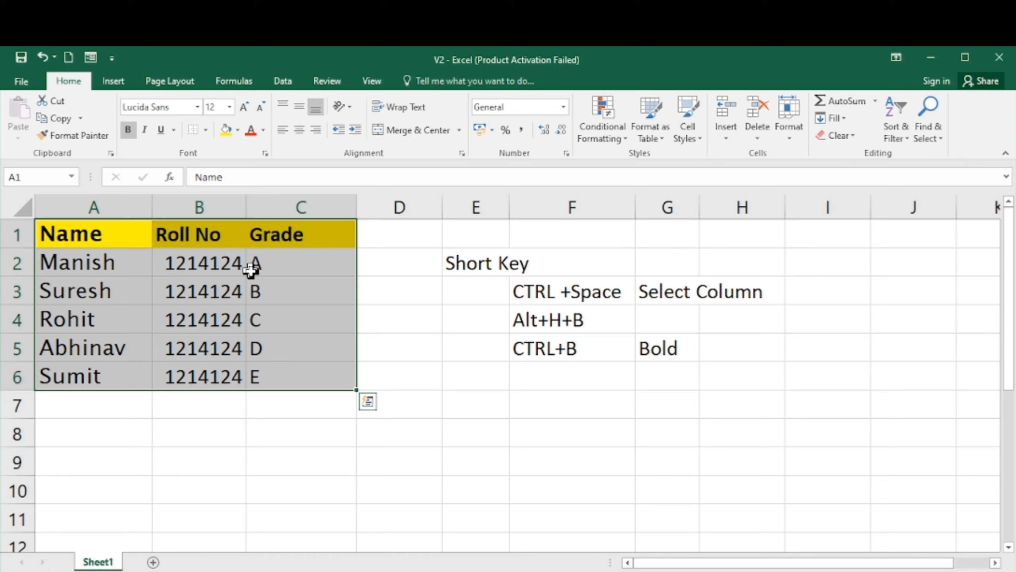
{"action": "key", "text": "ctrl+i"}
- Enter the note CTRL+I in cell F6 under the other shortcuts
{"action": "key", "text": "Down"}
{"action": "key", "text": "Down"}
{"action": "key", "text": "Right"}
{"action": "key", "text": "Right"}
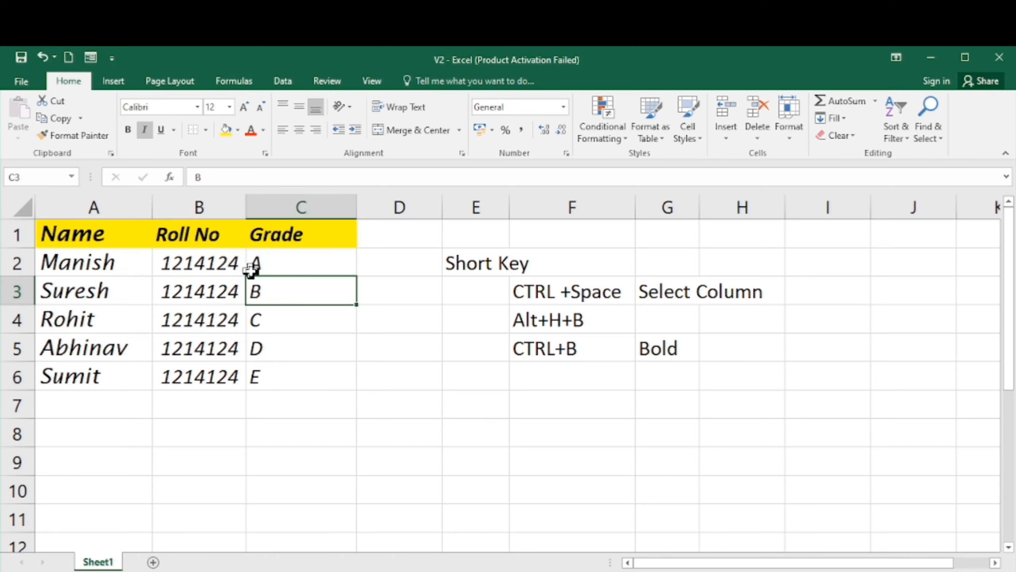
{"action": "key", "text": "Right"}
{"action": "key", "text": "Right"}
{"action": "key", "text": "Down"}
{"action": "key", "text": "Down"}
{"action": "key", "text": "Right"}
{"action": "key", "text": "Down"}
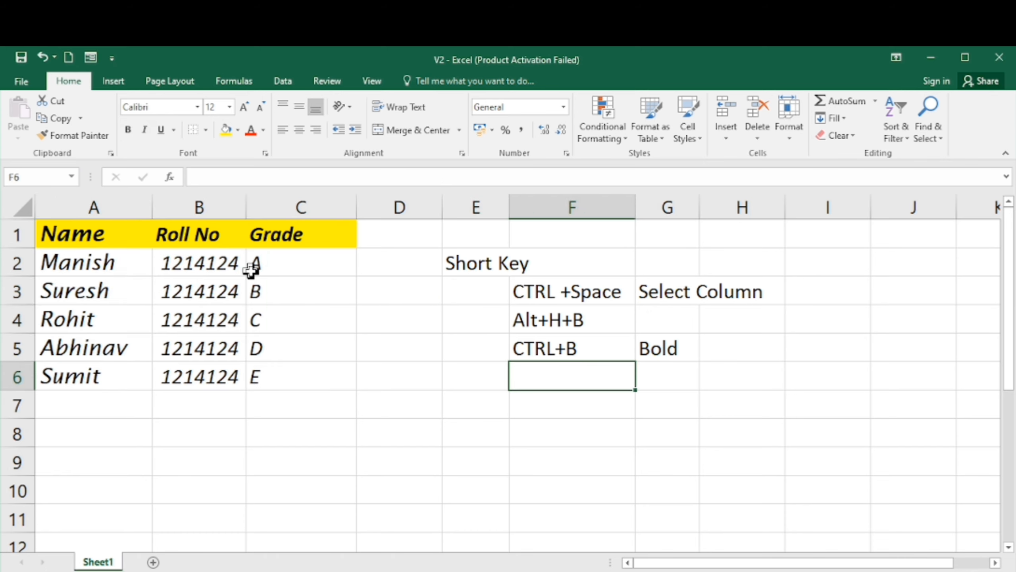
{"action": "type", "text": "CTRL"}
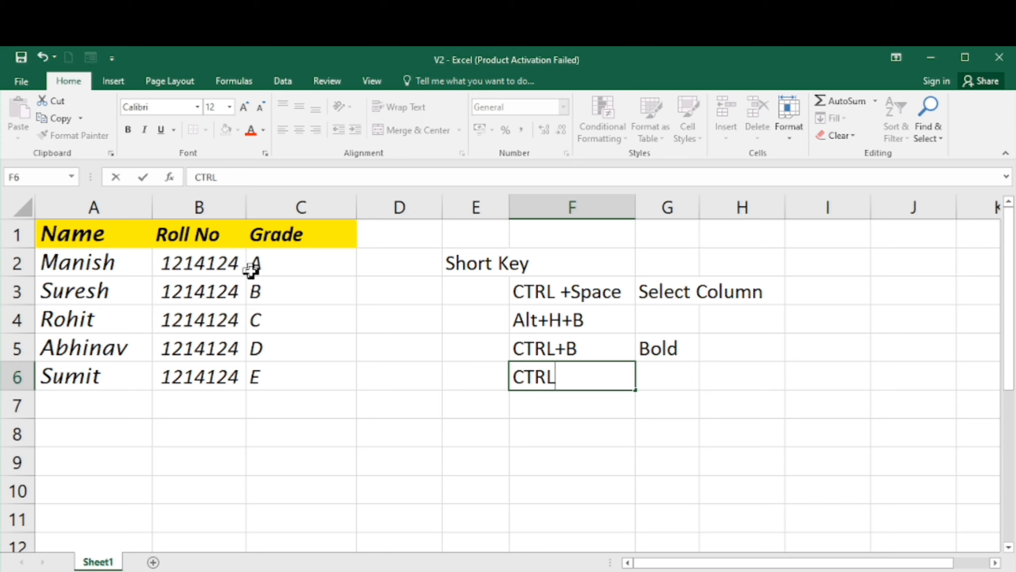
{"action": "key", "text": "Tab"}
{"action": "key", "text": "Left"}
{"action": "type", "text": "+B"}
{"action": "key", "text": "BackSpace"}
{"action": "type", "text": "I"}
{"action": "key", "text": "Return"}
- Select the table A1:C6 and apply all borders to it using the Home borders shortcut
{"action": "key", "text": "Left"}
{"action": "key", "text": "Left"}
{"action": "key", "text": "Left"}
{"action": "key", "text": "Left"}
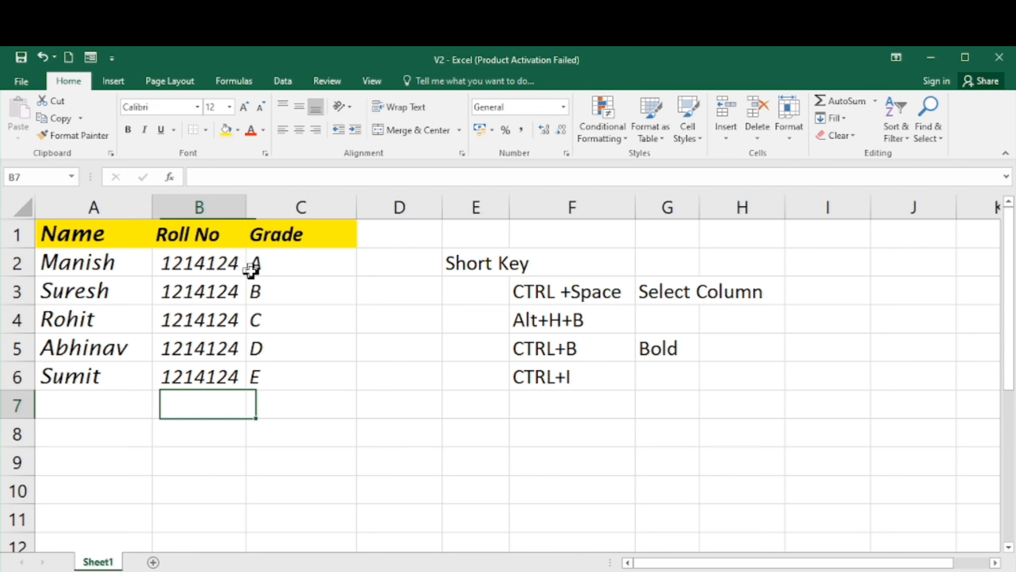
{"action": "key", "text": "Up"}
{"action": "key", "text": "Up"}
{"action": "key", "text": "Up"}
{"action": "key", "text": "Up"}
{"action": "key", "text": "Up"}
{"action": "key", "text": "Up"}
{"action": "key", "text": "Left"}
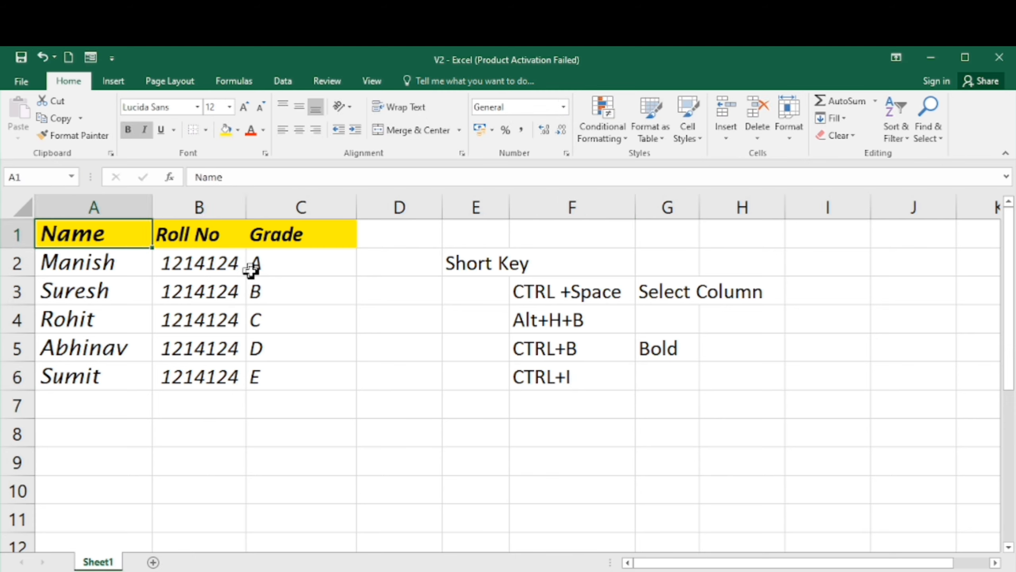
{"action": "key", "text": "shift+Right"}
{"action": "key", "text": "shift+Right"}
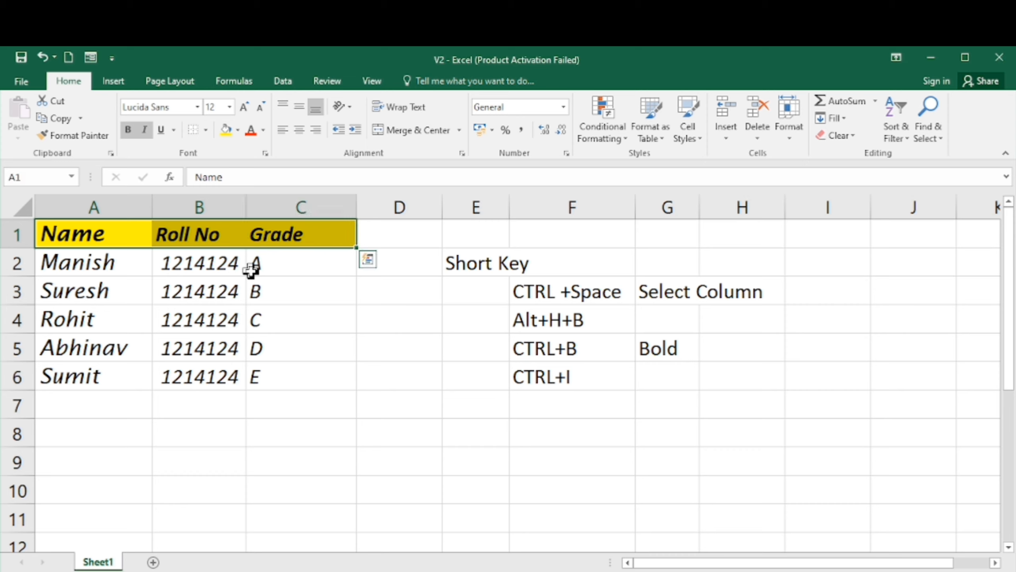
{"action": "key", "text": "Down"}
{"action": "key", "text": "Down"}
{"action": "key", "text": "Up"}
{"action": "key", "text": "Up"}
{"action": "key", "text": "shift+Right"}
{"action": "key", "text": "shift+Right"}
{"action": "key", "text": "ctrl+shift+Down"}
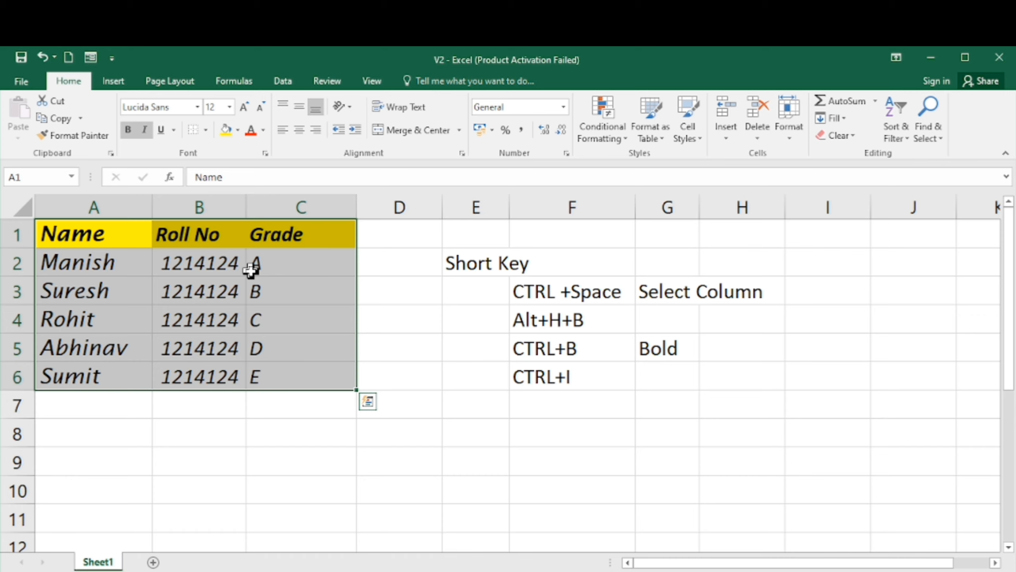
{"action": "key", "text": "alt"}
{"action": "key", "text": "h"}
{"action": "key", "text": "b"}
{"action": "key", "text": "a"}
{"action": "key", "text": "Down"}
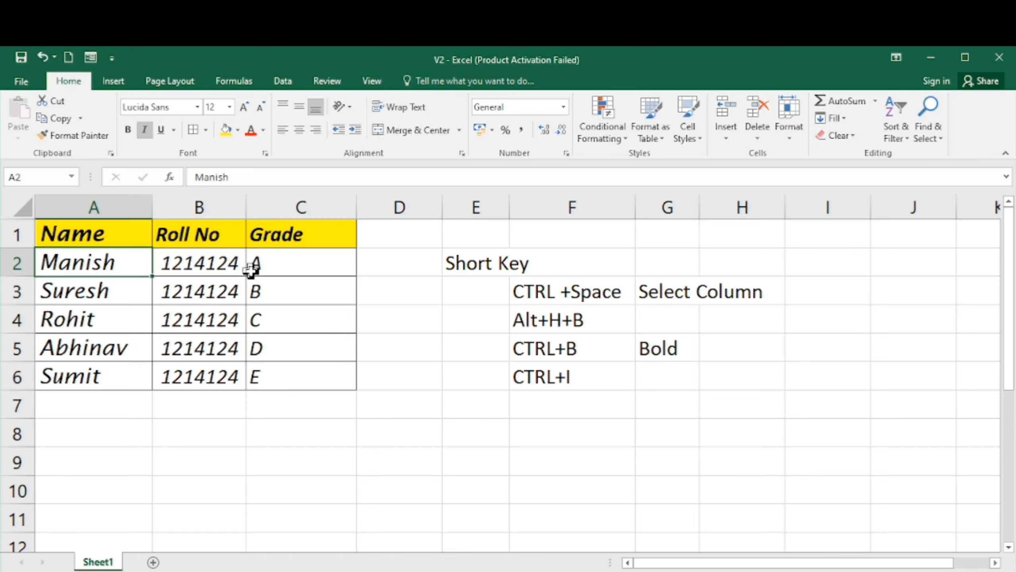
- Select the header row A1:C1 and underline it with the underline shortcut
{"action": "key", "text": "Up"}
{"action": "key", "text": "Right"}
{"action": "key", "text": "Left"}
{"action": "key", "text": "Right"}
{"action": "key", "text": "Right"}
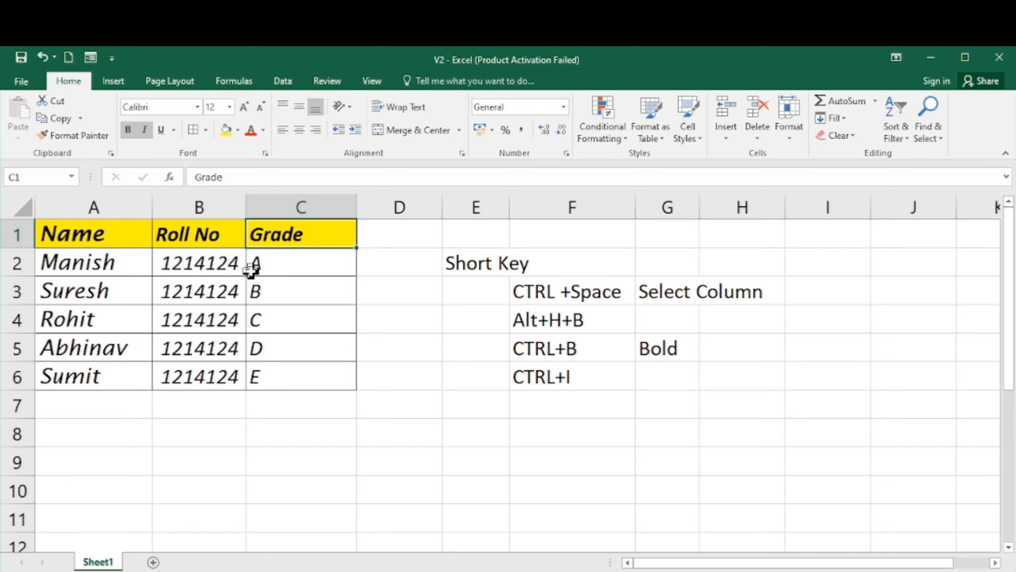
{"action": "key", "text": "Left"}
{"action": "key", "text": "Left"}
{"action": "key", "text": "shift+Right"}
{"action": "key", "text": "shift+Right"}
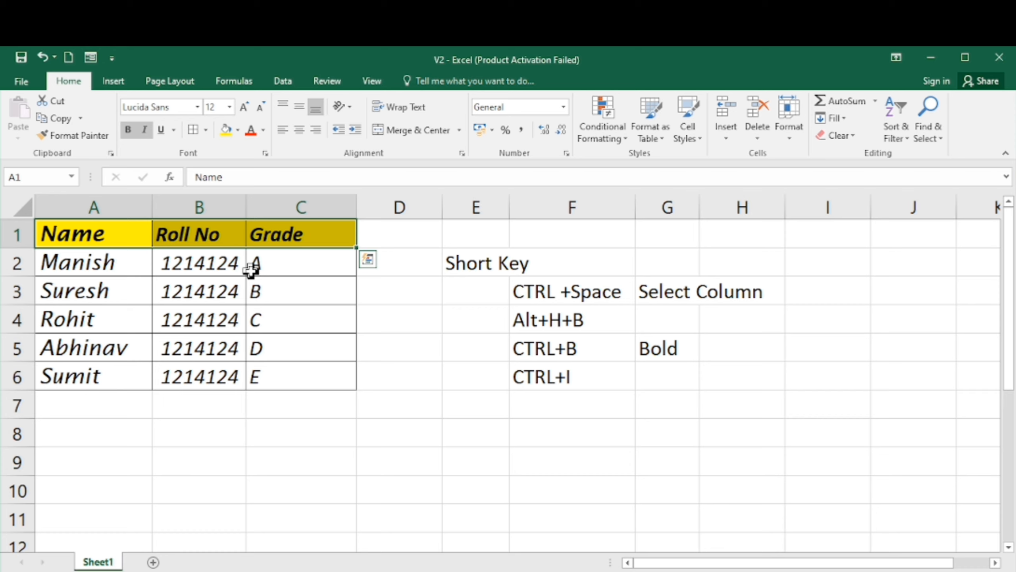
{"action": "key", "text": "ctrl+u"}
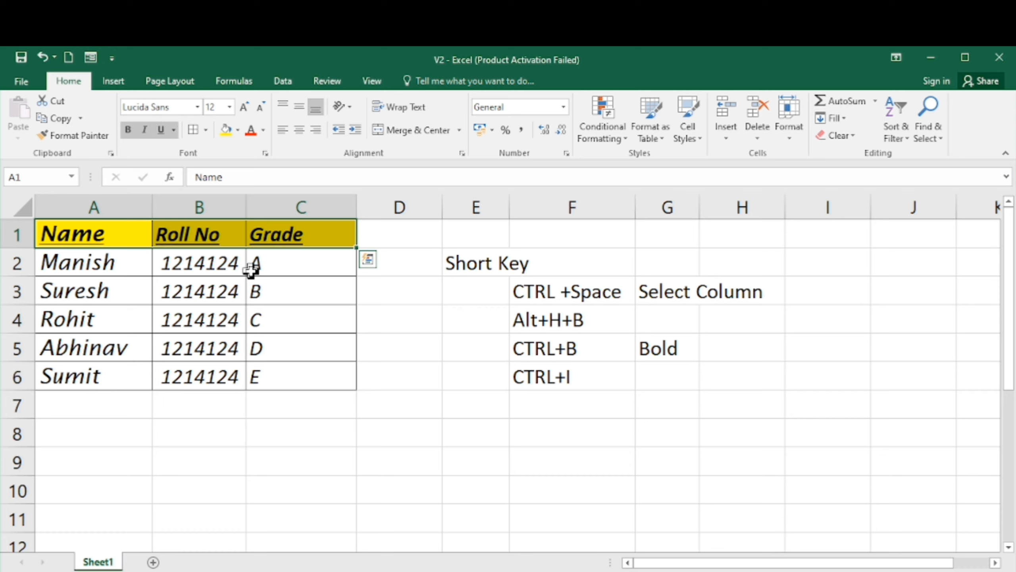
{"action": "key", "text": "Down"}
{"action": "key", "text": "Down"}
{"action": "key", "text": "Down"}
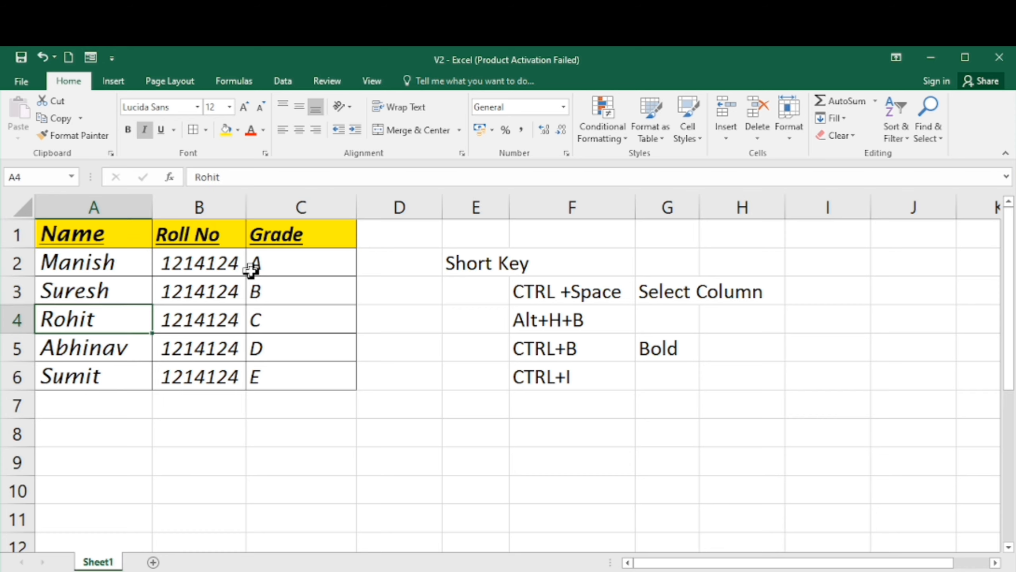
{"action": "key", "text": "Up"}
{"action": "key", "text": "Up"}
{"action": "key", "text": "Up"}
{"action": "key", "text": "Right"}
{"action": "key", "text": "Right"}
{"action": "key", "text": "Left"}
{"action": "key", "text": "Left"}
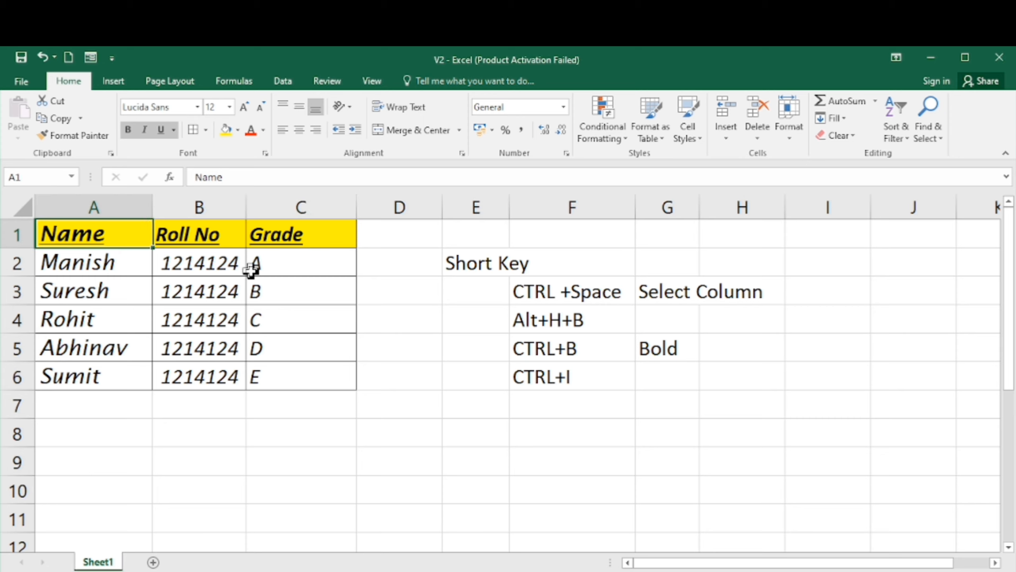
{"action": "key", "text": "Down"}
{"action": "key", "text": "Up"}
{"action": "key", "text": "Right"}
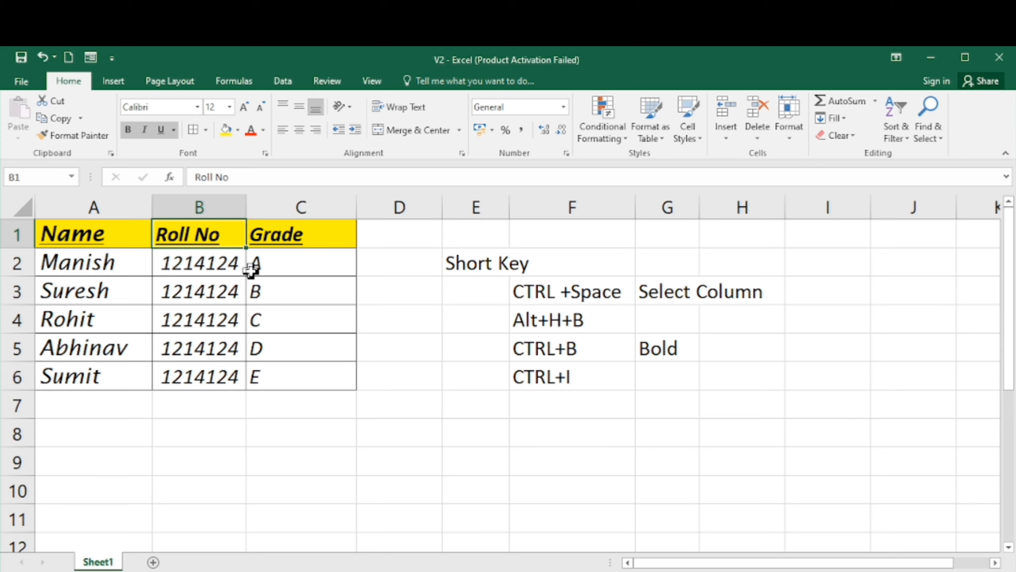
{"action": "key", "text": "Down"}
{"action": "key", "text": "Down"}
{"action": "key", "text": "Left"}
{"action": "key", "text": "Right"}
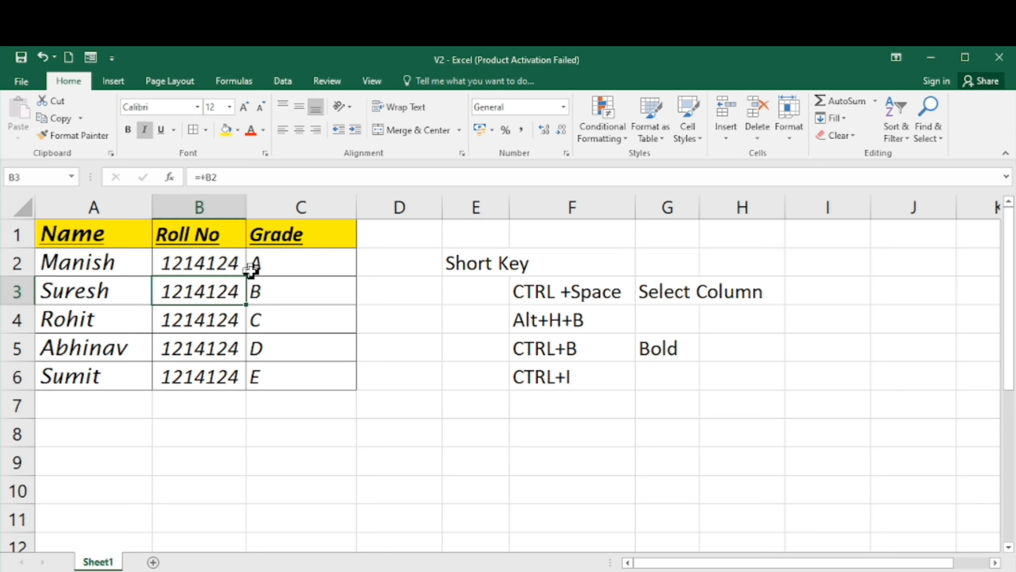
{"action": "key", "text": "Left"}
{"action": "key", "text": "Down"}
{"action": "key", "text": "Down"}
{"action": "key", "text": "Up"}
{"action": "key", "text": "Up"}
{"action": "key", "text": "Up"}
{"action": "key", "text": "Up"}
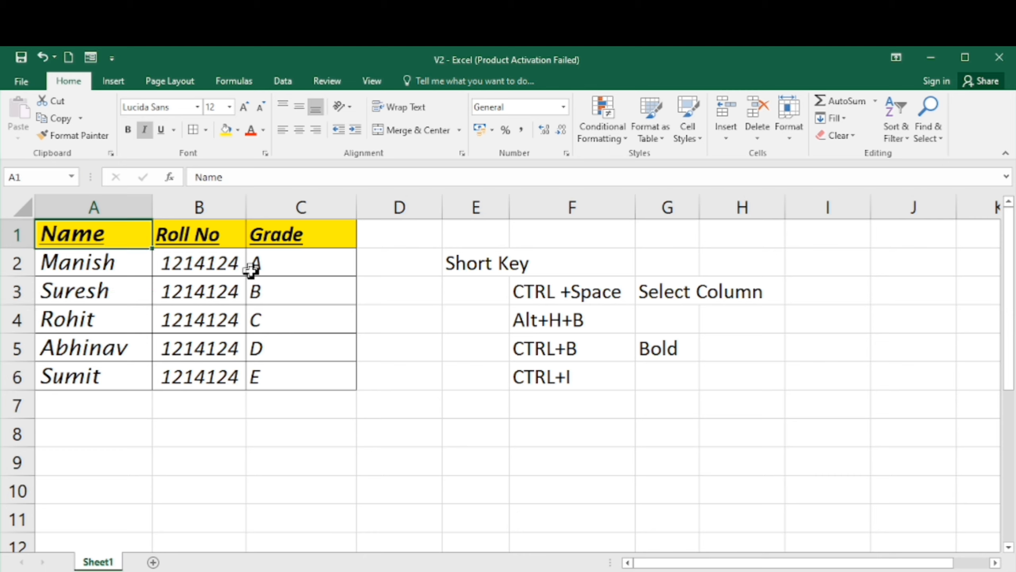
{"action": "key", "text": "Right"}
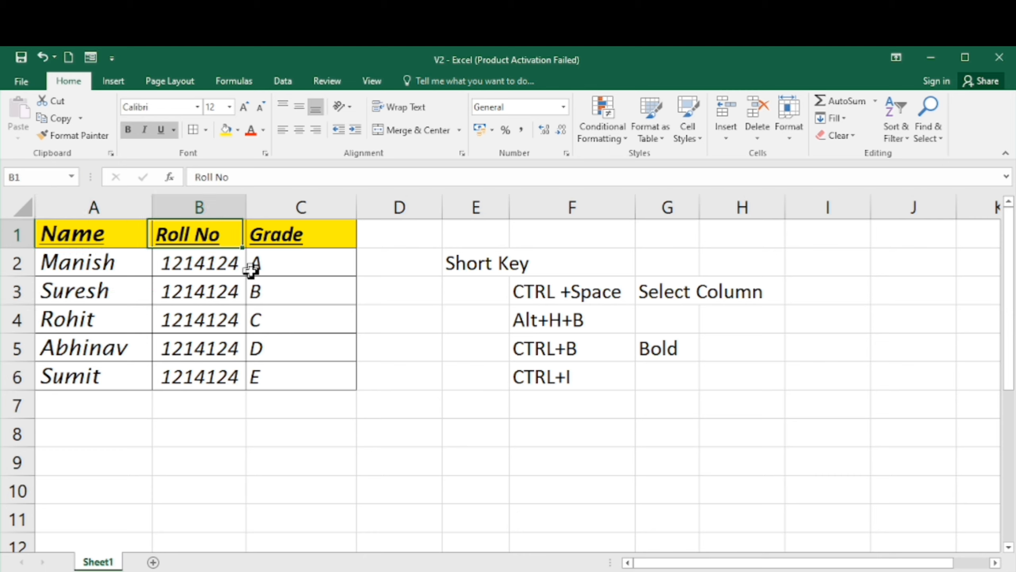
{"action": "key", "text": "Right"}
{"action": "key", "text": "Left"}
{"action": "key", "text": "Left"}
{"action": "key", "text": "Right"}
{"action": "key", "text": "Right"}
{"action": "key", "text": "Right"}
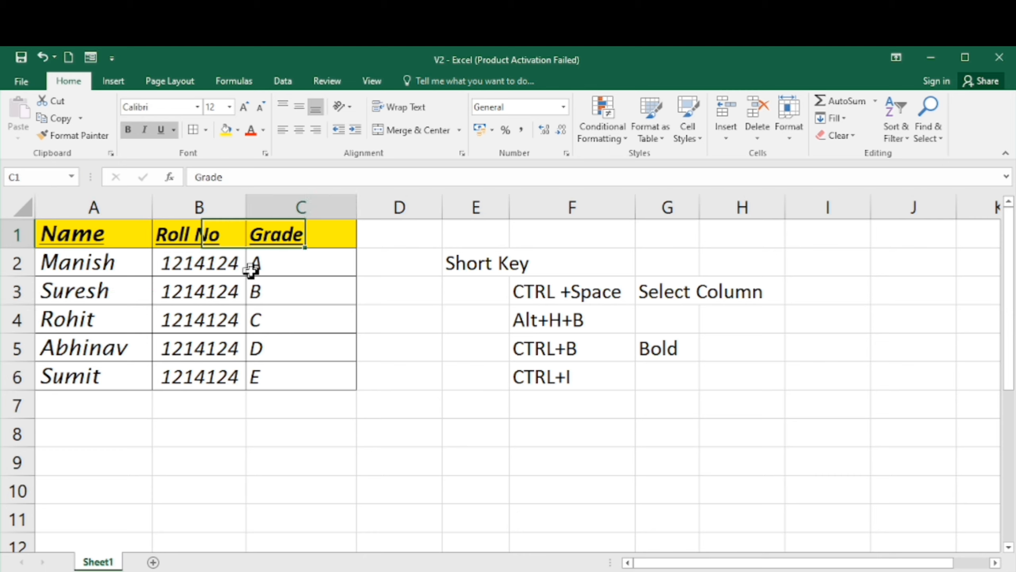
- Enter the note CTRL+U in cell F7
{"action": "key", "text": "Down"}
{"action": "key", "text": "Down"}
{"action": "key", "text": "Down"}
{"action": "key", "text": "Down"}
{"action": "key", "text": "Down"}
{"action": "key", "text": "Down"}
{"action": "key", "text": "Right"}
{"action": "key", "text": "Right"}
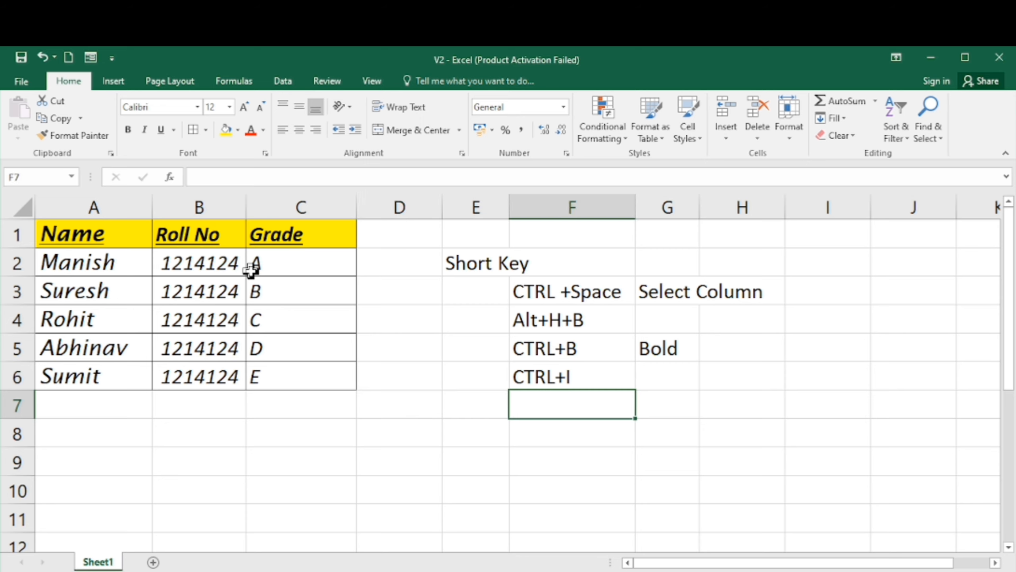
{"action": "type", "text": "CT"}
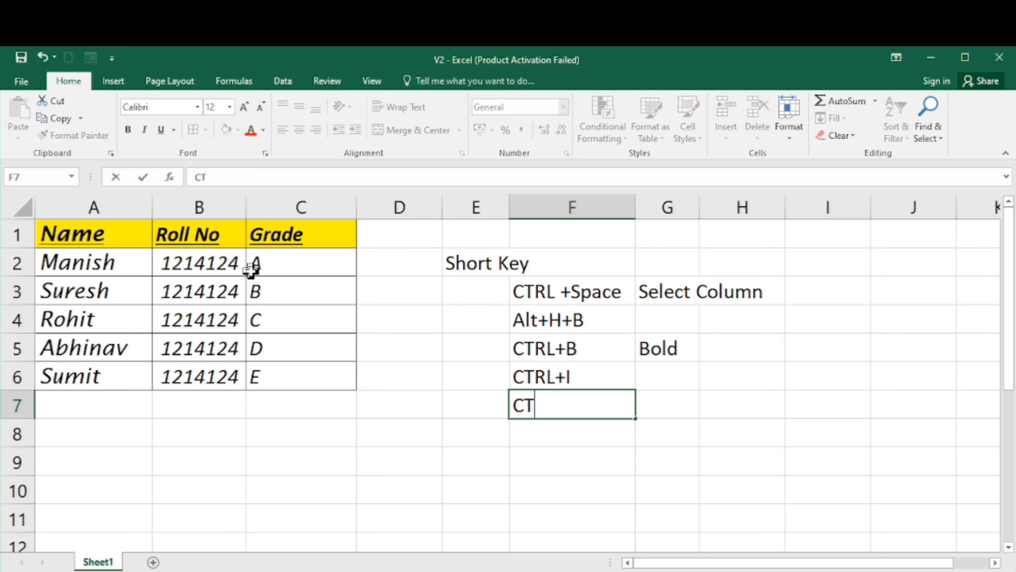
{"action": "type", "text": "RL+U"}
{"action": "key", "text": "Return"}
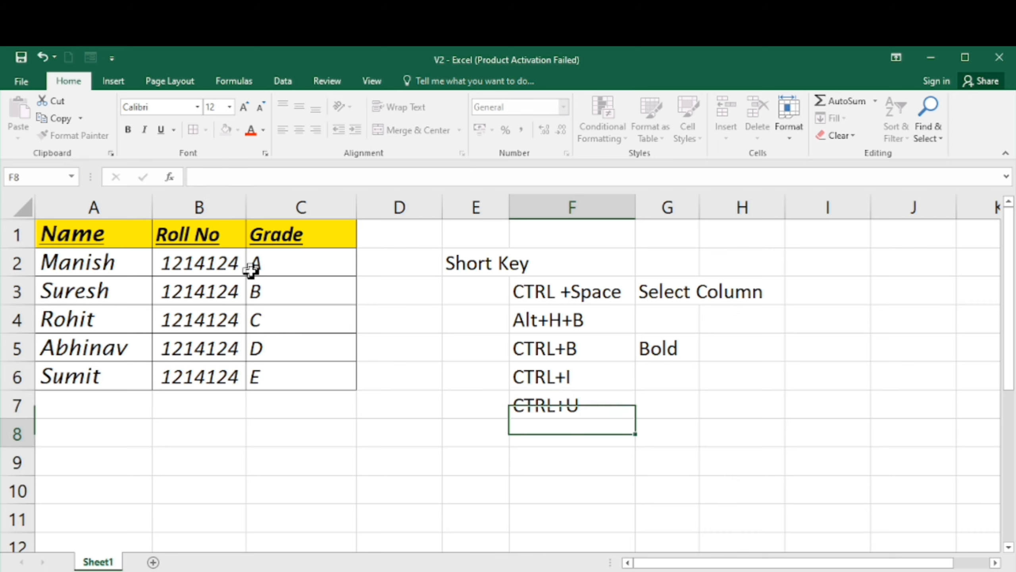
- Select row 3 of the table, A3:C3, and underline it
{"action": "key", "text": "Left"}
{"action": "key", "text": "Left"}
{"action": "key", "text": "Left"}
{"action": "key", "text": "Left"}
{"action": "key", "text": "Up"}
{"action": "key", "text": "Up"}
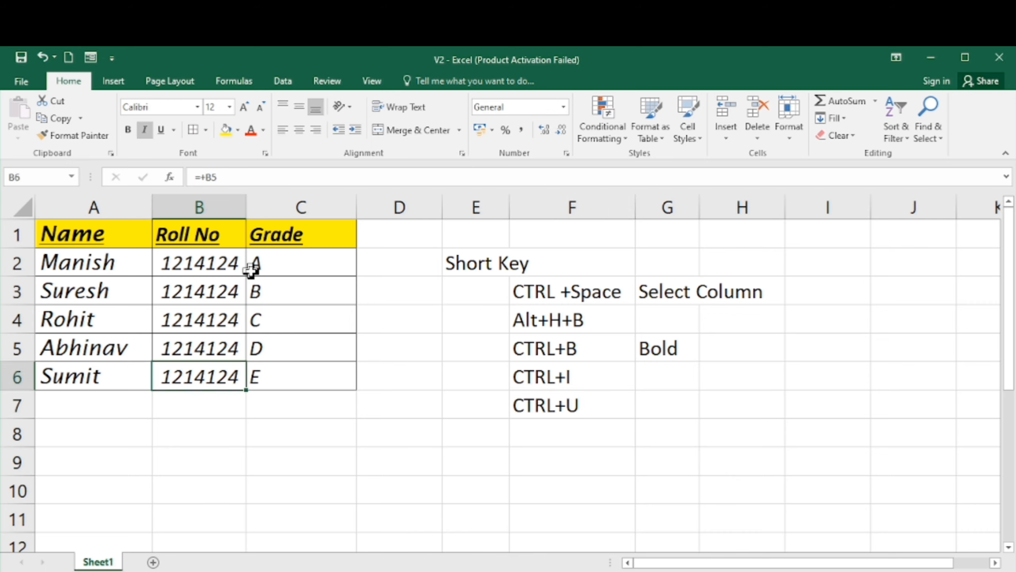
{"action": "key", "text": "Up"}
{"action": "key", "text": "Up"}
{"action": "key", "text": "Up"}
{"action": "key", "text": "Left"}
{"action": "key", "text": "shift+Right"}
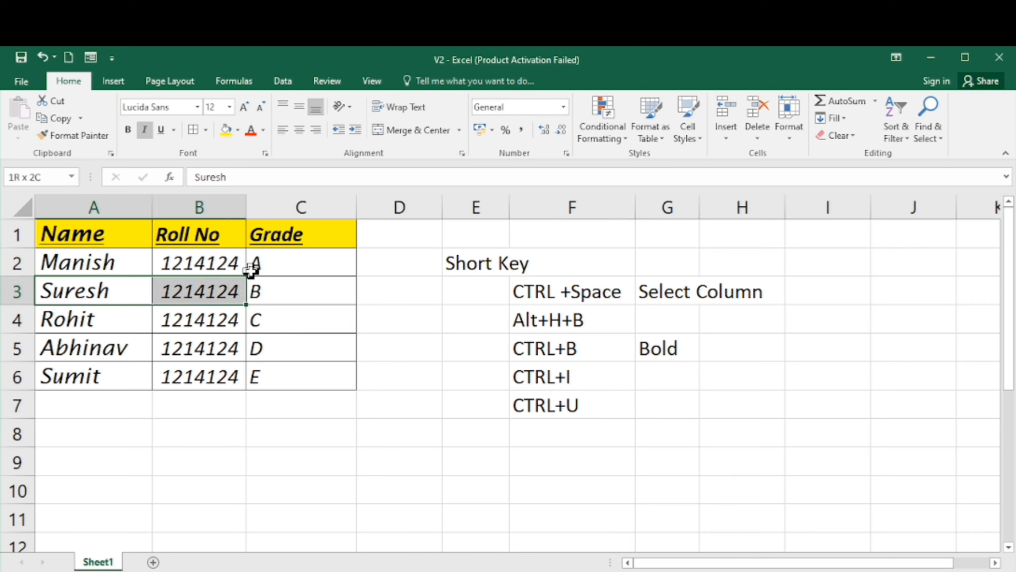
{"action": "key", "text": "shift+Right"}
{"action": "key", "text": "shift+Left"}
{"action": "key", "text": "shift+Right"}
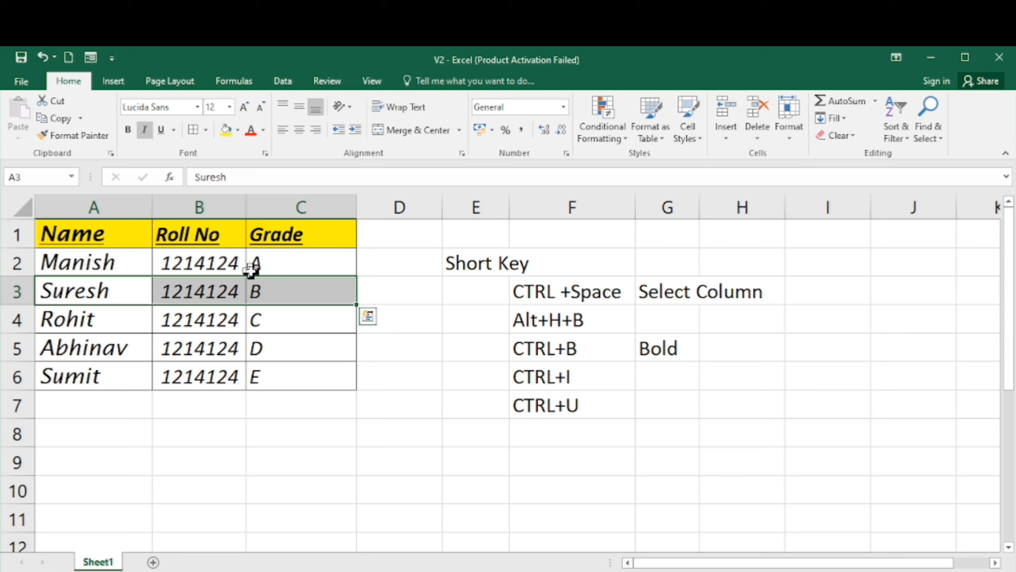
{"action": "key", "text": "ctrl+u"}
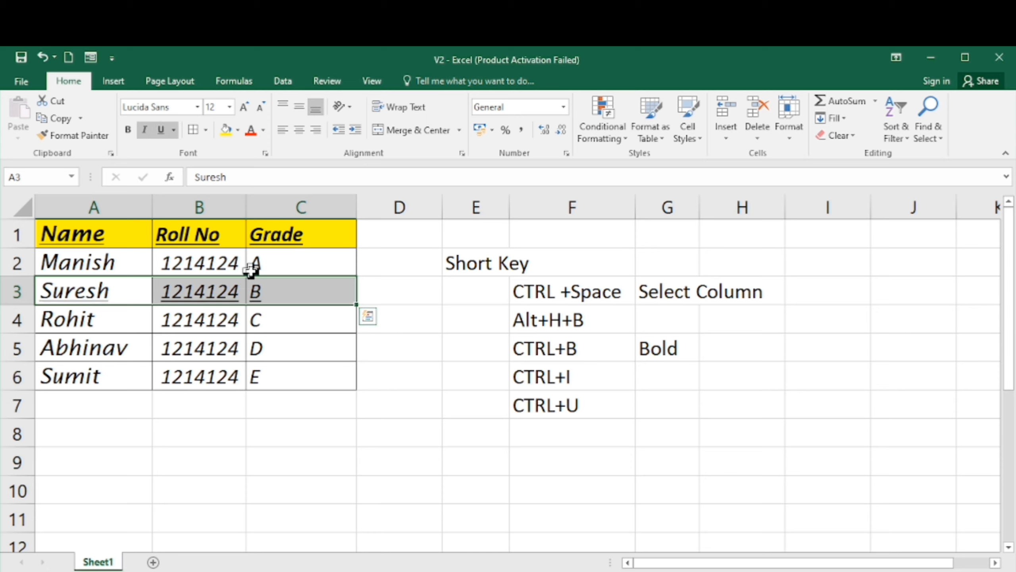
- Select row 6 of the table, A6:C6, and underline it
{"action": "key", "text": "Down"}
{"action": "key", "text": "Down"}
{"action": "key", "text": "Down"}
{"action": "key", "text": "shift+Right"}
{"action": "key", "text": "shift+Right"}
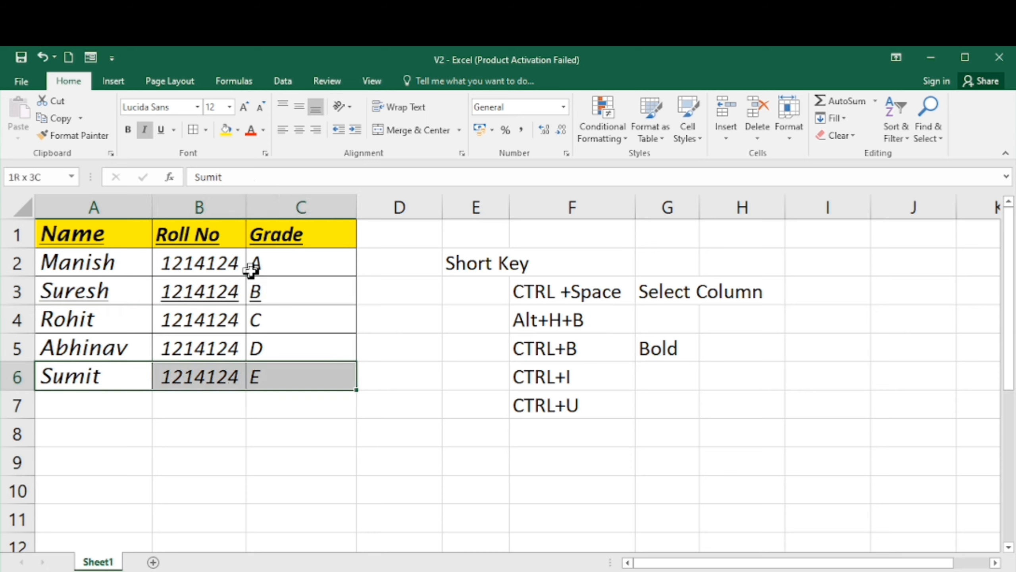
{"action": "key", "text": "ctrl+u"}
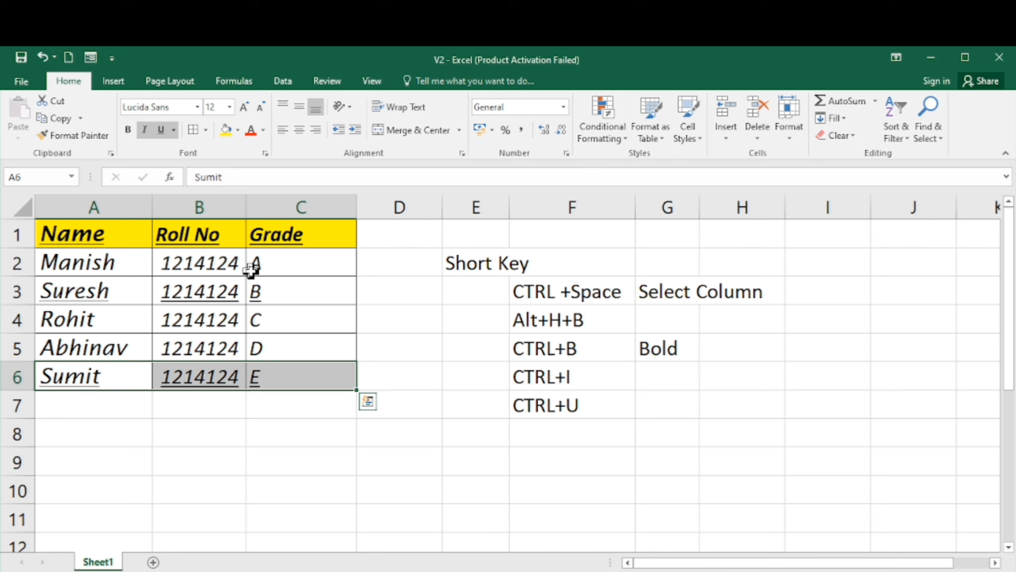
- Select row 2 of the table, A2:C2, and underline it
{"action": "key", "text": "Up"}
{"action": "key", "text": "Up"}
{"action": "key", "text": "Up"}
{"action": "key", "text": "Up"}
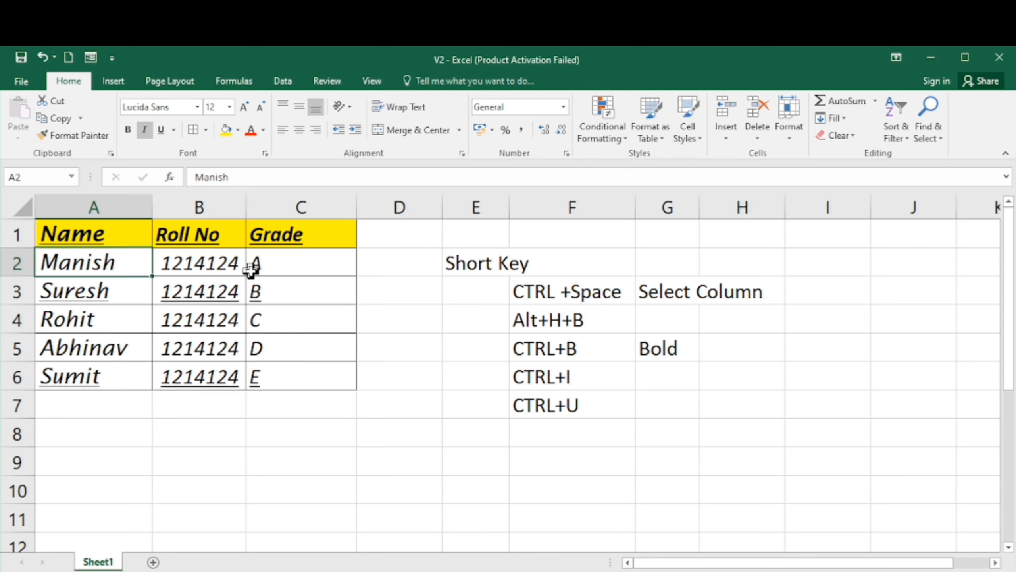
{"action": "key", "text": "shift+Right"}
{"action": "key", "text": "shift+Right"}
{"action": "key", "text": "ctrl+u"}
- Select the empty range A9:C9, underline it, and return to cell A9
{"action": "key", "text": "Down"}
{"action": "key", "text": "Down"}
{"action": "key", "text": "Down"}
{"action": "key", "text": "Down"}
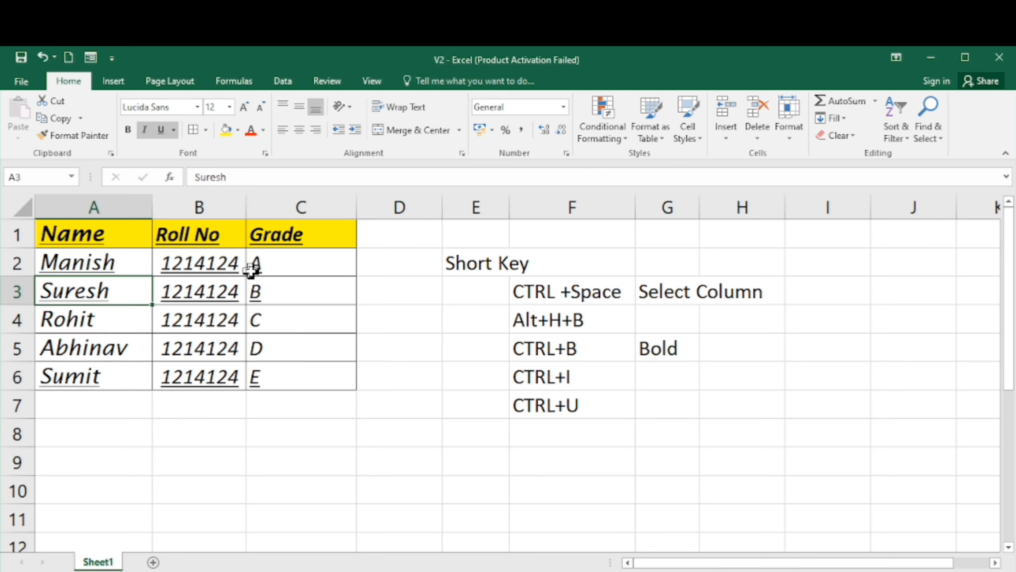
{"action": "key", "text": "Down"}
{"action": "key", "text": "Down"}
{"action": "key", "text": "Down"}
{"action": "key", "text": "shift+Right"}
{"action": "key", "text": "shift+Right"}
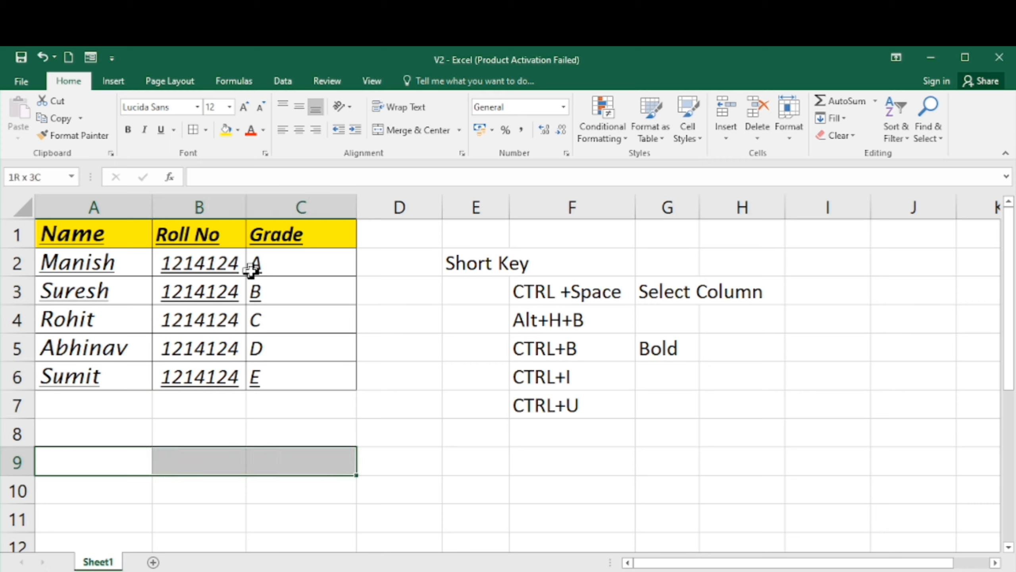
{"action": "key", "text": "ctrl+u"}
{"action": "key", "text": "shift+Left"}
{"action": "key", "text": "shift+Left"}
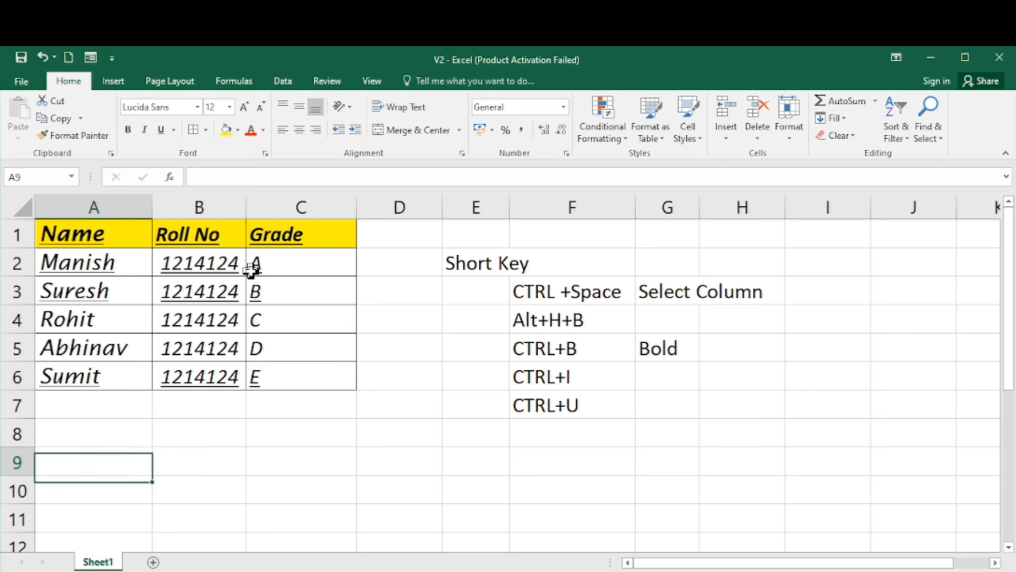
- Enter A, B and C across cells A9:C9 and return to column A
{"action": "type", "text": "A"}
{"action": "key", "text": "Tab"}
{"action": "type", "text": "B"}
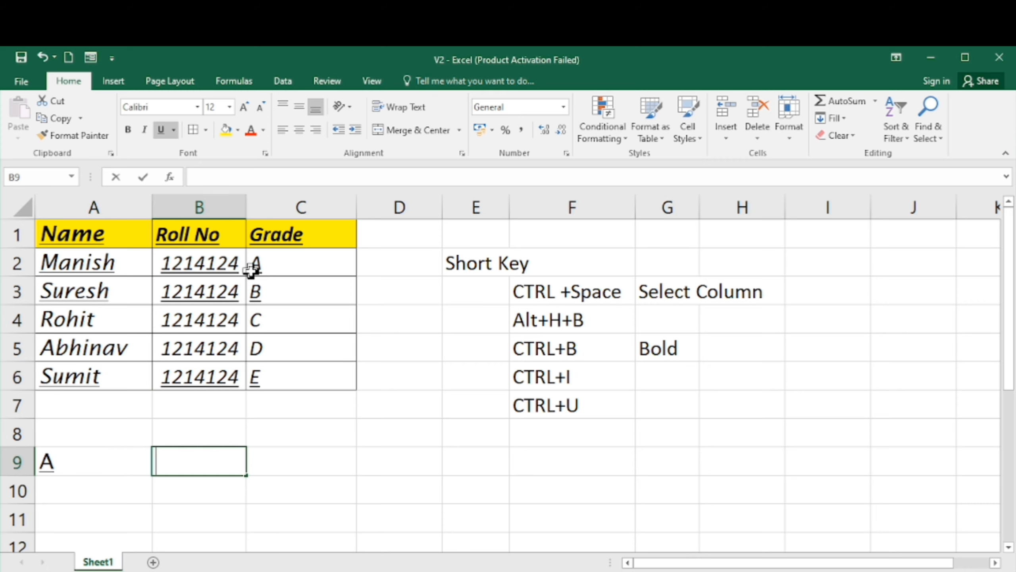
{"action": "key", "text": "Tab"}
{"action": "type", "text": "C"}
{"action": "key", "text": "Return"}
{"action": "key", "text": "Home"}
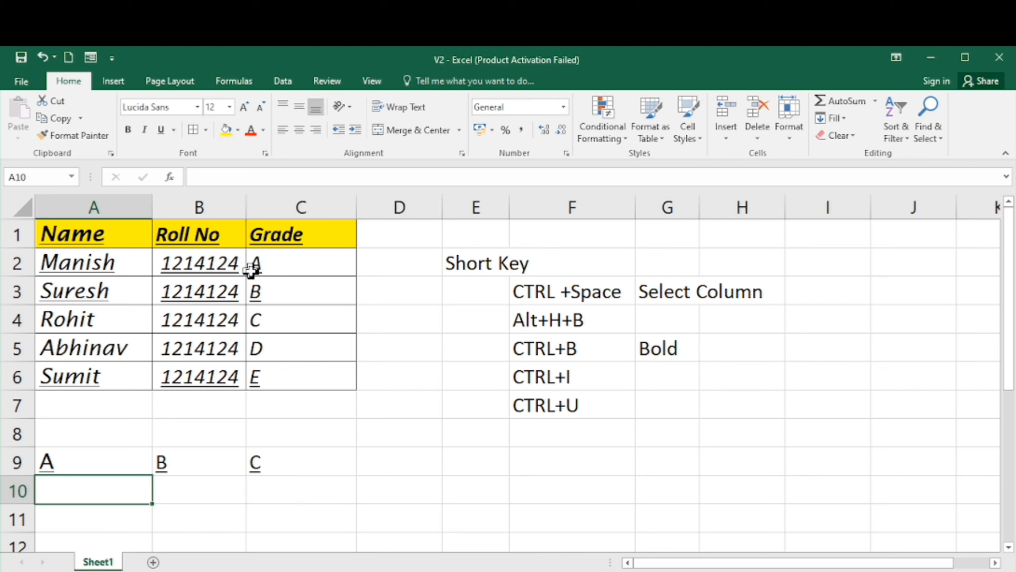
- Enter C, C and D across cells A10:C10 and return to column A
{"action": "type", "text": "C"}
{"action": "key", "text": "Tab"}
{"action": "type", "text": "C"}
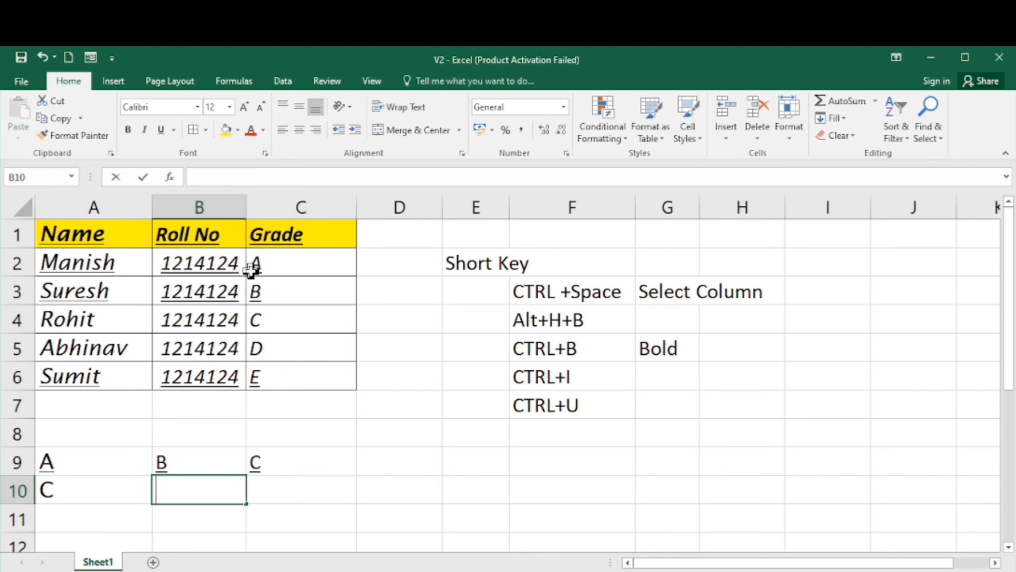
{"action": "key", "text": "Tab"}
{"action": "type", "text": "D"}
{"action": "key", "text": "Return"}
{"action": "key", "text": "Left"}
{"action": "key", "text": "Left"}
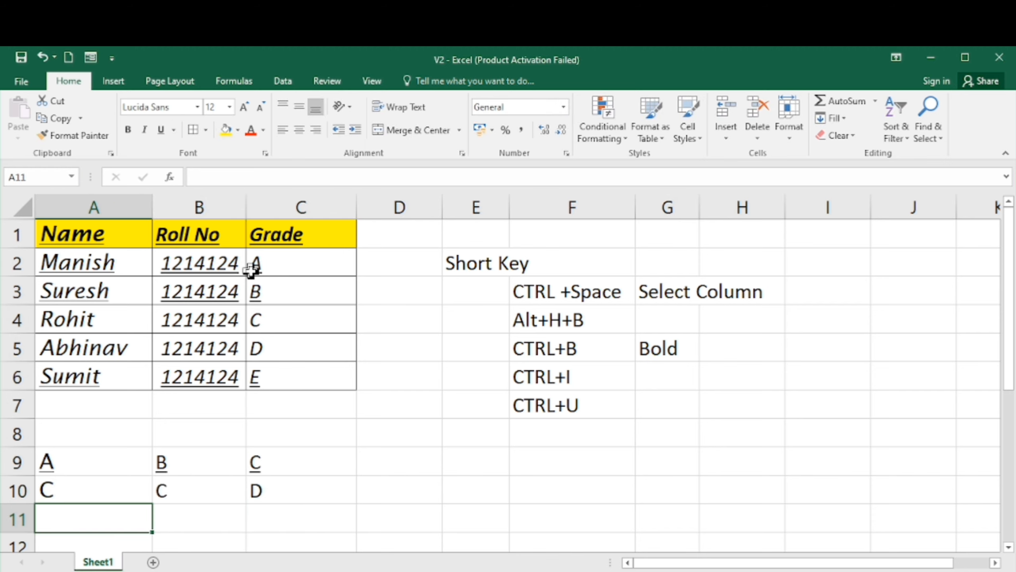
- Select row 10's entries, A10:C10, and underline them
{"action": "key", "text": "Up"}
{"action": "key", "text": "shift+Right"}
{"action": "key", "text": "shift+Right"}
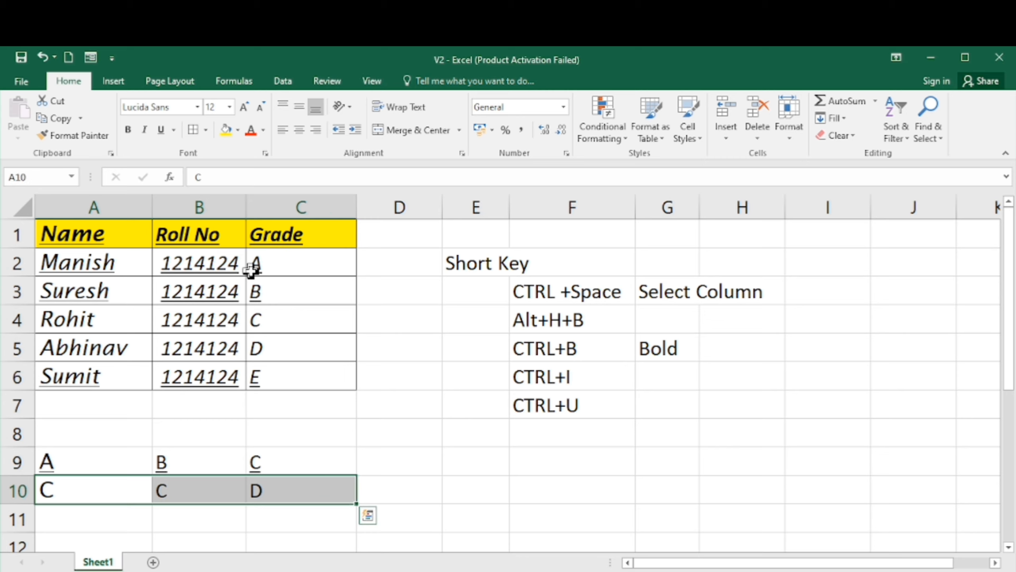
{"action": "key", "text": "ctrl+u"}
- Select the empty range A12:C12, underline it, and return to cell A12
{"action": "key", "text": "Down"}
{"action": "key", "text": "Down"}
{"action": "key", "text": "Down"}
{"action": "key", "text": "Down"}
{"action": "key", "text": "Up"}
{"action": "key", "text": "Up"}
{"action": "key", "text": "Up"}
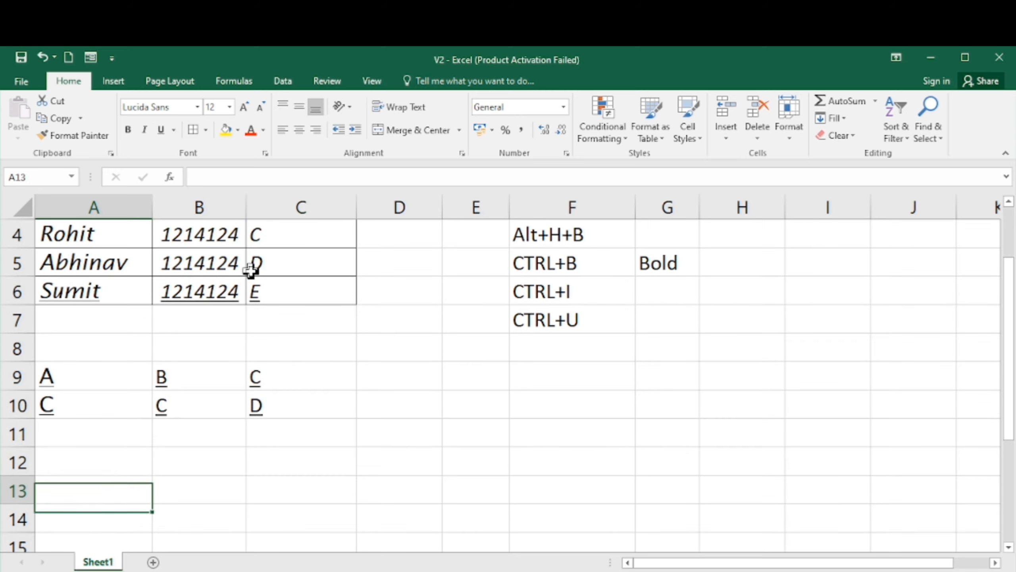
{"action": "key", "text": "Down"}
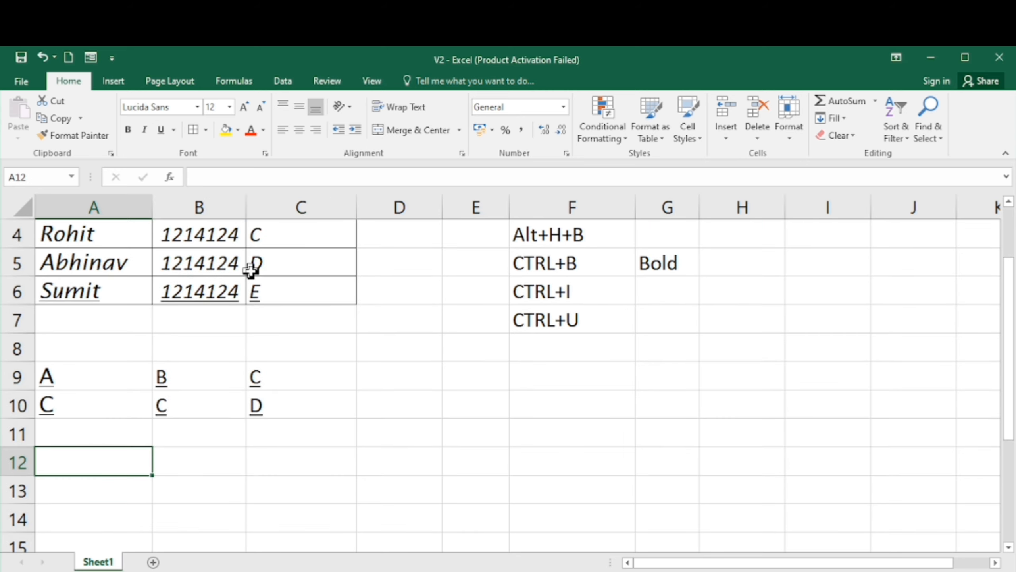
{"action": "key", "text": "shift+Right"}
{"action": "key", "text": "shift+Right"}
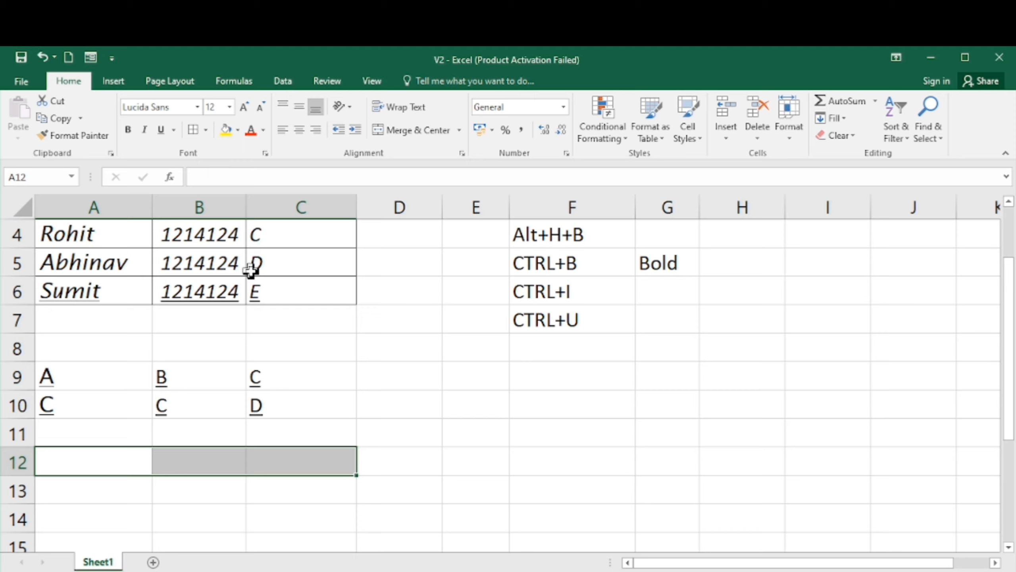
{"action": "key", "text": "ctrl+u"}
{"action": "key", "text": "shift+Left"}
{"action": "key", "text": "shift+Left"}
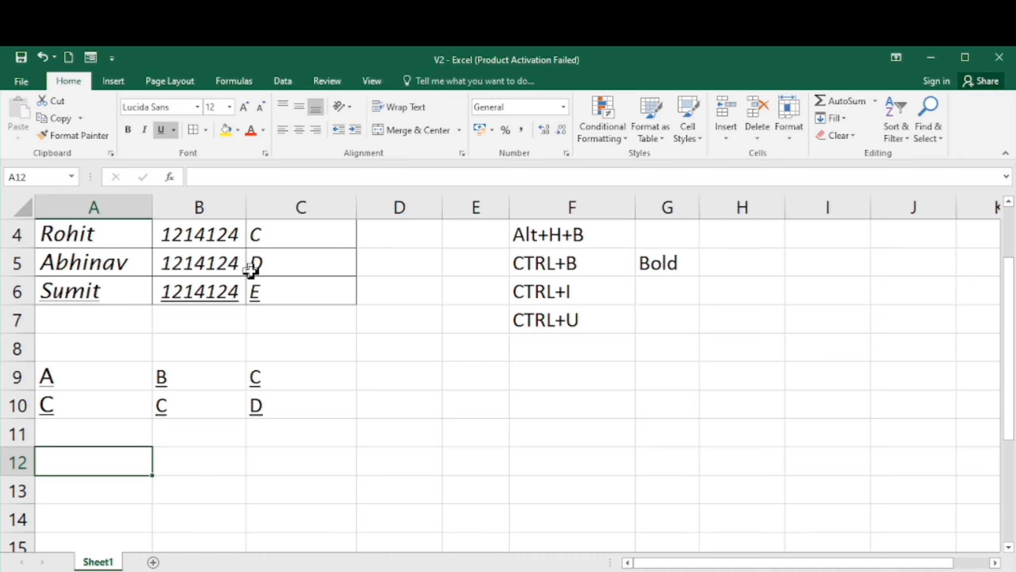
- Enter ABD, BGDC and NHGDTR across cells A12:C12
{"action": "type", "text": "ABD"}
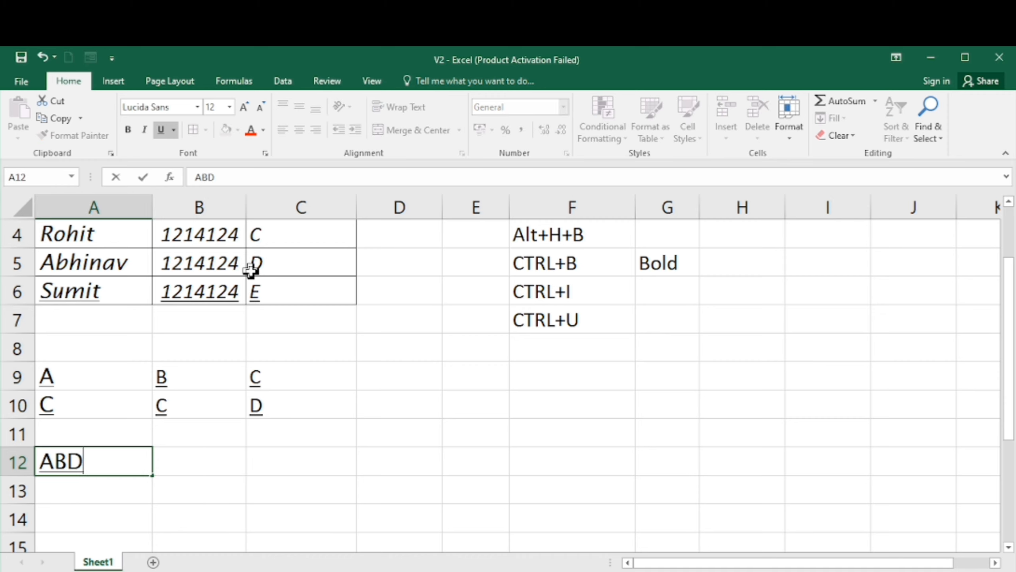
{"action": "key", "text": "Return"}
{"action": "key", "text": "Return"}
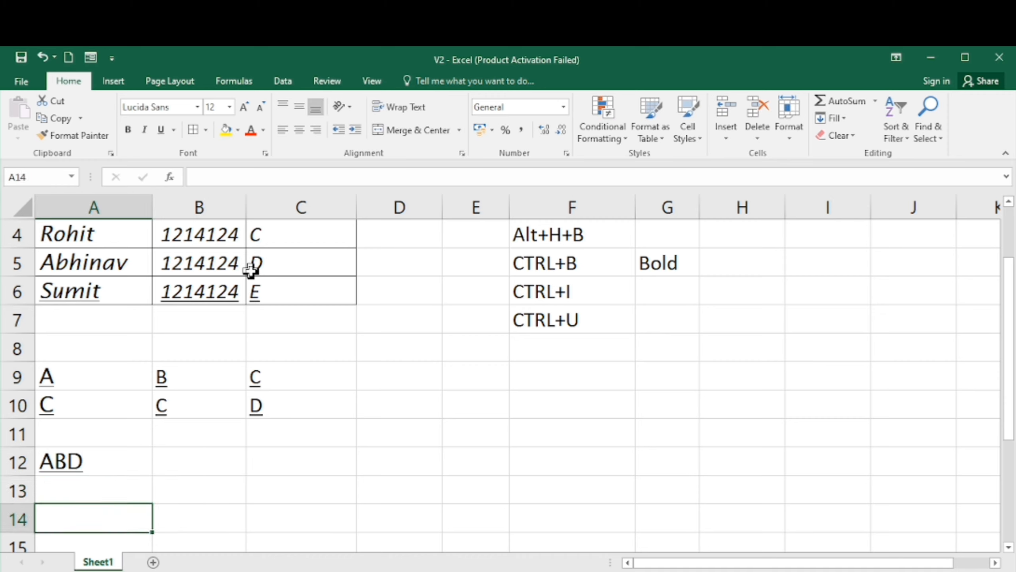
{"action": "key", "text": "Up"}
{"action": "key", "text": "Up"}
{"action": "key", "text": "Right"}
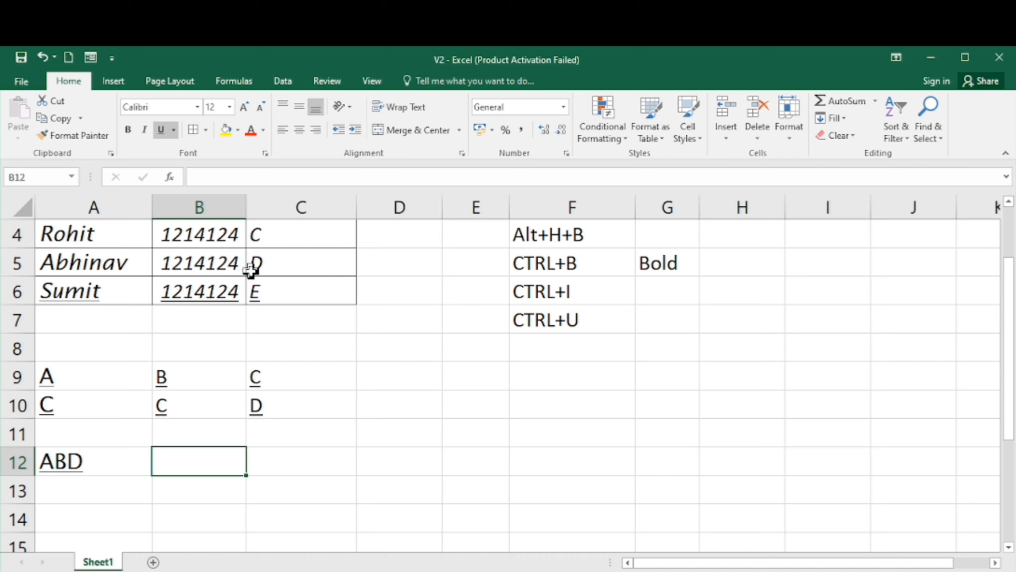
{"action": "type", "text": "BGDC"}
{"action": "key", "text": "Return"}
{"action": "key", "text": "Up"}
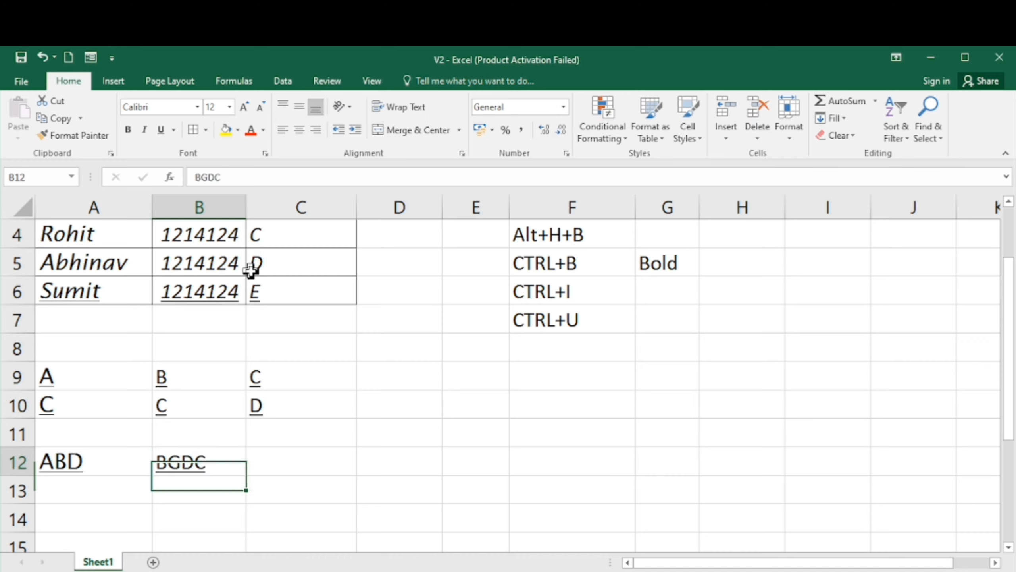
{"action": "key", "text": "Right"}
{"action": "type", "text": "NHGDTR"}
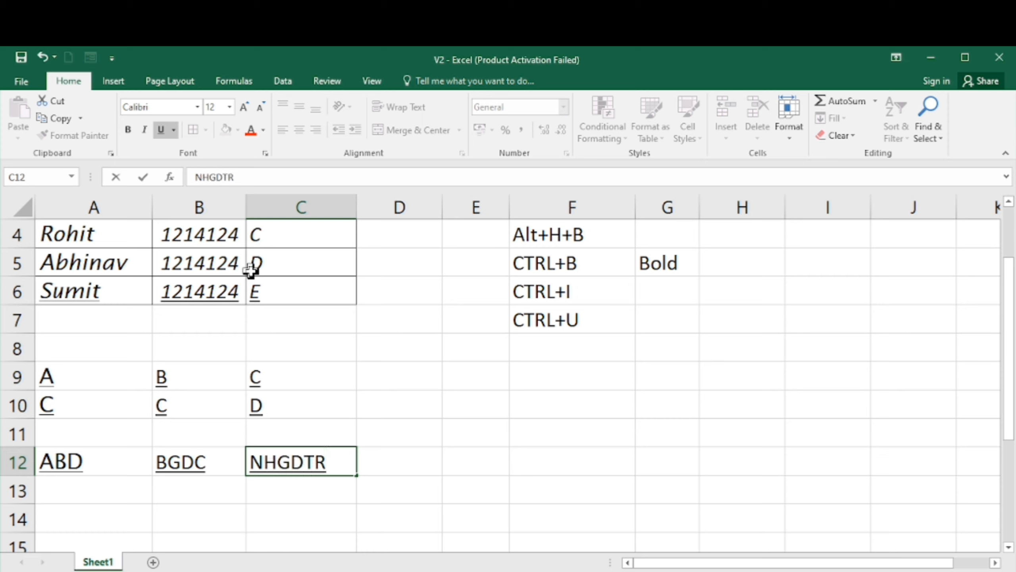
{"action": "key", "text": "Return"}
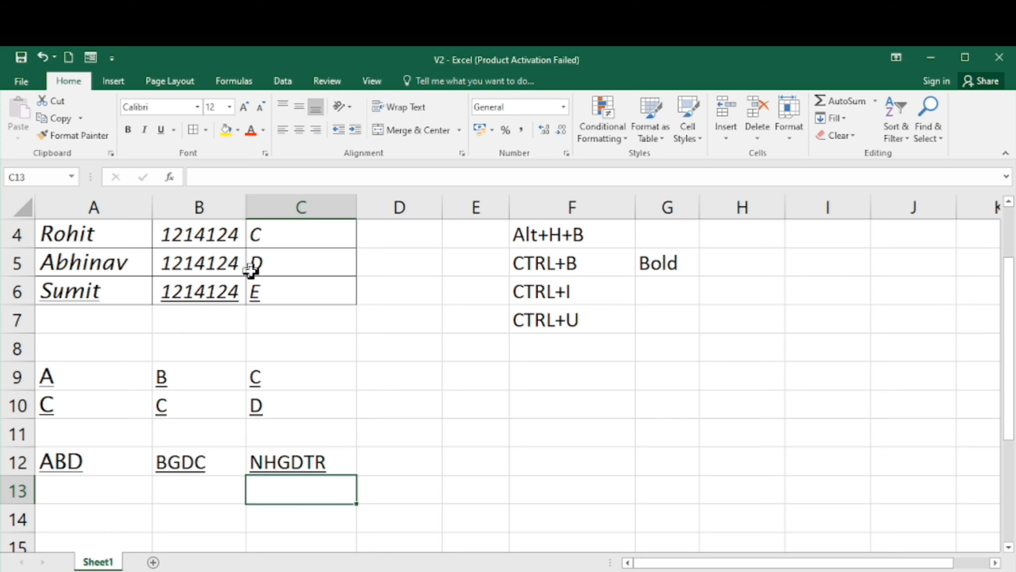
- Select the practice entries in A8:D12 and clear their contents
{"action": "key", "text": "Left"}
{"action": "key", "text": "Left"}
{"action": "key", "text": "Up"}
{"action": "key", "text": "Up"}
{"action": "key", "text": "Up"}
{"action": "key", "text": "Up"}
{"action": "key", "text": "Up"}
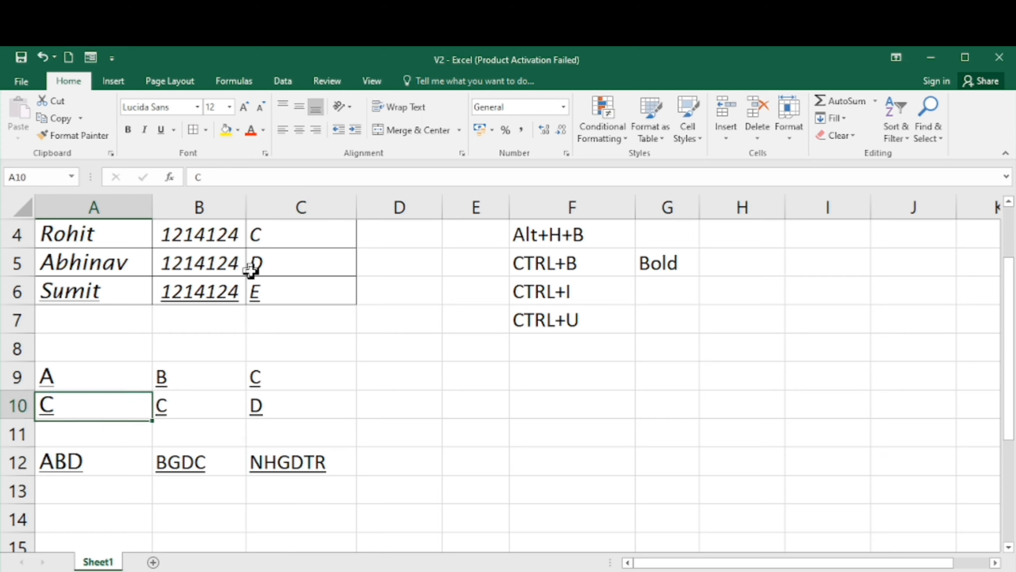
{"action": "key", "text": "shift+Right"}
{"action": "key", "text": "shift+Right"}
{"action": "key", "text": "shift+Right"}
{"action": "key", "text": "shift+Down"}
{"action": "key", "text": "shift+Down"}
{"action": "key", "text": "shift+Down"}
{"action": "key", "text": "shift+Down"}
{"action": "key", "text": "shift+Down"}
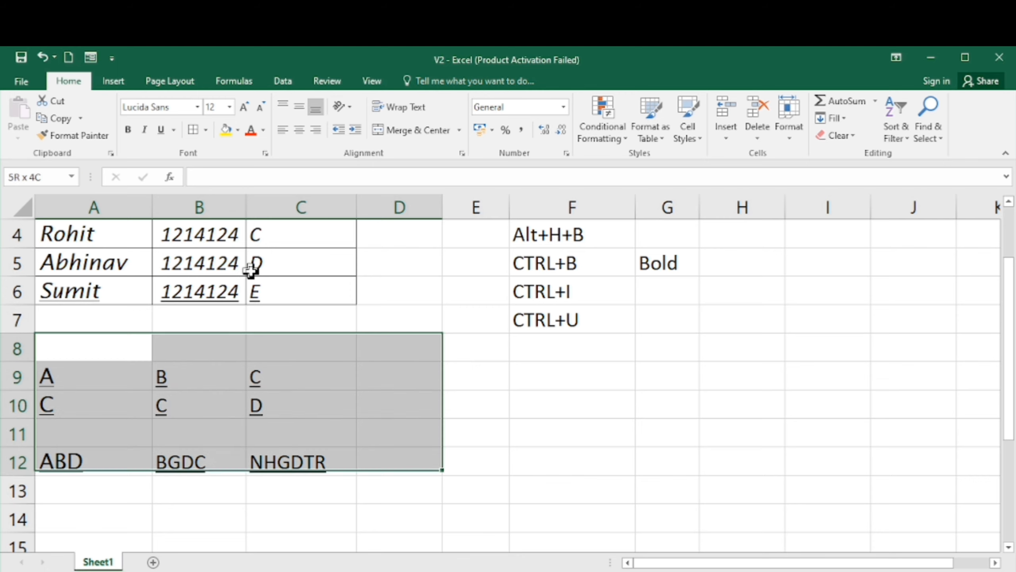
{"action": "key", "text": "Delete"}
- Select the whole student table A1:C6 and remove its underline
{"action": "key", "text": "Up"}
{"action": "key", "text": "Up"}
{"action": "key", "text": "Up"}
{"action": "key", "text": "Up"}
{"action": "key", "text": "Up"}
{"action": "key", "text": "Up"}
{"action": "key", "text": "Up"}
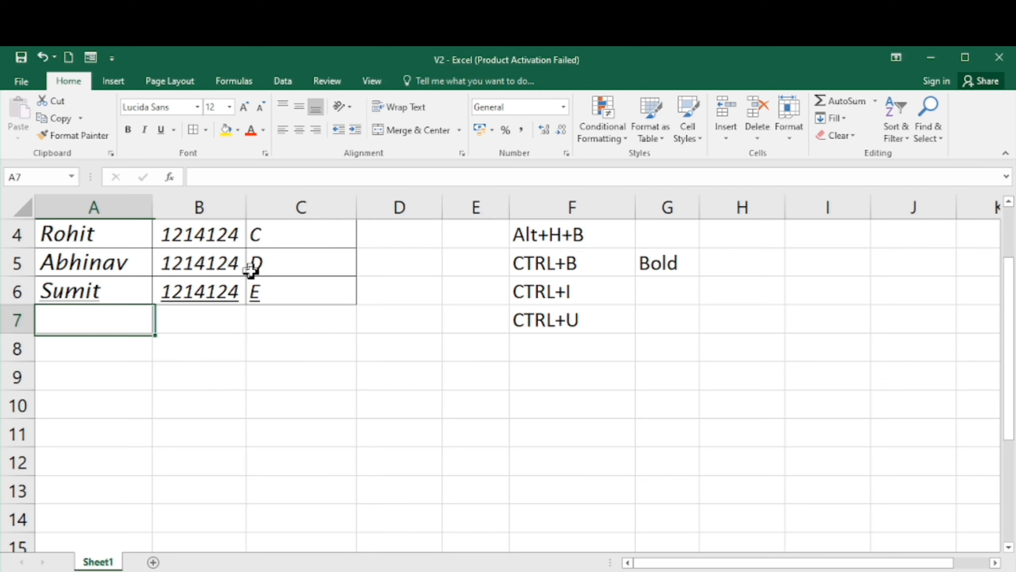
{"action": "key", "text": "Down"}
{"action": "key", "text": "shift+Right"}
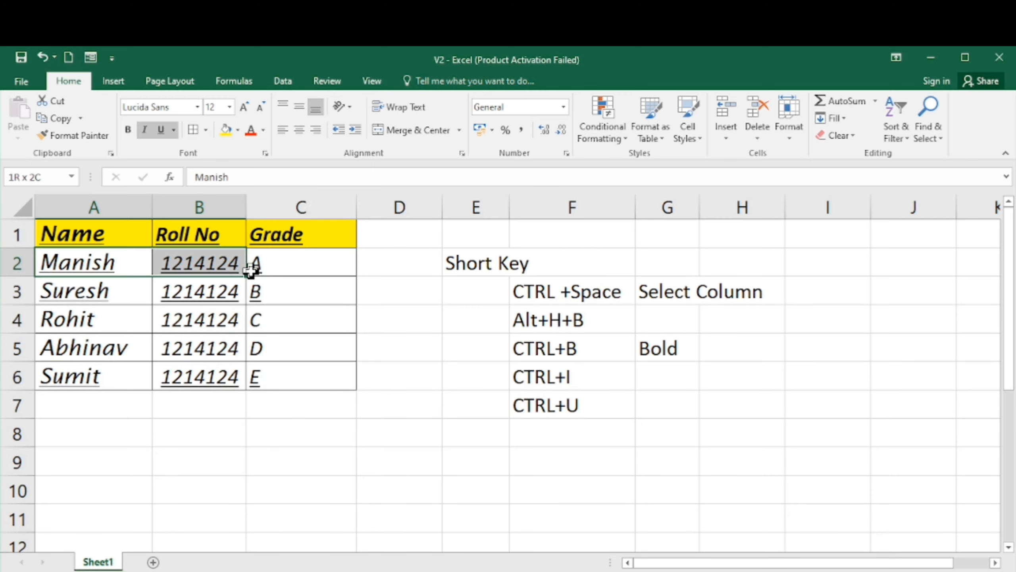
{"action": "key", "text": "shift+Right"}
{"action": "key", "text": "Up"}
{"action": "key", "text": "shift+Right"}
{"action": "key", "text": "shift+Right"}
{"action": "key", "text": "shift+Down"}
{"action": "key", "text": "shift+Down"}
{"action": "key", "text": "shift+Down"}
{"action": "key", "text": "shift+Down"}
{"action": "key", "text": "shift+Down"}
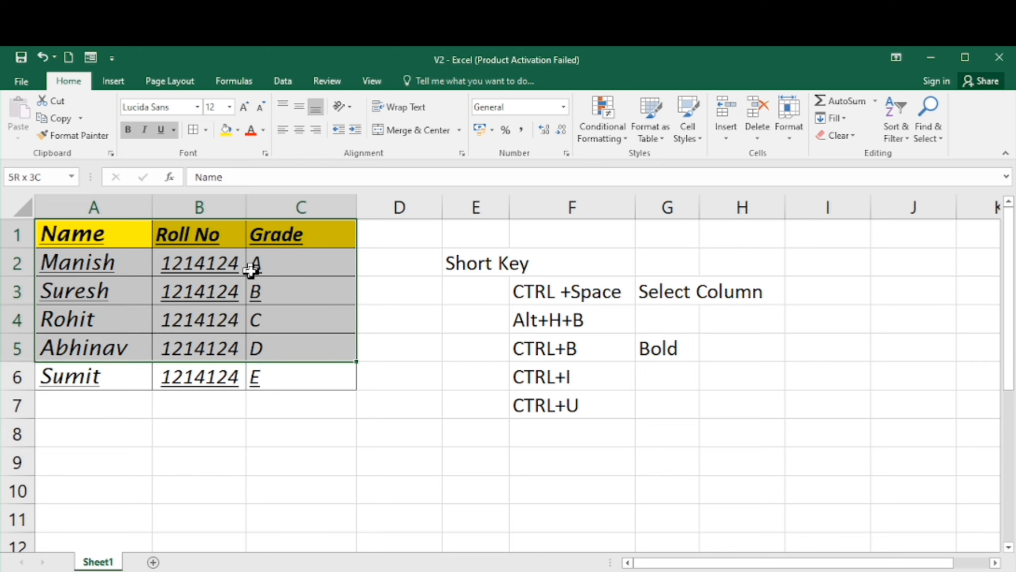
{"action": "key", "text": "ctrl+u"}
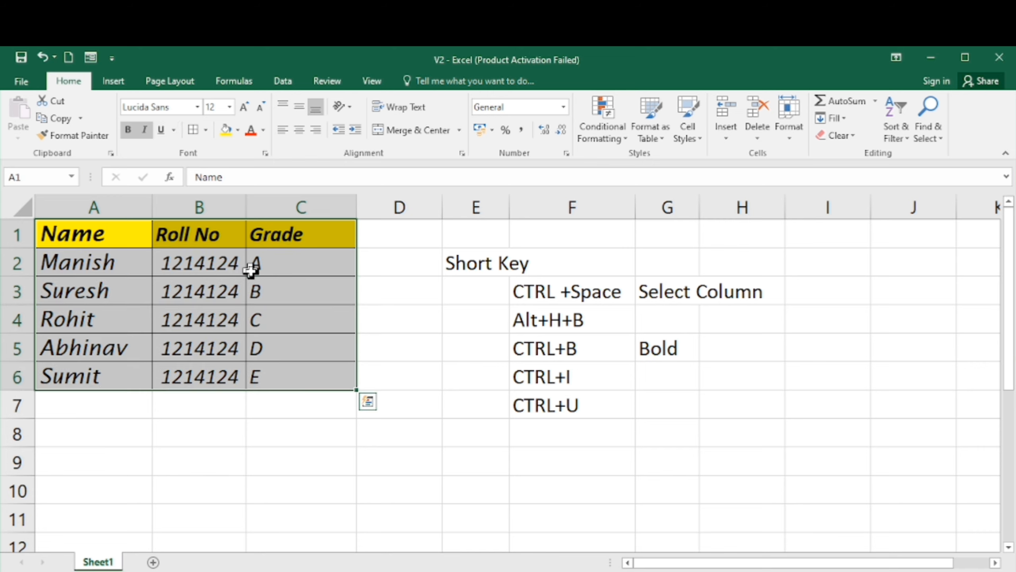
- Toggle italic off and back on for the selected table, then deselect it
{"action": "key", "text": "ctrl+i"}
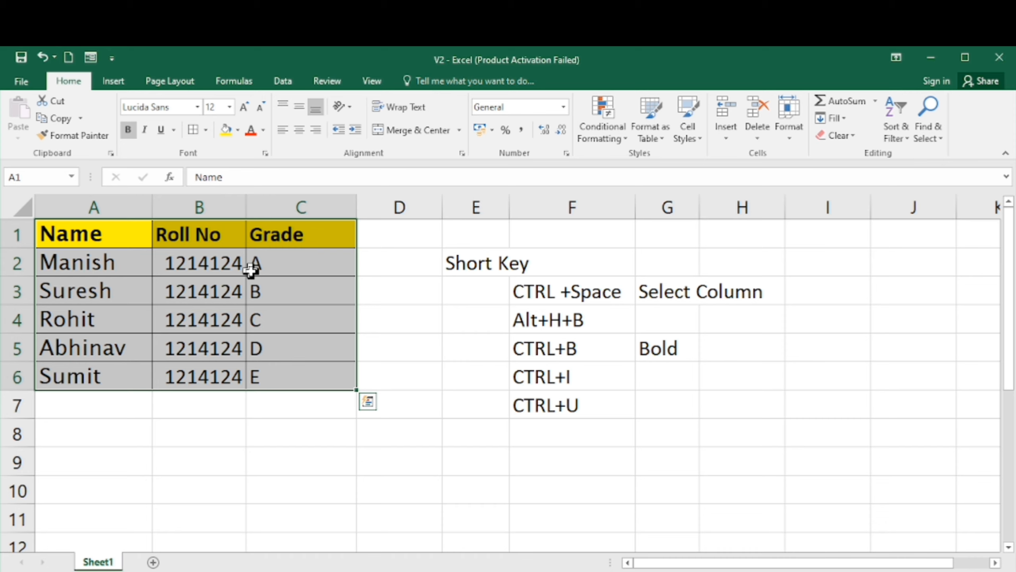
{"action": "key", "text": "ctrl+i"}
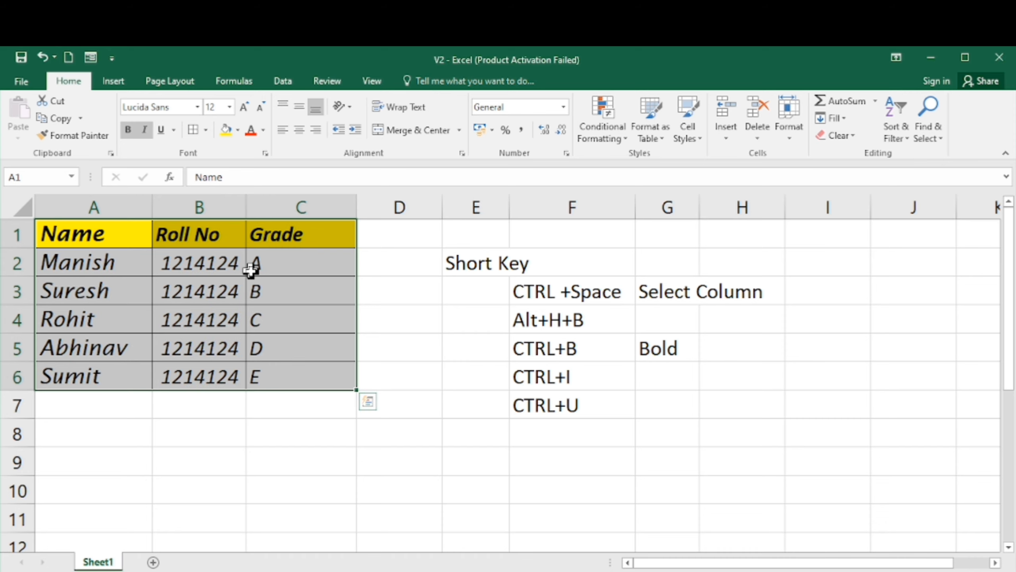
{"action": "key", "text": "Down"}
{"action": "key", "text": "Down"}
{"action": "key", "text": "Up"}
{"action": "key", "text": "Up"}
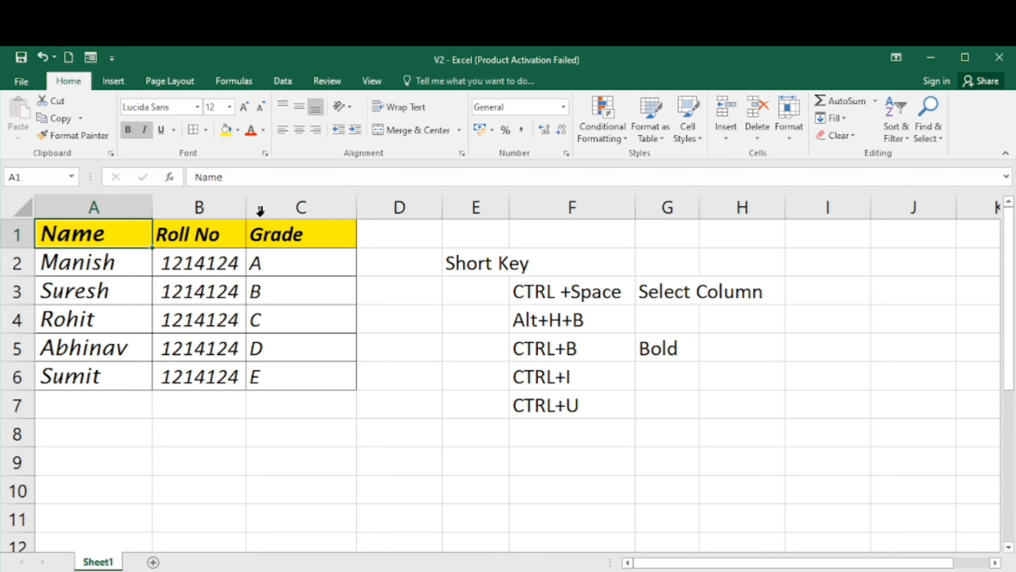
- Fill the header row A1:C1 with a light gold theme colour
{"action": "left_click", "coordinate": [250, 237], "text": "shift"}
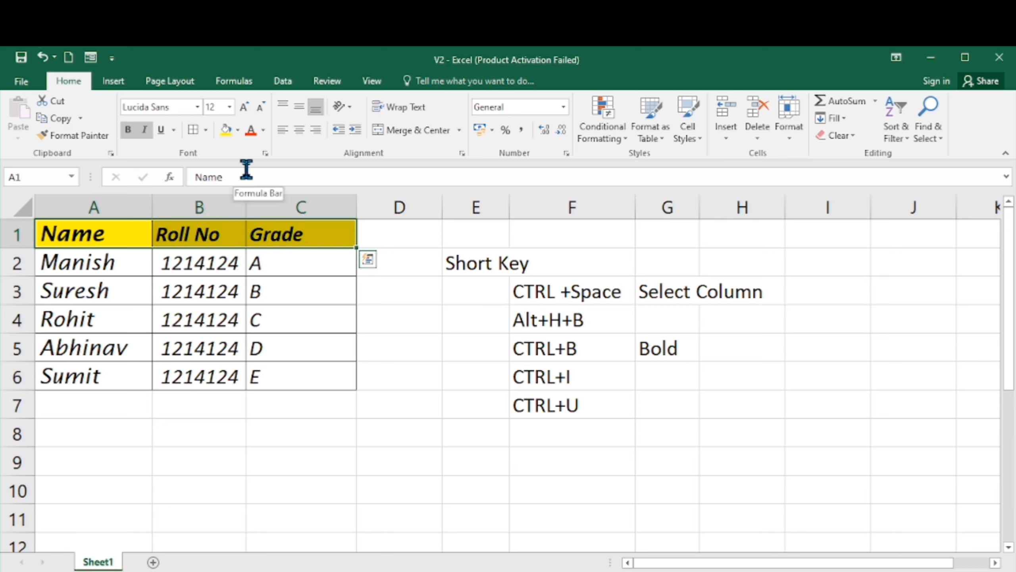
{"action": "left_click", "coordinate": [239, 132]}
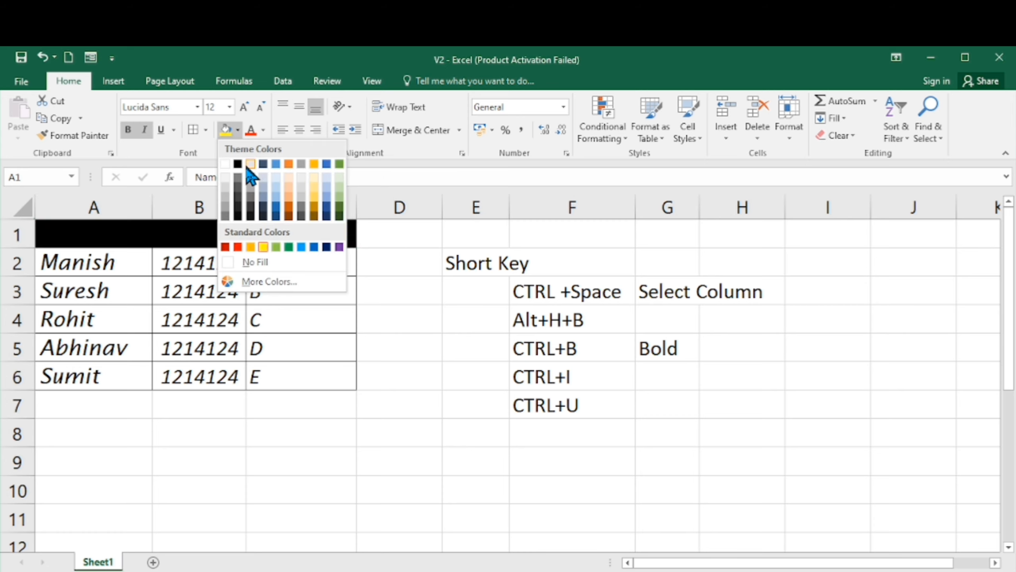
{"action": "left_click", "coordinate": [313, 179]}
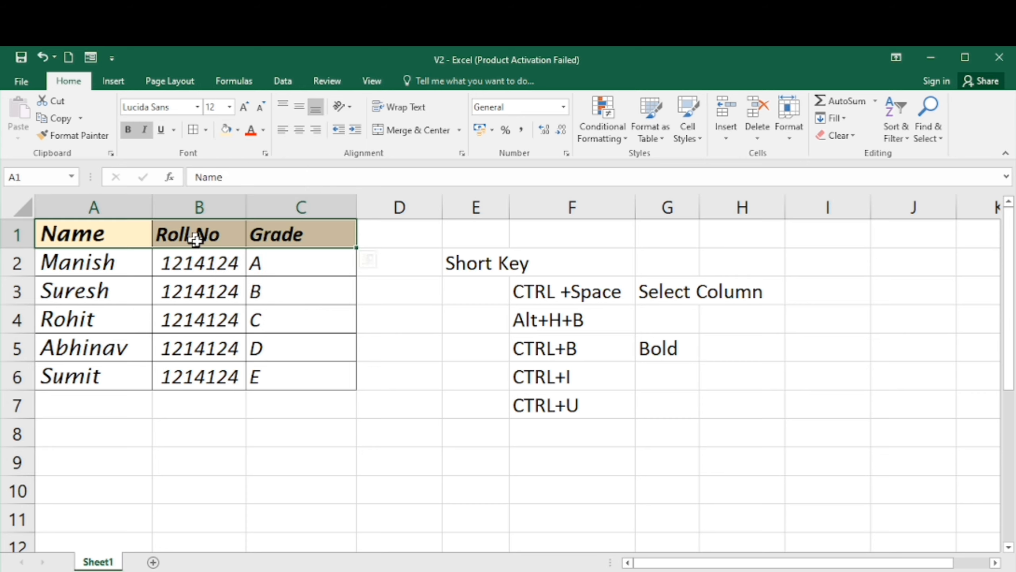
- Select row 5 of the table, A5:C5, and fill it with Green, Accent 6, Lighter 60%
{"action": "left_click", "coordinate": [97, 281]}
{"action": "key", "text": "Down"}
{"action": "key", "text": "Down"}
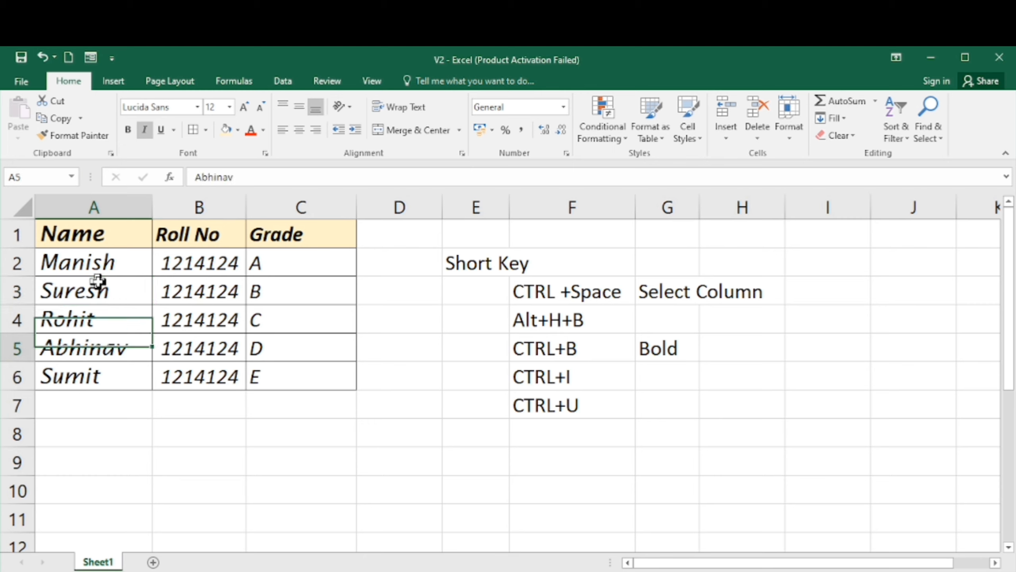
{"action": "key", "text": "shift+Right"}
{"action": "key", "text": "shift+Right"}
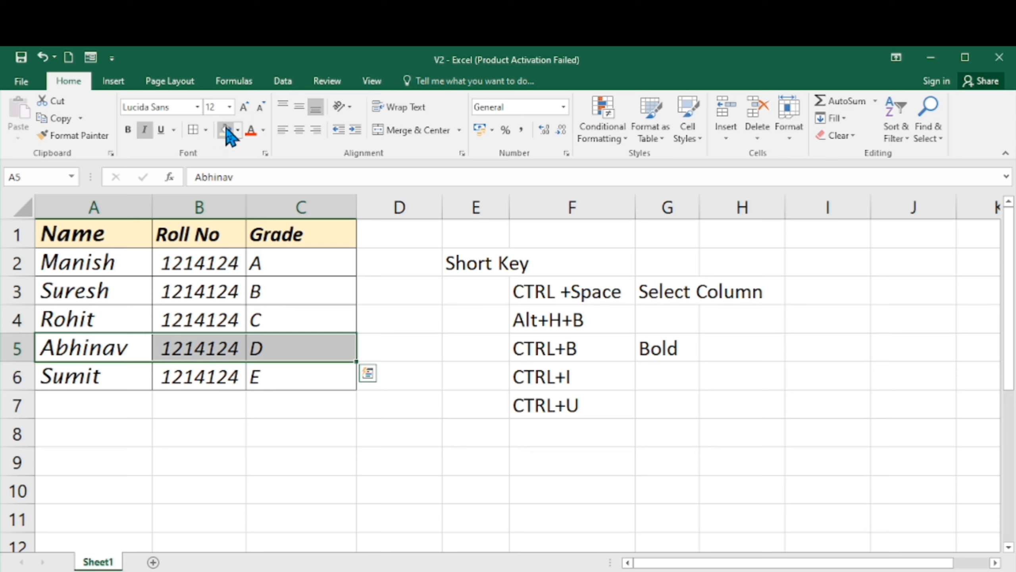
{"action": "left_click", "coordinate": [237, 129]}
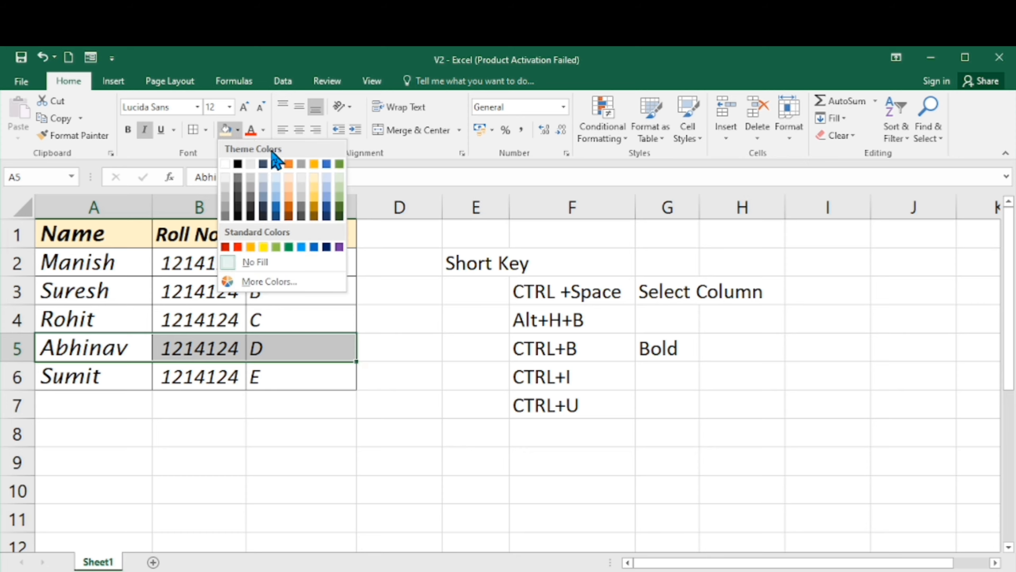
{"action": "left_click", "coordinate": [340, 188]}
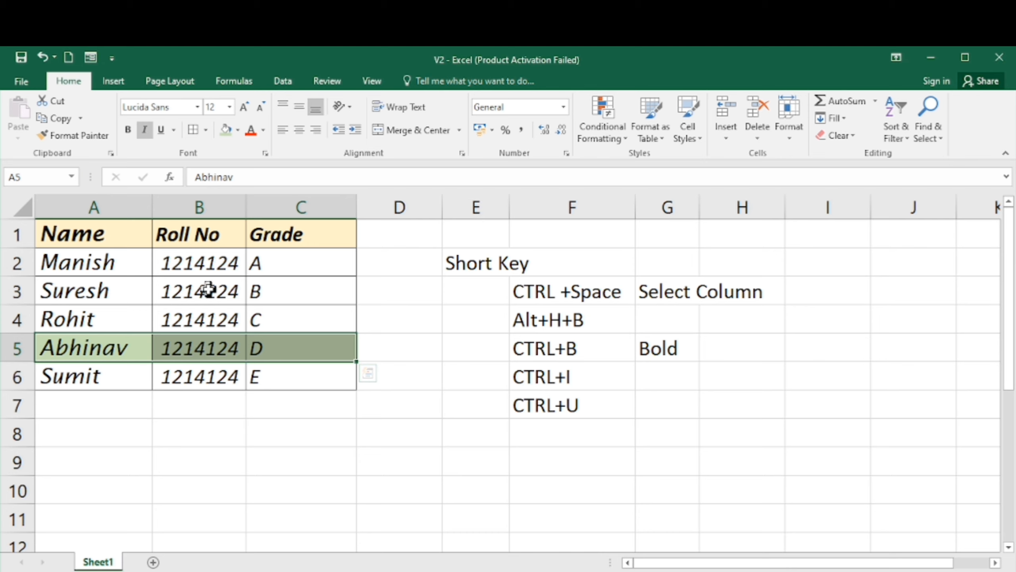
- Fill cell C3 with the standard Red colour
{"action": "left_click", "coordinate": [270, 284]}
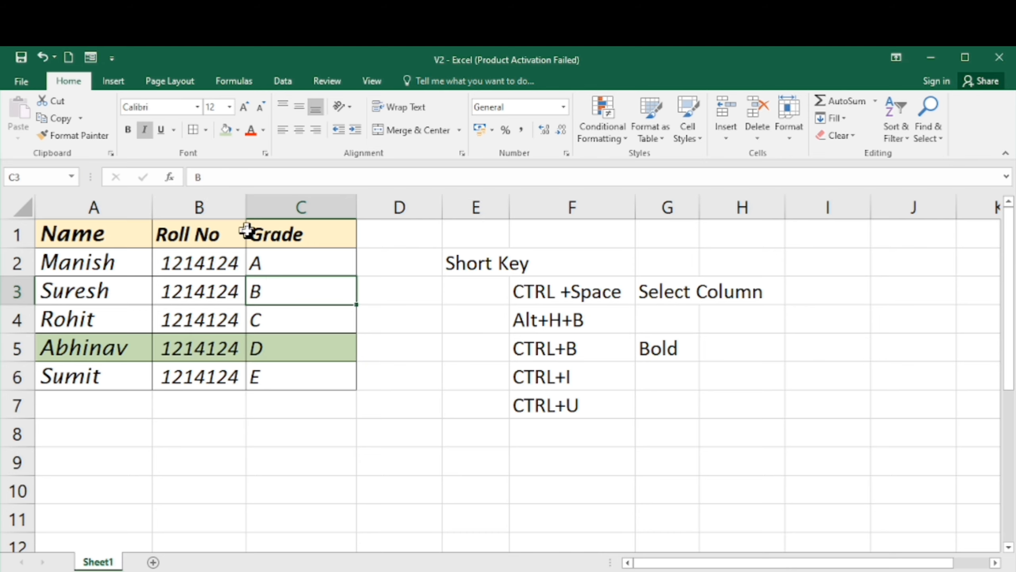
{"action": "left_click", "coordinate": [239, 131]}
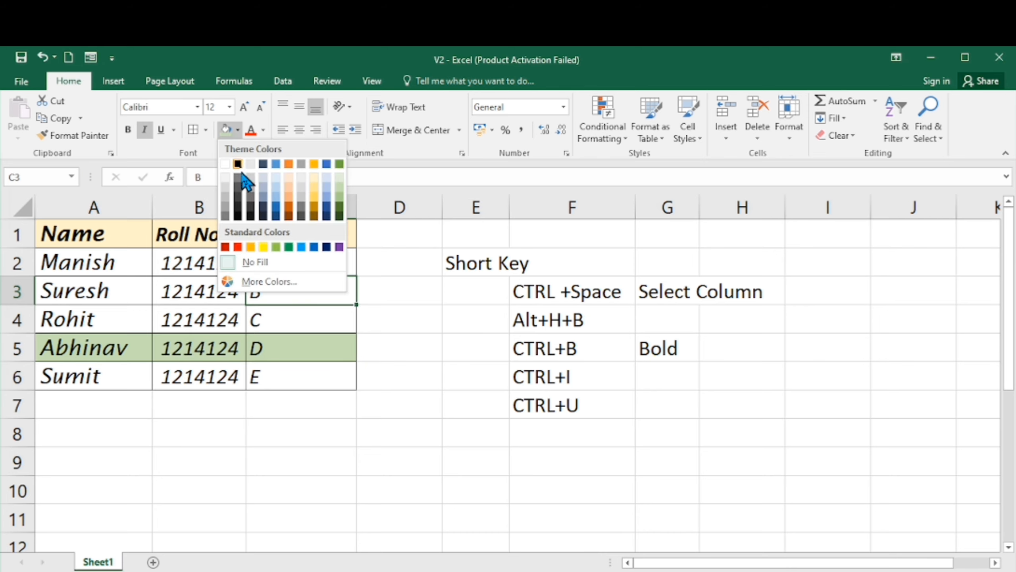
{"action": "left_click", "coordinate": [238, 247]}
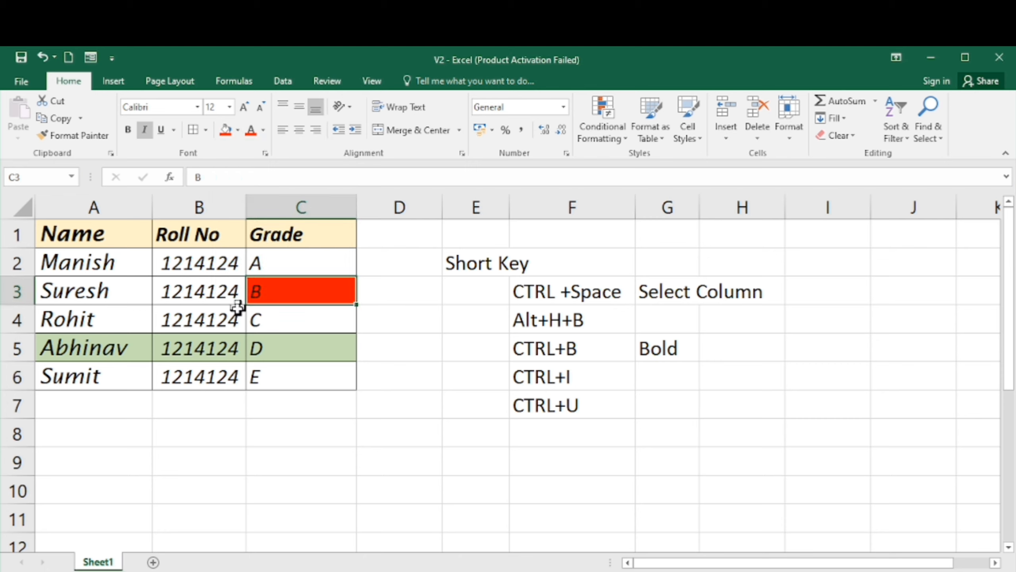
{"action": "left_click", "coordinate": [209, 298]}
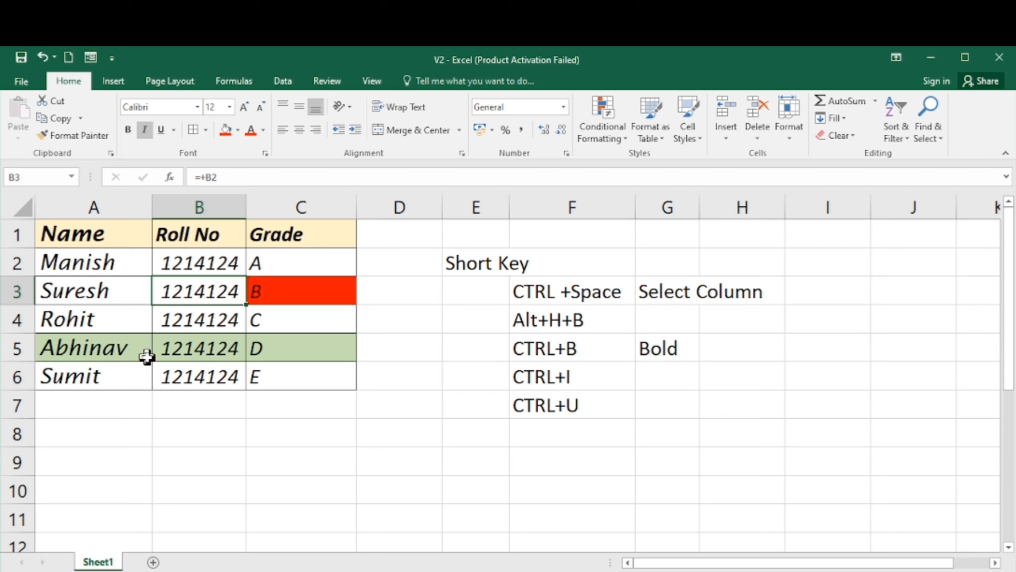
{"action": "left_click", "coordinate": [128, 275]}
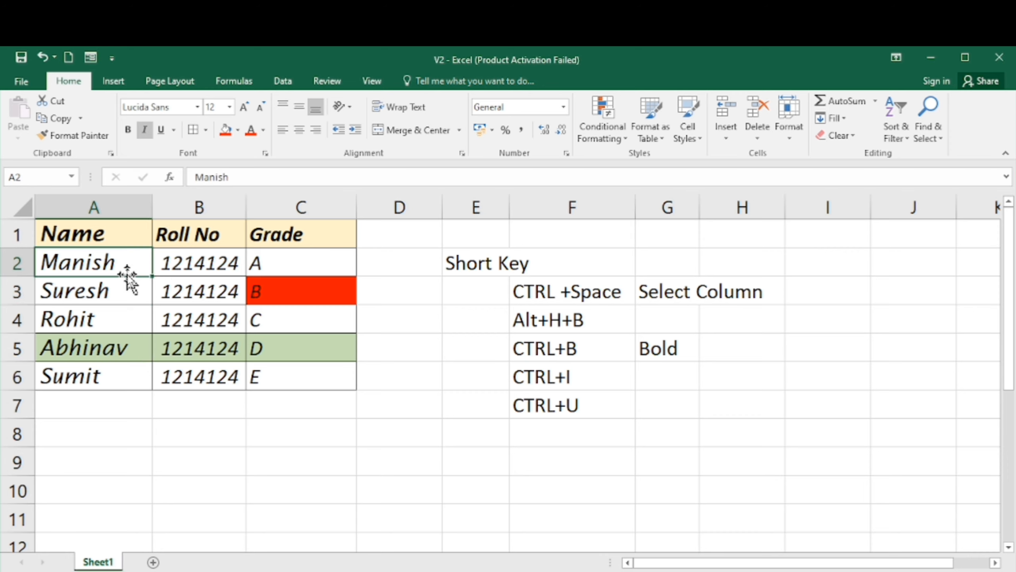
{"action": "key", "text": "Down"}
{"action": "key", "text": "Up"}
{"action": "key", "text": "Up"}
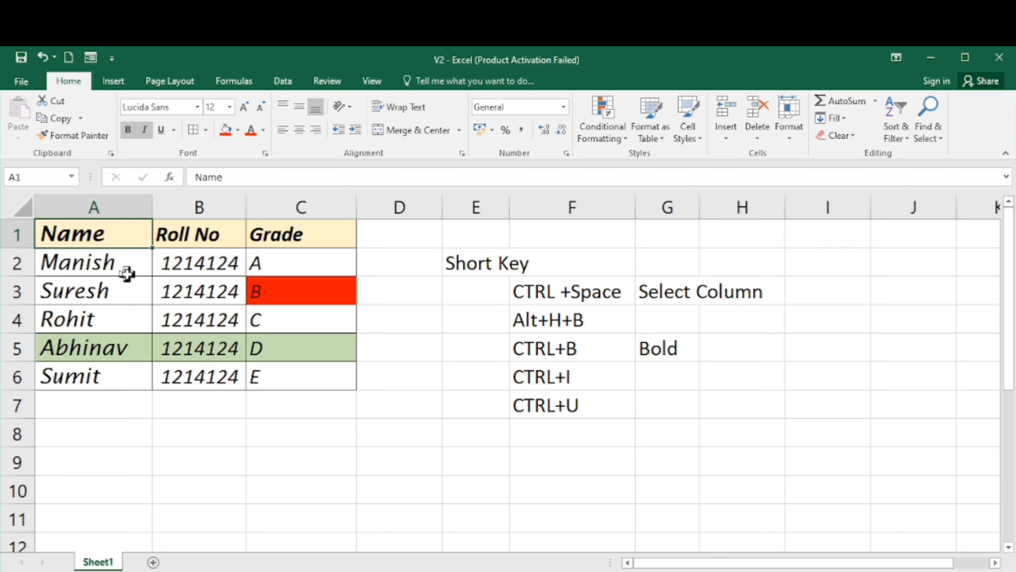
{"action": "key", "text": "Right"}
{"action": "key", "text": "Left"}
{"action": "key", "text": "Right"}
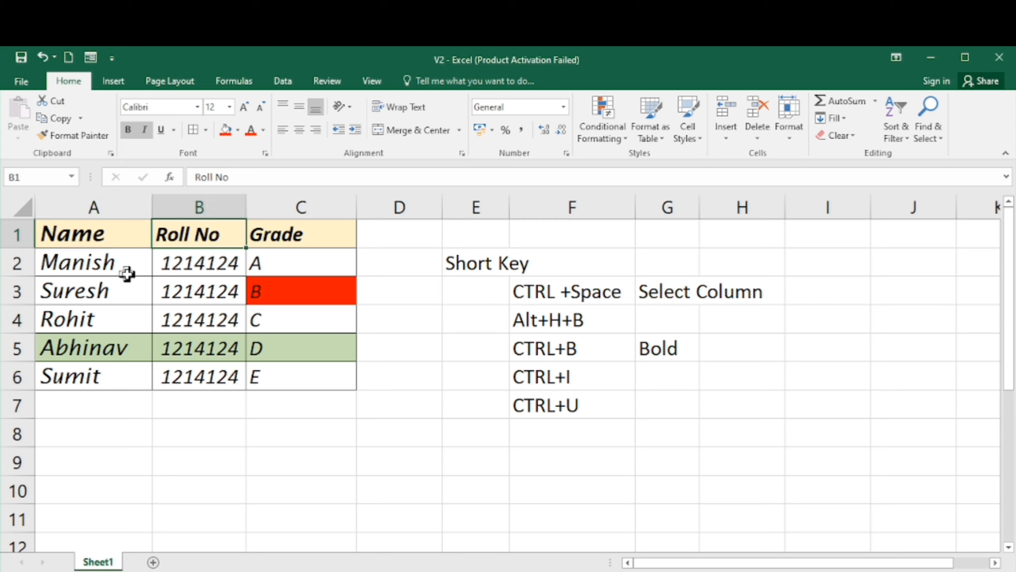
{"action": "key", "text": "Down"}
{"action": "key", "text": "Left"}
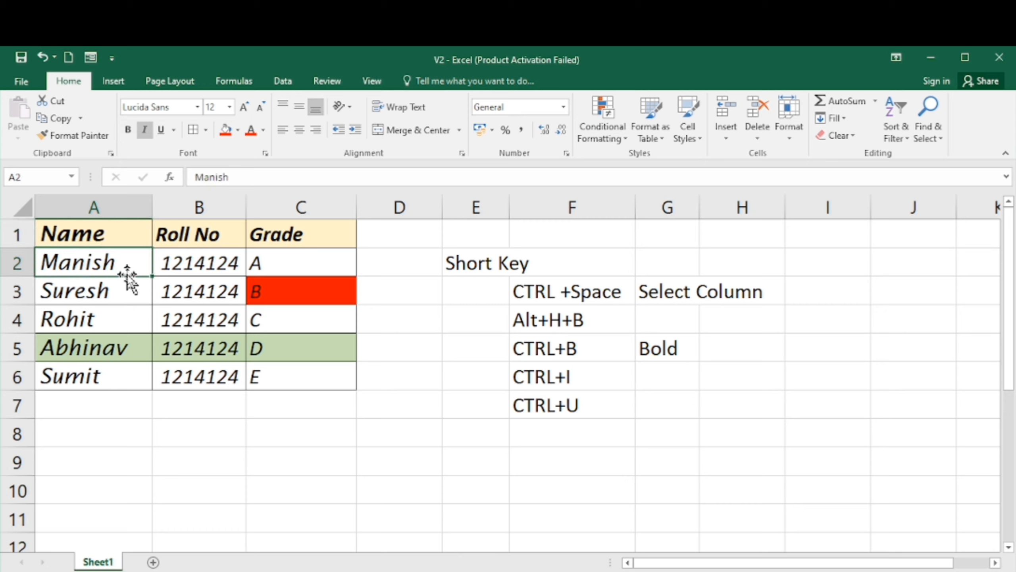
{"action": "key", "text": "Right"}
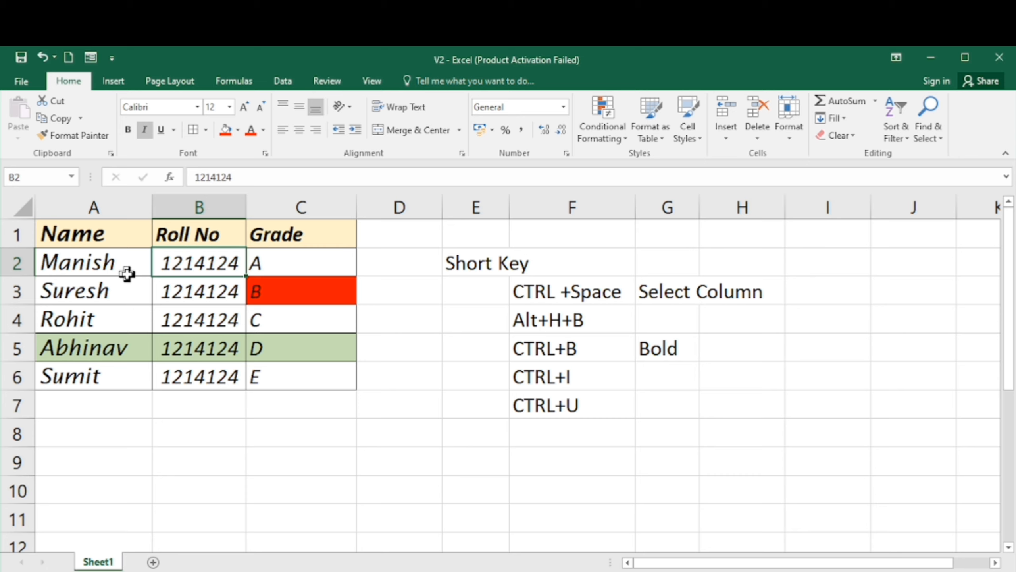
{"action": "key", "text": "Left"}
{"action": "key", "text": "Up"}
{"action": "key", "text": "Down"}
{"action": "key", "text": "Down"}
{"action": "key", "text": "Down"}
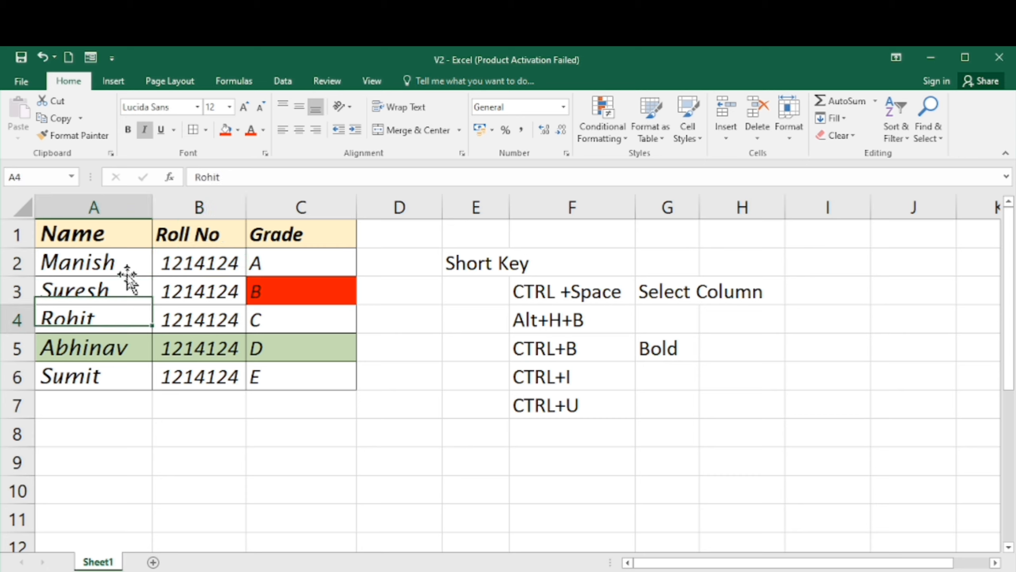
{"action": "key", "text": "Down"}
{"action": "key", "text": "Down"}
{"action": "key", "text": "Up"}
{"action": "key", "text": "Up"}
{"action": "key", "text": "Up"}
{"action": "key", "text": "Up"}
{"action": "key", "text": "Up"}
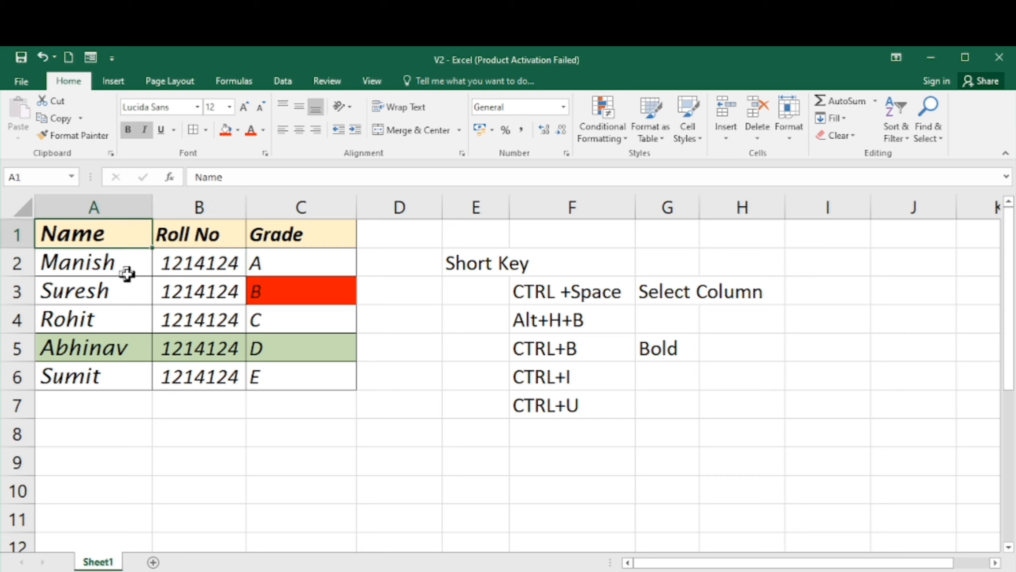
{"action": "key", "text": "Right"}
{"action": "key", "text": "Right"}
{"action": "key", "text": "Down"}
{"action": "key", "text": "Down"}
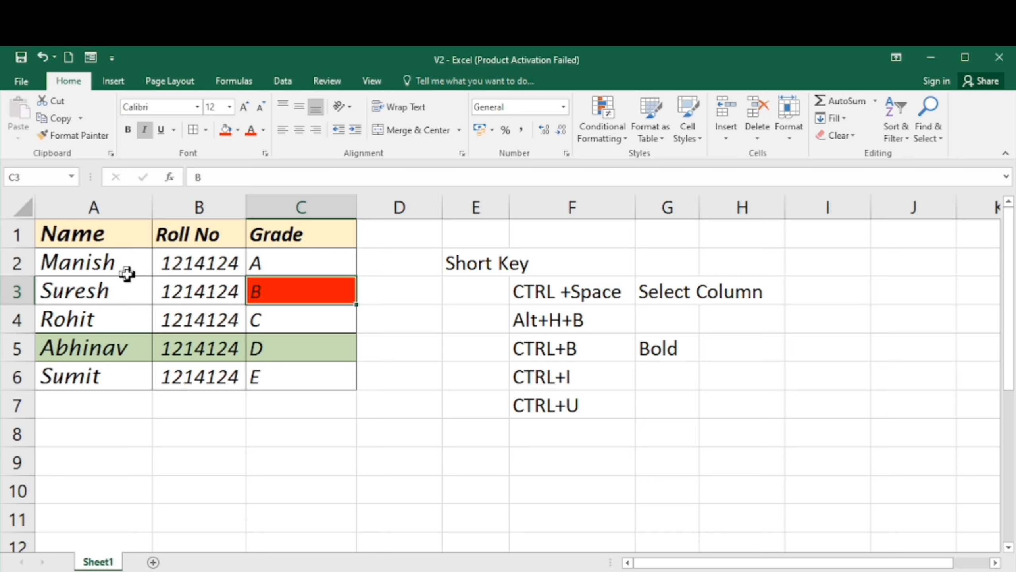
{"action": "key", "text": "Left"}
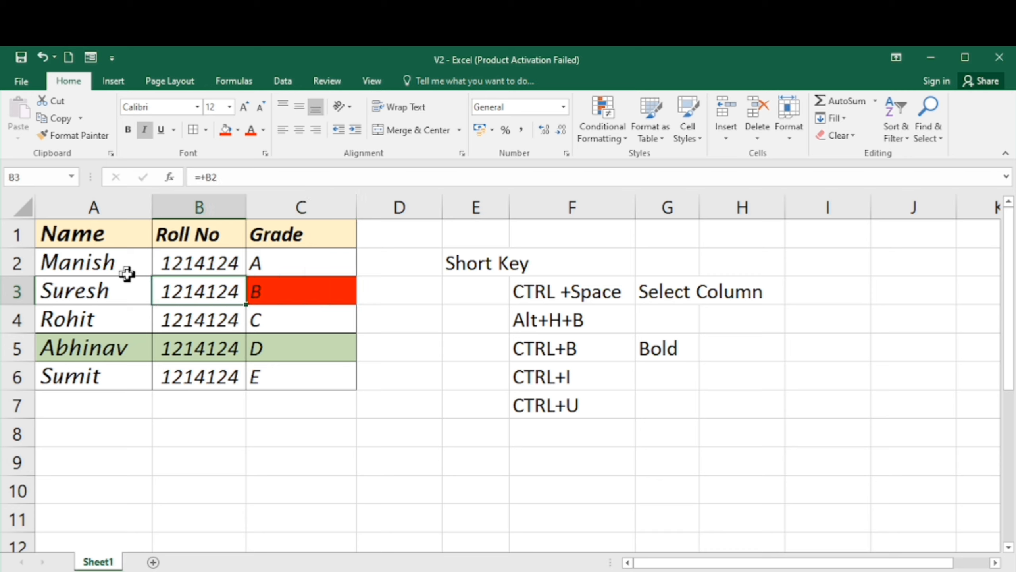
{"action": "key", "text": "Left"}
{"action": "key", "text": "Down"}
{"action": "key", "text": "Down"}
{"action": "key", "text": "Down"}
{"action": "key", "text": "Down"}
{"action": "key", "text": "Down"}
{"action": "key", "text": "Right"}
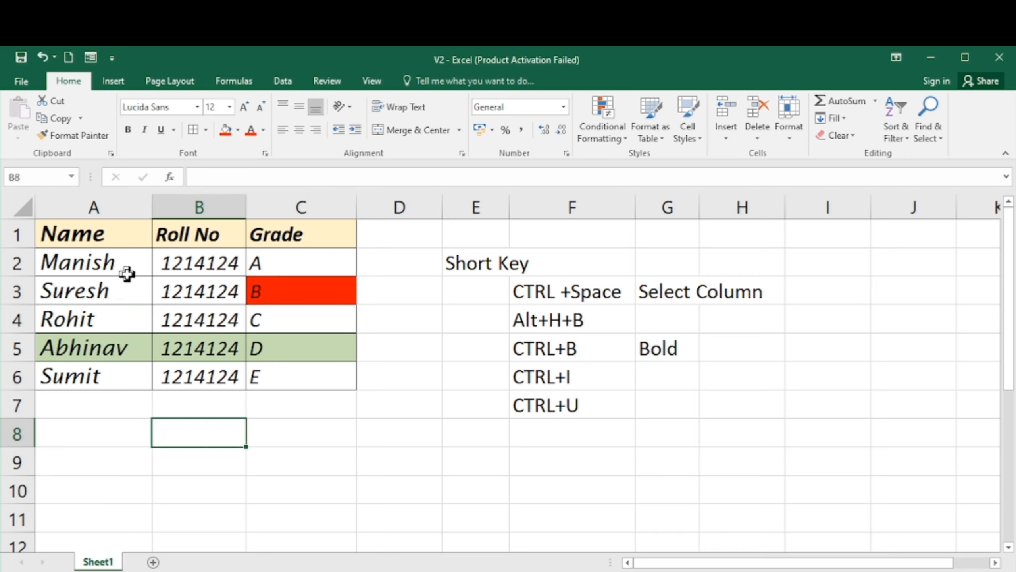
{"action": "key", "text": "Right"}
{"action": "key", "text": "Up"}
{"action": "key", "text": "Up"}
{"action": "key", "text": "Up"}
{"action": "key", "text": "Up"}
{"action": "key", "text": "Up"}
{"action": "key", "text": "Up"}
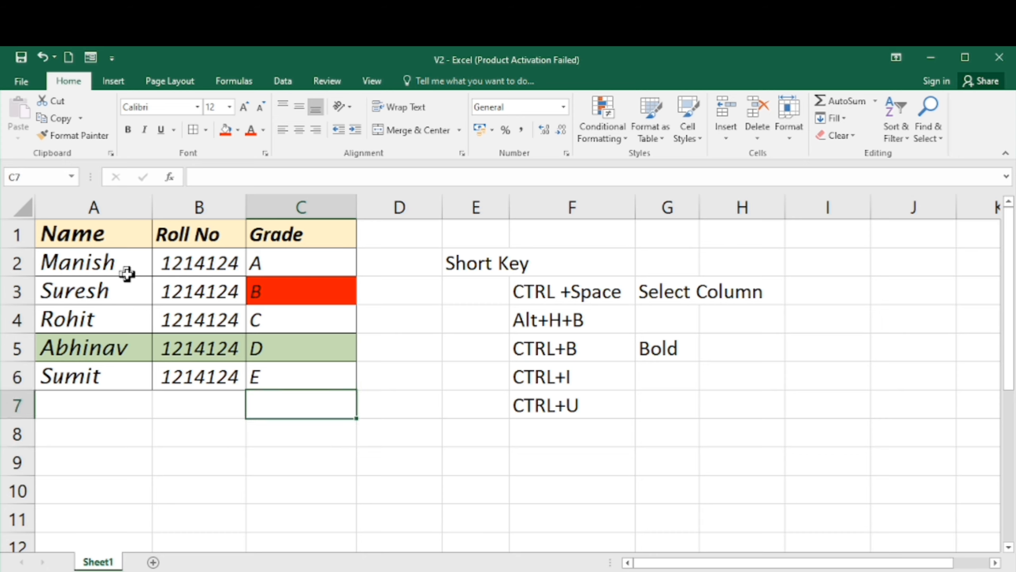
{"action": "key", "text": "Left"}
{"action": "key", "text": "Right"}
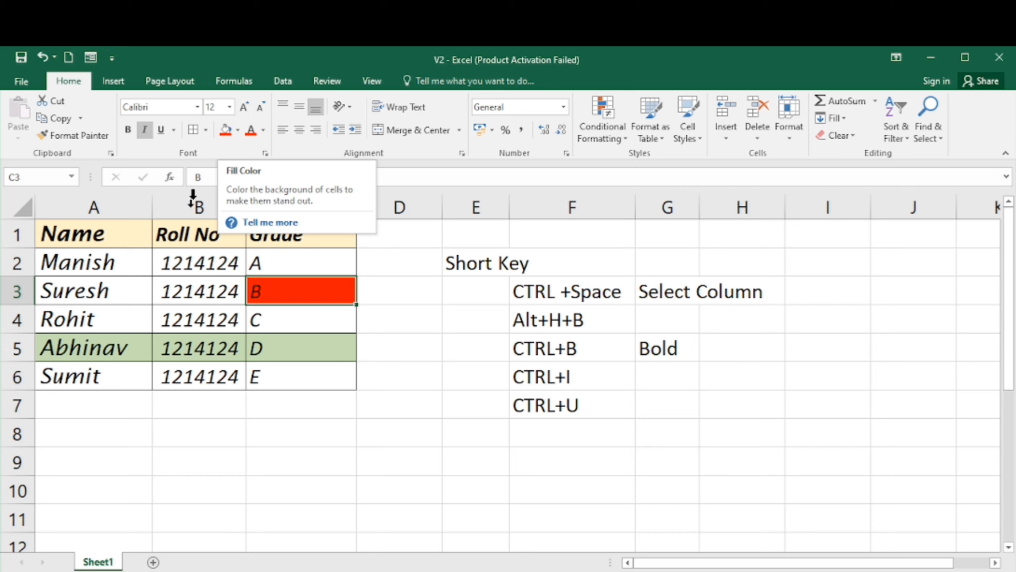
- Apply the red font colour to the name in cell A2
{"action": "left_click", "coordinate": [165, 286]}
{"action": "key", "text": "Left"}
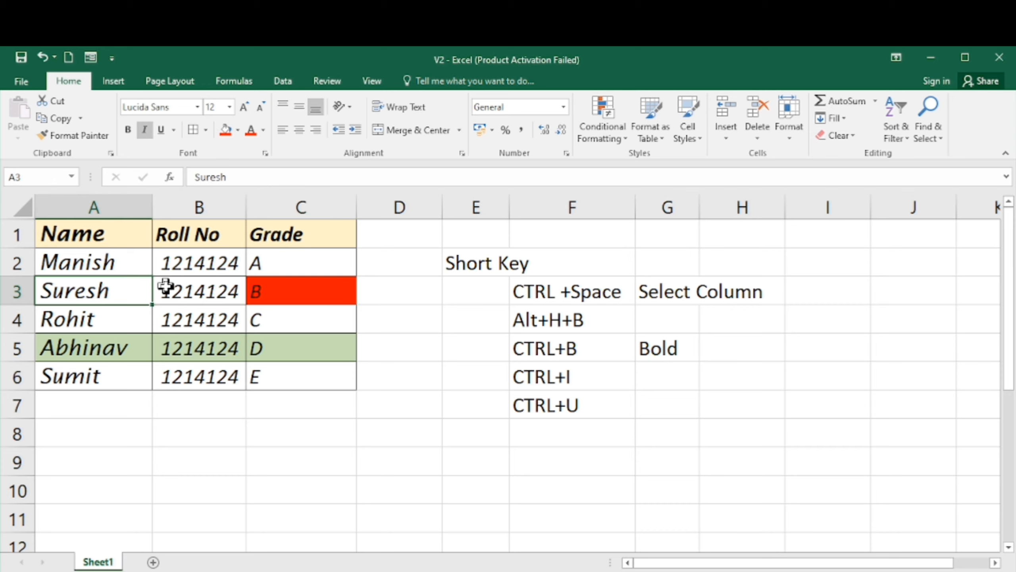
{"action": "key", "text": "Up"}
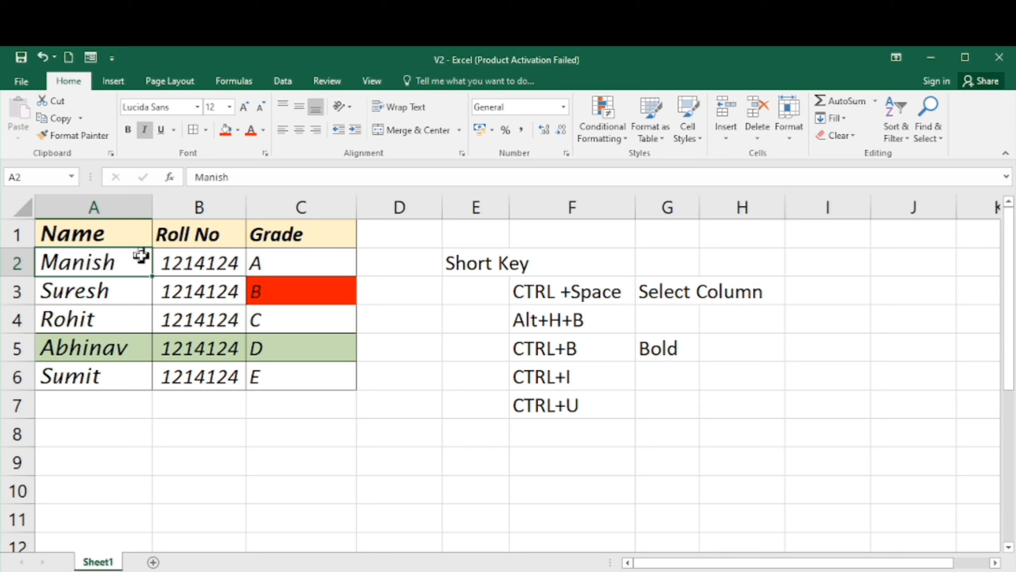
{"action": "left_click", "coordinate": [251, 132]}
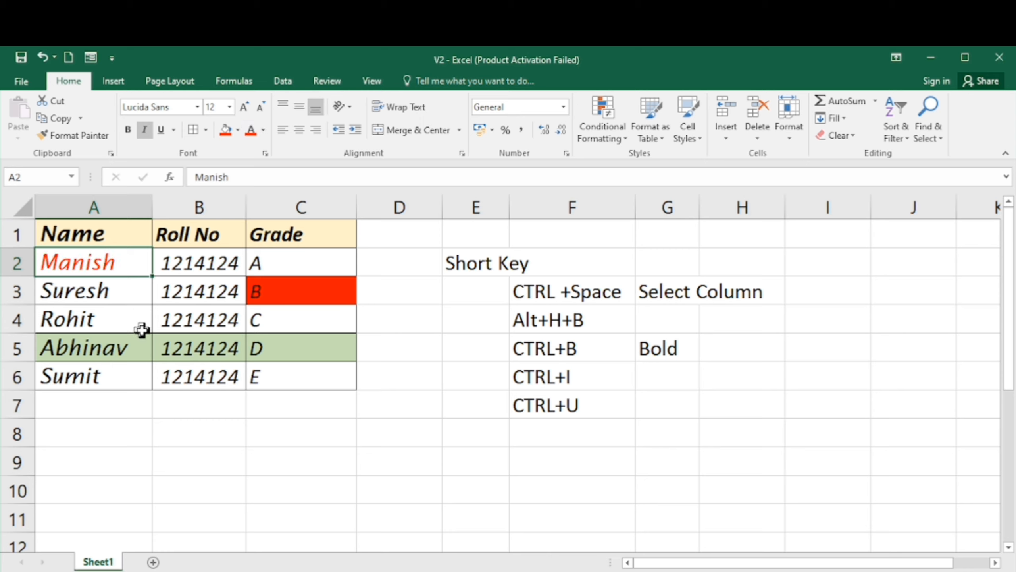
- Set the font colour of cell B4 to a blue picked from the More Colors standard palette
{"action": "key", "text": "Down"}
{"action": "key", "text": "Right"}
{"action": "key", "text": "Down"}
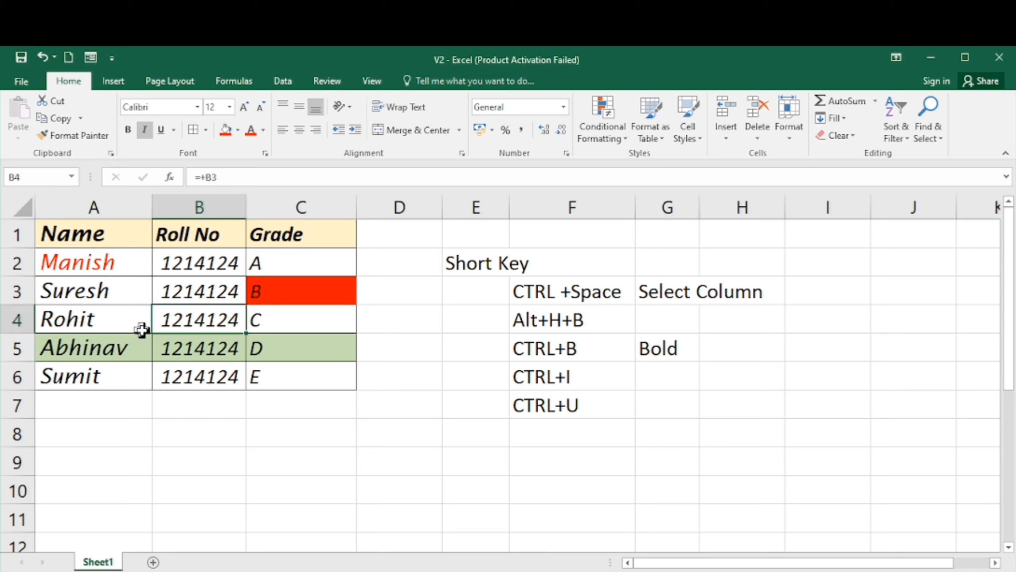
{"action": "left_click", "coordinate": [250, 131]}
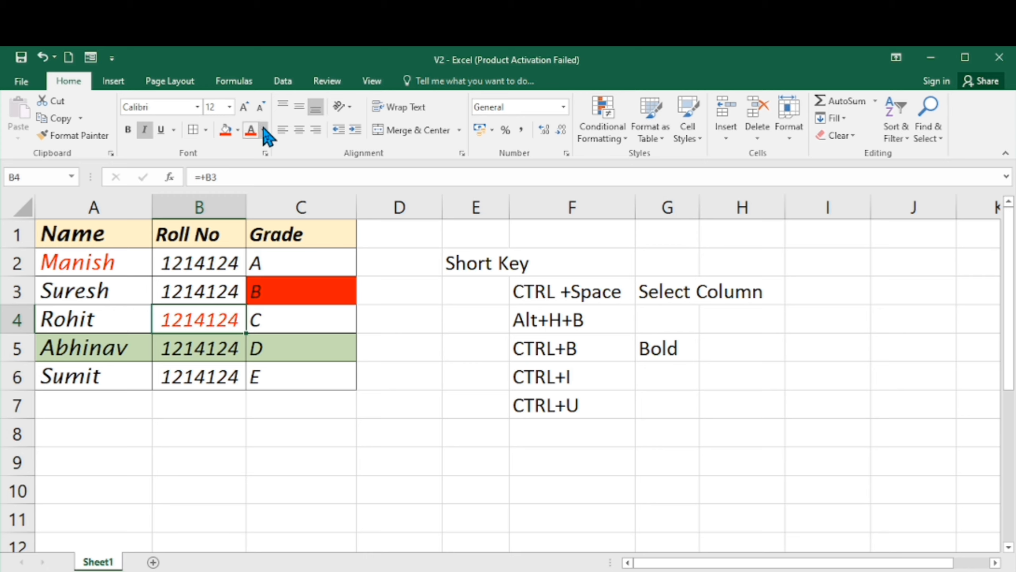
{"action": "left_click", "coordinate": [264, 129]}
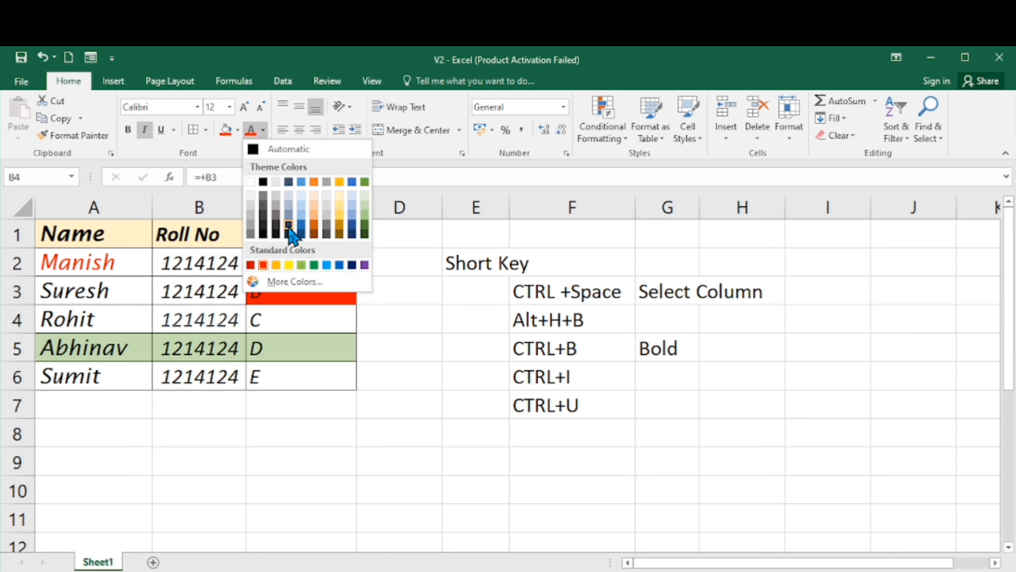
{"action": "left_click", "coordinate": [259, 281]}
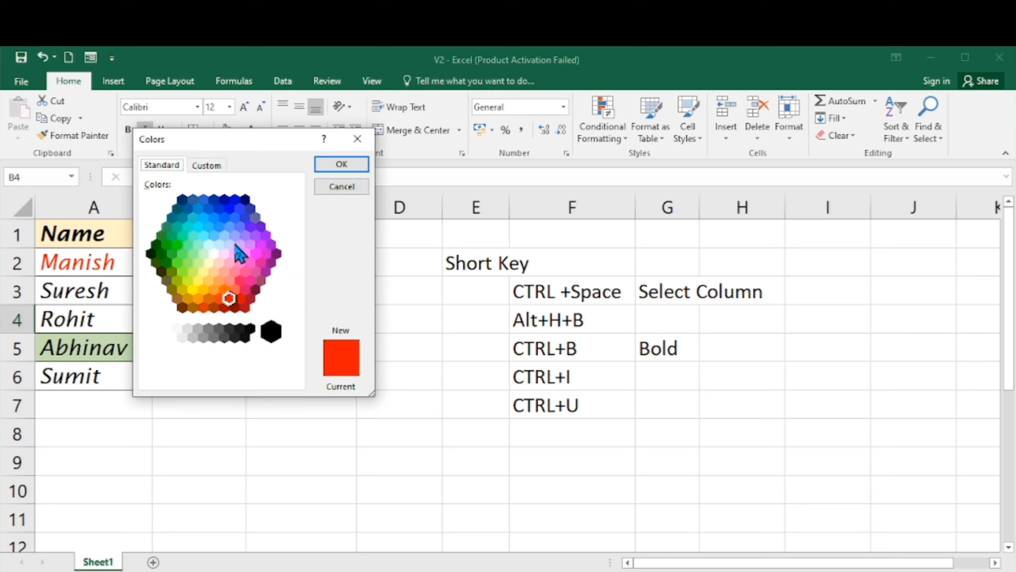
{"action": "left_click", "coordinate": [229, 208]}
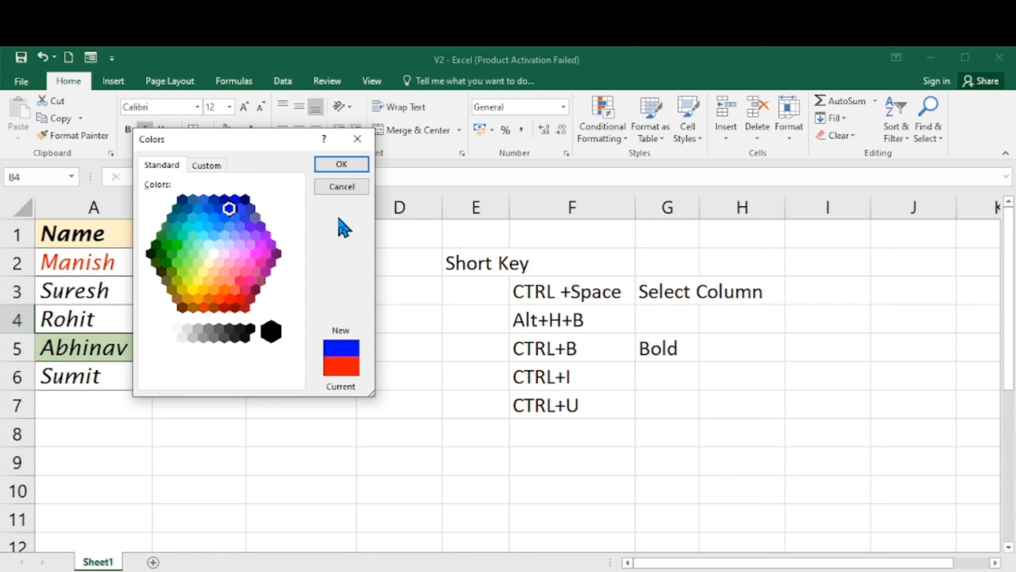
{"action": "left_click", "coordinate": [340, 164]}
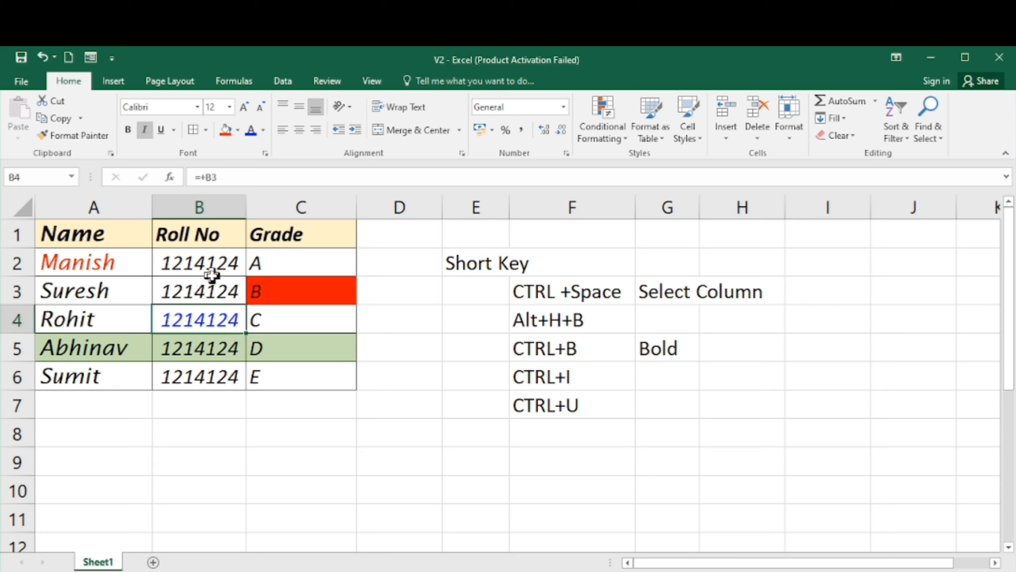
{"action": "left_click", "coordinate": [195, 270]}
{"action": "key", "text": "Left"}
{"action": "key", "text": "Up"}
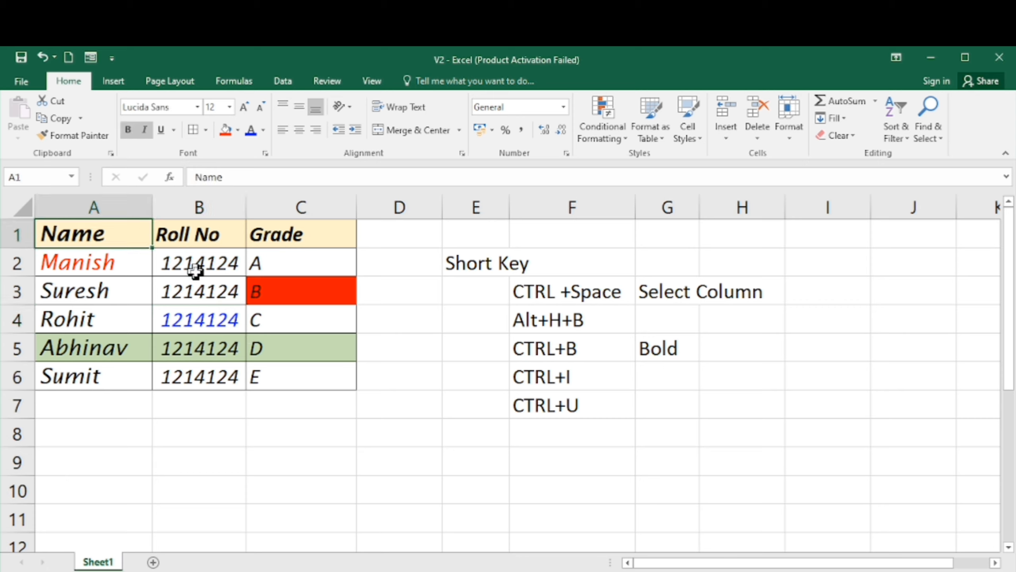
{"action": "key", "text": "Right"}
{"action": "key", "text": "Down"}
{"action": "key", "text": "Down"}
{"action": "key", "text": "Down"}
{"action": "key", "text": "Down"}
{"action": "key", "text": "Left"}
{"action": "key", "text": "Down"}
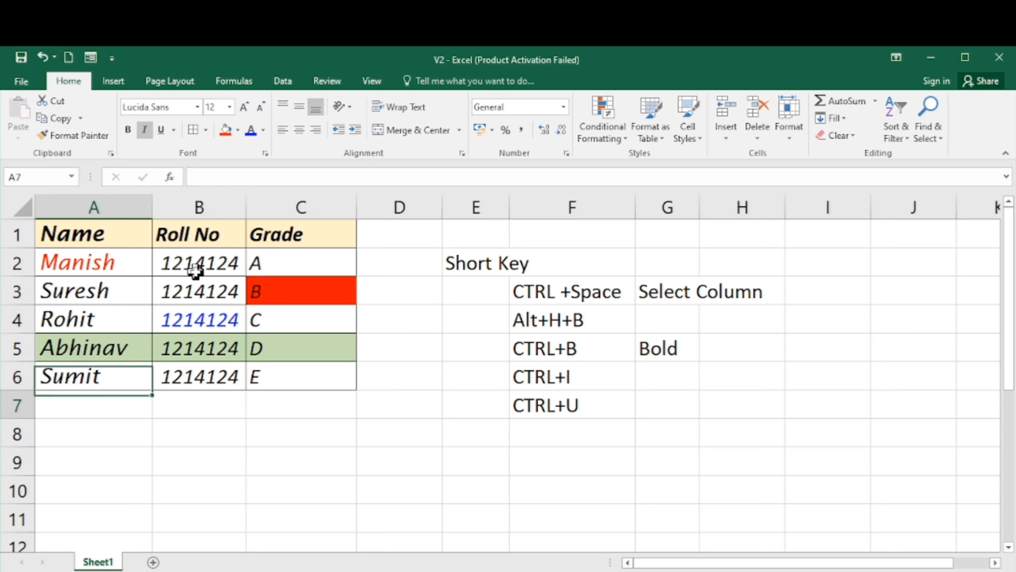
{"action": "key", "text": "Down"}
{"action": "key", "text": "Right"}
{"action": "key", "text": "Up"}
{"action": "key", "text": "Up"}
{"action": "key", "text": "Up"}
{"action": "key", "text": "Left"}
{"action": "key", "text": "Up"}
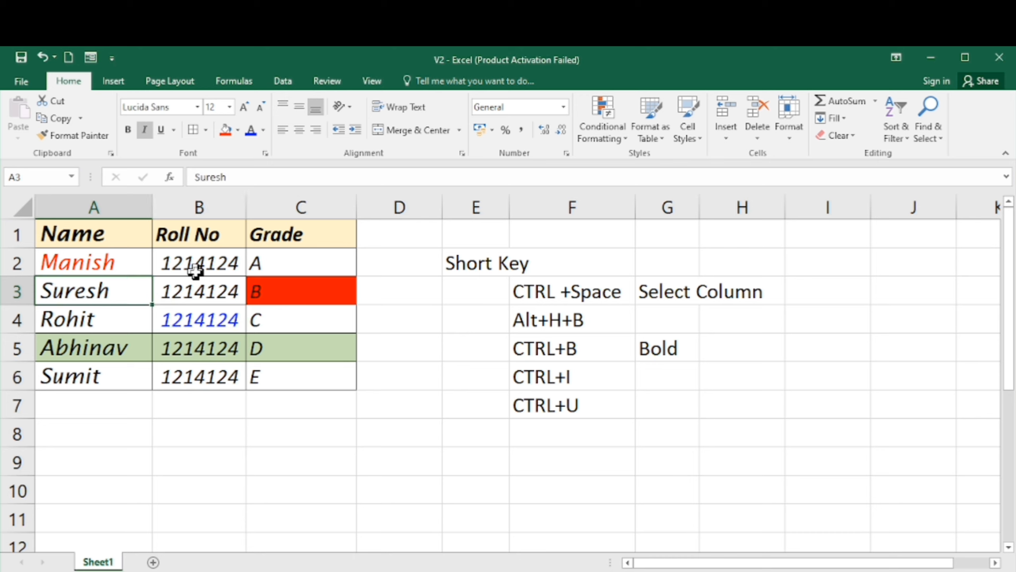
- Set the font colour of cell A4 to the standard Yellow
{"action": "key", "text": "Down"}
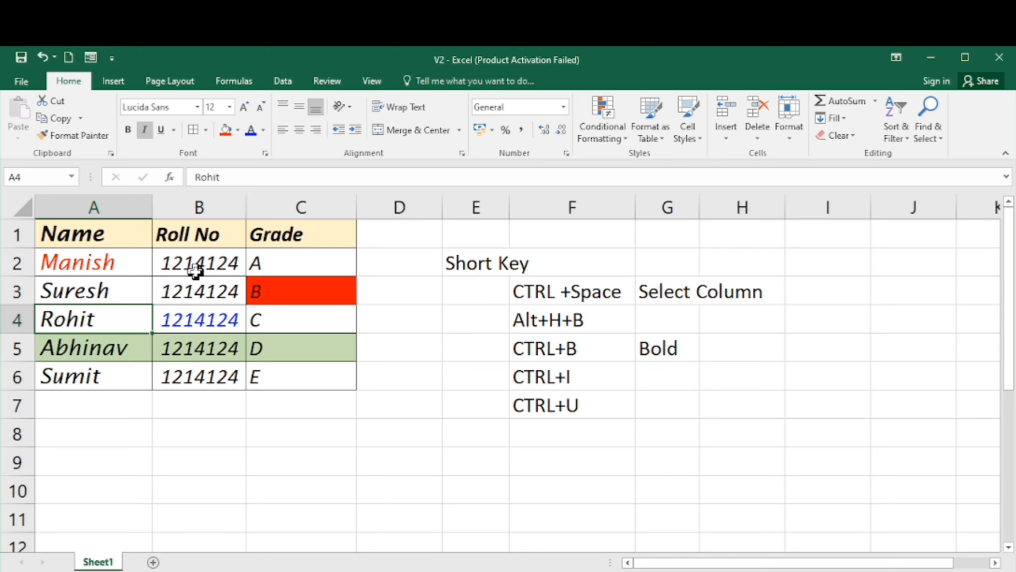
{"action": "left_click", "coordinate": [263, 131]}
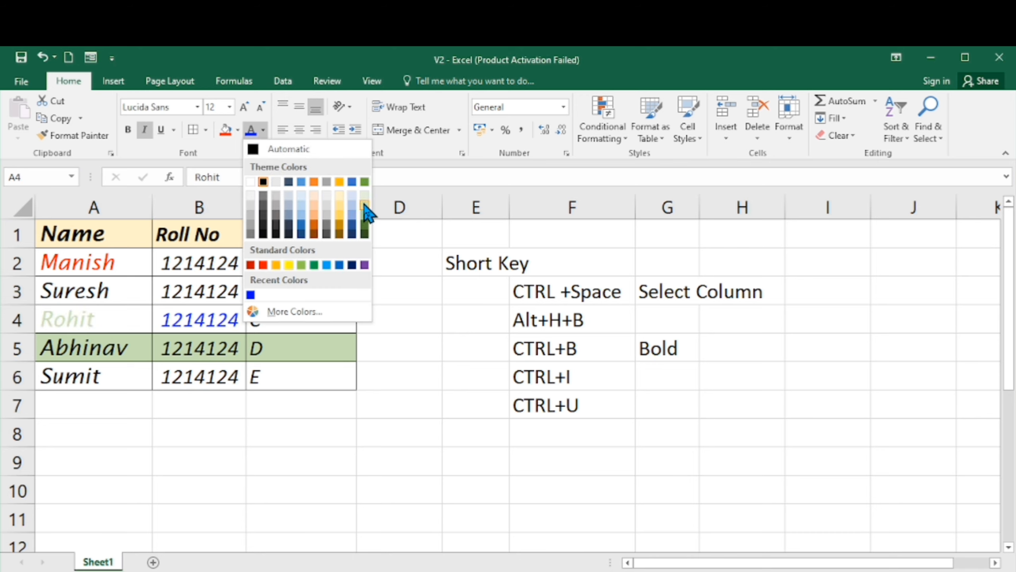
{"action": "left_click", "coordinate": [288, 265]}
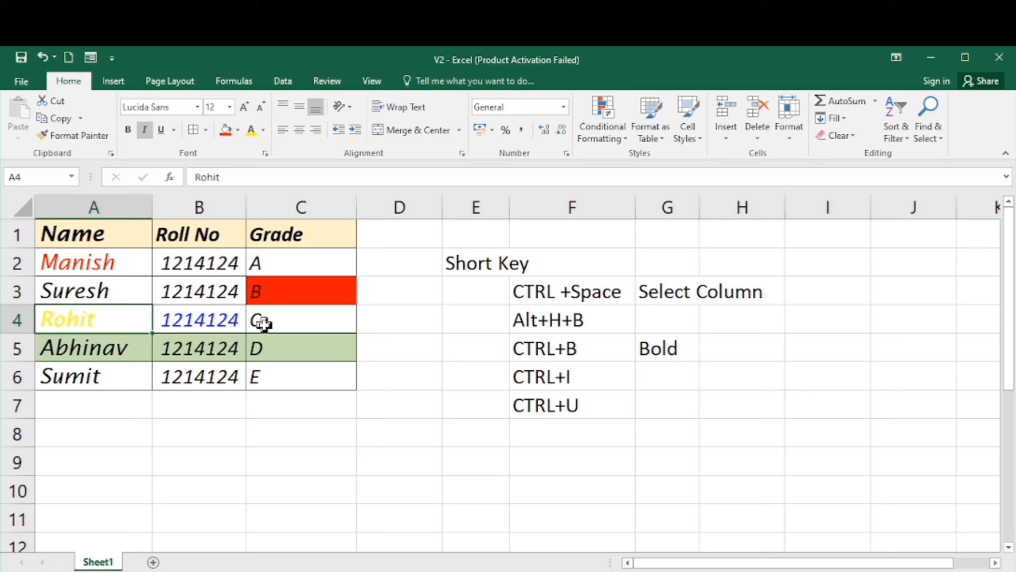
- Set the font colour of cell B5 to the standard Red, then deselect it
{"action": "left_click", "coordinate": [228, 347]}
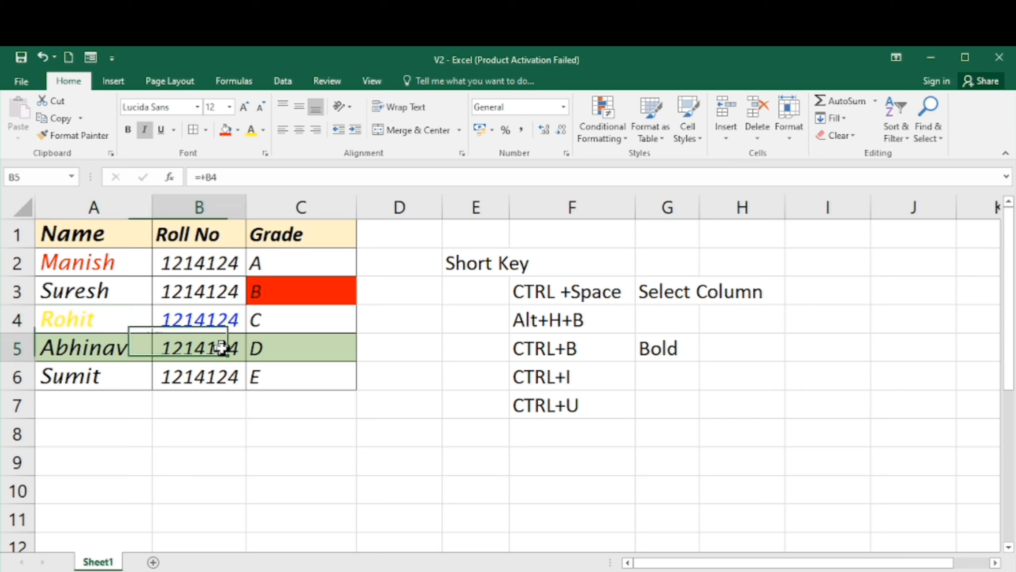
{"action": "left_click", "coordinate": [264, 131]}
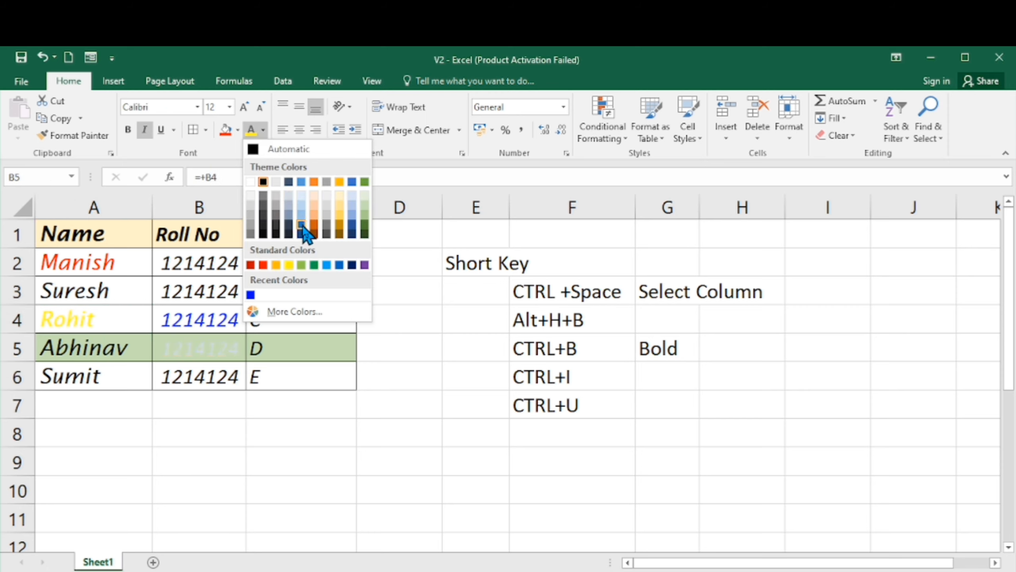
{"action": "left_click", "coordinate": [264, 266]}
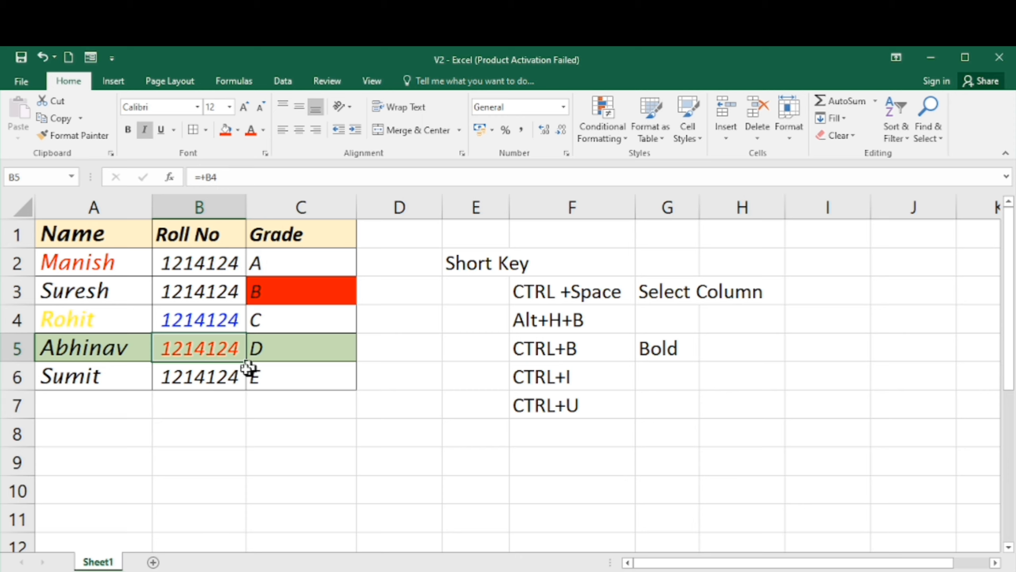
{"action": "left_click", "coordinate": [215, 311]}
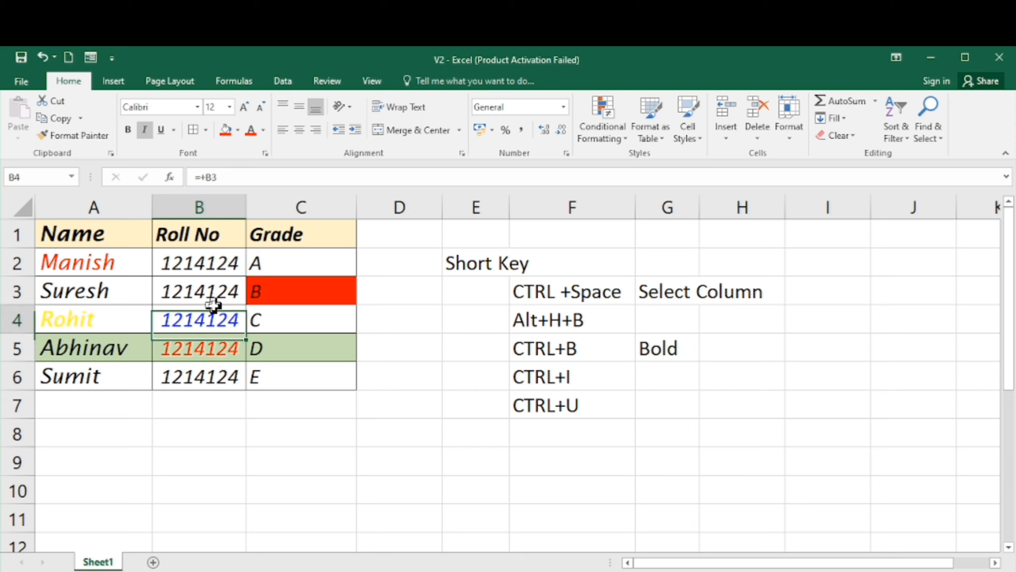
{"action": "left_click", "coordinate": [120, 351]}
{"action": "left_click", "coordinate": [147, 283]}
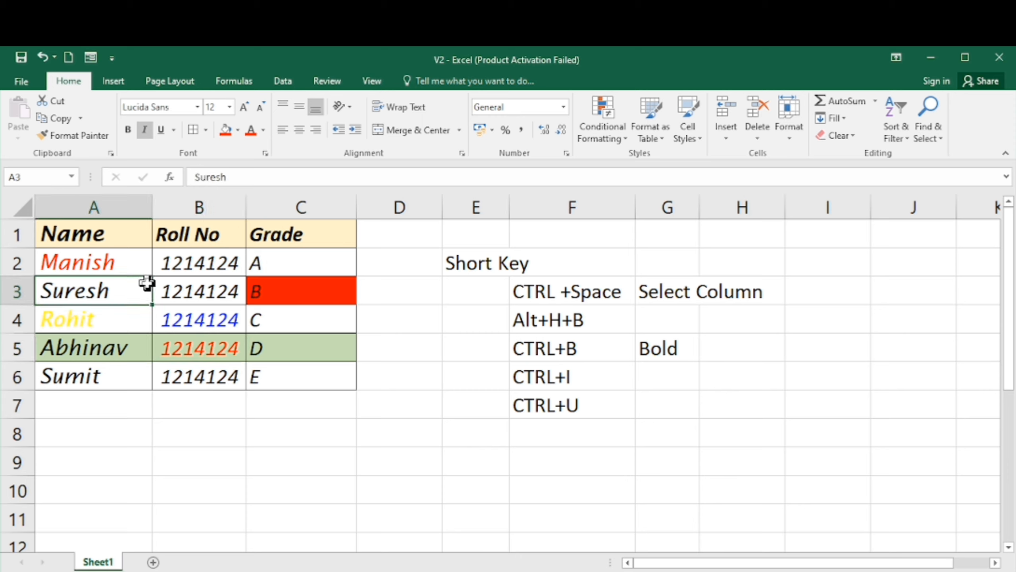
{"action": "key", "text": "Up"}
{"action": "key", "text": "Up"}
{"action": "key", "text": "Down"}
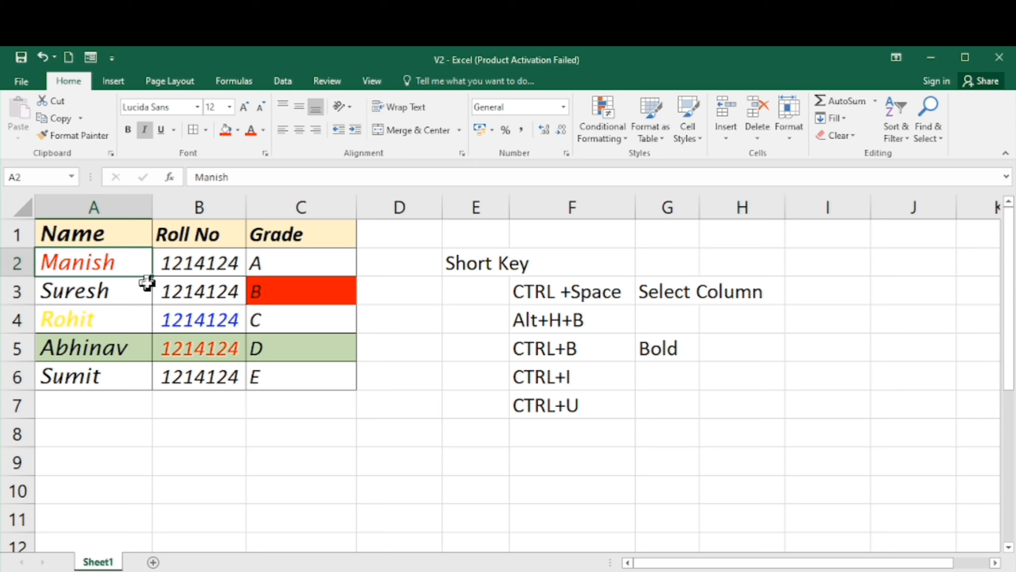
{"action": "key", "text": "Up"}
{"action": "key", "text": "Right"}
{"action": "key", "text": "Left"}
{"action": "key", "text": "Down"}
{"action": "key", "text": "Down"}
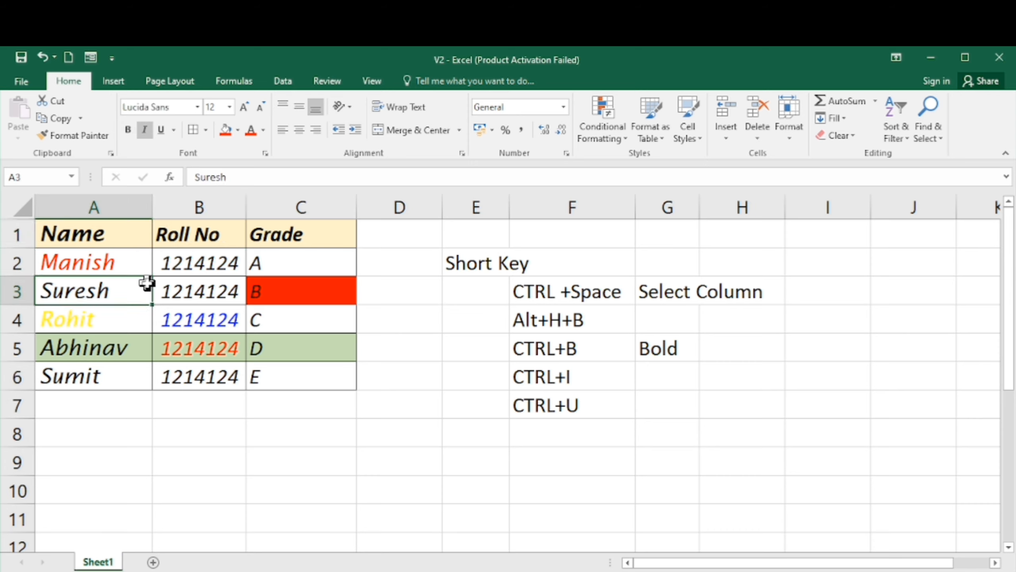
{"action": "key", "text": "Up"}
{"action": "key", "text": "Down"}
{"action": "key", "text": "Up"}
{"action": "key", "text": "Up"}
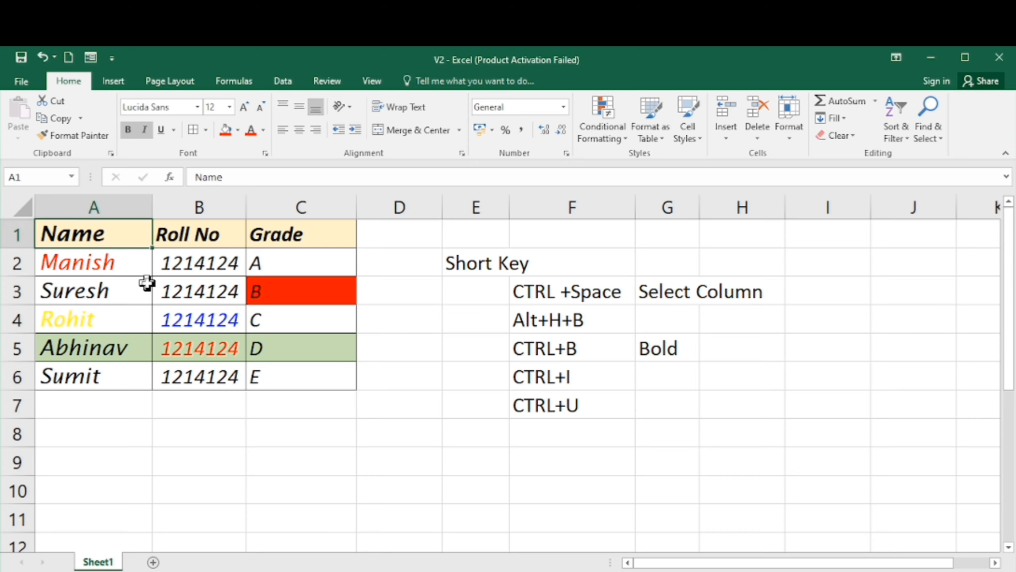
{"action": "key", "text": "Down"}
{"action": "key", "text": "Right"}
{"action": "key", "text": "Right"}
{"action": "key", "text": "Down"}
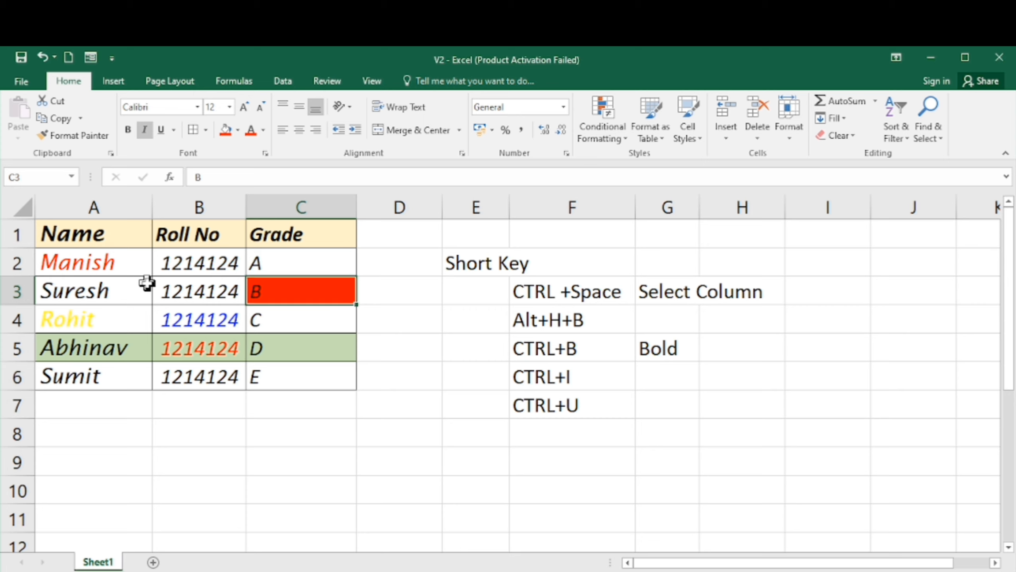
{"action": "key", "text": "Left"}
{"action": "key", "text": "Down"}
{"action": "key", "text": "Down"}
{"action": "key", "text": "Left"}
{"action": "key", "text": "Right"}
{"action": "key", "text": "Right"}
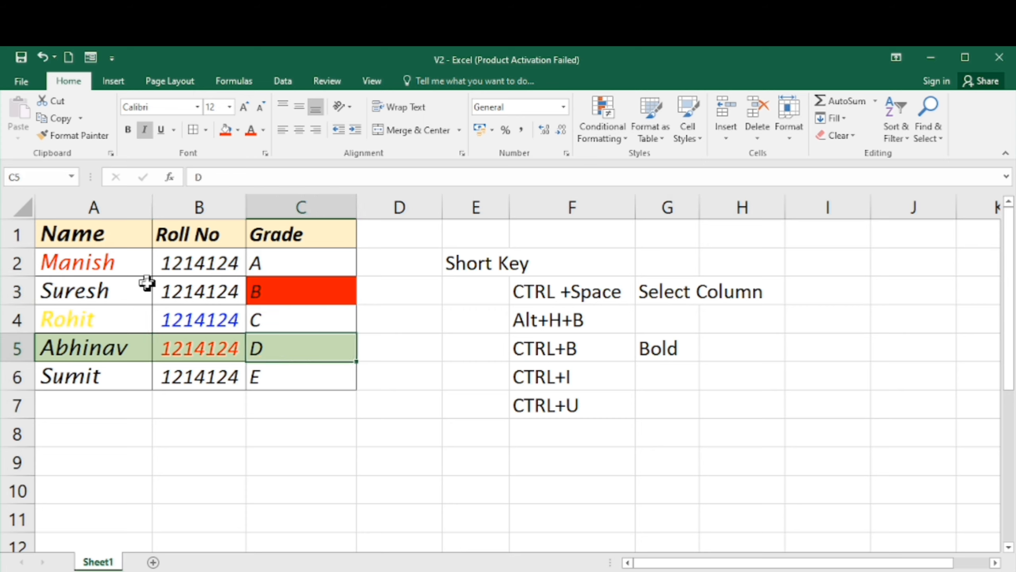
{"action": "key", "text": "Left"}
{"action": "key", "text": "Right"}
{"action": "key", "text": "Left"}
{"action": "key", "text": "Left"}
{"action": "key", "text": "Up"}
{"action": "key", "text": "Up"}
{"action": "key", "text": "Up"}
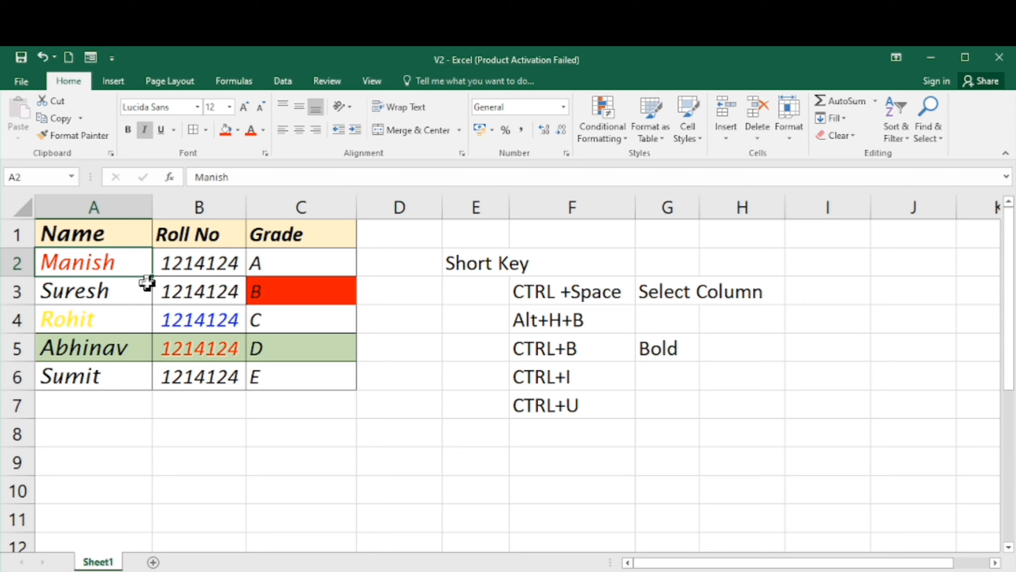
{"action": "key", "text": "Down"}
{"action": "key", "text": "Down"}
{"action": "key", "text": "Right"}
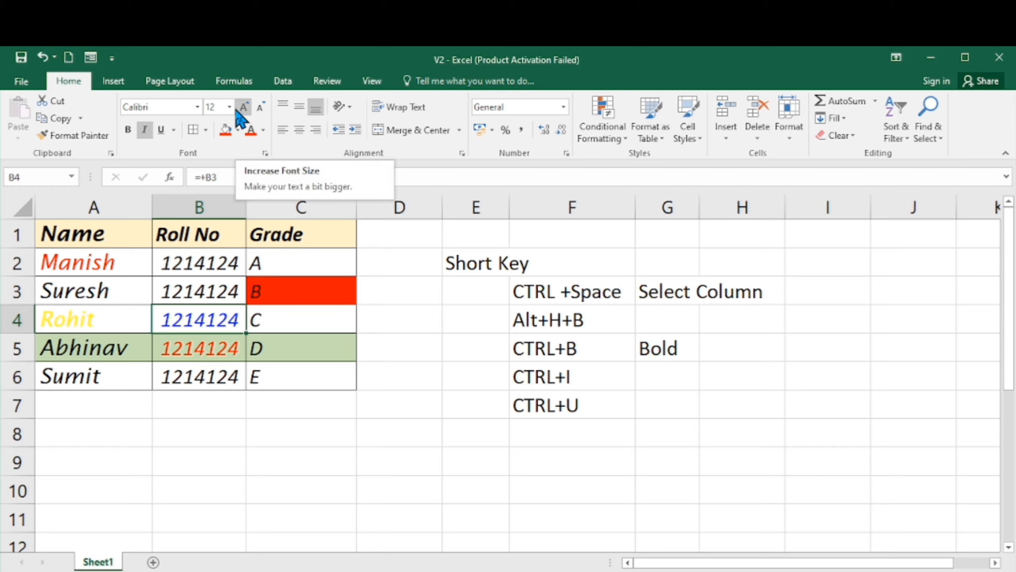
{"action": "left_click", "coordinate": [173, 256]}
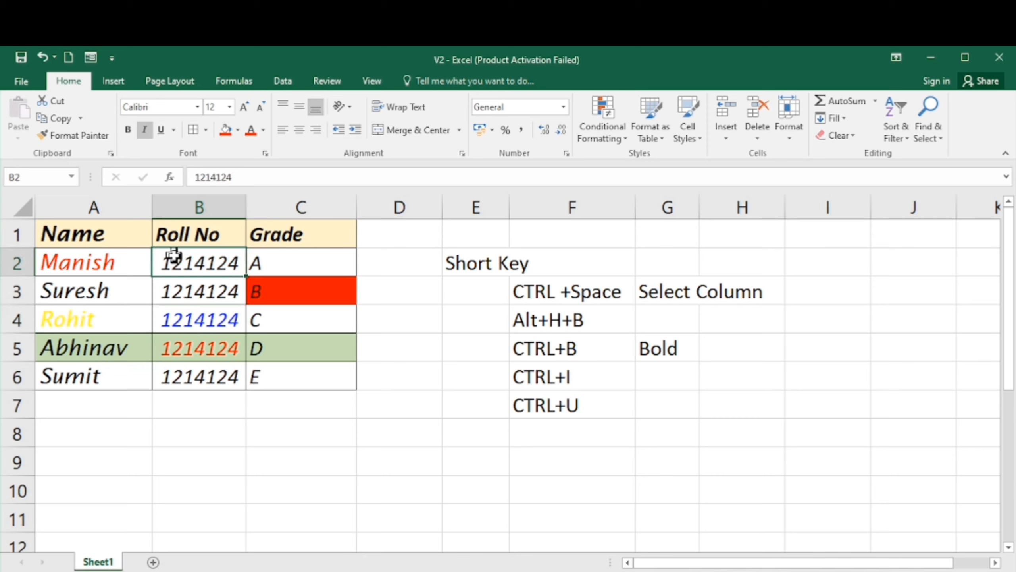
{"action": "key", "text": "Left"}
{"action": "key", "text": "Down"}
{"action": "key", "text": "Down"}
{"action": "key", "text": "Down"}
{"action": "key", "text": "Down"}
{"action": "key", "text": "Down"}
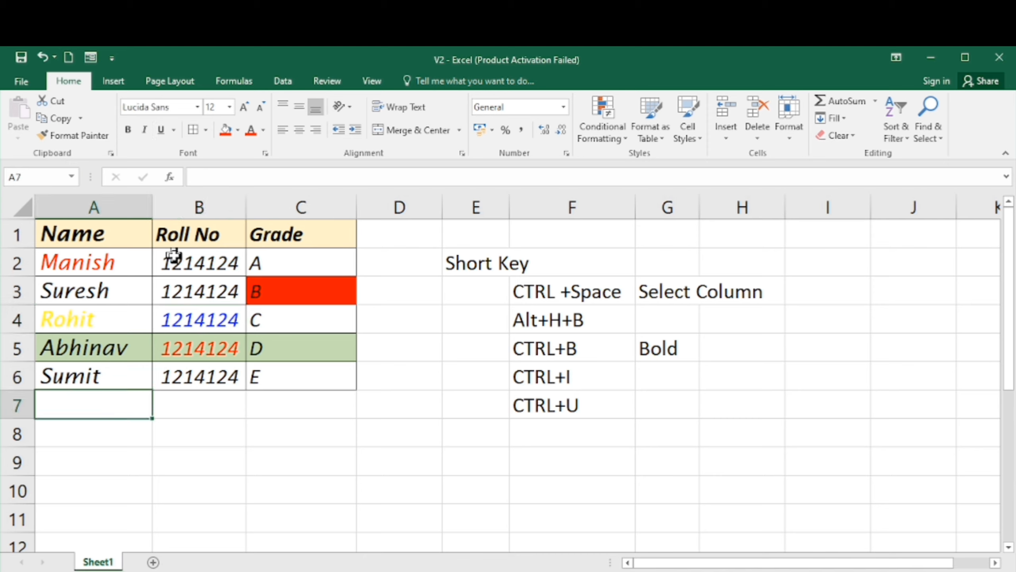
{"action": "key", "text": "Up"}
{"action": "key", "text": "Up"}
{"action": "key", "text": "Down"}
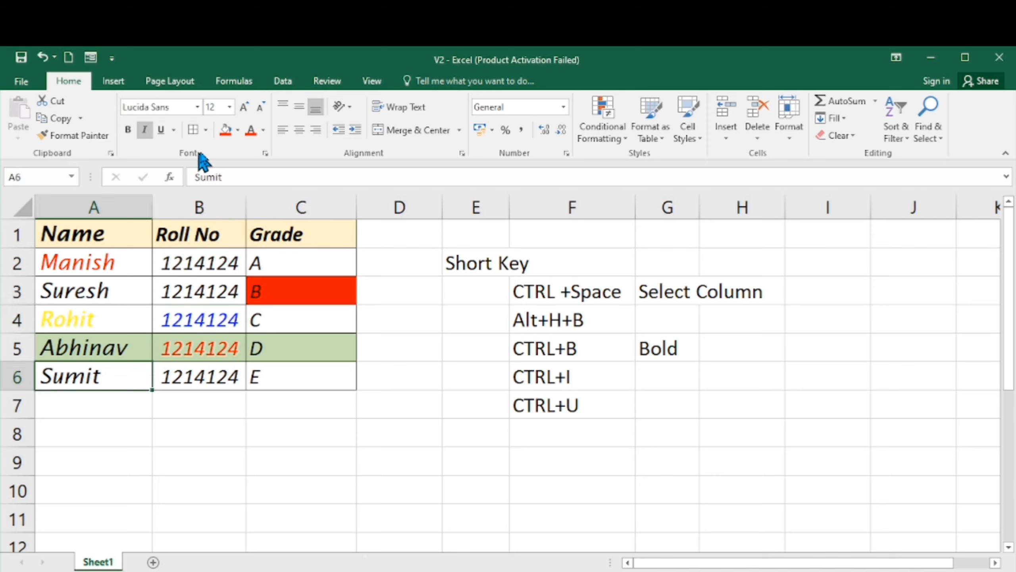
- Increase the font size of the name Sumit in cell A6 step by step to 24
{"action": "left_click", "coordinate": [240, 113]}
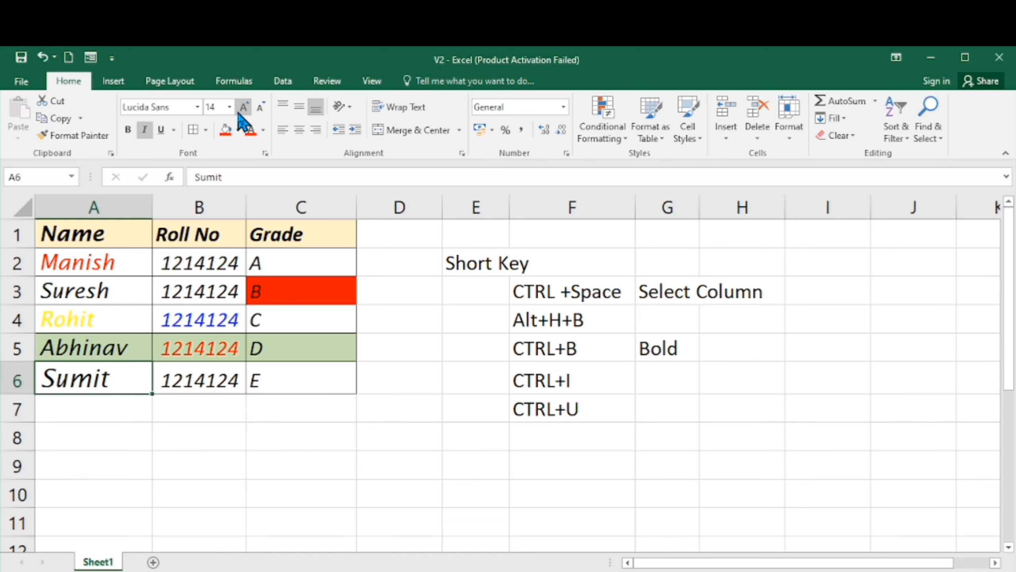
{"action": "left_click", "coordinate": [240, 114]}
{"action": "left_click", "coordinate": [240, 113]}
{"action": "left_click", "coordinate": [240, 113]}
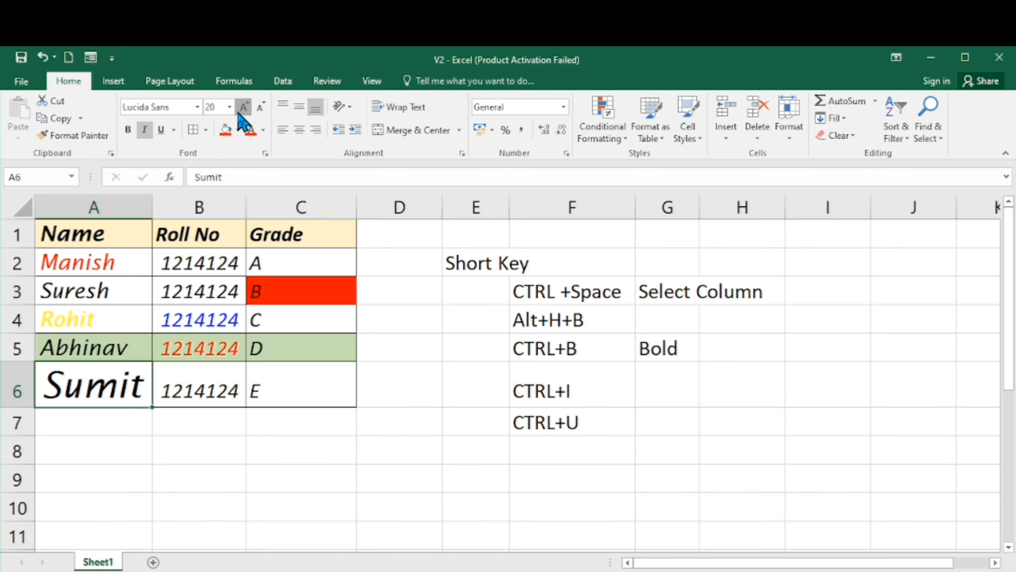
{"action": "left_click", "coordinate": [240, 114]}
{"action": "left_click", "coordinate": [241, 114]}
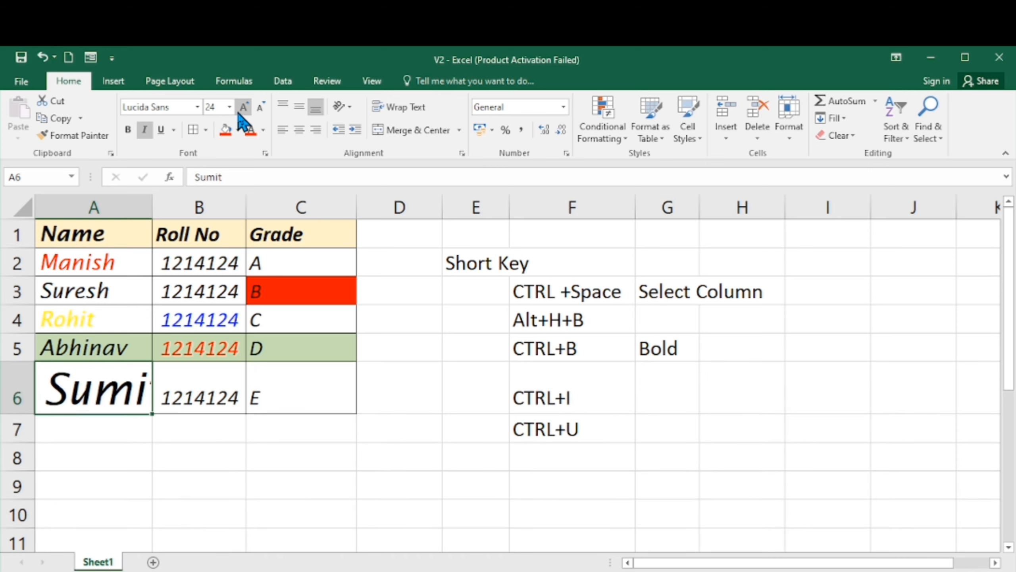
{"action": "key", "text": "ctrl+shift+plus"}
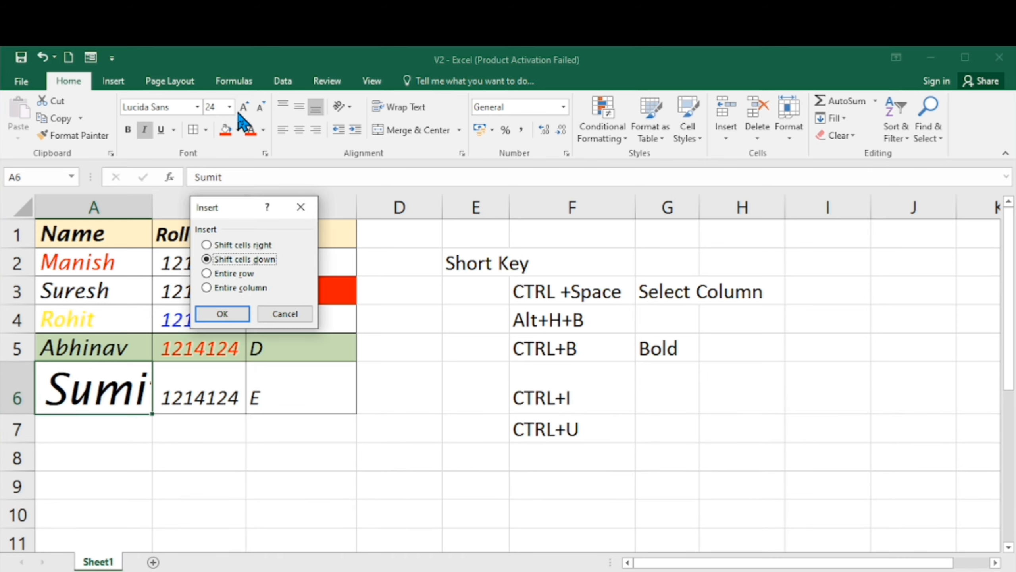
{"action": "left_click", "coordinate": [268, 315]}
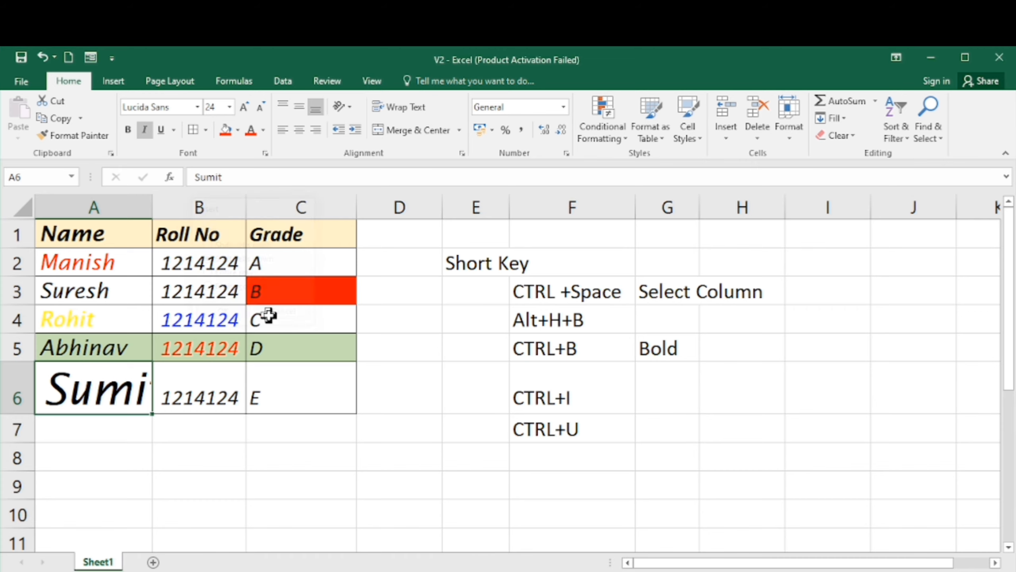
- Decrease the font size of the name Sumit in cell A6 back down to 14
{"action": "left_click", "coordinate": [260, 109]}
{"action": "left_click", "coordinate": [260, 108]}
{"action": "left_click", "coordinate": [260, 108]}
{"action": "left_click", "coordinate": [260, 109]}
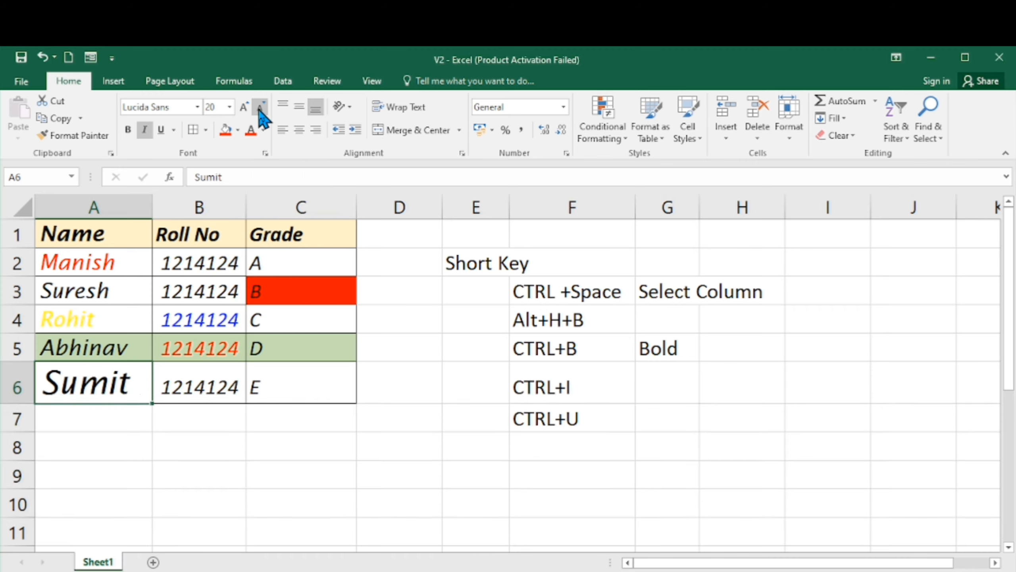
{"action": "left_click", "coordinate": [260, 109]}
{"action": "scroll", "coordinate": [259, 111], "scroll_direction": "down", "scroll_amount": 6}
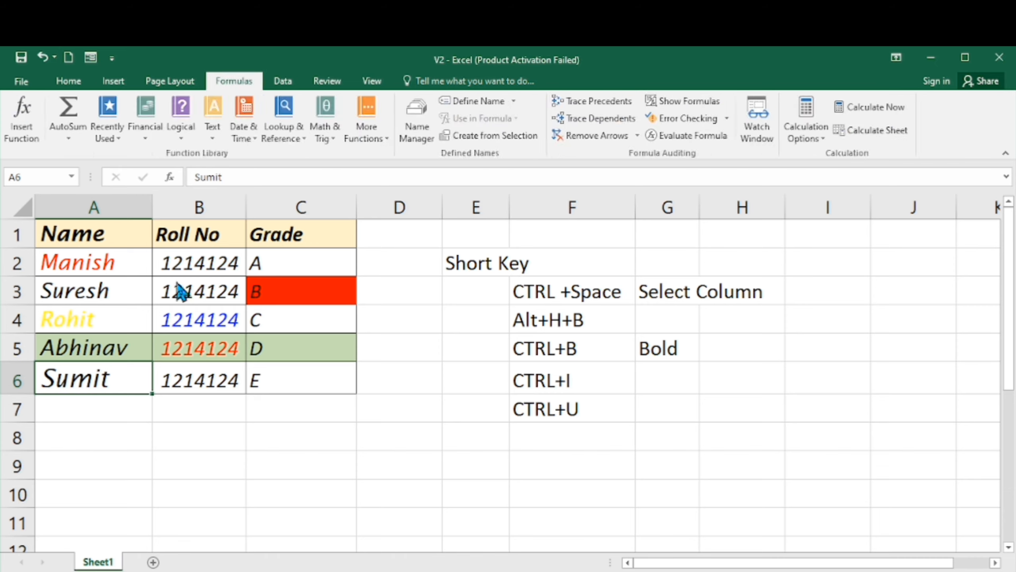
{"action": "left_click", "coordinate": [68, 80]}
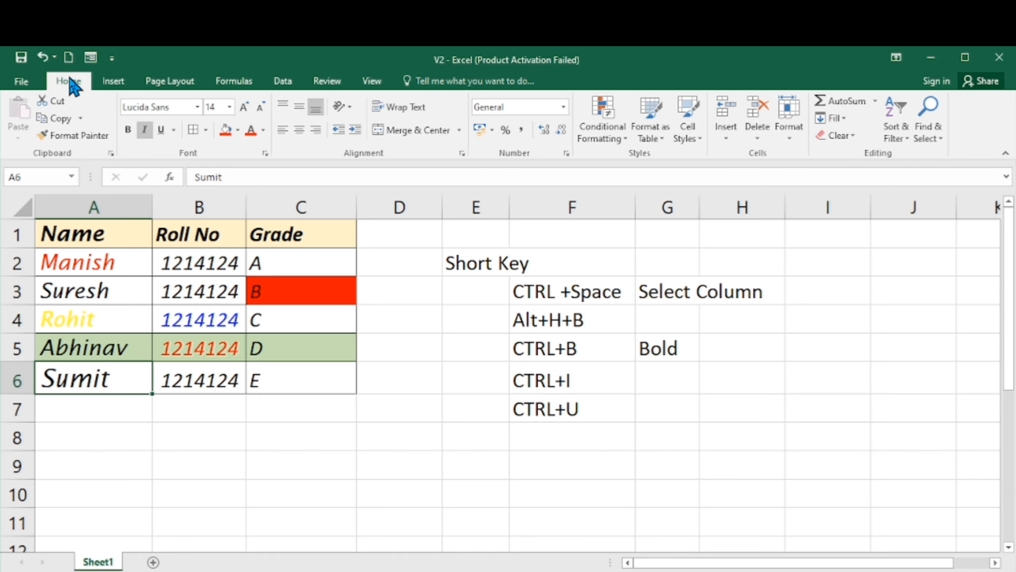
{"action": "left_click", "coordinate": [187, 312]}
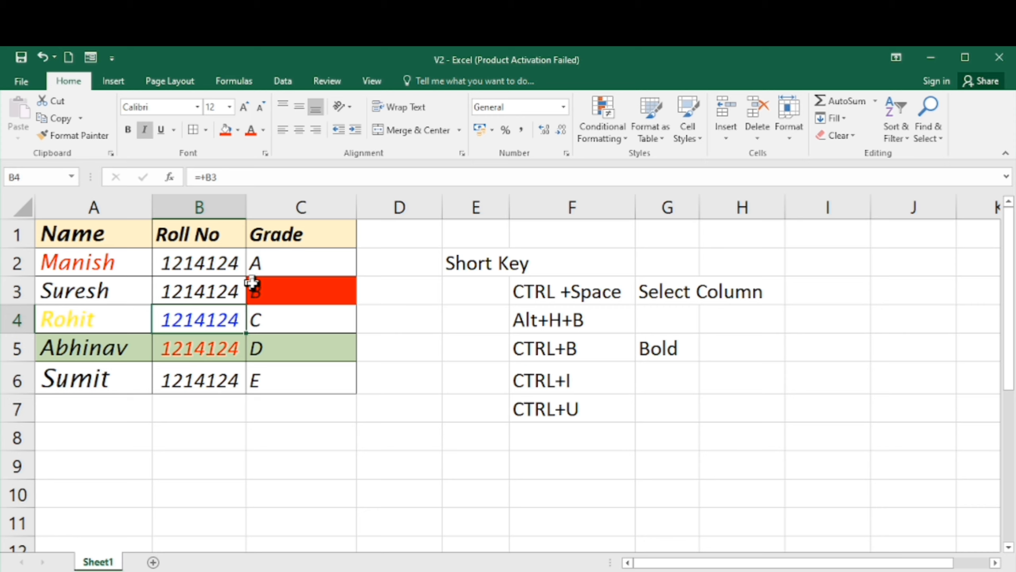
{"action": "key", "text": "Up"}
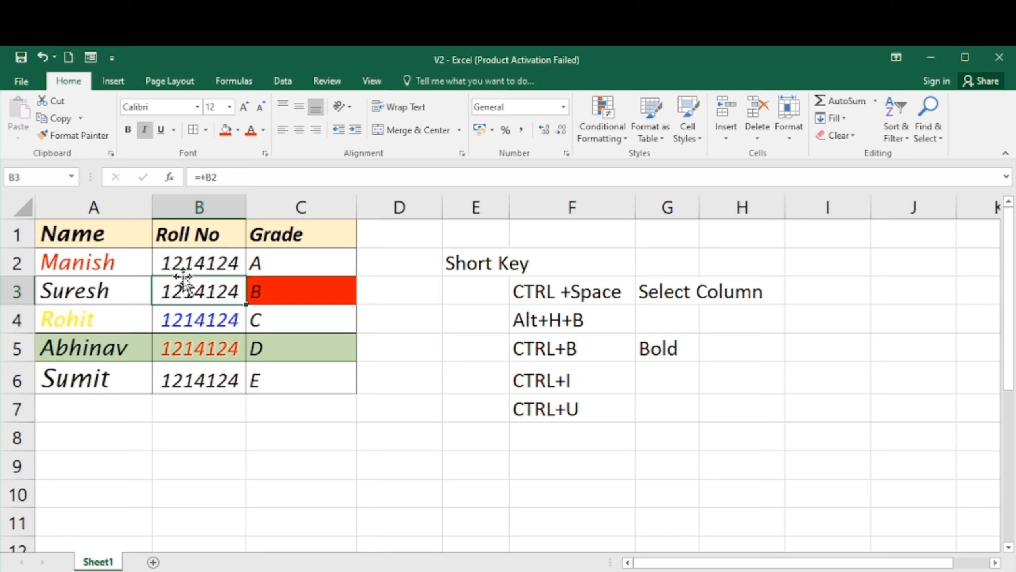
{"action": "key", "text": "Left"}
{"action": "key", "text": "Up"}
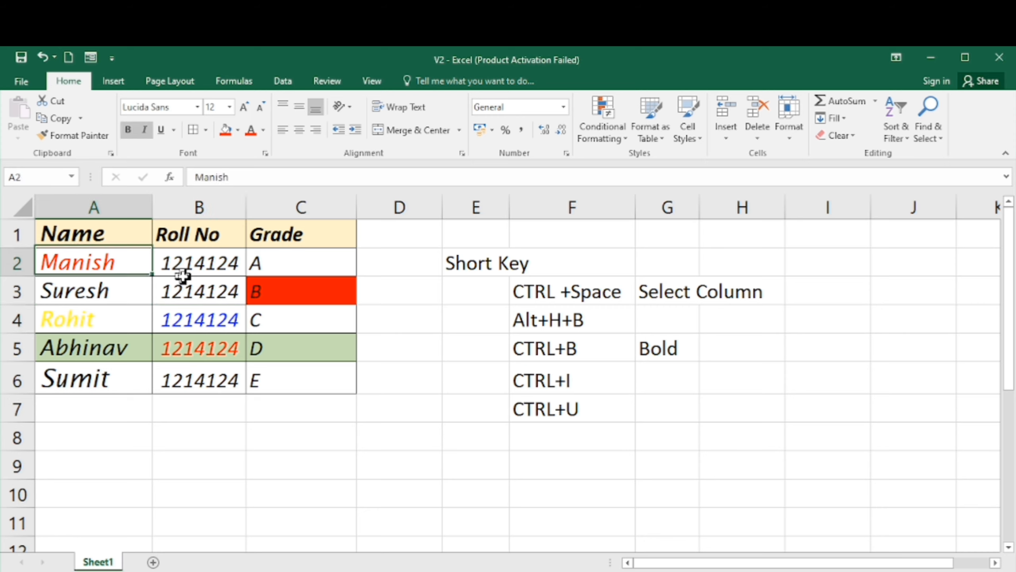
{"action": "key", "text": "Down"}
{"action": "key", "text": "Down"}
{"action": "key", "text": "Down"}
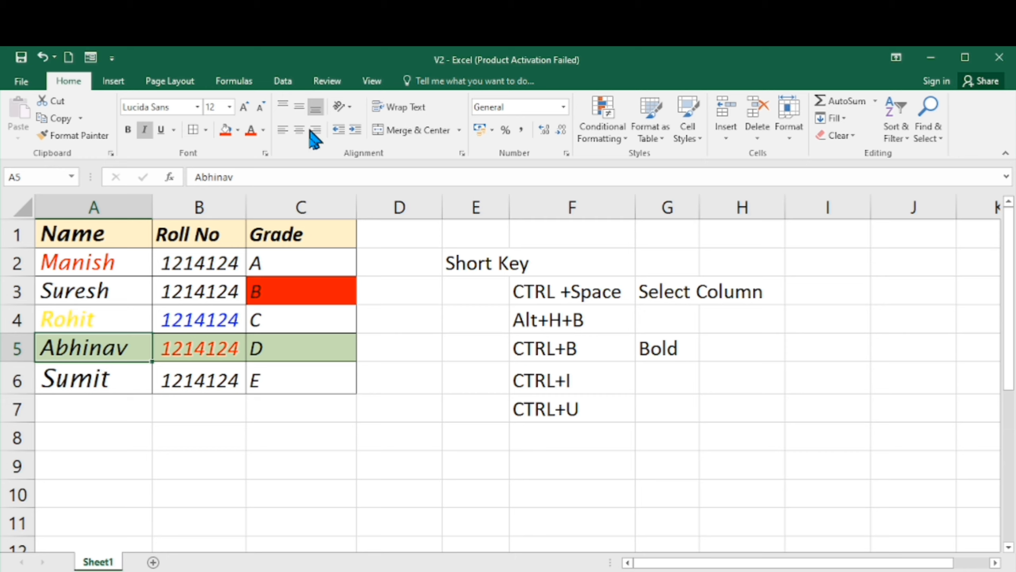
{"action": "left_click", "coordinate": [107, 261]}
{"action": "key", "text": "Down"}
{"action": "key", "text": "Down"}
{"action": "key", "text": "Down"}
{"action": "key", "text": "Down"}
{"action": "key", "text": "Up"}
{"action": "key", "text": "Up"}
{"action": "key", "text": "Up"}
{"action": "key", "text": "Up"}
{"action": "key", "text": "Up"}
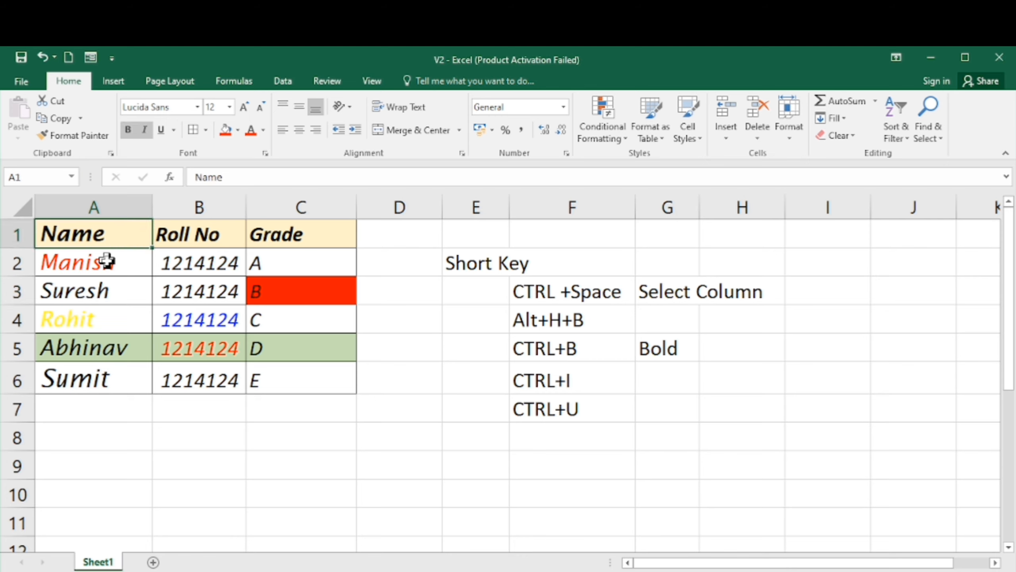
{"action": "key", "text": "Right"}
{"action": "key", "text": "Right"}
{"action": "key", "text": "Right"}
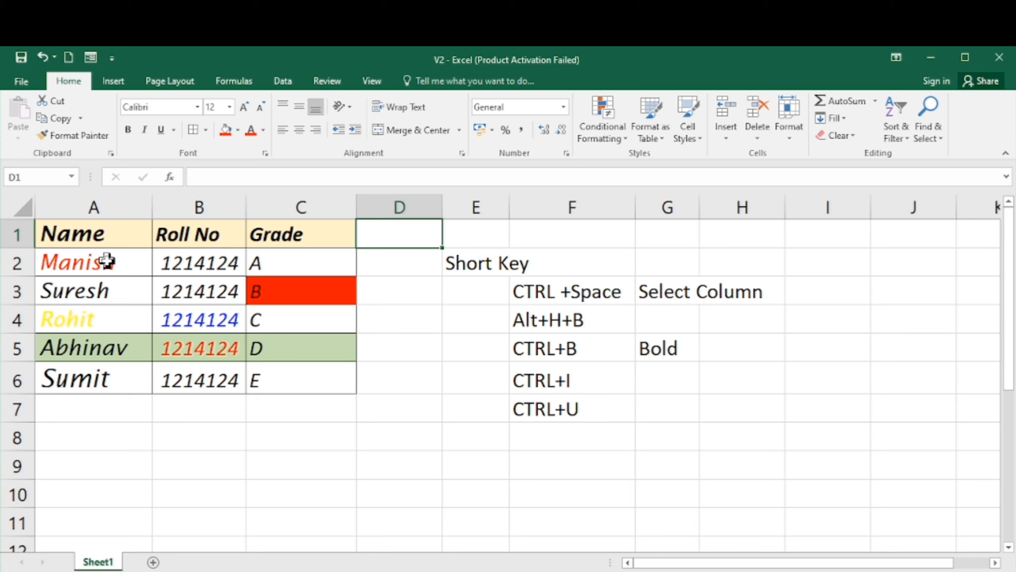
- Add a Marks header in D1 and enter the marks 100, 20, 30, 40 and 50 below it
{"action": "type", "text": "Marks"}
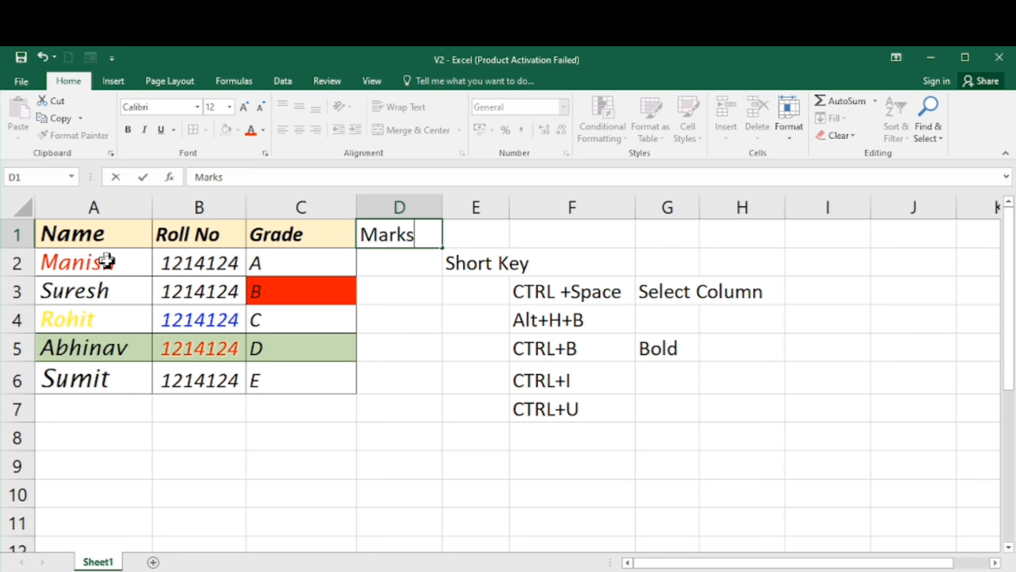
{"action": "key", "text": "Return"}
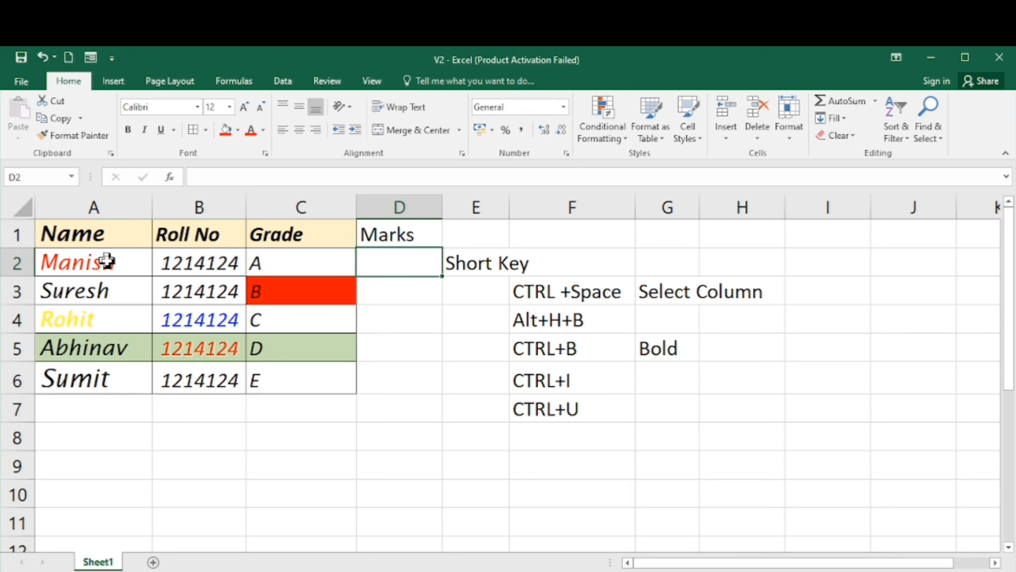
{"action": "type", "text": "100"}
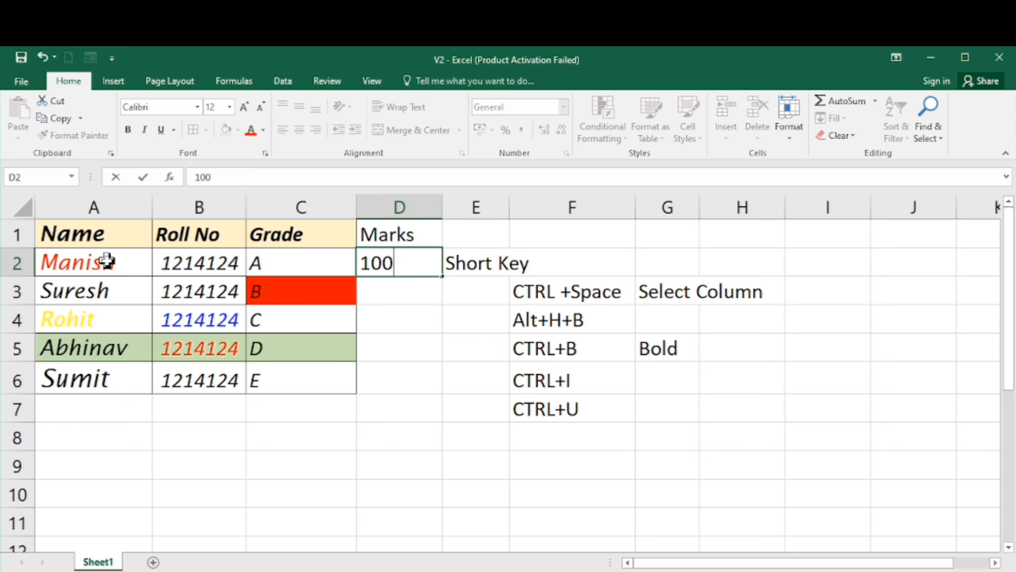
{"action": "key", "text": "Return"}
{"action": "type", "text": "20"}
{"action": "key", "text": "Return"}
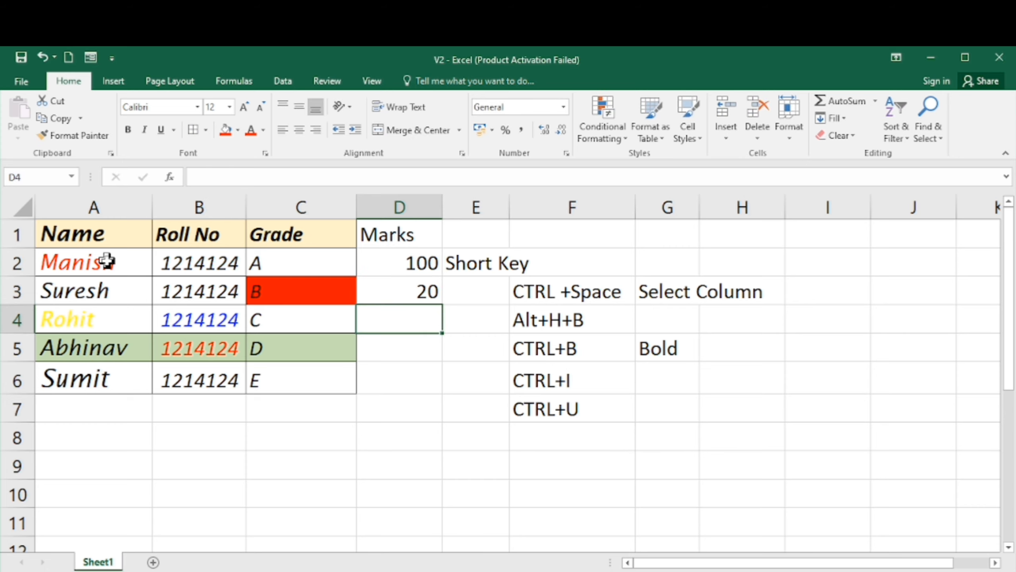
{"action": "type", "text": "30"}
{"action": "key", "text": "Return"}
{"action": "type", "text": "40"}
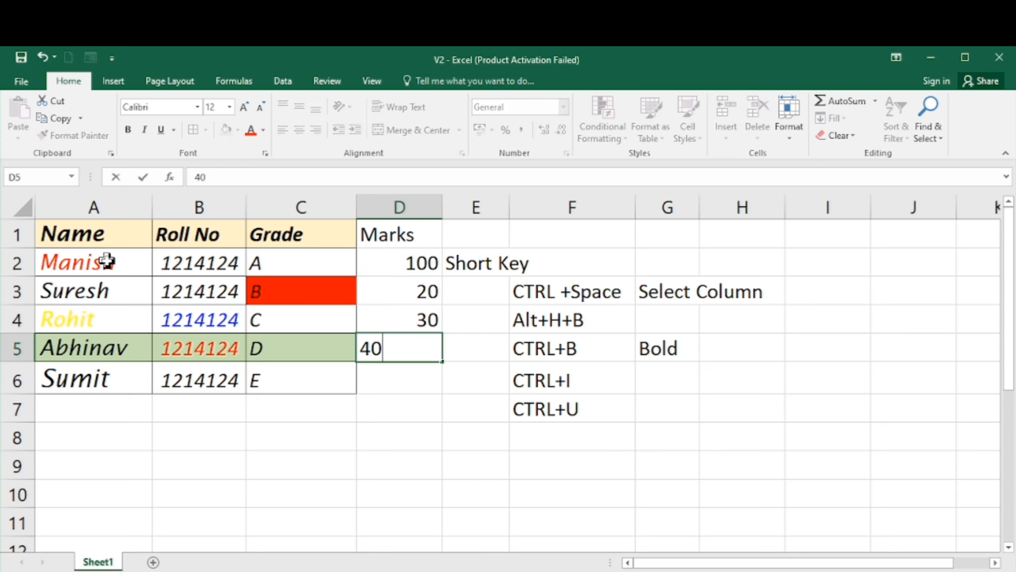
{"action": "key", "text": "Return"}
{"action": "type", "text": "50"}
{"action": "key", "text": "Return"}
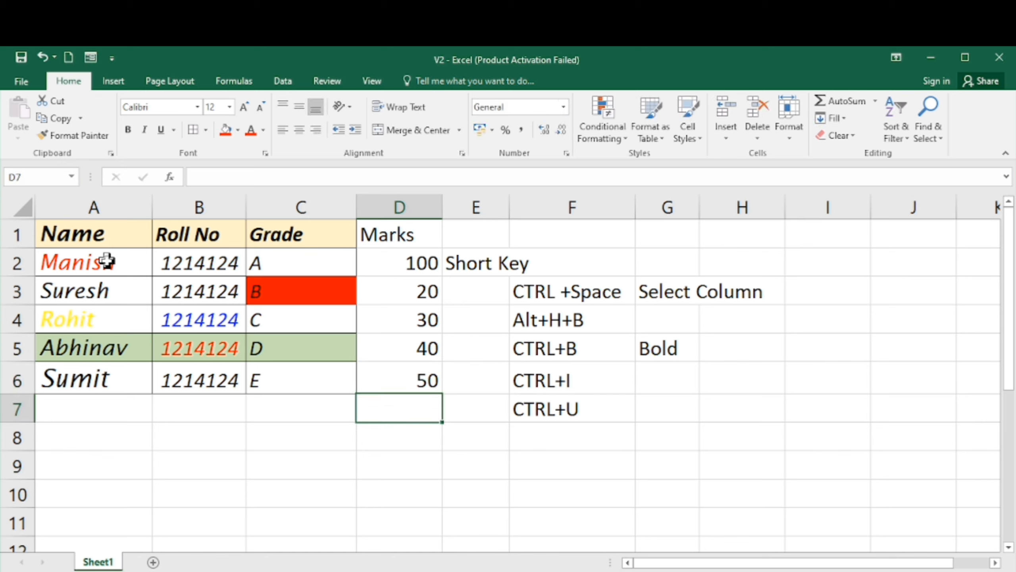
- Copy the Grade header cell and paste only its Formats onto the Marks header cell with Paste Special
{"action": "key", "text": "Up"}
{"action": "key", "text": "Up"}
{"action": "key", "text": "Up"}
{"action": "key", "text": "Up"}
{"action": "key", "text": "Up"}
{"action": "key", "text": "Up"}
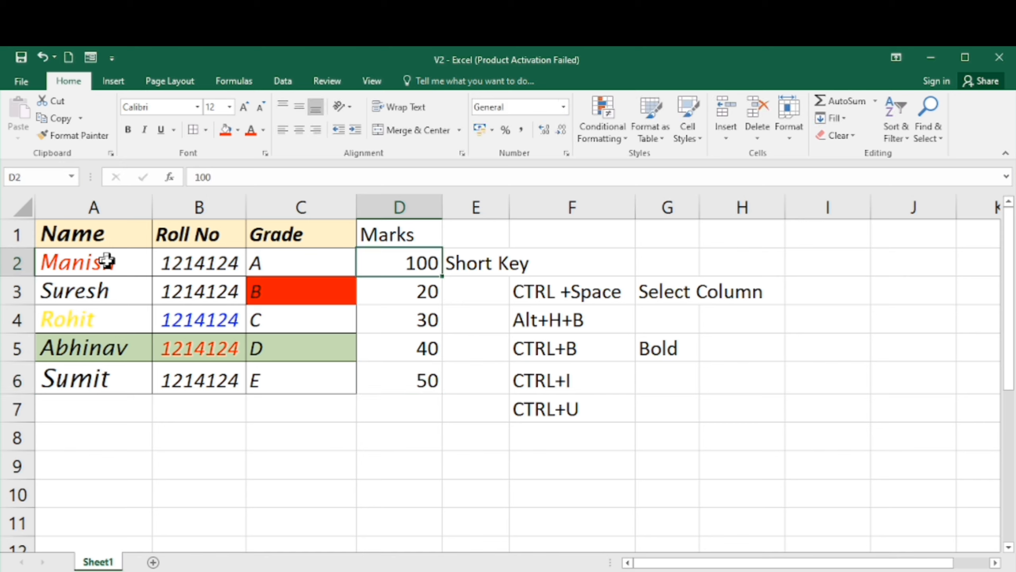
{"action": "key", "text": "Left"}
{"action": "key", "text": "alt"}
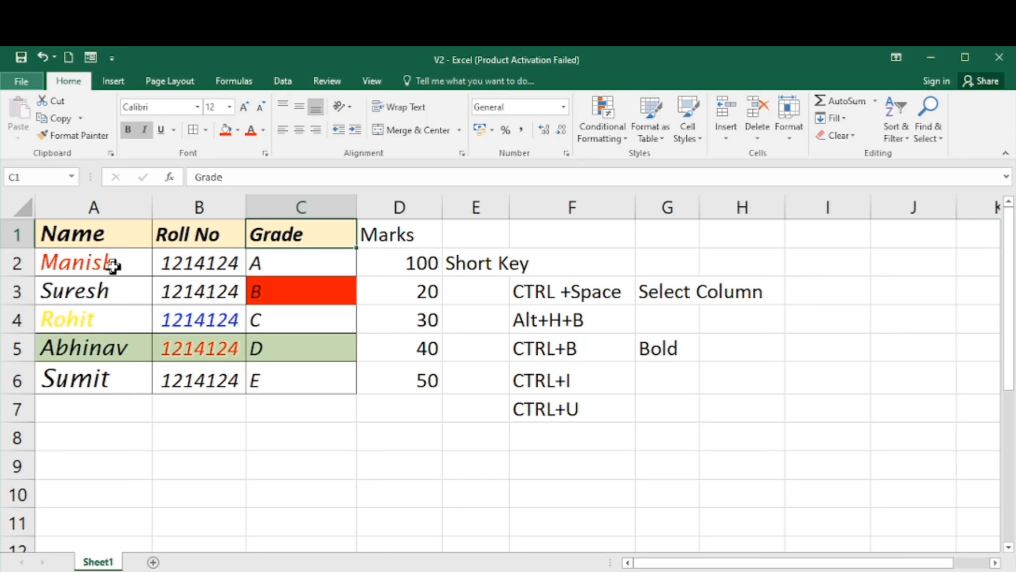
{"action": "left_click", "coordinate": [108, 261]}
{"action": "key", "text": "Up"}
{"action": "key", "text": "Right"}
{"action": "key", "text": "Right"}
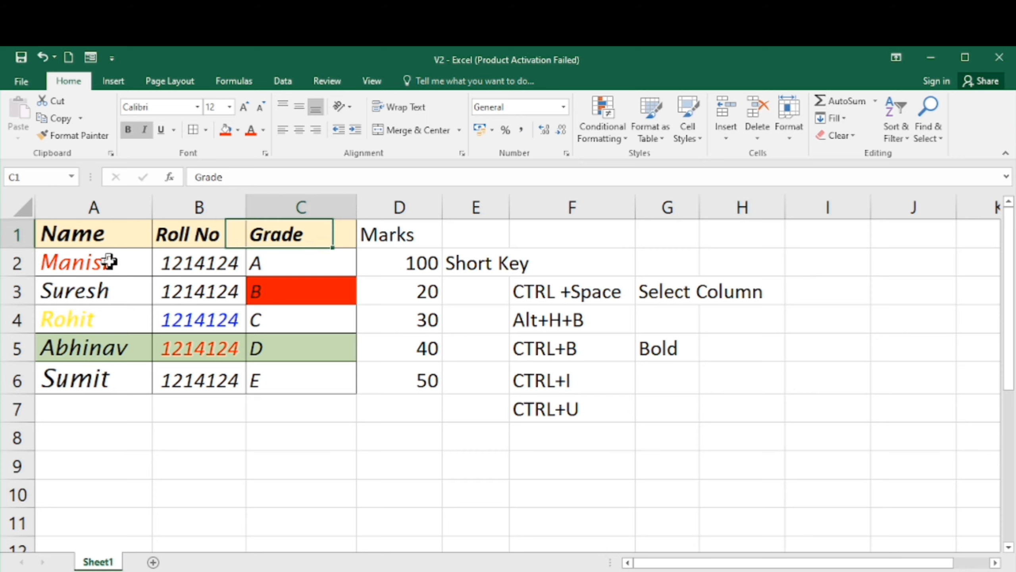
{"action": "key", "text": "ctrl+c"}
{"action": "key", "text": "Right"}
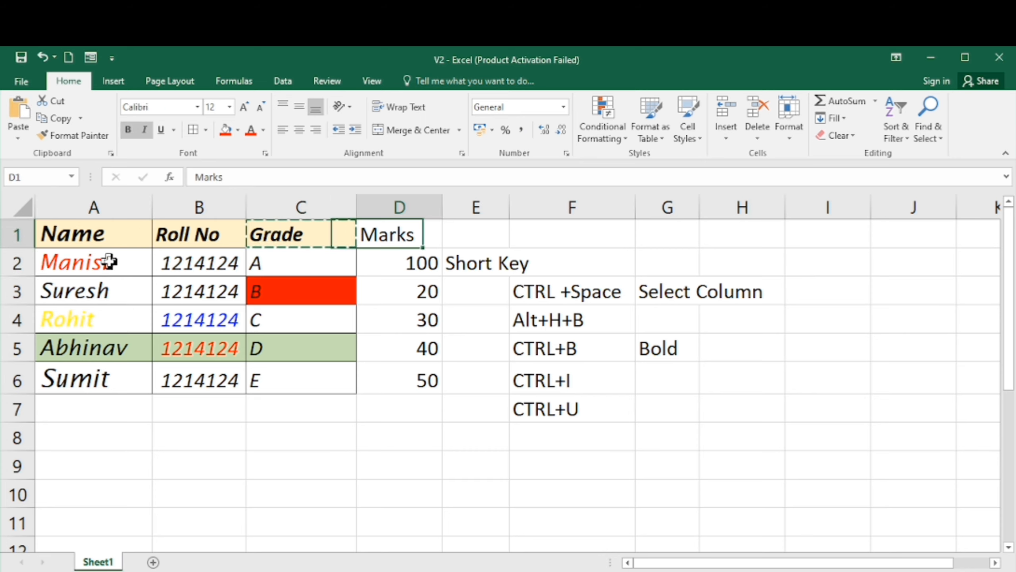
{"action": "key", "text": "ctrl+alt+v"}
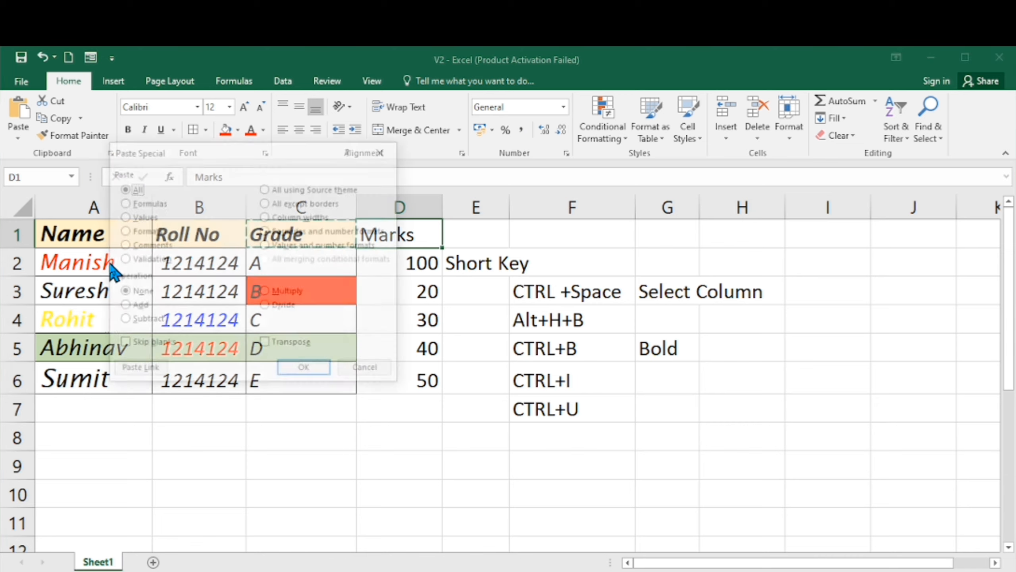
{"action": "left_click", "coordinate": [141, 234]}
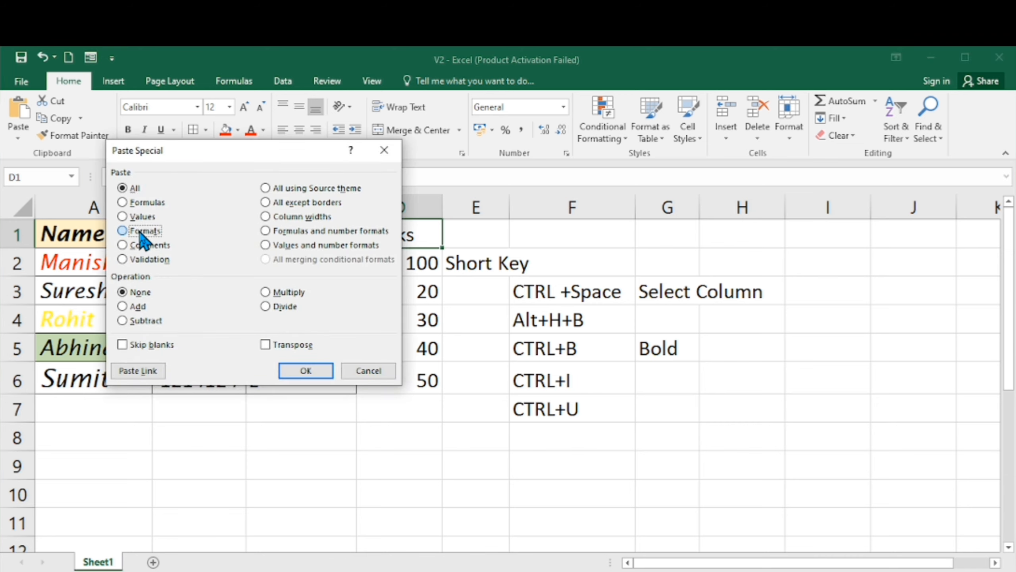
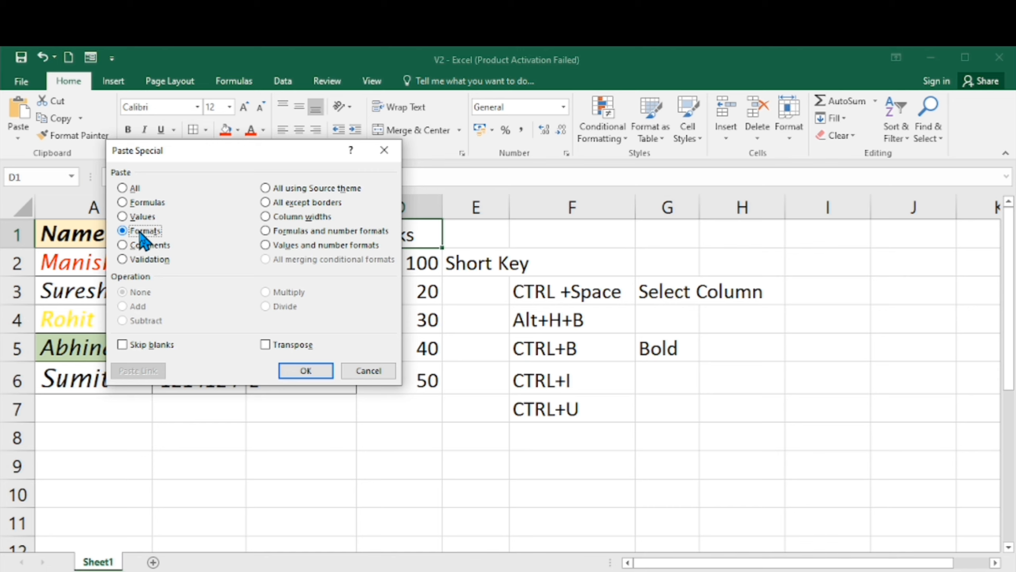
- Apply the Paste Special formats to the Marks header and clear the copy selection
{"action": "key", "text": "Return"}
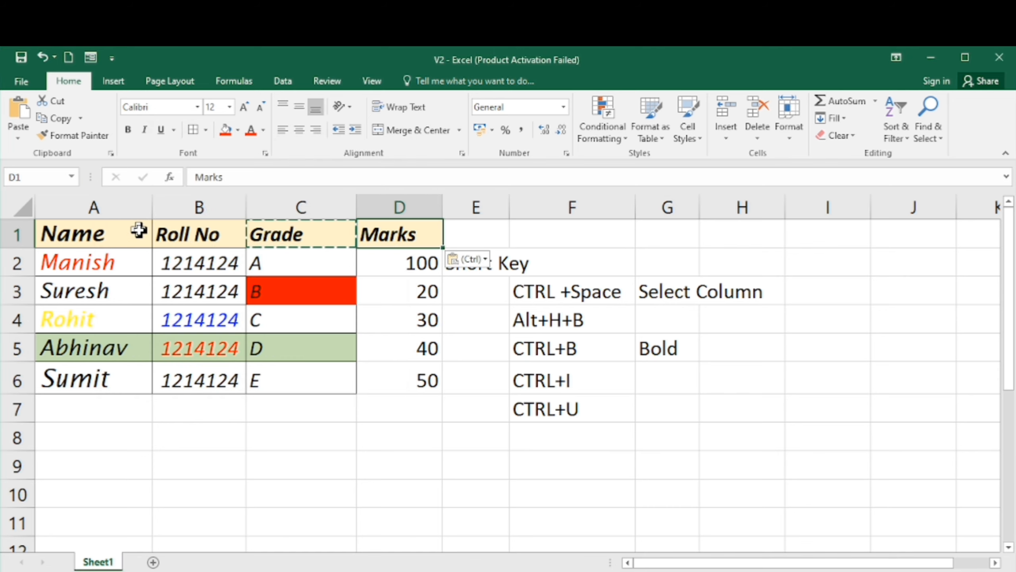
{"action": "key", "text": "Left"}
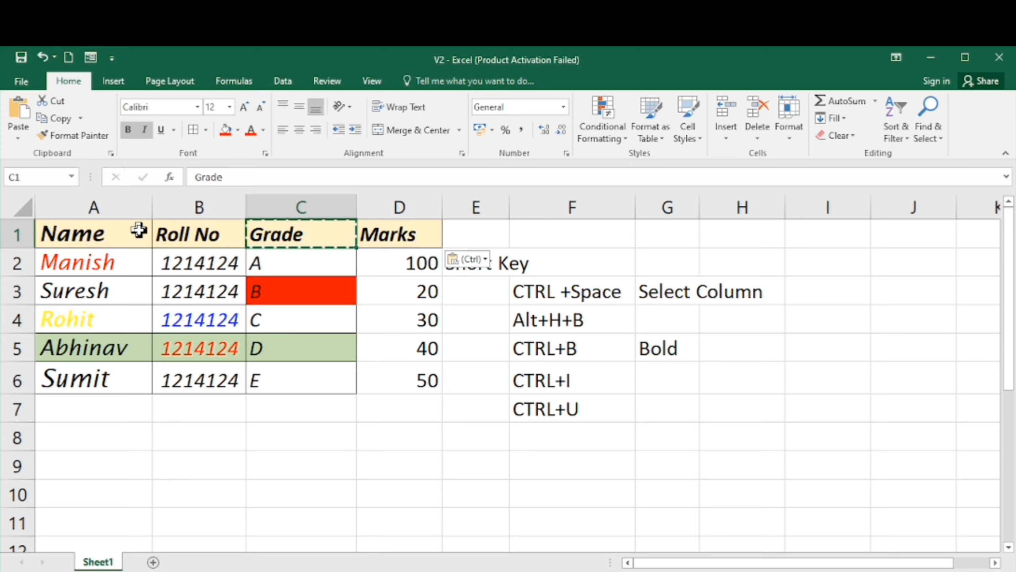
{"action": "key", "text": "Right"}
{"action": "key", "text": "Left"}
{"action": "key", "text": "Right"}
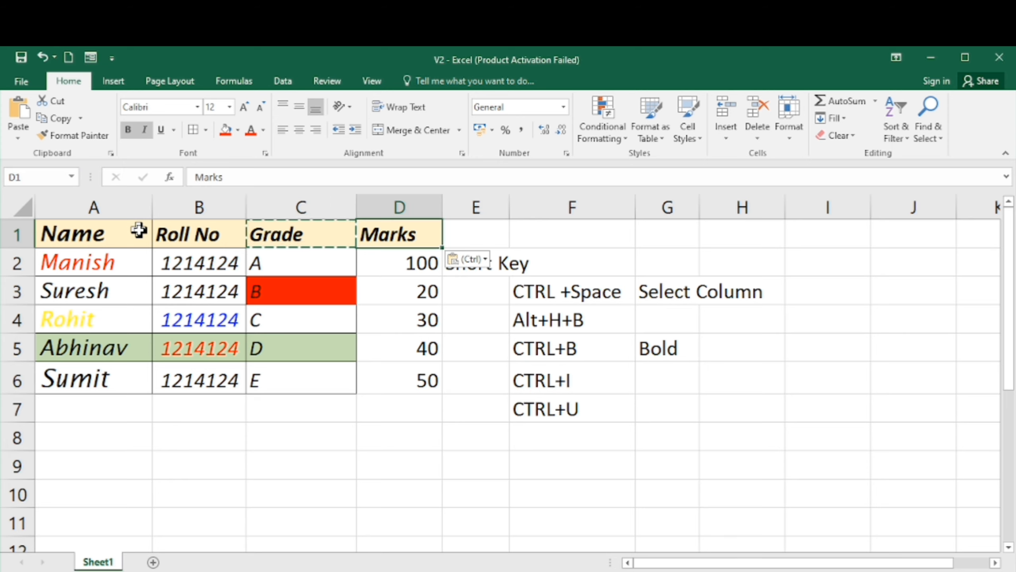
{"action": "key", "text": "Down"}
{"action": "key", "text": "Down"}
{"action": "key", "text": "Up"}
{"action": "key", "text": "Up"}
{"action": "key", "text": "Left"}
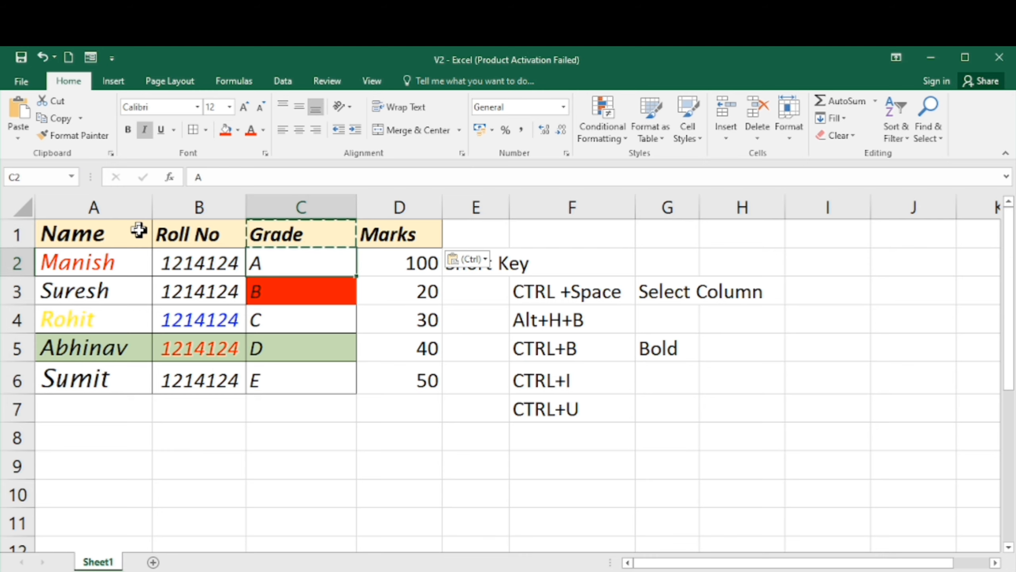
{"action": "key", "text": "Escape"}
{"action": "key", "text": "Down"}
{"action": "key", "text": "Up"}
{"action": "key", "text": "Right"}
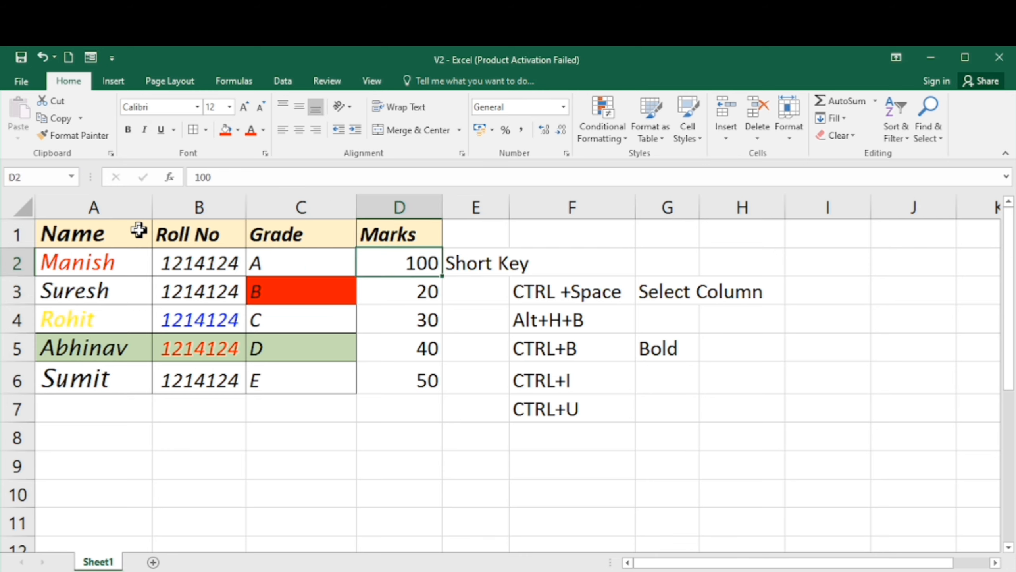
- Insert one blank column at column E, shifting the shortcut notes one column right
{"action": "left_click", "coordinate": [471, 195]}
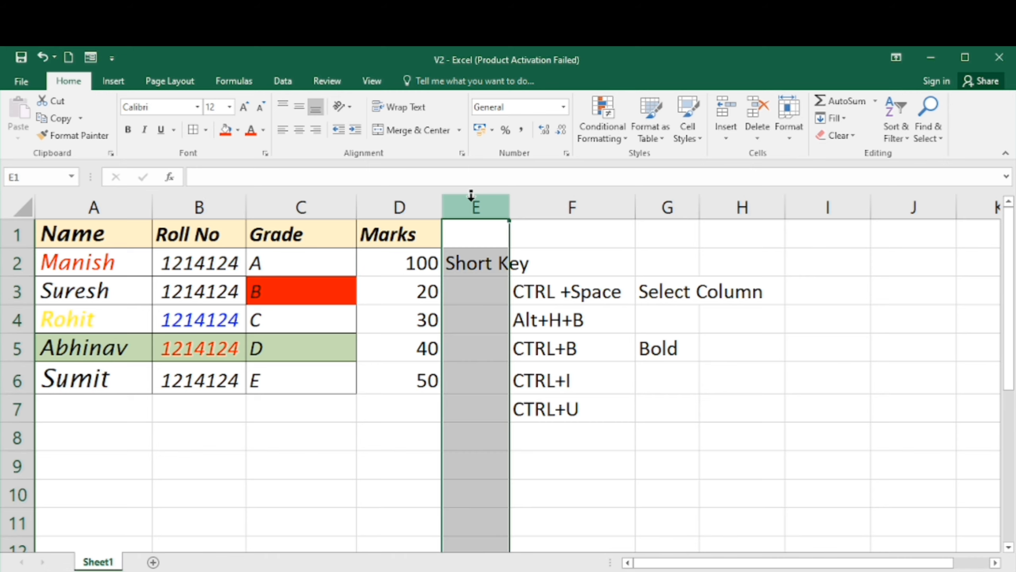
{"action": "key", "text": "ctrl+shift+plus"}
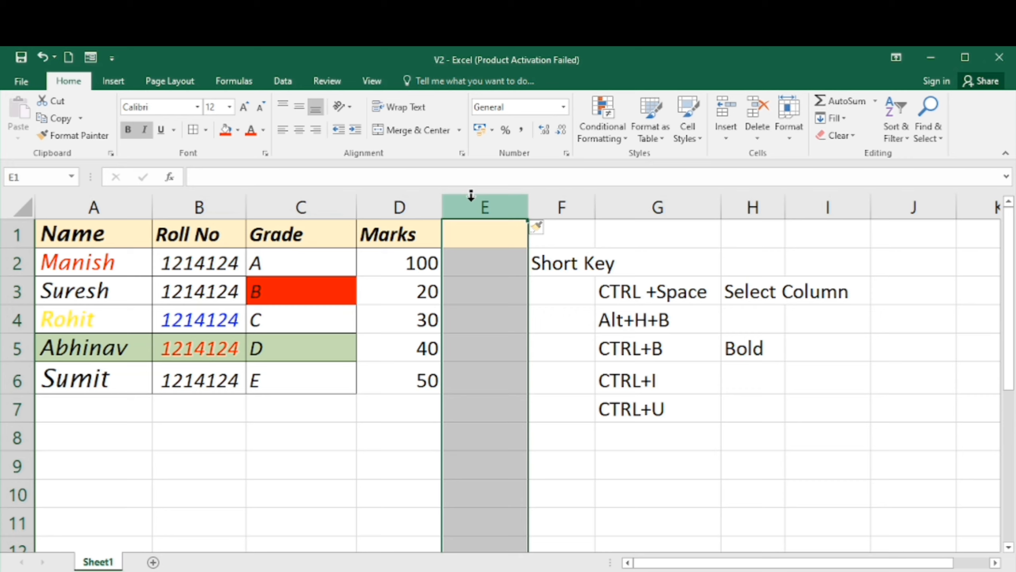
{"action": "key", "text": "ctrl+shift+plus"}
{"action": "key", "text": "ctrl+shift+plus"}
{"action": "key", "text": "ctrl+shift+plus"}
{"action": "key", "text": "ctrl+shift+plus"}
{"action": "key", "text": "ctrl+shift+plus"}
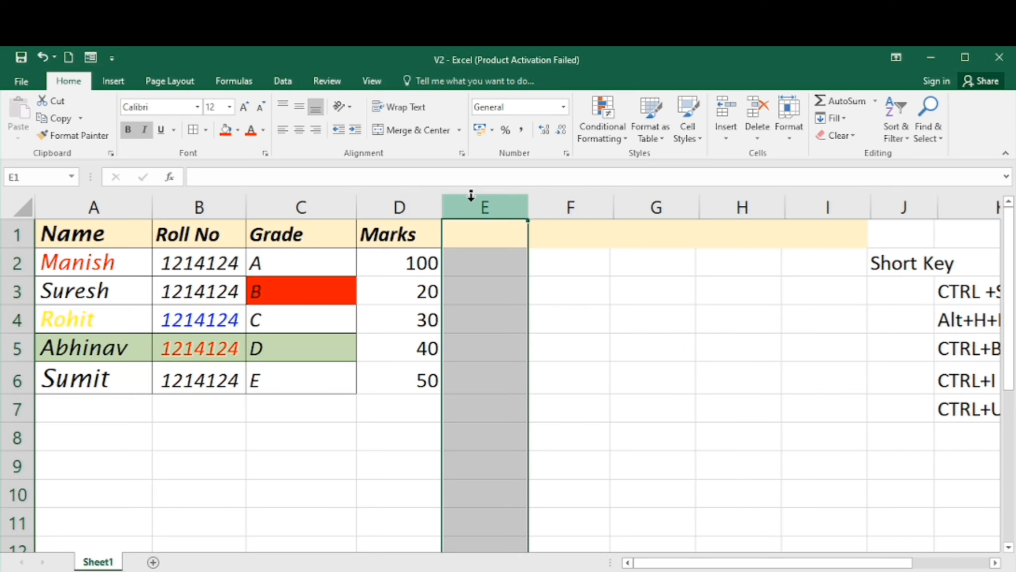
{"action": "key", "text": "ctrl+minus"}
{"action": "key", "text": "ctrl+minus"}
{"action": "key", "text": "ctrl+minus"}
{"action": "key", "text": "ctrl+minus"}
{"action": "key", "text": "ctrl+minus"}
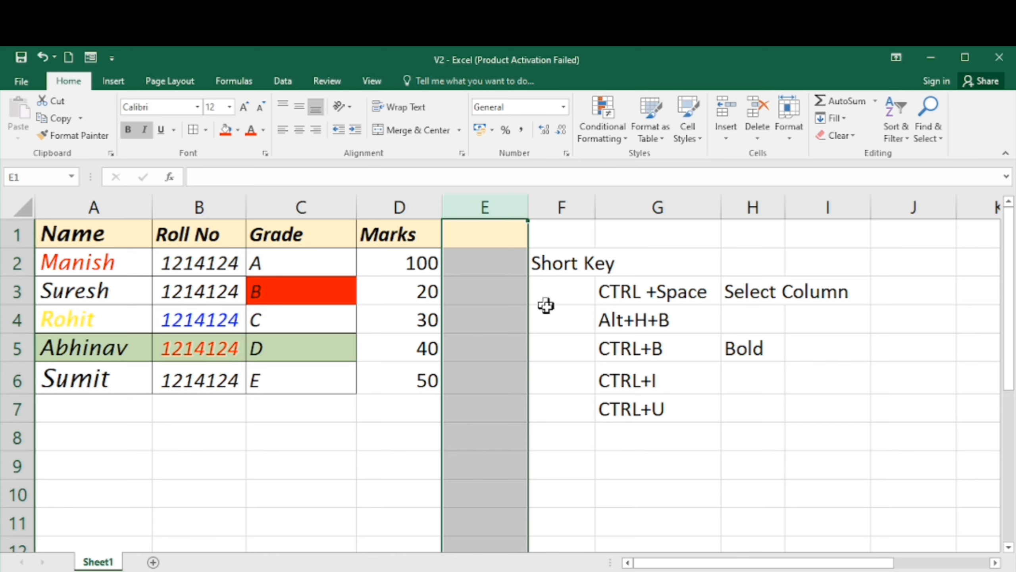
- Fill G8 from the CTRL+U cell above and edit it to read CTRL+
{"action": "left_click", "coordinate": [611, 427]}
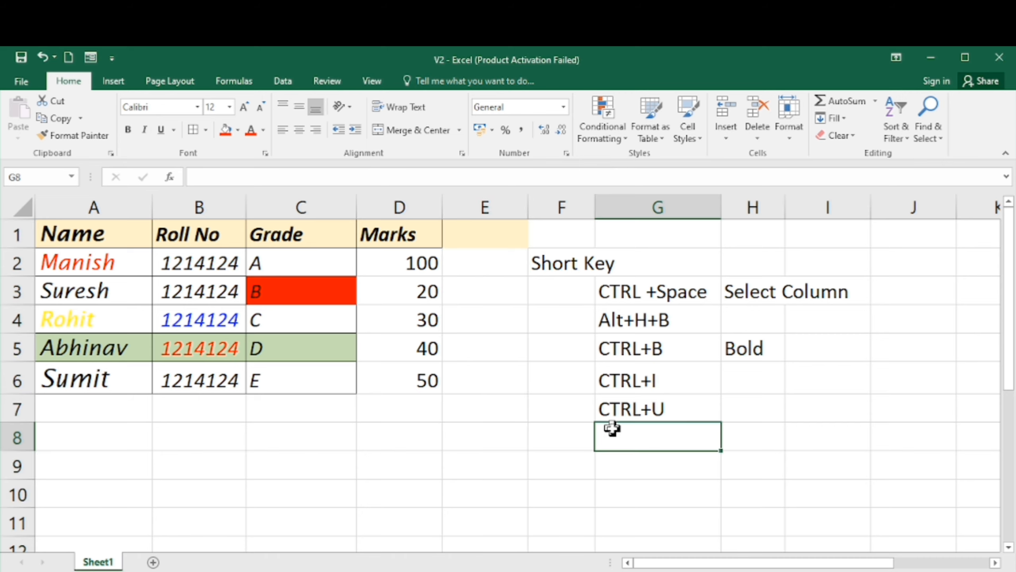
{"action": "key", "text": "shift+Up"}
{"action": "key", "text": "shift+Down"}
{"action": "key", "text": "Up"}
{"action": "key", "text": "shift+Down"}
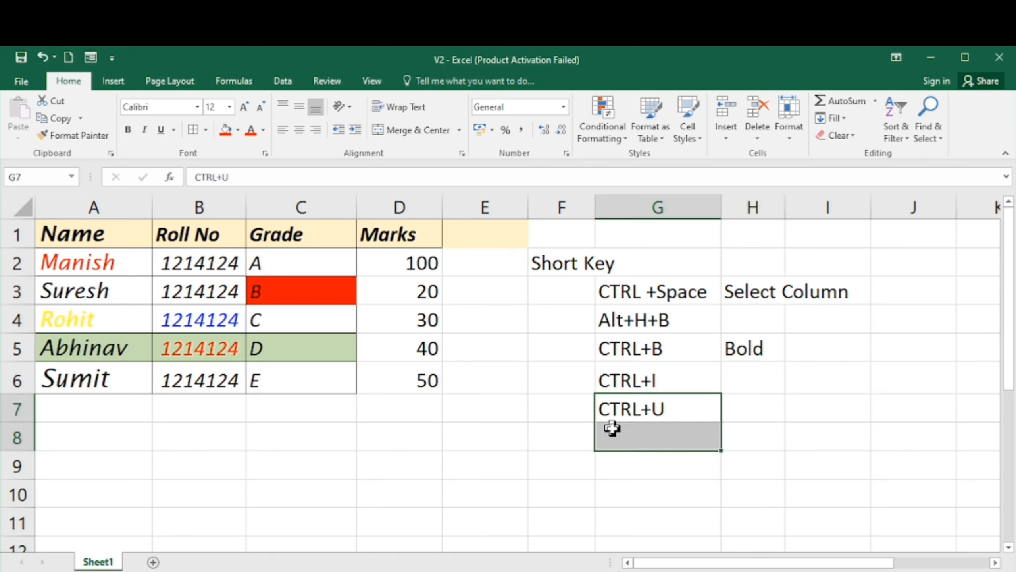
{"action": "key", "text": "ctrl+d"}
{"action": "left_click", "coordinate": [611, 427]}
{"action": "key", "text": "F2"}
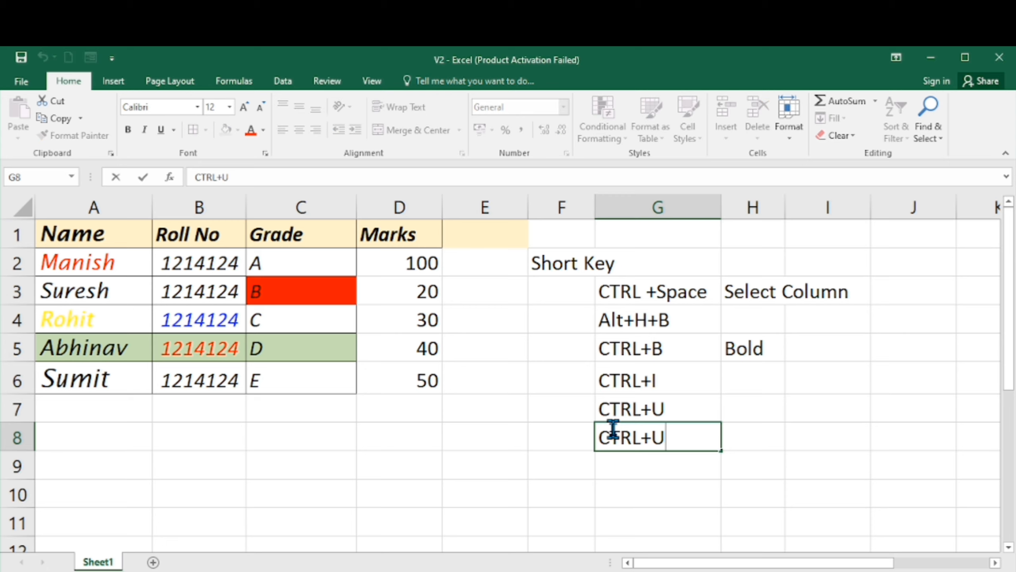
{"action": "key", "text": "BackSpace"}
{"action": "type", "text": "+"}
{"action": "key", "text": "Return"}
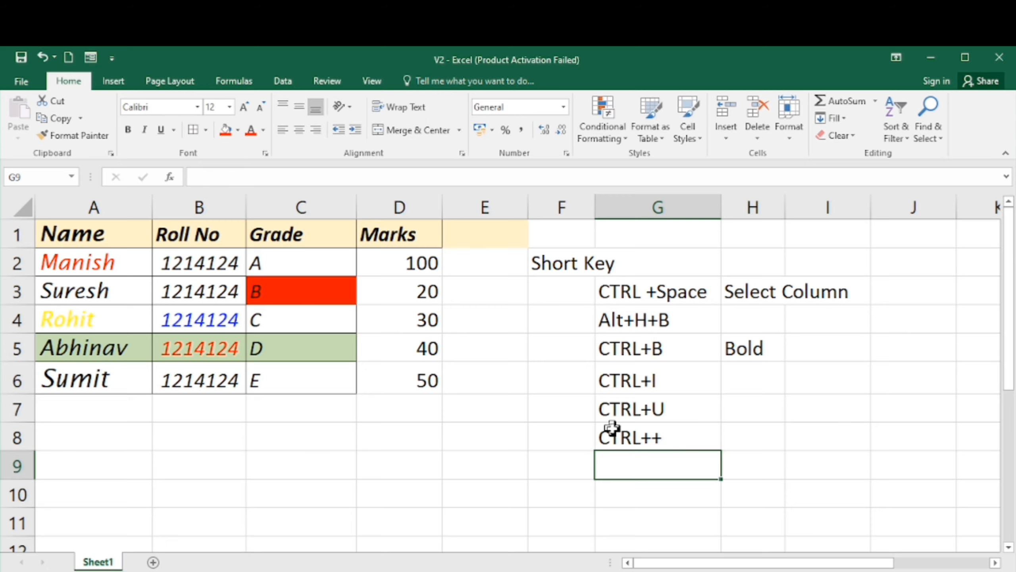
{"action": "key", "text": "Up"}
{"action": "key", "text": "F2"}
{"action": "key", "text": "BackSpace"}
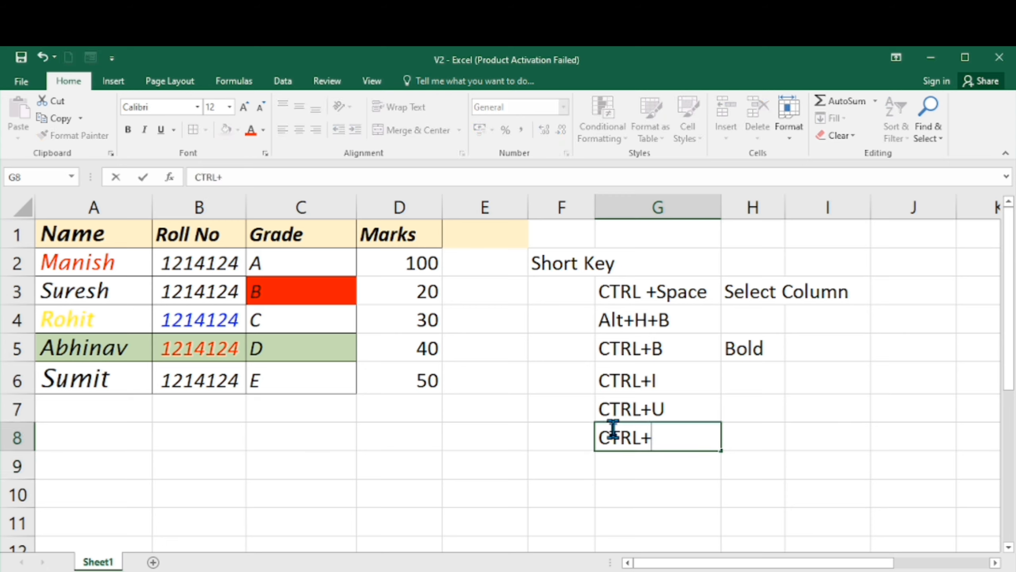
{"action": "key", "text": "Return"}
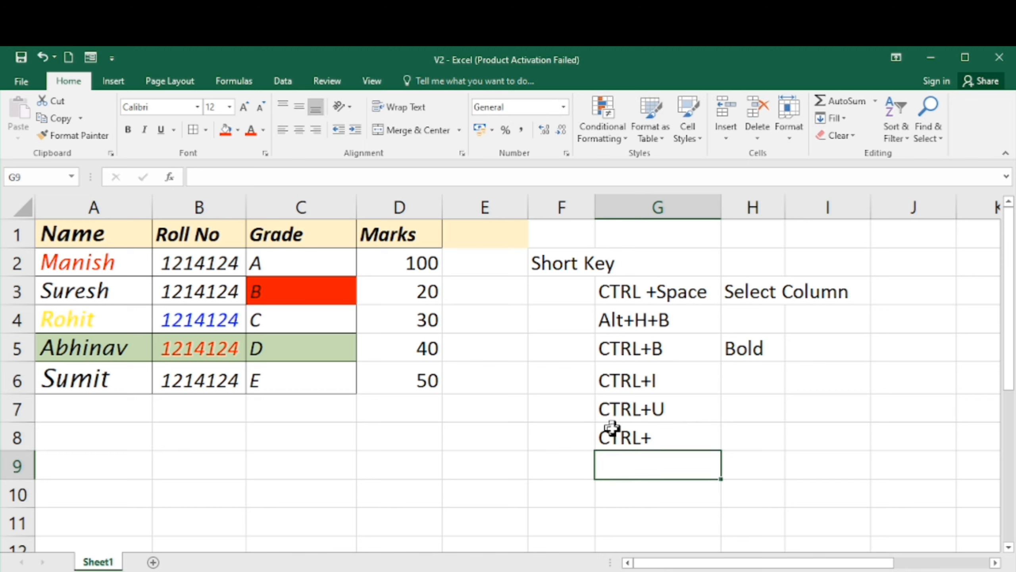
- Enter the description Add Column in H8 beside the CTRL+ shortcut
{"action": "key", "text": "Up"}
{"action": "key", "text": "Right"}
{"action": "type", "text": "Add "}
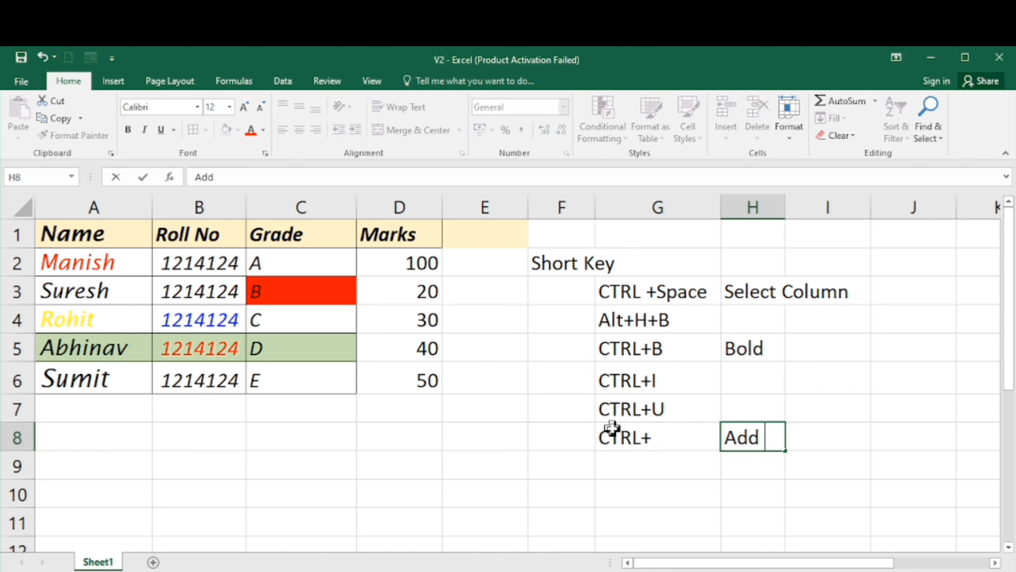
{"action": "type", "text": "Column"}
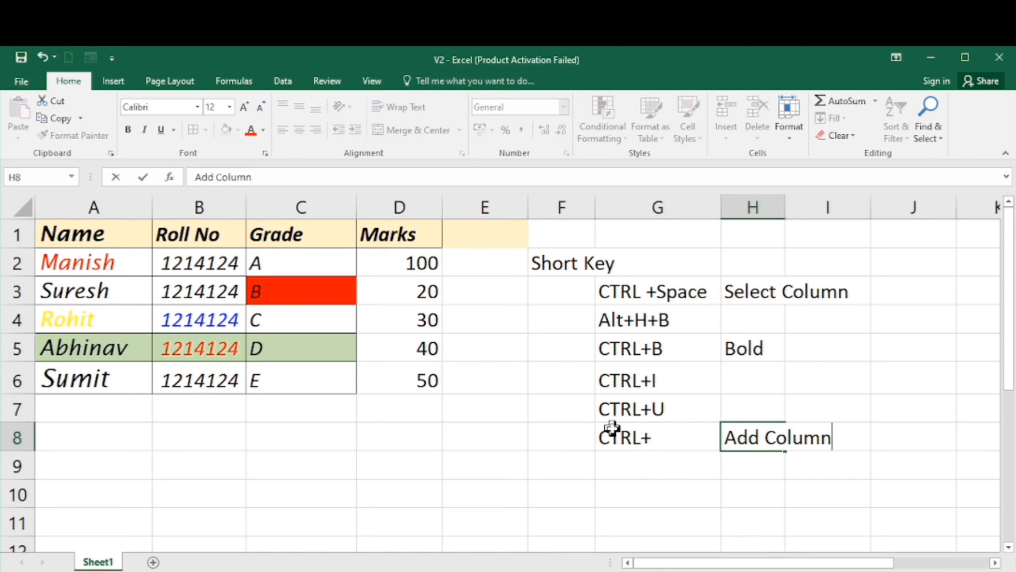
{"action": "key", "text": "Return"}
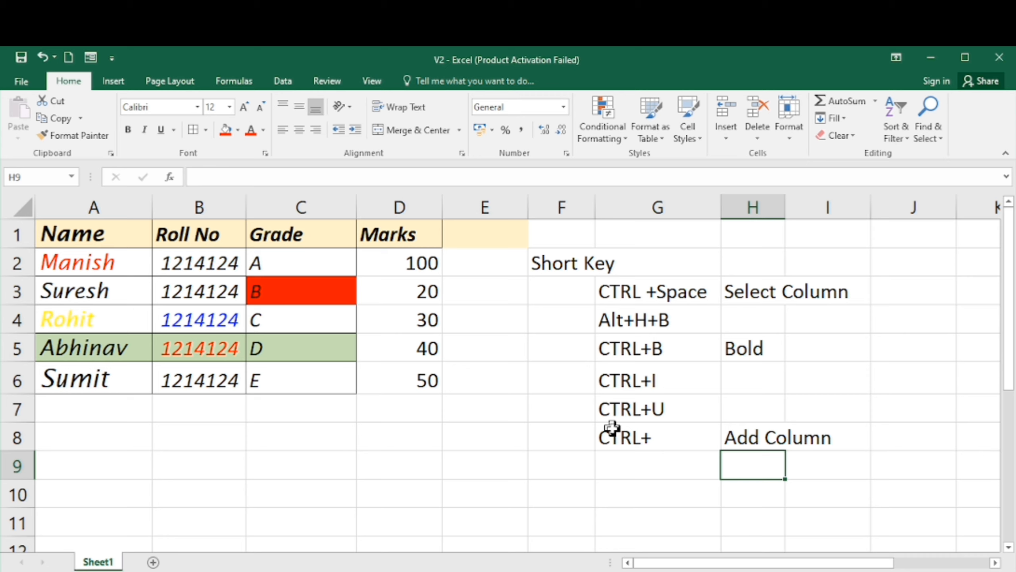
- Select the whole student table A1:D6 and remove italic formatting from it
{"action": "key", "text": "Left"}
{"action": "key", "text": "Left"}
{"action": "key", "text": "Left"}
{"action": "key", "text": "Up"}
{"action": "key", "text": "Left"}
{"action": "key", "text": "Up"}
{"action": "key", "text": "Up"}
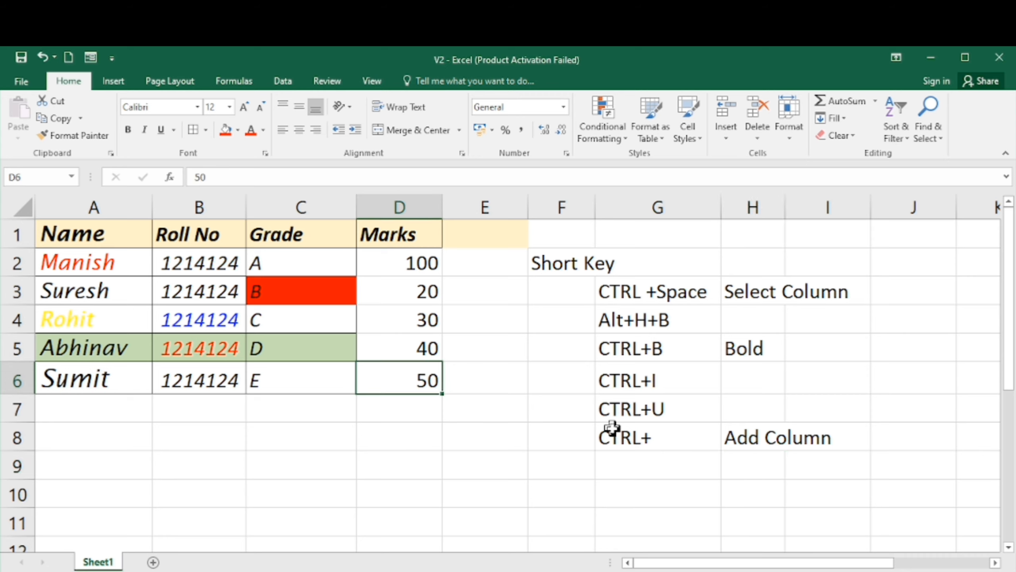
{"action": "key", "text": "Up"}
{"action": "key", "text": "Up"}
{"action": "key", "text": "Up"}
{"action": "key", "text": "Up"}
{"action": "key", "text": "Up"}
{"action": "key", "text": "Left"}
{"action": "key", "text": "Left"}
{"action": "key", "text": "Left"}
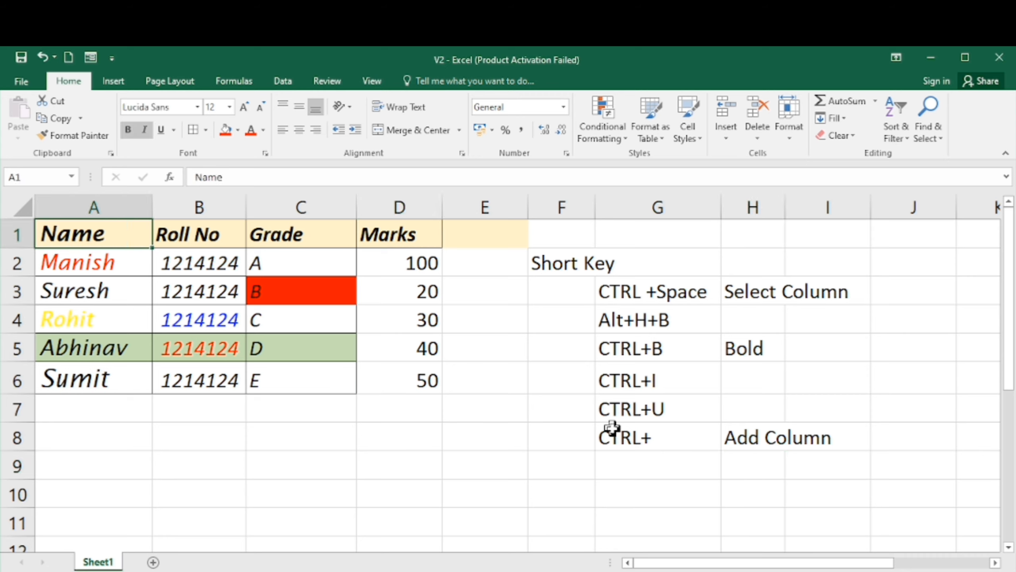
{"action": "key", "text": "shift+Right"}
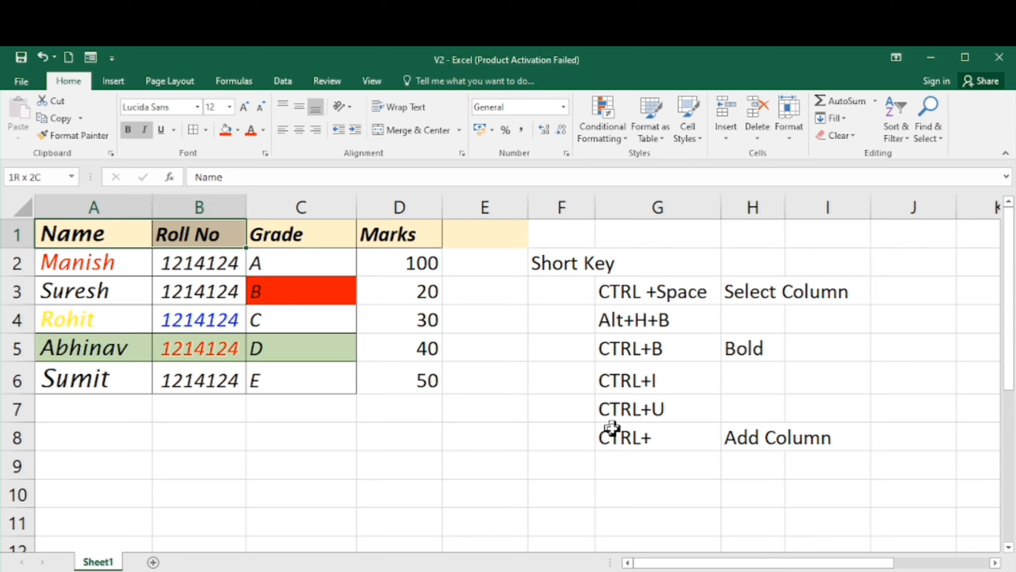
{"action": "key", "text": "shift+Right"}
{"action": "key", "text": "shift+Right"}
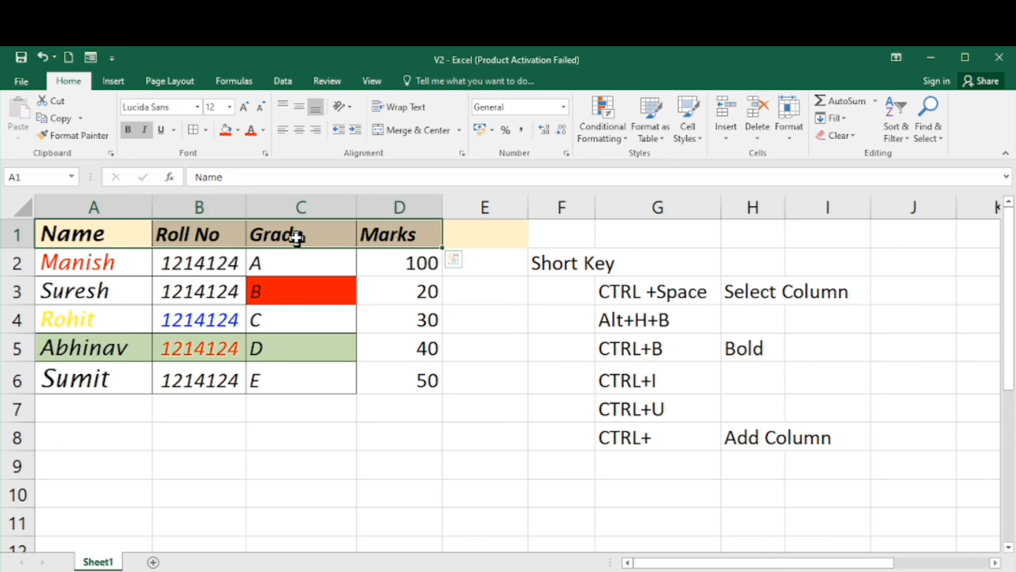
{"action": "left_click", "coordinate": [69, 231]}
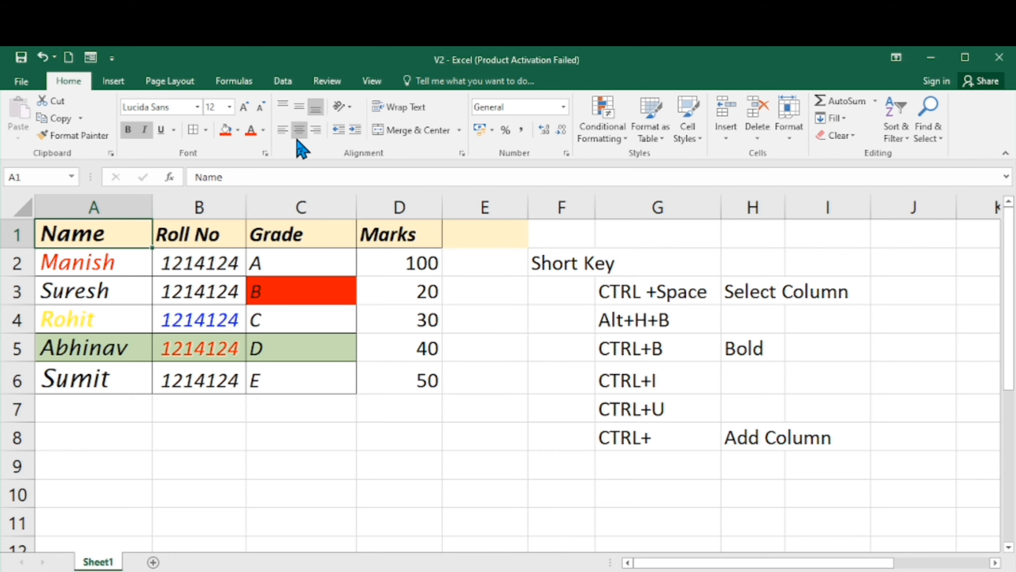
{"action": "key", "text": "shift+Right"}
{"action": "key", "text": "shift+Right"}
{"action": "key", "text": "shift+Right"}
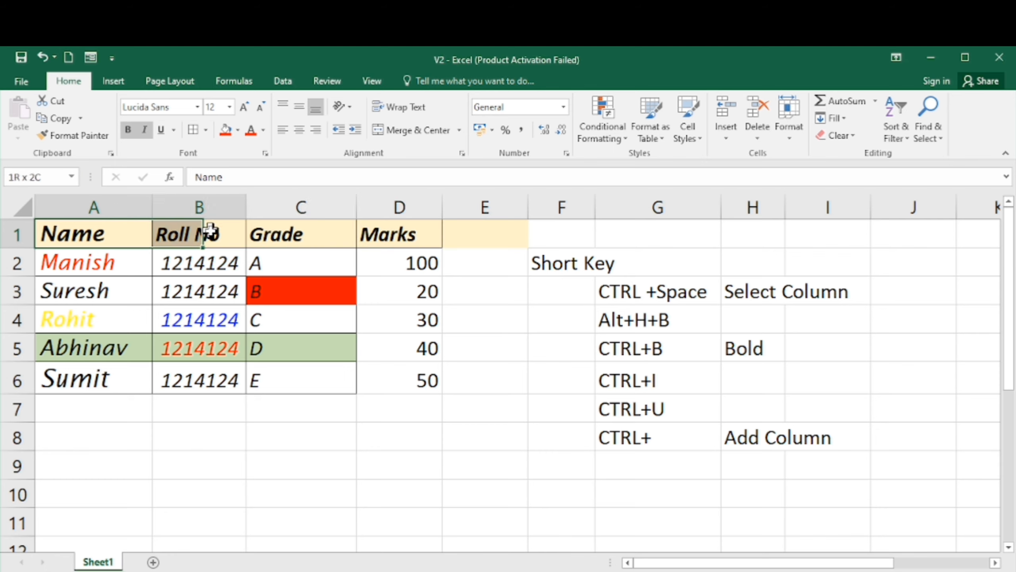
{"action": "key", "text": "ctrl+shift+Down"}
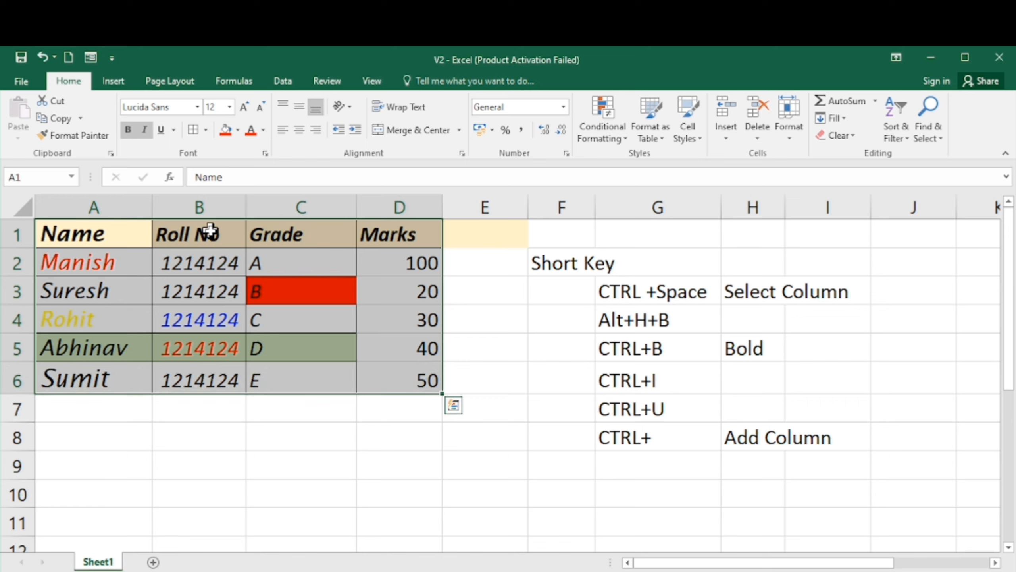
{"action": "key", "text": "ctrl+i"}
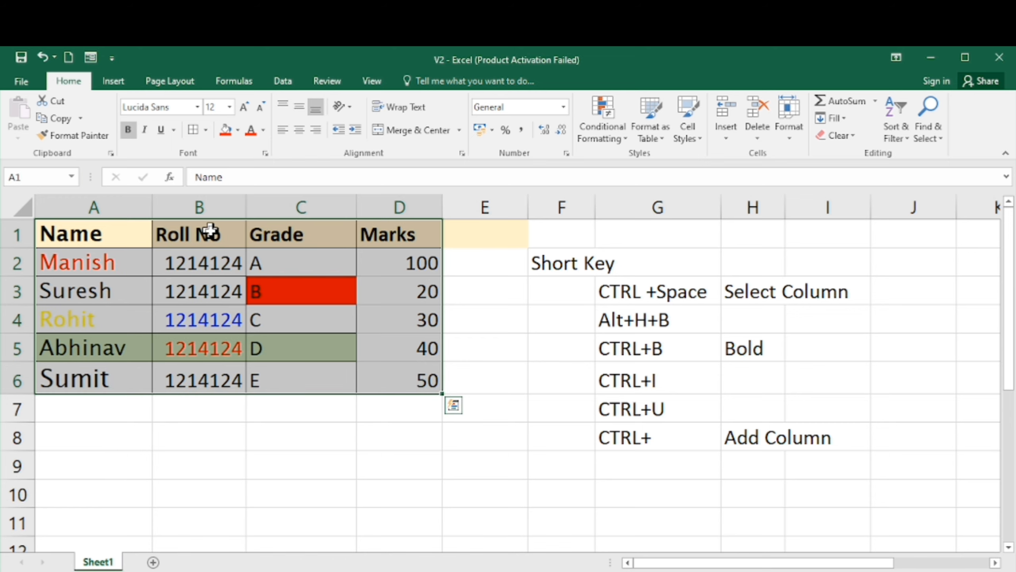
- Select the header row A1:D1 and center its text horizontally
{"action": "key", "text": "Left"}
{"action": "key", "text": "Right"}
{"action": "key", "text": "Left"}
{"action": "key", "text": "shift+Right"}
{"action": "key", "text": "shift+Right"}
{"action": "key", "text": "shift+Right"}
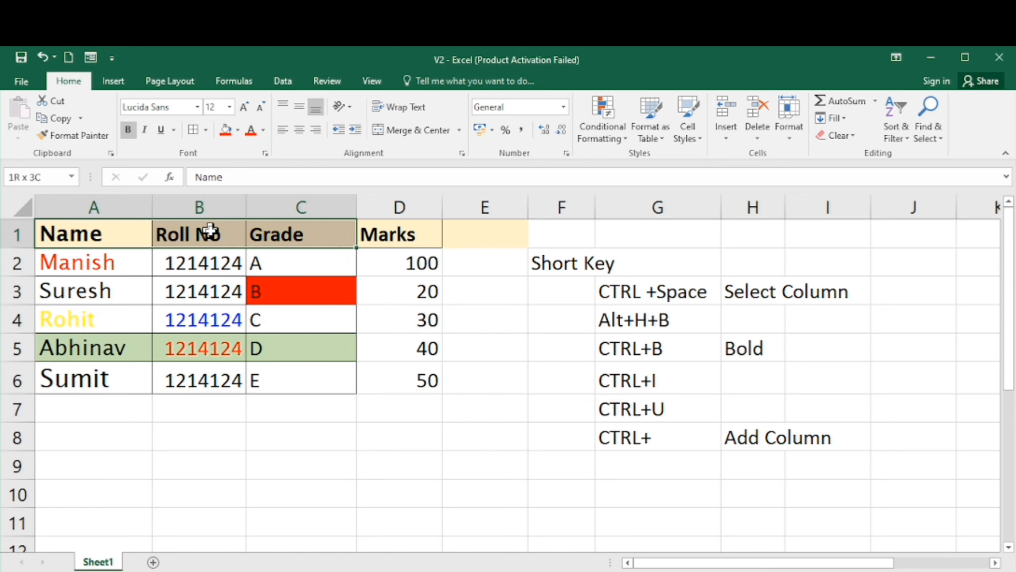
{"action": "left_click", "coordinate": [296, 133]}
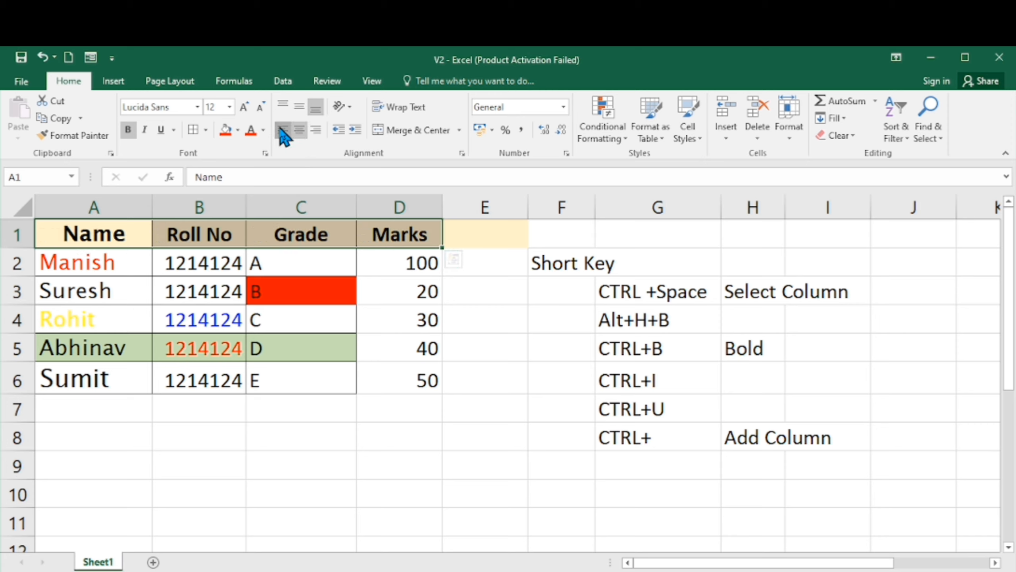
- Cycle the header row through left, top, middle, bottom, right and center alignments
{"action": "left_click", "coordinate": [281, 129]}
{"action": "left_click", "coordinate": [283, 104]}
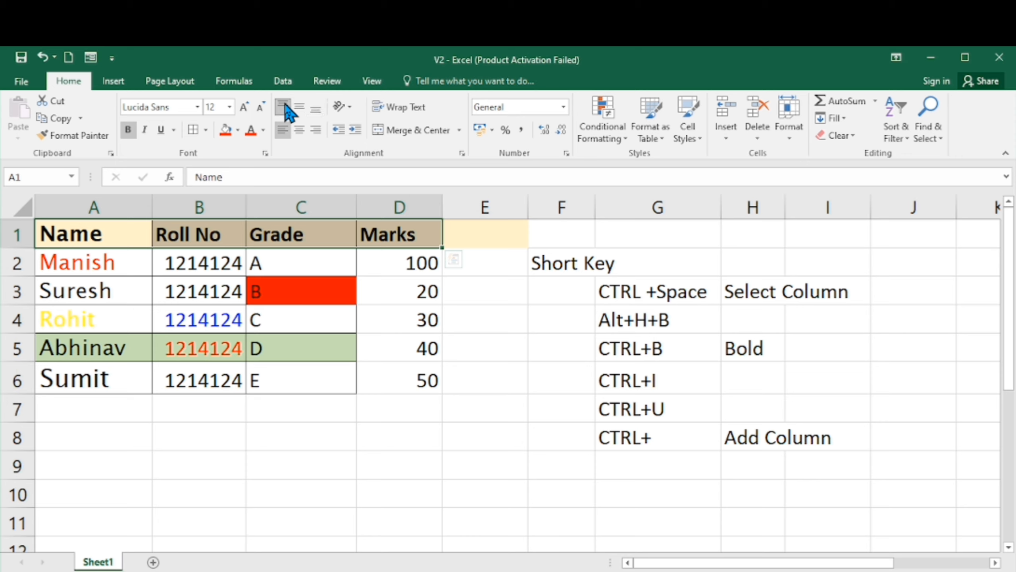
{"action": "left_click", "coordinate": [305, 106]}
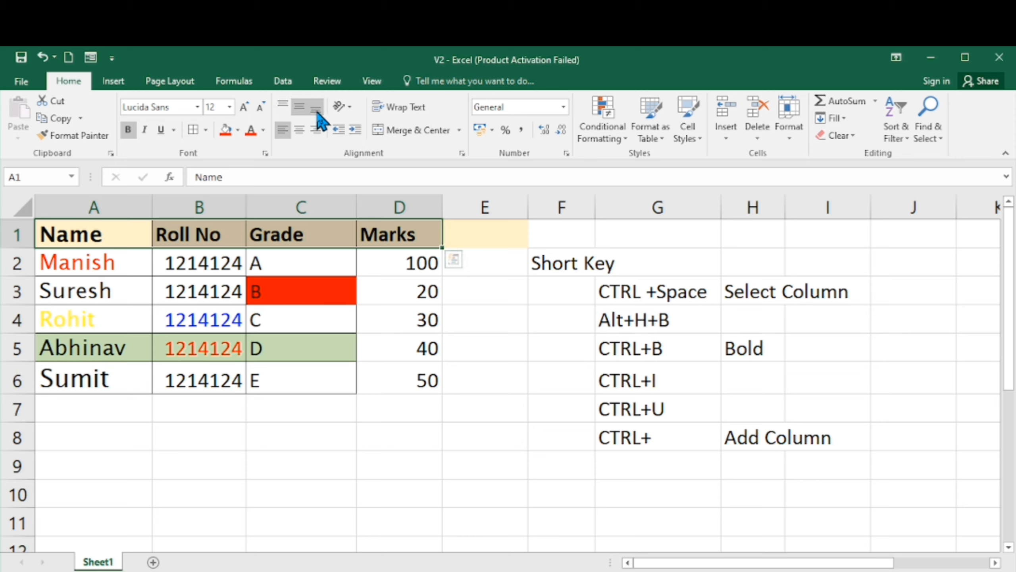
{"action": "left_click", "coordinate": [317, 112]}
{"action": "left_click", "coordinate": [313, 130]}
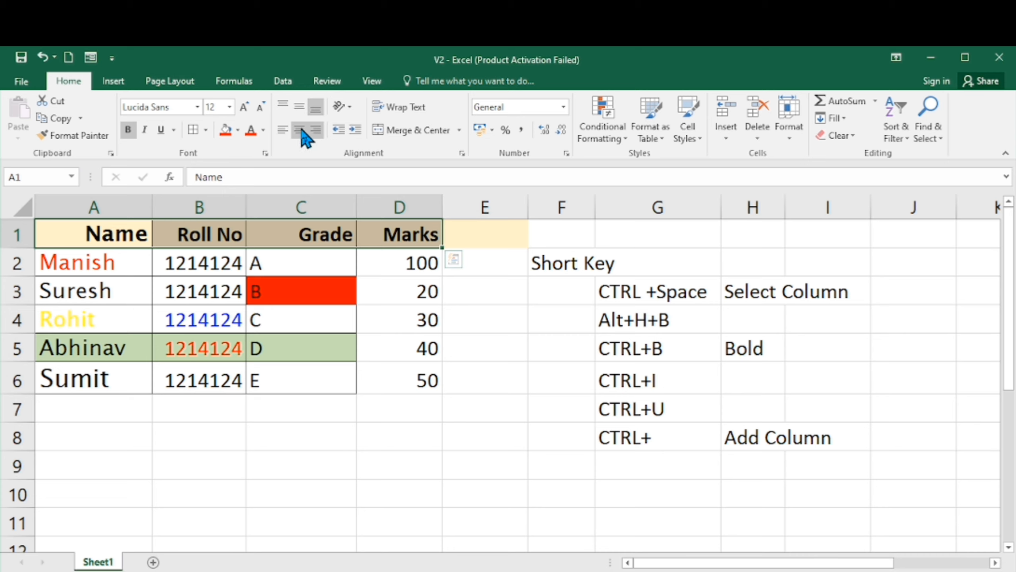
{"action": "left_click", "coordinate": [300, 131]}
{"action": "left_click", "coordinate": [283, 135]}
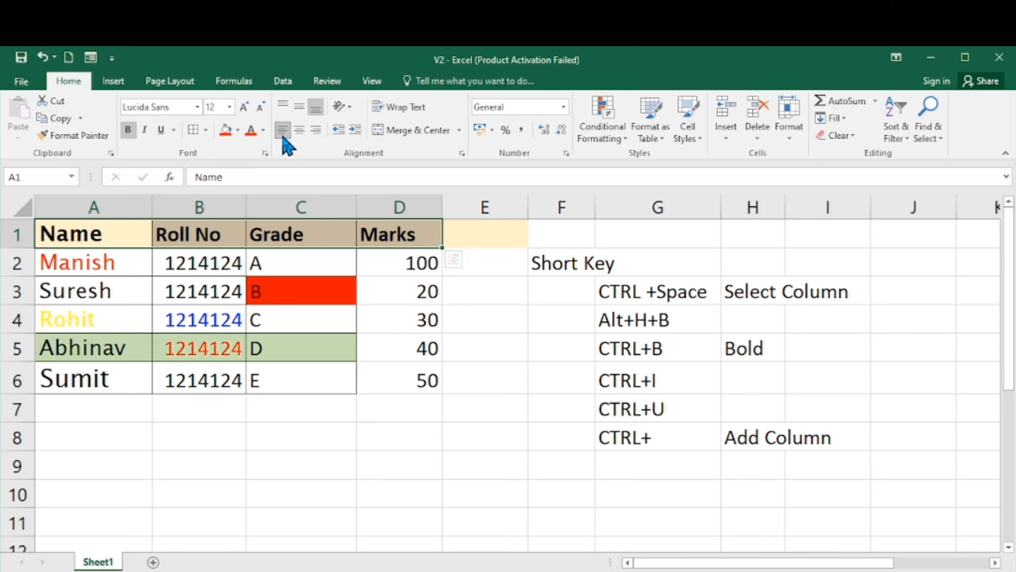
{"action": "left_click", "coordinate": [306, 134]}
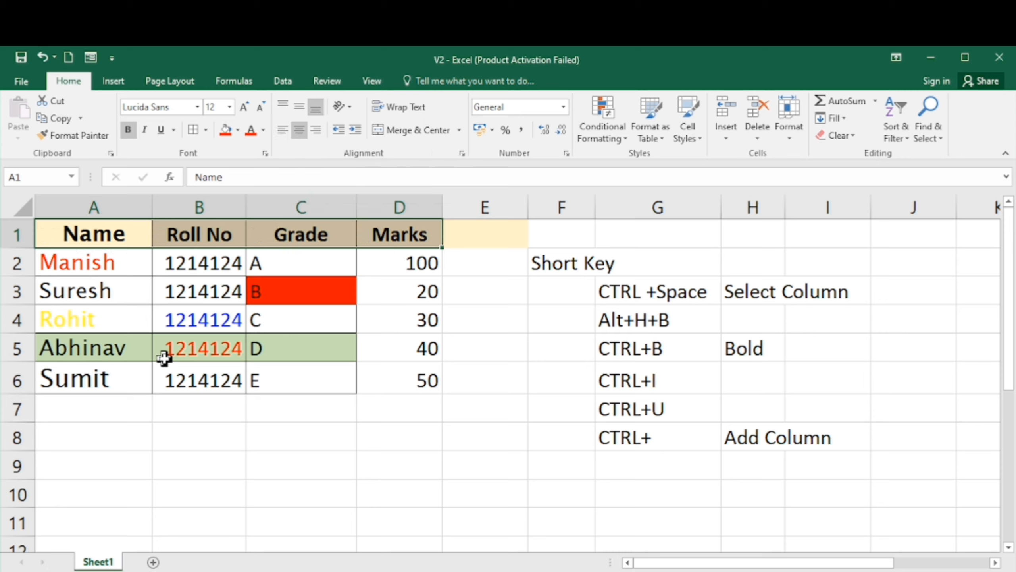
{"action": "key", "text": "Left"}
{"action": "key", "text": "Right"}
{"action": "key", "text": "Right"}
{"action": "key", "text": "Right"}
{"action": "key", "text": "Left"}
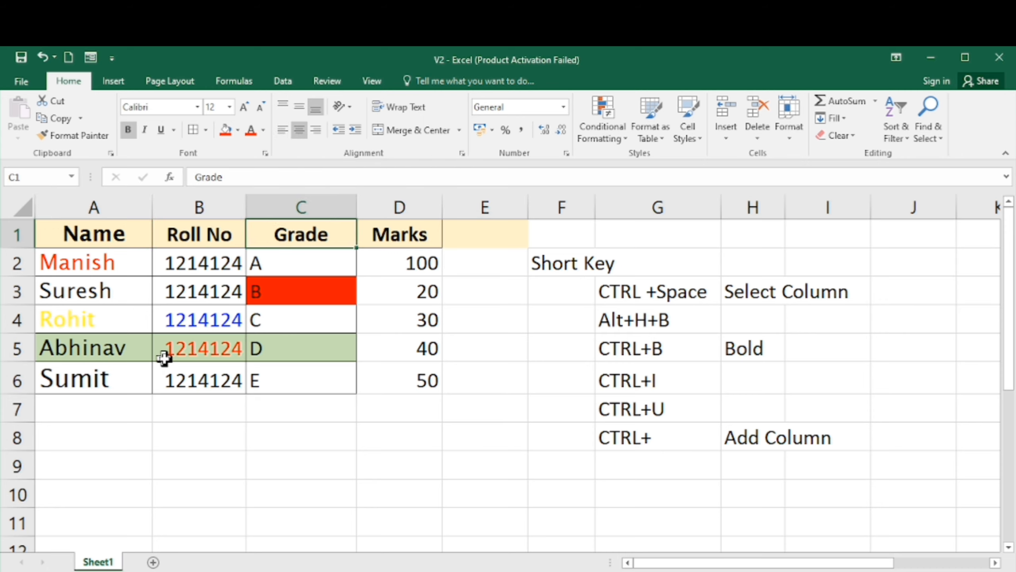
{"action": "key", "text": "Left"}
{"action": "key", "text": "Left"}
{"action": "key", "text": "shift+Right"}
{"action": "key", "text": "shift+Right"}
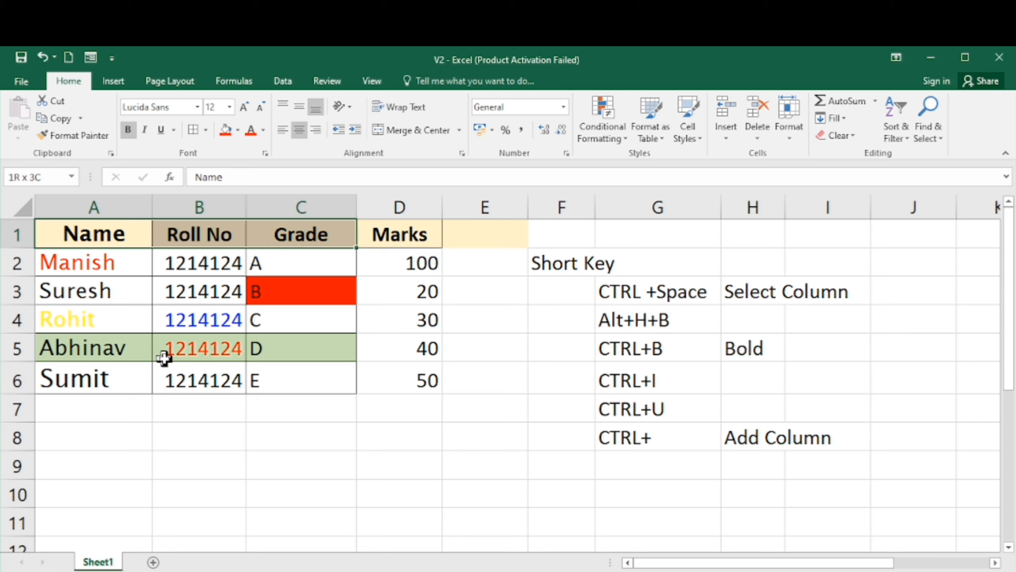
{"action": "key", "text": "shift+Right"}
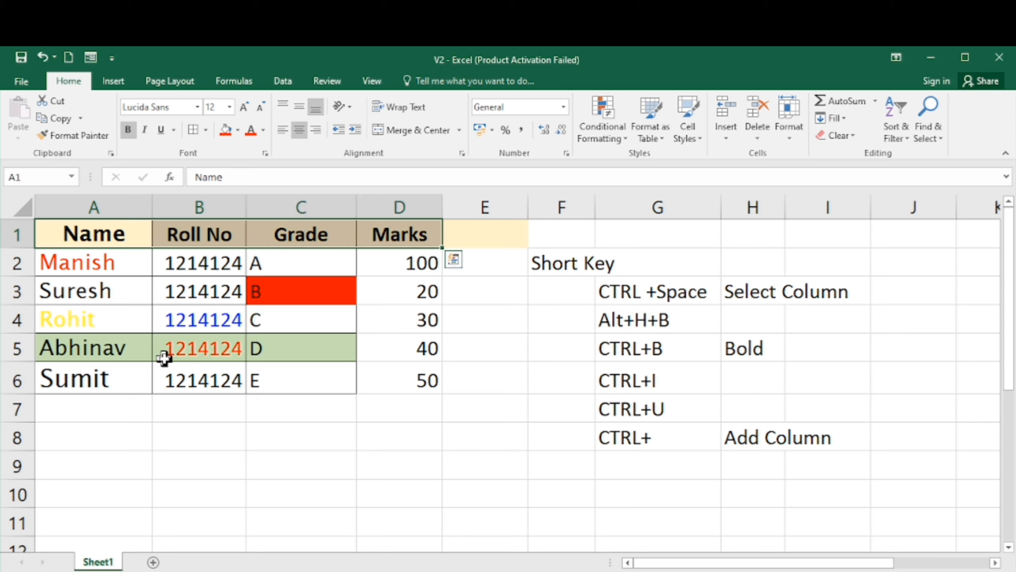
{"action": "key", "text": "Right"}
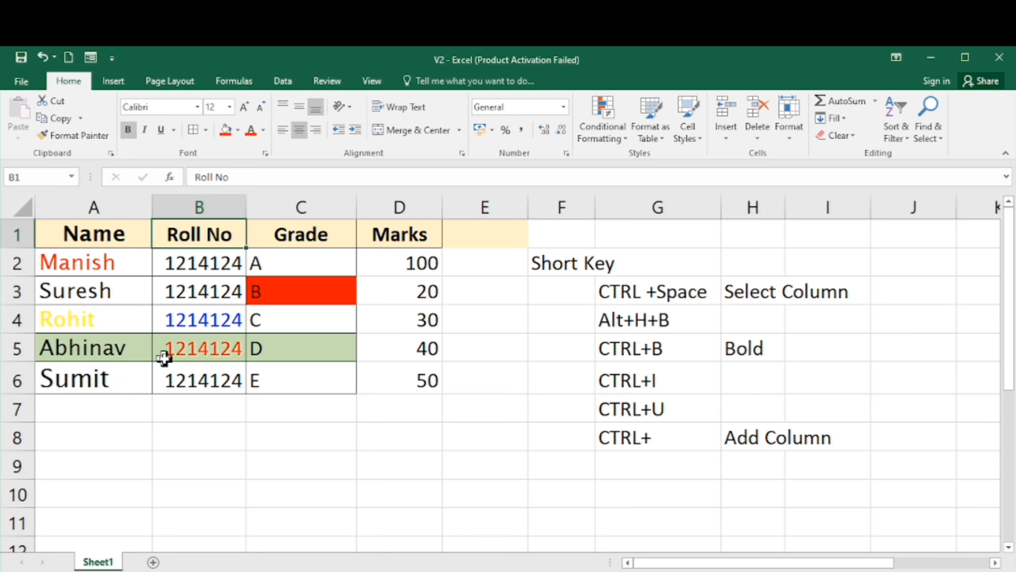
{"action": "key", "text": "Left"}
{"action": "key", "text": "Down"}
{"action": "key", "text": "Down"}
{"action": "key", "text": "Down"}
{"action": "key", "text": "Down"}
{"action": "key", "text": "Down"}
{"action": "key", "text": "Right"}
{"action": "key", "text": "Right"}
{"action": "key", "text": "Right"}
{"action": "key", "text": "Right"}
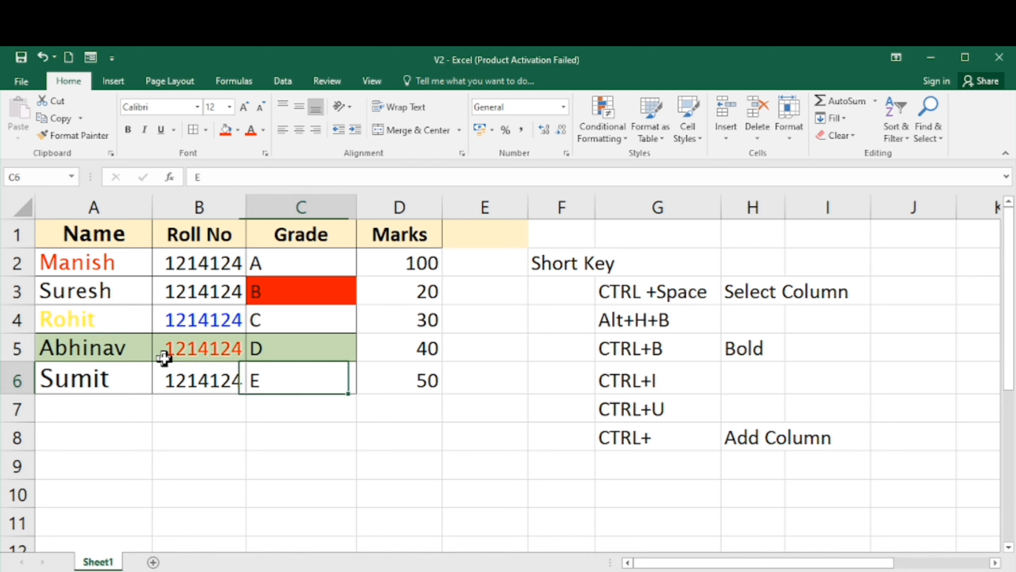
{"action": "key", "text": "Up"}
{"action": "key", "text": "Up"}
{"action": "key", "text": "Up"}
{"action": "key", "text": "Up"}
{"action": "key", "text": "Up"}
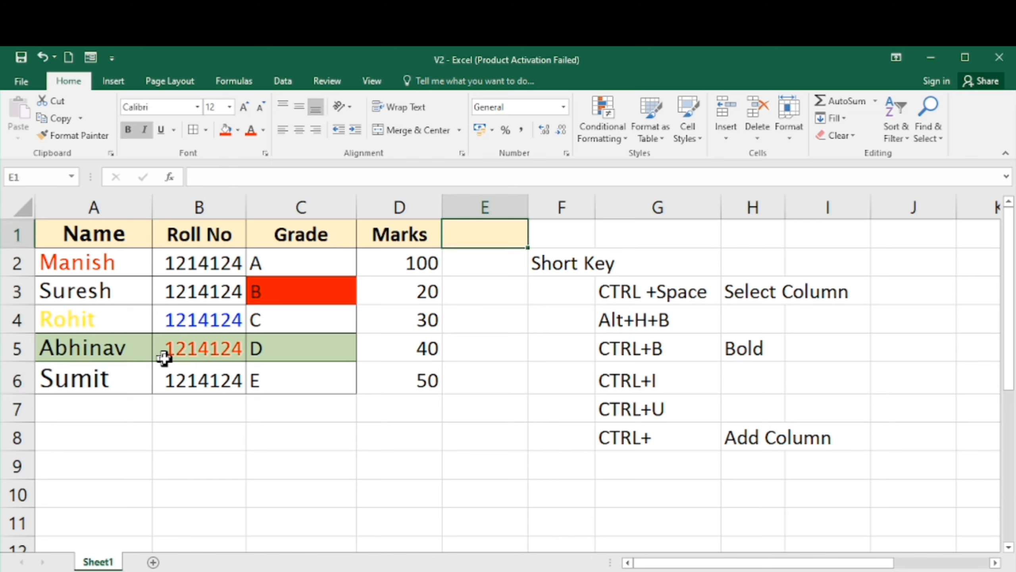
{"action": "key", "text": "Left"}
{"action": "key", "text": "Left"}
{"action": "key", "text": "Left"}
{"action": "key", "text": "Down"}
{"action": "key", "text": "Left"}
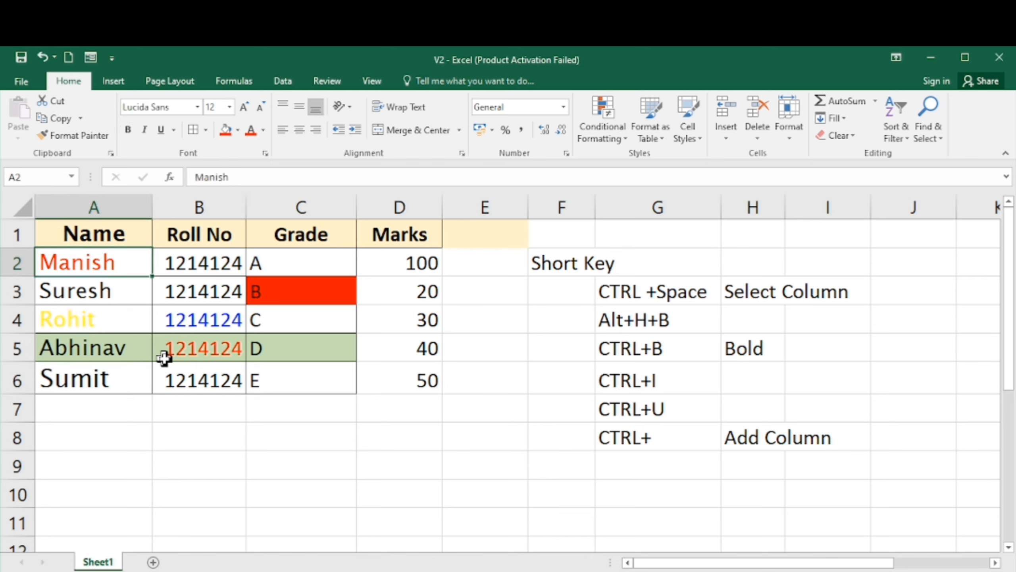
- Select the whole table A1:D6 and cycle it through center, left and right alignment, ending centered
{"action": "key", "text": "shift+Down"}
{"action": "key", "text": "shift+Down"}
{"action": "key", "text": "shift+Down"}
{"action": "key", "text": "shift+Down"}
{"action": "key", "text": "Up"}
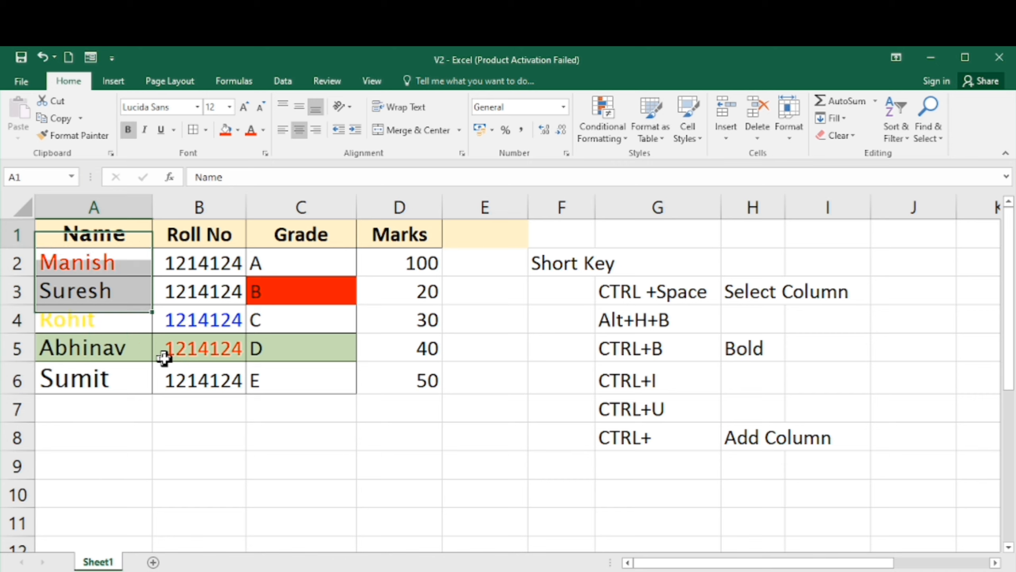
{"action": "key", "text": "shift+Down"}
{"action": "key", "text": "shift+Down"}
{"action": "key", "text": "shift+Down"}
{"action": "key", "text": "shift+Down"}
{"action": "key", "text": "shift+Down"}
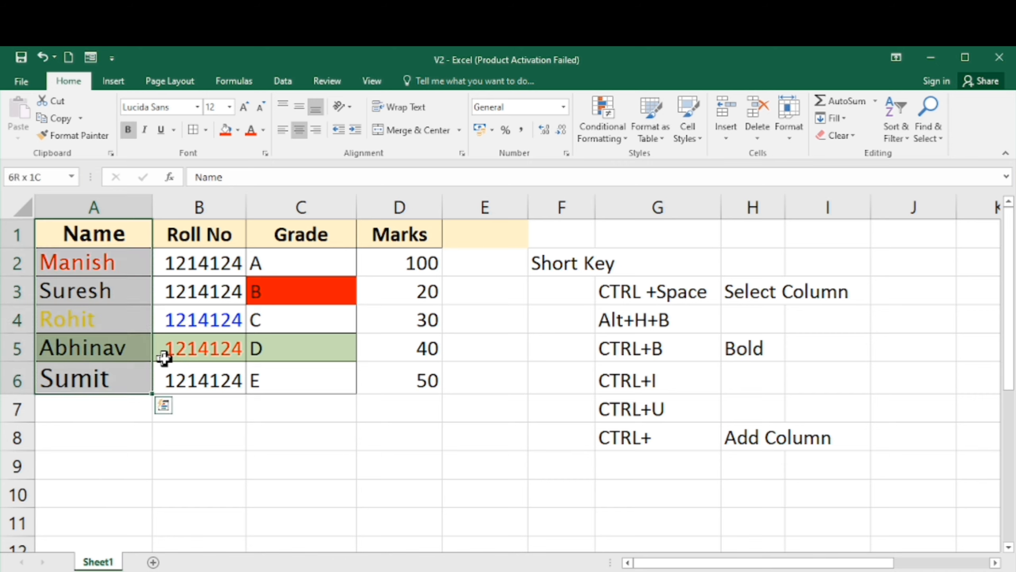
{"action": "key", "text": "shift+Right"}
{"action": "key", "text": "shift+Right"}
{"action": "key", "text": "shift+Right"}
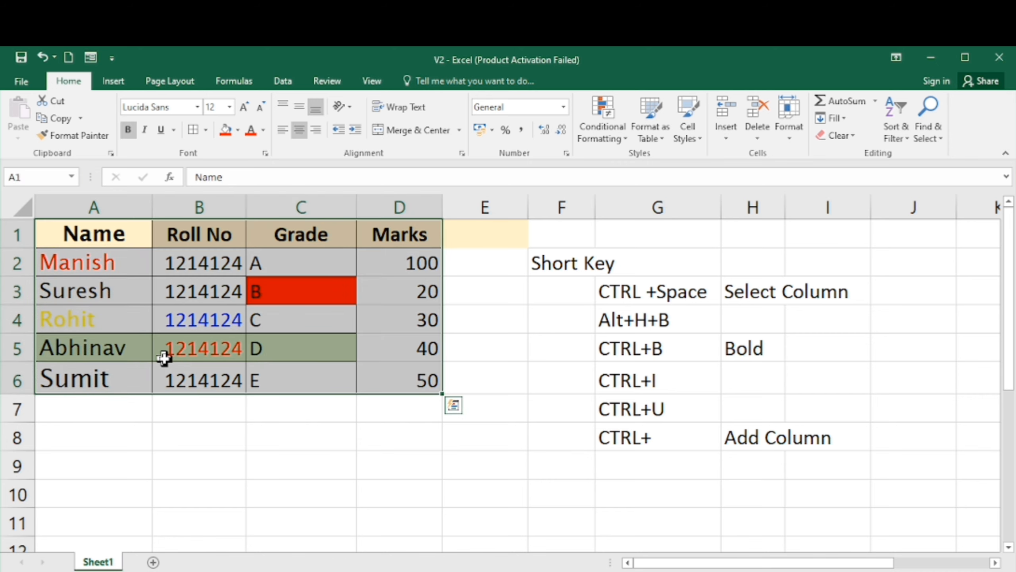
{"action": "left_click", "coordinate": [299, 133]}
{"action": "left_click", "coordinate": [300, 134]}
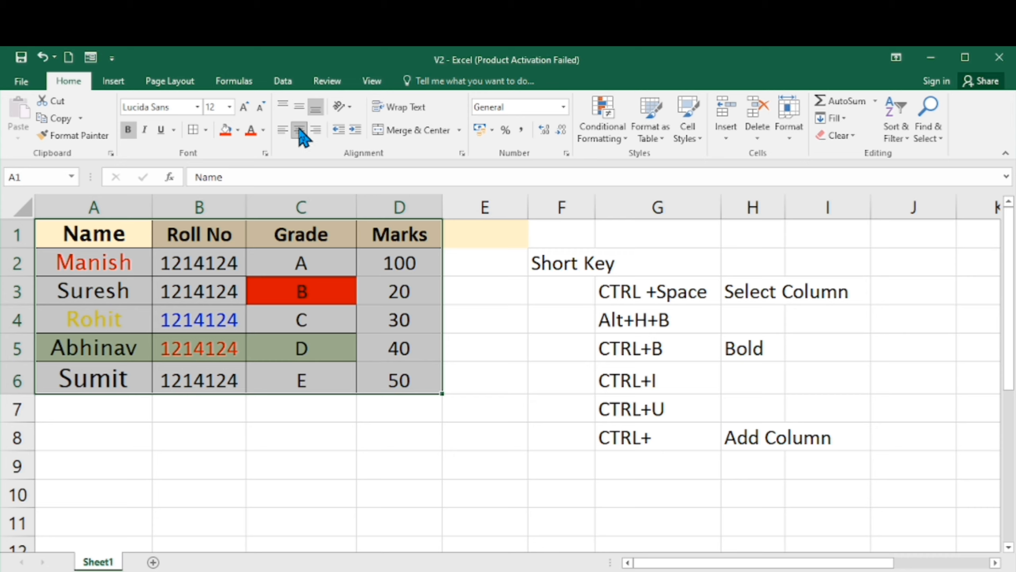
{"action": "left_click", "coordinate": [284, 132]}
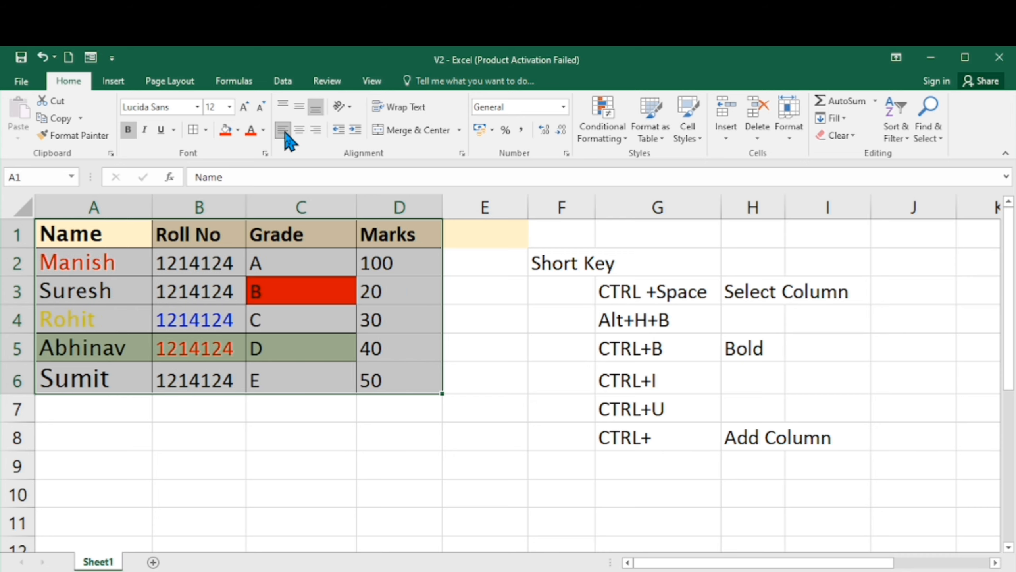
{"action": "left_click", "coordinate": [316, 131]}
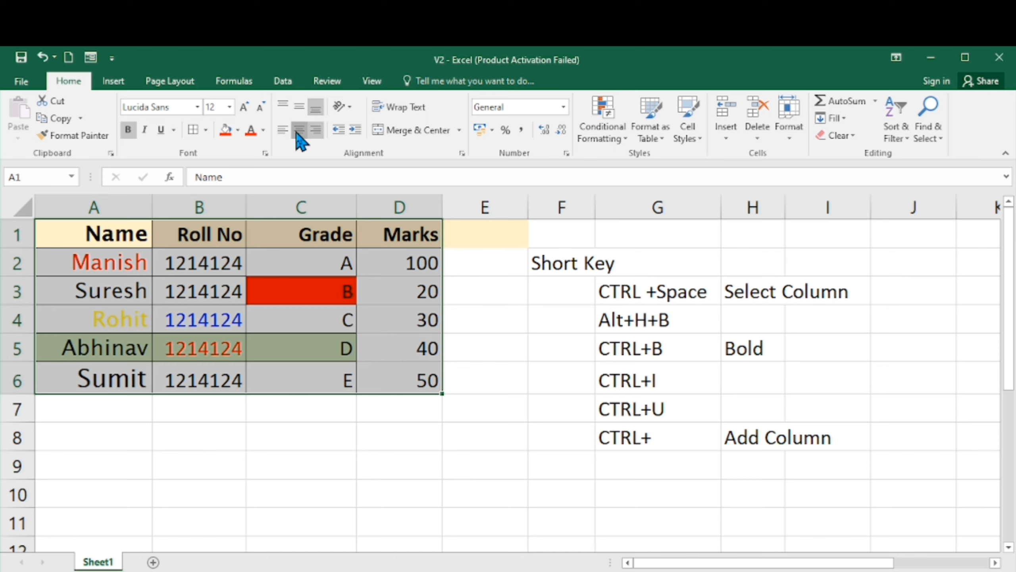
{"action": "left_click", "coordinate": [296, 132]}
{"action": "scroll", "coordinate": [296, 131], "scroll_direction": "down", "scroll_amount": 2}
{"action": "scroll", "coordinate": [296, 131], "scroll_direction": "down", "scroll_amount": 4}
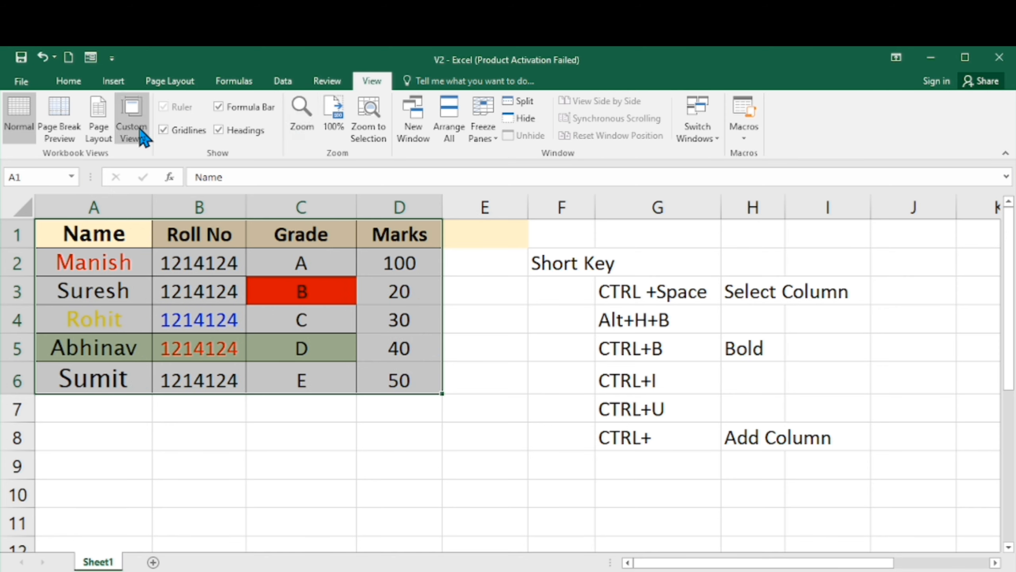
{"action": "left_click", "coordinate": [70, 81]}
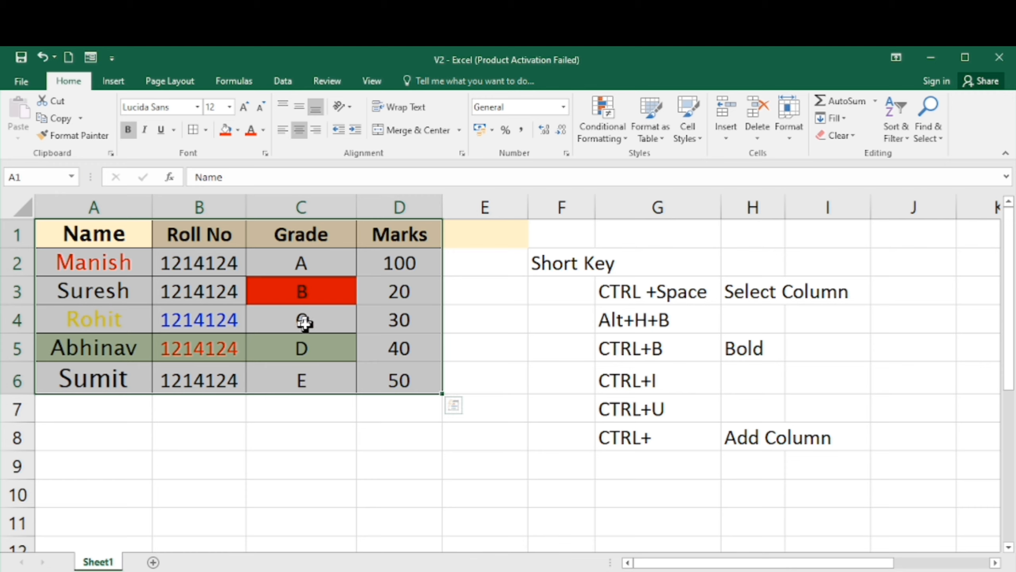
- Select the Roll No values in column B and left-align them
{"action": "key", "text": "Right"}
{"action": "key", "text": "Down"}
{"action": "key", "text": "Down"}
{"action": "key", "text": "Down"}
{"action": "key", "text": "Down"}
{"action": "key", "text": "Down"}
{"action": "key", "text": "Down"}
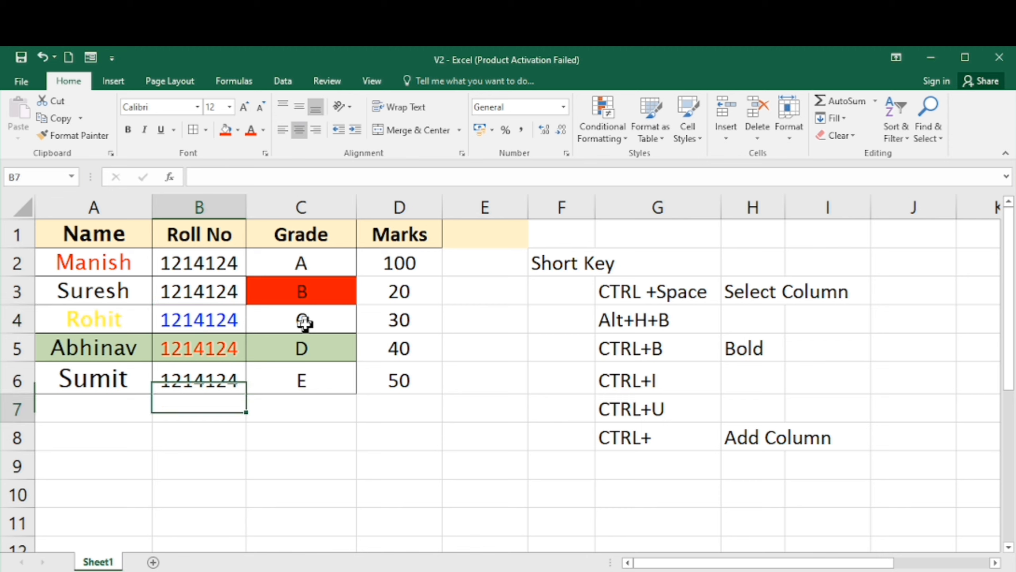
{"action": "key", "text": "Right"}
{"action": "key", "text": "Up"}
{"action": "key", "text": "Up"}
{"action": "key", "text": "Up"}
{"action": "key", "text": "Up"}
{"action": "key", "text": "Up"}
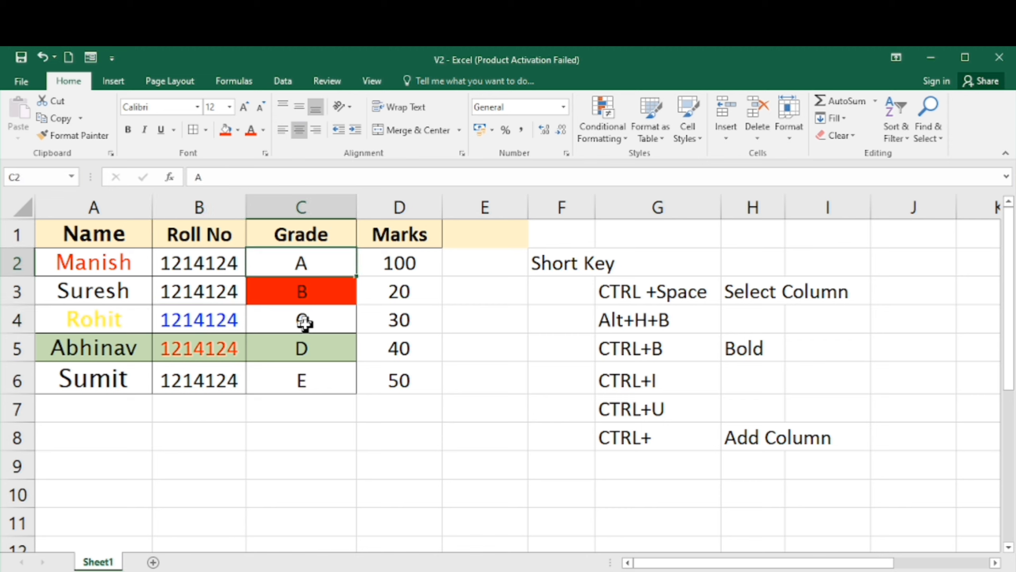
{"action": "key", "text": "Left"}
{"action": "key", "text": "shift+Down"}
{"action": "key", "text": "shift+Down"}
{"action": "key", "text": "shift+Down"}
{"action": "key", "text": "shift+Down"}
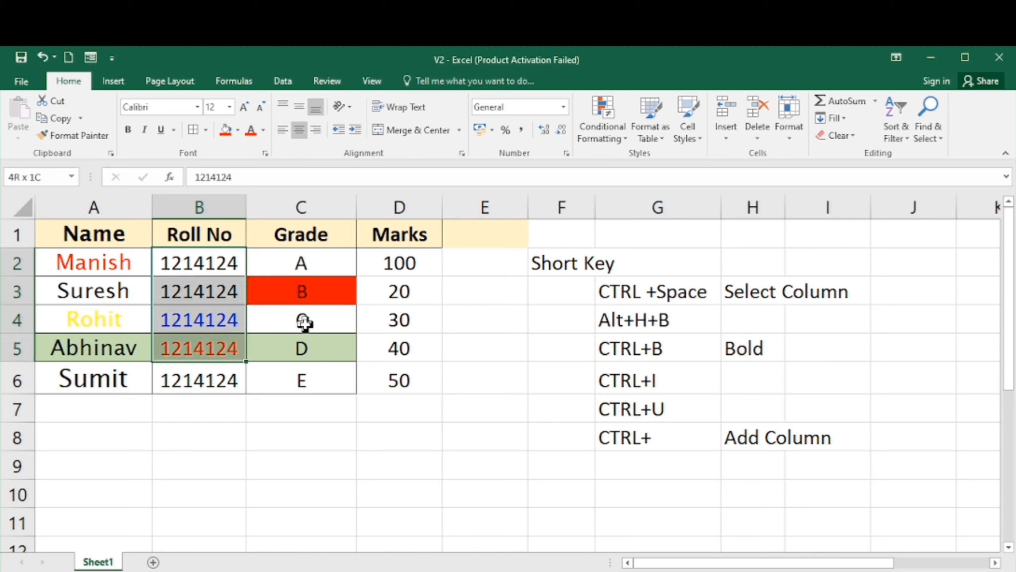
{"action": "left_click", "coordinate": [285, 131]}
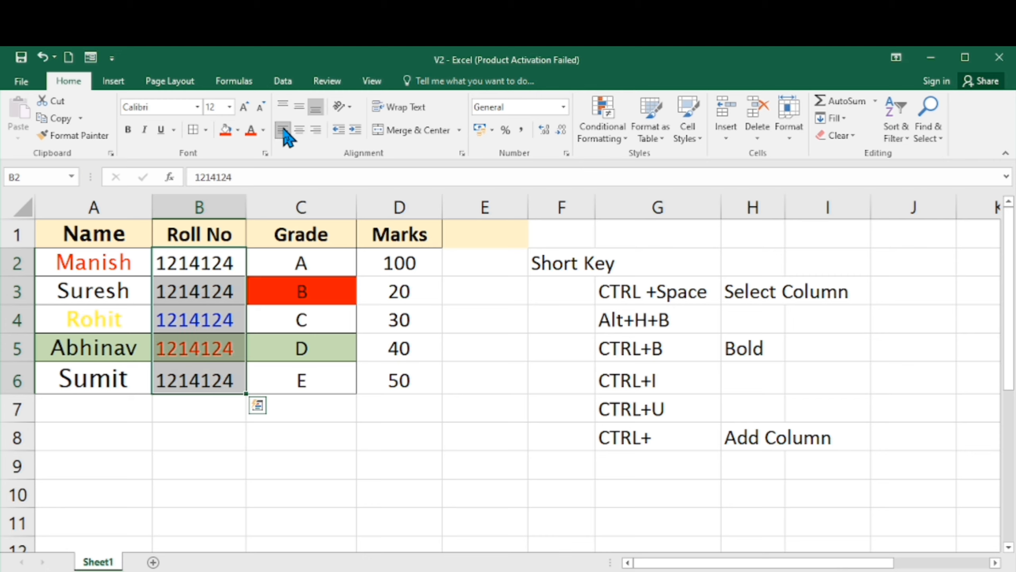
- Select the Grade cells C1:C3 and right-align them
{"action": "key", "text": "Right"}
{"action": "key", "text": "shift+Down"}
{"action": "key", "text": "shift+Down"}
{"action": "key", "text": "shift+Down"}
{"action": "key", "text": "Up"}
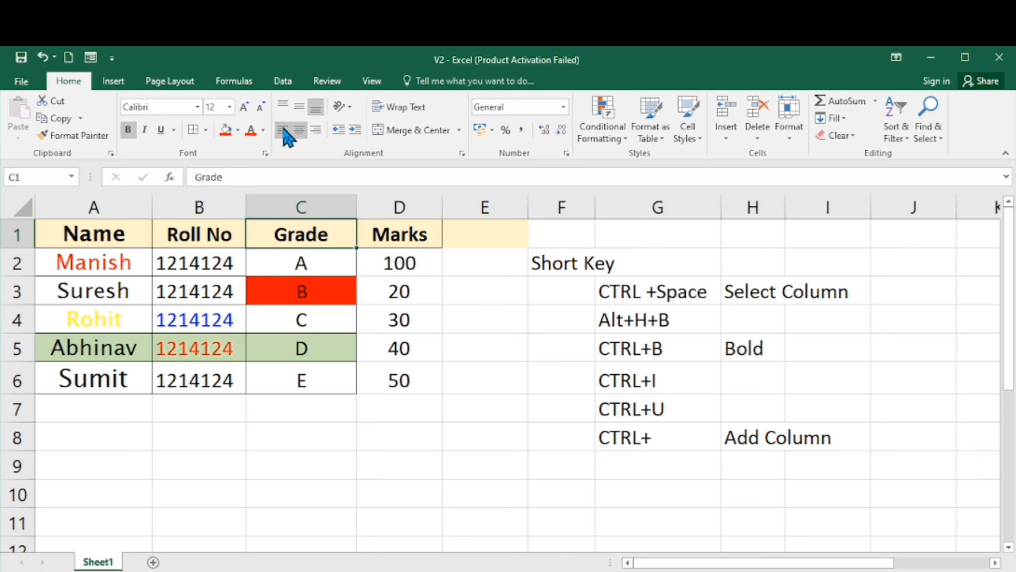
{"action": "key", "text": "shift+Down"}
{"action": "key", "text": "shift+Down"}
{"action": "key", "text": "shift+Down"}
{"action": "key", "text": "shift+Down"}
{"action": "key", "text": "shift+Down"}
{"action": "key", "text": "shift+Up"}
{"action": "key", "text": "shift+Up"}
{"action": "key", "text": "shift+Up"}
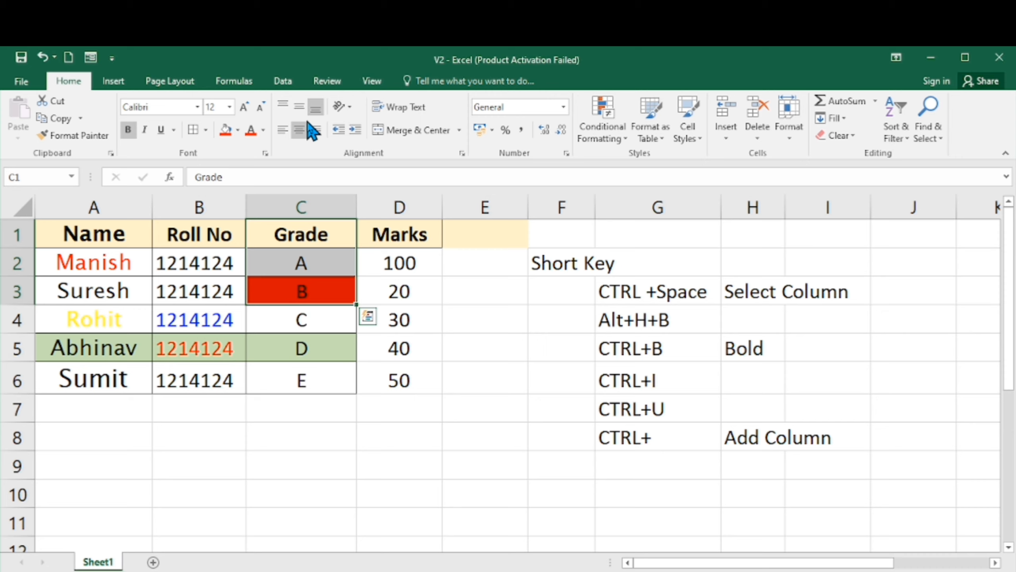
{"action": "left_click", "coordinate": [316, 130]}
- Select the names in A4:A6 and left-align them
{"action": "key", "text": "Left"}
{"action": "key", "text": "Left"}
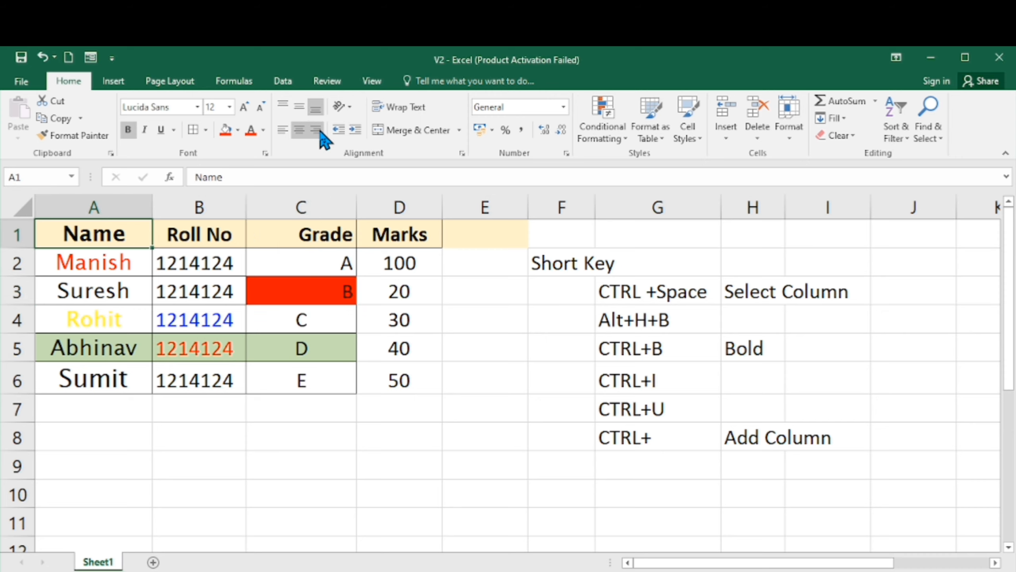
{"action": "key", "text": "Down"}
{"action": "key", "text": "Down"}
{"action": "key", "text": "Down"}
{"action": "key", "text": "Right"}
{"action": "key", "text": "Right"}
{"action": "key", "text": "Up"}
{"action": "key", "text": "Up"}
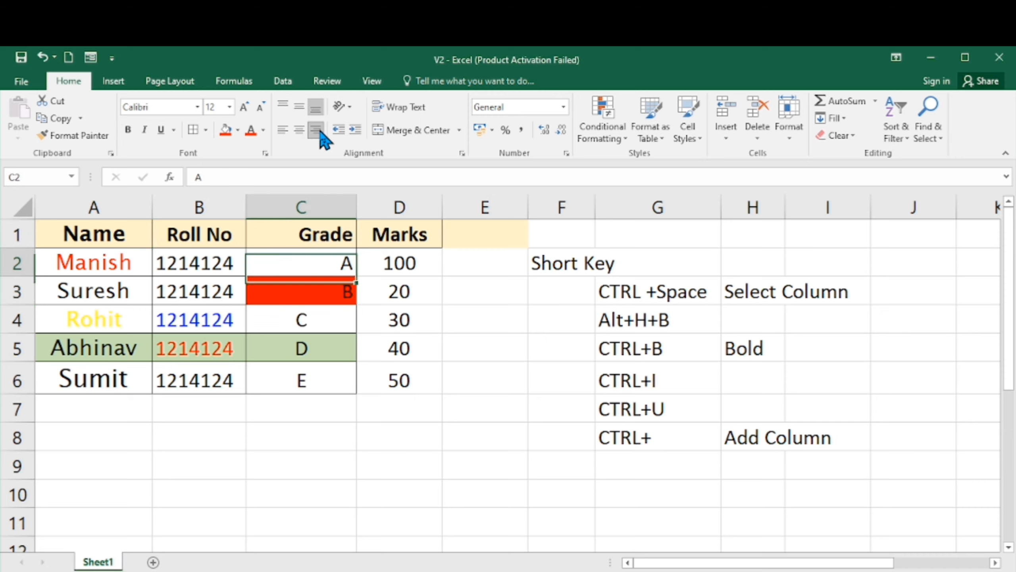
{"action": "key", "text": "Left"}
{"action": "key", "text": "Left"}
{"action": "key", "text": "Down"}
{"action": "key", "text": "Down"}
{"action": "key", "text": "Down"}
{"action": "key", "text": "Up"}
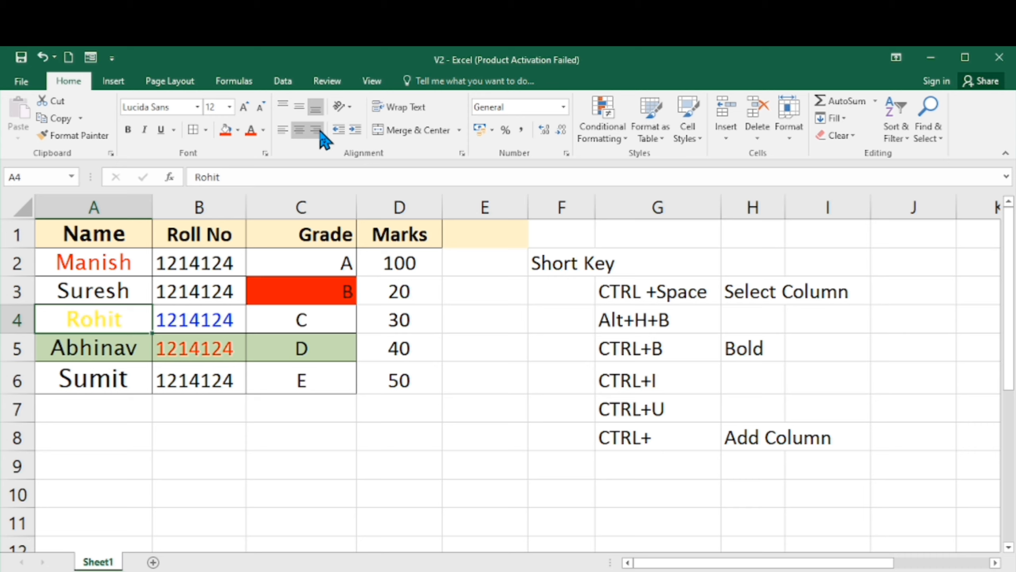
{"action": "key", "text": "shift+Down"}
{"action": "key", "text": "shift+Down"}
{"action": "left_click", "coordinate": [284, 132]}
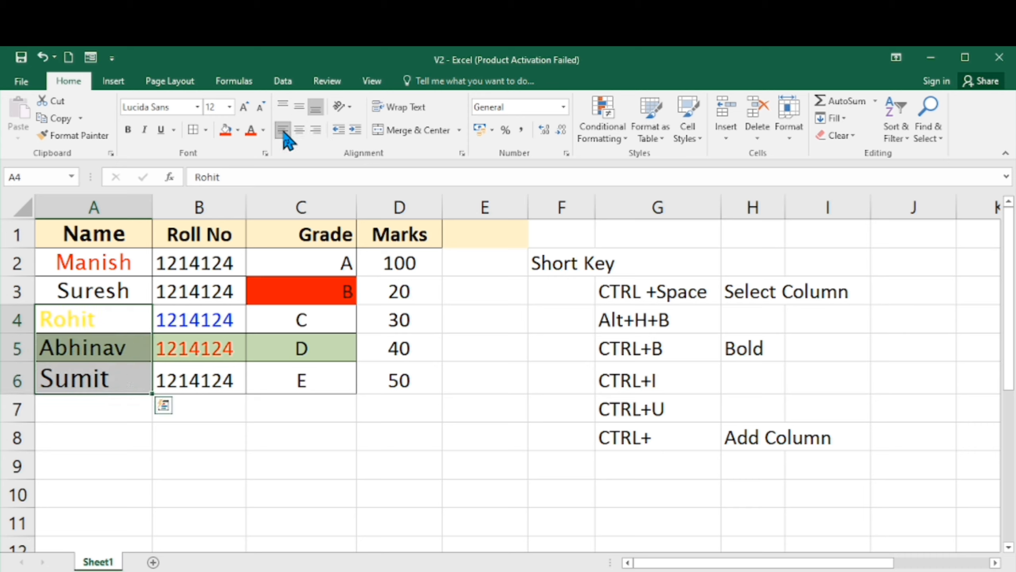
- Select the table A1:D6 again, toggle center alignment off and back on so all cells are centered
{"action": "key", "text": "Up"}
{"action": "key", "text": "Up"}
{"action": "key", "text": "Up"}
{"action": "key", "text": "Right"}
{"action": "key", "text": "Right"}
{"action": "key", "text": "Right"}
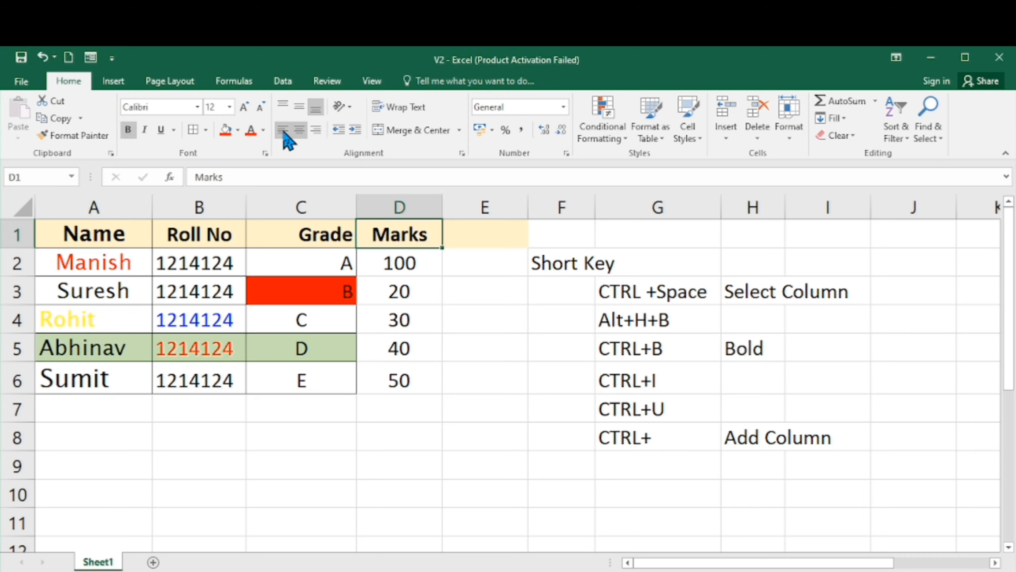
{"action": "key", "text": "Down"}
{"action": "key", "text": "Down"}
{"action": "key", "text": "Down"}
{"action": "key", "text": "Down"}
{"action": "key", "text": "Left"}
{"action": "key", "text": "Left"}
{"action": "key", "text": "Left"}
{"action": "key", "text": "Up"}
{"action": "key", "text": "Up"}
{"action": "key", "text": "Up"}
{"action": "key", "text": "Up"}
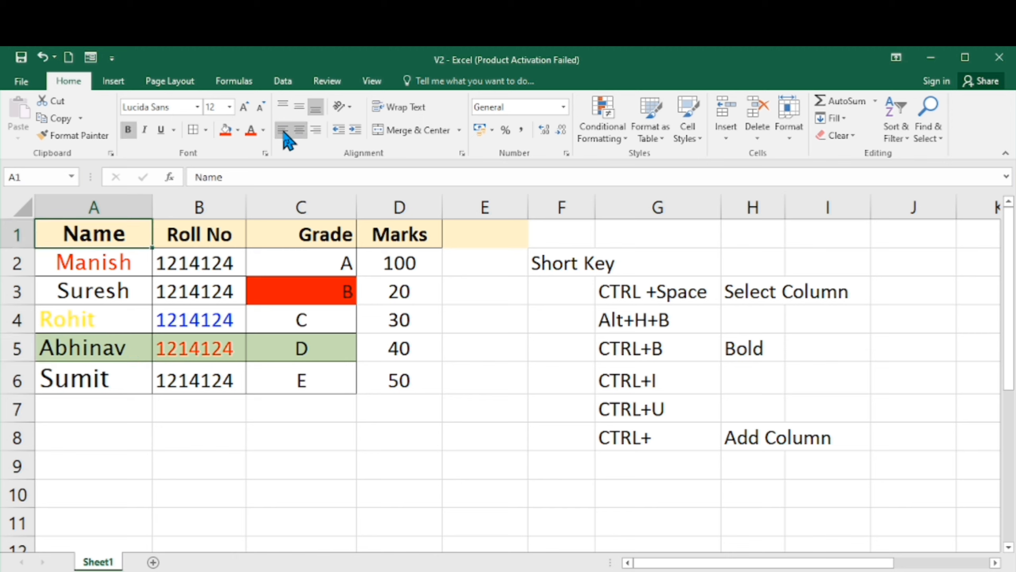
{"action": "key", "text": "shift+Right"}
{"action": "key", "text": "shift+Right"}
{"action": "key", "text": "shift+Right"}
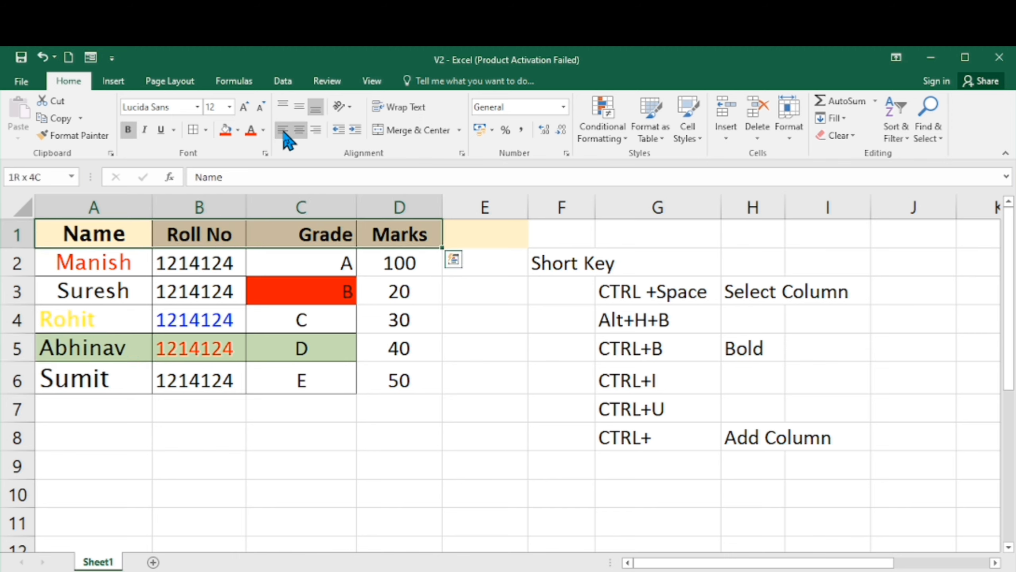
{"action": "key", "text": "shift+Down"}
{"action": "key", "text": "shift+Down"}
{"action": "key", "text": "shift+Down"}
{"action": "key", "text": "shift+Down"}
{"action": "key", "text": "shift+Down"}
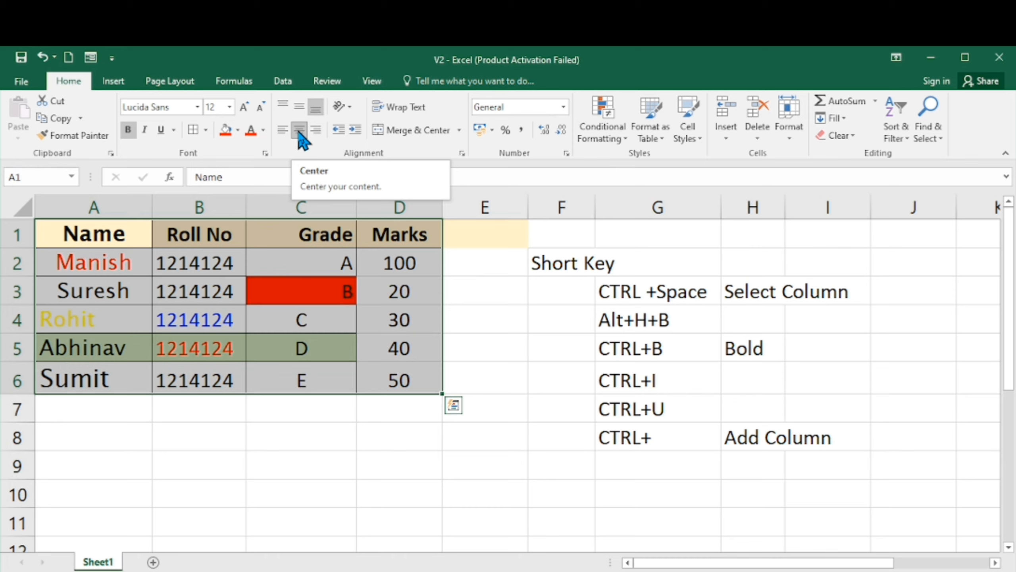
{"action": "left_click", "coordinate": [299, 132]}
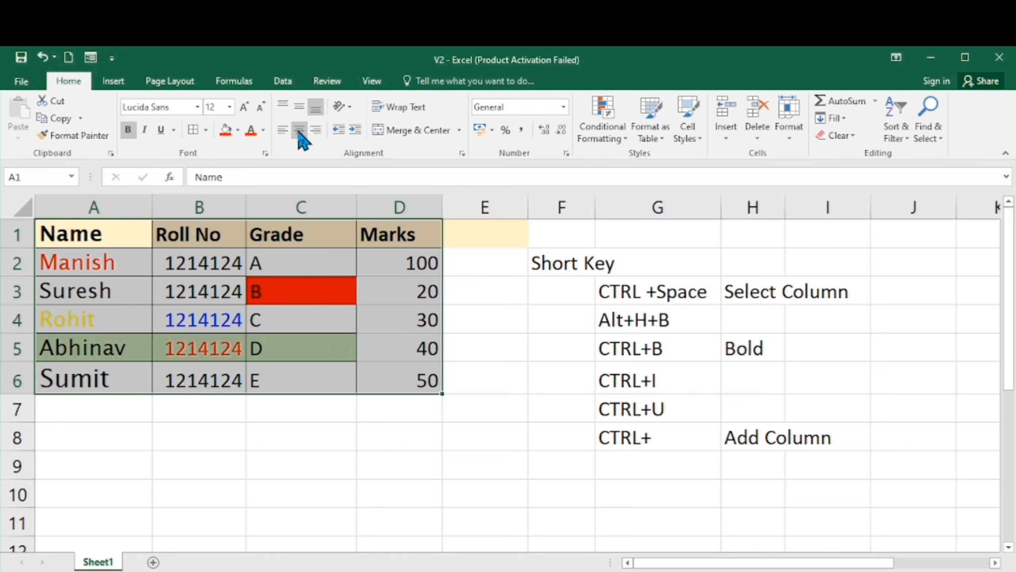
{"action": "left_click", "coordinate": [299, 131]}
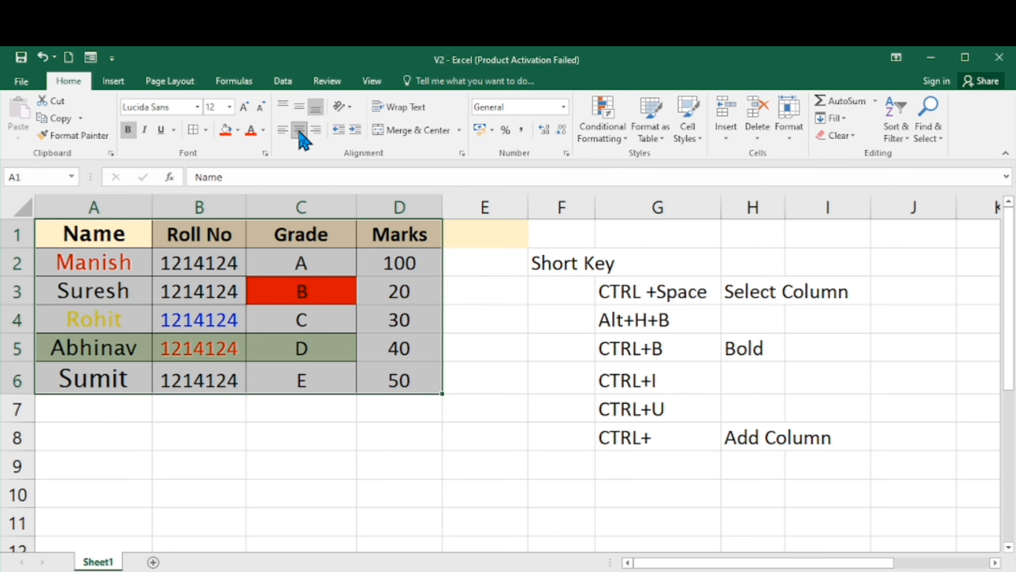
{"action": "scroll", "coordinate": [302, 134], "scroll_direction": "down", "scroll_amount": 4}
{"action": "scroll", "coordinate": [192, 130], "scroll_direction": "up", "scroll_amount": 1}
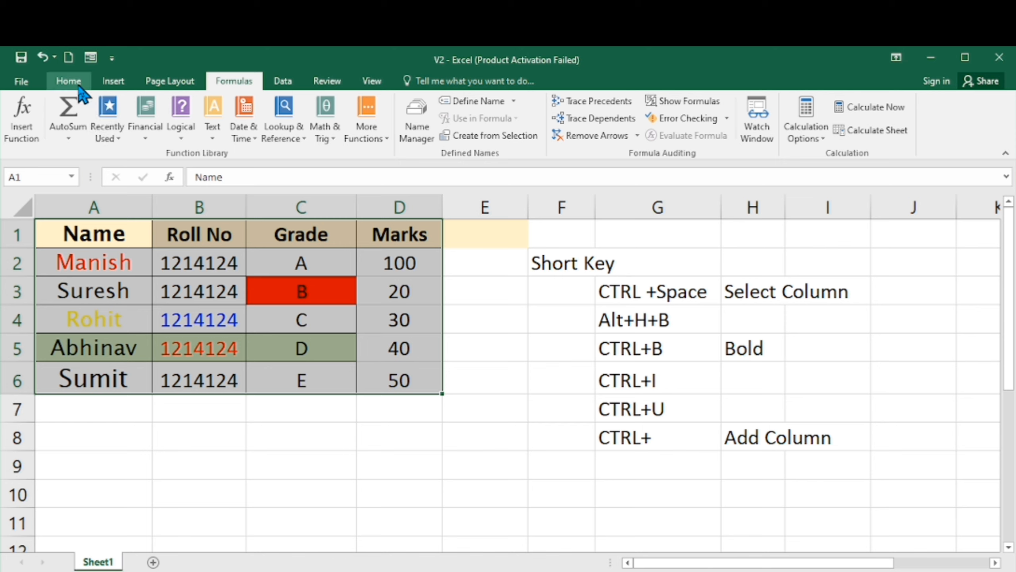
{"action": "left_click", "coordinate": [68, 81]}
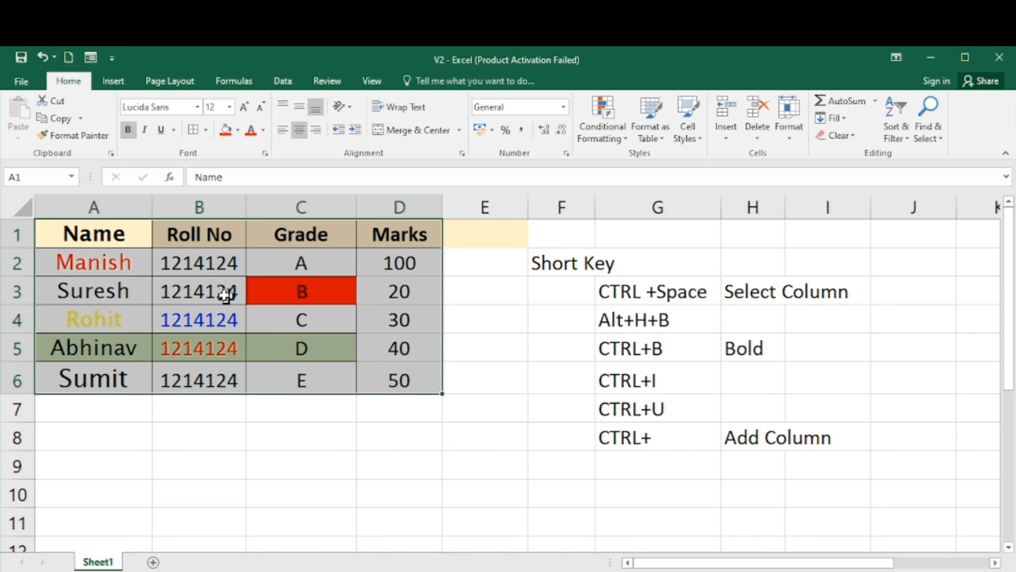
{"action": "left_click", "coordinate": [206, 280]}
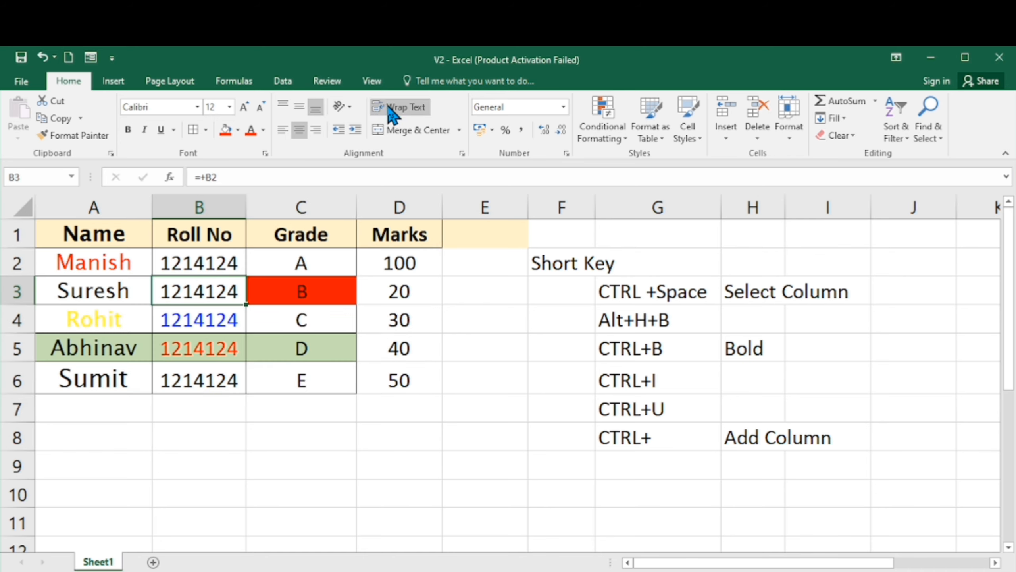
{"action": "left_click", "coordinate": [172, 320]}
{"action": "key", "text": "Down"}
{"action": "key", "text": "Down"}
{"action": "key", "text": "Down"}
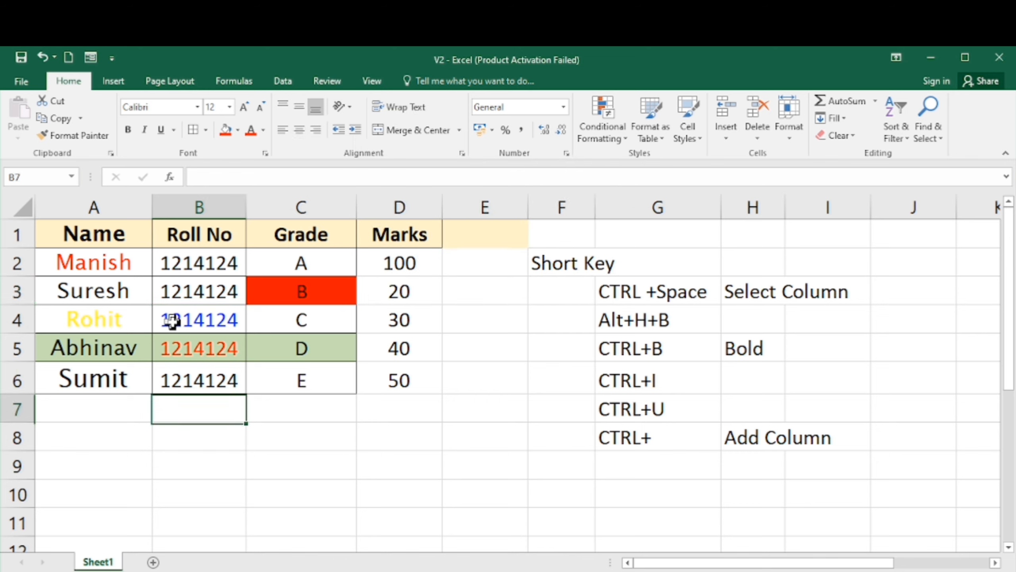
- Enter the header text "Name of the Students" in cell A8
{"action": "key", "text": "Up"}
{"action": "key", "text": "Left"}
{"action": "key", "text": "Down"}
{"action": "key", "text": "Down"}
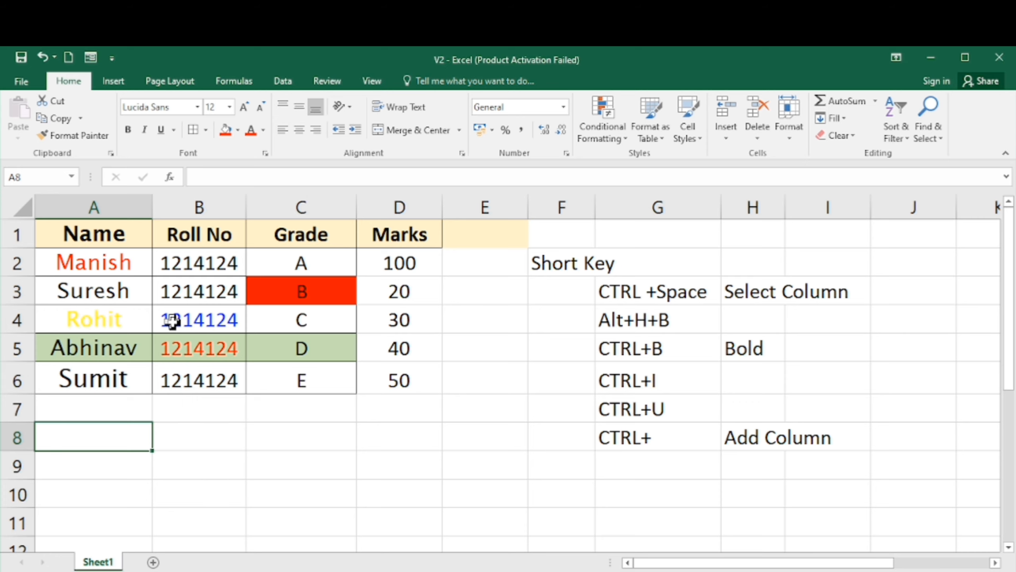
{"action": "type", "text": "Na"}
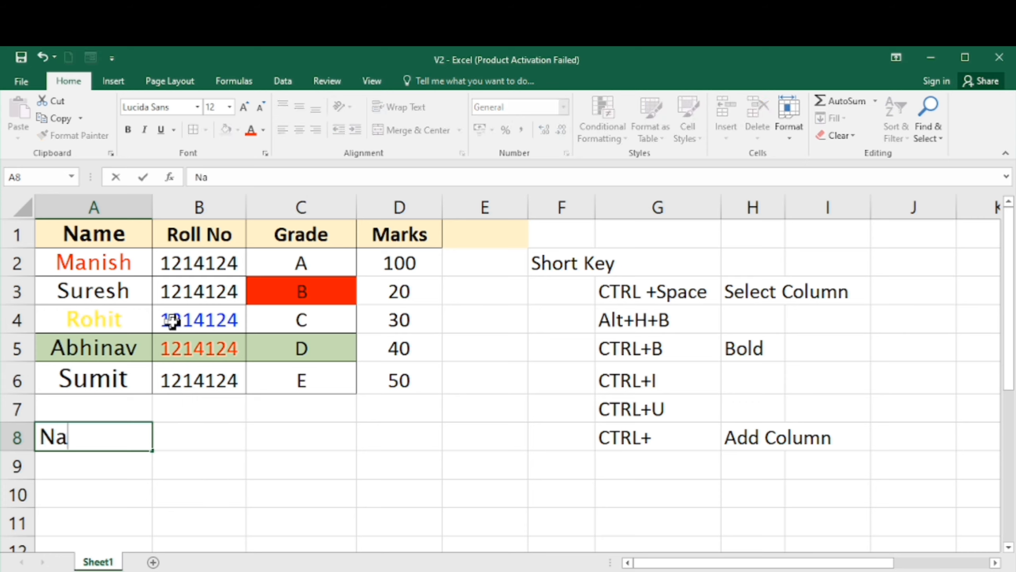
{"action": "type", "text": "me of th"}
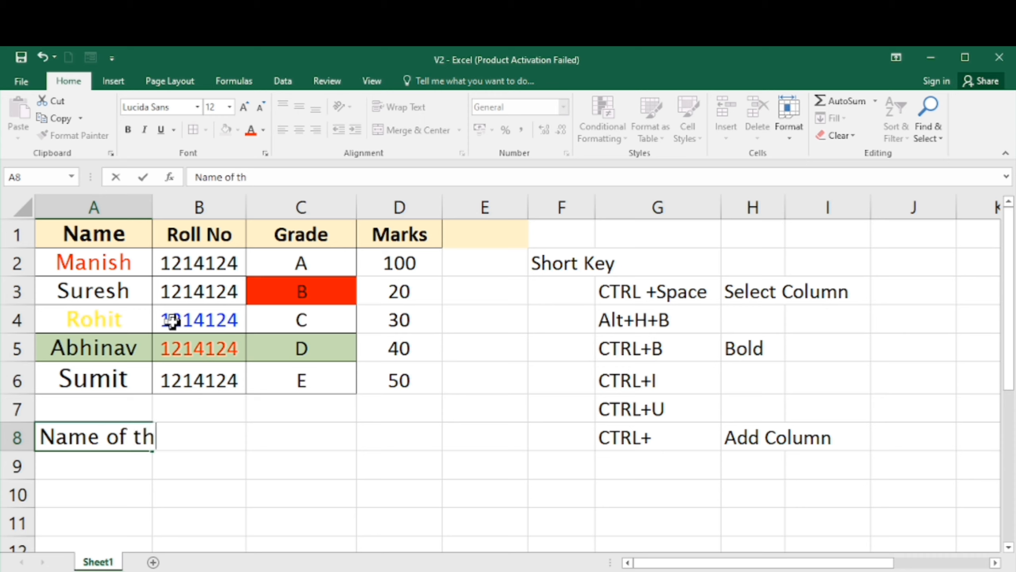
{"action": "type", "text": "e Students"}
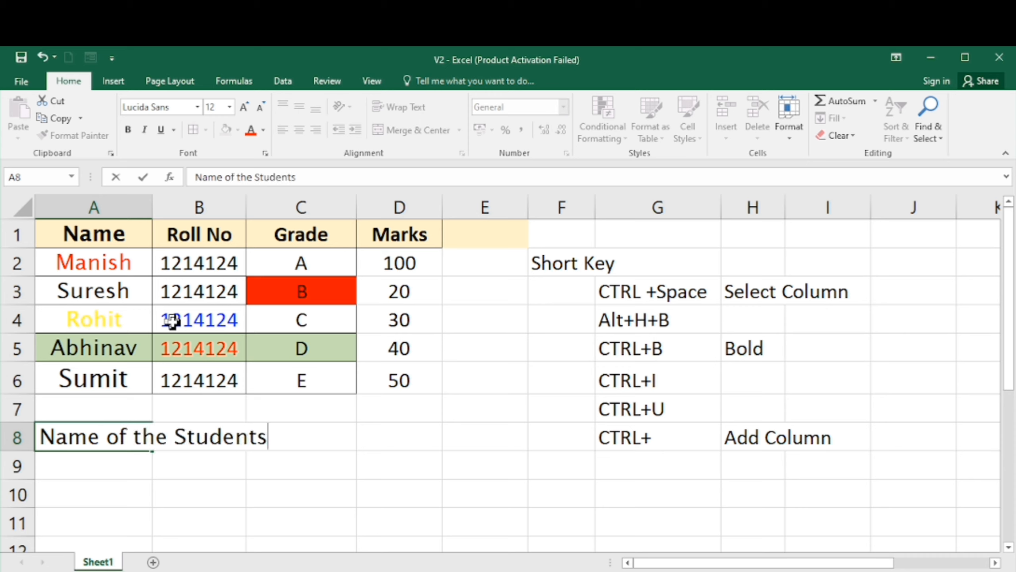
{"action": "key", "text": "Return"}
- Enter "Subject" in cell B8
{"action": "key", "text": "Up"}
{"action": "key", "text": "Right"}
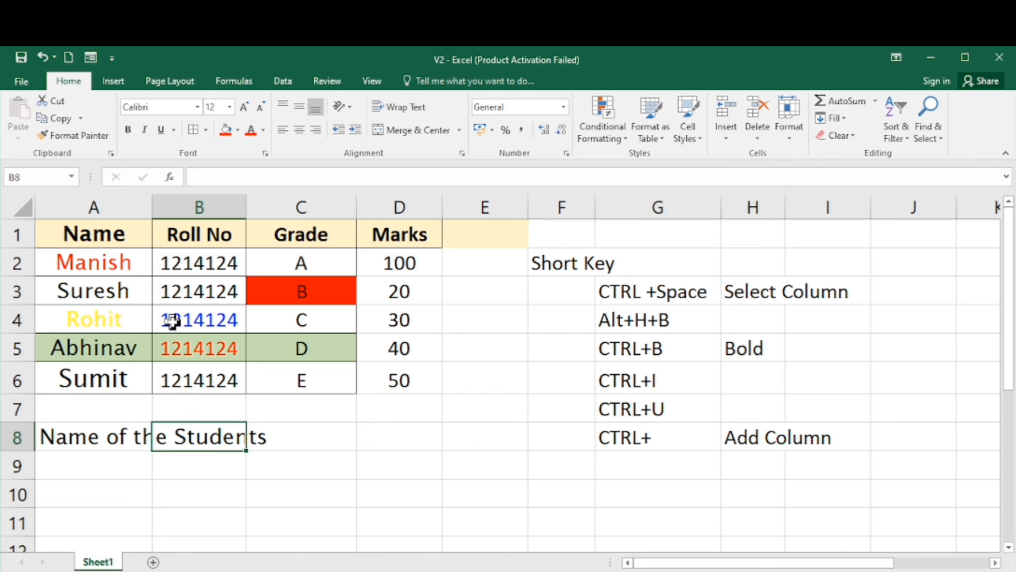
{"action": "type", "text": "Sub"}
{"action": "type", "text": "ject"}
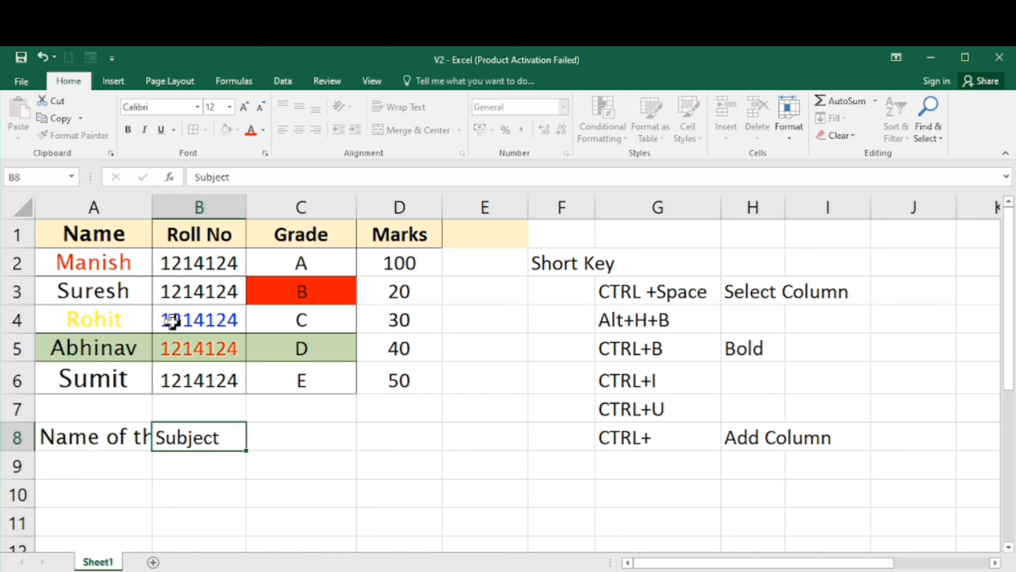
{"action": "key", "text": "Return"}
- Enter "Collage" in cell C8
{"action": "key", "text": "Up"}
{"action": "key", "text": "Right"}
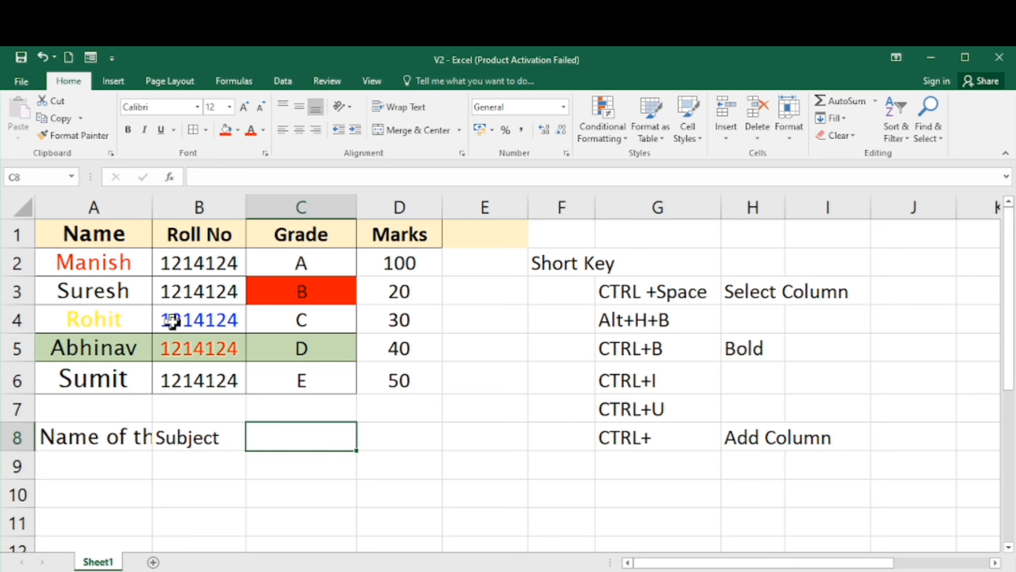
{"action": "type", "text": "C"}
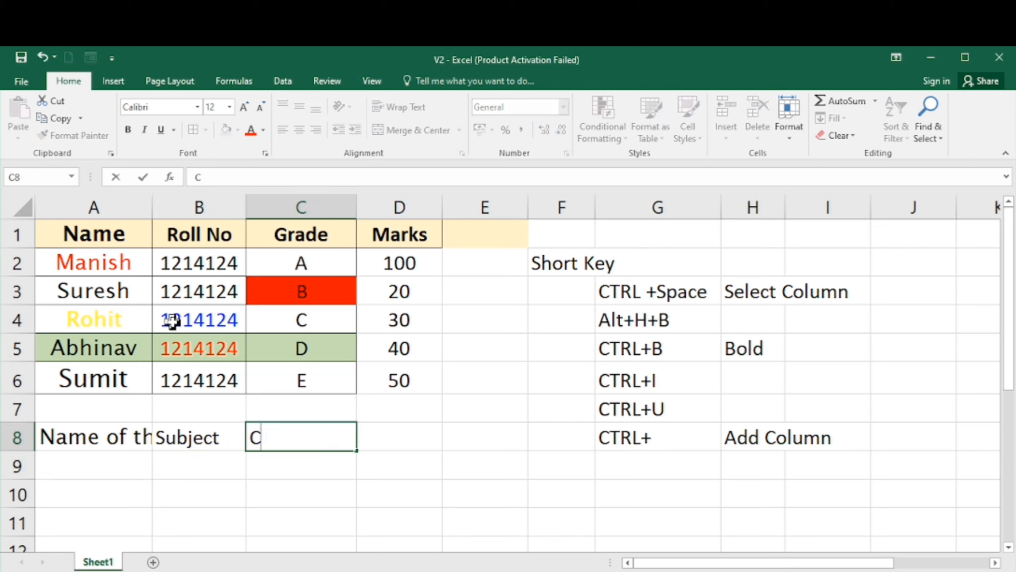
{"action": "type", "text": "ollage"}
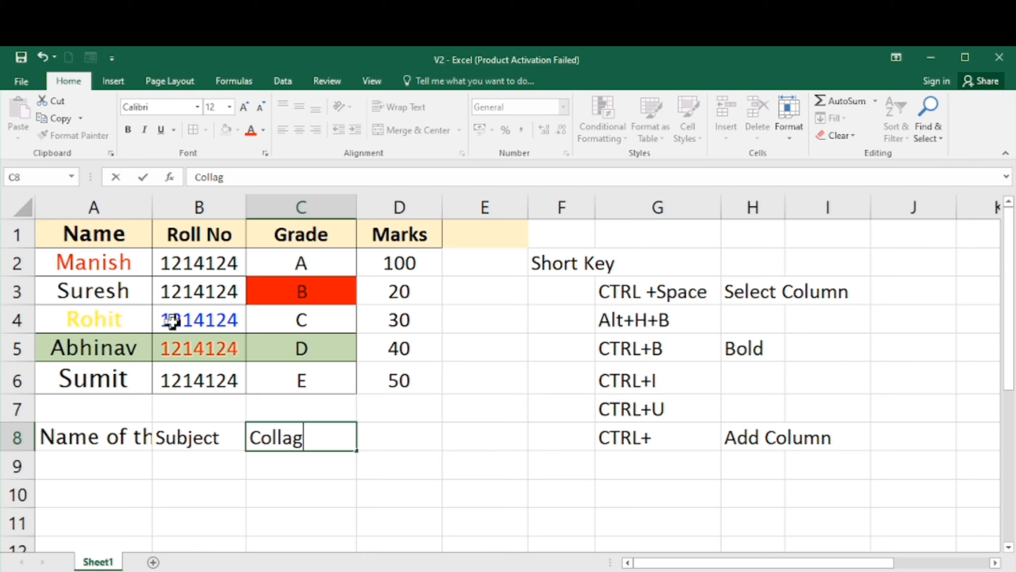
{"action": "key", "text": "Return"}
{"action": "key", "text": "Left"}
{"action": "key", "text": "Left"}
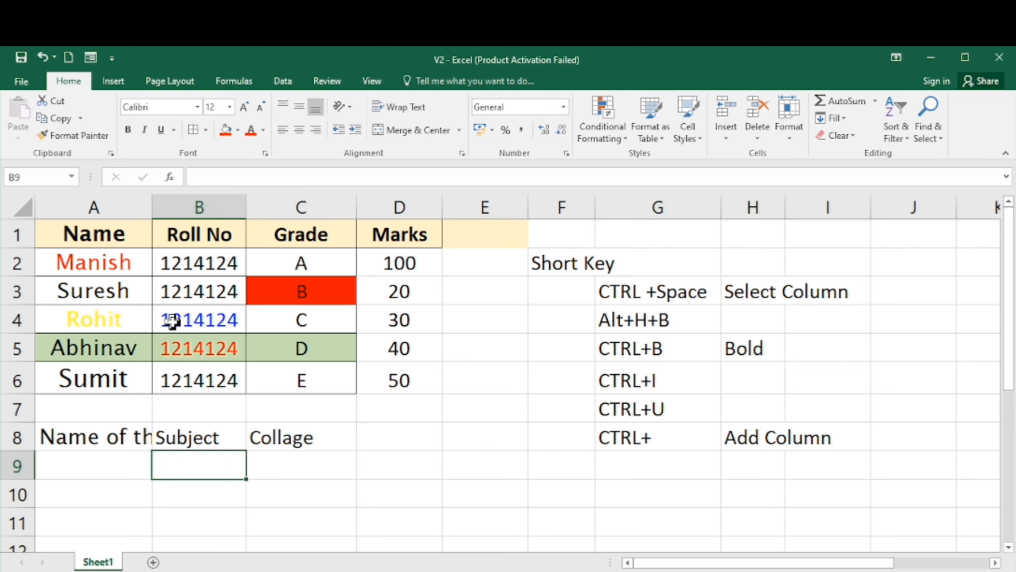
{"action": "key", "text": "Up"}
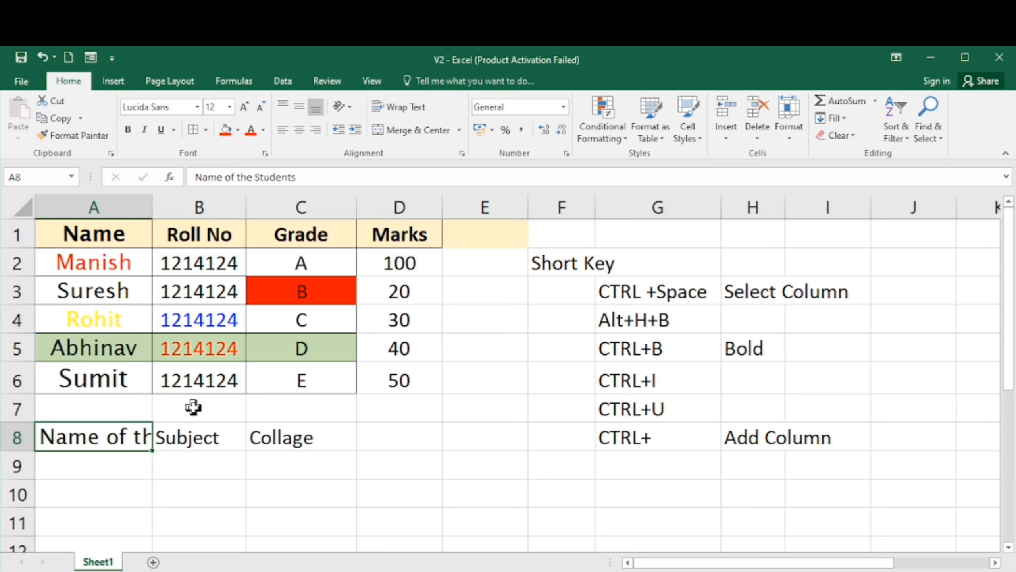
{"action": "key", "text": "Right"}
{"action": "key", "text": "Left"}
{"action": "key", "text": "Right"}
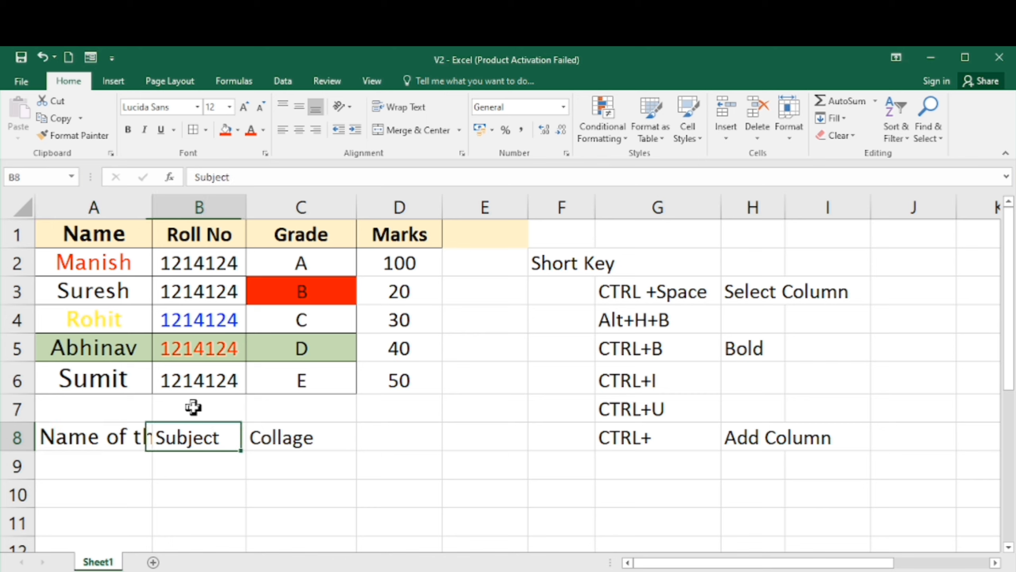
{"action": "key", "text": "Left"}
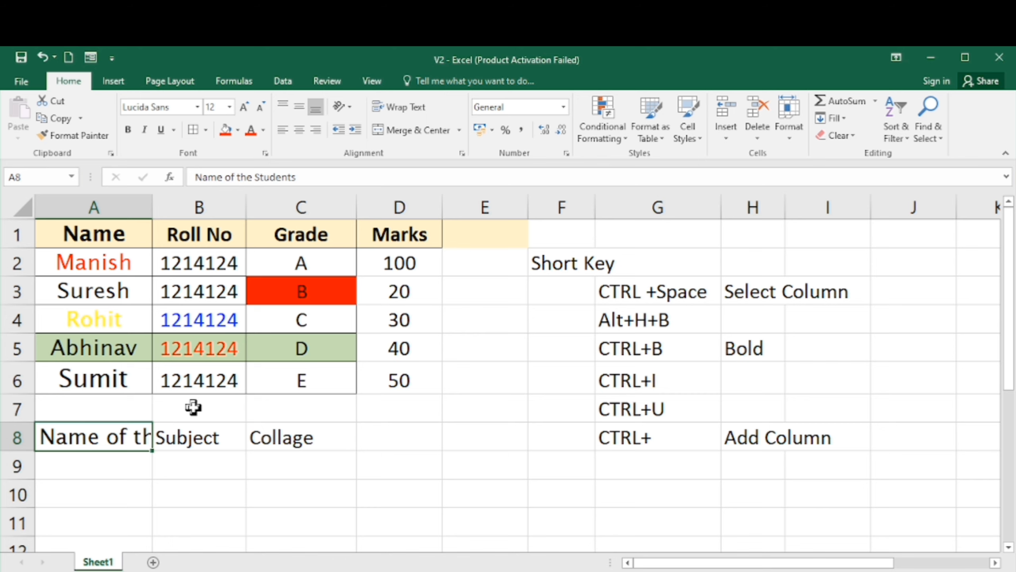
- Try to autofit column A to the header text, then undo the column width change
{"action": "left_click", "coordinate": [149, 213]}
{"action": "left_click", "coordinate": [150, 213]}
{"action": "double_click", "coordinate": [151, 202]}
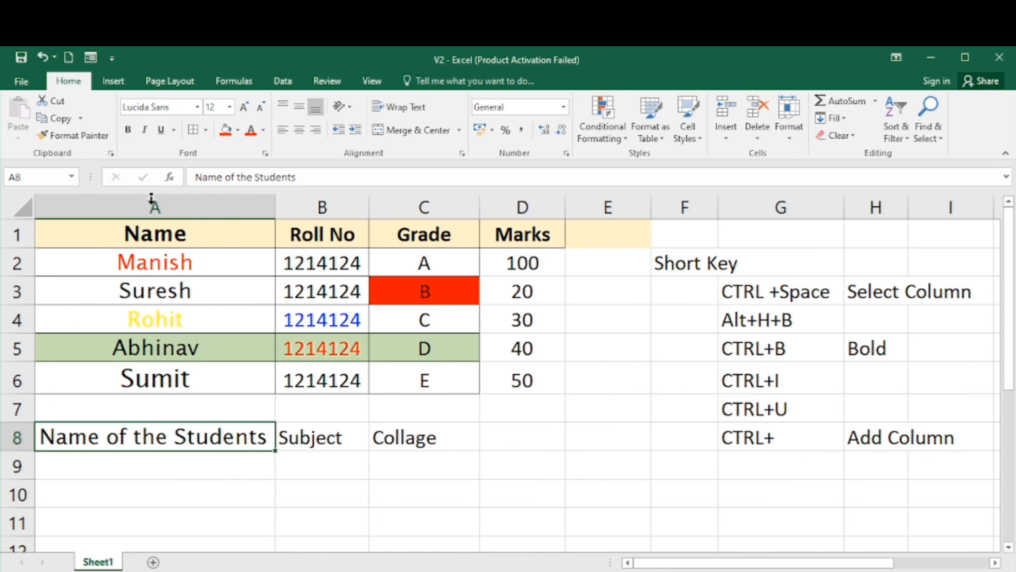
{"action": "key", "text": "ctrl+z"}
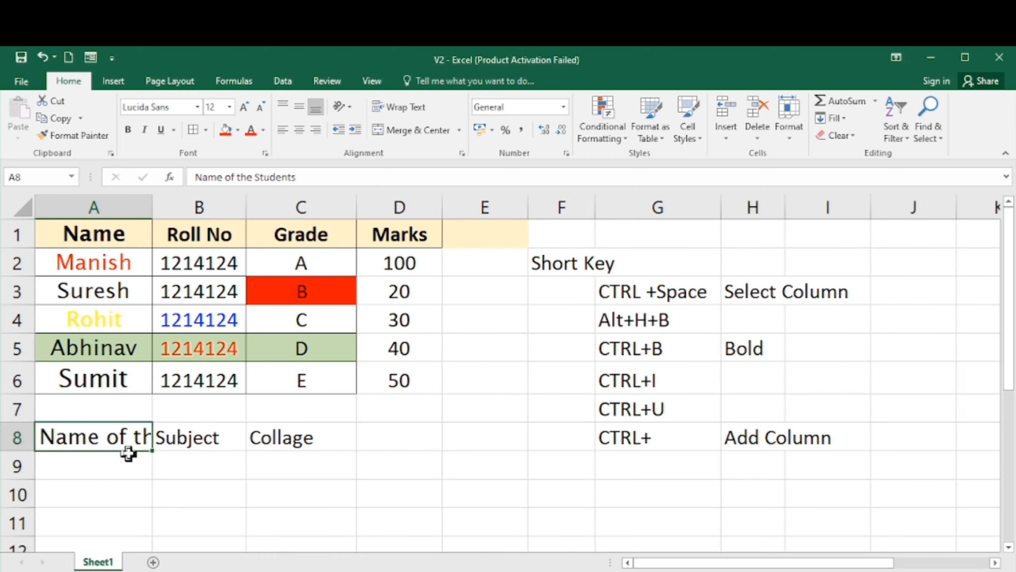
- Turn on Wrap Text for cell A8
{"action": "left_click", "coordinate": [398, 110]}
{"action": "scroll", "coordinate": [398, 116], "scroll_direction": "down", "scroll_amount": 1}
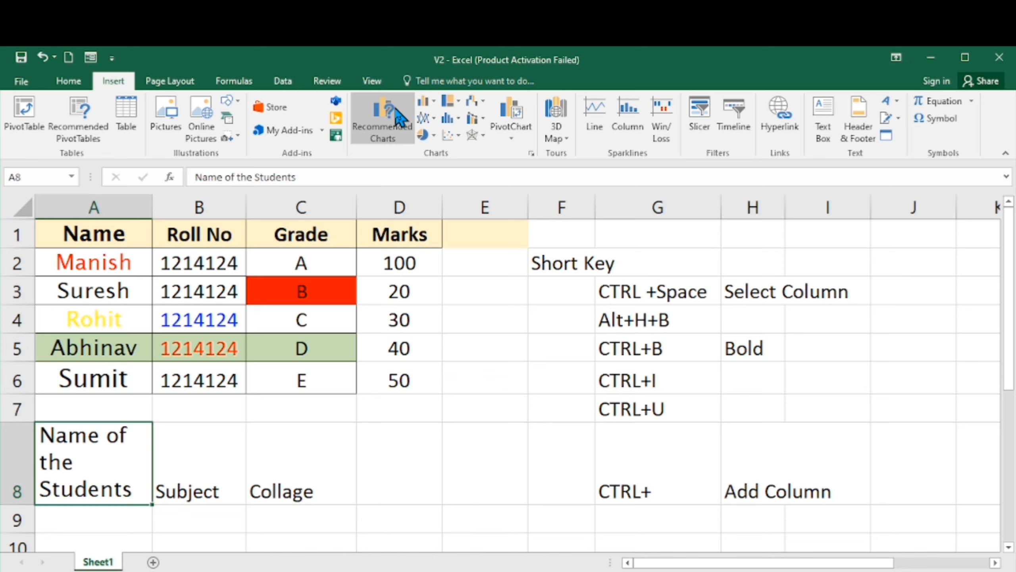
{"action": "left_click", "coordinate": [77, 83]}
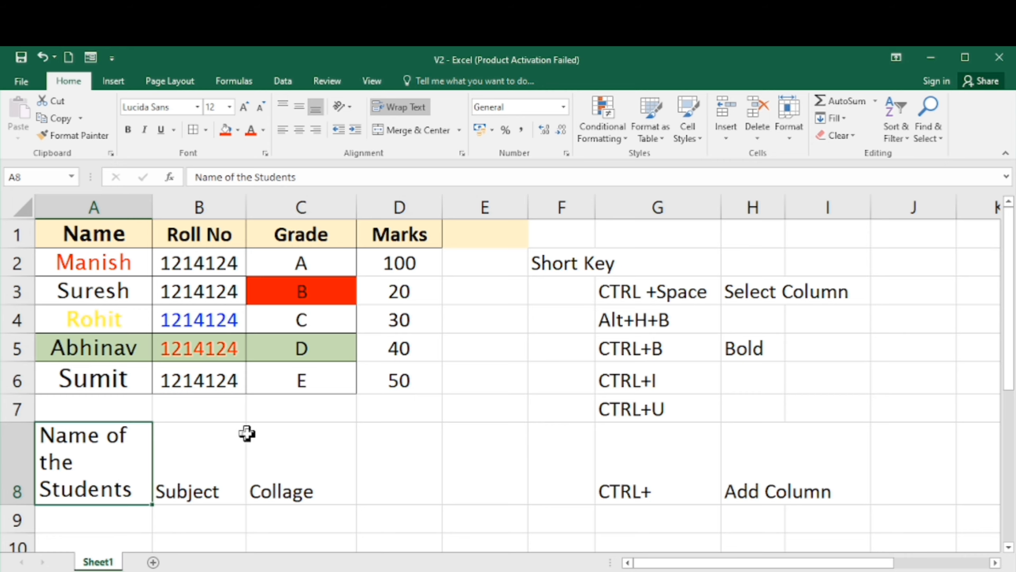
{"action": "key", "text": "Down"}
{"action": "key", "text": "Down"}
{"action": "key", "text": "Down"}
{"action": "key", "text": "Up"}
{"action": "key", "text": "Up"}
{"action": "key", "text": "Up"}
{"action": "key", "text": "Up"}
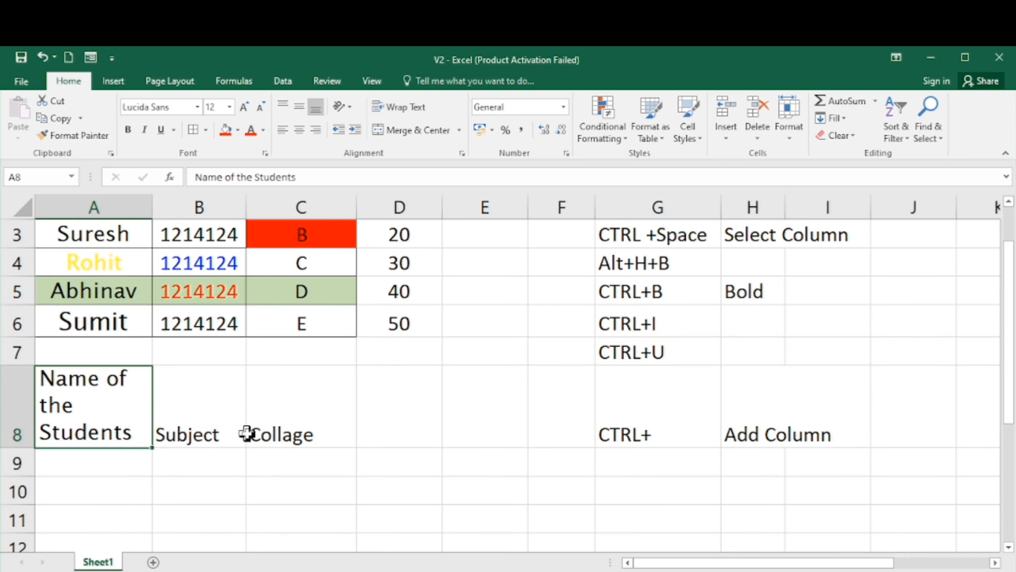
{"action": "key", "text": "Right"}
{"action": "key", "text": "Down"}
{"action": "key", "text": "Down"}
{"action": "key", "text": "Left"}
{"action": "key", "text": "Up"}
{"action": "key", "text": "Up"}
{"action": "key", "text": "Down"}
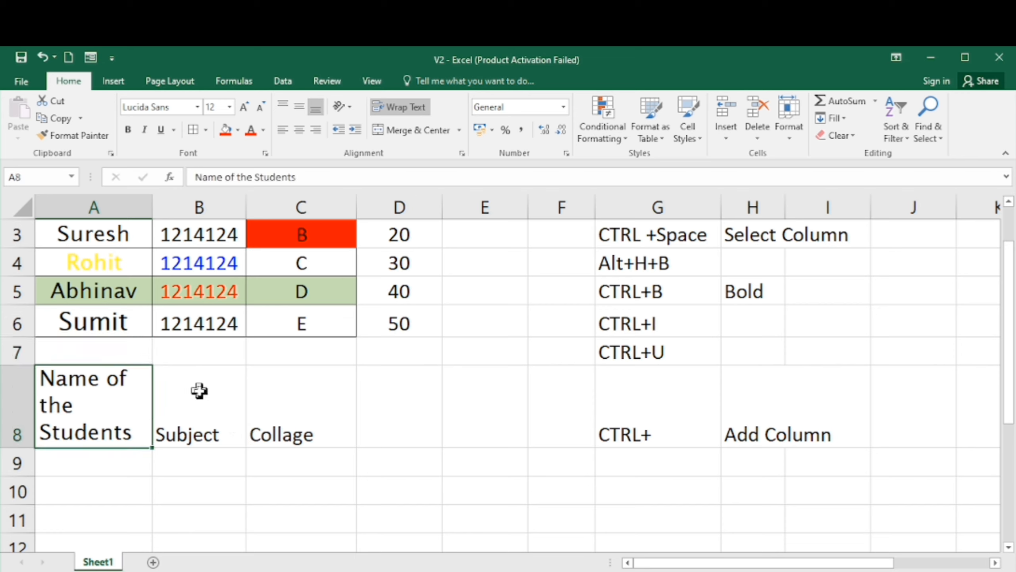
- Widen column A slightly and fill A8:C8 with a light blue theme colour
{"action": "left_click_drag", "start_coordinate": [150, 203], "coordinate": [196, 203]}
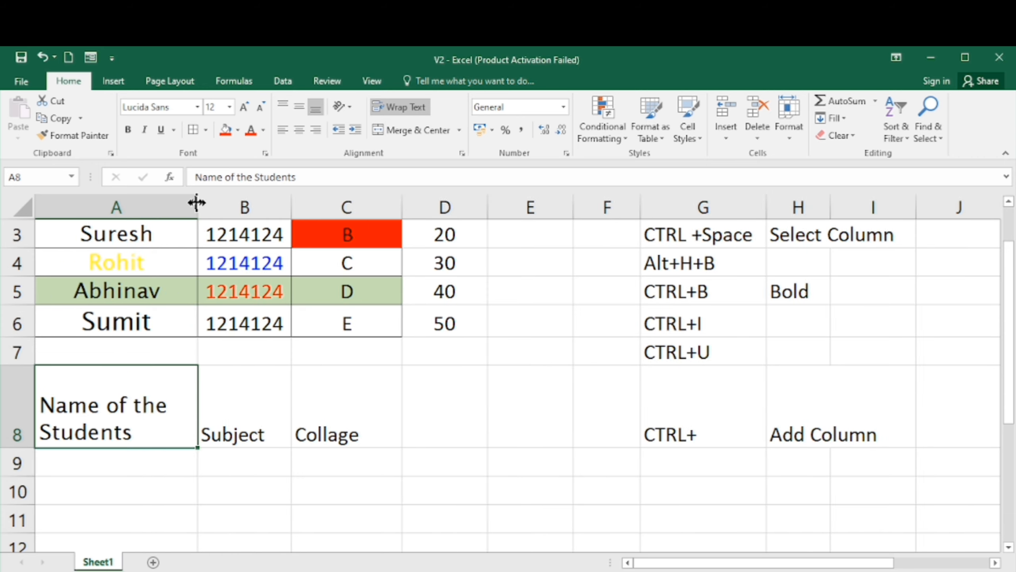
{"action": "key", "text": "shift+Right"}
{"action": "key", "text": "shift+Right"}
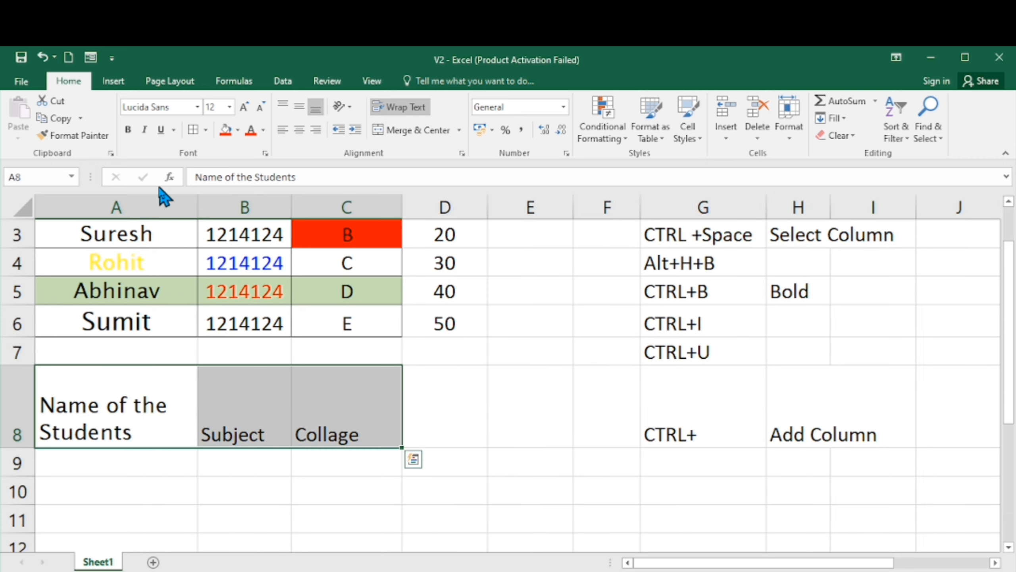
{"action": "left_click", "coordinate": [239, 130]}
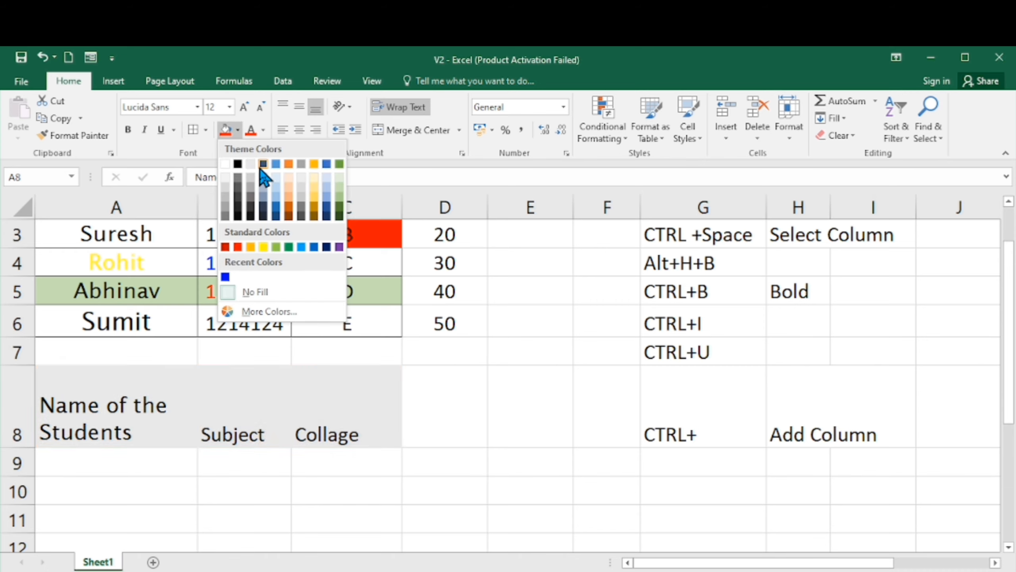
{"action": "left_click", "coordinate": [325, 190]}
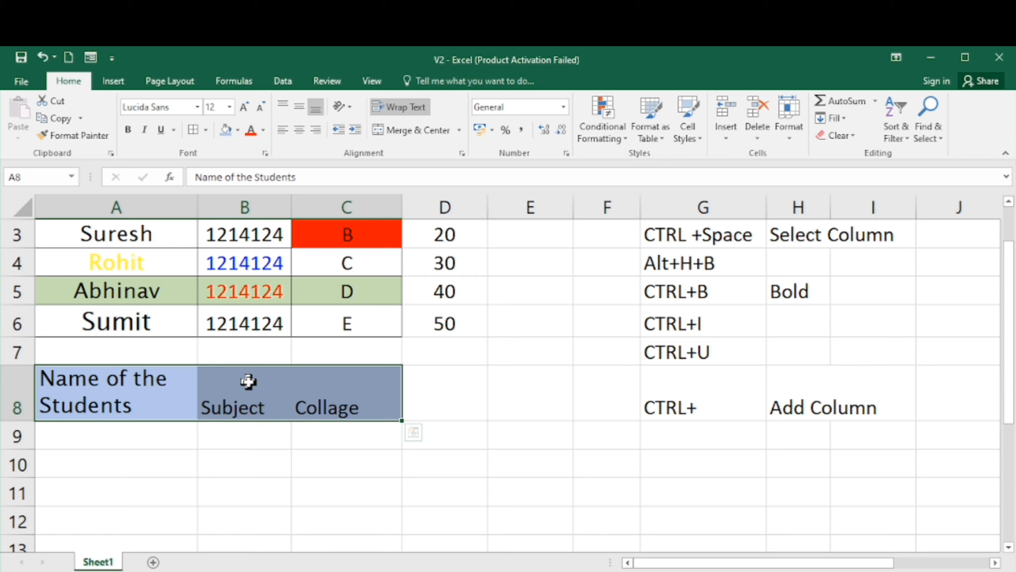
- Copy the Subject and Collage cells B8:C8 and paste them one column to the right into C8:D8
{"action": "key", "text": "Down"}
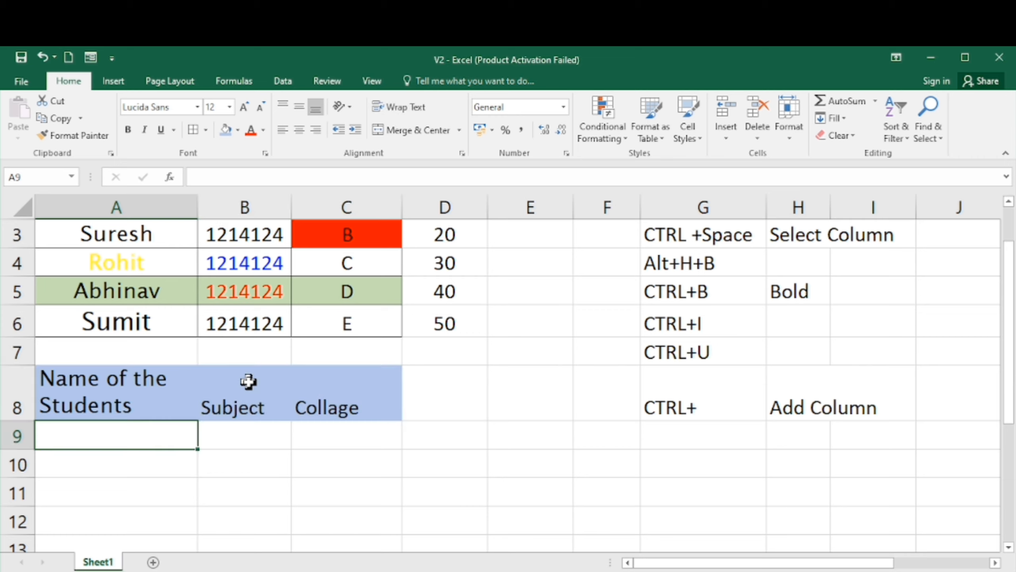
{"action": "key", "text": "Up"}
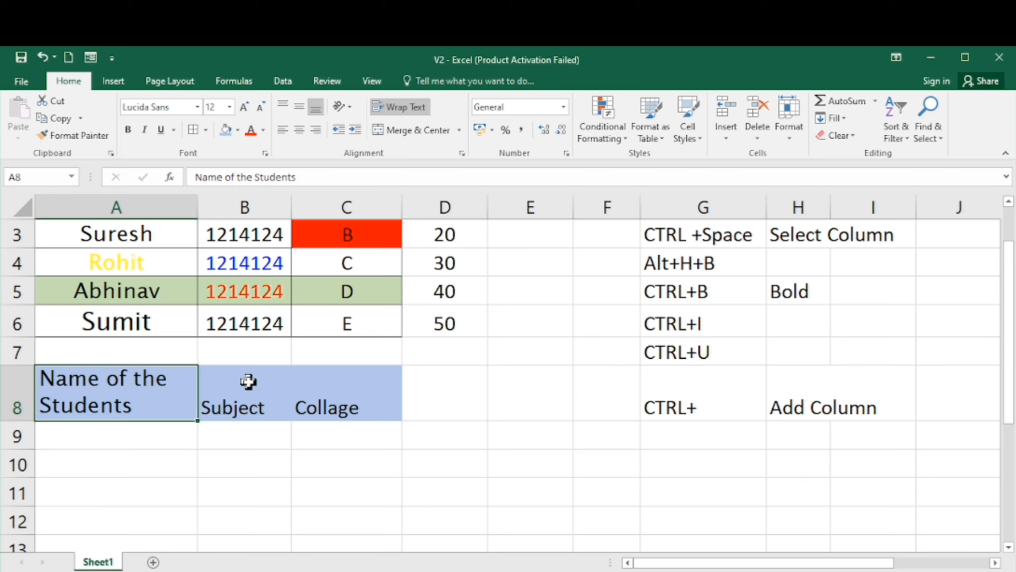
{"action": "key", "text": "Right"}
{"action": "key", "text": "shift+Right"}
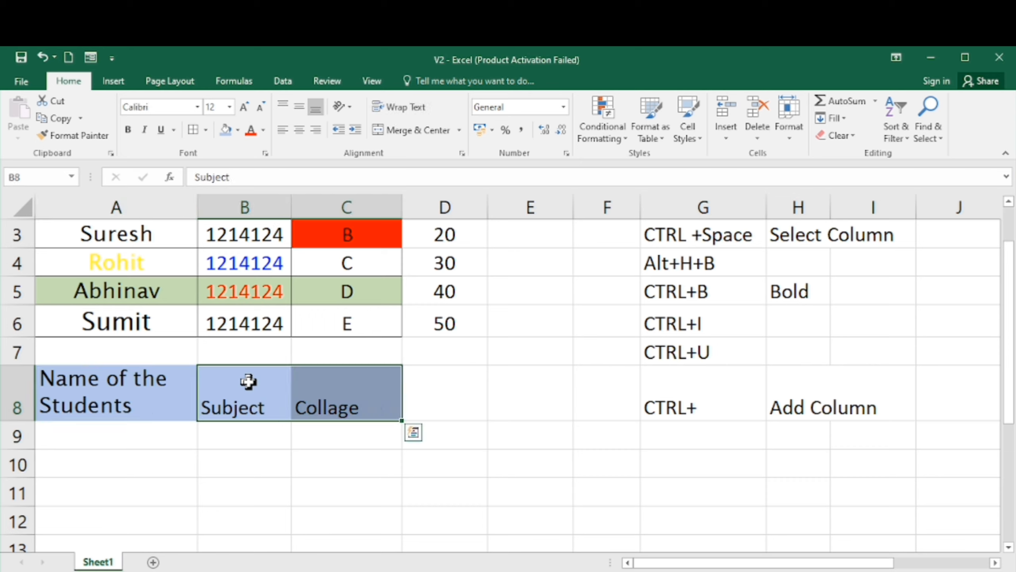
{"action": "key", "text": "ctrl+c"}
{"action": "key", "text": "Right"}
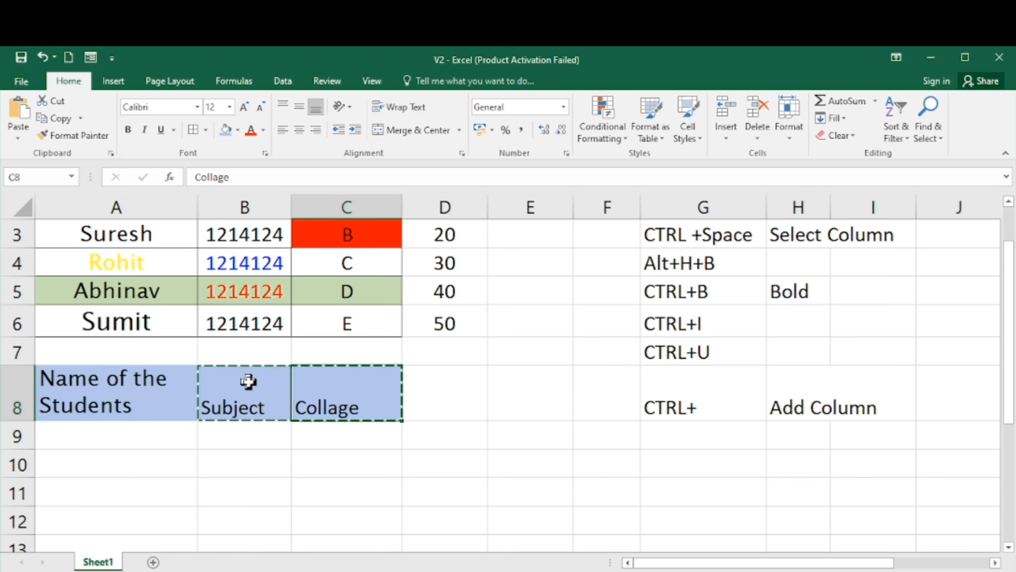
{"action": "key", "text": "ctrl+v"}
{"action": "key", "text": "Left"}
{"action": "key", "text": "Left"}
{"action": "key", "text": "Right"}
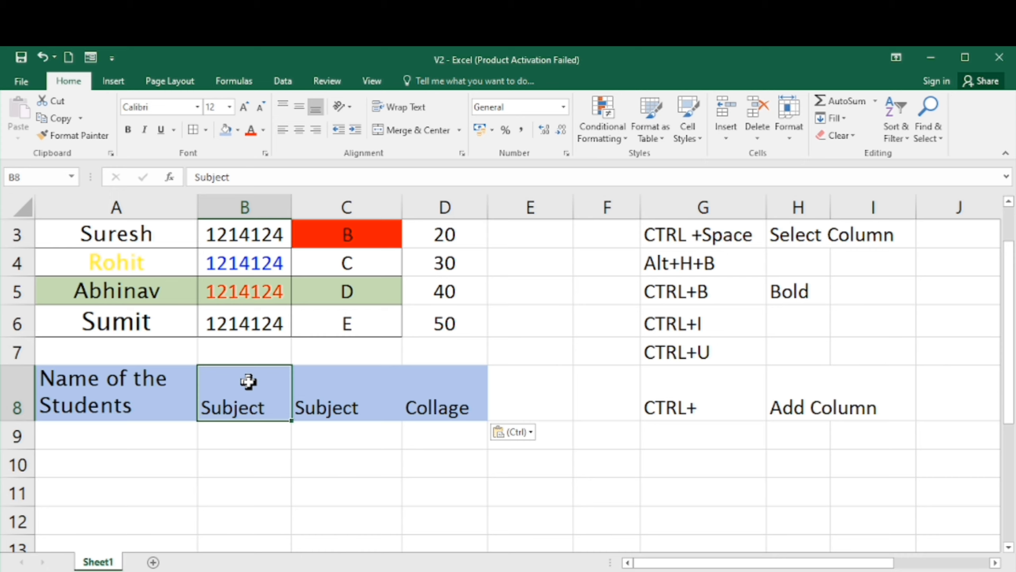
- Fill the blank B7 down into B8 to clear the old Subject cell
{"action": "key", "text": "Up"}
{"action": "key", "text": "shift+Down"}
{"action": "key", "text": "ctrl+d"}
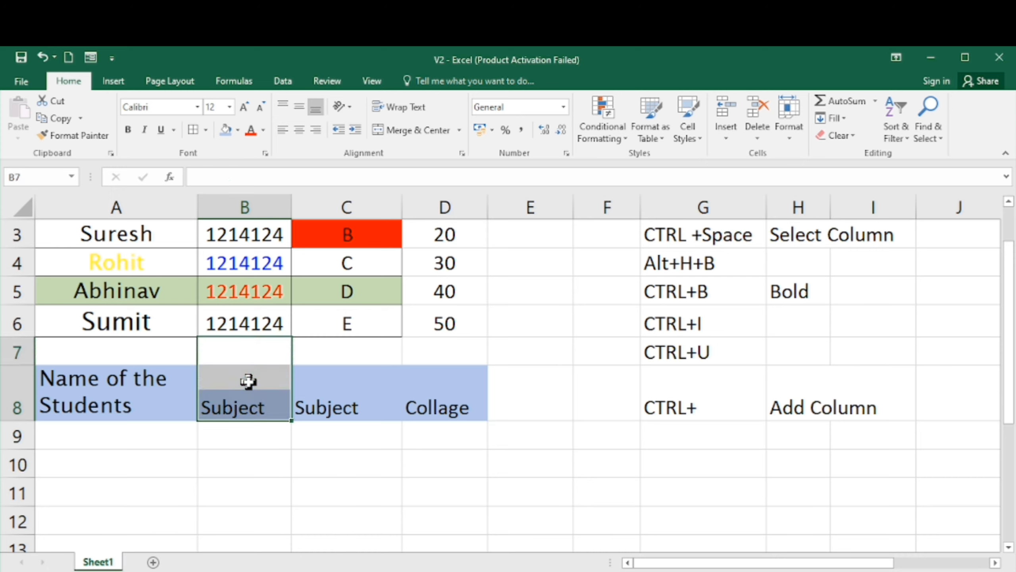
- Select A8:B8 and apply Merge & Center to the student name header
{"action": "key", "text": "Down"}
{"action": "key", "text": "Left"}
{"action": "key", "text": "shift+Right"}
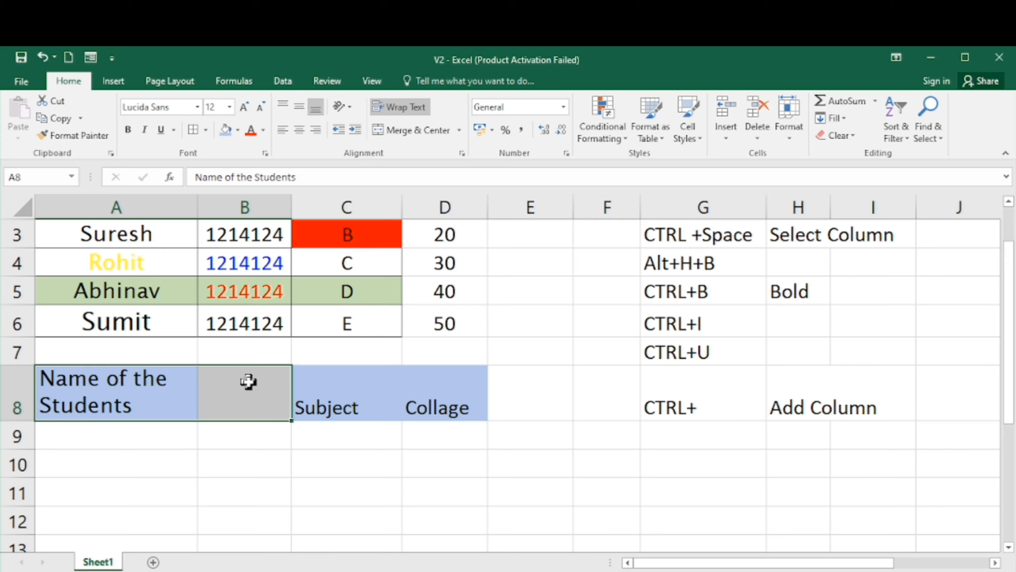
{"action": "left_click", "coordinate": [177, 383]}
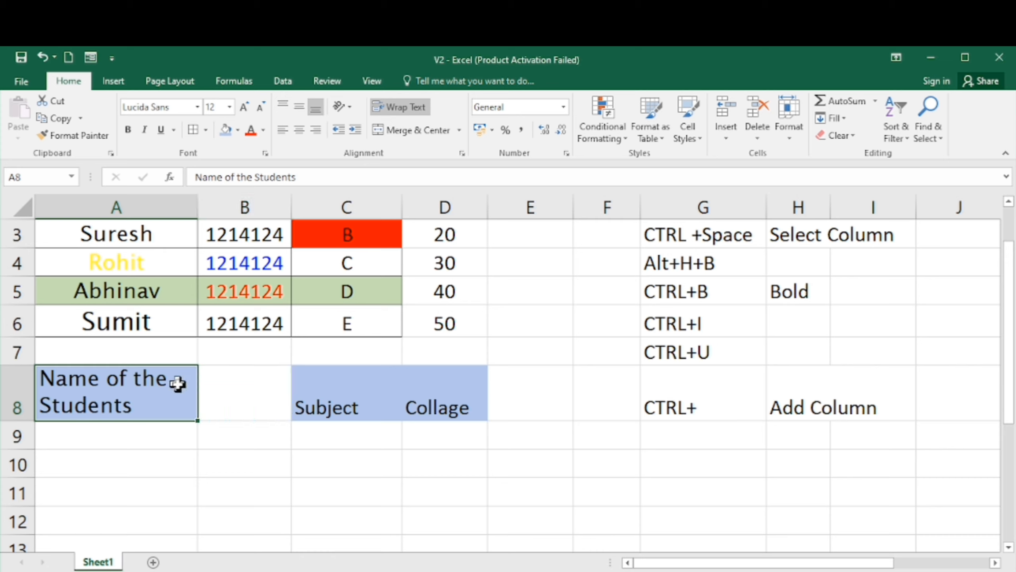
{"action": "key", "text": "shift+Right"}
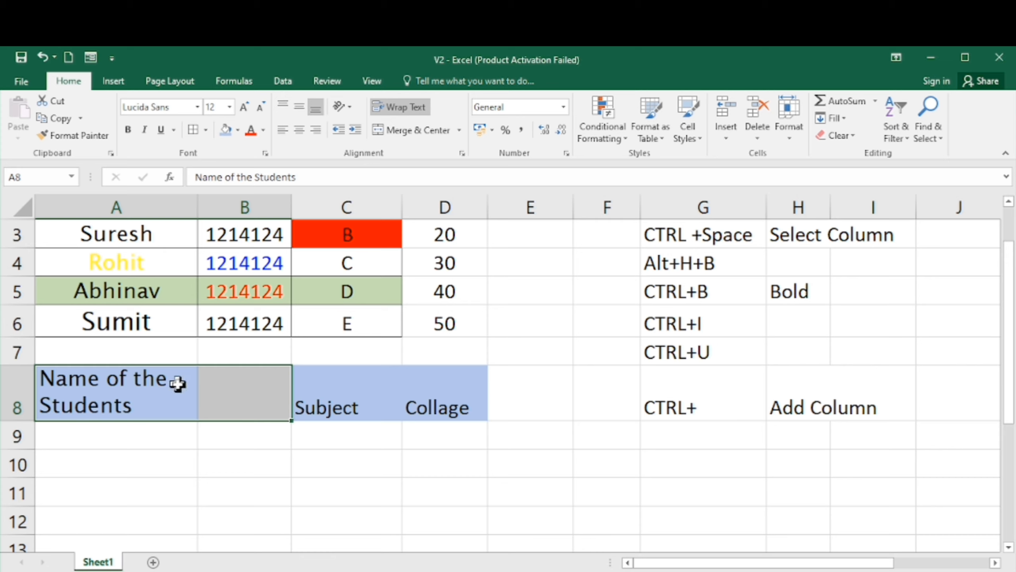
{"action": "left_click", "coordinate": [413, 131]}
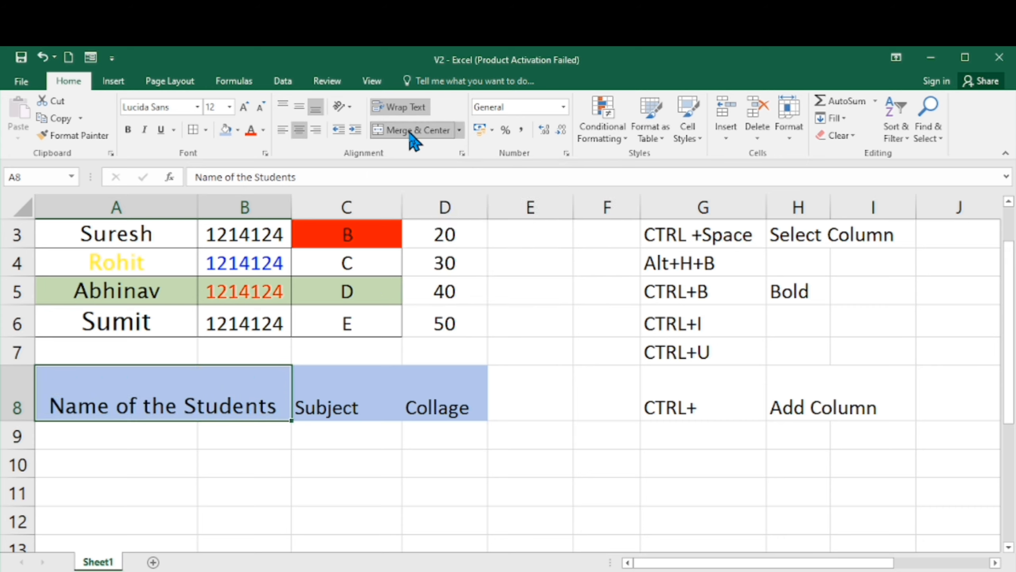
{"action": "key", "text": "Right"}
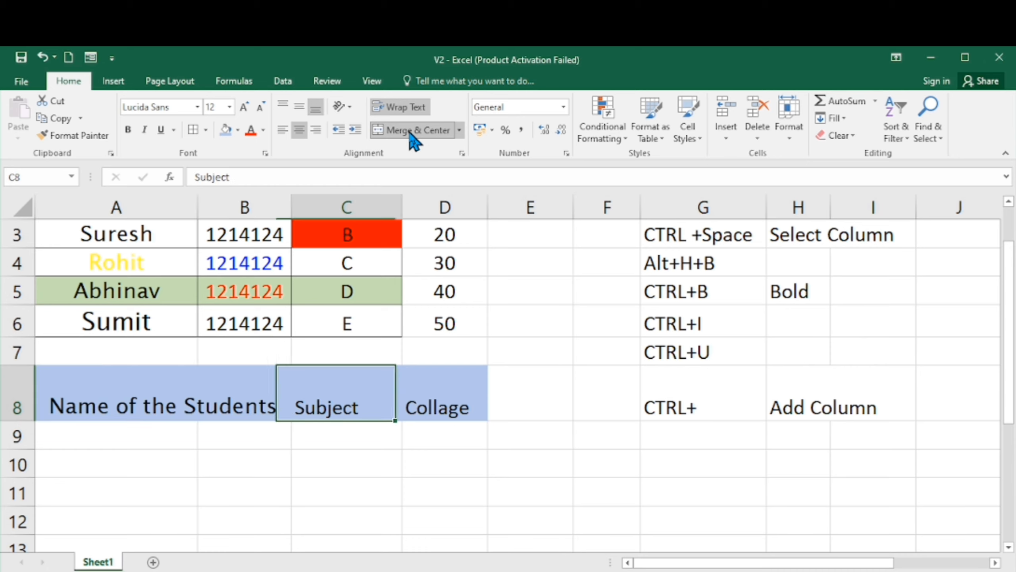
{"action": "key", "text": "Left"}
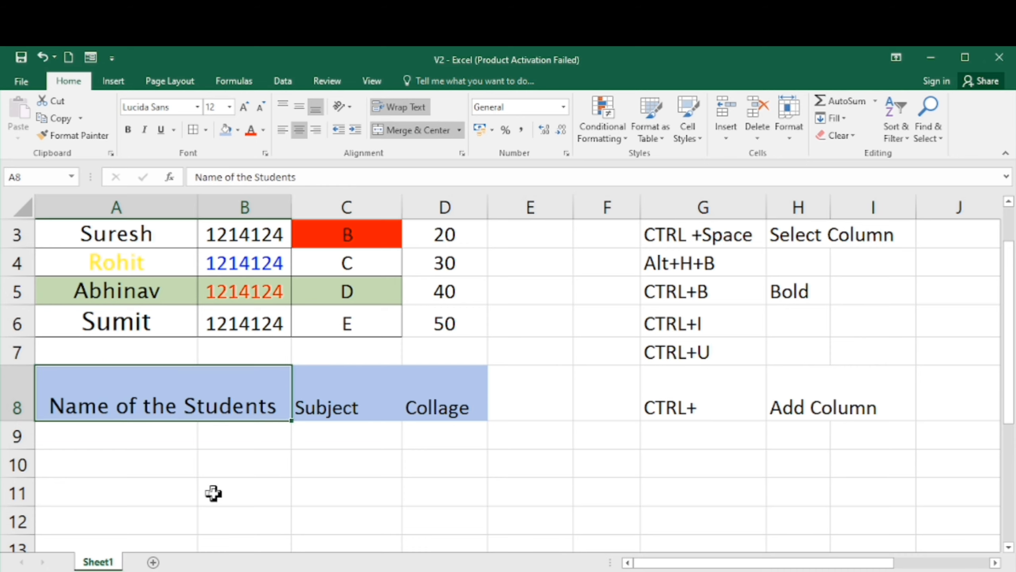
- Move back and forth between the merged student name header and the Subject cell to examine the merge
{"action": "key", "text": "Right"}
{"action": "key", "text": "Left"}
{"action": "key", "text": "Right"}
{"action": "key", "text": "Left"}
{"action": "key", "text": "Right"}
{"action": "key", "text": "Left"}
{"action": "key", "text": "Right"}
{"action": "key", "text": "Left"}
{"action": "key", "text": "Right"}
{"action": "key", "text": "Left"}
{"action": "key", "text": "Right"}
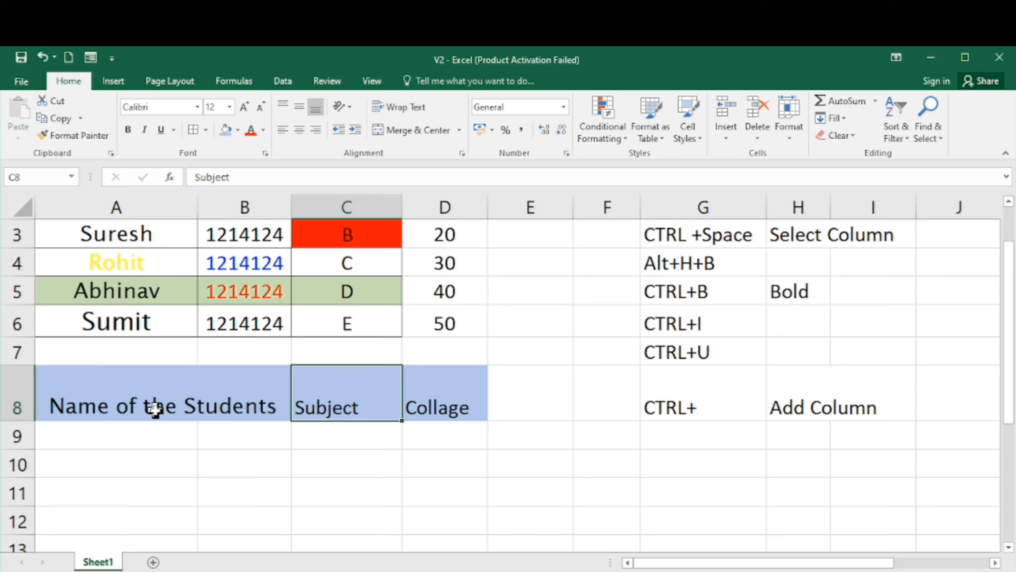
{"action": "key", "text": "Left"}
{"action": "key", "text": "Right"}
{"action": "key", "text": "Left"}
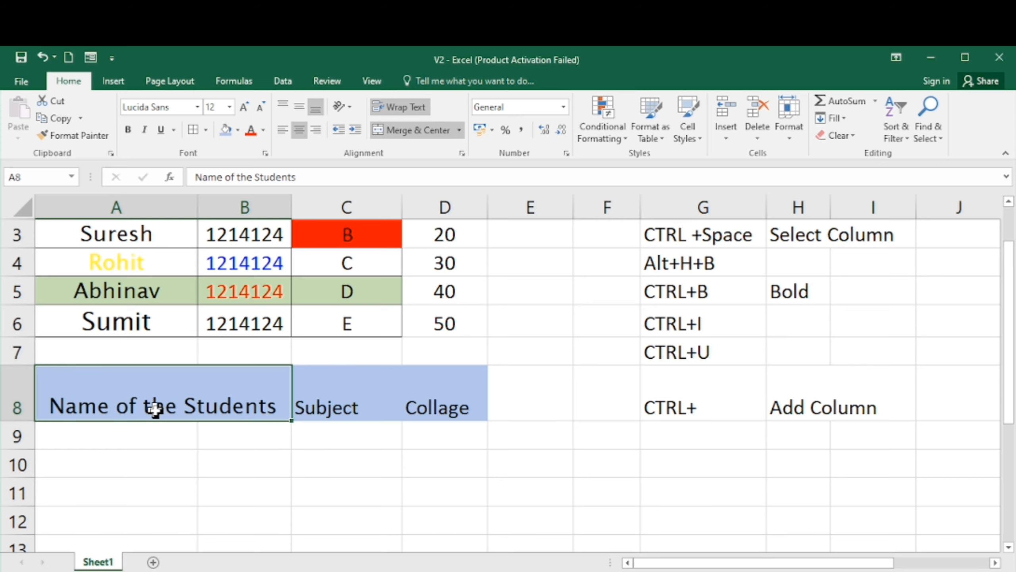
- Step through the student table cells on the Day2 sheet to inspect their contents and formatting
{"action": "key", "text": "Down"}
{"action": "key", "text": "Up"}
{"action": "key", "text": "Up"}
{"action": "key", "text": "Up"}
{"action": "key", "text": "Up"}
{"action": "key", "text": "Up"}
{"action": "key", "text": "Up"}
{"action": "key", "text": "Up"}
{"action": "key", "text": "Up"}
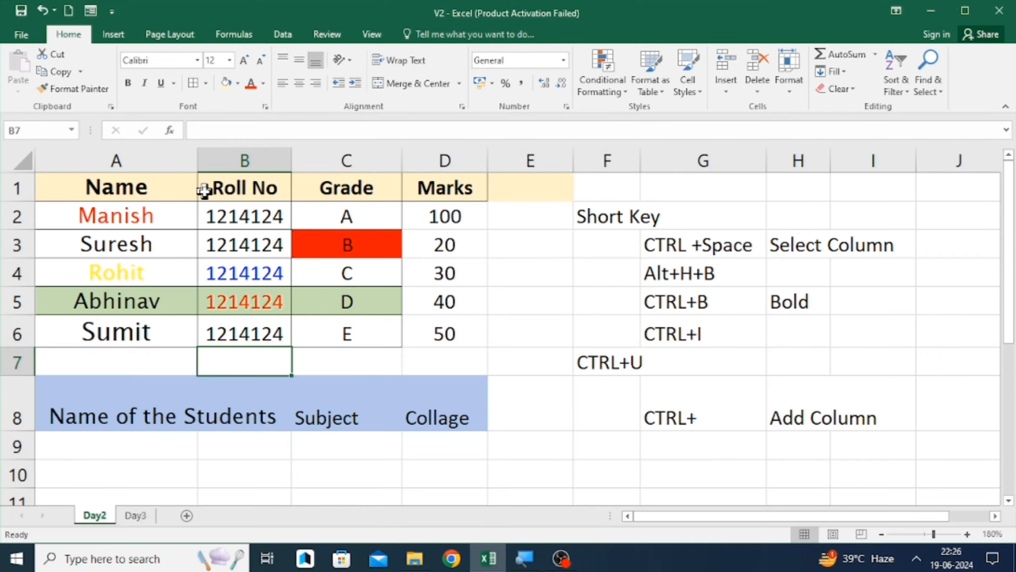
{"action": "left_click", "coordinate": [114, 191]}
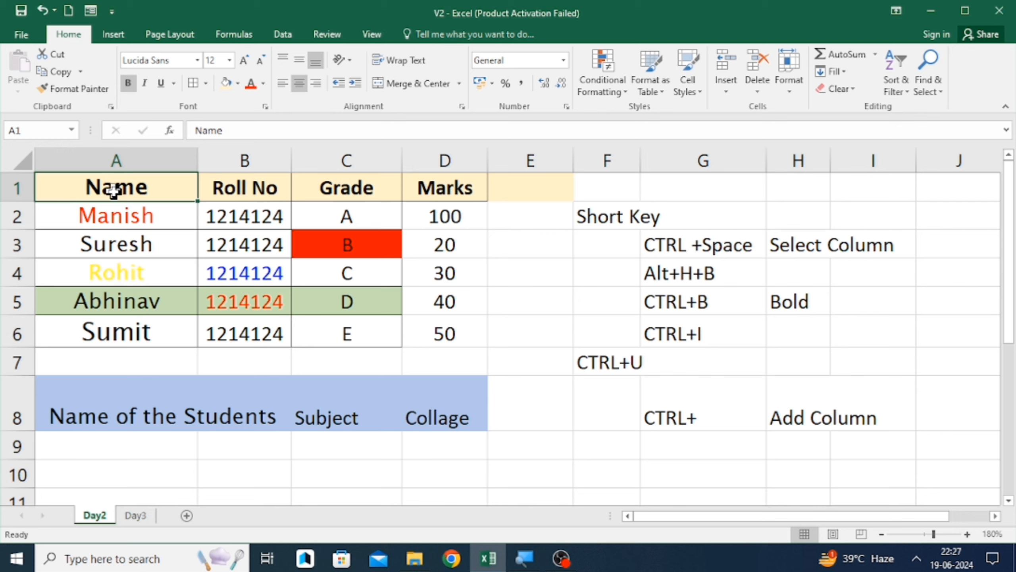
{"action": "key", "text": "Down"}
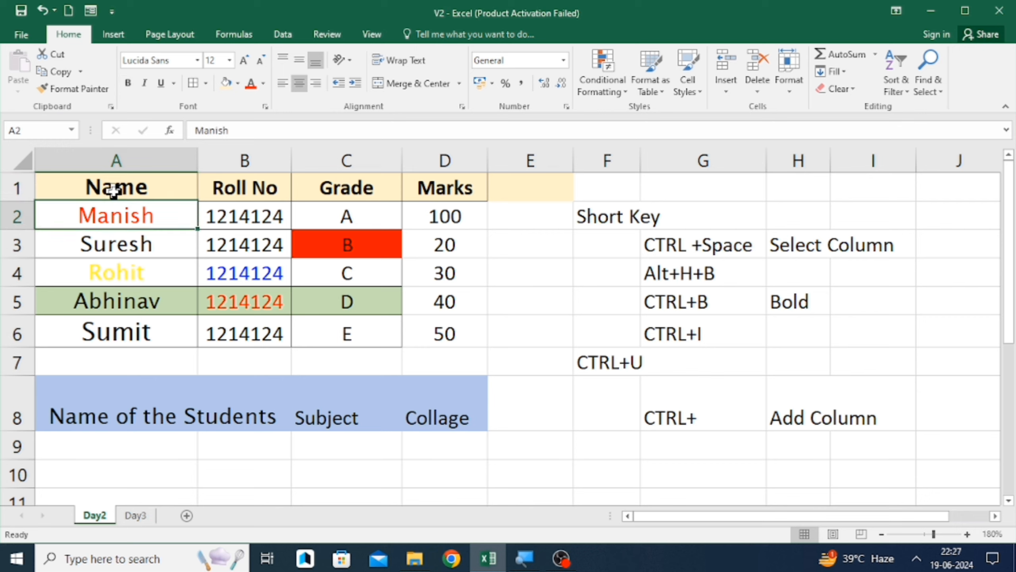
{"action": "key", "text": "Down"}
{"action": "key", "text": "Up"}
{"action": "key", "text": "Right"}
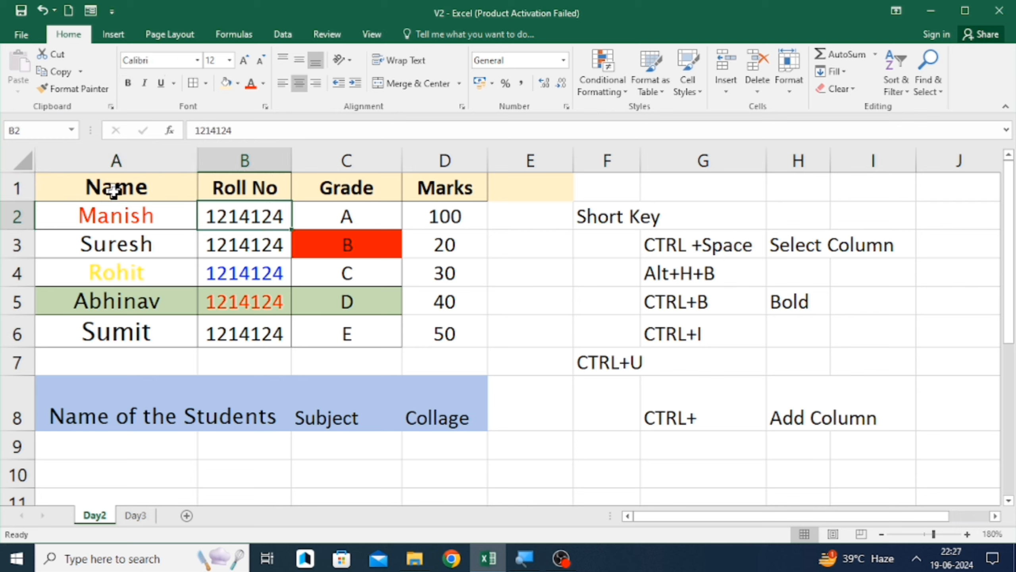
{"action": "key", "text": "Down"}
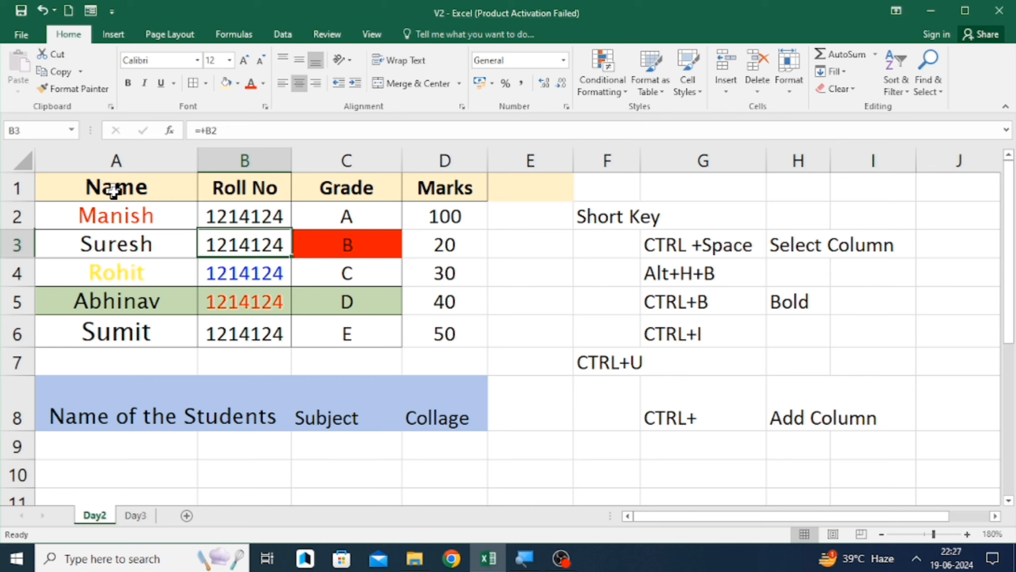
{"action": "key", "text": "Left"}
{"action": "key", "text": "Down"}
{"action": "key", "text": "Right"}
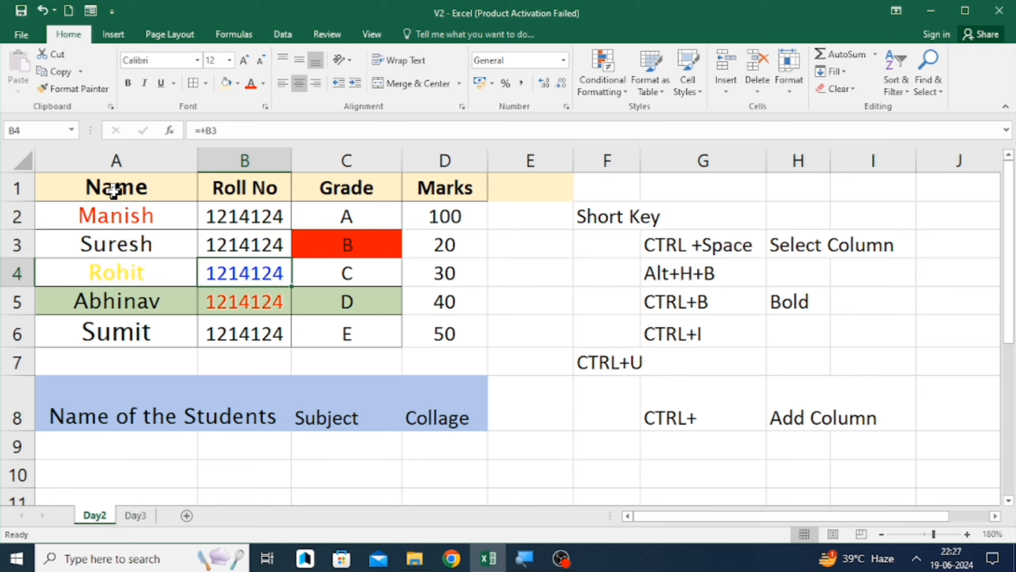
{"action": "key", "text": "Right"}
{"action": "key", "text": "Up"}
{"action": "key", "text": "Left"}
{"action": "key", "text": "Left"}
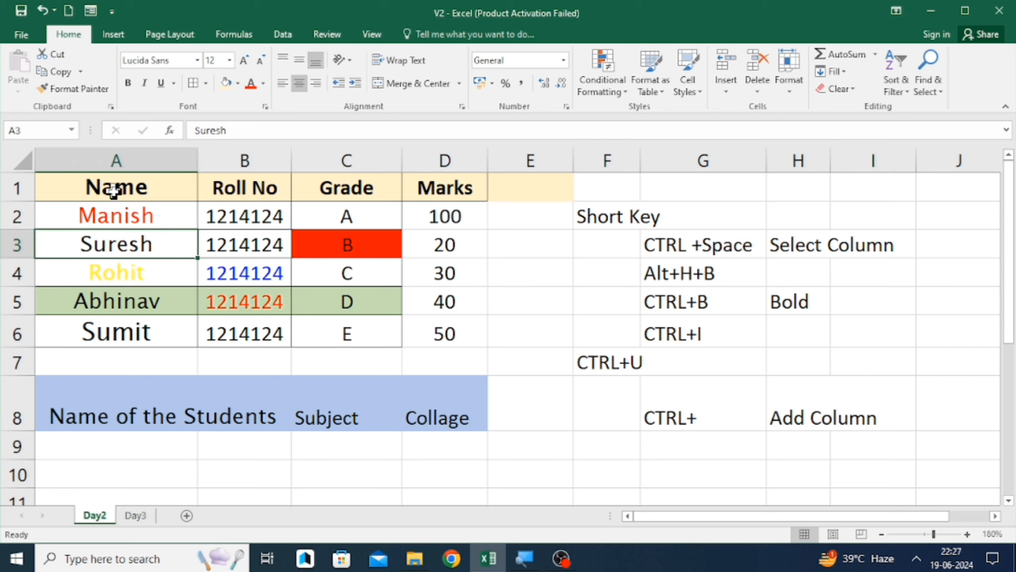
{"action": "key", "text": "Down"}
{"action": "key", "text": "Down"}
{"action": "key", "text": "Down"}
{"action": "key", "text": "Down"}
{"action": "key", "text": "Down"}
{"action": "key", "text": "Down"}
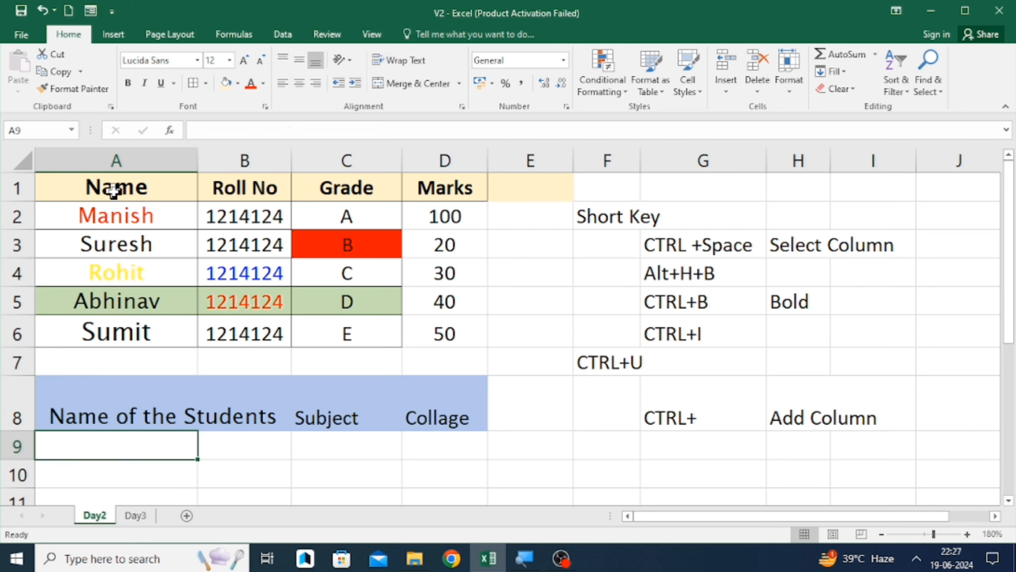
{"action": "key", "text": "Up"}
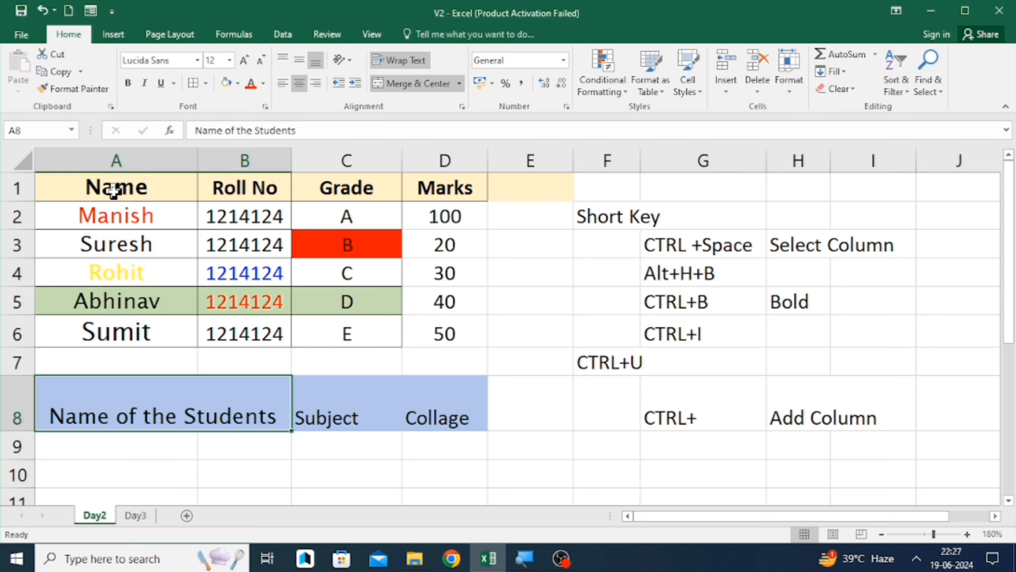
{"action": "key", "text": "Right"}
{"action": "key", "text": "Right"}
- Switch to the Day3 sheet and step through the product table's header cells
{"action": "left_click", "coordinate": [136, 516]}
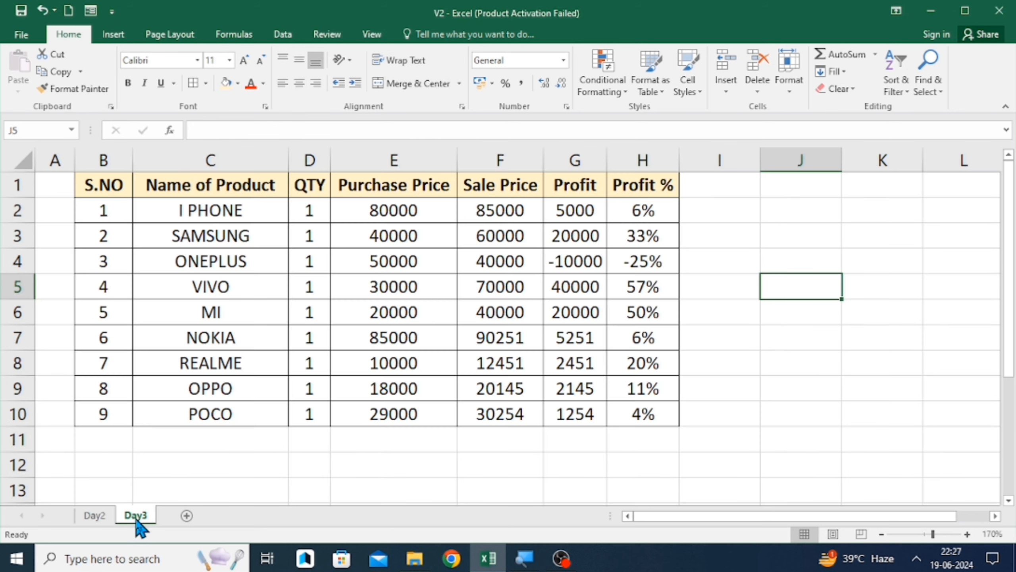
{"action": "left_click", "coordinate": [232, 193]}
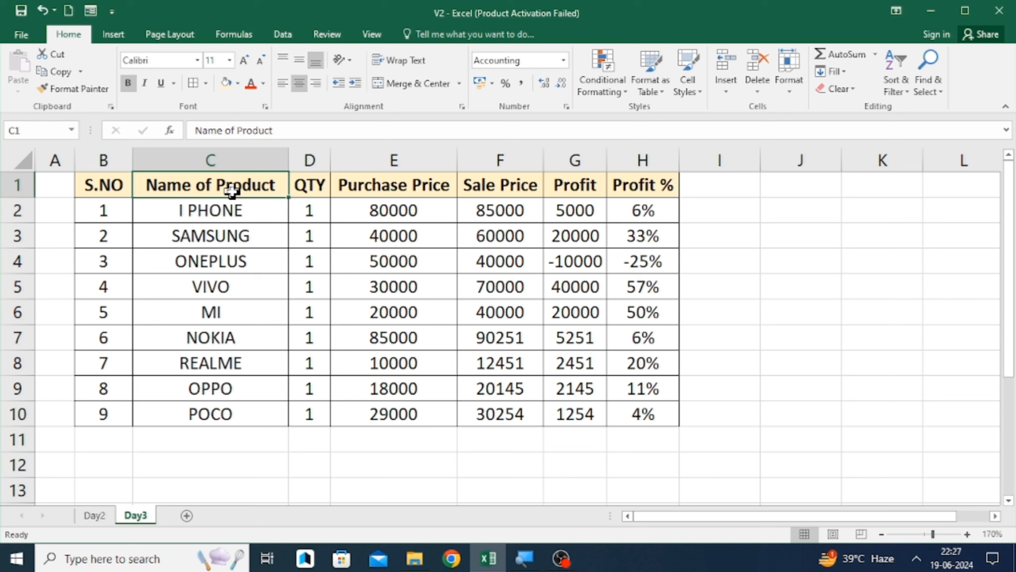
{"action": "key", "text": "Left"}
{"action": "left_click", "coordinate": [232, 192]}
{"action": "key", "text": "Right"}
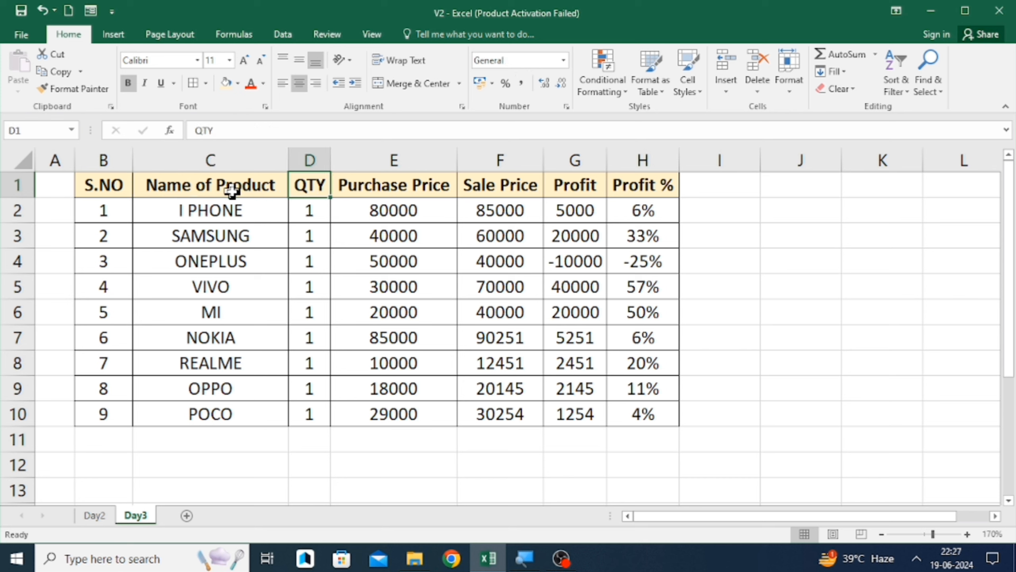
{"action": "key", "text": "Right"}
{"action": "key", "text": "Right"}
{"action": "key", "text": "Right"}
{"action": "key", "text": "Right"}
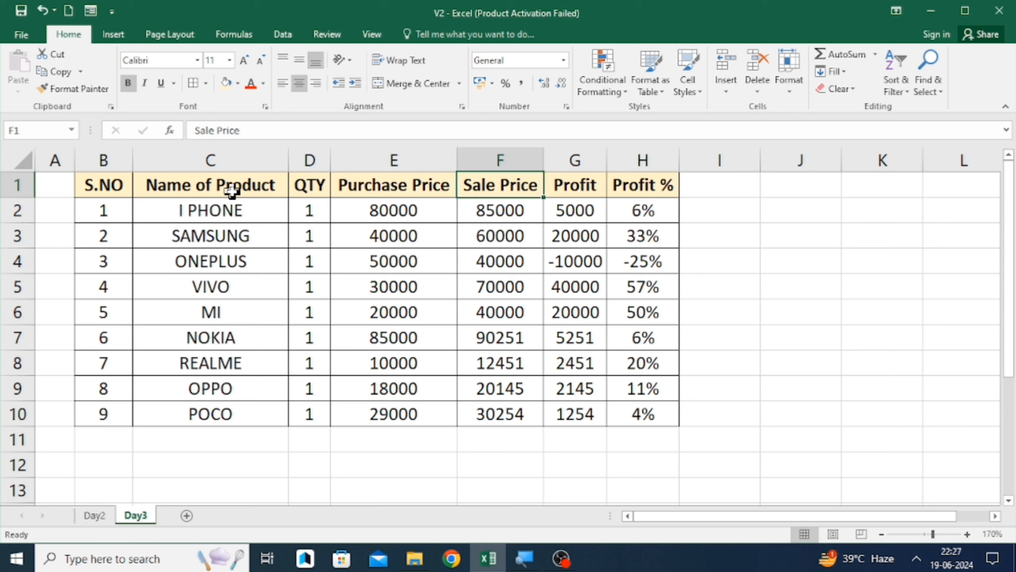
{"action": "key", "text": "Left"}
{"action": "key", "text": "Left"}
{"action": "key", "text": "Left"}
{"action": "key", "text": "Left"}
{"action": "key", "text": "Left"}
{"action": "key", "text": "Left"}
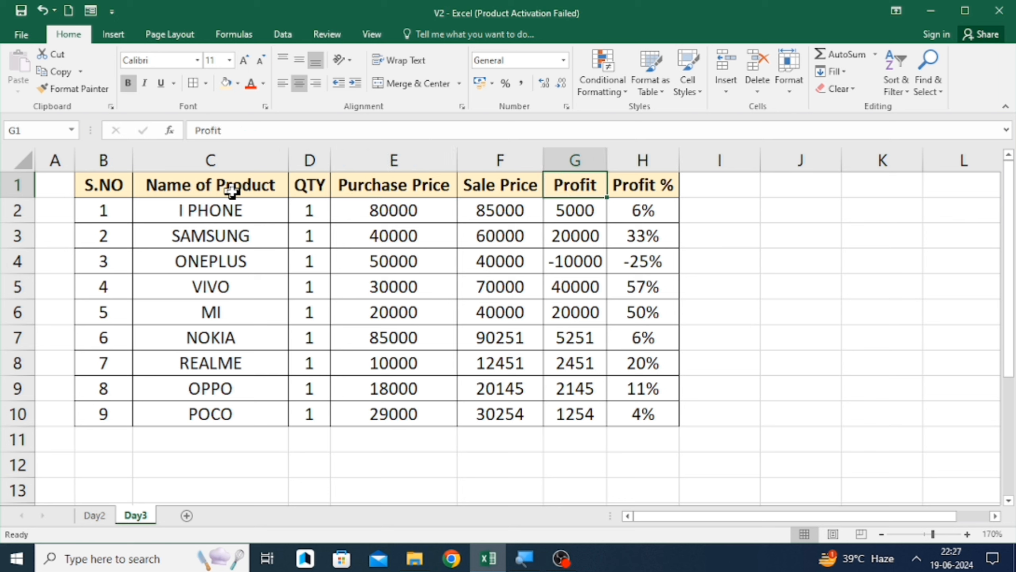
{"action": "key", "text": "Right"}
{"action": "key", "text": "Right"}
{"action": "key", "text": "Right"}
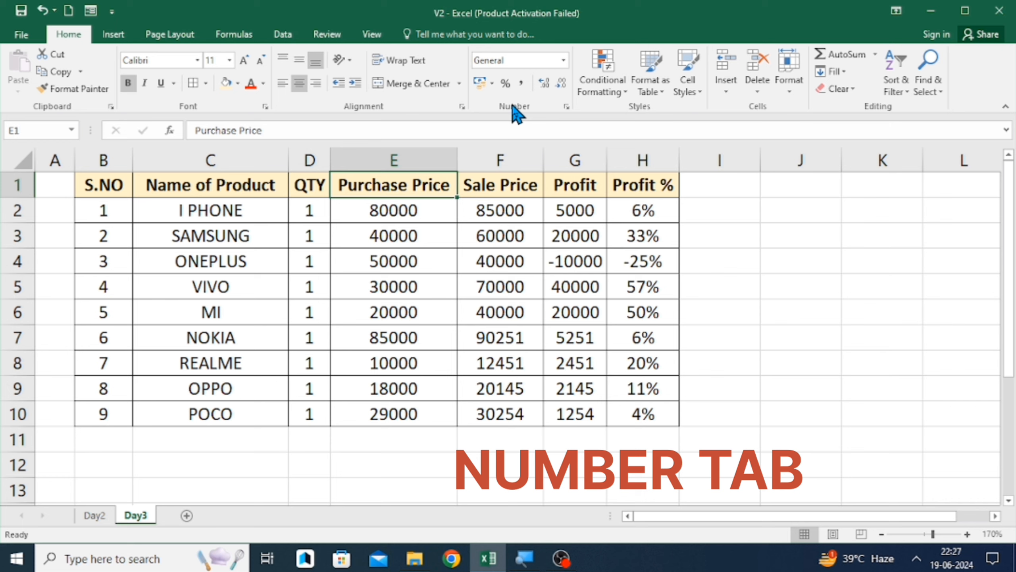
- Open the Format Cells dialog for the Purchase Price header and browse its Number, Alignment and Font tabs before closing it
{"action": "left_click", "coordinate": [563, 61]}
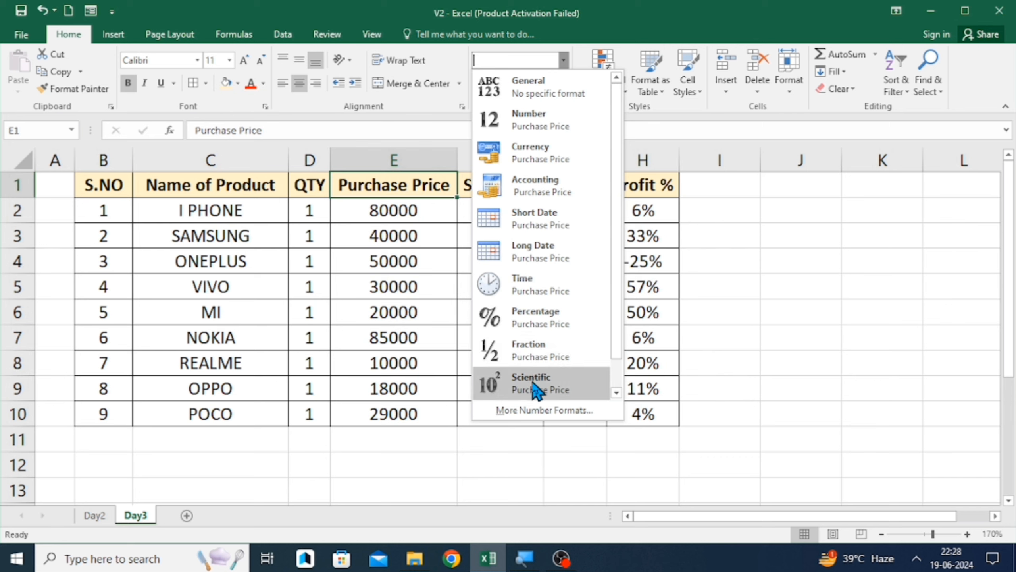
{"action": "left_click", "coordinate": [544, 410]}
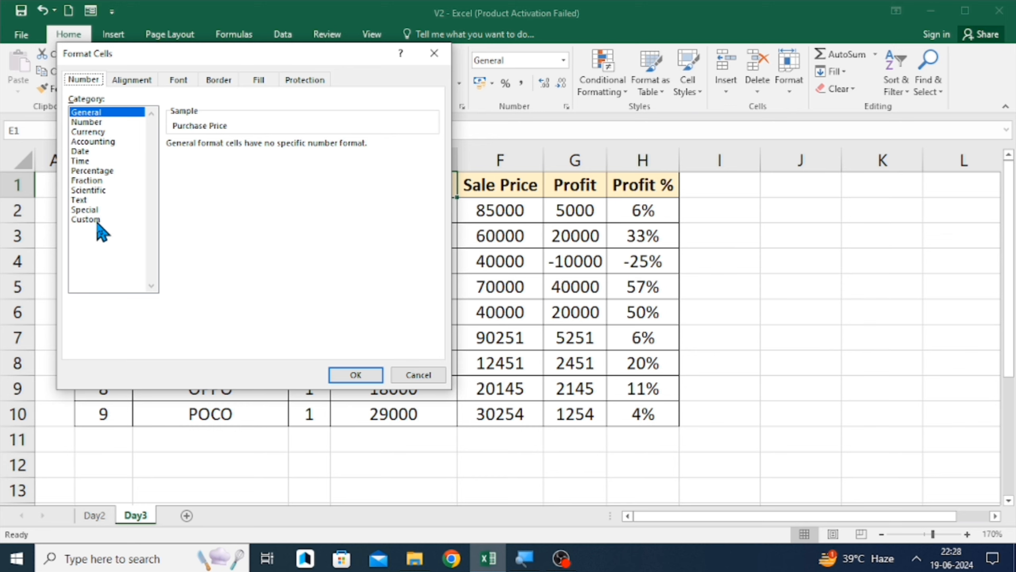
{"action": "left_click", "coordinate": [131, 80]}
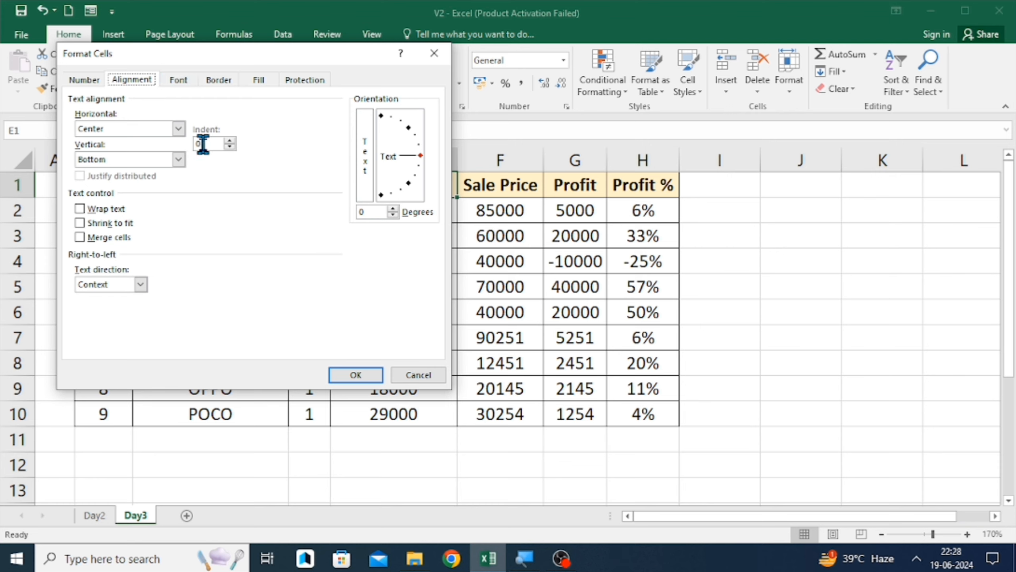
{"action": "left_click", "coordinate": [178, 82]}
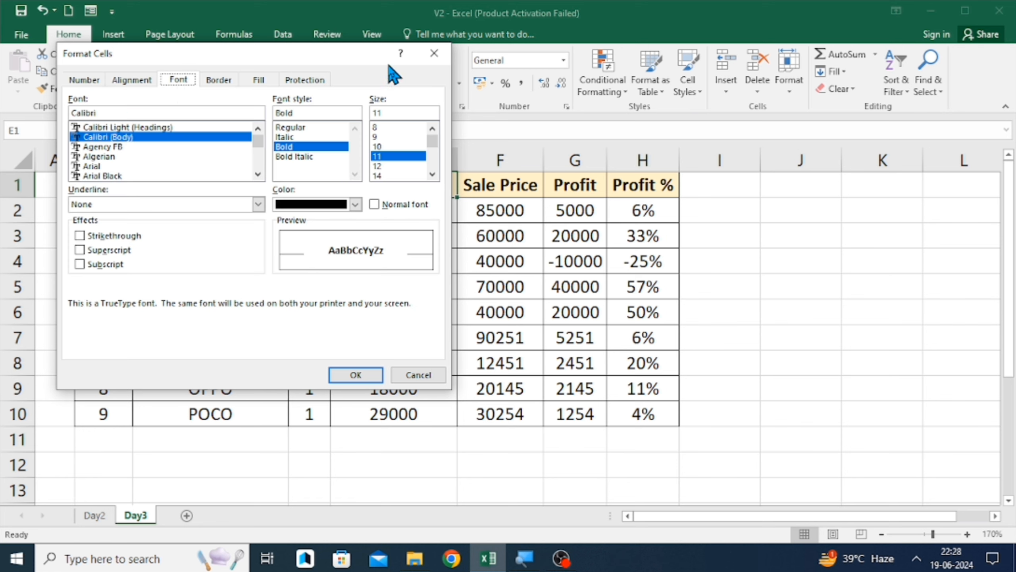
{"action": "left_click", "coordinate": [426, 54]}
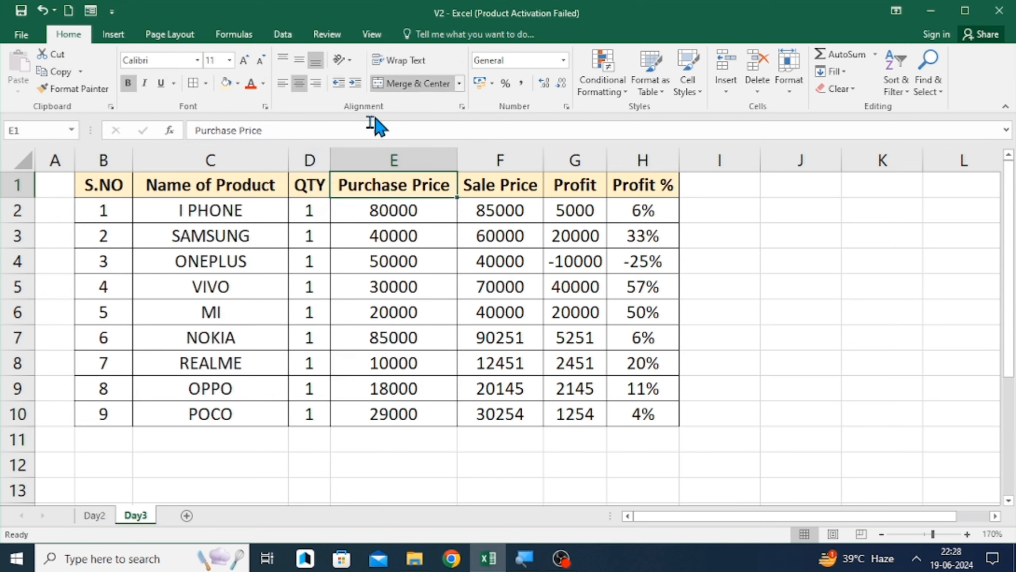
- Step through the product names in the Name of Product column
{"action": "left_click", "coordinate": [277, 241]}
{"action": "key", "text": "Up"}
{"action": "key", "text": "Up"}
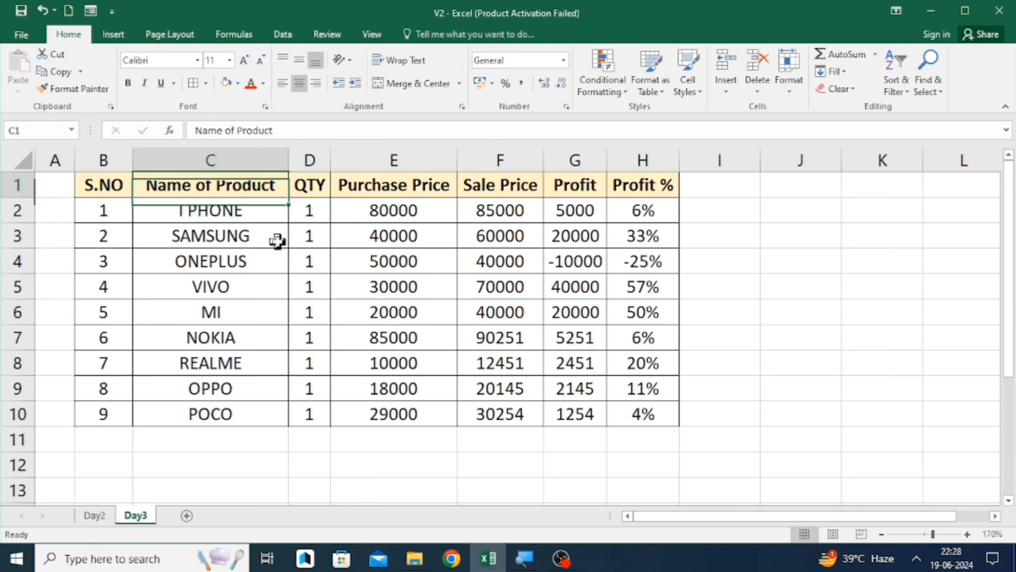
{"action": "key", "text": "Down"}
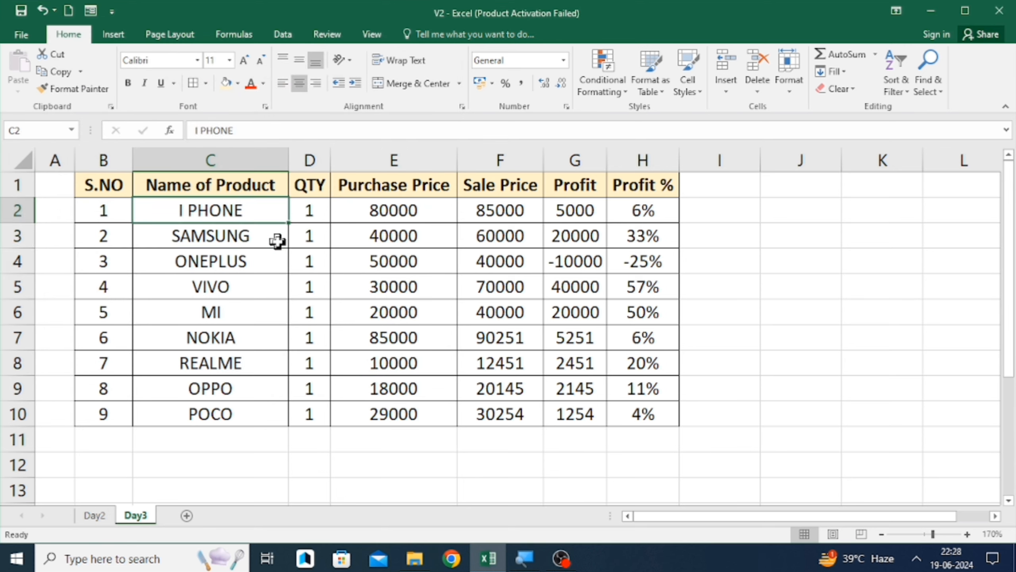
{"action": "key", "text": "Down"}
{"action": "key", "text": "Up"}
{"action": "key", "text": "Up"}
{"action": "key", "text": "Down"}
{"action": "key", "text": "Down"}
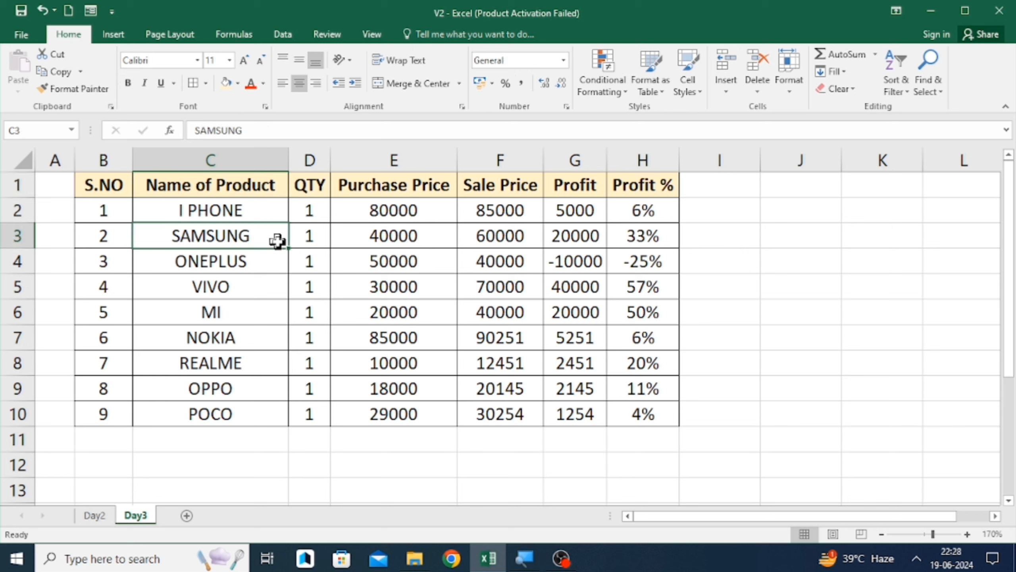
{"action": "key", "text": "Down"}
{"action": "key", "text": "Down"}
{"action": "key", "text": "Down"}
{"action": "key", "text": "Down"}
{"action": "key", "text": "Down"}
{"action": "key", "text": "Down"}
{"action": "key", "text": "Down"}
{"action": "key", "text": "Up"}
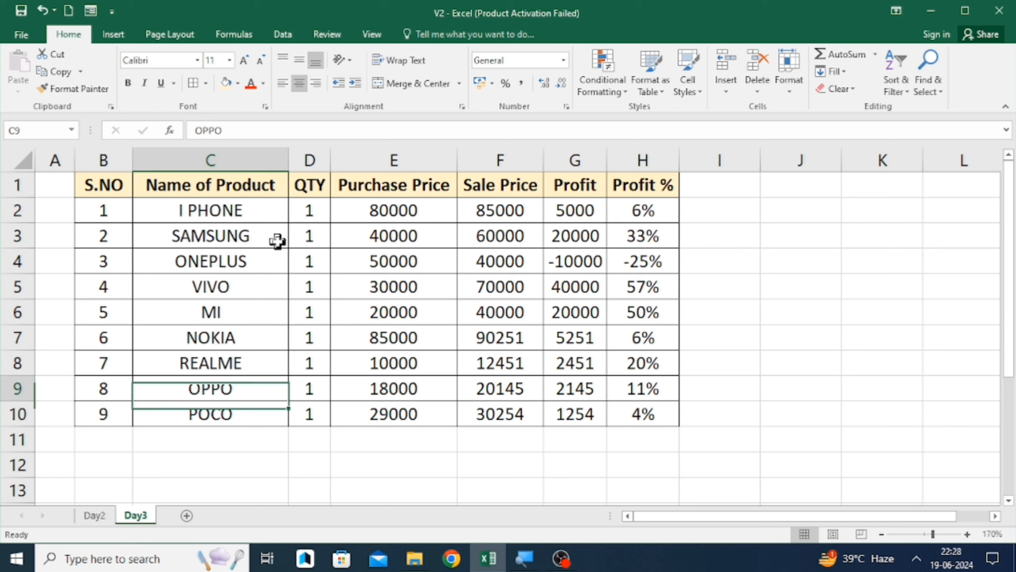
{"action": "key", "text": "Up"}
{"action": "key", "text": "Up"}
{"action": "key", "text": "Up"}
{"action": "key", "text": "Up"}
{"action": "key", "text": "Up"}
{"action": "key", "text": "Up"}
{"action": "key", "text": "Up"}
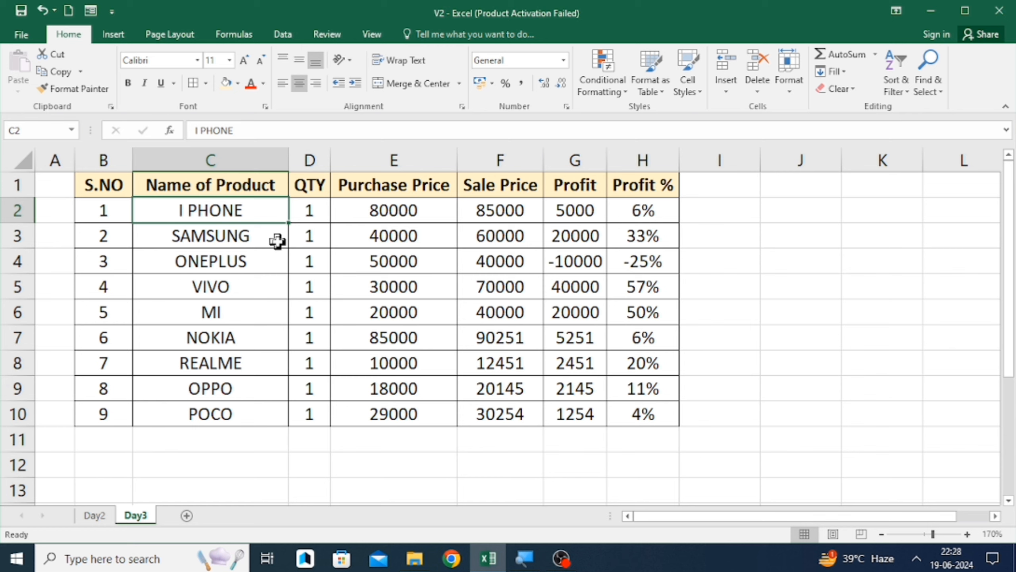
- Format cell C2 as Text through More Number Formats and enter 2142211 in it
{"action": "left_click", "coordinate": [564, 61]}
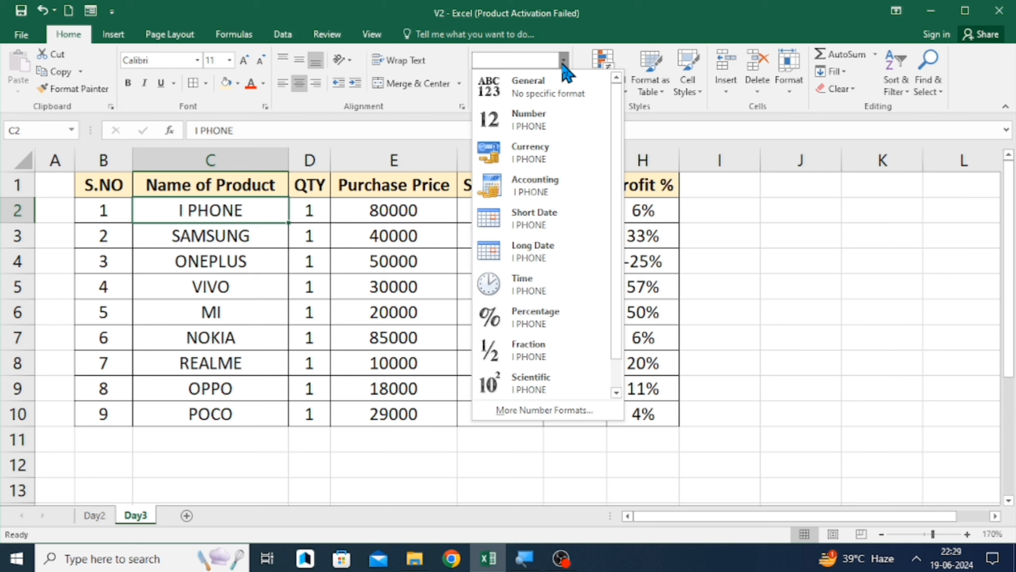
{"action": "left_click", "coordinate": [517, 409]}
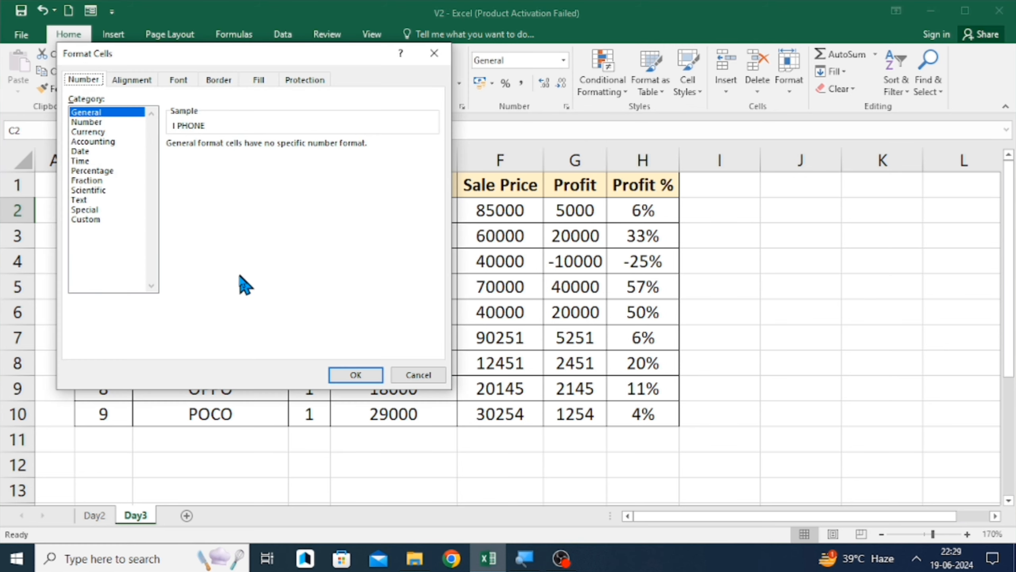
{"action": "left_click", "coordinate": [85, 200]}
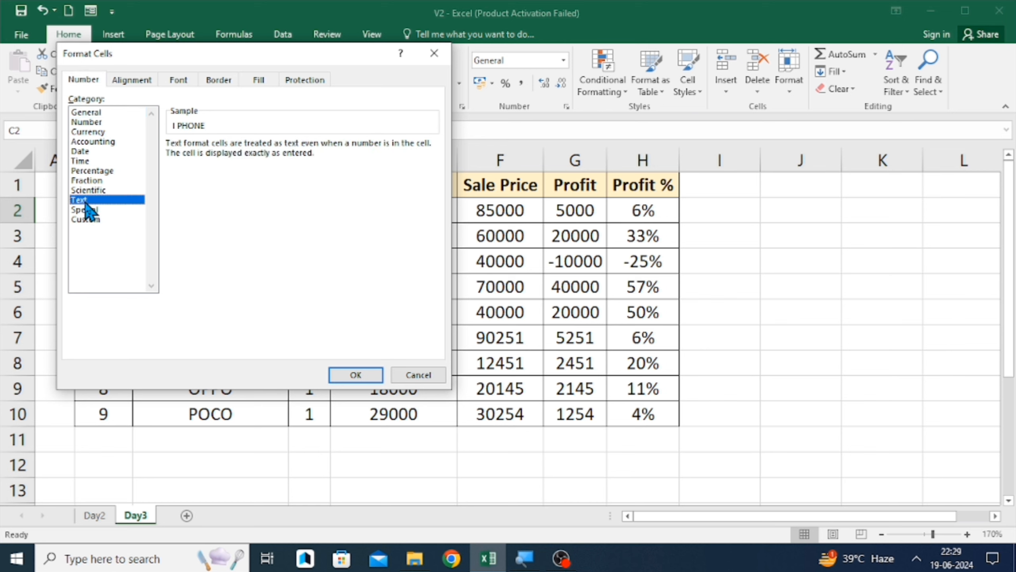
{"action": "left_click", "coordinate": [356, 373]}
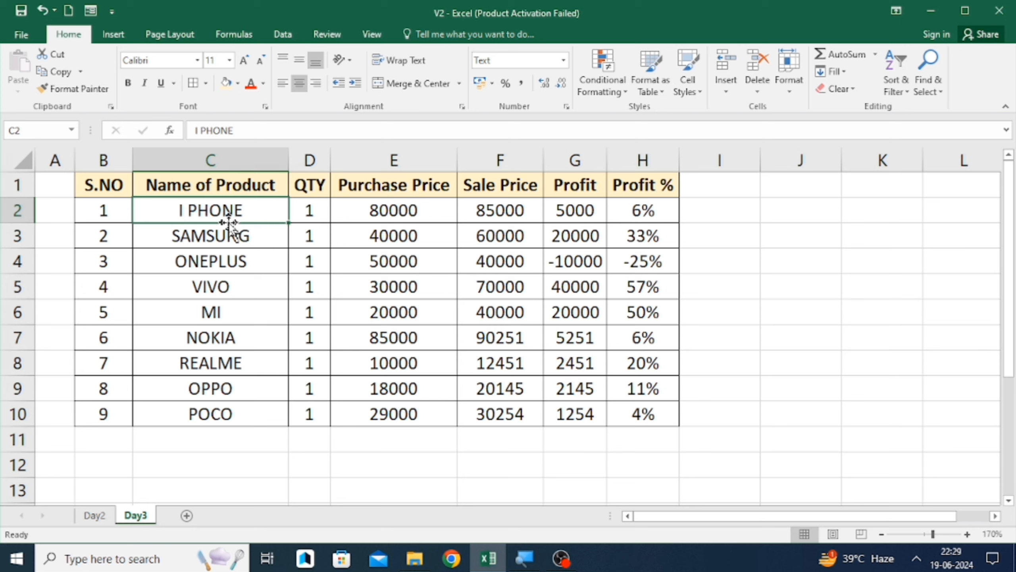
{"action": "type", "text": "2142211"}
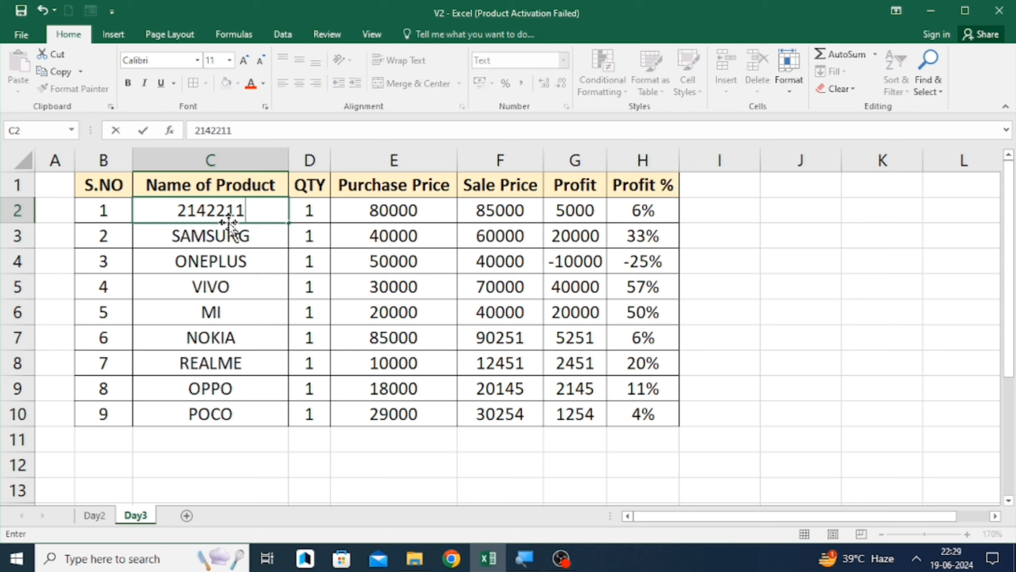
{"action": "key", "text": "Return"}
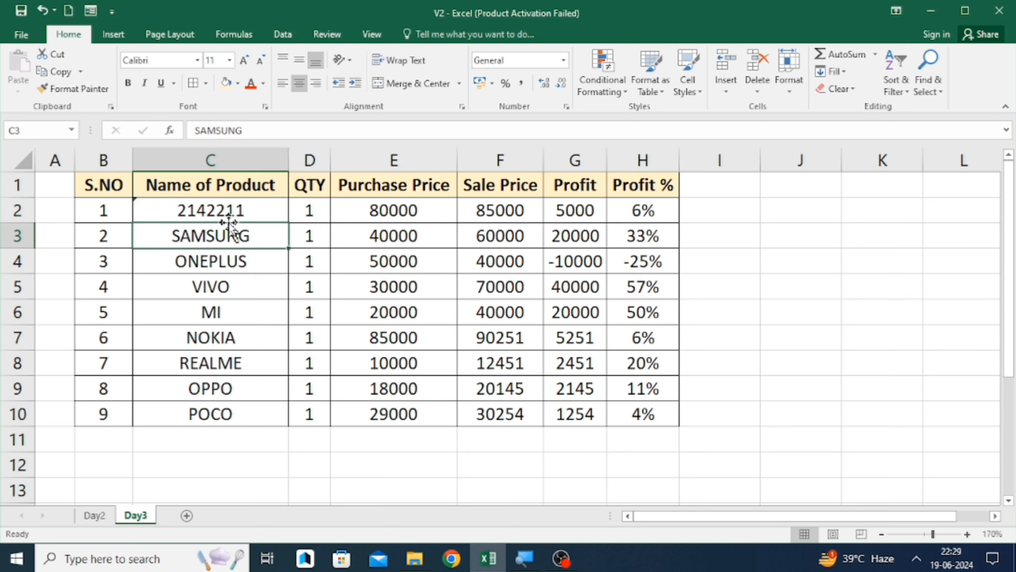
- Reselect C2 and the cells around it to inspect the text-formatted number
{"action": "key", "text": "Up"}
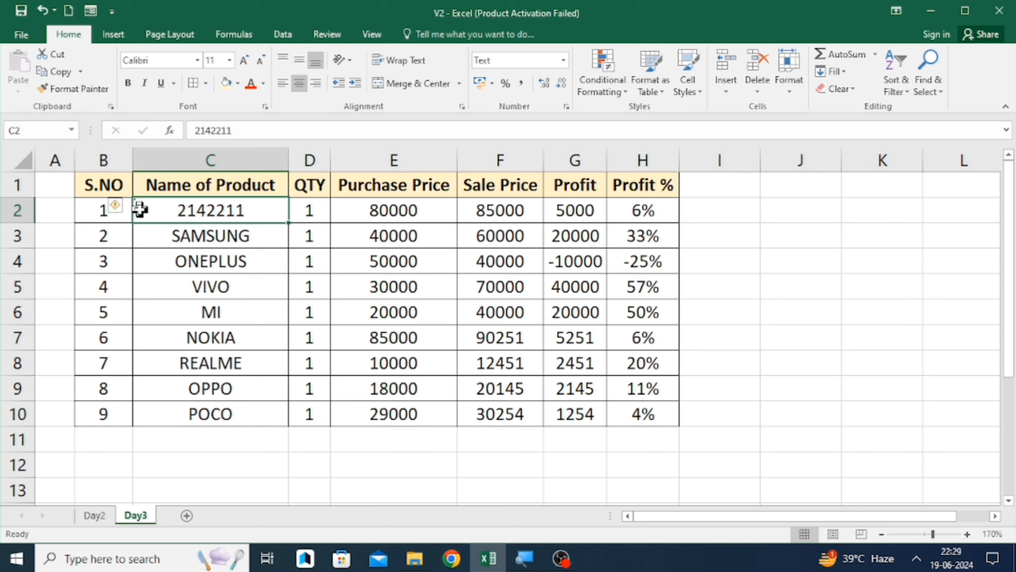
{"action": "key", "text": "Right"}
{"action": "key", "text": "Left"}
{"action": "key", "text": "Down"}
{"action": "key", "text": "Up"}
{"action": "key", "text": "Down"}
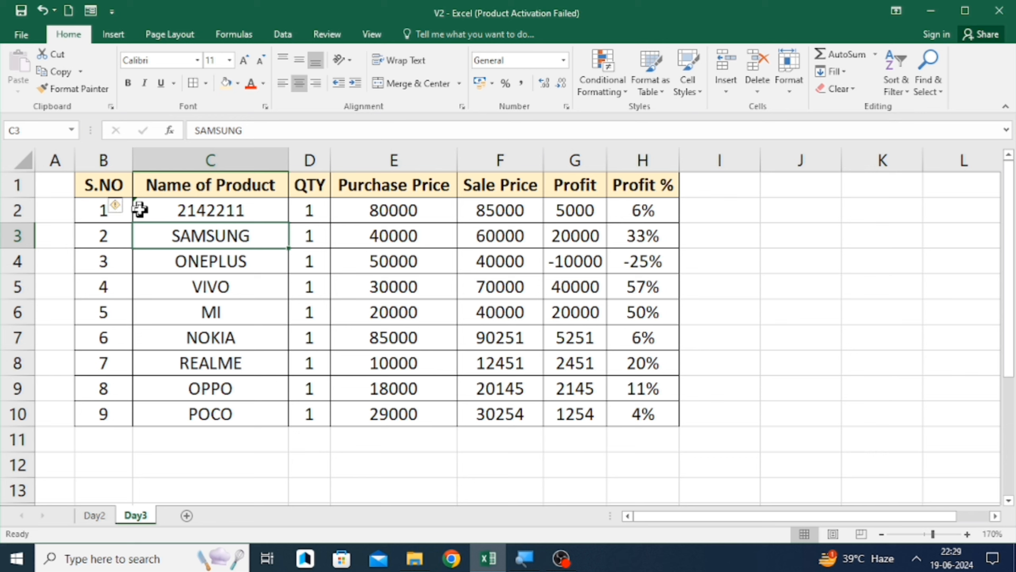
- Set cell C2's number format back to General and re-enter its value
{"action": "key", "text": "Up"}
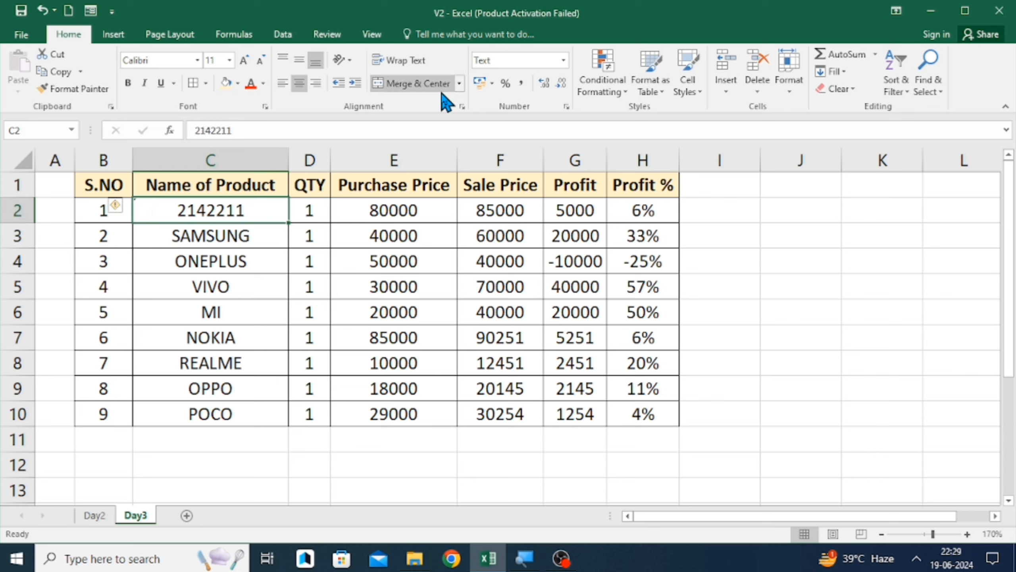
{"action": "key", "text": "Down"}
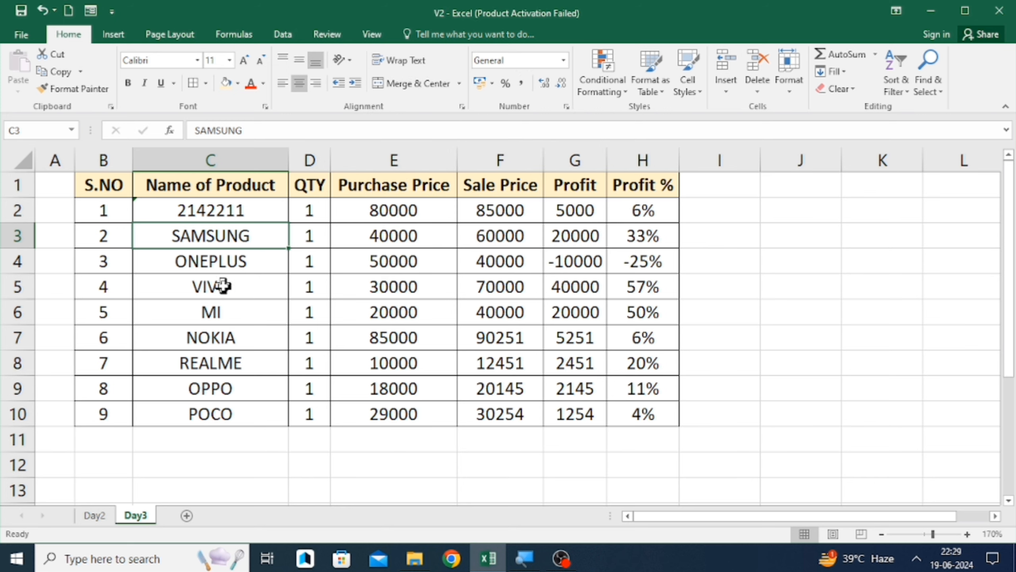
{"action": "key", "text": "Up"}
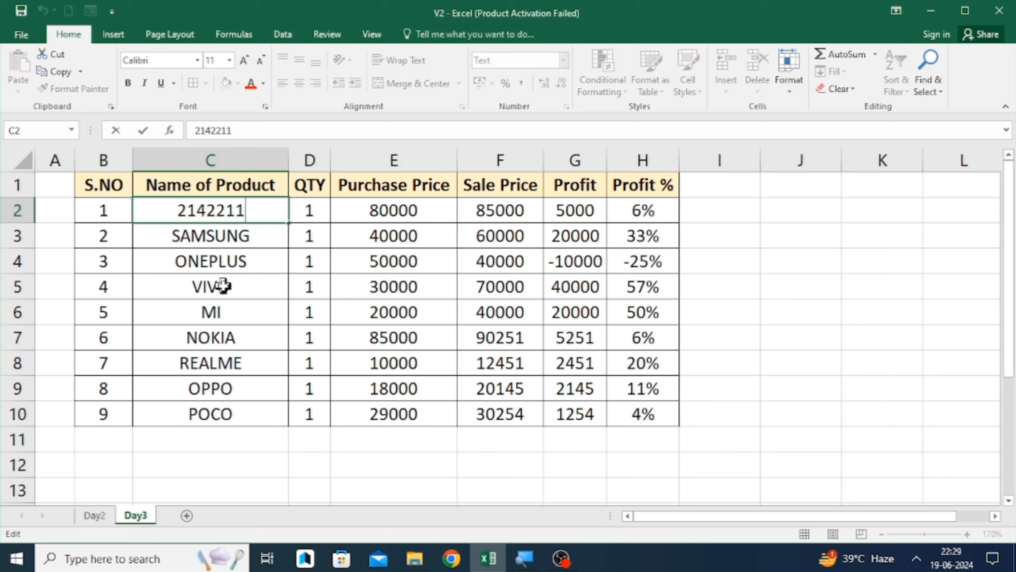
{"action": "key", "text": "Down"}
{"action": "key", "text": "Up"}
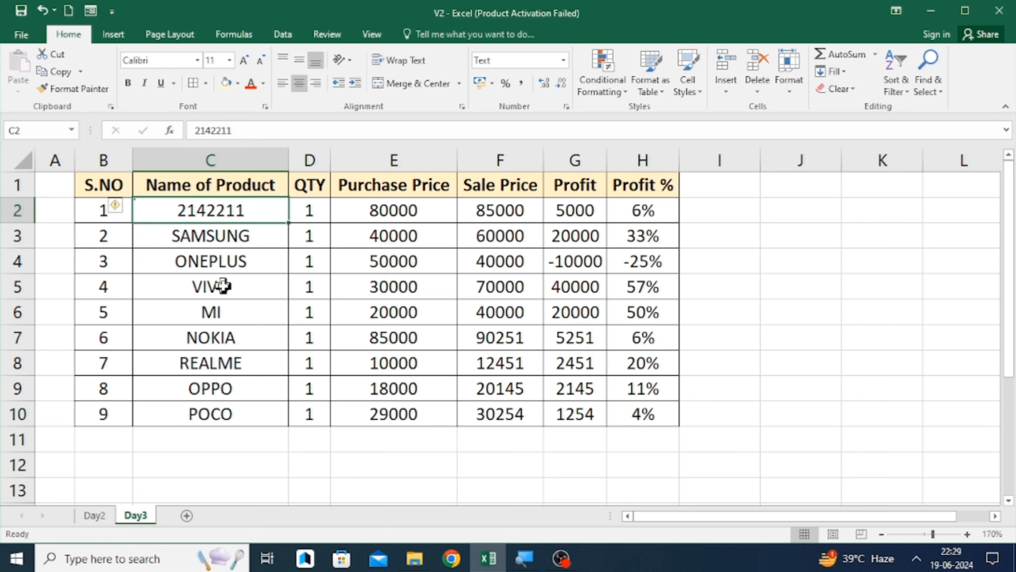
{"action": "key", "text": "Down"}
{"action": "key", "text": "Up"}
{"action": "left_click", "coordinate": [562, 60]}
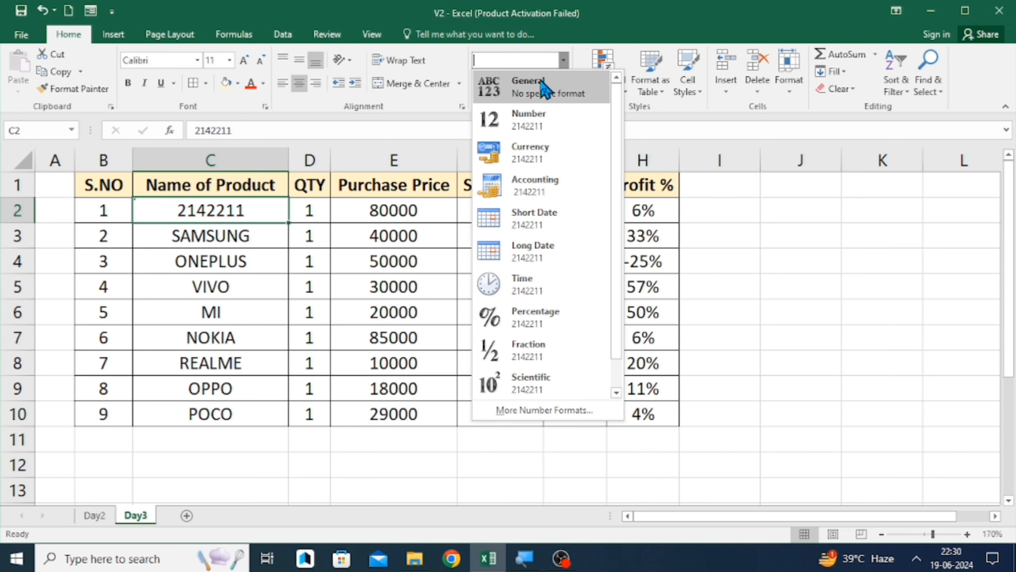
{"action": "left_click", "coordinate": [545, 88]}
{"action": "key", "text": "F2"}
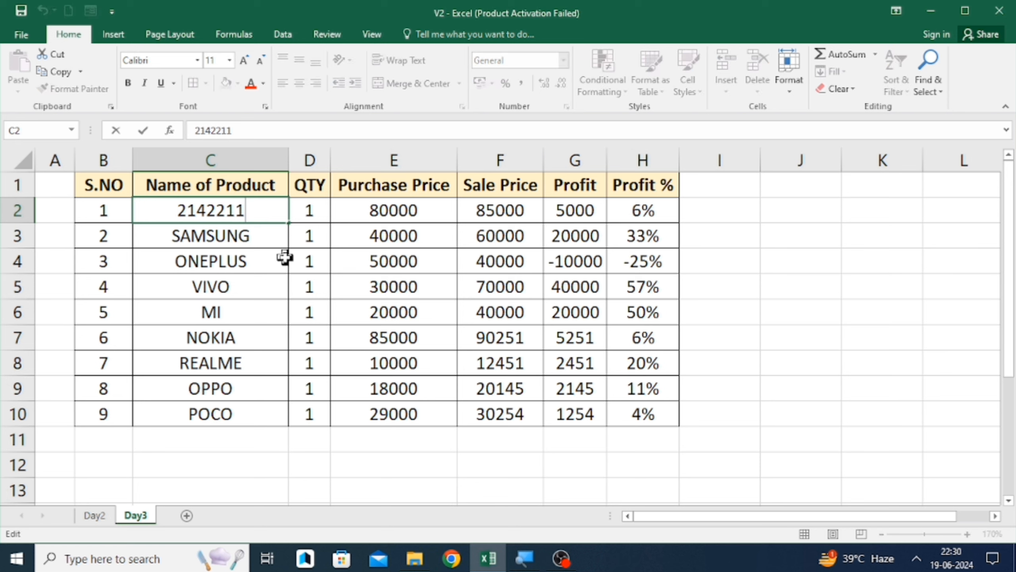
{"action": "key", "text": "Return"}
{"action": "key", "text": "Up"}
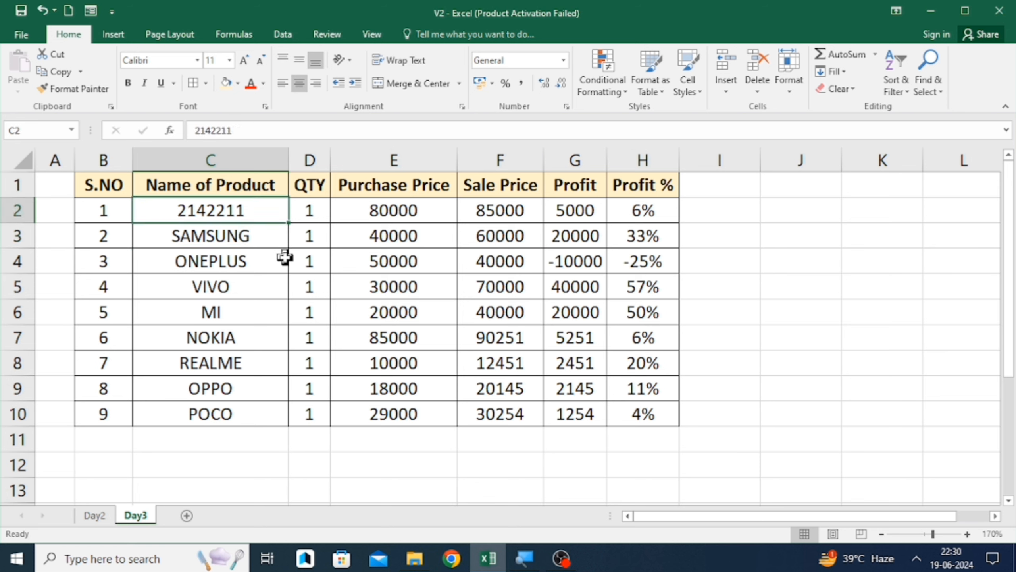
- Replace the number in C2 with the product name I PHONE
{"action": "type", "text": "I "}
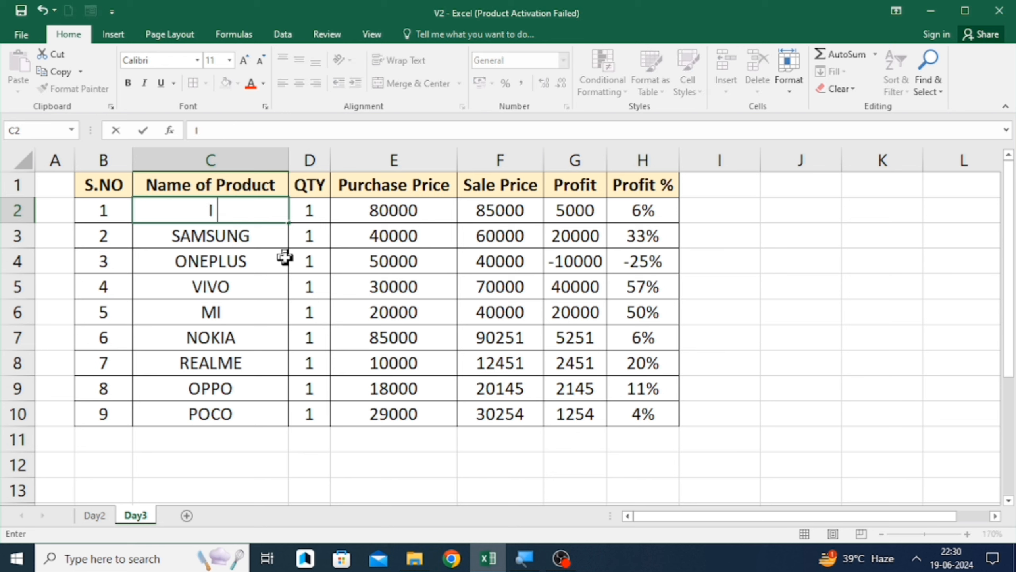
{"action": "type", "text": "PONE"}
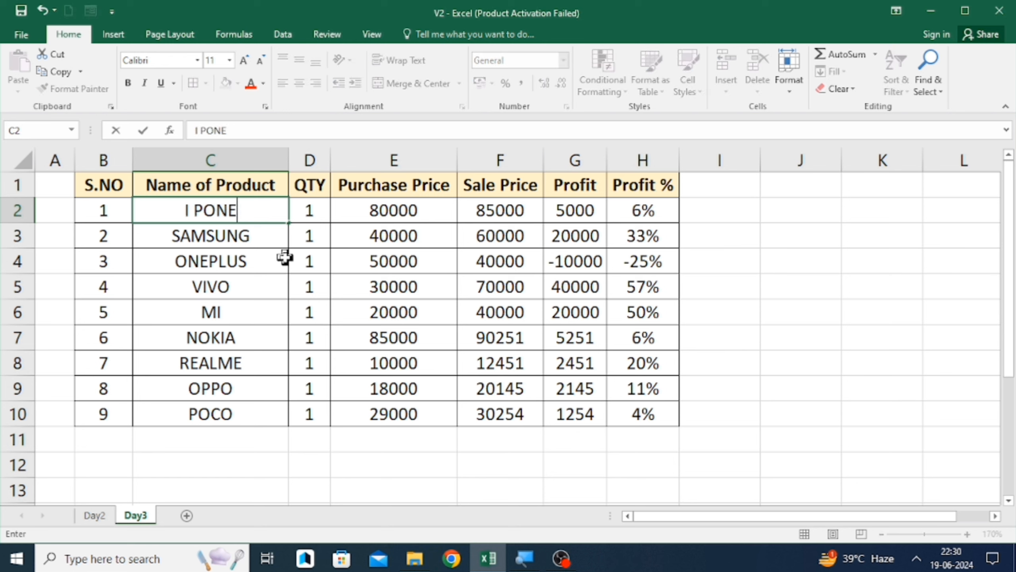
{"action": "key", "text": "Return"}
{"action": "key", "text": "Up"}
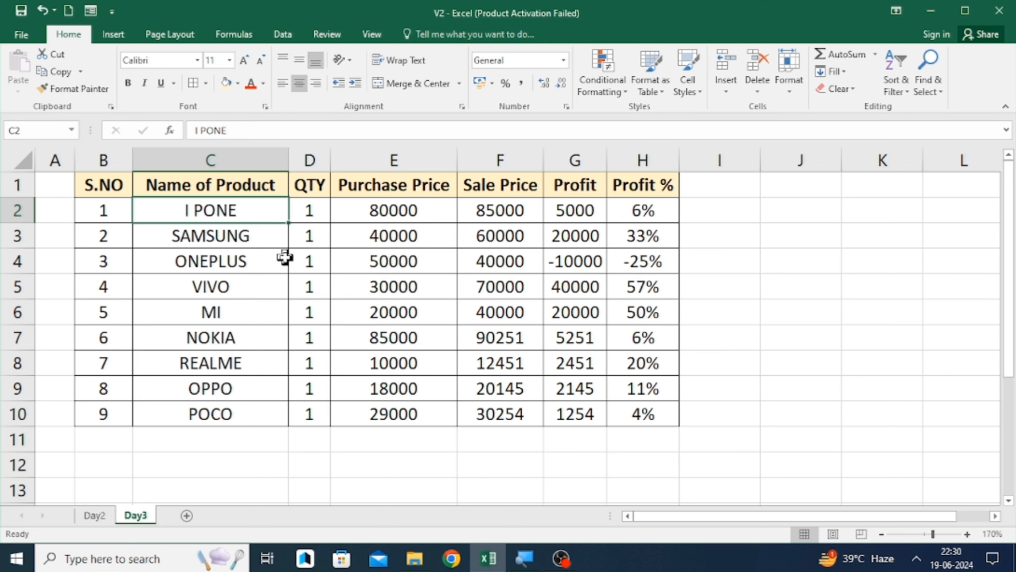
{"action": "key", "text": "F2"}
{"action": "key", "text": "Left"}
{"action": "key", "text": "Left"}
{"action": "key", "text": "Left"}
{"action": "key", "text": "Left"}
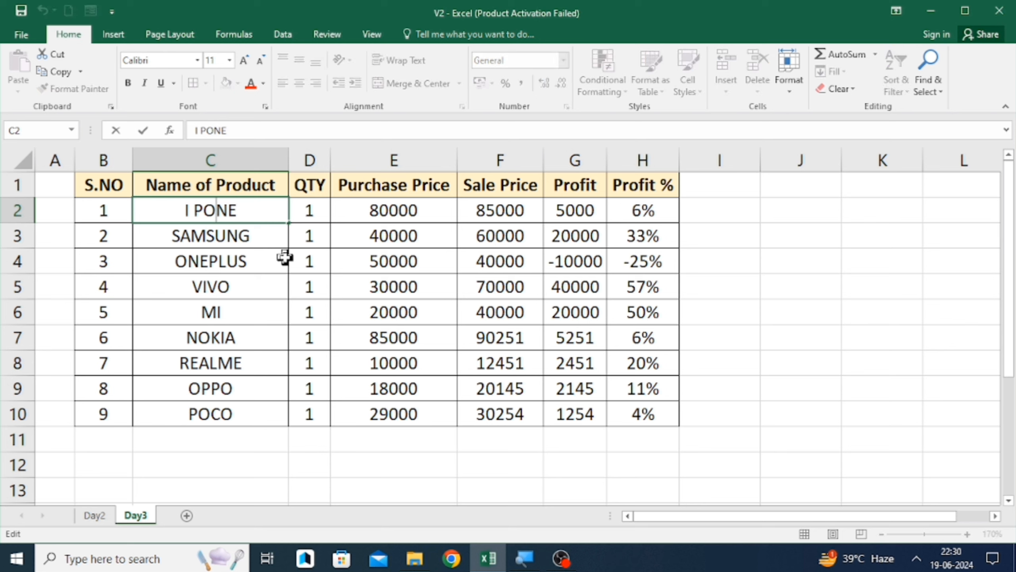
{"action": "key", "text": "Right"}
{"action": "type", "text": "H"}
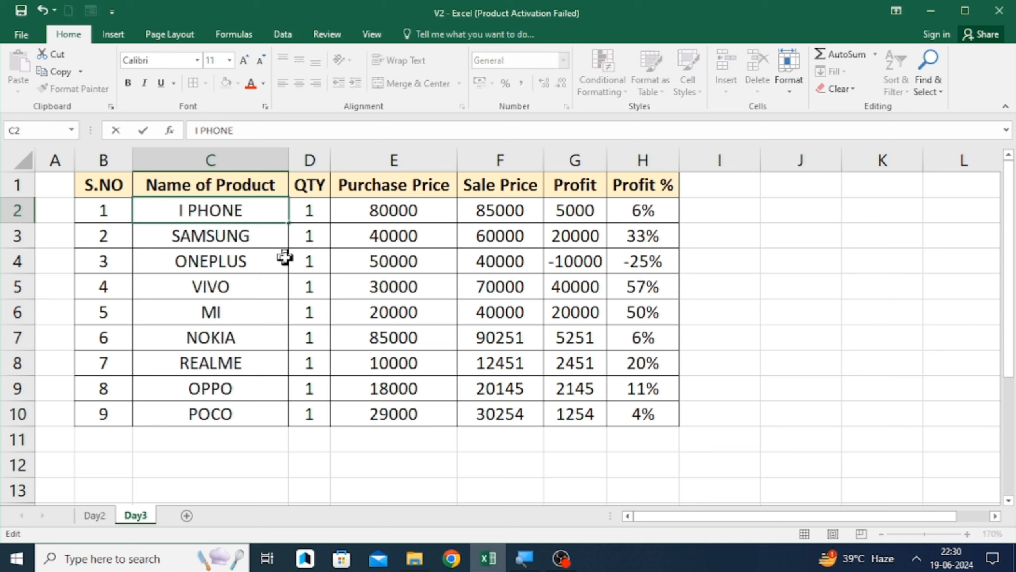
{"action": "key", "text": "Return"}
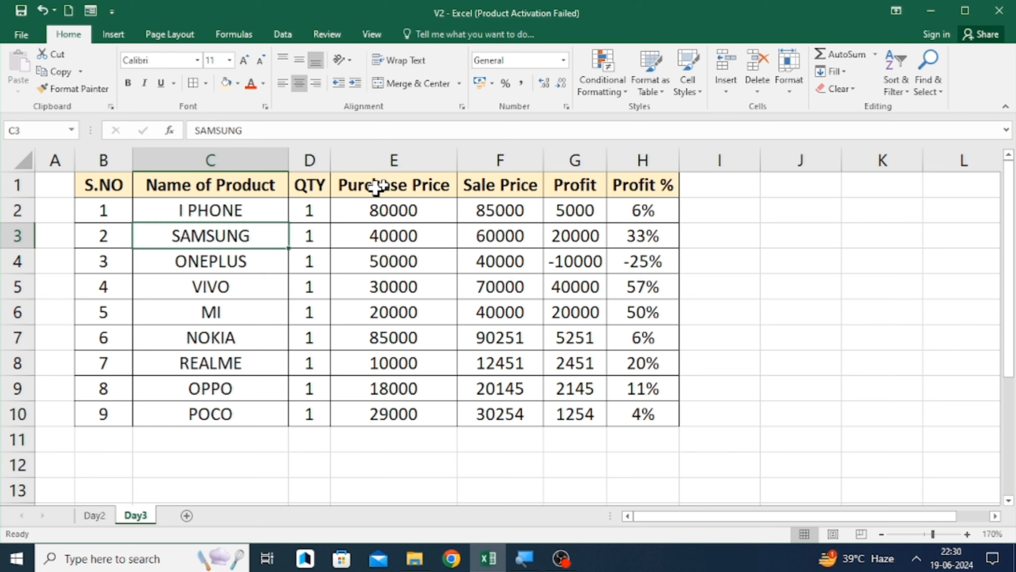
{"action": "left_click", "coordinate": [562, 60]}
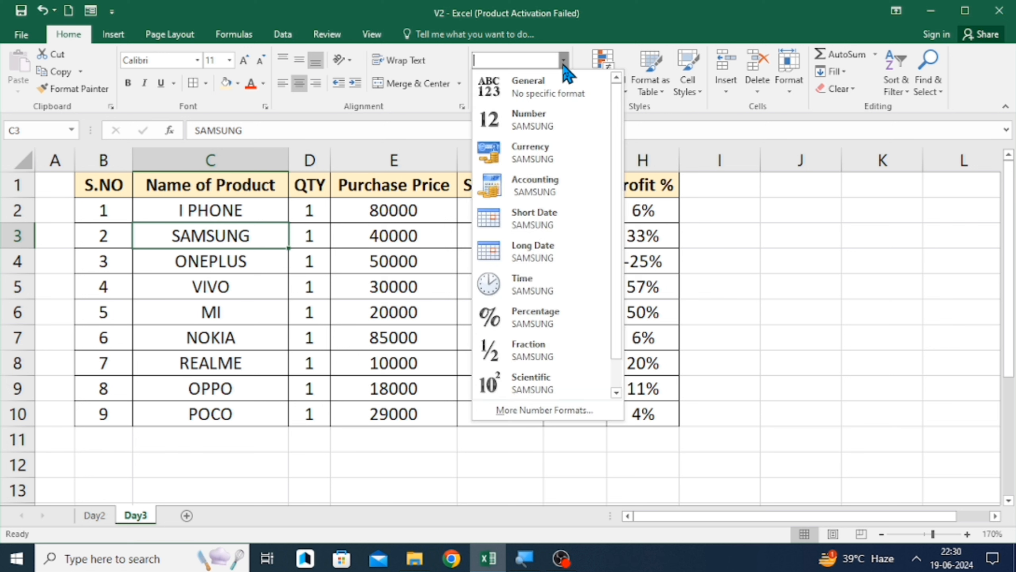
{"action": "scroll", "coordinate": [535, 142], "scroll_direction": "down", "scroll_amount": 1}
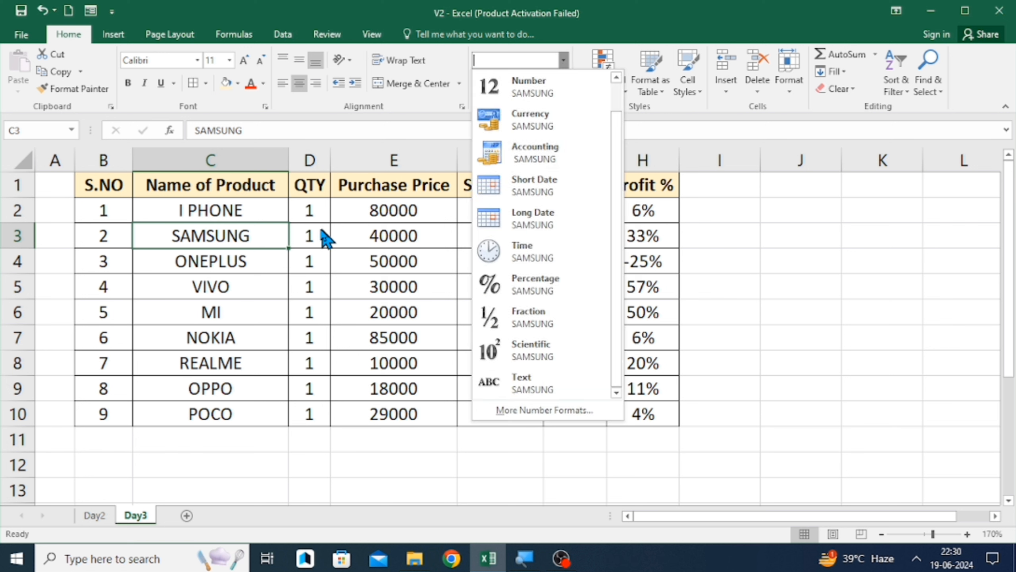
{"action": "left_click", "coordinate": [345, 210]}
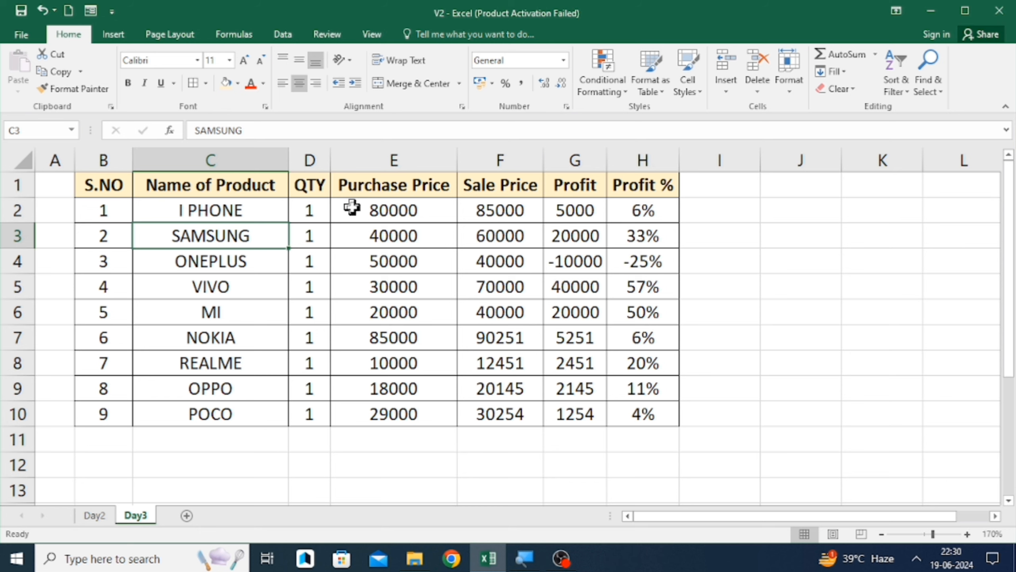
- Apply the Currency number format to the Purchase Price values E2:E10
{"action": "left_click", "coordinate": [352, 208]}
{"action": "key", "text": "Left"}
{"action": "key", "text": "Left"}
{"action": "key", "text": "Left"}
{"action": "key", "text": "Right"}
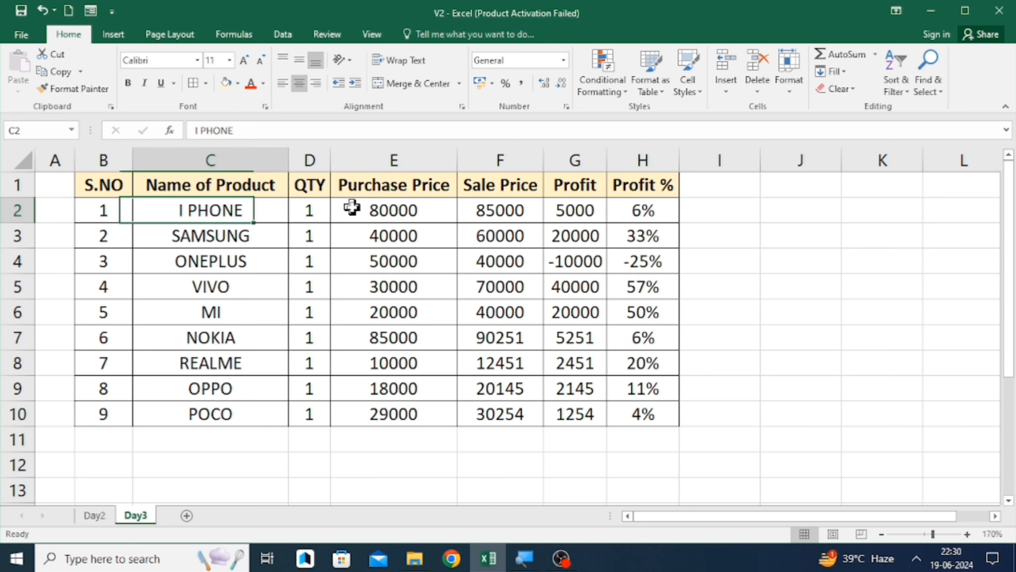
{"action": "key", "text": "Right"}
{"action": "key", "text": "Right"}
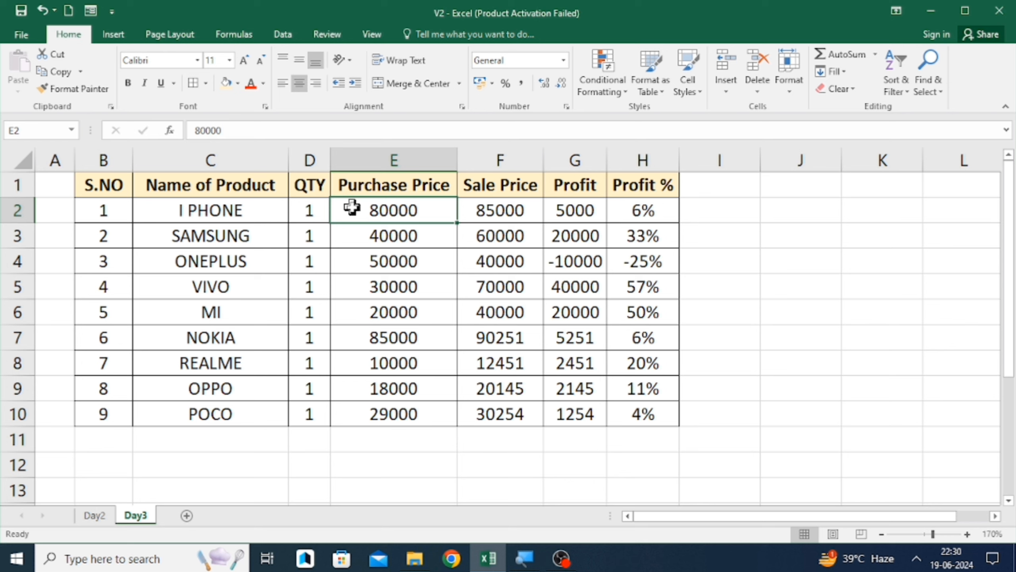
{"action": "key", "text": "shift+Down"}
{"action": "key", "text": "shift+Down"}
{"action": "key", "text": "shift+Down"}
{"action": "key", "text": "shift+Down"}
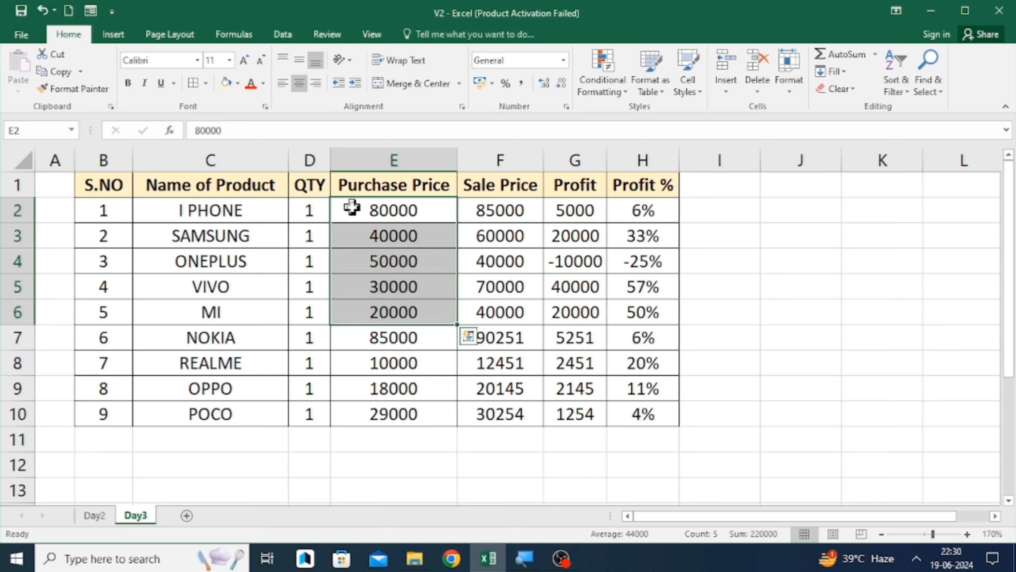
{"action": "key", "text": "shift+Down"}
{"action": "key", "text": "shift+Up"}
{"action": "key", "text": "ctrl+shift+Down"}
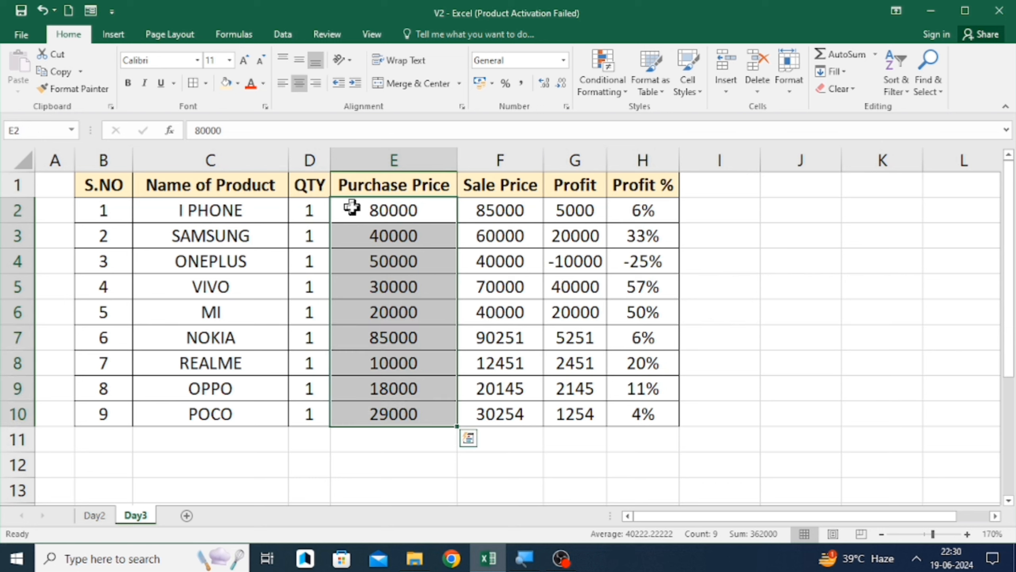
{"action": "left_click", "coordinate": [564, 56]}
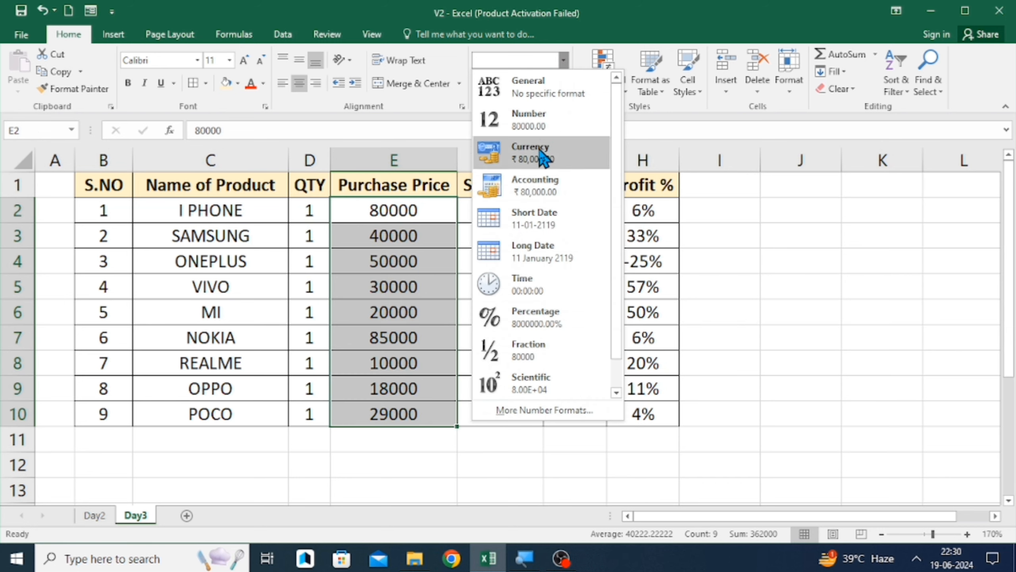
{"action": "left_click", "coordinate": [543, 157]}
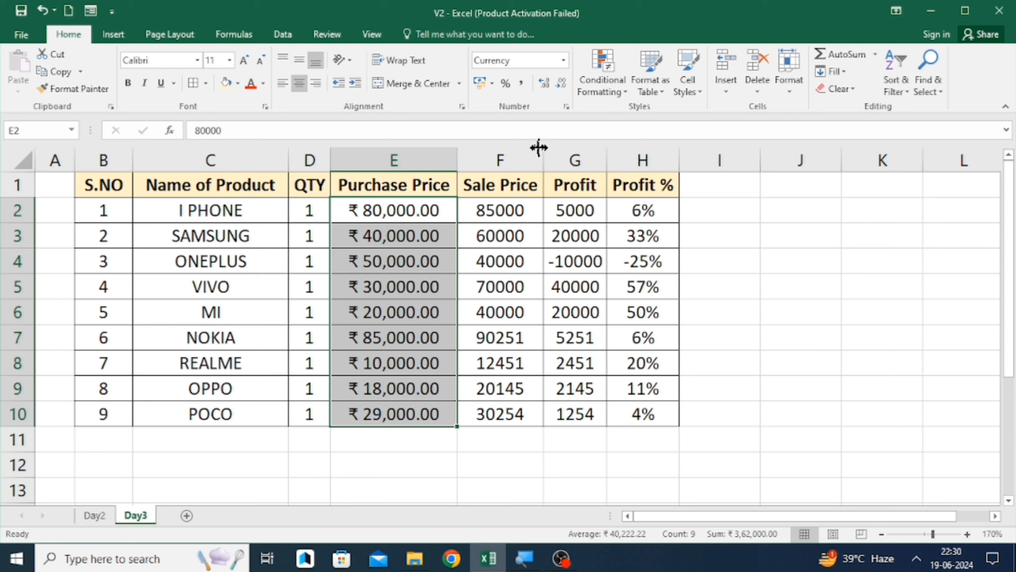
- Move through the Purchase Price and Sale Price cells to compare their number formats
{"action": "key", "text": "Up"}
{"action": "key", "text": "Down"}
{"action": "key", "text": "Right"}
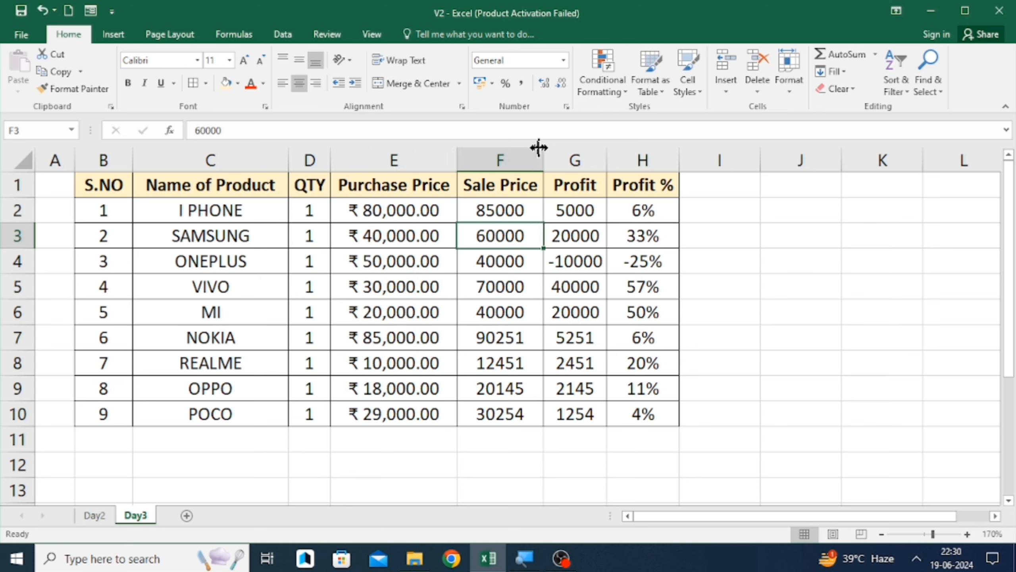
{"action": "key", "text": "Left"}
{"action": "key", "text": "Right"}
{"action": "key", "text": "Right"}
{"action": "key", "text": "Left"}
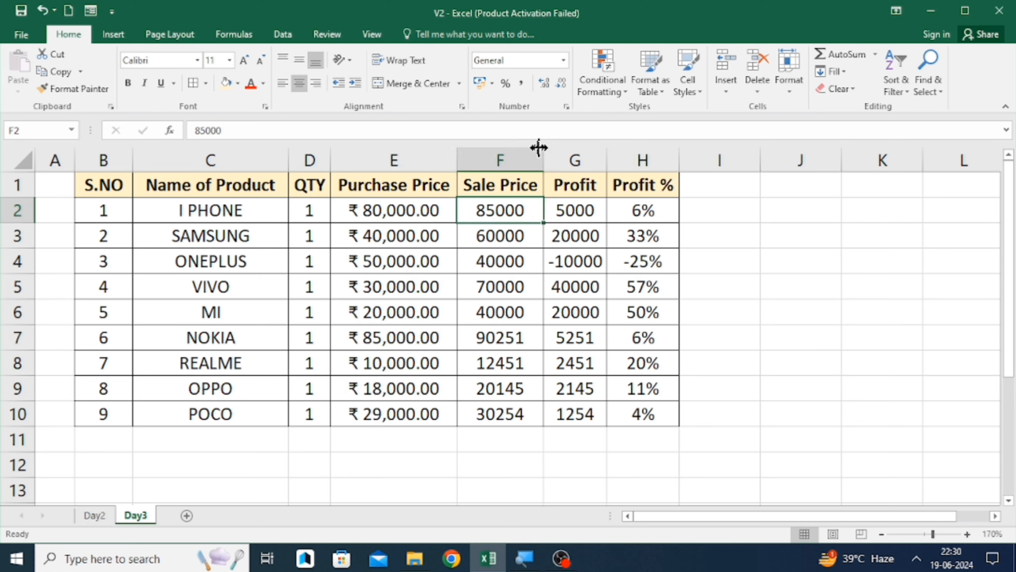
{"action": "key", "text": "Right"}
{"action": "key", "text": "Left"}
{"action": "key", "text": "Left"}
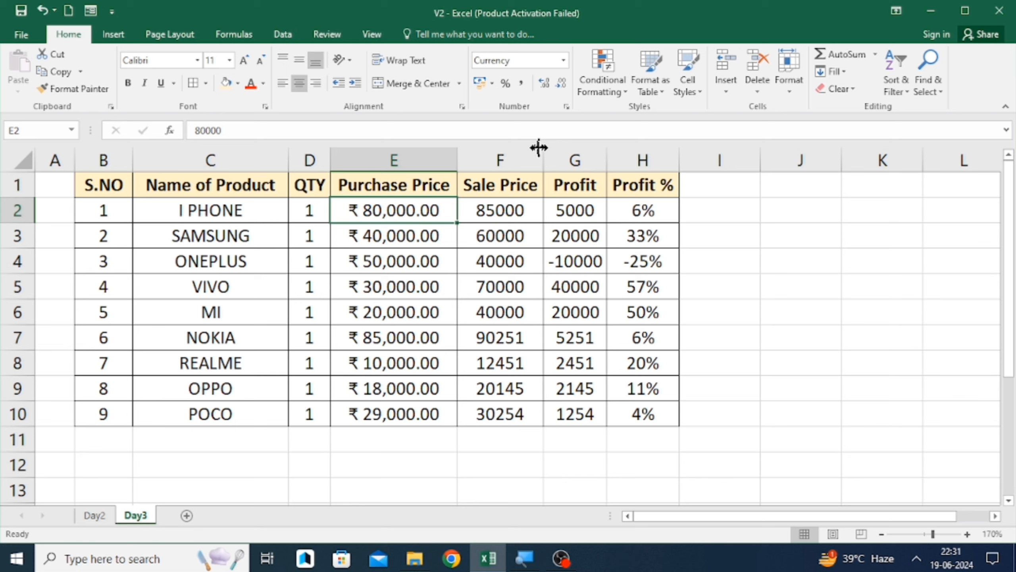
{"action": "key", "text": "Down"}
{"action": "key", "text": "Down"}
{"action": "key", "text": "Down"}
{"action": "key", "text": "Up"}
{"action": "key", "text": "Up"}
{"action": "key", "text": "Up"}
{"action": "key", "text": "Down"}
{"action": "key", "text": "Up"}
{"action": "key", "text": "Down"}
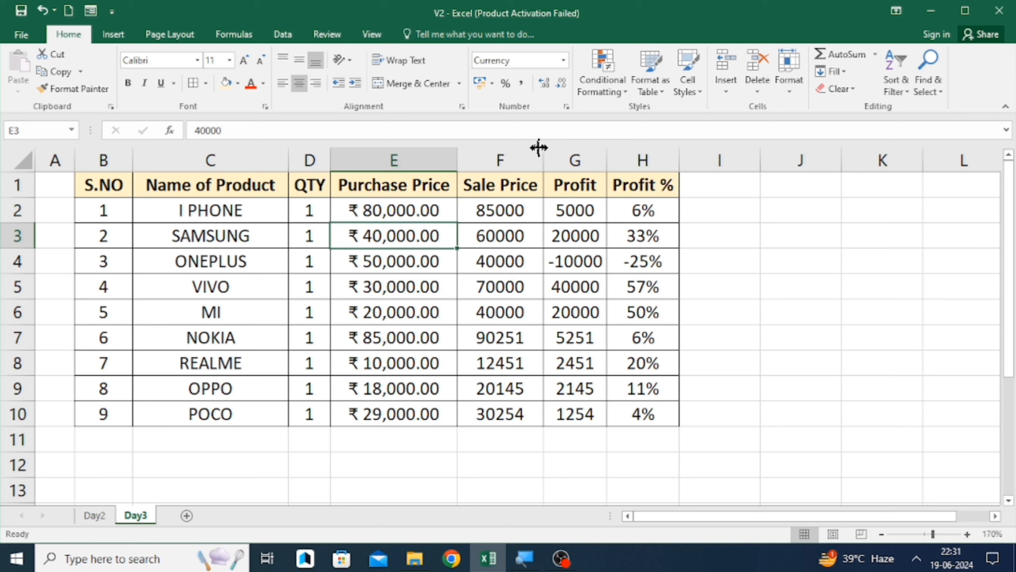
{"action": "key", "text": "Up"}
{"action": "key", "text": "Right"}
{"action": "key", "text": "Right"}
{"action": "key", "text": "Left"}
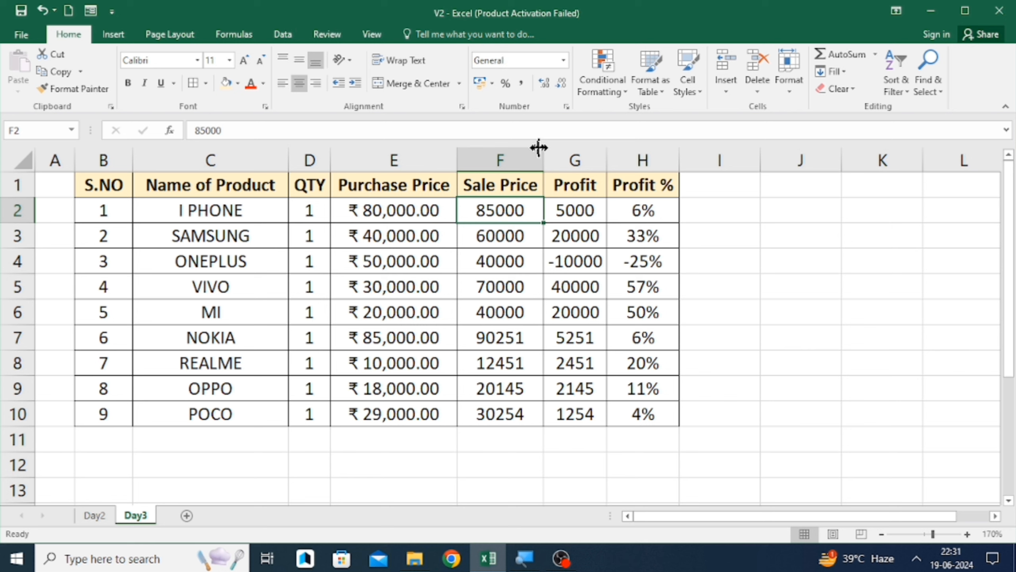
{"action": "key", "text": "Left"}
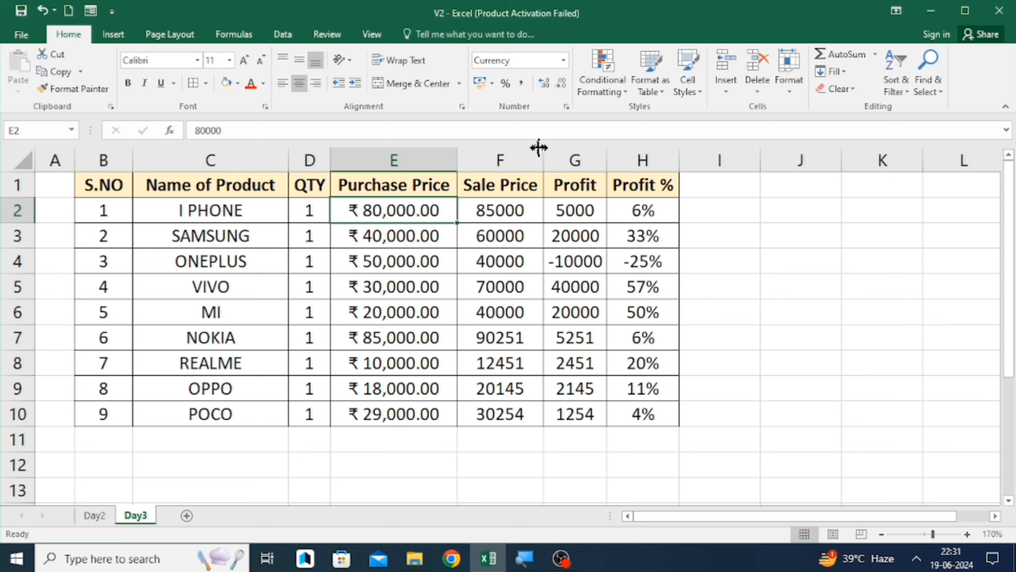
- Change the Purchase Price values E2:E10 to the Accounting number format
{"action": "key", "text": "ctrl+shift+Down"}
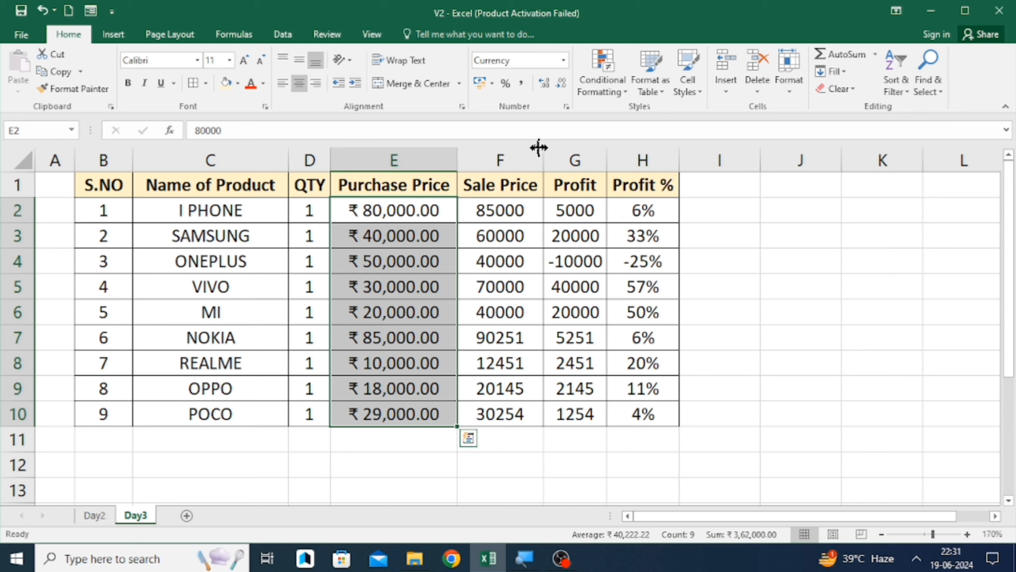
{"action": "left_click", "coordinate": [563, 60]}
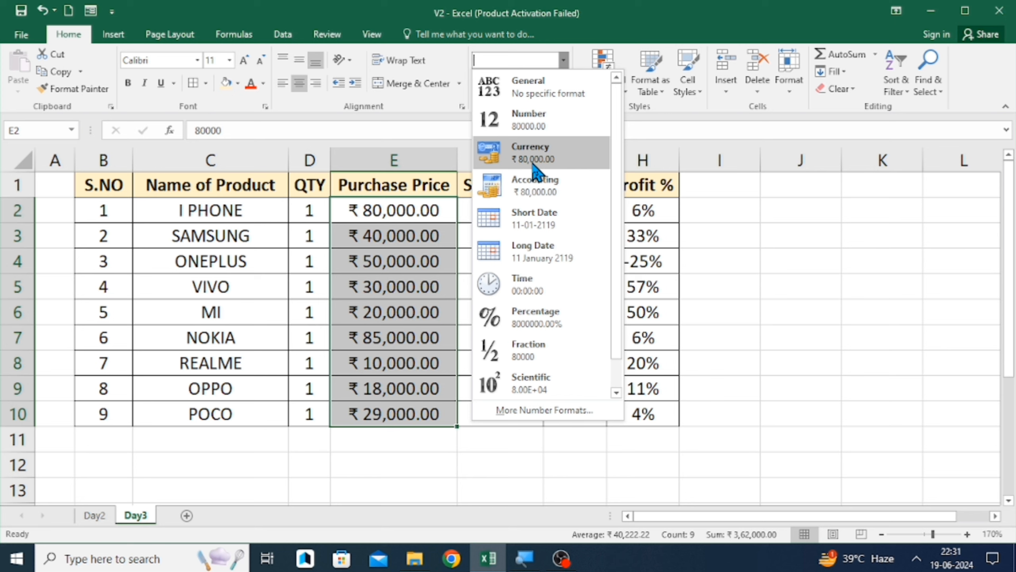
{"action": "left_click", "coordinate": [536, 191]}
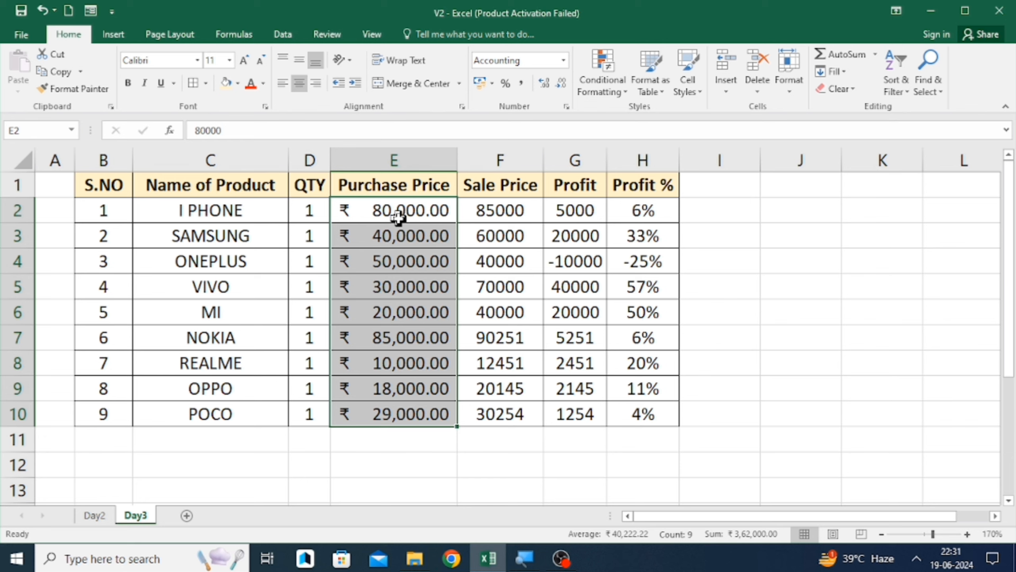
{"action": "left_click", "coordinate": [564, 62]}
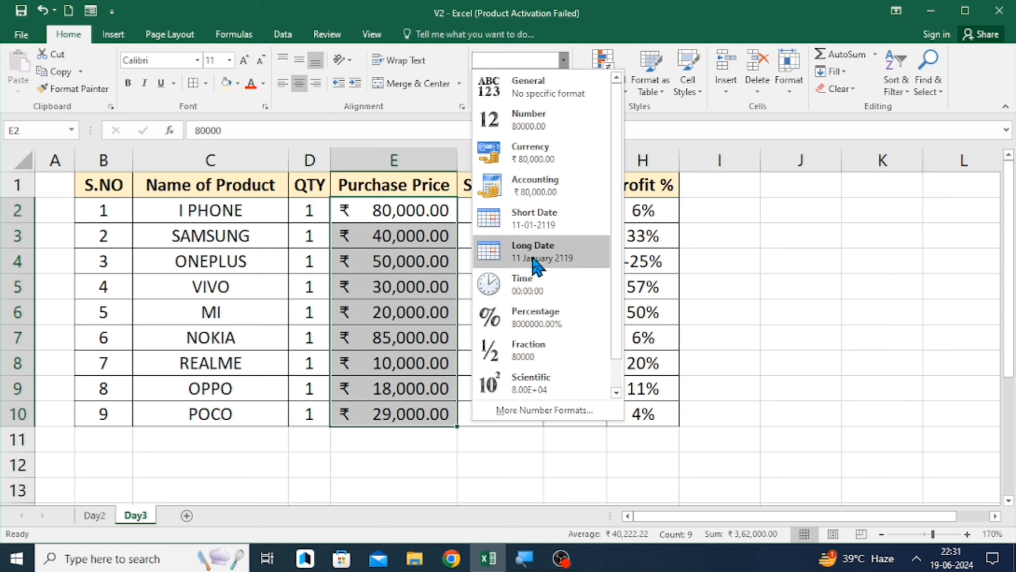
{"action": "left_click", "coordinate": [665, 186]}
{"action": "left_click", "coordinate": [672, 182]}
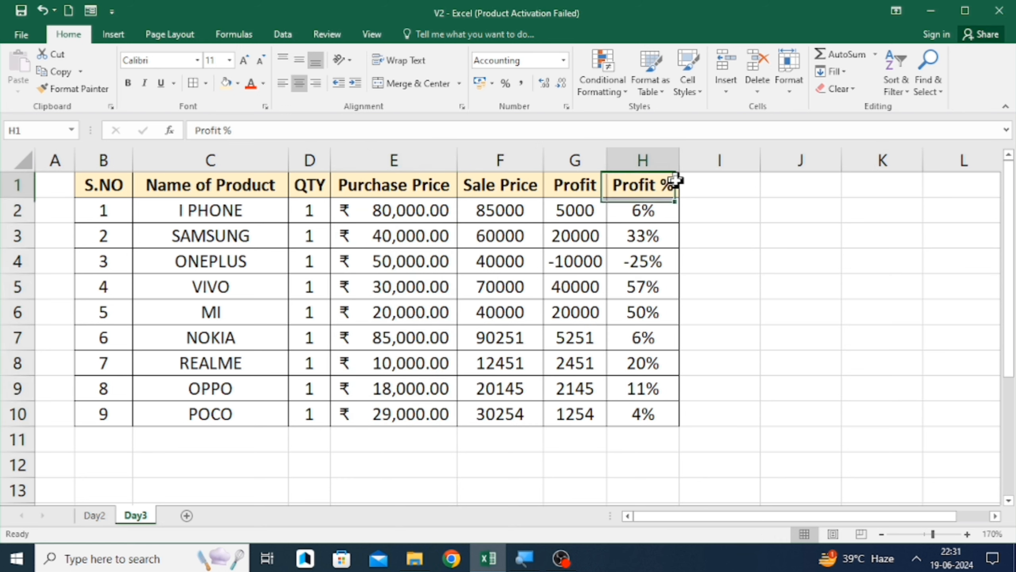
{"action": "key", "text": "Right"}
{"action": "key", "text": "Down"}
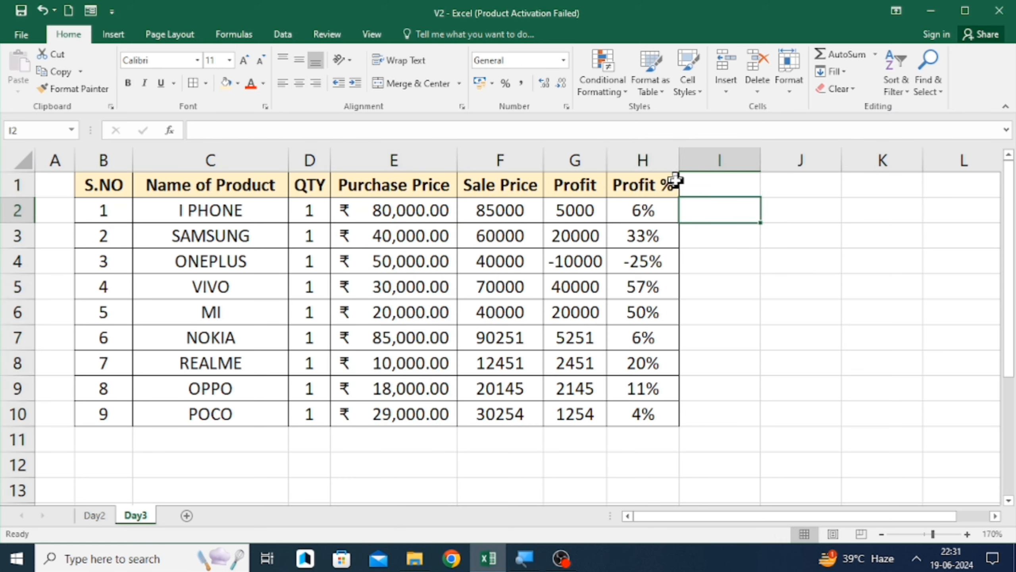
{"action": "key", "text": "Right"}
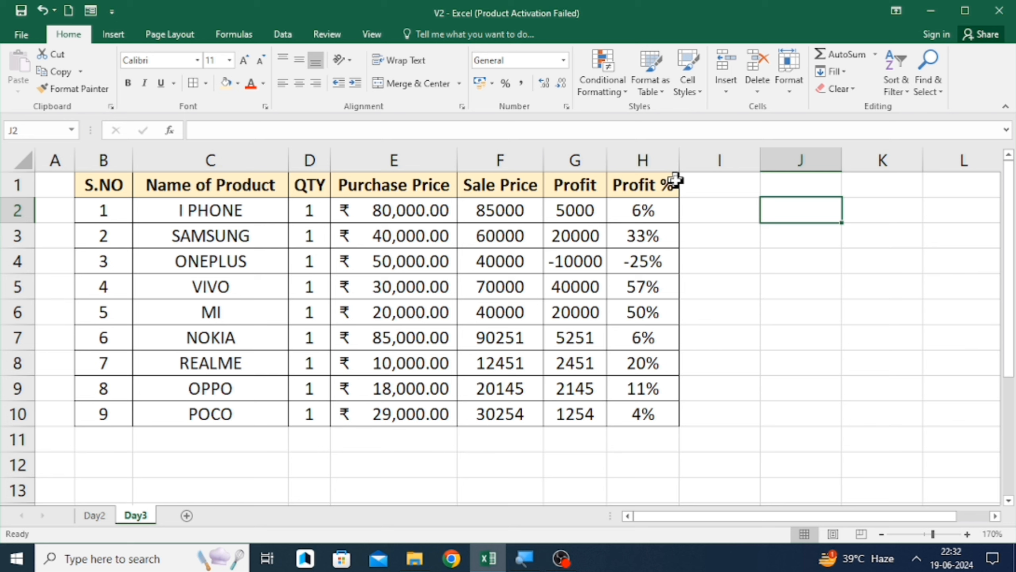
- Enter the date 22/06/2024 in cell J2
{"action": "type", "text": "22/05"}
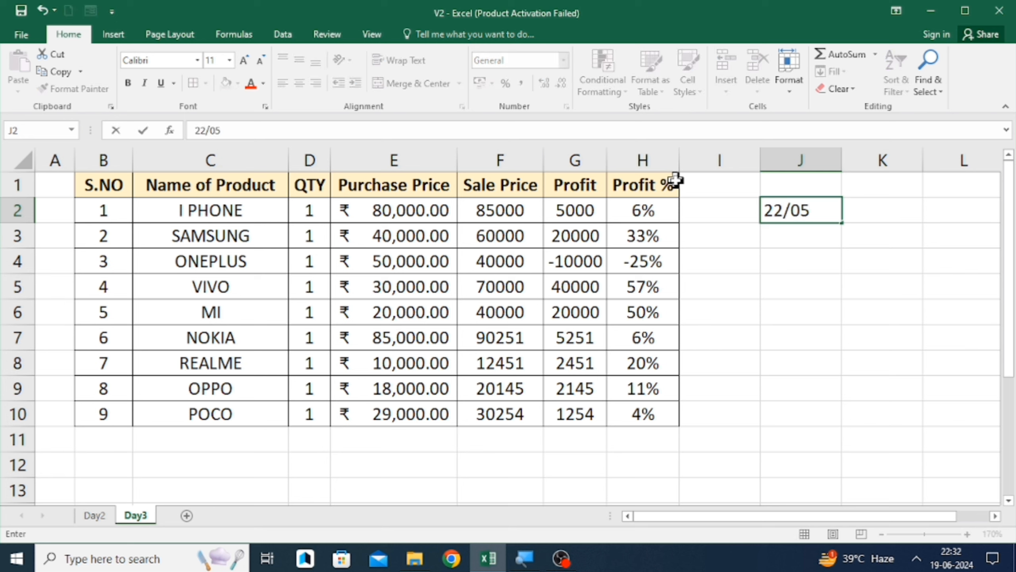
{"action": "key", "text": "BackSpace"}
{"action": "type", "text": "6/2024"}
{"action": "key", "text": "Return"}
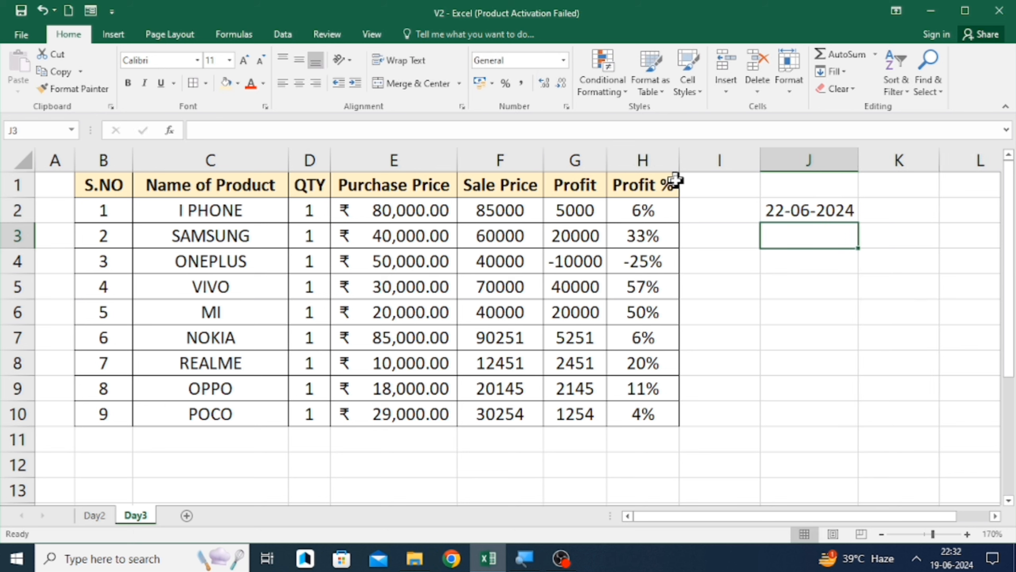
- Switch J2's number format to Long Date and then back to Short Date
{"action": "key", "text": "Up"}
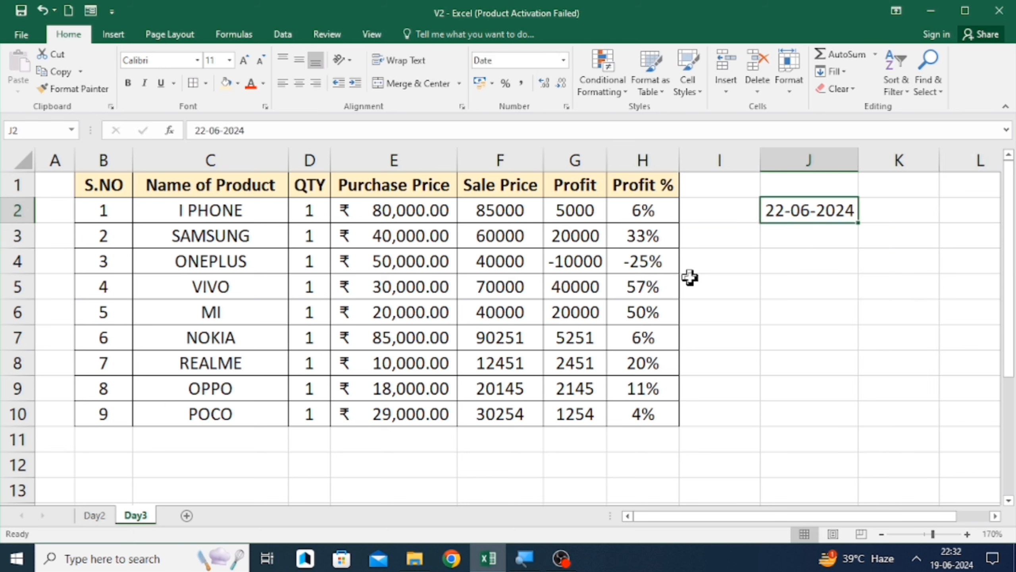
{"action": "key", "text": "Right"}
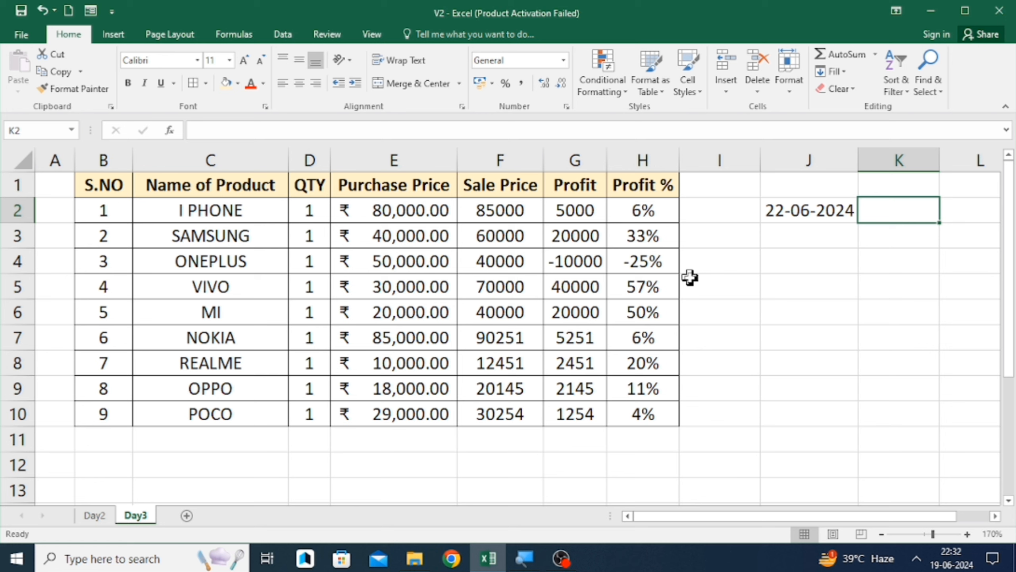
{"action": "left_click", "coordinate": [802, 249]}
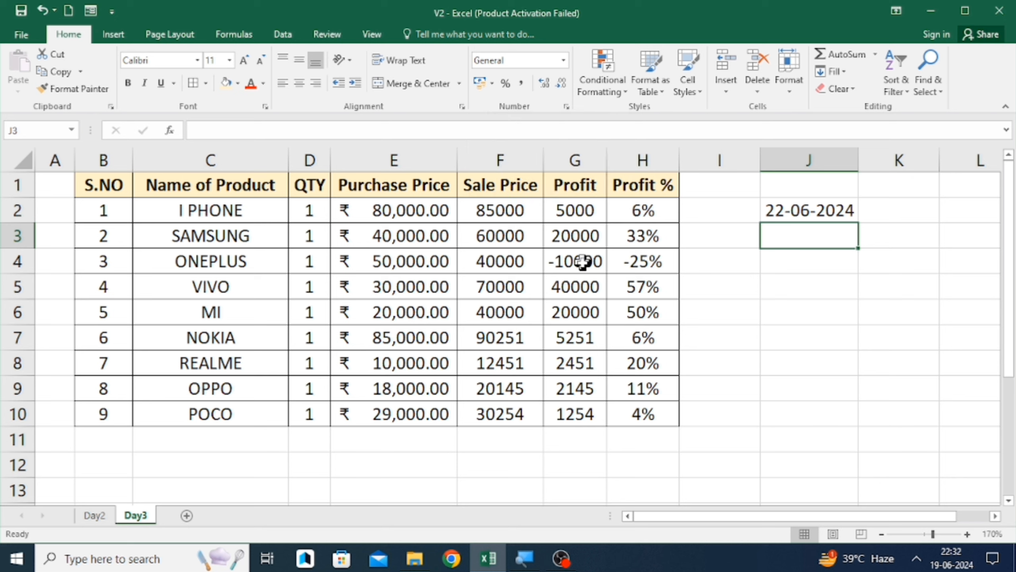
{"action": "key", "text": "Up"}
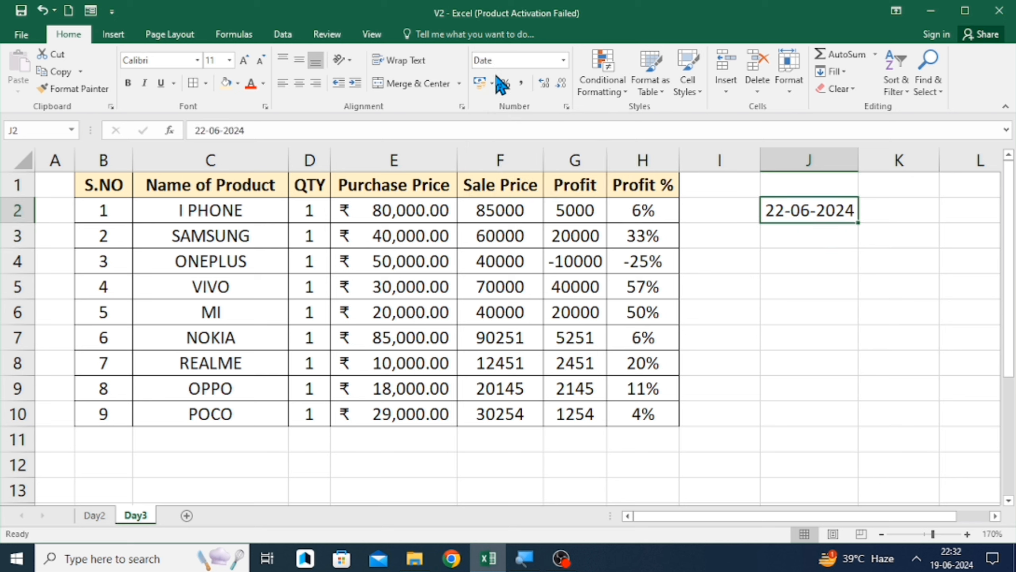
{"action": "left_click", "coordinate": [563, 64]}
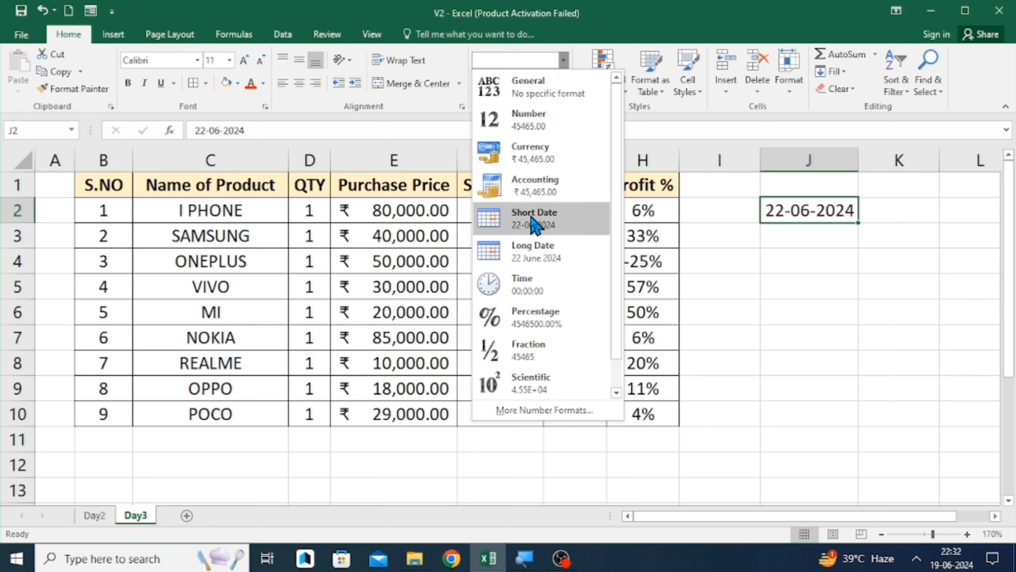
{"action": "left_click", "coordinate": [535, 253]}
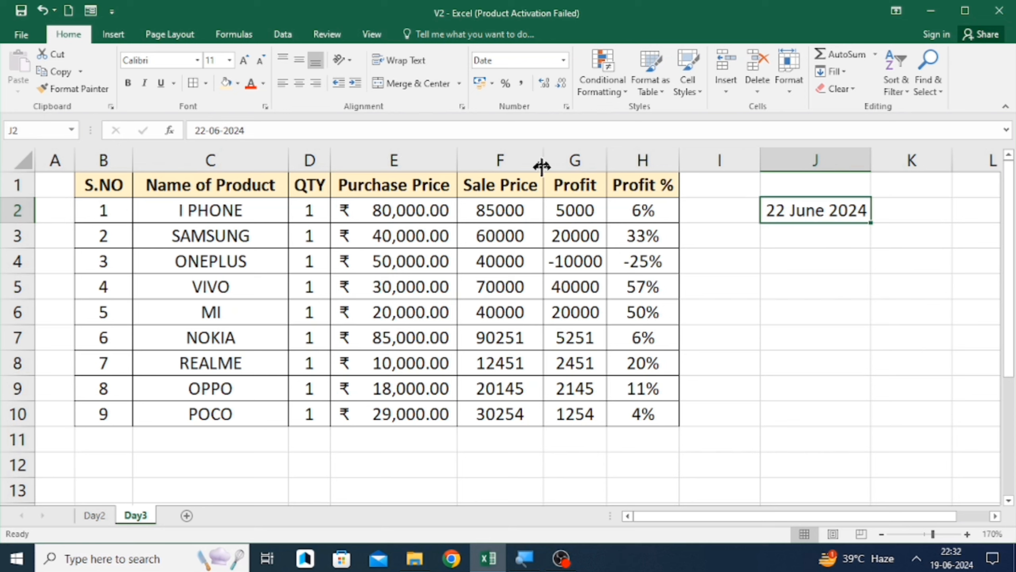
{"action": "left_click", "coordinate": [563, 61]}
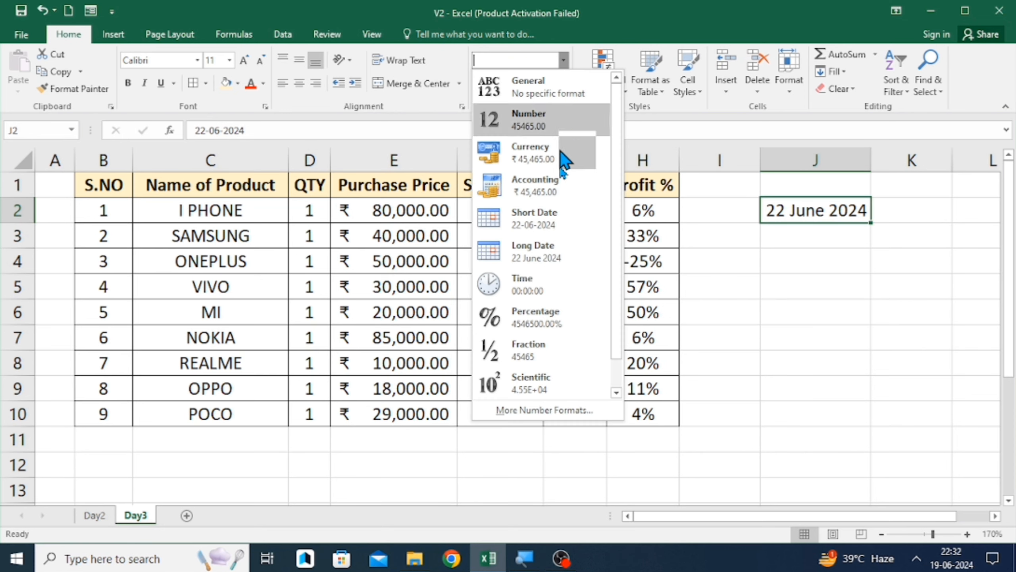
{"action": "left_click", "coordinate": [555, 227]}
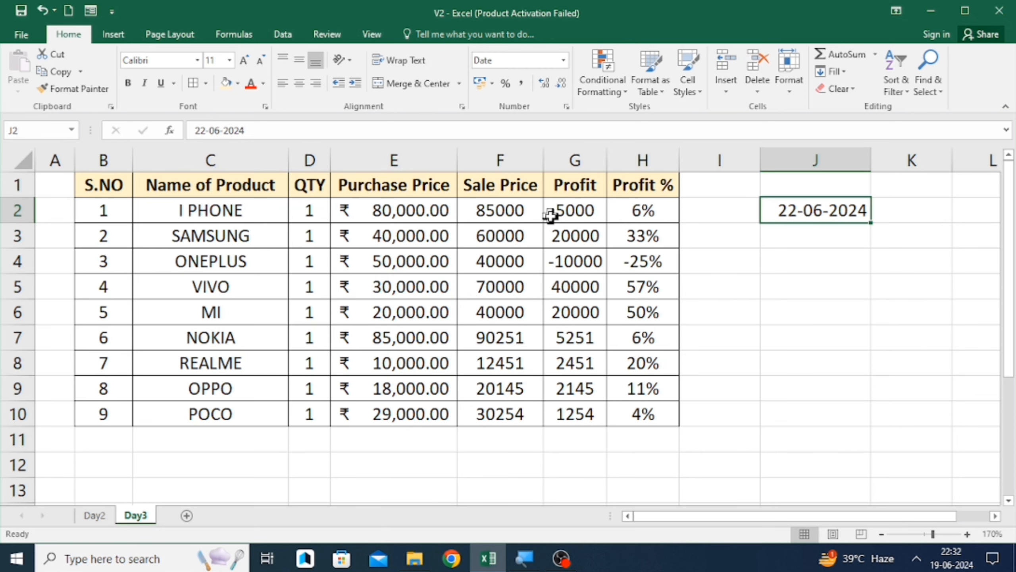
- Fill the date in J2 down through J9
{"action": "key", "text": "Down"}
{"action": "key", "text": "Up"}
{"action": "key", "text": "shift+Down"}
{"action": "key", "text": "shift+Down"}
{"action": "key", "text": "shift+Down"}
{"action": "key", "text": "shift+Down"}
{"action": "key", "text": "shift+Down"}
{"action": "key", "text": "shift+Down"}
{"action": "key", "text": "shift+Down"}
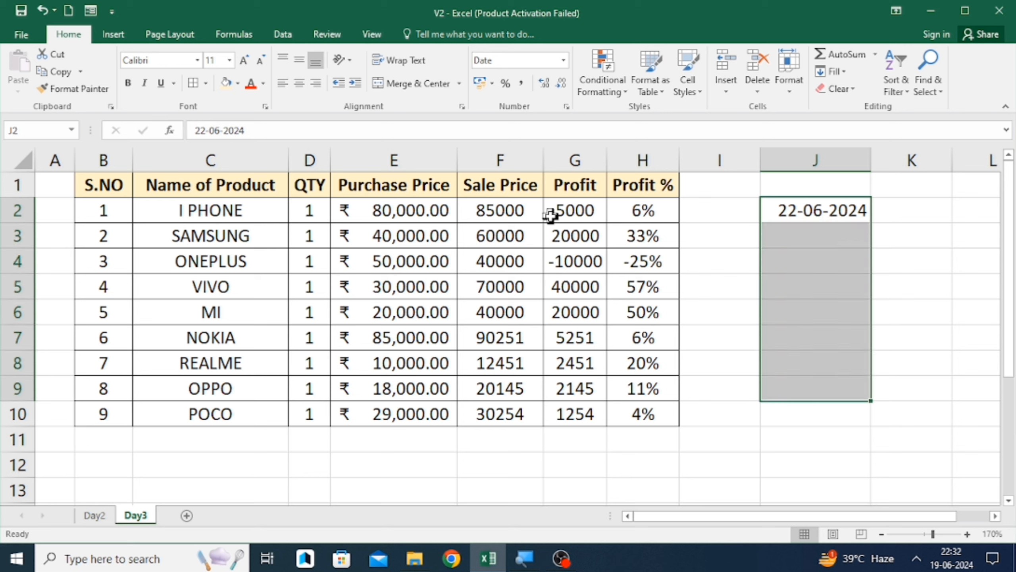
{"action": "key", "text": "ctrl+d"}
- Apply the Long Date number format to the dates in J2:J9
{"action": "key", "text": "shift+Up"}
{"action": "key", "text": "shift+Up"}
{"action": "key", "text": "shift+Up"}
{"action": "key", "text": "shift+Up"}
{"action": "key", "text": "shift+Up"}
{"action": "key", "text": "shift+Up"}
{"action": "key", "text": "shift+Up"}
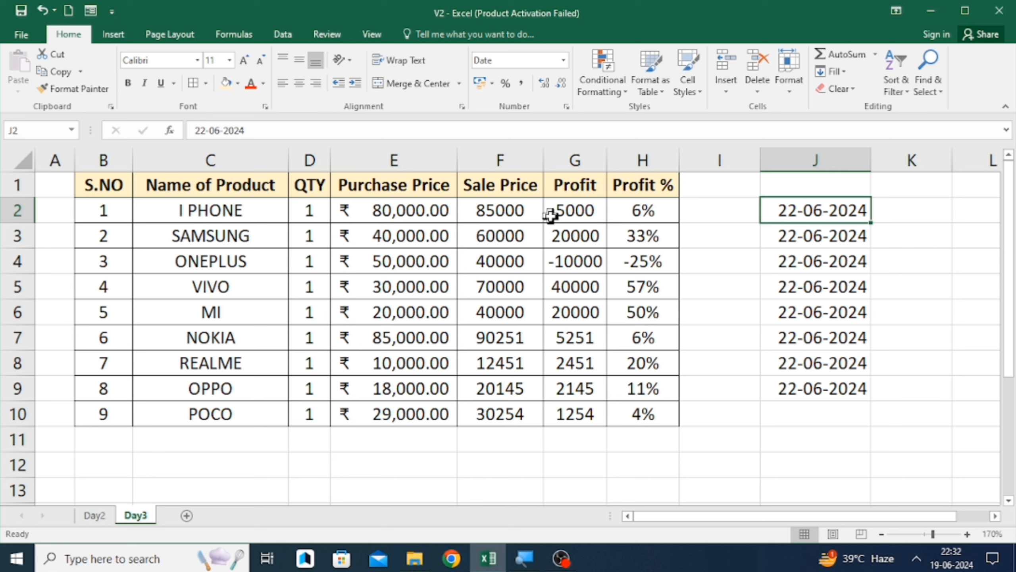
{"action": "key", "text": "ctrl+shift+Down"}
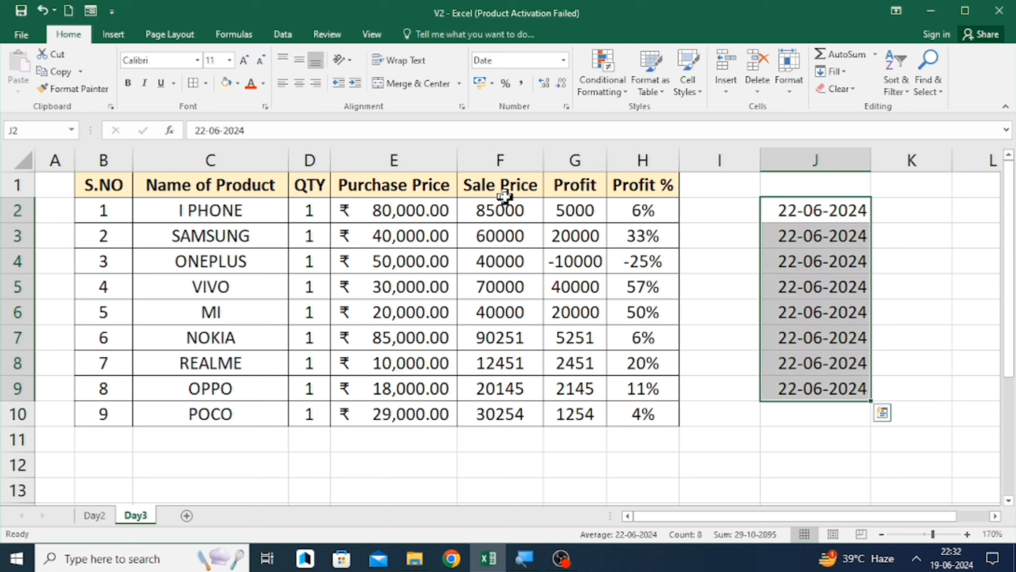
{"action": "left_click", "coordinate": [563, 62]}
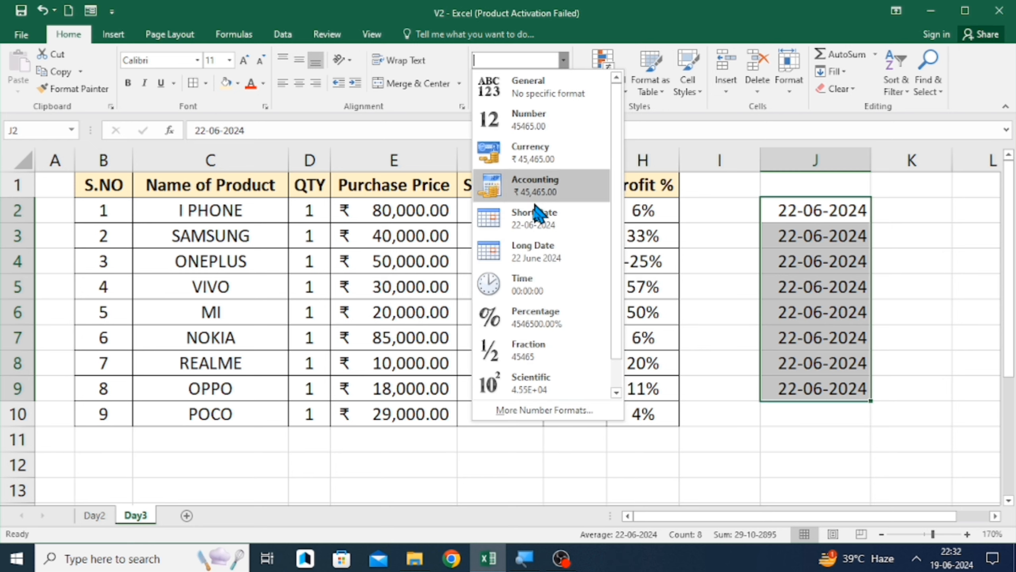
{"action": "left_click", "coordinate": [531, 250]}
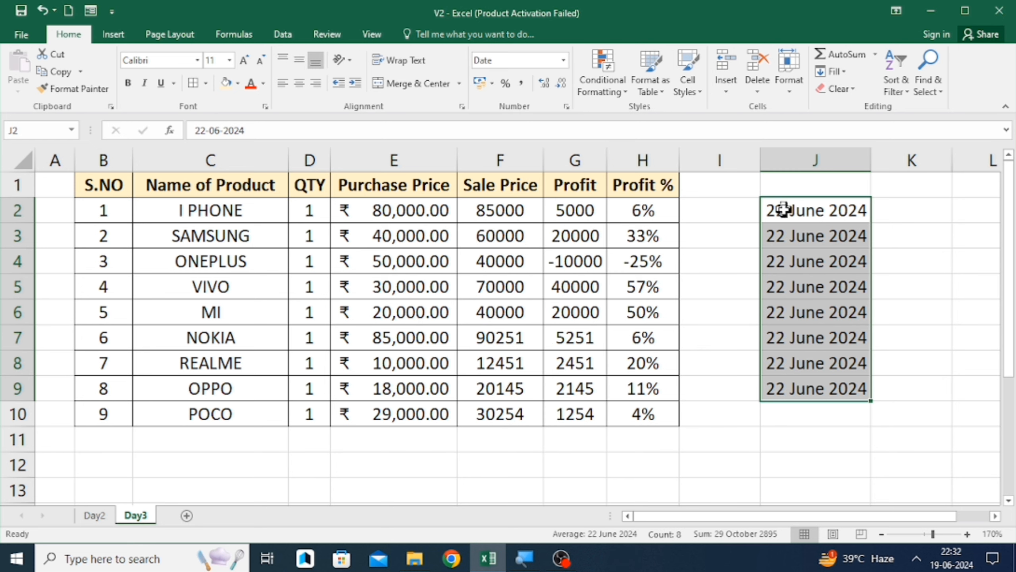
- Change the number format of J2:J9 to Time
{"action": "left_click", "coordinate": [564, 62]}
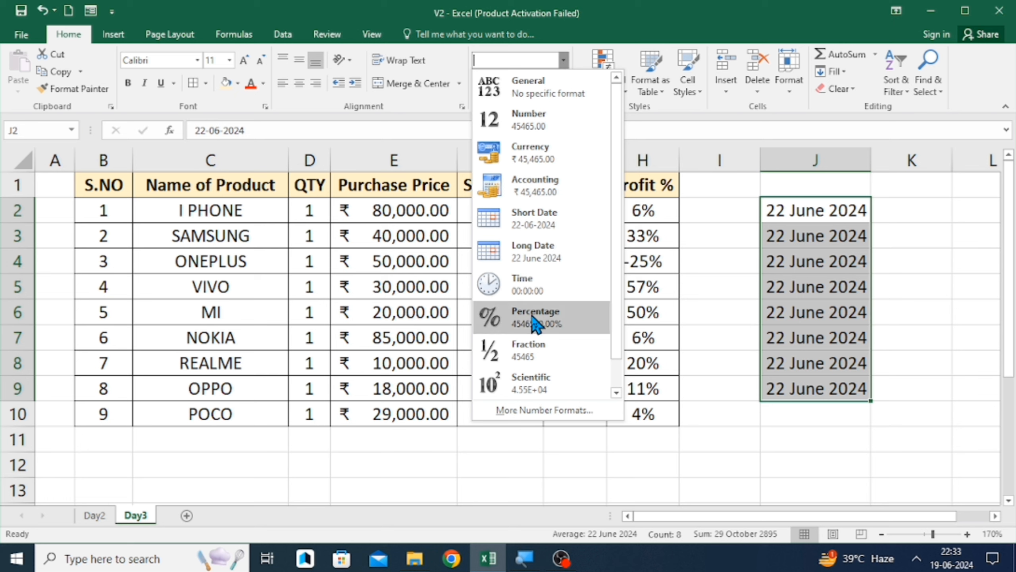
{"action": "left_click", "coordinate": [532, 295]}
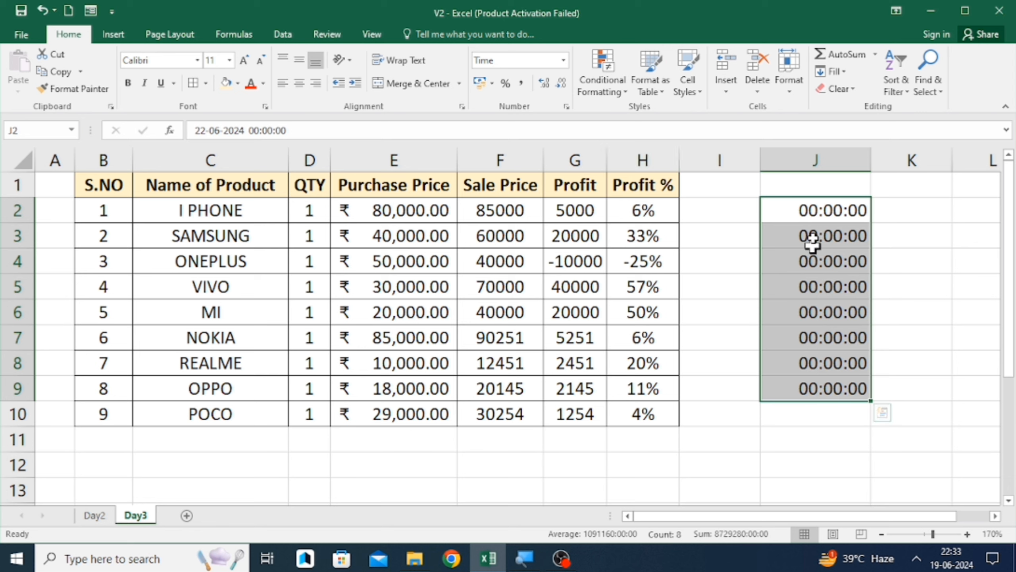
- Clear the contents of cells J2:J9
{"action": "left_click", "coordinate": [815, 220]}
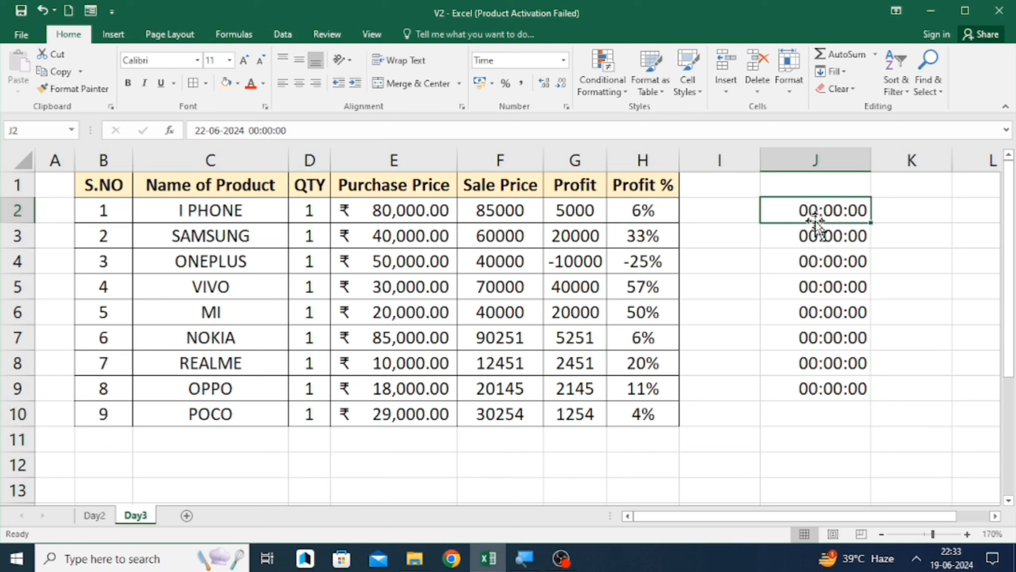
{"action": "key", "text": "ctrl+shift+Down"}
{"action": "key", "text": "BackSpace"}
{"action": "key", "text": "Down"}
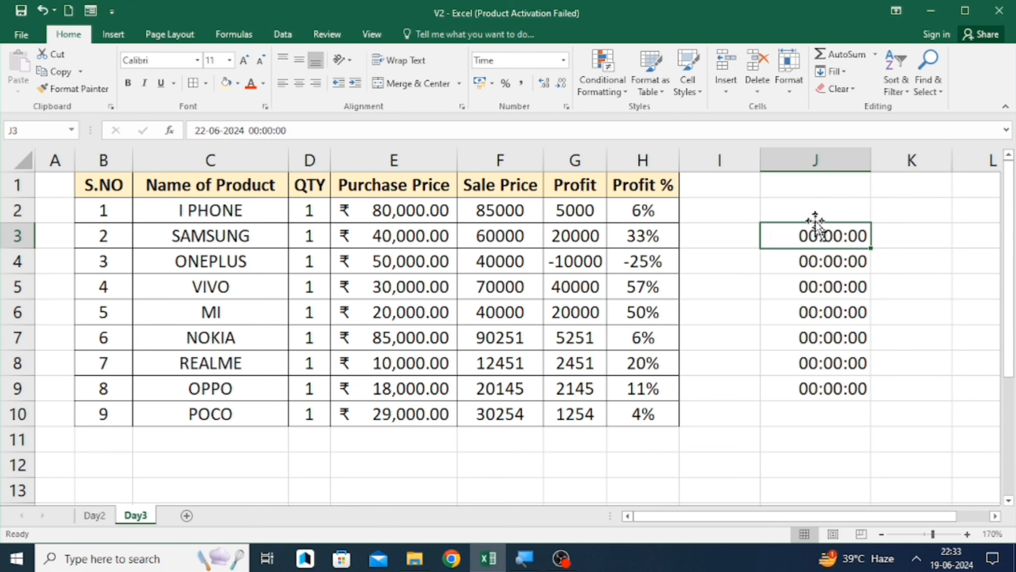
{"action": "key", "text": "ctrl+shift+Down"}
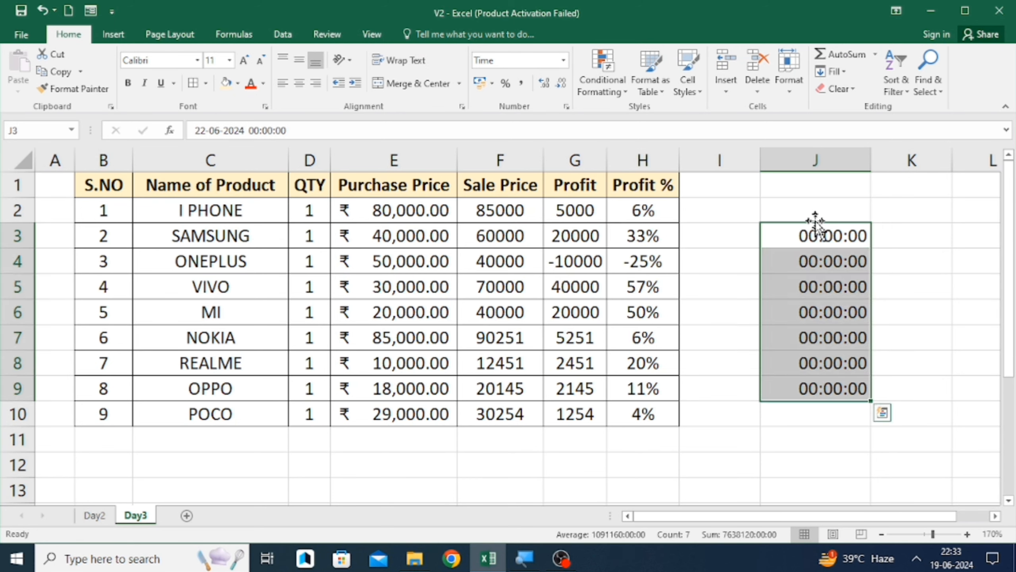
{"action": "key", "text": "Delete"}
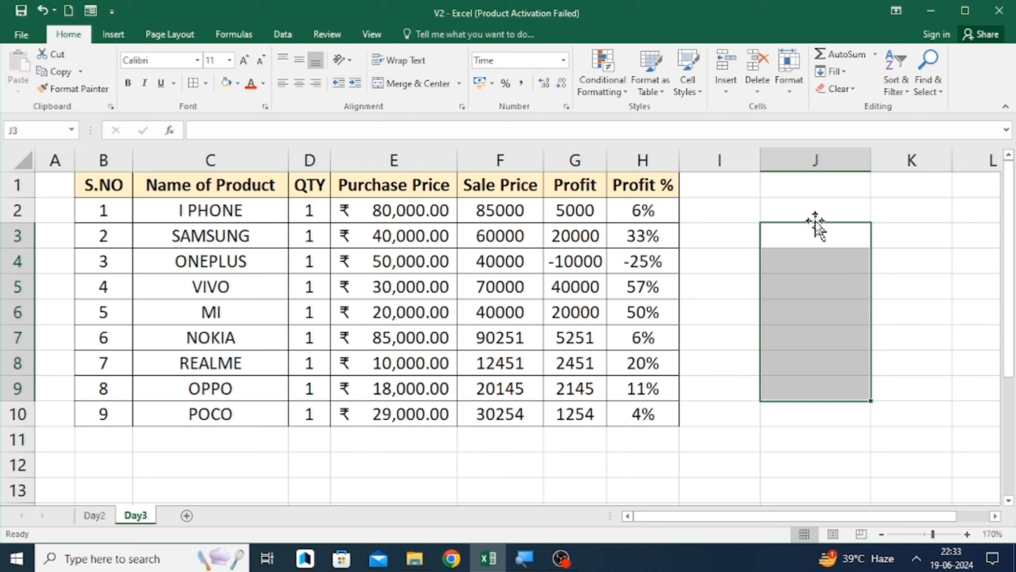
- Enter the time 21:12 in cell J3
{"action": "key", "text": "Up"}
{"action": "key", "text": "Up"}
{"action": "key", "text": "Left"}
{"action": "key", "text": "Down"}
{"action": "key", "text": "Down"}
{"action": "key", "text": "Right"}
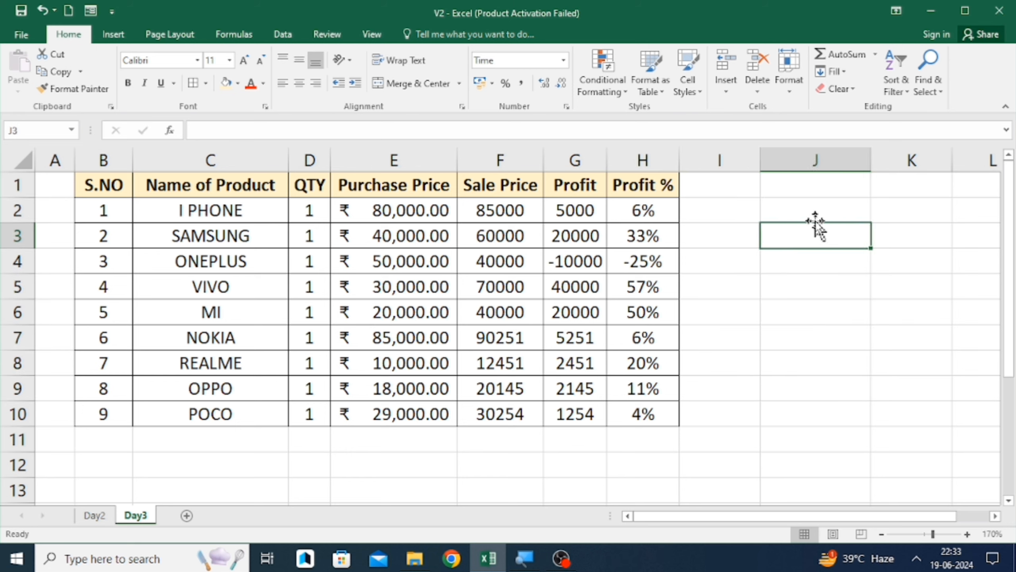
{"action": "type", "text": "21"}
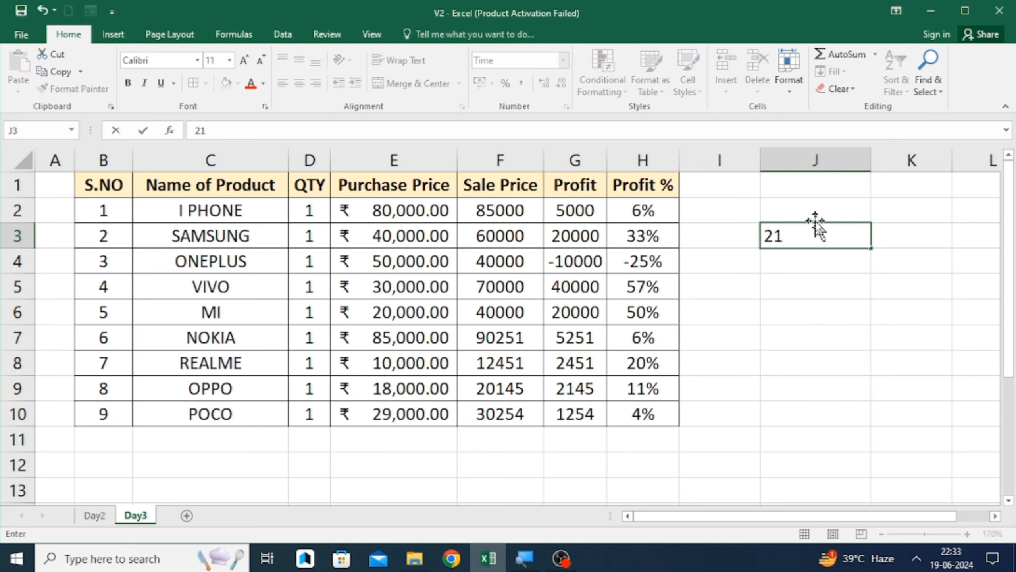
{"action": "type", "text": ":12"}
{"action": "key", "text": "Return"}
{"action": "key", "text": "Up"}
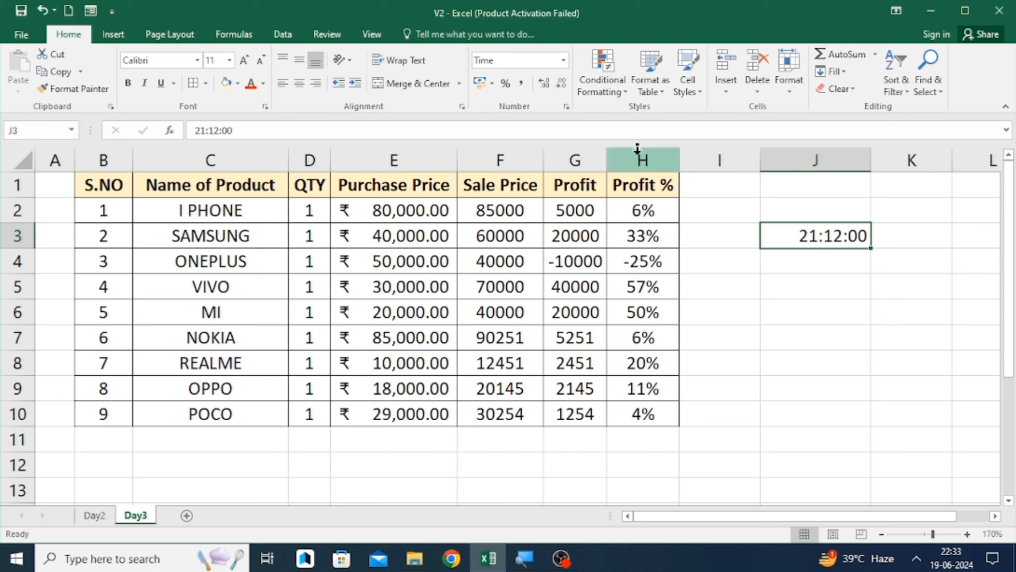
- Format J3 with the 1:30:55 PM time type in the Format Cells dialog
{"action": "left_click", "coordinate": [563, 60]}
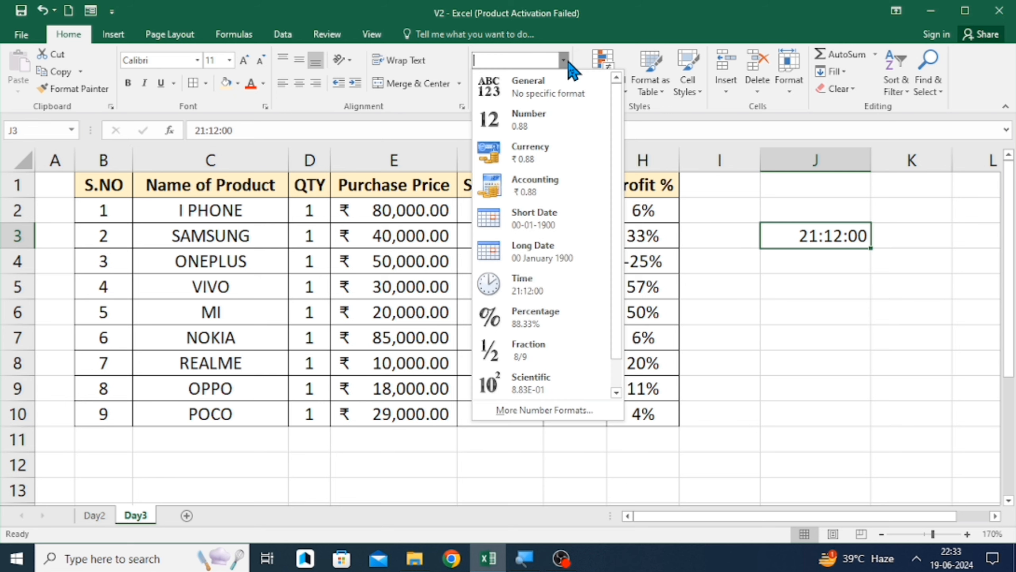
{"action": "left_click", "coordinate": [538, 292]}
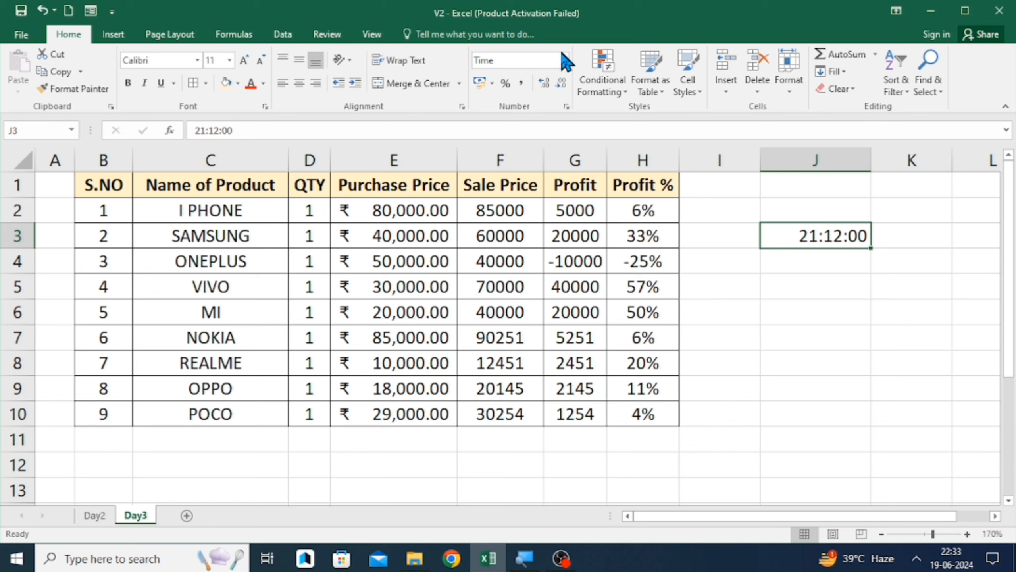
{"action": "left_click", "coordinate": [564, 60]}
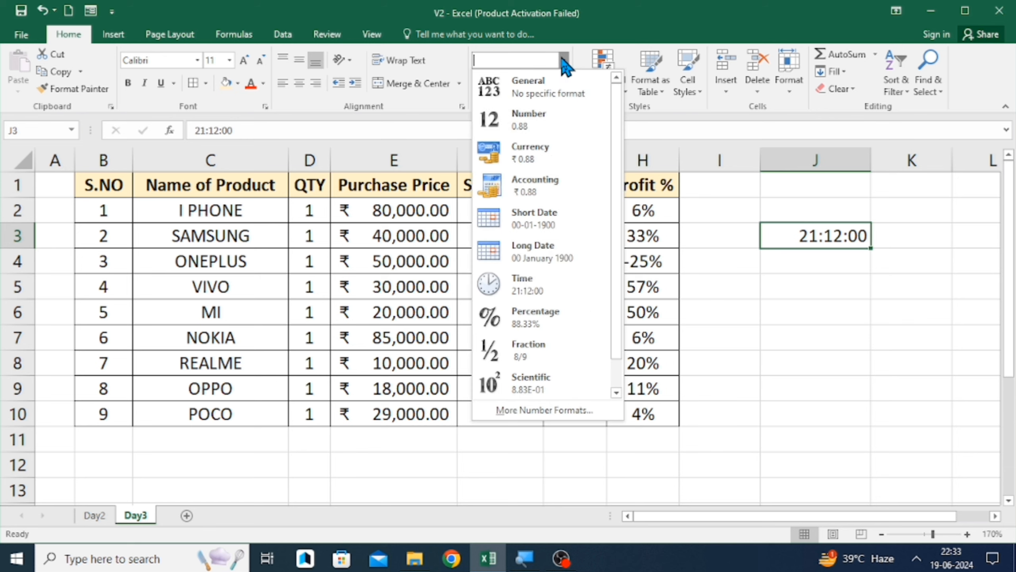
{"action": "left_click", "coordinate": [543, 409]}
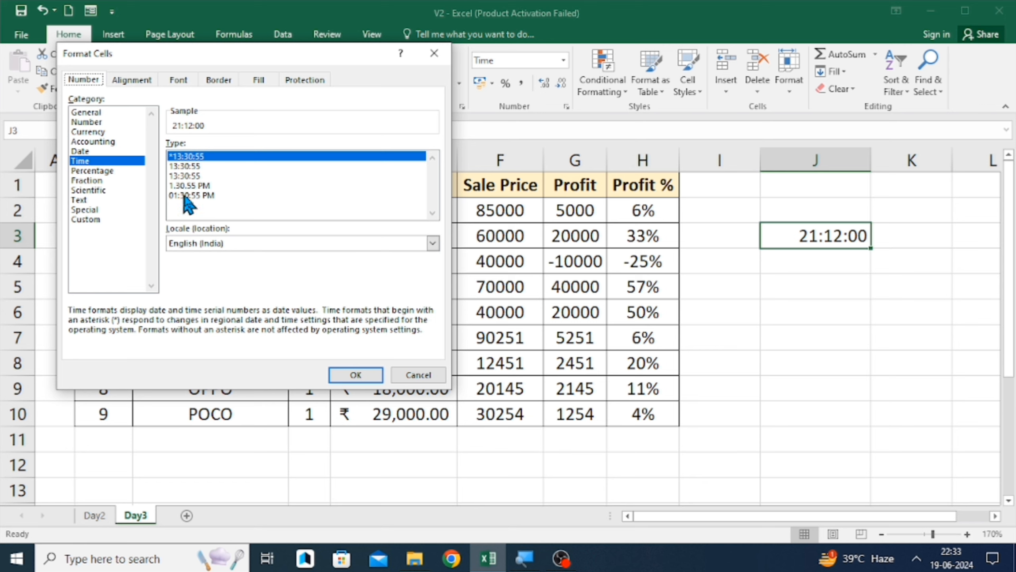
{"action": "left_click", "coordinate": [193, 187]}
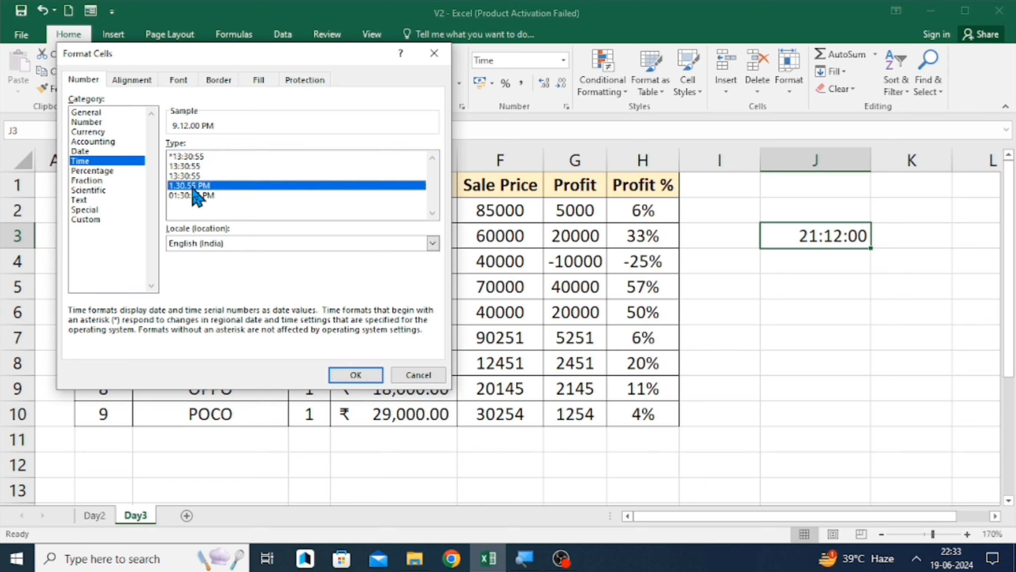
{"action": "left_click", "coordinate": [345, 377]}
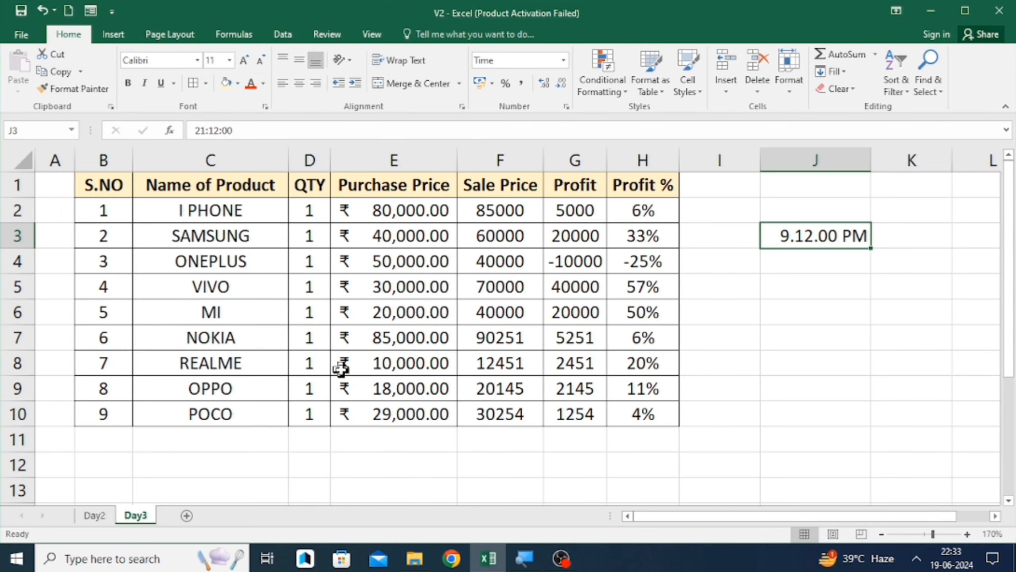
- Change J3's time type to 01:30:55 PM in the Format Cells dialog
{"action": "left_click", "coordinate": [564, 61]}
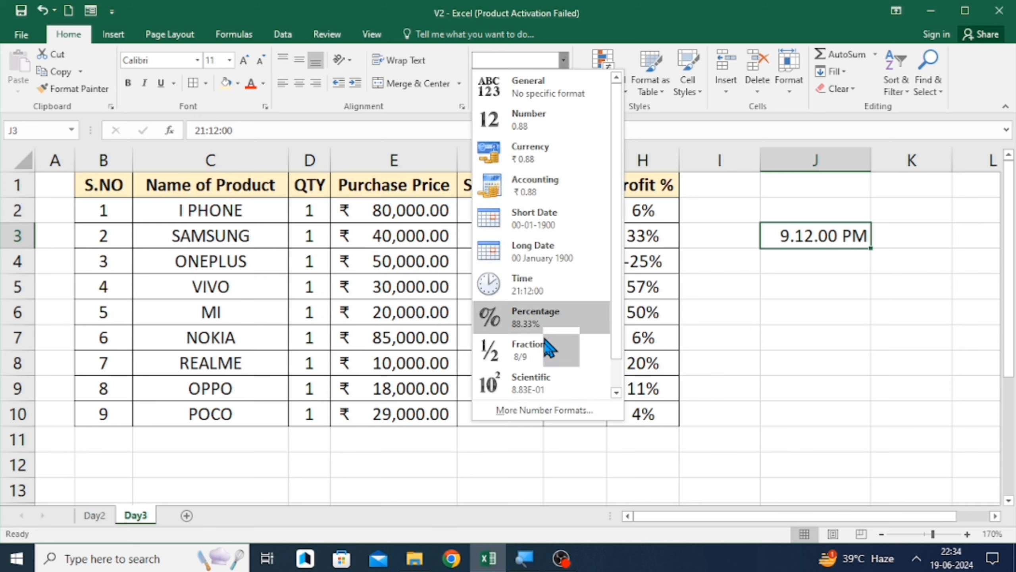
{"action": "left_click", "coordinate": [539, 407]}
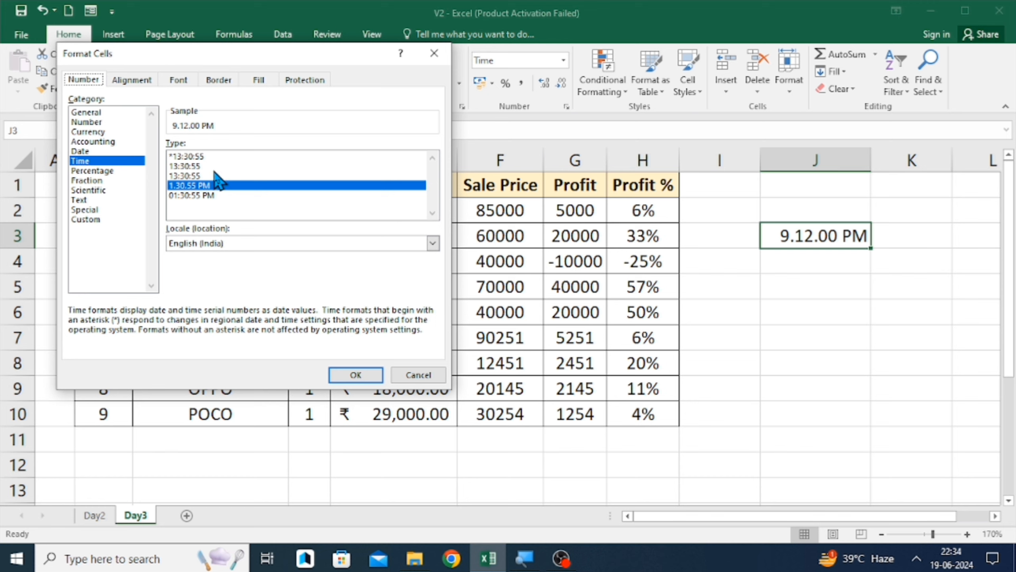
{"action": "left_click", "coordinate": [189, 196]}
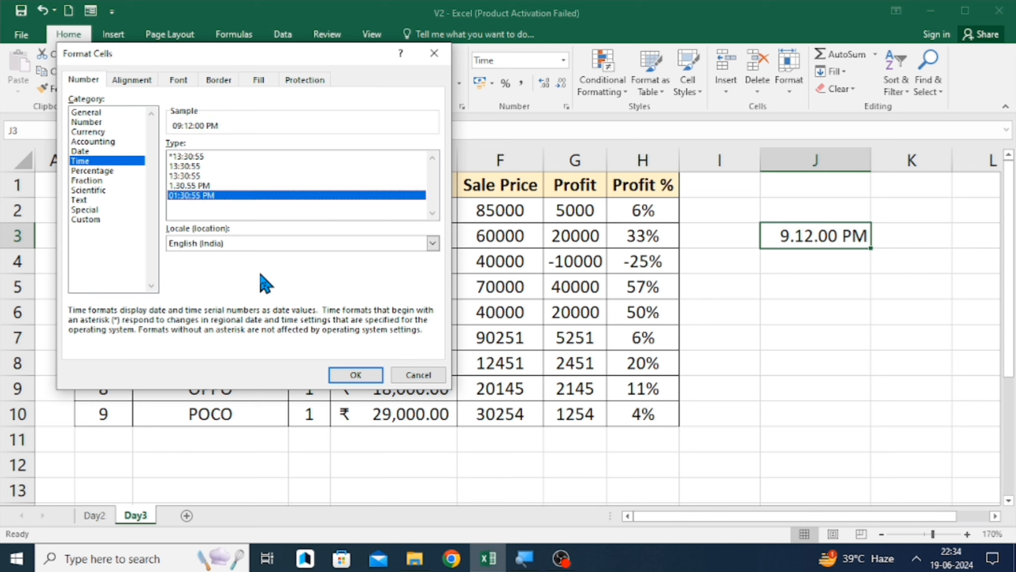
{"action": "left_click", "coordinate": [355, 375]}
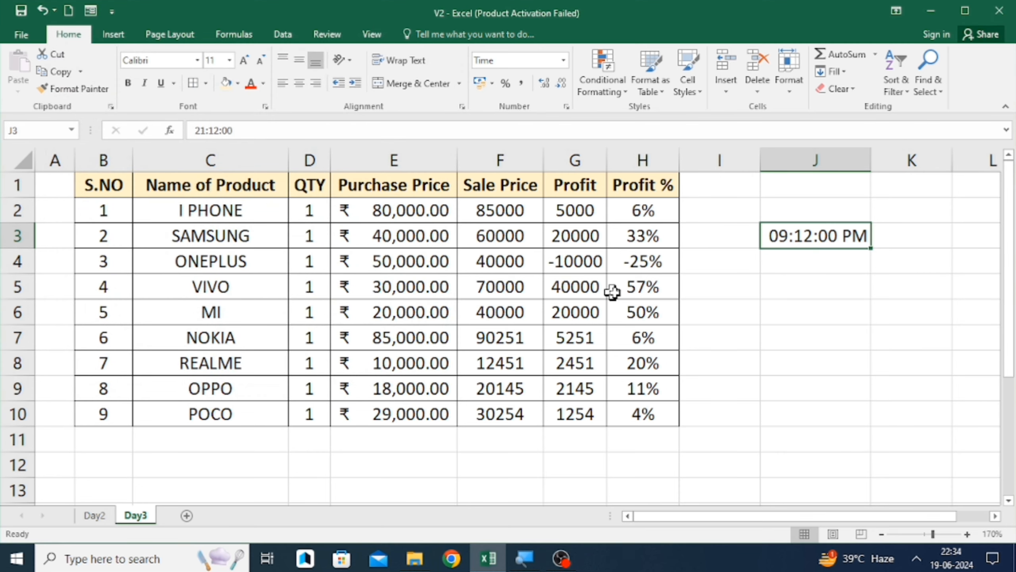
{"action": "left_click", "coordinate": [775, 262]}
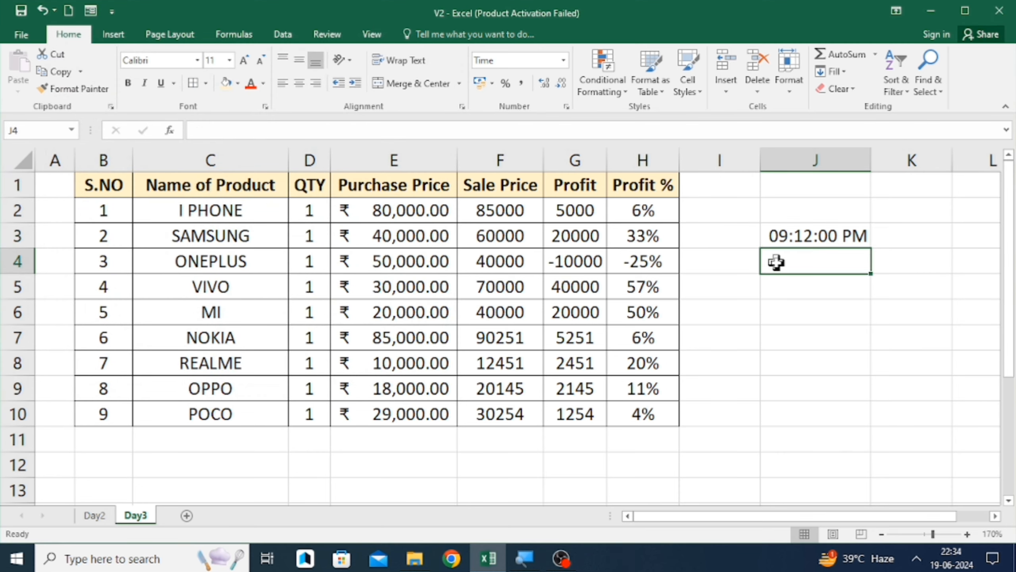
- Clear the time from cell J3
{"action": "key", "text": "Up"}
{"action": "key", "text": "Up"}
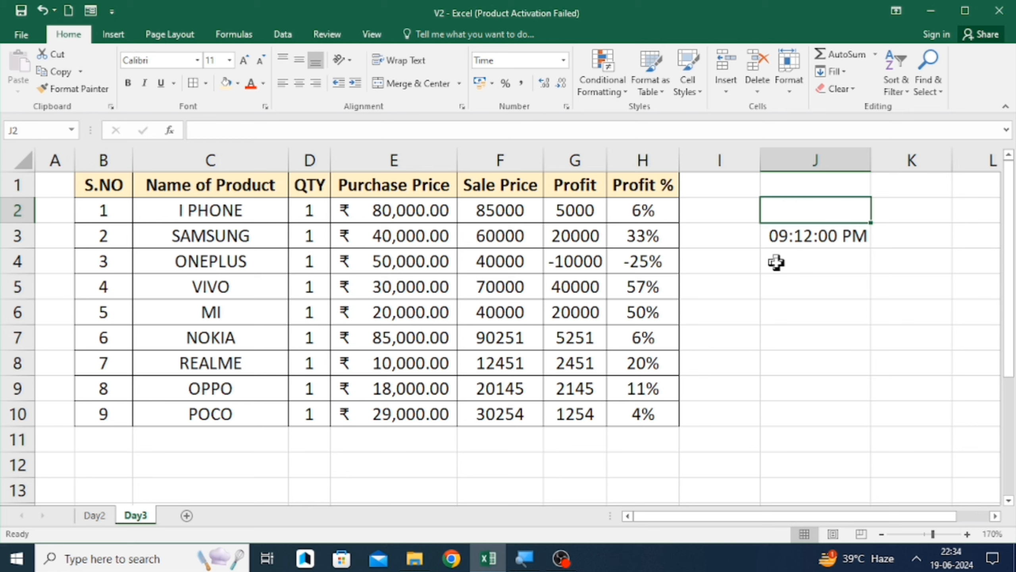
{"action": "key", "text": "Down"}
{"action": "key", "text": "Delete"}
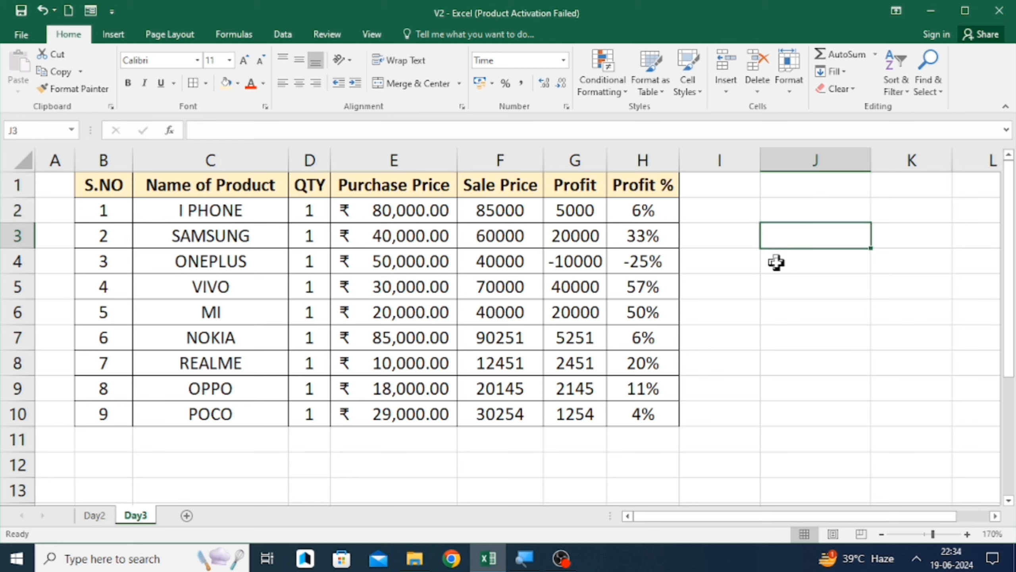
- Inspect the number formats and formulas of the product table cells in row 2
{"action": "left_click", "coordinate": [564, 61]}
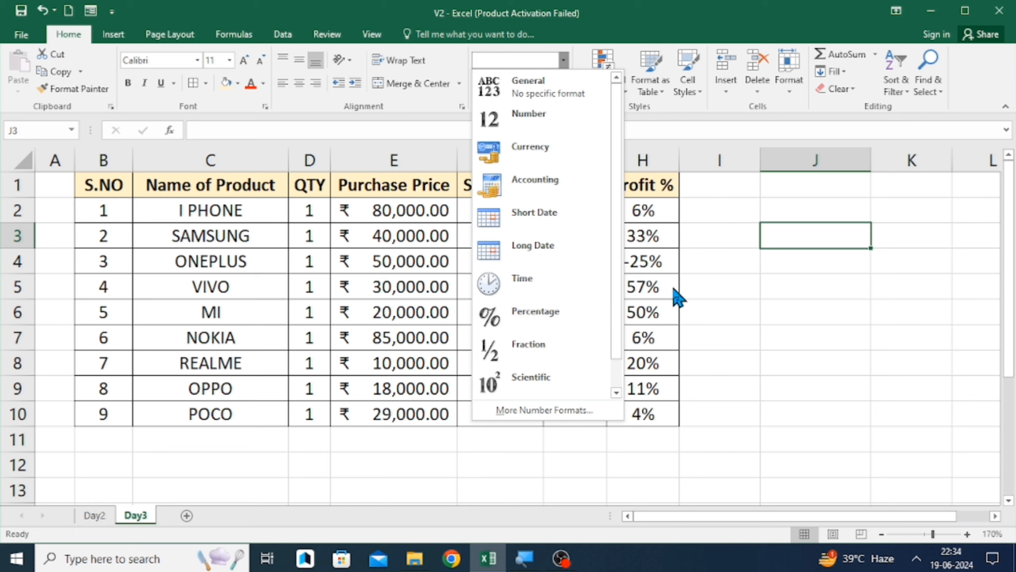
{"action": "left_click", "coordinate": [725, 197]}
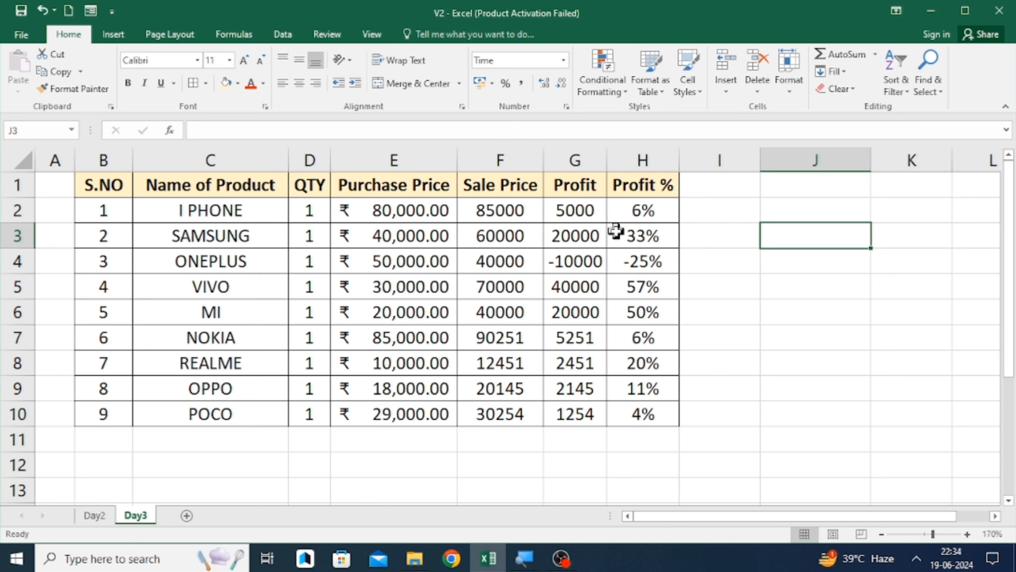
{"action": "left_click", "coordinate": [523, 236]}
{"action": "key", "text": "Up"}
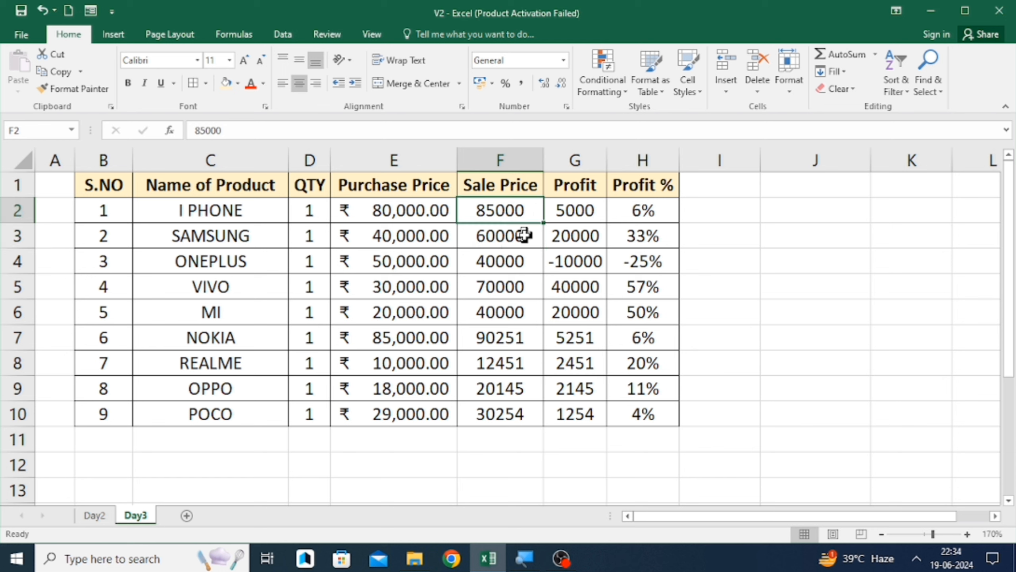
{"action": "key", "text": "Left"}
{"action": "key", "text": "Left"}
{"action": "key", "text": "Right"}
{"action": "key", "text": "Right"}
{"action": "key", "text": "Right"}
{"action": "key", "text": "Right"}
{"action": "key", "text": "Right"}
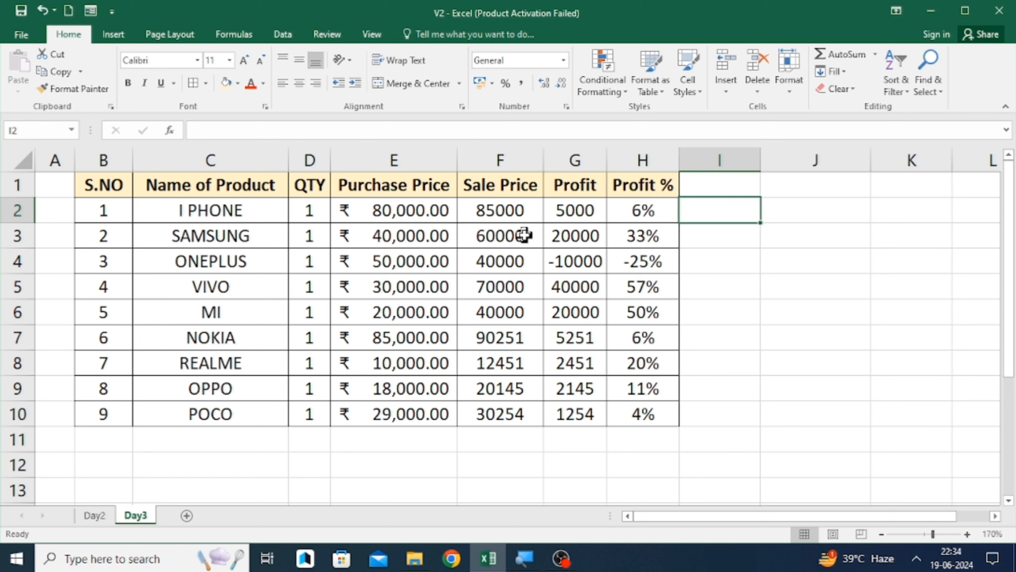
{"action": "key", "text": "Left"}
{"action": "key", "text": "Left"}
{"action": "key", "text": "Left"}
{"action": "key", "text": "Left"}
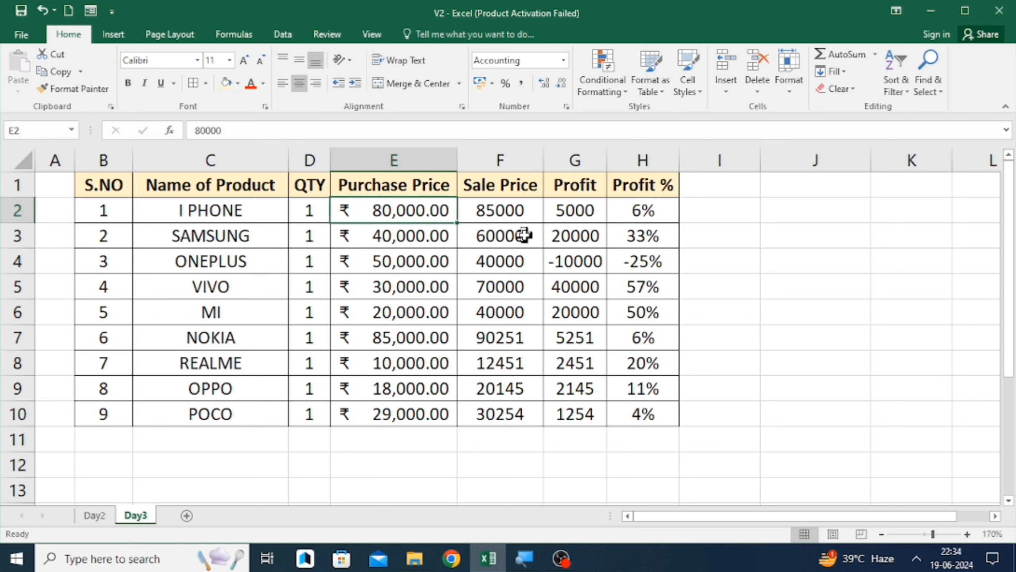
{"action": "key", "text": "Right"}
{"action": "key", "text": "Left"}
{"action": "key", "text": "Right"}
{"action": "key", "text": "Right"}
{"action": "key", "text": "Right"}
{"action": "key", "text": "Left"}
{"action": "key", "text": "Left"}
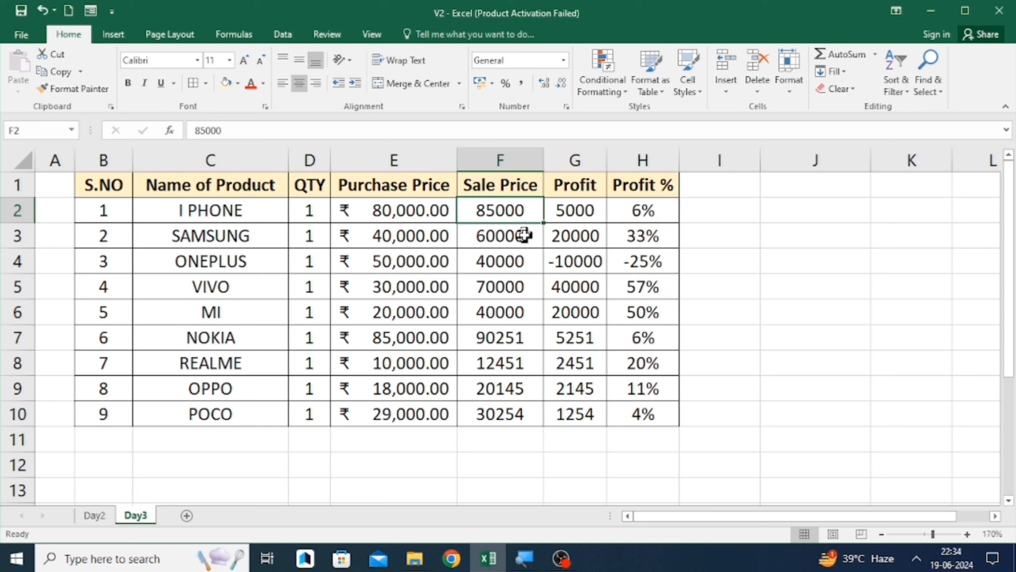
{"action": "key", "text": "Right"}
{"action": "key", "text": "Right"}
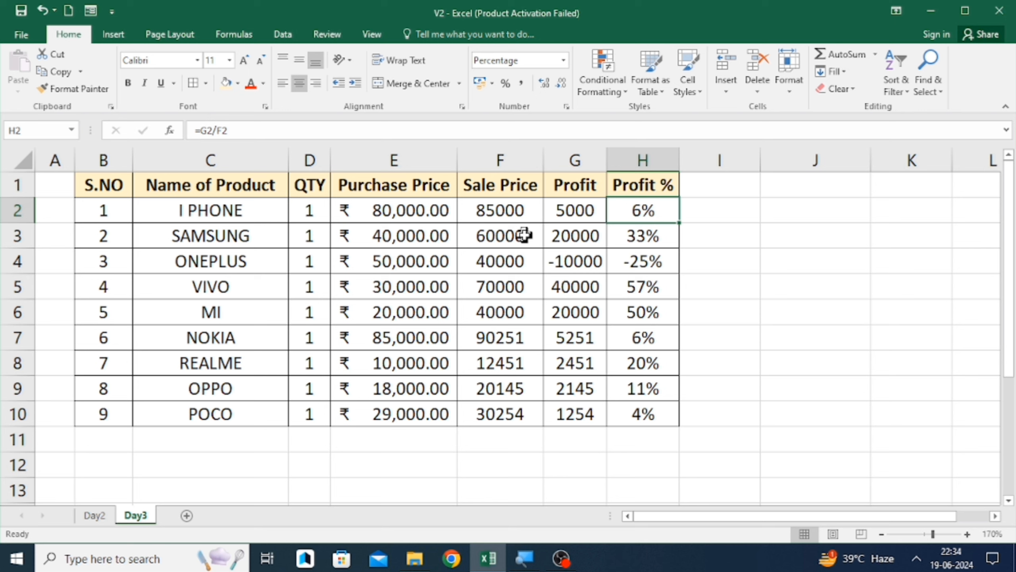
{"action": "key", "text": "F2"}
{"action": "key", "text": "Return"}
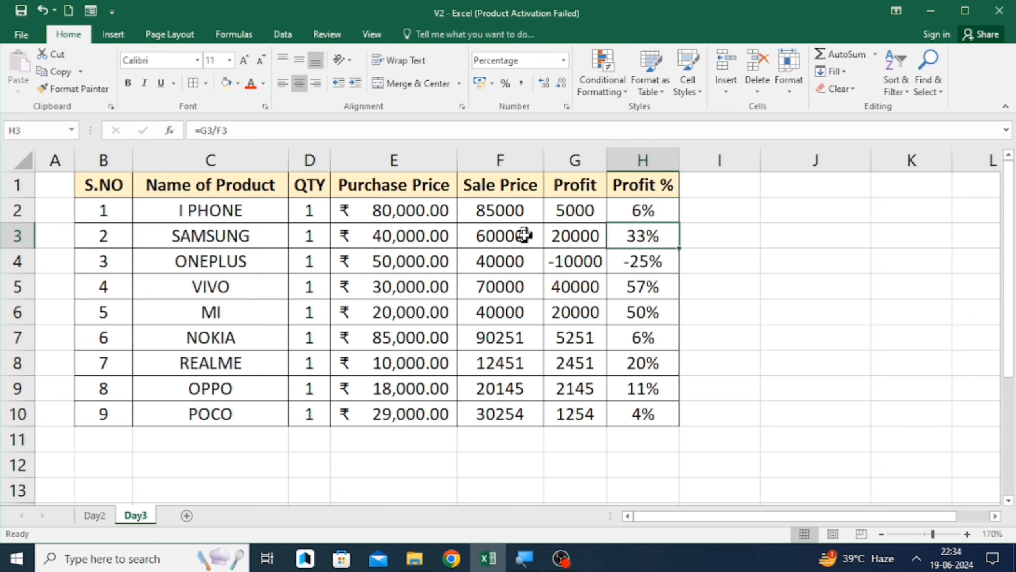
- Enter the formula =E2/G2 in cell I2
{"action": "key", "text": "Up"}
{"action": "key", "text": "Right"}
{"action": "type", "text": "="}
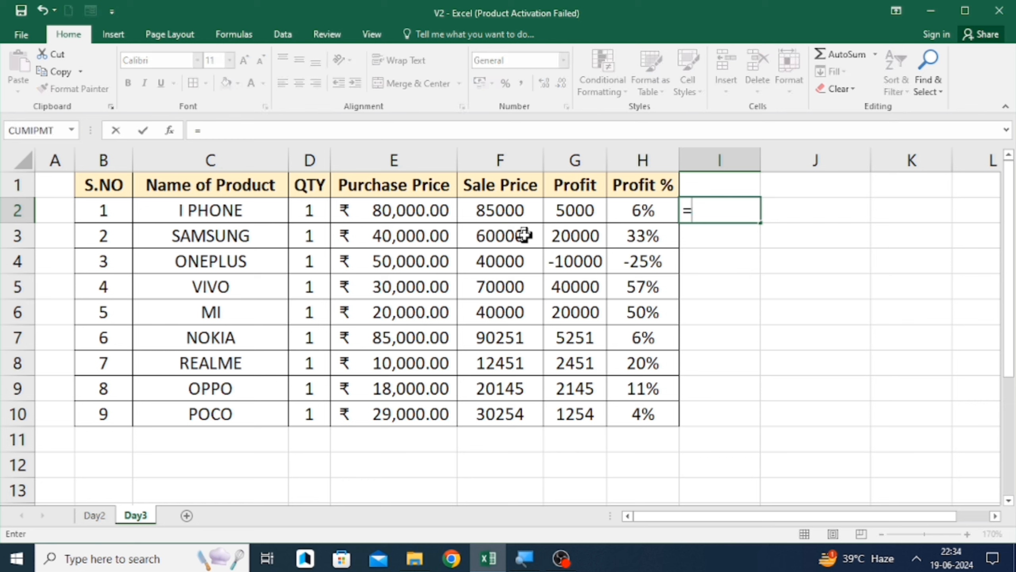
{"action": "key", "text": "Left"}
{"action": "key", "text": "Left"}
{"action": "key", "text": "Left"}
{"action": "key", "text": "Left"}
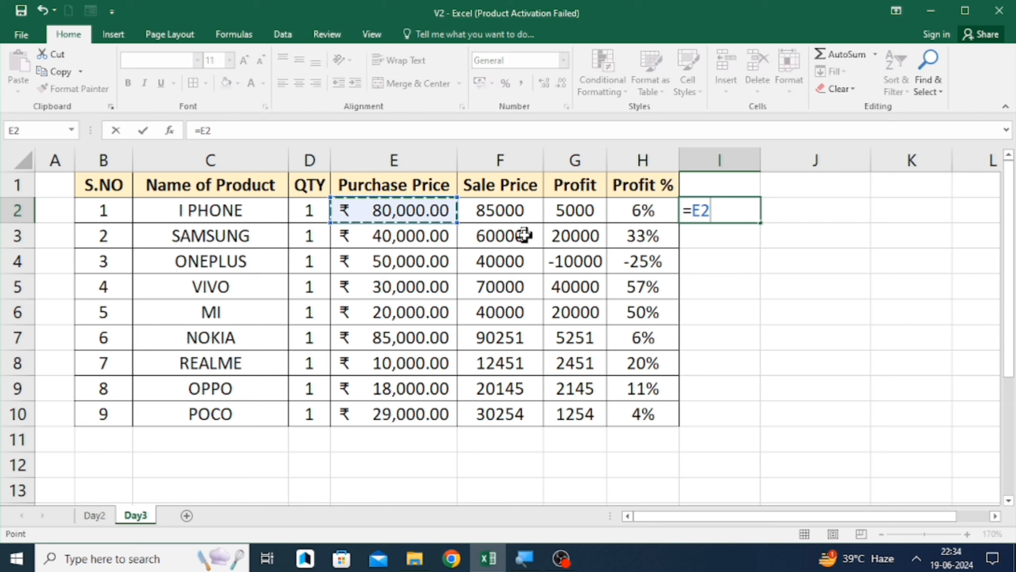
{"action": "type", "text": "/"}
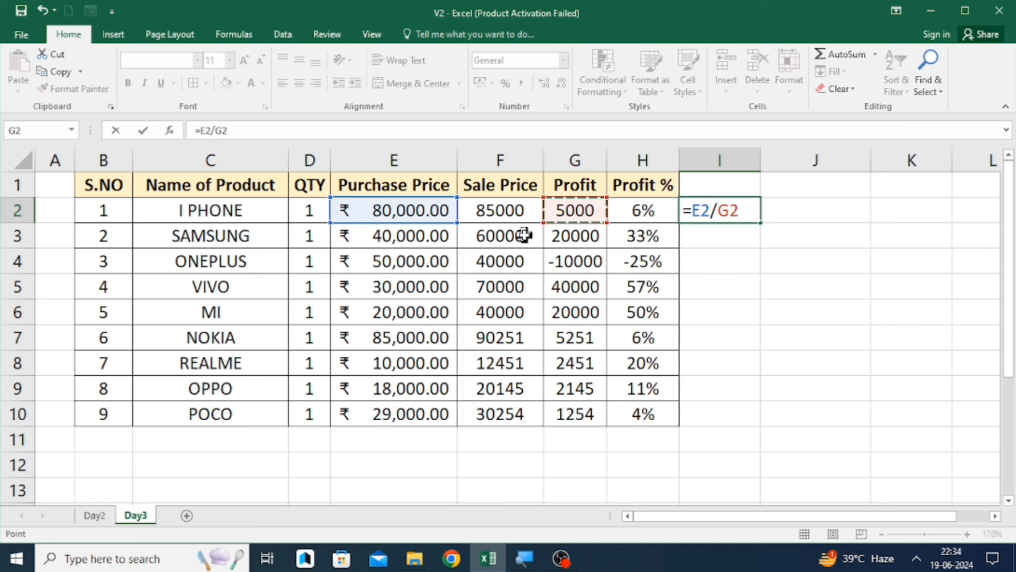
{"action": "key", "text": "Return"}
{"action": "key", "text": "Up"}
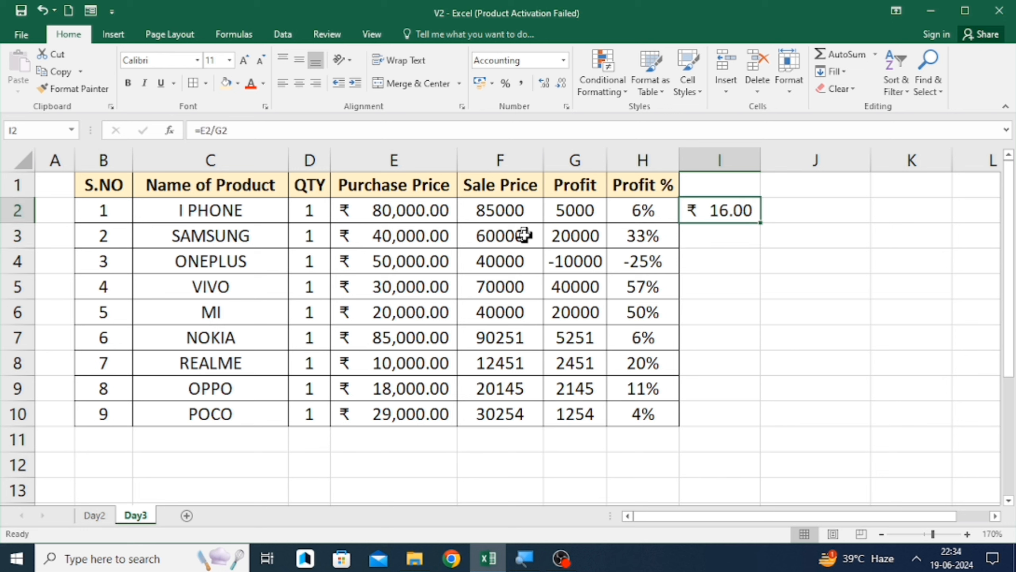
- Apply percent style to I2 and enter the formula =G2/E2 there
{"action": "left_click", "coordinate": [506, 84]}
{"action": "type", "text": "="}
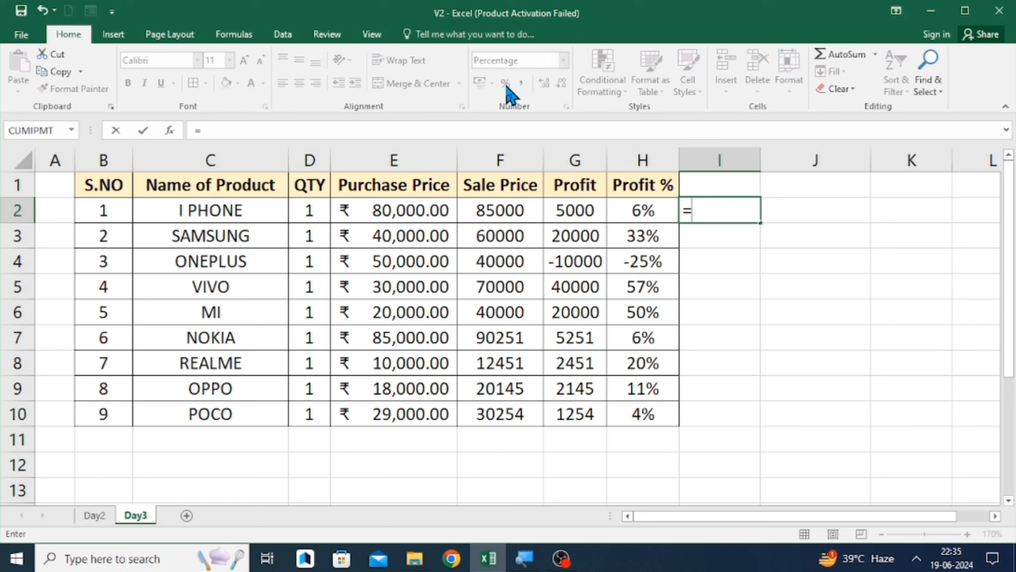
{"action": "key", "text": "Left"}
{"action": "key", "text": "Left"}
{"action": "type", "text": "/"}
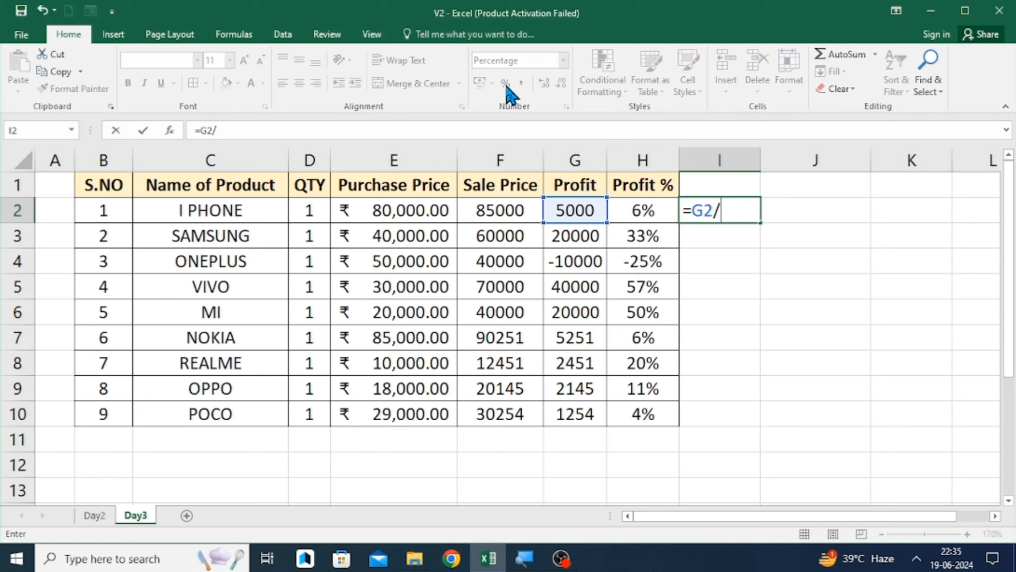
{"action": "key", "text": "Left"}
{"action": "key", "text": "Left"}
{"action": "key", "text": "Left"}
{"action": "key", "text": "Left"}
{"action": "key", "text": "Return"}
{"action": "key", "text": "Up"}
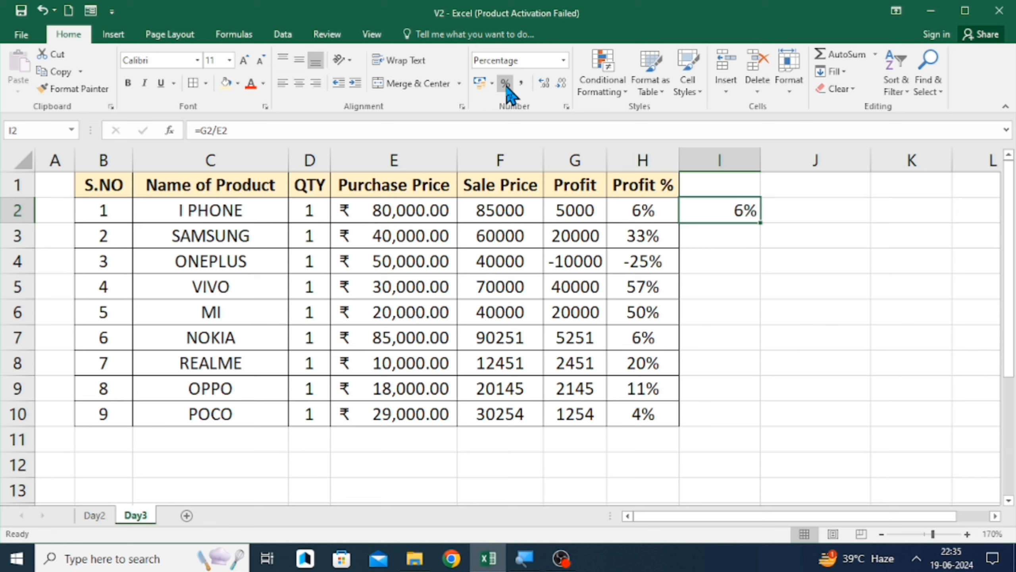
- Compare the Profit % formulas in cells H2 and I2
{"action": "key", "text": "F2"}
{"action": "key", "text": "Return"}
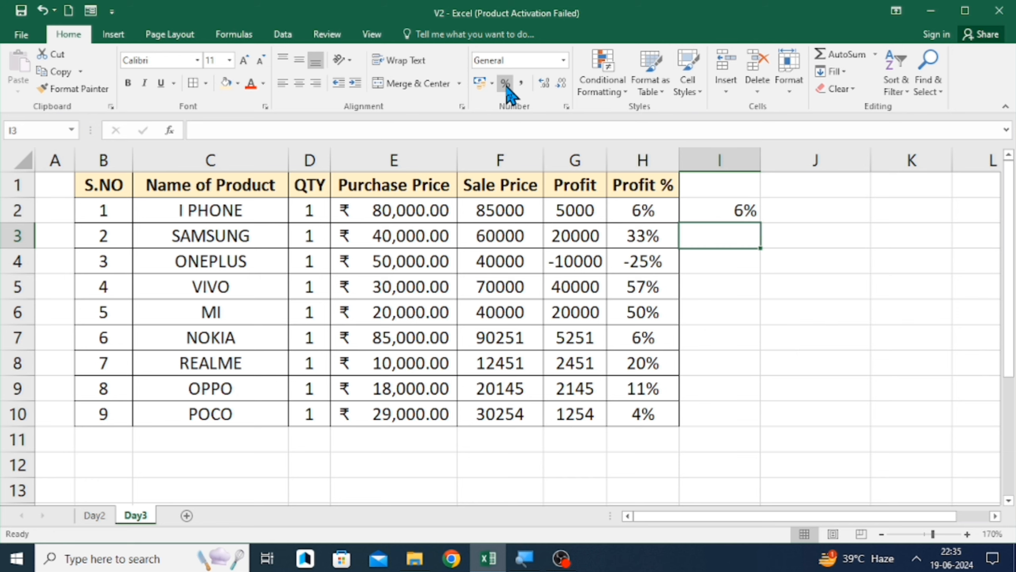
{"action": "key", "text": "Up"}
{"action": "key", "text": "Left"}
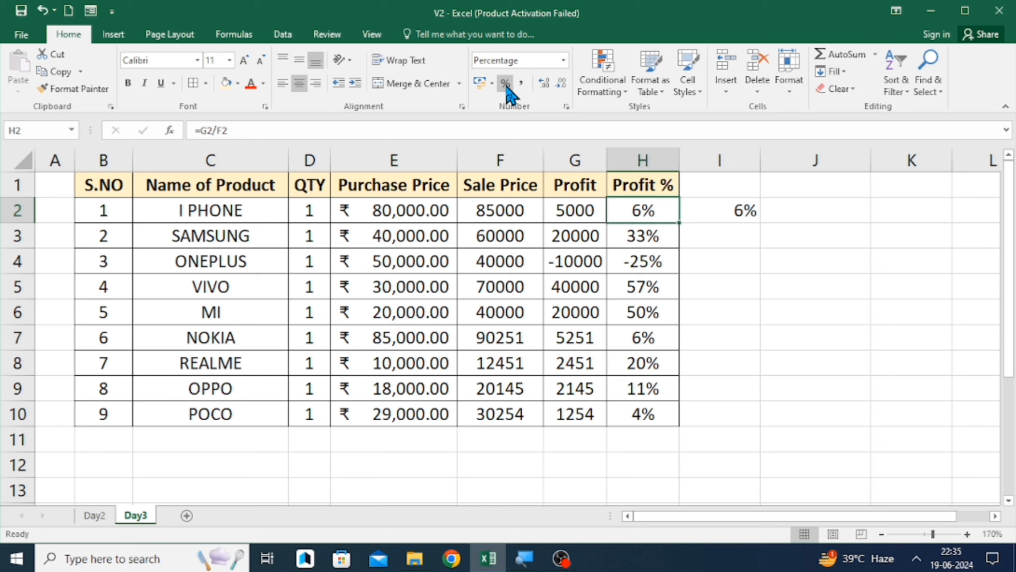
{"action": "key", "text": "F2"}
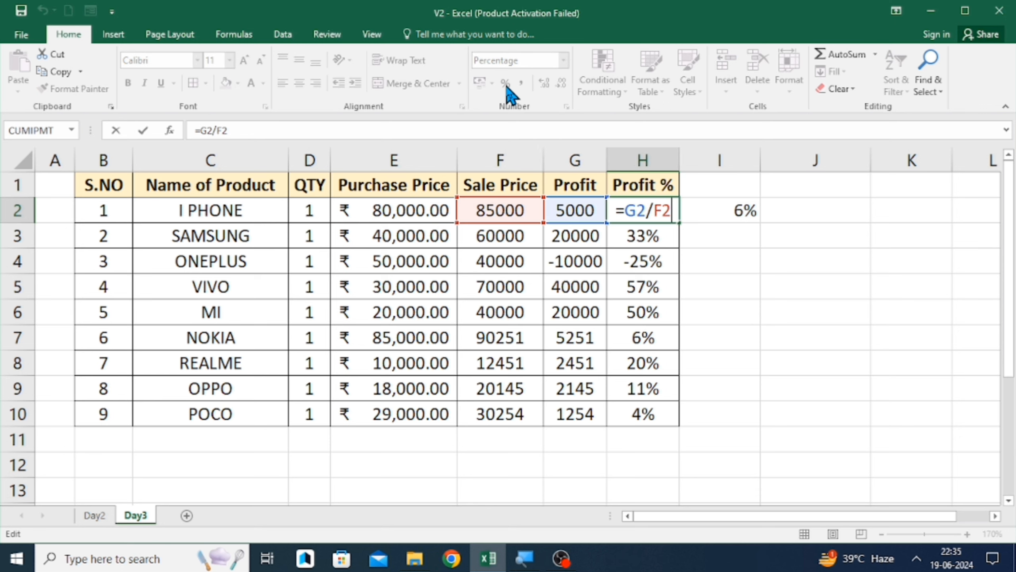
{"action": "key", "text": "Return"}
{"action": "key", "text": "Up"}
{"action": "key", "text": "Right"}
{"action": "key", "text": "F2"}
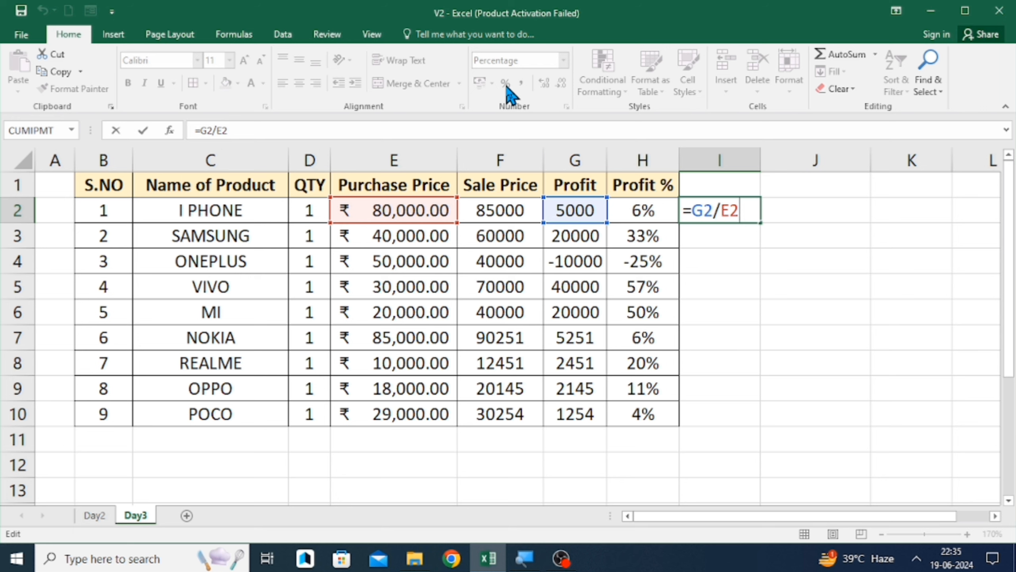
{"action": "key", "text": "Return"}
{"action": "key", "text": "Up"}
{"action": "key", "text": "Left"}
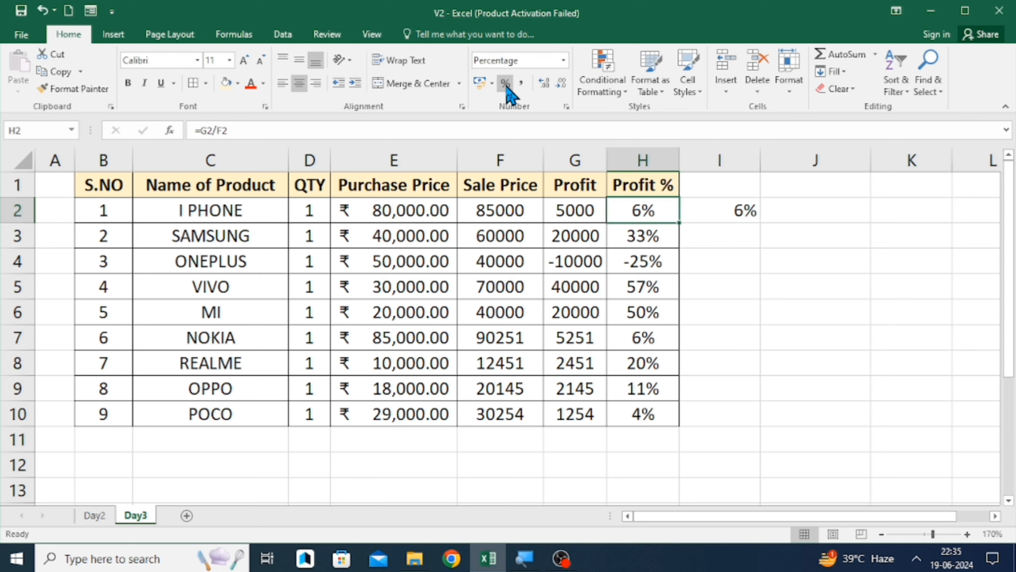
{"action": "key", "text": "F2"}
{"action": "key", "text": "Return"}
{"action": "key", "text": "Up"}
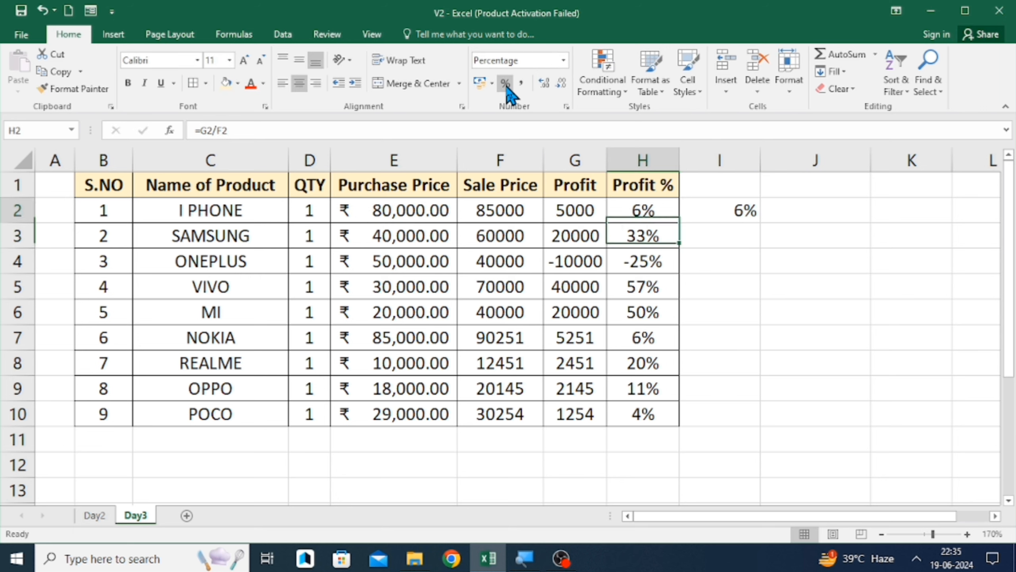
{"action": "key", "text": "Right"}
{"action": "key", "text": "F2"}
{"action": "key", "text": "Return"}
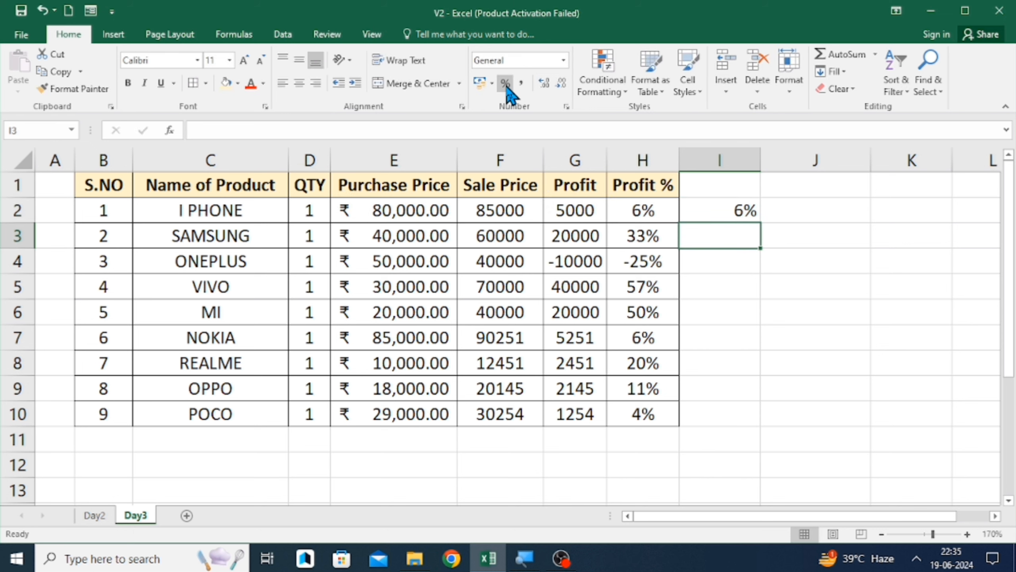
- Review the number formats of the cells across row 2 of the product table
{"action": "key", "text": "Up"}
{"action": "key", "text": "Up"}
{"action": "key", "text": "Left"}
{"action": "key", "text": "Left"}
{"action": "key", "text": "Down"}
{"action": "key", "text": "Left"}
{"action": "key", "text": "Left"}
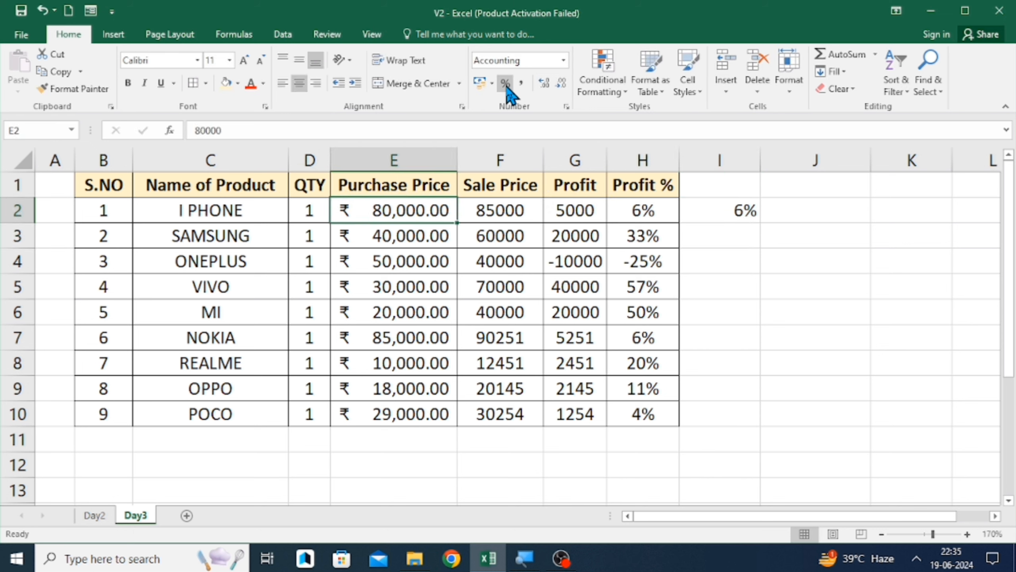
{"action": "key", "text": "Right"}
{"action": "key", "text": "Left"}
{"action": "key", "text": "Right"}
{"action": "key", "text": "Right"}
{"action": "key", "text": "Right"}
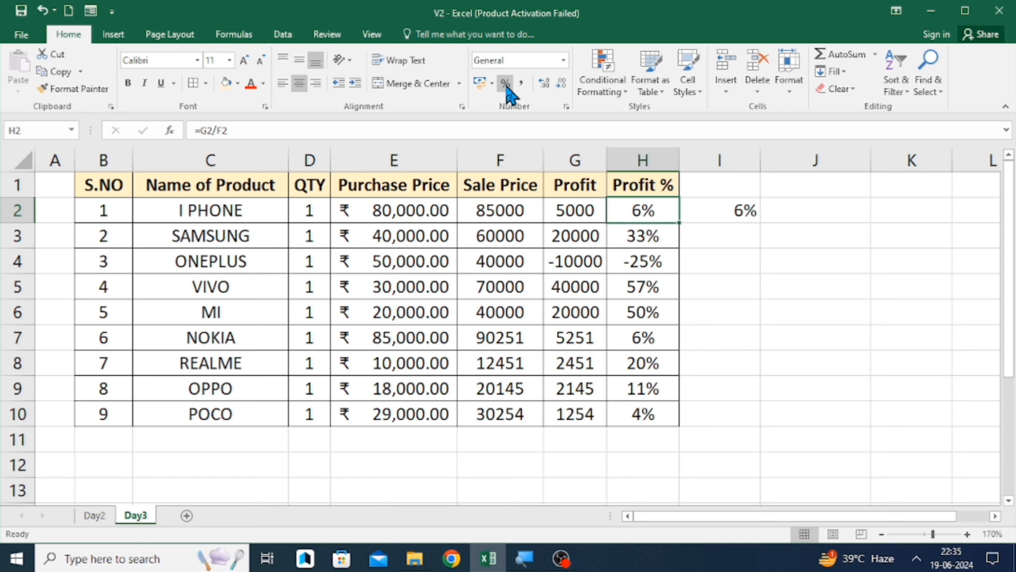
{"action": "key", "text": "Right"}
{"action": "key", "text": "Right"}
{"action": "key", "text": "Left"}
{"action": "key", "text": "Left"}
{"action": "key", "text": "Left"}
{"action": "key", "text": "Left"}
{"action": "key", "text": "Left"}
{"action": "key", "text": "Right"}
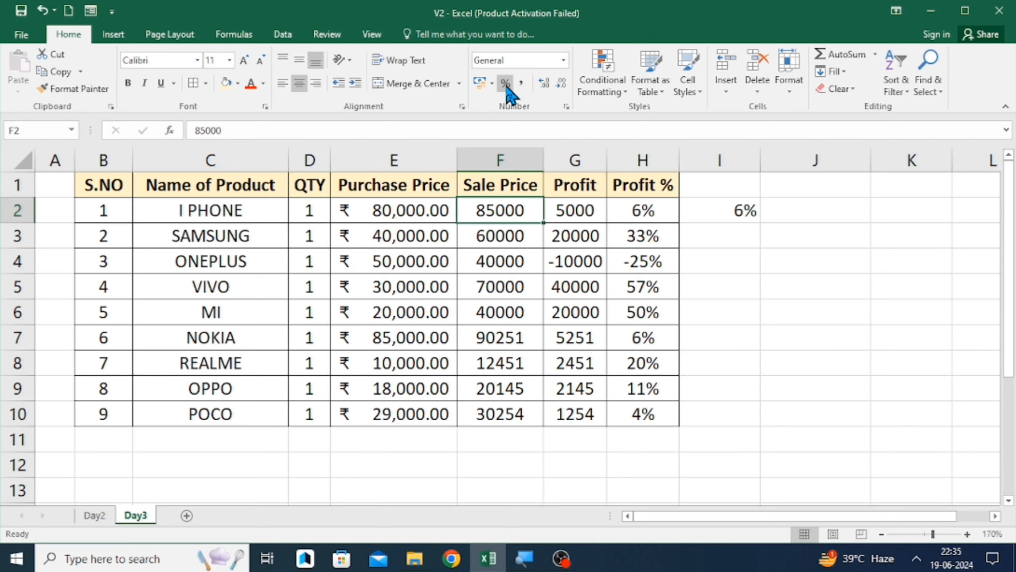
{"action": "key", "text": "Right"}
{"action": "key", "text": "Right"}
{"action": "key", "text": "Right"}
{"action": "key", "text": "Up"}
{"action": "key", "text": "Down"}
{"action": "key", "text": "Down"}
{"action": "key", "text": "Up"}
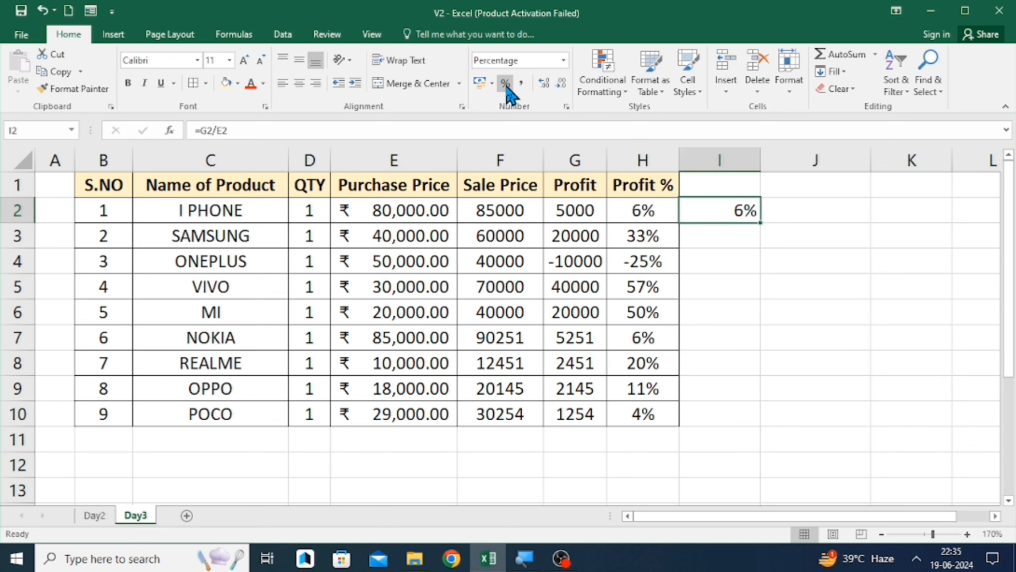
- Clear the contents of cells I1:I2
{"action": "key", "text": "Up"}
{"action": "key", "text": "shift+Down"}
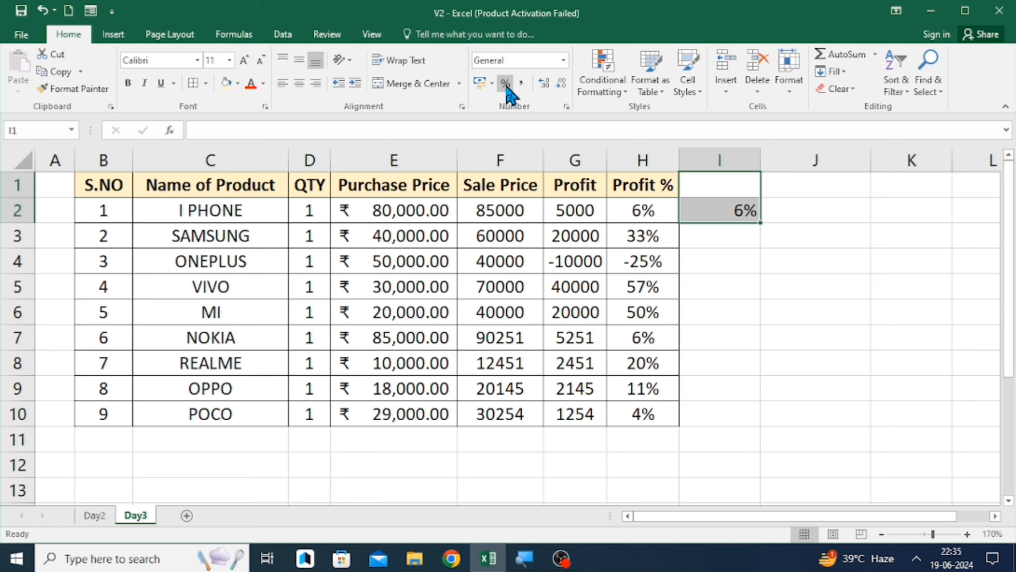
{"action": "key", "text": "Delete"}
- Enter 1 in cell I3
{"action": "key", "text": "Down"}
{"action": "key", "text": "Down"}
{"action": "type", "text": "1"}
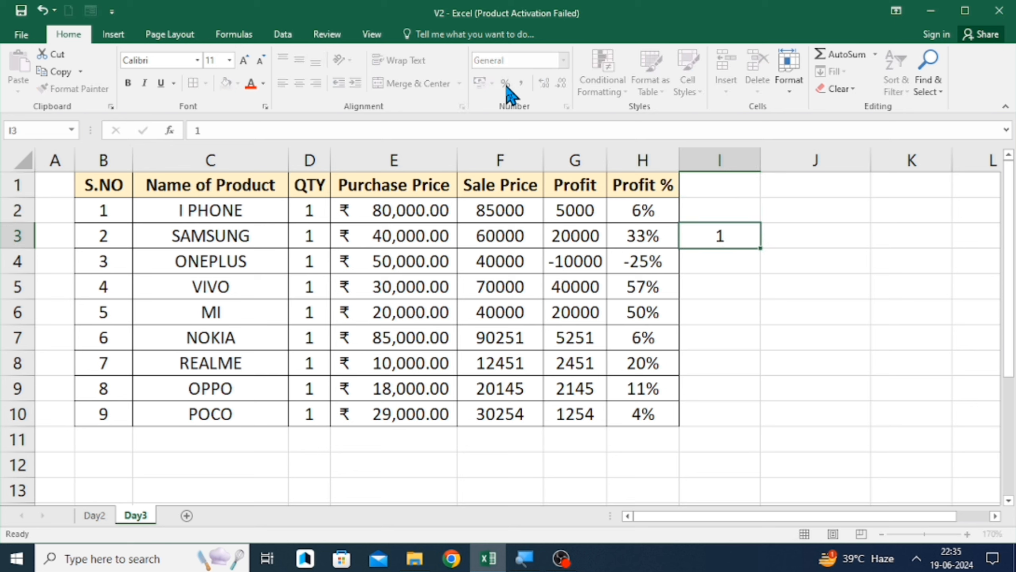
{"action": "key", "text": "Return"}
- Enter the formula =1+I3 in I4 and fill it down to I8
{"action": "type", "text": "+"}
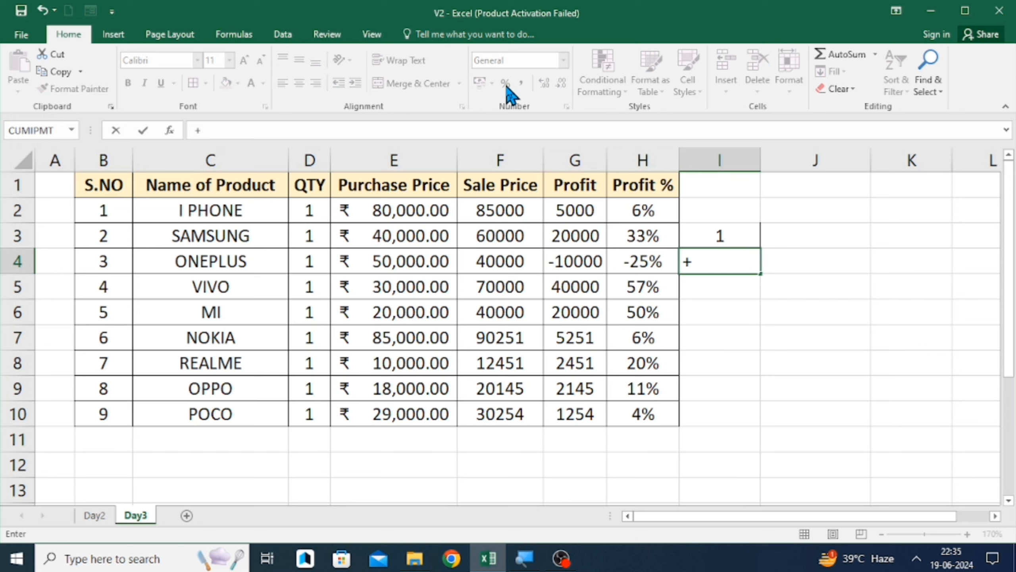
{"action": "type", "text": "1+"}
{"action": "key", "text": "Up"}
{"action": "key", "text": "Return"}
{"action": "key", "text": "Up"}
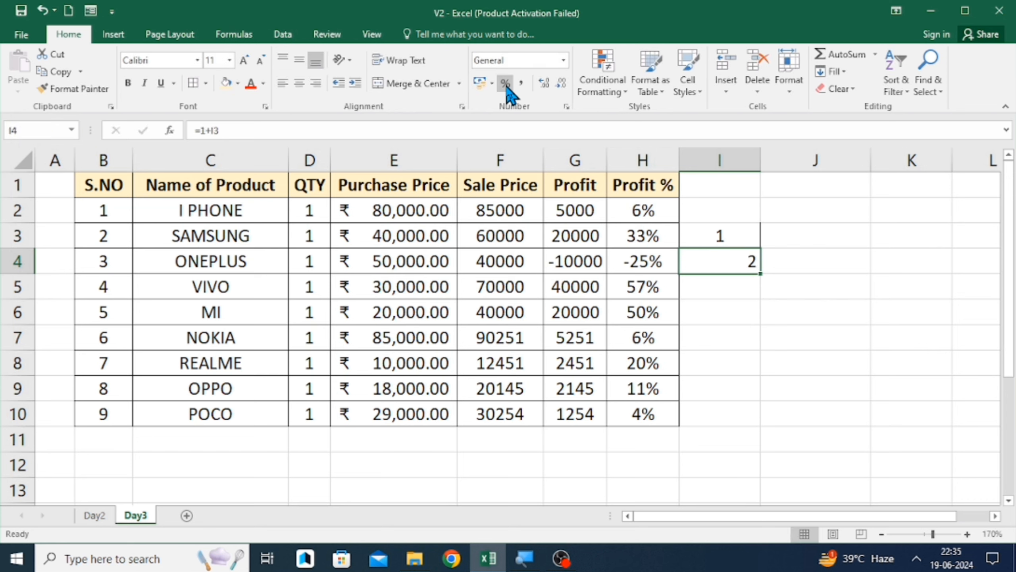
{"action": "key", "text": "shift+Down"}
{"action": "key", "text": "shift+Down"}
{"action": "key", "text": "shift+Down"}
{"action": "key", "text": "shift+Down"}
{"action": "key", "text": "ctrl+d"}
- Apply percent style to the series in I3:I8
{"action": "key", "text": "Up"}
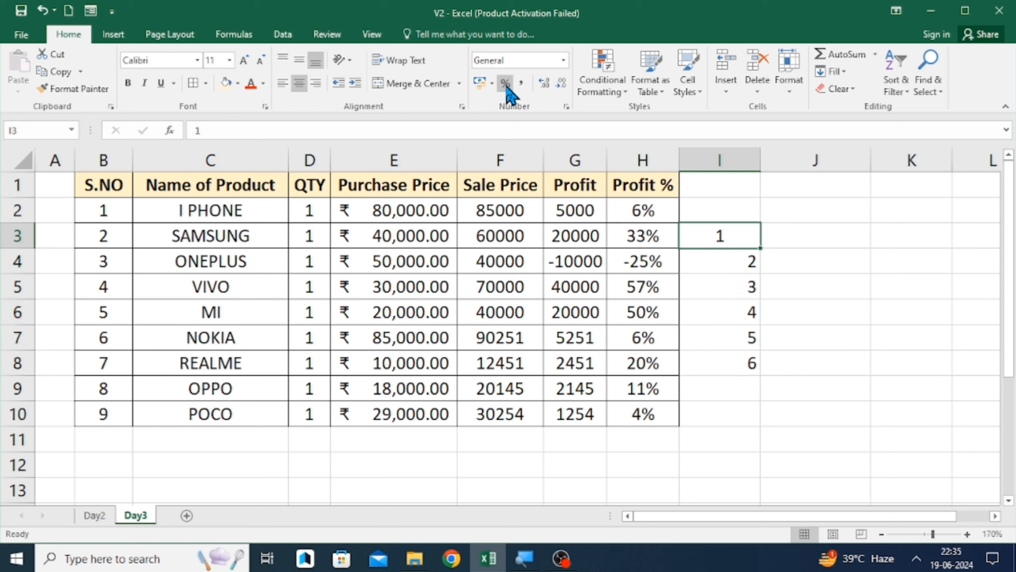
{"action": "key", "text": "ctrl+shift+Down"}
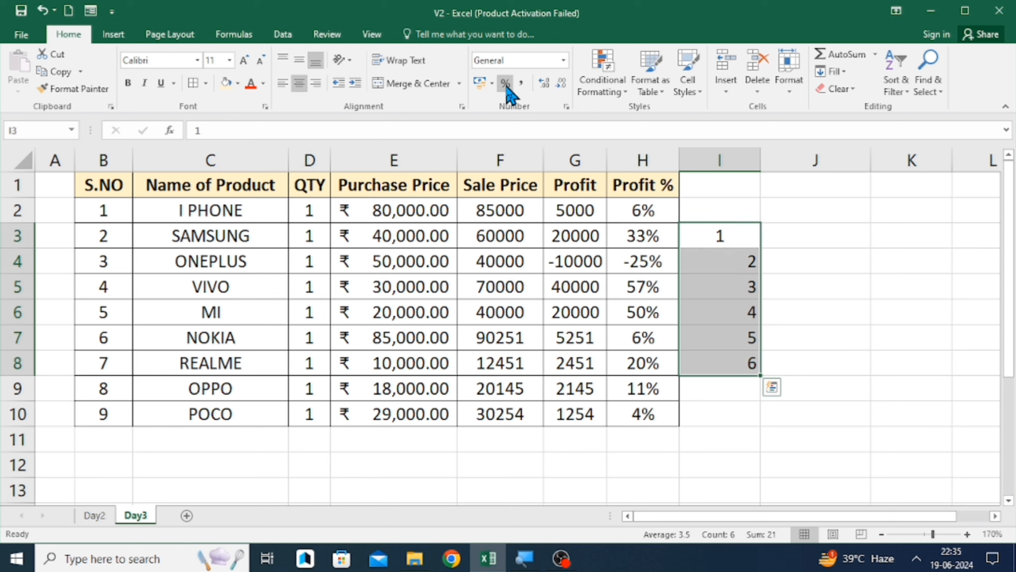
{"action": "left_click", "coordinate": [505, 83]}
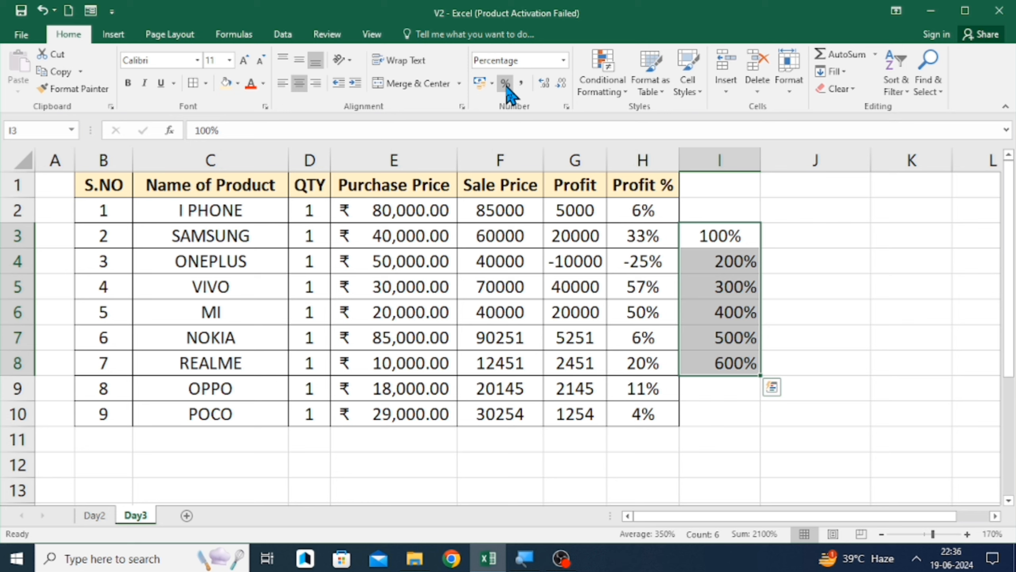
- Clear the percentage series from cells I3:I8
{"action": "key", "text": "BackSpace"}
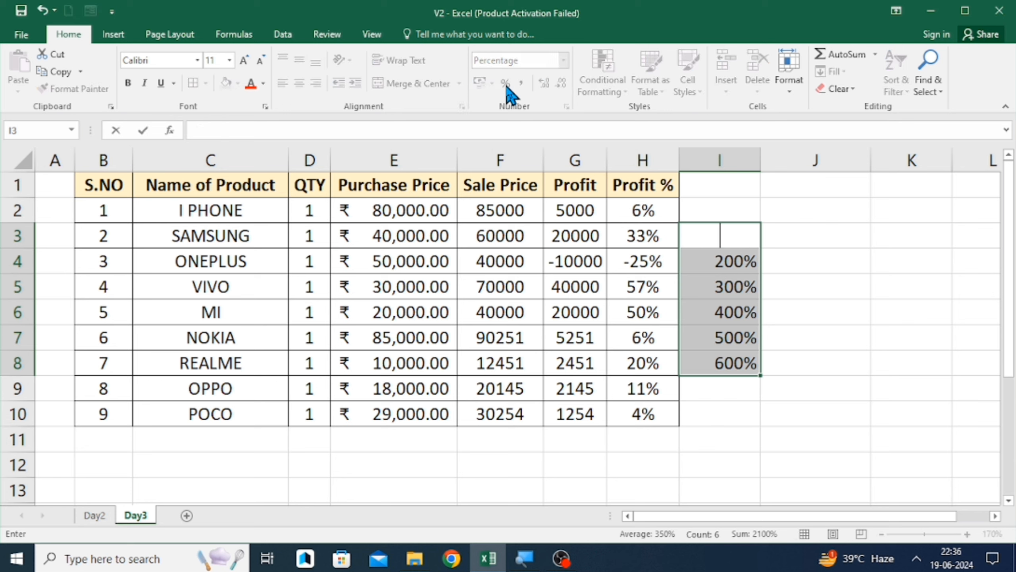
{"action": "key", "text": "Down"}
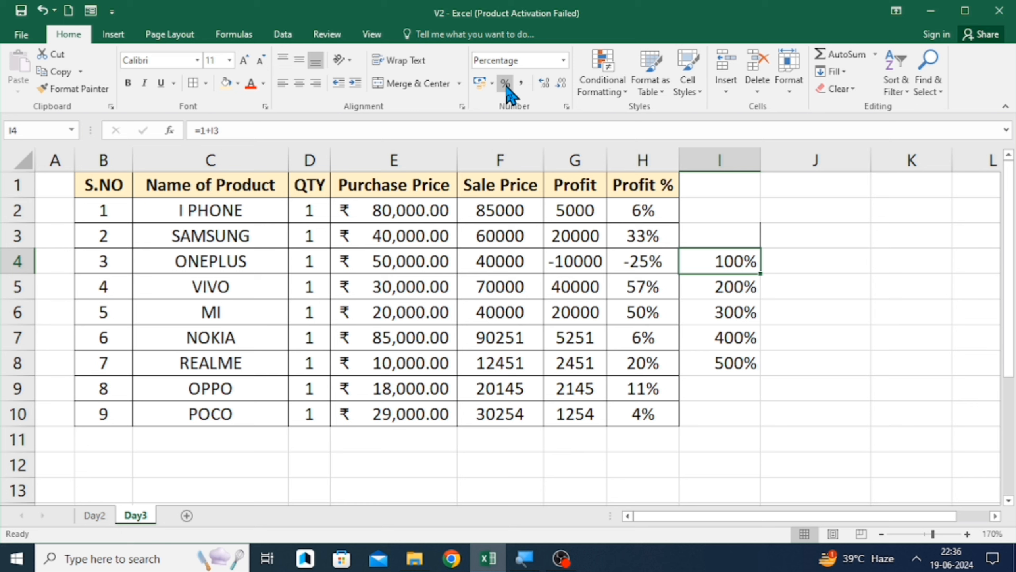
{"action": "key", "text": "ctrl+shift+Down"}
{"action": "key", "text": "Delete"}
- Review the number formats of the Purchase Price and Profit % cells in the product table
{"action": "key", "text": "Left"}
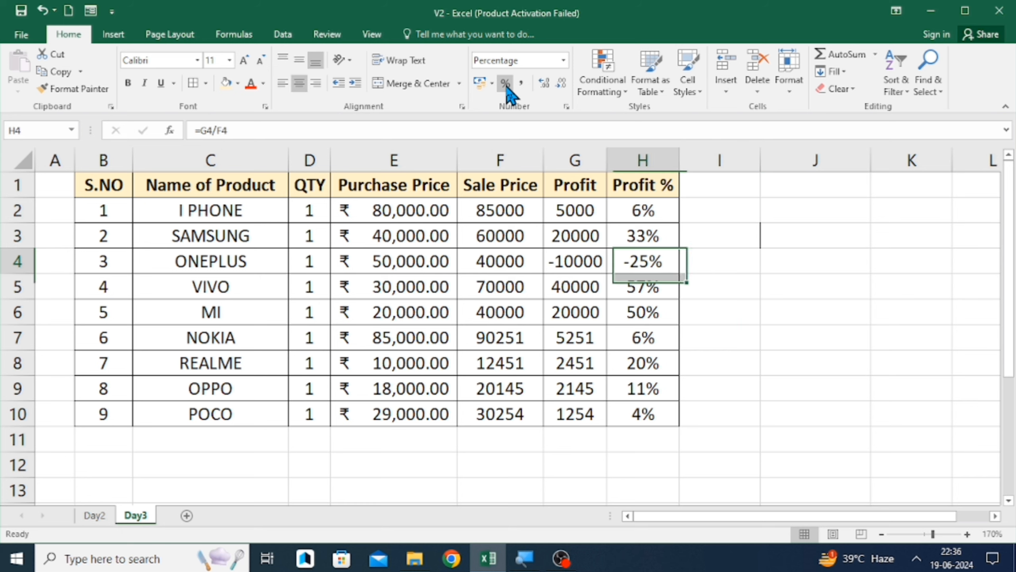
{"action": "key", "text": "Left"}
{"action": "key", "text": "Left"}
{"action": "key", "text": "Up"}
{"action": "key", "text": "Up"}
{"action": "key", "text": "Left"}
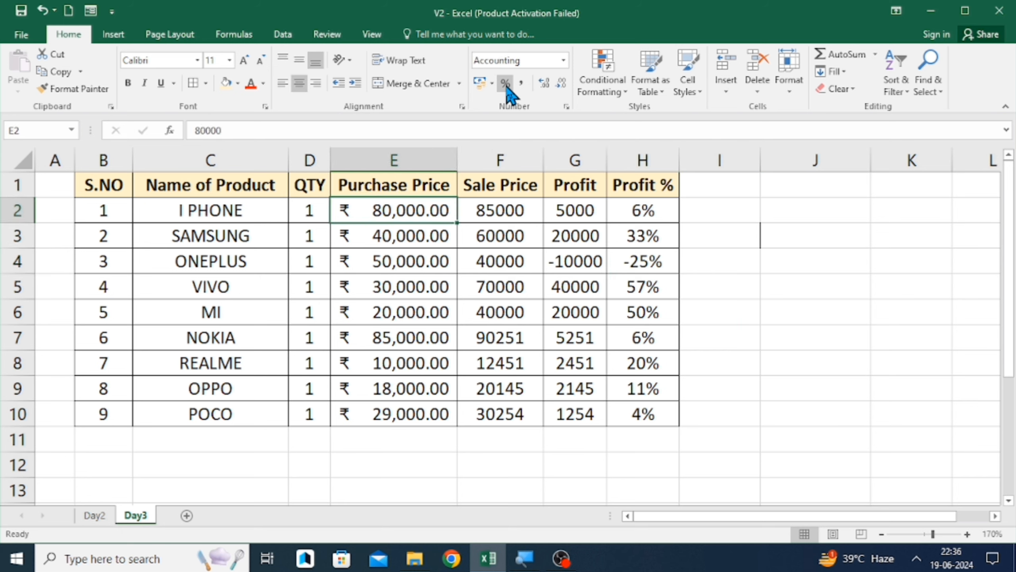
{"action": "key", "text": "Down"}
{"action": "key", "text": "Down"}
{"action": "key", "text": "Down"}
{"action": "key", "text": "Down"}
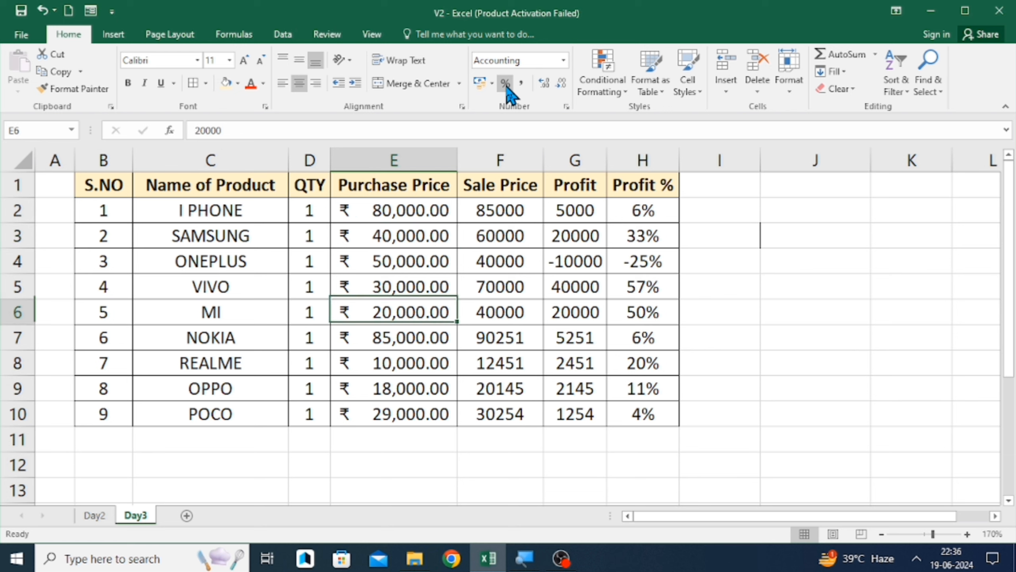
{"action": "key", "text": "Up"}
{"action": "key", "text": "Up"}
{"action": "key", "text": "Up"}
{"action": "key", "text": "Up"}
{"action": "key", "text": "Up"}
- Apply the $ English (United States) accounting format to the Sale Price values F2:F10
{"action": "key", "text": "Right"}
{"action": "key", "text": "Down"}
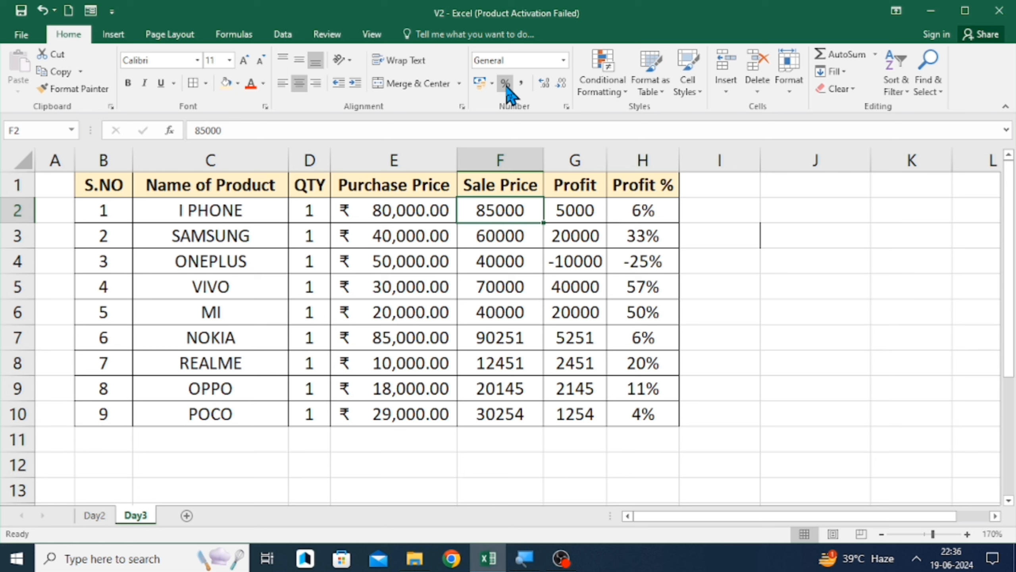
{"action": "key", "text": "ctrl+shift+Down"}
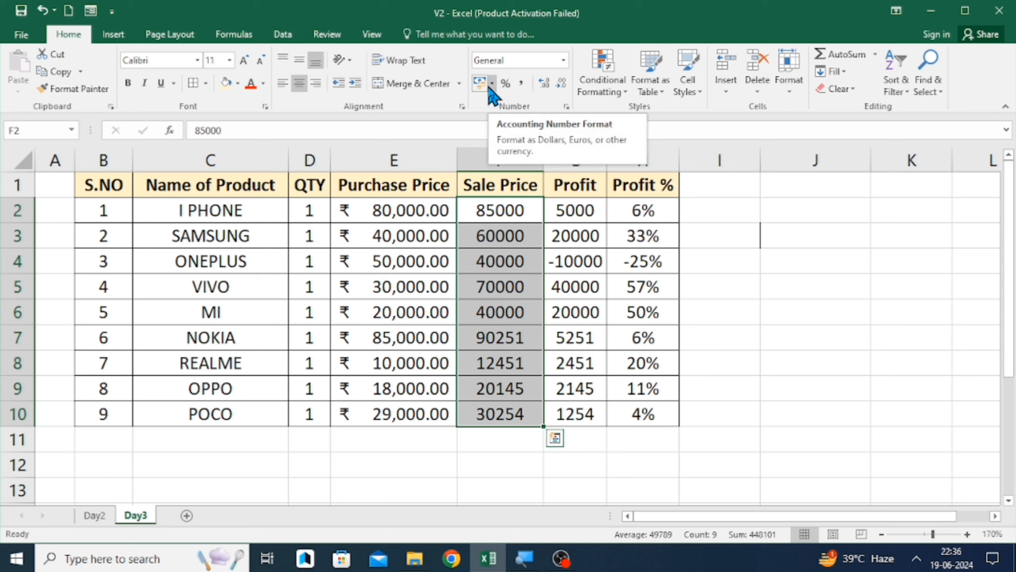
{"action": "left_click", "coordinate": [491, 84]}
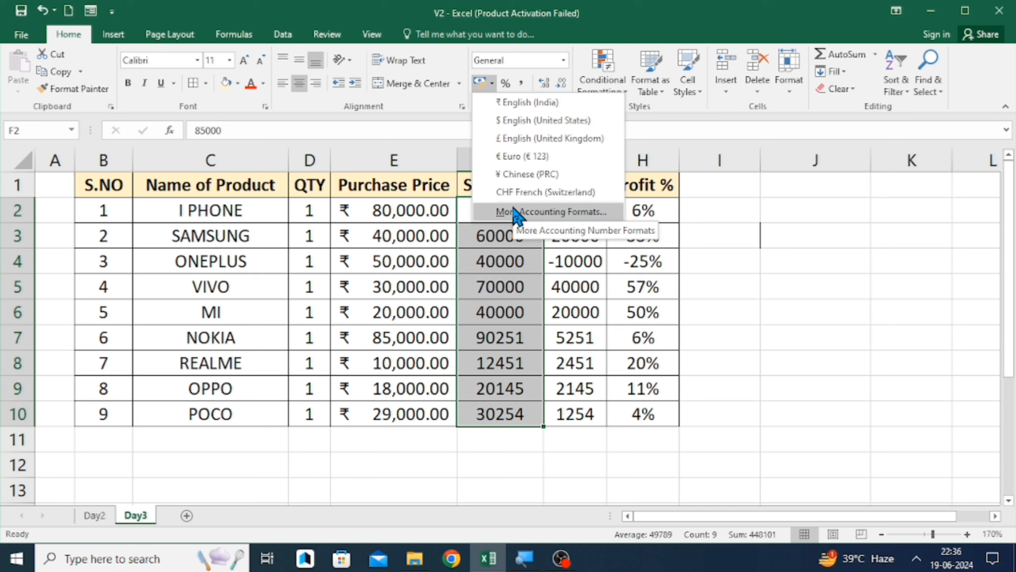
{"action": "left_click", "coordinate": [513, 120]}
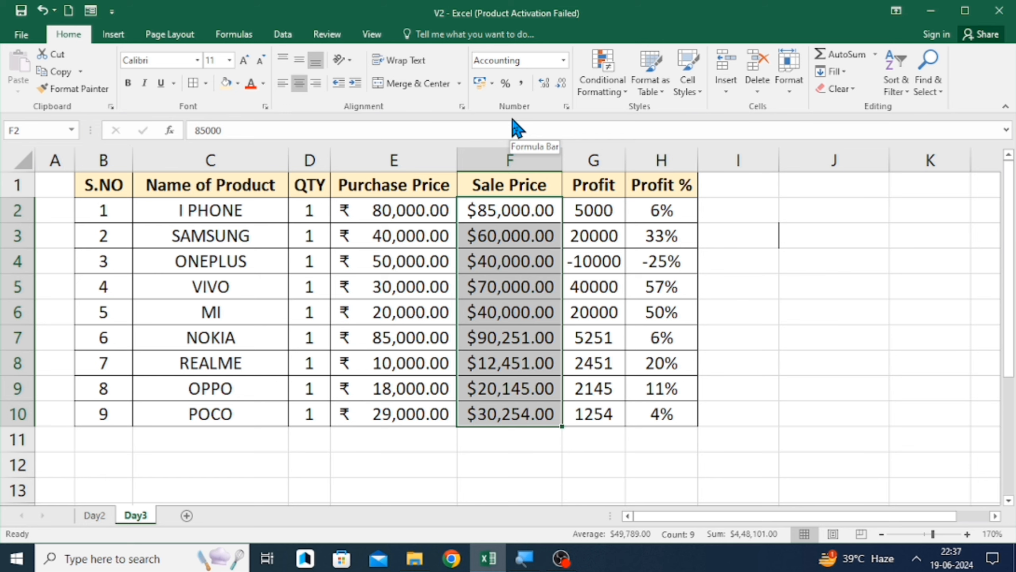
- Apply the ¥ Chinese (PRC) accounting format to the Profit values G2:G10
{"action": "key", "text": "Left"}
{"action": "key", "text": "Right"}
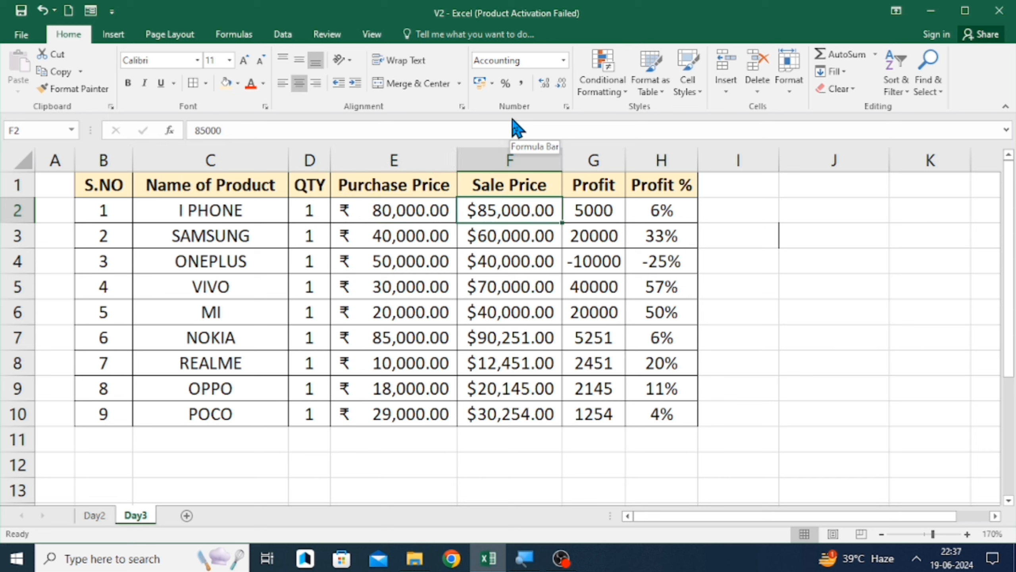
{"action": "key", "text": "Left"}
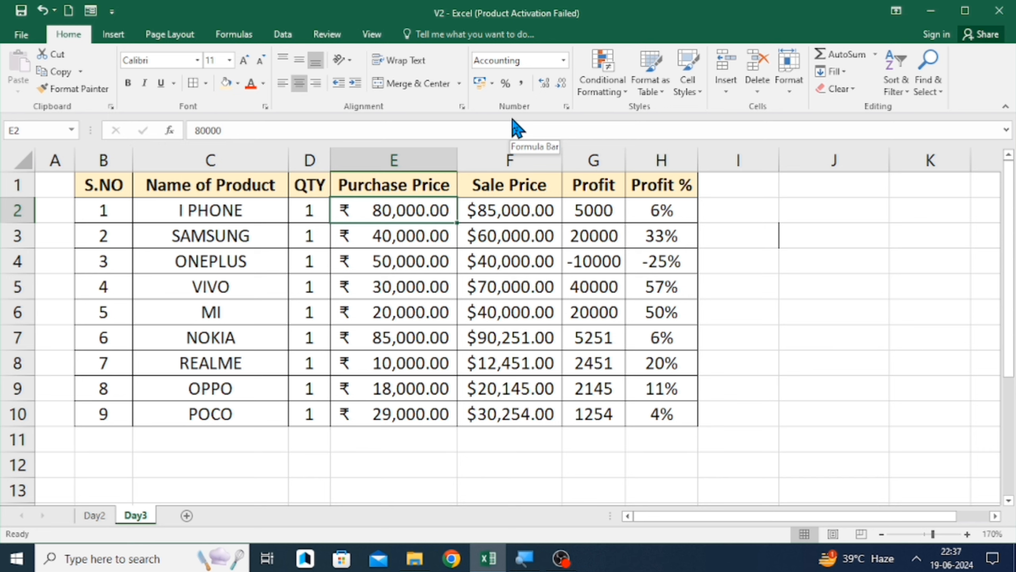
{"action": "key", "text": "Right"}
{"action": "key", "text": "Left"}
{"action": "key", "text": "Right"}
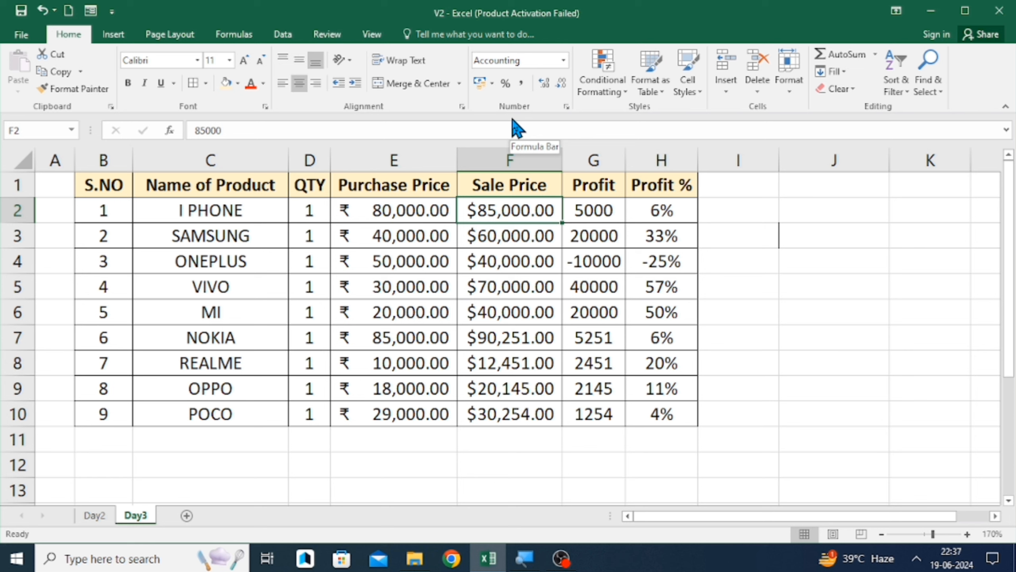
{"action": "key", "text": "Right"}
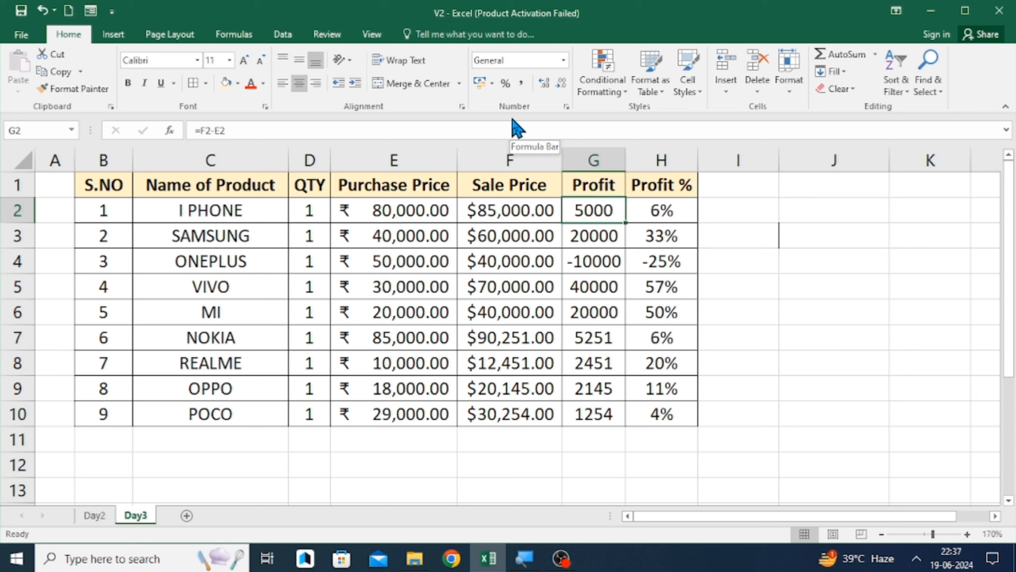
{"action": "key", "text": "ctrl+shift+Down"}
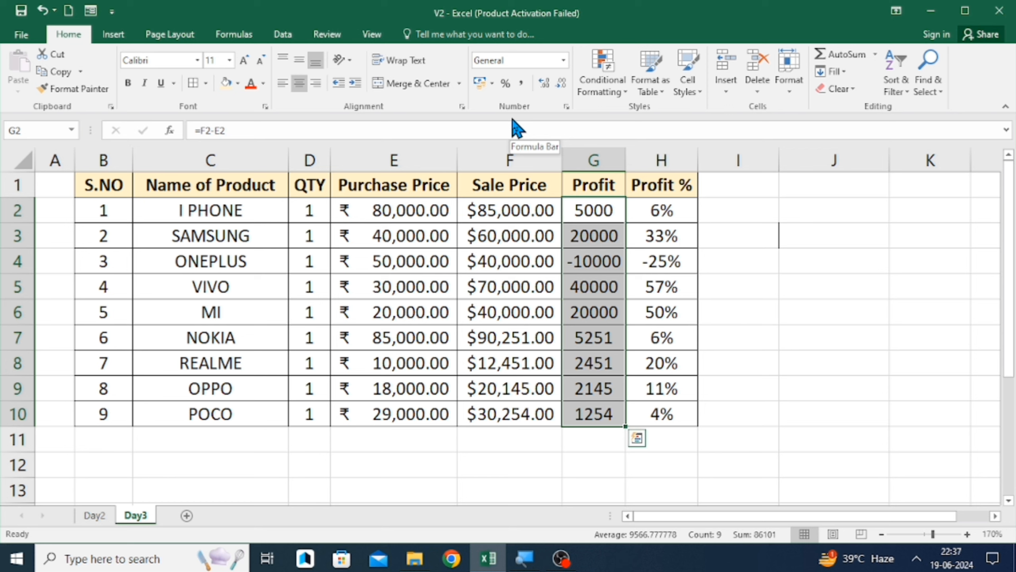
{"action": "left_click", "coordinate": [486, 84]}
{"action": "left_click", "coordinate": [494, 85]}
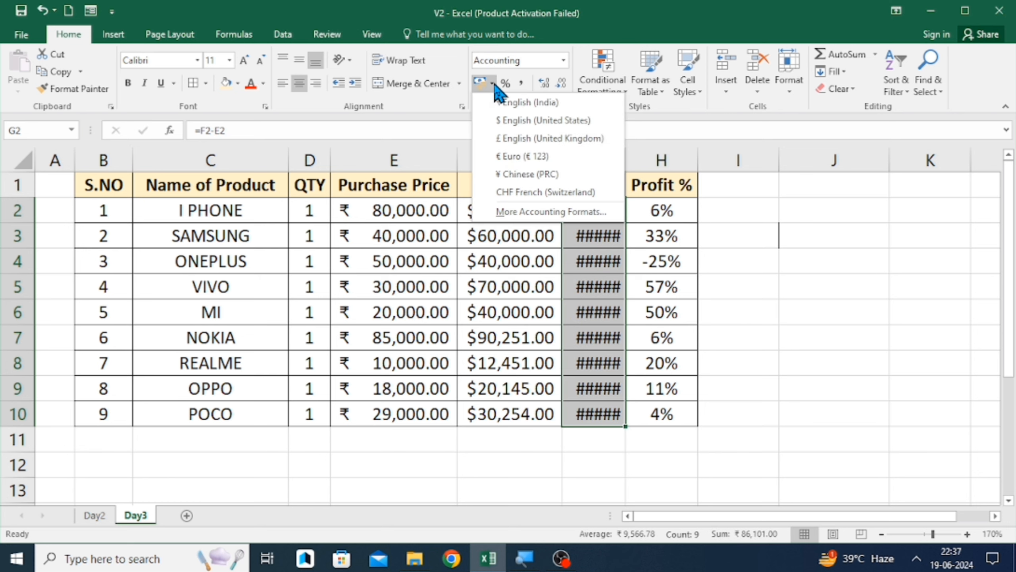
{"action": "left_click", "coordinate": [539, 174]}
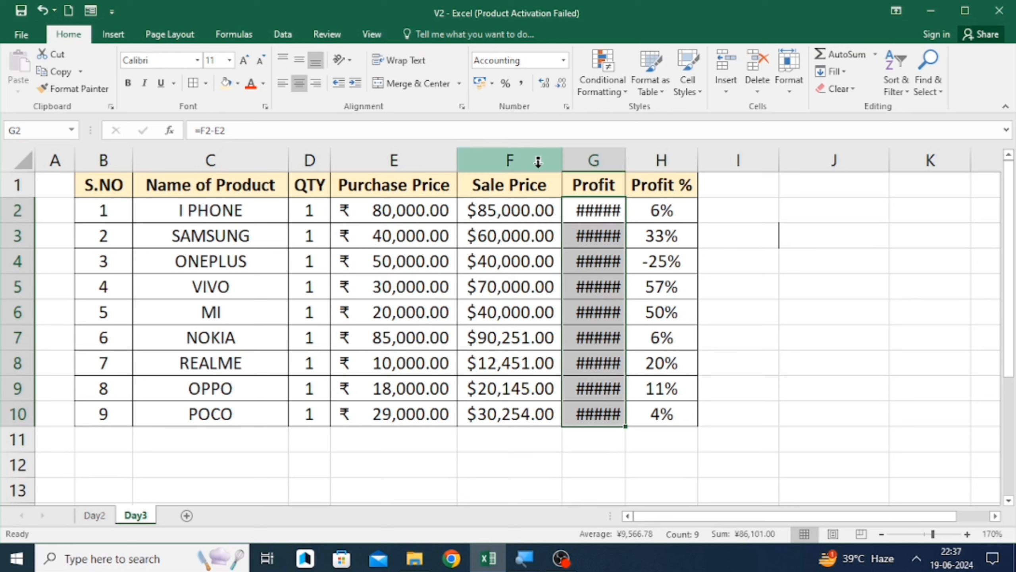
- Autofit the width of the Profit column to its contents
{"action": "key", "text": "alt+o"}
{"action": "key", "text": "c"}
{"action": "key", "text": "a"}
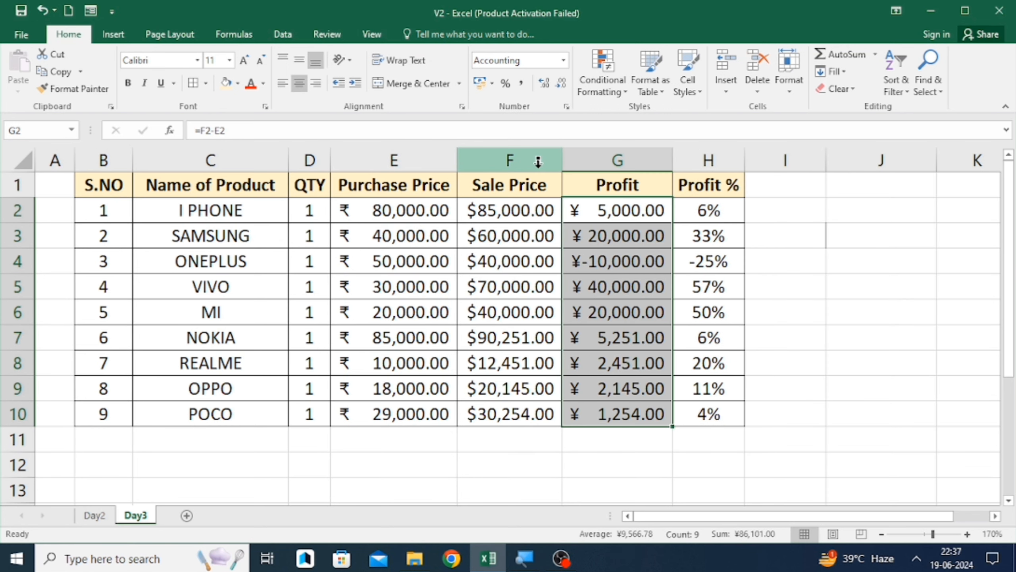
- Apply the € Euro accounting format to the Profit values G2:G10 and autofit the column width
{"action": "left_click", "coordinate": [491, 88]}
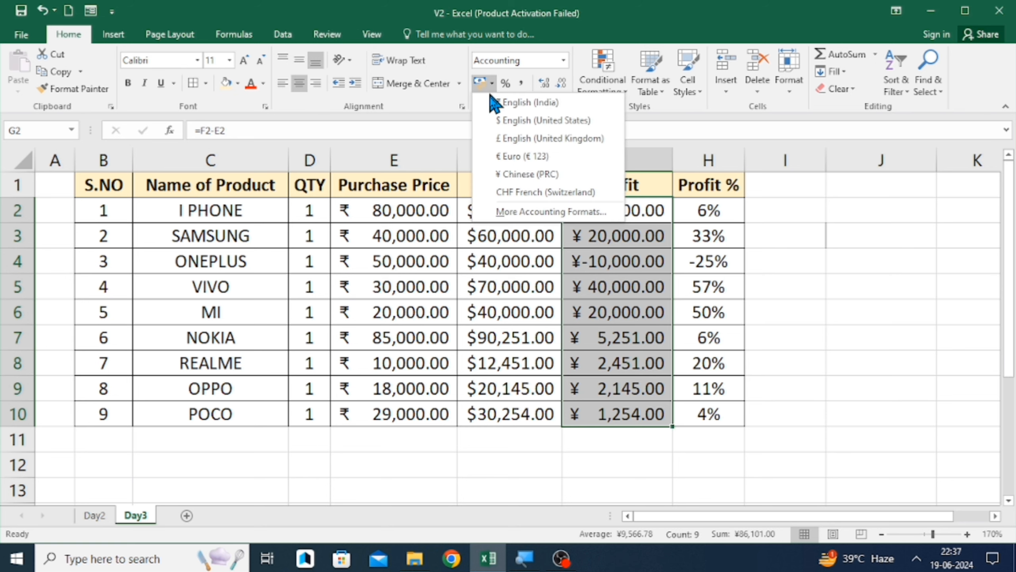
{"action": "left_click", "coordinate": [512, 158]}
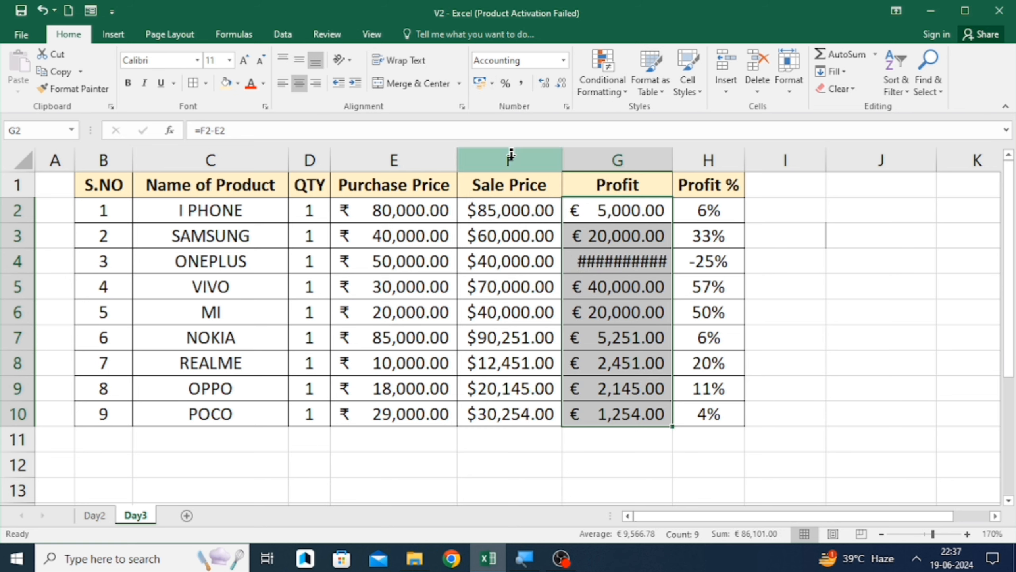
{"action": "key", "text": "alt+o"}
{"action": "key", "text": "c"}
{"action": "key", "text": "a"}
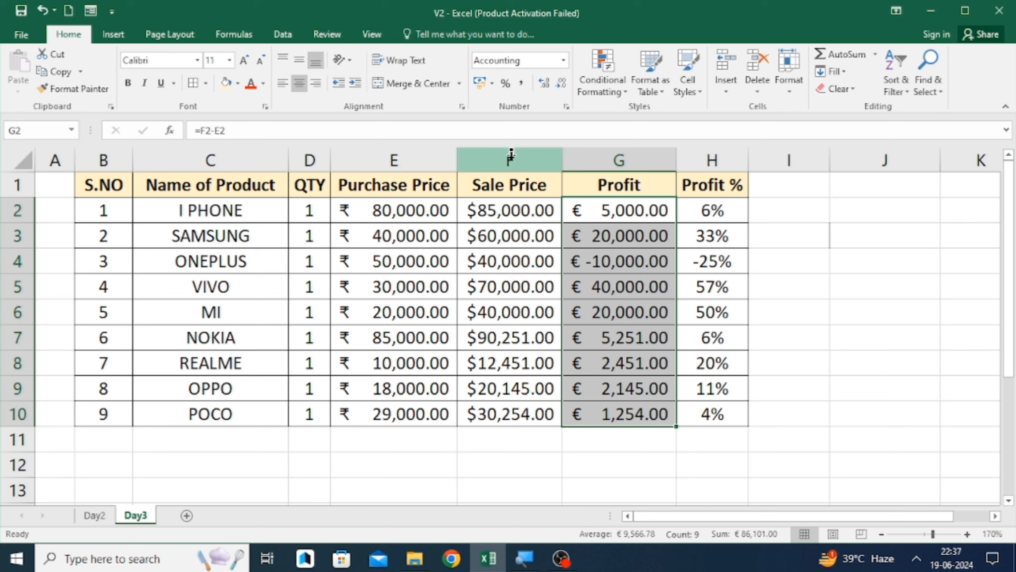
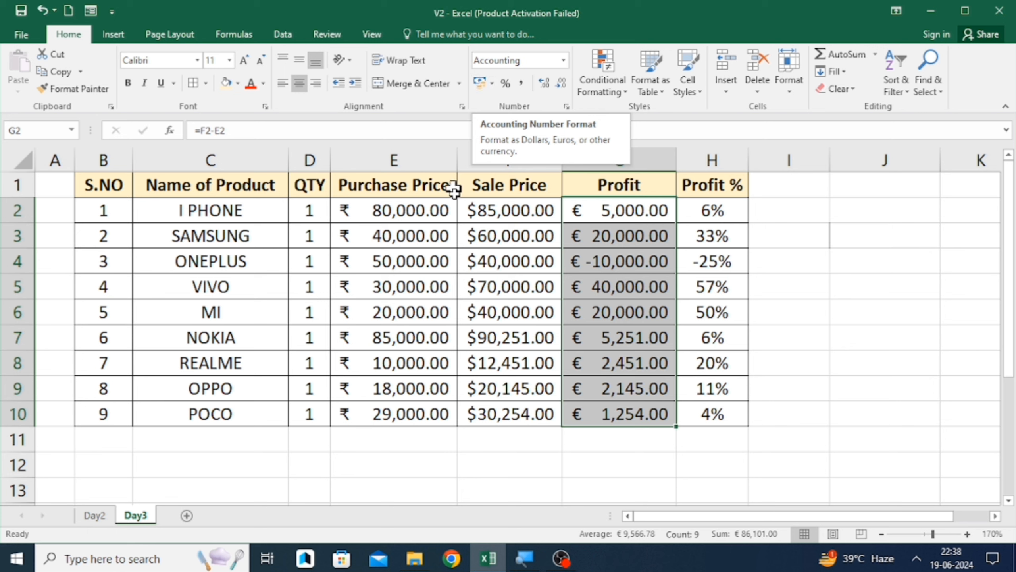
- Apply the $ English (United States) accounting format to the Purchase Price, Sale Price and Profit values E2:G10
{"action": "left_click", "coordinate": [517, 149]}
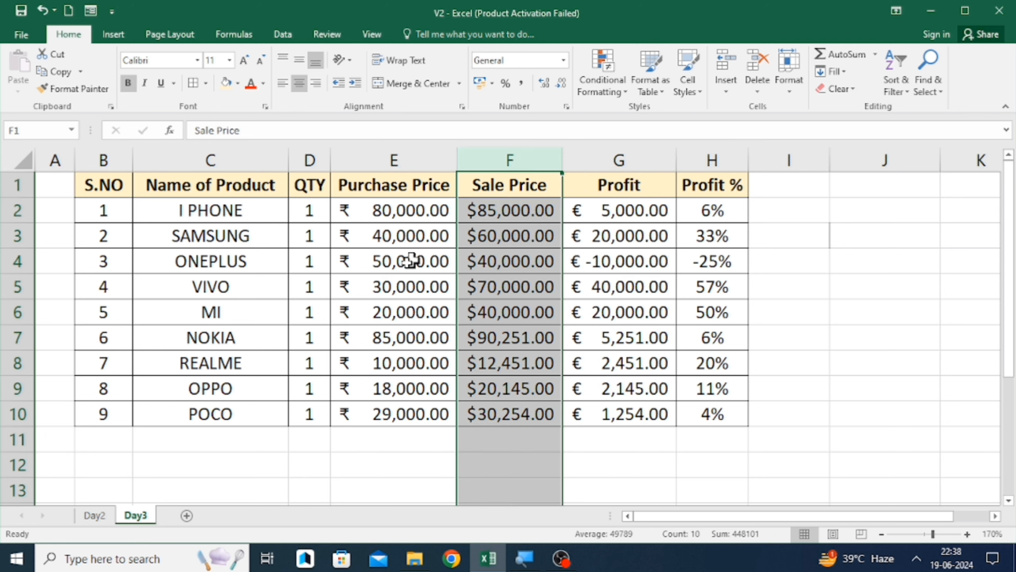
{"action": "left_click_drag", "start_coordinate": [390, 211], "coordinate": [391, 234]}
{"action": "left_click", "coordinate": [390, 215]}
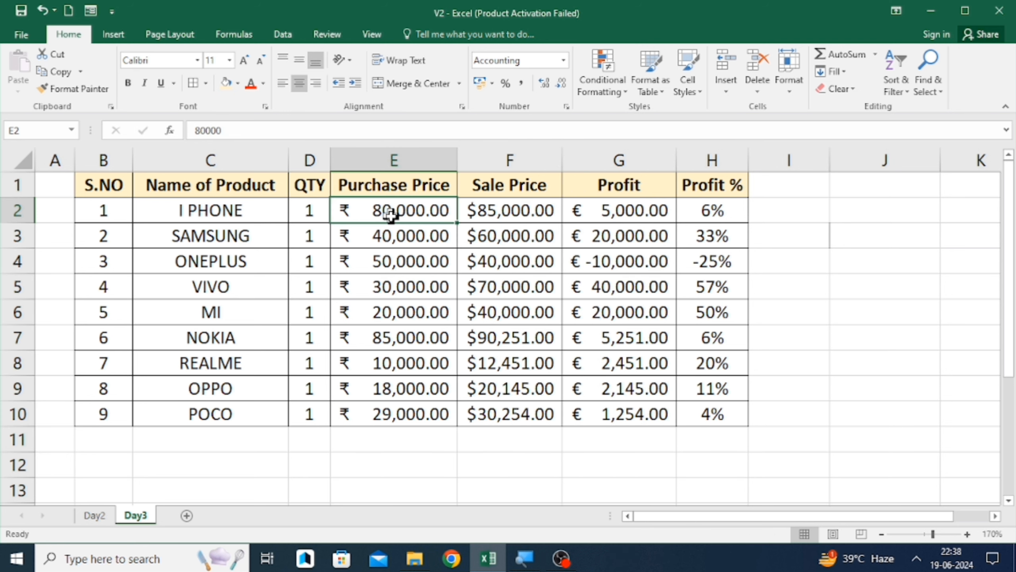
{"action": "key", "text": "shift+Right"}
{"action": "key", "text": "shift+Right"}
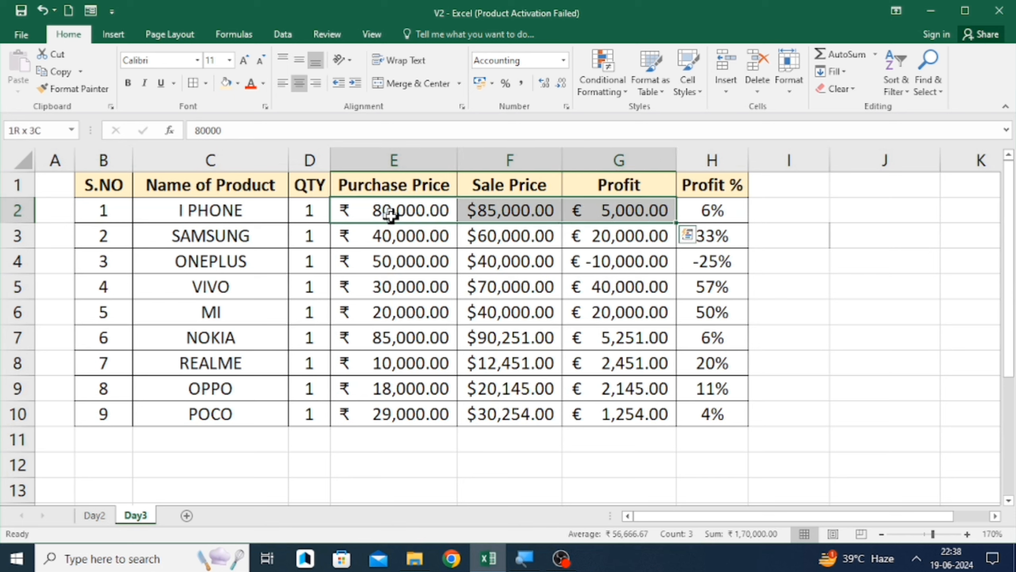
{"action": "key", "text": "ctrl+shift+Down"}
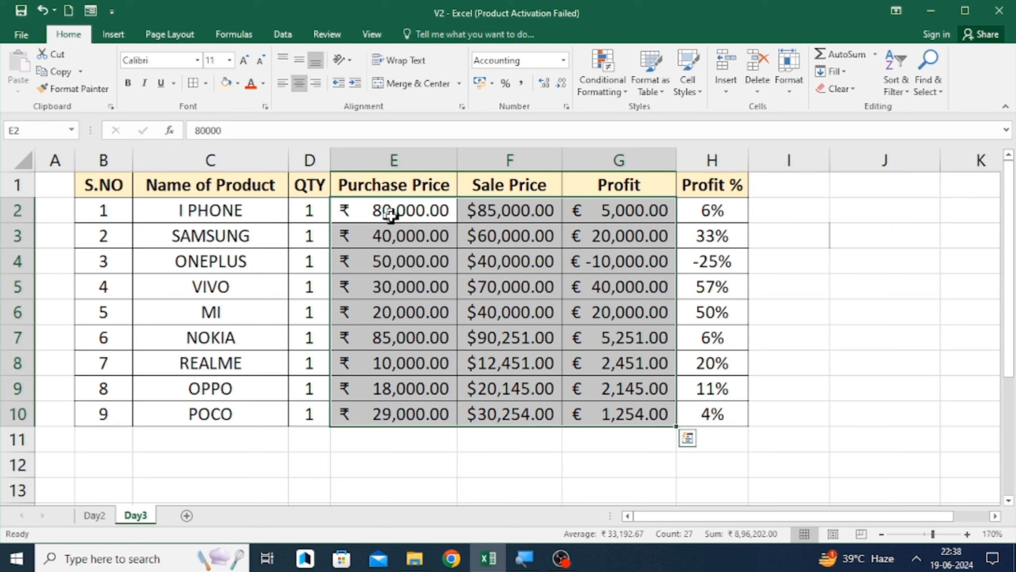
{"action": "left_click", "coordinate": [492, 83]}
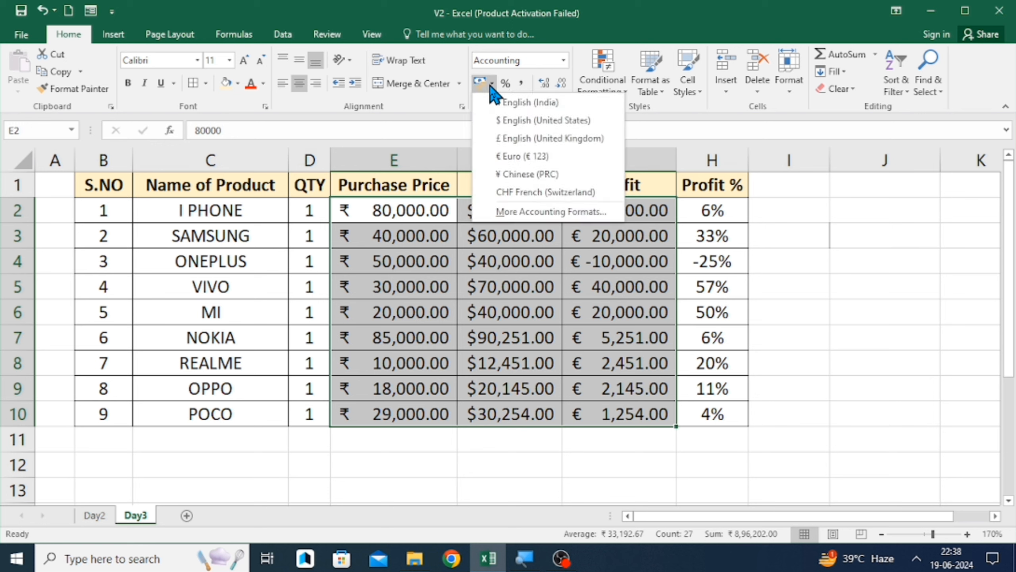
{"action": "left_click", "coordinate": [511, 127]}
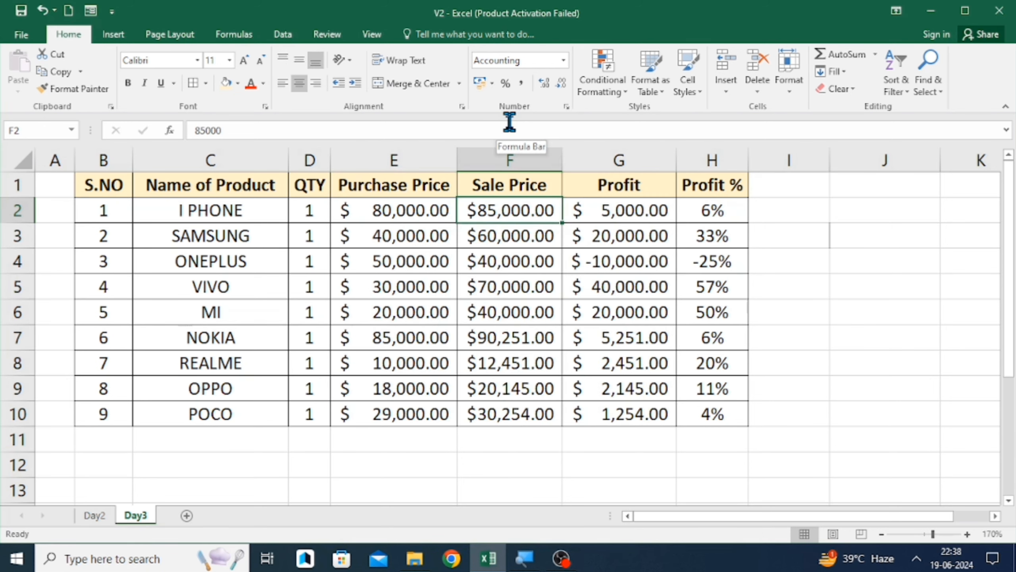
- Move across the table's cells to examine the number format of each column
{"action": "key", "text": "Down"}
{"action": "key", "text": "Down"}
{"action": "key", "text": "Down"}
{"action": "key", "text": "Up"}
{"action": "key", "text": "Up"}
{"action": "key", "text": "Up"}
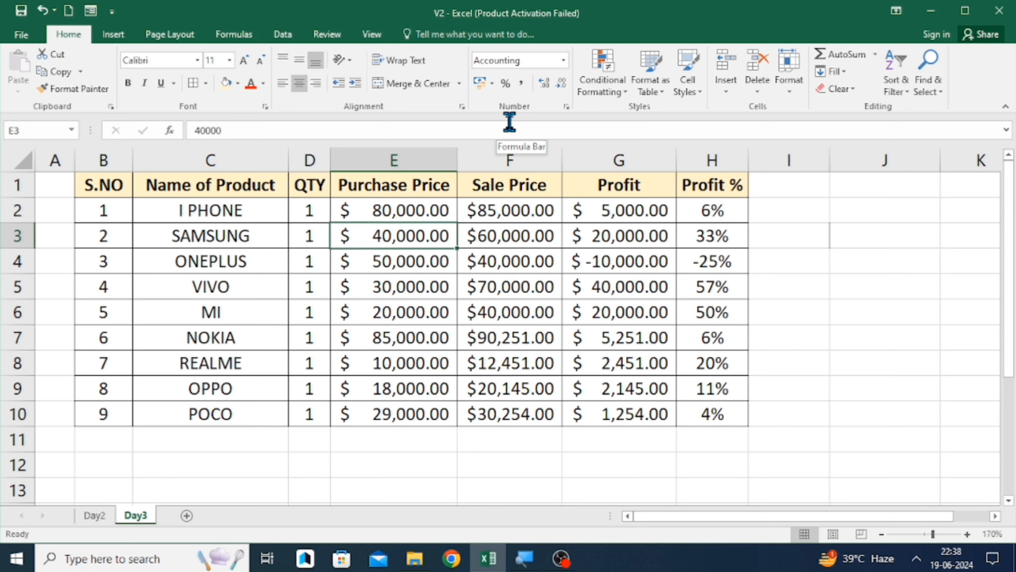
{"action": "key", "text": "Right"}
{"action": "key", "text": "Right"}
{"action": "key", "text": "Left"}
{"action": "key", "text": "Left"}
{"action": "key", "text": "Left"}
{"action": "key", "text": "Right"}
{"action": "key", "text": "Right"}
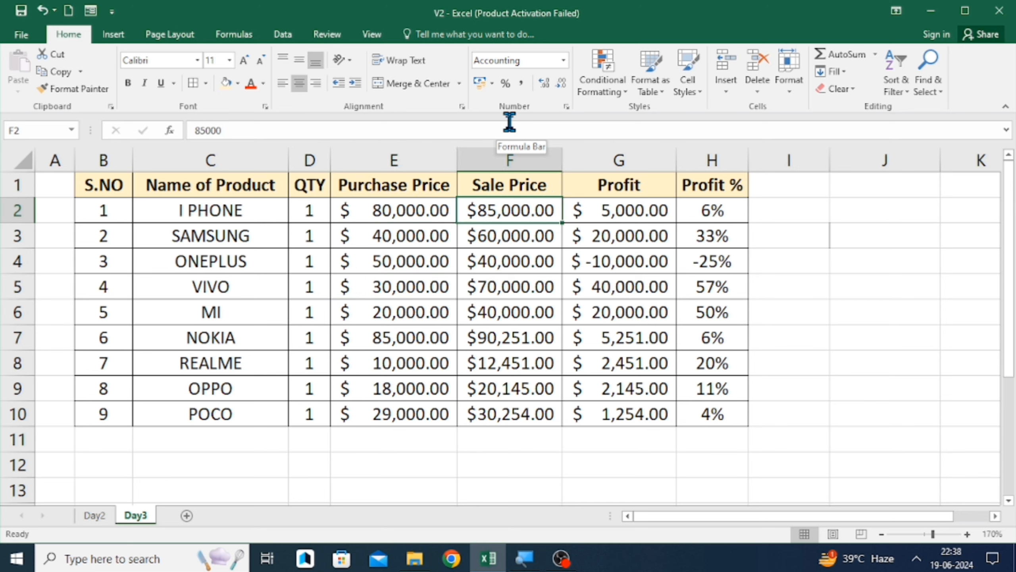
{"action": "key", "text": "Left"}
{"action": "key", "text": "Right"}
{"action": "key", "text": "Right"}
{"action": "key", "text": "Right"}
{"action": "key", "text": "Right"}
{"action": "key", "text": "Right"}
{"action": "key", "text": "Right"}
{"action": "key", "text": "Left"}
{"action": "key", "text": "Left"}
{"action": "key", "text": "Left"}
{"action": "key", "text": "Left"}
{"action": "key", "text": "Left"}
{"action": "key", "text": "Left"}
{"action": "key", "text": "Left"}
{"action": "key", "text": "Left"}
{"action": "key", "text": "Left"}
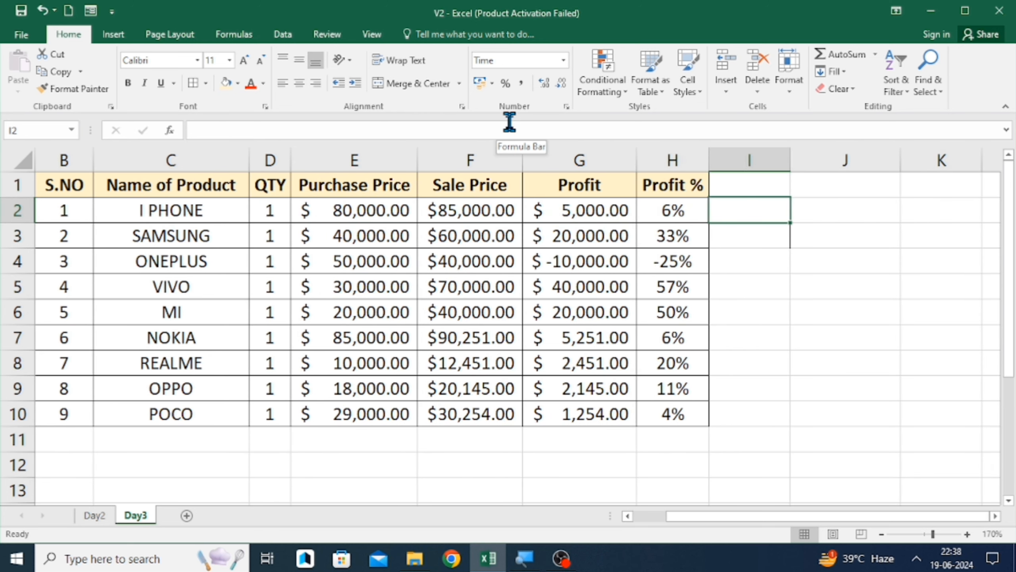
{"action": "key", "text": "Left"}
{"action": "key", "text": "Right"}
{"action": "key", "text": "Right"}
{"action": "key", "text": "Right"}
{"action": "key", "text": "Right"}
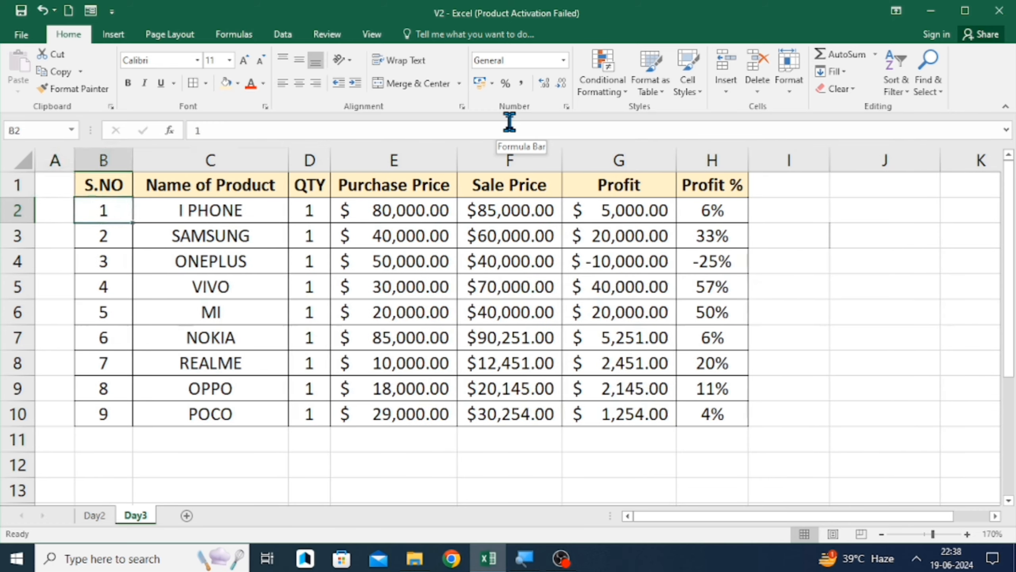
{"action": "key", "text": "Down"}
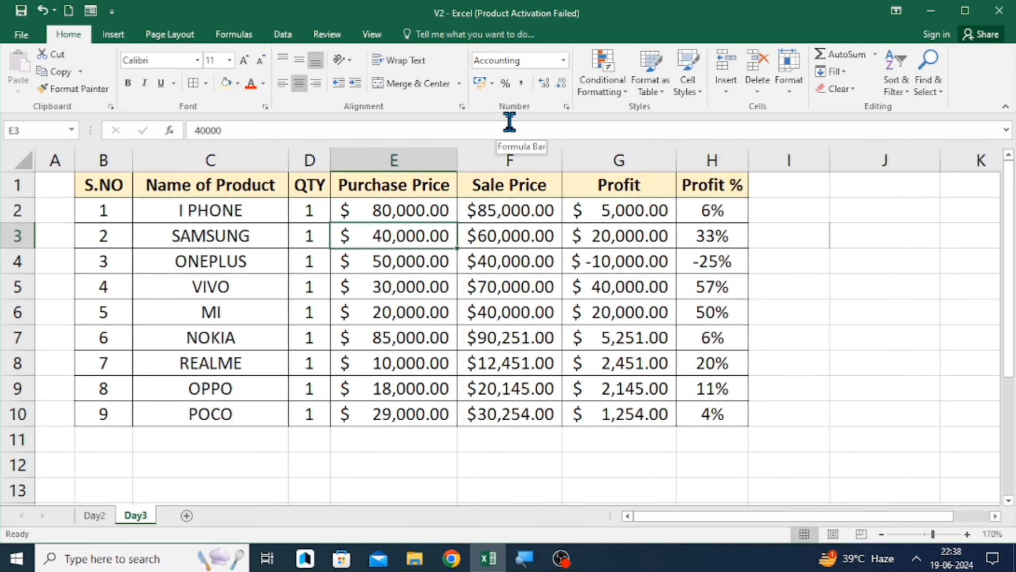
{"action": "key", "text": "Up"}
{"action": "key", "text": "Down"}
{"action": "key", "text": "Up"}
{"action": "key", "text": "Down"}
{"action": "key", "text": "Up"}
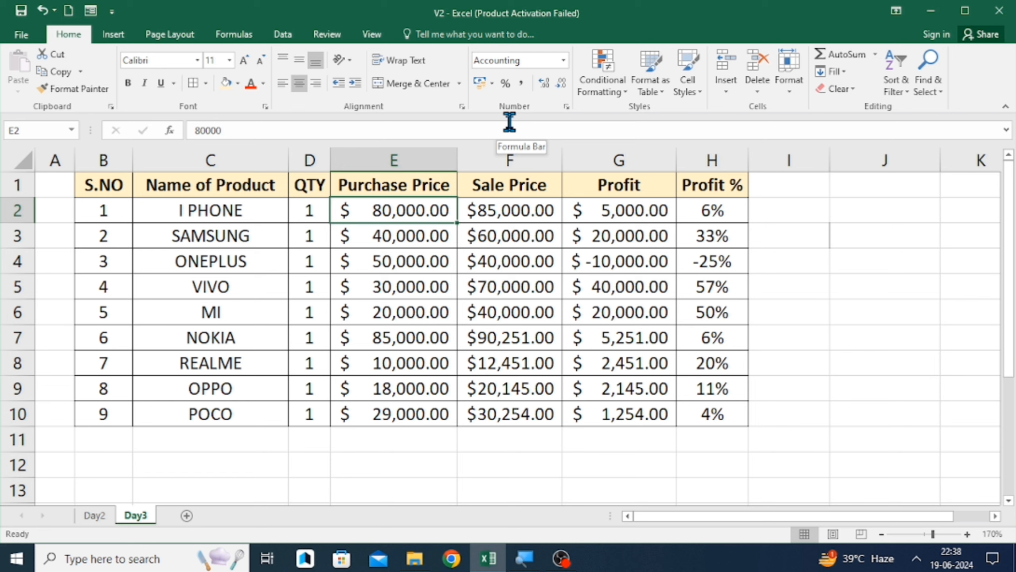
{"action": "key", "text": "Down"}
{"action": "key", "text": "Up"}
{"action": "key", "text": "Down"}
{"action": "key", "text": "Down"}
{"action": "key", "text": "Down"}
{"action": "key", "text": "Down"}
{"action": "key", "text": "Down"}
{"action": "key", "text": "Down"}
{"action": "key", "text": "Down"}
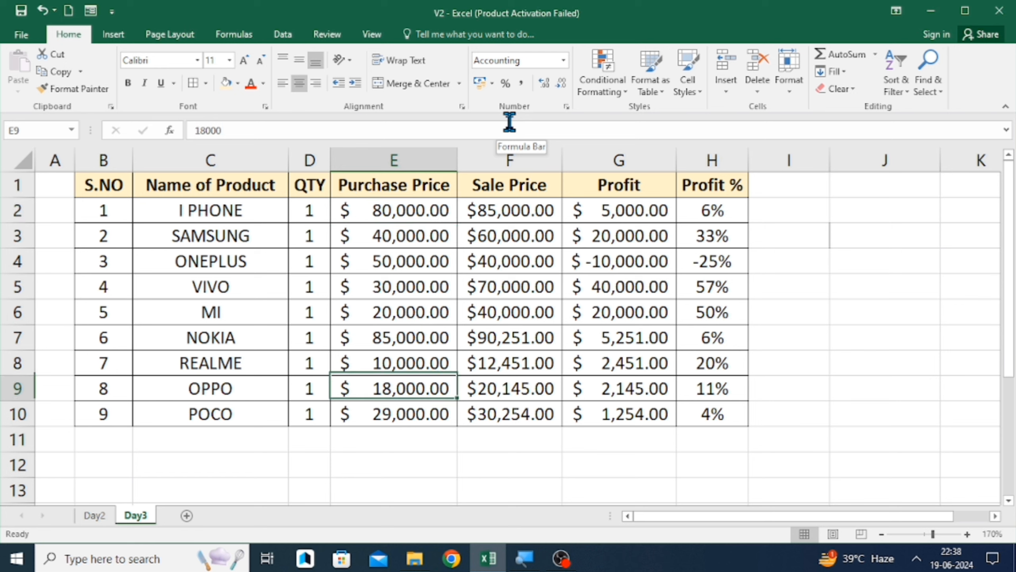
{"action": "key", "text": "Down"}
{"action": "key", "text": "Down"}
{"action": "key", "text": "Up"}
{"action": "key", "text": "Up"}
{"action": "key", "text": "Up"}
{"action": "key", "text": "Up"}
{"action": "key", "text": "Up"}
{"action": "key", "text": "Up"}
{"action": "key", "text": "Right"}
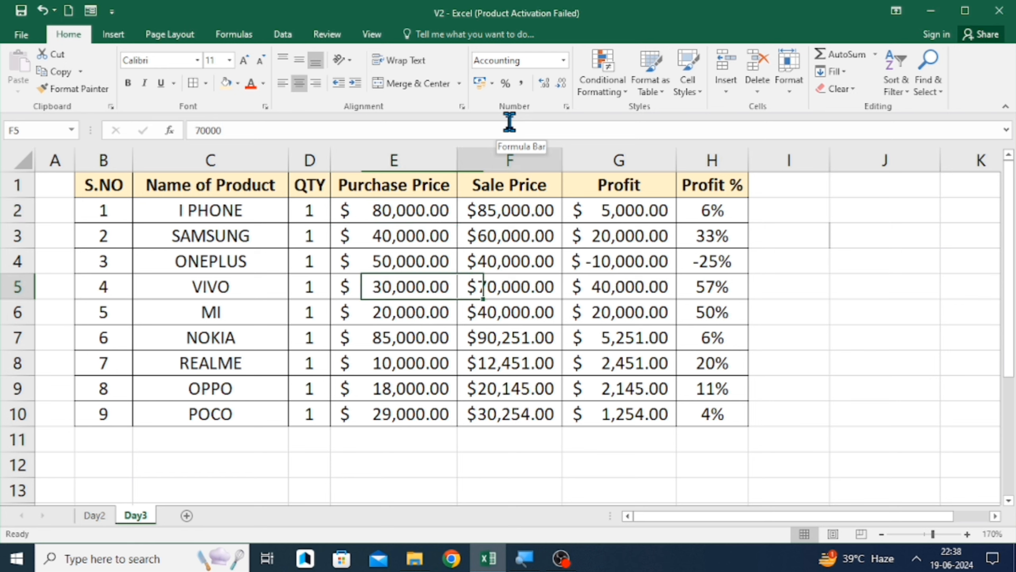
{"action": "key", "text": "Right"}
{"action": "key", "text": "Right"}
{"action": "key", "text": "Right"}
{"action": "key", "text": "Right"}
{"action": "key", "text": "Up"}
{"action": "key", "text": "Up"}
{"action": "key", "text": "Up"}
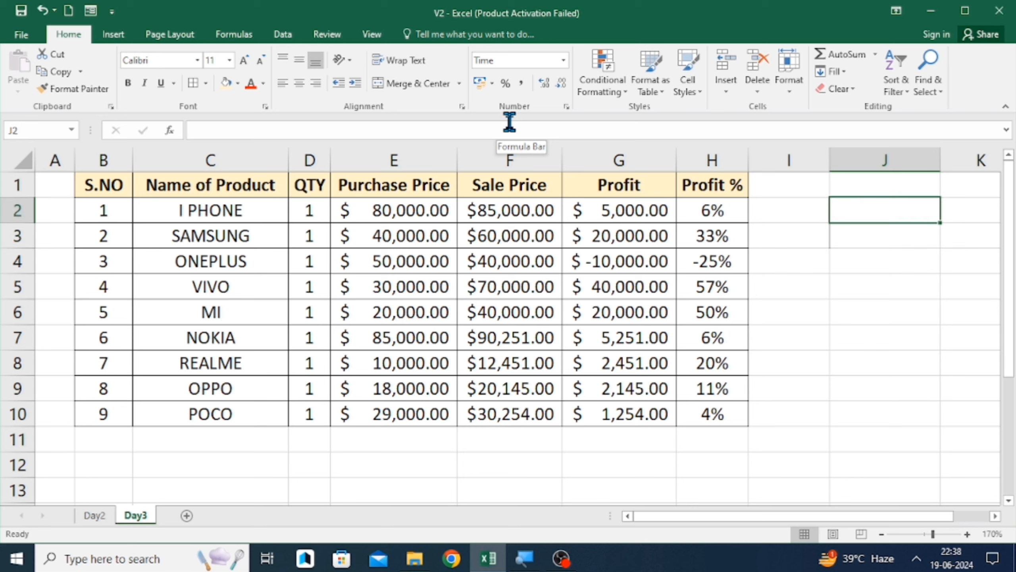
- Enter 10000 in cell J2, then clear the range I1:J11
{"action": "type", "text": "10000"}
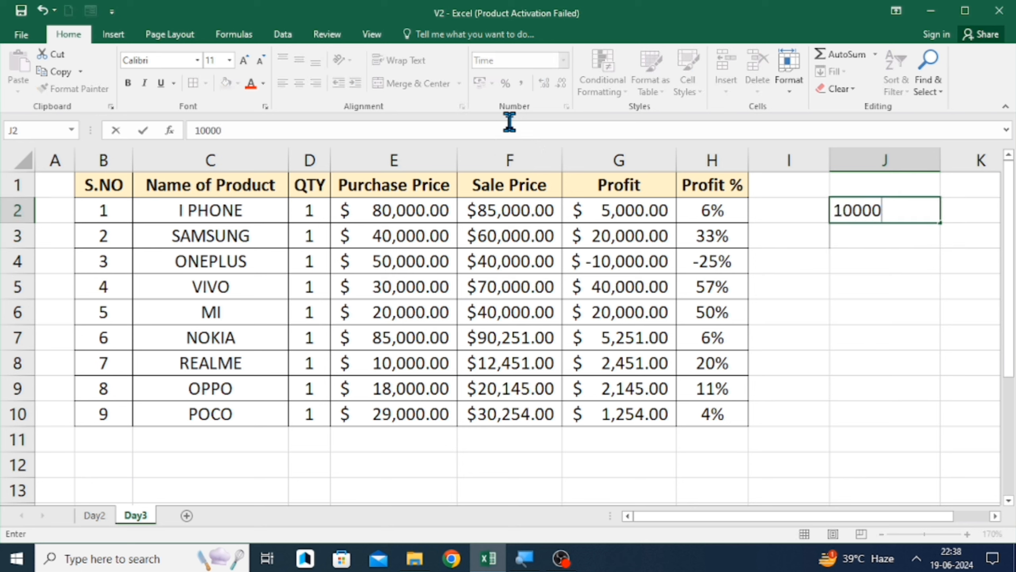
{"action": "key", "text": "Return"}
{"action": "key", "text": "Up"}
{"action": "key", "text": "Up"}
{"action": "key", "text": "Left"}
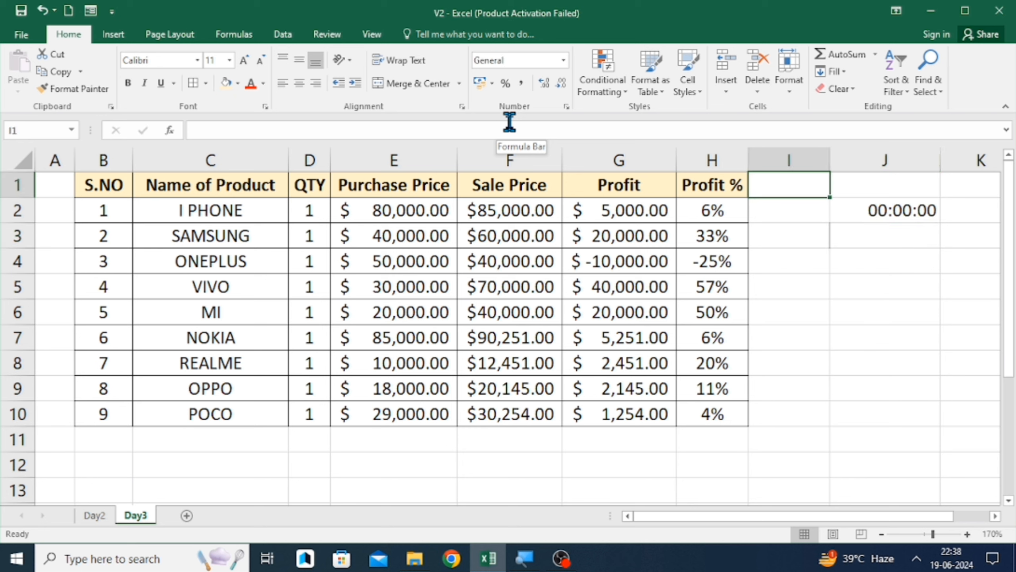
{"action": "key", "text": "Right"}
{"action": "key", "text": "Left"}
{"action": "key", "text": "shift+Right"}
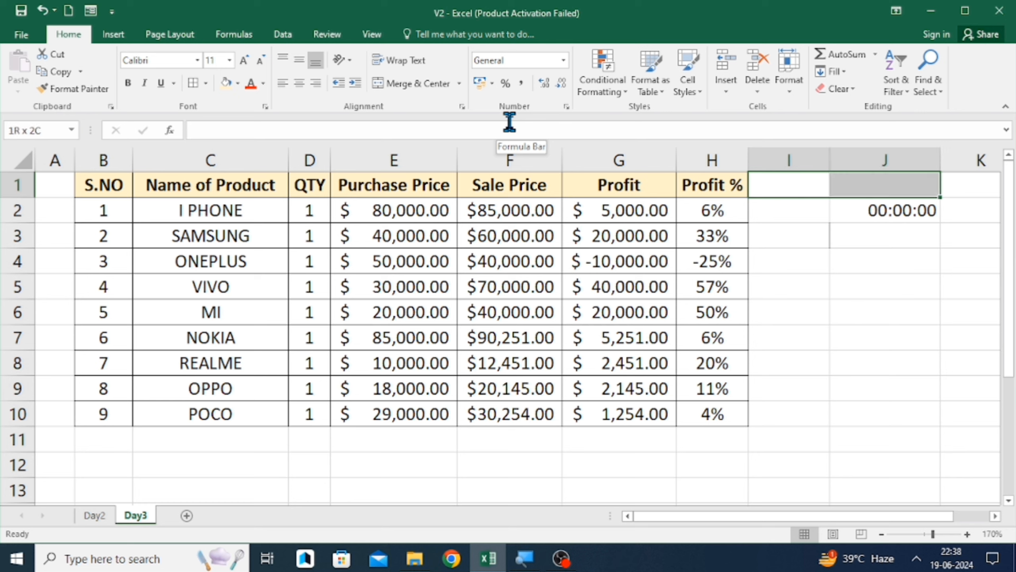
{"action": "key", "text": "shift+Down"}
{"action": "key", "text": "shift+Down"}
{"action": "key", "text": "shift+Down"}
{"action": "key", "text": "shift+Down"}
{"action": "key", "text": "shift+Down"}
{"action": "key", "text": "shift+Down"}
{"action": "key", "text": "shift+Down"}
{"action": "key", "text": "shift+Down"}
{"action": "key", "text": "shift+Down"}
{"action": "key", "text": "shift+Down"}
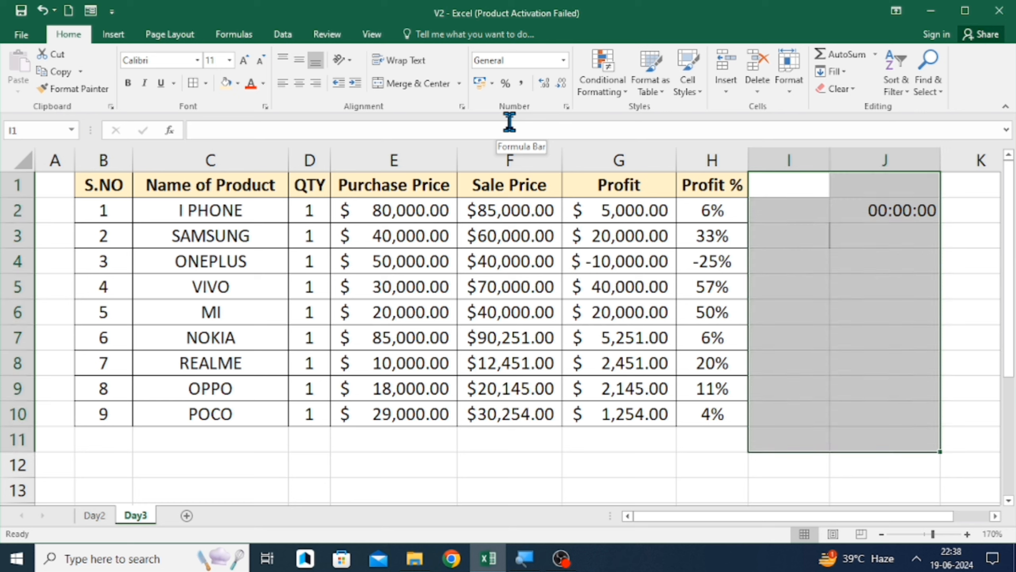
{"action": "key", "text": "Delete"}
- Enter 1,00,000 in cell I2 and undo the entry
{"action": "key", "text": "Down"}
{"action": "type", "text": "1"}
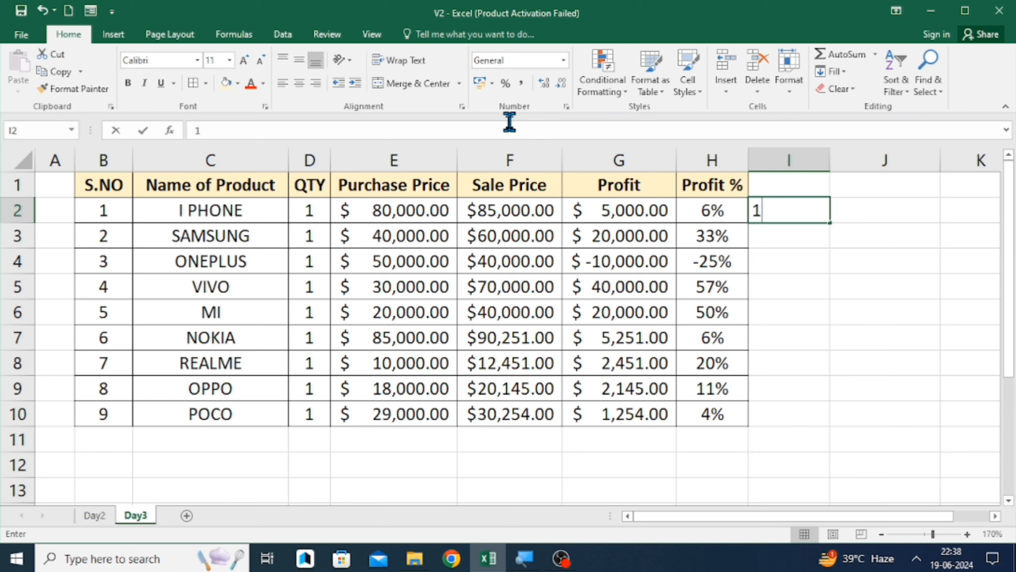
{"action": "type", "text": ",00,000000"}
{"action": "key", "text": "Return"}
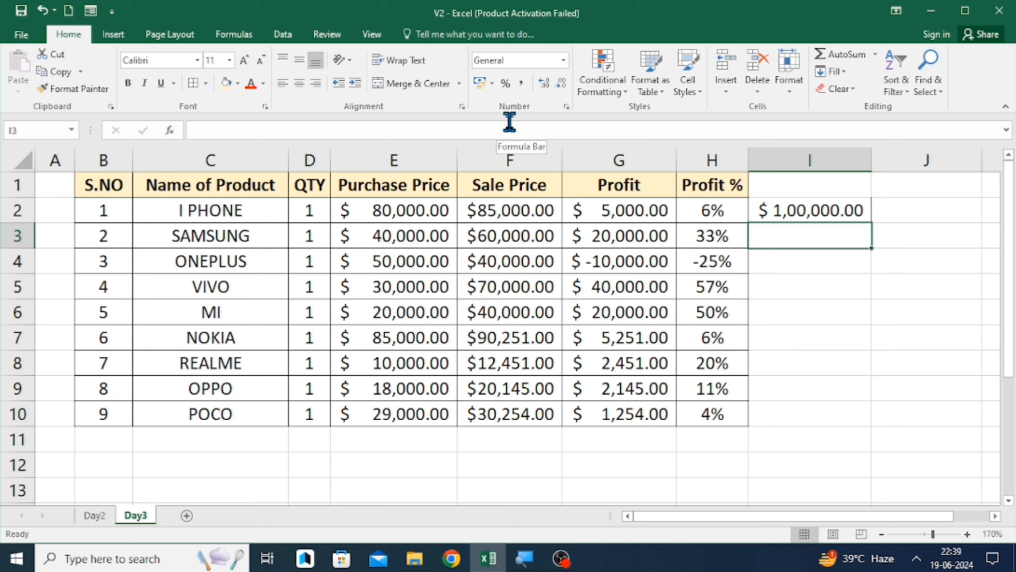
{"action": "key", "text": "Down"}
{"action": "key", "text": "ctrl+z"}
{"action": "key", "text": "Down"}
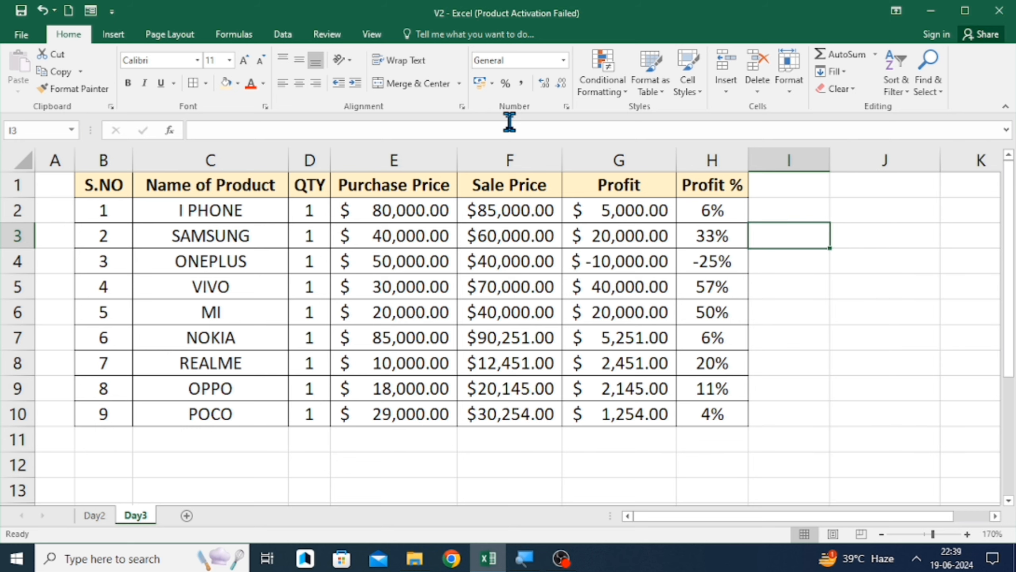
- Enter 1000000 in E13 and 1 in E14 below the Purchase Price column, then clear both cells
{"action": "key", "text": "Left"}
{"action": "key", "text": "Left"}
{"action": "key", "text": "Left"}
{"action": "key", "text": "Left"}
{"action": "key", "text": "Left"}
{"action": "key", "text": "ctrl+Down"}
{"action": "key", "text": "Down"}
{"action": "key", "text": "Down"}
{"action": "key", "text": "Down"}
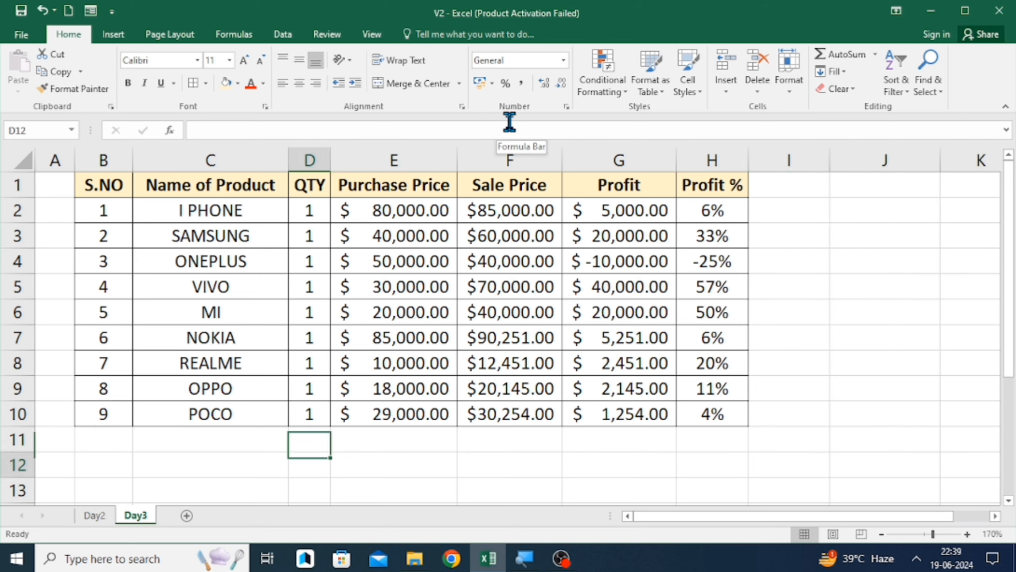
{"action": "key", "text": "Right"}
{"action": "type", "text": "1000000"}
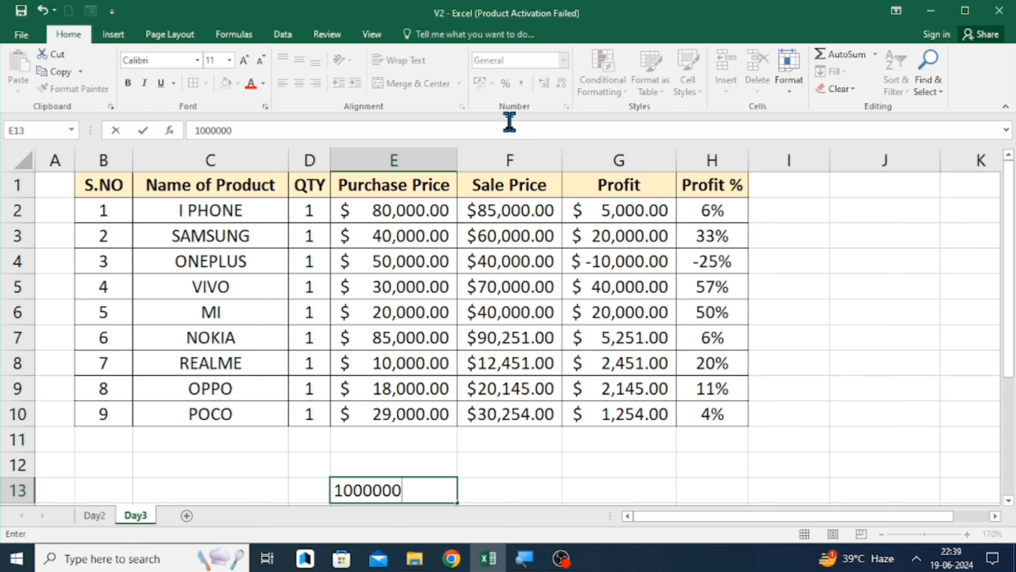
{"action": "key", "text": "Return"}
{"action": "type", "text": "1"}
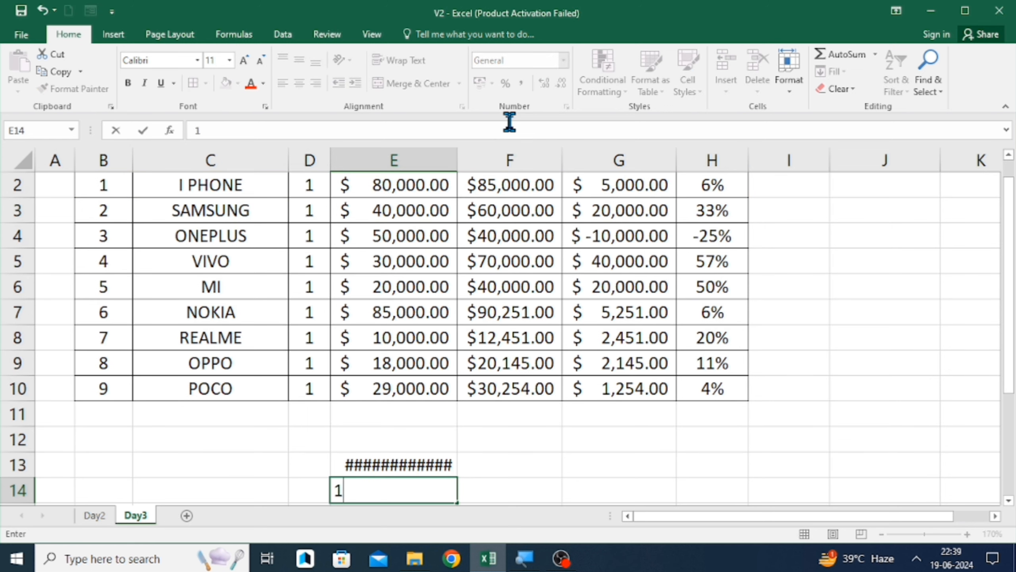
{"action": "key", "text": "ctrl+Return"}
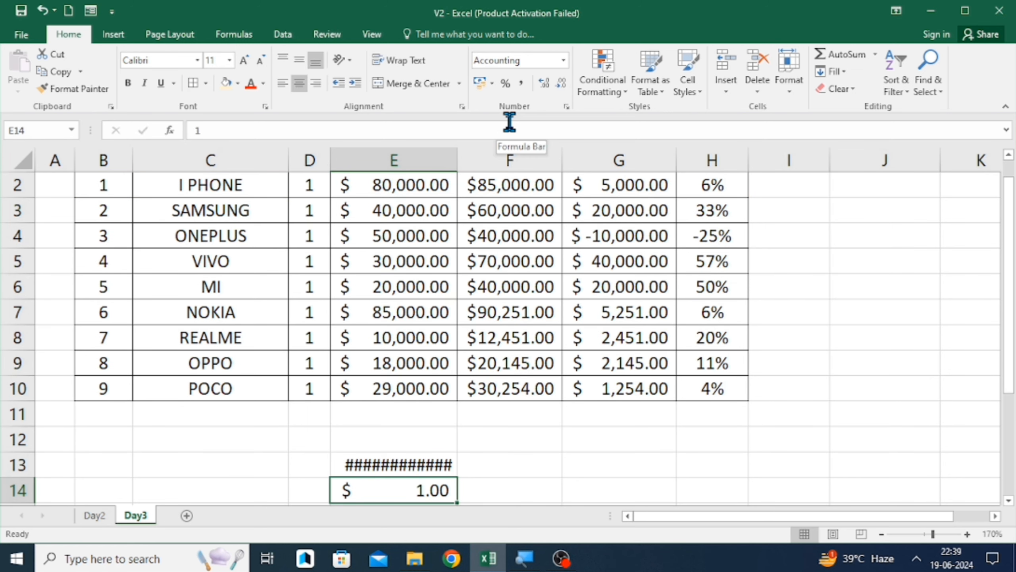
{"action": "key", "text": "shift+Up"}
{"action": "key", "text": "BackSpace"}
{"action": "key", "text": "Down"}
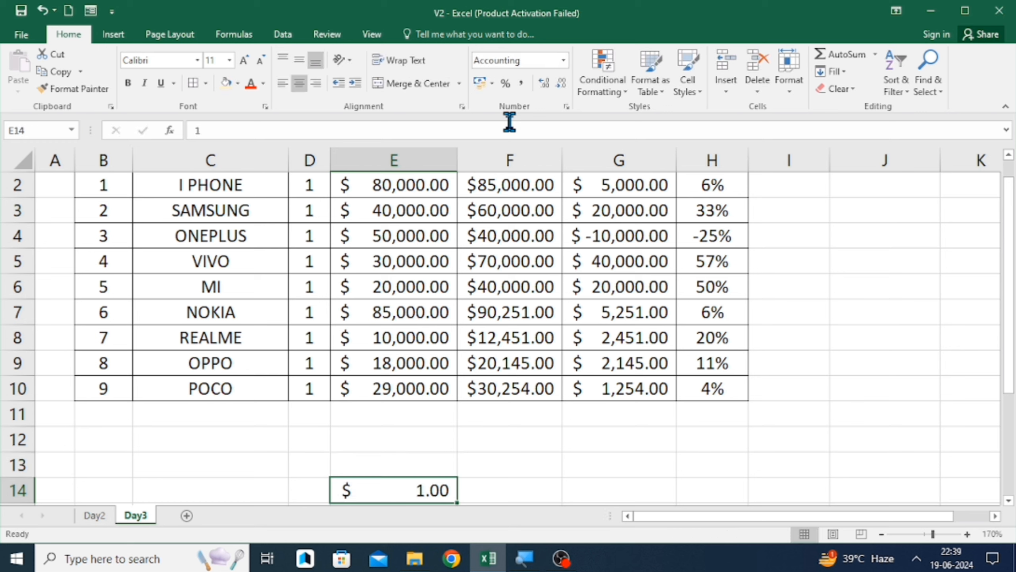
{"action": "key", "text": "Delete"}
{"action": "key", "text": "Up"}
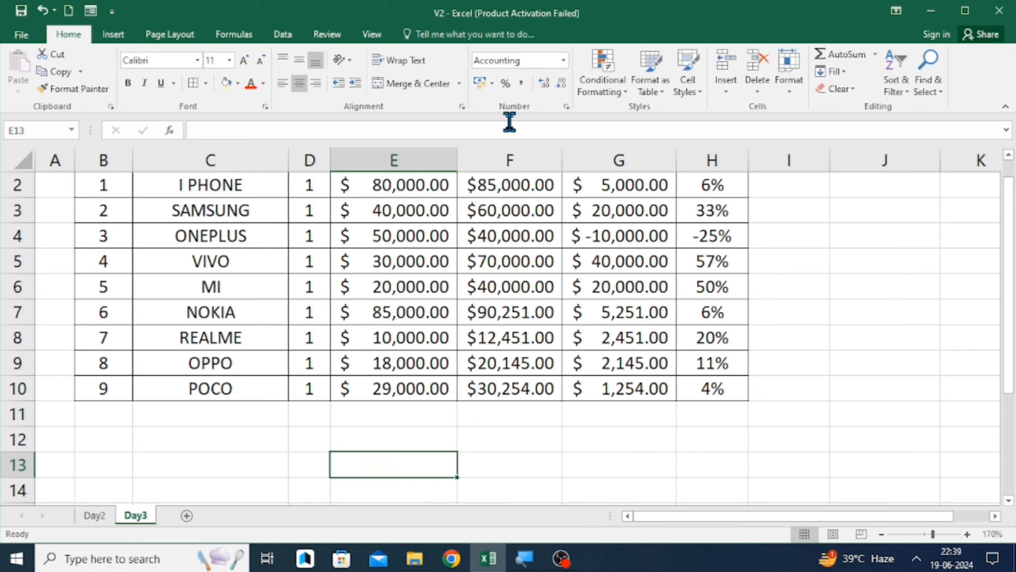
- Enter 10000 in cell E13 and apply the Number format to it
{"action": "type", "text": "10000"}
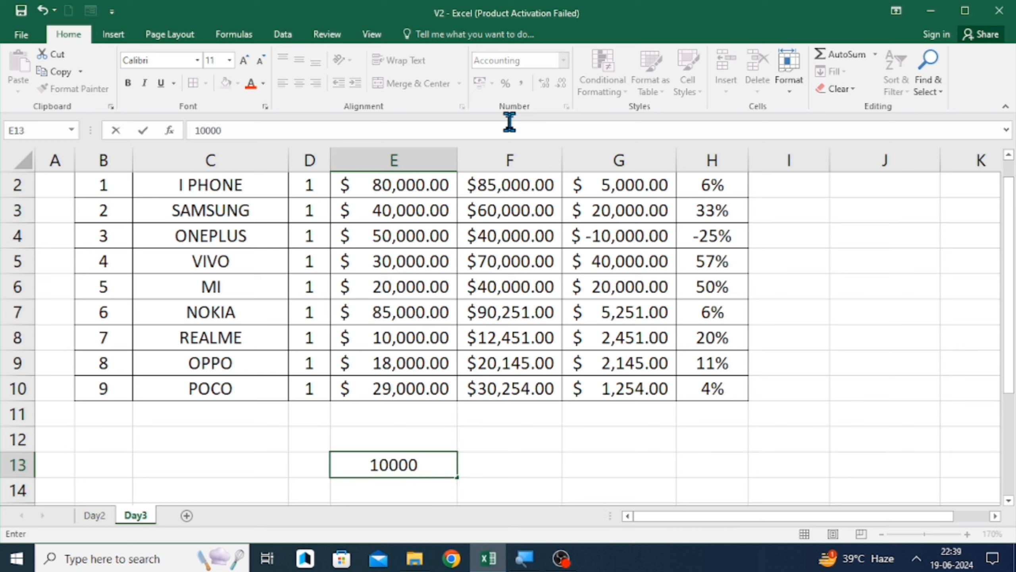
{"action": "key", "text": "BackSpace"}
{"action": "type", "text": "0"}
{"action": "key", "text": "Return"}
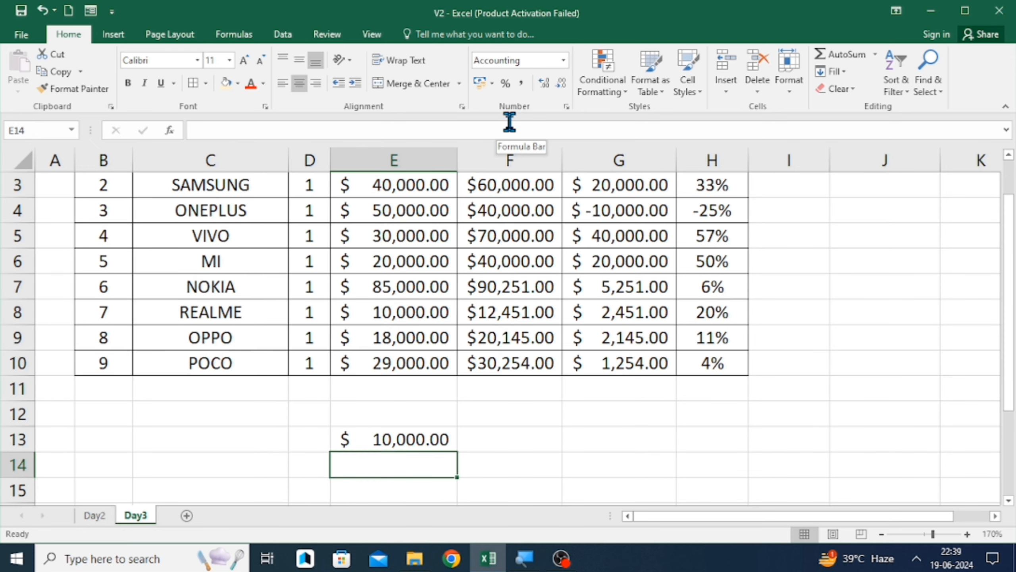
{"action": "key", "text": "Up"}
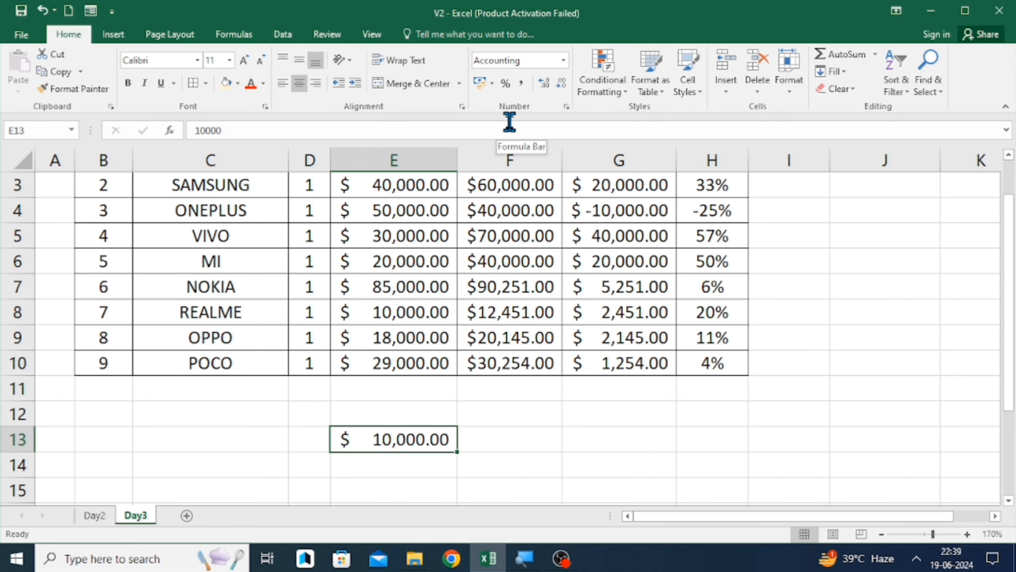
{"action": "left_click", "coordinate": [564, 60]}
{"action": "left_click", "coordinate": [545, 117]}
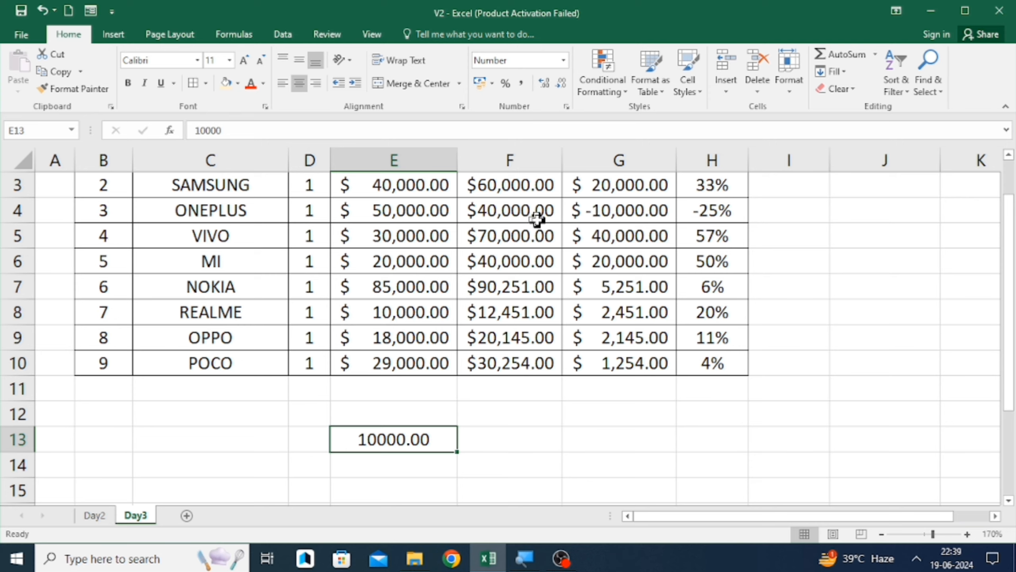
- Clear the contents of cell E13
{"action": "scroll", "coordinate": [536, 218], "scroll_direction": "down", "scroll_amount": 2}
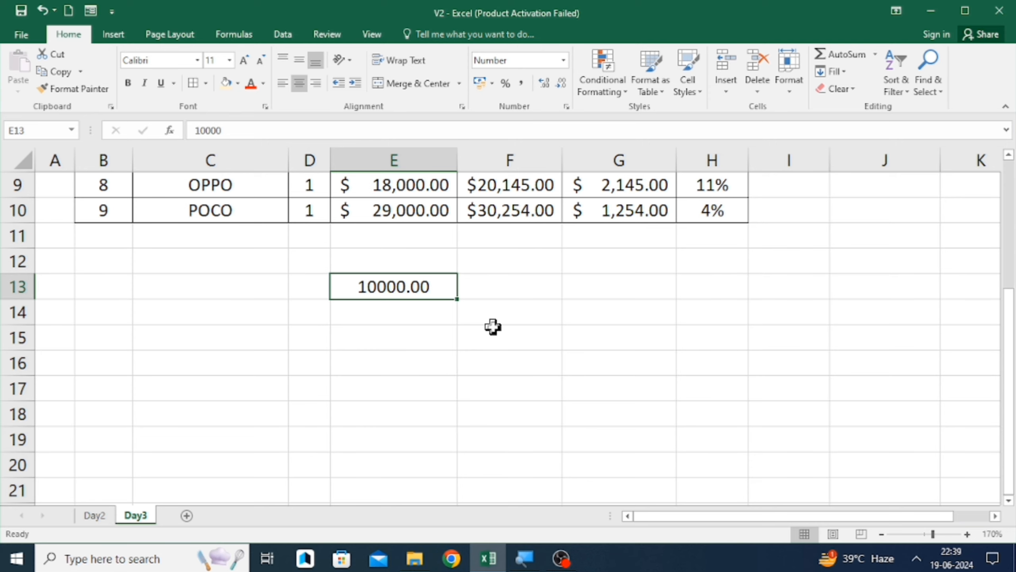
{"action": "key", "text": "Down"}
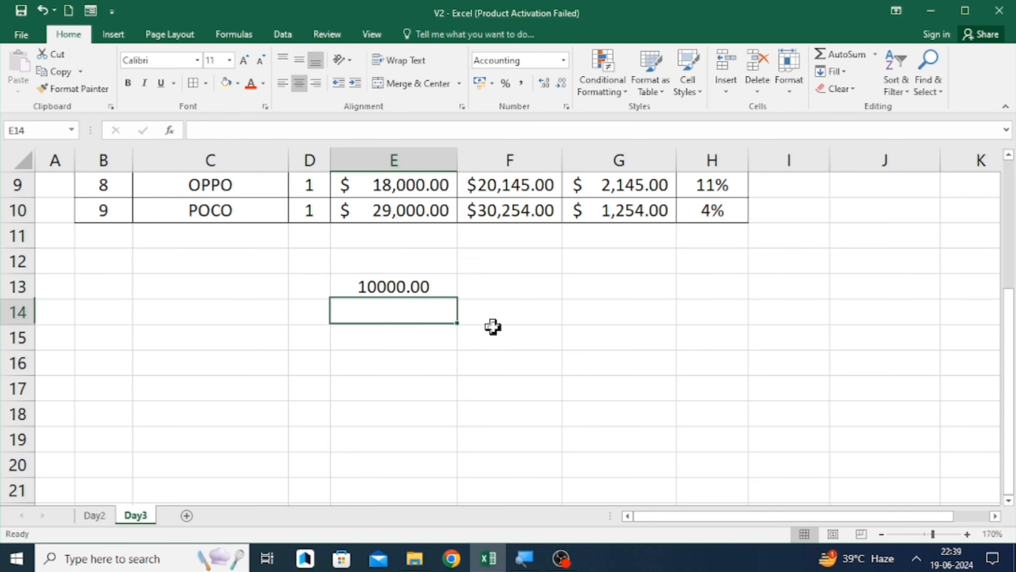
{"action": "key", "text": "Up"}
{"action": "key", "text": "Delete"}
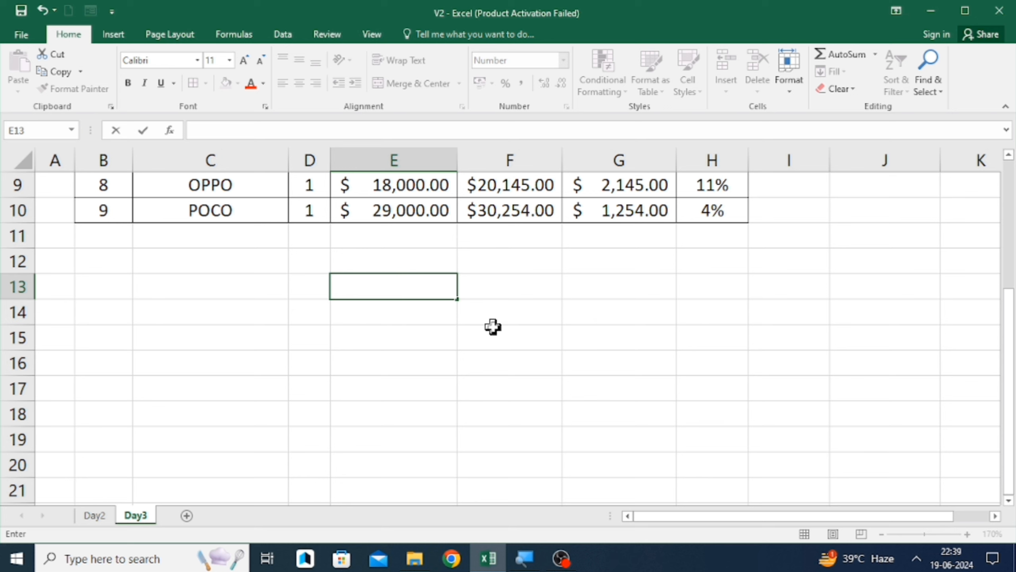
- Select the Purchase Price, Sale Price and Profit values in E2:G10 and apply the Number format
{"action": "left_click", "coordinate": [495, 293]}
{"action": "scroll", "coordinate": [495, 294], "scroll_direction": "up", "scroll_amount": 3}
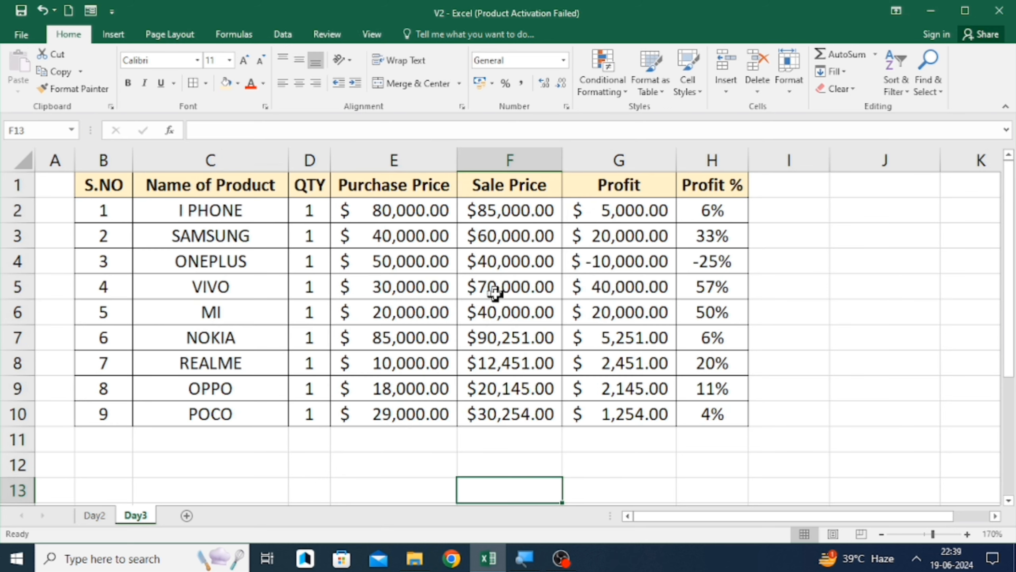
{"action": "left_click", "coordinate": [366, 204]}
{"action": "key", "text": "Up"}
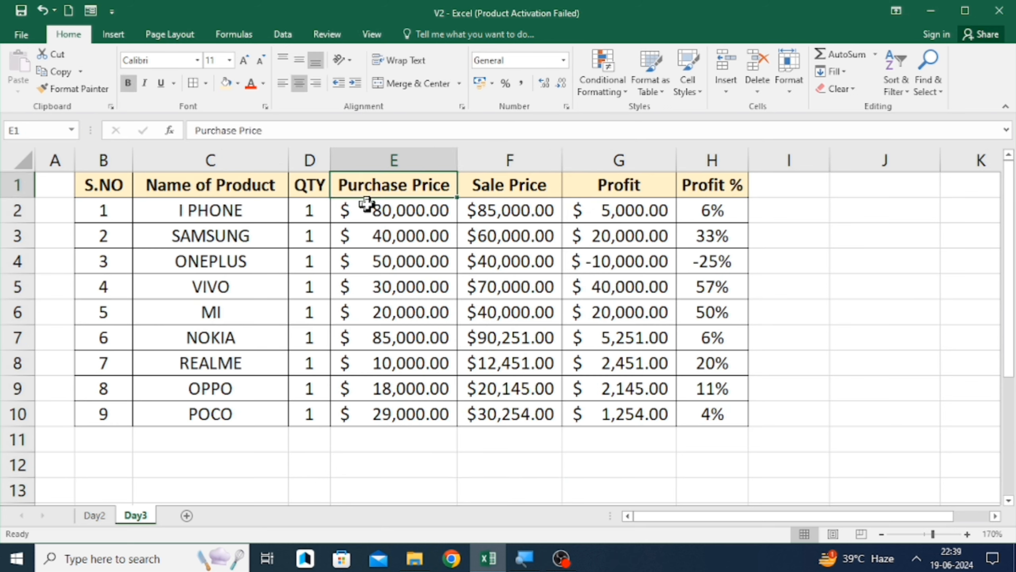
{"action": "key", "text": "Down"}
{"action": "key", "text": "shift+Right"}
{"action": "key", "text": "shift+Right"}
{"action": "key", "text": "ctrl+shift+Down"}
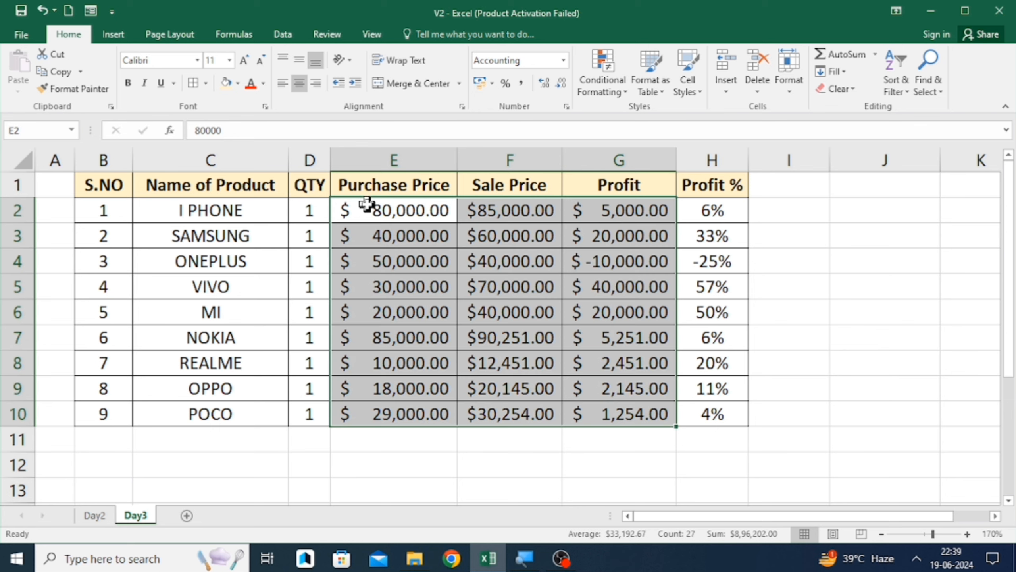
{"action": "left_click", "coordinate": [564, 61]}
{"action": "left_click", "coordinate": [534, 127]}
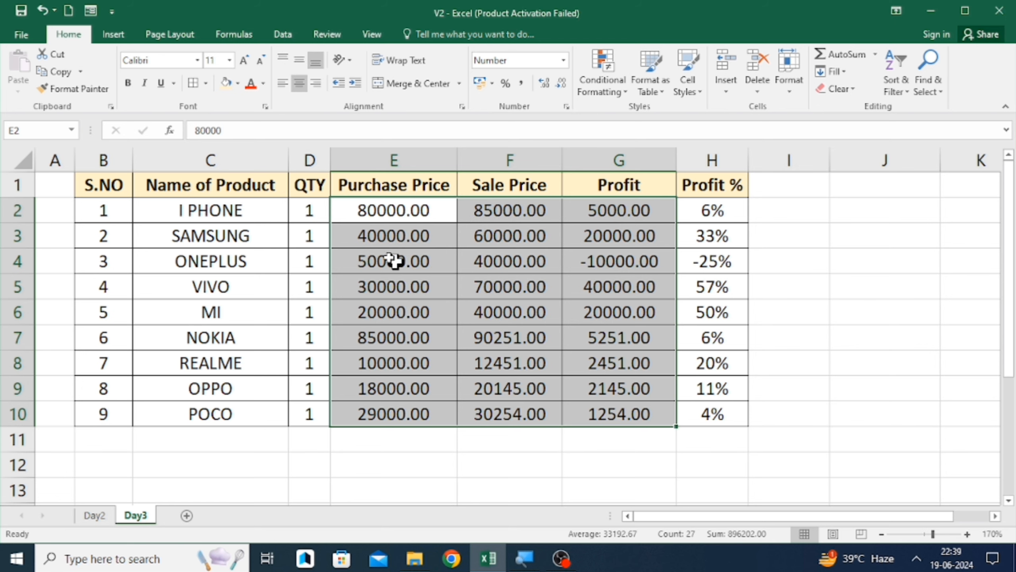
- Apply Comma Style to the selected price and profit values
{"action": "scroll", "coordinate": [429, 220], "scroll_direction": "down", "scroll_amount": 1}
{"action": "scroll", "coordinate": [431, 291], "scroll_direction": "up", "scroll_amount": 1}
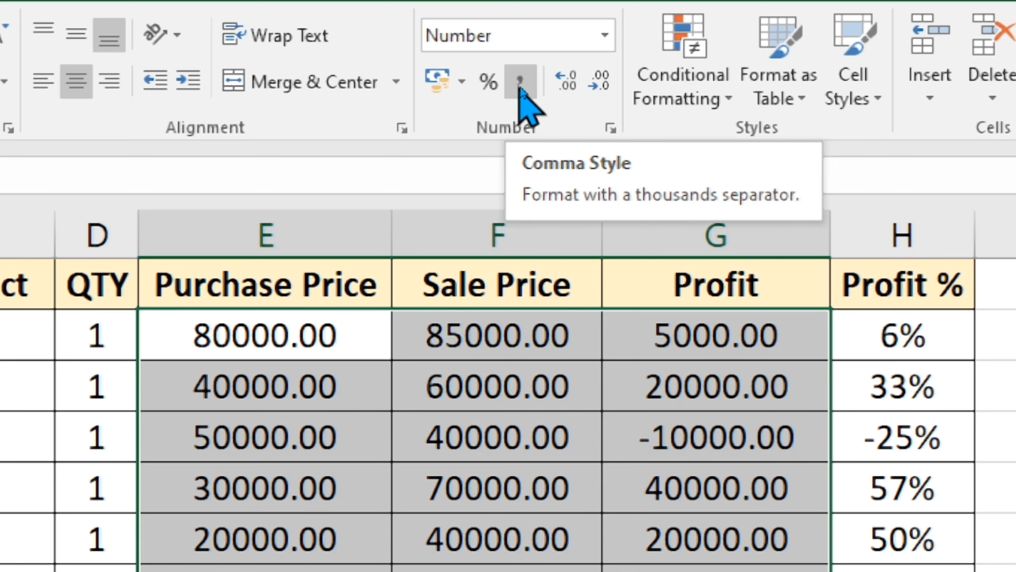
{"action": "left_click", "coordinate": [520, 86]}
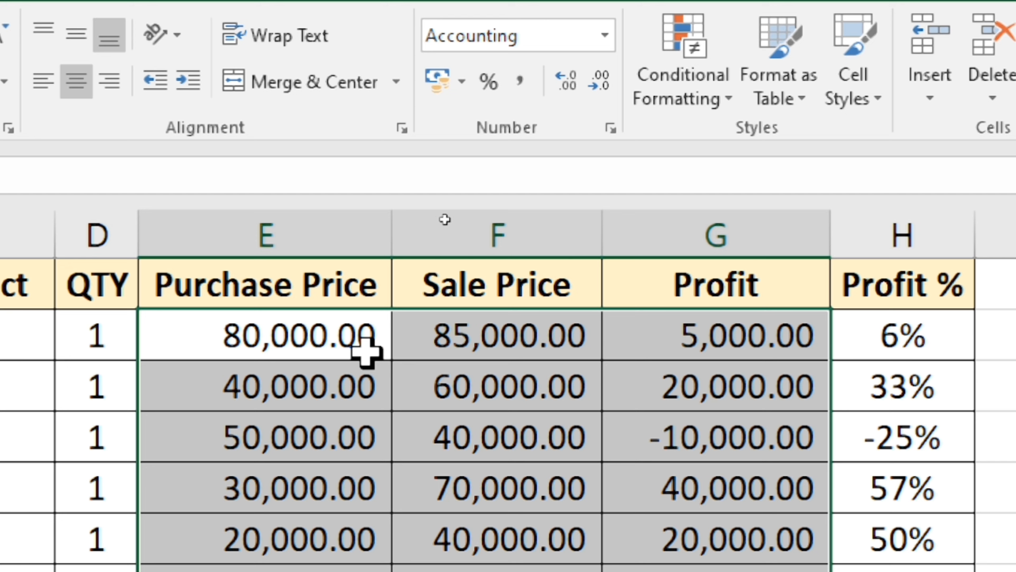
- Inspect the raw value of cell E2, then remove the decimal places from cell E3
{"action": "left_click", "coordinate": [328, 334]}
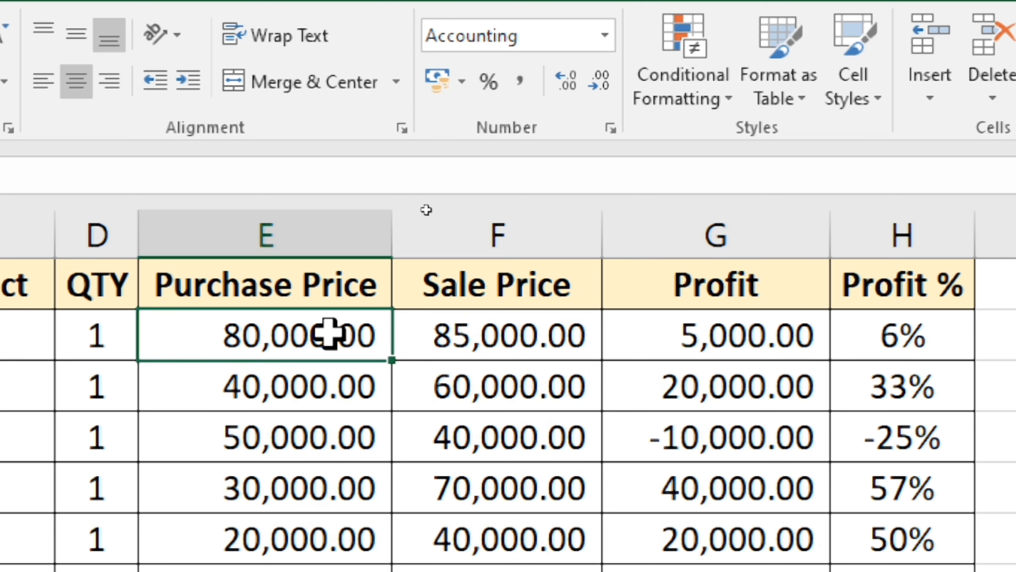
{"action": "double_click", "coordinate": [329, 335]}
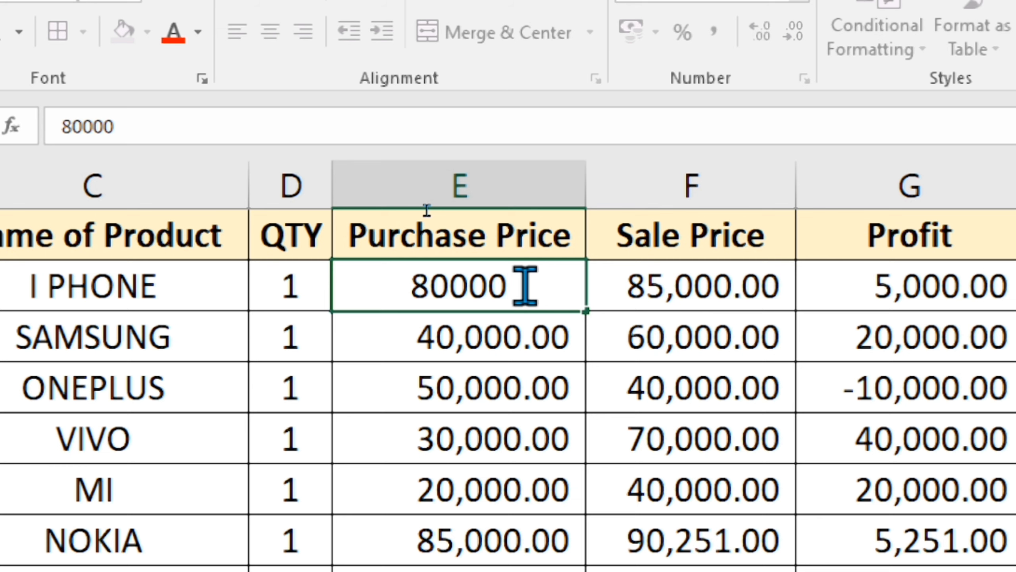
{"action": "key", "text": "Escape"}
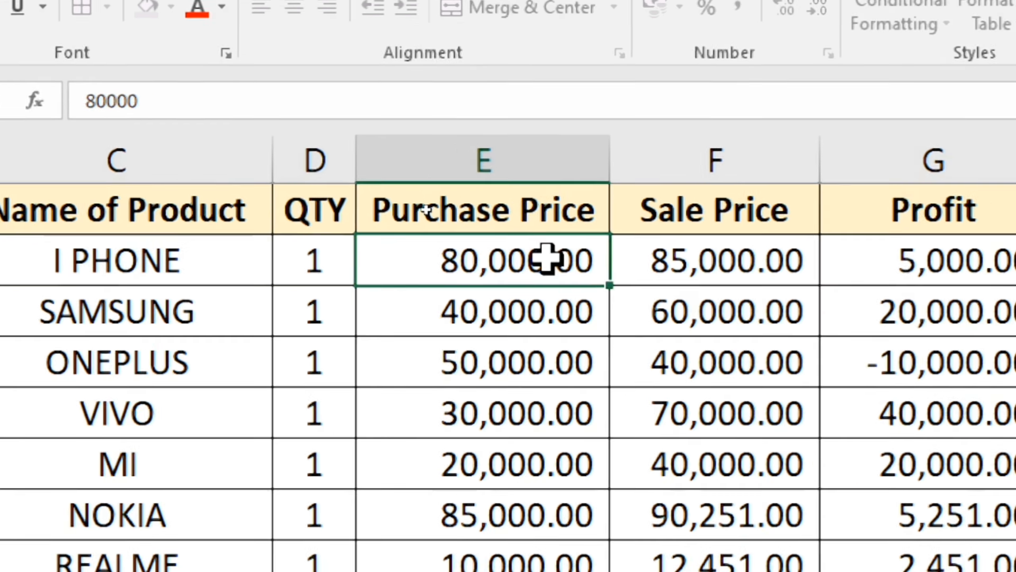
{"action": "key", "text": "Down"}
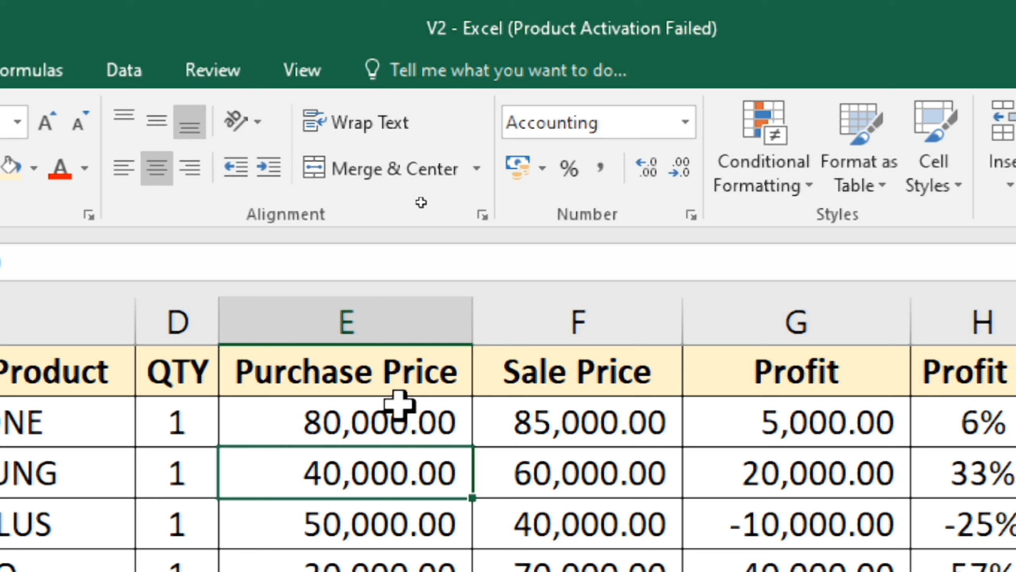
{"action": "left_click", "coordinate": [679, 168]}
{"action": "left_click", "coordinate": [679, 168]}
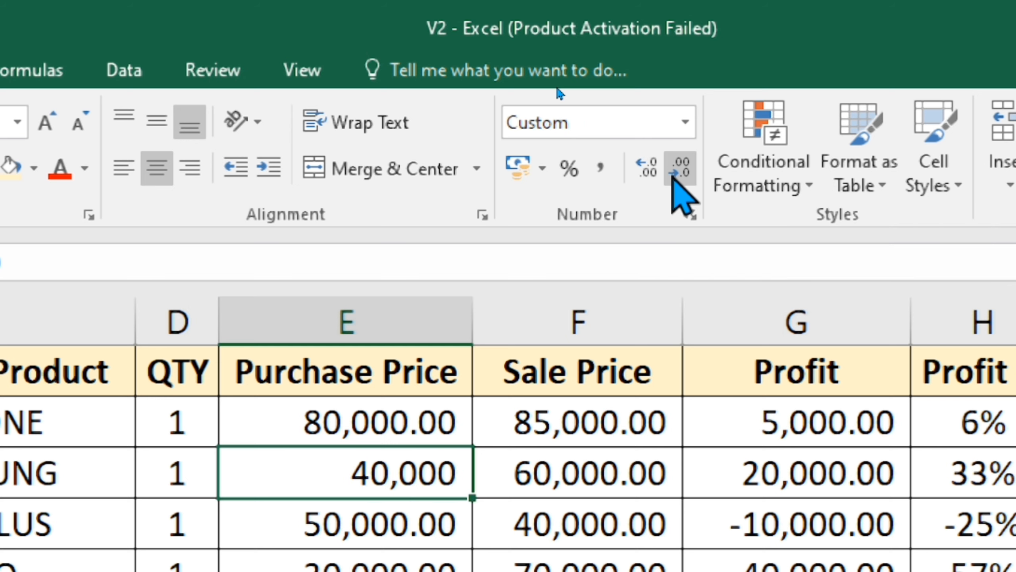
- Remove the decimal places from the value in cell E2
{"action": "key", "text": "Down"}
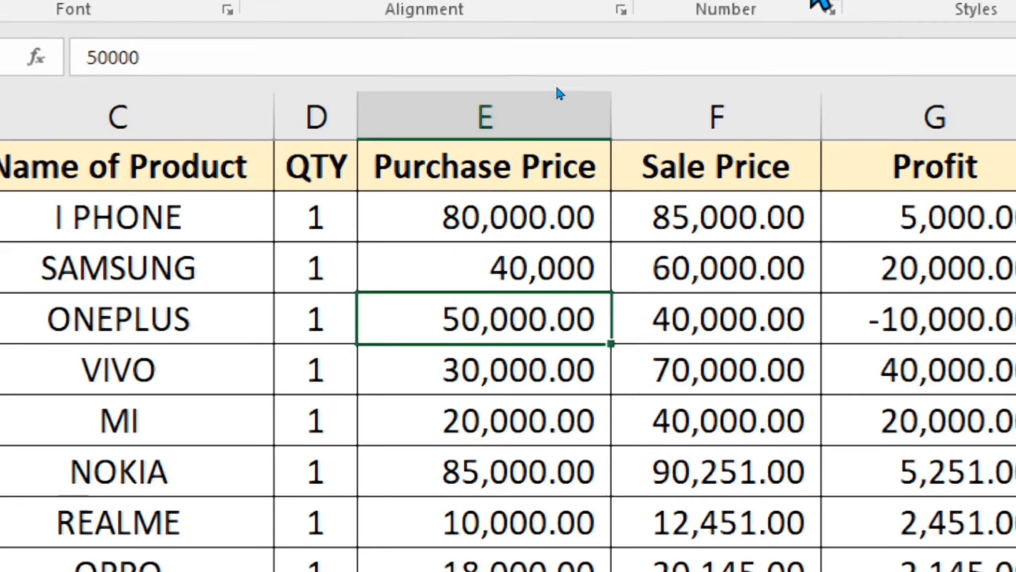
{"action": "key", "text": "Up"}
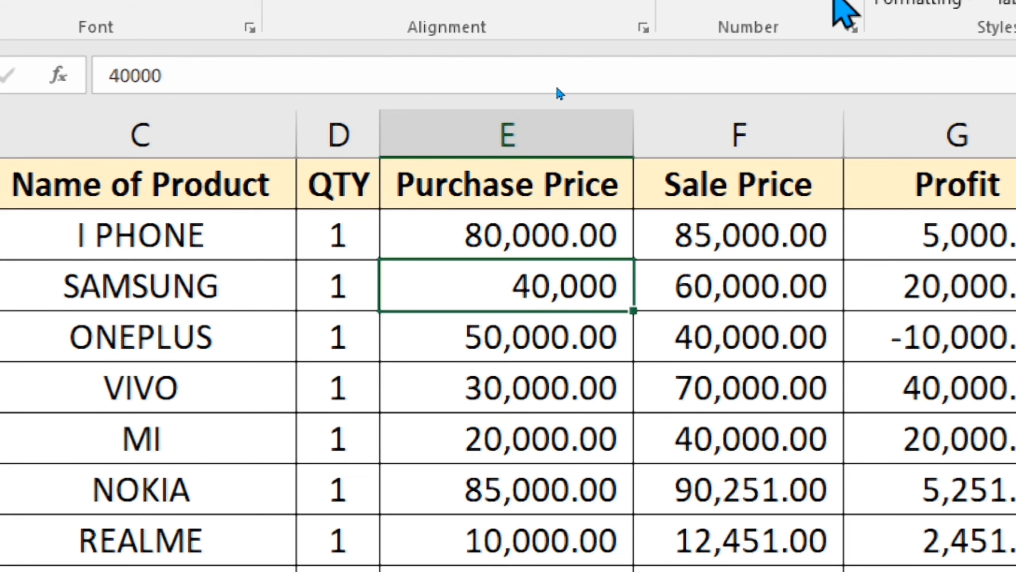
{"action": "key", "text": "Up"}
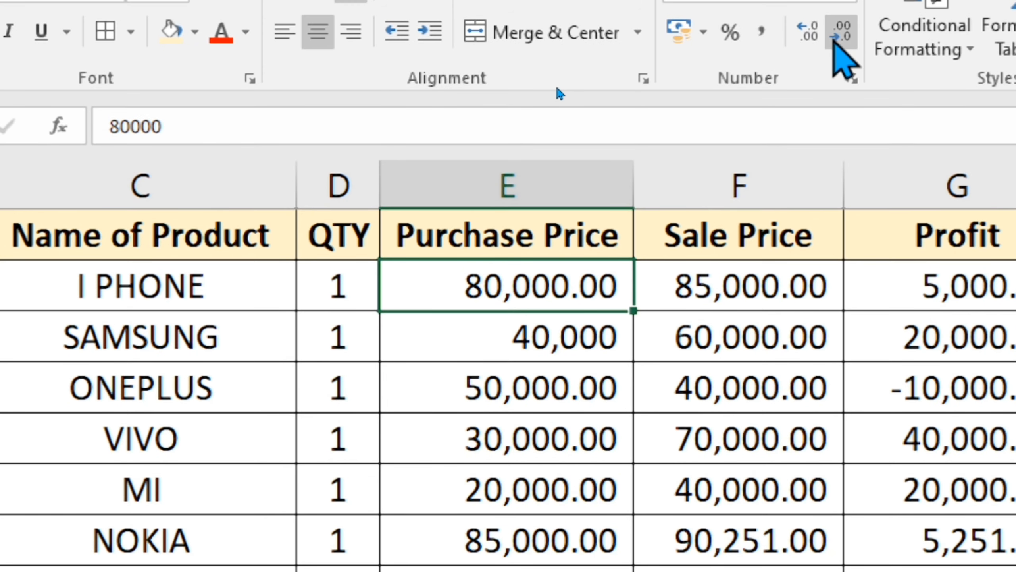
{"action": "left_click", "coordinate": [836, 36]}
{"action": "left_click", "coordinate": [835, 36]}
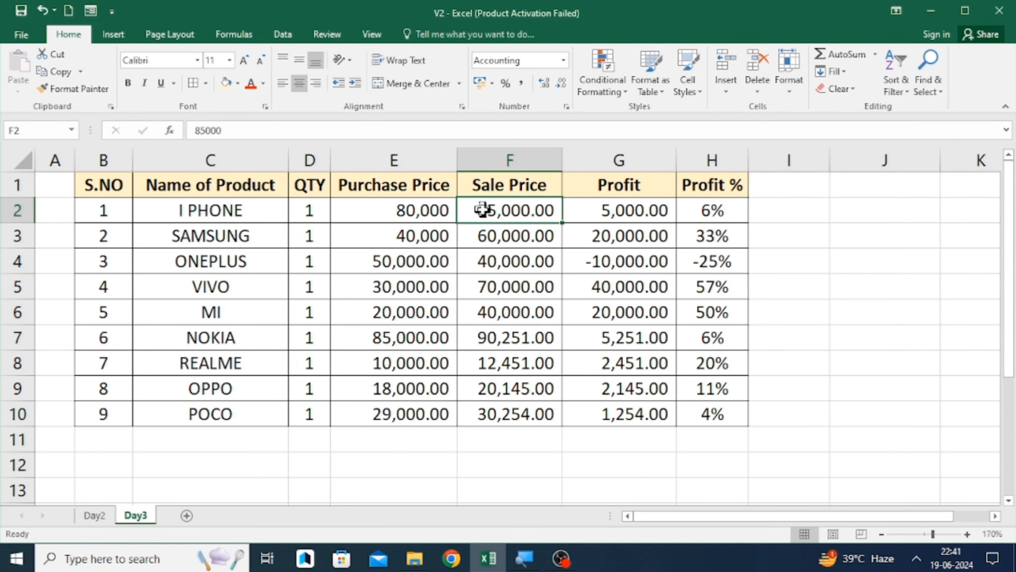
- Select E2:G10 and show all price and profit values without decimal places
{"action": "key", "text": "Left"}
{"action": "key", "text": "shift+Right"}
{"action": "key", "text": "shift+Right"}
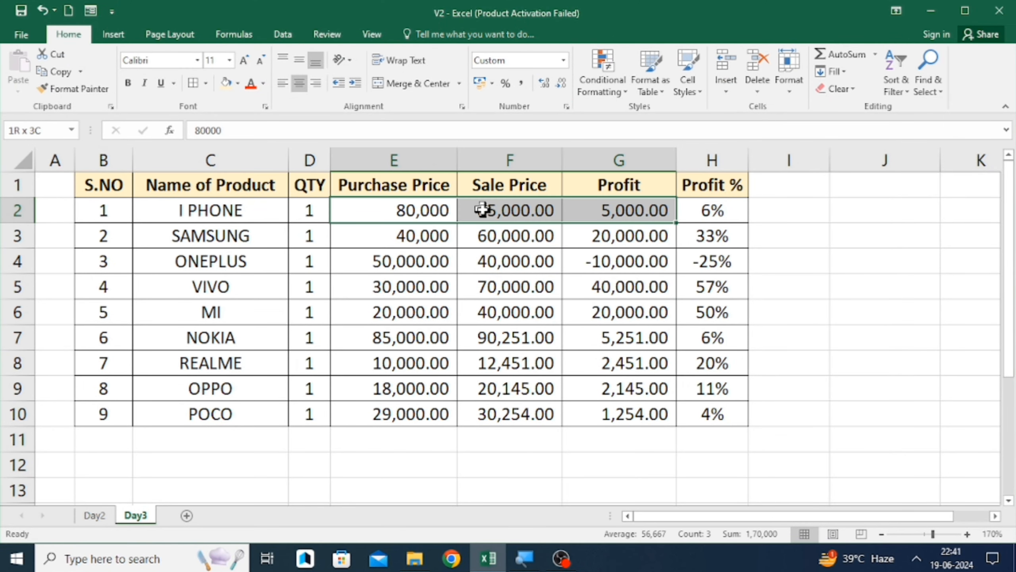
{"action": "key", "text": "ctrl+shift+Down"}
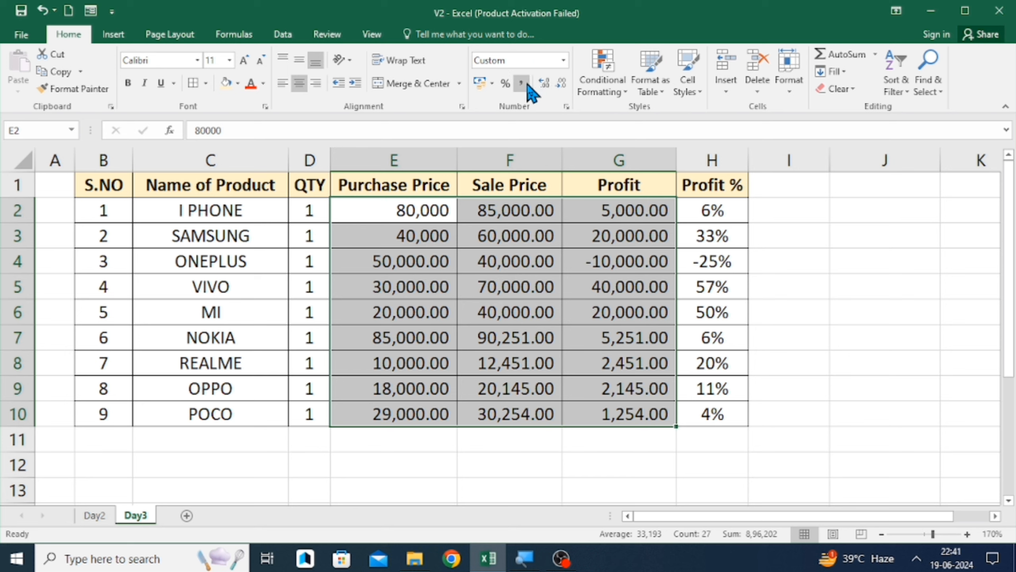
{"action": "left_click", "coordinate": [540, 84]}
{"action": "left_click", "coordinate": [561, 85]}
{"action": "left_click", "coordinate": [561, 84]}
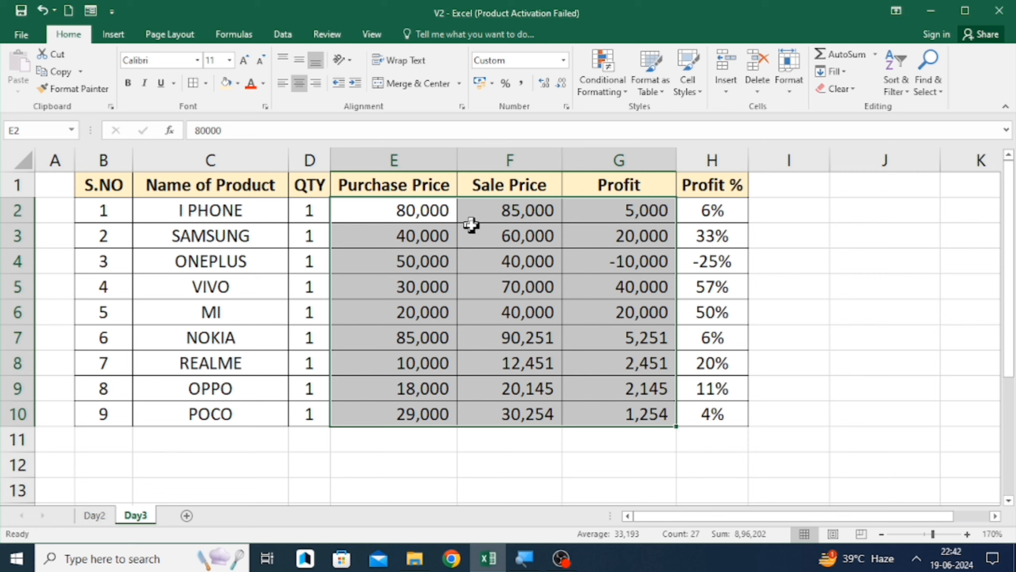
- Try to add decimals to cell E2 by editing its value and appending .00
{"action": "key", "text": "Down"}
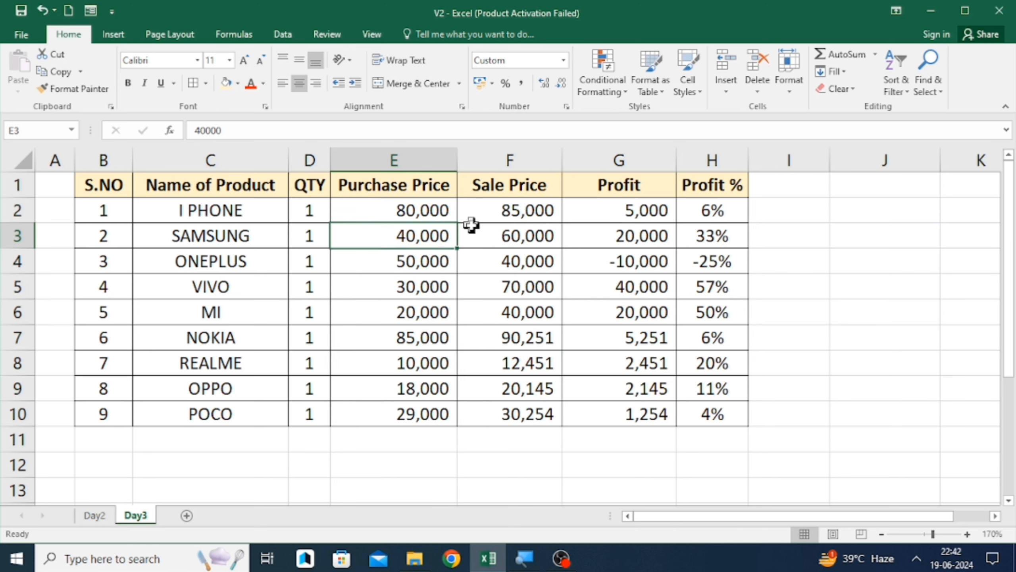
{"action": "key", "text": "Up"}
{"action": "key", "text": "F2"}
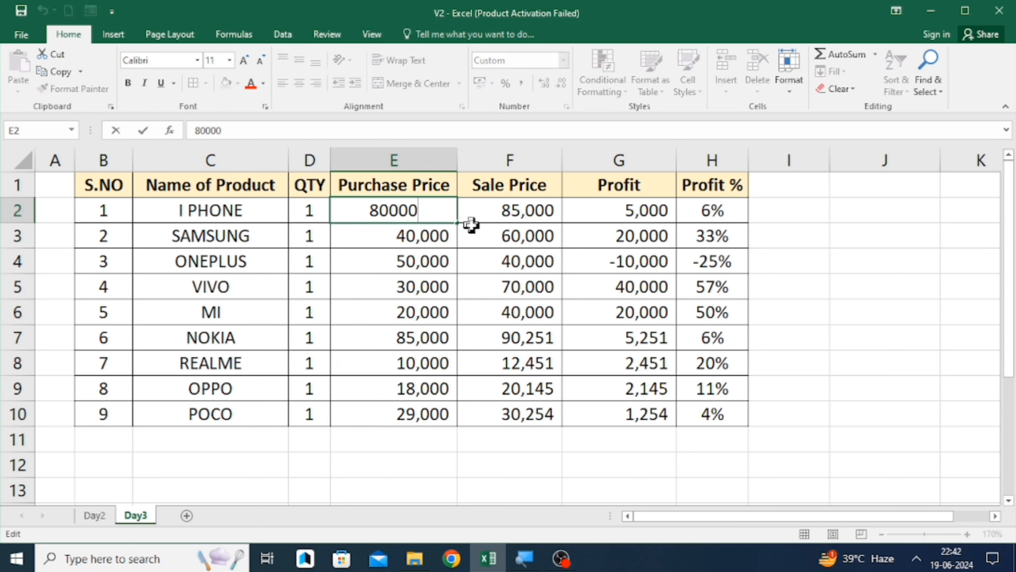
{"action": "type", "text": ".00"}
{"action": "key", "text": "Return"}
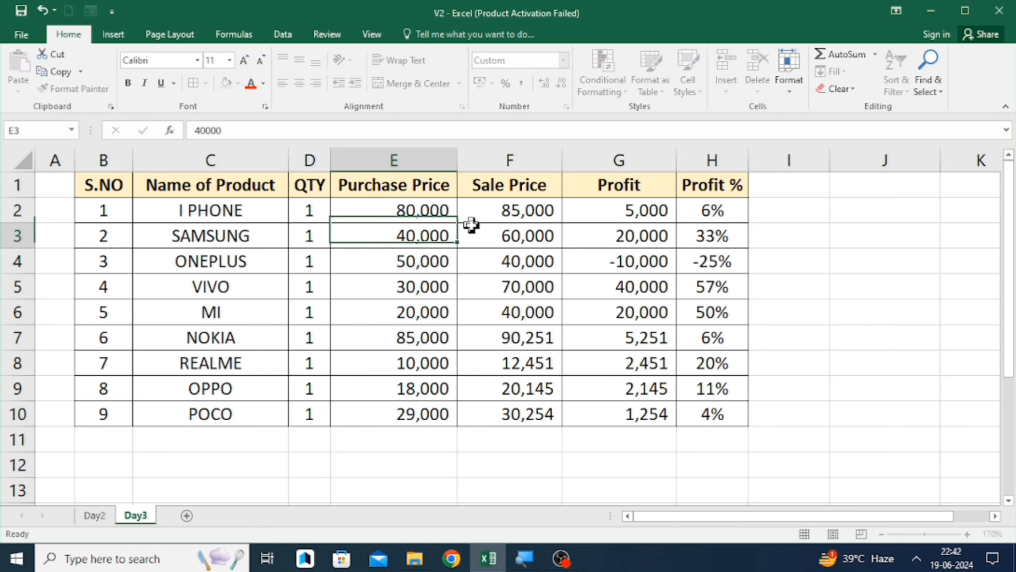
{"action": "key", "text": "Up"}
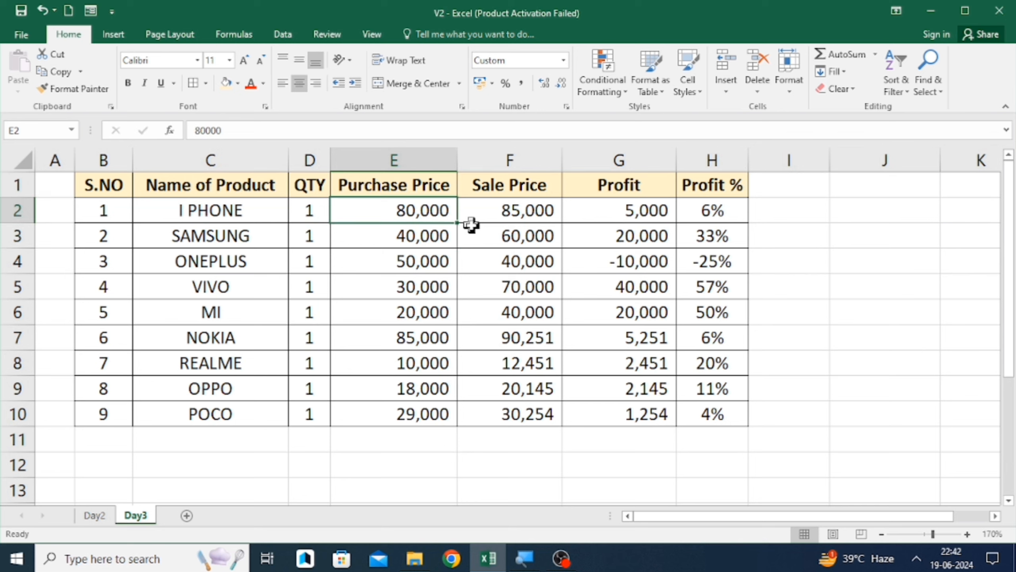
{"action": "key", "text": "F2"}
{"action": "type", "text": ".00"}
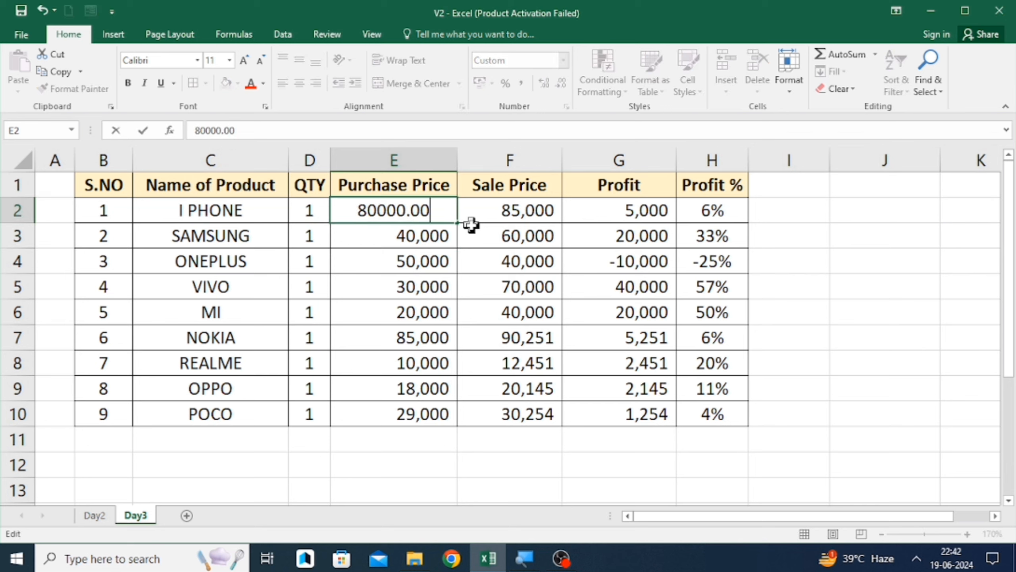
{"action": "key", "text": "Return"}
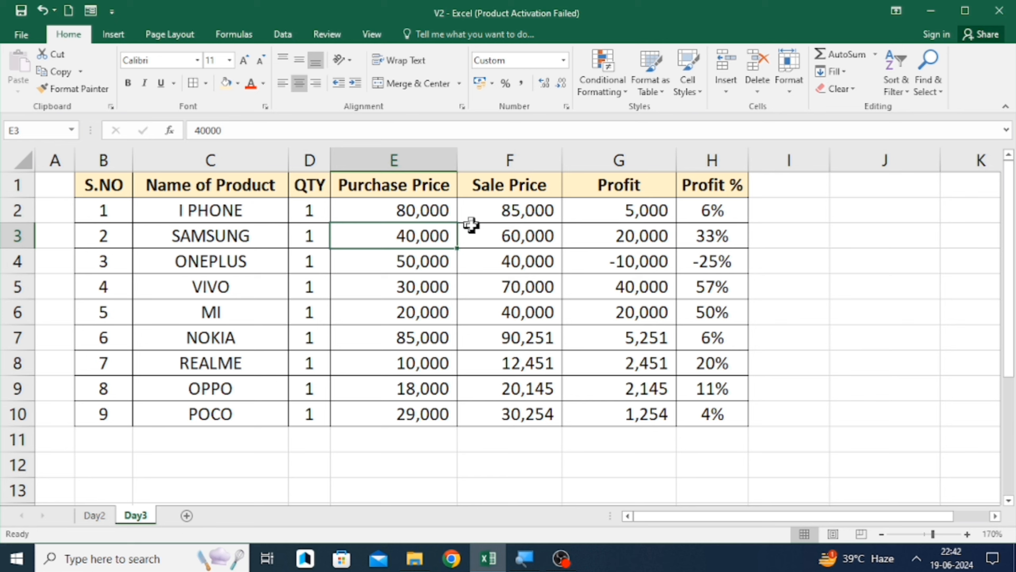
{"action": "key", "text": "Up"}
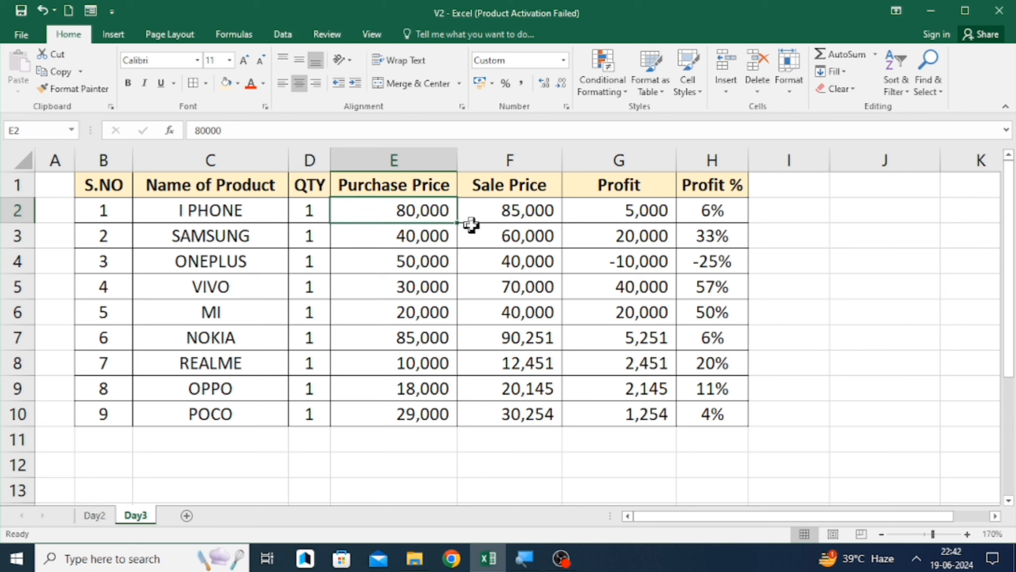
- Select E2:G10 again and apply Comma Style to the values
{"action": "key", "text": "ctrl+shift+Right"}
{"action": "key", "text": "shift+Left"}
{"action": "key", "text": "ctrl+shift+Down"}
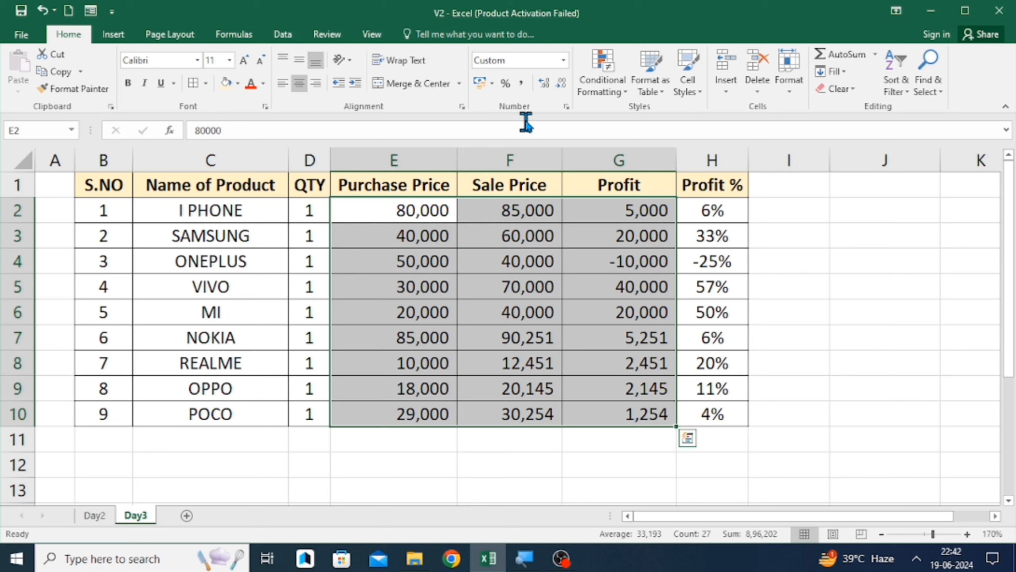
{"action": "left_click", "coordinate": [522, 83]}
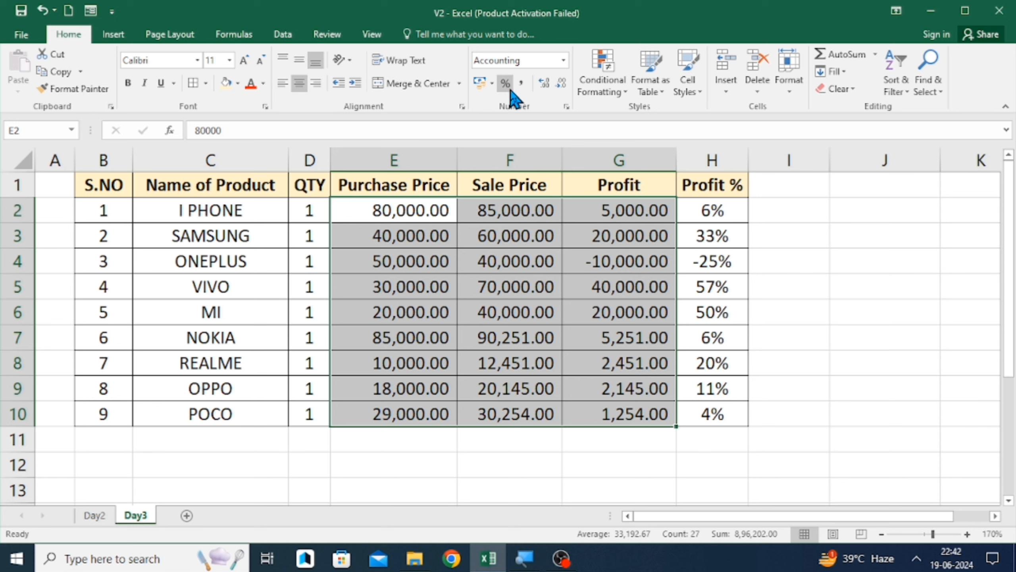
- Increase the decimal places of the E2:G10 values to six
{"action": "left_click", "coordinate": [545, 84]}
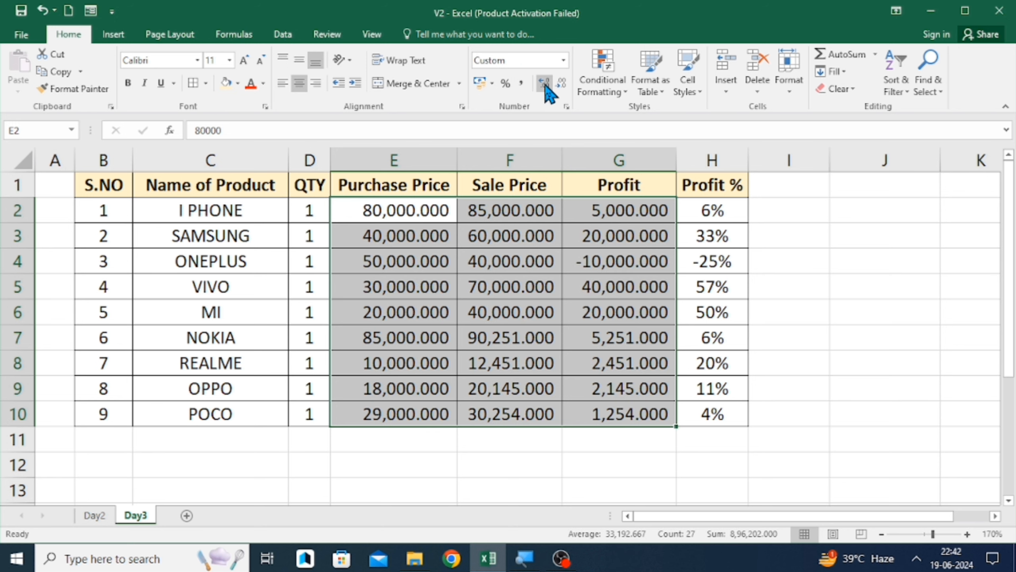
{"action": "left_click", "coordinate": [544, 84]}
{"action": "left_click", "coordinate": [545, 84]}
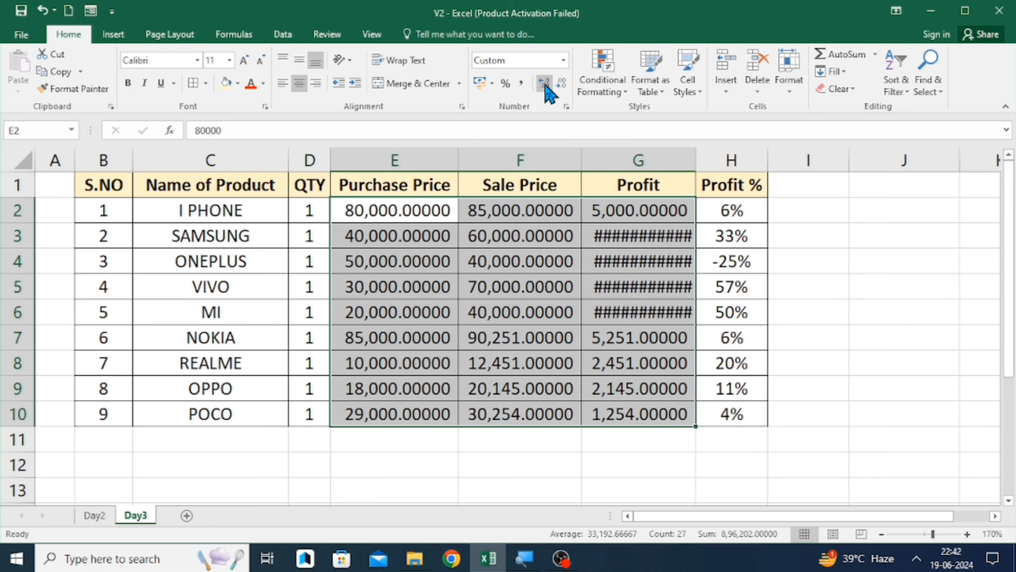
{"action": "left_click", "coordinate": [544, 85]}
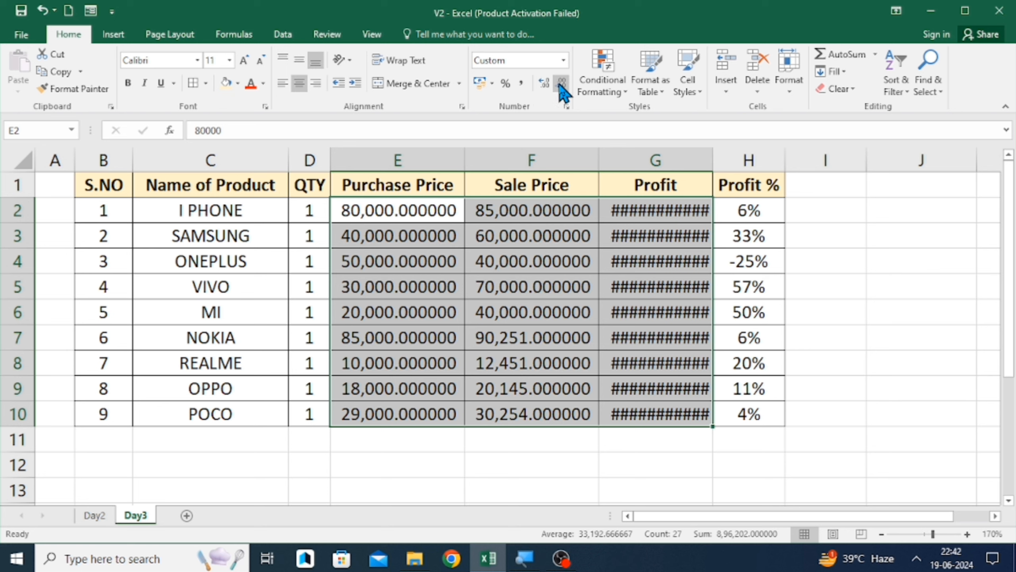
- Decrease the decimal places of the E2:G10 values to none and deselect the range
{"action": "left_click", "coordinate": [561, 84]}
{"action": "left_click", "coordinate": [561, 84]}
{"action": "left_click", "coordinate": [561, 84]}
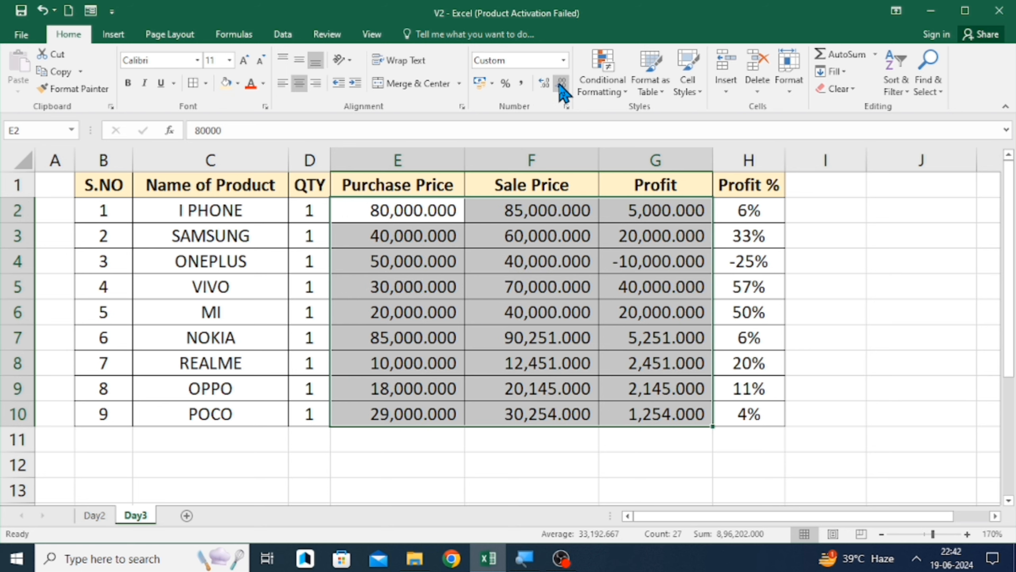
{"action": "left_click", "coordinate": [561, 84]}
{"action": "left_click", "coordinate": [561, 84]}
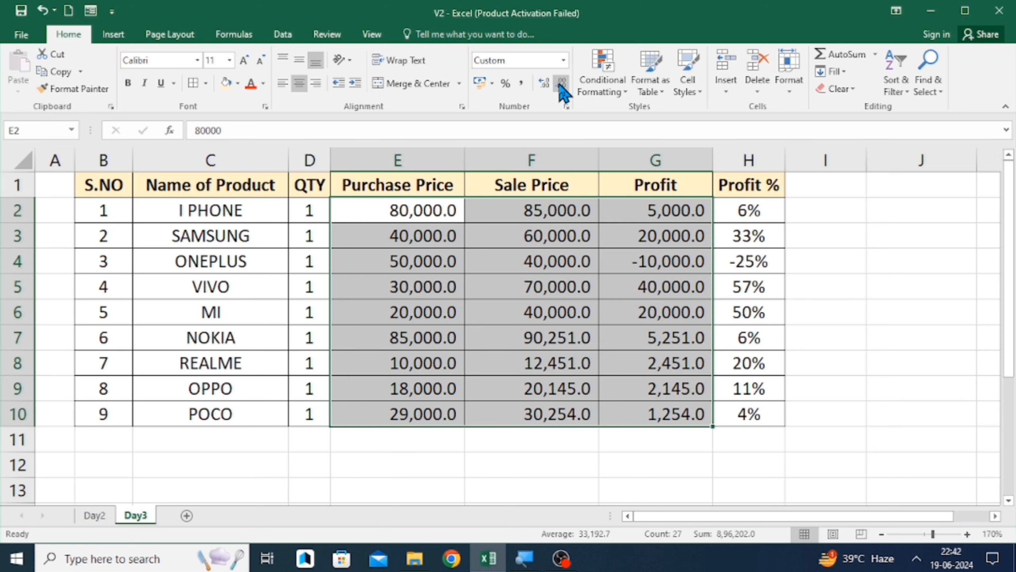
{"action": "left_click", "coordinate": [561, 84]}
{"action": "left_click", "coordinate": [503, 211]}
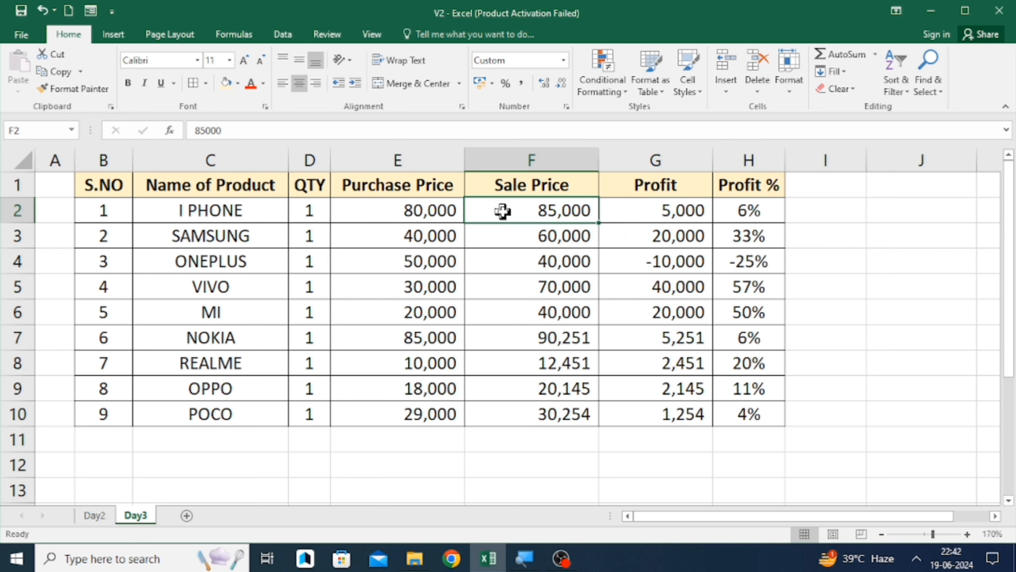
{"action": "key", "text": "Up"}
{"action": "key", "text": "Left"}
{"action": "key", "text": "Right"}
{"action": "key", "text": "Right"}
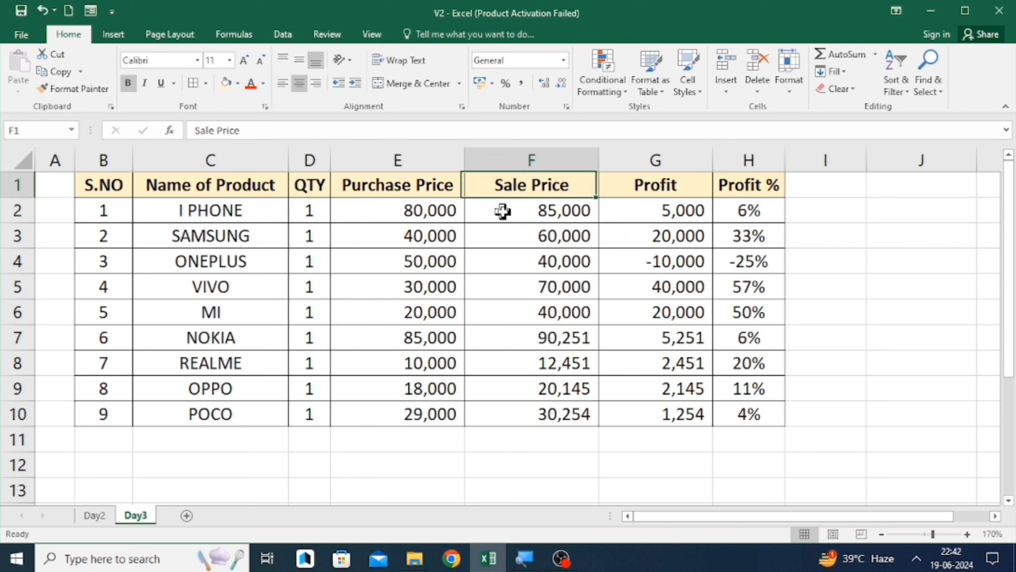
{"action": "key", "text": "Left"}
{"action": "key", "text": "Left"}
{"action": "key", "text": "Right"}
{"action": "key", "text": "Right"}
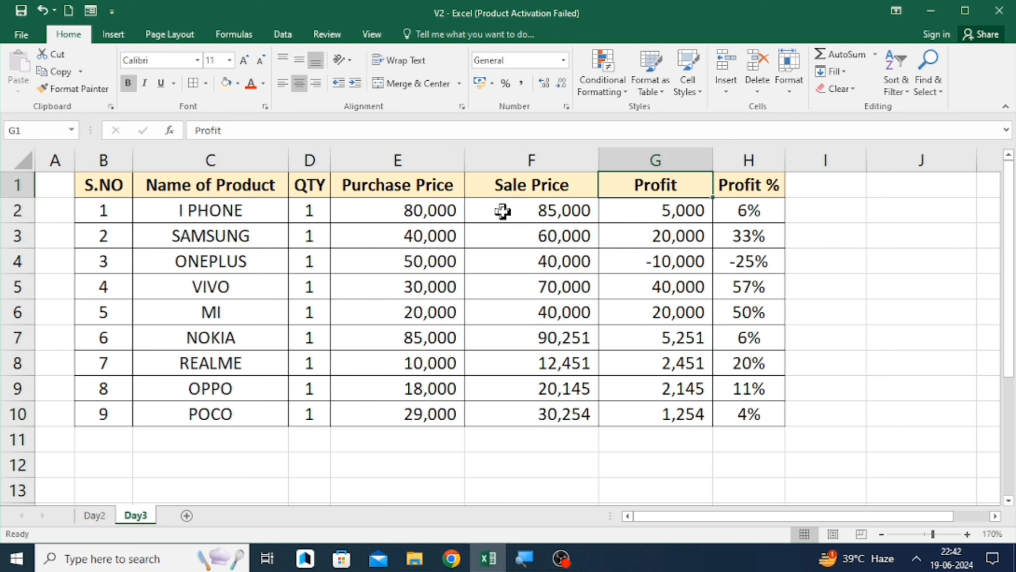
{"action": "key", "text": "Left"}
{"action": "key", "text": "Left"}
{"action": "key", "text": "Right"}
{"action": "key", "text": "Right"}
{"action": "key", "text": "Left"}
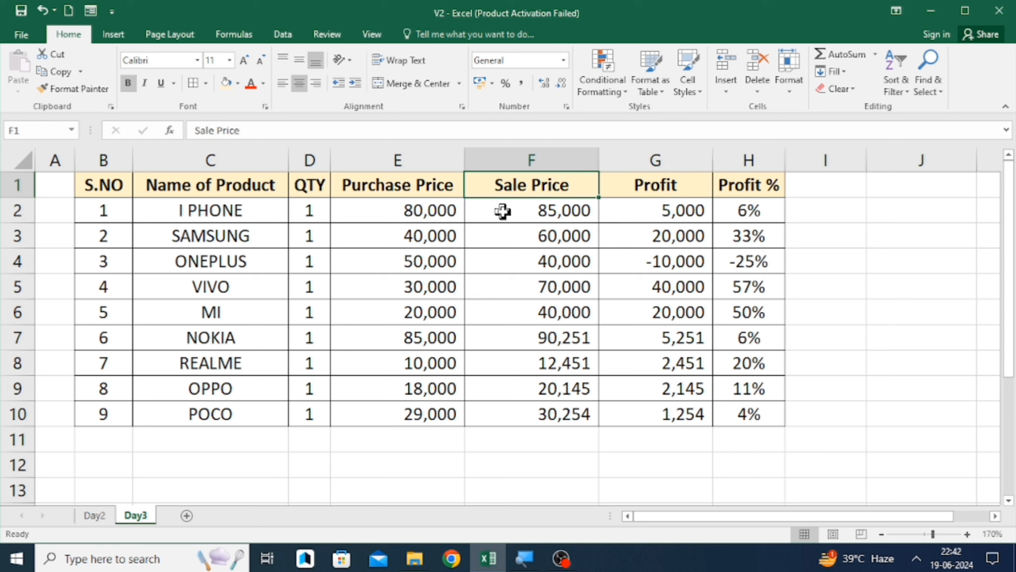
{"action": "key", "text": "Left"}
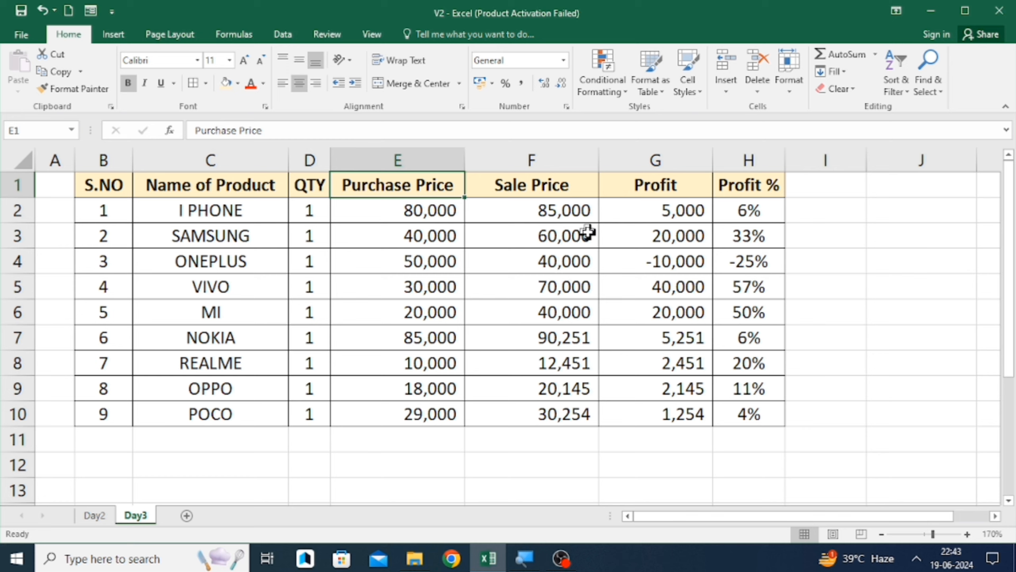
{"action": "left_click", "coordinate": [549, 210]}
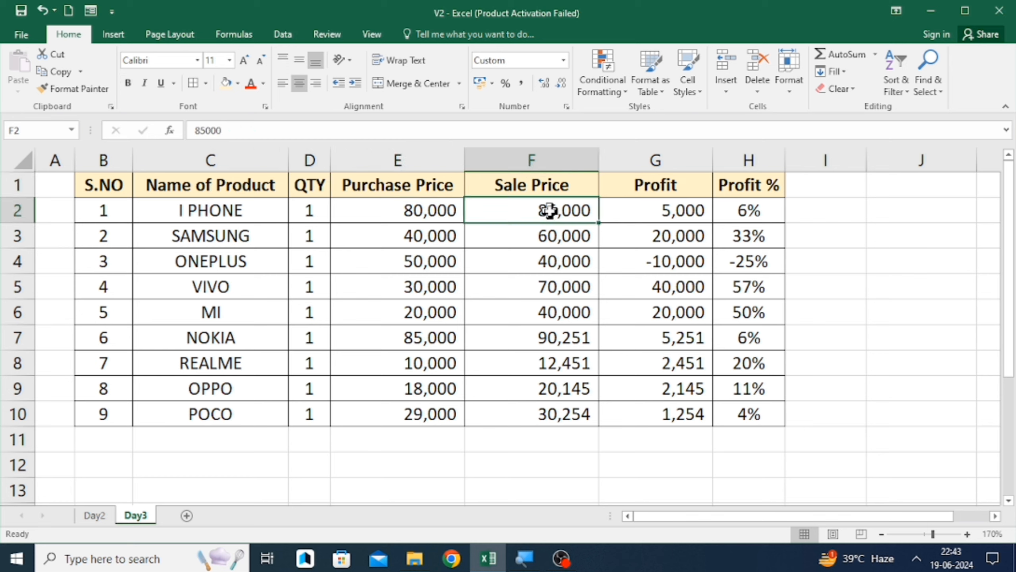
{"action": "key", "text": "Up"}
{"action": "key", "text": "Right"}
{"action": "key", "text": "Right"}
{"action": "key", "text": "Right"}
{"action": "key", "text": "Right"}
{"action": "key", "text": "Right"}
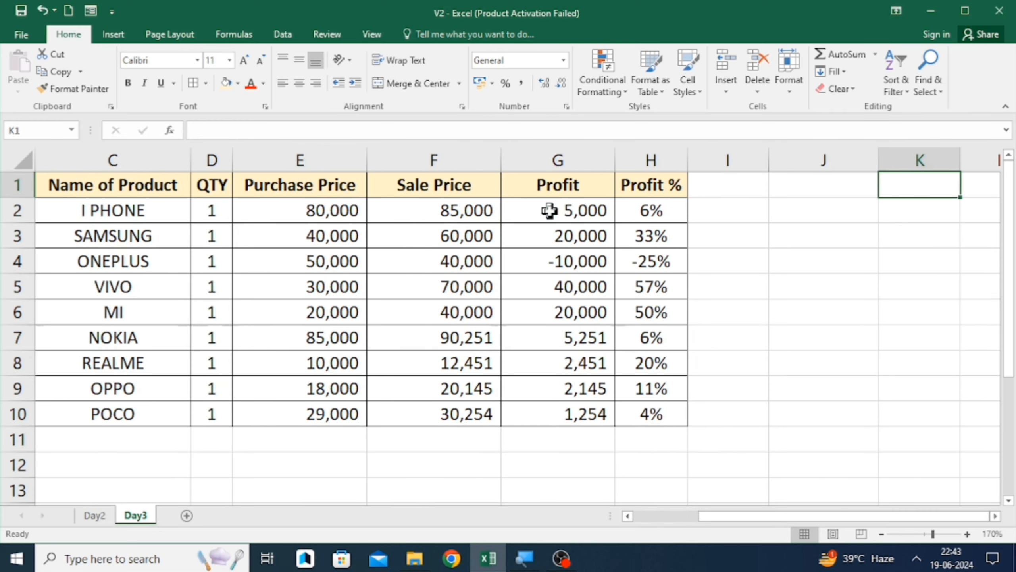
{"action": "key", "text": "Left"}
{"action": "key", "text": "Left"}
{"action": "key", "text": "Left"}
{"action": "key", "text": "Left"}
{"action": "key", "text": "Left"}
{"action": "key", "text": "Left"}
{"action": "key", "text": "Down"}
{"action": "key", "text": "Down"}
{"action": "key", "text": "Down"}
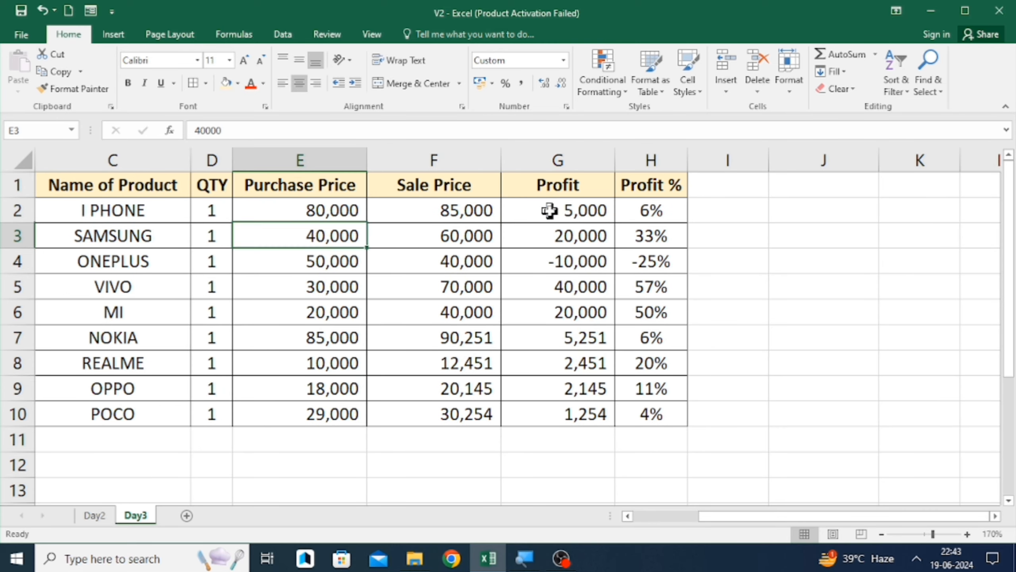
{"action": "key", "text": "Down"}
{"action": "key", "text": "Down"}
{"action": "key", "text": "Down"}
{"action": "key", "text": "Down"}
{"action": "key", "text": "Down"}
{"action": "key", "text": "Down"}
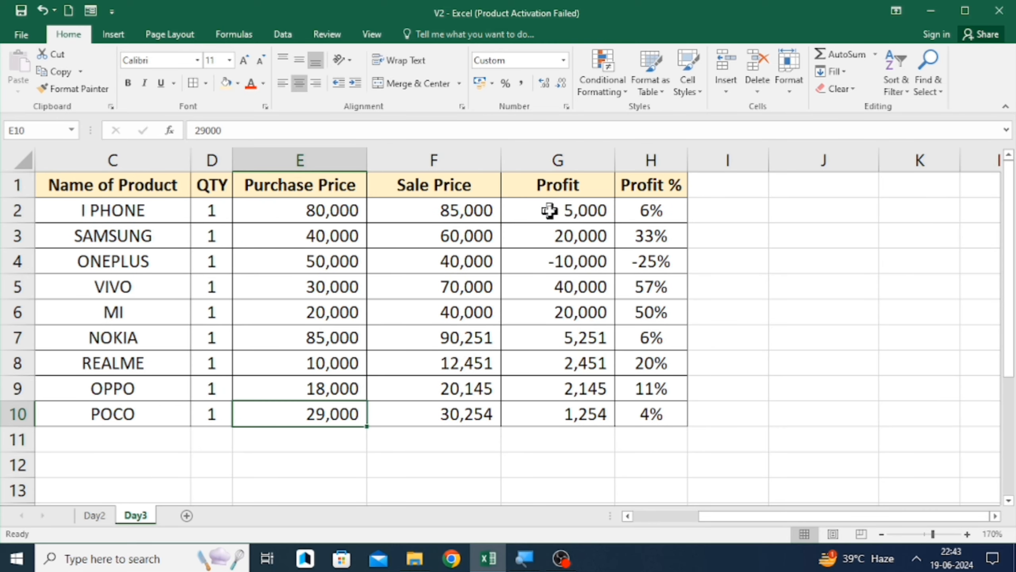
{"action": "key", "text": "Up"}
{"action": "key", "text": "Up"}
{"action": "key", "text": "Up"}
{"action": "key", "text": "Up"}
{"action": "key", "text": "Up"}
{"action": "key", "text": "Up"}
{"action": "key", "text": "Up"}
{"action": "key", "text": "Up"}
{"action": "key", "text": "Up"}
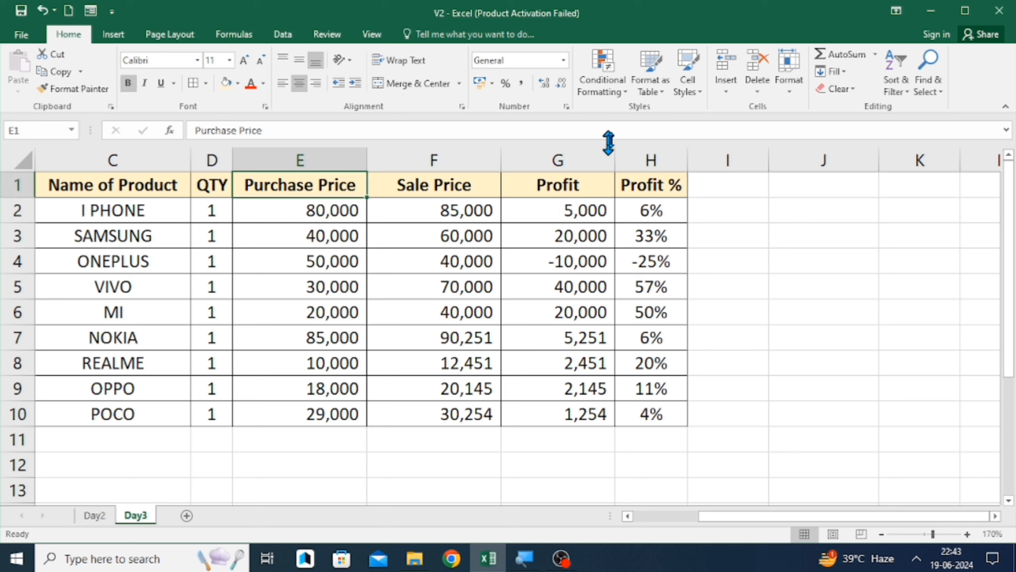
- Browse the Conditional Formatting submenus for the product table without applying a rule
{"action": "left_click", "coordinate": [619, 86]}
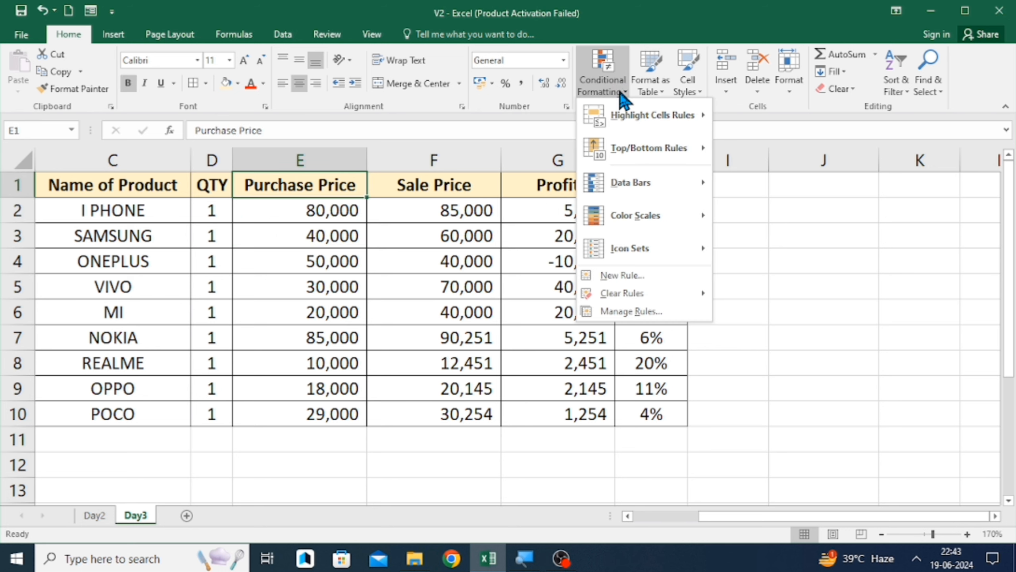
{"action": "mouse_move", "coordinate": [628, 113]}
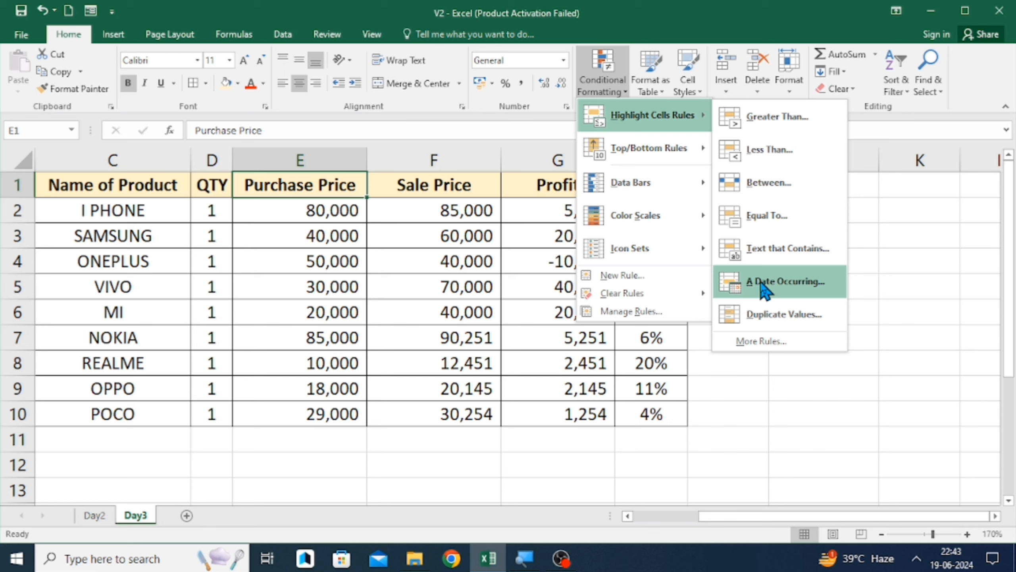
{"action": "mouse_move", "coordinate": [654, 145]}
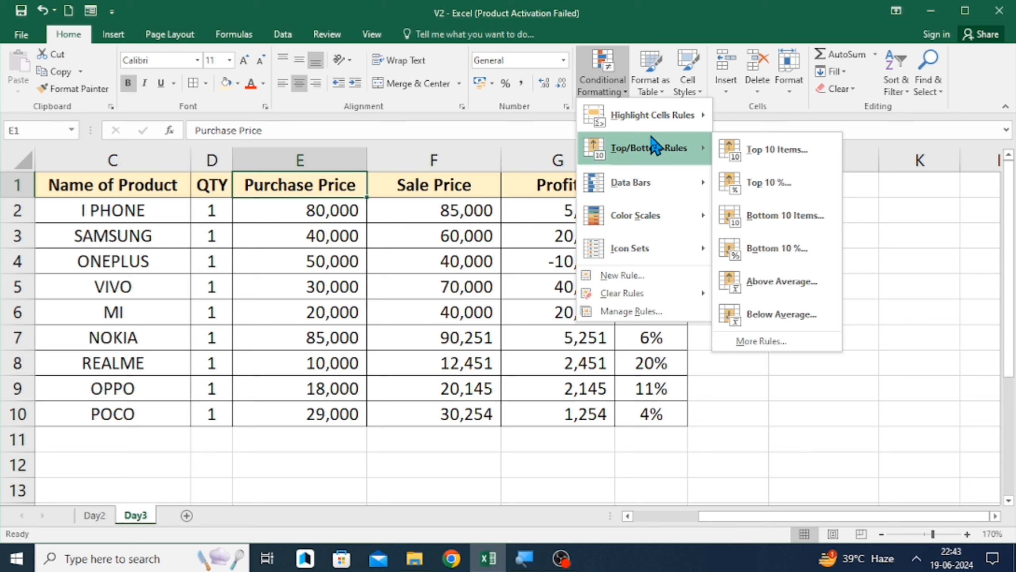
{"action": "mouse_move", "coordinate": [648, 188]}
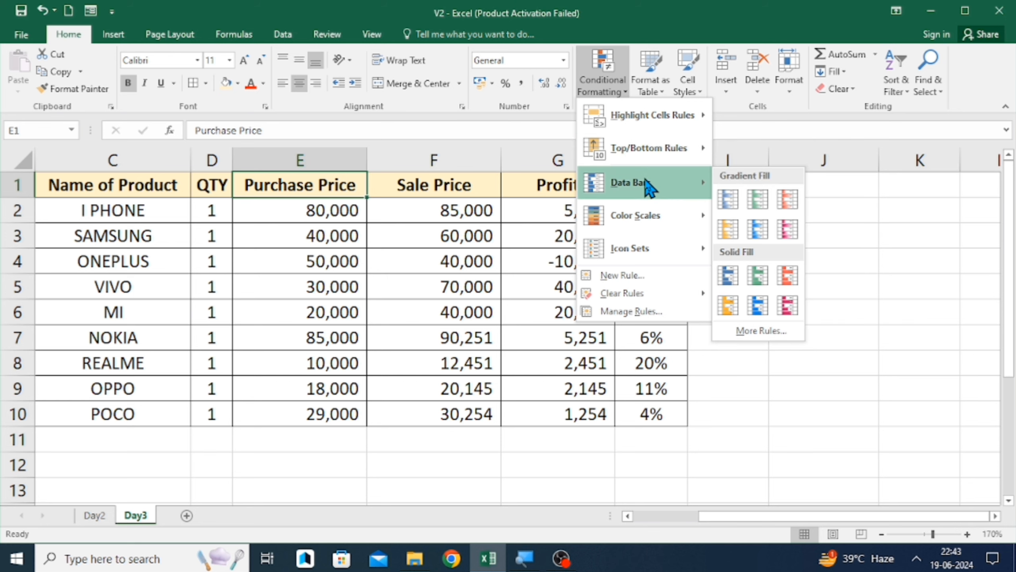
{"action": "mouse_move", "coordinate": [644, 222]}
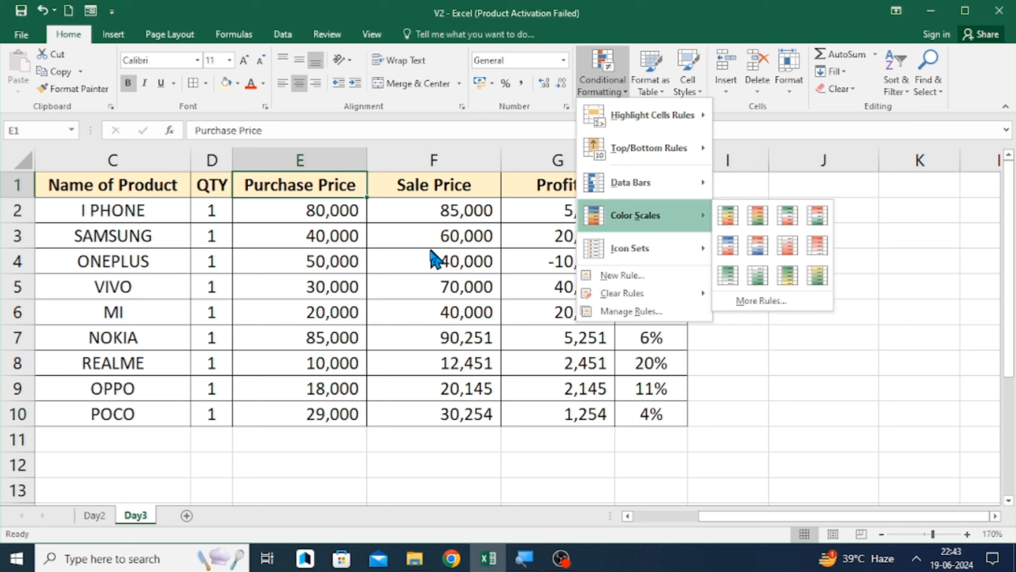
{"action": "left_click", "coordinate": [386, 229]}
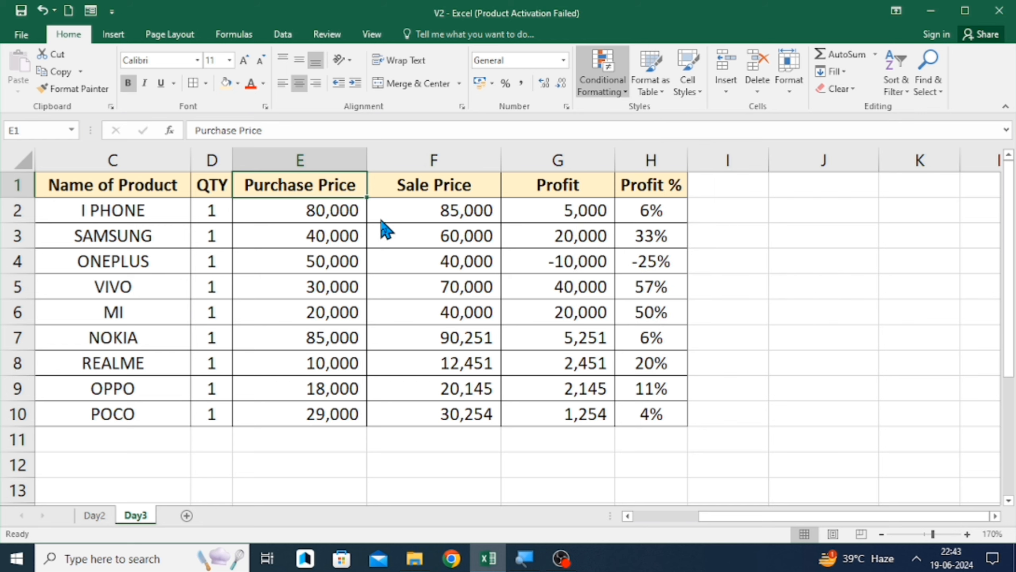
{"action": "left_click", "coordinate": [355, 211]}
{"action": "key", "text": "Up"}
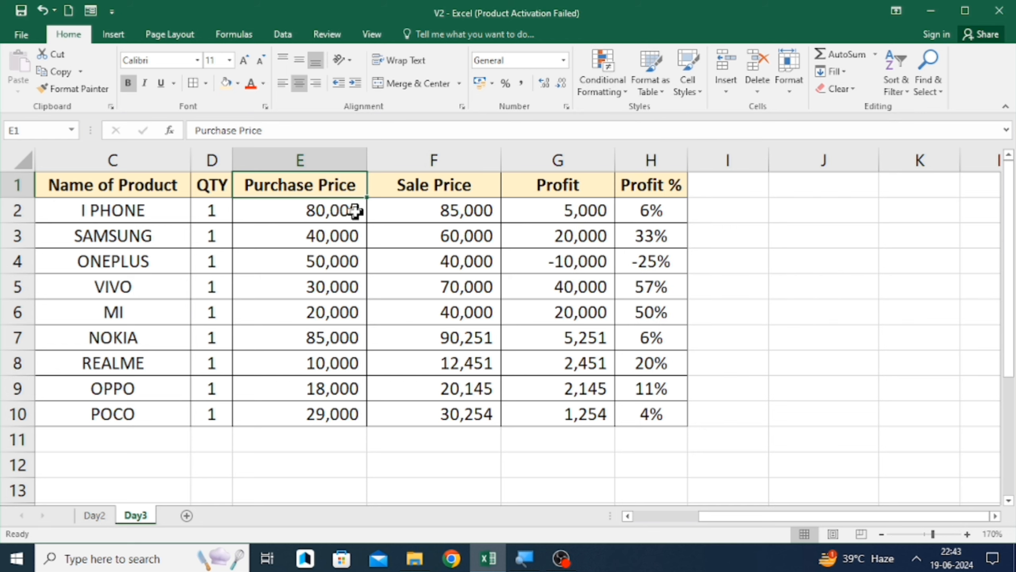
{"action": "left_click", "coordinate": [610, 74]}
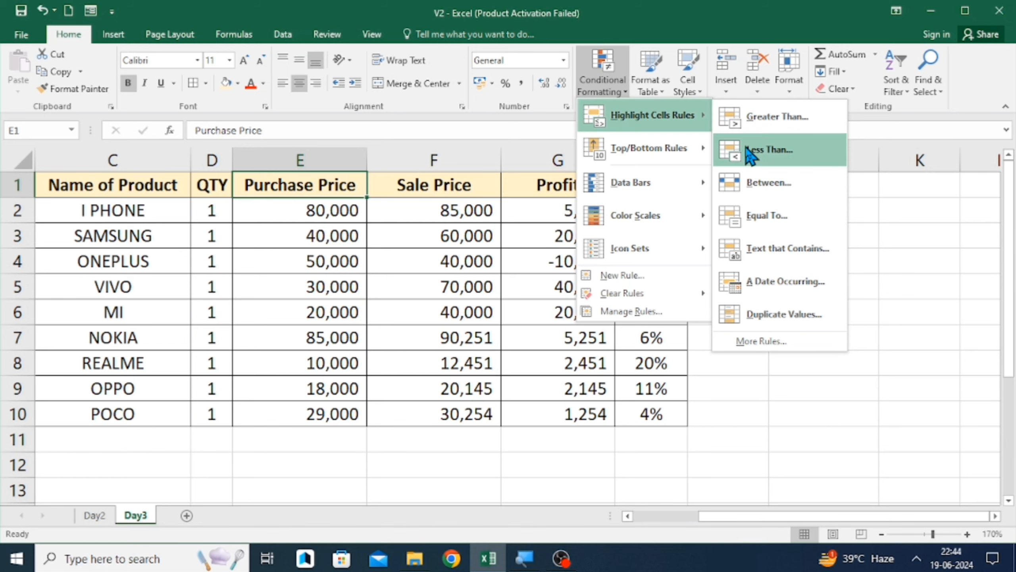
{"action": "left_click", "coordinate": [485, 234]}
{"action": "left_click", "coordinate": [464, 211]}
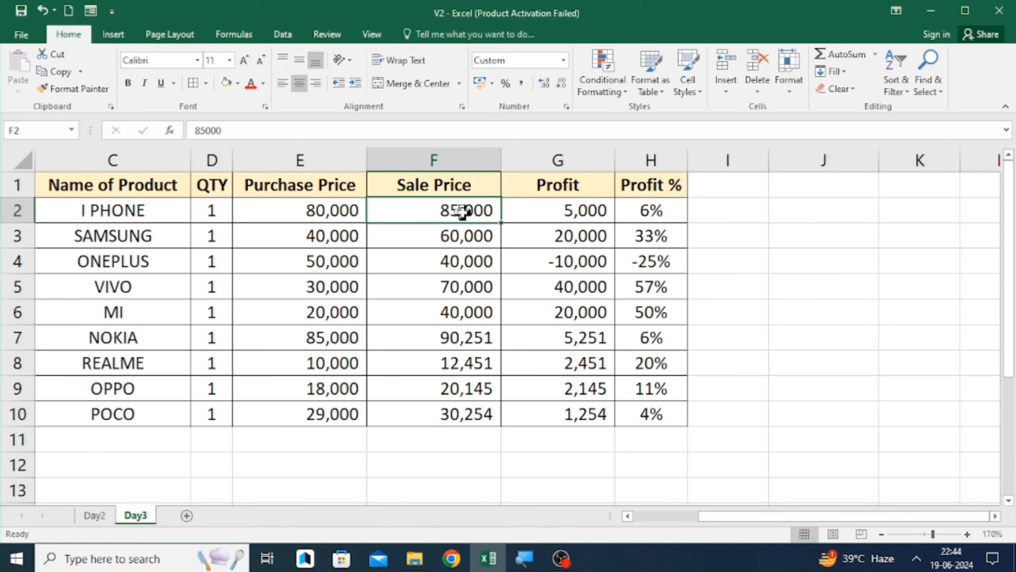
- Select the whole product table B1:H10 and turn on filter buttons for its headers
{"action": "key", "text": "Up"}
{"action": "key", "text": "Left"}
{"action": "key", "text": "Left"}
{"action": "key", "text": "Left"}
{"action": "key", "text": "Left"}
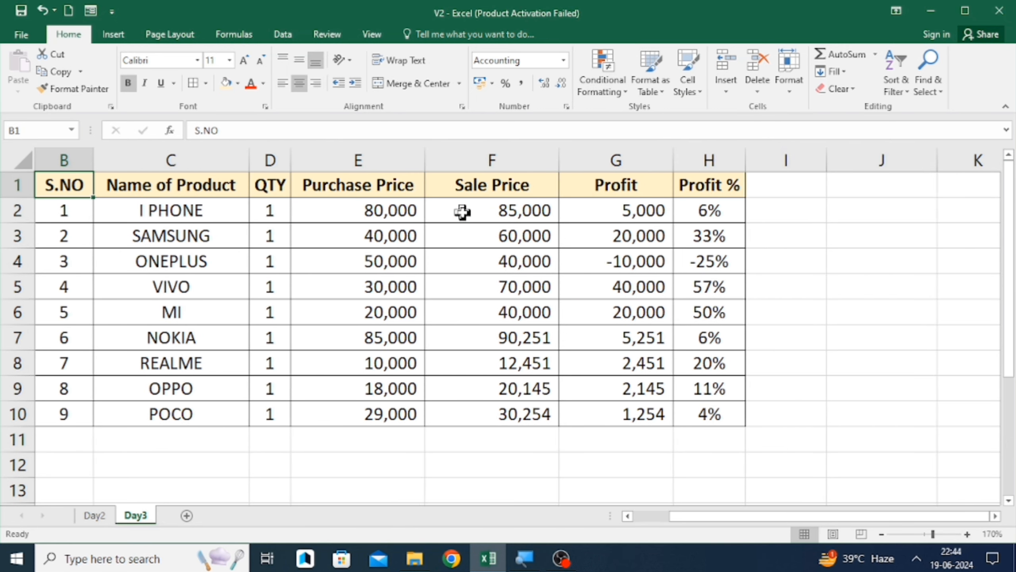
{"action": "key", "text": "Left"}
{"action": "key", "text": "Right"}
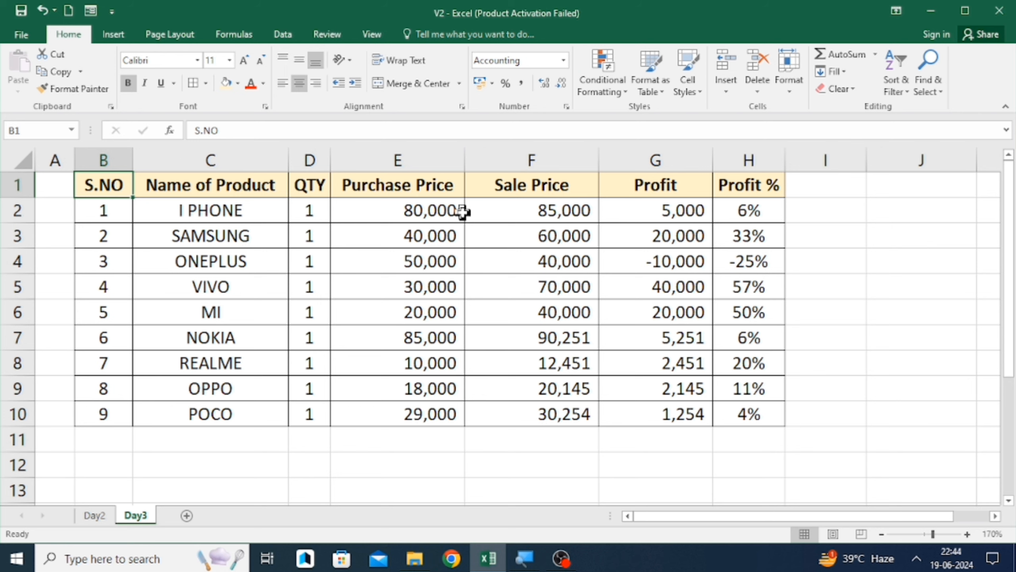
{"action": "key", "text": "ctrl+shift+Right"}
{"action": "key", "text": "ctrl+shift+Down"}
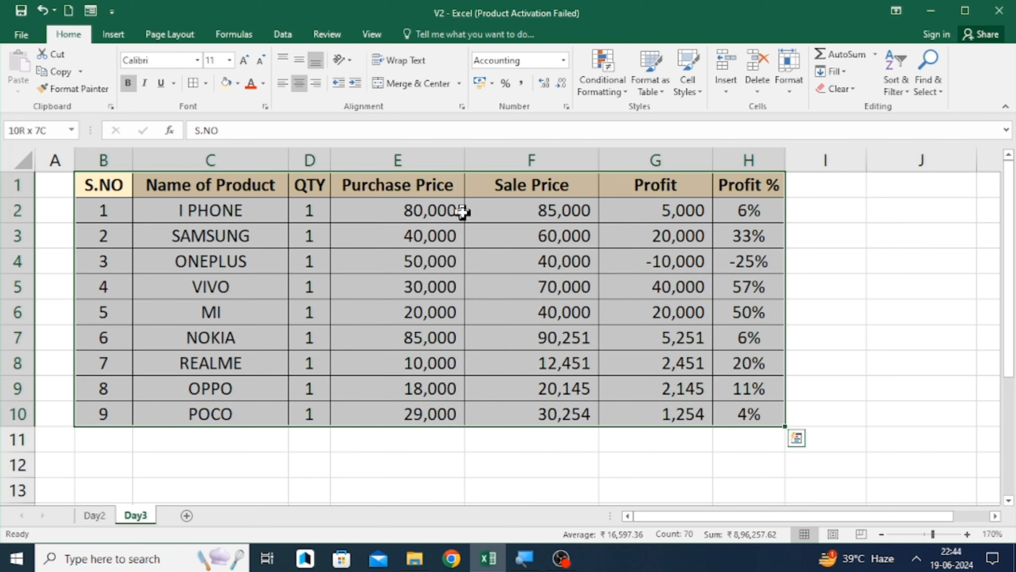
{"action": "key", "text": "ctrl+shift+l"}
- Enter the label Filter in cell J1
{"action": "key", "text": "Right"}
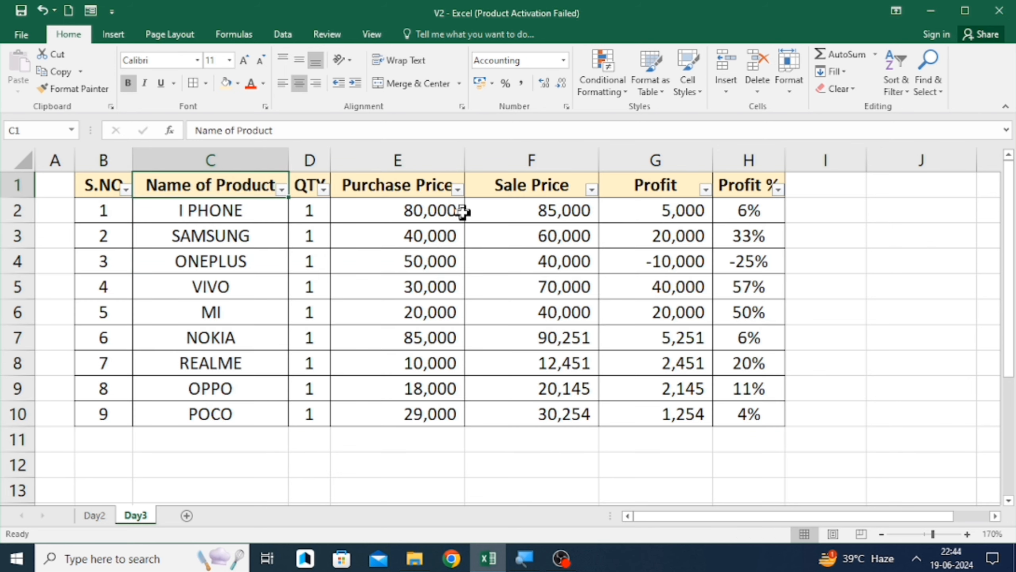
{"action": "key", "text": "Left"}
{"action": "key", "text": "ctrl+shift+Right"}
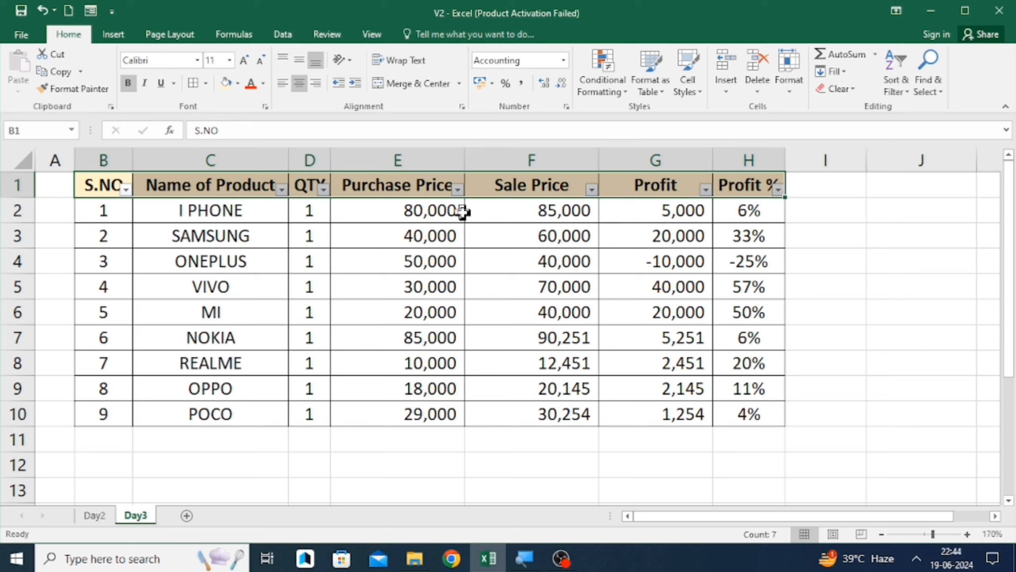
{"action": "key", "text": "Right"}
{"action": "key", "text": "Right"}
{"action": "key", "text": "Right"}
{"action": "key", "text": "Right"}
{"action": "key", "text": "Right"}
{"action": "key", "text": "Right"}
{"action": "key", "text": "Right"}
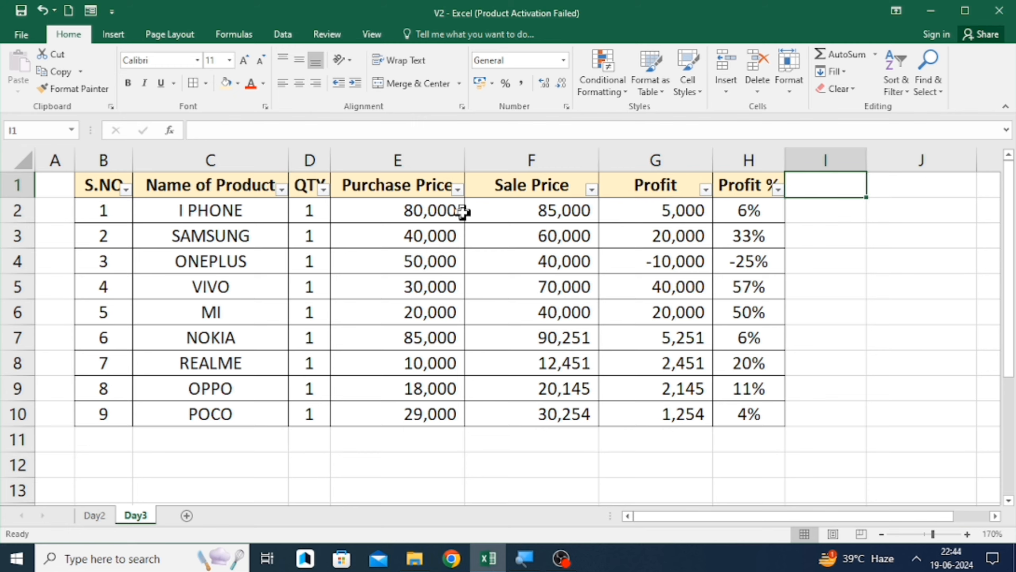
{"action": "key", "text": "Right"}
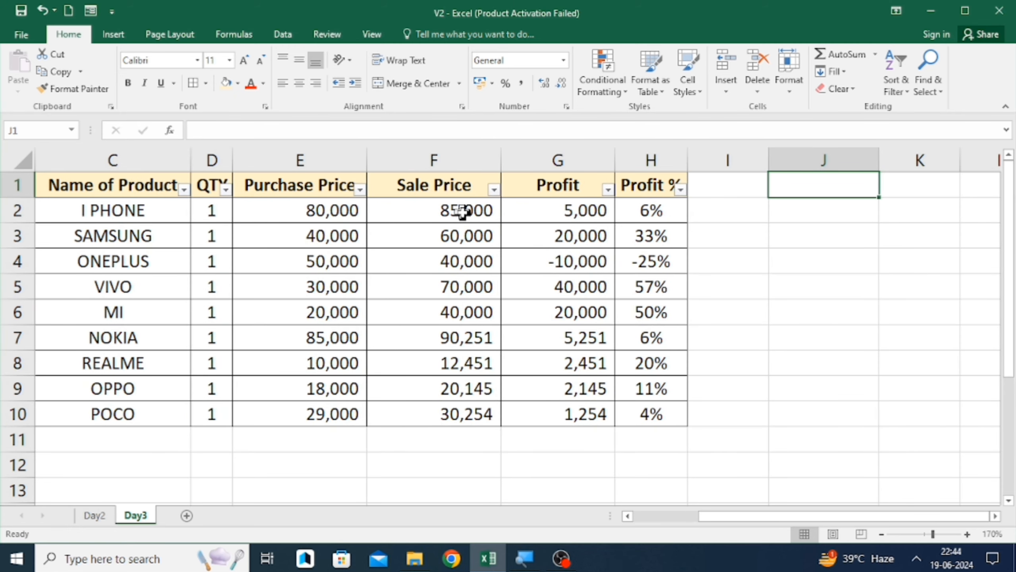
{"action": "type", "text": "fILTER"}
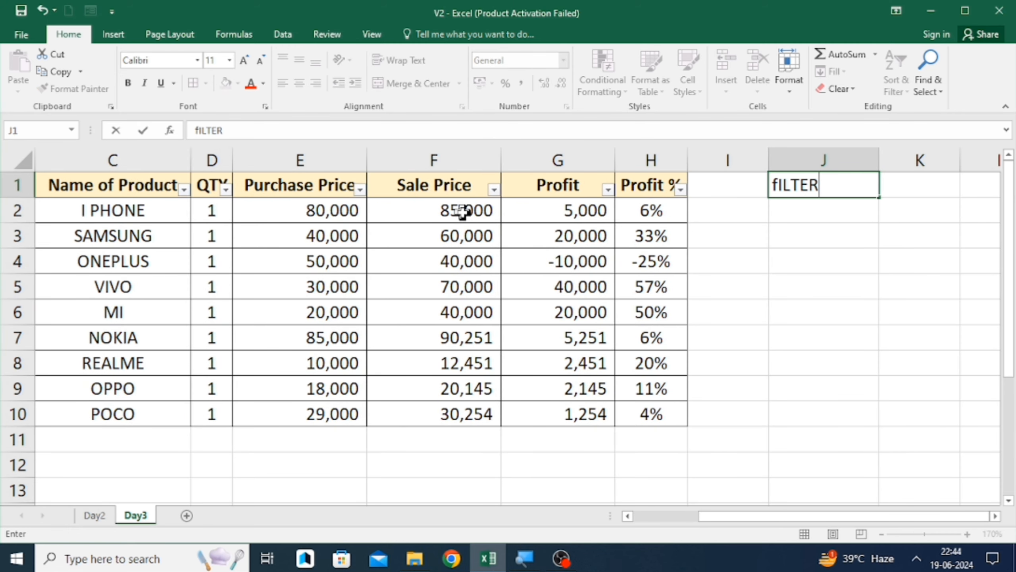
{"action": "key", "text": "Return"}
{"action": "key", "text": "Up"}
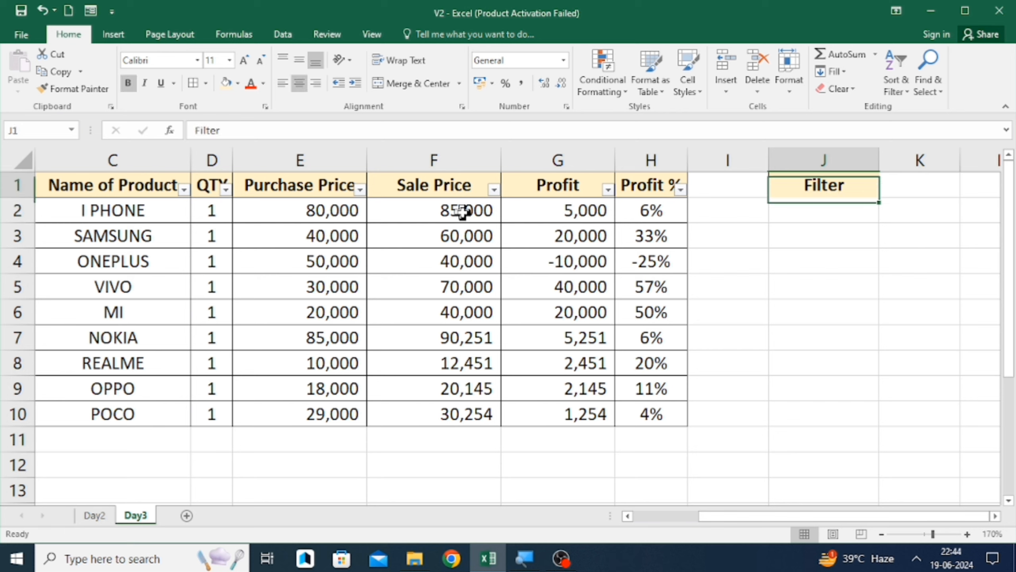
- Enter CTRL+Shift+L in cell K1 as the filter shortcut and autofit column K's width
{"action": "key", "text": "Right"}
{"action": "type", "text": "CTRL"}
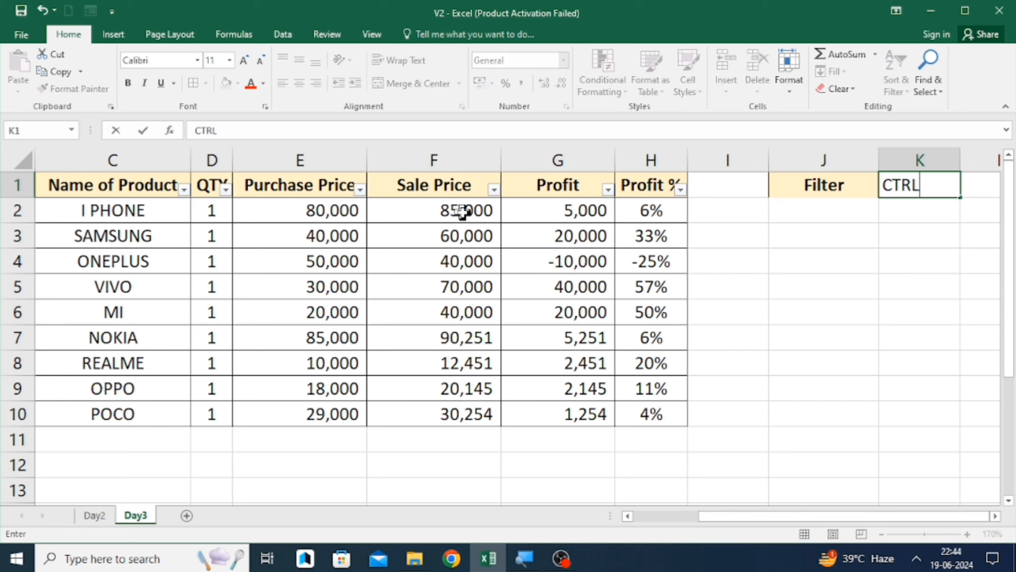
{"action": "type", "text": "+Shift+"}
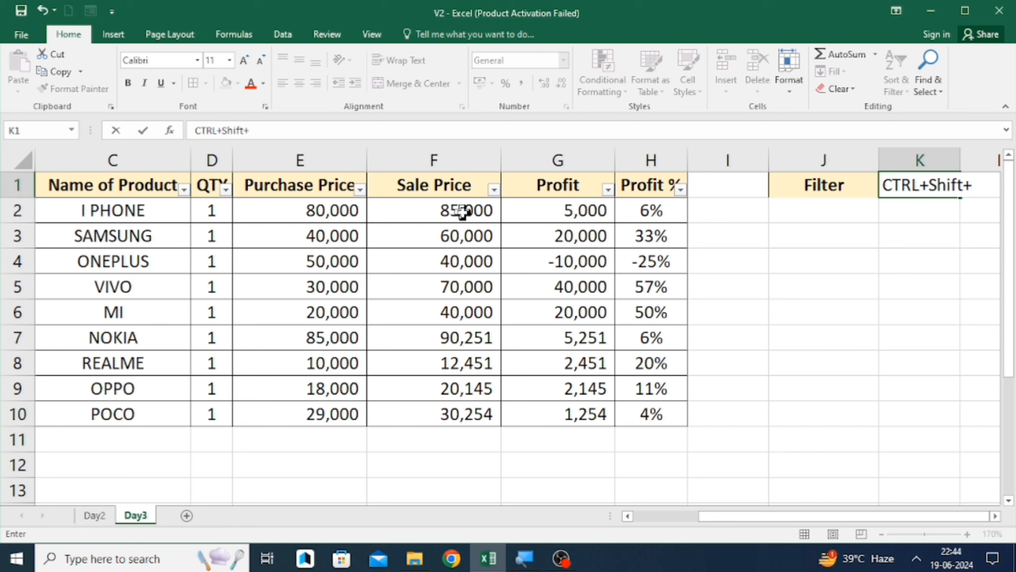
{"action": "type", "text": "l"}
{"action": "key", "text": "BackSpace"}
{"action": "type", "text": "L"}
{"action": "key", "text": "Return"}
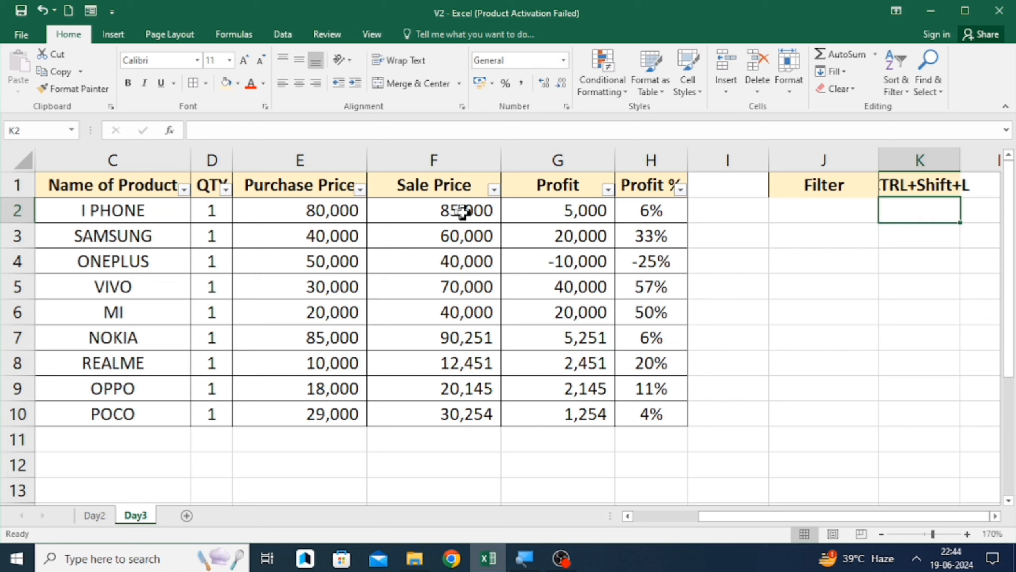
{"action": "key", "text": "Up"}
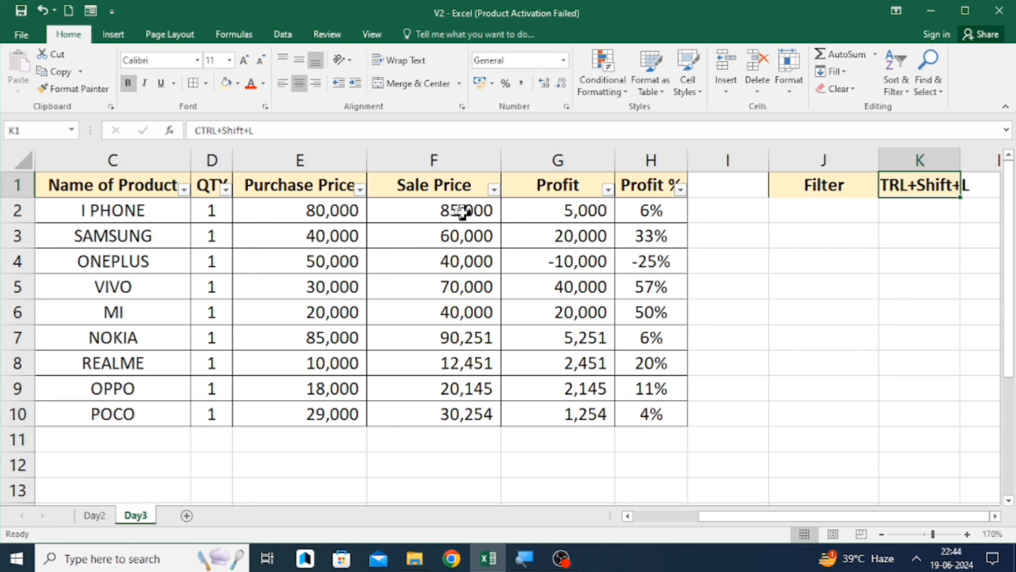
{"action": "key", "text": "alt+o"}
{"action": "key", "text": "c"}
{"action": "key", "text": "a"}
- Select the header row B1:H1 and toggle the filter buttons off and back on
{"action": "key", "text": "Left"}
{"action": "key", "text": "Left"}
{"action": "key", "text": "Left"}
{"action": "key", "text": "Left"}
{"action": "key", "text": "Left"}
{"action": "key", "text": "Left"}
{"action": "key", "text": "Left"}
{"action": "key", "text": "Left"}
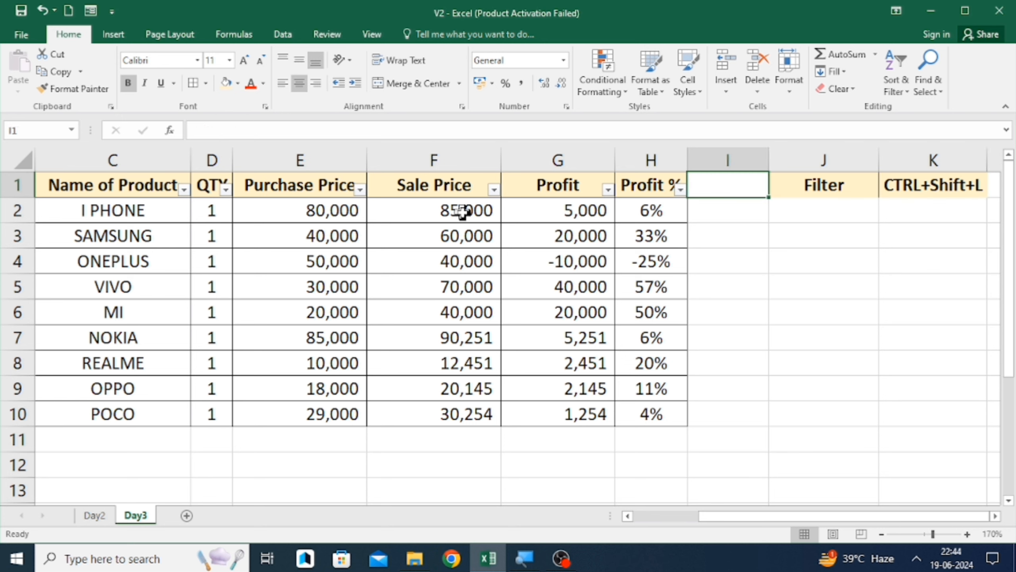
{"action": "key", "text": "Left"}
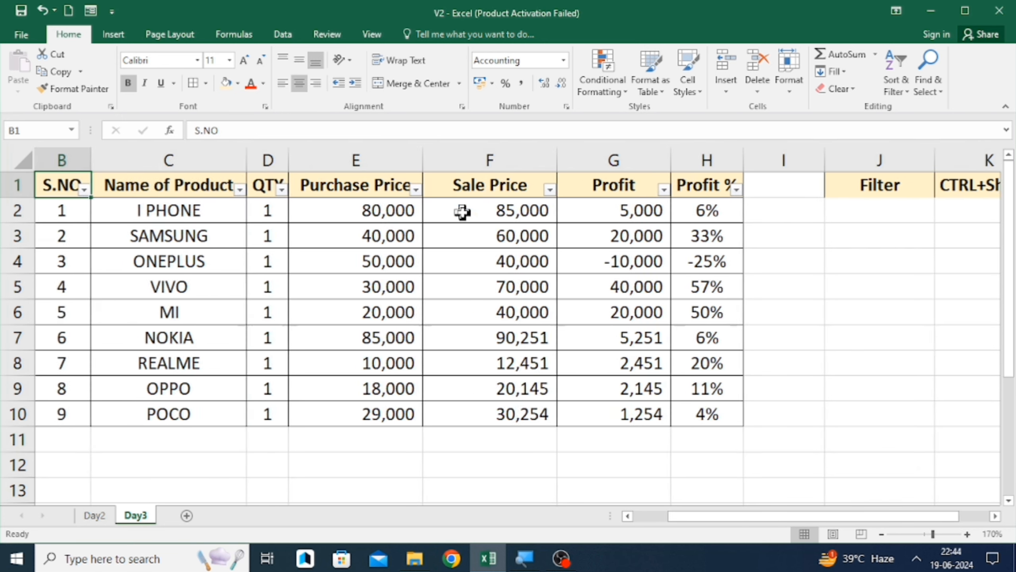
{"action": "key", "text": "ctrl+shift+Right"}
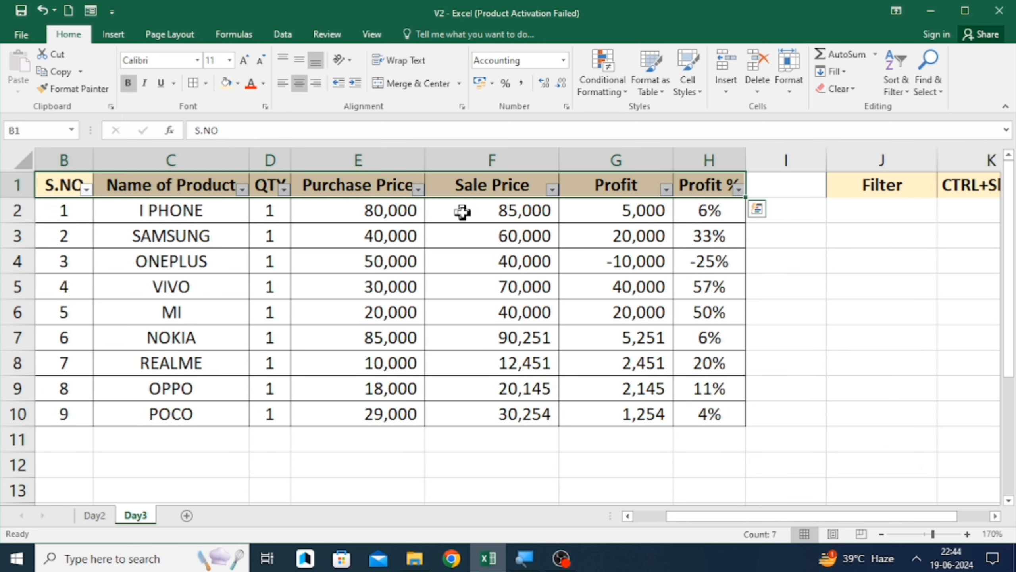
{"action": "key", "text": "ctrl+shift+l"}
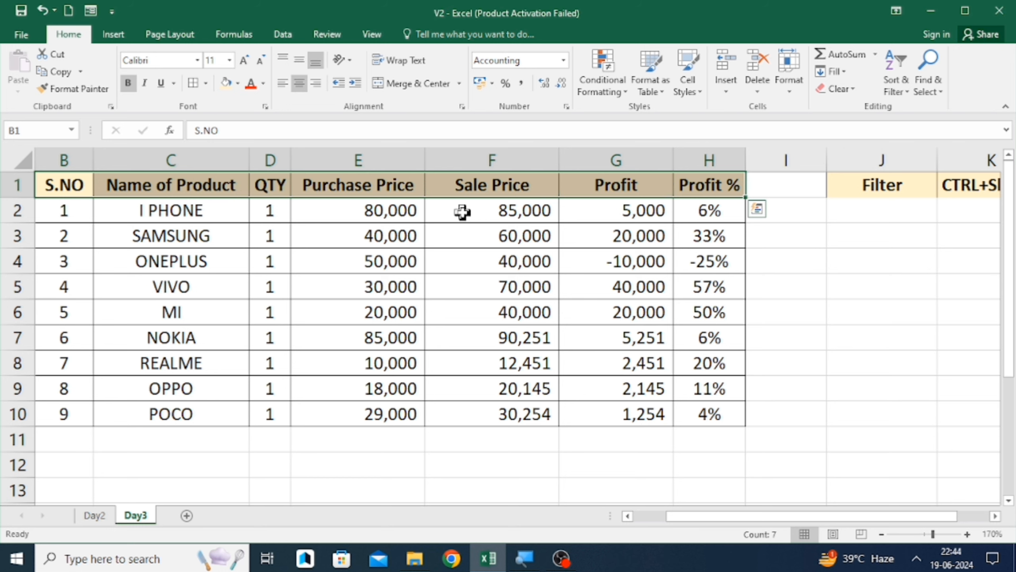
{"action": "key", "text": "ctrl+shift+l"}
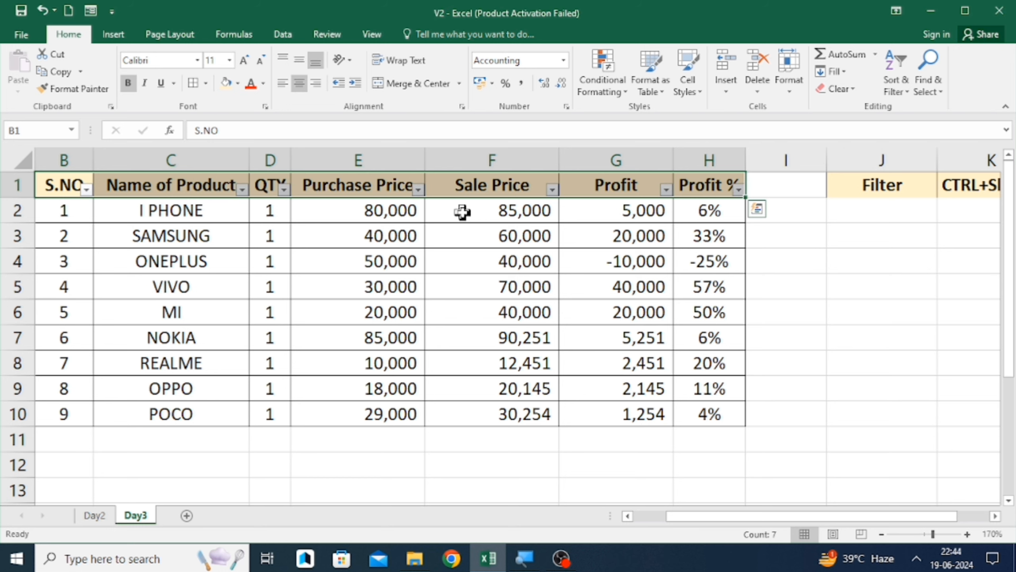
{"action": "key", "text": "Left"}
{"action": "key", "text": "Right"}
{"action": "key", "text": "Right"}
{"action": "key", "text": "Right"}
{"action": "key", "text": "Right"}
{"action": "key", "text": "Right"}
{"action": "key", "text": "Right"}
{"action": "key", "text": "Right"}
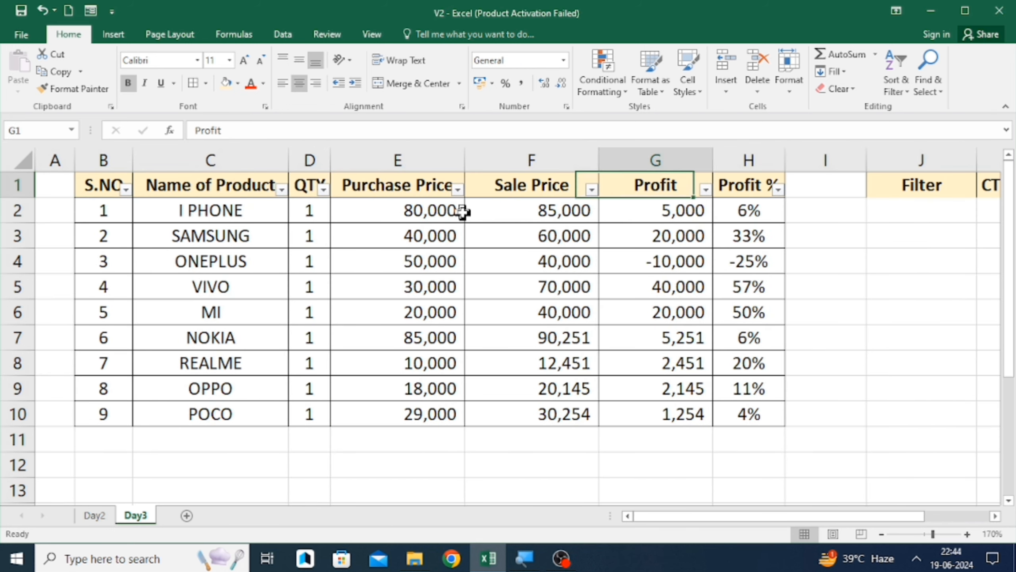
{"action": "left_click", "coordinate": [597, 73]}
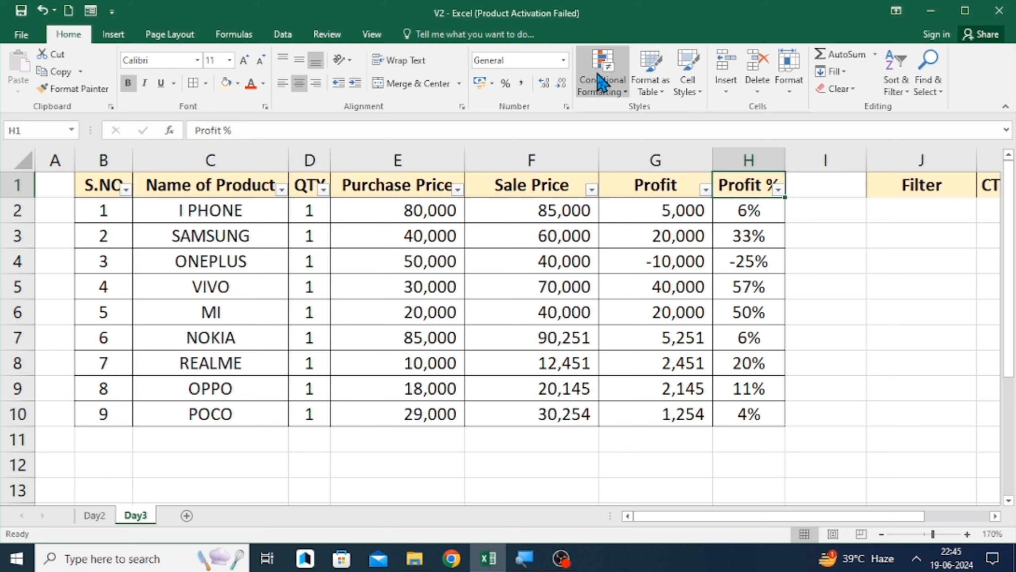
{"action": "mouse_move", "coordinate": [641, 116]}
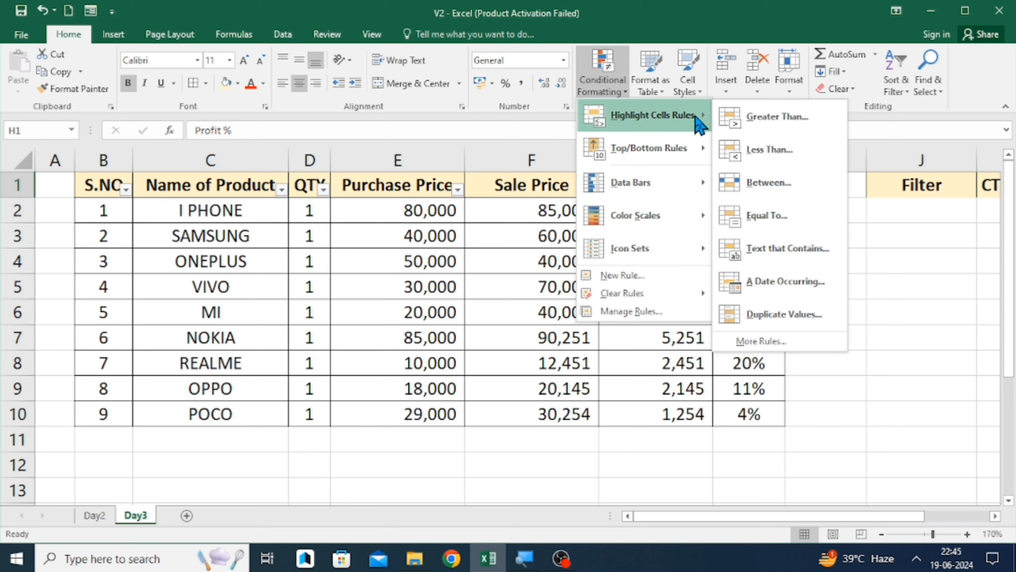
{"action": "left_click", "coordinate": [523, 220]}
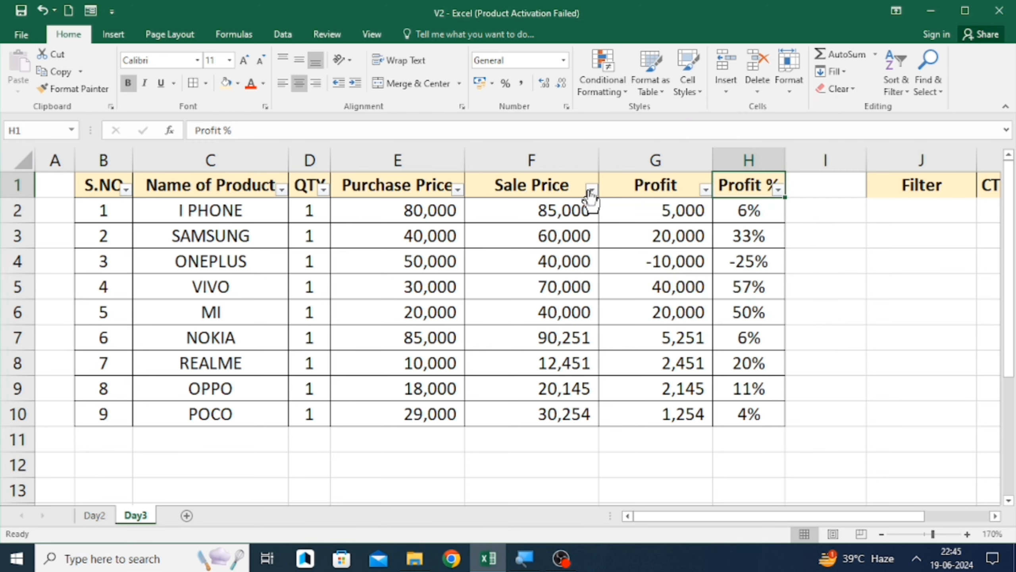
{"action": "left_click", "coordinate": [566, 160]}
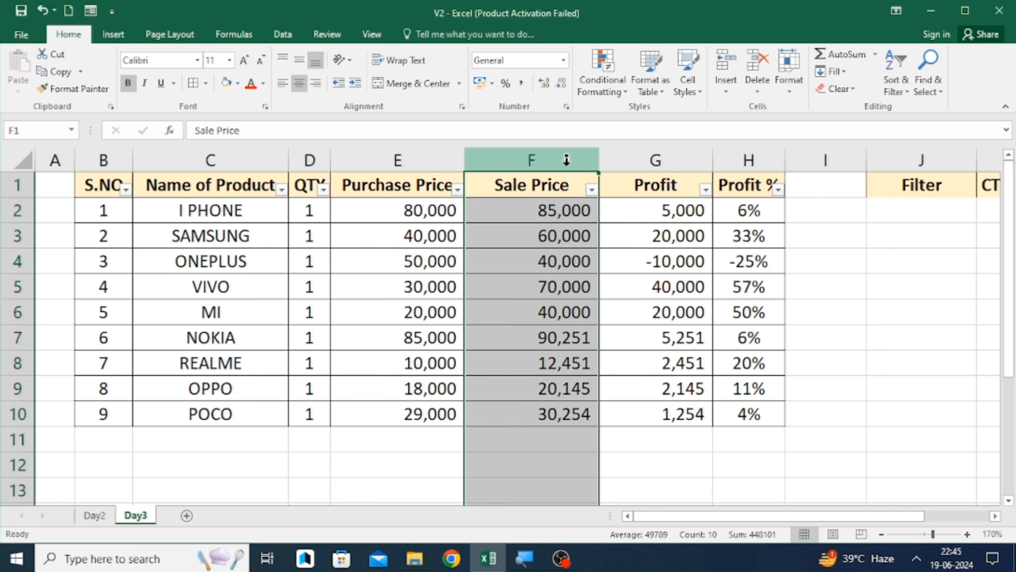
{"action": "left_click", "coordinate": [607, 76]}
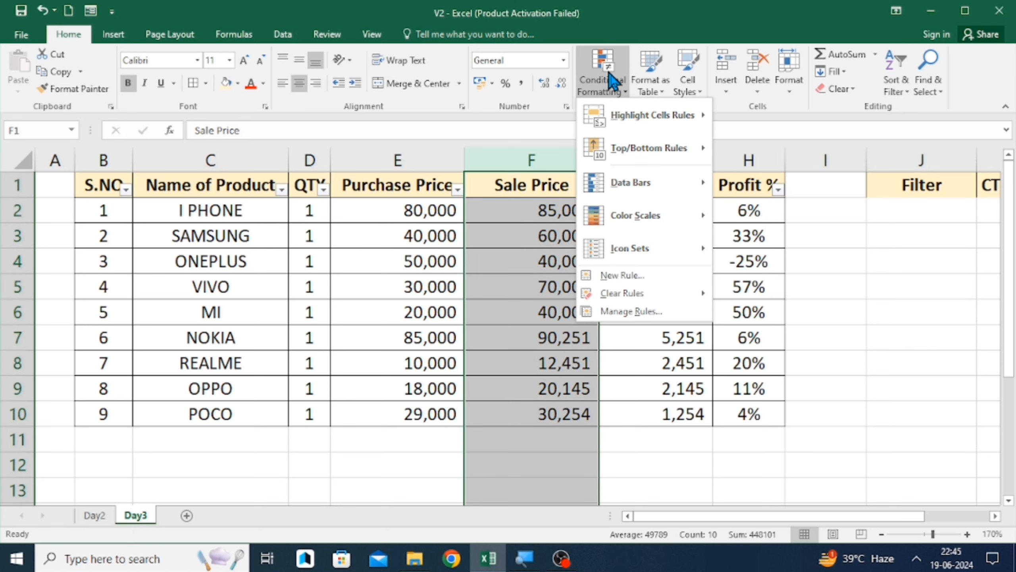
{"action": "mouse_move", "coordinate": [650, 113]}
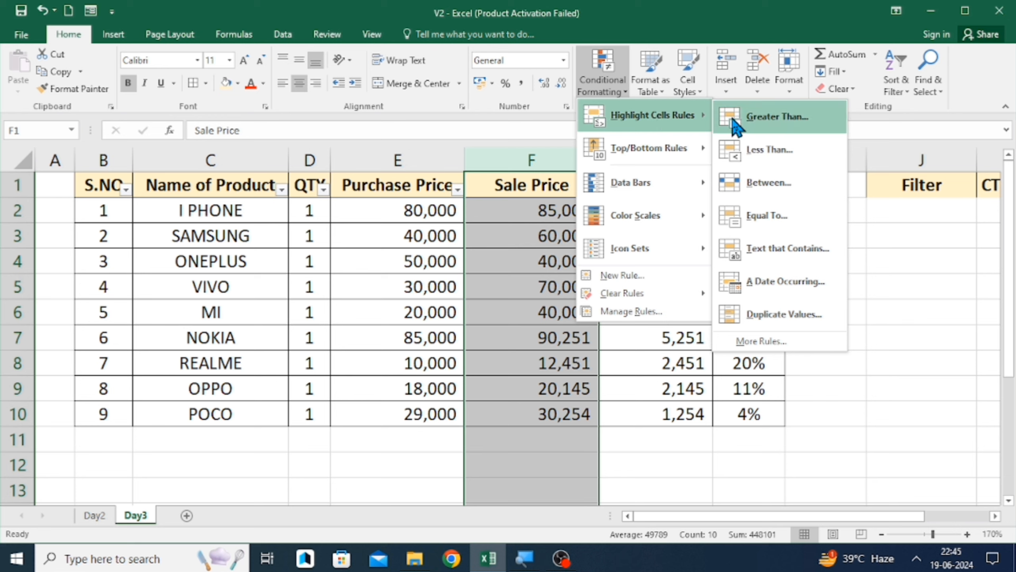
{"action": "left_click", "coordinate": [517, 260]}
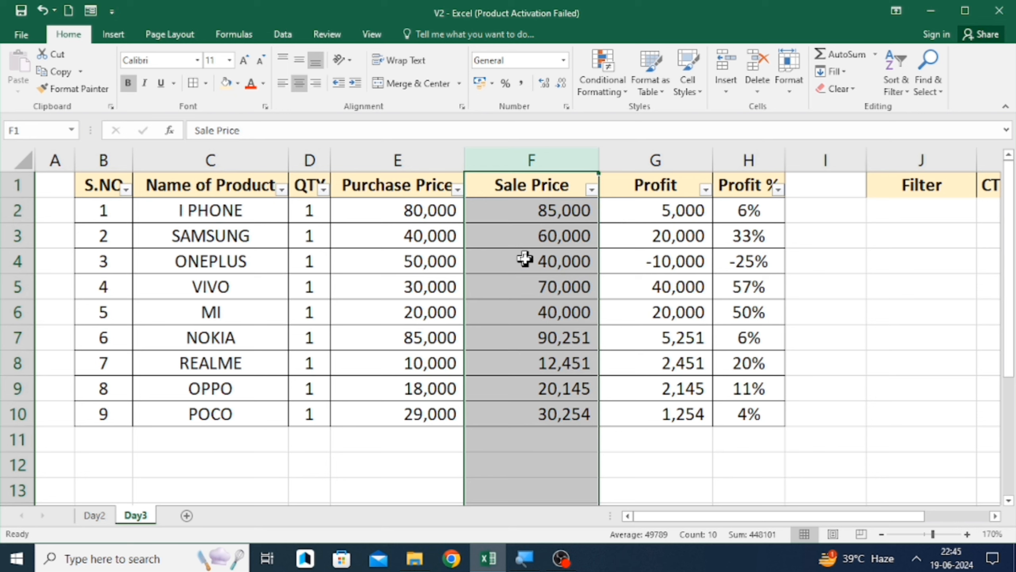
- Filter the Sale Price column to hide the values 12,451, 20,145, 30,254 and 40,000
{"action": "left_click", "coordinate": [591, 188]}
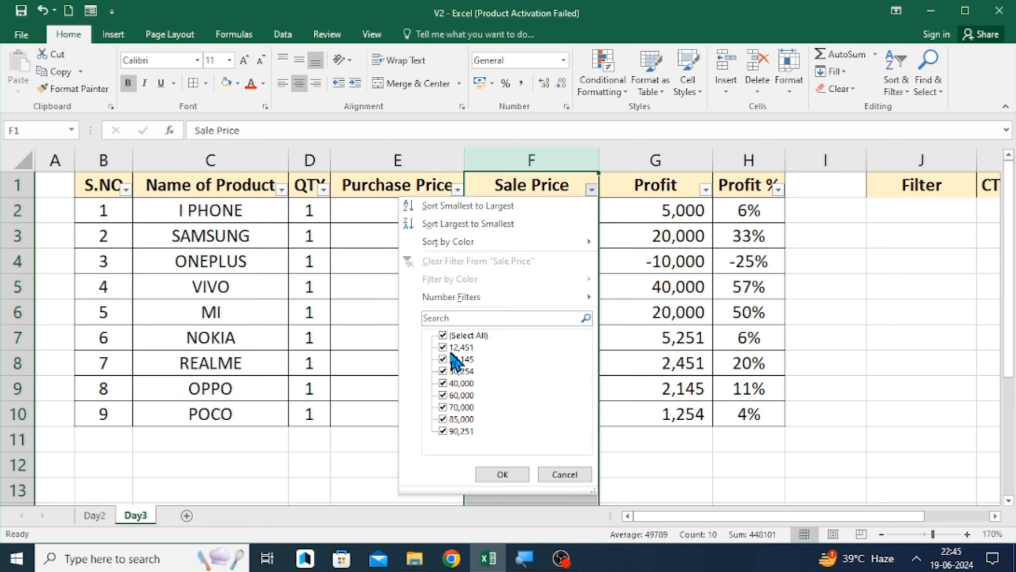
{"action": "left_click", "coordinate": [448, 347]}
{"action": "left_click", "coordinate": [448, 359]}
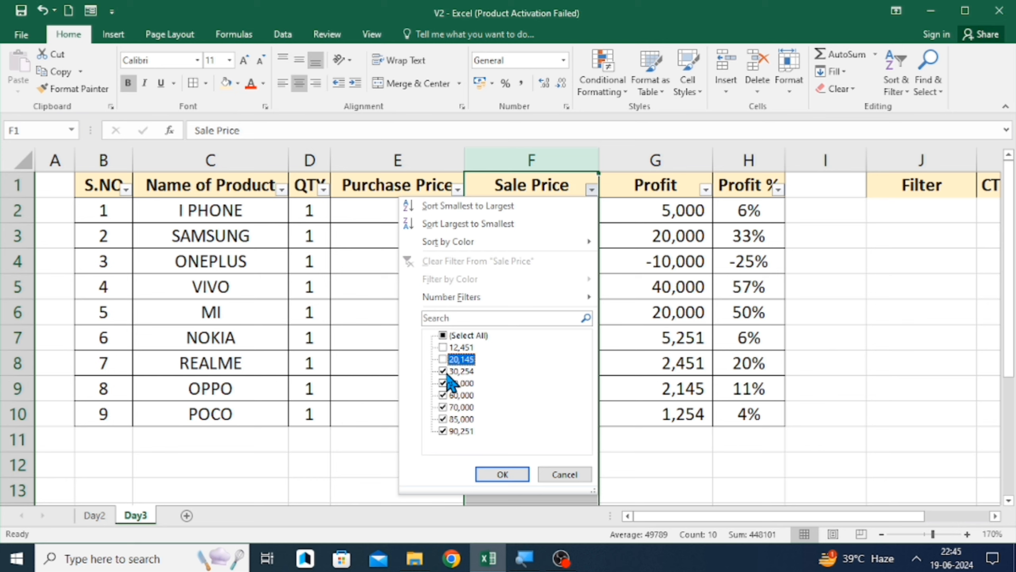
{"action": "left_click", "coordinate": [445, 371]}
{"action": "left_click", "coordinate": [446, 383]}
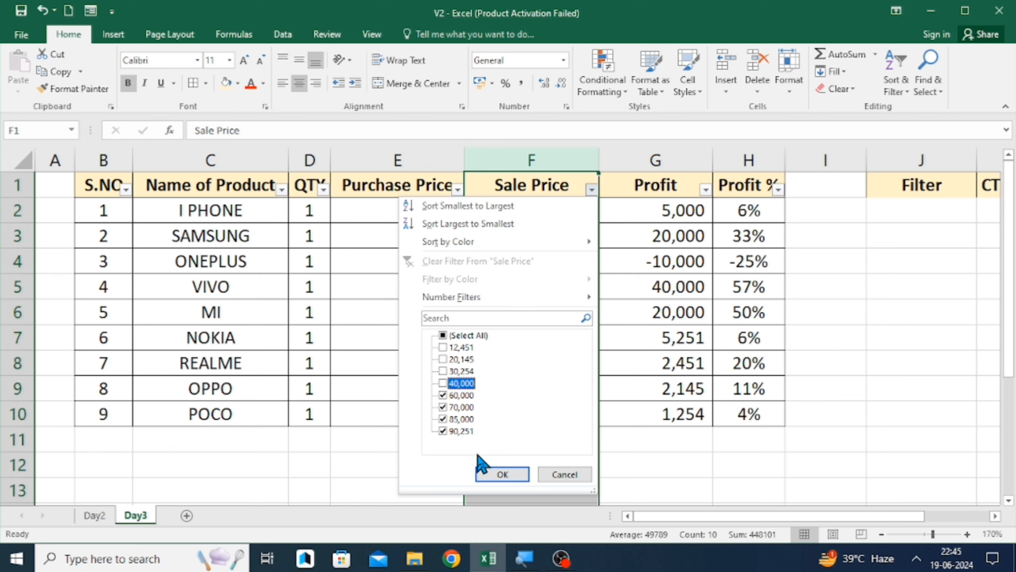
{"action": "left_click", "coordinate": [500, 474]}
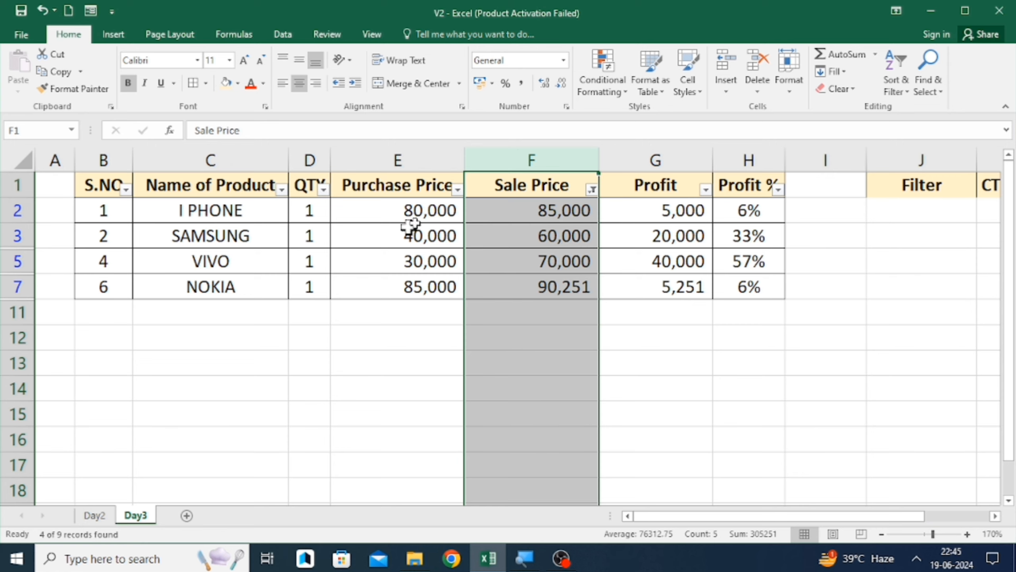
- Reselect all values in the Sale Price filter to show every product row again
{"action": "scroll", "coordinate": [600, 214], "scroll_direction": "down", "scroll_amount": 1}
{"action": "scroll", "coordinate": [600, 214], "scroll_direction": "up", "scroll_amount": 1}
{"action": "left_click", "coordinate": [592, 190]}
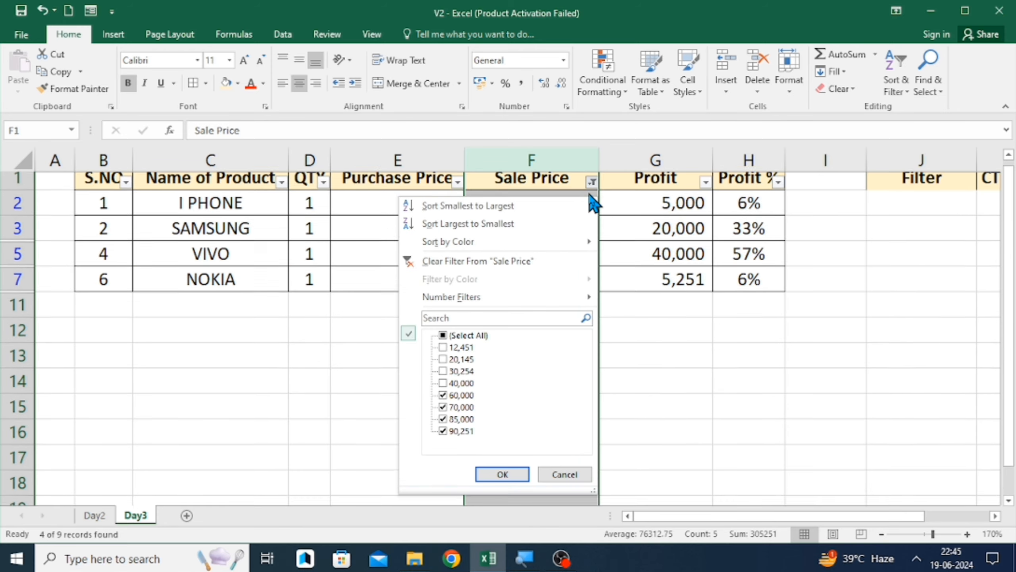
{"action": "left_click", "coordinate": [467, 336]}
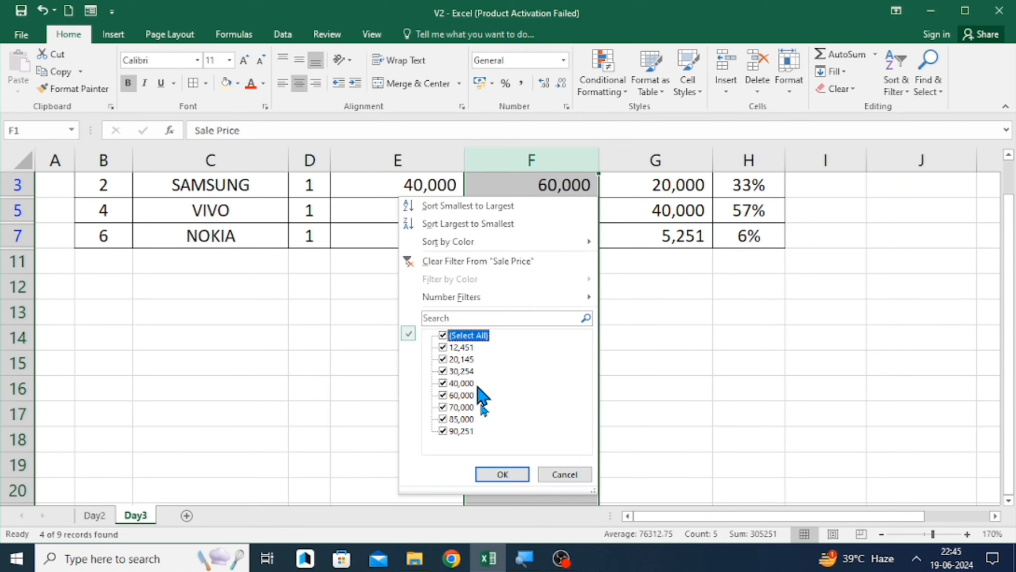
{"action": "left_click", "coordinate": [507, 476]}
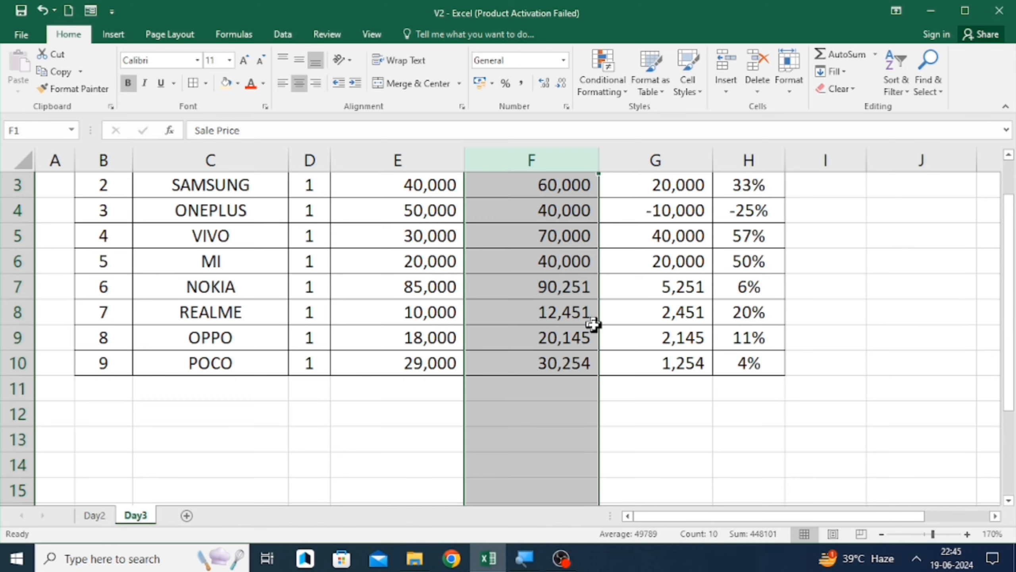
- Highlight Sale Price cells greater than 40000 in column F with light red fill and dark red text
{"action": "left_click", "coordinate": [628, 264]}
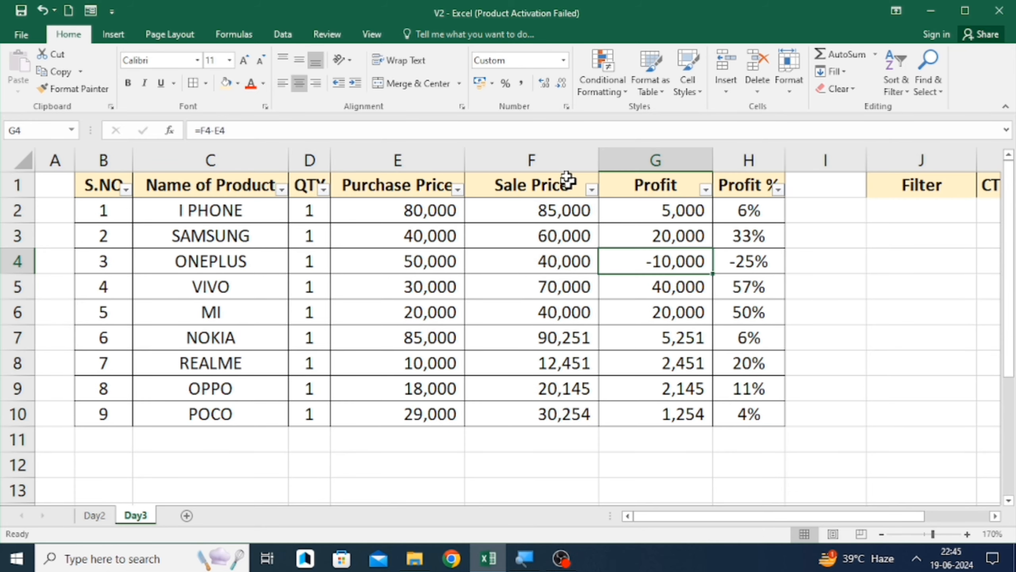
{"action": "left_click", "coordinate": [561, 161]}
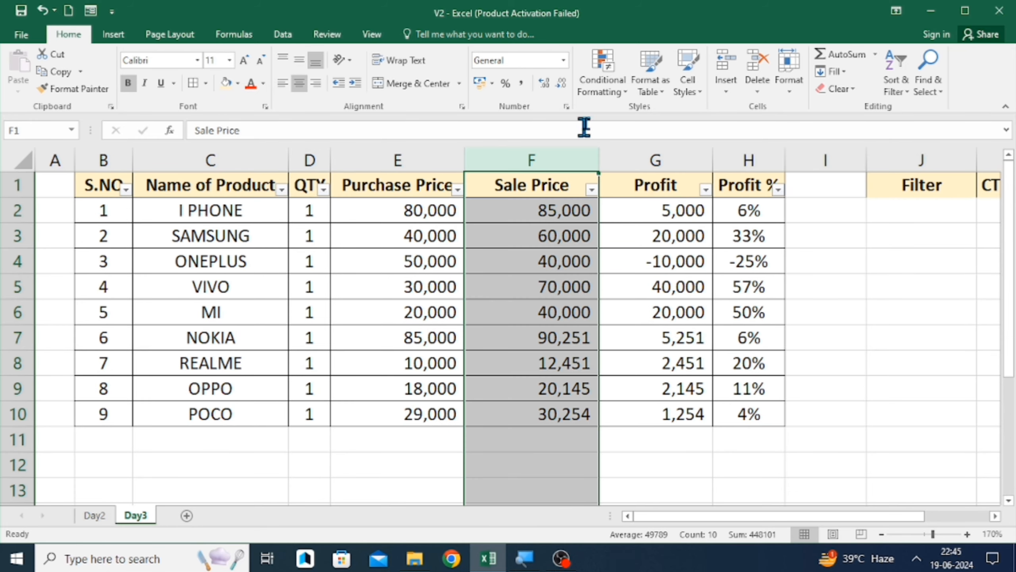
{"action": "left_click", "coordinate": [615, 72]}
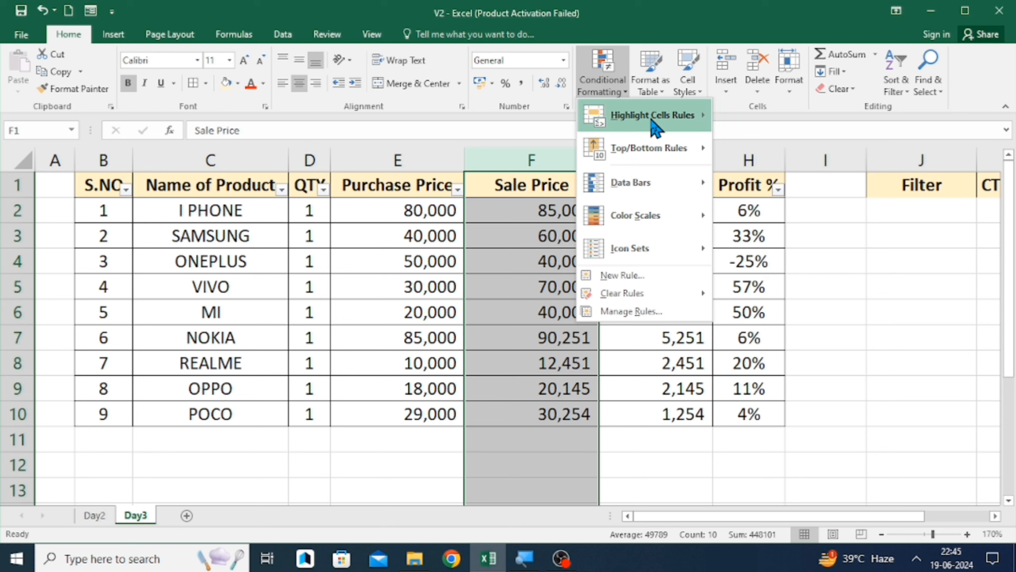
{"action": "mouse_move", "coordinate": [704, 122]}
{"action": "left_click", "coordinate": [739, 122]}
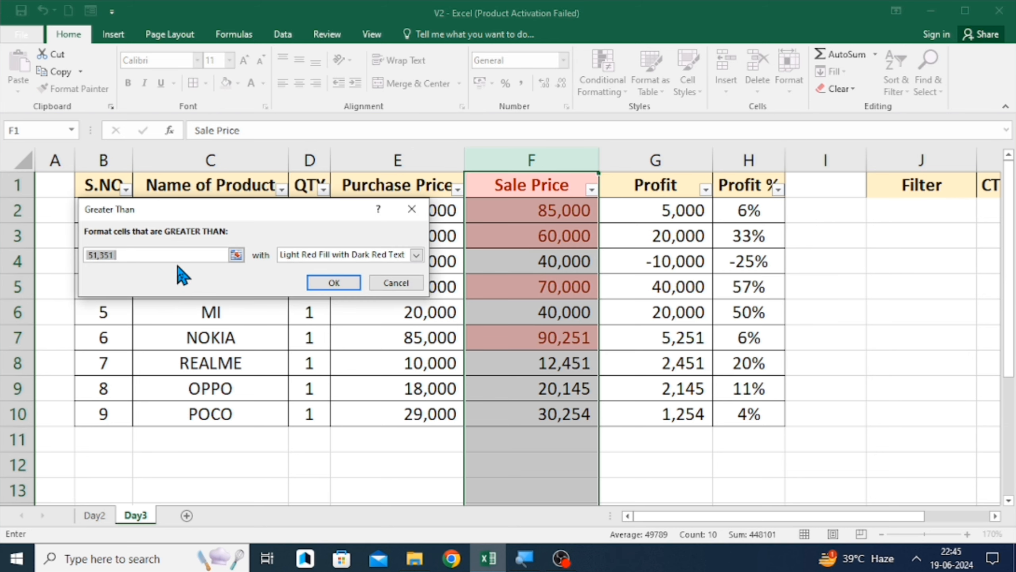
{"action": "type", "text": "40000"}
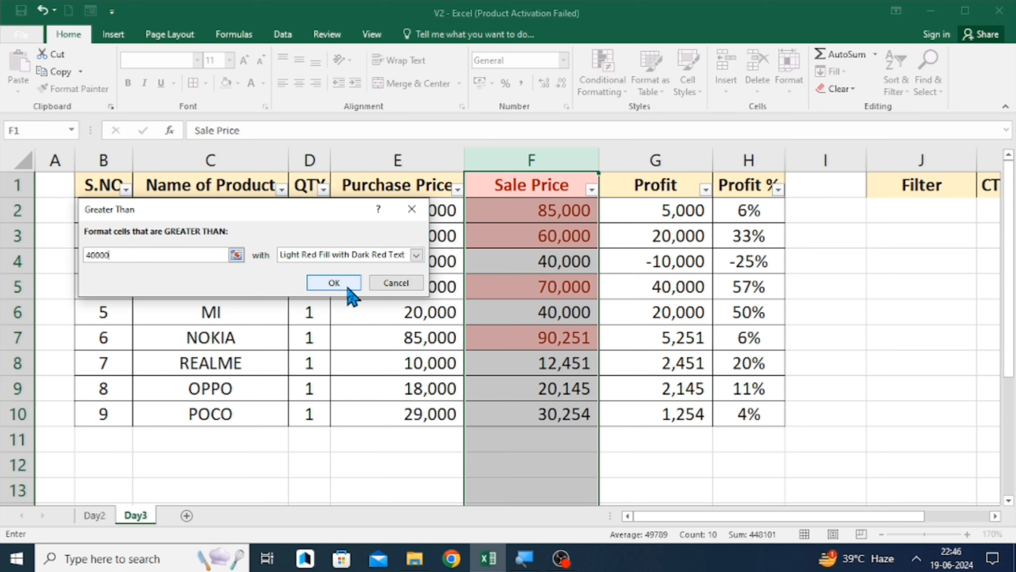
{"action": "left_click", "coordinate": [333, 283]}
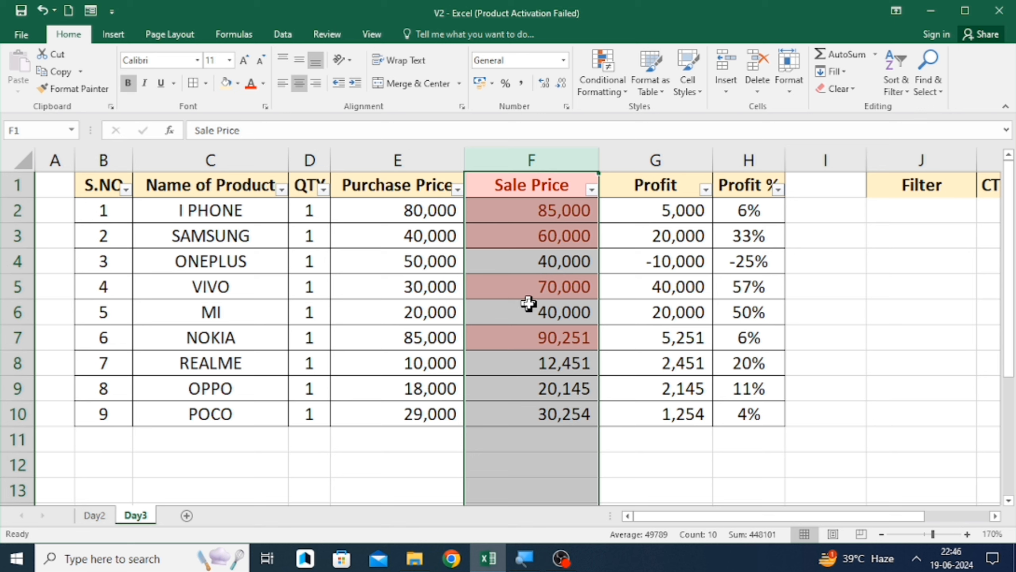
- Add a Greater Than 51,351 rule to the Sale Price column using Green Fill with Dark Green Text
{"action": "left_click", "coordinate": [605, 82]}
{"action": "mouse_move", "coordinate": [658, 120]}
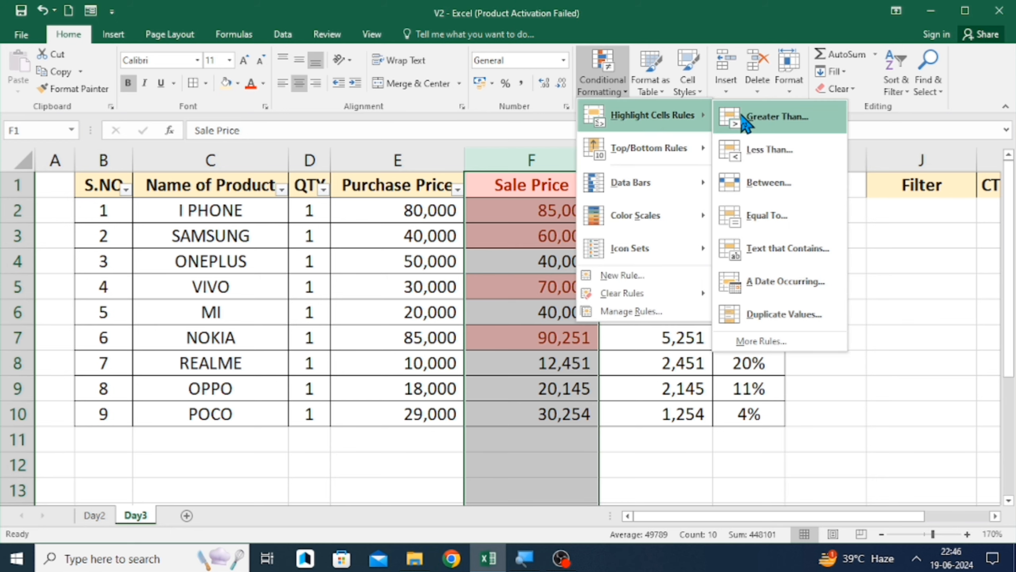
{"action": "left_click", "coordinate": [740, 111]}
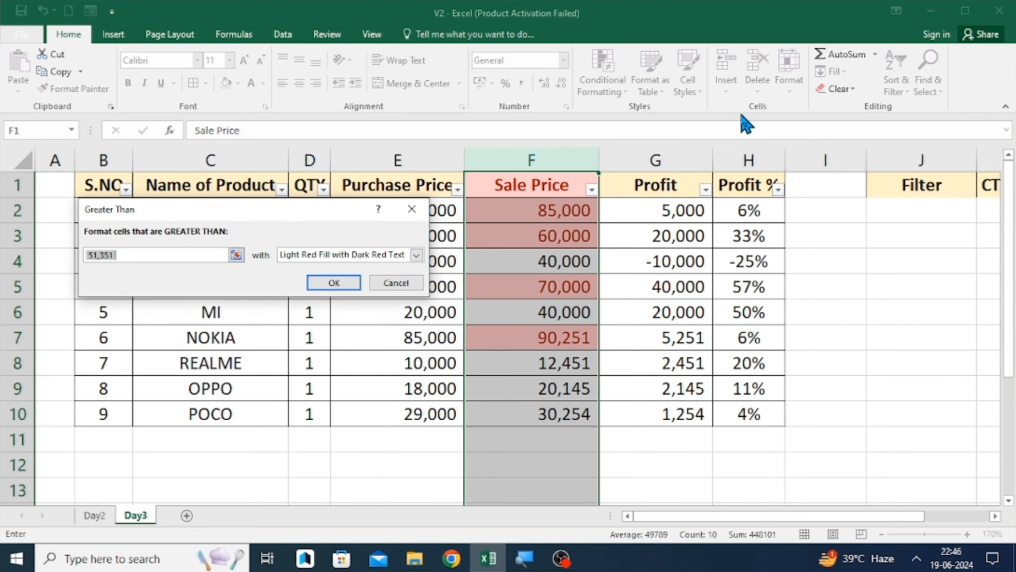
{"action": "left_click", "coordinate": [416, 254]}
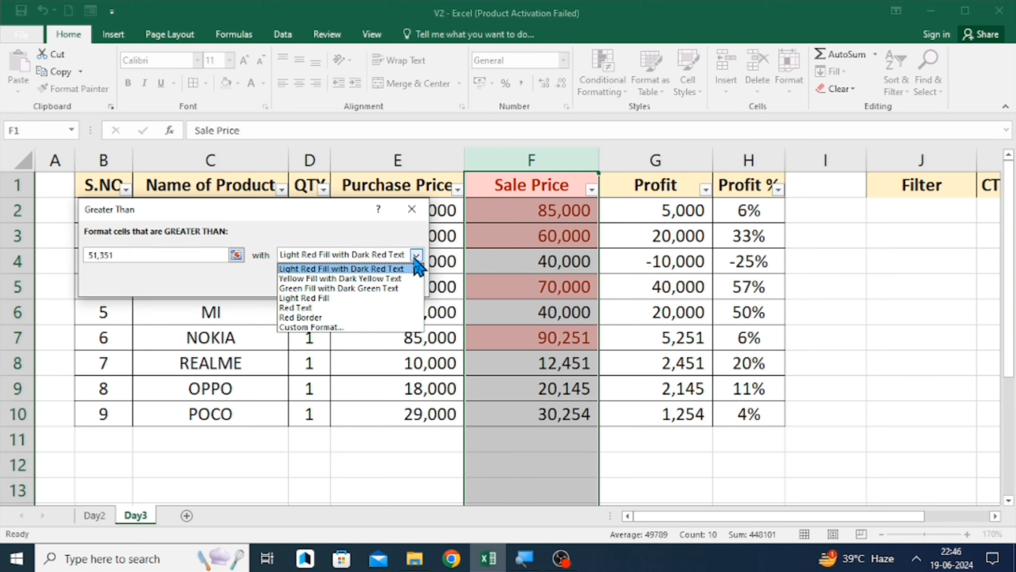
{"action": "left_click", "coordinate": [384, 288]}
{"action": "left_click", "coordinate": [335, 283]}
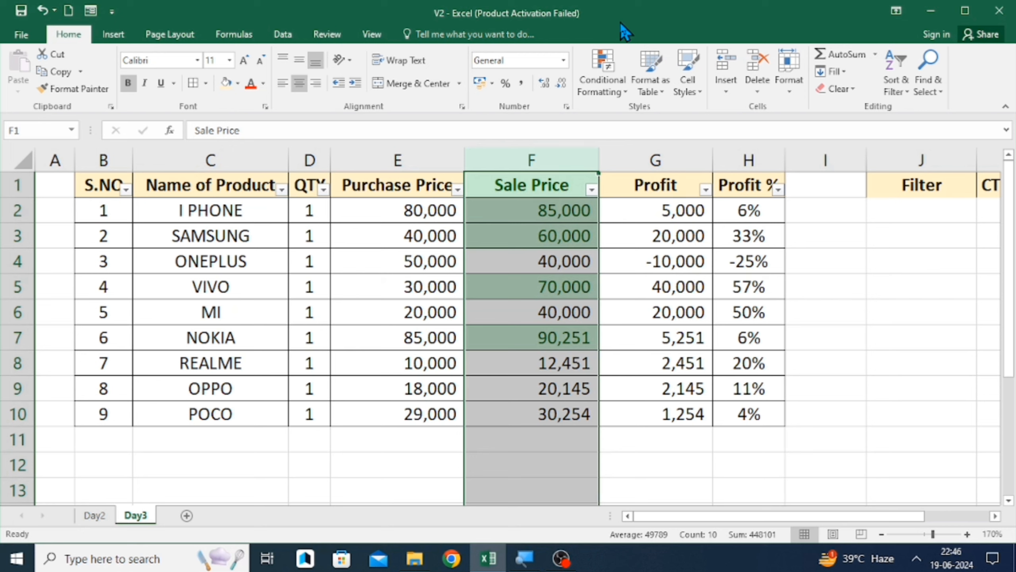
{"action": "left_click", "coordinate": [602, 70]}
{"action": "mouse_move", "coordinate": [656, 114]}
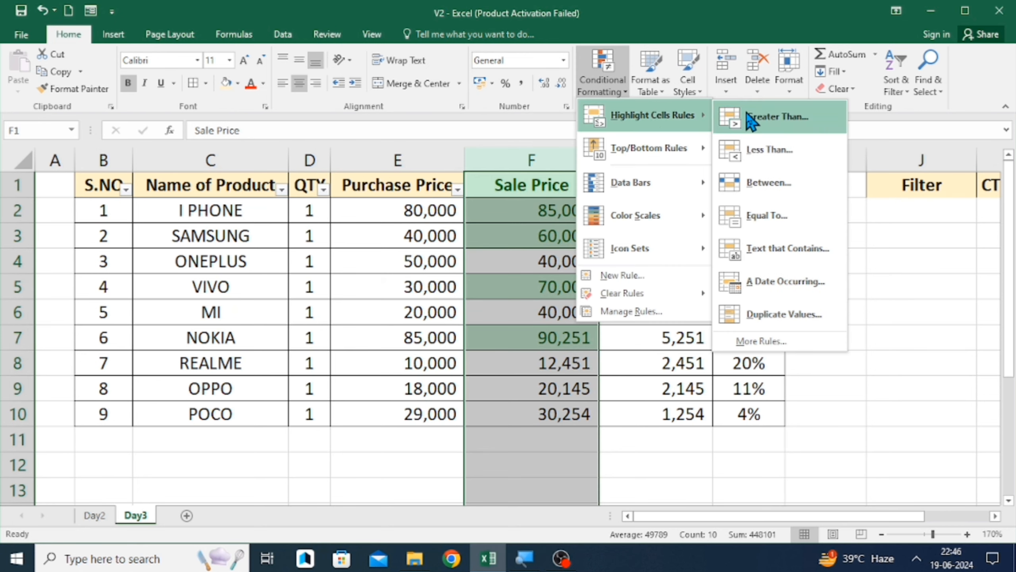
{"action": "left_click", "coordinate": [541, 240]}
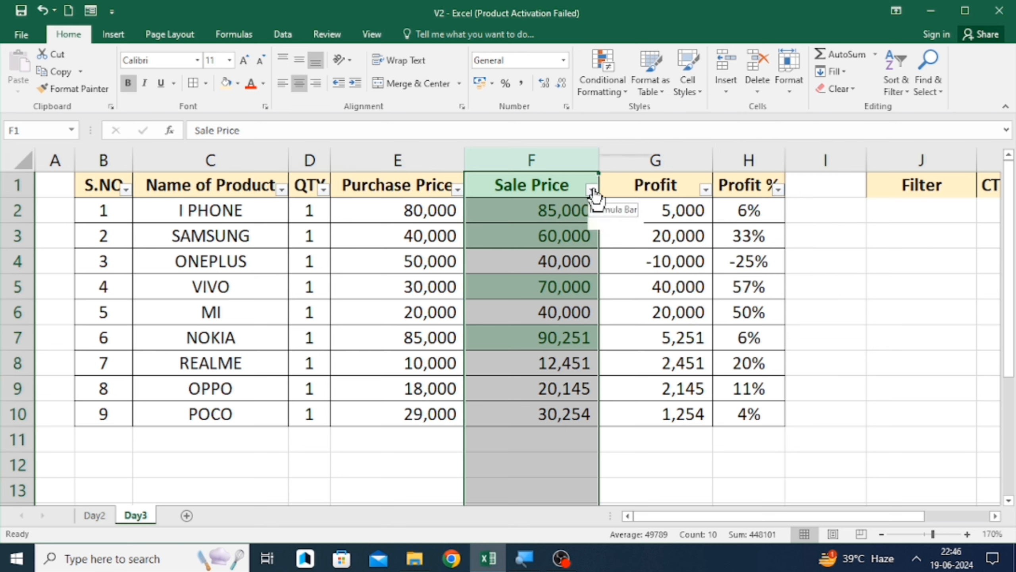
- Step through the Sale Price cells to examine which values are highlighted
{"action": "left_click", "coordinate": [541, 264]}
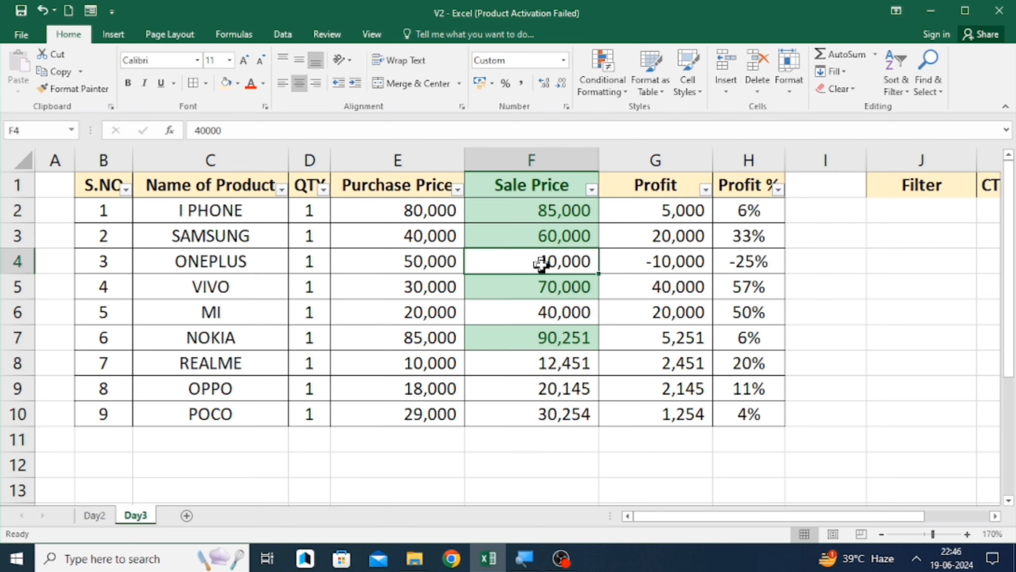
{"action": "key", "text": "Down"}
{"action": "key", "text": "Down"}
{"action": "key", "text": "Down"}
{"action": "key", "text": "Down"}
{"action": "key", "text": "Down"}
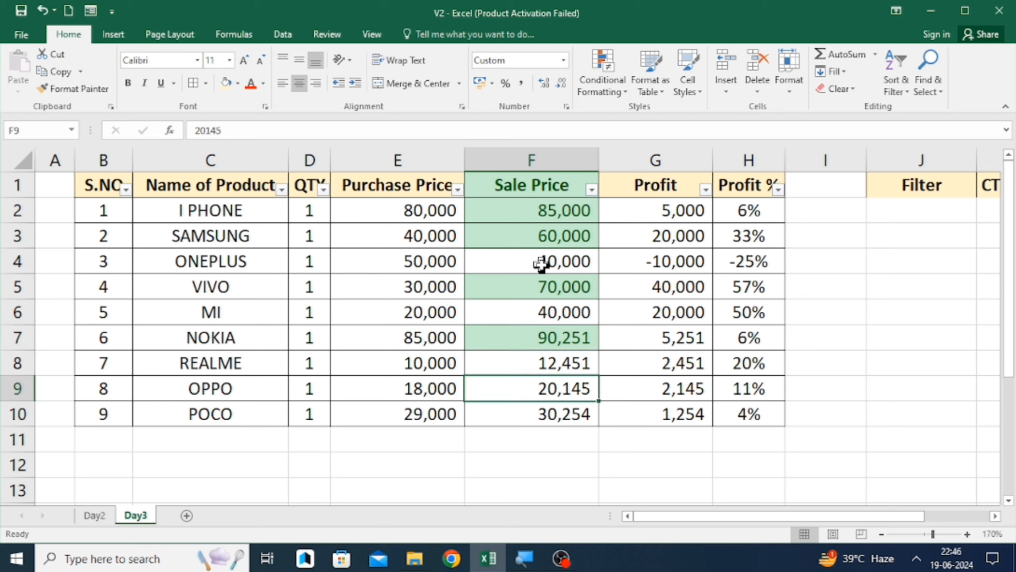
{"action": "key", "text": "Up"}
{"action": "key", "text": "Up"}
{"action": "key", "text": "Up"}
{"action": "key", "text": "Up"}
{"action": "key", "text": "Up"}
{"action": "key", "text": "Up"}
{"action": "key", "text": "Up"}
{"action": "key", "text": "Up"}
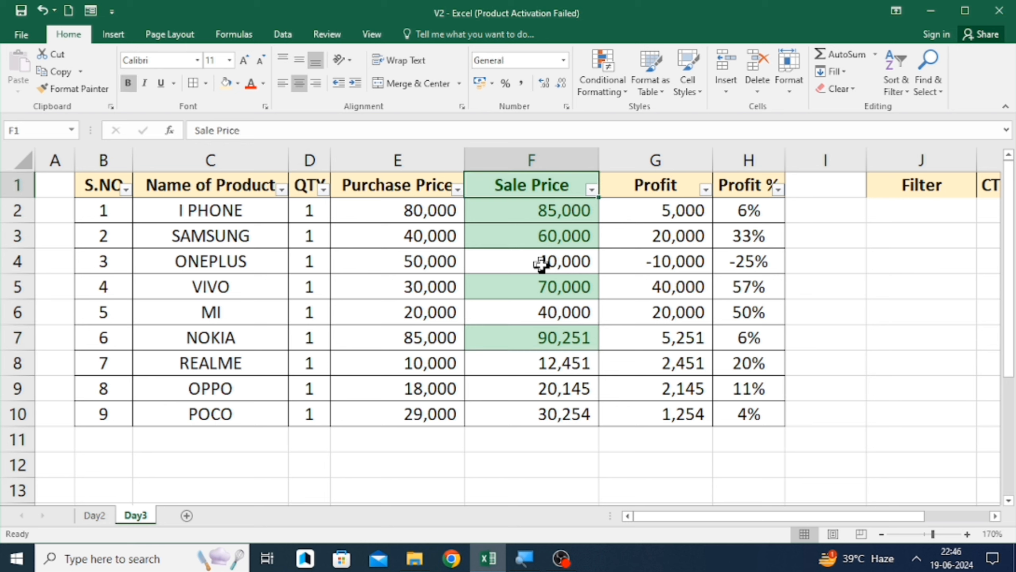
- Apply a number filter showing only Sale Price values greater than 40000
{"action": "left_click", "coordinate": [592, 190]}
{"action": "mouse_move", "coordinate": [513, 298]}
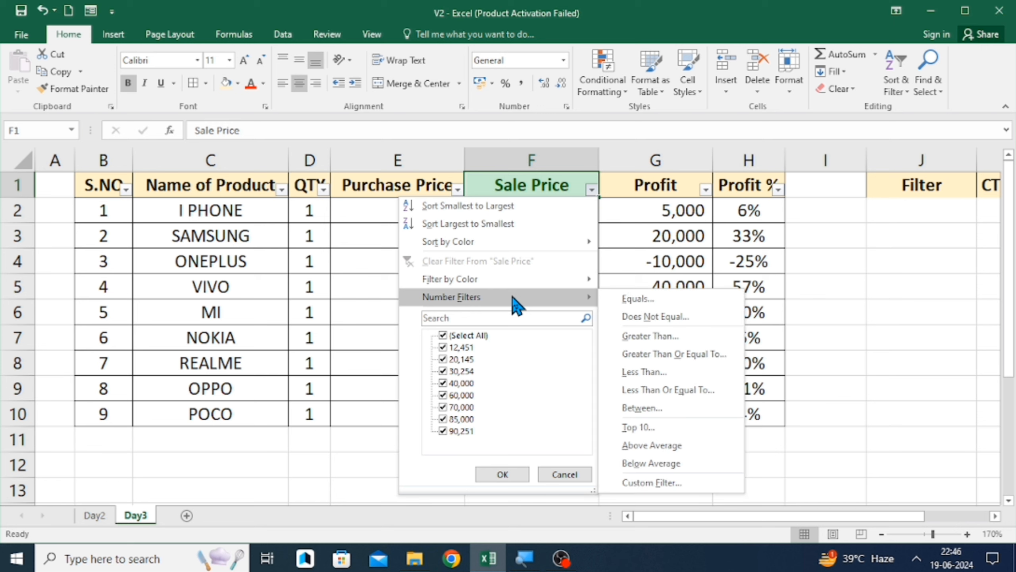
{"action": "left_click", "coordinate": [647, 337]}
{"action": "type", "text": "40000"}
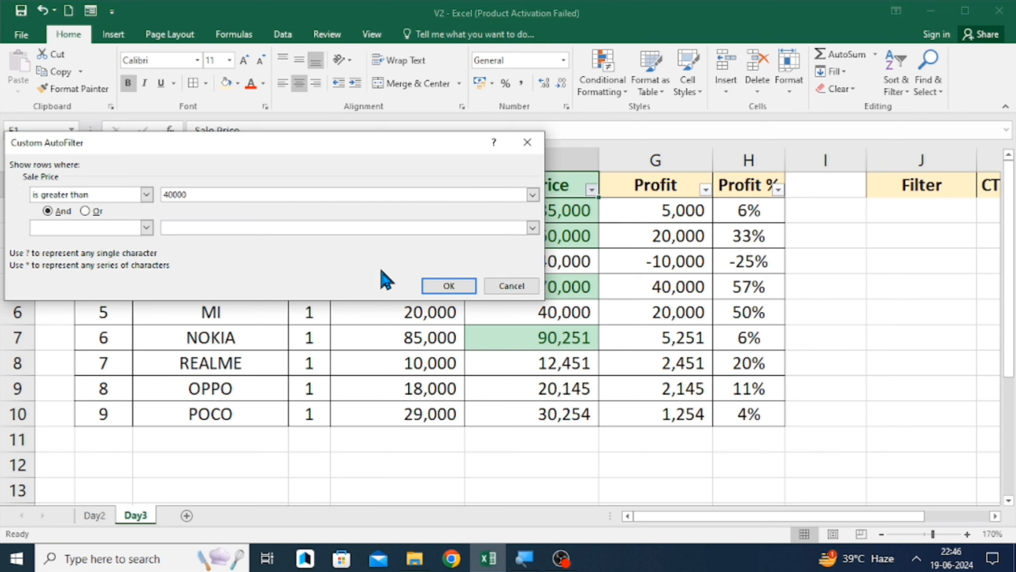
{"action": "left_click", "coordinate": [448, 286]}
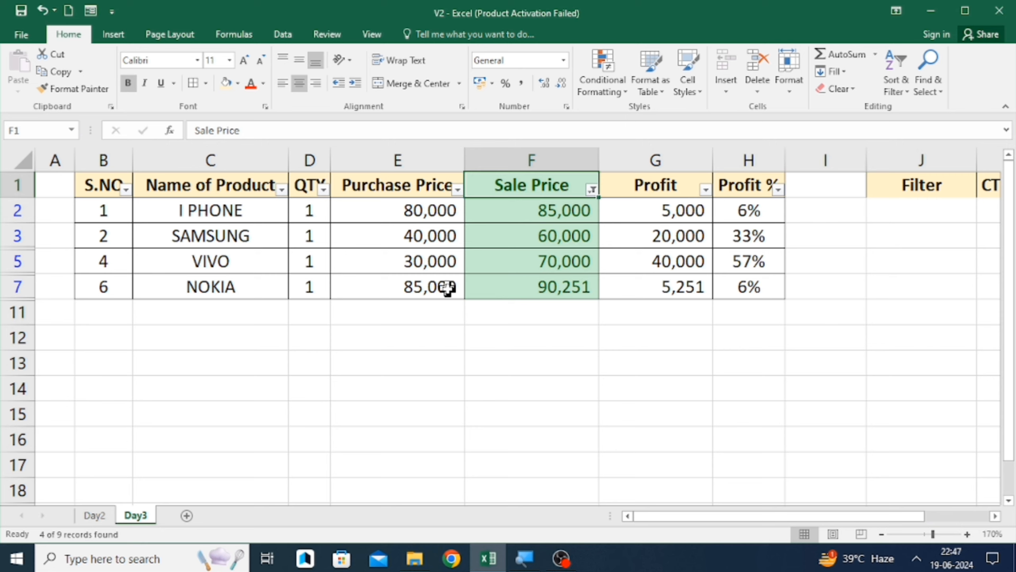
- Reselect all values in the Sale Price filter to clear the number filter
{"action": "left_click", "coordinate": [592, 190]}
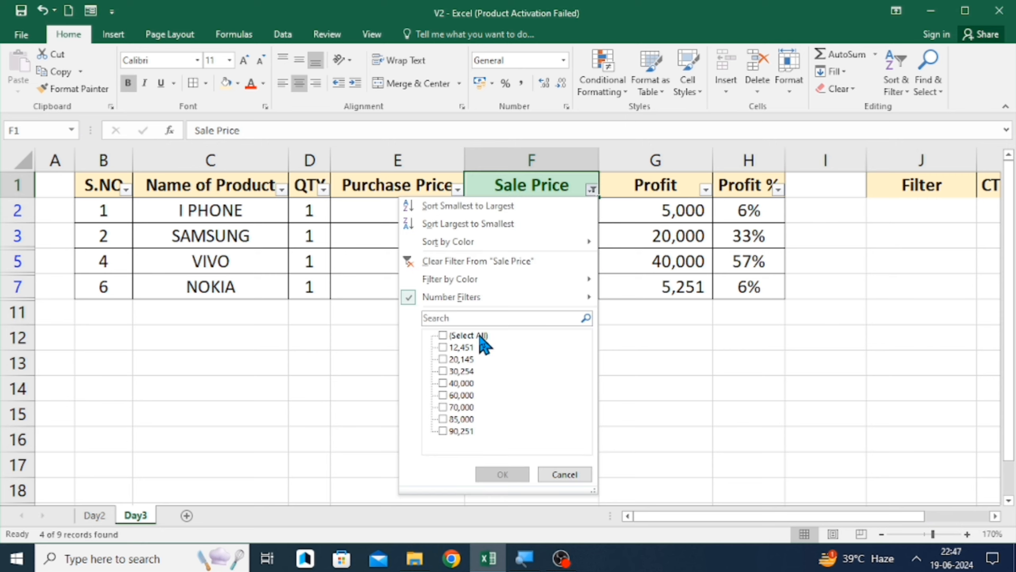
{"action": "left_click", "coordinate": [478, 335]}
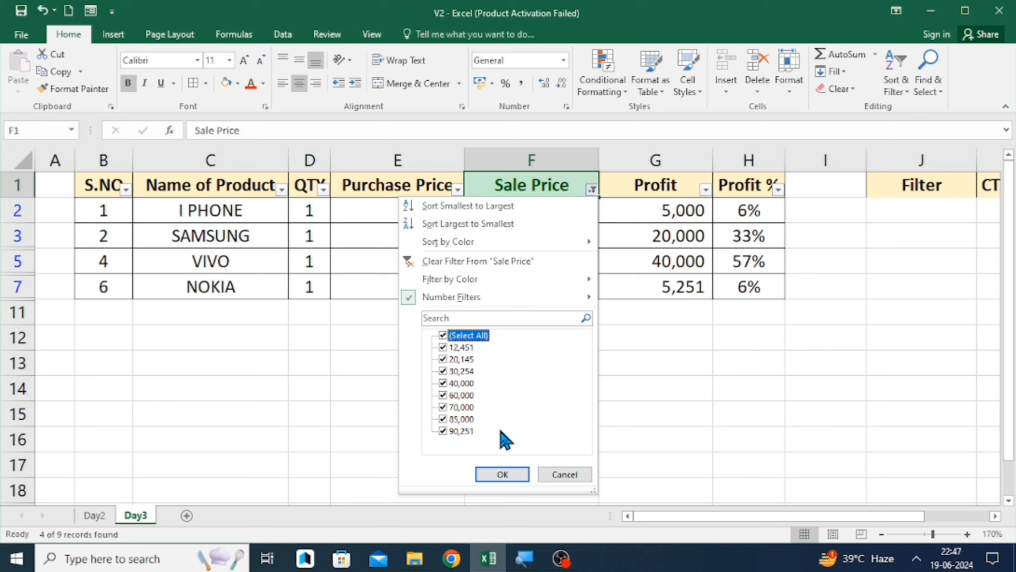
{"action": "left_click", "coordinate": [513, 477]}
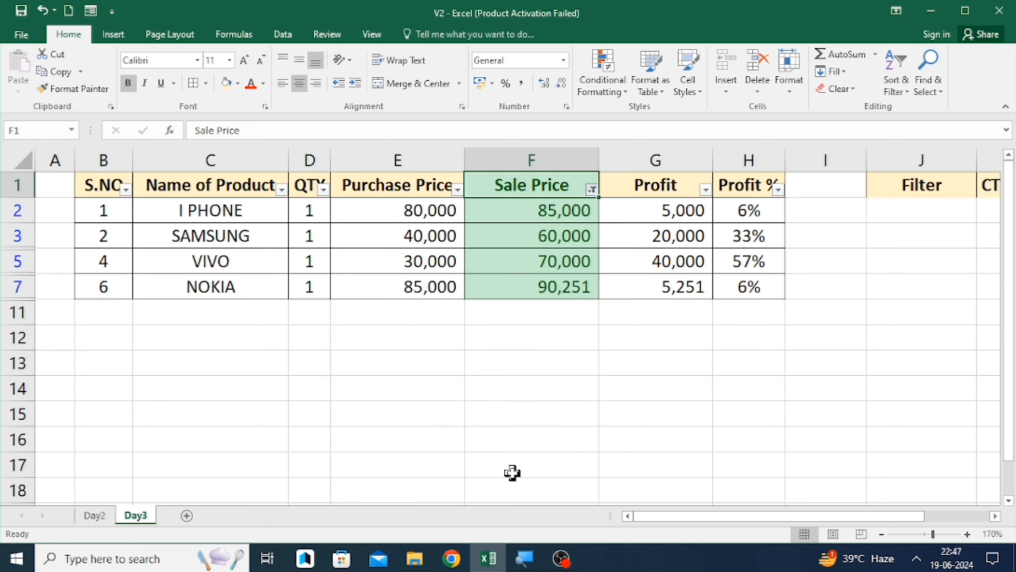
- Add a Less Than 40000 rule to the Sale Price column using Yellow Fill with Dark Yellow Text
{"action": "left_click", "coordinate": [551, 159]}
{"action": "left_click", "coordinate": [600, 86]}
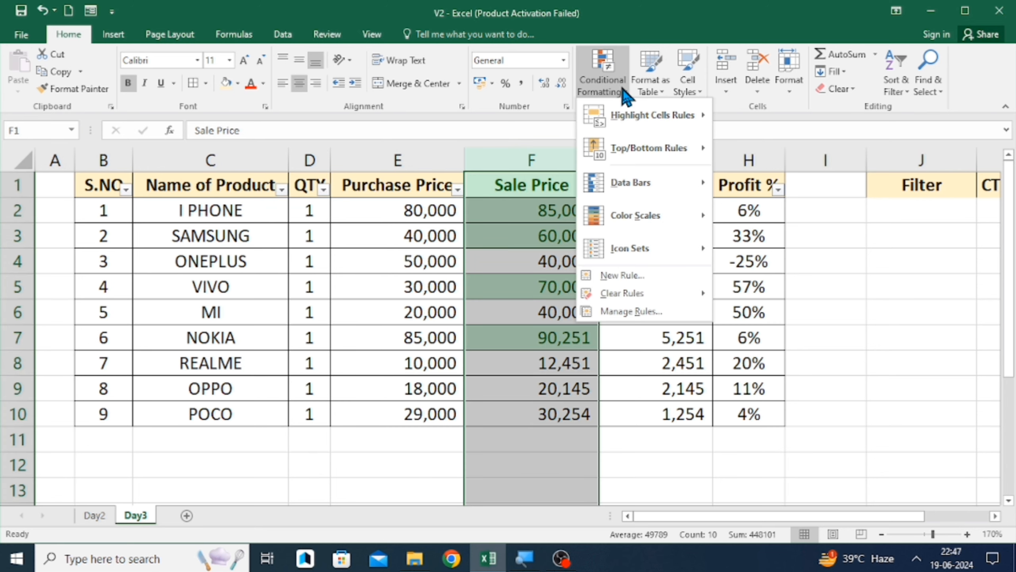
{"action": "mouse_move", "coordinate": [636, 120]}
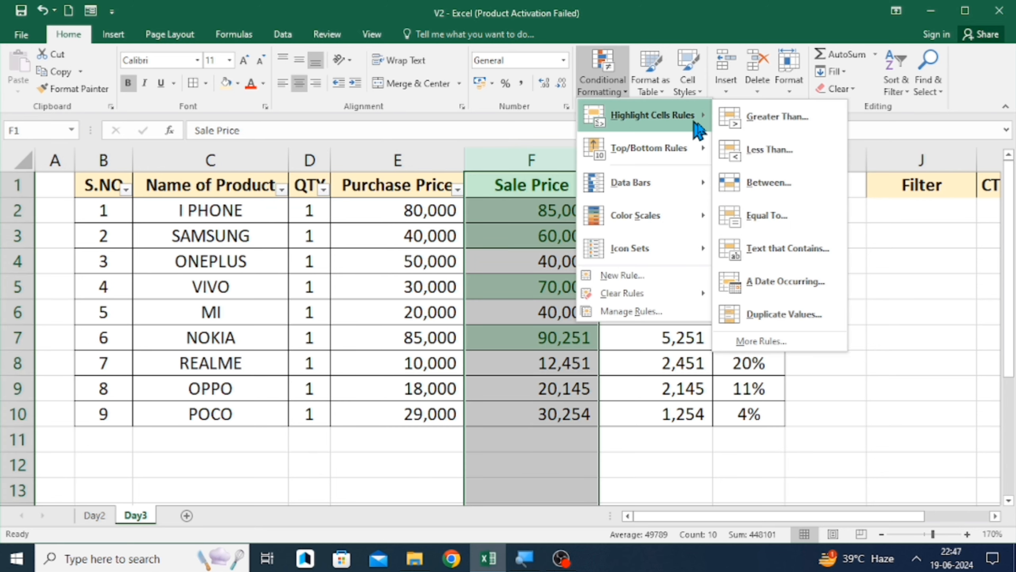
{"action": "left_click", "coordinate": [757, 141]}
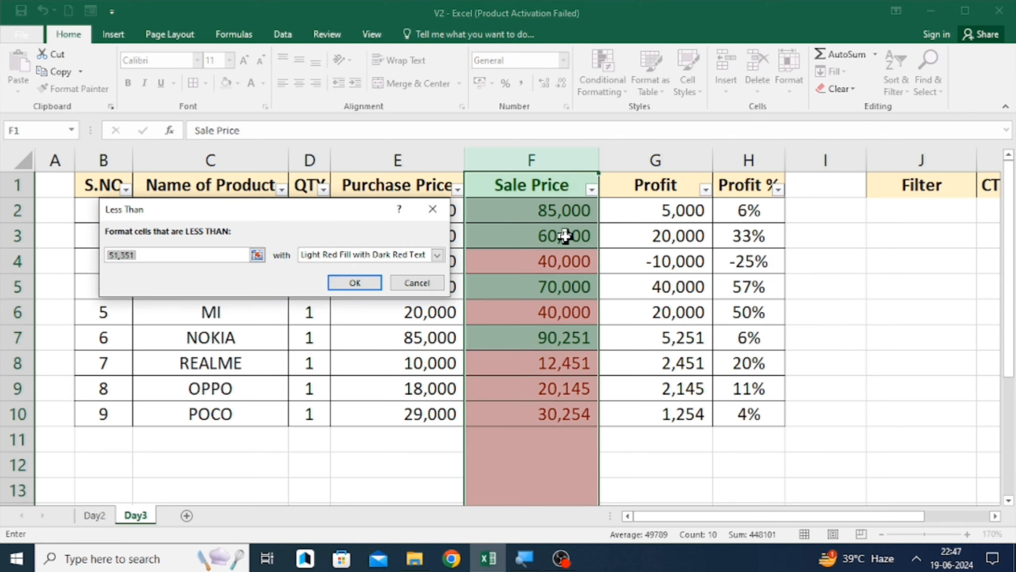
{"action": "type", "text": "40000"}
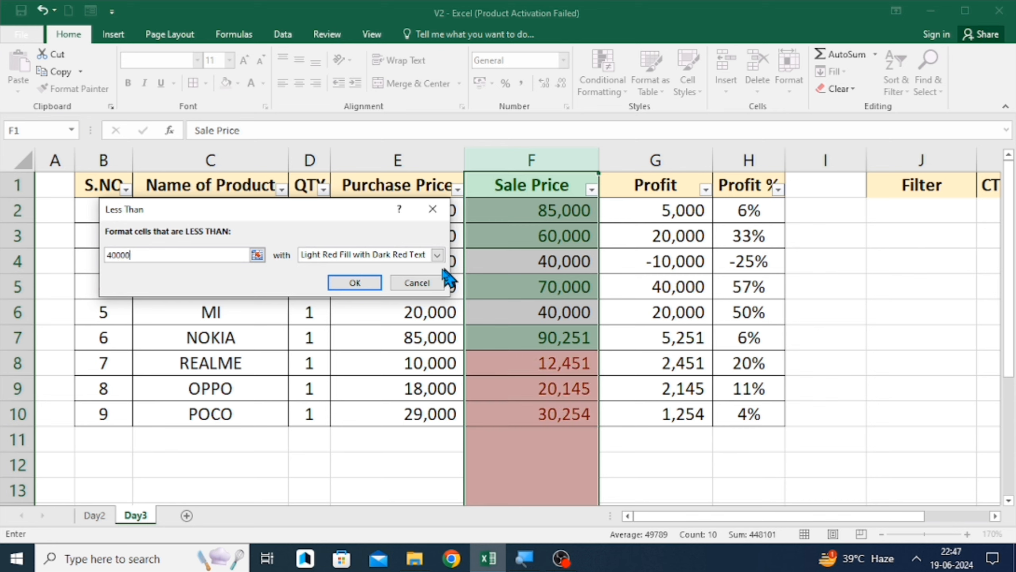
{"action": "left_click", "coordinate": [437, 255]}
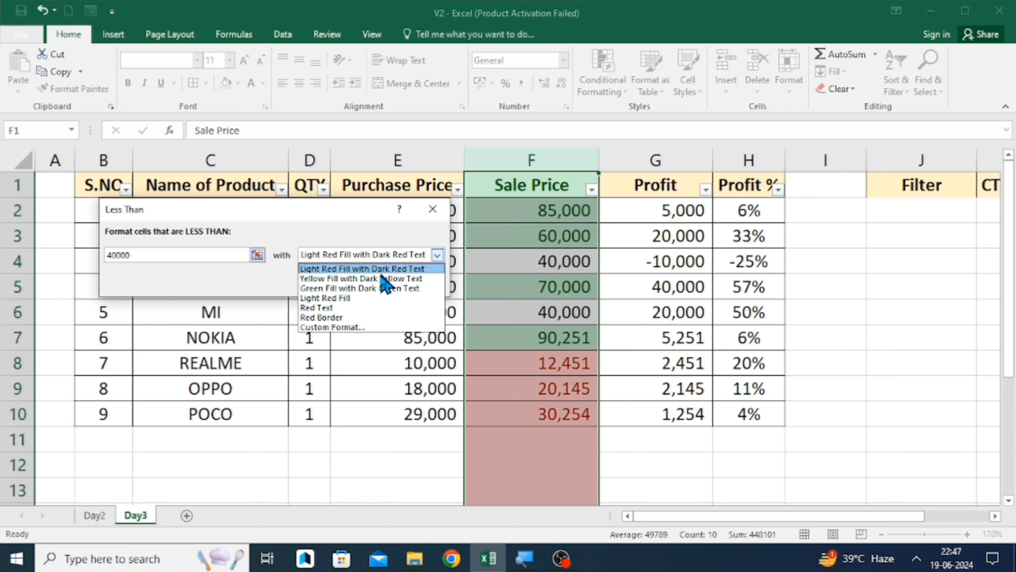
{"action": "left_click", "coordinate": [367, 289]}
{"action": "left_click", "coordinate": [371, 282]}
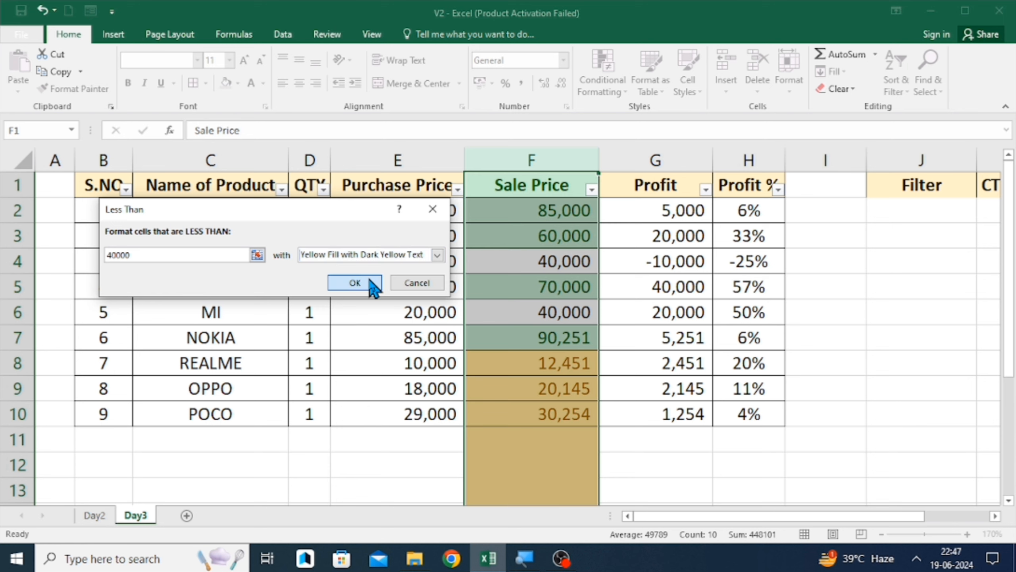
- Step through the Sale Price cells to examine which values are highlighted yellow and green
{"action": "left_click", "coordinate": [527, 258]}
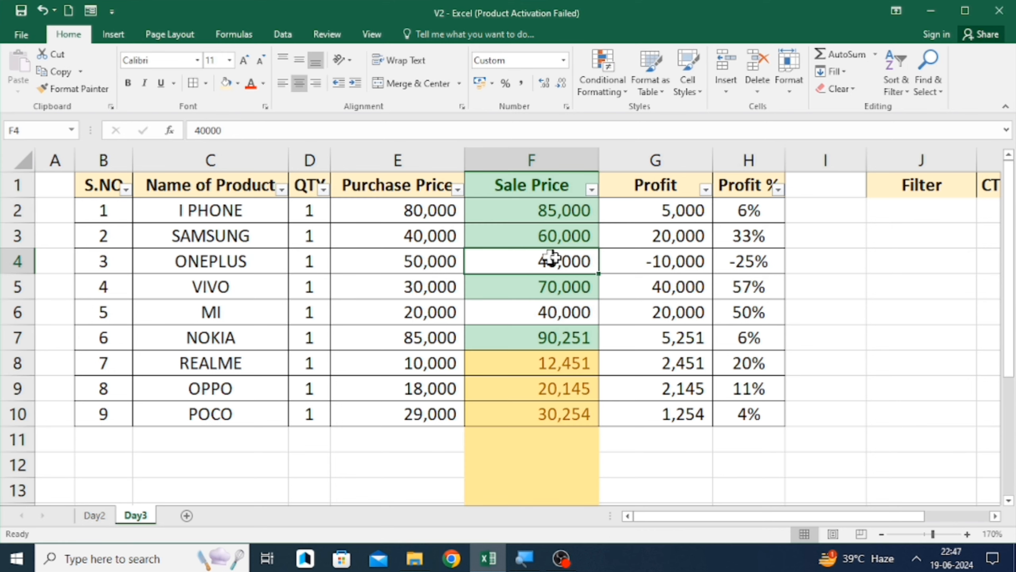
{"action": "left_click", "coordinate": [517, 363]}
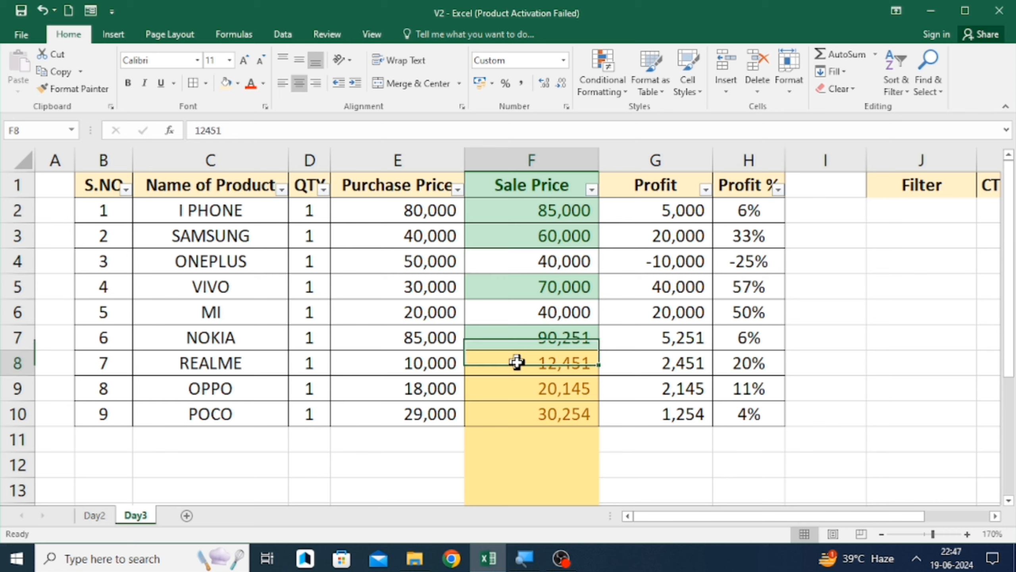
{"action": "key", "text": "Down"}
{"action": "key", "text": "Down"}
{"action": "key", "text": "Up"}
{"action": "key", "text": "Up"}
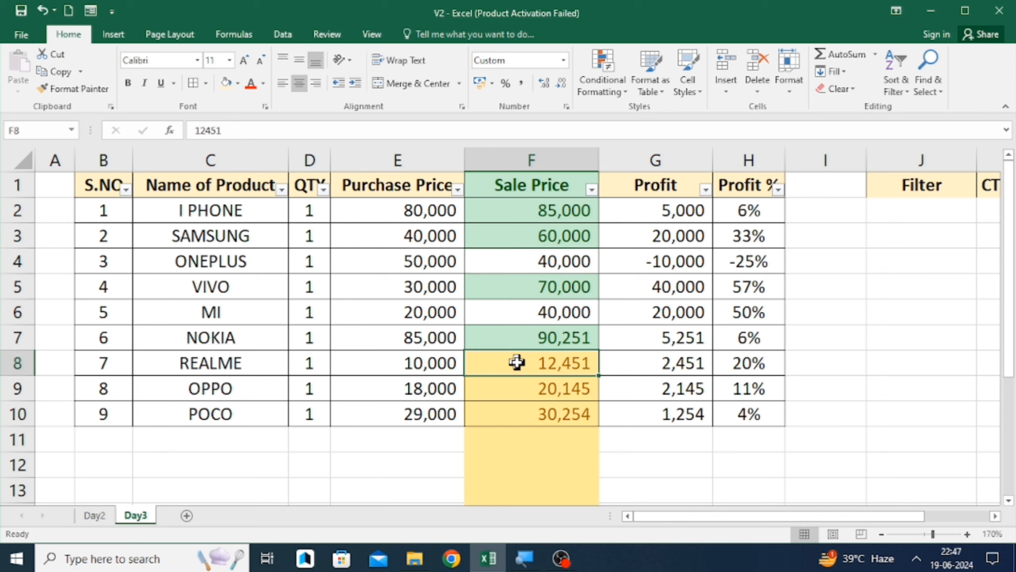
{"action": "key", "text": "Down"}
{"action": "key", "text": "Down"}
{"action": "key", "text": "Down"}
{"action": "key", "text": "Up"}
{"action": "key", "text": "Up"}
{"action": "key", "text": "Up"}
{"action": "key", "text": "Down"}
{"action": "key", "text": "Down"}
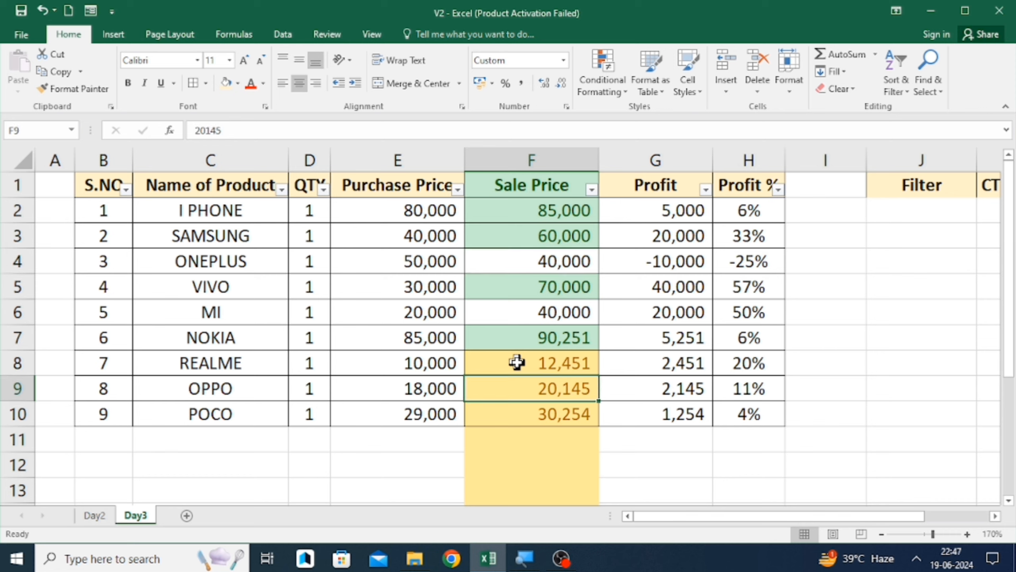
{"action": "key", "text": "Up"}
{"action": "key", "text": "Up"}
{"action": "key", "text": "ctrl+Up"}
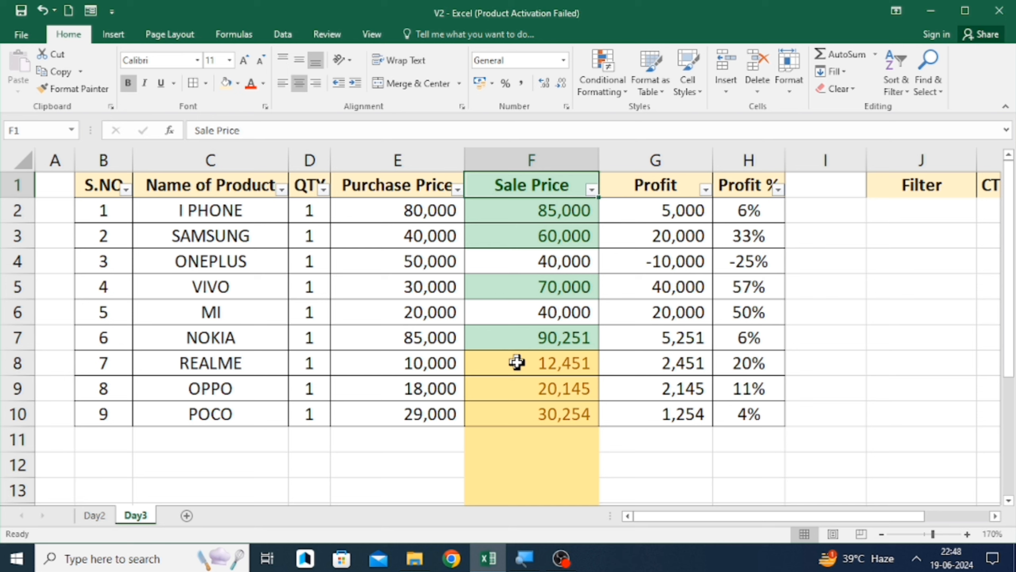
- Apply a Between 10000 and 40000 rule with Red Text to the ONEPLUS Sale Price cell
{"action": "left_click_drag", "start_coordinate": [516, 362], "coordinate": [484, 285]}
{"action": "left_click", "coordinate": [513, 265]}
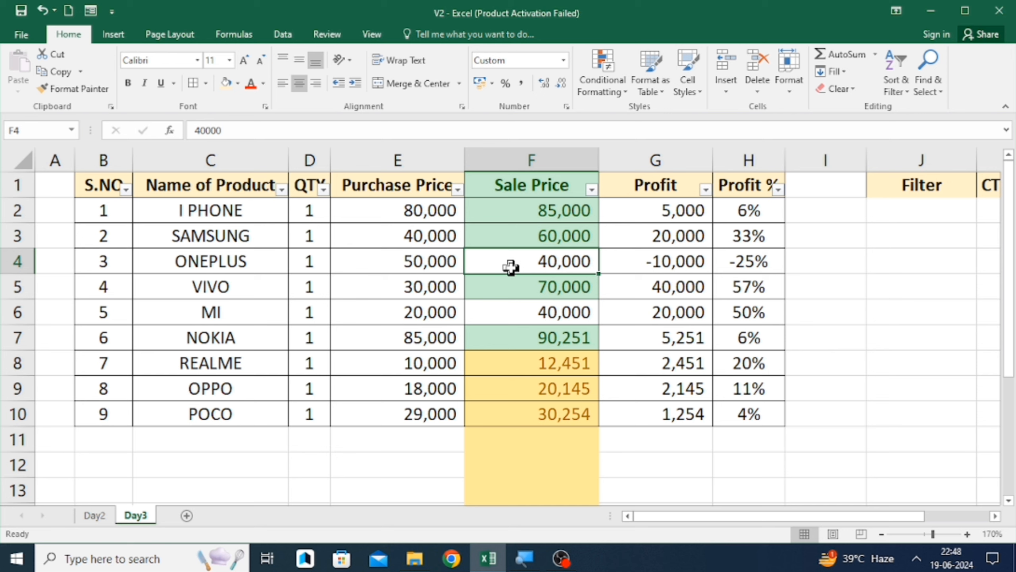
{"action": "left_click", "coordinate": [602, 70]}
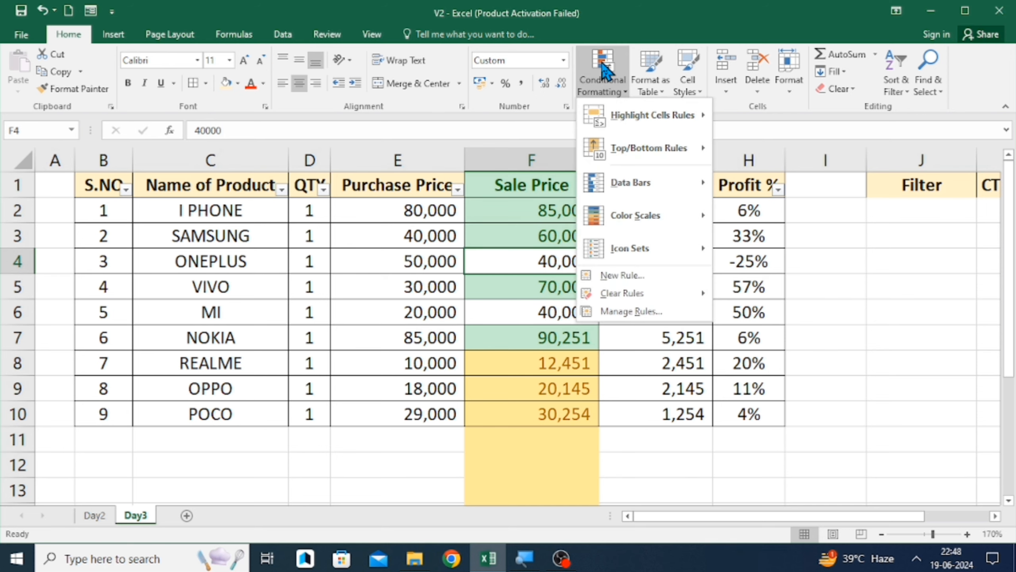
{"action": "mouse_move", "coordinate": [625, 105]}
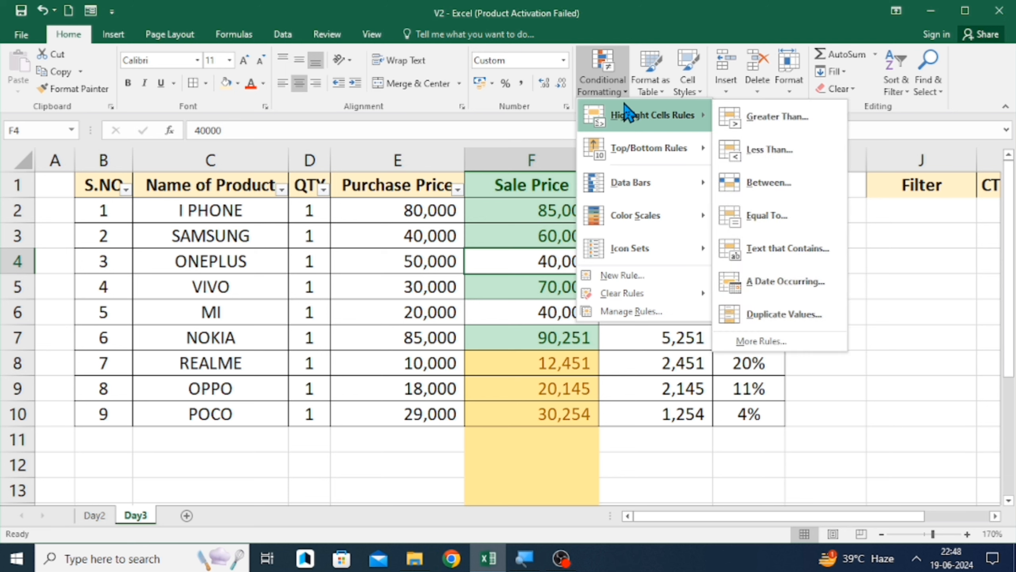
{"action": "left_click", "coordinate": [754, 189]}
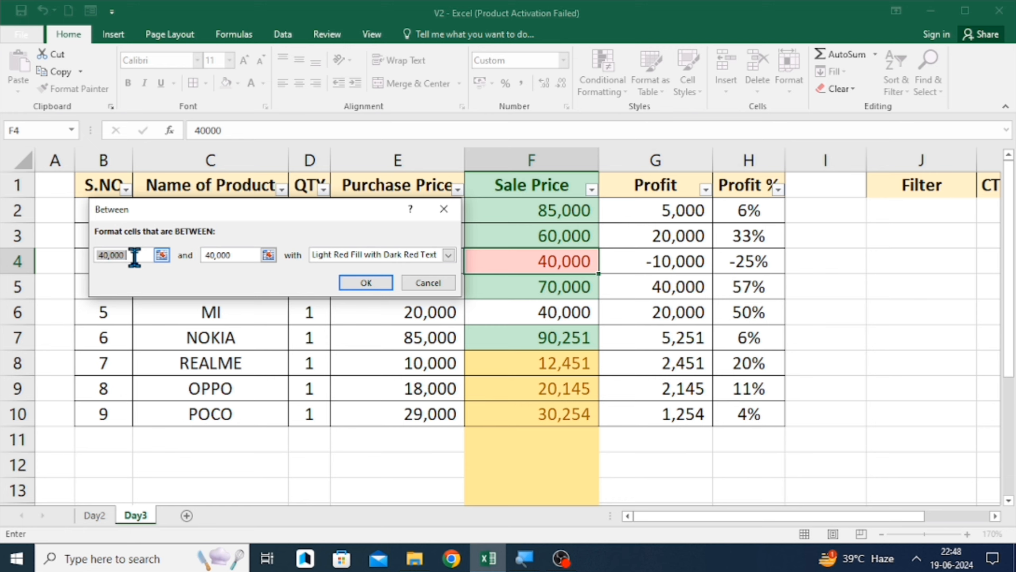
{"action": "key", "text": "BackSpace"}
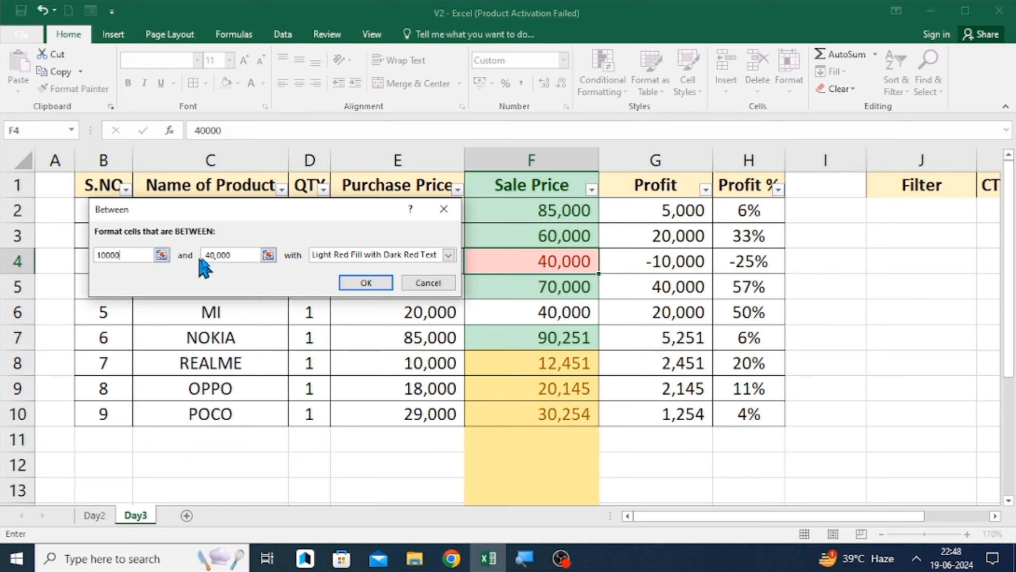
{"action": "left_click", "coordinate": [365, 260]}
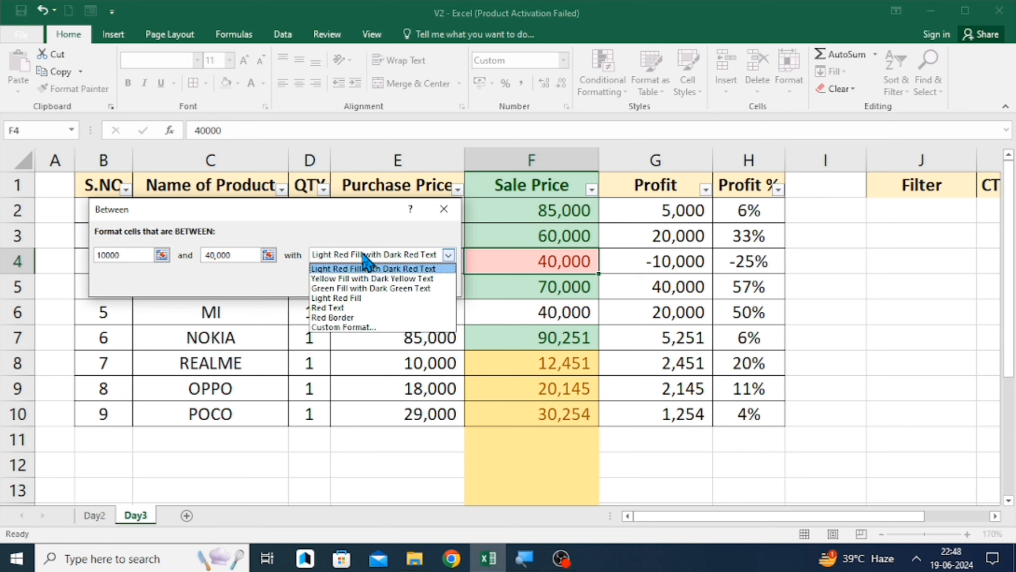
{"action": "left_click", "coordinate": [354, 308]}
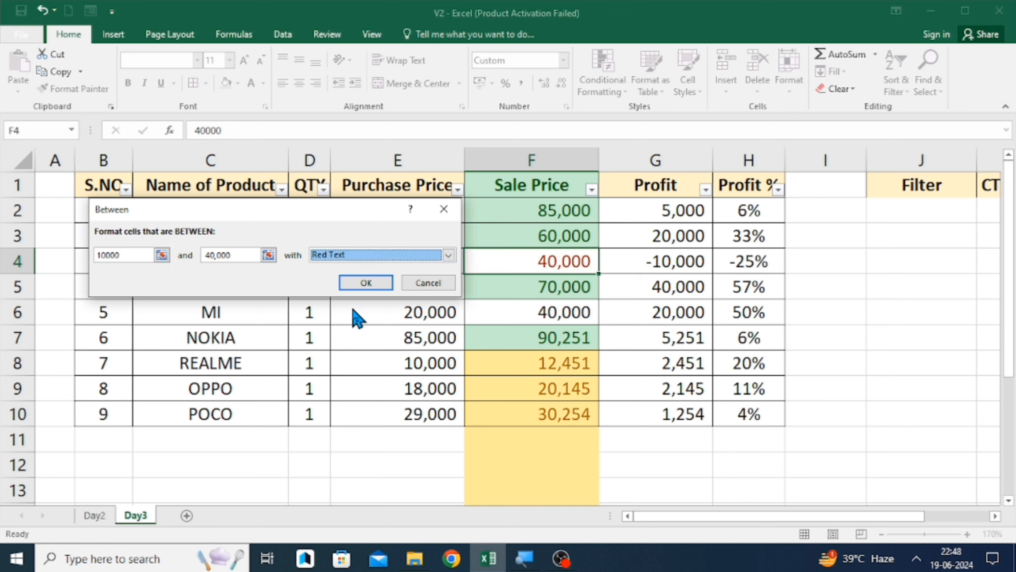
{"action": "left_click", "coordinate": [378, 280]}
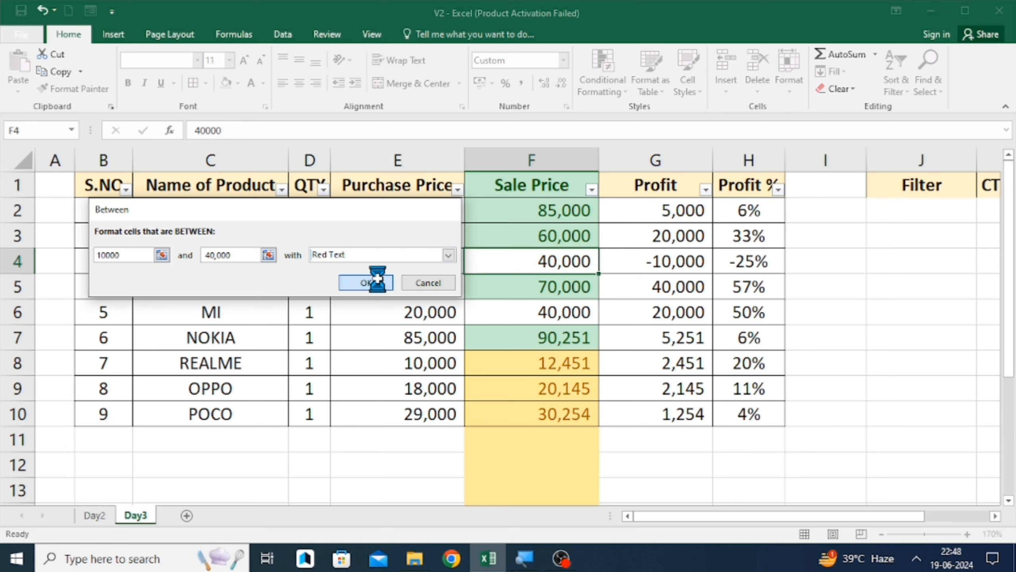
{"action": "left_click", "coordinate": [488, 279]}
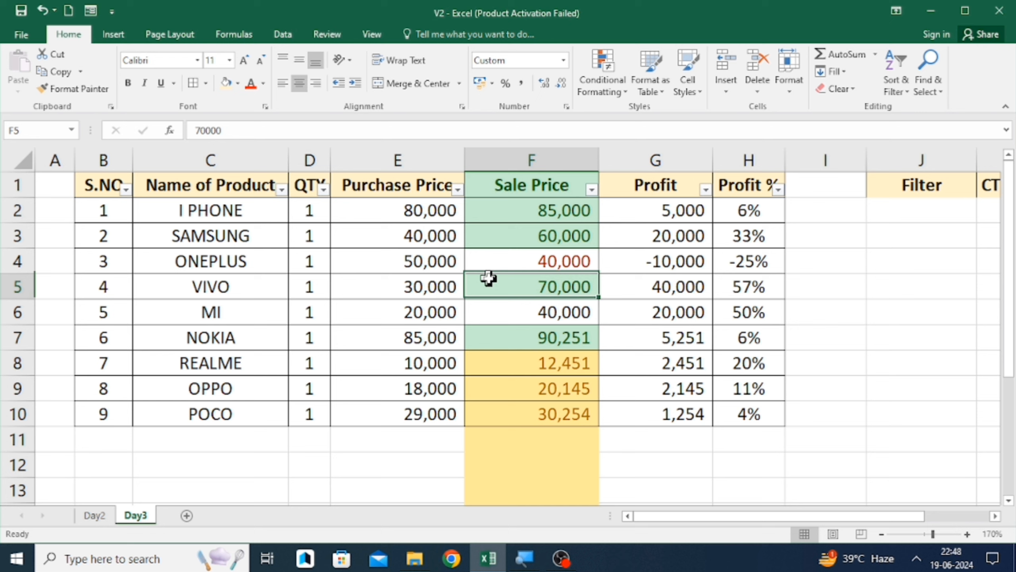
- Add a Between 10000 and 40000 rule to the whole Sale Price column using Yellow Fill with Dark Yellow Text
{"action": "left_click", "coordinate": [526, 160]}
{"action": "left_click", "coordinate": [604, 73]}
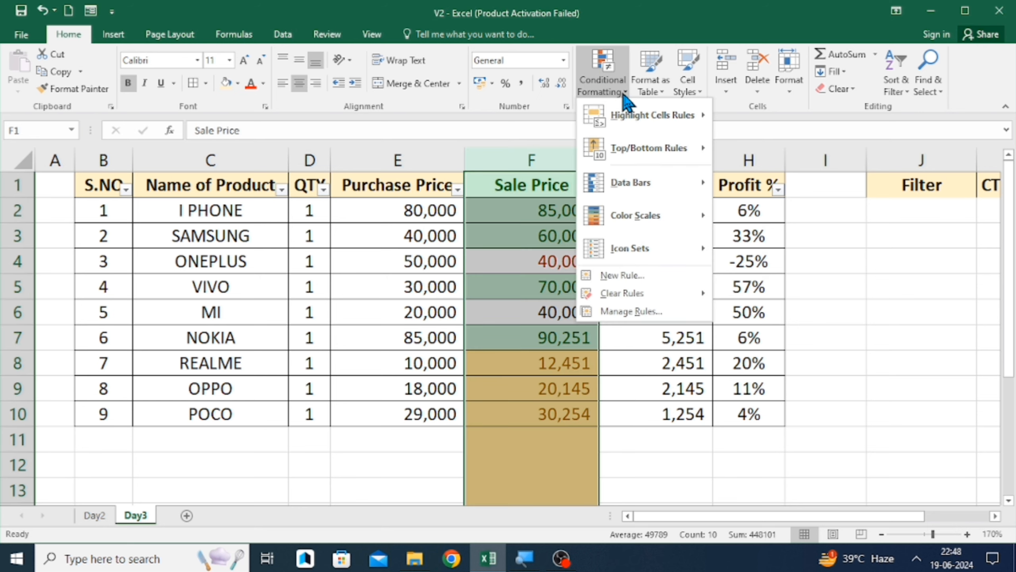
{"action": "mouse_move", "coordinate": [640, 115]}
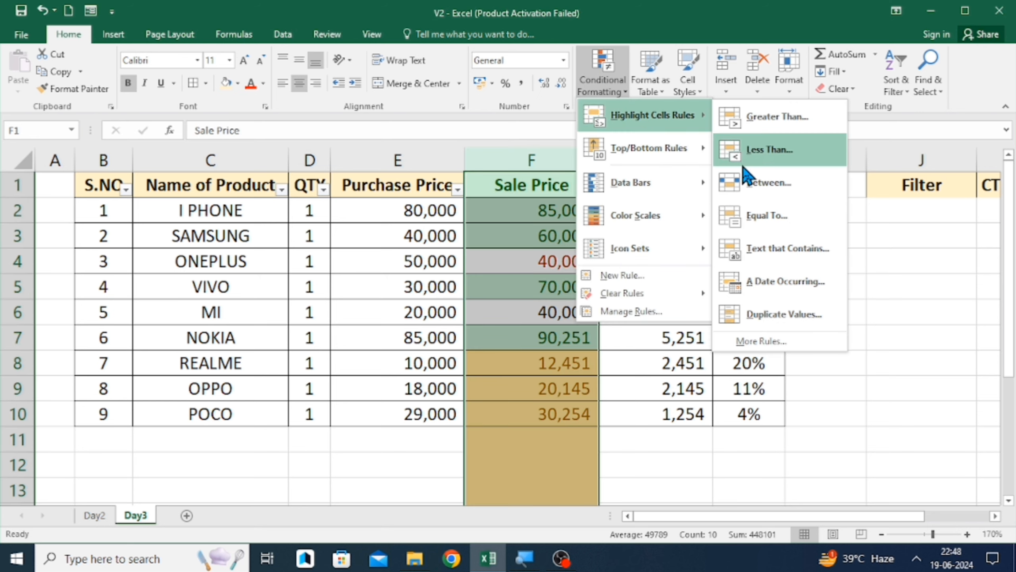
{"action": "left_click", "coordinate": [756, 182]}
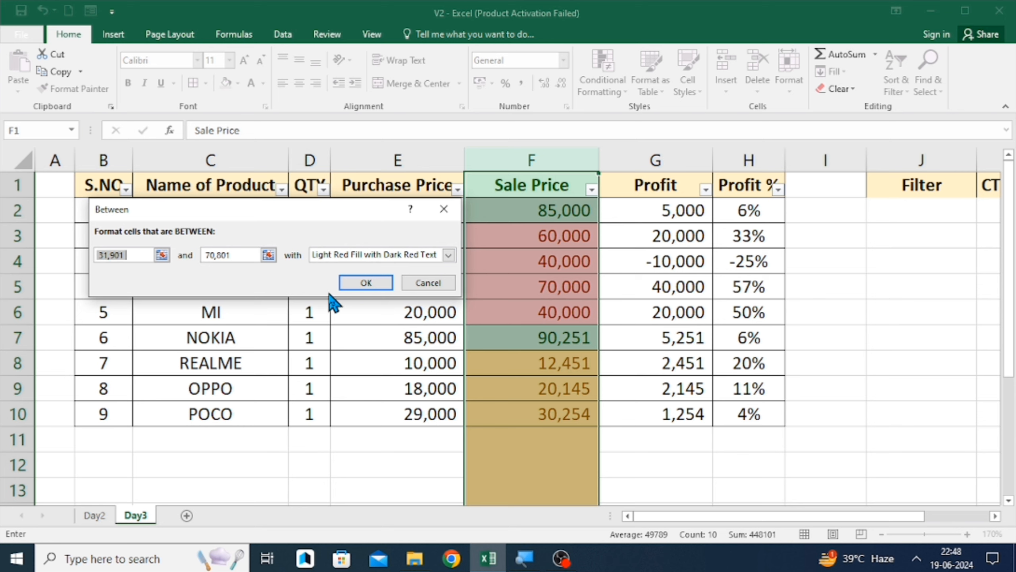
{"action": "type", "text": "10000"}
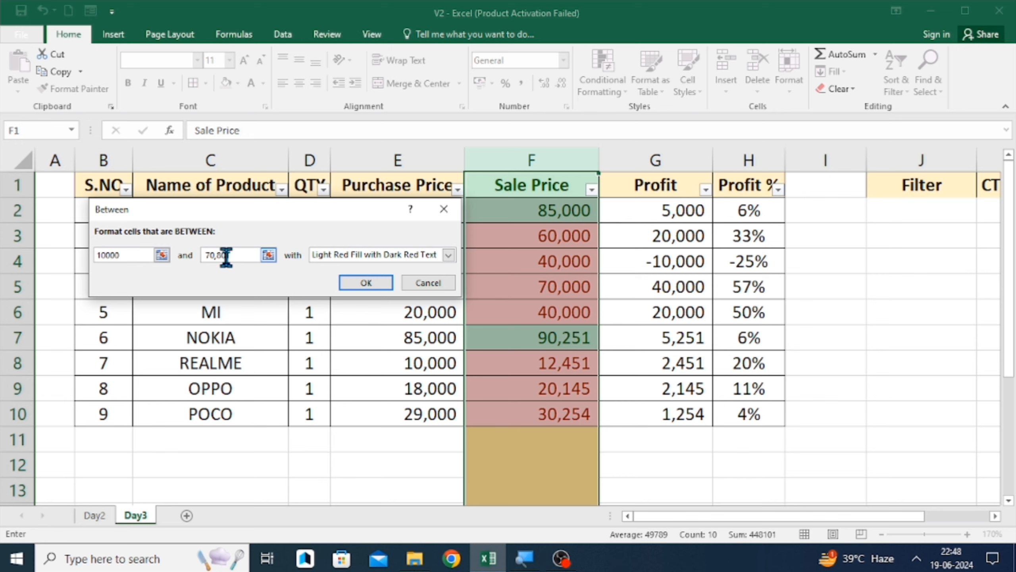
{"action": "key", "text": "BackSpace"}
{"action": "key", "text": "BackSpace"}
{"action": "key", "text": "BackSpace"}
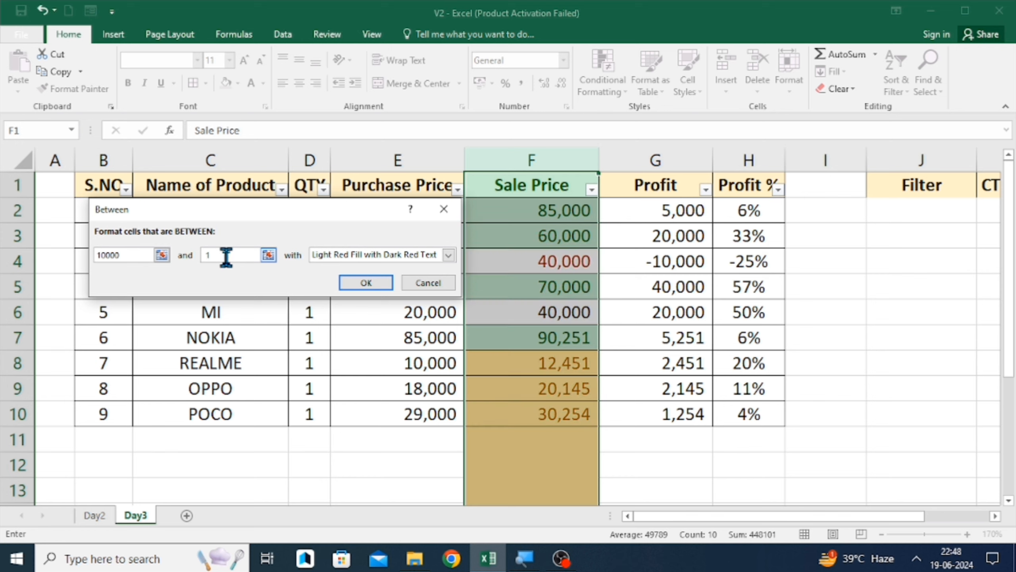
{"action": "key", "text": "Down"}
{"action": "key", "text": "Right"}
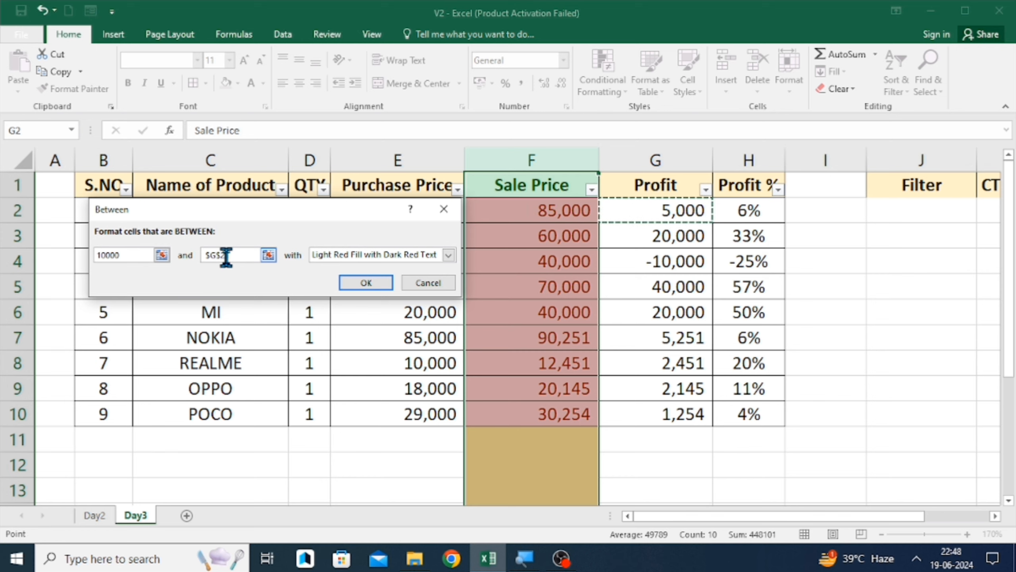
{"action": "type", "text": "1"}
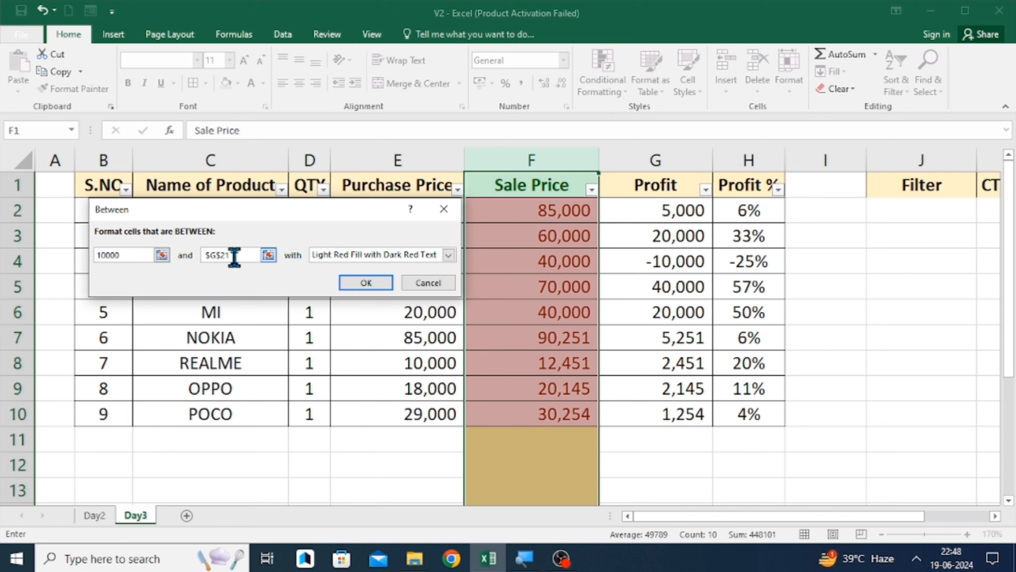
{"action": "type", "text": "4"}
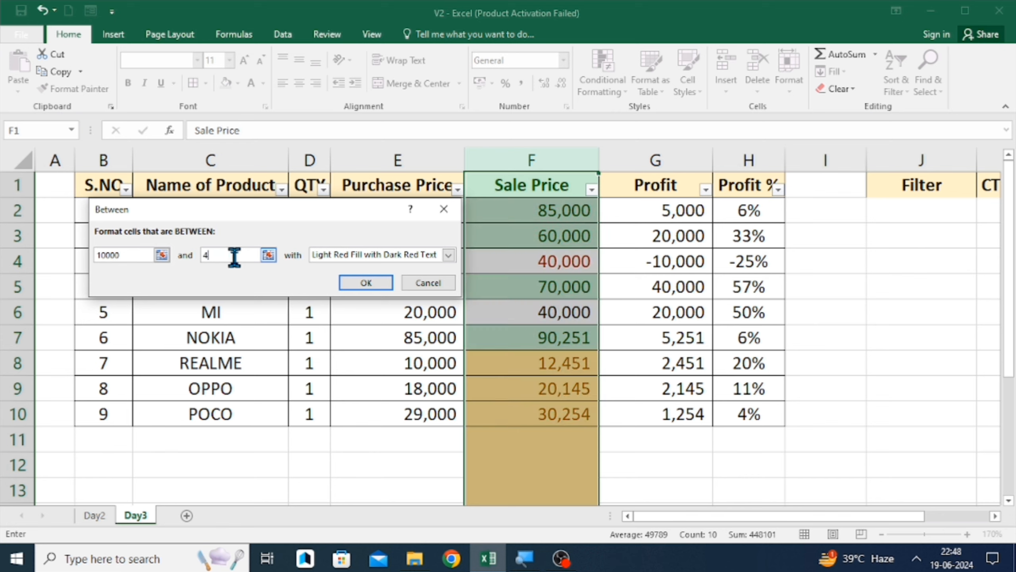
{"action": "type", "text": "0000"}
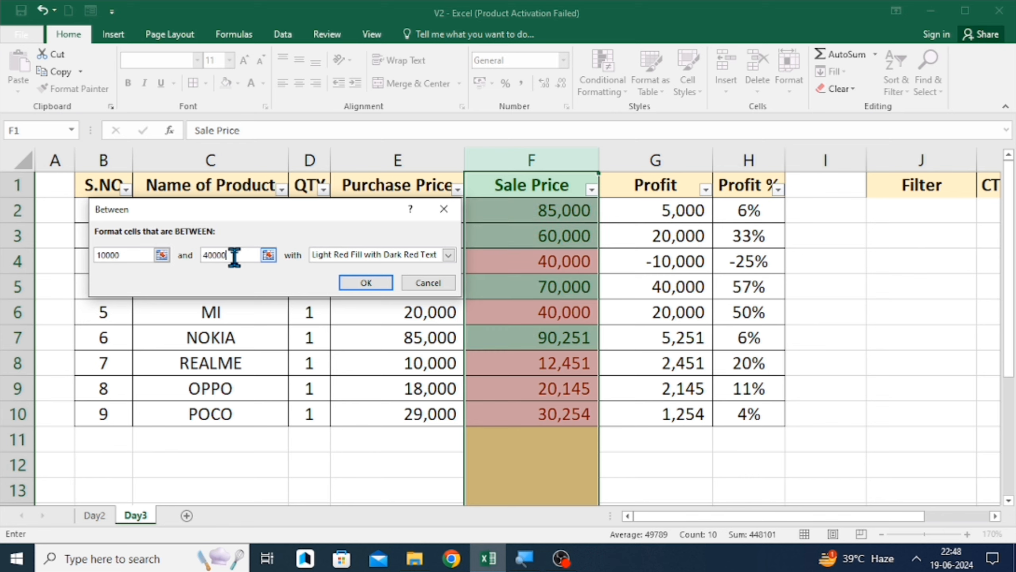
{"action": "left_click", "coordinate": [352, 256]}
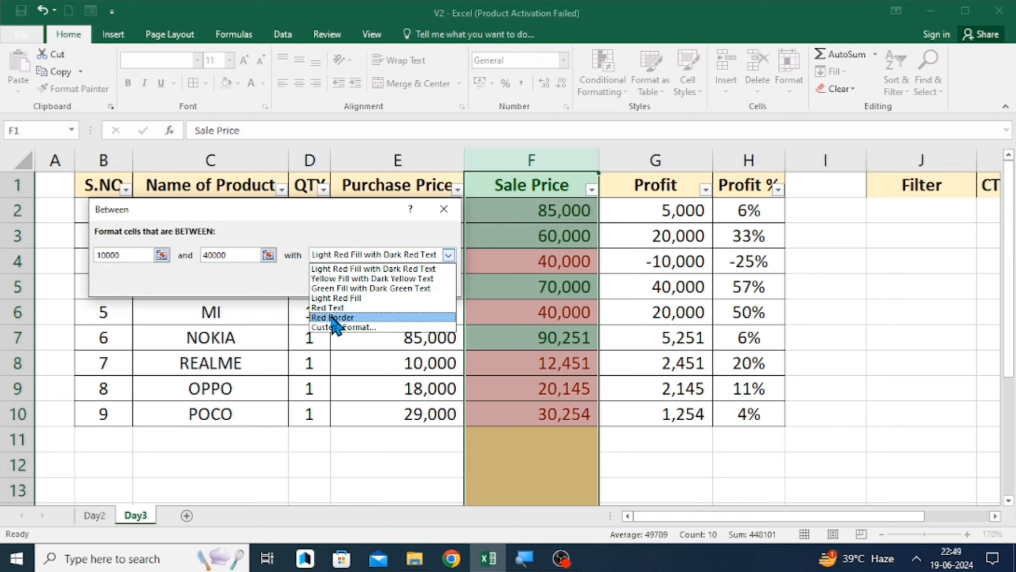
{"action": "left_click", "coordinate": [366, 279]}
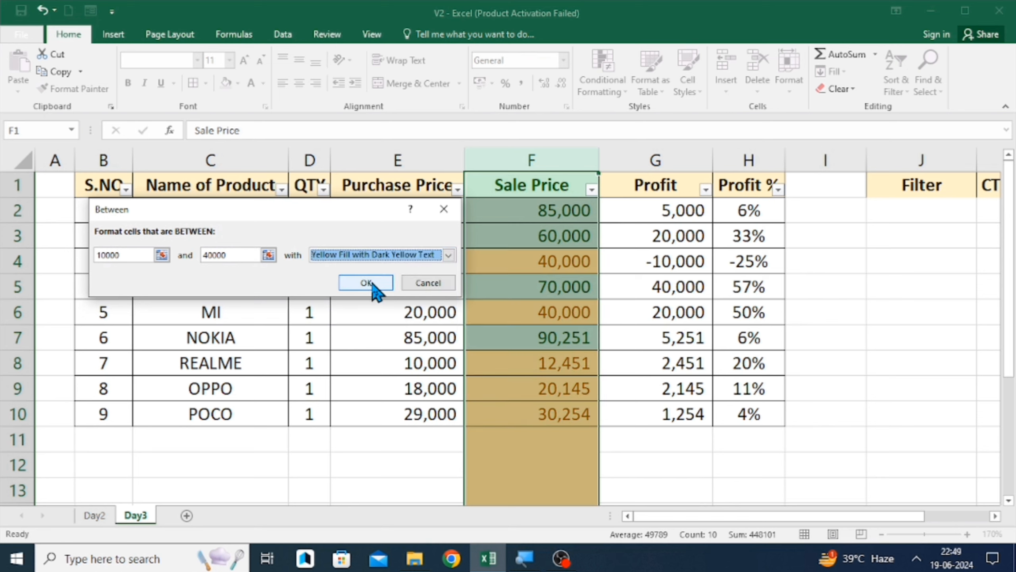
{"action": "left_click", "coordinate": [371, 283]}
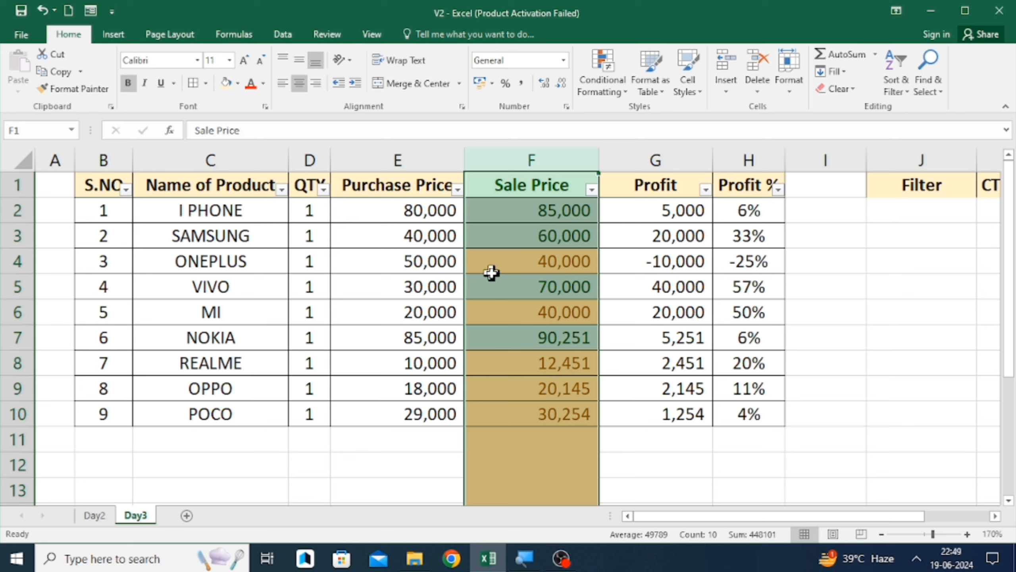
- Select the Sale Price cells from SAMSUNG to MI to examine their highlighting
{"action": "left_click_drag", "start_coordinate": [496, 235], "coordinate": [544, 317]}
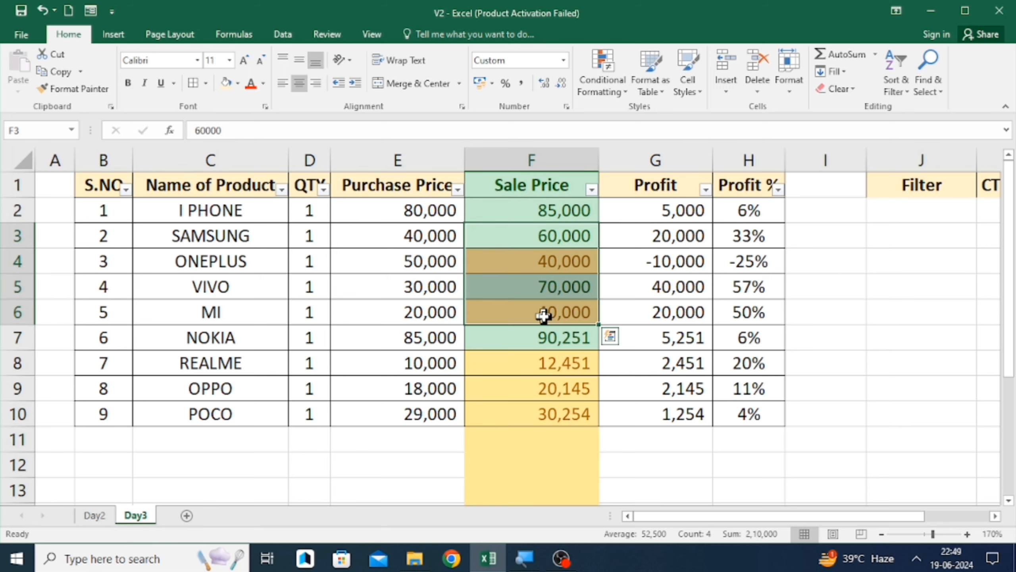
{"action": "left_click", "coordinate": [544, 316]}
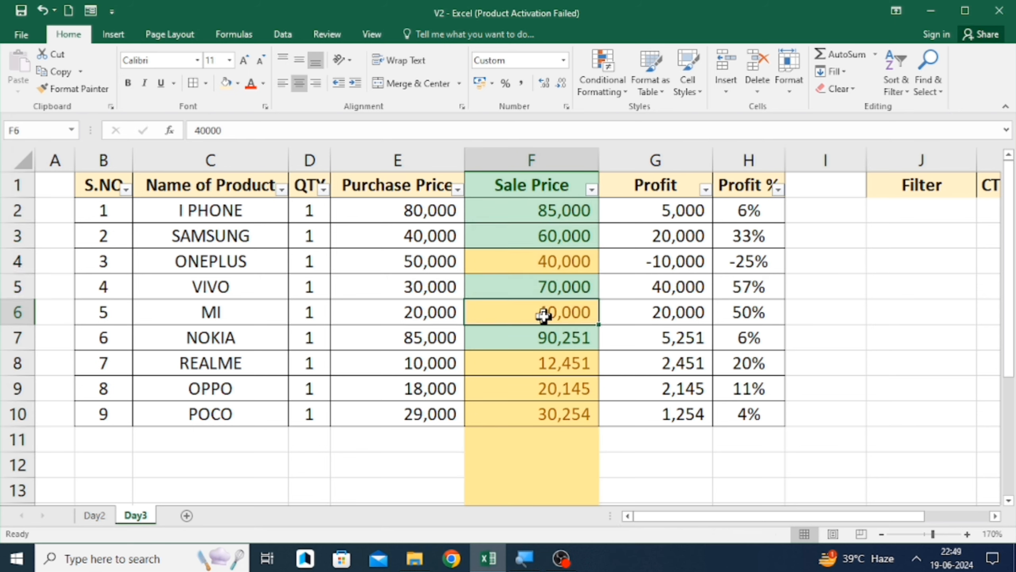
{"action": "left_click", "coordinate": [552, 156]}
{"action": "left_click", "coordinate": [624, 193]}
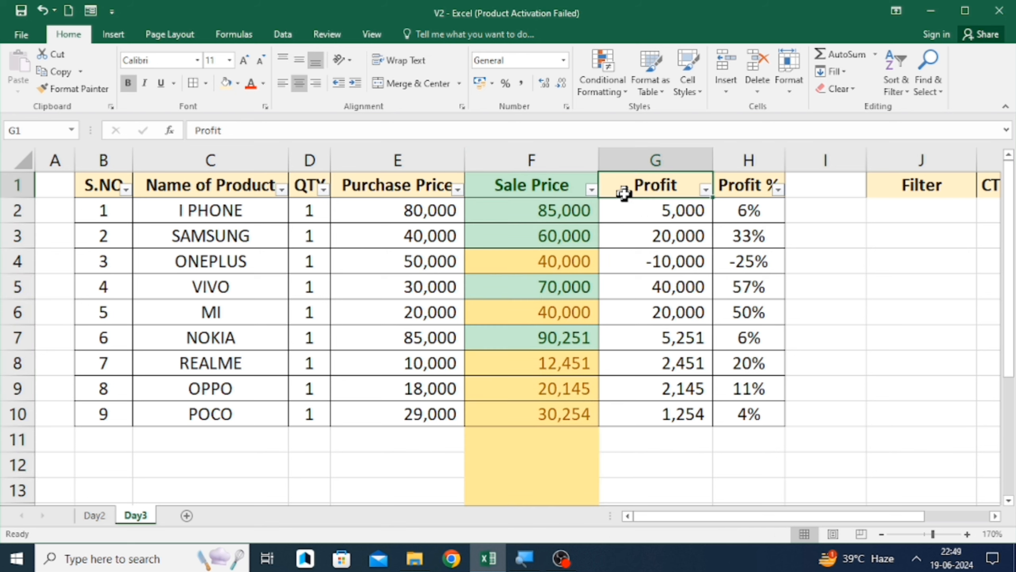
- Add an Equal To 15,000 rule with Light Red Fill with Dark Red Text to the Profit column
{"action": "left_click", "coordinate": [636, 155]}
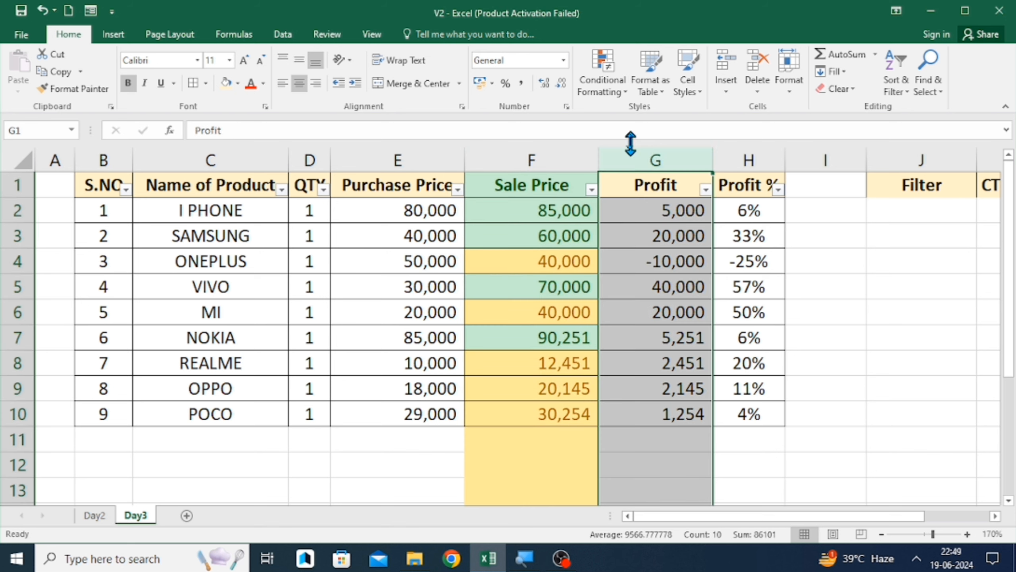
{"action": "left_click", "coordinate": [612, 76]}
{"action": "mouse_move", "coordinate": [668, 116]}
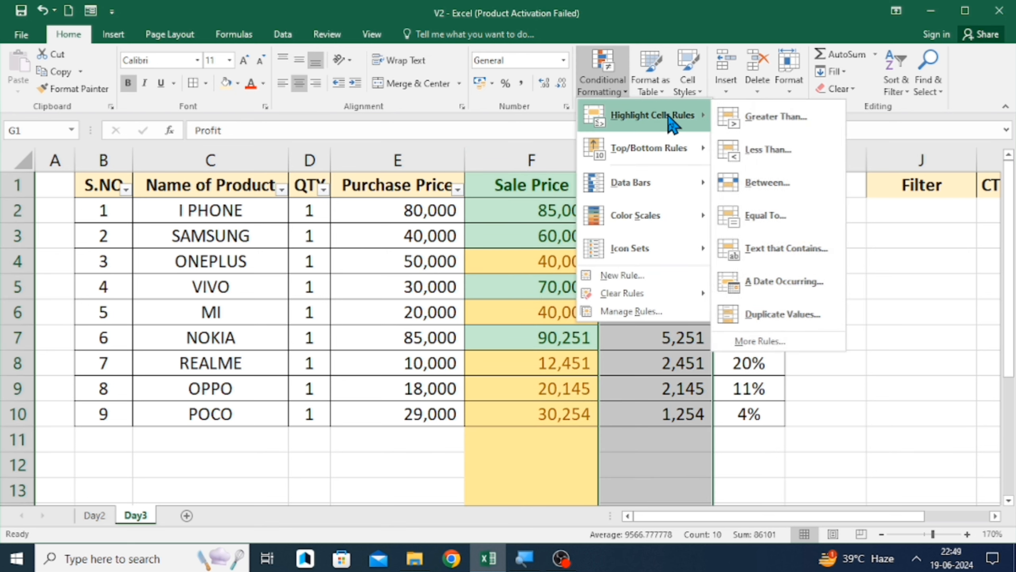
{"action": "left_click", "coordinate": [776, 226]}
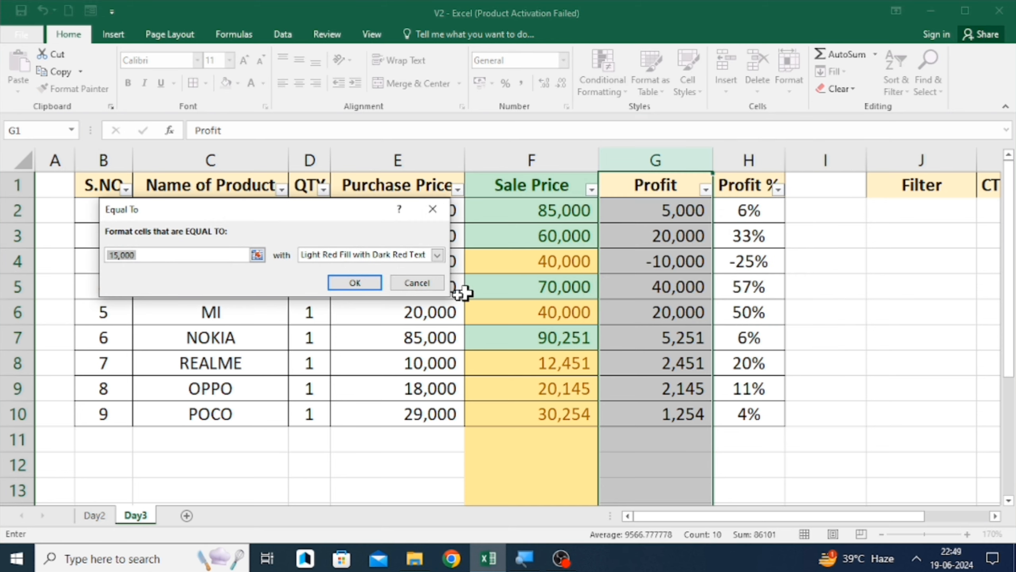
{"action": "left_click", "coordinate": [365, 283]}
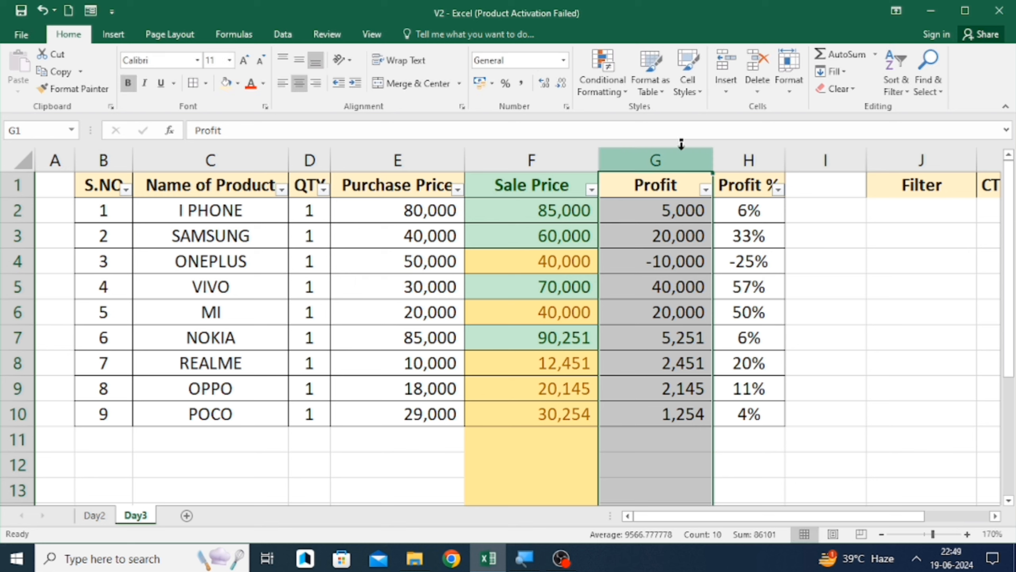
- Add an Equal To 20000 rule with Light Red Fill with Dark Red Text to the Profit column
{"action": "left_click", "coordinate": [610, 83]}
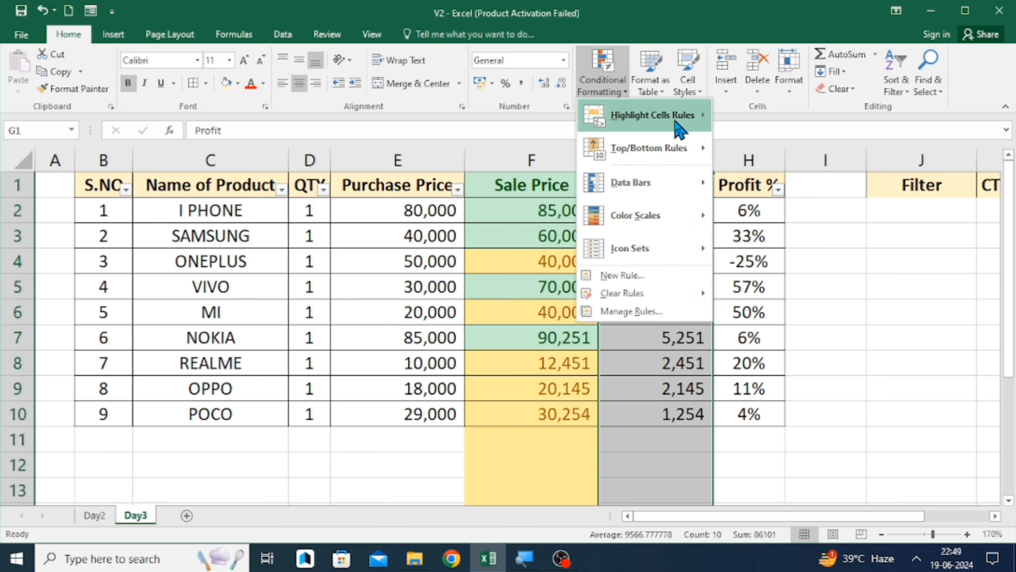
{"action": "mouse_move", "coordinate": [667, 140]}
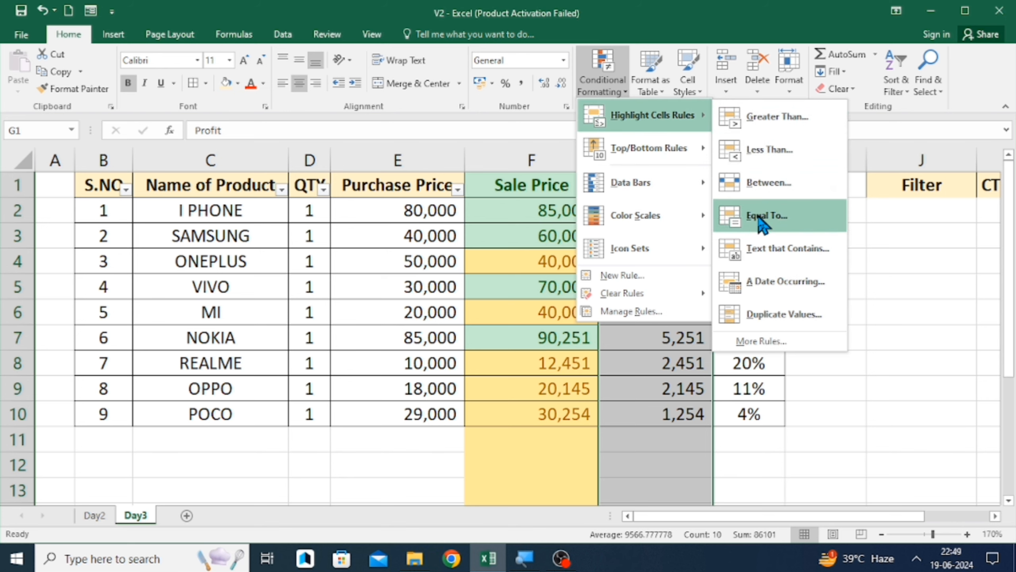
{"action": "left_click", "coordinate": [752, 215]}
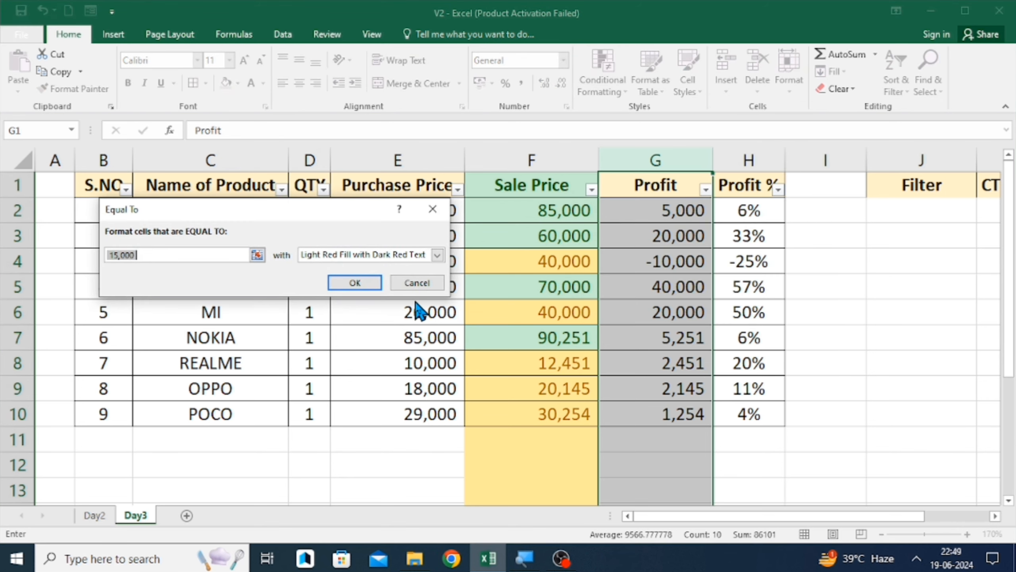
{"action": "type", "text": "20000"}
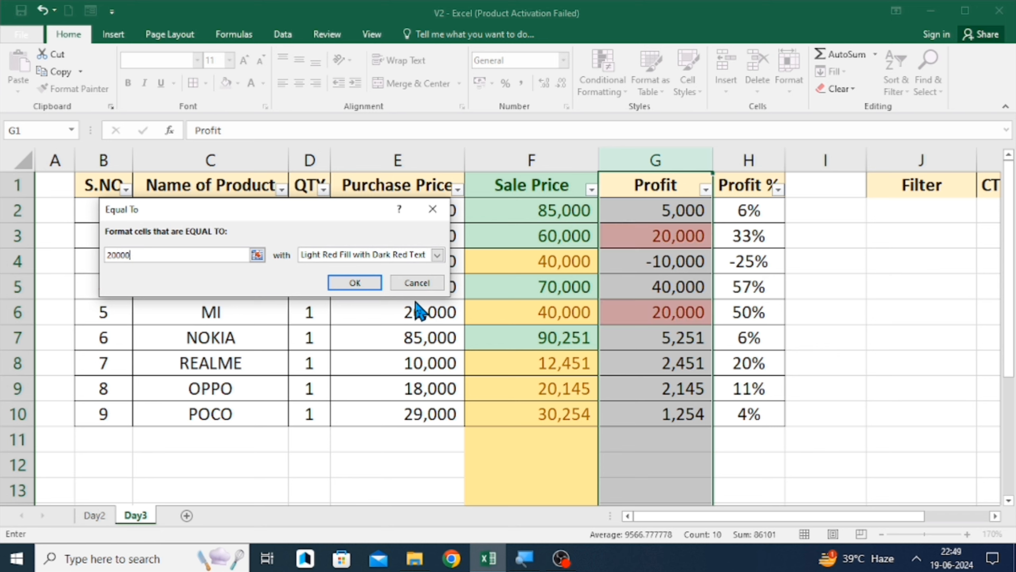
{"action": "left_click", "coordinate": [354, 283]}
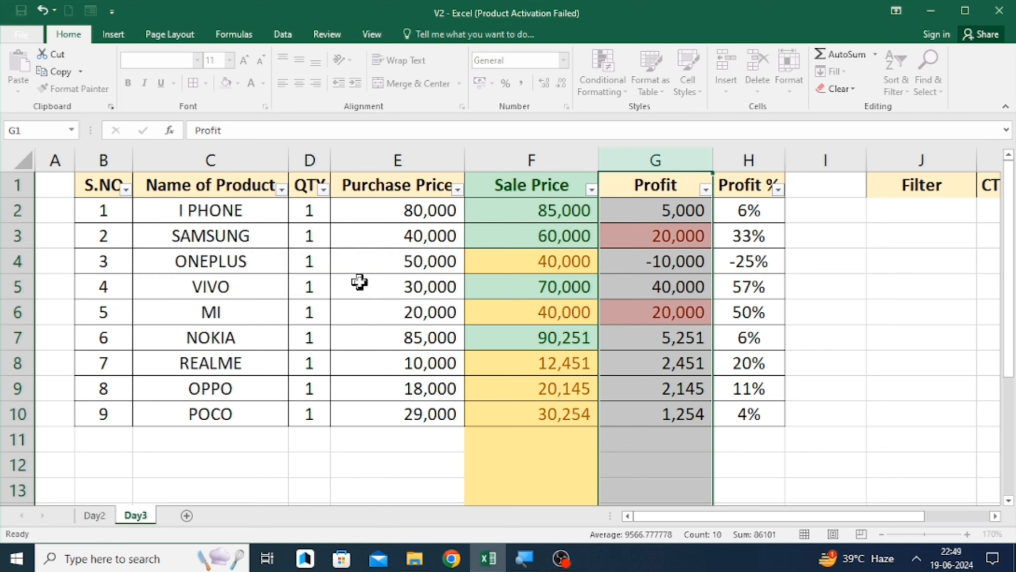
- Move through the Profit and Purchase Price cells to examine which values are highlighted red
{"action": "left_click", "coordinate": [627, 237]}
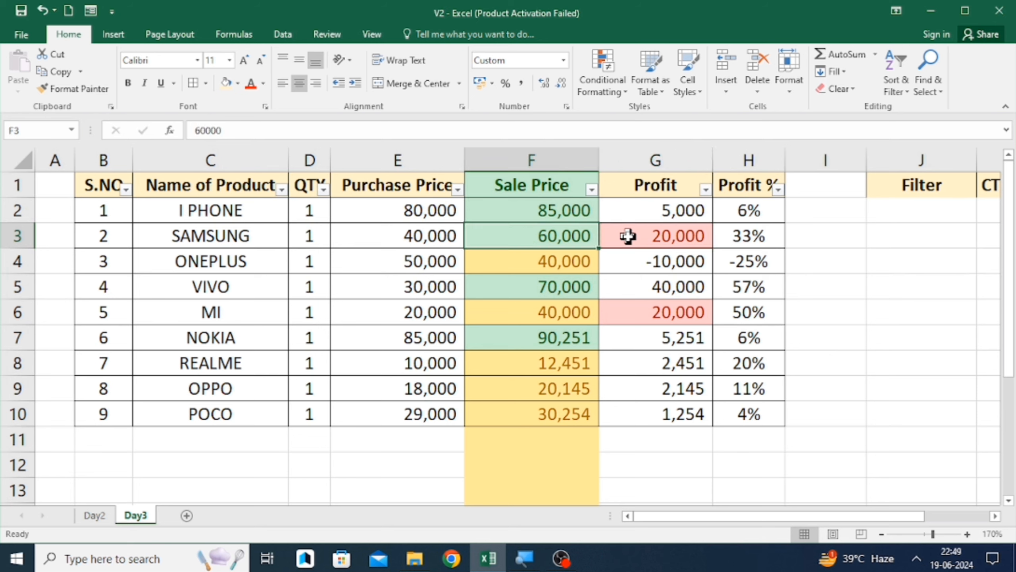
{"action": "key", "text": "Down"}
{"action": "key", "text": "Down"}
{"action": "key", "text": "Down"}
{"action": "key", "text": "Left"}
{"action": "key", "text": "Left"}
{"action": "key", "text": "Left"}
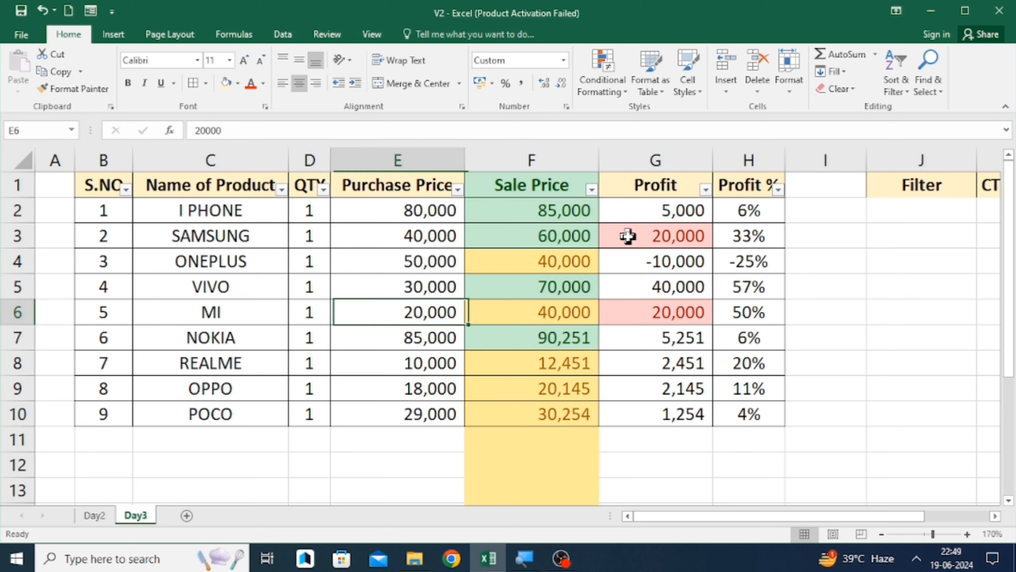
{"action": "key", "text": "Right"}
{"action": "key", "text": "Right"}
{"action": "key", "text": "Right"}
{"action": "key", "text": "Right"}
{"action": "key", "text": "Left"}
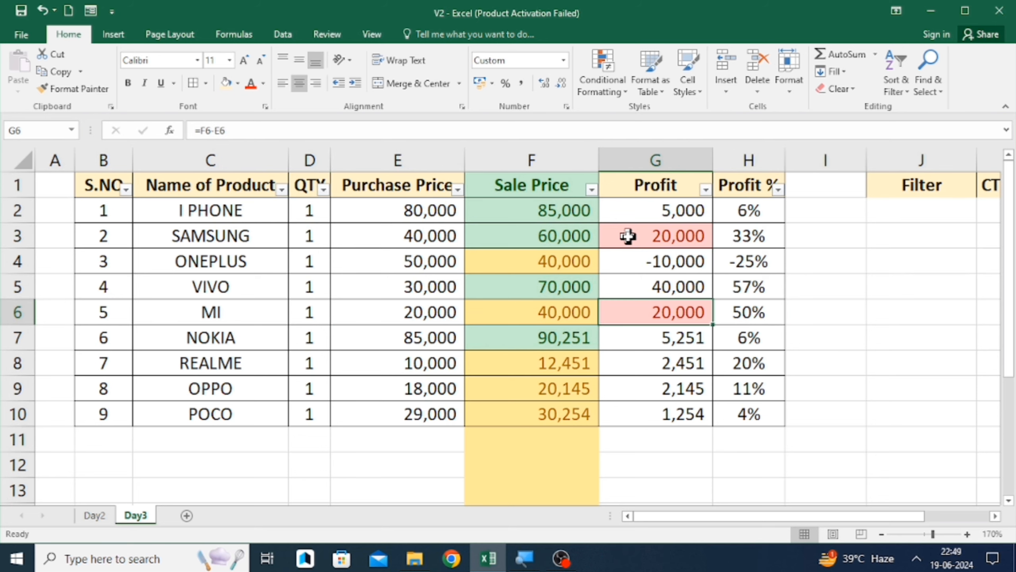
{"action": "key", "text": "Left"}
{"action": "key", "text": "Right"}
{"action": "key", "text": "Right"}
{"action": "key", "text": "Left"}
{"action": "key", "text": "Up"}
{"action": "key", "text": "Up"}
{"action": "key", "text": "Up"}
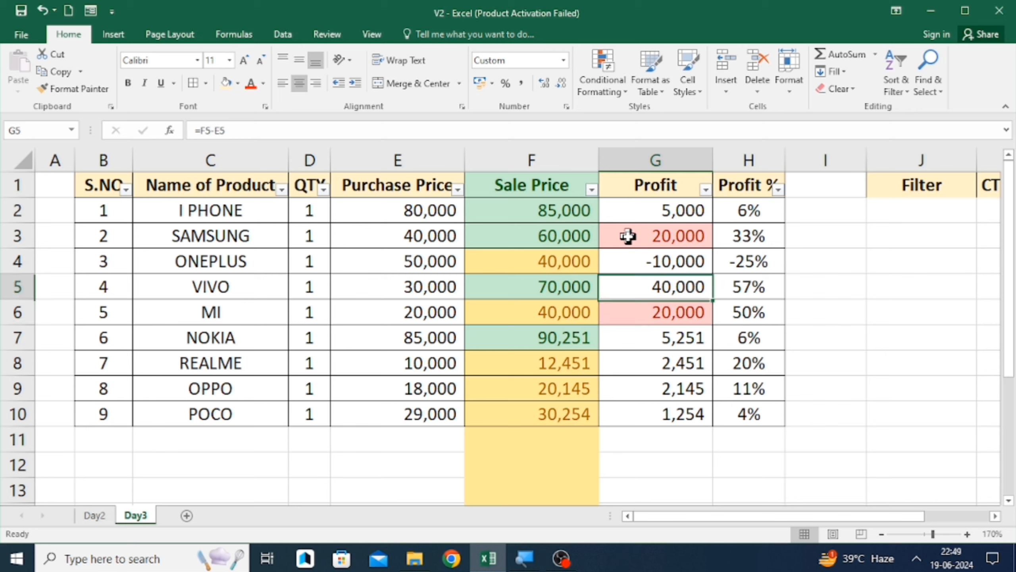
{"action": "key", "text": "Down"}
{"action": "key", "text": "Down"}
{"action": "key", "text": "Down"}
{"action": "key", "text": "Down"}
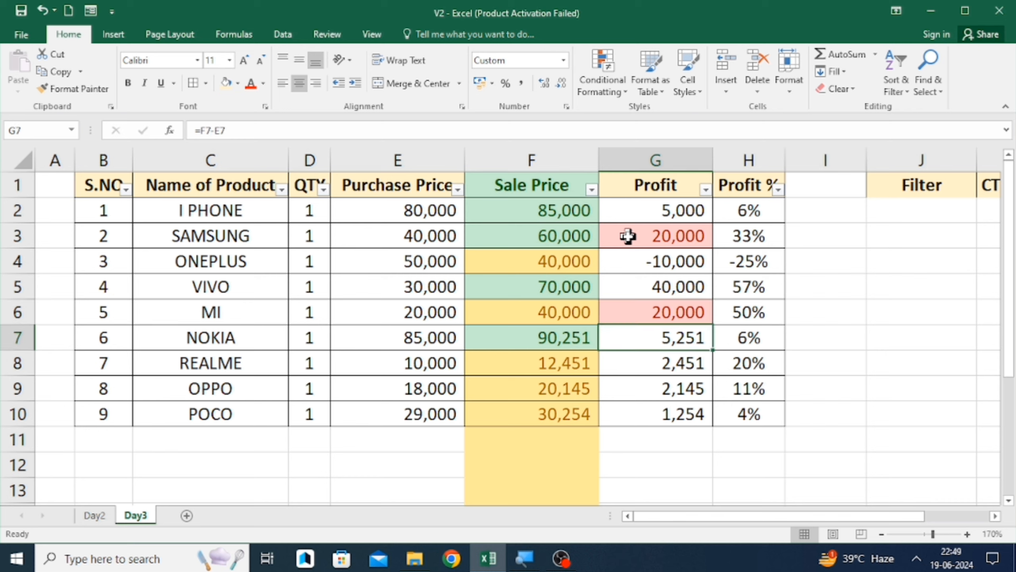
{"action": "key", "text": "Up"}
{"action": "key", "text": "Up"}
{"action": "key", "text": "Up"}
{"action": "key", "text": "Up"}
{"action": "key", "text": "Left"}
{"action": "key", "text": "Right"}
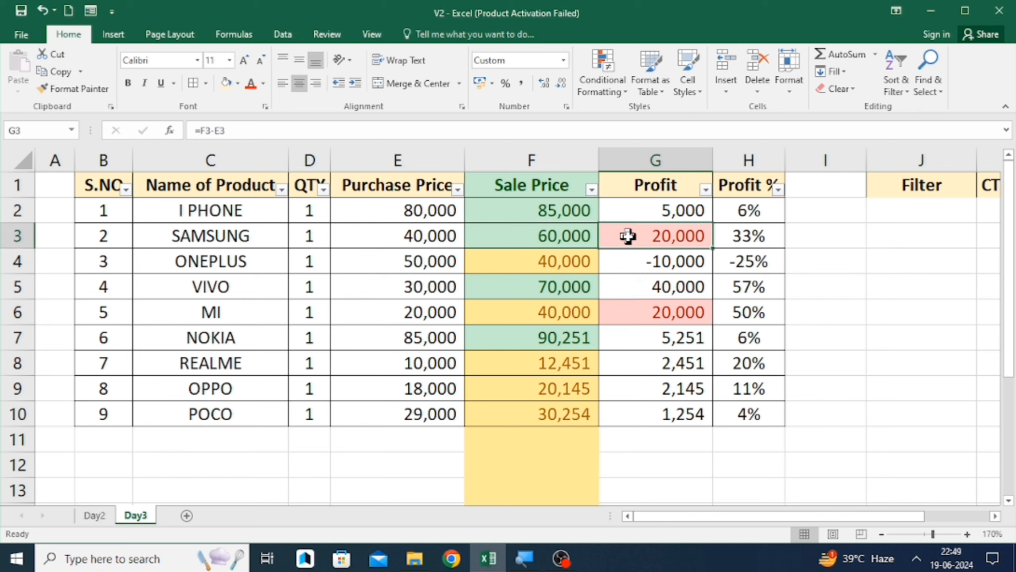
{"action": "key", "text": "Down"}
{"action": "key", "text": "Down"}
{"action": "key", "text": "Down"}
{"action": "key", "text": "Down"}
{"action": "key", "text": "Up"}
{"action": "key", "text": "Up"}
{"action": "key", "text": "Up"}
{"action": "key", "text": "Up"}
{"action": "key", "text": "Down"}
{"action": "key", "text": "Down"}
{"action": "key", "text": "Down"}
{"action": "key", "text": "Up"}
{"action": "key", "text": "Up"}
{"action": "key", "text": "Up"}
{"action": "key", "text": "Up"}
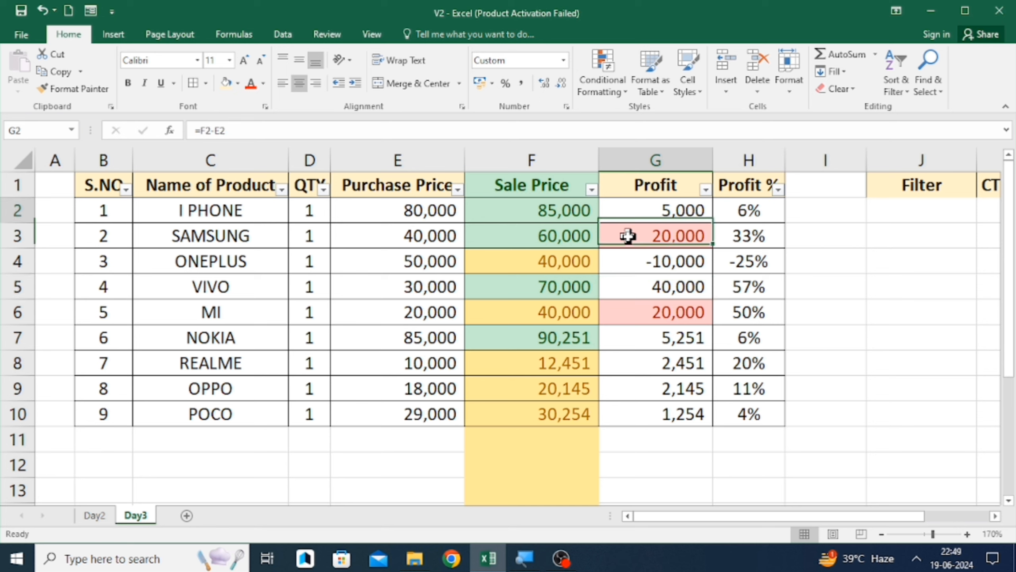
{"action": "key", "text": "Down"}
{"action": "key", "text": "Down"}
{"action": "key", "text": "Down"}
{"action": "key", "text": "Down"}
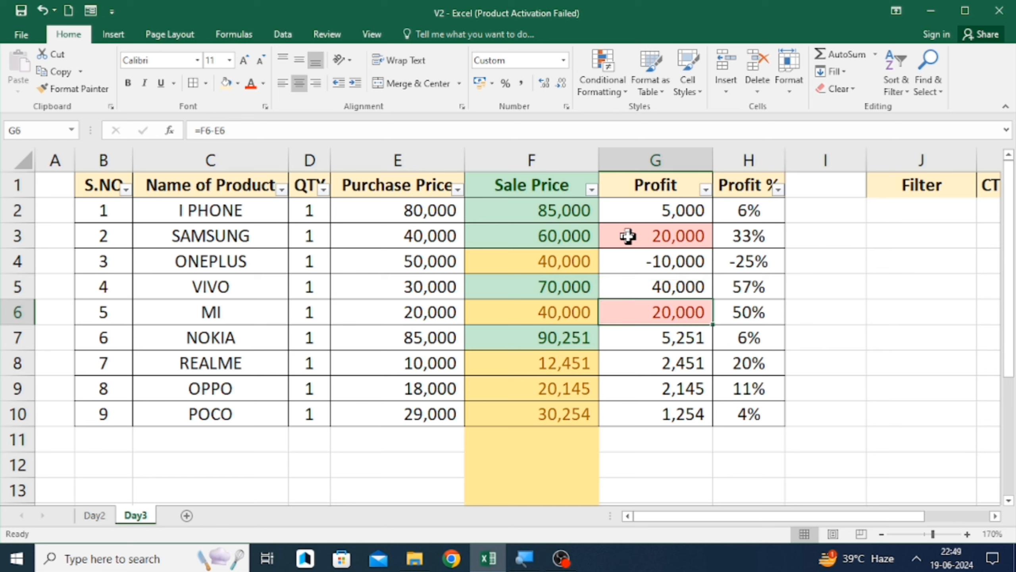
- Apply a Top 4 Items rule with Light Red Fill with Dark Red Text to the MI Profit cell
{"action": "left_click", "coordinate": [613, 75]}
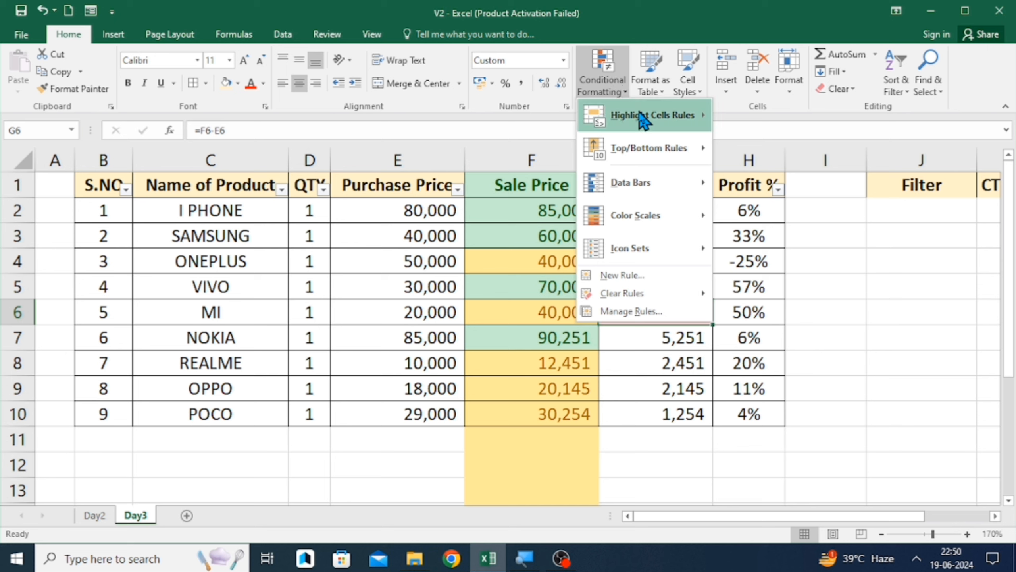
{"action": "mouse_move", "coordinate": [643, 116]}
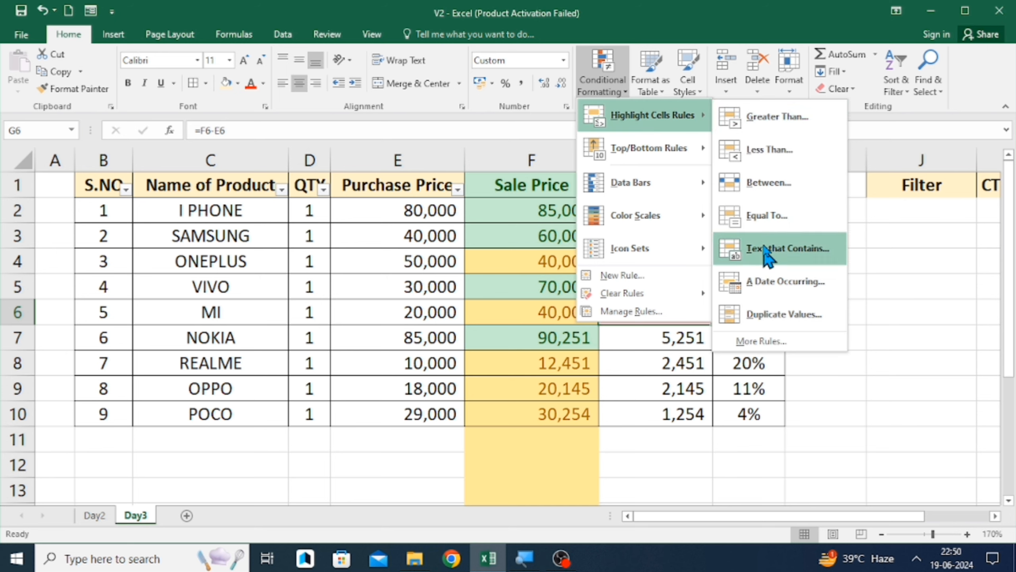
{"action": "mouse_move", "coordinate": [661, 157]}
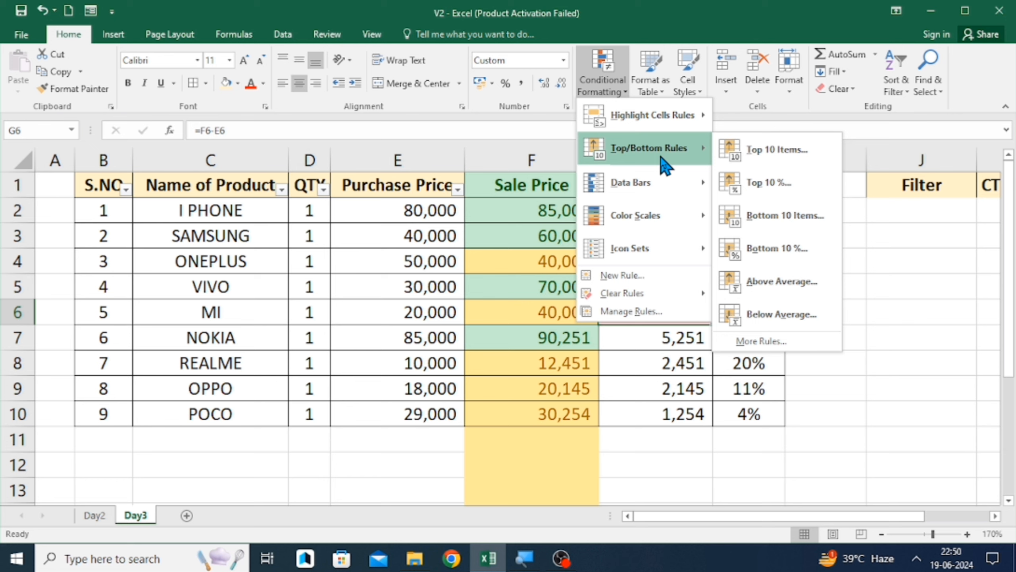
{"action": "left_click", "coordinate": [771, 150]}
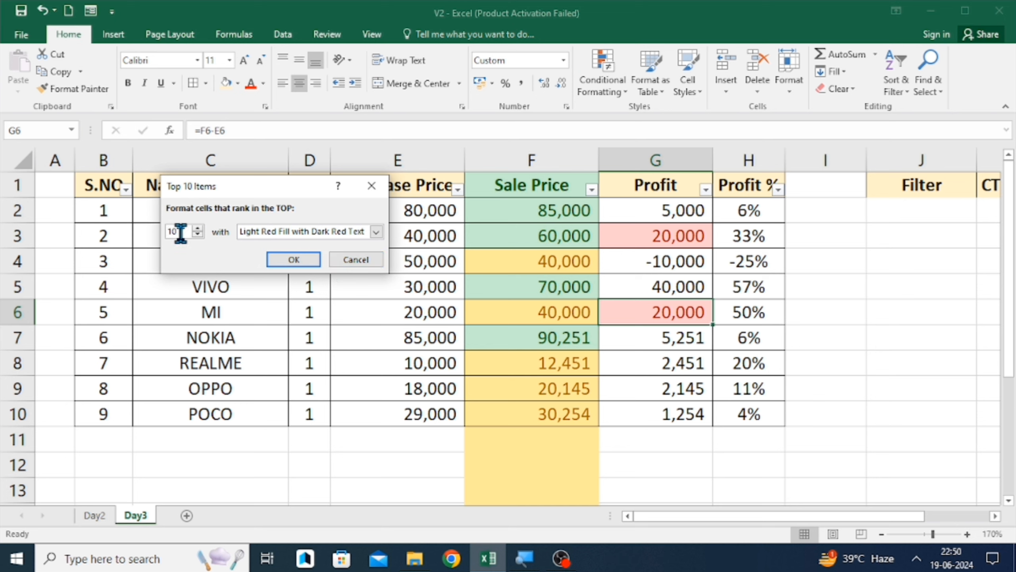
{"action": "key", "text": "BackSpace"}
{"action": "key", "text": "BackSpace"}
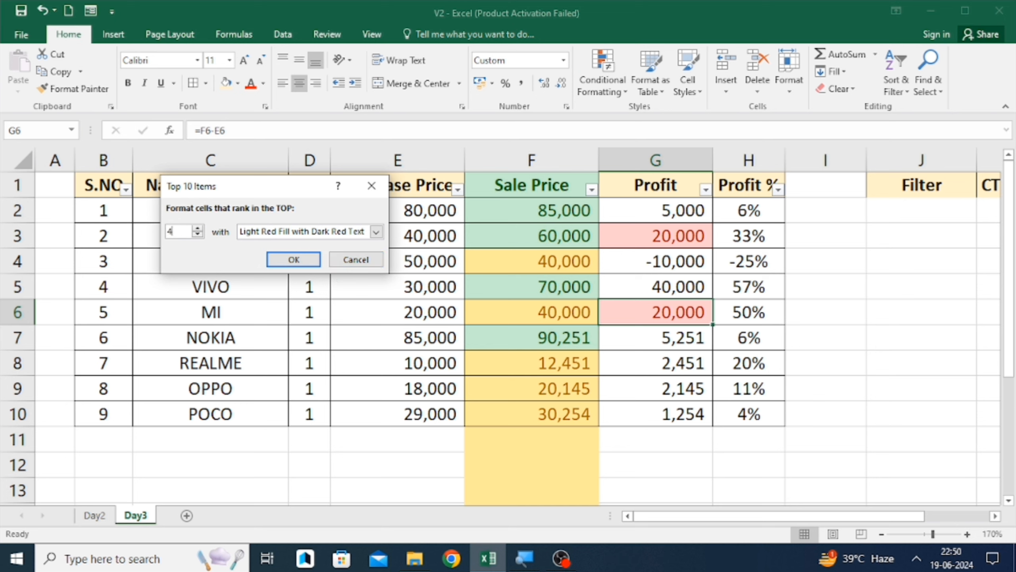
{"action": "left_click", "coordinate": [300, 260]}
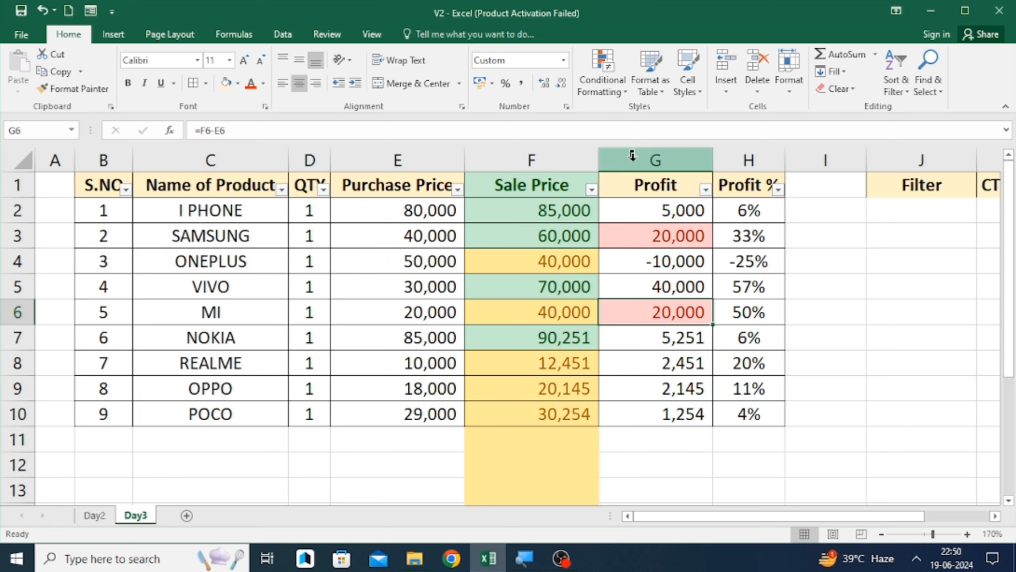
- Apply a Top 5 Items rule with Green Fill with Dark Green Text to the Purchase Price column
{"action": "left_click", "coordinate": [429, 160]}
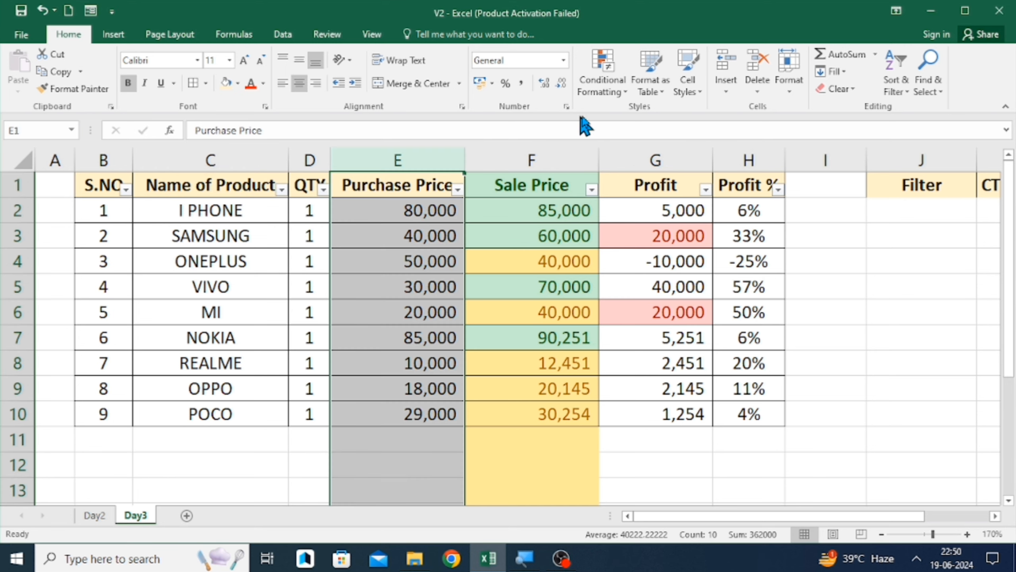
{"action": "left_click", "coordinate": [603, 74]}
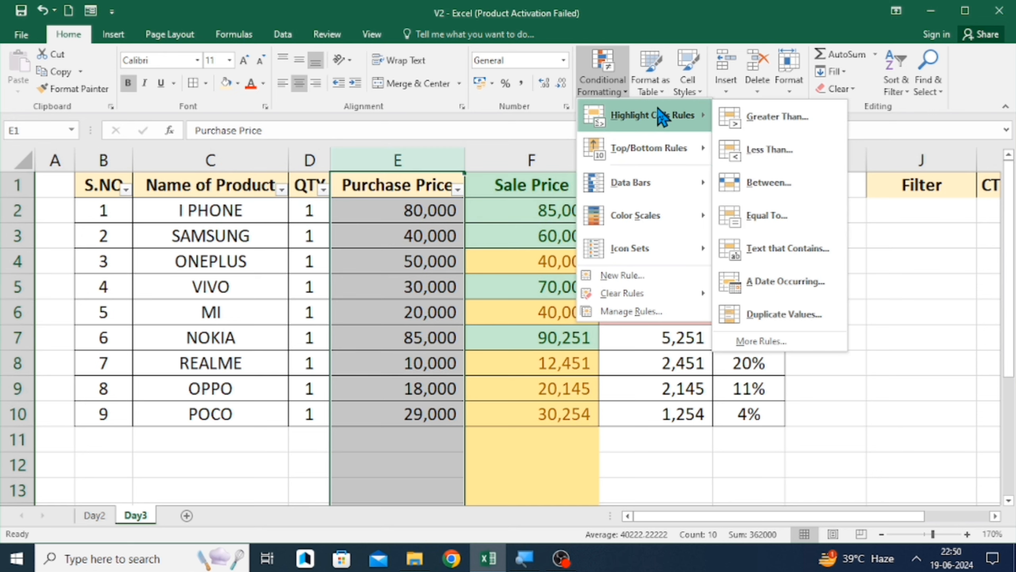
{"action": "mouse_move", "coordinate": [658, 154]}
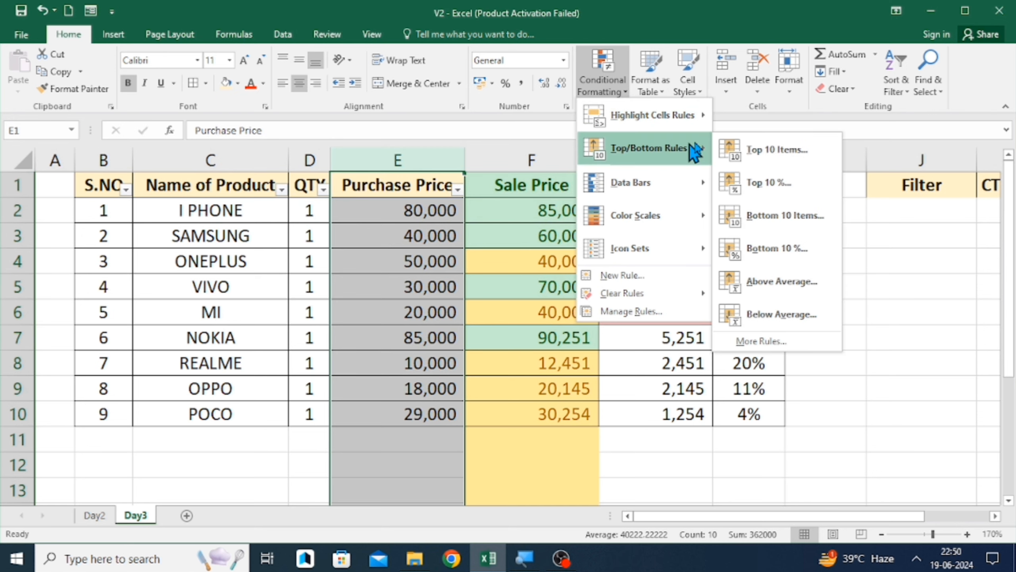
{"action": "left_click", "coordinate": [790, 153]}
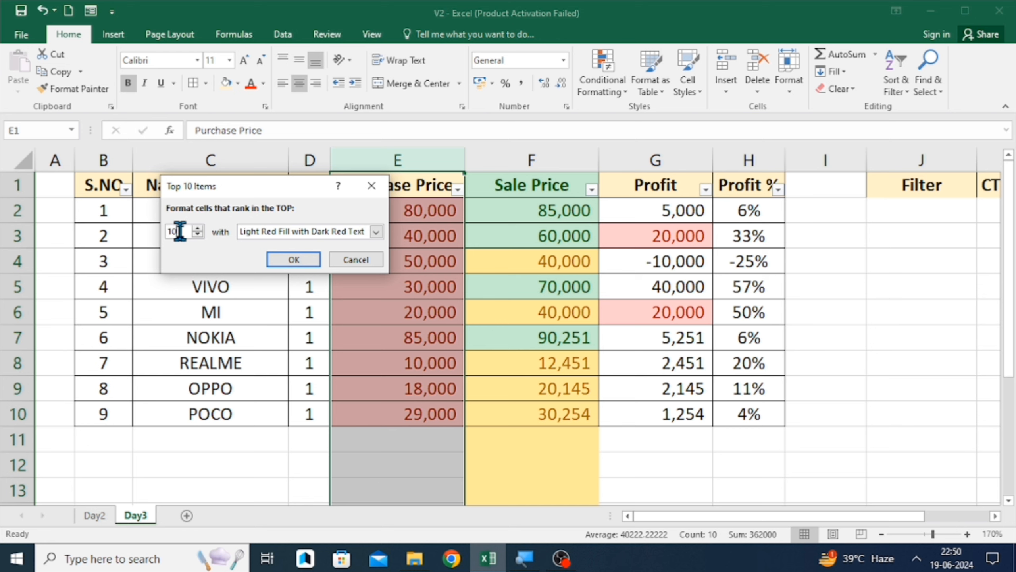
{"action": "key", "text": "BackSpace"}
{"action": "key", "text": "BackSpace"}
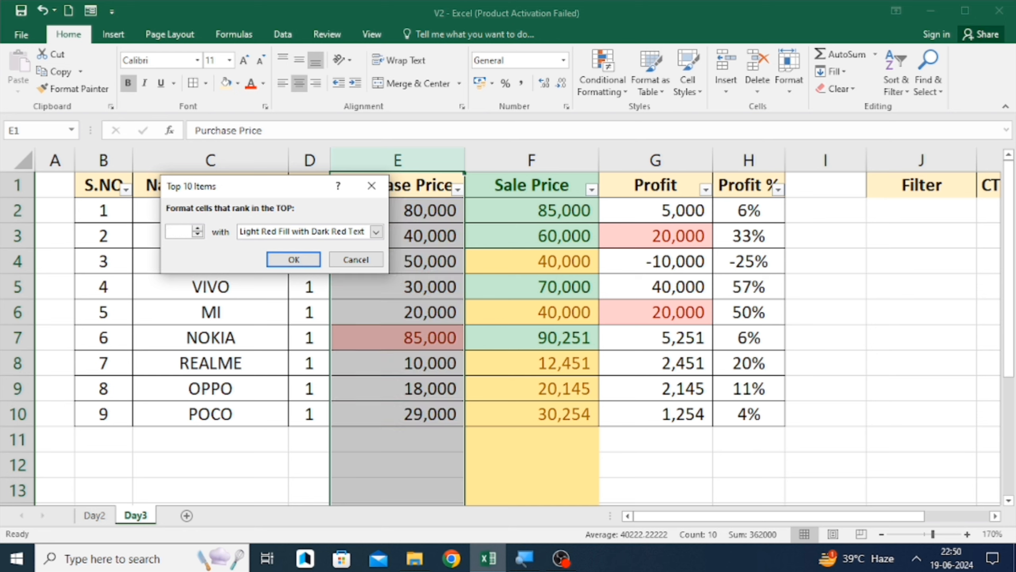
{"action": "type", "text": "5"}
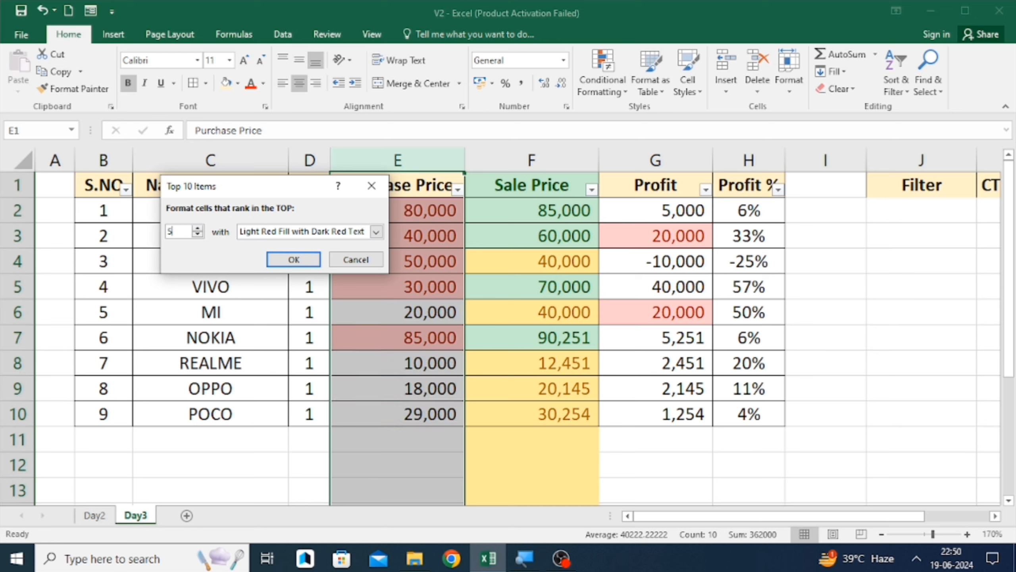
{"action": "left_click", "coordinate": [376, 233]}
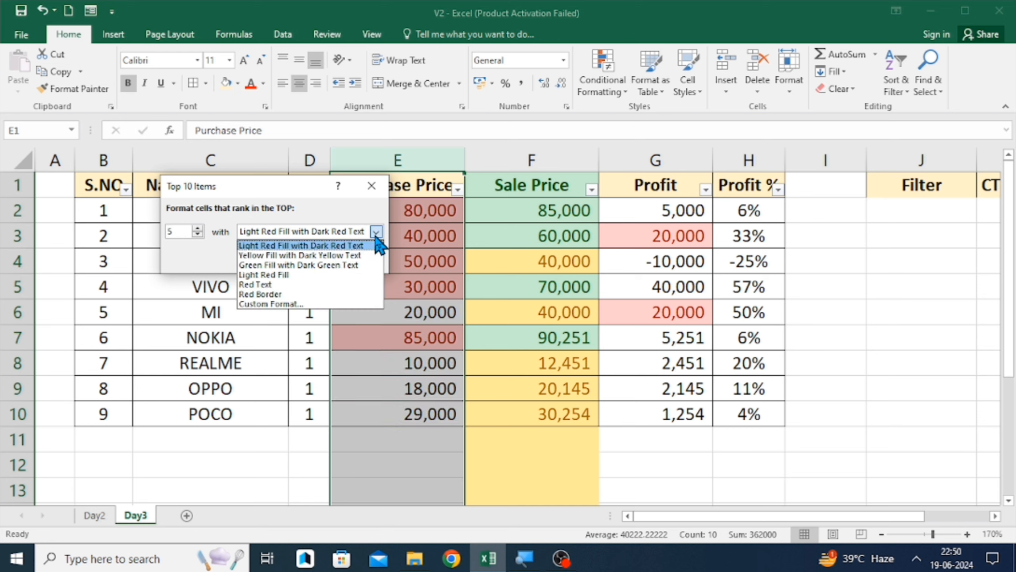
{"action": "left_click", "coordinate": [312, 265]}
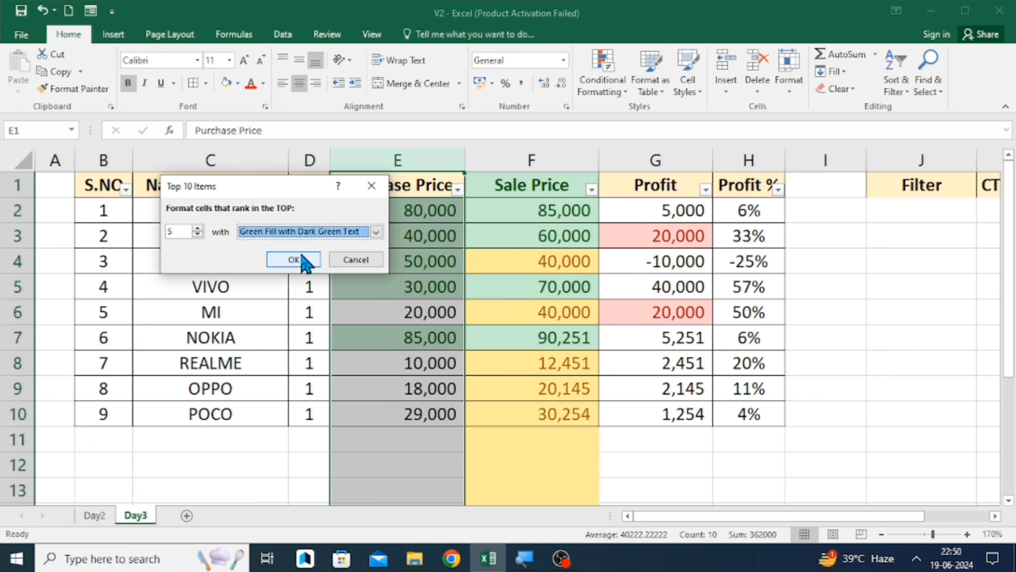
{"action": "left_click", "coordinate": [294, 260]}
- Change SAMSUNG's Purchase Price to 10000
{"action": "left_click", "coordinate": [574, 265]}
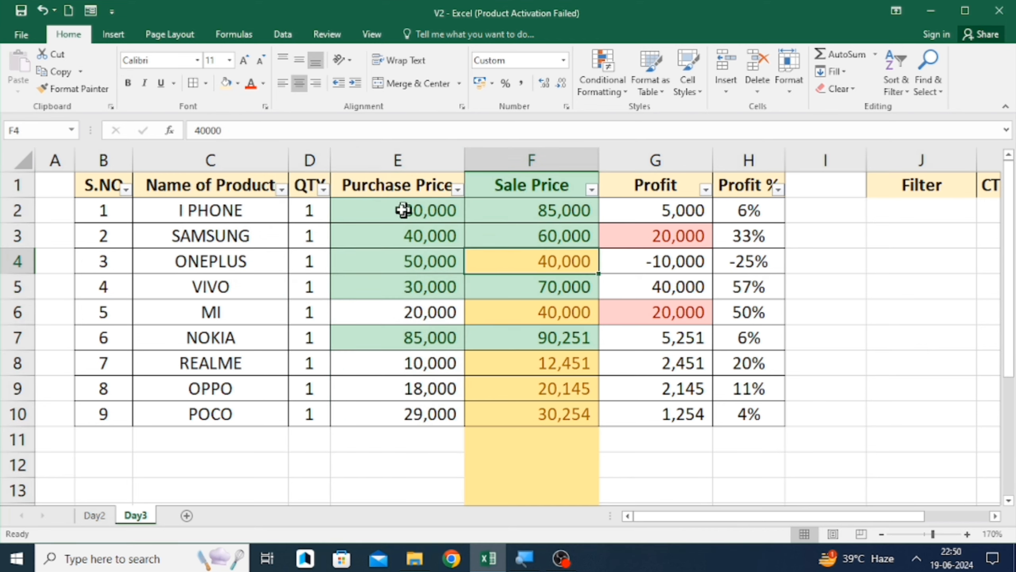
{"action": "left_click", "coordinate": [433, 234]}
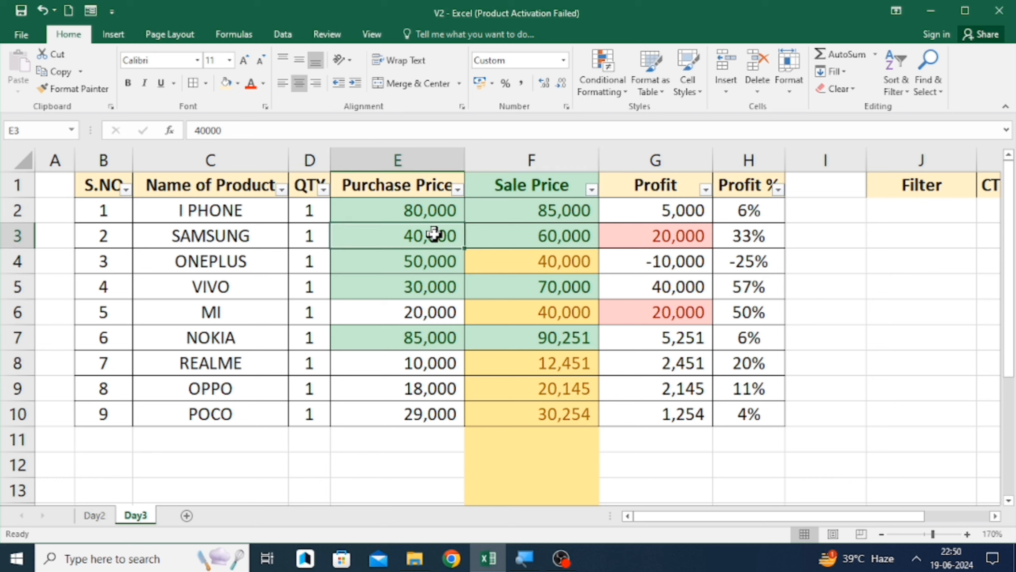
{"action": "type", "text": "10000"}
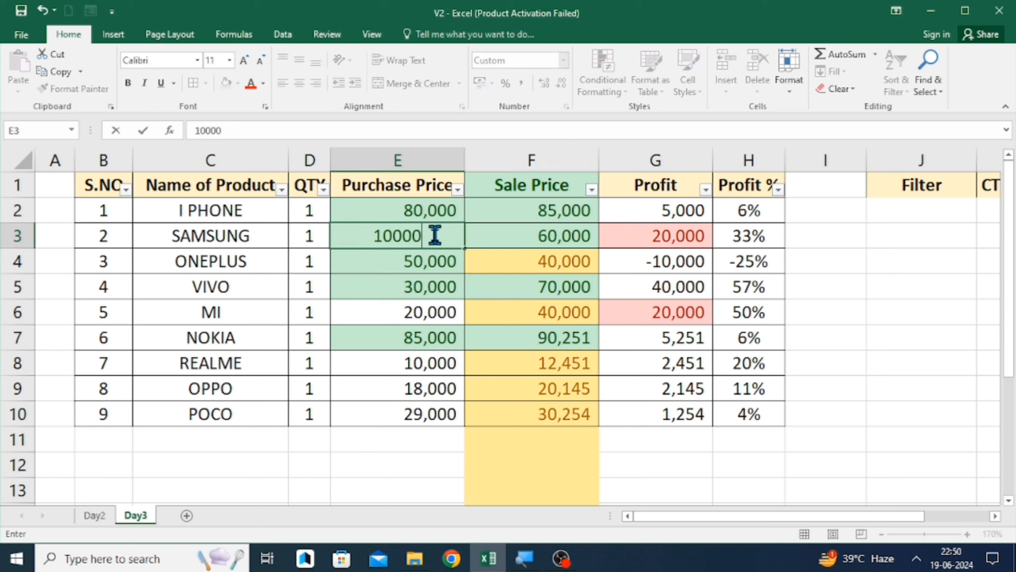
{"action": "key", "text": "Return"}
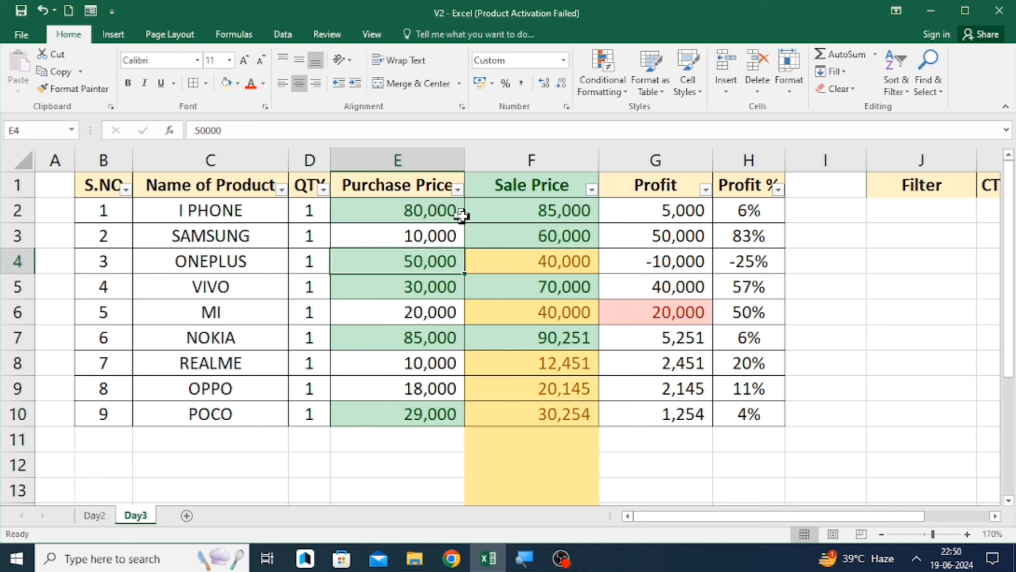
- Change SAMSUNG's Purchase Price to 60000
{"action": "left_click", "coordinate": [430, 234]}
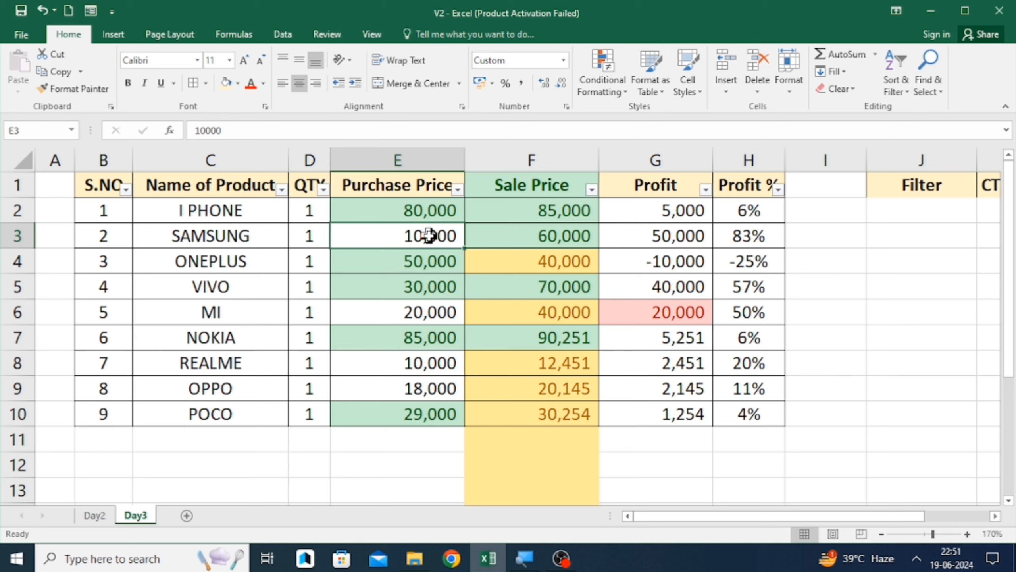
{"action": "type", "text": "60000"}
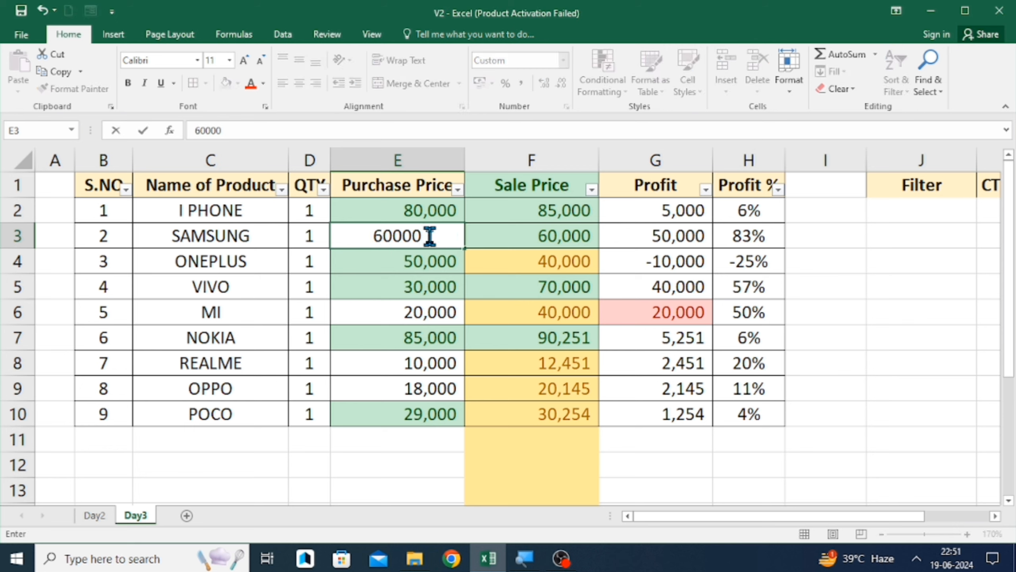
{"action": "key", "text": "Return"}
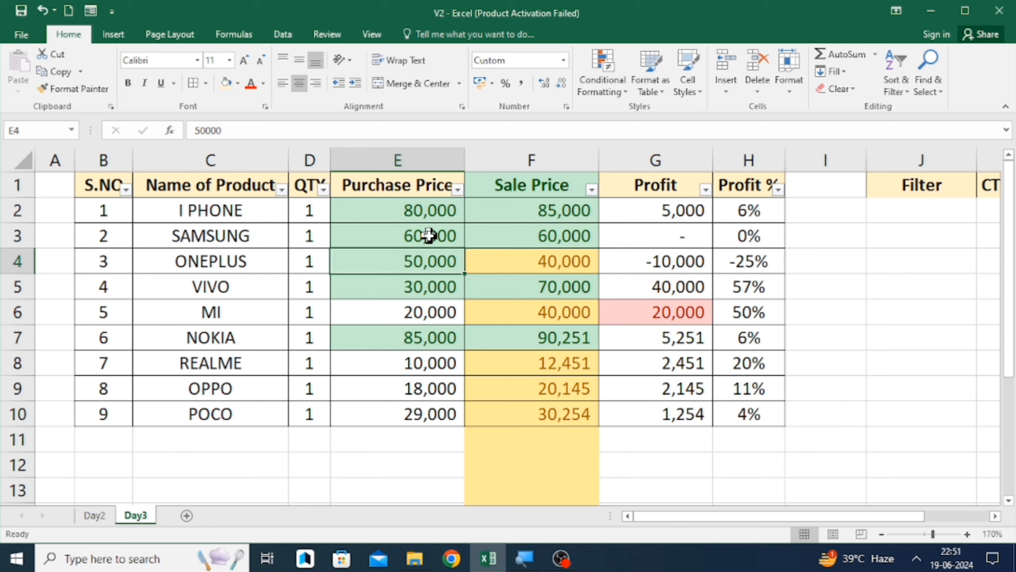
- Change SAMSUNG's Purchase Price to 80000
{"action": "left_click", "coordinate": [429, 235]}
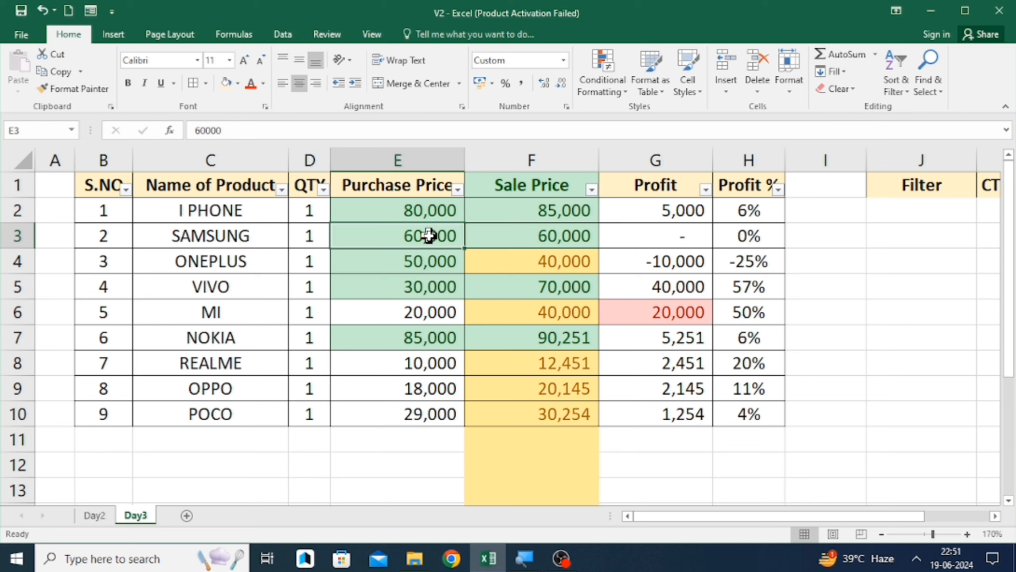
{"action": "type", "text": "80000"}
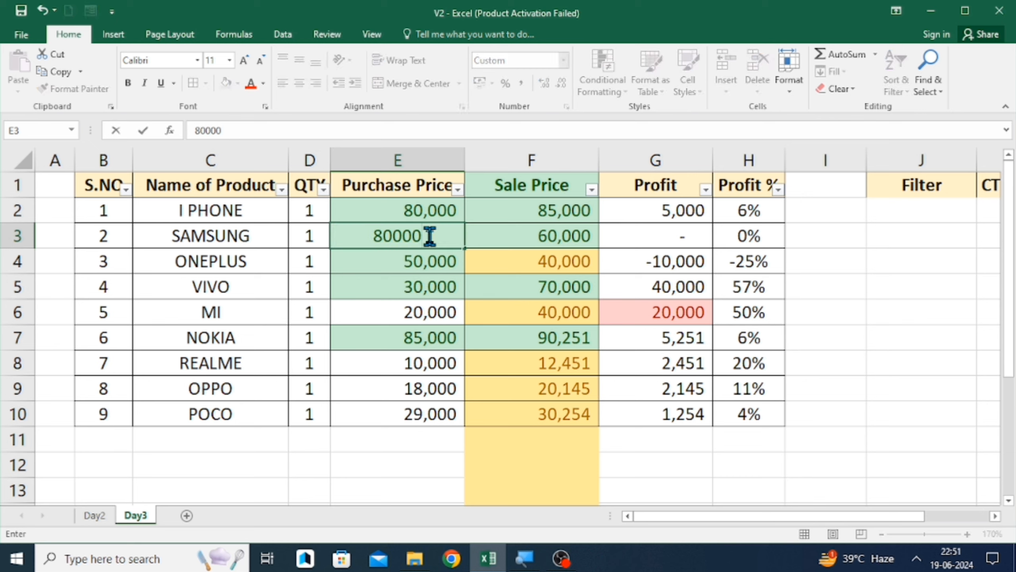
{"action": "key", "text": "Return"}
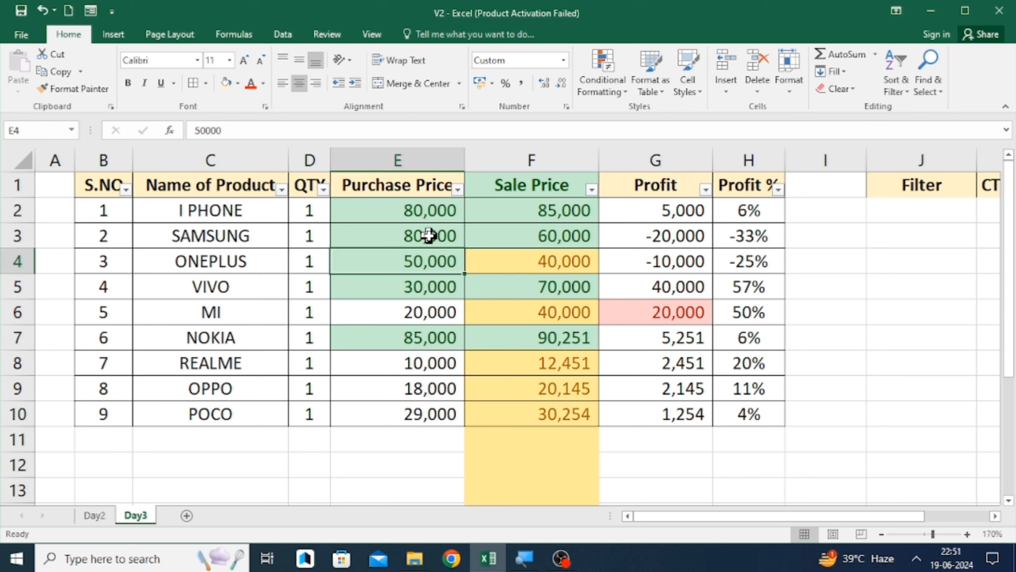
{"action": "key", "text": "Up"}
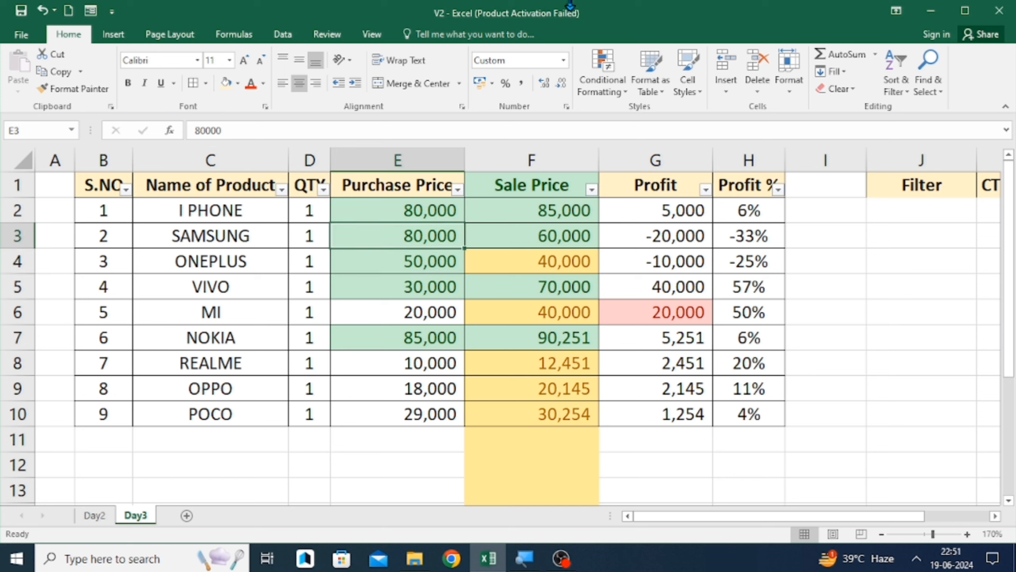
{"action": "left_click", "coordinate": [594, 82]}
{"action": "mouse_move", "coordinate": [682, 136]}
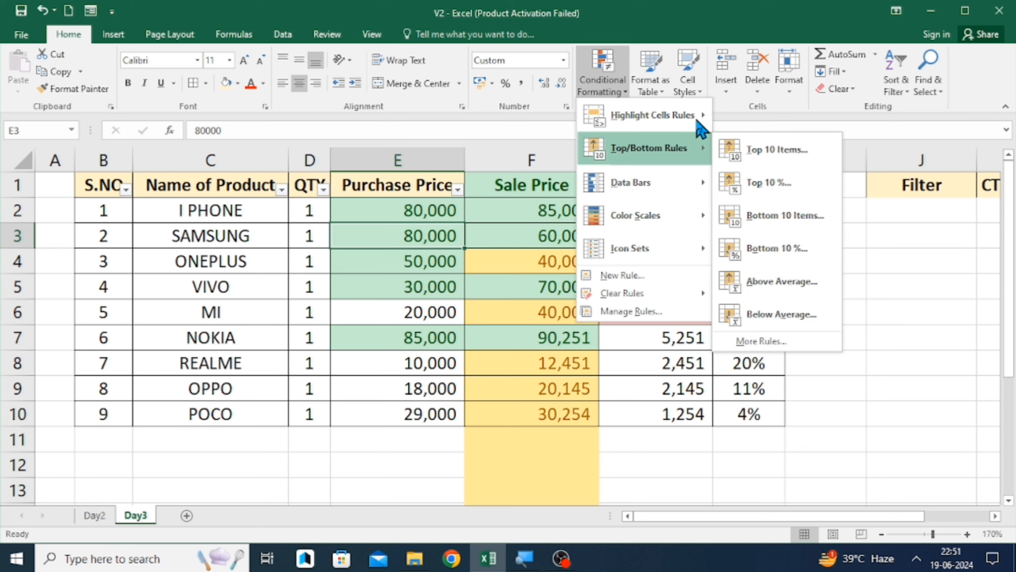
{"action": "mouse_move", "coordinate": [687, 111]}
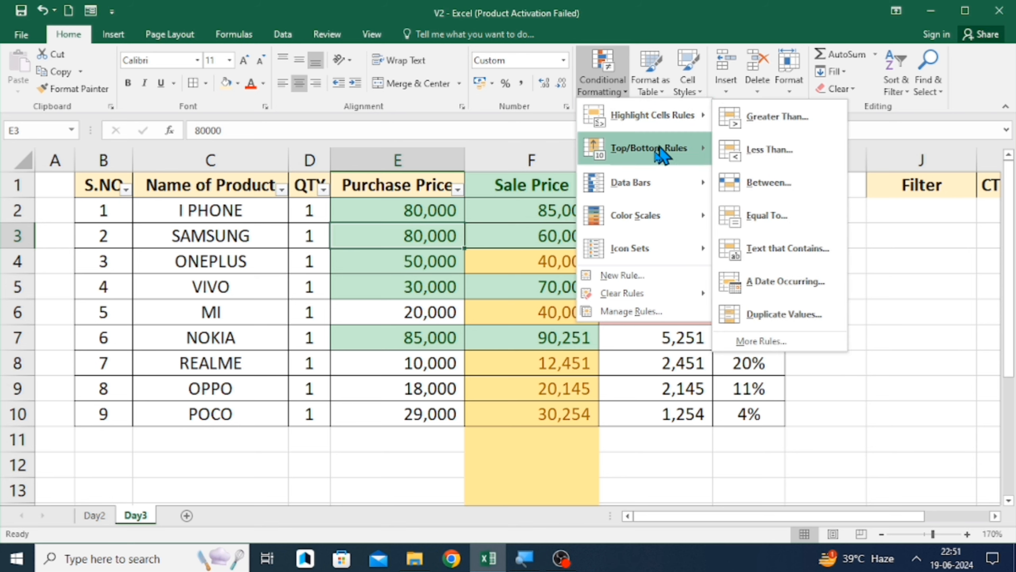
{"action": "mouse_move", "coordinate": [656, 155]}
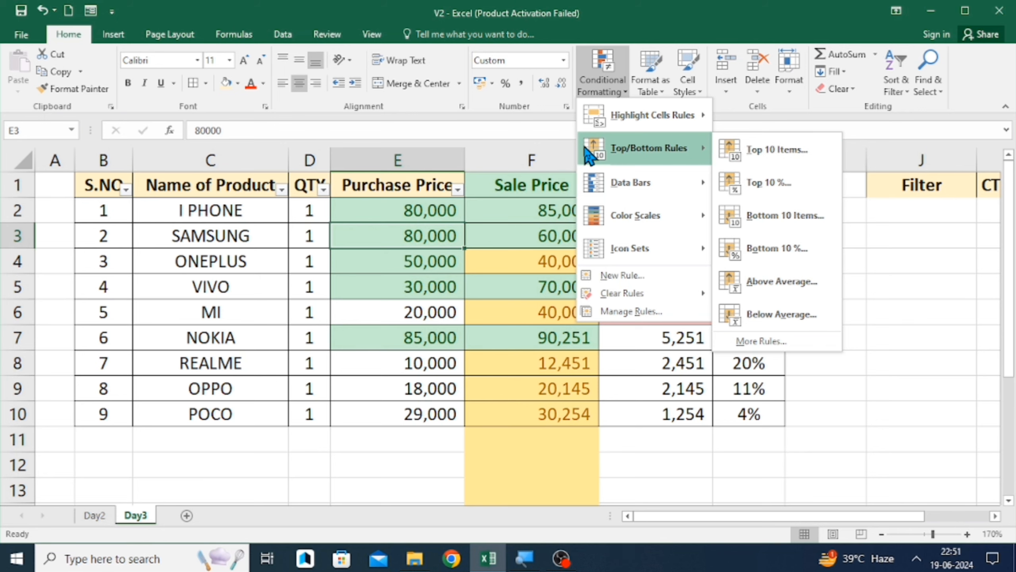
{"action": "mouse_move", "coordinate": [602, 180]}
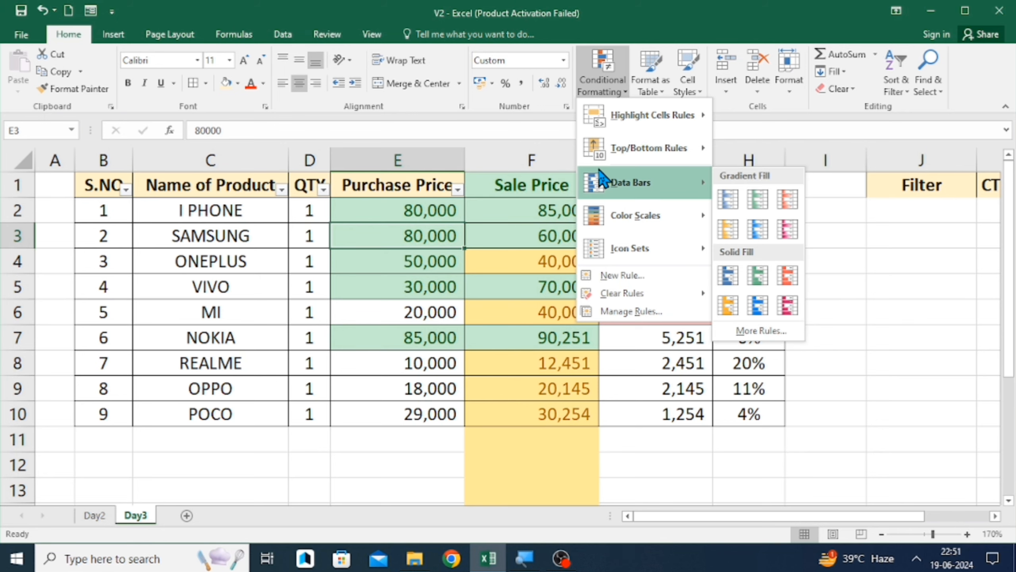
{"action": "left_click", "coordinate": [363, 258]}
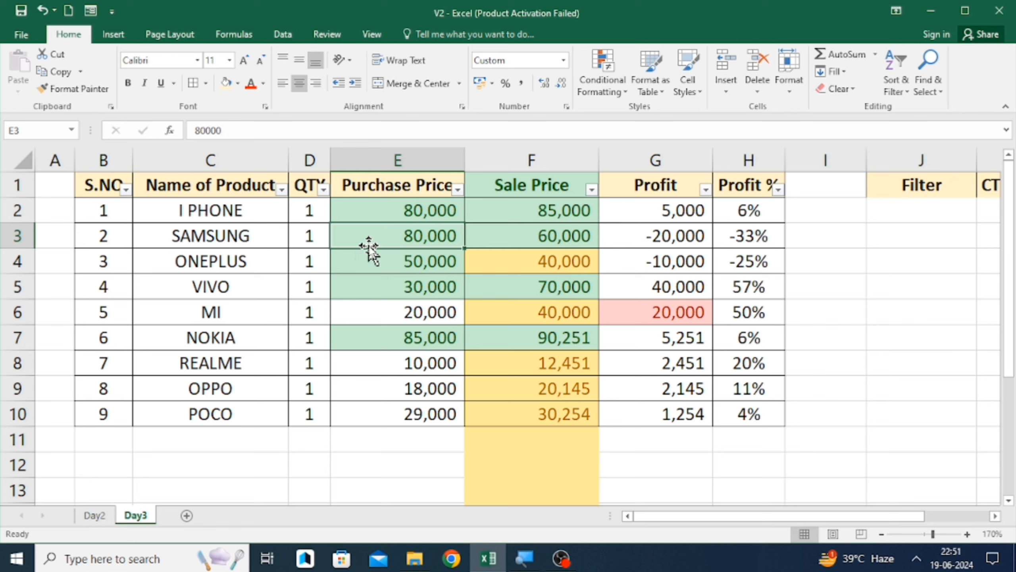
- Select the whole product table from S.NO to Profit % and apply blue gradient Data Bars
{"action": "key", "text": "Up"}
{"action": "key", "text": "Up"}
{"action": "key", "text": "Left"}
{"action": "key", "text": "Left"}
{"action": "key", "text": "Left"}
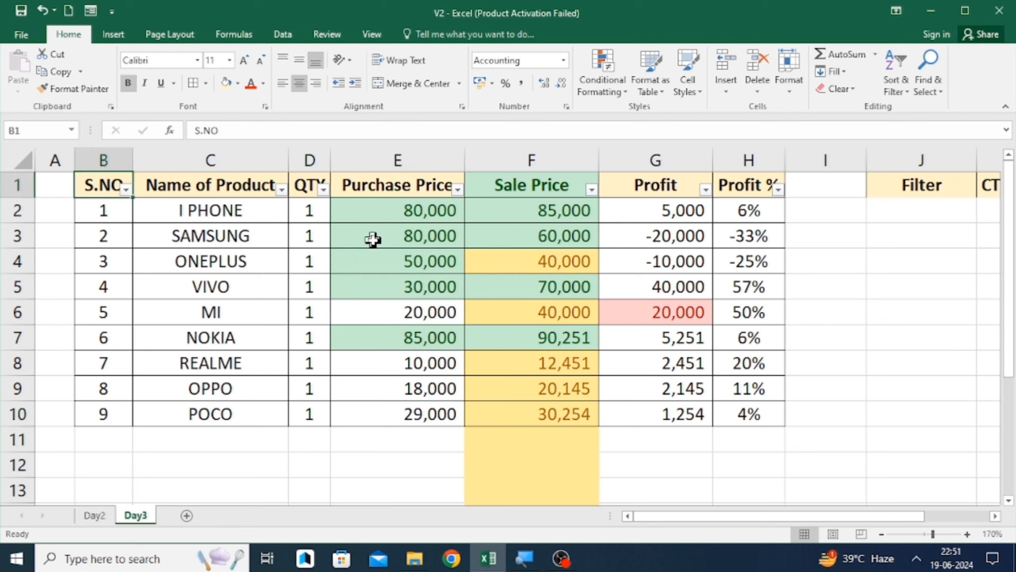
{"action": "key", "text": "ctrl+shift+Down"}
{"action": "key", "text": "ctrl+shift+Right"}
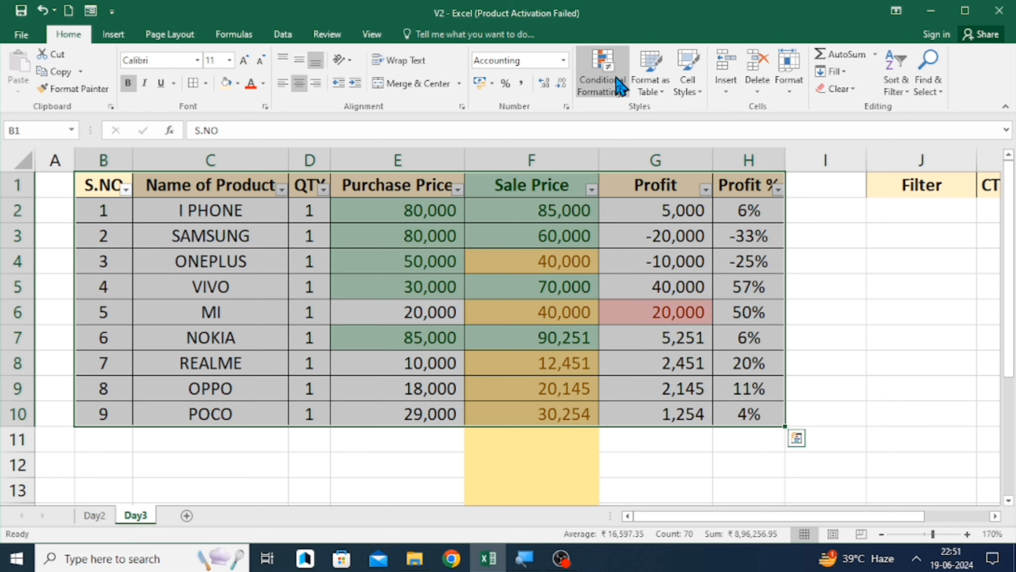
{"action": "left_click", "coordinate": [616, 77]}
{"action": "mouse_move", "coordinate": [627, 188]}
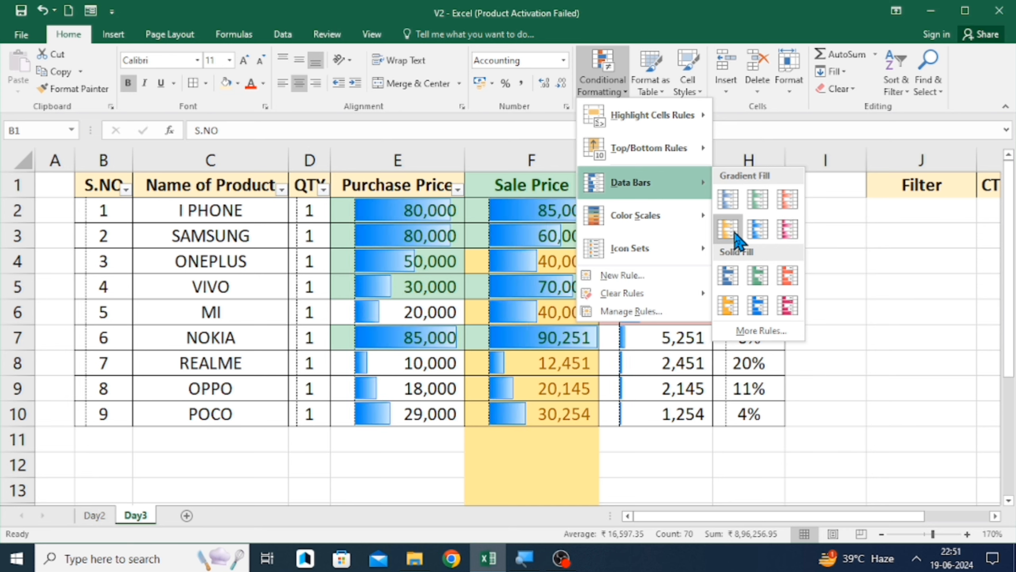
{"action": "left_click", "coordinate": [757, 236]}
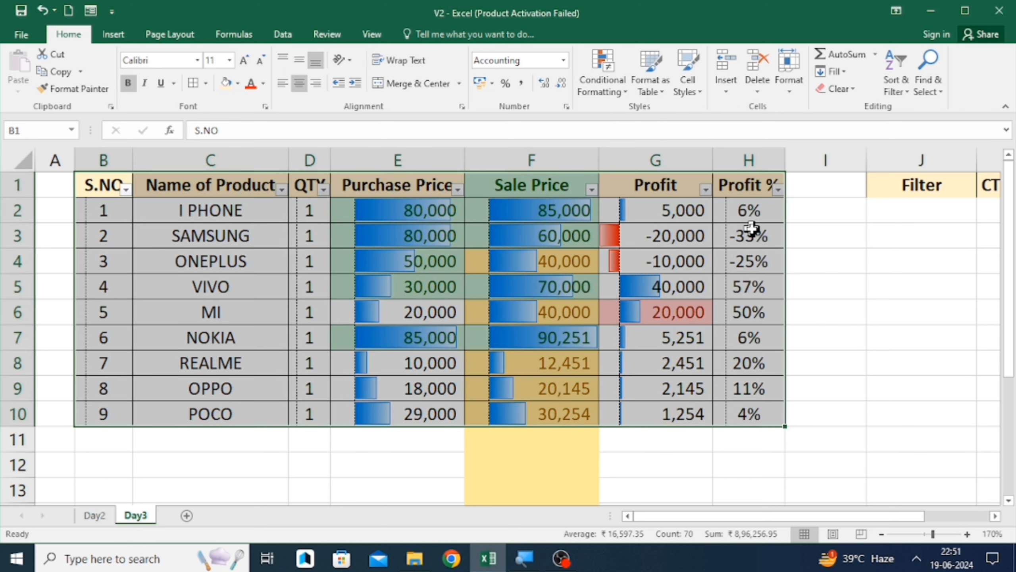
{"action": "left_click", "coordinate": [747, 308]}
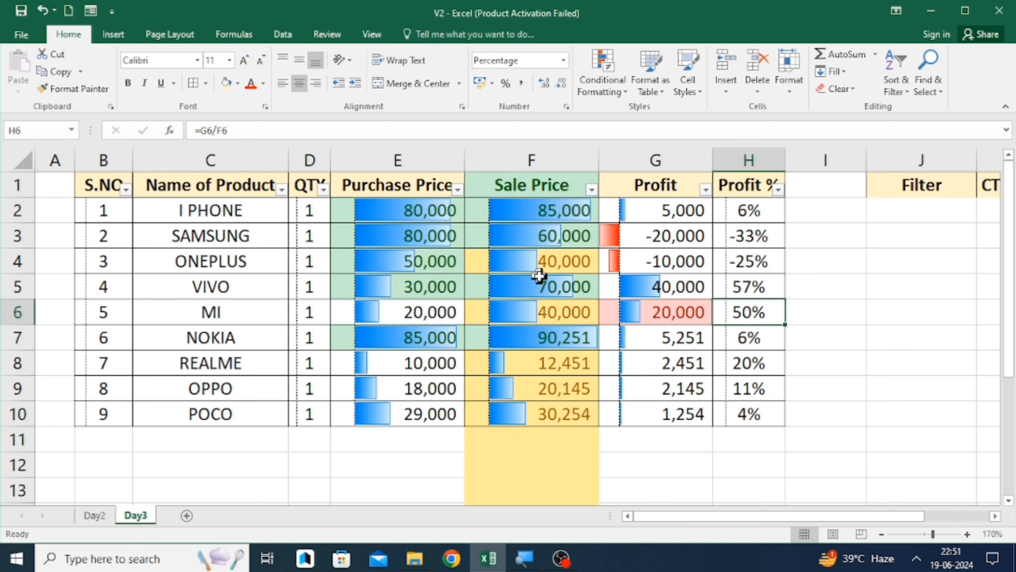
{"action": "left_click", "coordinate": [511, 252]}
{"action": "left_click", "coordinate": [517, 228]}
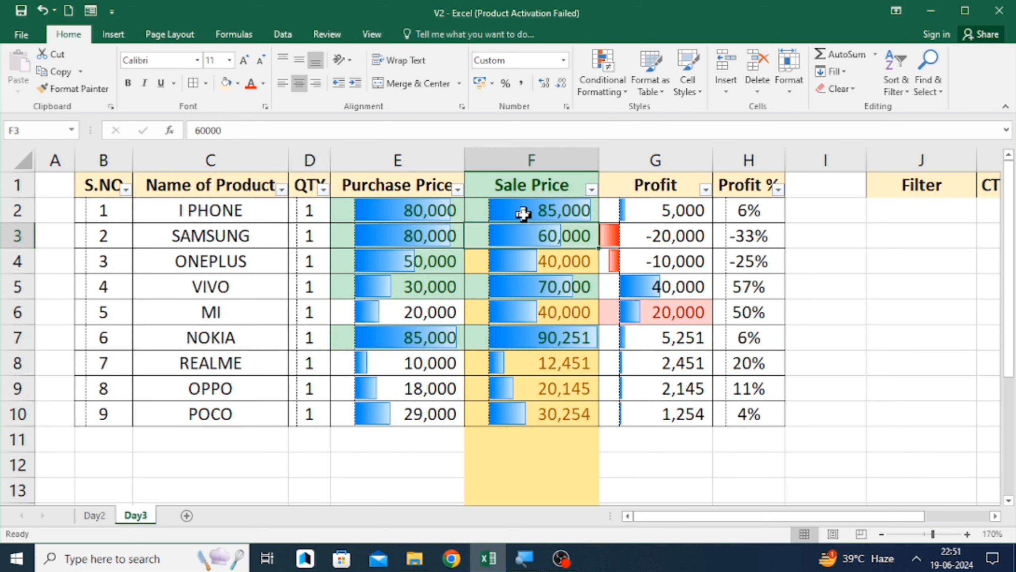
{"action": "left_click", "coordinate": [528, 209]}
- Open the New Formatting Rule dialog for the product table and review its rule types without applying one
{"action": "key", "text": "Left"}
{"action": "key", "text": "Left"}
{"action": "key", "text": "Up"}
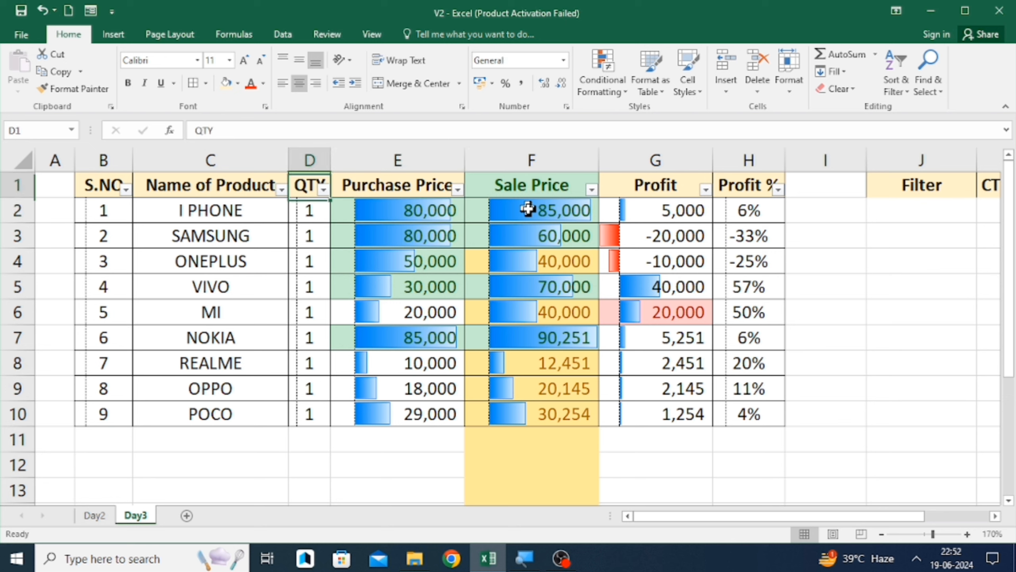
{"action": "key", "text": "Left"}
{"action": "key", "text": "Left"}
{"action": "key", "text": "shift+Right"}
{"action": "key", "text": "shift+Right"}
{"action": "key", "text": "shift+Right"}
{"action": "key", "text": "shift+Right"}
{"action": "key", "text": "shift+Right"}
{"action": "key", "text": "shift+Right"}
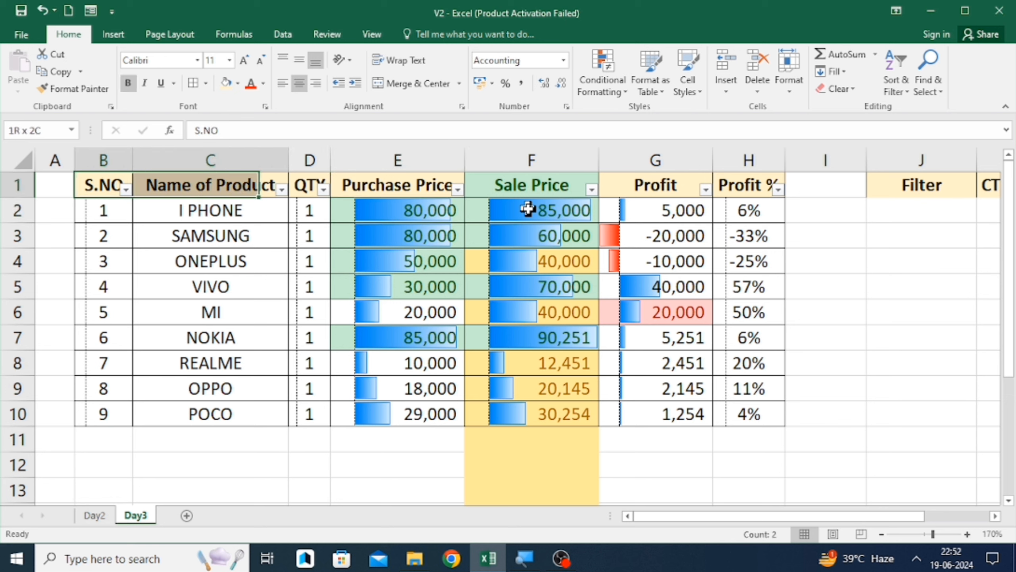
{"action": "key", "text": "shift+Down"}
{"action": "key", "text": "shift+Down"}
{"action": "key", "text": "shift+Down"}
{"action": "key", "text": "shift+Down"}
{"action": "key", "text": "shift+Down"}
{"action": "key", "text": "shift+Down"}
{"action": "key", "text": "shift+Down"}
{"action": "key", "text": "shift+Down"}
{"action": "key", "text": "shift+Down"}
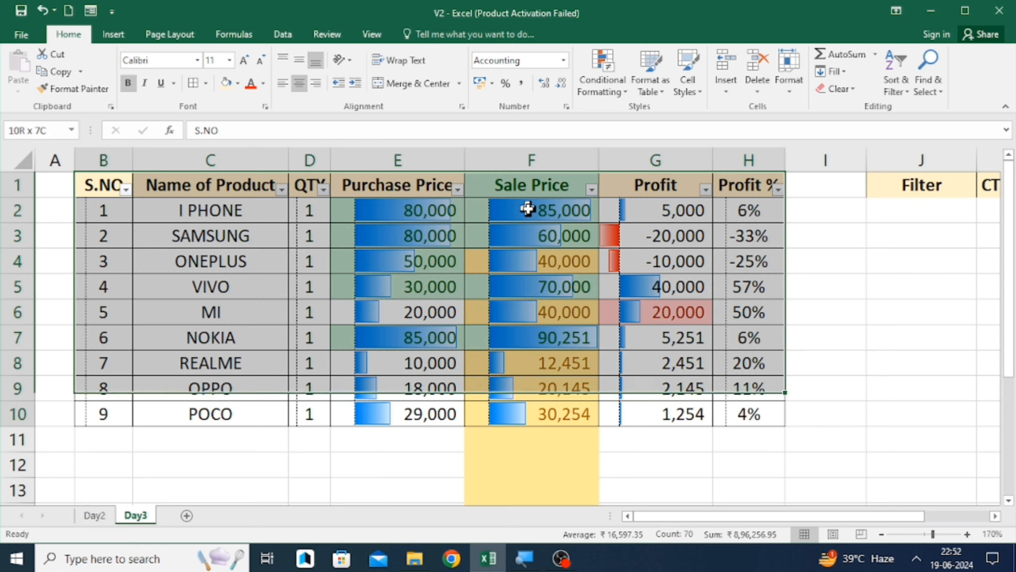
{"action": "left_click", "coordinate": [602, 80]}
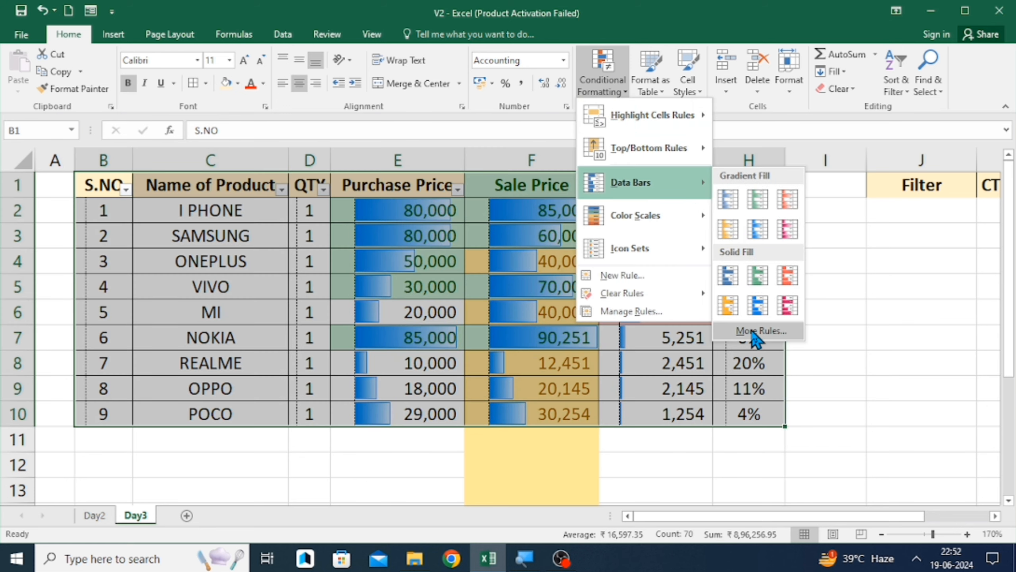
{"action": "left_click", "coordinate": [751, 331]}
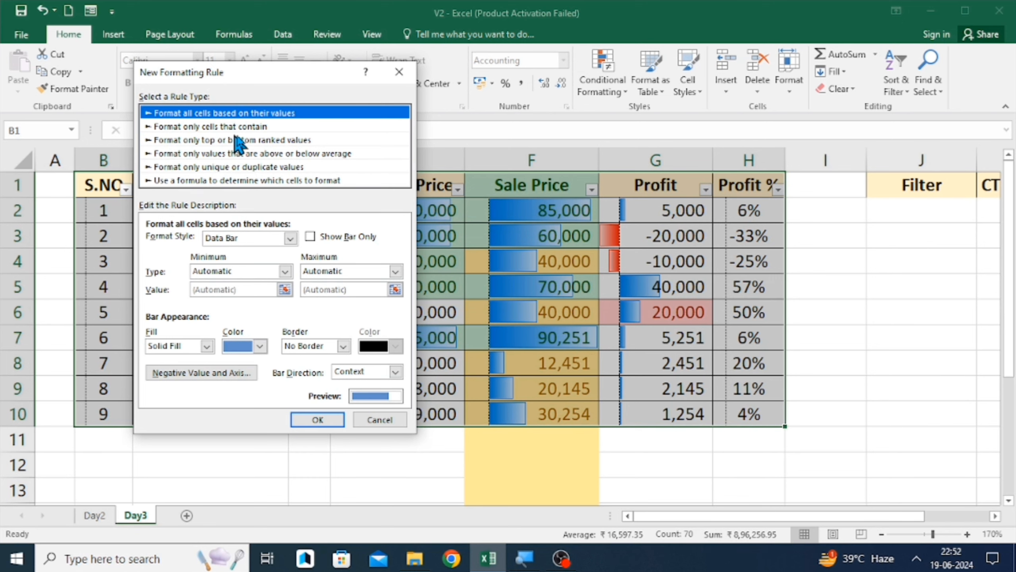
{"action": "left_click", "coordinate": [224, 138]}
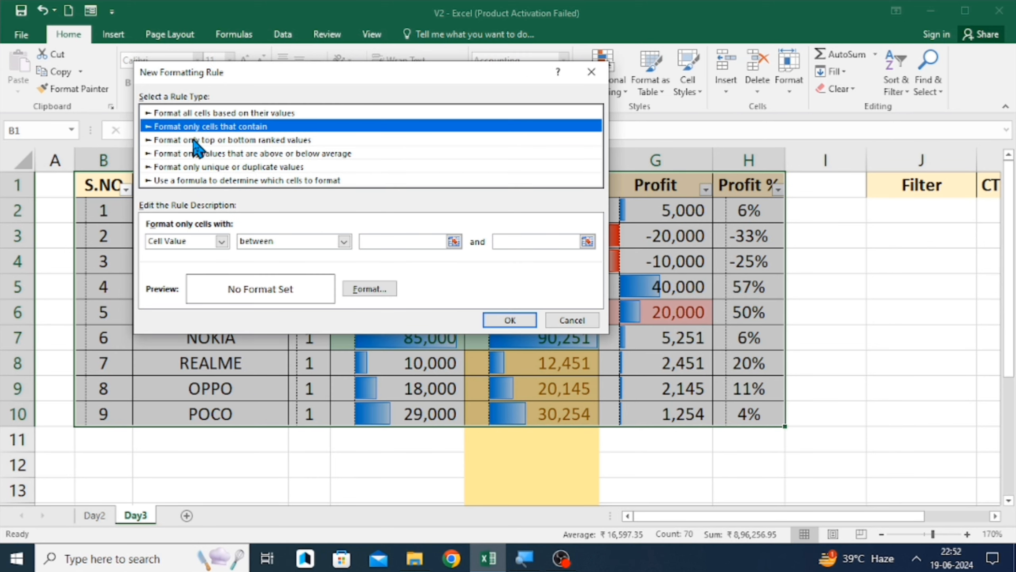
{"action": "left_click", "coordinate": [194, 141]}
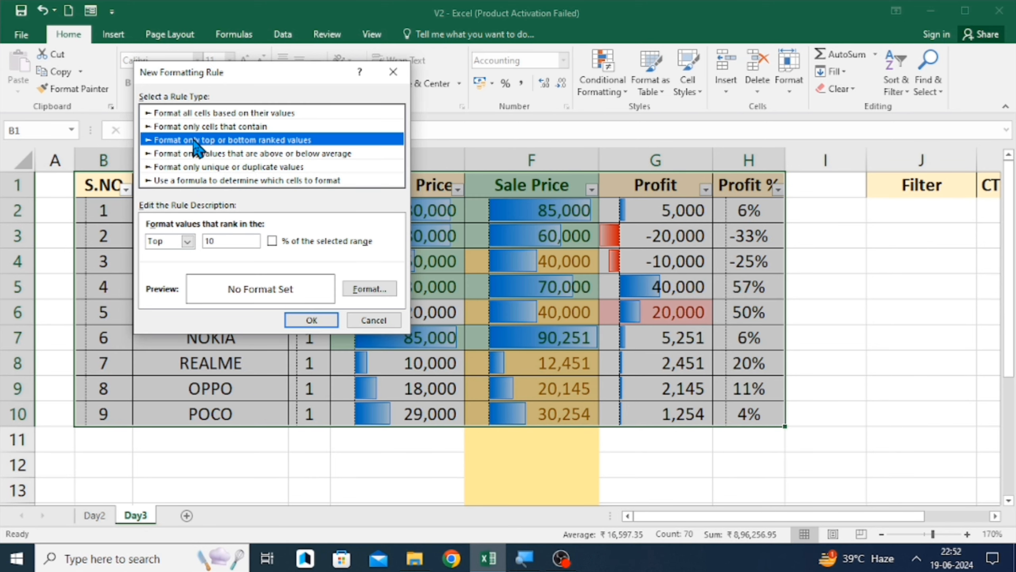
{"action": "left_click", "coordinate": [311, 320]}
{"action": "left_click_drag", "start_coordinate": [316, 313], "coordinate": [527, 287]}
{"action": "left_click", "coordinate": [552, 237]}
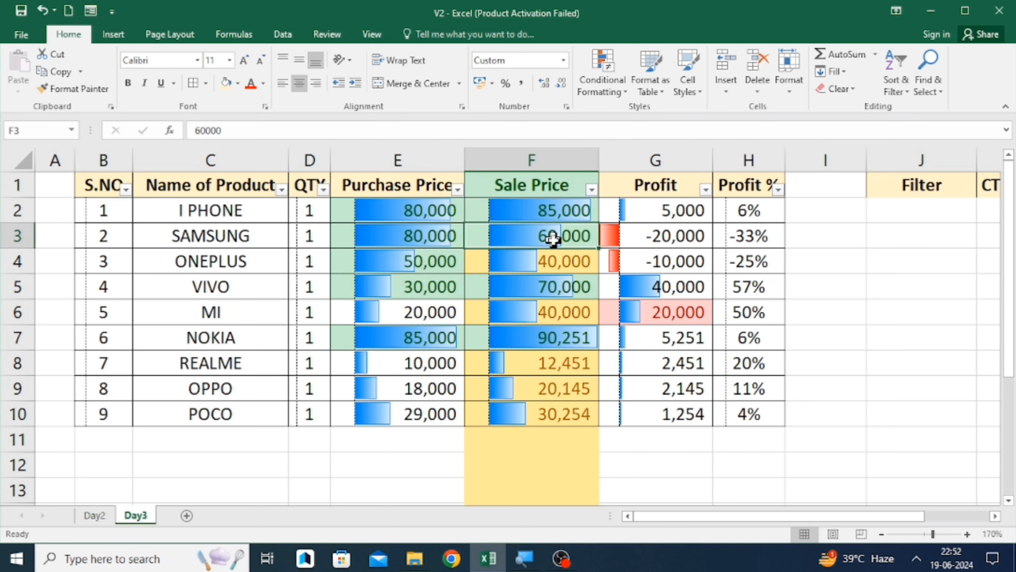
- Select the whole product table and apply a Green - Yellow Color Scale to it
{"action": "key", "text": "Up"}
{"action": "key", "text": "Up"}
{"action": "key", "text": "Left"}
{"action": "key", "text": "Left"}
{"action": "key", "text": "Left"}
{"action": "key", "text": "Left"}
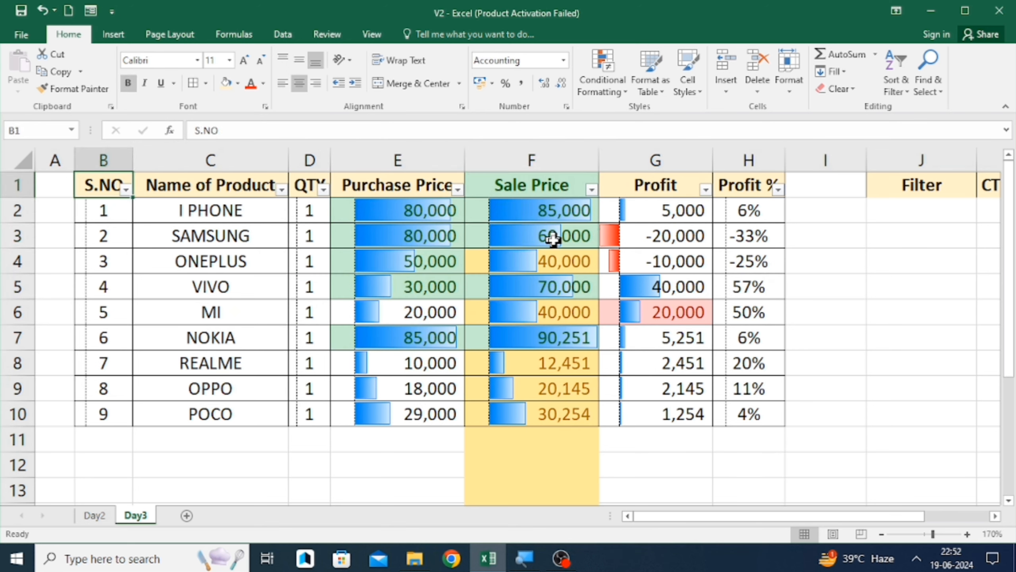
{"action": "key", "text": "ctrl+shift+Down"}
{"action": "key", "text": "ctrl+shift+Right"}
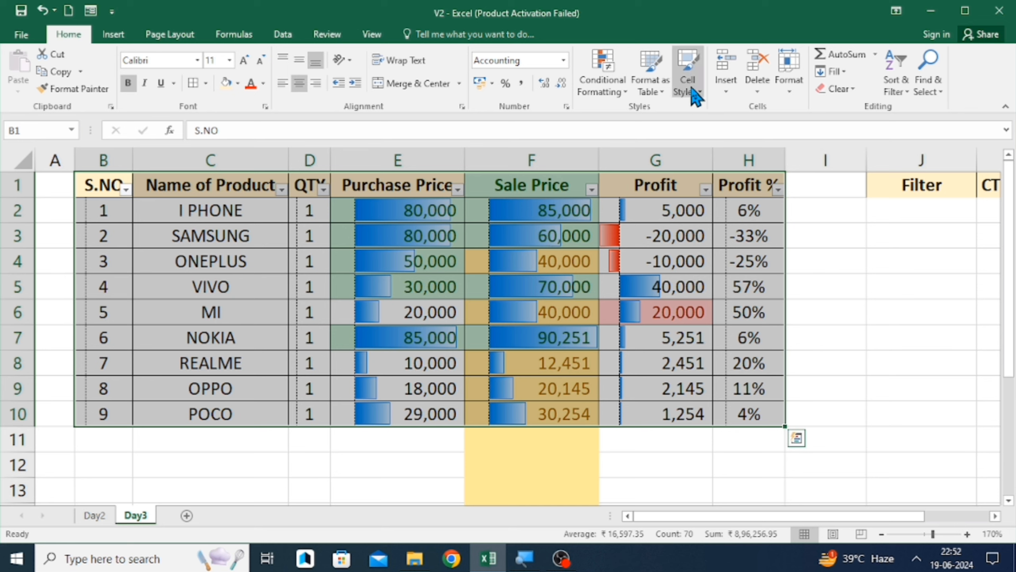
{"action": "left_click", "coordinate": [612, 59]}
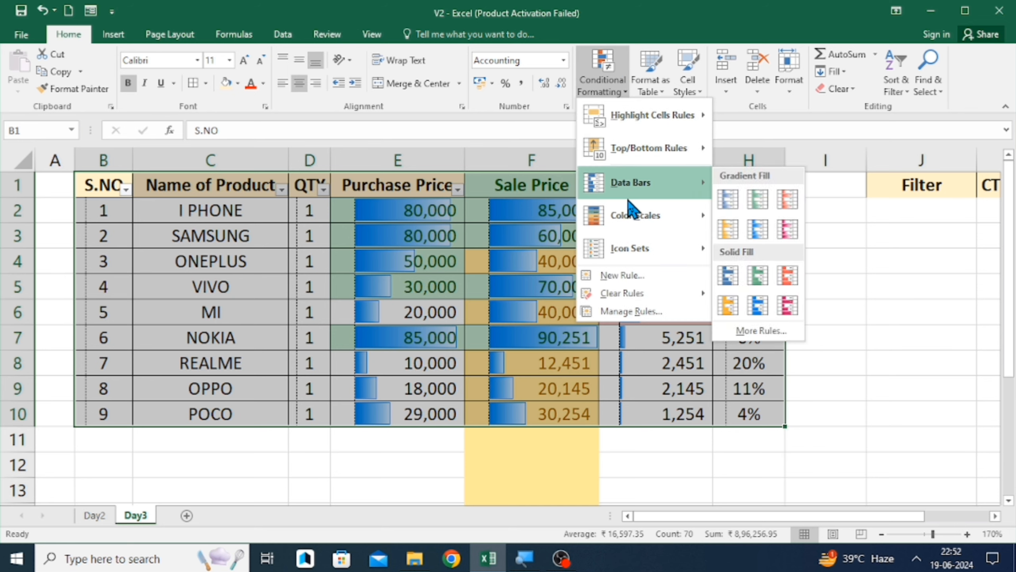
{"action": "mouse_move", "coordinate": [641, 218]}
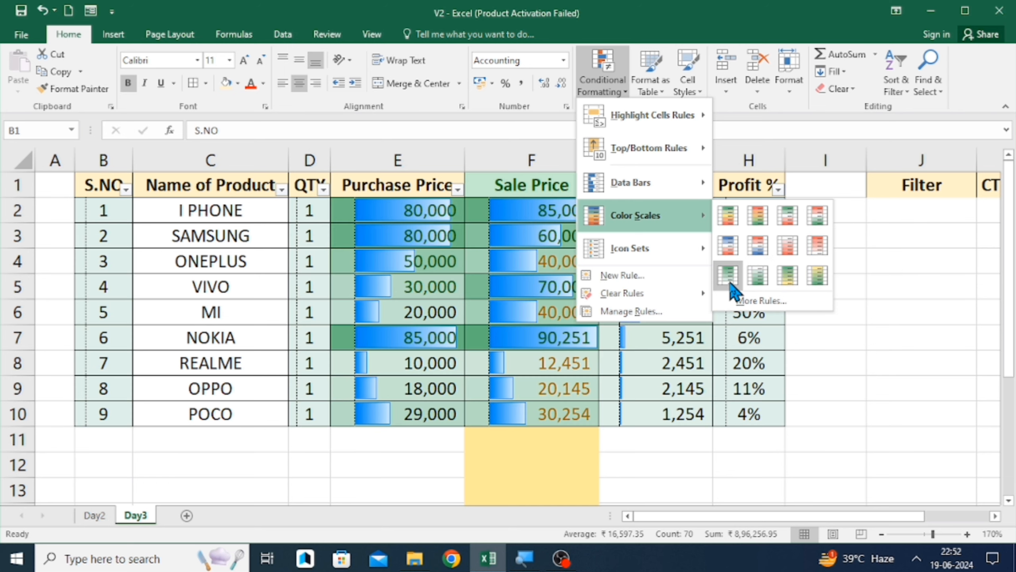
{"action": "left_click", "coordinate": [785, 278]}
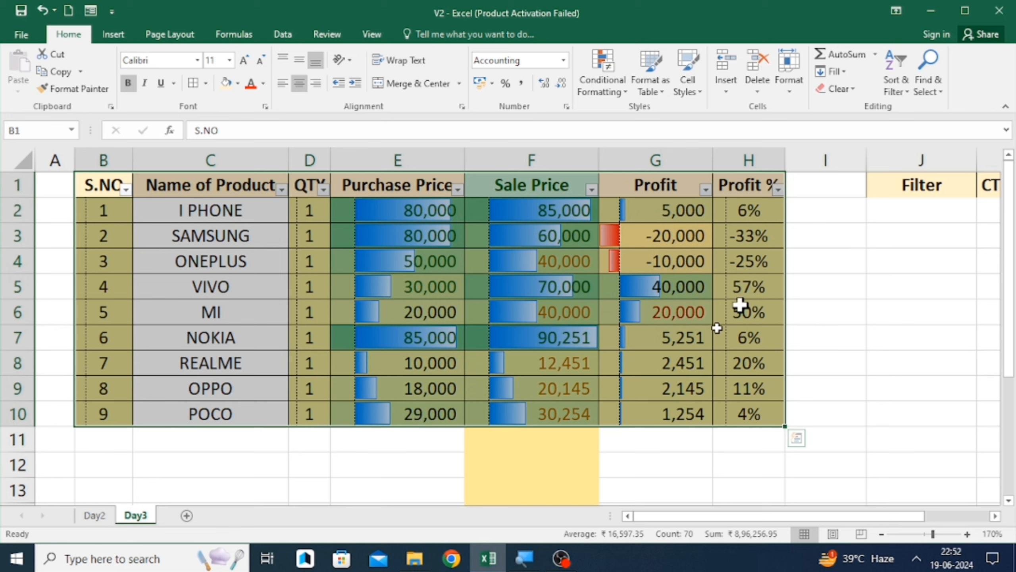
- Move through several table cells to examine the data bar and color scale shading
{"action": "left_click", "coordinate": [571, 368]}
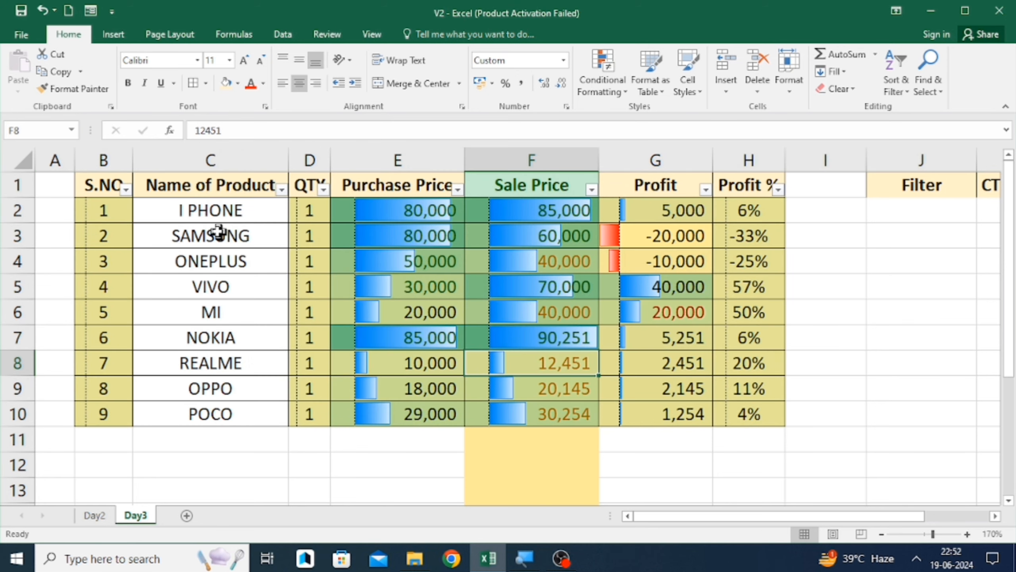
{"action": "left_click", "coordinate": [211, 212]}
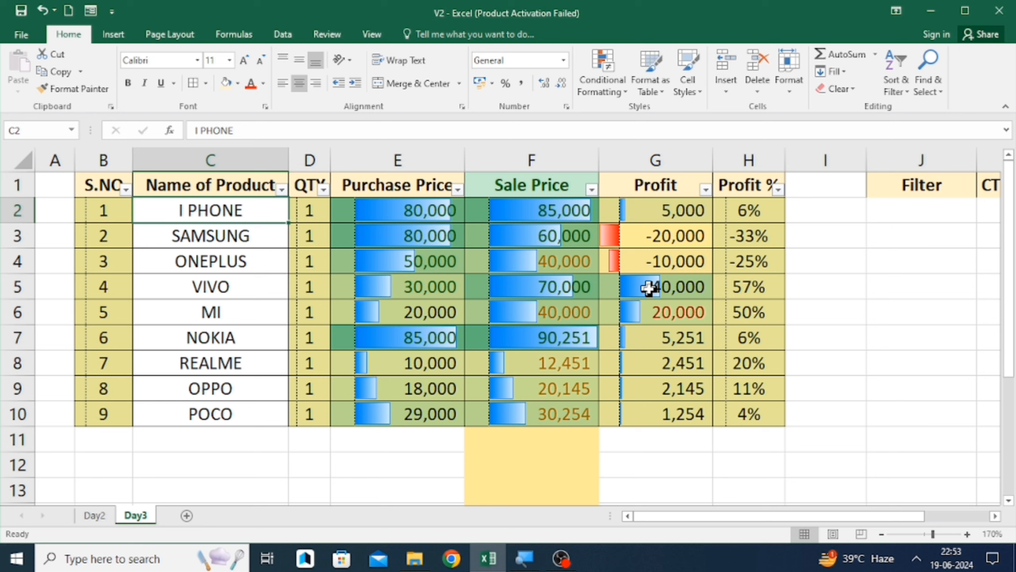
{"action": "left_click", "coordinate": [675, 288]}
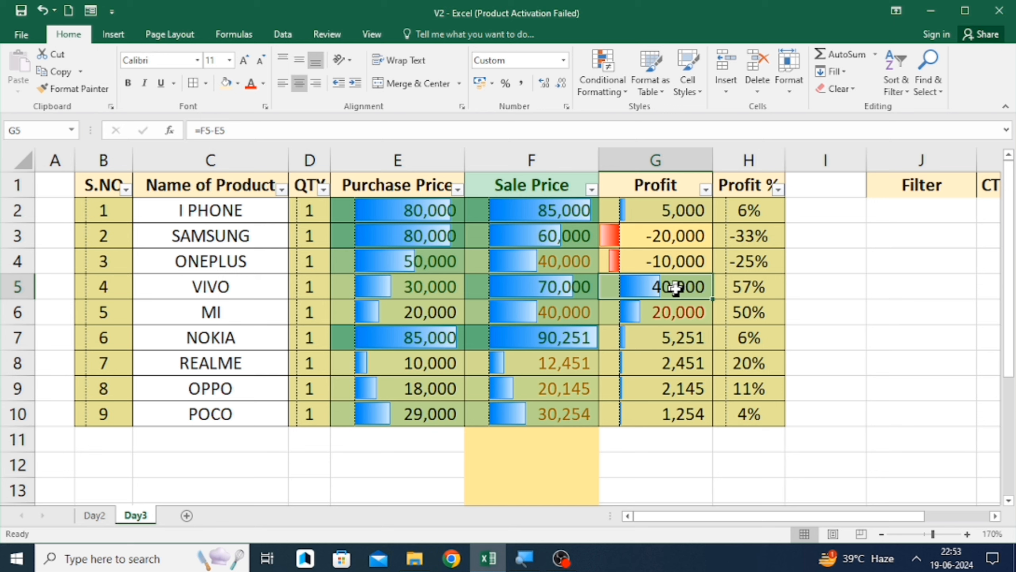
{"action": "key", "text": "Up"}
{"action": "key", "text": "Up"}
{"action": "key", "text": "Up"}
{"action": "key", "text": "Up"}
{"action": "key", "text": "Left"}
{"action": "key", "text": "Left"}
{"action": "key", "text": "Left"}
{"action": "key", "text": "Left"}
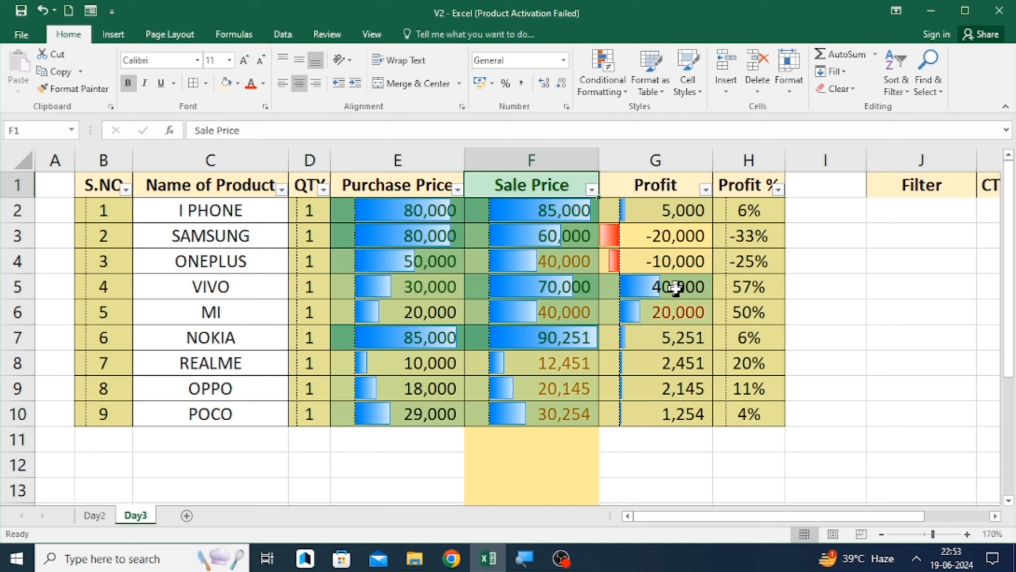
- Select the whole product table from S.NO to Profit % and apply a Red - Yellow - Green Color Scale
{"action": "key", "text": "Left"}
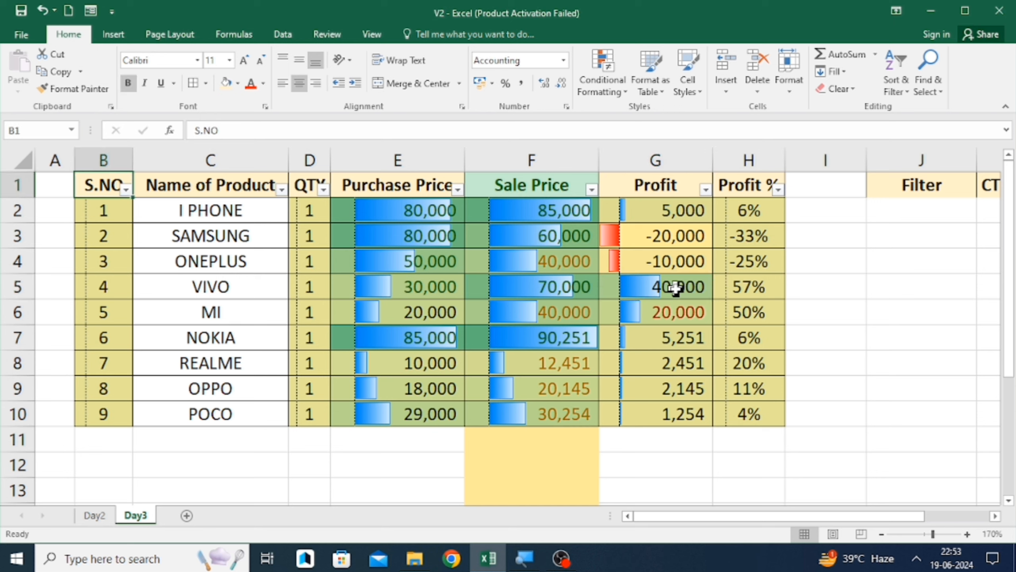
{"action": "key", "text": "ctrl+shift+Down"}
{"action": "key", "text": "ctrl+shift+Right"}
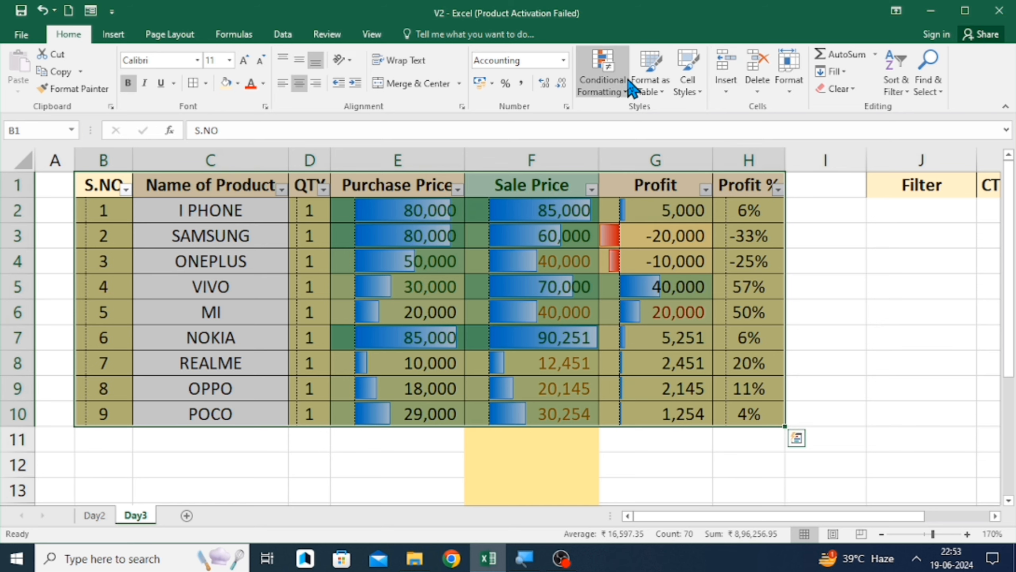
{"action": "left_click", "coordinate": [616, 75]}
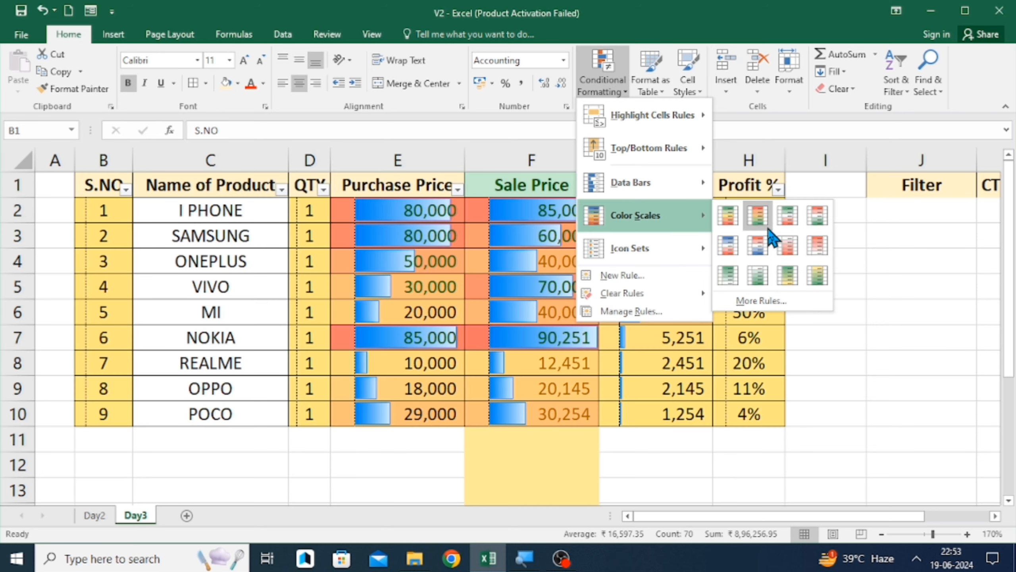
{"action": "left_click", "coordinate": [769, 232]}
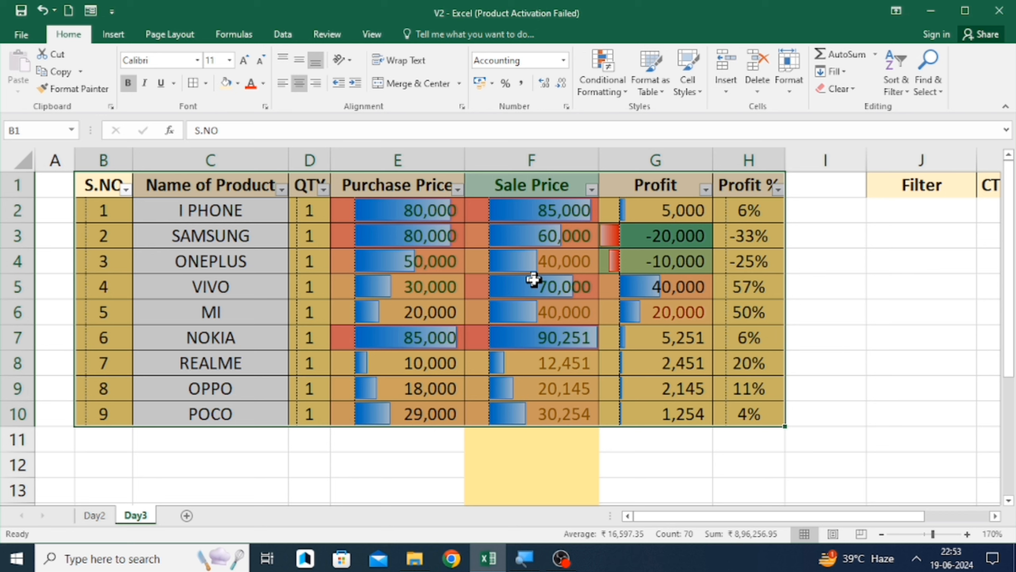
- Apply a conditional formatting Icon Set to the selected product table
{"action": "left_click", "coordinate": [600, 64]}
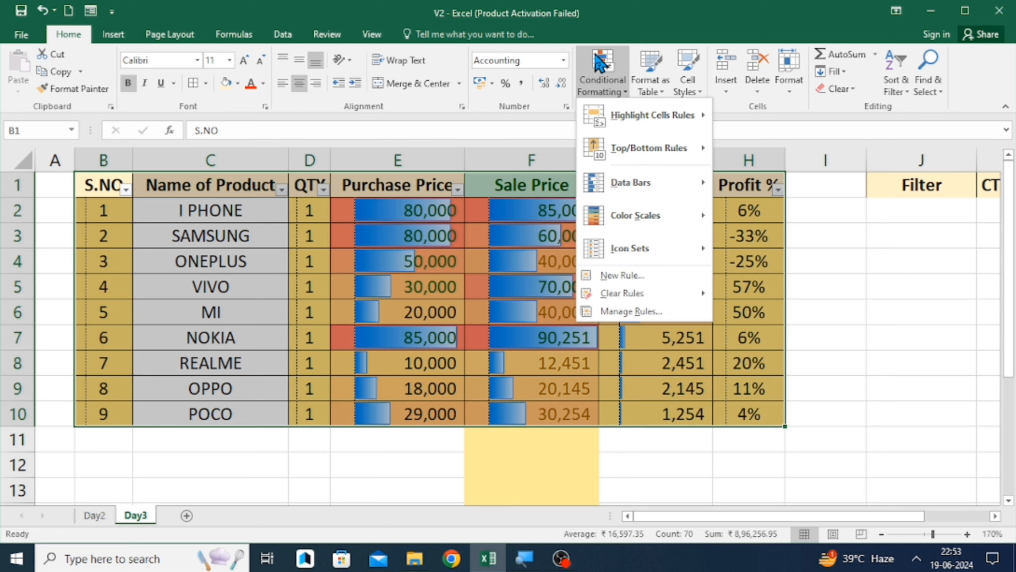
{"action": "mouse_move", "coordinate": [628, 259]}
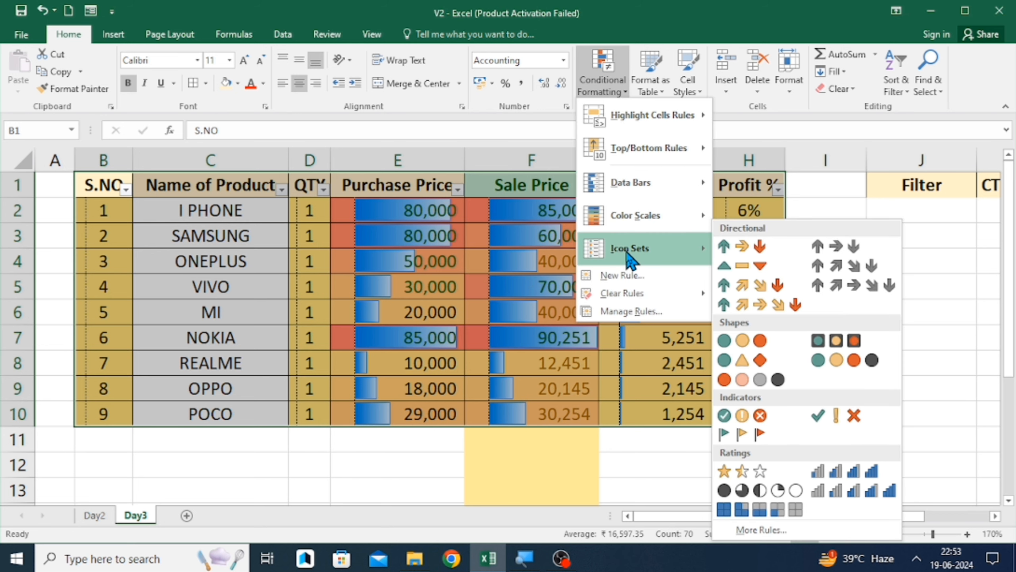
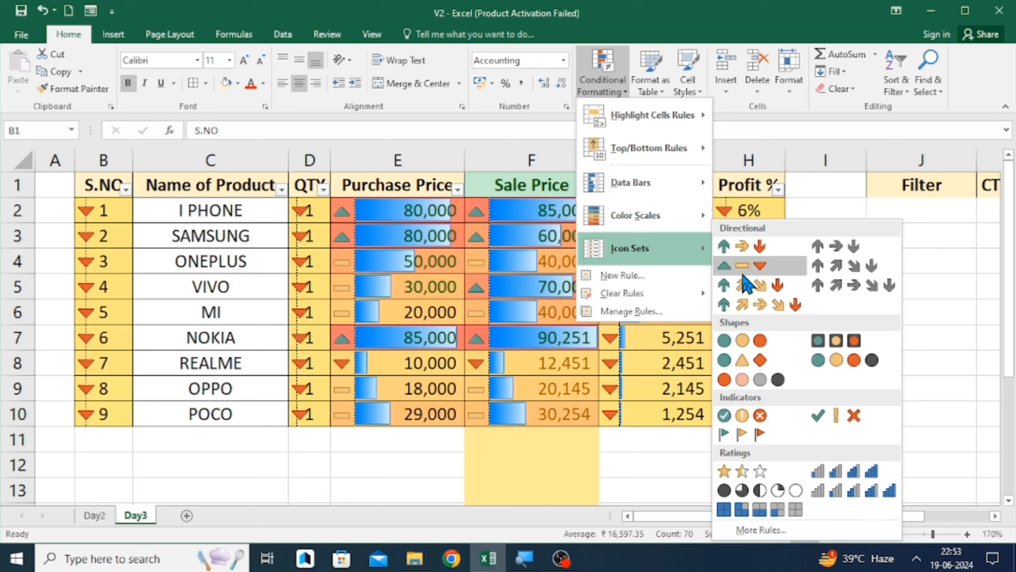
- Apply the three coloured arrows icon set to the selected product table
{"action": "left_click", "coordinate": [741, 248]}
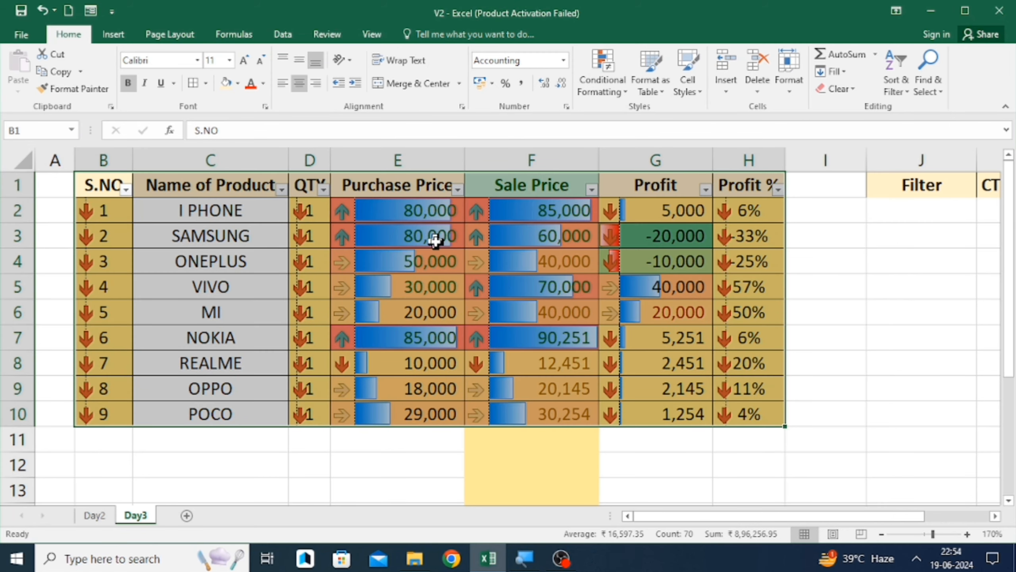
- Move through the table's cells to examine the conditional formats in each column
{"action": "left_click", "coordinate": [415, 236]}
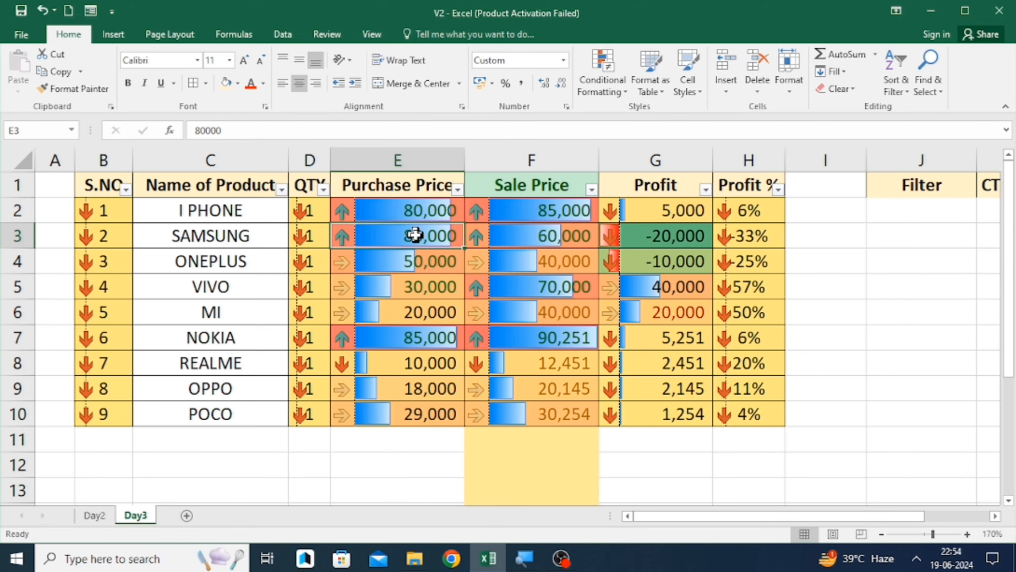
{"action": "left_click", "coordinate": [297, 202]}
{"action": "key", "text": "Left"}
{"action": "key", "text": "Left"}
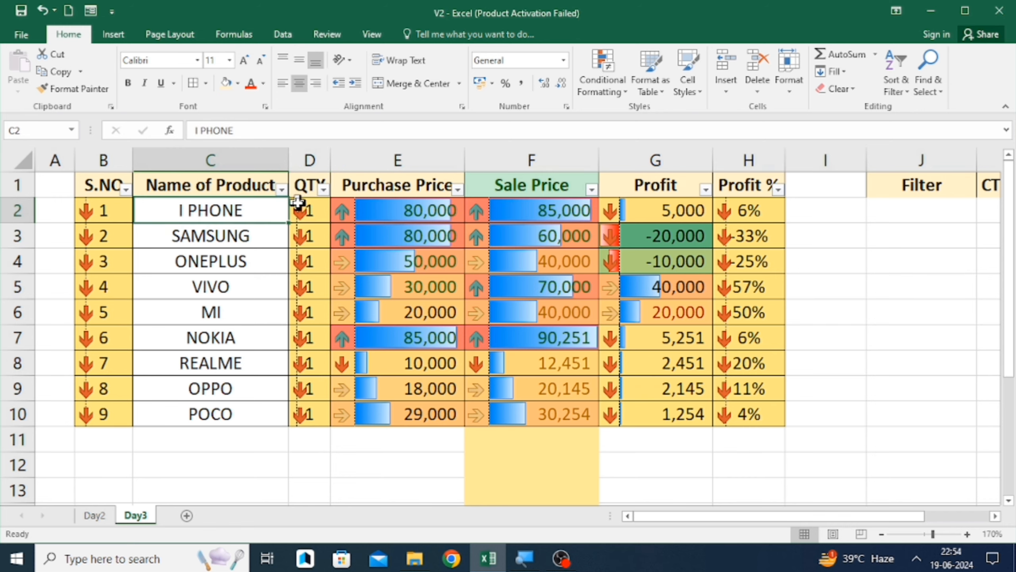
{"action": "key", "text": "Down"}
{"action": "key", "text": "Down"}
{"action": "key", "text": "Down"}
{"action": "key", "text": "Down"}
{"action": "key", "text": "Down"}
{"action": "key", "text": "Down"}
{"action": "key", "text": "Down"}
{"action": "key", "text": "Down"}
{"action": "key", "text": "Down"}
{"action": "key", "text": "Down"}
{"action": "key", "text": "Down"}
{"action": "key", "text": "Down"}
{"action": "key", "text": "Down"}
{"action": "key", "text": "Down"}
{"action": "key", "text": "Down"}
{"action": "key", "text": "Down"}
{"action": "key", "text": "Down"}
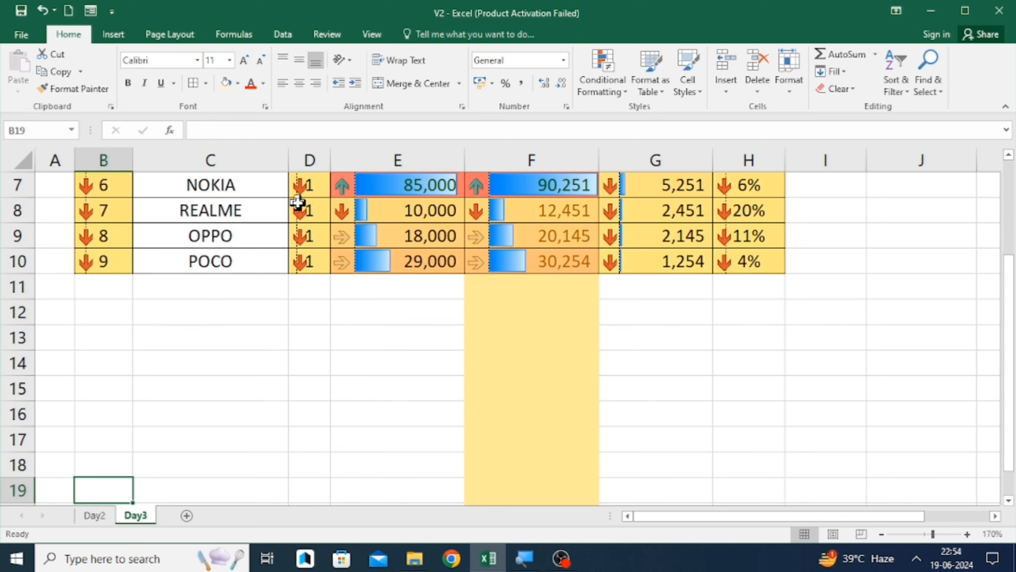
{"action": "key", "text": "Up"}
{"action": "key", "text": "Up"}
{"action": "key", "text": "ctrl+Up"}
{"action": "key", "text": "ctrl+Up"}
{"action": "key", "text": "Down"}
{"action": "key", "text": "Down"}
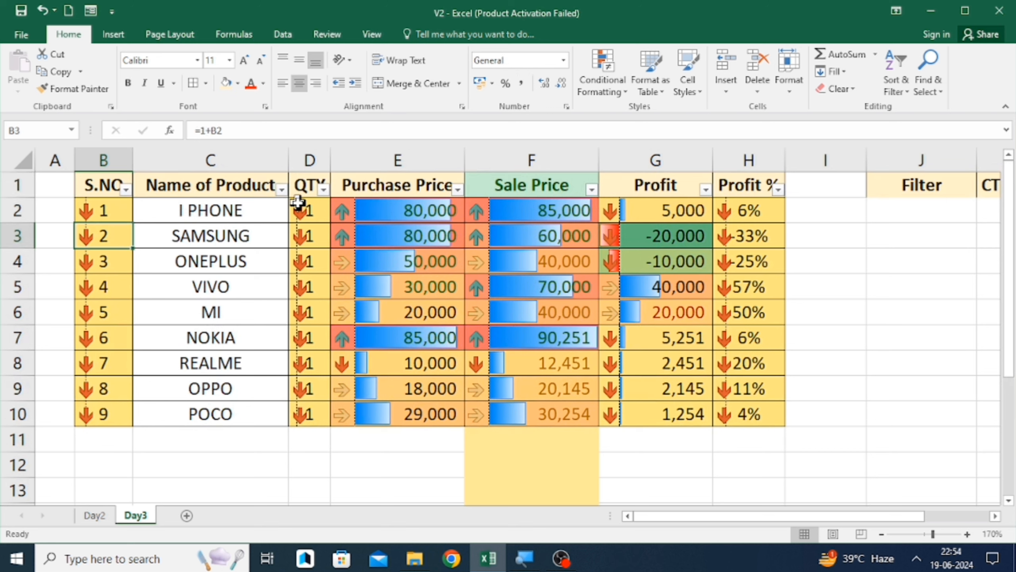
{"action": "key", "text": "Up"}
{"action": "key", "text": "Right"}
{"action": "key", "text": "Right"}
{"action": "key", "text": "Down"}
{"action": "key", "text": "Down"}
{"action": "key", "text": "Up"}
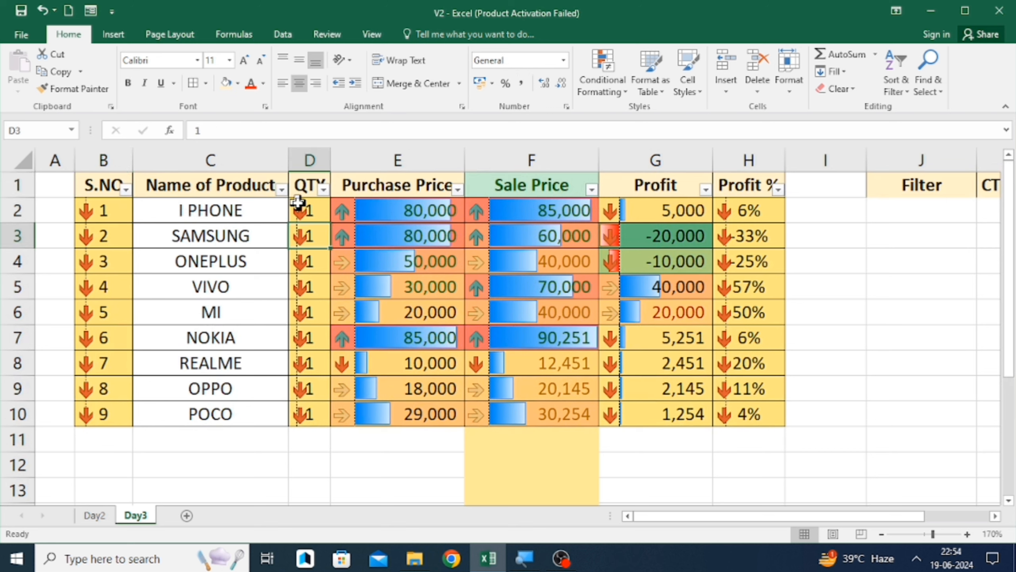
{"action": "key", "text": "Up"}
{"action": "key", "text": "Right"}
{"action": "key", "text": "Down"}
{"action": "key", "text": "Up"}
{"action": "key", "text": "Down"}
{"action": "key", "text": "Down"}
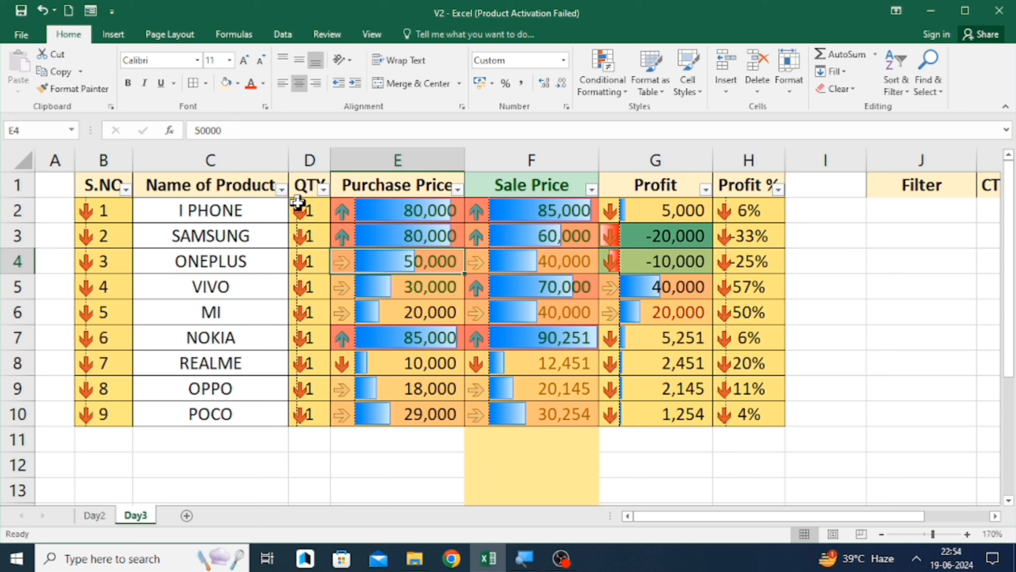
{"action": "key", "text": "Down"}
{"action": "key", "text": "Down"}
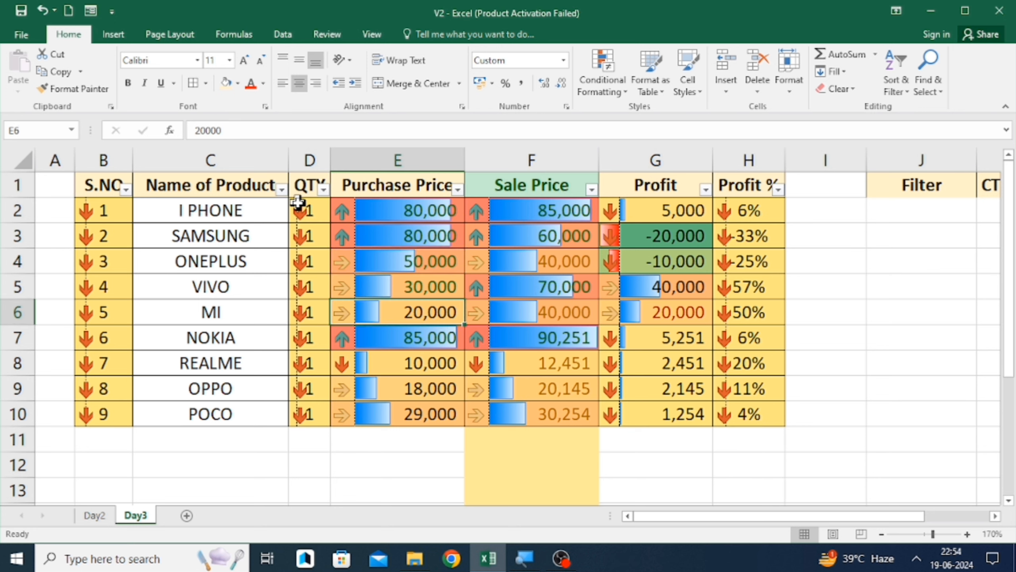
{"action": "key", "text": "Down"}
{"action": "key", "text": "Down"}
{"action": "key", "text": "Down"}
{"action": "key", "text": "Down"}
{"action": "key", "text": "Right"}
{"action": "key", "text": "Right"}
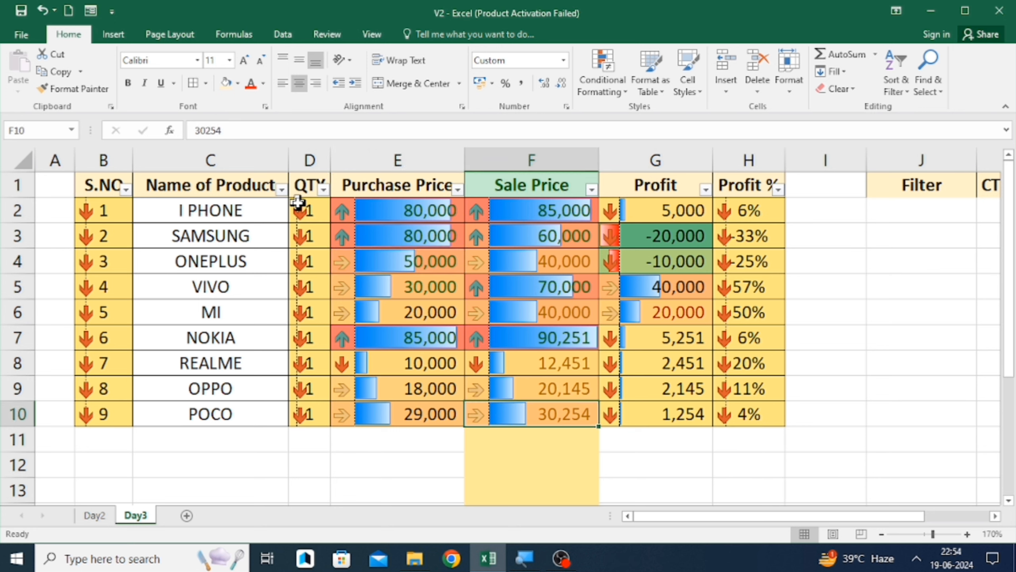
{"action": "key", "text": "Up"}
{"action": "key", "text": "Up"}
{"action": "key", "text": "Up"}
{"action": "key", "text": "Up"}
{"action": "key", "text": "Up"}
{"action": "key", "text": "Up"}
{"action": "key", "text": "Up"}
{"action": "key", "text": "Up"}
{"action": "key", "text": "Up"}
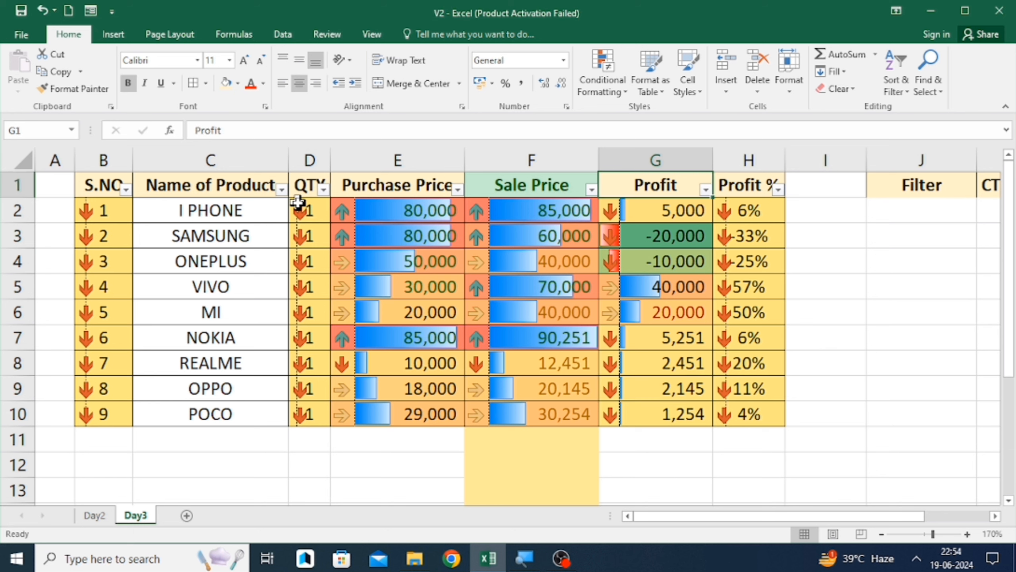
{"action": "key", "text": "Left"}
{"action": "key", "text": "Left"}
{"action": "key", "text": "Left"}
{"action": "key", "text": "Left"}
{"action": "key", "text": "Left"}
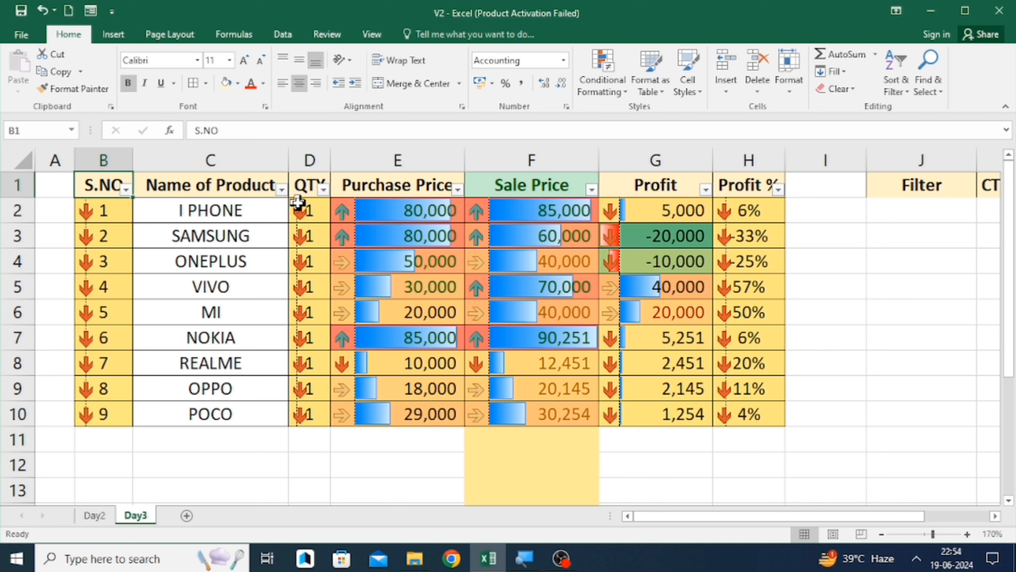
- Select the table range and add a new rule formatting values above the average
{"action": "key", "text": "ctrl+shift+Down"}
{"action": "key", "text": "ctrl+shift+Right"}
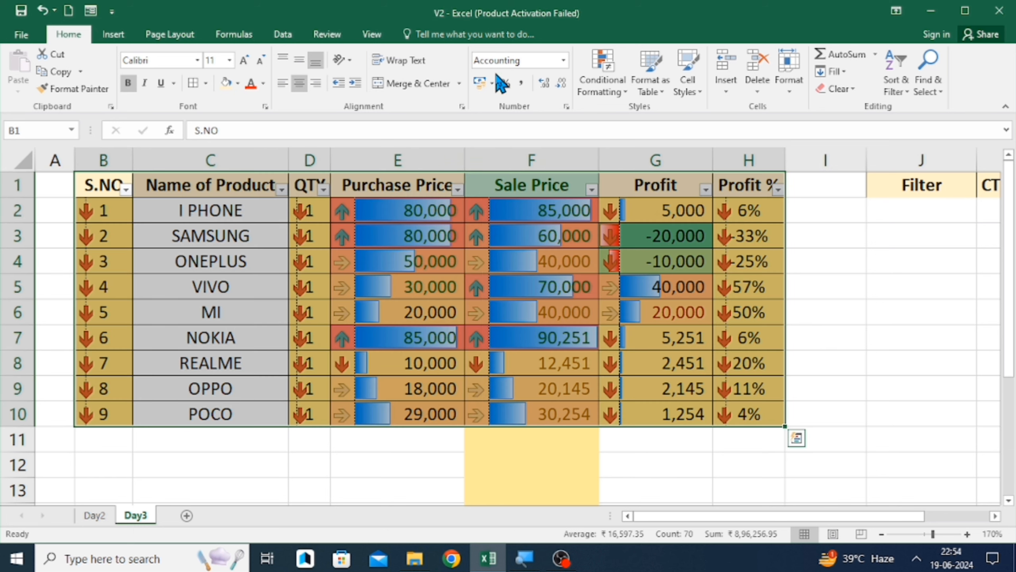
{"action": "left_click", "coordinate": [597, 75]}
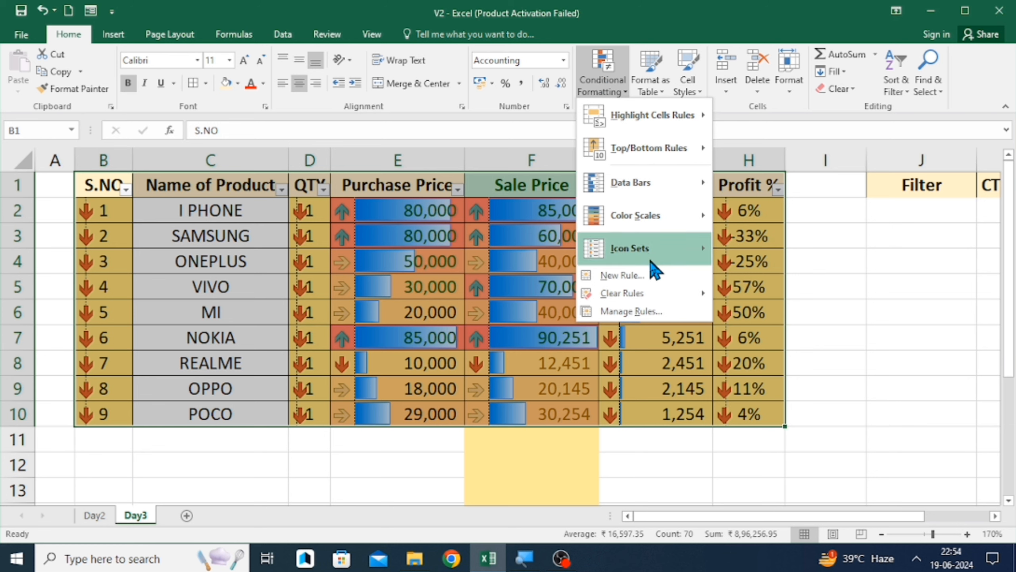
{"action": "mouse_move", "coordinate": [650, 259]}
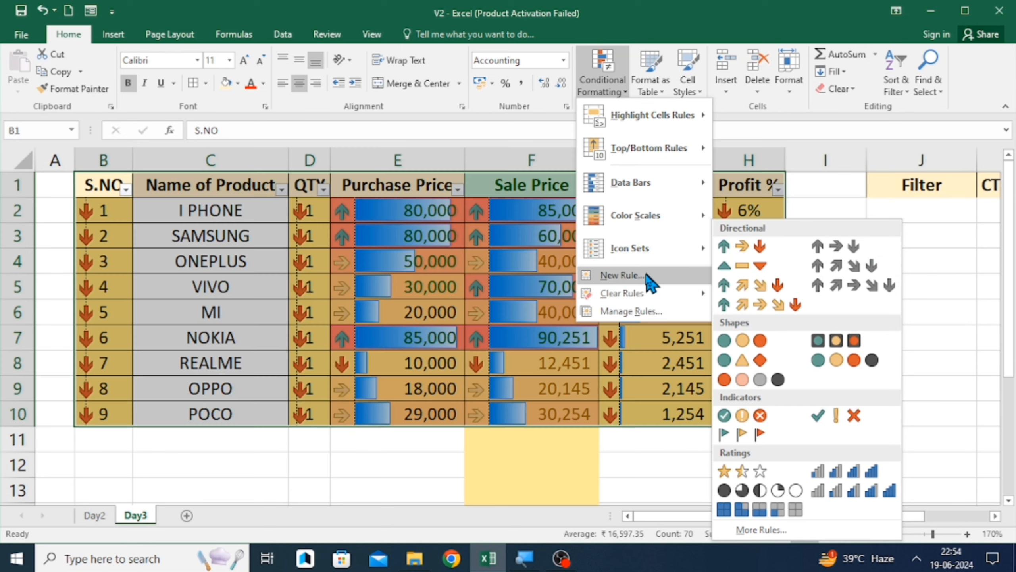
{"action": "left_click", "coordinate": [620, 275]}
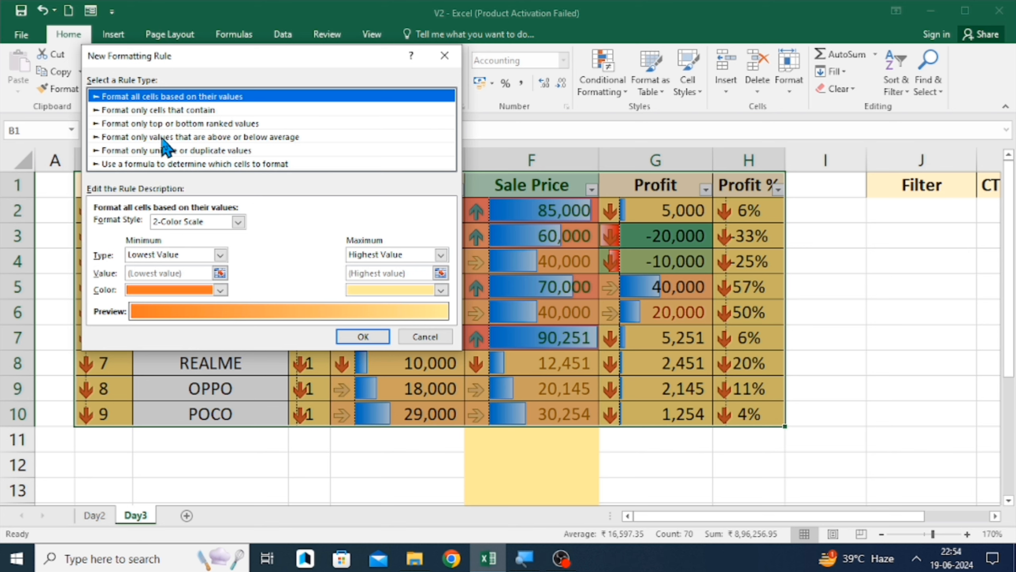
{"action": "left_click", "coordinate": [191, 140]}
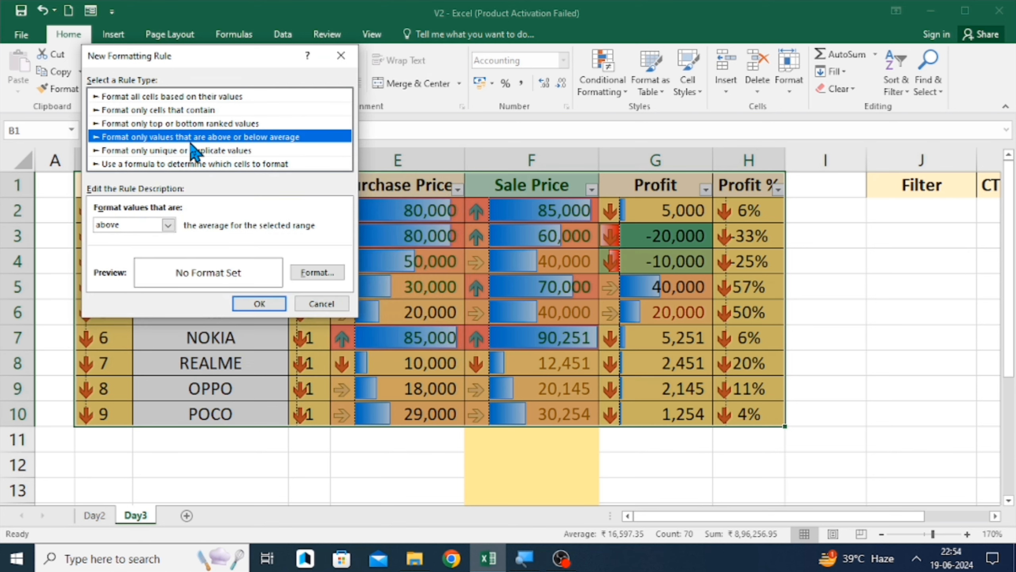
{"action": "left_click", "coordinate": [258, 303]}
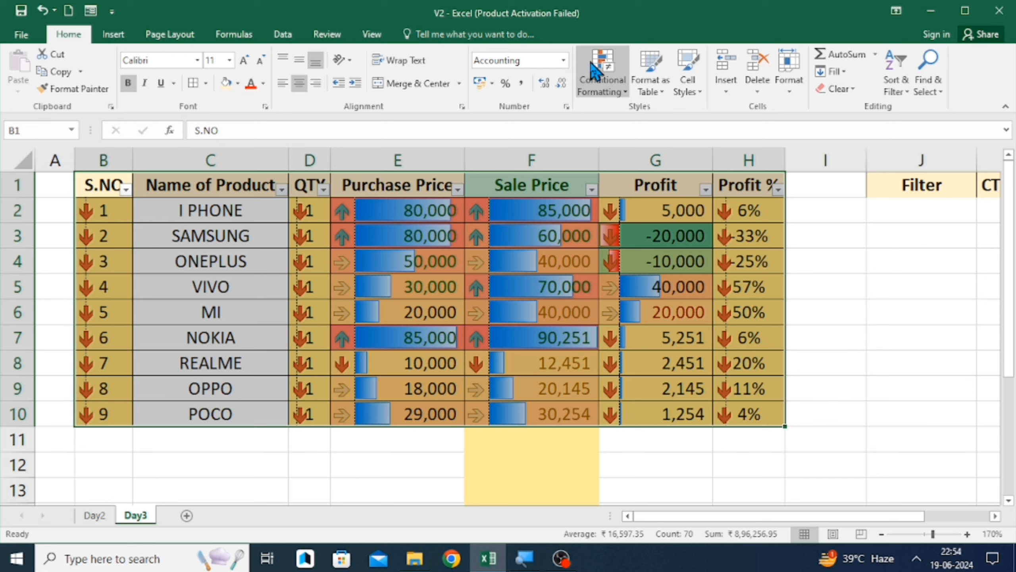
- Clear the conditional formatting rules from the entire sheet
{"action": "left_click", "coordinate": [600, 78]}
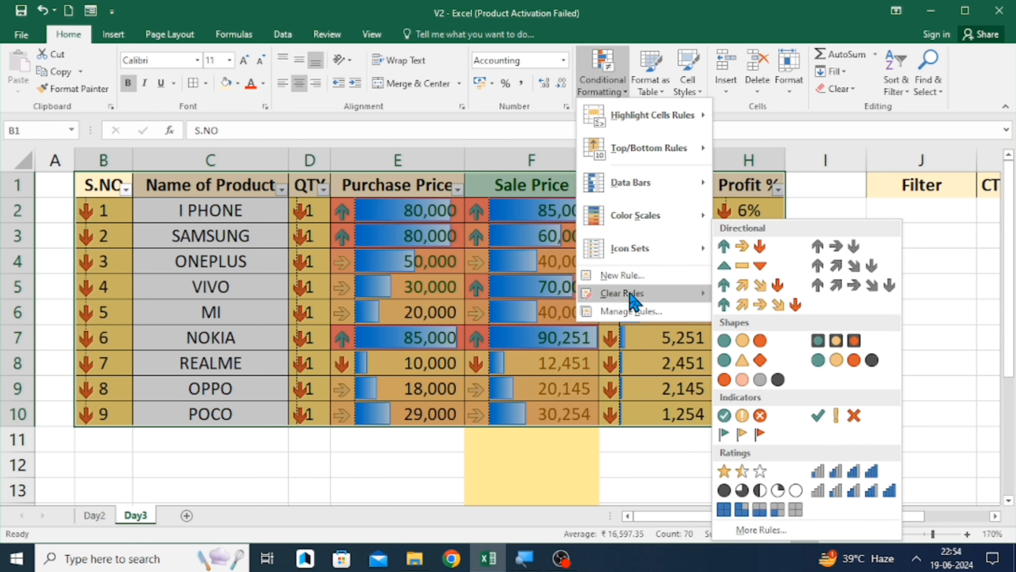
{"action": "mouse_move", "coordinate": [630, 297]}
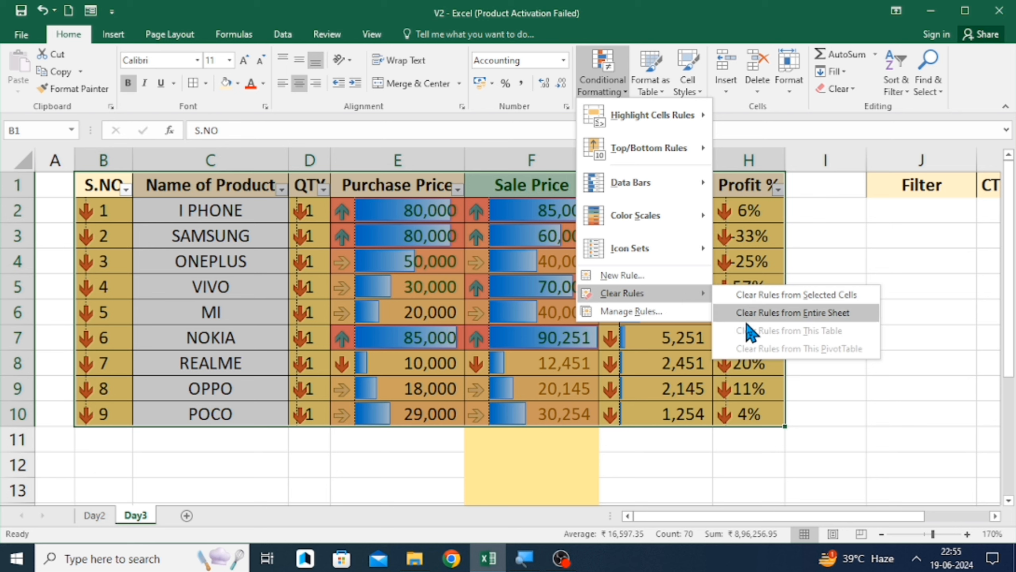
{"action": "left_click", "coordinate": [764, 315]}
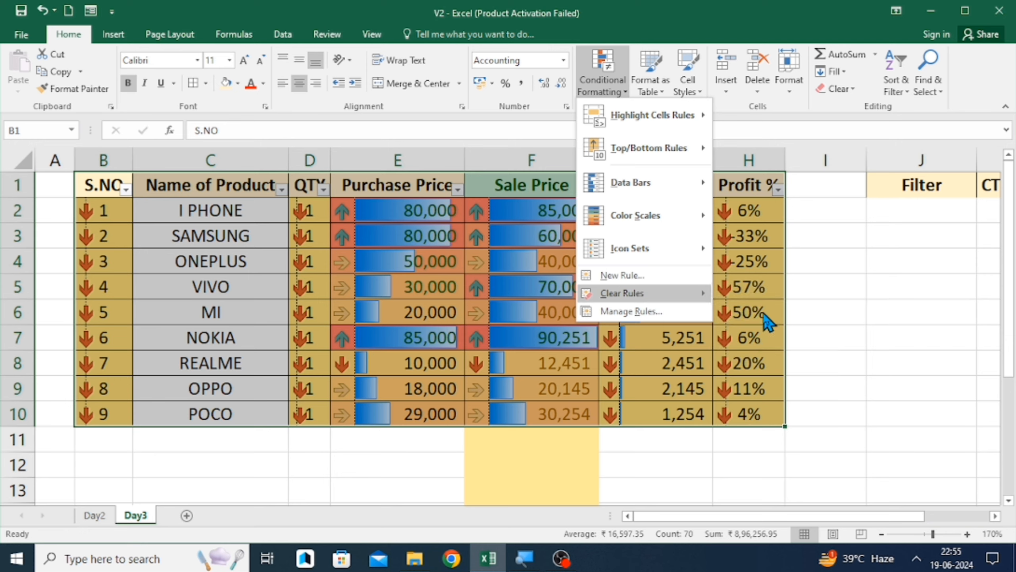
{"action": "left_click", "coordinate": [560, 260]}
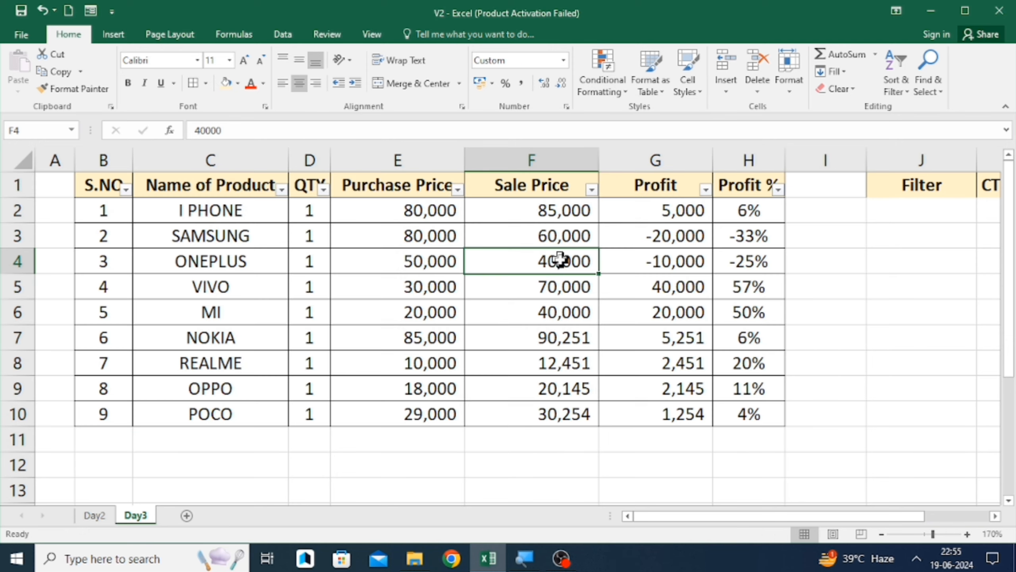
- Move through the cleared table's cells to check the plain values
{"action": "key", "text": "Left"}
{"action": "key", "text": "Left"}
{"action": "key", "text": "Left"}
{"action": "key", "text": "Left"}
{"action": "key", "text": "Up"}
{"action": "key", "text": "Up"}
{"action": "key", "text": "Up"}
{"action": "key", "text": "Right"}
{"action": "key", "text": "Right"}
{"action": "key", "text": "Right"}
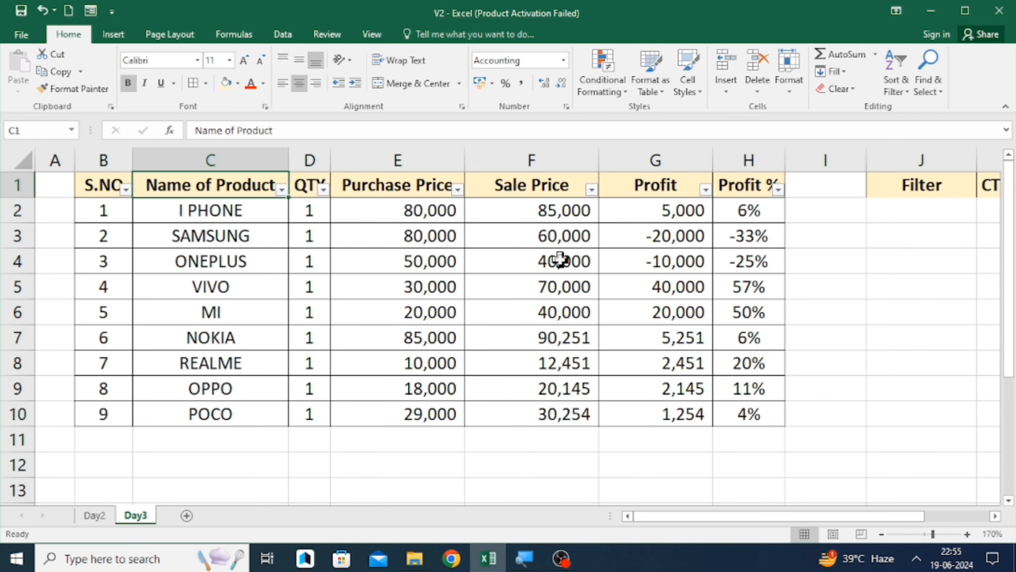
{"action": "key", "text": "Right"}
{"action": "key", "text": "Right"}
{"action": "key", "text": "Right"}
{"action": "key", "text": "Down"}
{"action": "key", "text": "Down"}
{"action": "key", "text": "Down"}
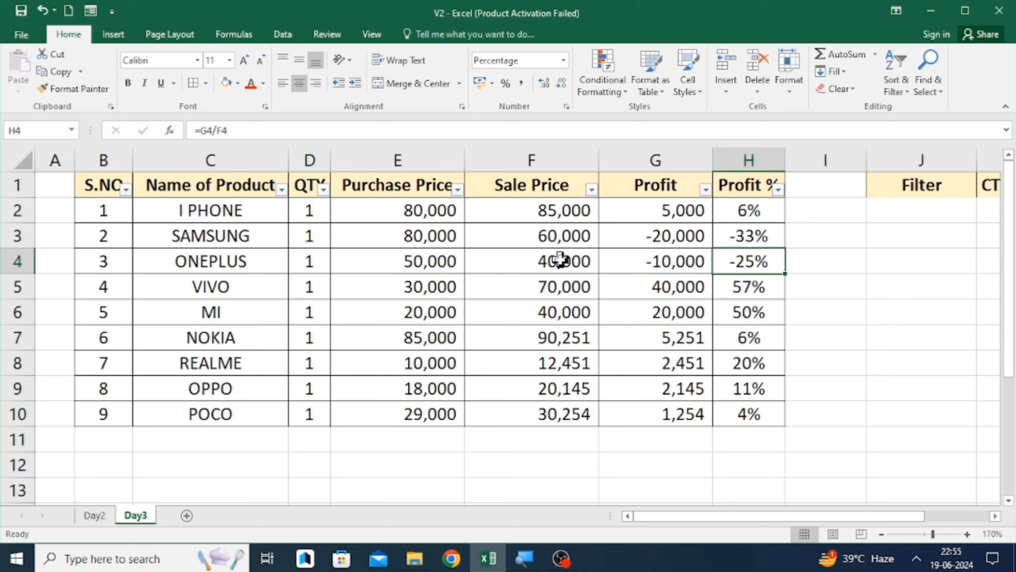
{"action": "key", "text": "Down"}
{"action": "key", "text": "Left"}
{"action": "key", "text": "Left"}
{"action": "key", "text": "Down"}
{"action": "key", "text": "Down"}
{"action": "key", "text": "Down"}
{"action": "key", "text": "Down"}
{"action": "key", "text": "Down"}
{"action": "key", "text": "Down"}
{"action": "key", "text": "Up"}
{"action": "key", "text": "Up"}
{"action": "key", "text": "Up"}
{"action": "key", "text": "Up"}
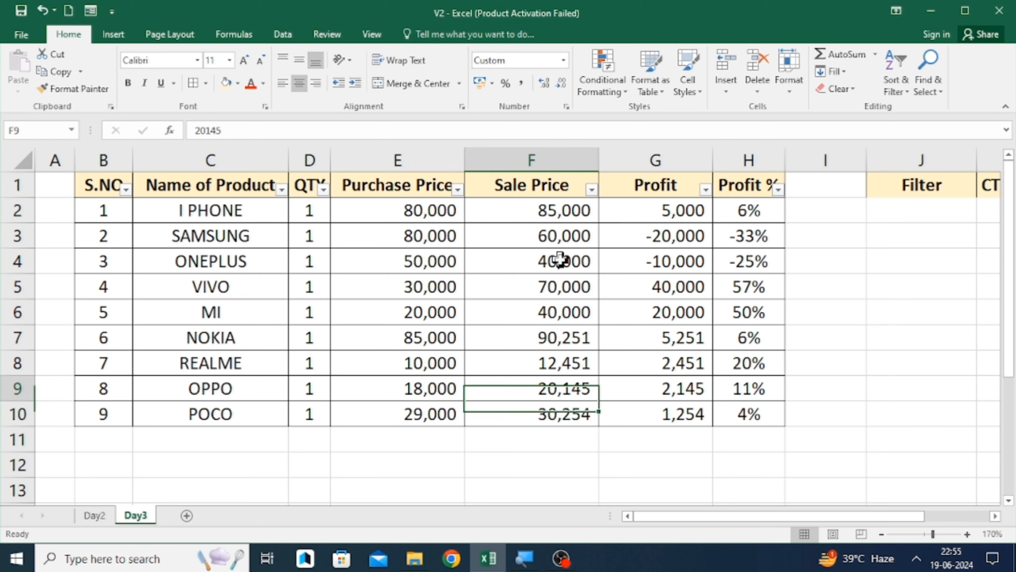
{"action": "left_click", "coordinate": [608, 72]}
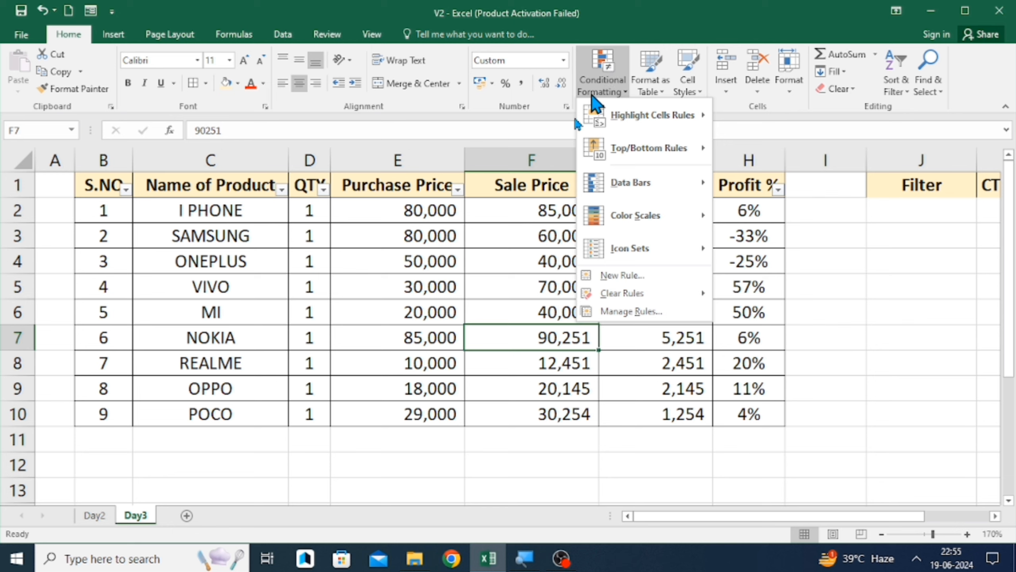
{"action": "left_click", "coordinate": [470, 290]}
- Select the header row from S.NO to Profit % and turn off its filter buttons
{"action": "key", "text": "Up"}
{"action": "key", "text": "Up"}
{"action": "key", "text": "Up"}
{"action": "key", "text": "Up"}
{"action": "key", "text": "Up"}
{"action": "key", "text": "Up"}
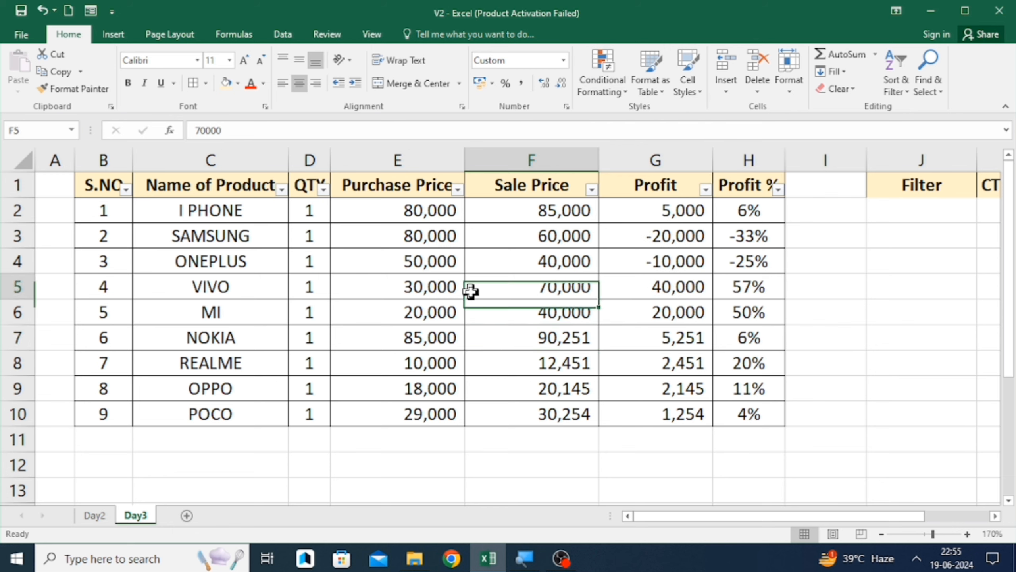
{"action": "key", "text": "Left"}
{"action": "key", "text": "Left"}
{"action": "key", "text": "Left"}
{"action": "key", "text": "Left"}
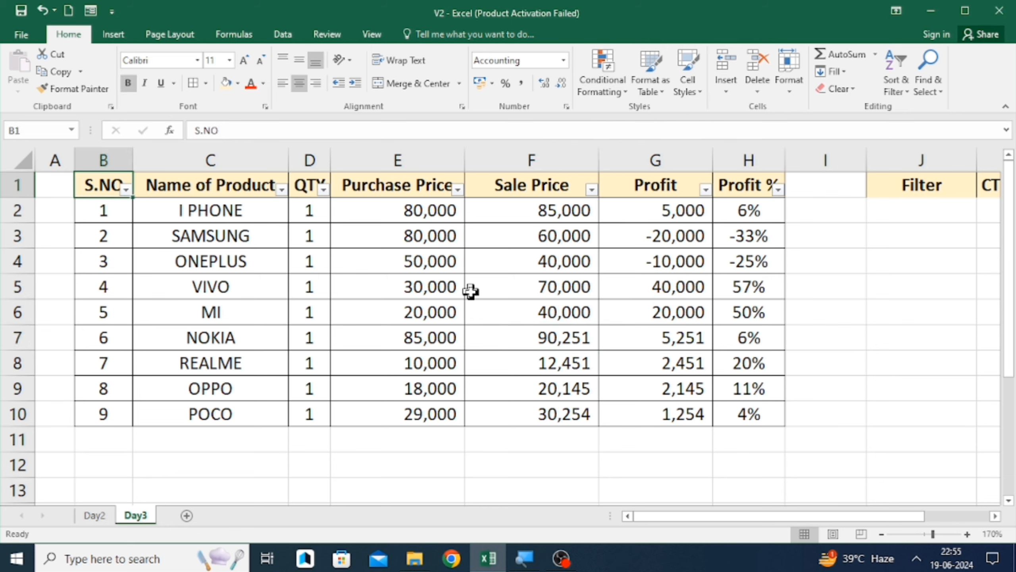
{"action": "key", "text": "ctrl+shift+Right"}
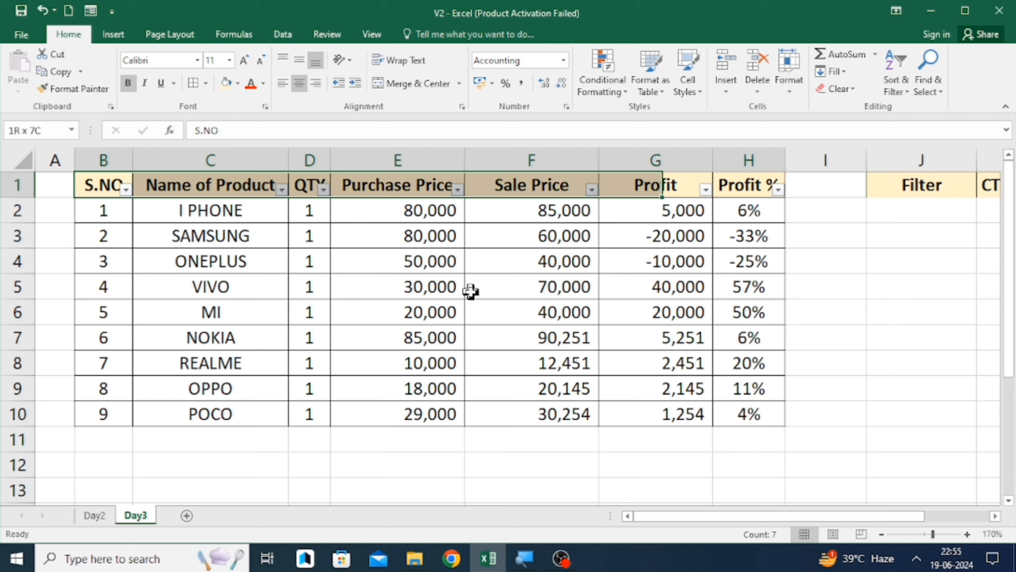
{"action": "key", "text": "ctrl+shift+l"}
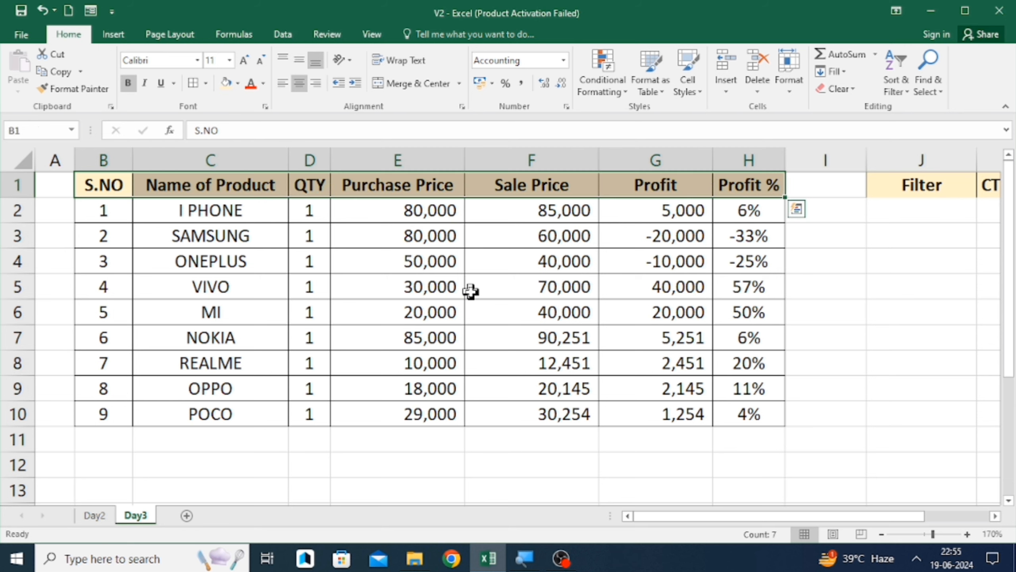
- Format the range B1:H10 as a table with headers, using the orange medium table style
{"action": "key", "text": "ctrl+shift+Down"}
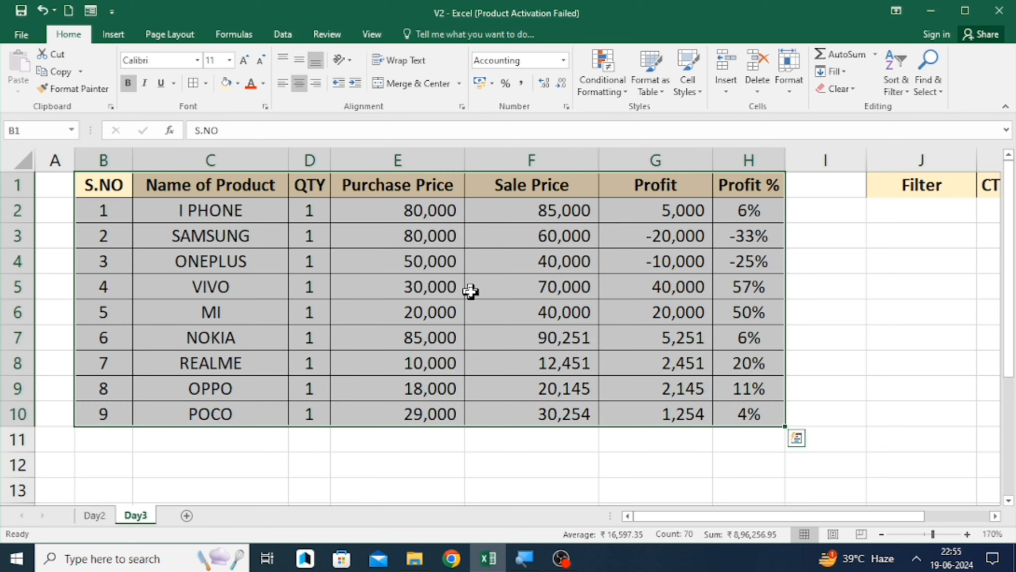
{"action": "left_click", "coordinate": [652, 73]}
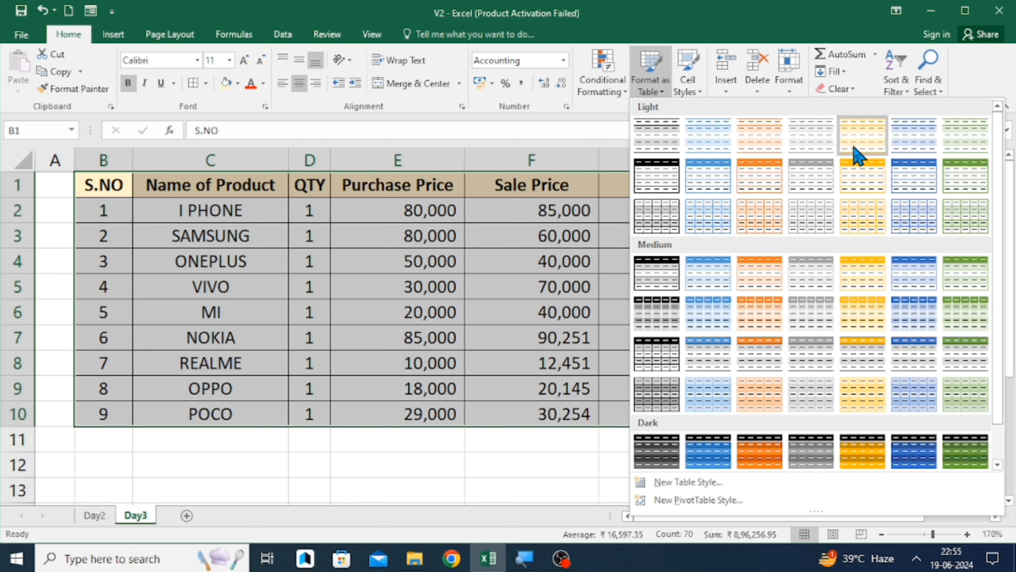
{"action": "scroll", "coordinate": [856, 152], "scroll_direction": "down", "scroll_amount": 1}
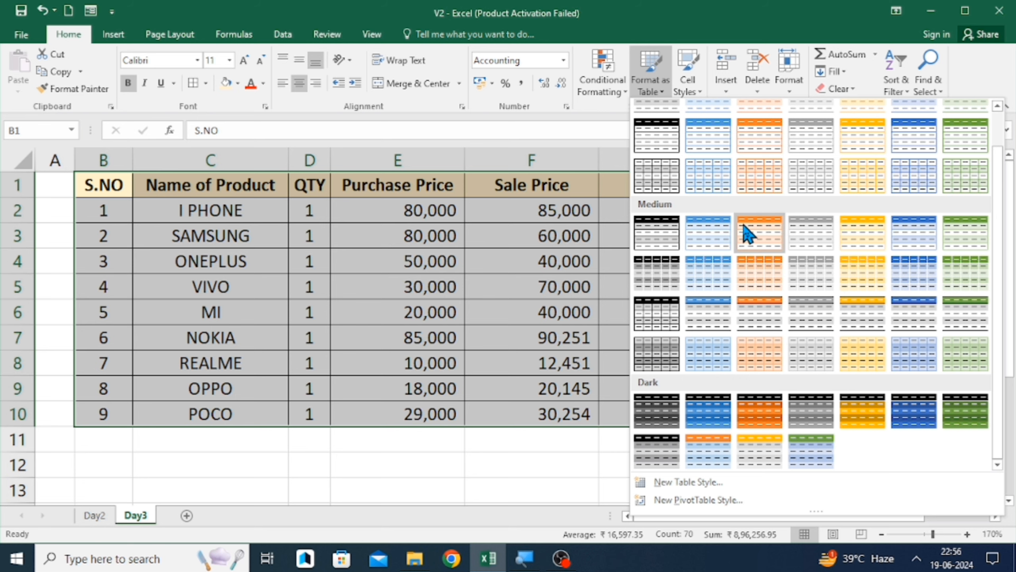
{"action": "left_click", "coordinate": [794, 227]}
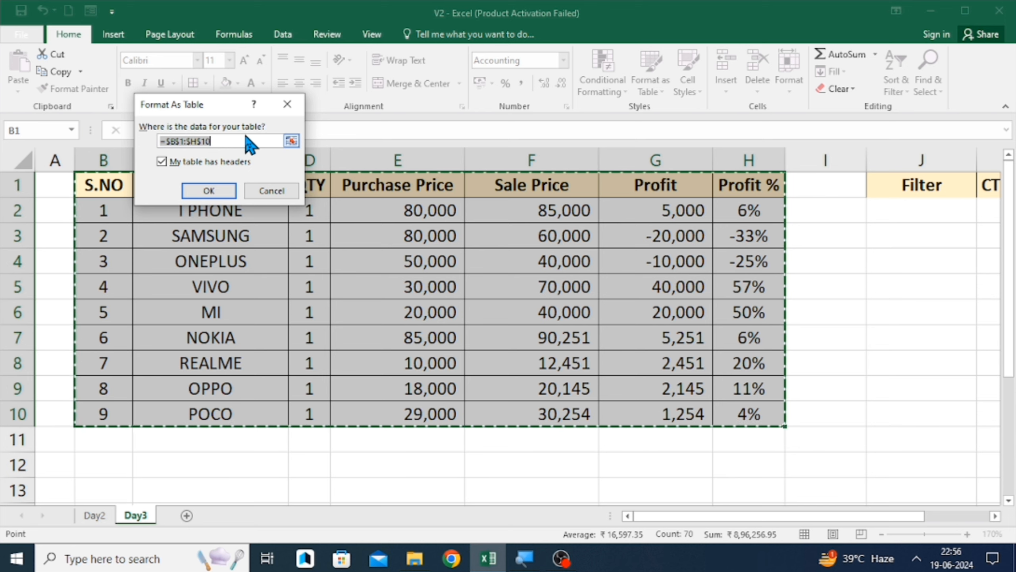
{"action": "left_click", "coordinate": [215, 190]}
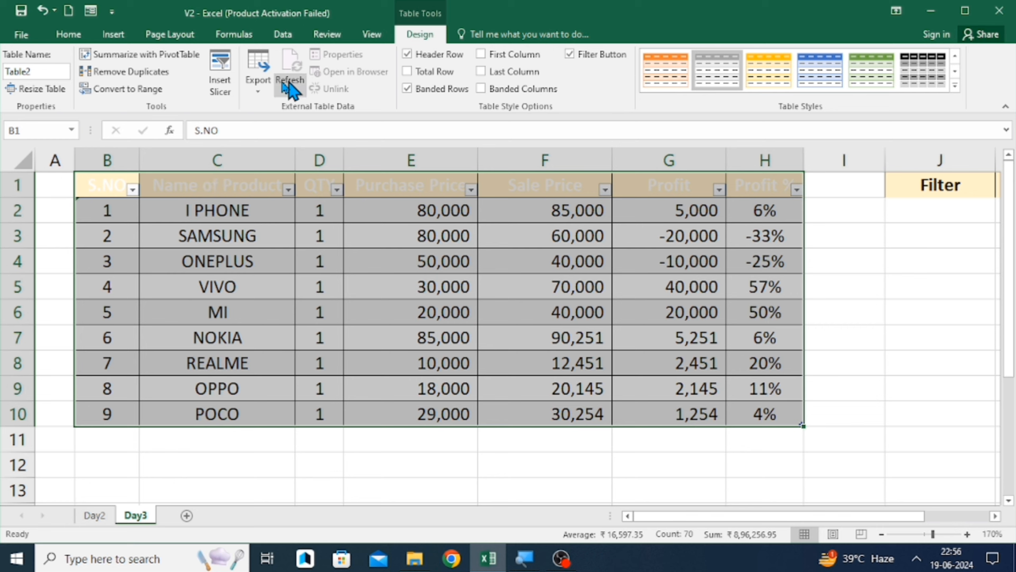
- Rename the table as Table3
{"action": "left_click", "coordinate": [41, 70]}
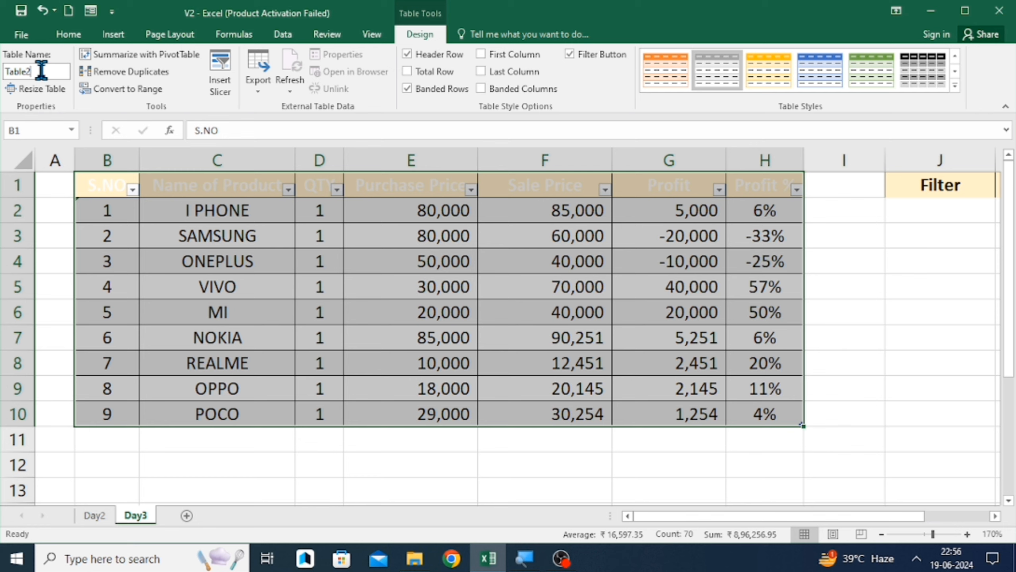
{"action": "key", "text": "BackSpace"}
{"action": "type", "text": "3"}
- Toggle the table's header row and banded rows off and back on
{"action": "left_click", "coordinate": [408, 55]}
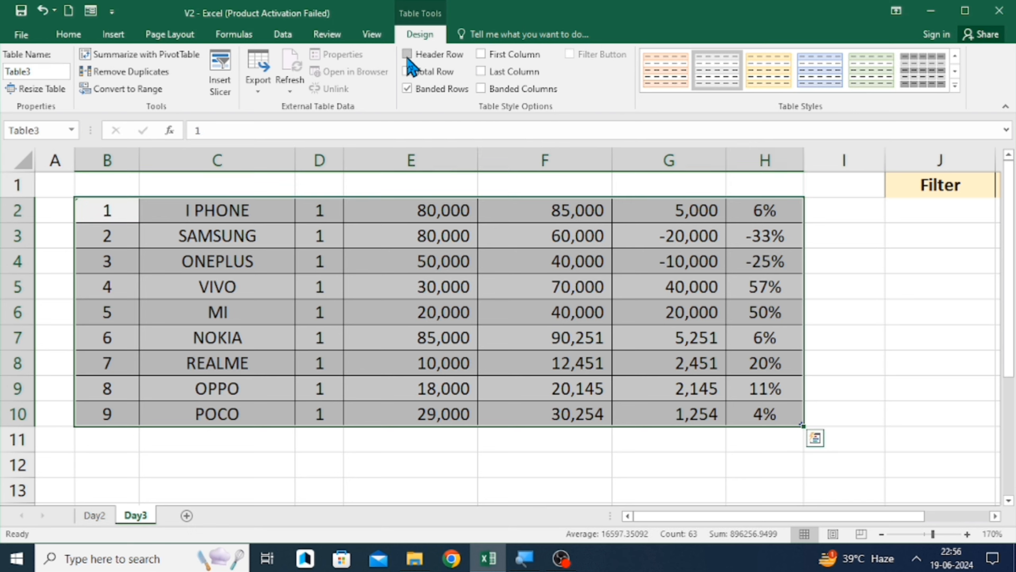
{"action": "left_click", "coordinate": [407, 55]}
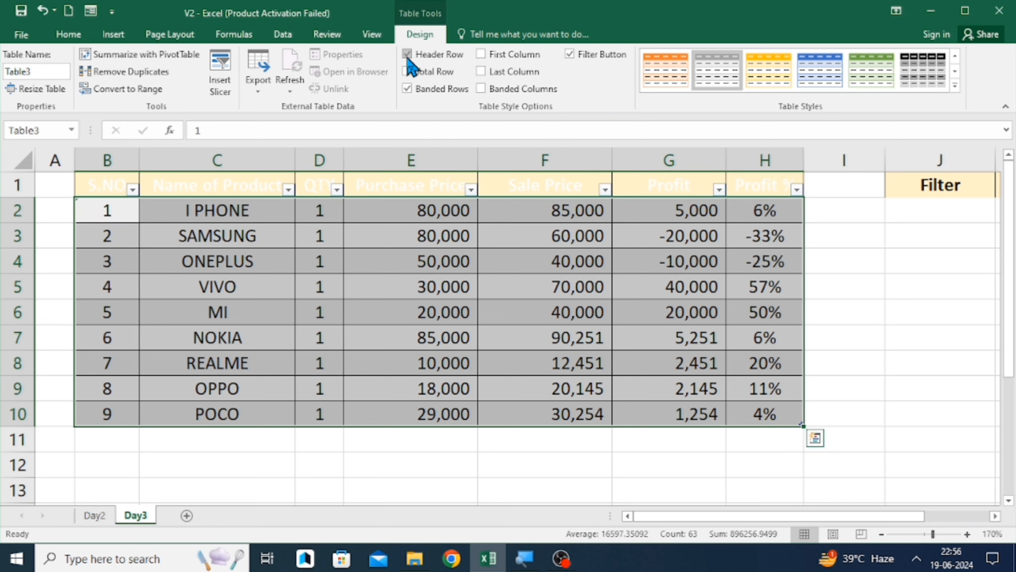
{"action": "left_click", "coordinate": [411, 88]}
{"action": "left_click", "coordinate": [412, 89]}
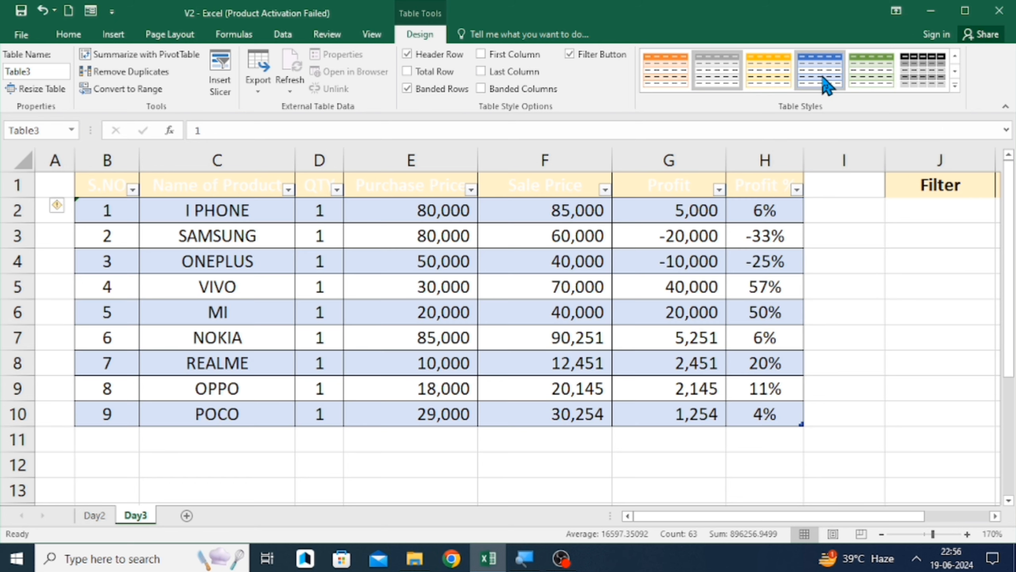
- Apply the blue medium table style to the table
{"action": "left_click", "coordinate": [824, 83]}
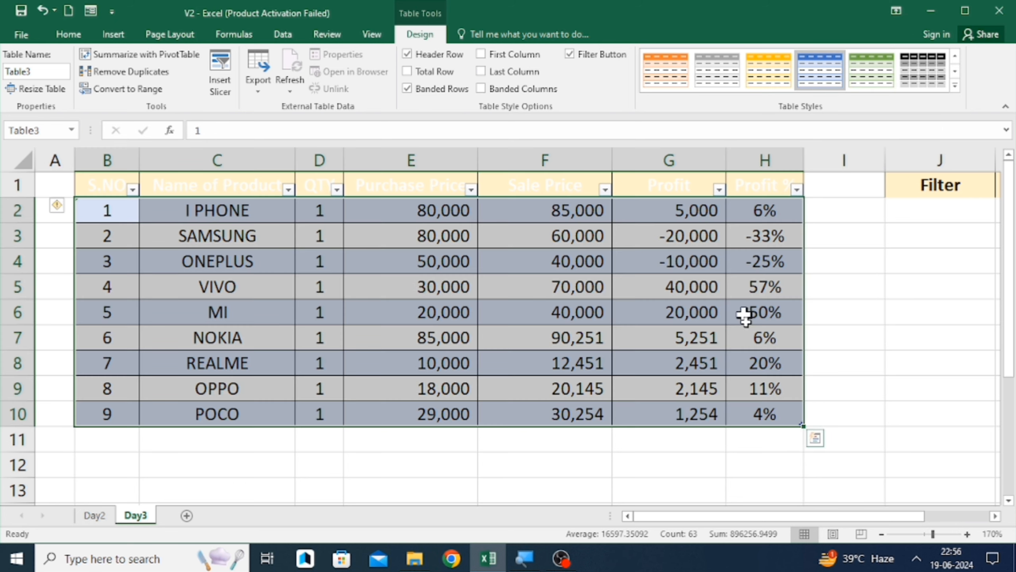
{"action": "left_click", "coordinate": [872, 312]}
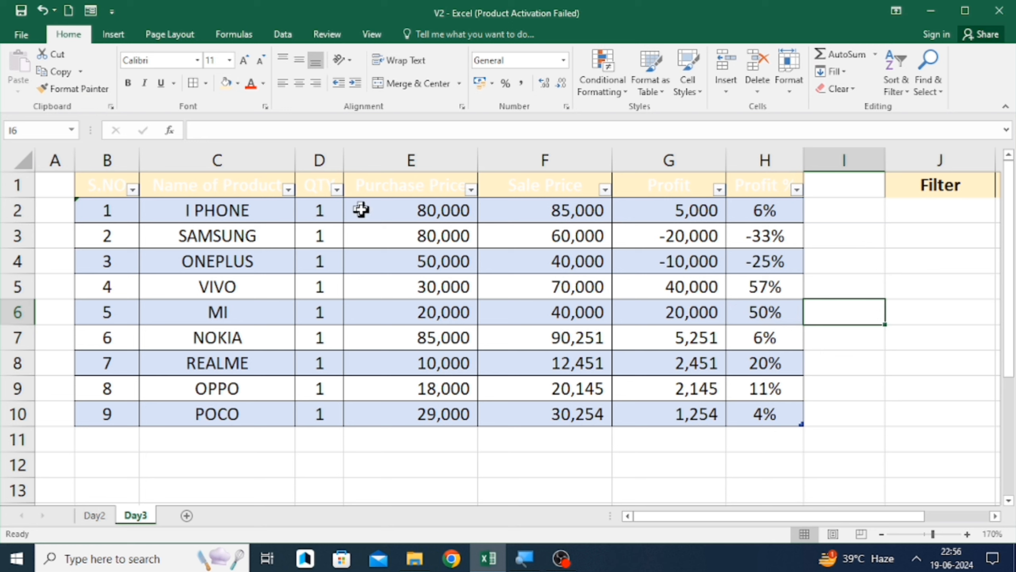
{"action": "left_click", "coordinate": [610, 322]}
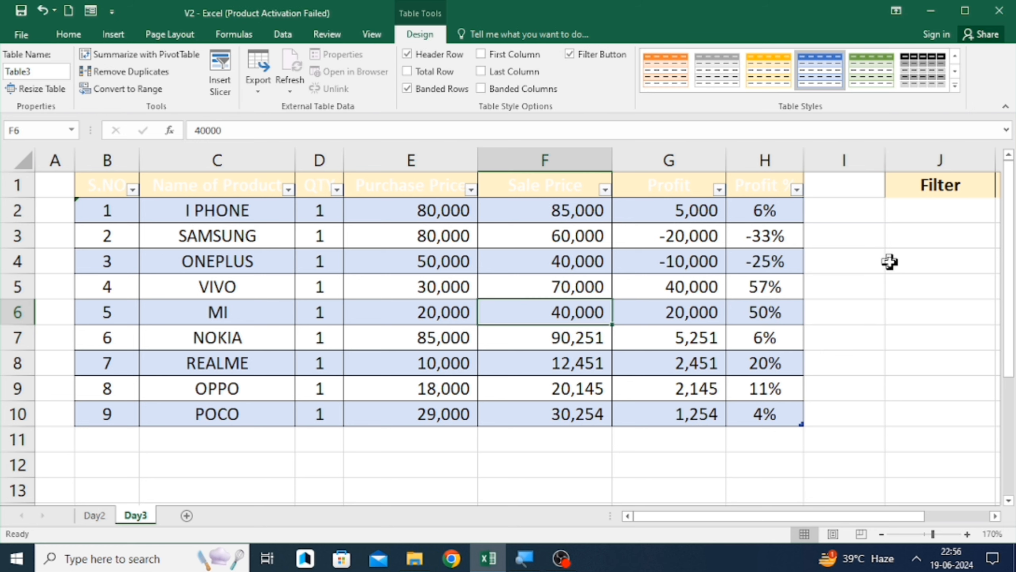
{"action": "left_click", "coordinate": [482, 292]}
{"action": "left_click", "coordinate": [336, 265]}
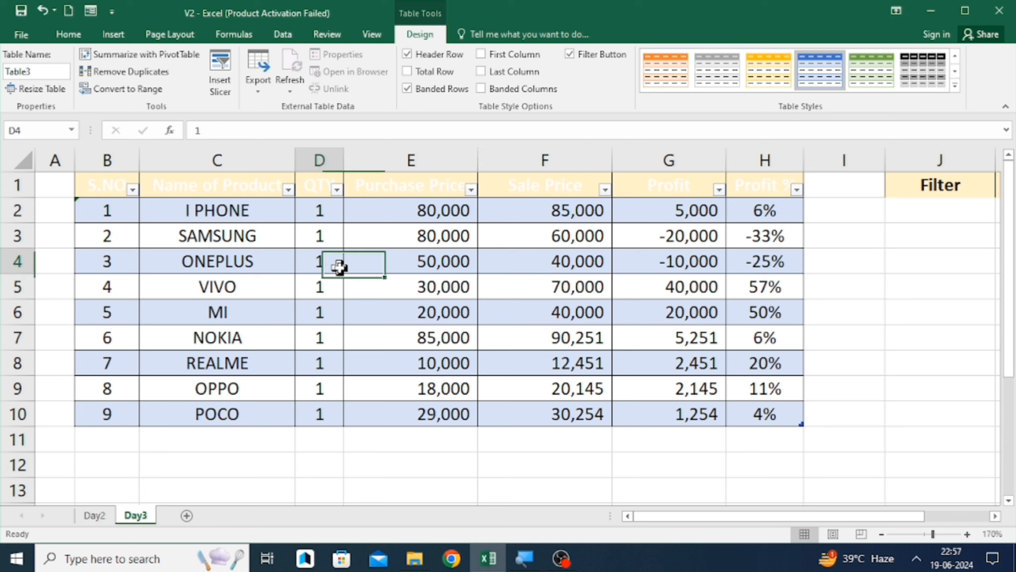
{"action": "left_click", "coordinate": [212, 239]}
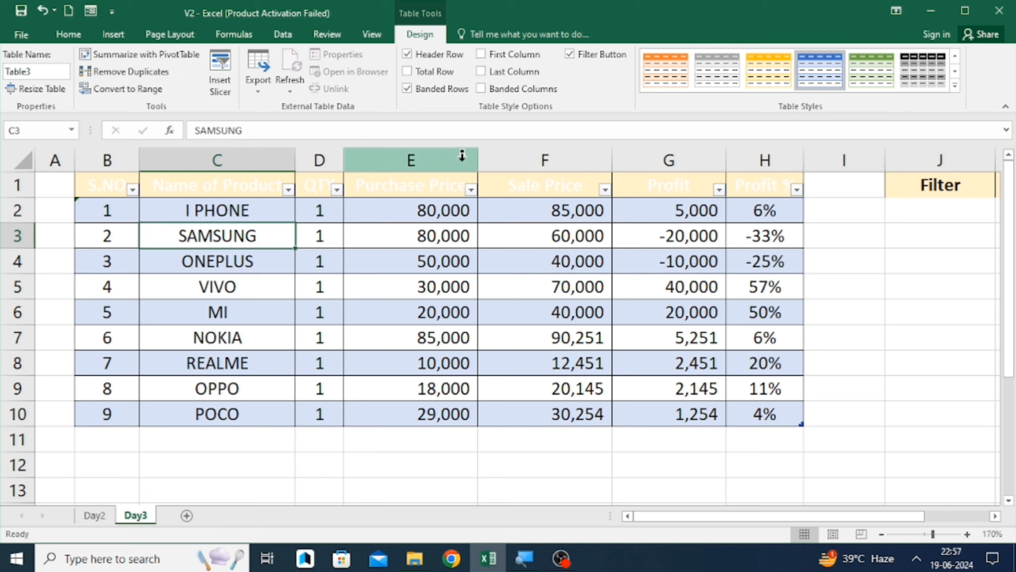
- Select the header row from S.NO to Profit % and toggle its filter buttons off and back on
{"action": "left_click", "coordinate": [102, 191]}
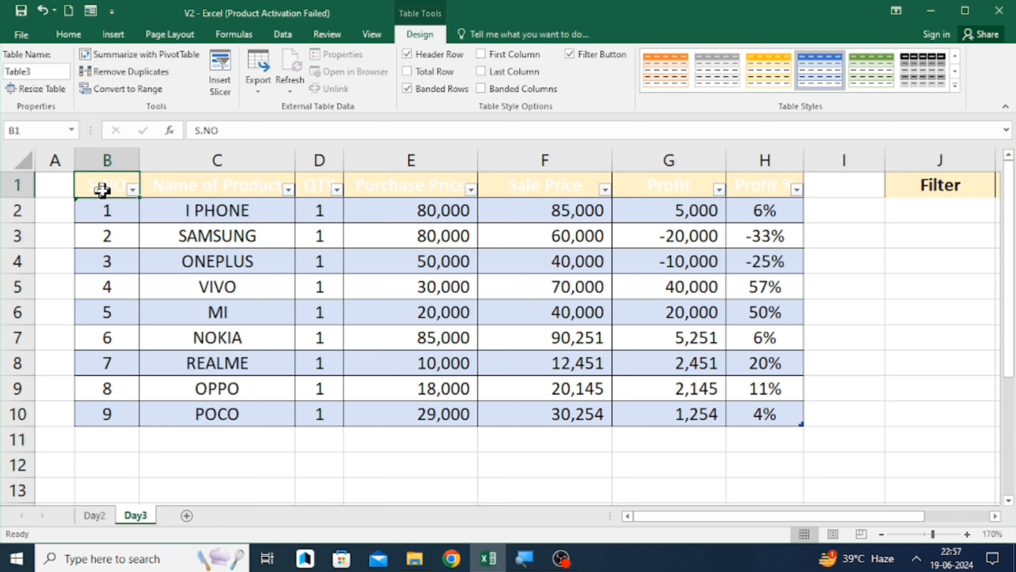
{"action": "key", "text": "ctrl+shift+Right"}
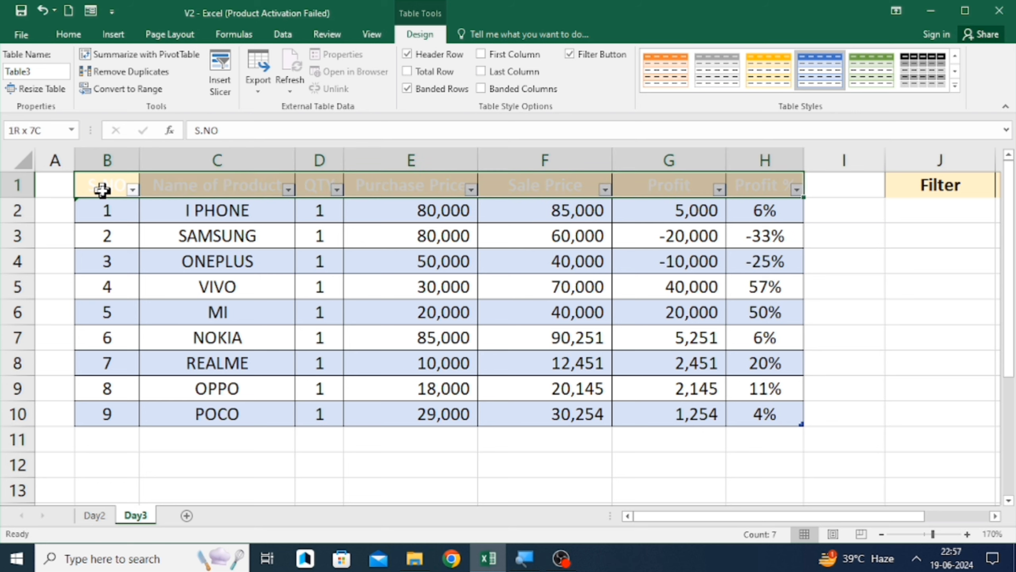
{"action": "key", "text": "ctrl+shift+l"}
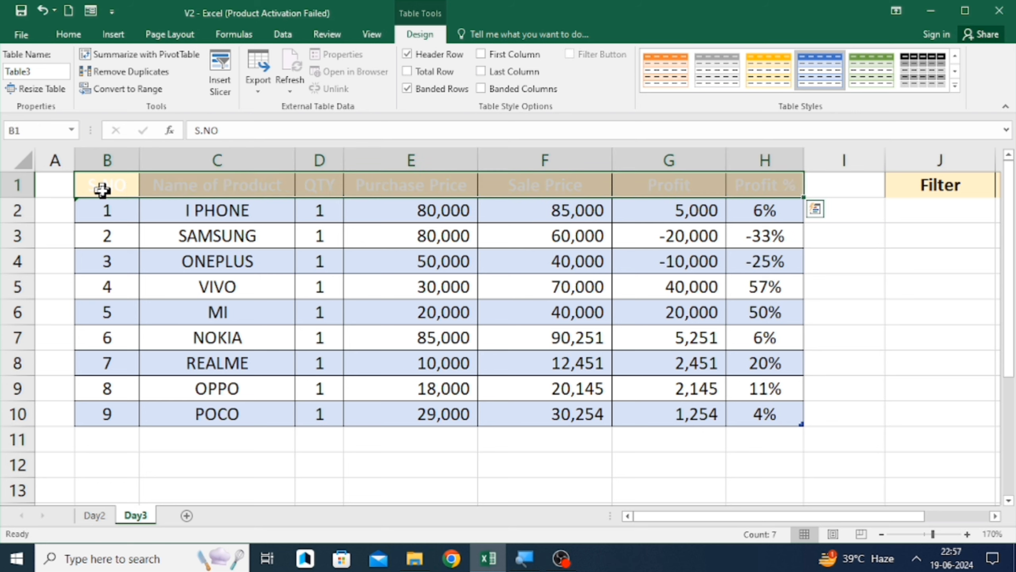
{"action": "key", "text": "ctrl+shift+l"}
{"action": "key", "text": "ctrl+shift+l"}
{"action": "key", "text": "ctrl+shift+l"}
{"action": "key", "text": "ctrl+shift+l"}
{"action": "key", "text": "ctrl+shift+l"}
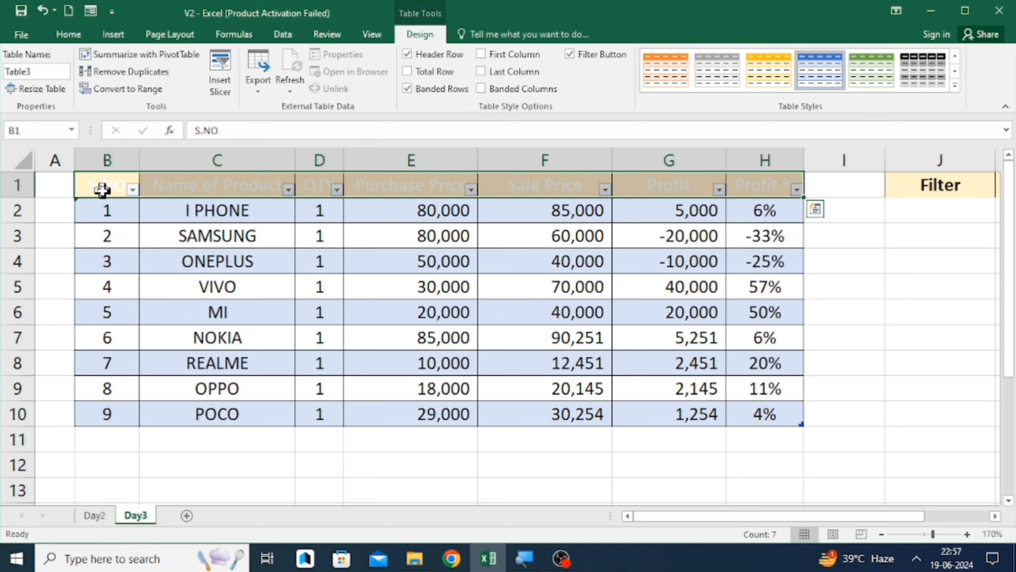
- Filter the Name of Product column to show only I PHONE and MI
{"action": "left_click", "coordinate": [288, 190]}
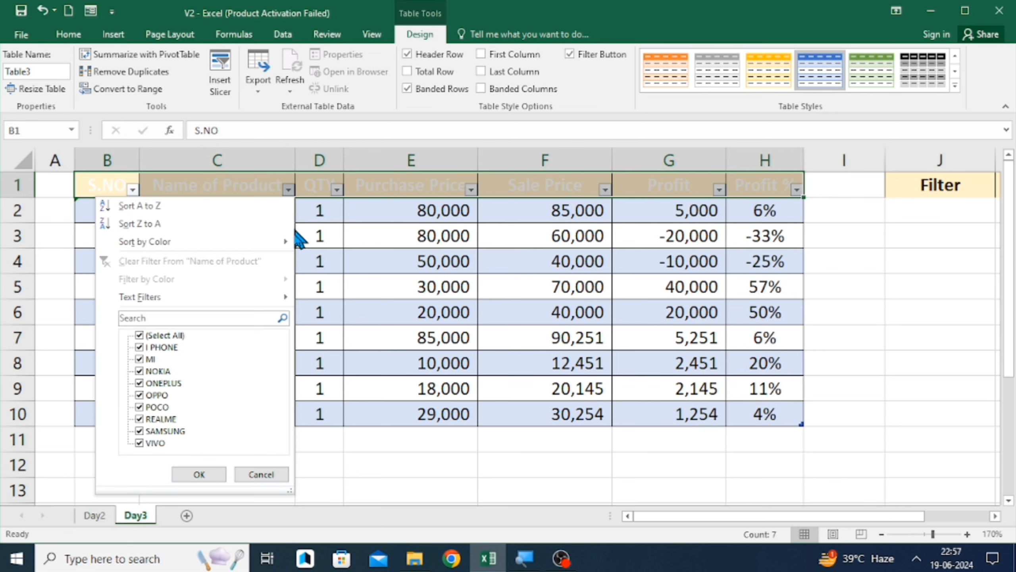
{"action": "left_click", "coordinate": [162, 335]}
{"action": "left_click", "coordinate": [151, 347]}
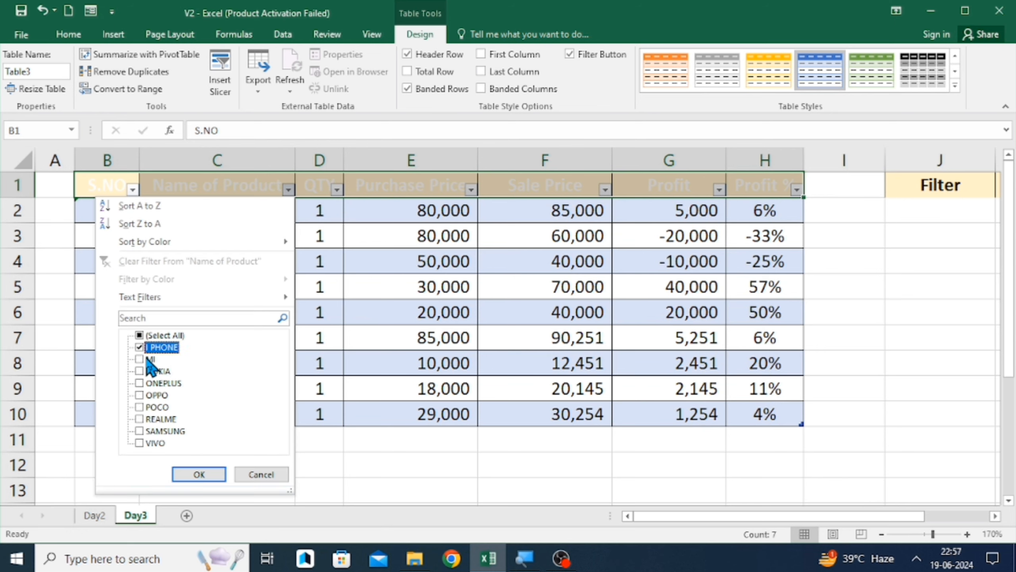
{"action": "left_click", "coordinate": [149, 360]}
{"action": "left_click", "coordinate": [201, 475]}
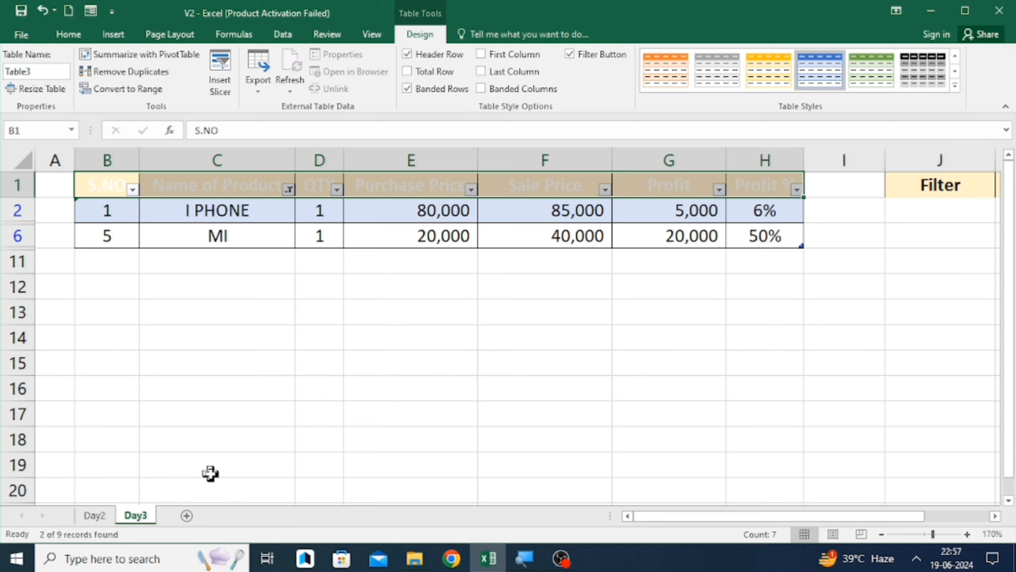
- Select the header row and turn off its filter buttons, clearing the product filter
{"action": "left_click", "coordinate": [393, 236]}
{"action": "left_click", "coordinate": [338, 285]}
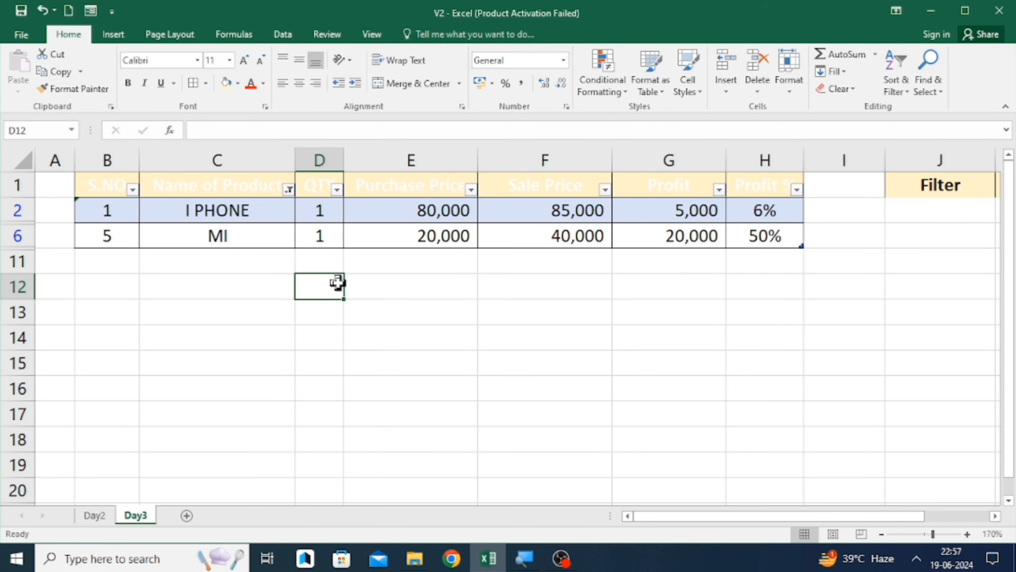
{"action": "left_click", "coordinate": [226, 182]}
{"action": "key", "text": "ctrl+Left"}
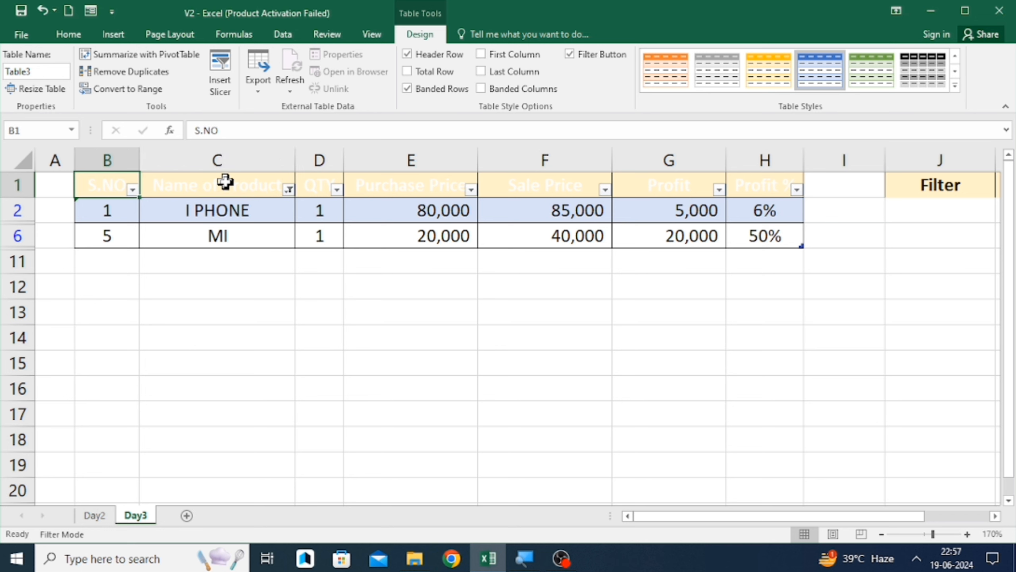
{"action": "key", "text": "ctrl+shift+Right"}
{"action": "key", "text": "ctrl+shift+l"}
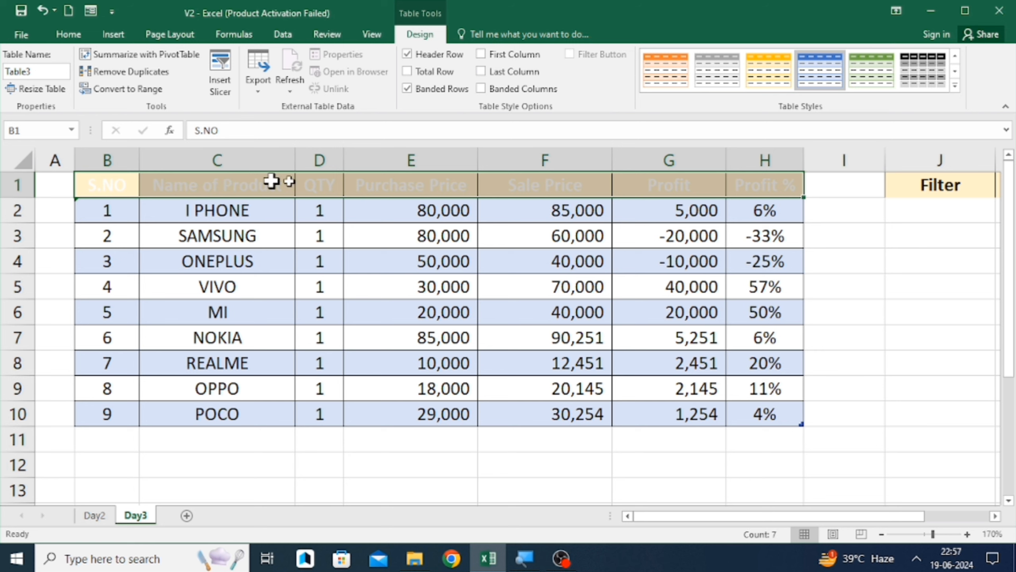
- Browse the Format as Table style gallery without applying a style, and clear empty cell I3
{"action": "left_click", "coordinate": [878, 230]}
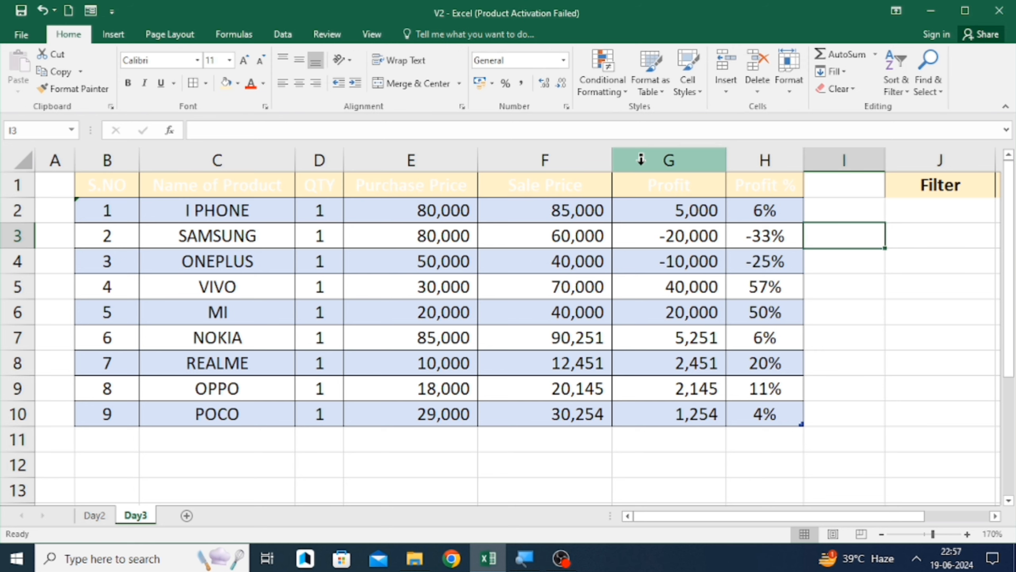
{"action": "left_click", "coordinate": [659, 82]}
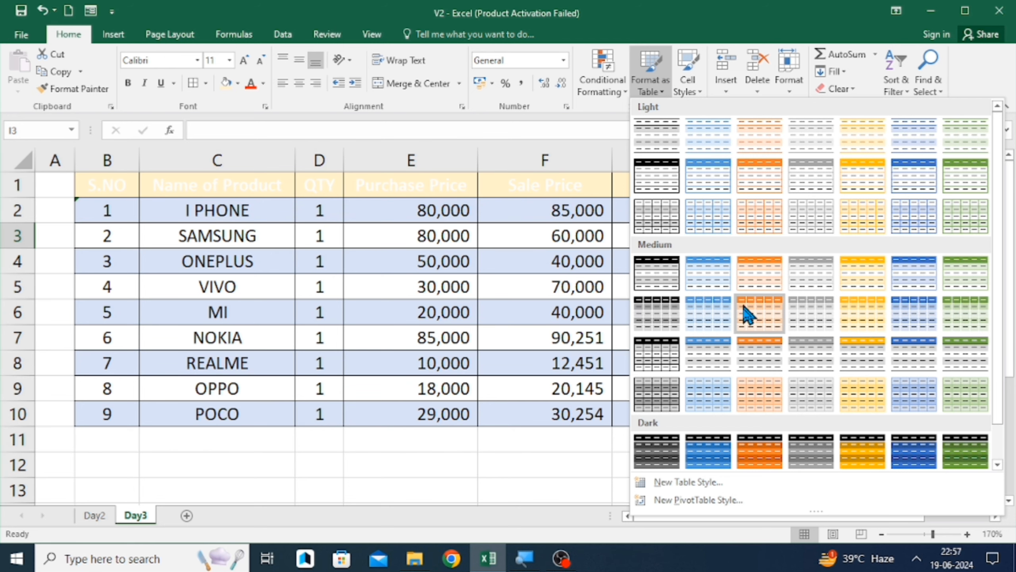
{"action": "scroll", "coordinate": [748, 125], "scroll_direction": "down", "scroll_amount": 1}
{"action": "scroll", "coordinate": [751, 123], "scroll_direction": "up", "scroll_amount": 1}
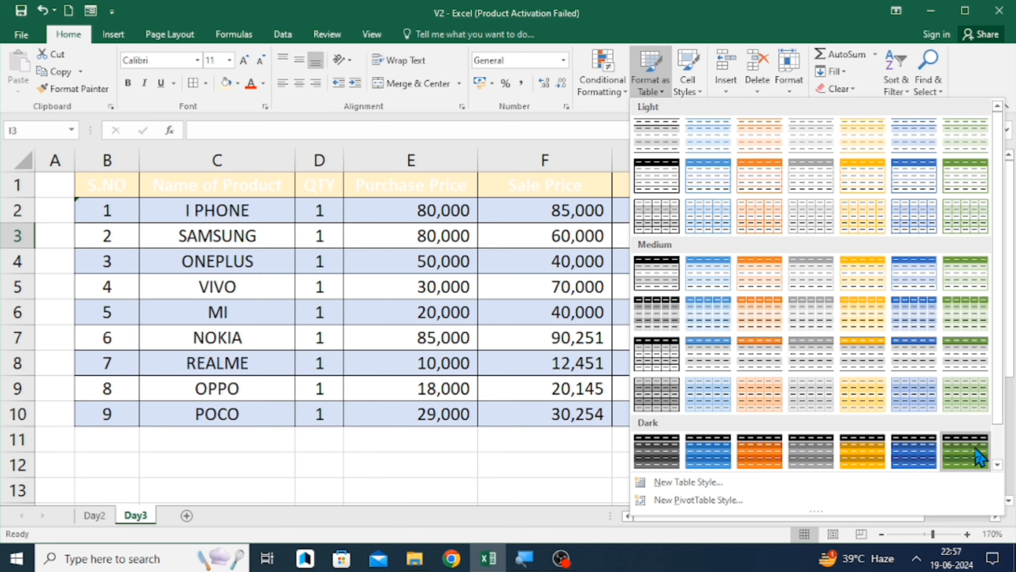
{"action": "left_click", "coordinate": [996, 464]}
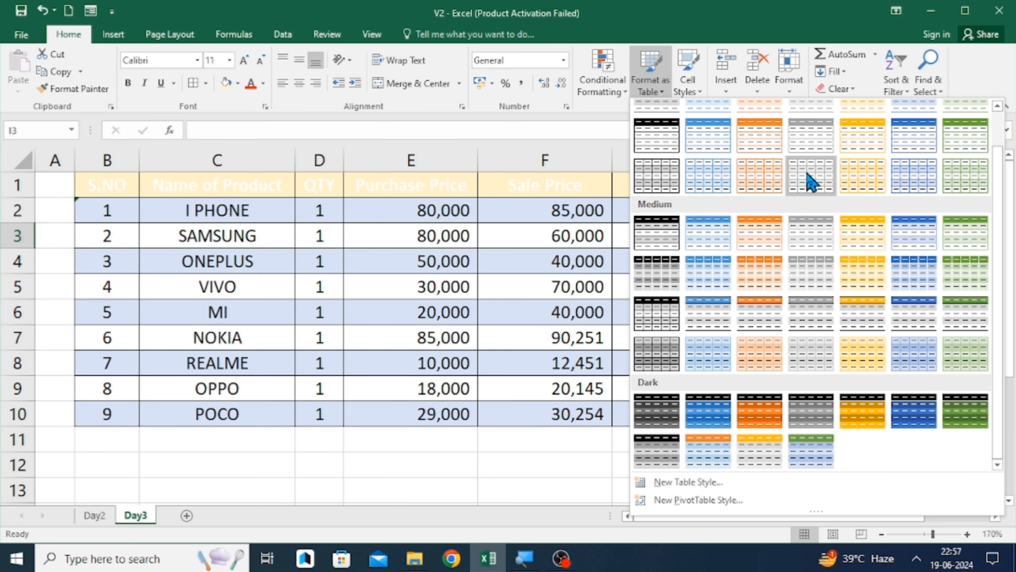
{"action": "scroll", "coordinate": [827, 200], "scroll_direction": "up", "scroll_amount": 1}
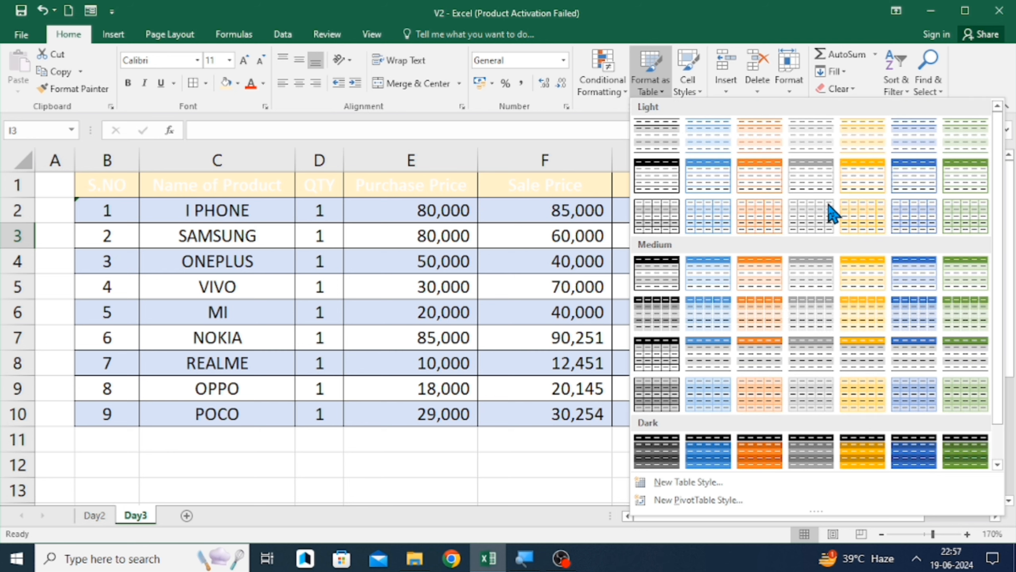
{"action": "left_click", "coordinate": [834, 90]}
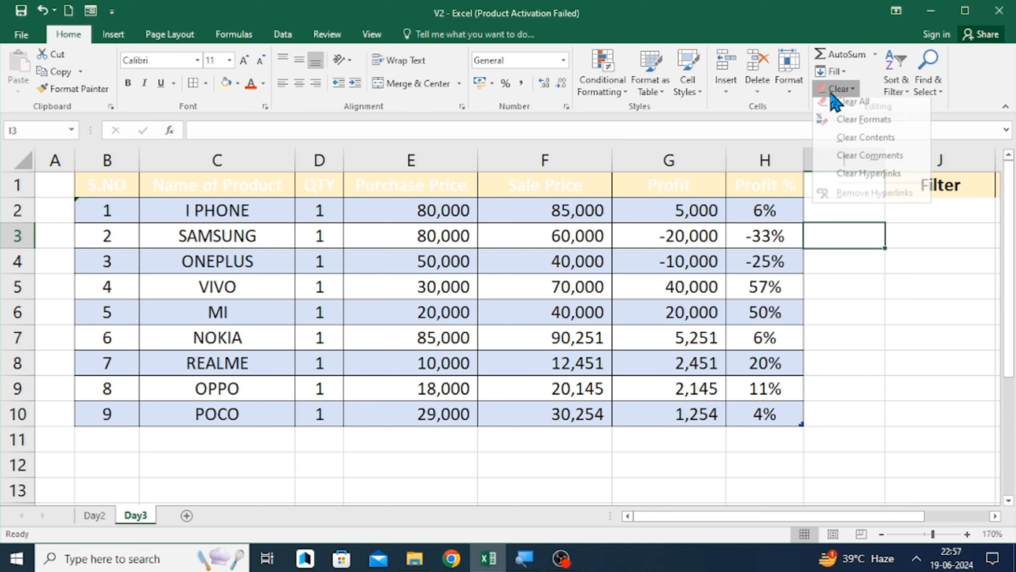
{"action": "left_click", "coordinate": [850, 112]}
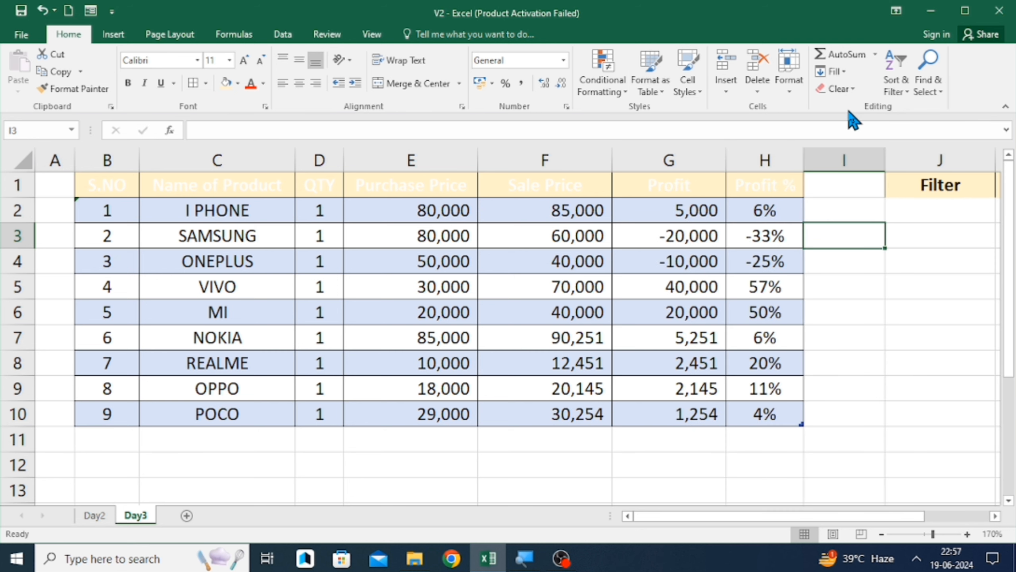
- Select the whole table range and move to the empty cells beside it in column I
{"action": "left_click", "coordinate": [394, 194]}
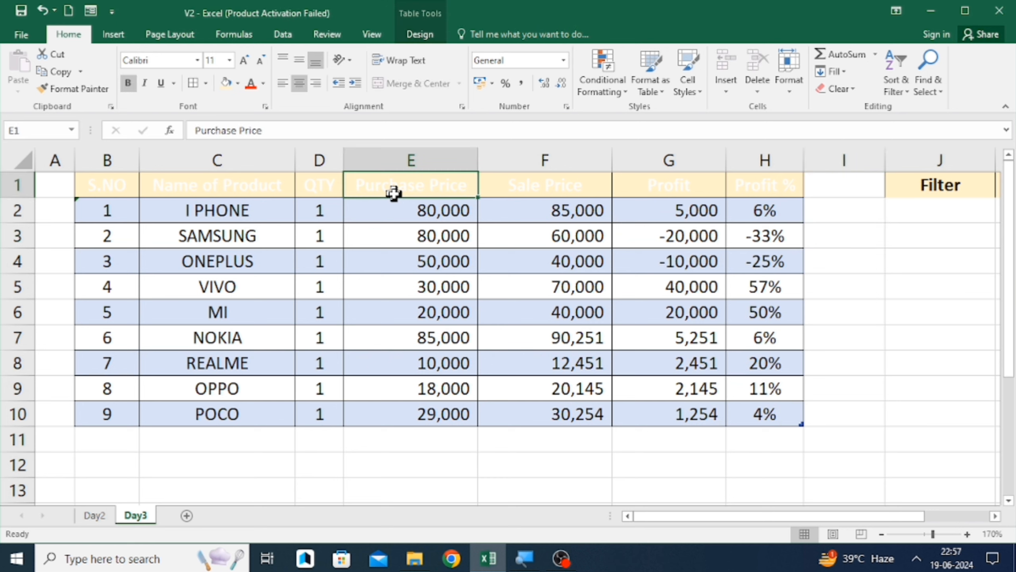
{"action": "key", "text": "Left"}
{"action": "key", "text": "Left"}
{"action": "key", "text": "Left"}
{"action": "key", "text": "ctrl+shift+Down"}
{"action": "key", "text": "ctrl+shift+Right"}
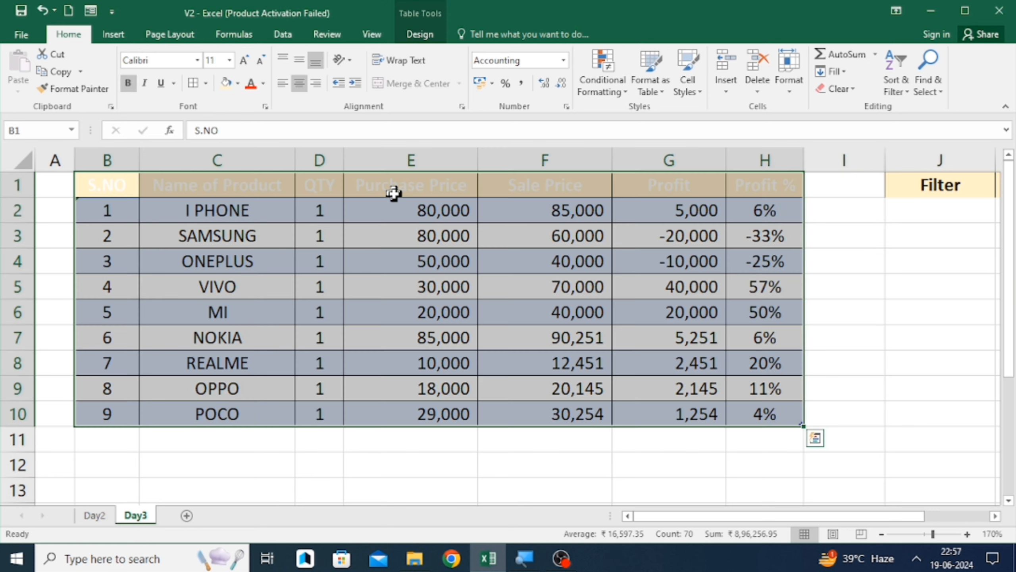
{"action": "key", "text": "Right"}
{"action": "key", "text": "ctrl+Right"}
{"action": "key", "text": "Down"}
{"action": "key", "text": "Right"}
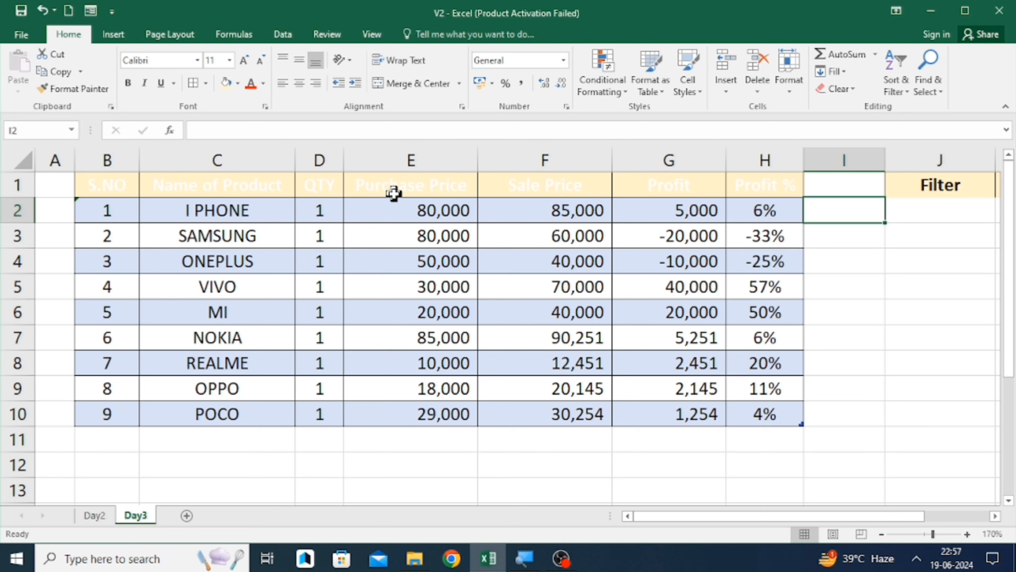
{"action": "key", "text": "Down"}
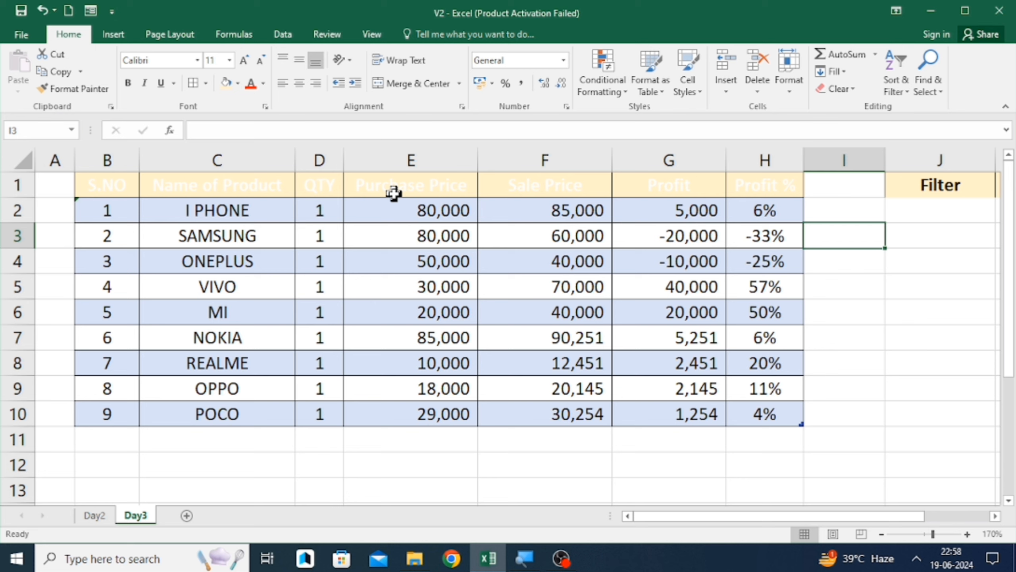
- Enter e in cell I3 to extend the table with a new column, then delete the entry
{"action": "type", "text": "e"}
{"action": "key", "text": "Left"}
{"action": "key", "text": "Right"}
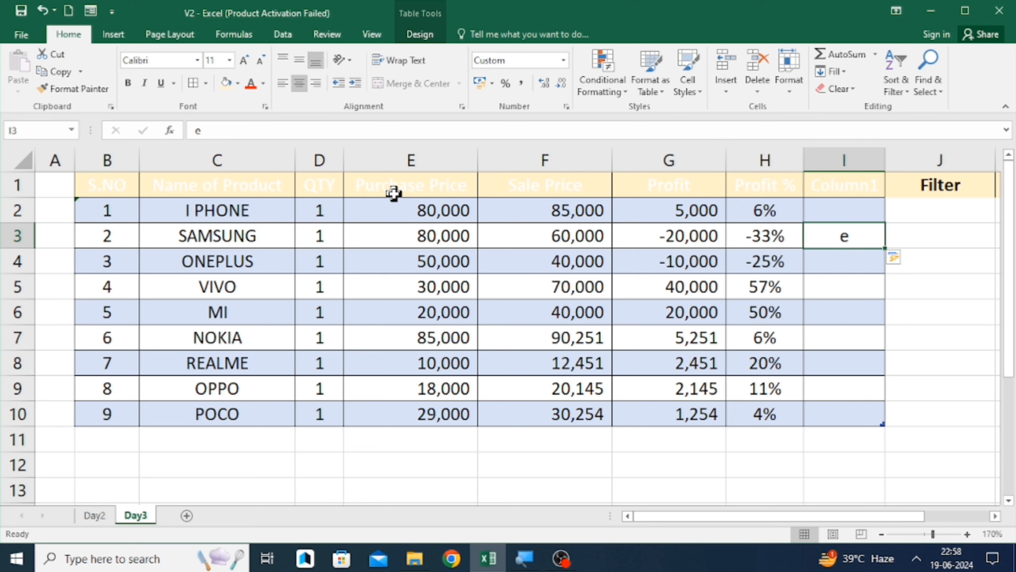
{"action": "key", "text": "BackSpace"}
- Move through the new column and across to the Filter notes beside the table
{"action": "key", "text": "Up"}
{"action": "key", "text": "Up"}
{"action": "key", "text": "Down"}
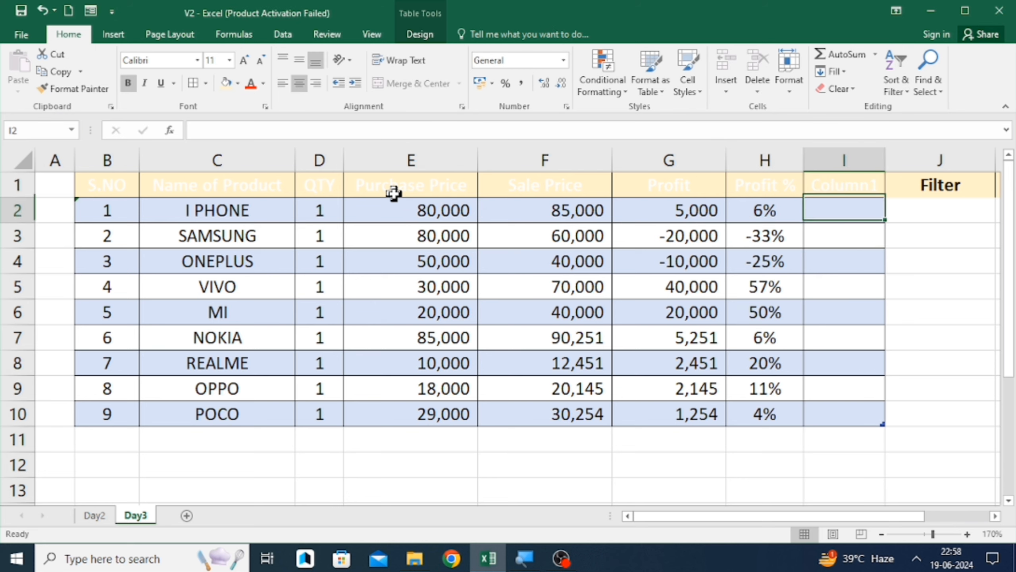
{"action": "key", "text": "Down"}
{"action": "key", "text": "Down"}
{"action": "key", "text": "Up"}
{"action": "key", "text": "Right"}
{"action": "key", "text": "Right"}
{"action": "key", "text": "Right"}
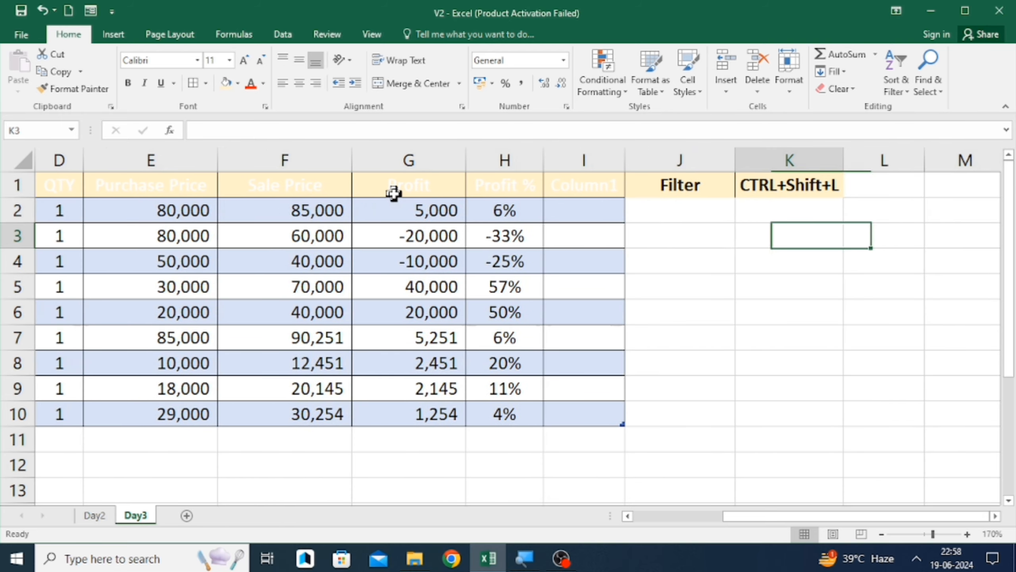
- Copy the Filter and CTRL+Shift+L notes from J1:K1 and paste them into M1
{"action": "key", "text": "Left"}
{"action": "key", "text": "Up"}
{"action": "key", "text": "Up"}
{"action": "key", "text": "Left"}
{"action": "key", "text": "shift+Right"}
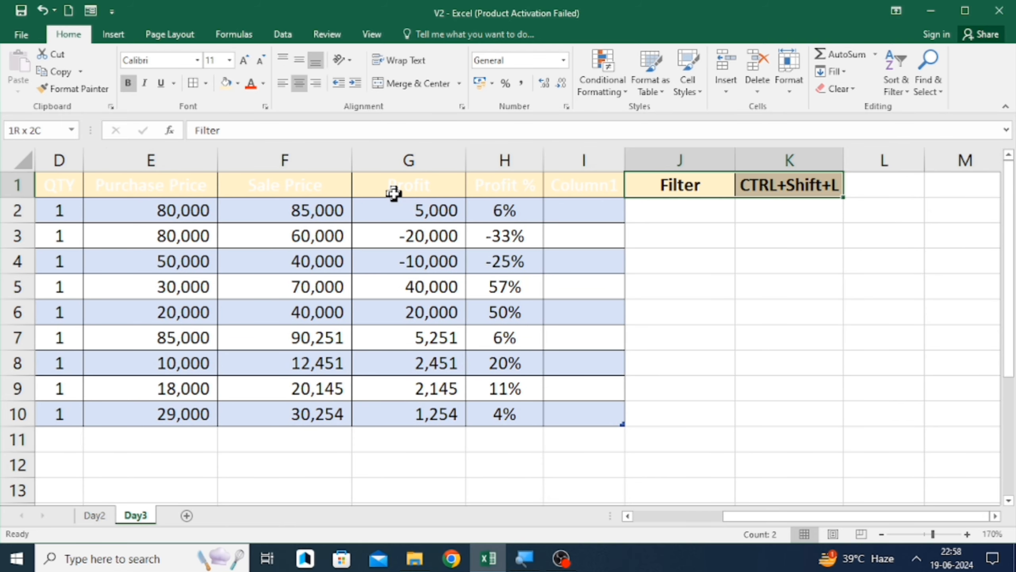
{"action": "key", "text": "ctrl+c"}
{"action": "key", "text": "Right"}
{"action": "key", "text": "Right"}
{"action": "key", "text": "Right"}
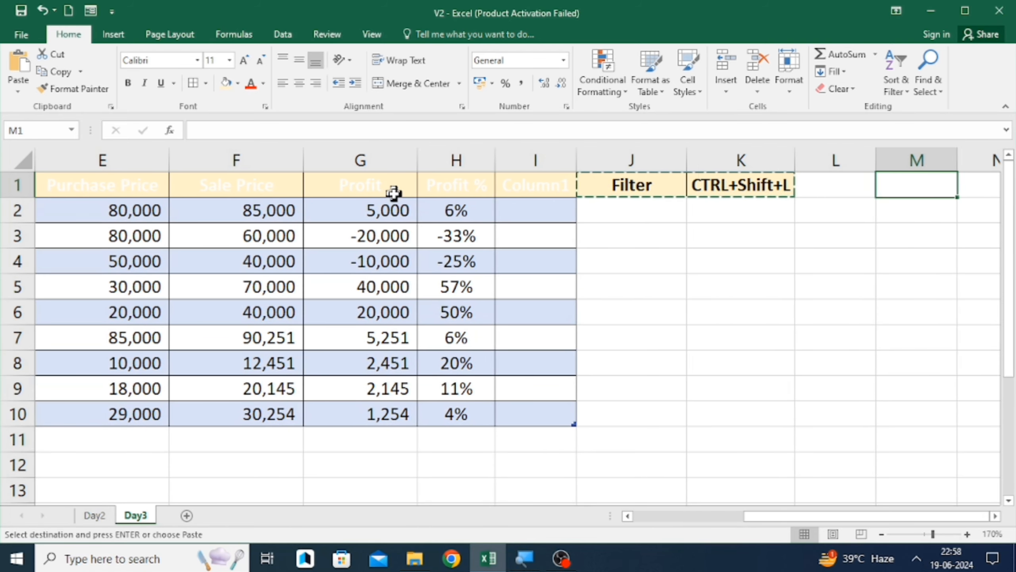
{"action": "key", "text": "Return"}
- Enter d in cell J2 to extend the table with a new column
{"action": "key", "text": "Left"}
{"action": "key", "text": "Left"}
{"action": "key", "text": "Left"}
{"action": "key", "text": "Down"}
{"action": "key", "text": "Down"}
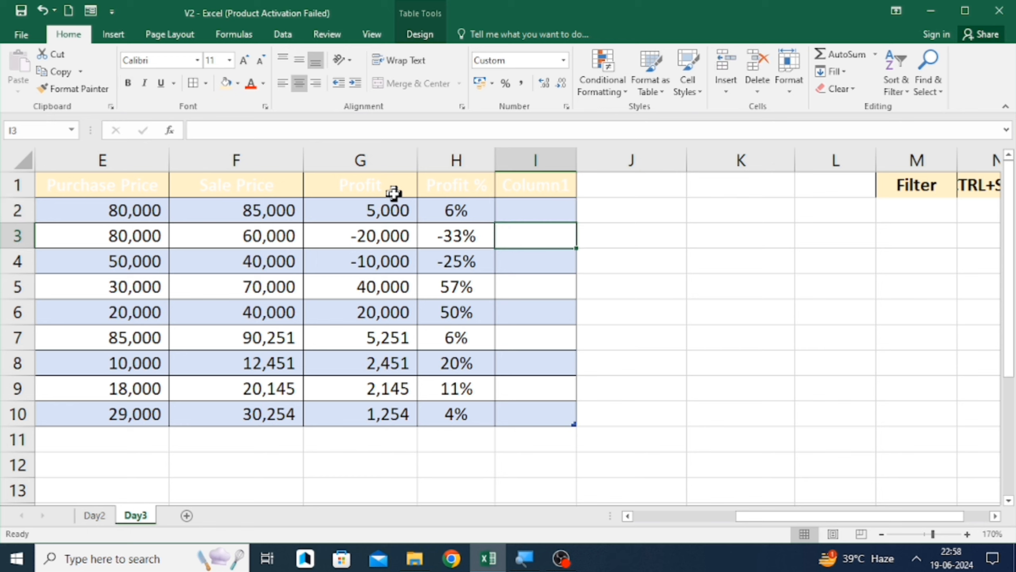
{"action": "key", "text": "Up"}
{"action": "key", "text": "Up"}
{"action": "key", "text": "Up"}
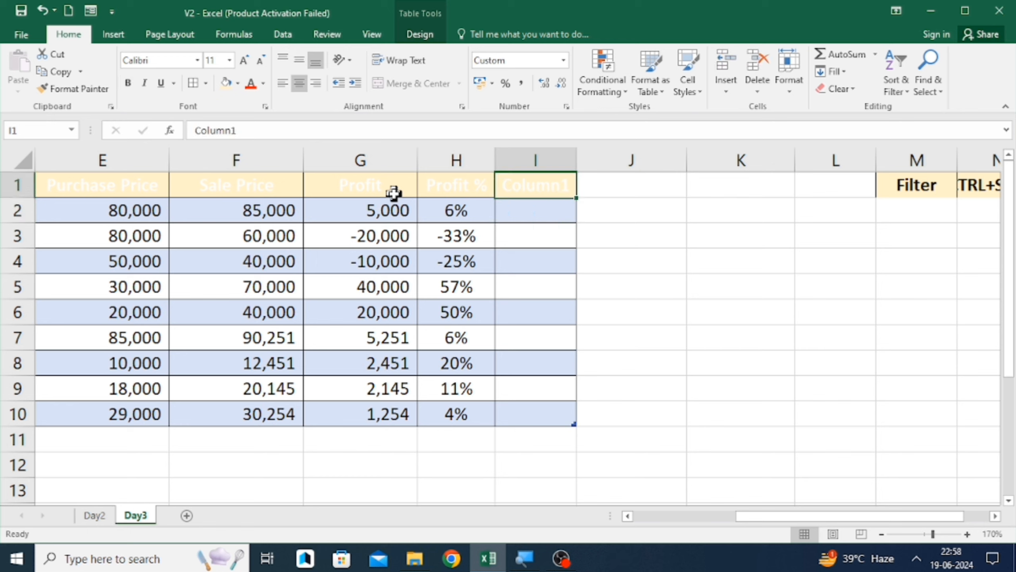
{"action": "key", "text": "Down"}
{"action": "key", "text": "Right"}
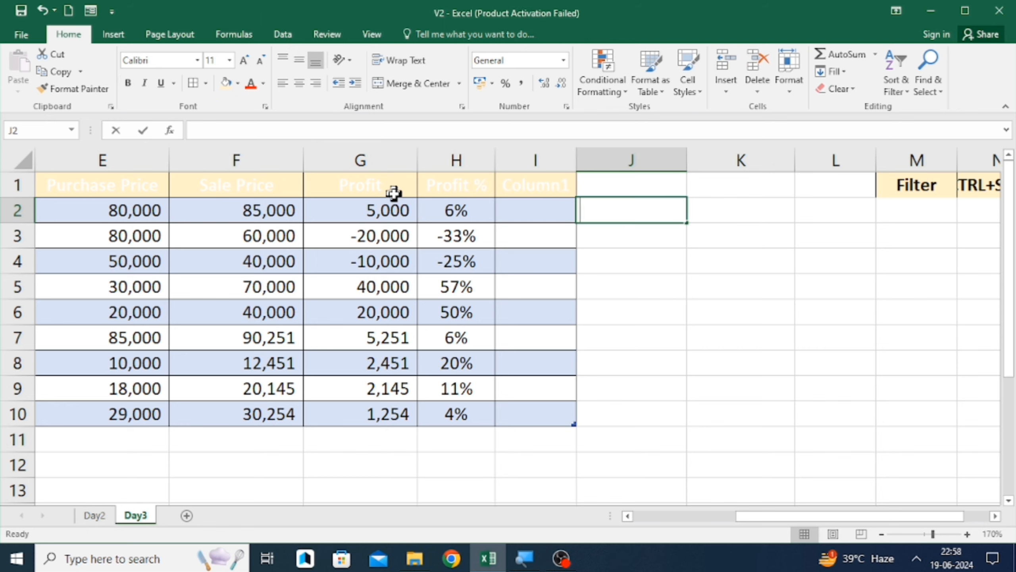
{"action": "type", "text": "d"}
{"action": "key", "text": "Return"}
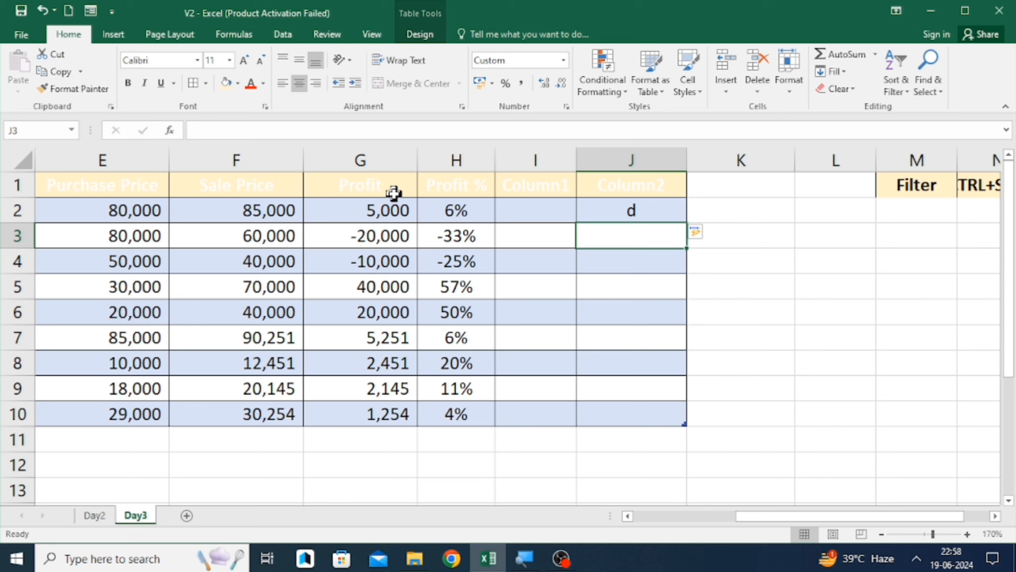
- Enter d in cells K2 and L2 to add two more table columns
{"action": "key", "text": "Up"}
{"action": "key", "text": "Right"}
{"action": "type", "text": "d"}
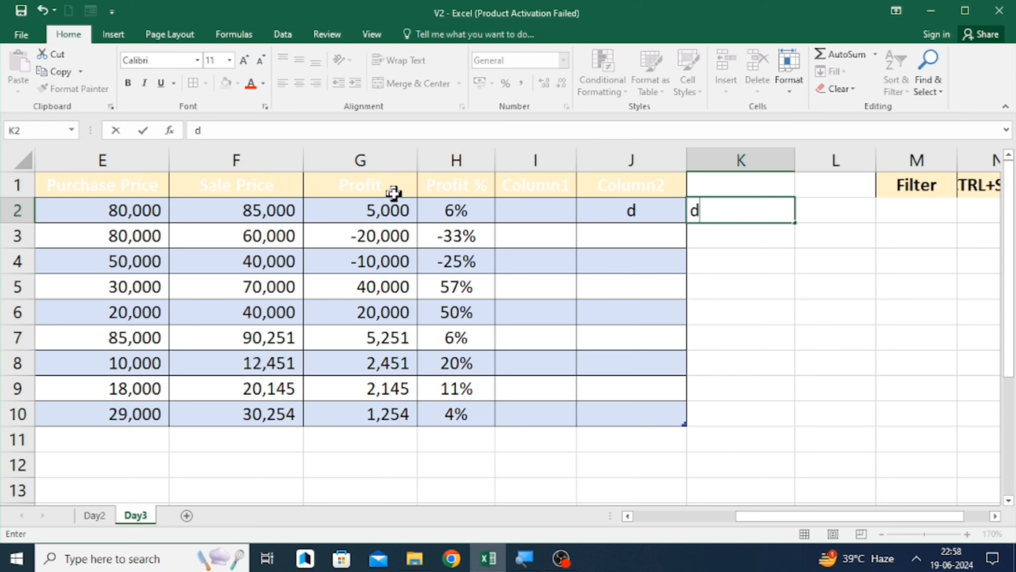
{"action": "key", "text": "Return"}
{"action": "key", "text": "Up"}
{"action": "key", "text": "Right"}
{"action": "type", "text": "d"}
{"action": "key", "text": "Return"}
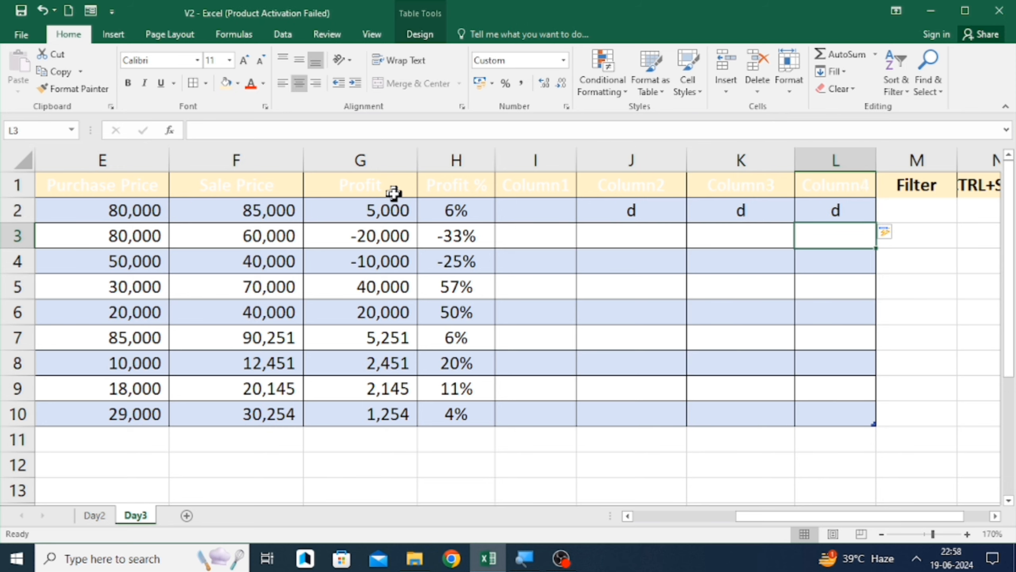
- Undo the added columns, the pasted notes and the earlier column entries
{"action": "key", "text": "Left"}
{"action": "key", "text": "Left"}
{"action": "key", "text": "Left"}
{"action": "key", "text": "Down"}
{"action": "key", "text": "Down"}
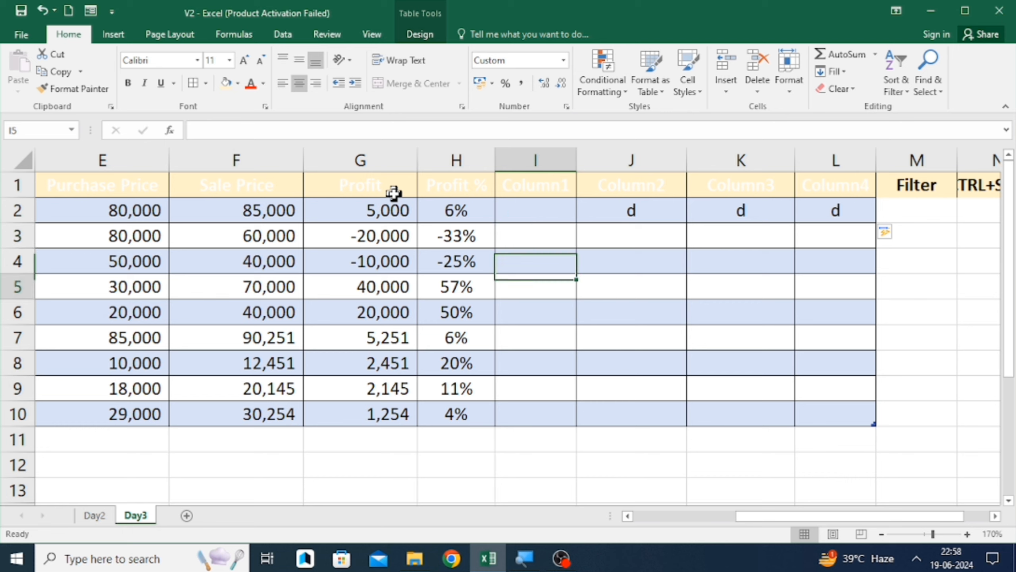
{"action": "key", "text": "ctrl+z"}
{"action": "key", "text": "ctrl+z"}
{"action": "key", "text": "ctrl+z"}
{"action": "key", "text": "ctrl+z"}
{"action": "key", "text": "ctrl+z"}
{"action": "key", "text": "ctrl+z"}
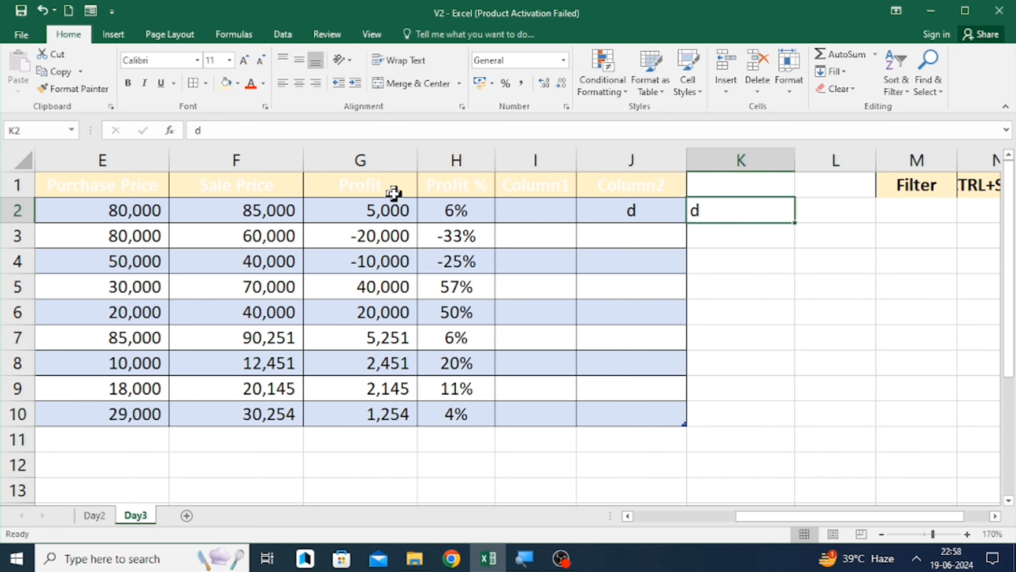
{"action": "key", "text": "ctrl+z"}
{"action": "key", "text": "ctrl+z"}
{"action": "key", "text": "ctrl+z"}
{"action": "key", "text": "ctrl+z"}
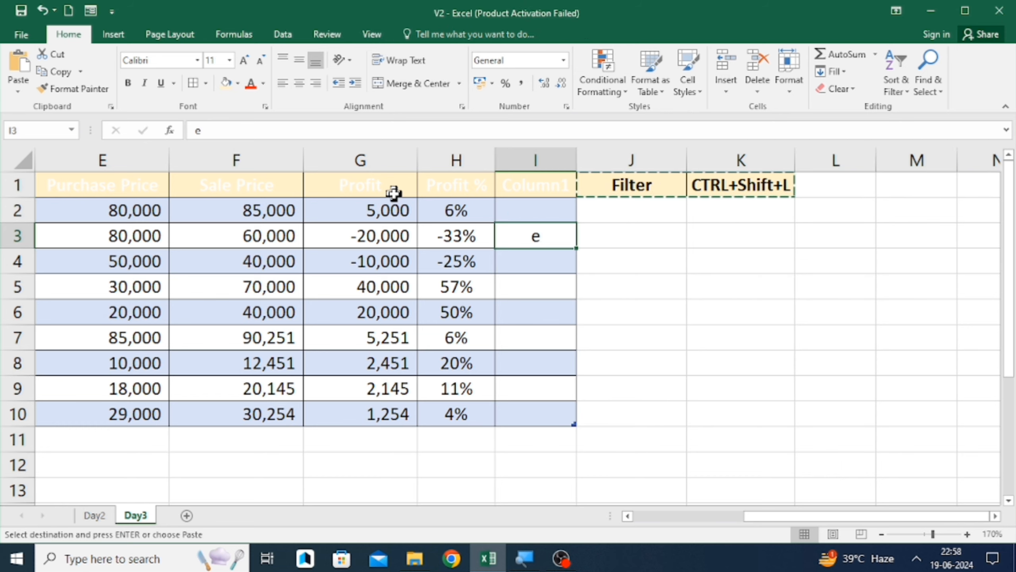
{"action": "key", "text": "ctrl+z"}
{"action": "key", "text": "ctrl+z"}
{"action": "key", "text": "ctrl+z"}
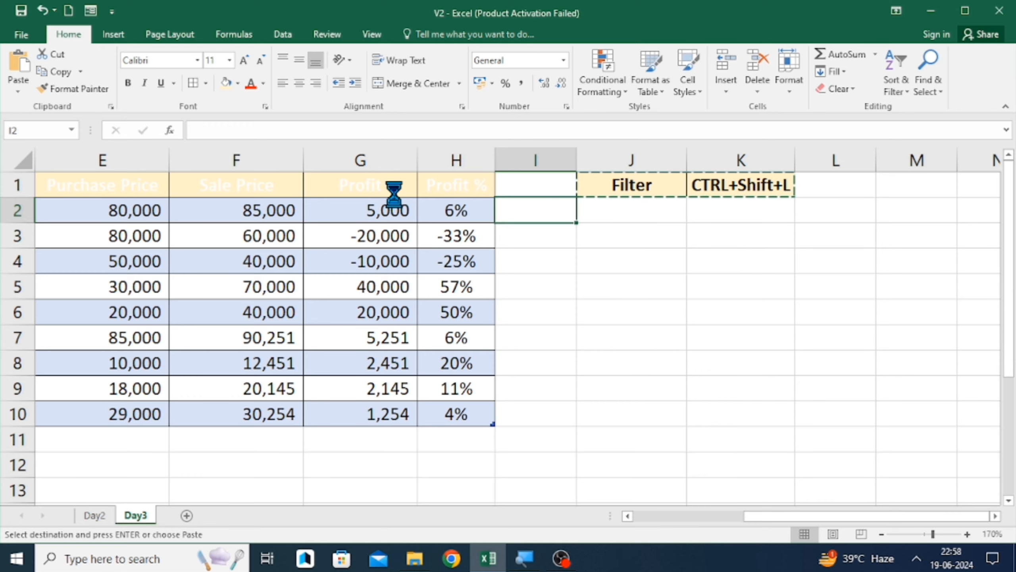
{"action": "key", "text": "ctrl+z"}
{"action": "key", "text": "ctrl+z"}
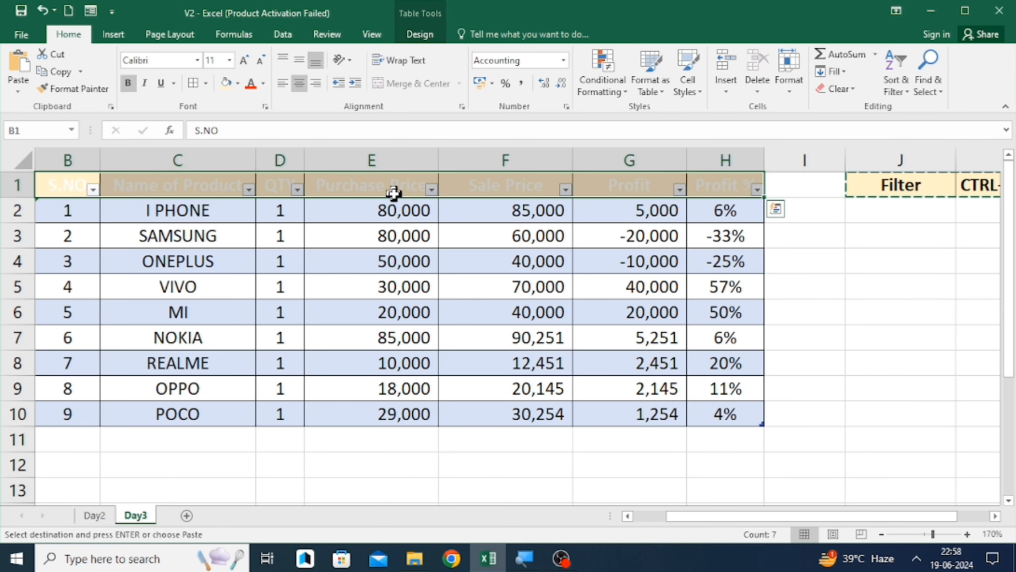
- Toggle the table's header filter buttons off and back on with the filter shortcut, then select the table data
{"action": "key", "text": "ctrl+shift+l"}
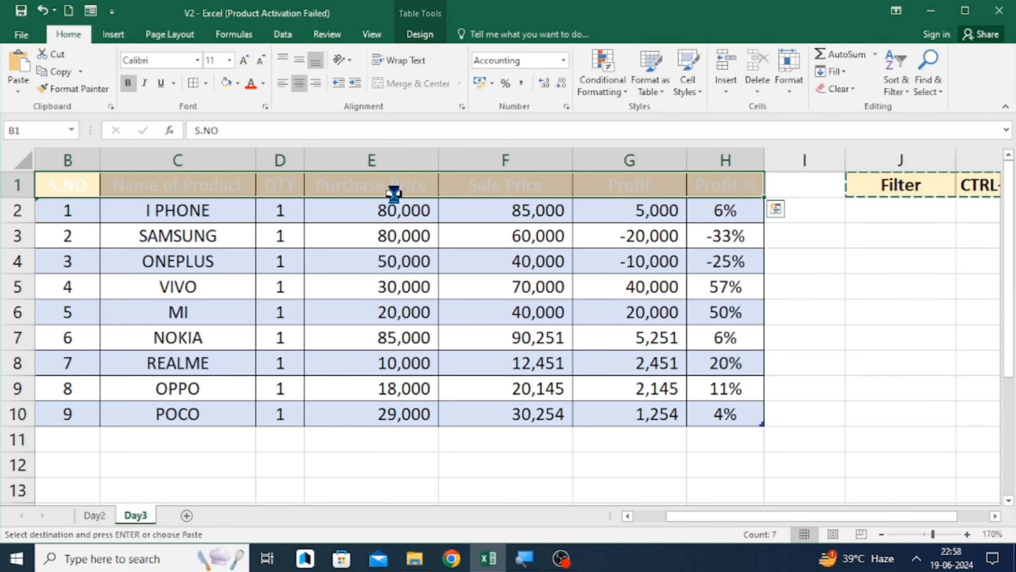
{"action": "key", "text": "ctrl+shift+l"}
{"action": "key", "text": "ctrl+shift+l"}
{"action": "key", "text": "ctrl+a"}
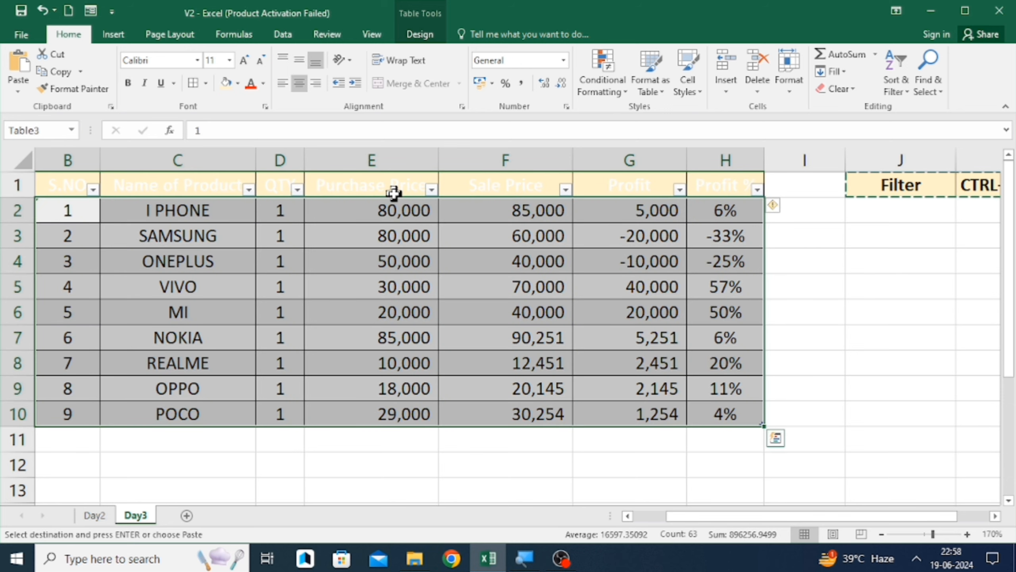
- Undo the table formatting so the data returns to a plain range
{"action": "key", "text": "ctrl+z"}
{"action": "key", "text": "ctrl+y"}
{"action": "key", "text": "ctrl+z"}
{"action": "key", "text": "ctrl+z"}
{"action": "key", "text": "ctrl+z"}
{"action": "key", "text": "ctrl+z"}
{"action": "key", "text": "ctrl+z"}
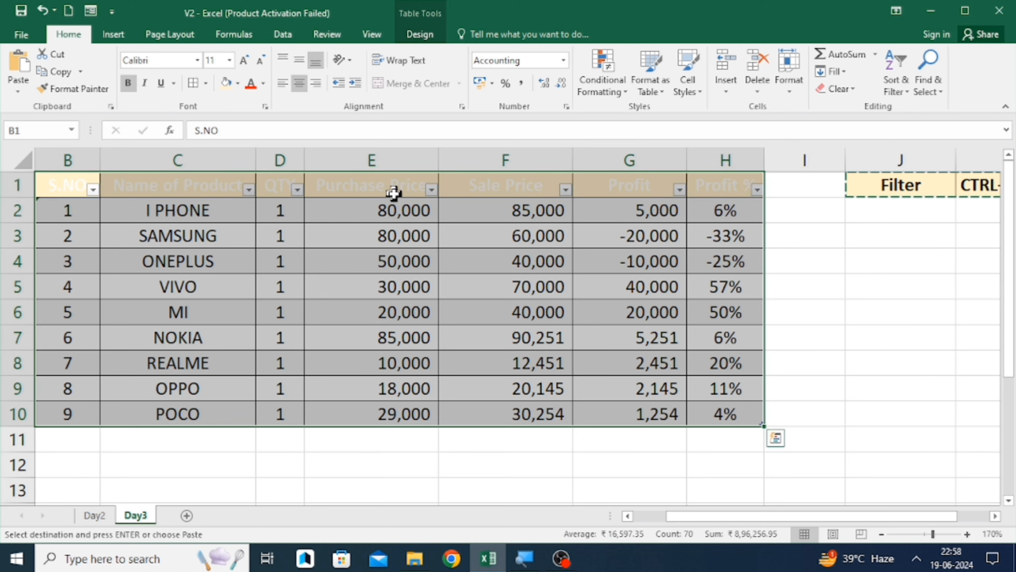
{"action": "key", "text": "ctrl+z"}
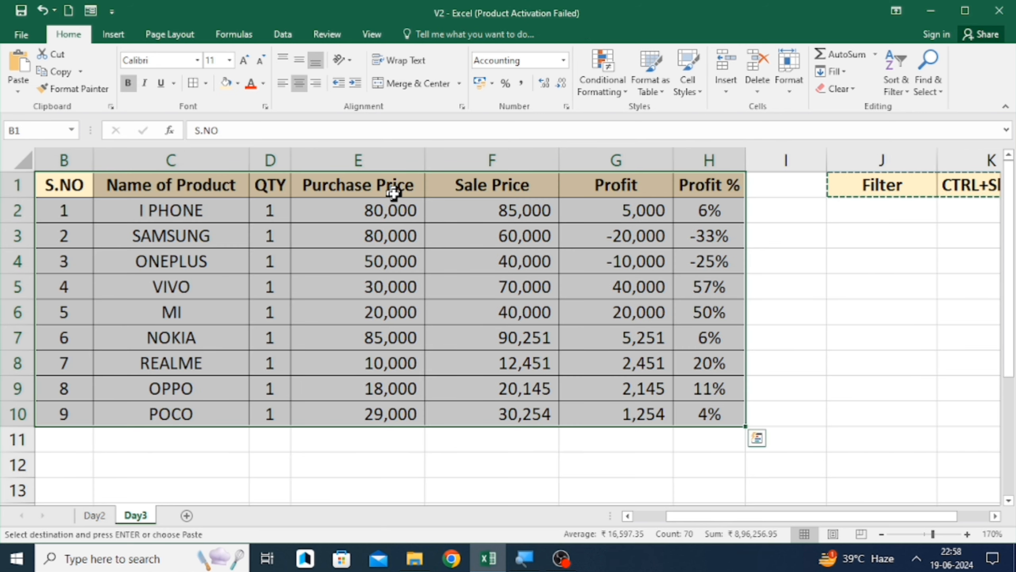
- Create a new custom table style with the default name Table Style 1
{"action": "left_click", "coordinate": [639, 85]}
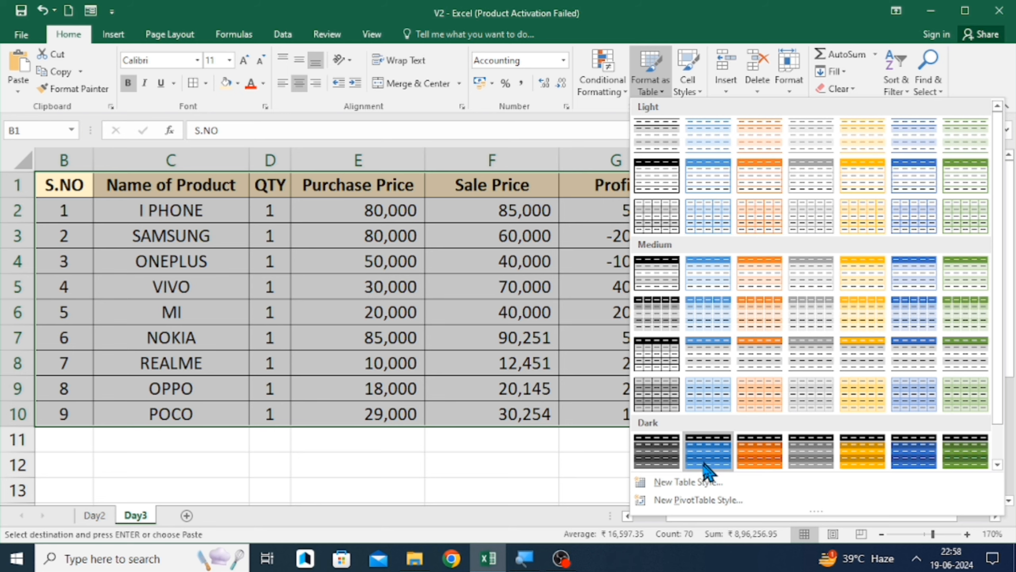
{"action": "left_click", "coordinate": [671, 485]}
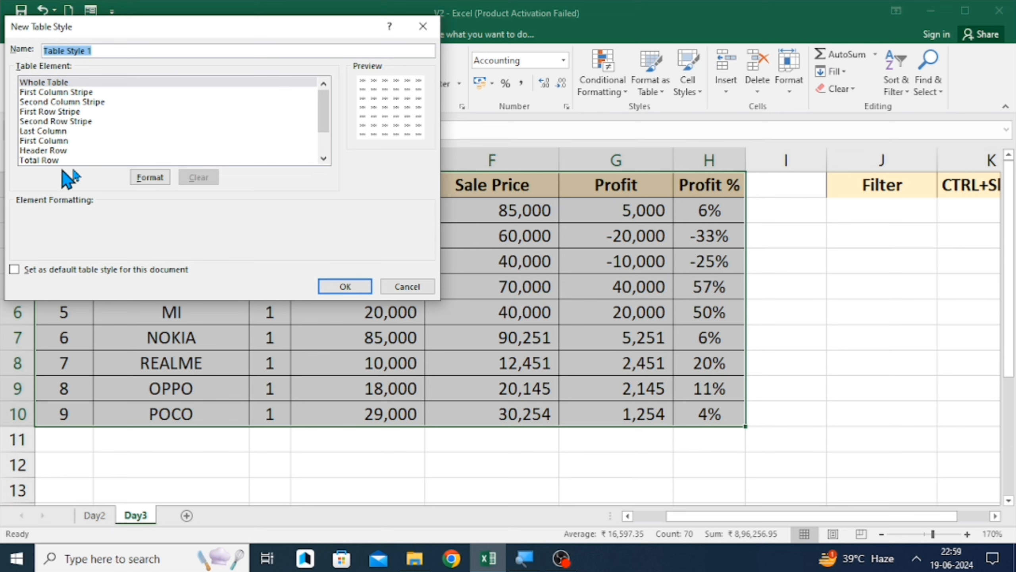
{"action": "left_click", "coordinate": [346, 286]}
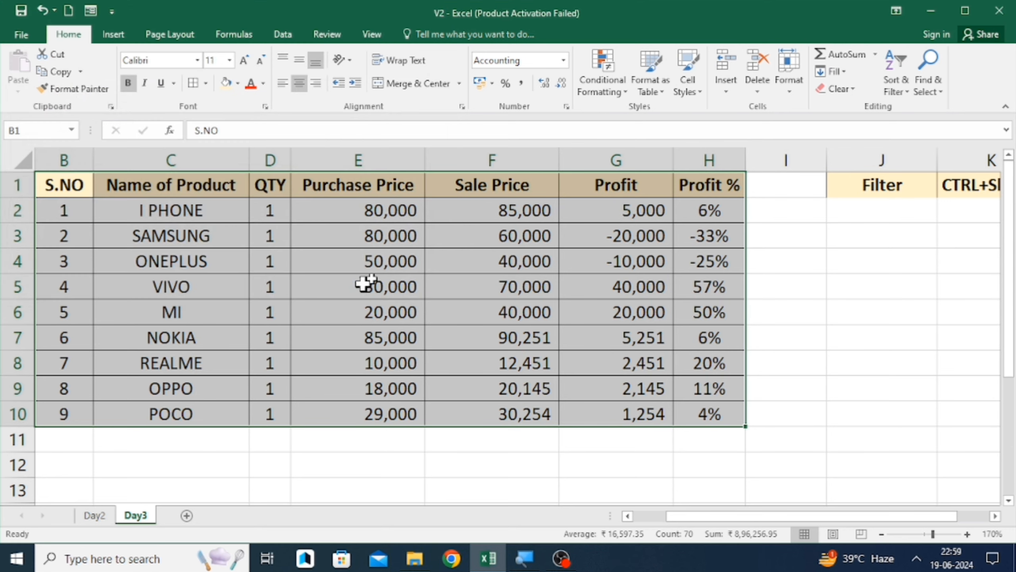
- Apply the Note cell style to the whole data range
{"action": "left_click", "coordinate": [656, 77]}
{"action": "left_click", "coordinate": [685, 74]}
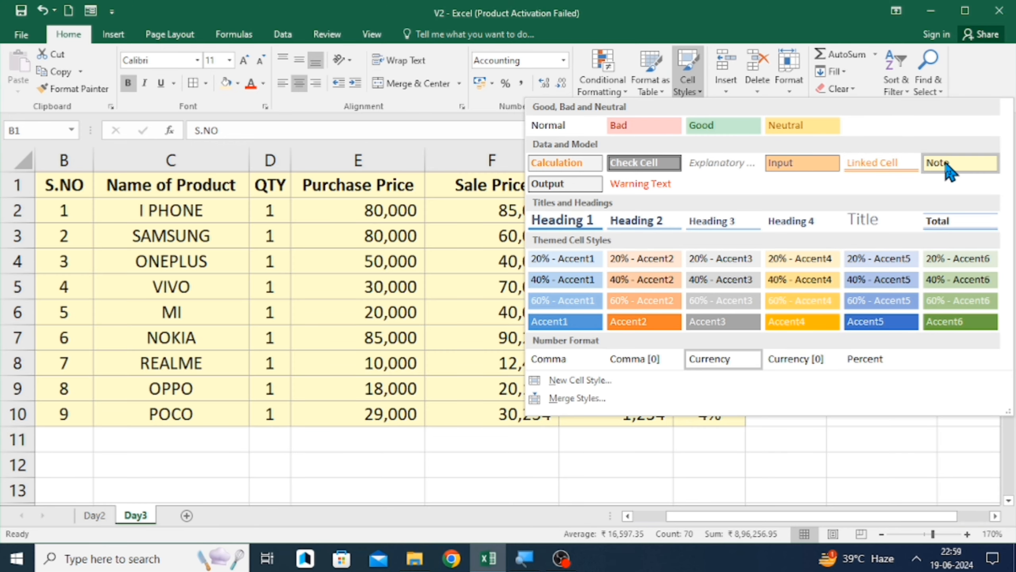
{"action": "left_click", "coordinate": [949, 171]}
- Select the Profit column from G1 to G10 and apply the Good cell style
{"action": "left_click", "coordinate": [654, 220]}
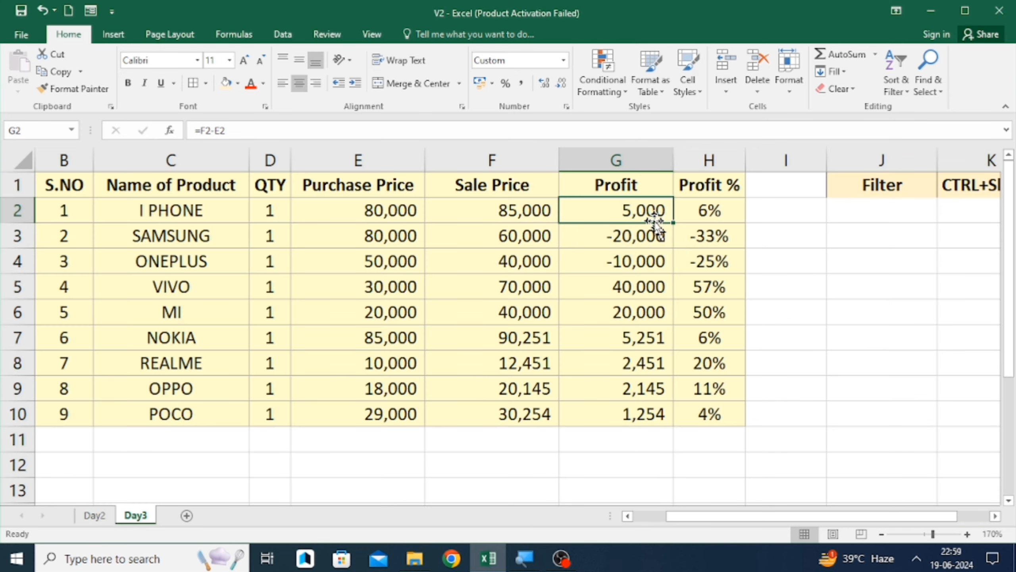
{"action": "key", "text": "Up"}
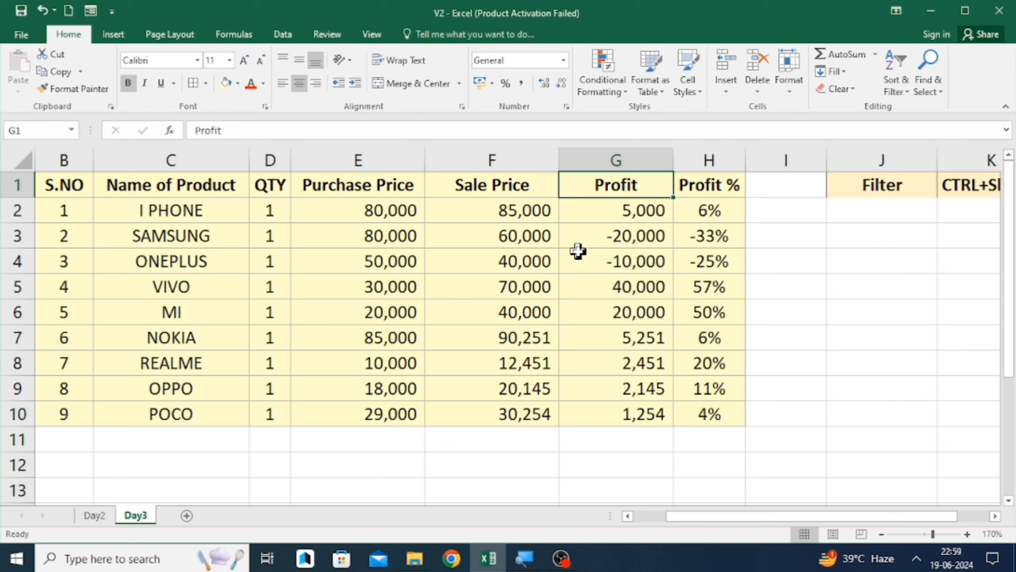
{"action": "key", "text": "ctrl+shift+Down"}
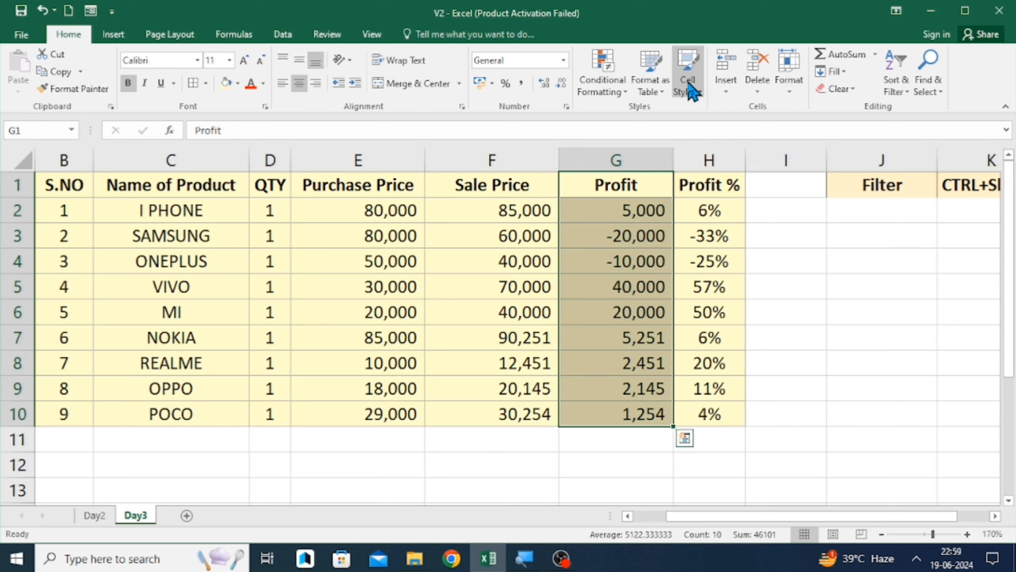
{"action": "left_click", "coordinate": [689, 85]}
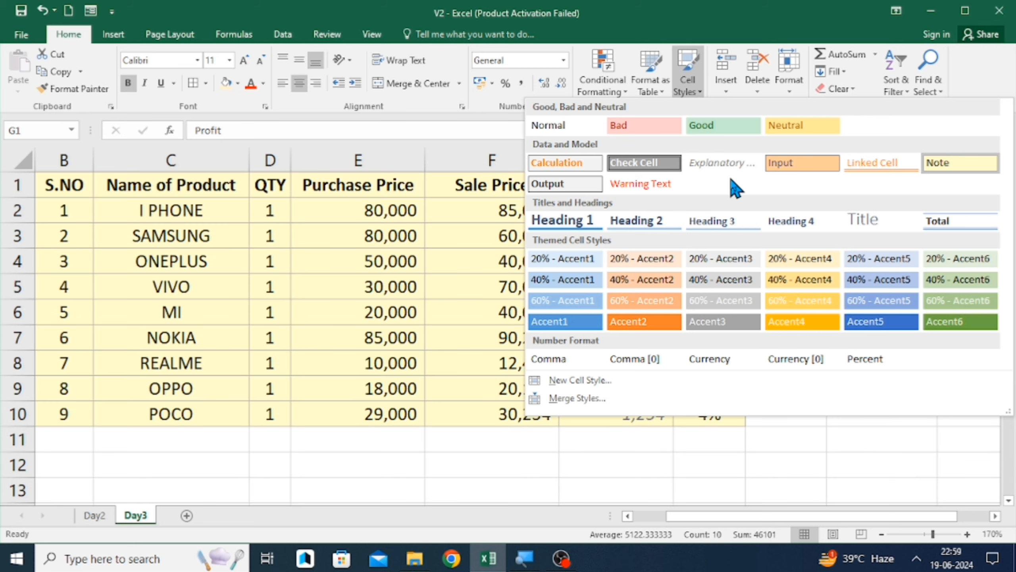
{"action": "left_click", "coordinate": [705, 128]}
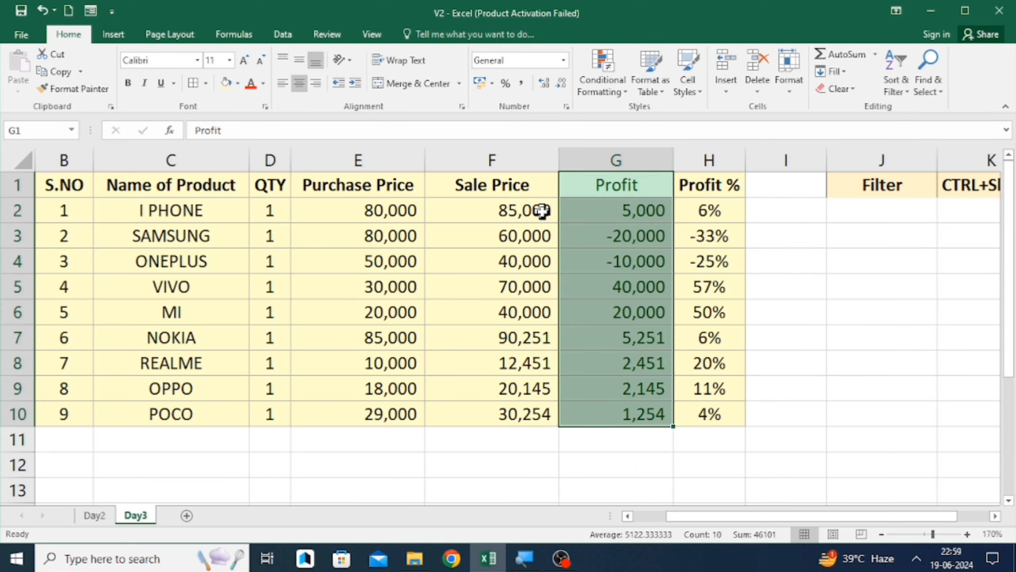
- Select the Purchase Price column from E1 to E10 and apply the Check Cell style
{"action": "left_click", "coordinate": [510, 204]}
{"action": "key", "text": "Up"}
{"action": "key", "text": "Left"}
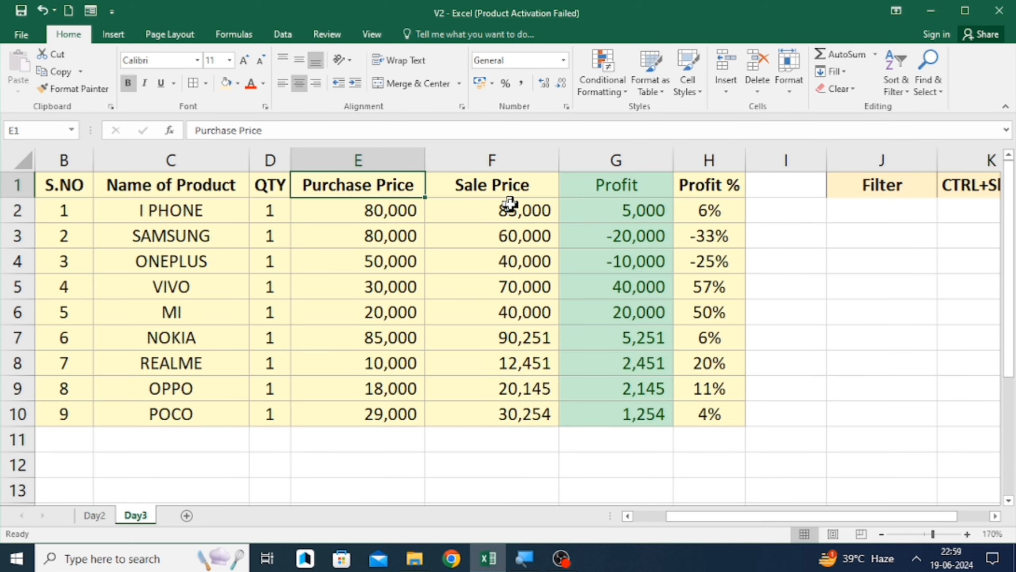
{"action": "key", "text": "ctrl+shift+Down"}
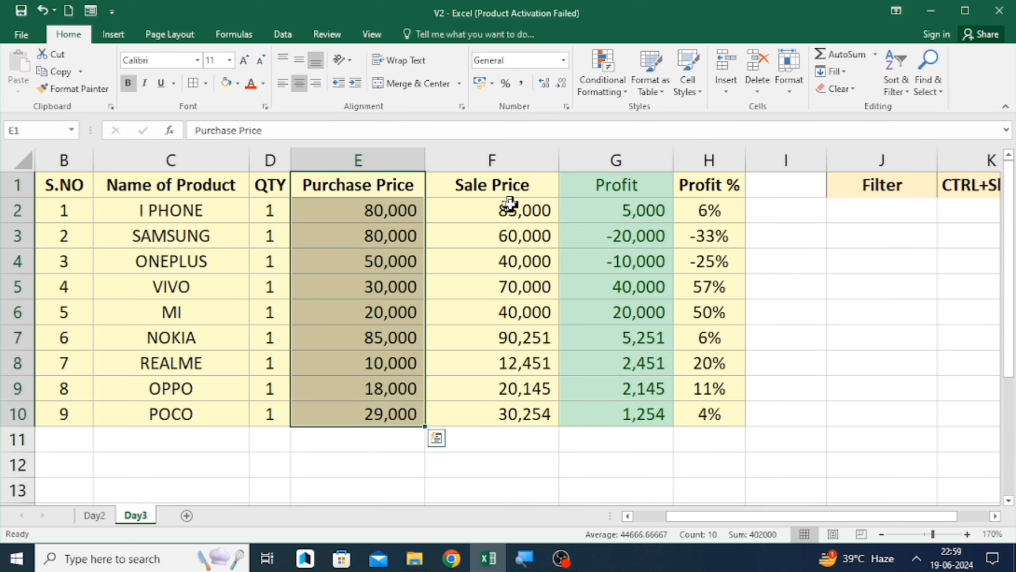
{"action": "left_click", "coordinate": [661, 83]}
{"action": "left_click", "coordinate": [696, 78]}
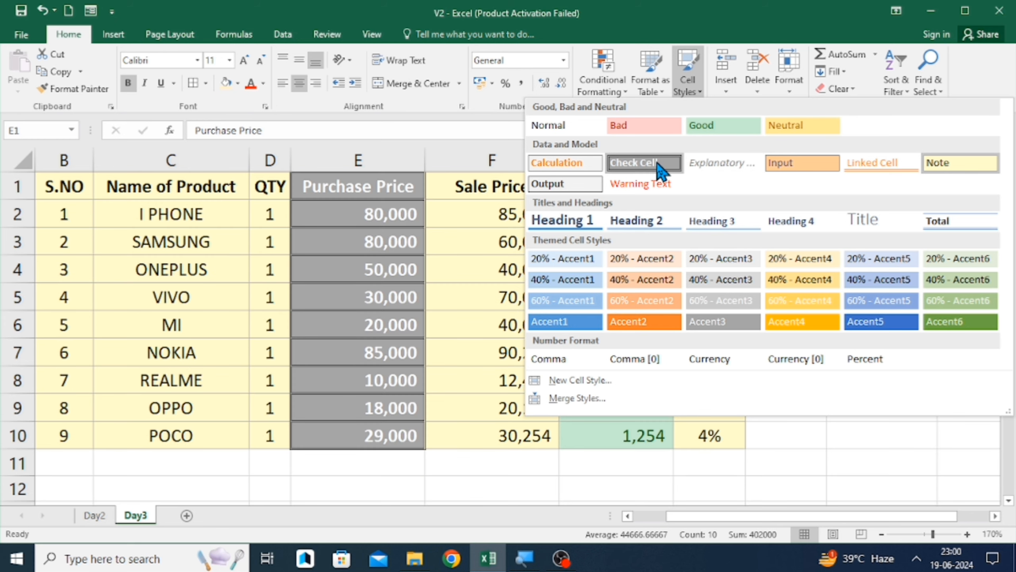
{"action": "left_click", "coordinate": [657, 162]}
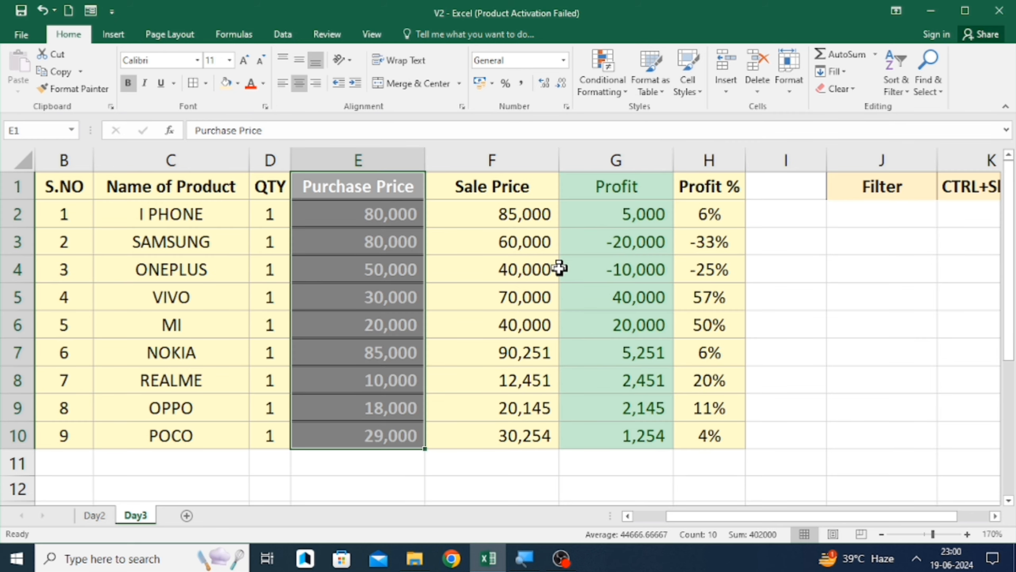
{"action": "left_click", "coordinate": [525, 276]}
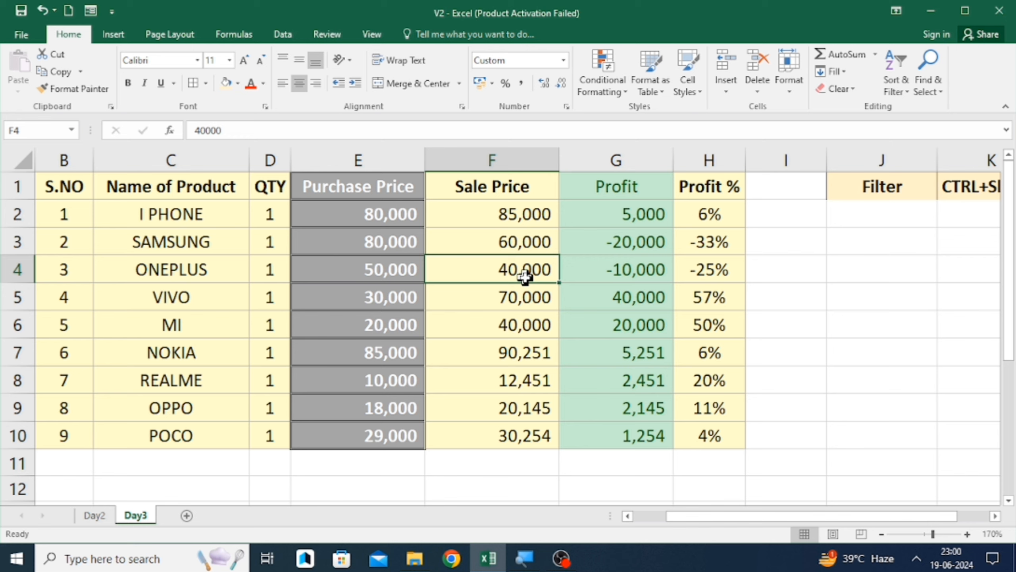
{"action": "key", "text": "Left"}
{"action": "key", "text": "Left"}
{"action": "key", "text": "Left"}
{"action": "key", "text": "Left"}
{"action": "key", "text": "Left"}
{"action": "key", "text": "Up"}
{"action": "key", "text": "Up"}
{"action": "key", "text": "Up"}
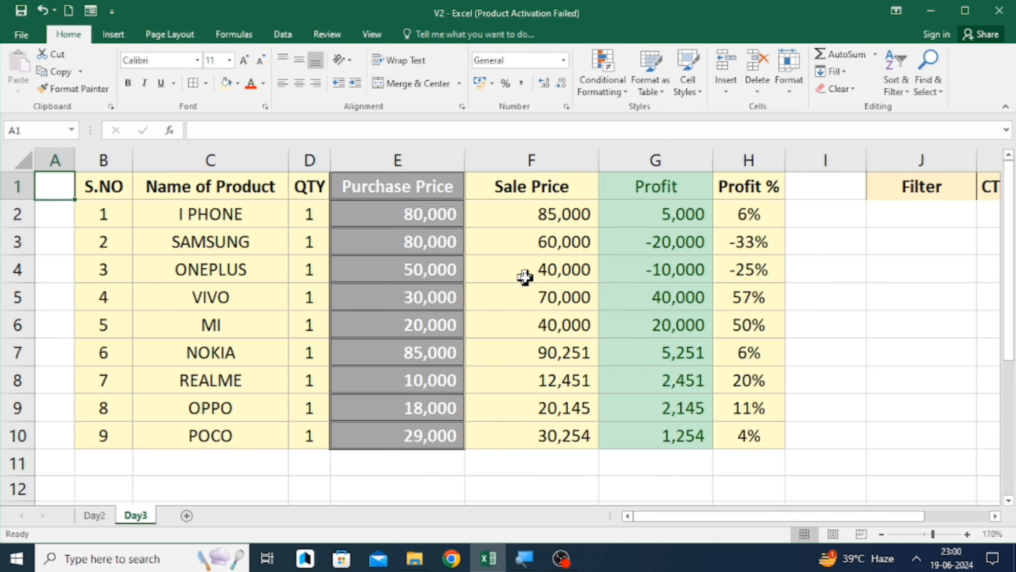
{"action": "key", "text": "Right"}
{"action": "key", "text": "Right"}
{"action": "key", "text": "Right"}
{"action": "key", "text": "Right"}
{"action": "key", "text": "Right"}
{"action": "key", "text": "Right"}
{"action": "key", "text": "Right"}
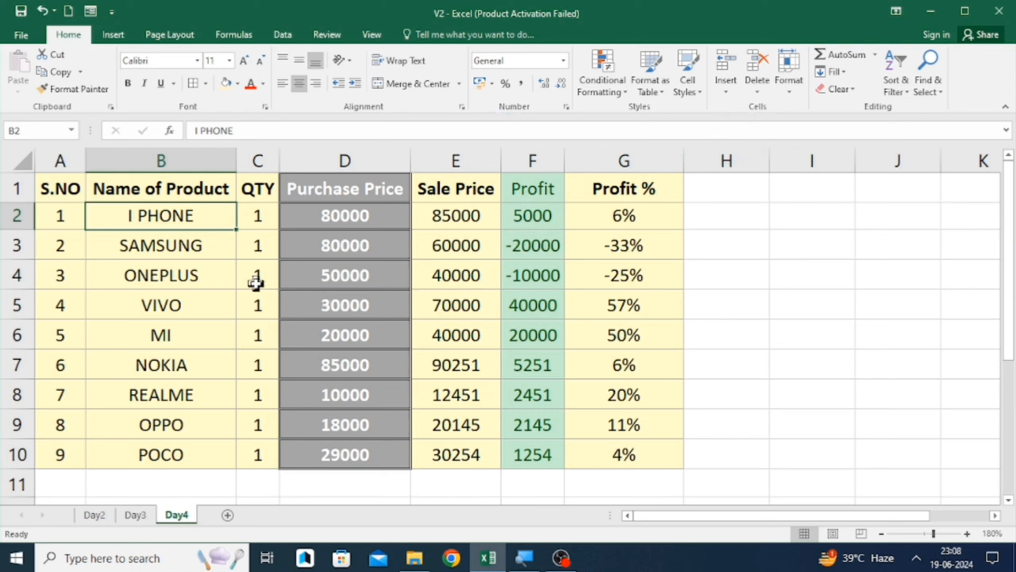
{"action": "left_click", "coordinate": [217, 285]}
{"action": "key", "text": "Up"}
{"action": "key", "text": "Up"}
{"action": "key", "text": "Up"}
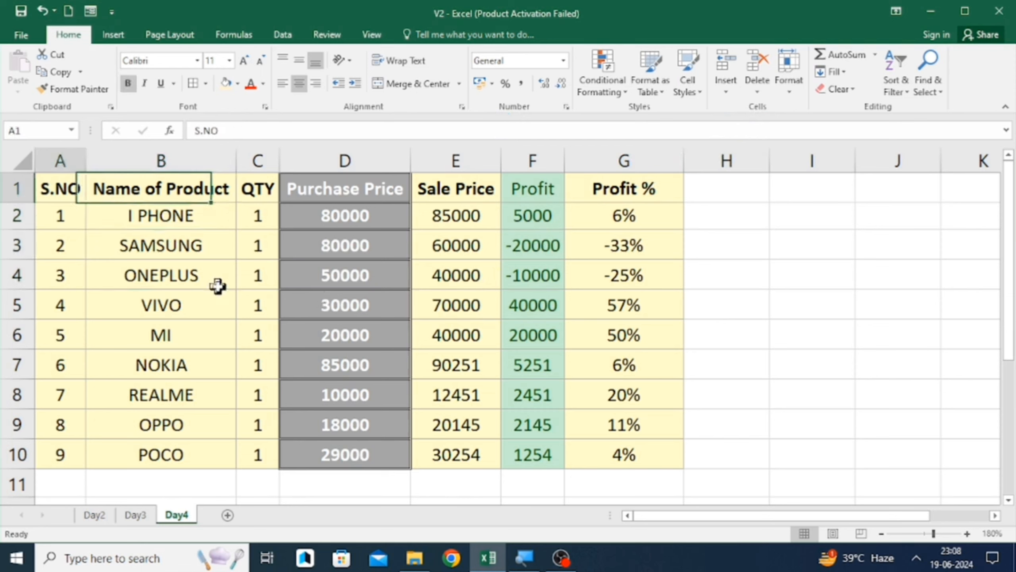
{"action": "key", "text": "Left"}
{"action": "key", "text": "Right"}
{"action": "key", "text": "Right"}
{"action": "key", "text": "Right"}
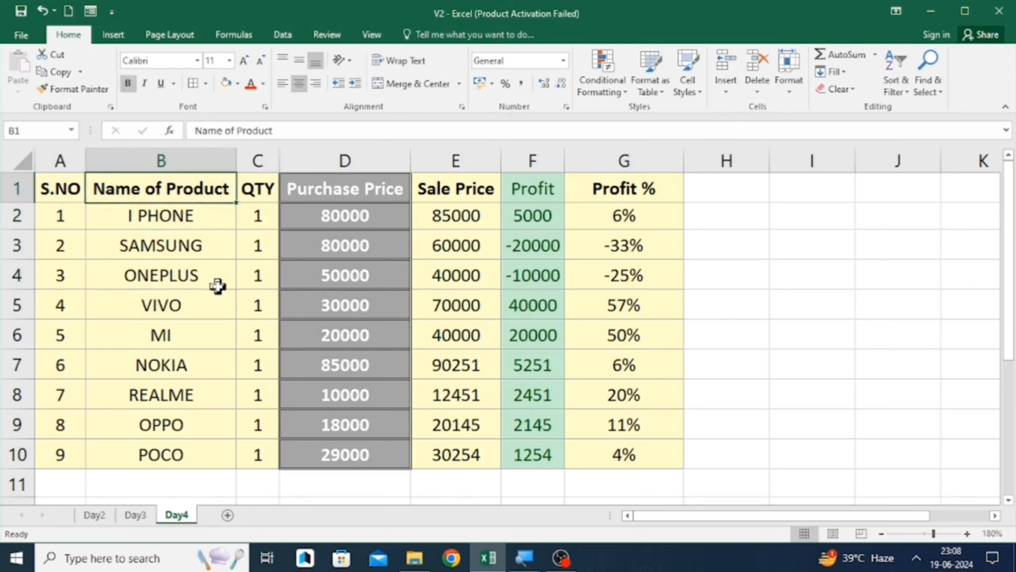
- Insert a blank cell at D2 shifting cells down, then undo the insertion
{"action": "key", "text": "Right"}
{"action": "key", "text": "Right"}
{"action": "key", "text": "Right"}
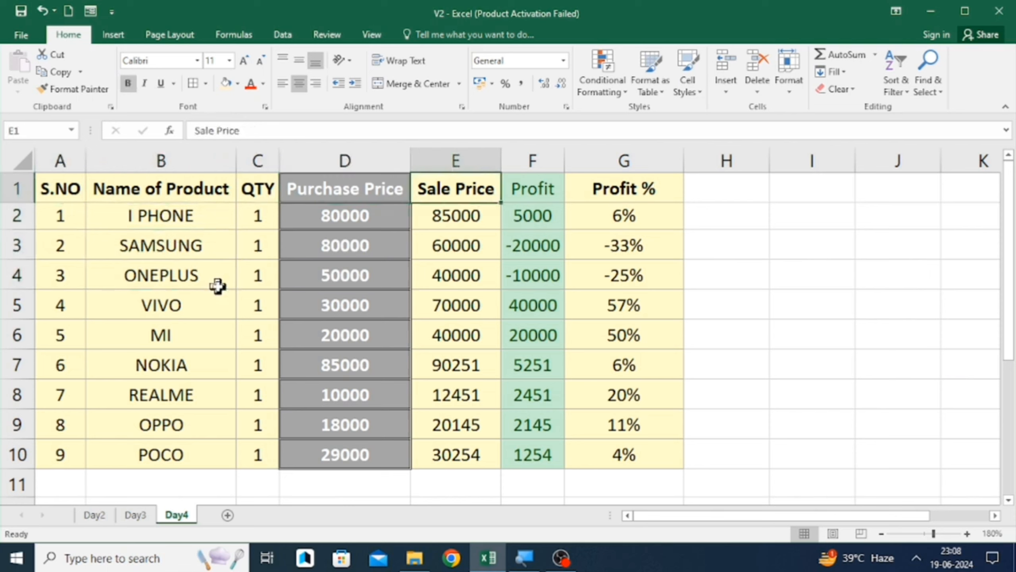
{"action": "key", "text": "Left"}
{"action": "key", "text": "Left"}
{"action": "key", "text": "Down"}
{"action": "key", "text": "Left"}
{"action": "key", "text": "Left"}
{"action": "key", "text": "Left"}
{"action": "key", "text": "Left"}
{"action": "key", "text": "Right"}
{"action": "key", "text": "Right"}
{"action": "key", "text": "Right"}
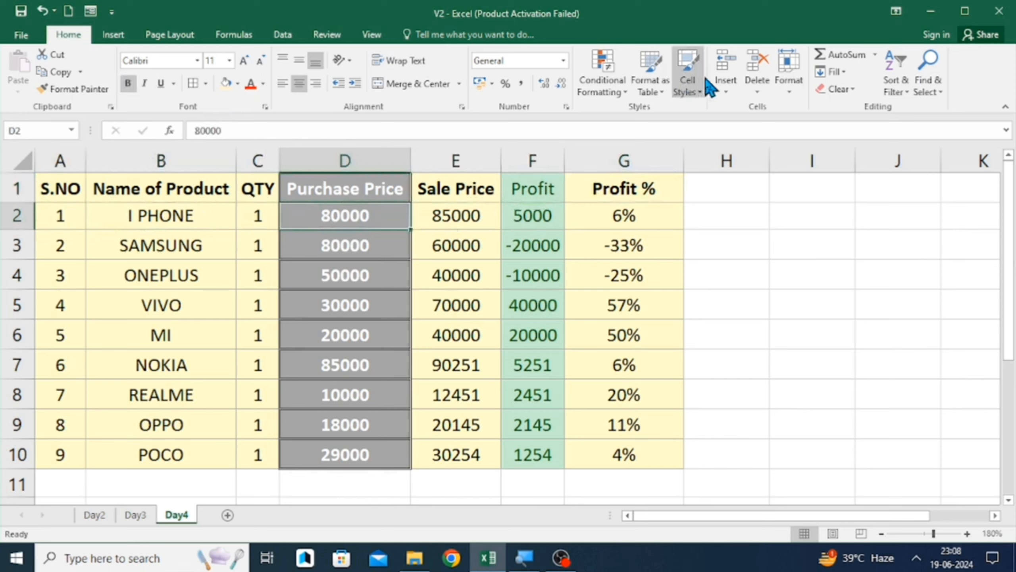
{"action": "left_click", "coordinate": [726, 74]}
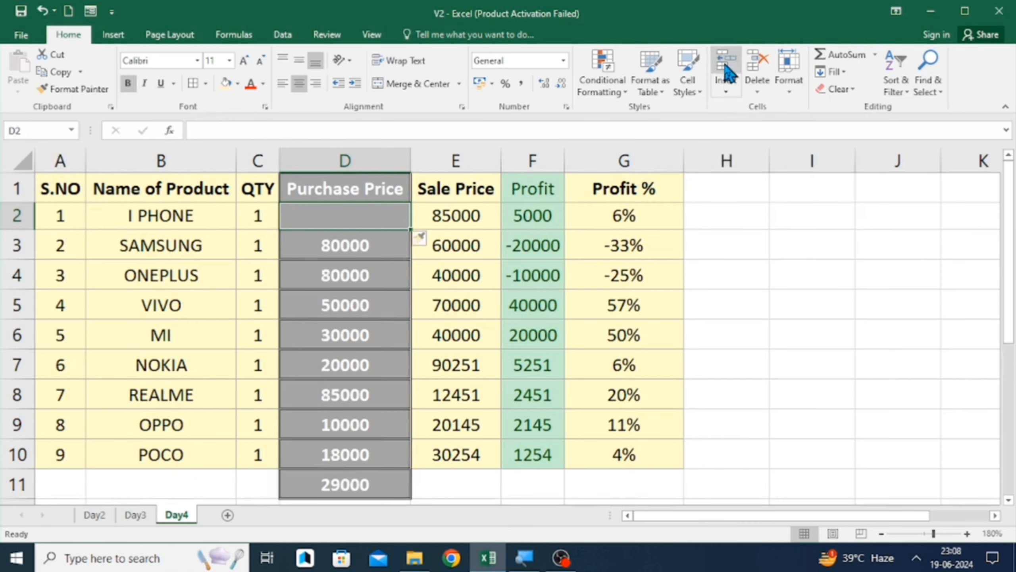
{"action": "key", "text": "ctrl+z"}
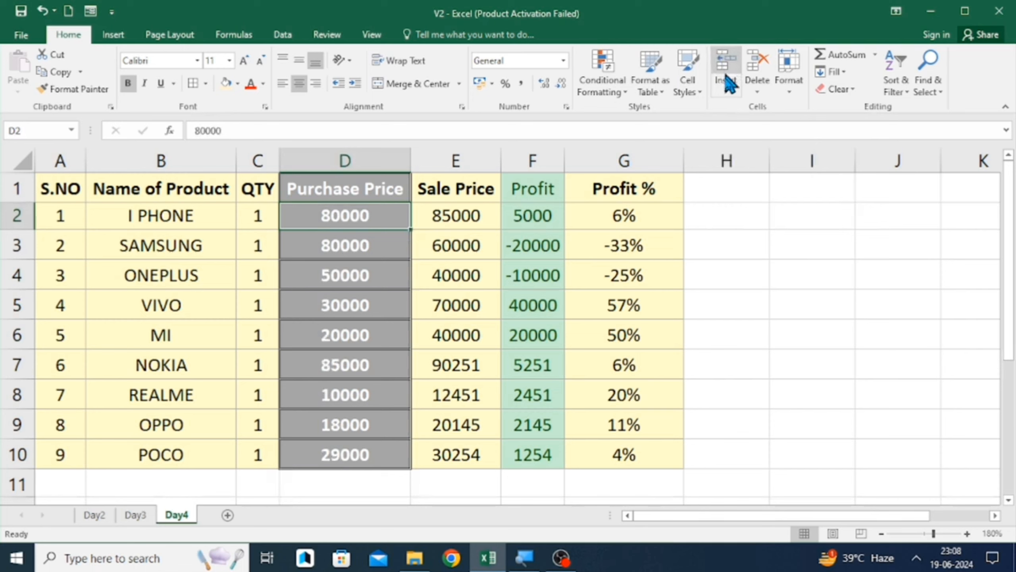
- Insert a blank cell at B2 in the product name column, shifting cells down
{"action": "left_click", "coordinate": [727, 96]}
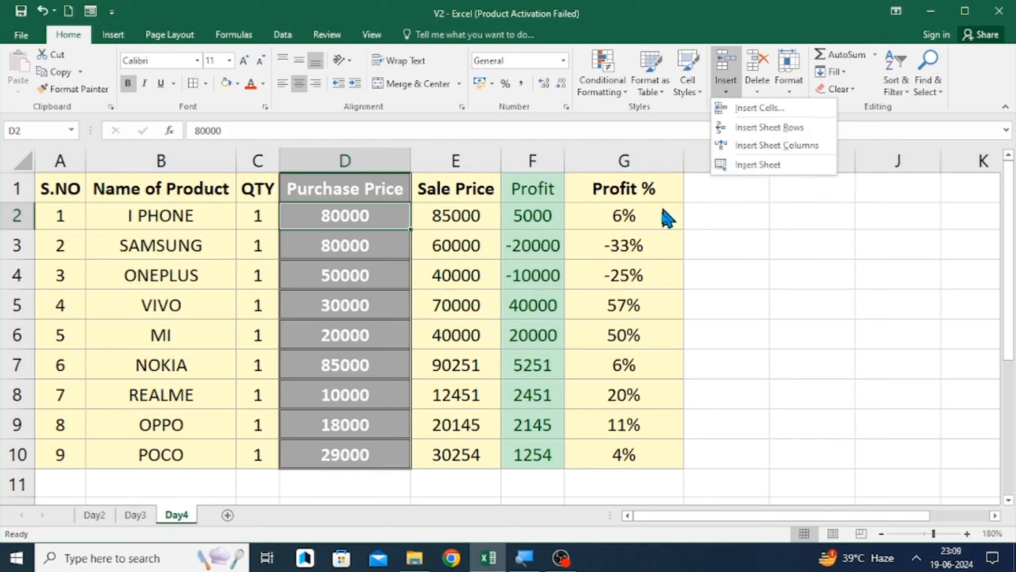
{"action": "left_click", "coordinate": [716, 214]}
{"action": "key", "text": "Left"}
{"action": "key", "text": "Left"}
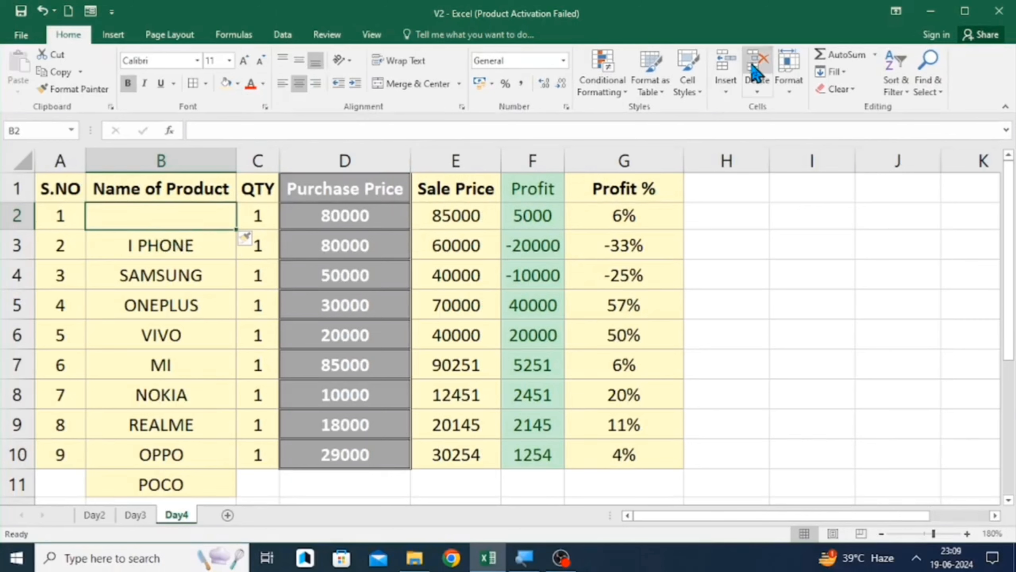
{"action": "left_click", "coordinate": [728, 90]}
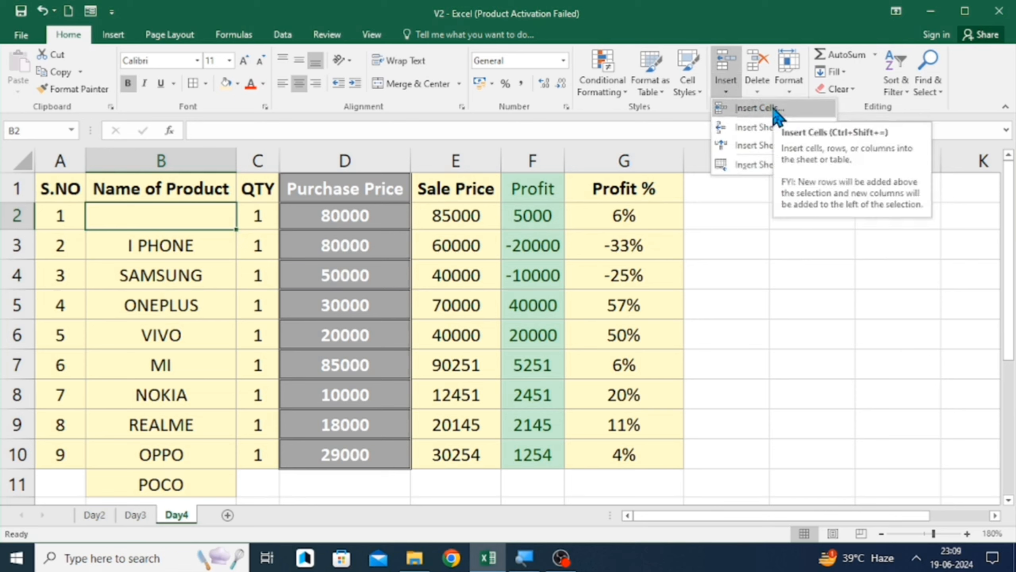
{"action": "left_click", "coordinate": [759, 220]}
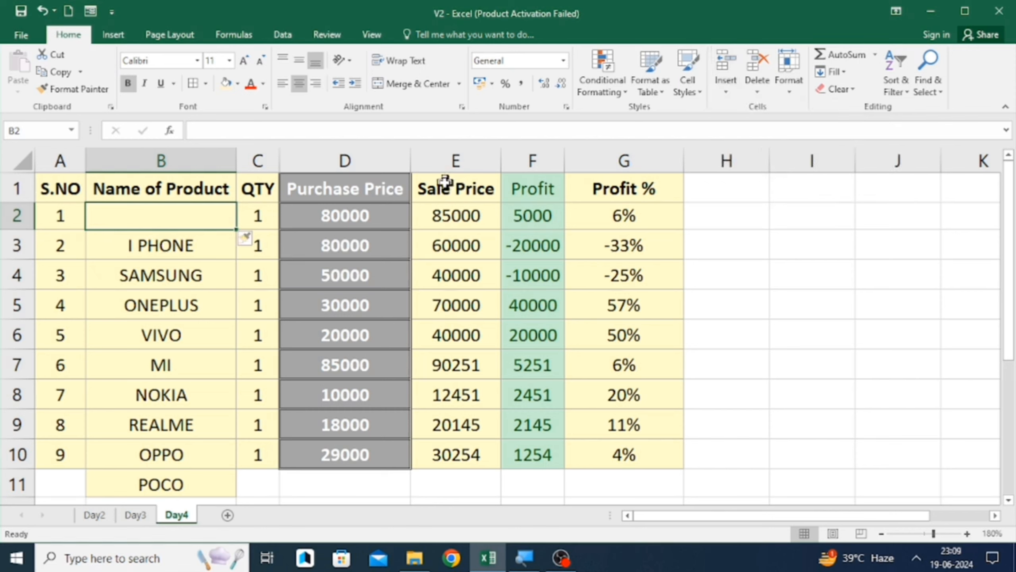
- Open the Insert dialog for cell B2 and cancel it
{"action": "left_click", "coordinate": [386, 206]}
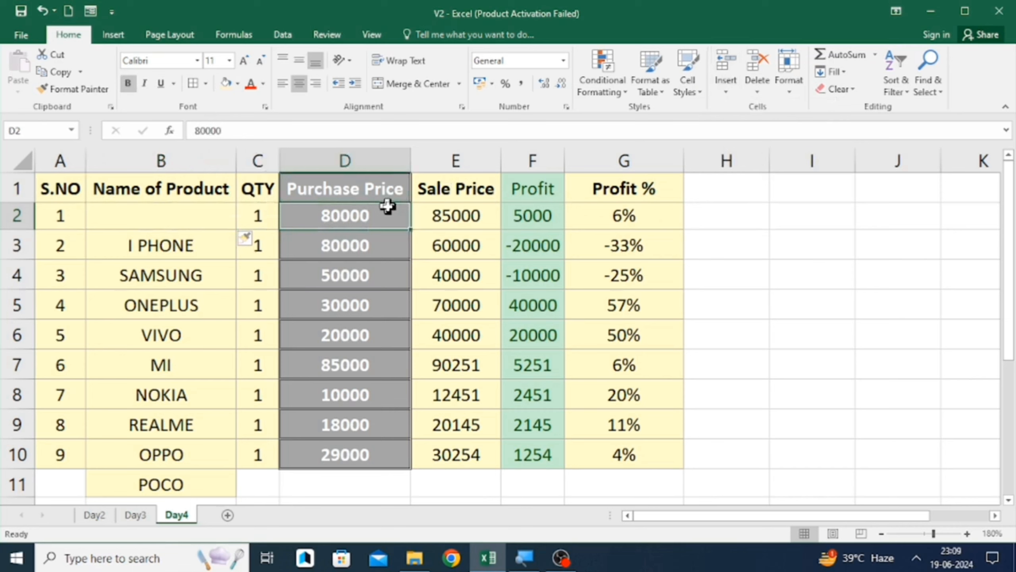
{"action": "key", "text": "Left"}
{"action": "key", "text": "Left"}
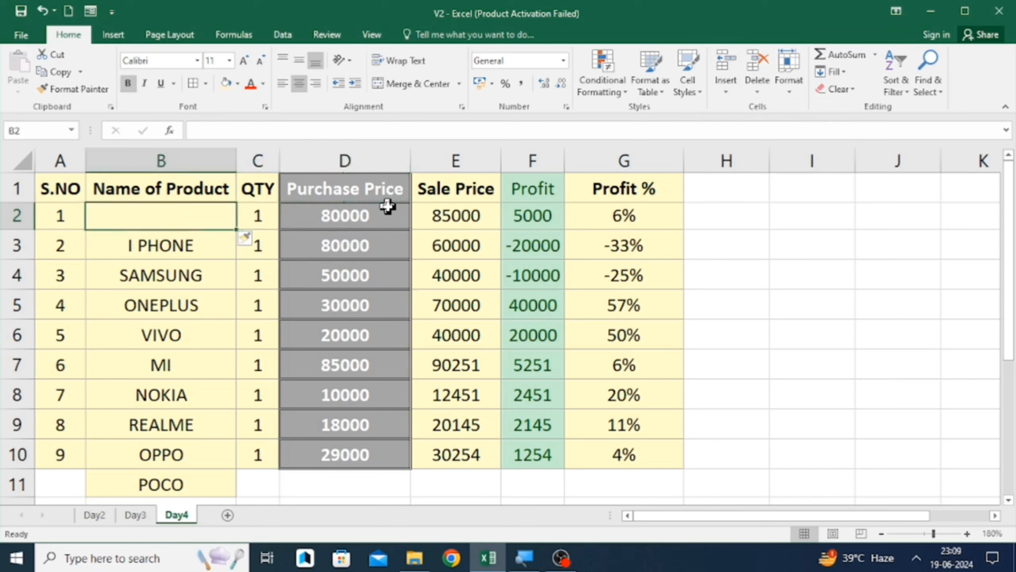
{"action": "key", "text": "ctrl+shift+plus"}
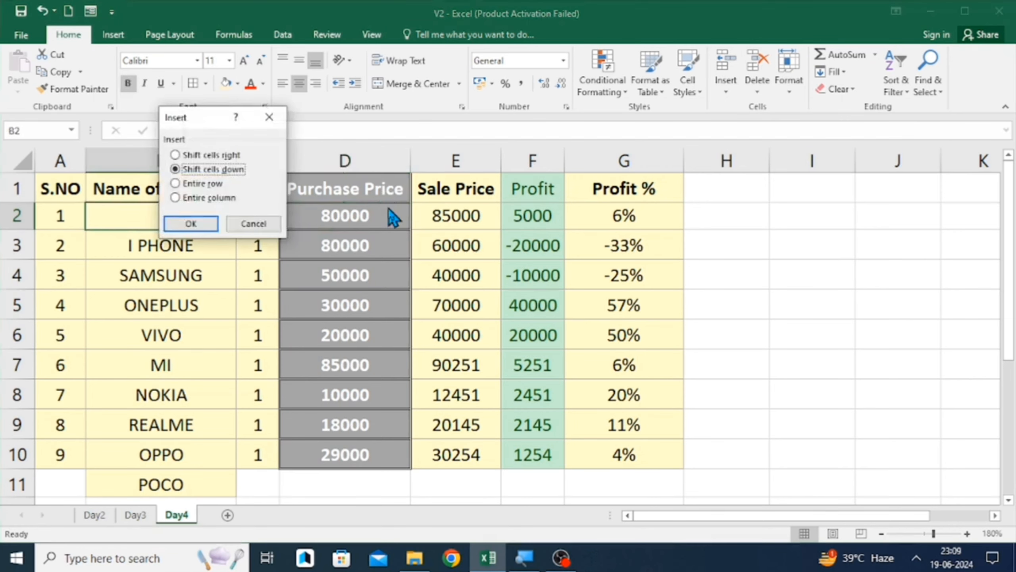
{"action": "left_click", "coordinate": [272, 224]}
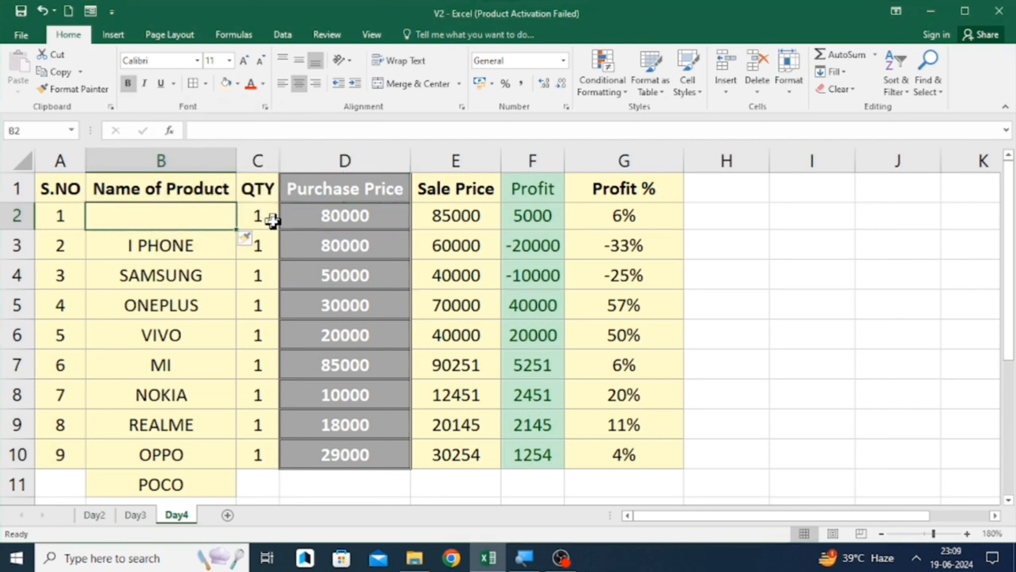
- Insert another blank cell at B3, then undo both cell insertions
{"action": "key", "text": "Right"}
{"action": "key", "text": "Right"}
{"action": "key", "text": "Left"}
{"action": "key", "text": "Left"}
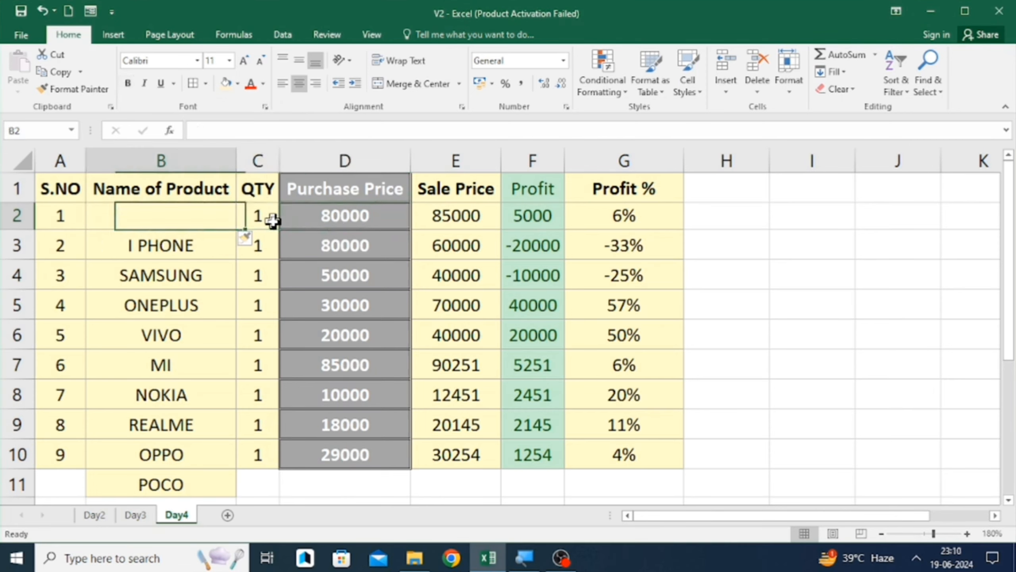
{"action": "key", "text": "Down"}
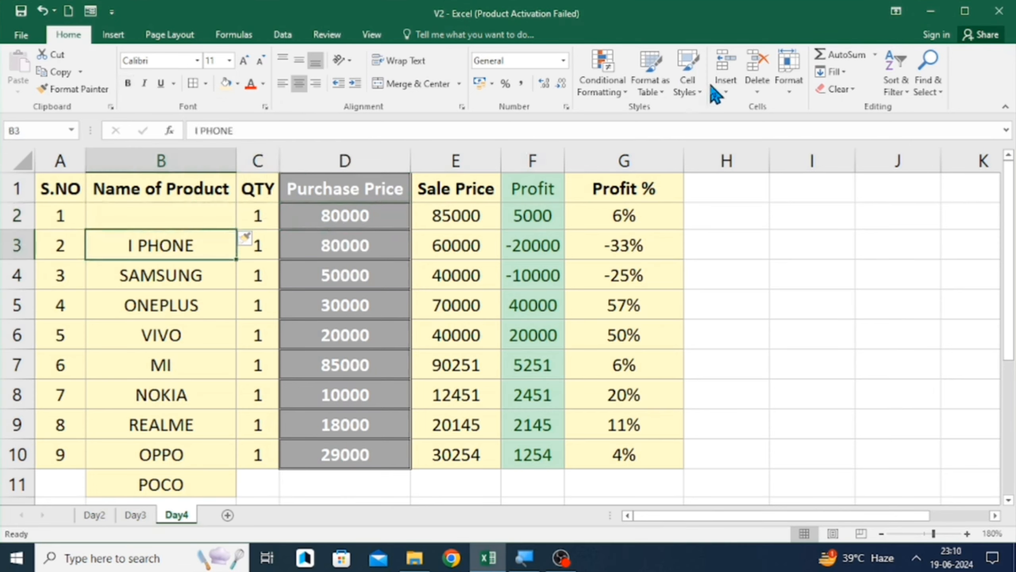
{"action": "left_click", "coordinate": [724, 73]}
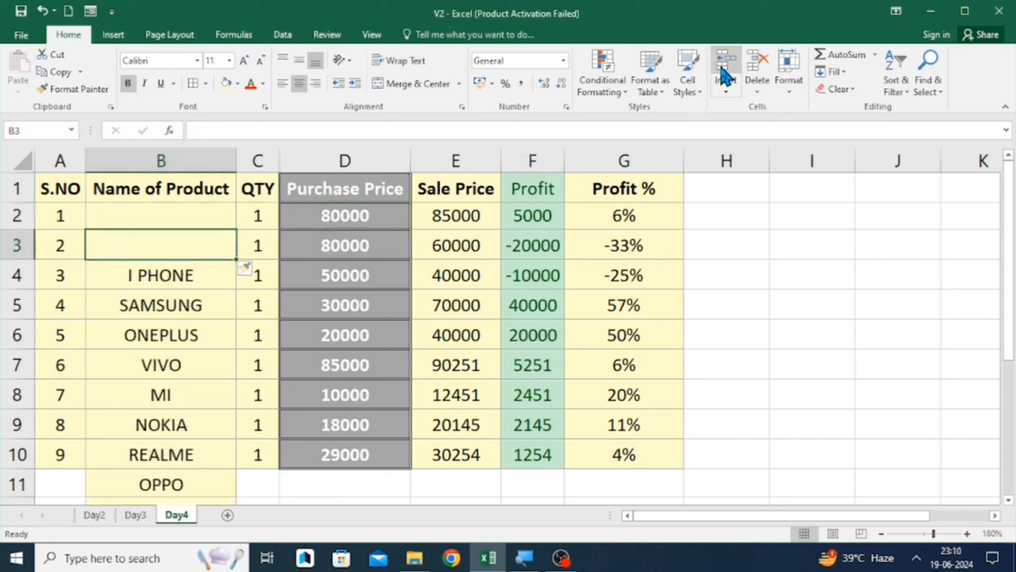
{"action": "key", "text": "ctrl+z"}
{"action": "key", "text": "ctrl+z"}
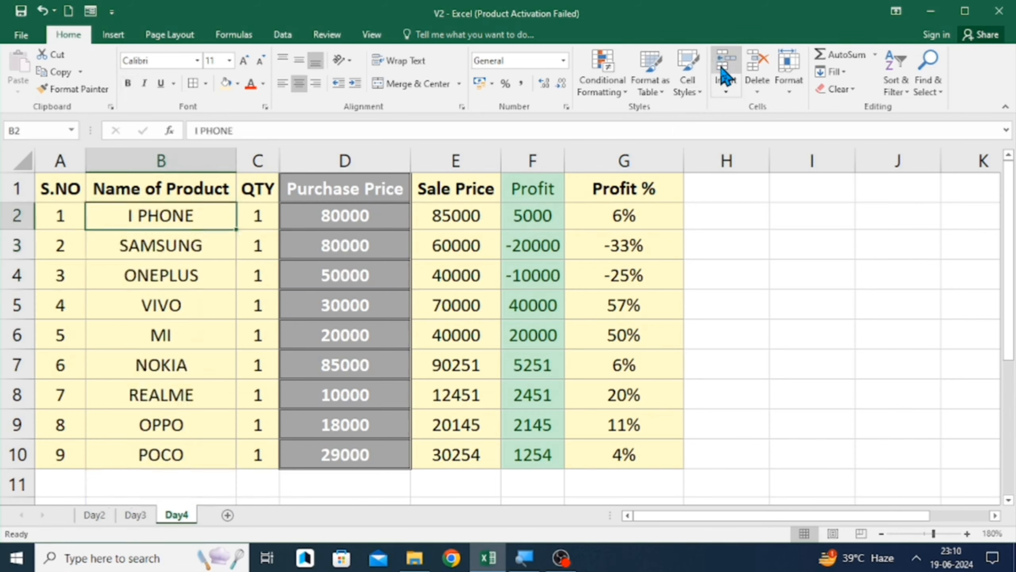
- Insert a blank cell at B2 with Shift cells down, pushing the product names down one row
{"action": "key", "text": "Right"}
{"action": "key", "text": "Left"}
{"action": "left_click", "coordinate": [723, 74]}
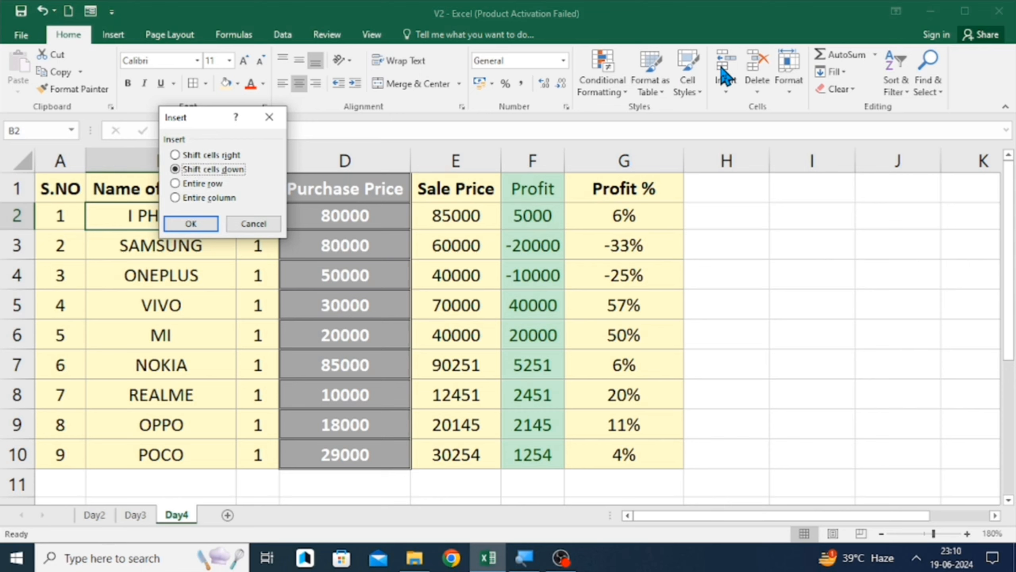
{"action": "key", "text": "Return"}
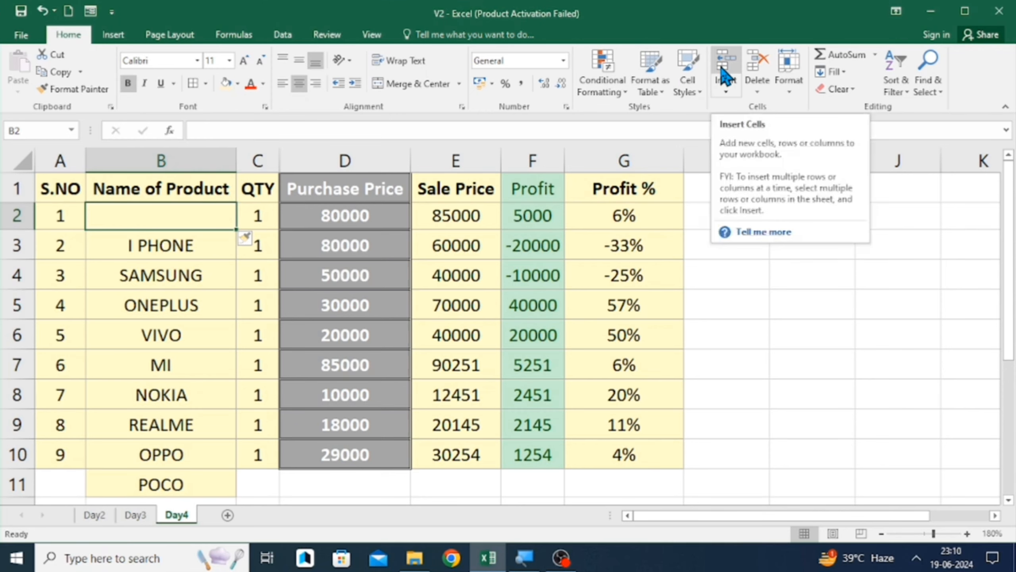
- Enter the label Insert cell in cell H2
{"action": "key", "text": "Down"}
{"action": "key", "text": "Down"}
{"action": "key", "text": "Down"}
{"action": "key", "text": "Up"}
{"action": "key", "text": "Right"}
{"action": "key", "text": "Right"}
{"action": "key", "text": "Right"}
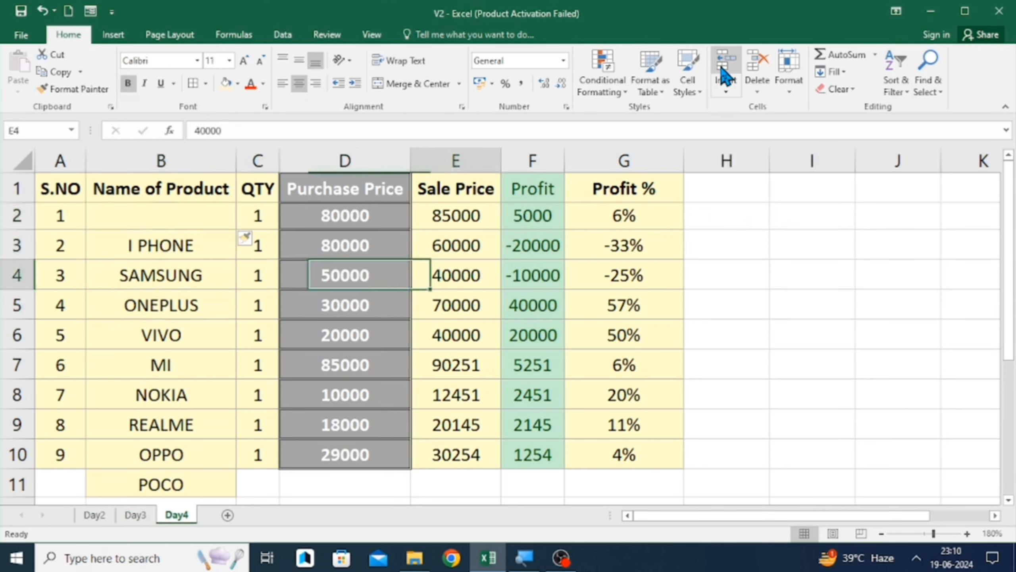
{"action": "key", "text": "Right"}
{"action": "key", "text": "Right"}
{"action": "key", "text": "Right"}
{"action": "key", "text": "Up"}
{"action": "key", "text": "Up"}
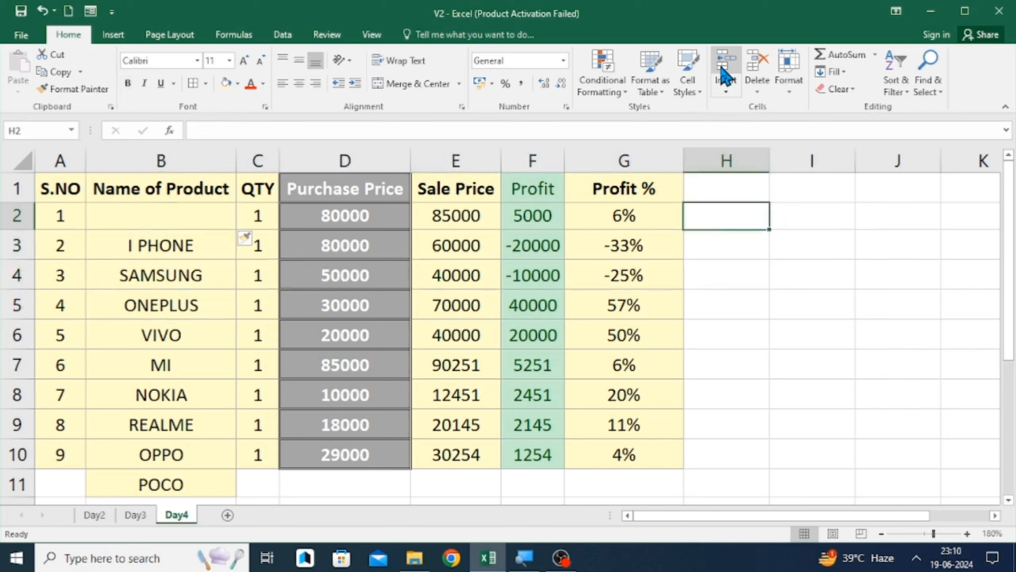
{"action": "type", "text": "Inst"}
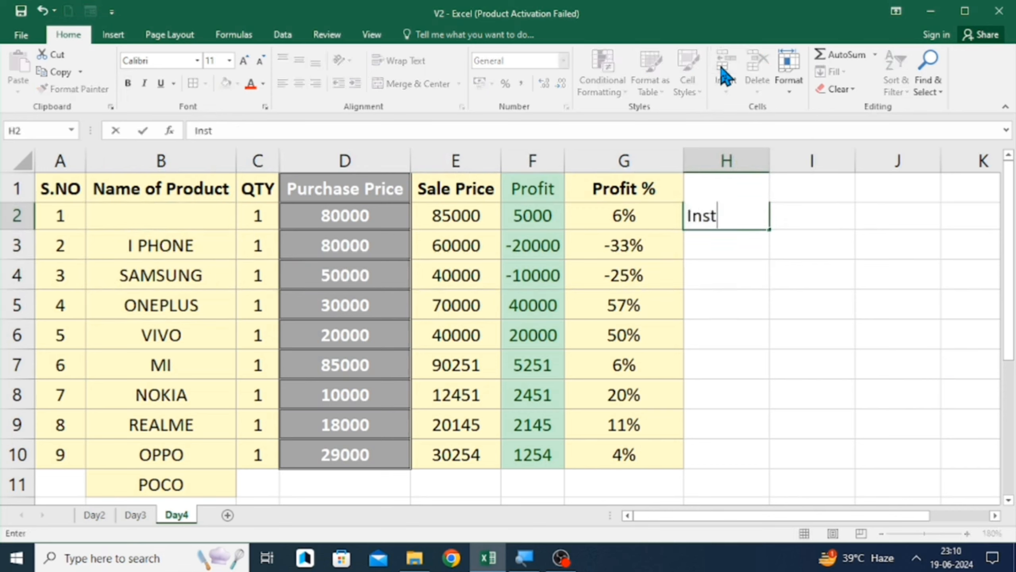
{"action": "key", "text": "BackSpace"}
{"action": "key", "text": "BackSpace"}
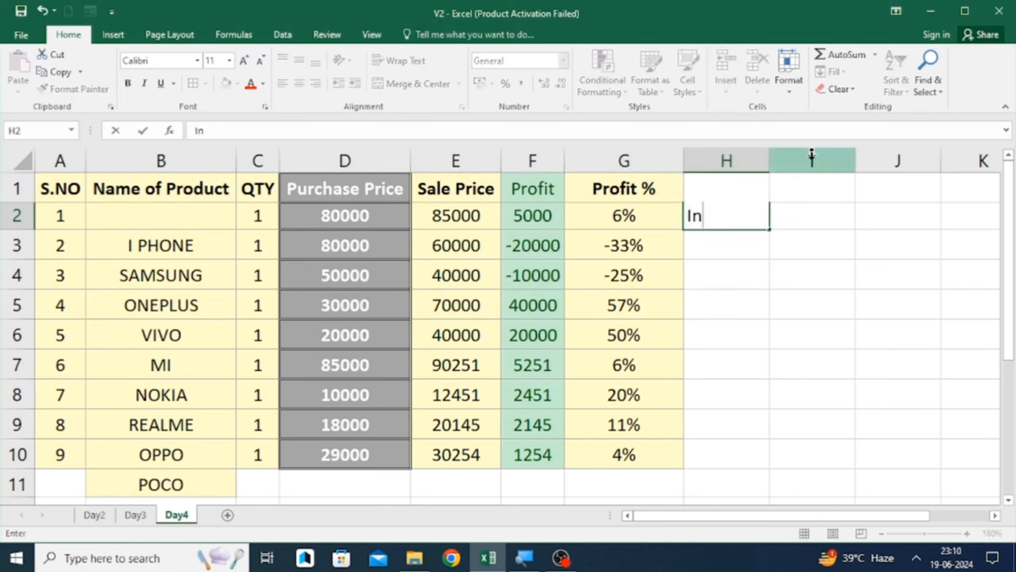
{"action": "type", "text": "sert cell"}
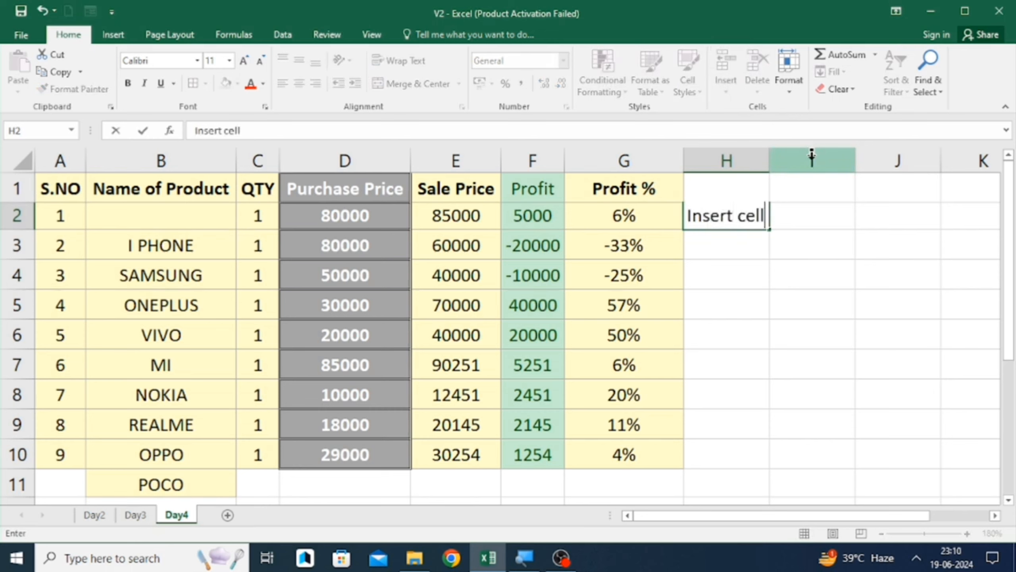
{"action": "key", "text": "ctrl+Return"}
- Enter CTRL+SHIFT+= in I2 beside the label
{"action": "key", "text": "Right"}
{"action": "type", "text": "C"}
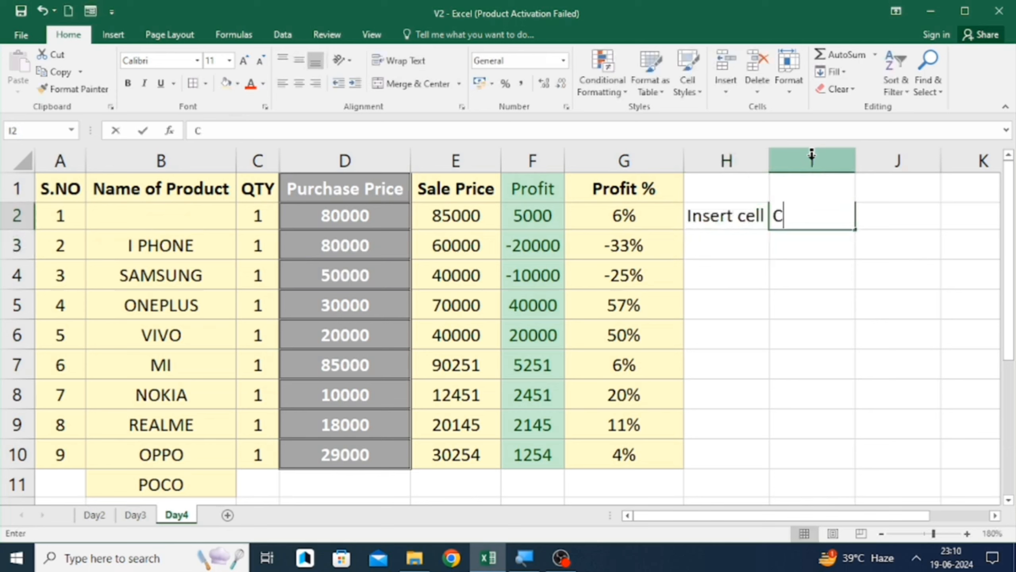
{"action": "type", "text": "TRL"}
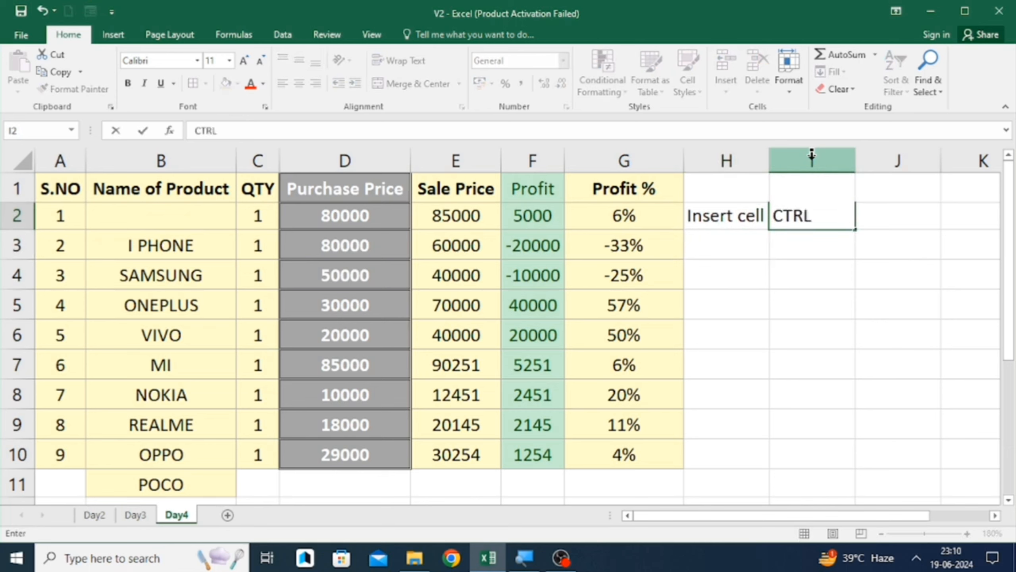
{"action": "type", "text": "+SHIFT"}
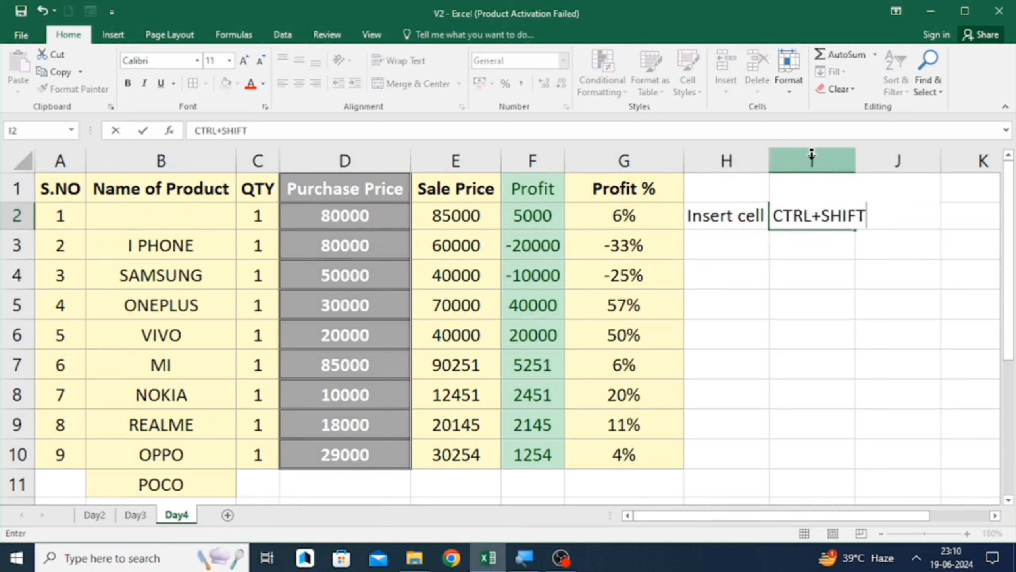
{"action": "type", "text": "+="}
{"action": "key", "text": "Return"}
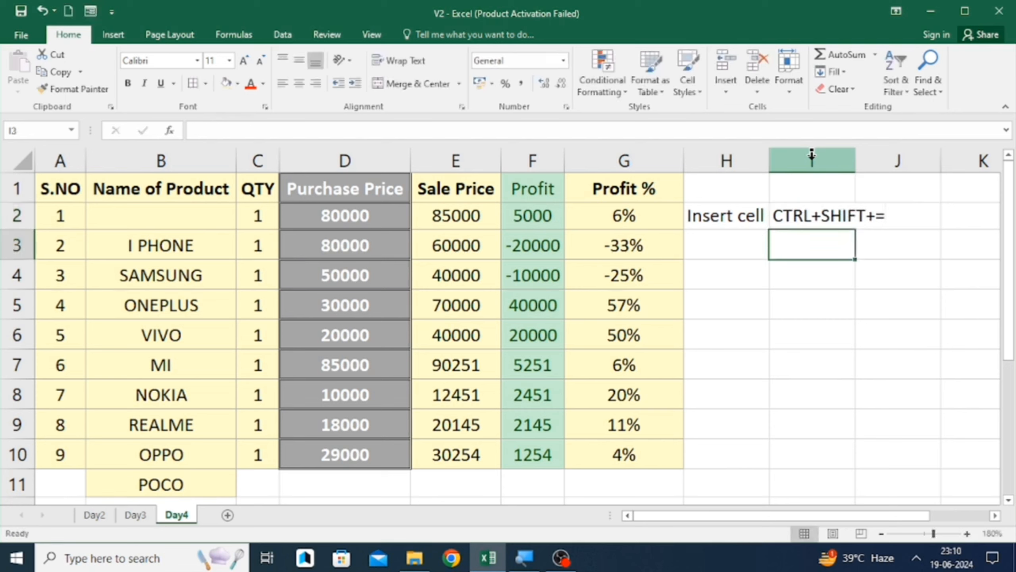
- Insert a blank cell at B3 with the keyboard shortcut, then undo it and the shortcut note
{"action": "key", "text": "Left"}
{"action": "key", "text": "Left"}
{"action": "key", "text": "Left"}
{"action": "key", "text": "Left"}
{"action": "key", "text": "Left"}
{"action": "key", "text": "Left"}
{"action": "key", "text": "Left"}
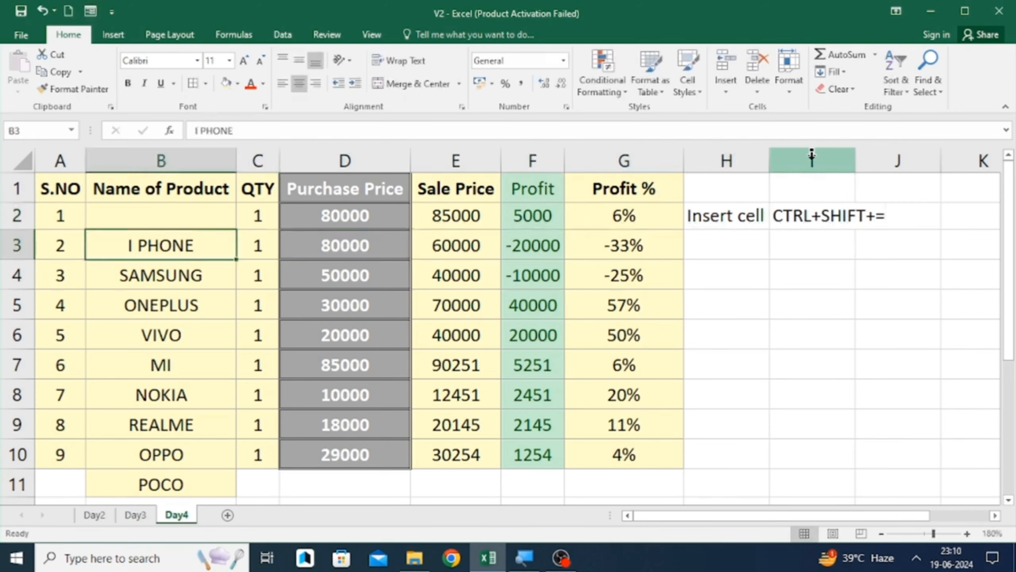
{"action": "key", "text": "ctrl+shift+equal"}
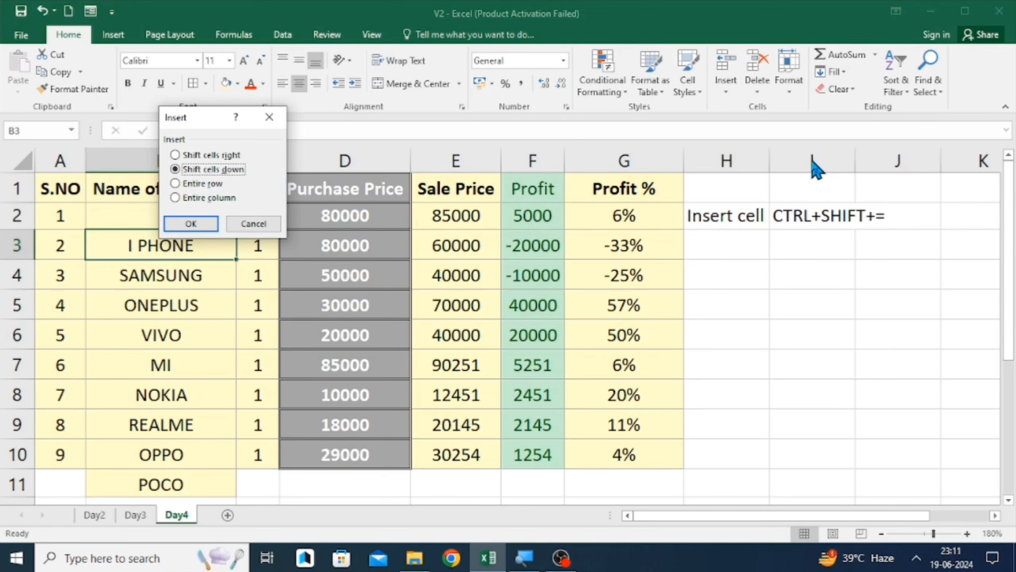
{"action": "key", "text": "Return"}
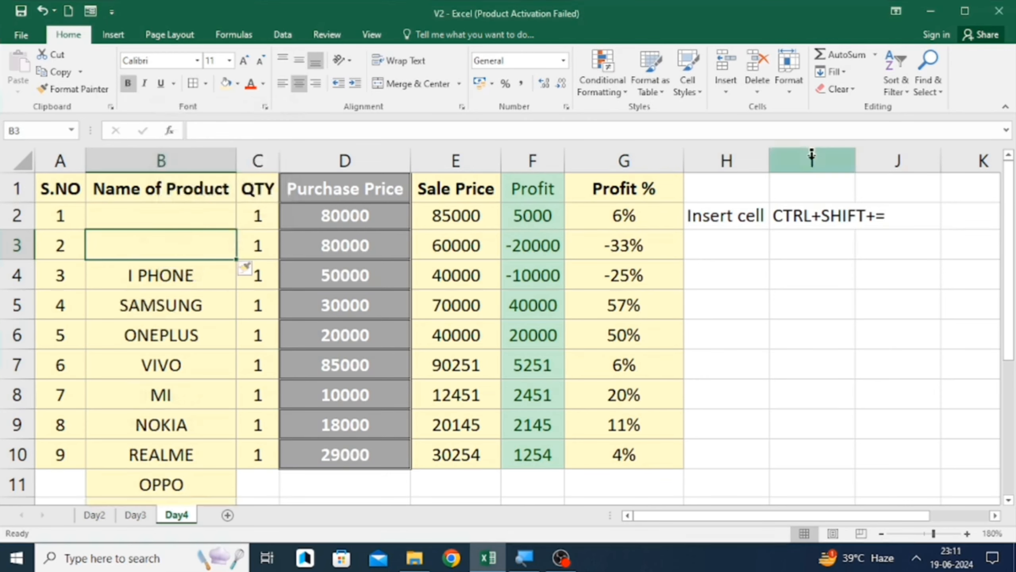
{"action": "key", "text": "ctrl+z"}
{"action": "key", "text": "ctrl+z"}
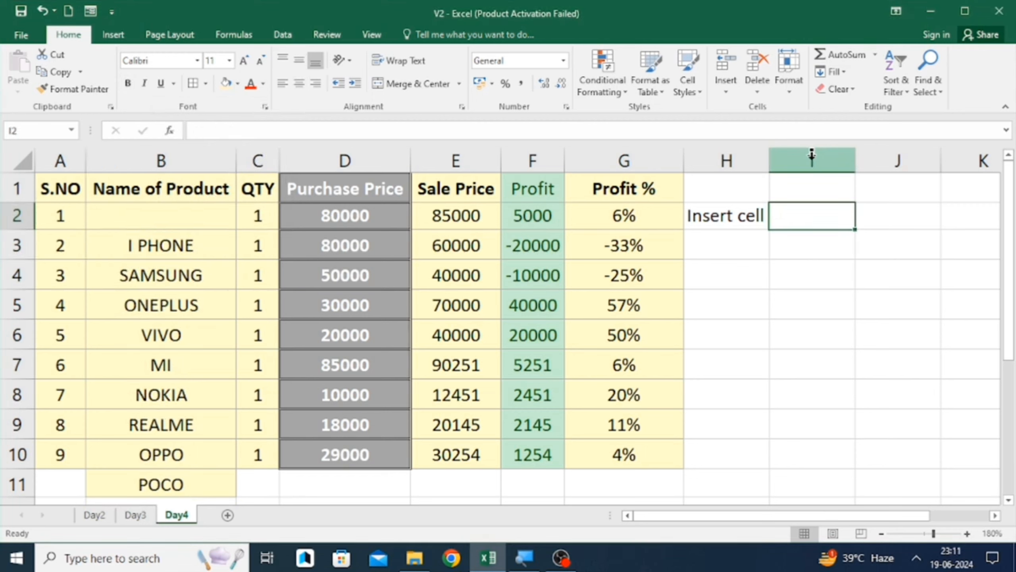
- Type the shortcut CTRL+SHIFT+= into cell I2 next to the Insert cell label
{"action": "type", "text": "CTRL"}
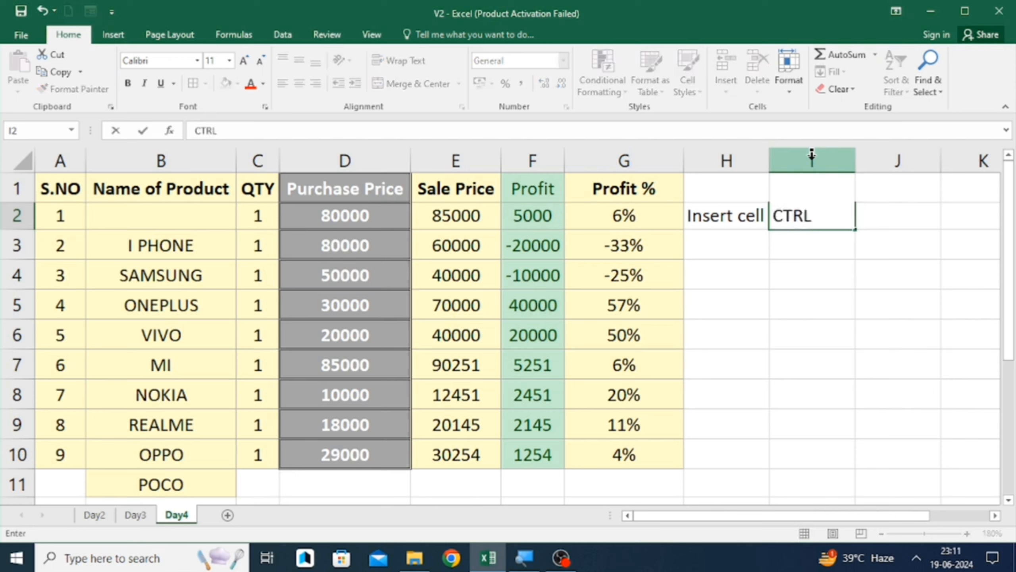
{"action": "type", "text": "+SHIFT+="}
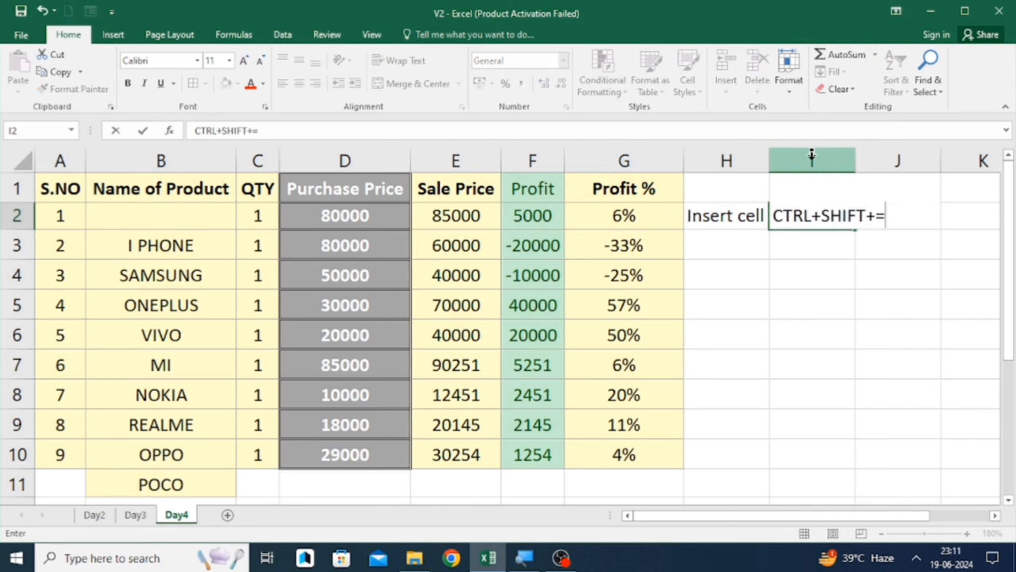
{"action": "key", "text": "Return"}
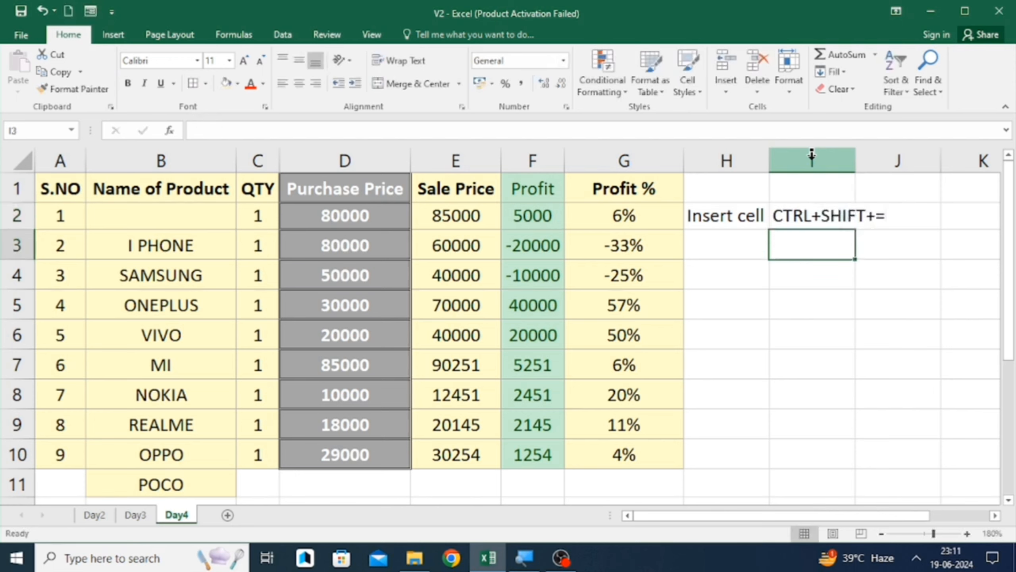
{"action": "key", "text": "Left"}
{"action": "key", "text": "Left"}
{"action": "key", "text": "Left"}
{"action": "key", "text": "Up"}
{"action": "key", "text": "Left"}
{"action": "key", "text": "Left"}
{"action": "key", "text": "Left"}
{"action": "key", "text": "Left"}
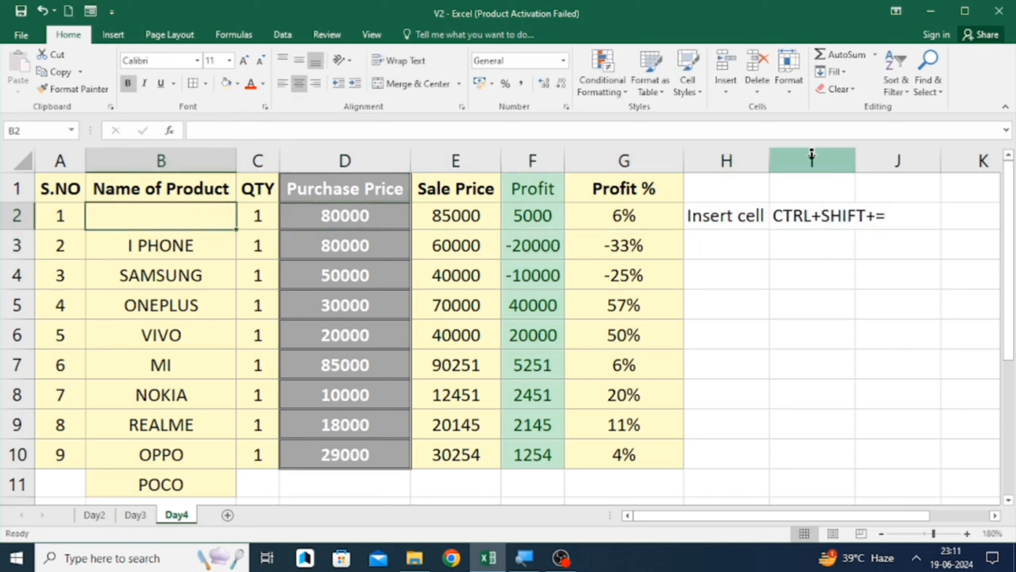
{"action": "key", "text": "Down"}
{"action": "key", "text": "ctrl+shift+Down"}
{"action": "key", "text": "ctrl+z"}
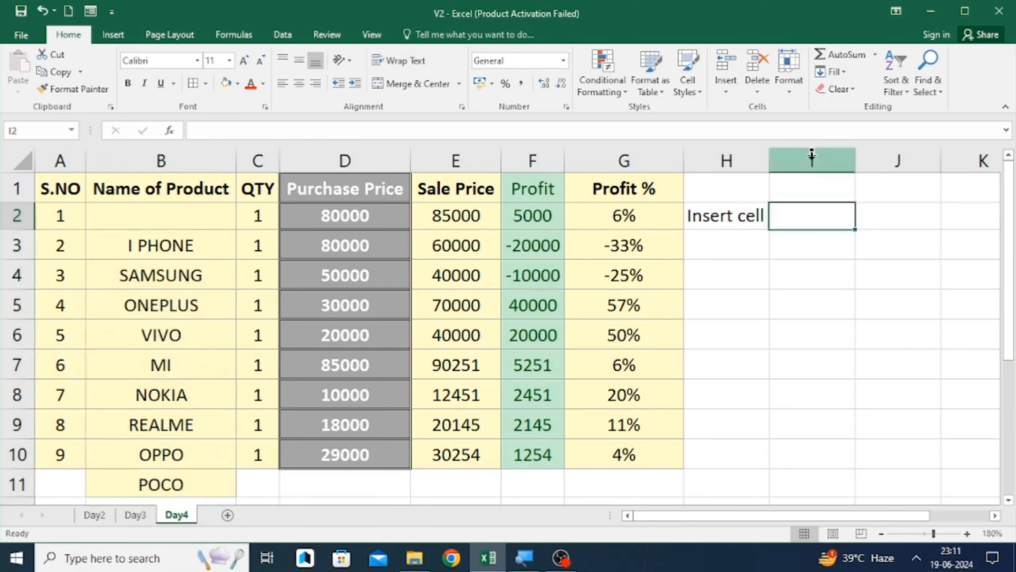
{"action": "key", "text": "ctrl+y"}
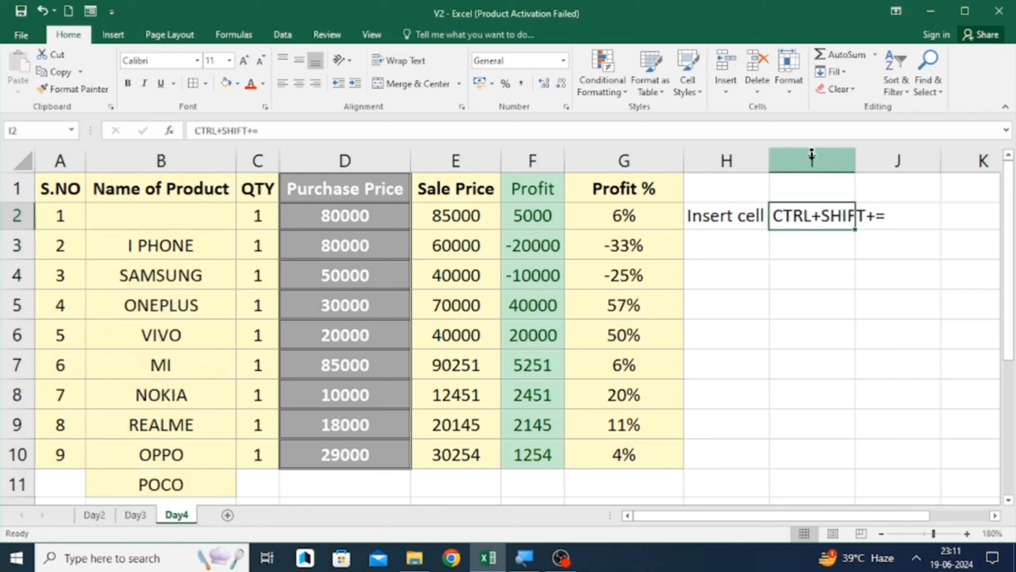
- Review the Insert options available for cell B2
{"action": "key", "text": "Left"}
{"action": "key", "text": "Left"}
{"action": "key", "text": "Left"}
{"action": "key", "text": "Left"}
{"action": "key", "text": "Left"}
{"action": "key", "text": "Left"}
{"action": "key", "text": "Left"}
{"action": "key", "text": "Down"}
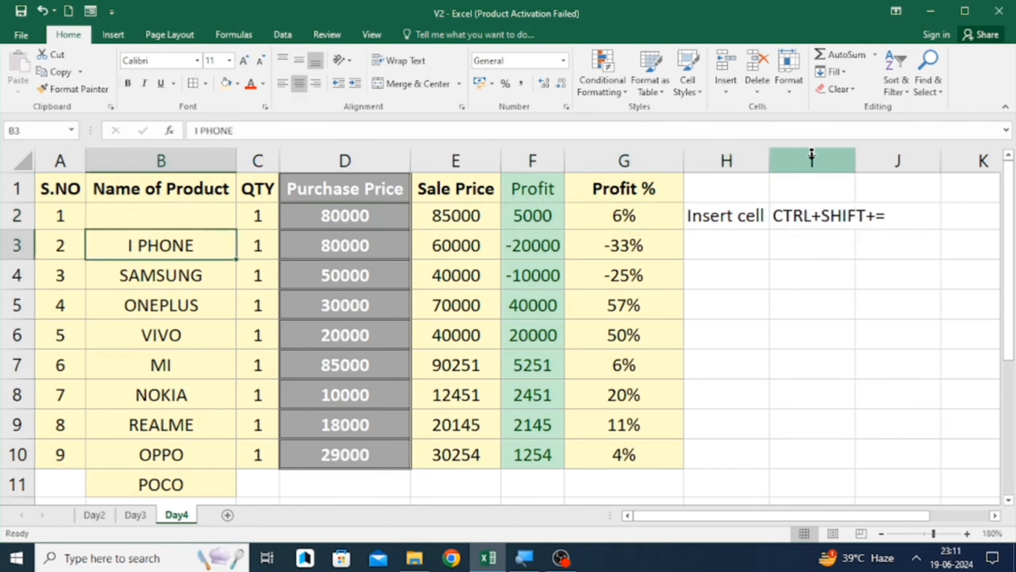
{"action": "key", "text": "Up"}
{"action": "key", "text": "Down"}
{"action": "key", "text": "Down"}
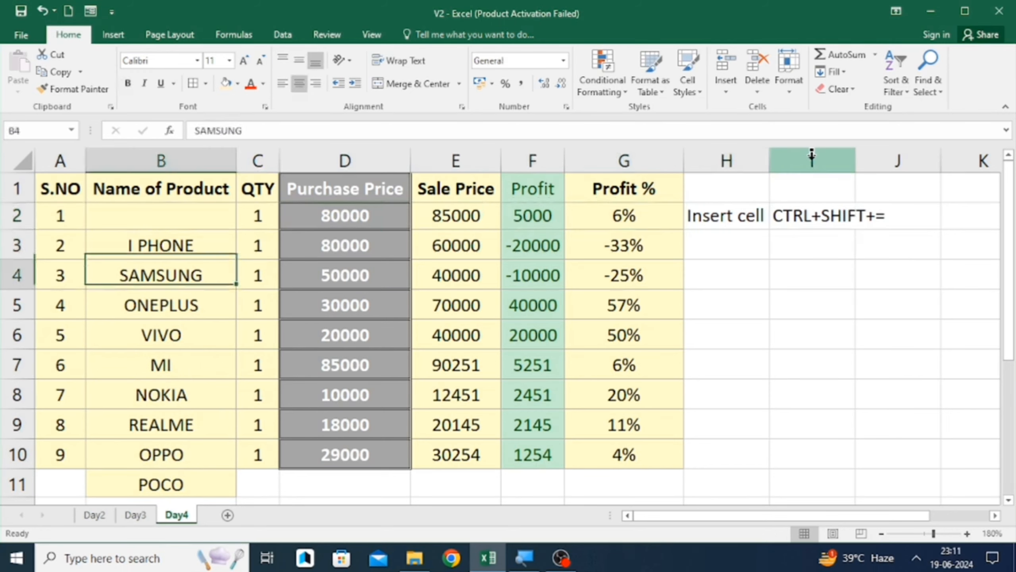
{"action": "key", "text": "Up"}
{"action": "key", "text": "Up"}
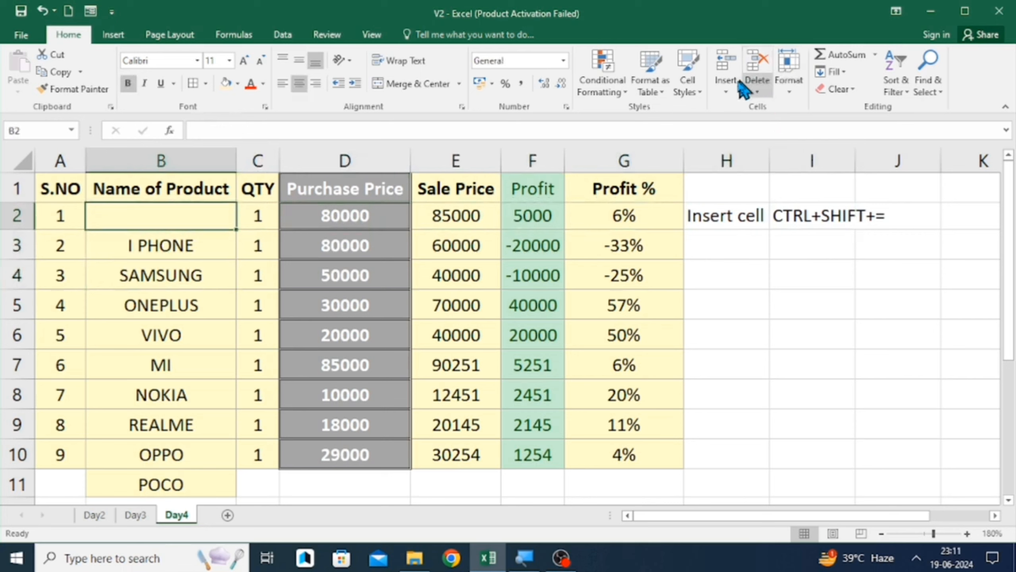
{"action": "left_click", "coordinate": [726, 88]}
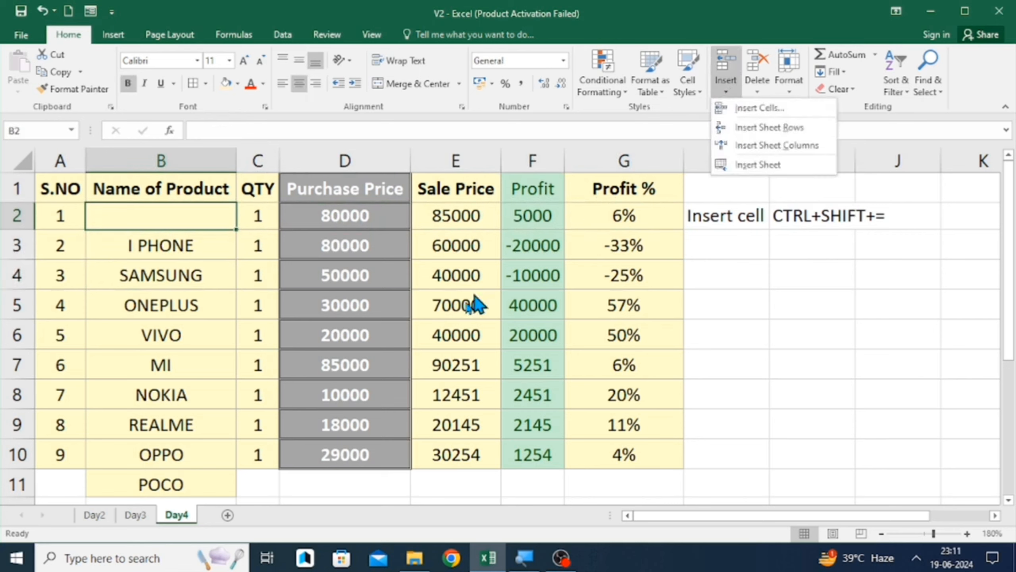
{"action": "left_click", "coordinate": [389, 324]}
- Select row 5 and insert several blank rows above it with the keyboard shortcut
{"action": "left_click", "coordinate": [183, 308]}
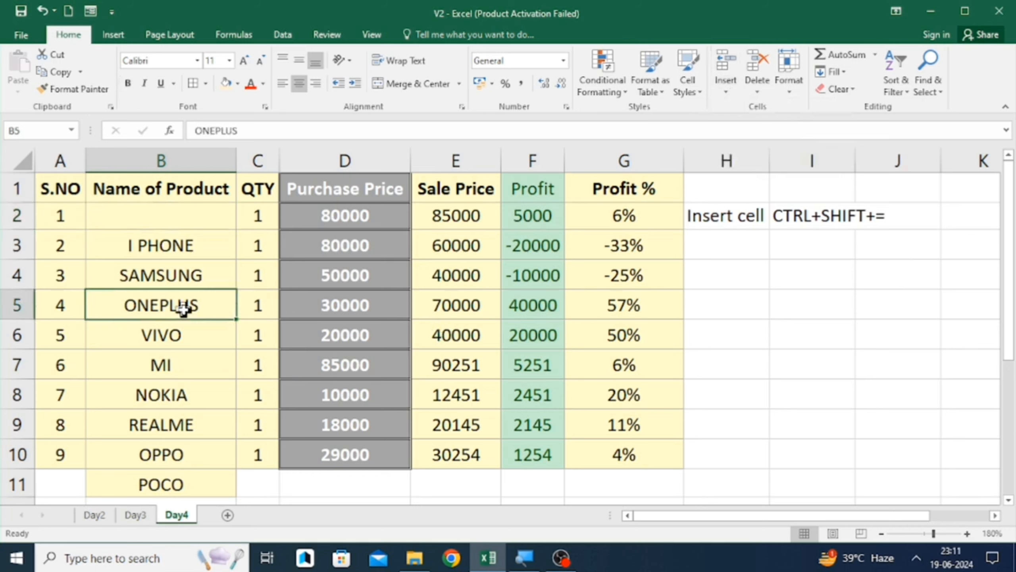
{"action": "key", "text": "Left"}
{"action": "key", "text": "shift+space"}
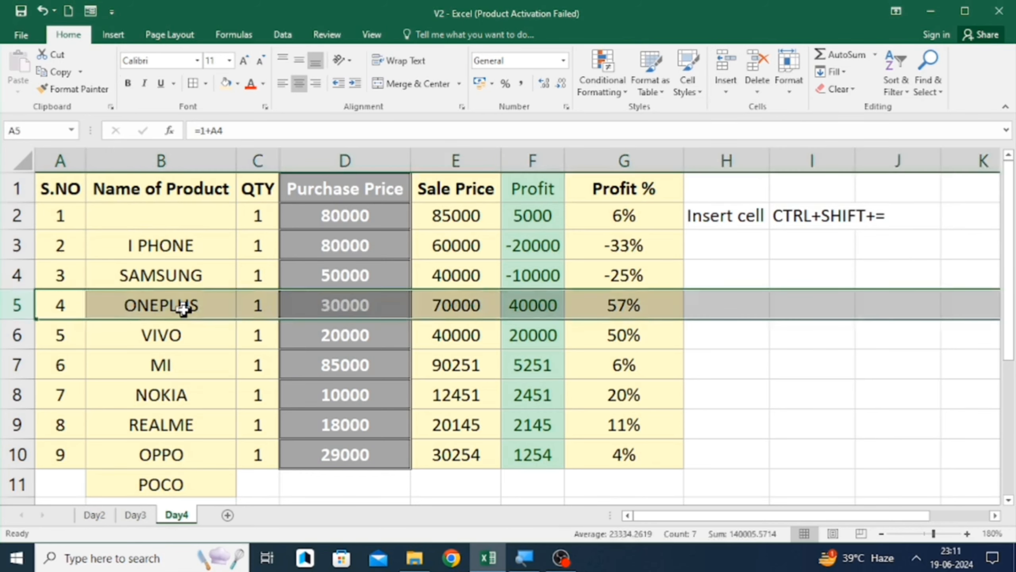
{"action": "key", "text": "ctrl+shift+equal"}
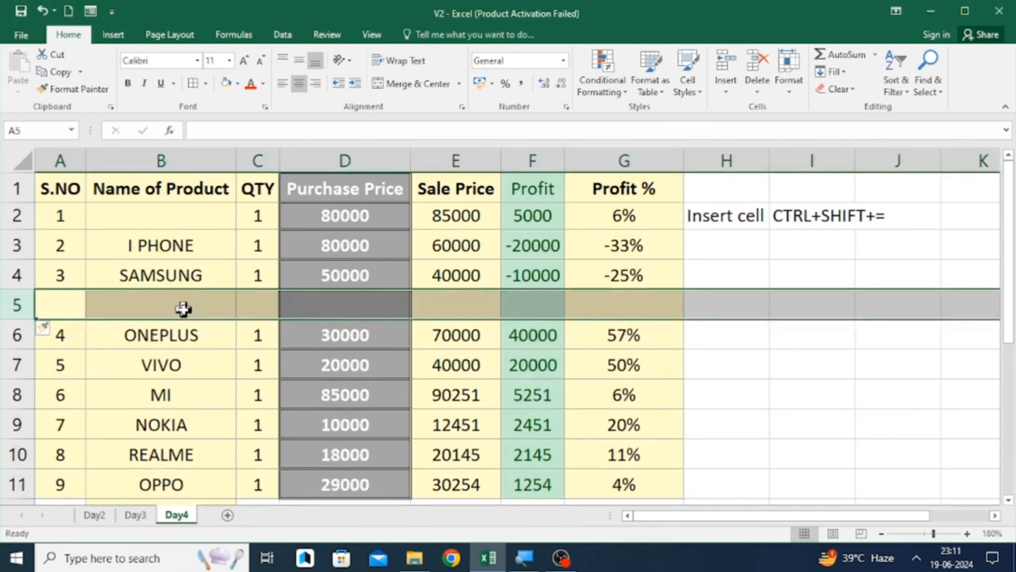
{"action": "key", "text": "ctrl+shift+equal"}
{"action": "key", "text": "ctrl+shift+equal"}
{"action": "key", "text": "ctrl+shift+equal"}
{"action": "key", "text": "ctrl+shift+equal"}
{"action": "key", "text": "ctrl+shift+equal"}
{"action": "key", "text": "ctrl+shift+equal"}
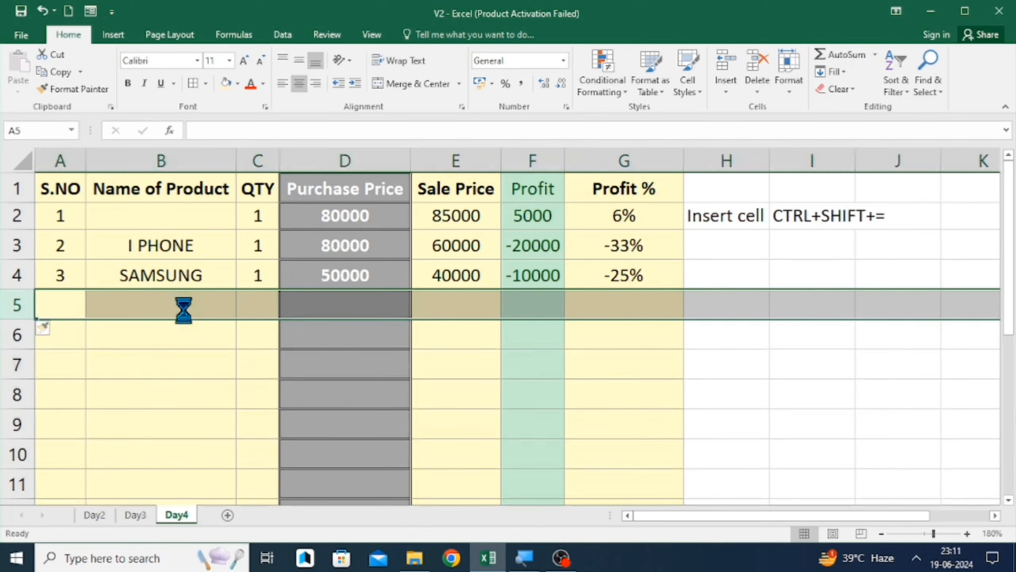
{"action": "key", "text": "ctrl+shift+equal"}
{"action": "key", "text": "ctrl+shift+equal"}
{"action": "key", "text": "ctrl+shift+equal"}
{"action": "key", "text": "ctrl+shift+equal"}
{"action": "key", "text": "ctrl+shift+equal"}
{"action": "key", "text": "ctrl+shift+equal"}
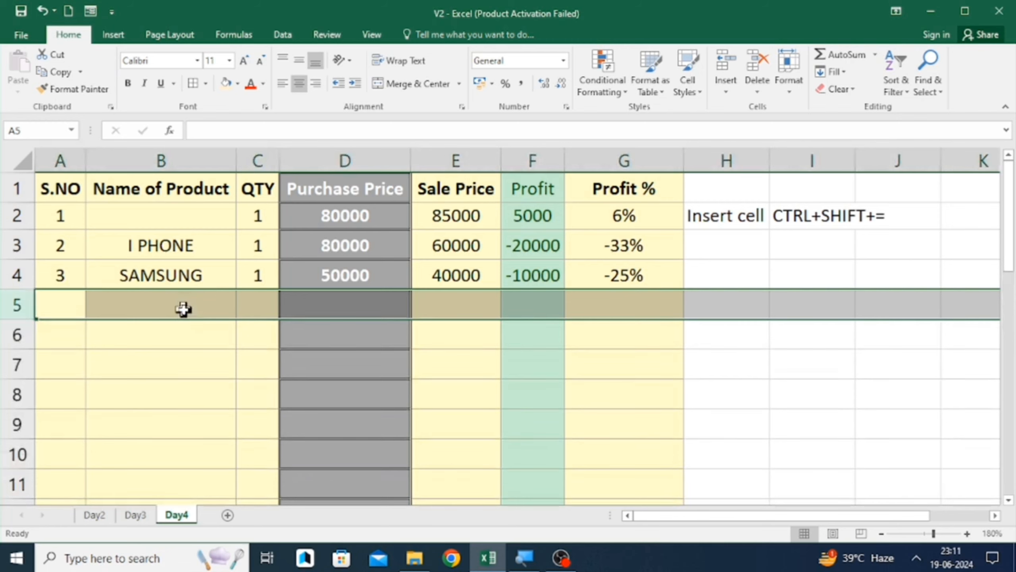
- Delete the inserted blank rows above row 5 with the keyboard shortcut
{"action": "key", "text": "ctrl+minus"}
{"action": "key", "text": "ctrl+minus"}
{"action": "key", "text": "ctrl+minus"}
{"action": "key", "text": "ctrl+minus"}
{"action": "key", "text": "ctrl+minus"}
{"action": "key", "text": "ctrl+minus"}
{"action": "key", "text": "ctrl+minus"}
{"action": "key", "text": "ctrl+minus"}
{"action": "key", "text": "ctrl+minus"}
{"action": "key", "text": "ctrl+minus"}
{"action": "key", "text": "ctrl+minus"}
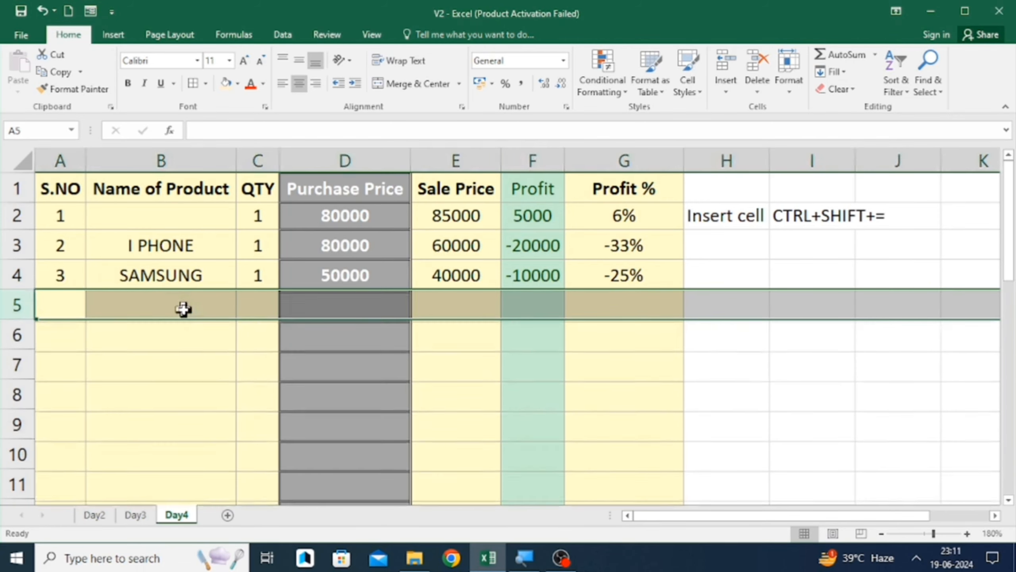
{"action": "key", "text": "ctrl+minus"}
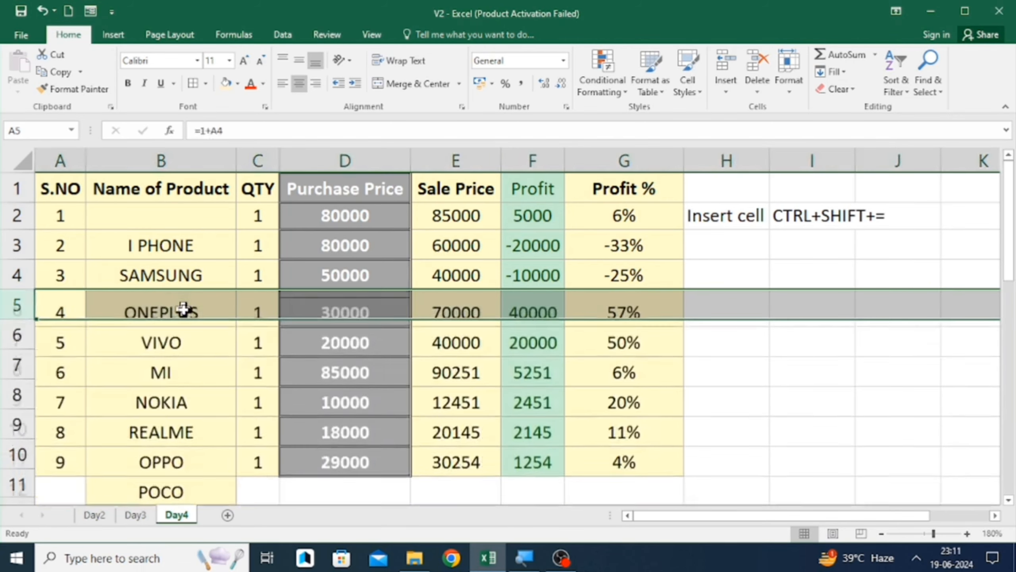
- Enter the note Add row in sheet in cell H3
{"action": "key", "text": "Right"}
{"action": "key", "text": "Right"}
{"action": "key", "text": "Right"}
{"action": "key", "text": "Right"}
{"action": "key", "text": "Right"}
{"action": "key", "text": "Right"}
{"action": "key", "text": "Right"}
{"action": "key", "text": "Right"}
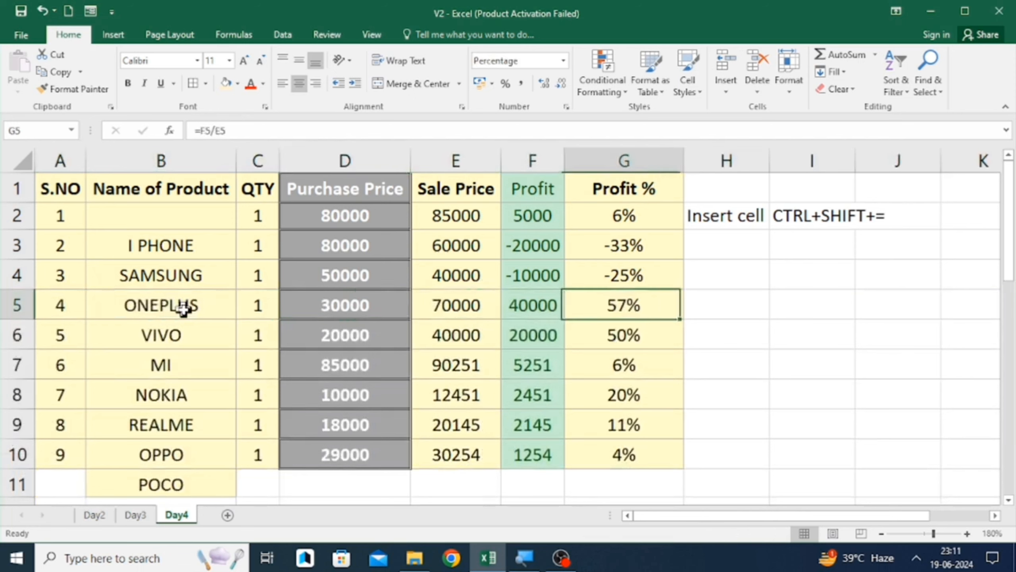
{"action": "key", "text": "Up"}
{"action": "key", "text": "Up"}
{"action": "key", "text": "Left"}
{"action": "key", "text": "Up"}
{"action": "key", "text": "Down"}
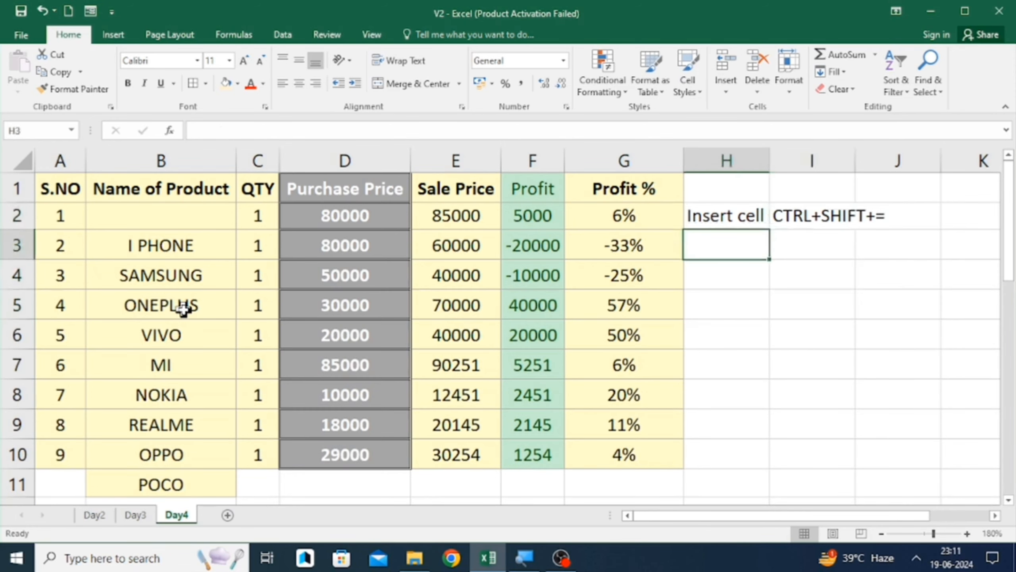
{"action": "type", "text": "Add"}
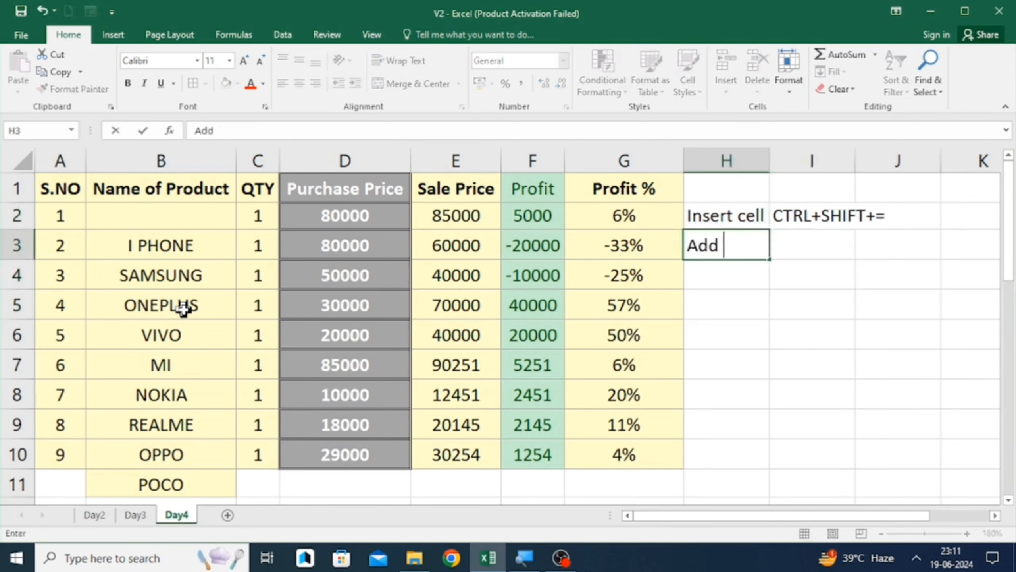
{"action": "type", "text": " rown"}
{"action": "key", "text": "BackSpace"}
{"action": "type", "text": "in sheet"}
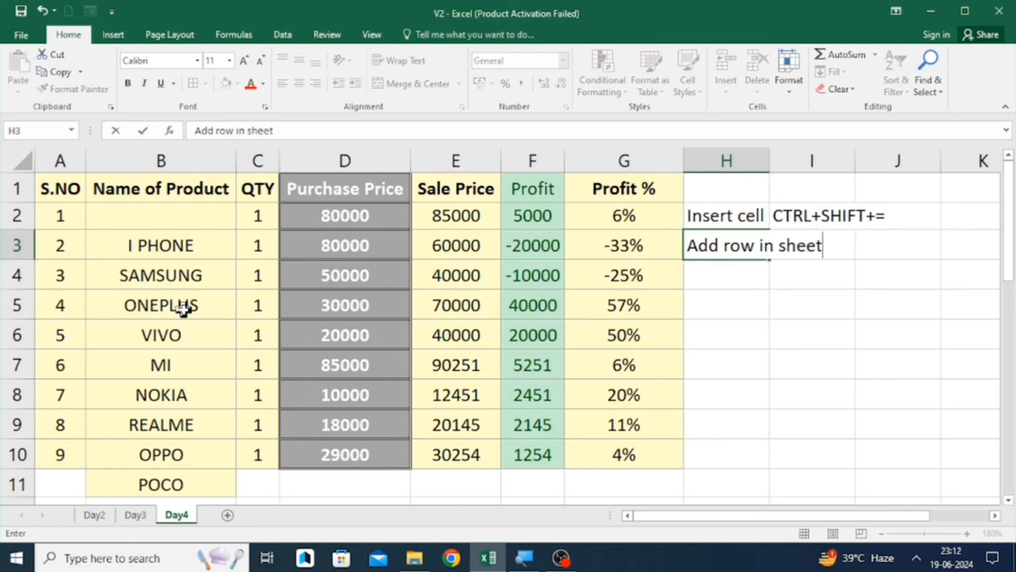
{"action": "key", "text": "Return"}
- Enter the note Delete row in sheet in cell H4
{"action": "type", "text": "Del"}
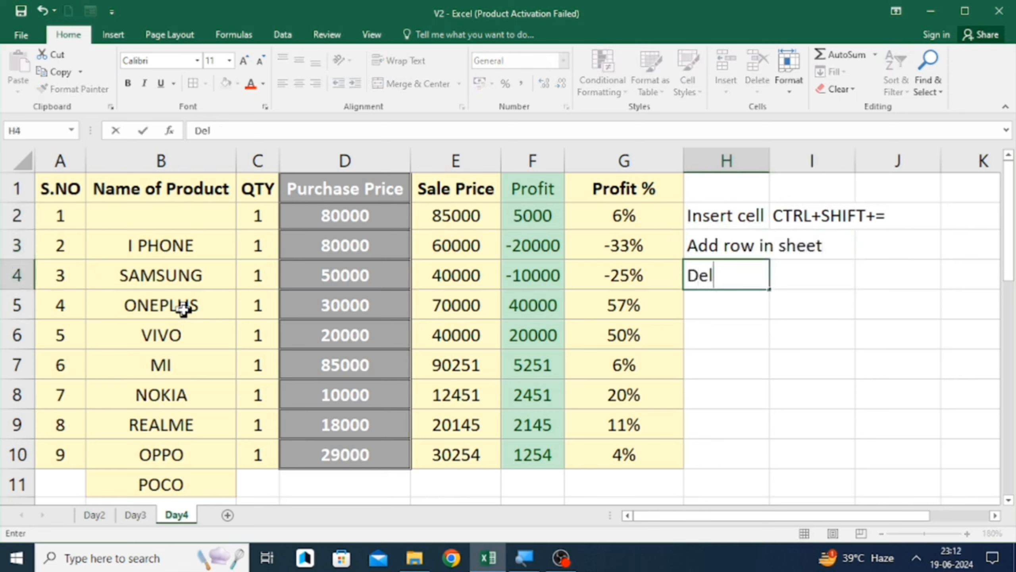
{"action": "type", "text": "ete row i"}
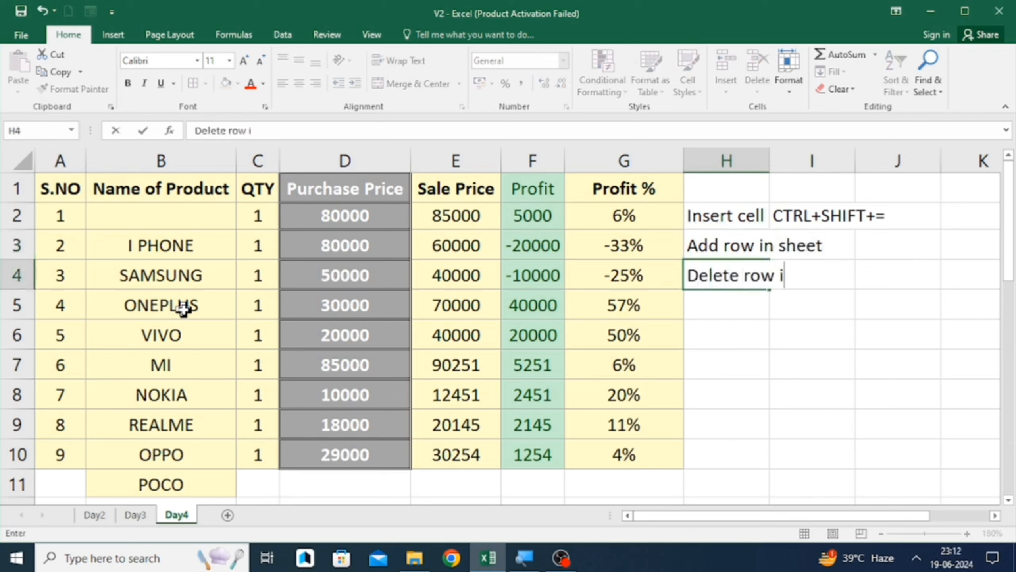
{"action": "type", "text": "n sheet"}
{"action": "key", "text": "Return"}
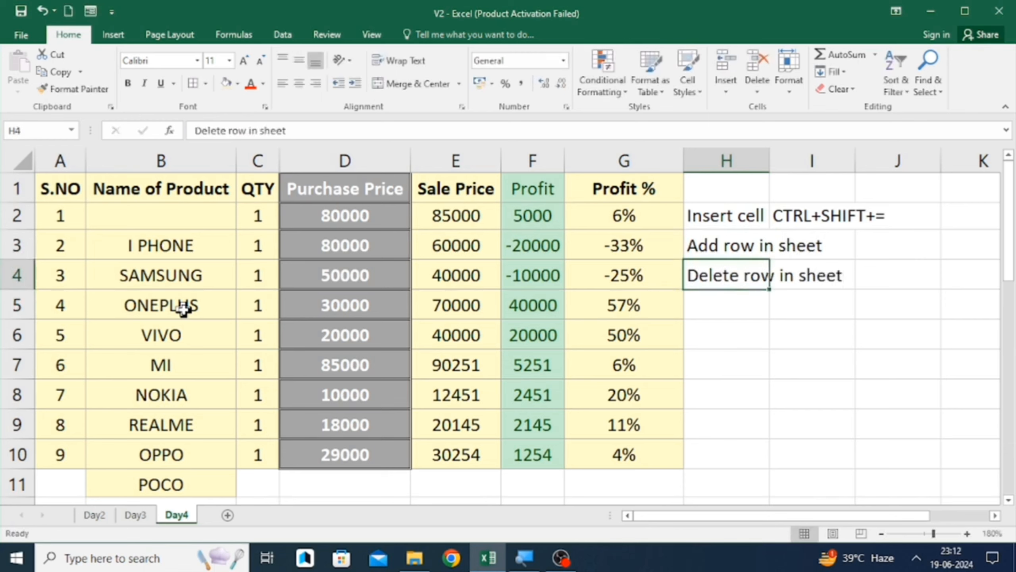
- Enter CTRL+ in cell I3 beside the Add row in sheet note
{"action": "key", "text": "Right"}
{"action": "key", "text": "Up"}
{"action": "key", "text": "Up"}
{"action": "key", "text": "Right"}
{"action": "key", "text": "Left"}
{"action": "type", "text": "CTRL"}
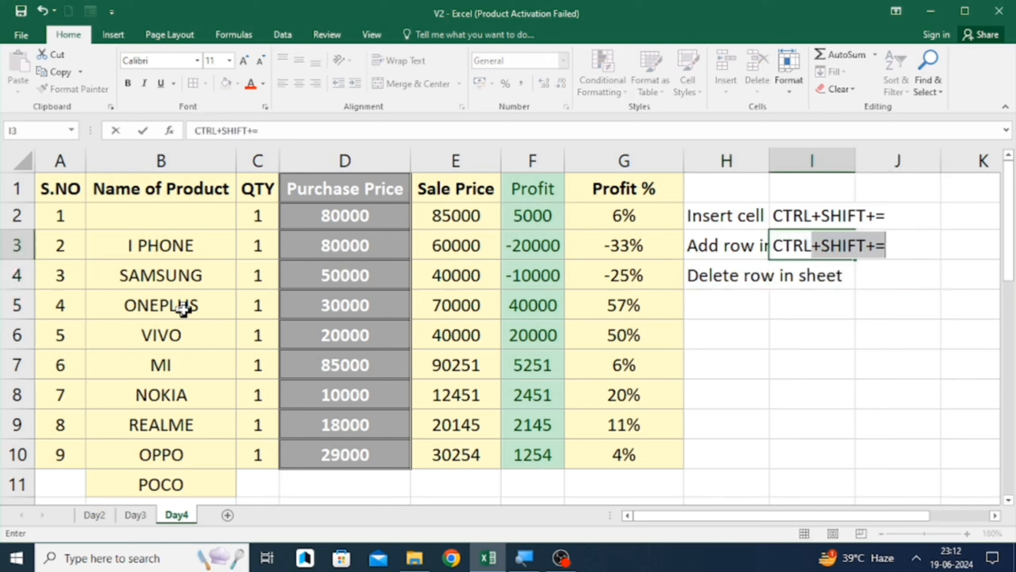
{"action": "type", "text": "+"}
{"action": "key", "text": "Delete"}
{"action": "key", "text": "Return"}
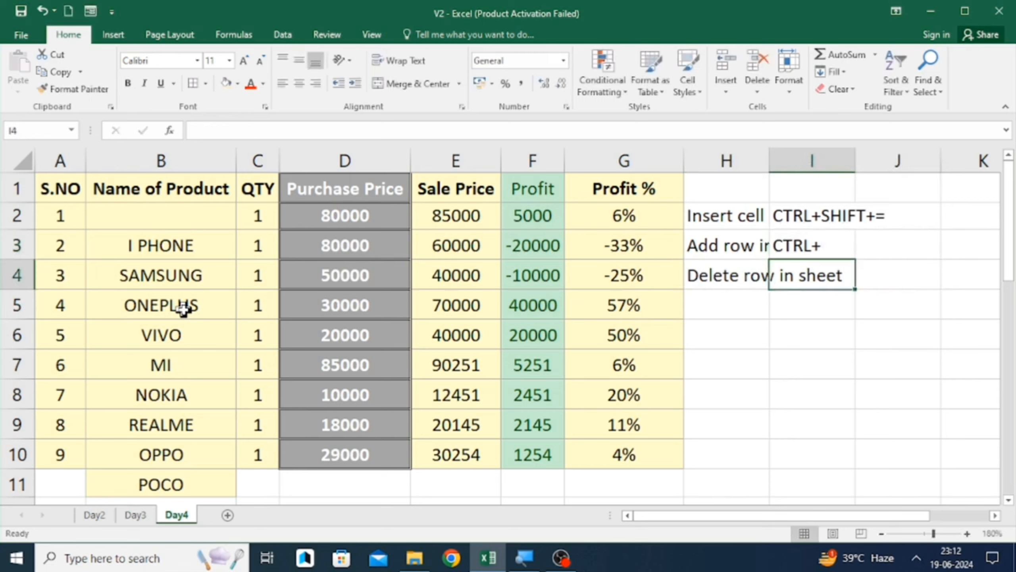
- Fill I3 down into I4 and change it to CTRL- beside the Delete row note
{"action": "key", "text": "Up"}
{"action": "key", "text": "shift+Down"}
{"action": "key", "text": "Down"}
{"action": "key", "text": "ctrl+d"}
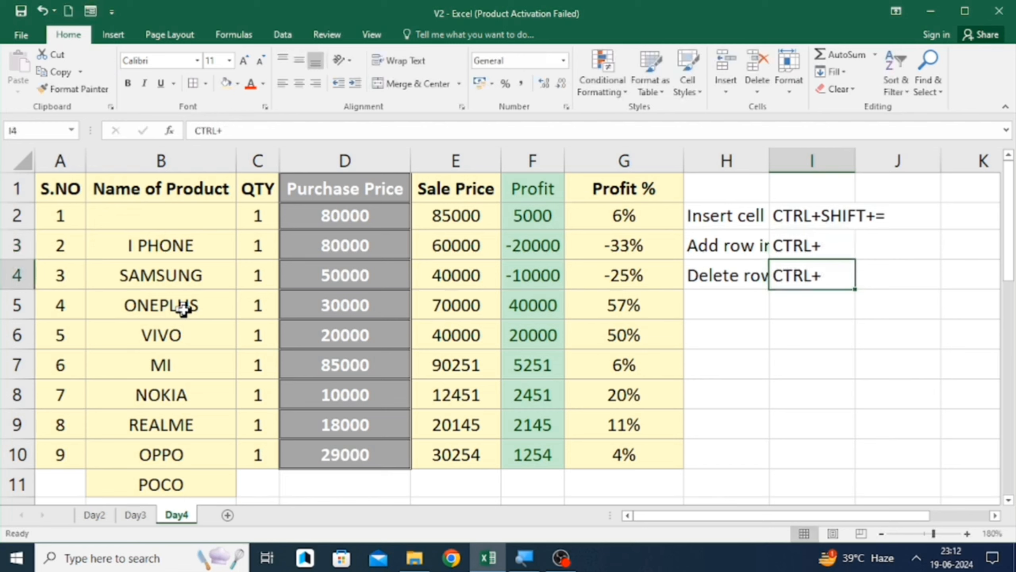
{"action": "key", "text": "F2"}
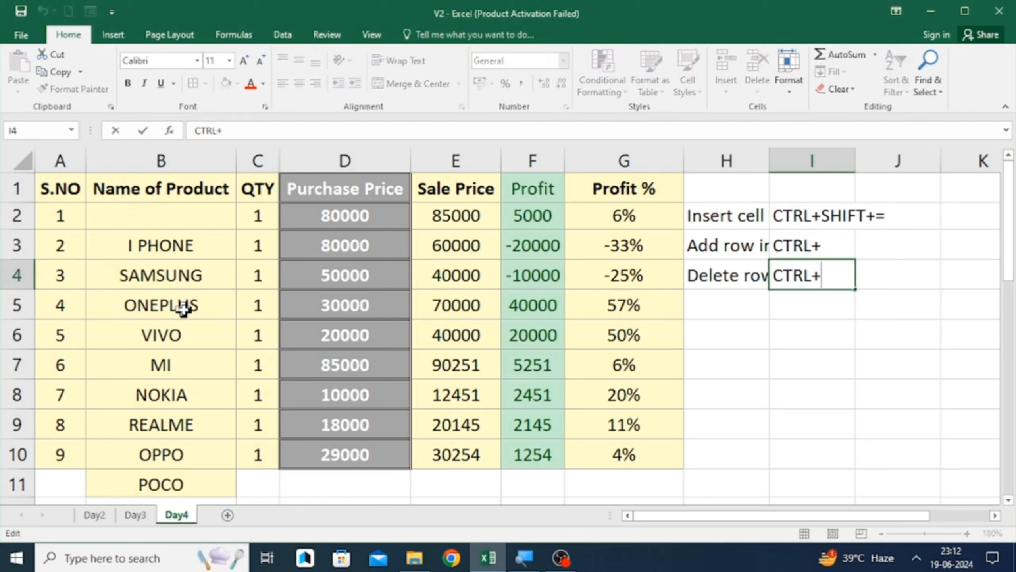
{"action": "key", "text": "BackSpace"}
{"action": "type", "text": "-"}
{"action": "key", "text": "Return"}
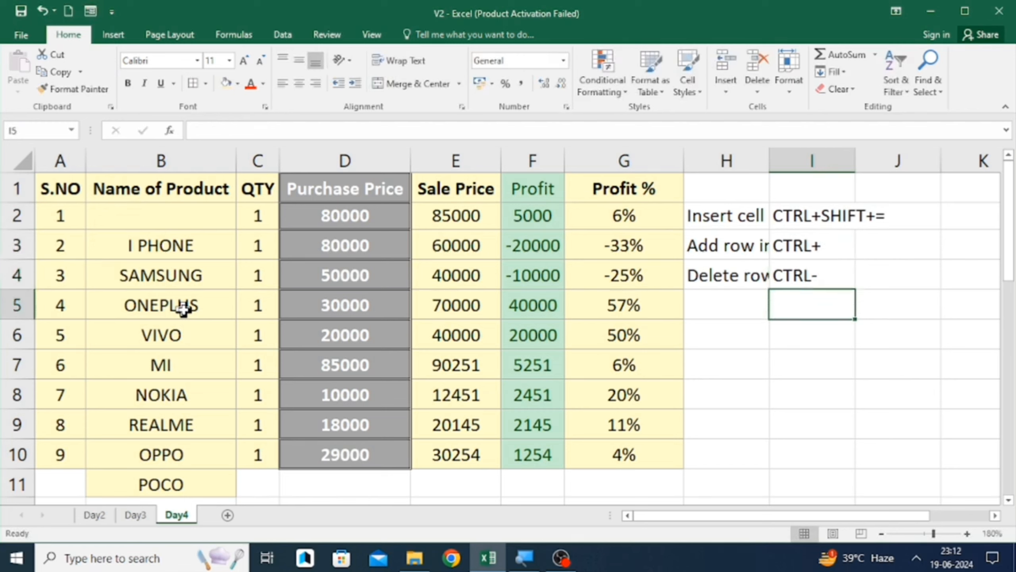
- Select row 11 and insert blank rows above it with the keyboard shortcut
{"action": "key", "text": "Left"}
{"action": "key", "text": "Left"}
{"action": "key", "text": "Left"}
{"action": "key", "text": "Left"}
{"action": "key", "text": "Left"}
{"action": "key", "text": "Left"}
{"action": "key", "text": "Left"}
{"action": "key", "text": "Down"}
{"action": "key", "text": "Down"}
{"action": "key", "text": "Down"}
{"action": "key", "text": "Down"}
{"action": "key", "text": "Down"}
{"action": "key", "text": "Down"}
{"action": "key", "text": "Down"}
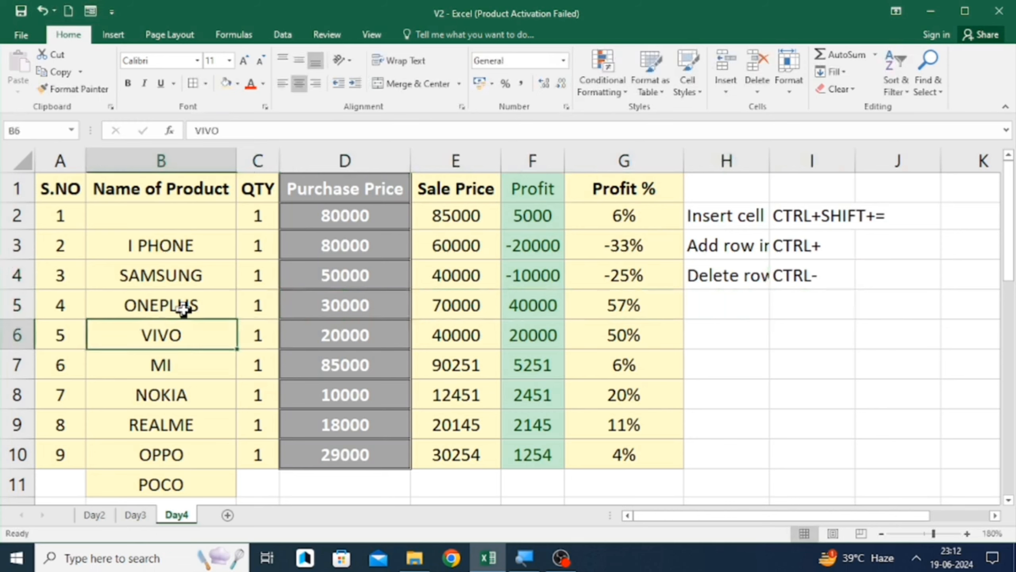
{"action": "key", "text": "Up"}
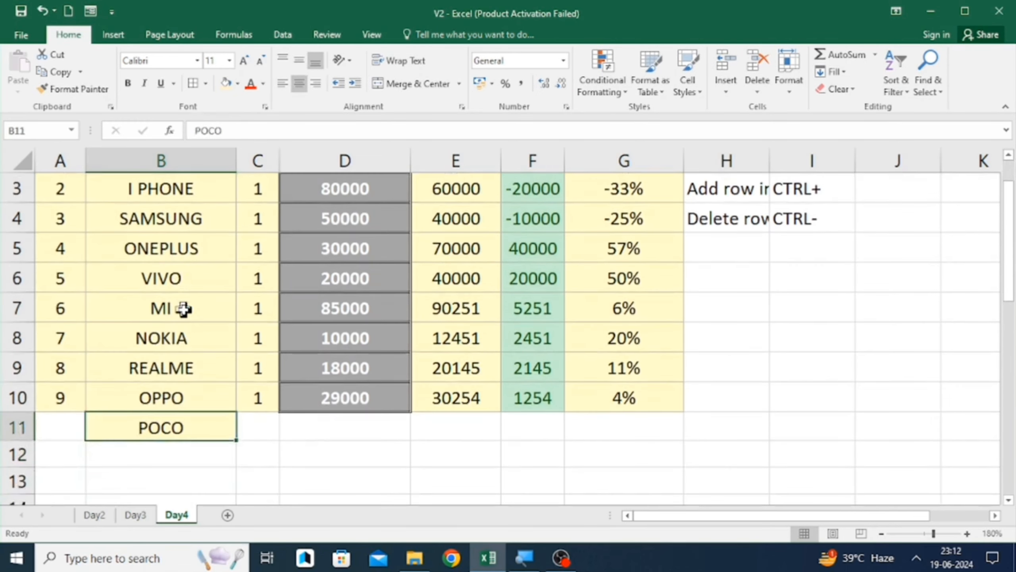
{"action": "key", "text": "shift+space"}
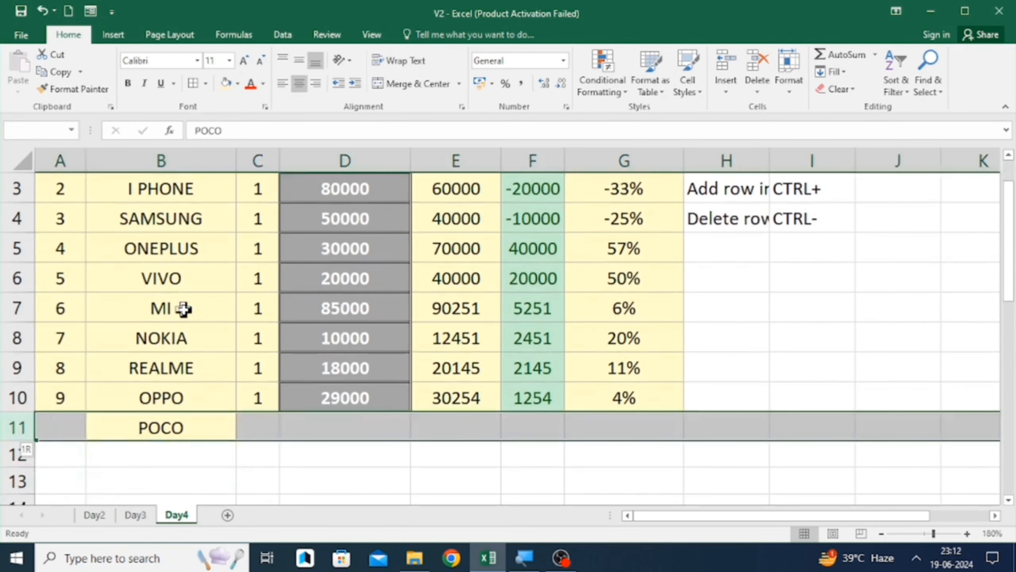
{"action": "key", "text": "ctrl+plus"}
{"action": "key", "text": "ctrl+plus"}
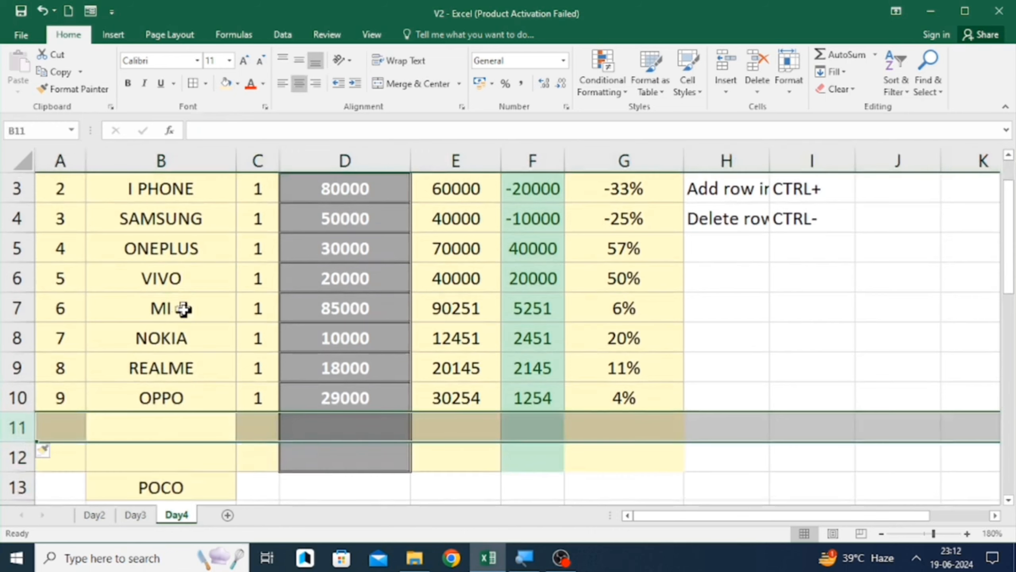
{"action": "key", "text": "ctrl+plus"}
- Delete the inserted rows with the keyboard shortcut and undo the extra deletion of the POCO row
{"action": "key", "text": "ctrl+minus"}
{"action": "key", "text": "ctrl+minus"}
{"action": "key", "text": "ctrl+minus"}
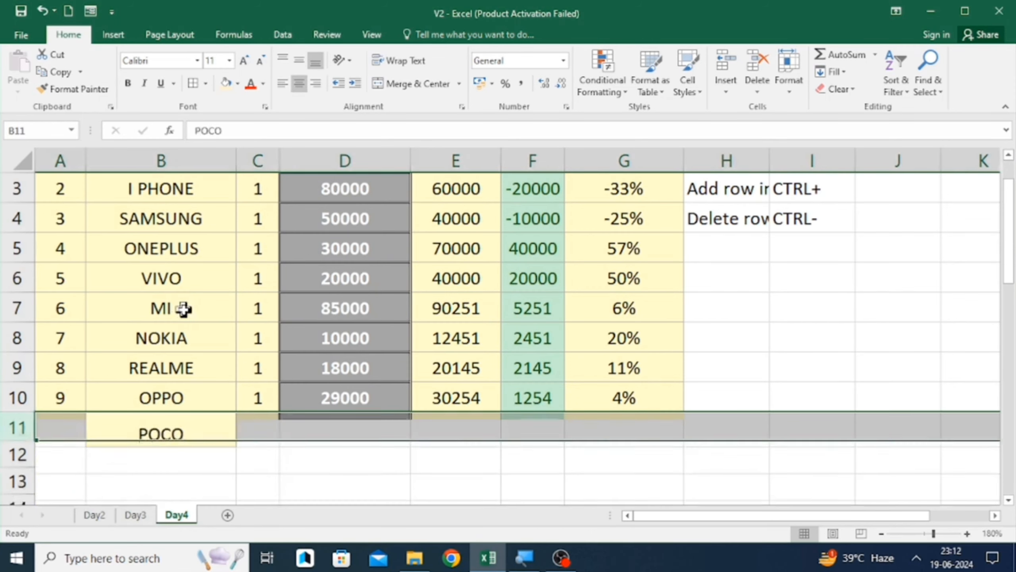
{"action": "key", "text": "ctrl+minus"}
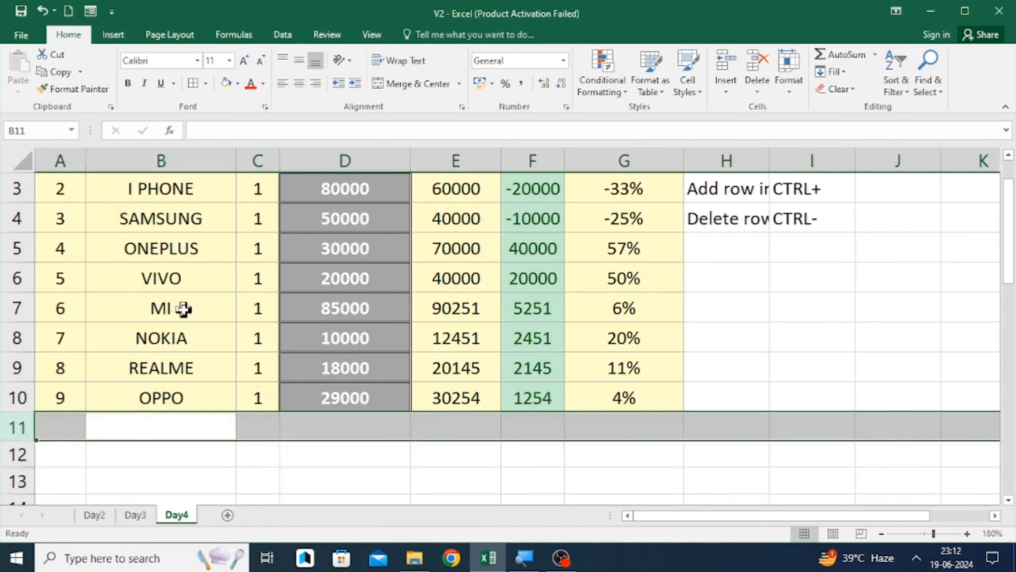
{"action": "key", "text": "ctrl+z"}
- Insert three blank rows above row 11 and delete them again with the keyboard shortcuts
{"action": "key", "text": "ctrl+plus"}
{"action": "key", "text": "ctrl+plus"}
{"action": "key", "text": "ctrl+plus"}
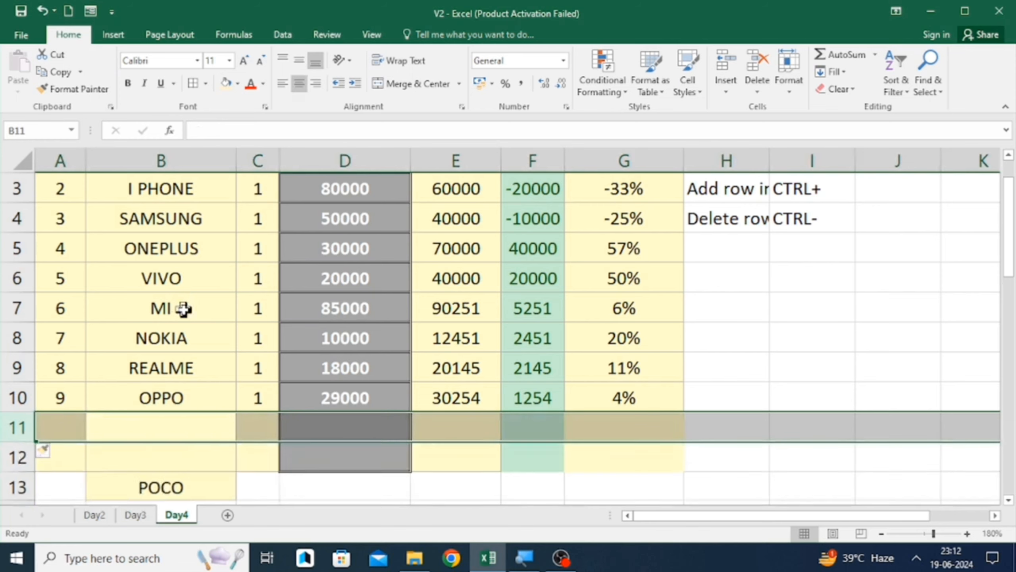
{"action": "key", "text": "ctrl+minus"}
{"action": "key", "text": "ctrl+minus"}
{"action": "key", "text": "ctrl+minus"}
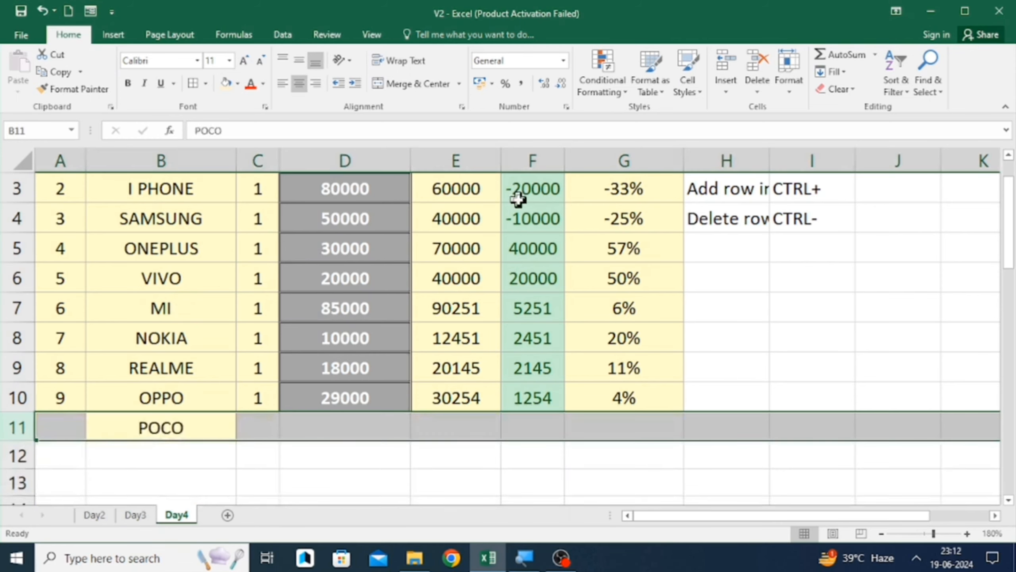
- Review the Insert menu options for the selected row 11
{"action": "left_click", "coordinate": [725, 96]}
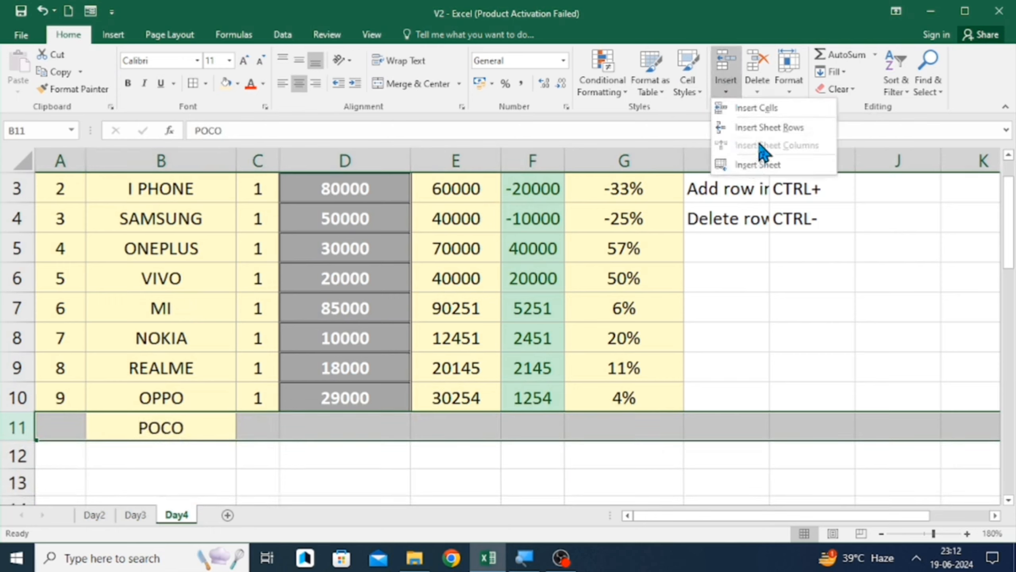
{"action": "left_click", "coordinate": [739, 295]}
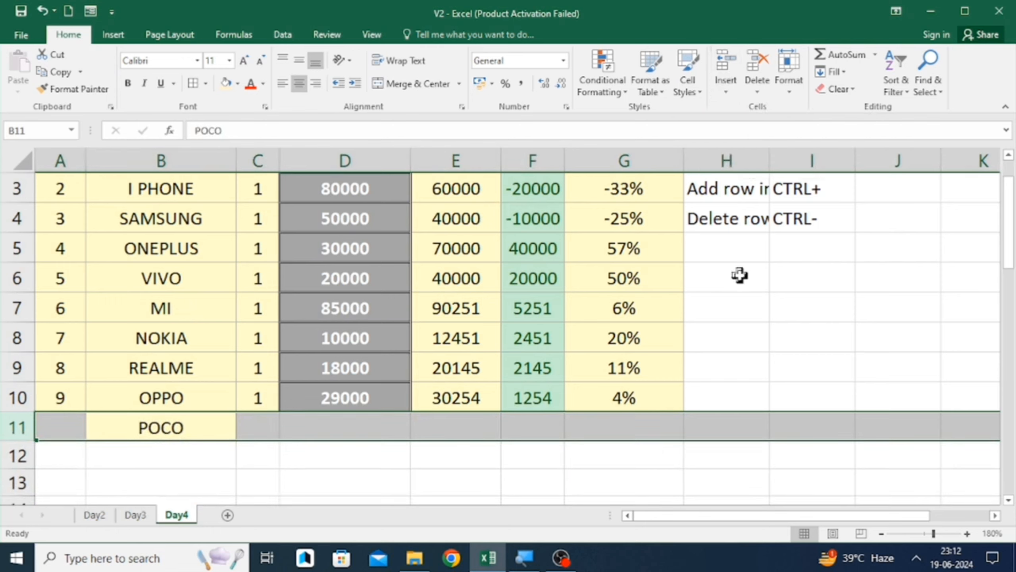
- Open the Insert options for cell G10 and dismiss them without choosing anything
{"action": "left_click", "coordinate": [647, 287]}
{"action": "key", "text": "Down"}
{"action": "key", "text": "Down"}
{"action": "key", "text": "Down"}
{"action": "key", "text": "Down"}
{"action": "left_click", "coordinate": [724, 96]}
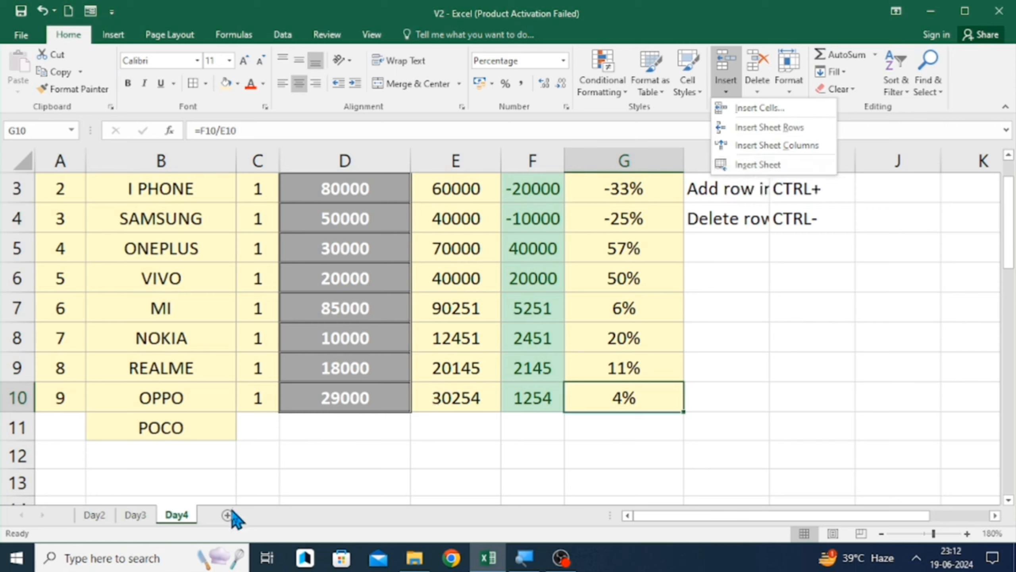
{"action": "key", "text": "Escape"}
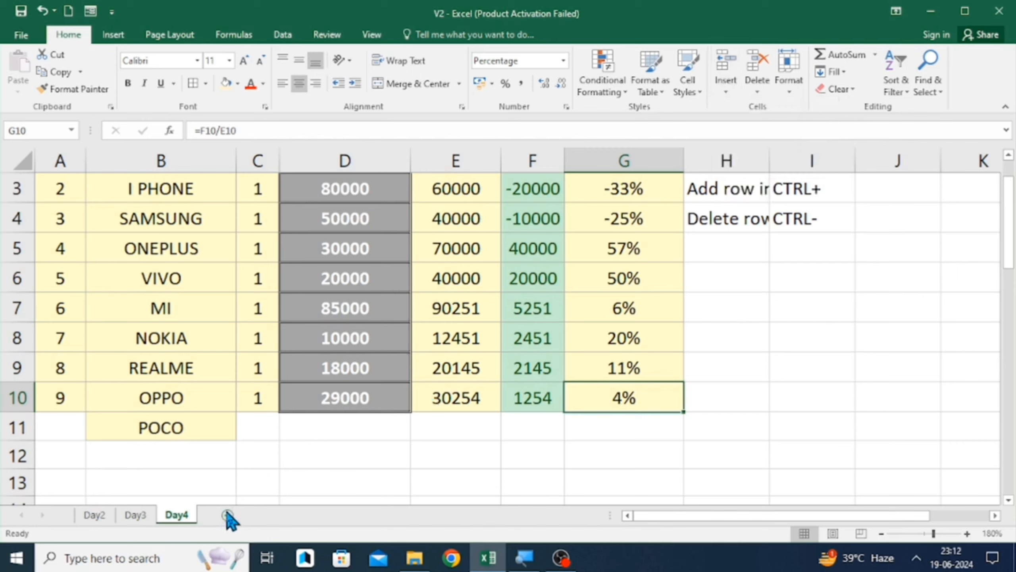
- Add two new worksheets to the workbook, one with the new-sheet button and one by shortcut, and return to Day4
{"action": "left_click", "coordinate": [227, 515]}
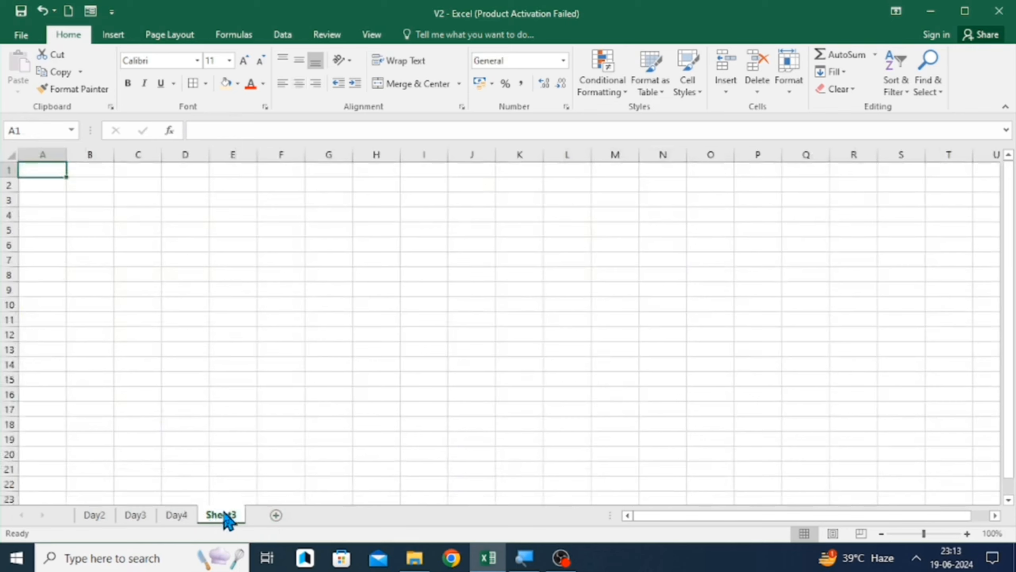
{"action": "key", "text": "shift+F11"}
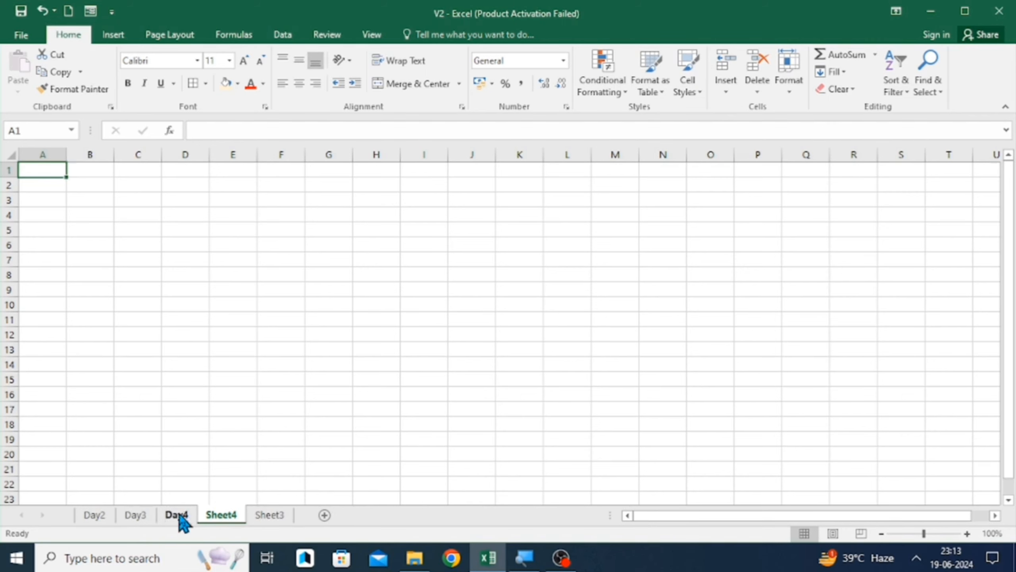
{"action": "left_click", "coordinate": [163, 517]}
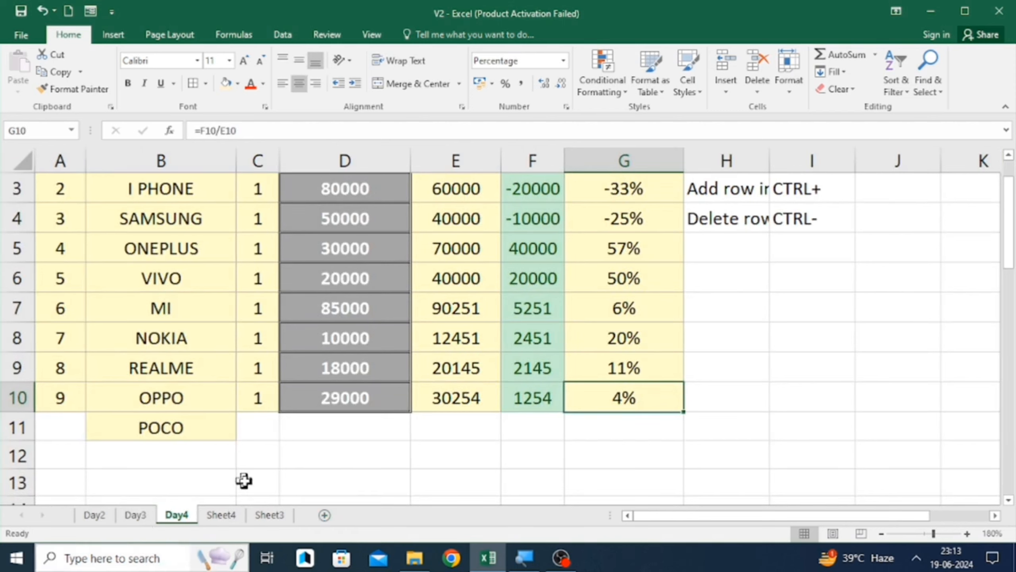
- Note 'Add Sheet in workbook' in H5 with its shortcut 'SHIFT+F11' in I5
{"action": "left_click", "coordinate": [666, 270]}
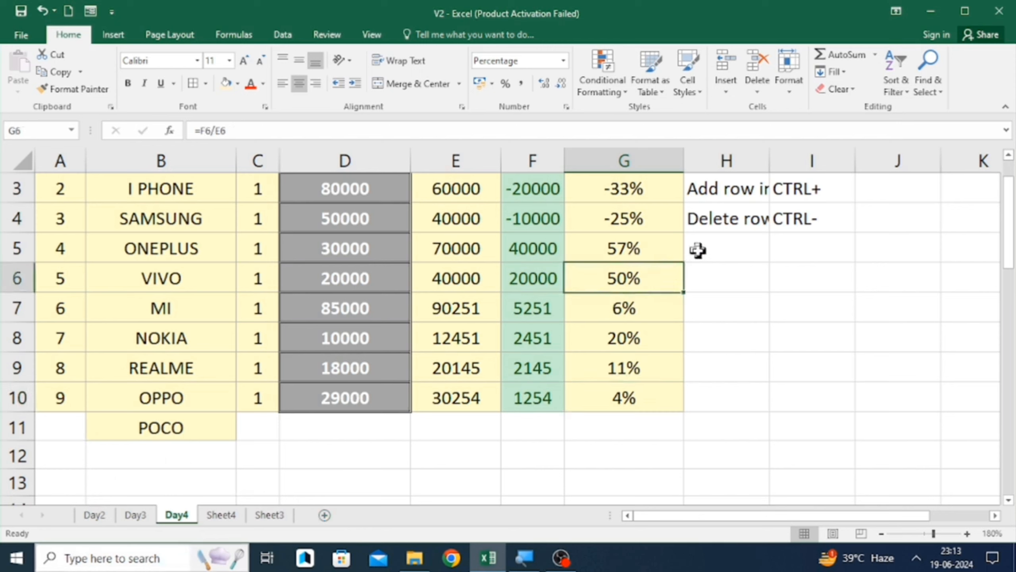
{"action": "left_click", "coordinate": [698, 250]}
{"action": "type", "text": "Add "}
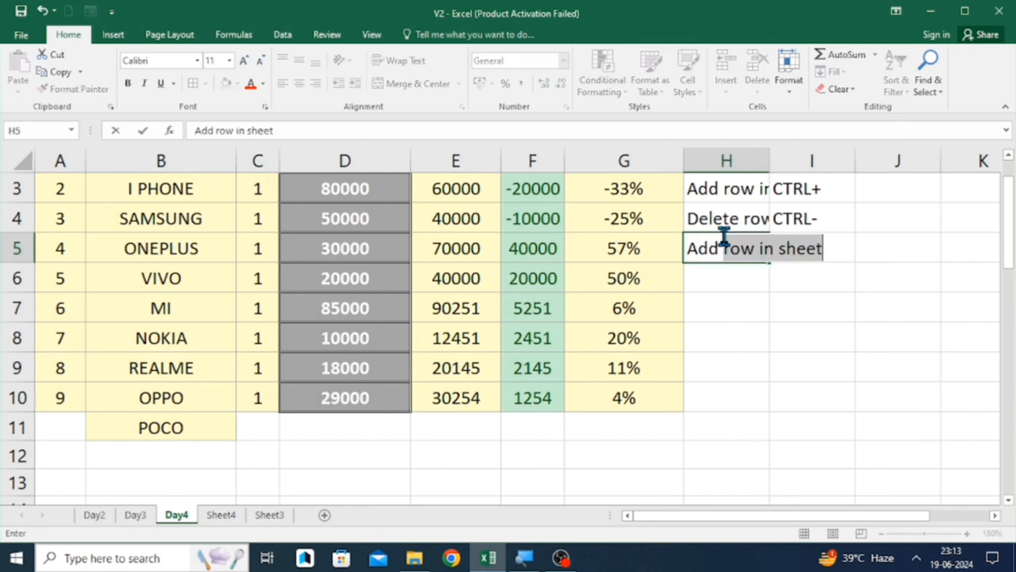
{"action": "type", "text": "Sheet i"}
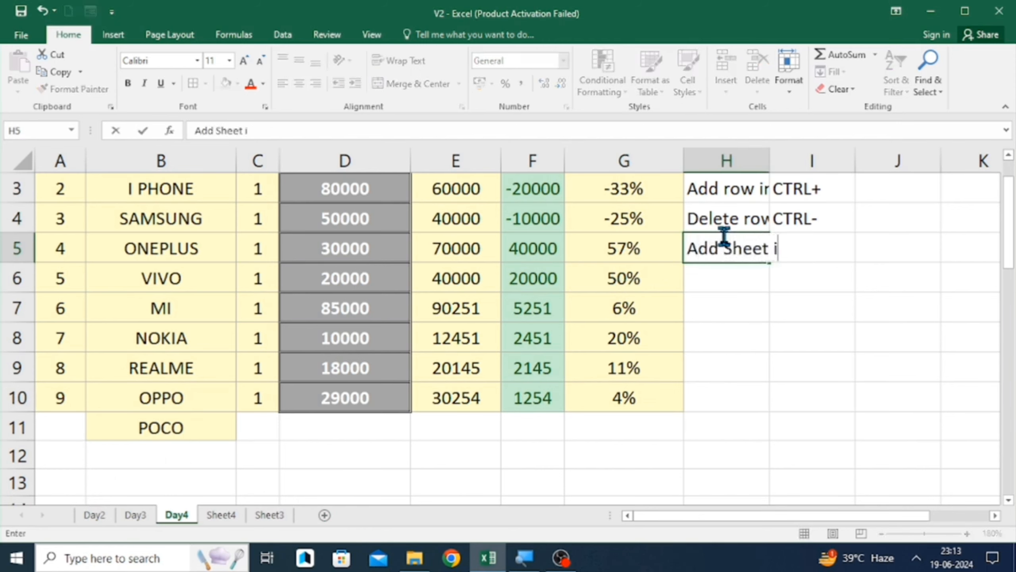
{"action": "type", "text": "n work"}
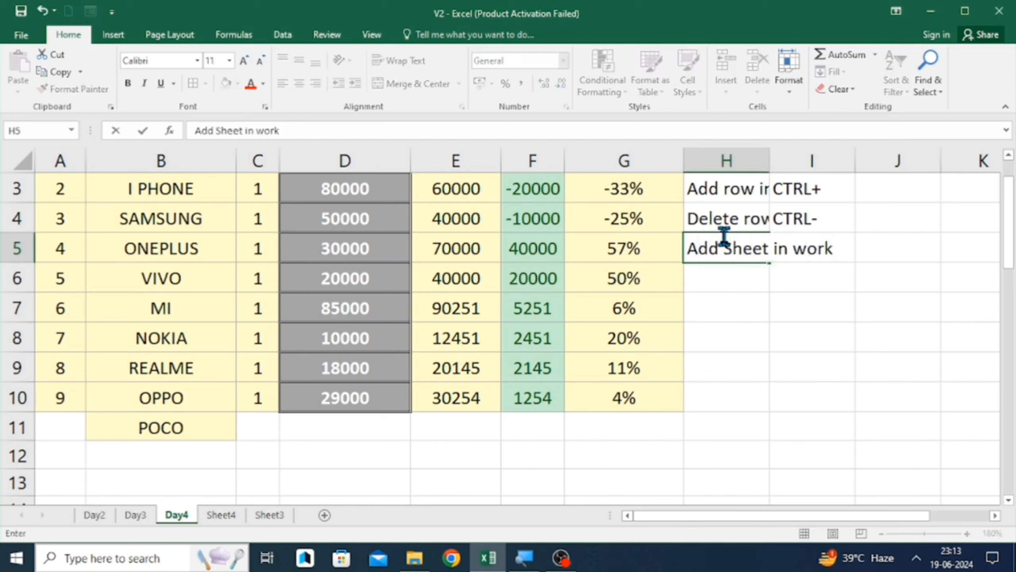
{"action": "type", "text": "book"}
{"action": "key", "text": "Return"}
{"action": "key", "text": "Up"}
{"action": "key", "text": "Right"}
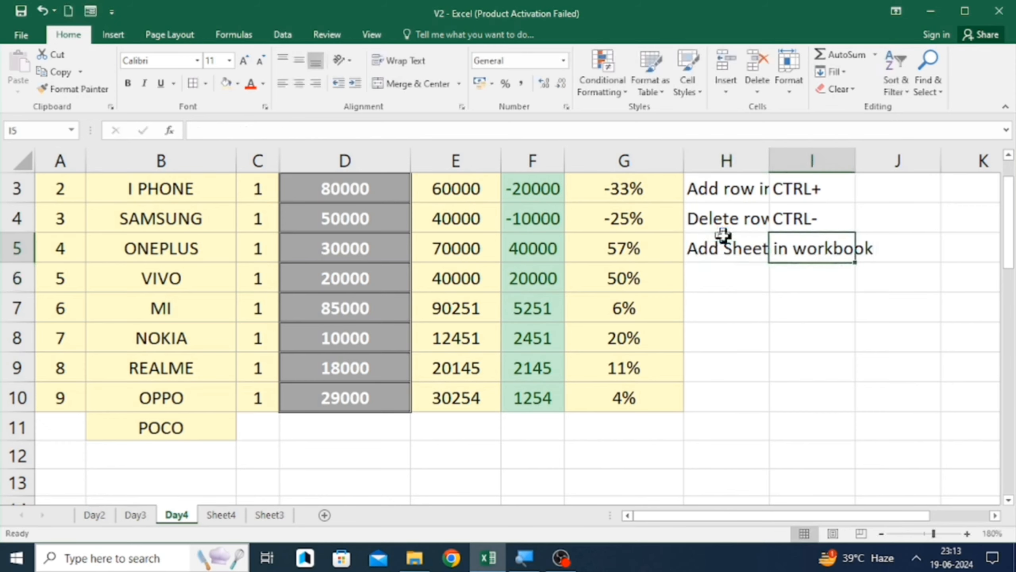
{"action": "type", "text": "SHIF"}
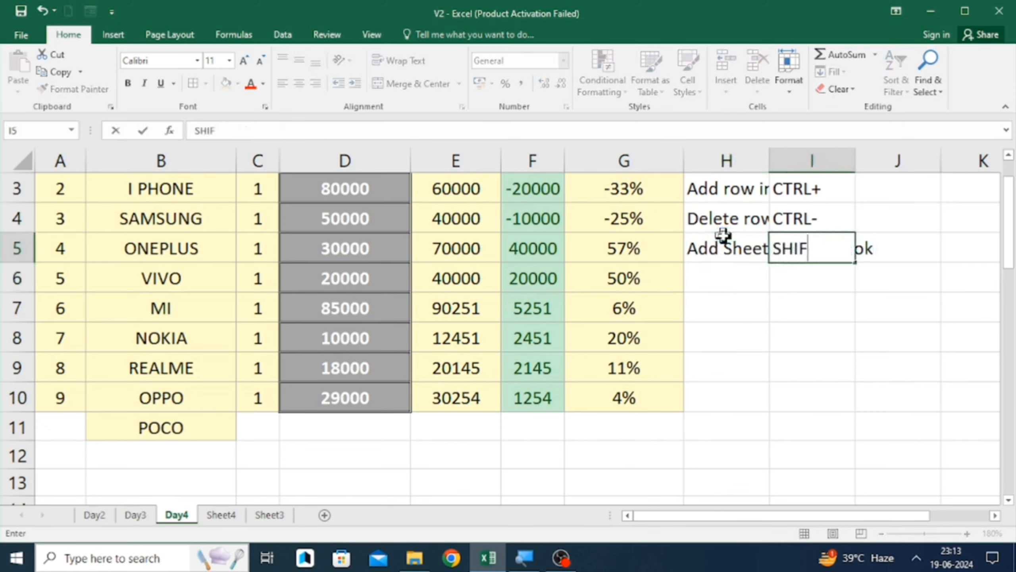
{"action": "type", "text": "T+F11"}
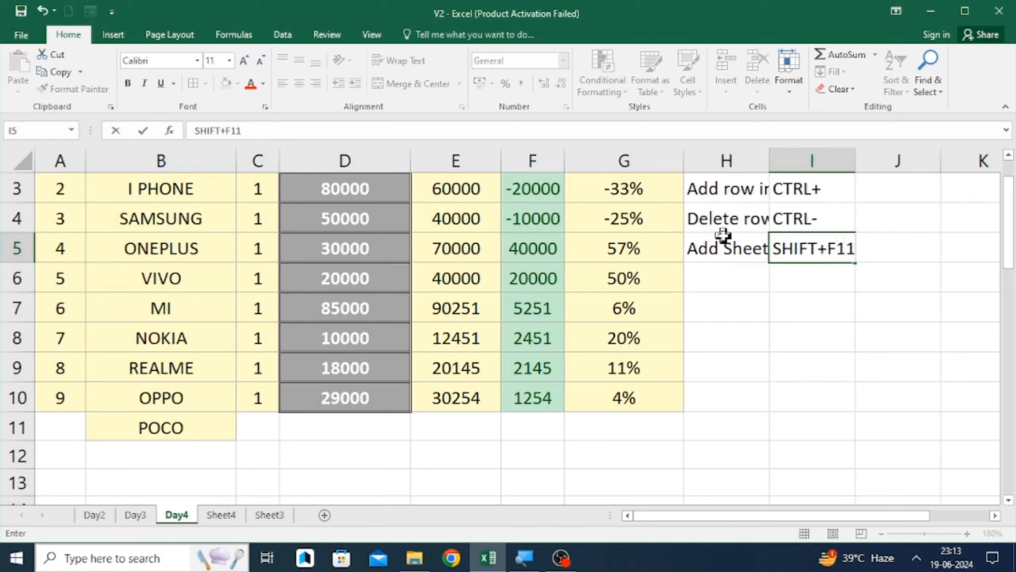
{"action": "key", "text": "Return"}
- Select column B, then twice insert a blank column before it and delete it again with the keyboard shortcuts
{"action": "key", "text": "Left"}
{"action": "key", "text": "Left"}
{"action": "key", "text": "Left"}
{"action": "key", "text": "Left"}
{"action": "key", "text": "Left"}
{"action": "key", "text": "Left"}
{"action": "key", "text": "Left"}
{"action": "key", "text": "Left"}
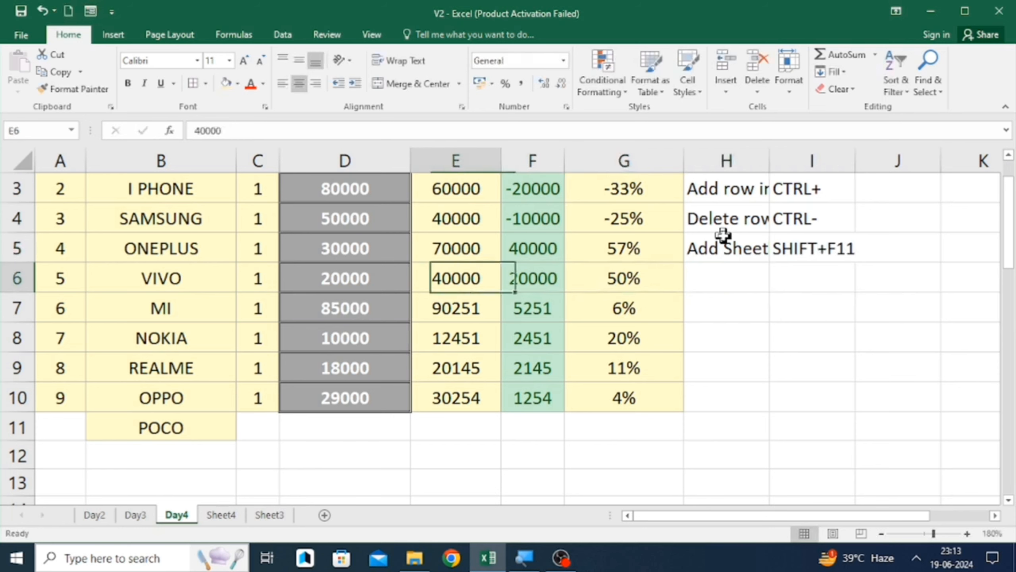
{"action": "key", "text": "Down"}
{"action": "key", "text": "Down"}
{"action": "key", "text": "Down"}
{"action": "key", "text": "Down"}
{"action": "key", "text": "Right"}
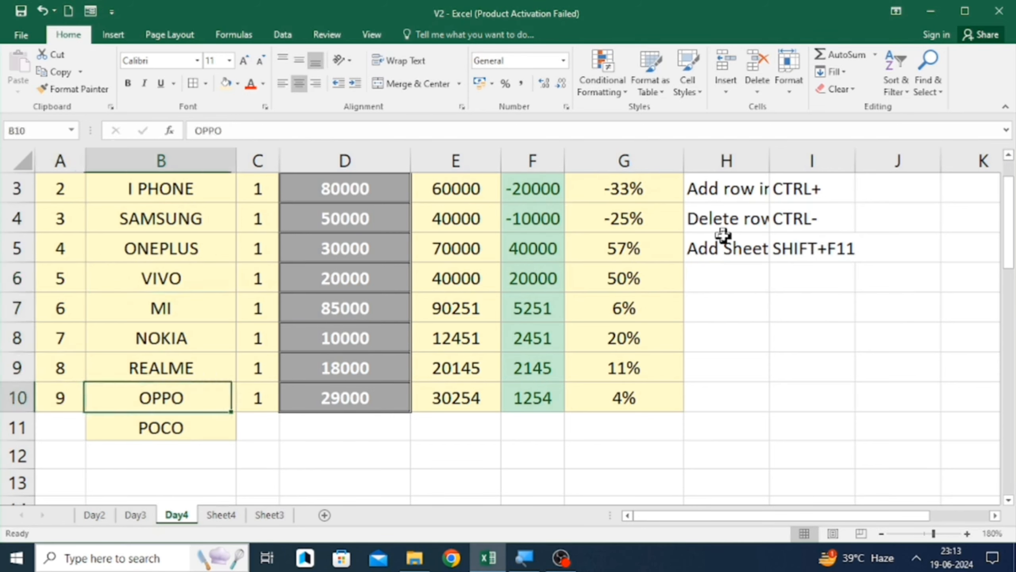
{"action": "left_click", "coordinate": [726, 91]}
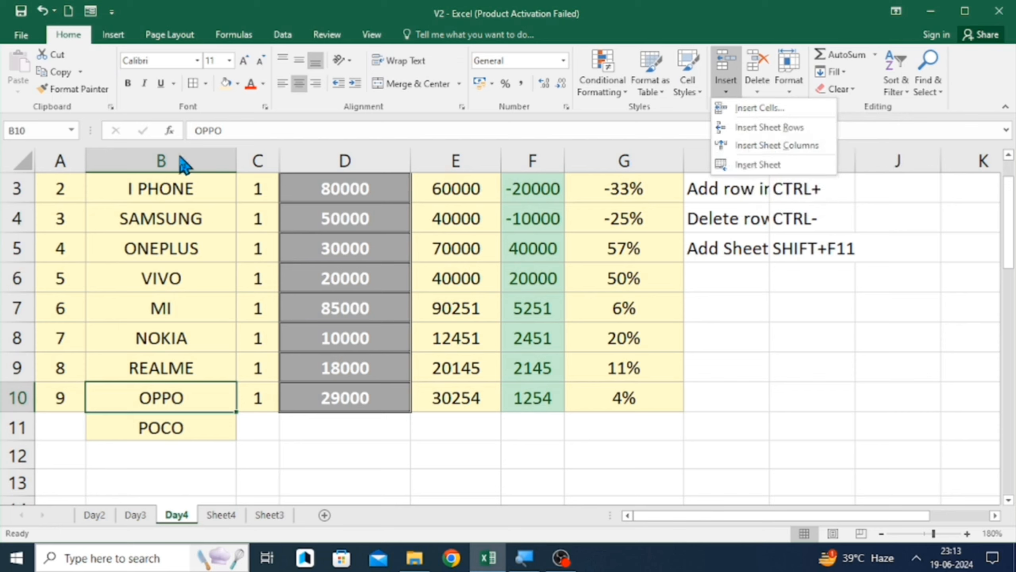
{"action": "left_click", "coordinate": [154, 156]}
{"action": "left_click", "coordinate": [154, 156]}
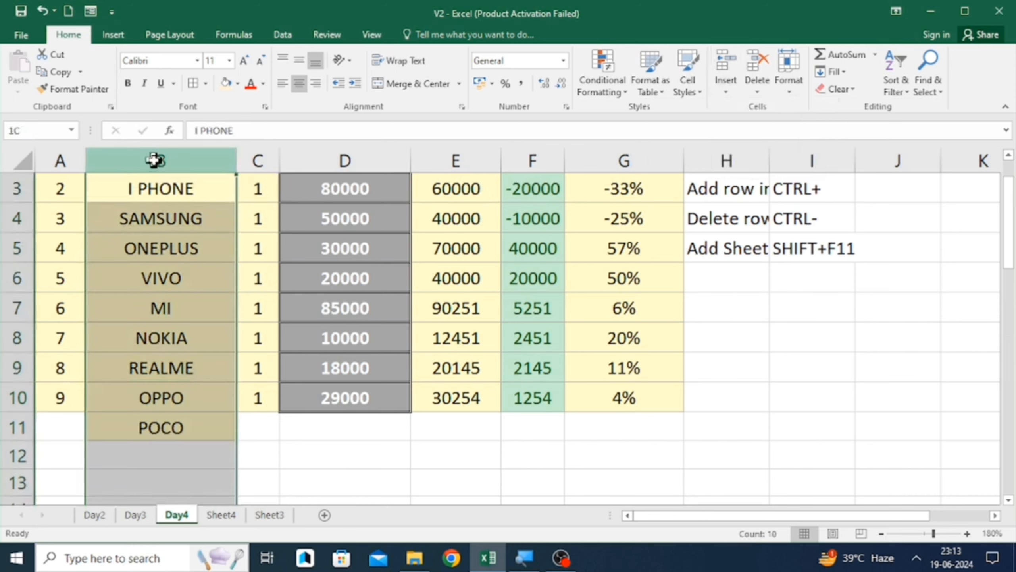
{"action": "key", "text": "ctrl+shift+plus"}
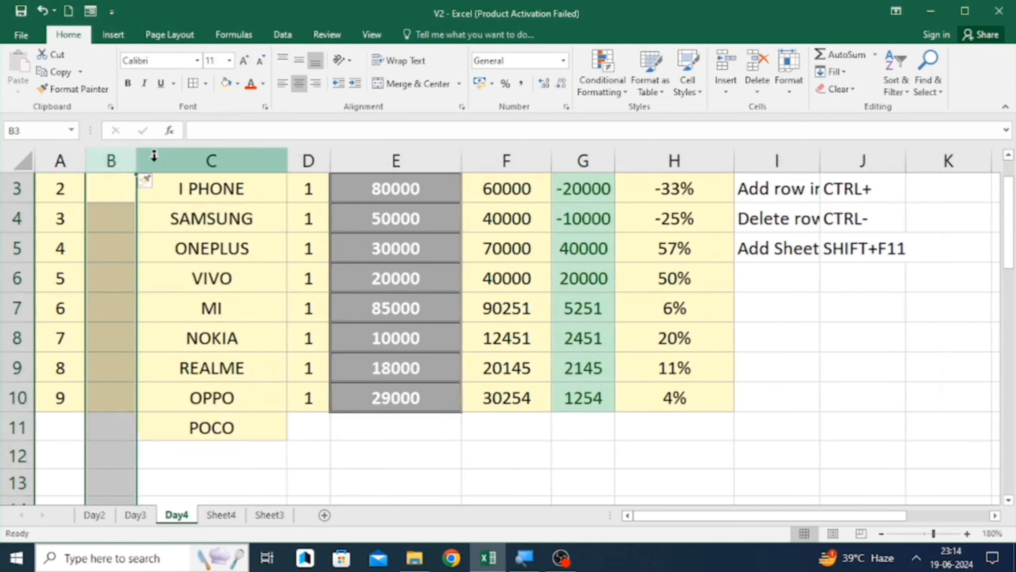
{"action": "key", "text": "ctrl+minus"}
{"action": "key", "text": "ctrl+shift+plus"}
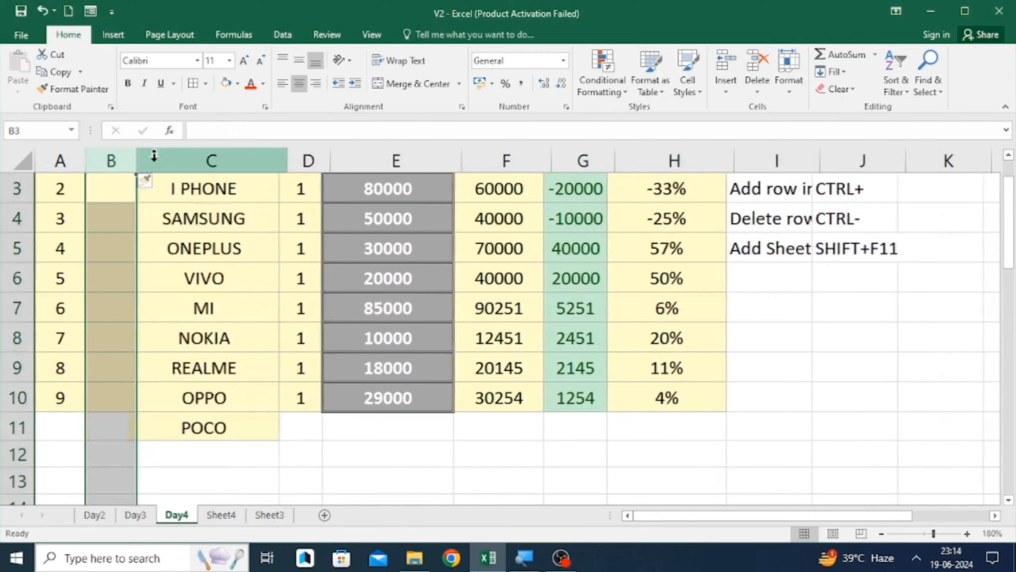
{"action": "key", "text": "ctrl+minus"}
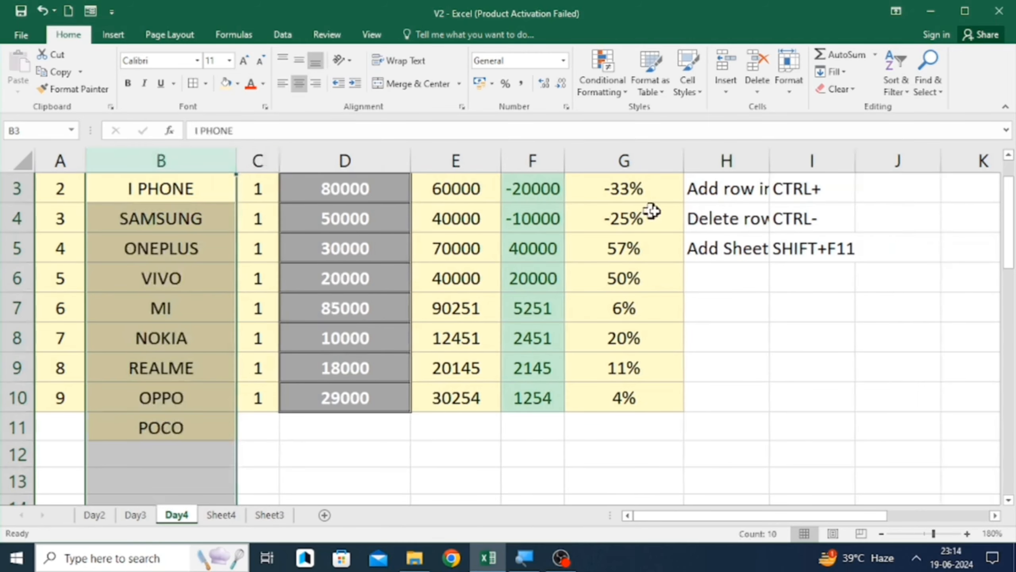
- Select the shortcut notes in H2:I5 and autofit the widths of columns H and I
{"action": "left_click", "coordinate": [748, 205]}
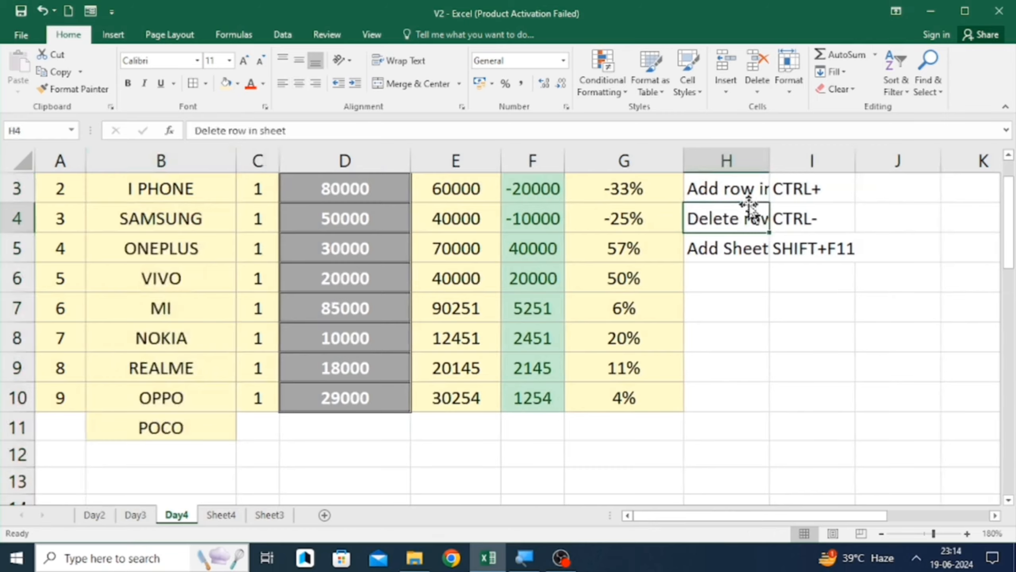
{"action": "scroll", "coordinate": [748, 206], "scroll_direction": "up", "scroll_amount": 1}
{"action": "left_click", "coordinate": [748, 212]}
{"action": "key", "text": "shift+Down"}
{"action": "key", "text": "shift+Down"}
{"action": "key", "text": "shift+Down"}
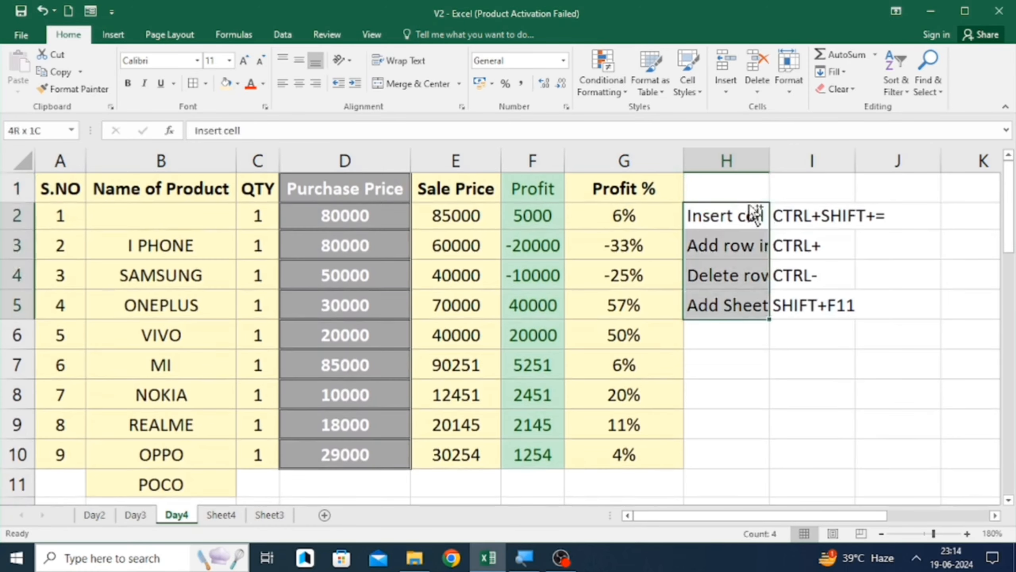
{"action": "key", "text": "shift+Right"}
{"action": "key", "text": "alt+o"}
{"action": "key", "text": "c"}
{"action": "key", "text": "a"}
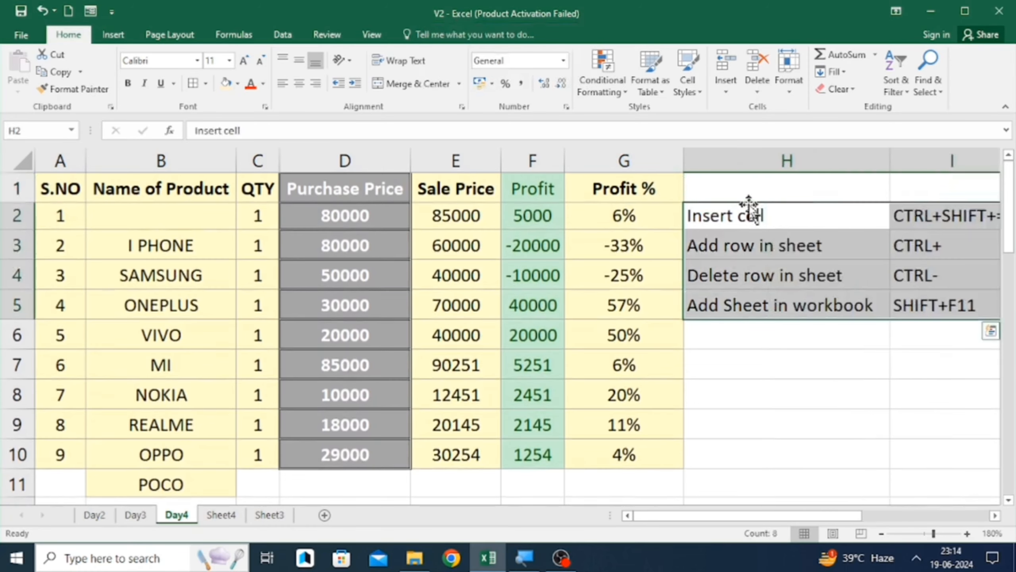
- Copy the 'Add row in sheet' note from H3 into J3
{"action": "key", "text": "Down"}
{"action": "key", "text": "Down"}
{"action": "key", "text": "Right"}
{"action": "scroll", "coordinate": [748, 204], "scroll_direction": "right", "scroll_amount": 1}
{"action": "key", "text": "Left"}
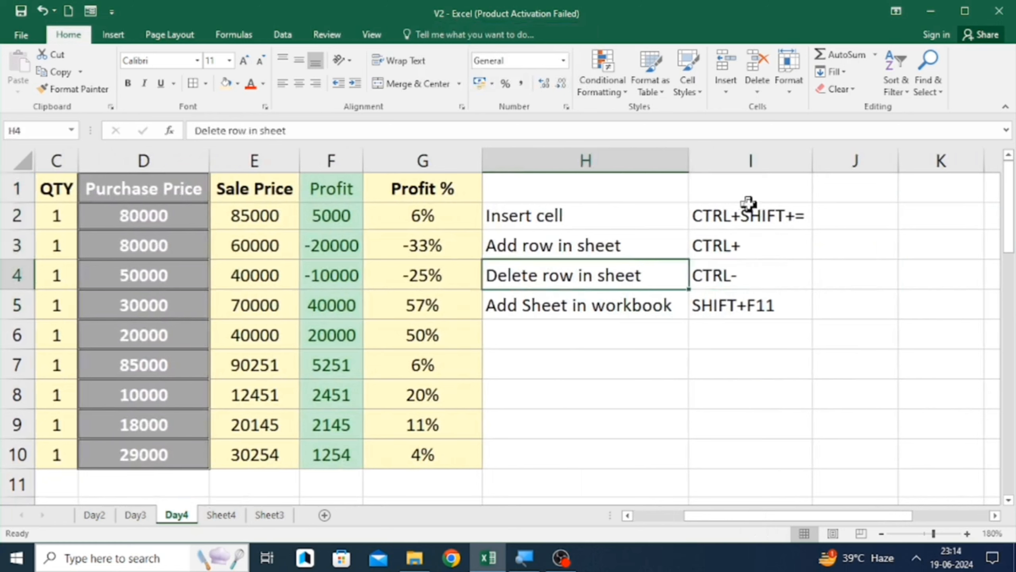
{"action": "key", "text": "Up"}
{"action": "key", "text": "Right"}
{"action": "key", "text": "Left"}
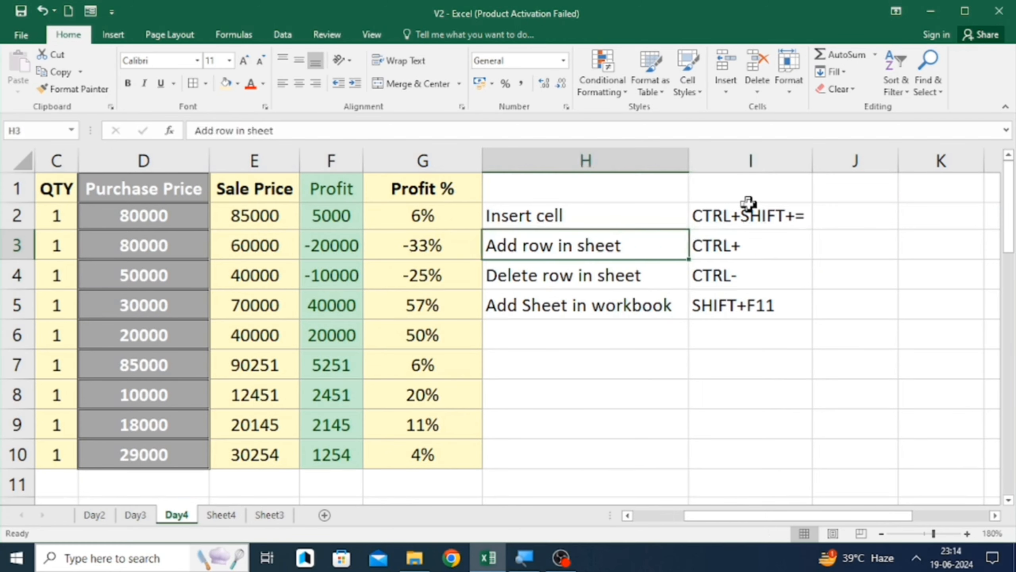
{"action": "key", "text": "ctrl+c"}
{"action": "key", "text": "Right"}
{"action": "key", "text": "Right"}
{"action": "key", "text": "ctrl+v"}
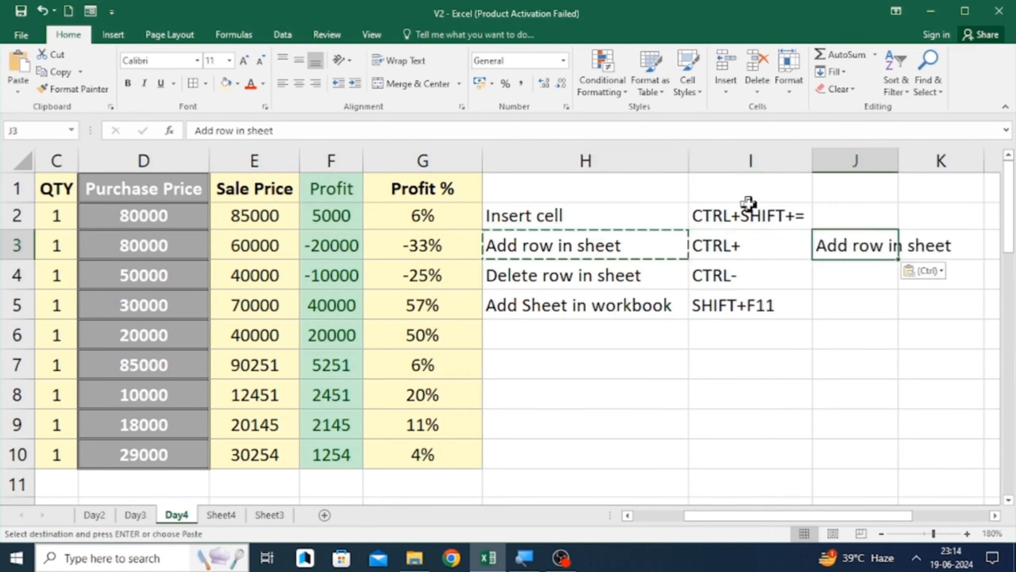
- Edit J3 so it reads 'Add column in sheet'
{"action": "key", "text": "Left"}
{"action": "key", "text": "Right"}
{"action": "key", "text": "F2"}
{"action": "key", "text": "Left"}
{"action": "key", "text": "Left"}
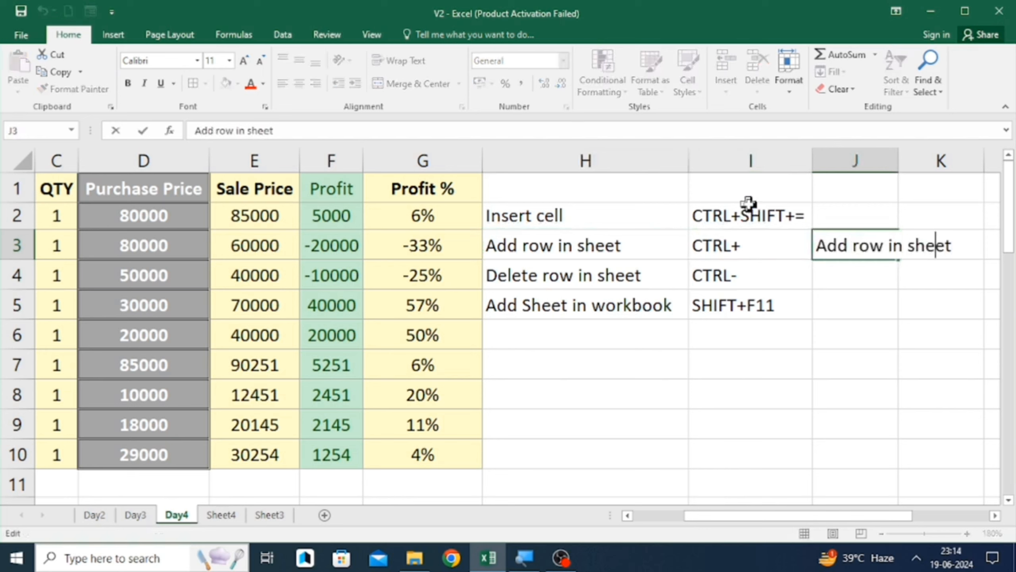
{"action": "key", "text": "Left"}
{"action": "key", "text": "Left"}
{"action": "key", "text": "Left"}
{"action": "key", "text": "Left"}
{"action": "key", "text": "Left"}
{"action": "key", "text": "Left"}
{"action": "key", "text": "BackSpace"}
{"action": "key", "text": "BackSpace"}
{"action": "key", "text": "BackSpace"}
{"action": "type", "text": "c"}
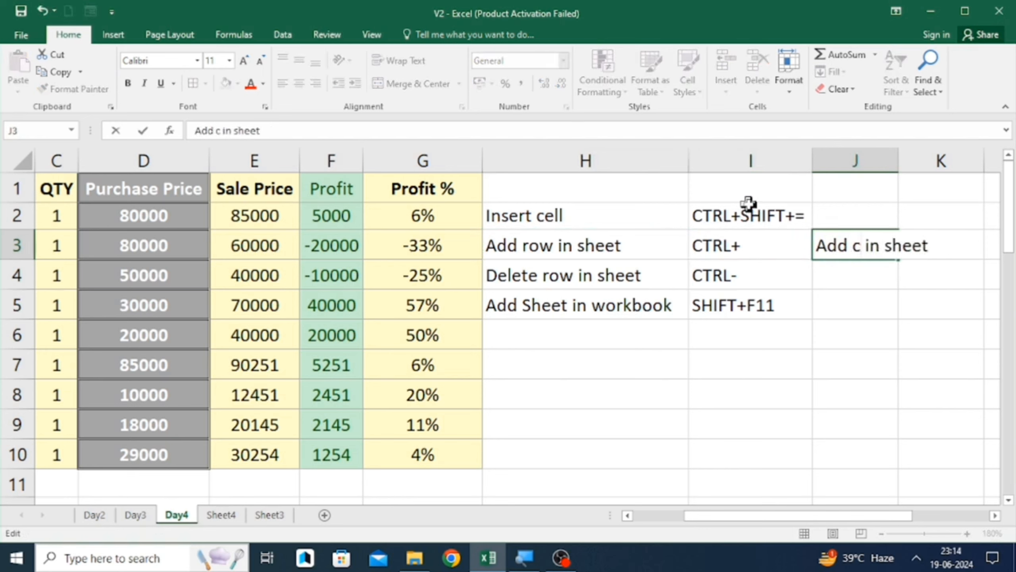
{"action": "type", "text": "olumn"}
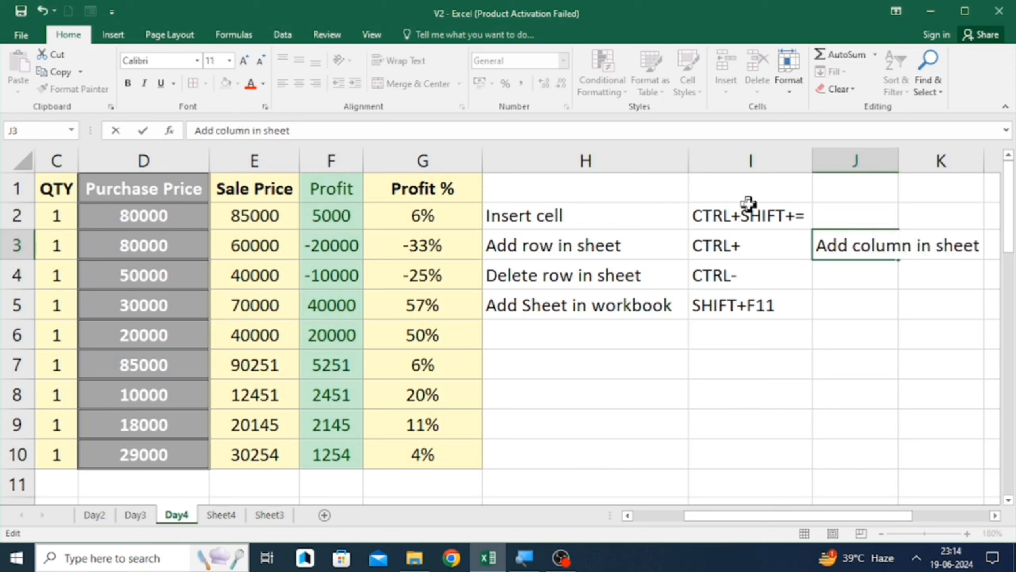
{"action": "key", "text": "Return"}
- Copy the 'Delete row in sheet' note from H4 into J4
{"action": "key", "text": "Up"}
{"action": "key", "text": "Down"}
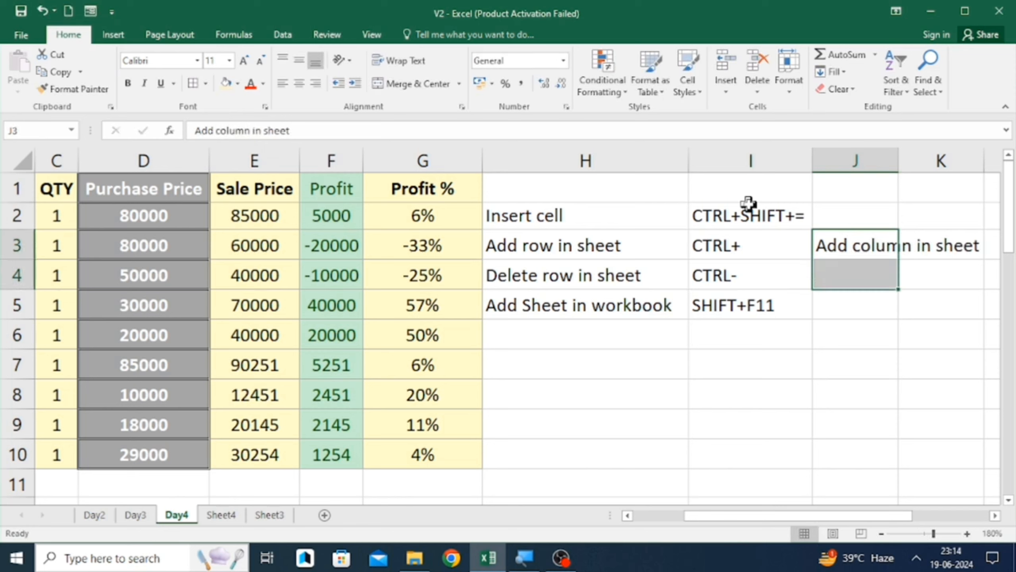
{"action": "key", "text": "Left"}
{"action": "key", "text": "Left"}
{"action": "key", "text": "ctrl+c"}
{"action": "key", "text": "Right"}
- Edit J4 so it reads 'Delete column in sheet'
{"action": "key", "text": "Right"}
{"action": "key", "text": "ctrl+v"}
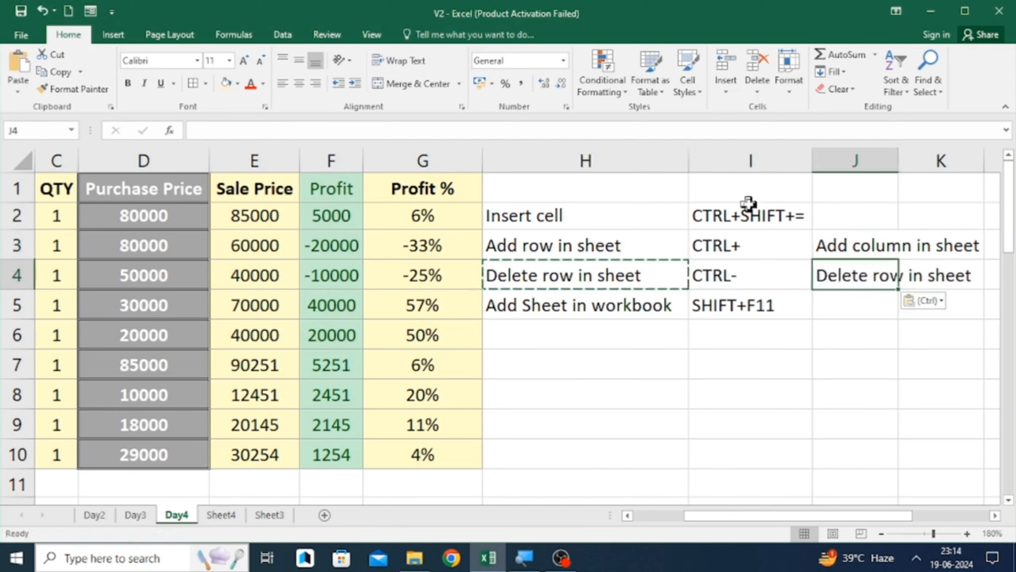
{"action": "key", "text": "Left"}
{"action": "key", "text": "Right"}
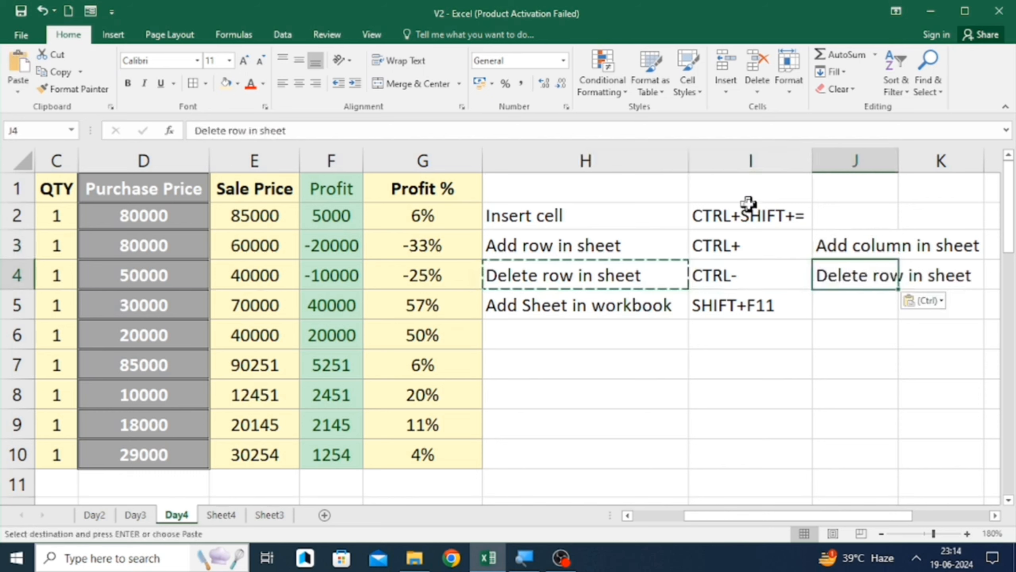
{"action": "key", "text": "F2"}
{"action": "key", "text": "Left"}
{"action": "key", "text": "Left"}
{"action": "key", "text": "Left"}
{"action": "key", "text": "Left"}
{"action": "key", "text": "Left"}
{"action": "key", "text": "Left"}
{"action": "key", "text": "Left"}
{"action": "key", "text": "Left"}
{"action": "key", "text": "Left"}
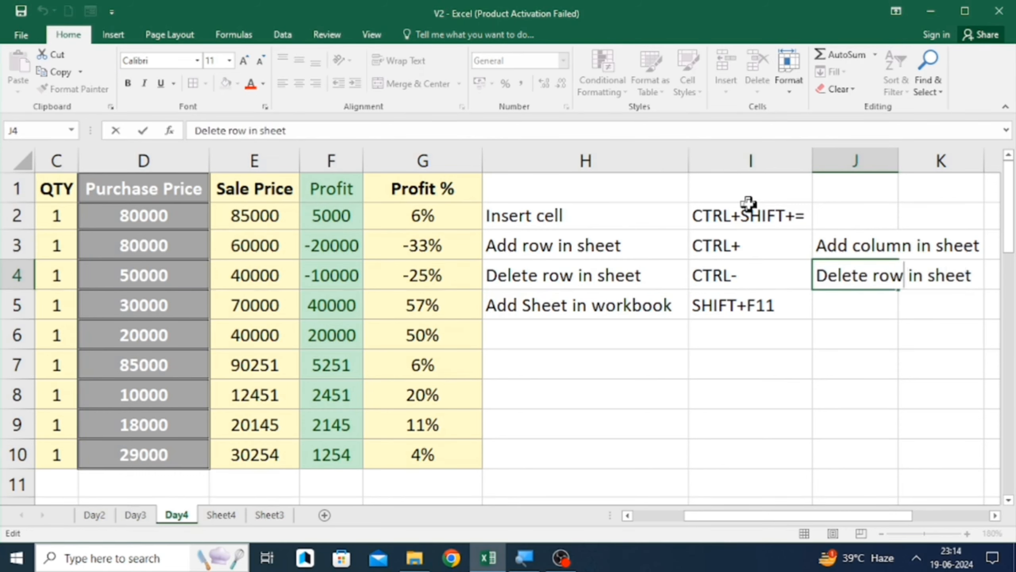
{"action": "key", "text": "BackSpace"}
{"action": "key", "text": "BackSpace"}
{"action": "key", "text": "BackSpace"}
{"action": "type", "text": "column"}
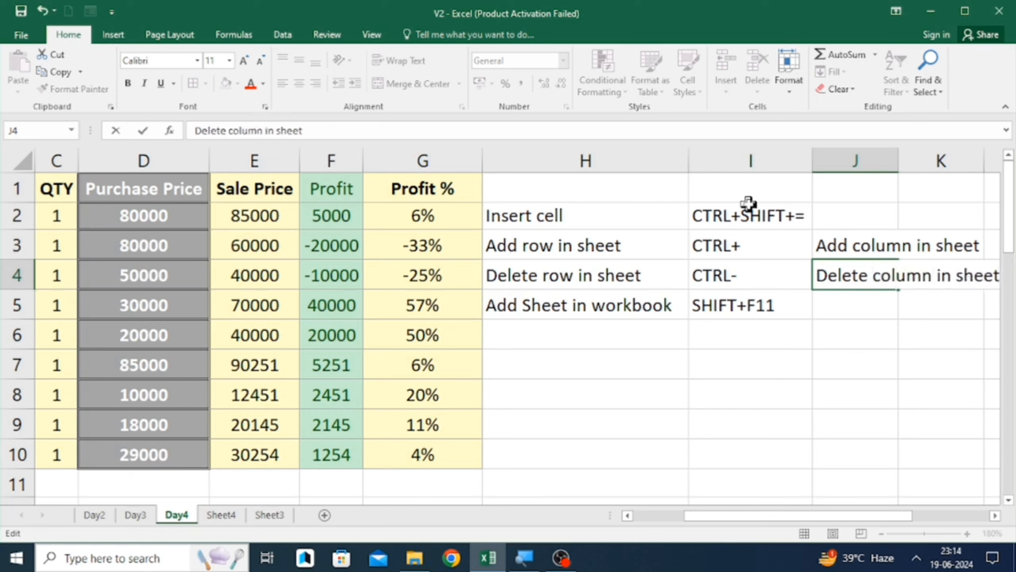
{"action": "key", "text": "Return"}
{"action": "key", "text": "Left"}
{"action": "key", "text": "Left"}
{"action": "key", "text": "Left"}
{"action": "key", "text": "Left"}
{"action": "key", "text": "Left"}
{"action": "key", "text": "Left"}
{"action": "key", "text": "Left"}
{"action": "key", "text": "Left"}
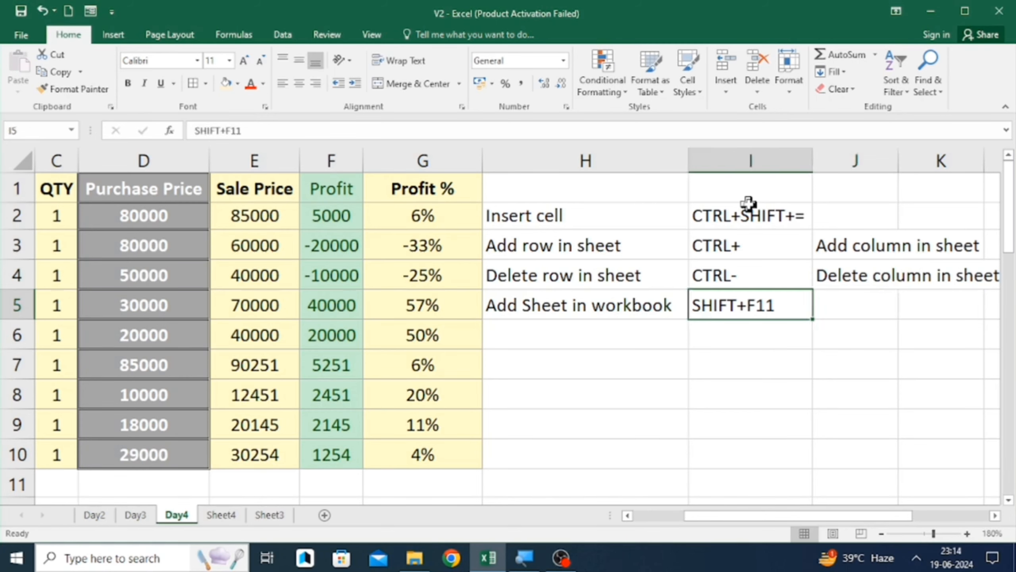
{"action": "key", "text": "Left"}
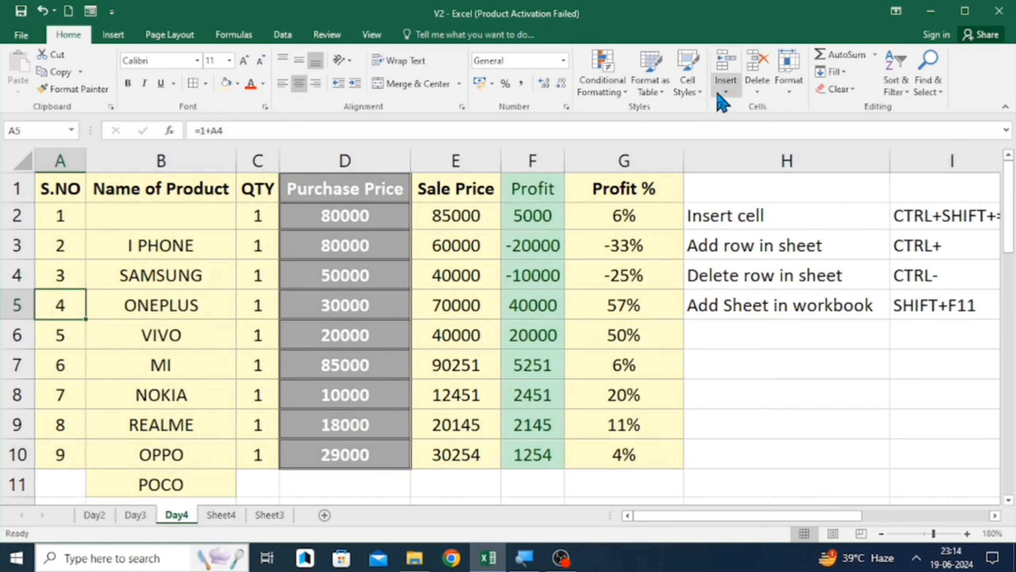
- Delete the empty cell B2 so the product names below shift up
{"action": "left_click", "coordinate": [726, 93]}
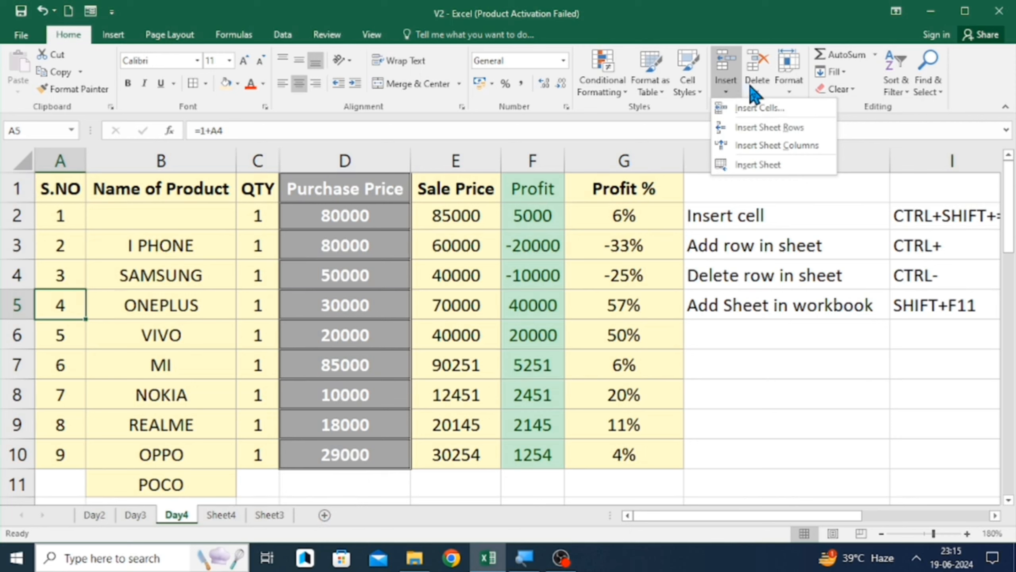
{"action": "left_click", "coordinate": [758, 96]}
{"action": "left_click", "coordinate": [759, 95]}
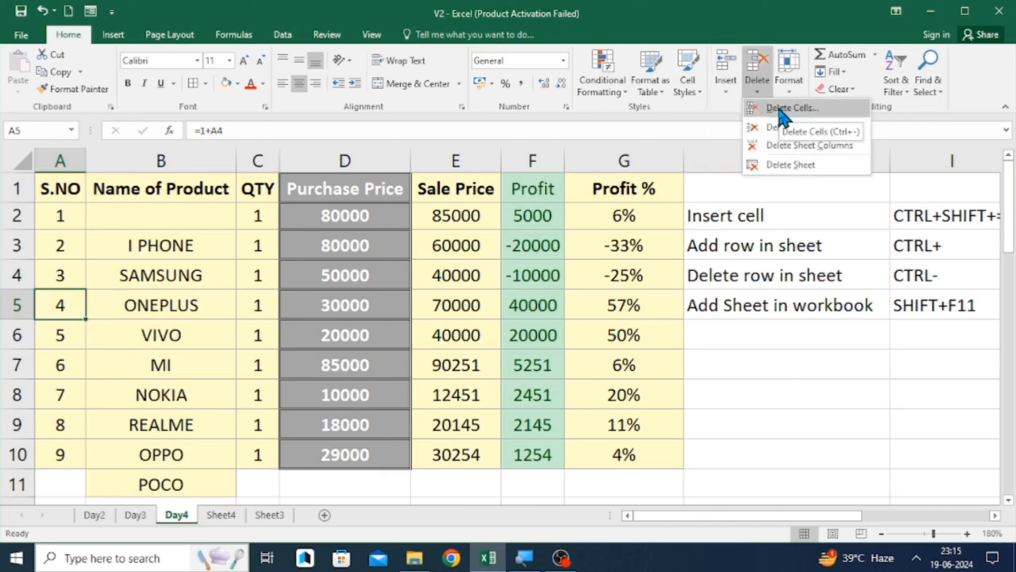
{"action": "left_click", "coordinate": [205, 217]}
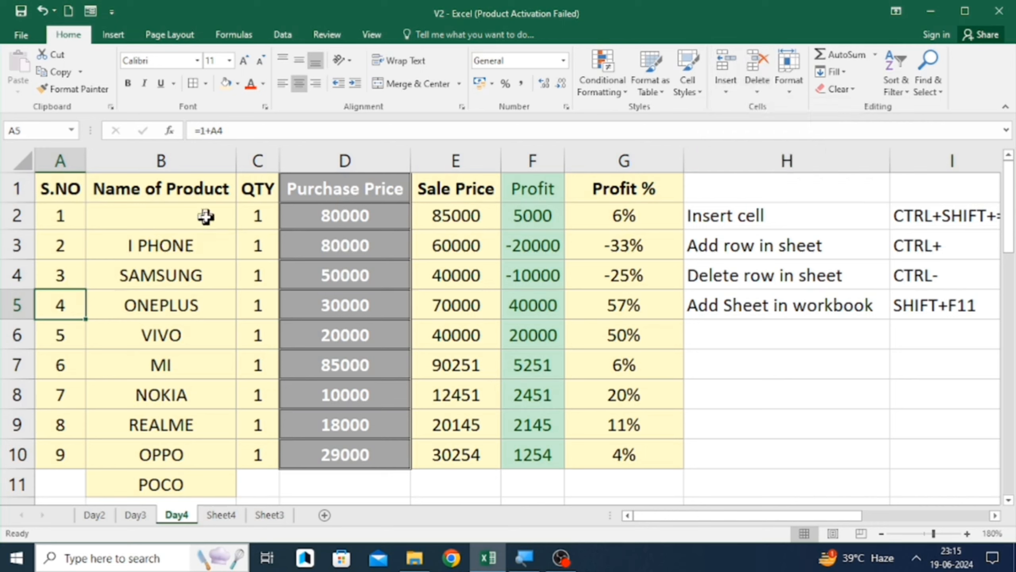
{"action": "left_click", "coordinate": [205, 216]}
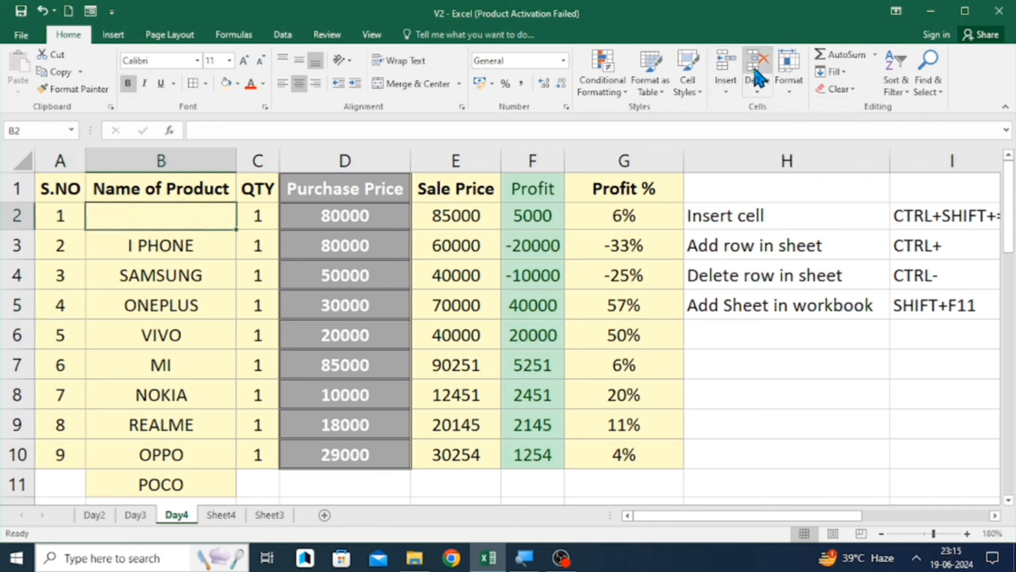
{"action": "left_click", "coordinate": [758, 76]}
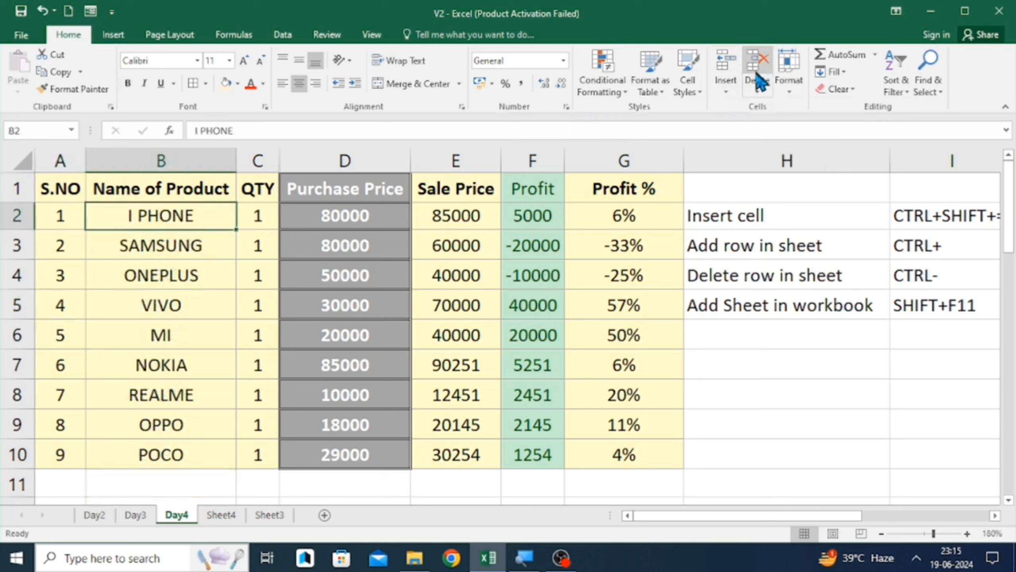
- Try deleting cell B2 with cells shifting up, undo it, and cancel the Insert cells dialog
{"action": "left_click", "coordinate": [757, 89]}
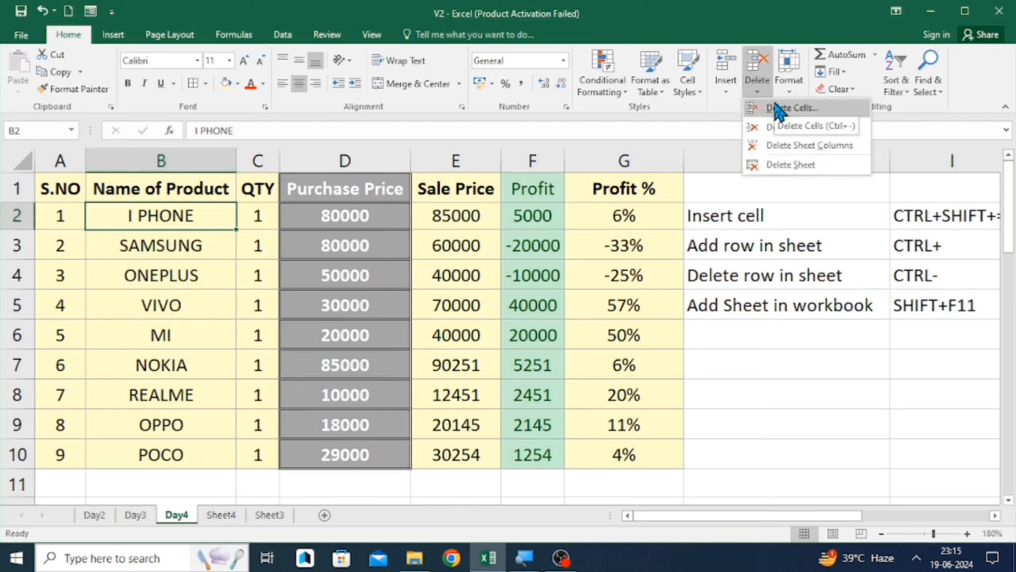
{"action": "left_click", "coordinate": [768, 322]}
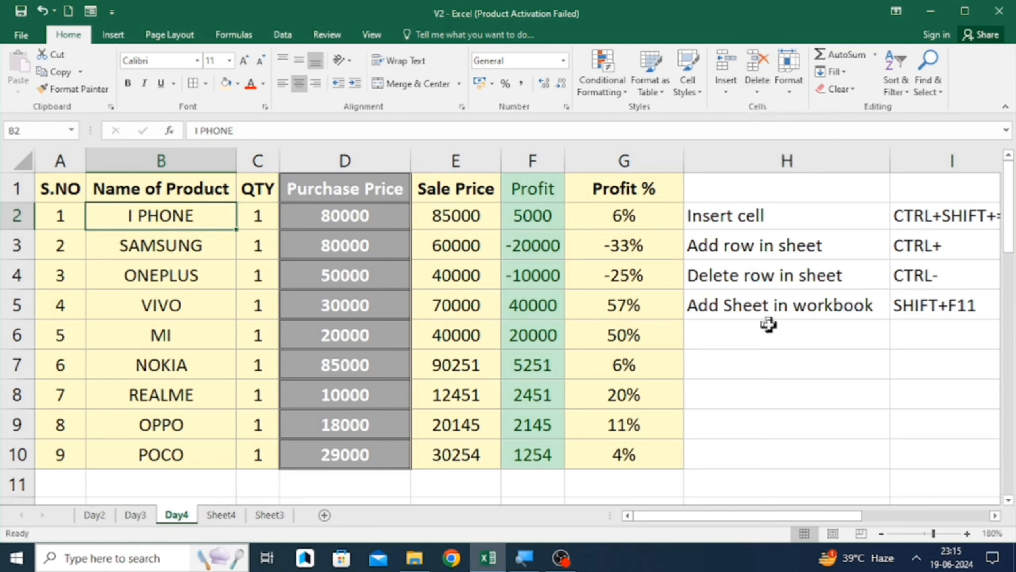
{"action": "key", "text": "ctrl+minus"}
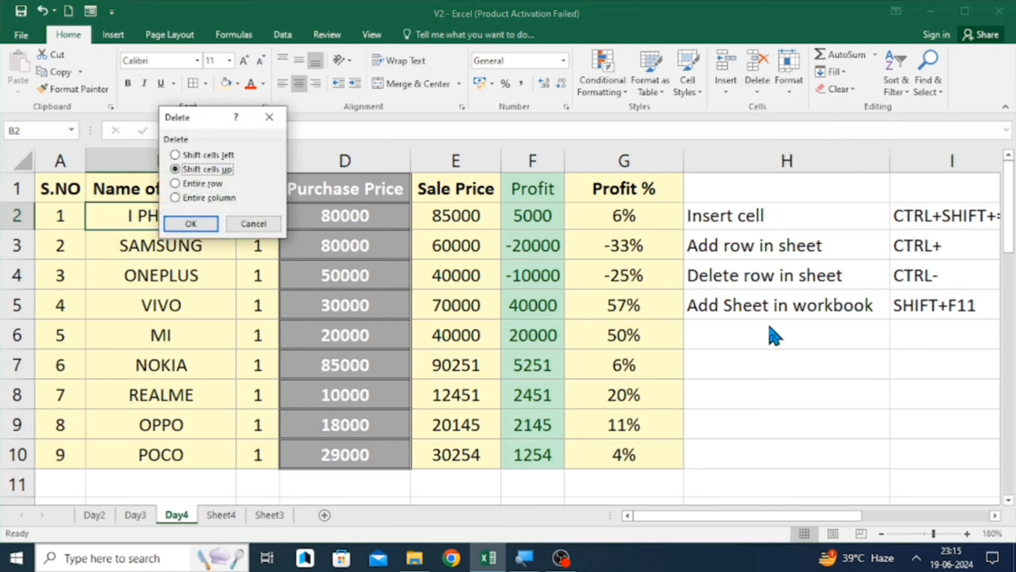
{"action": "key", "text": "Return"}
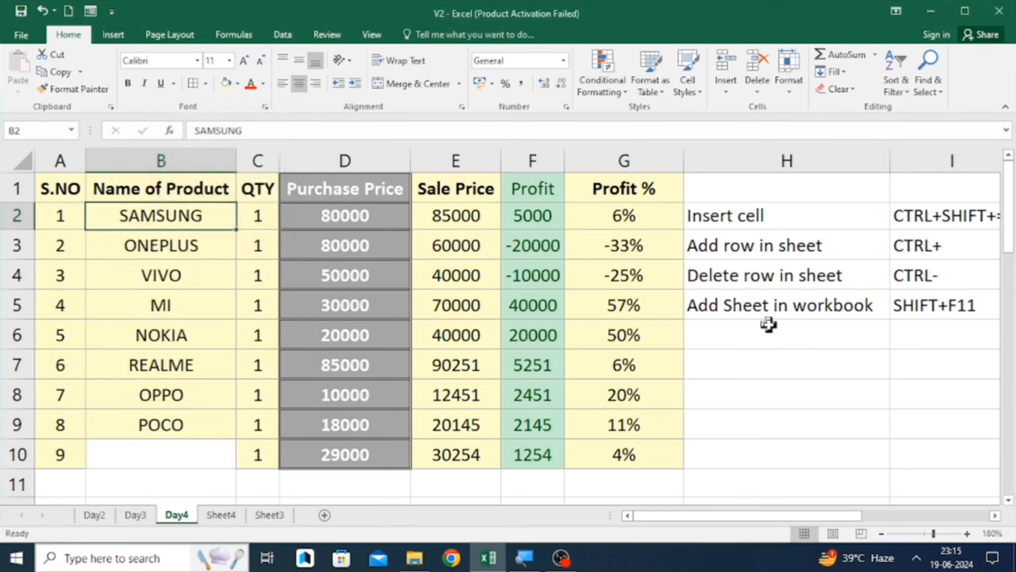
{"action": "key", "text": "ctrl+z"}
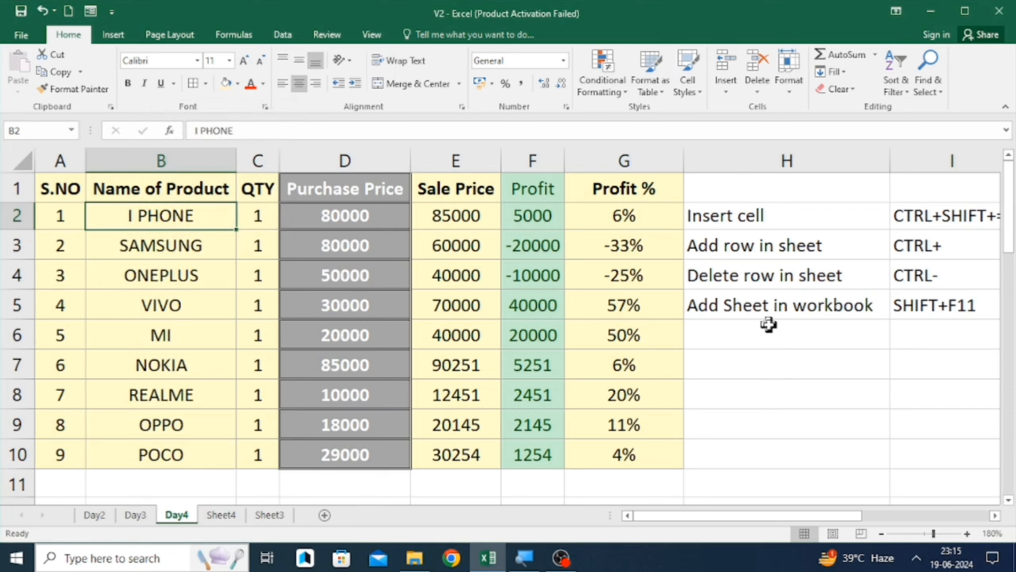
{"action": "key", "text": "ctrl+shift+plus"}
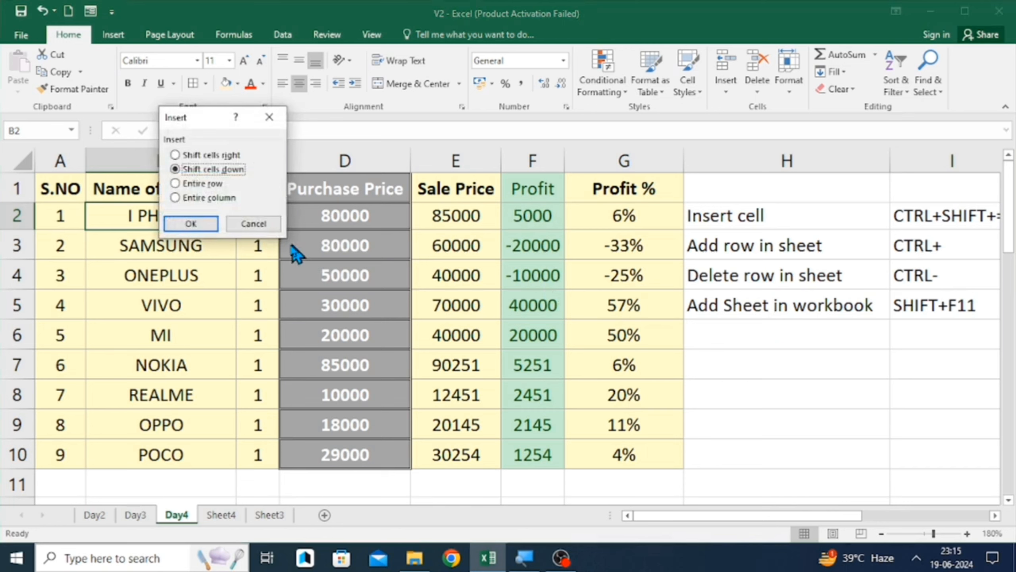
{"action": "left_click", "coordinate": [253, 225]}
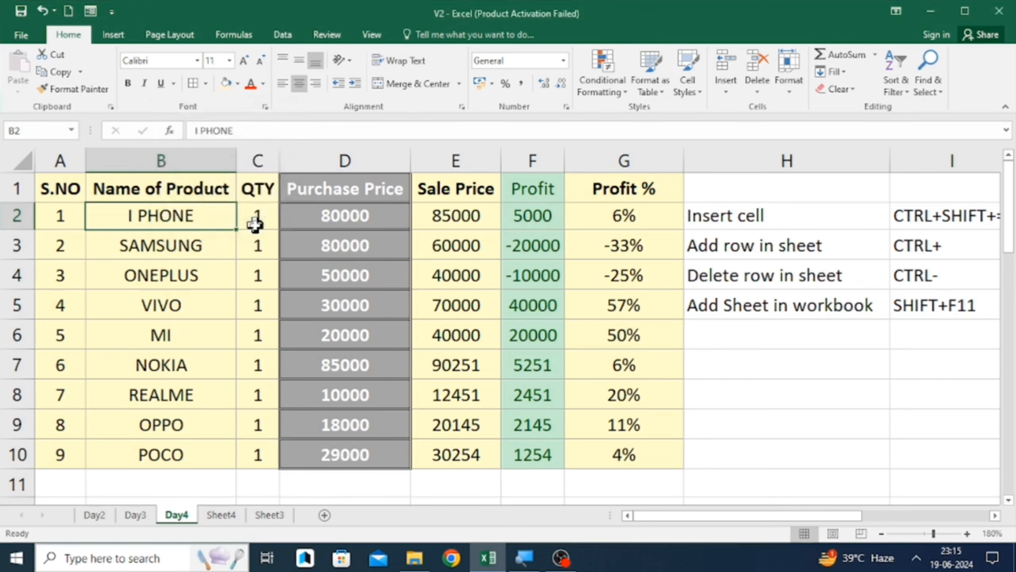
- Enter the note 'Delete cell' in cell I6
{"action": "left_click", "coordinate": [781, 200]}
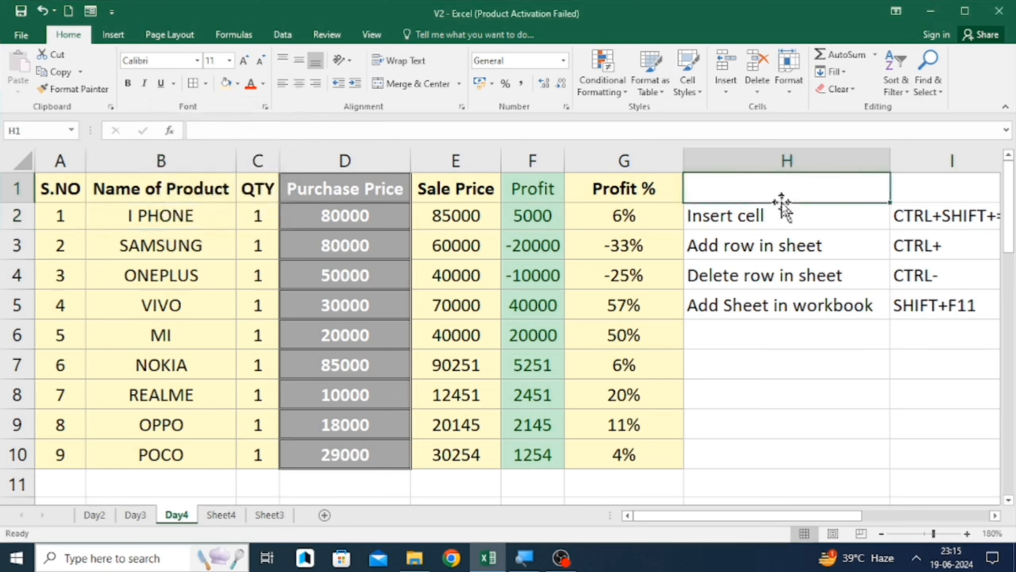
{"action": "left_click", "coordinate": [783, 205]}
{"action": "key", "text": "Right"}
{"action": "scroll", "coordinate": [781, 204], "scroll_direction": "right", "scroll_amount": 2}
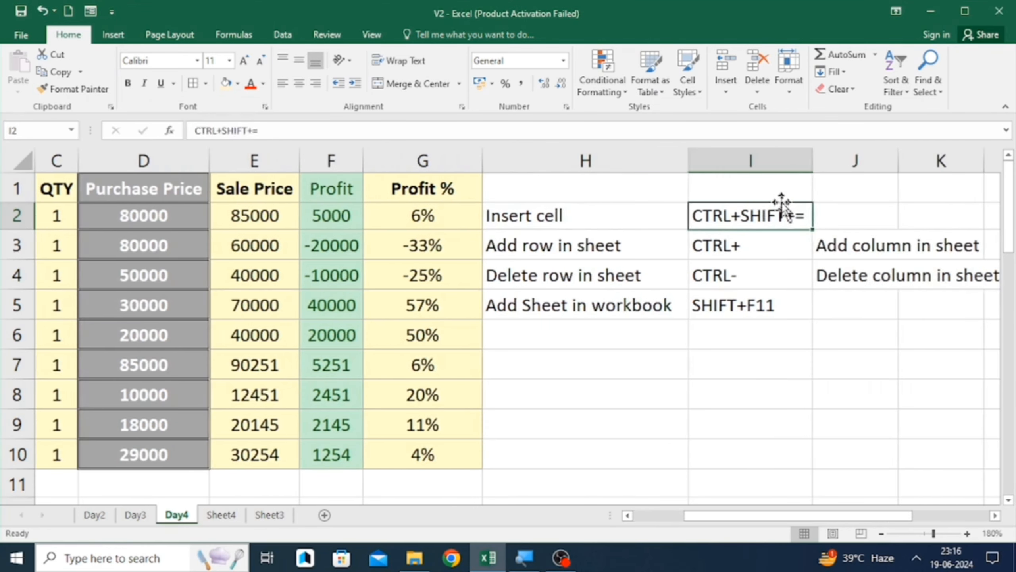
{"action": "key", "text": "Right"}
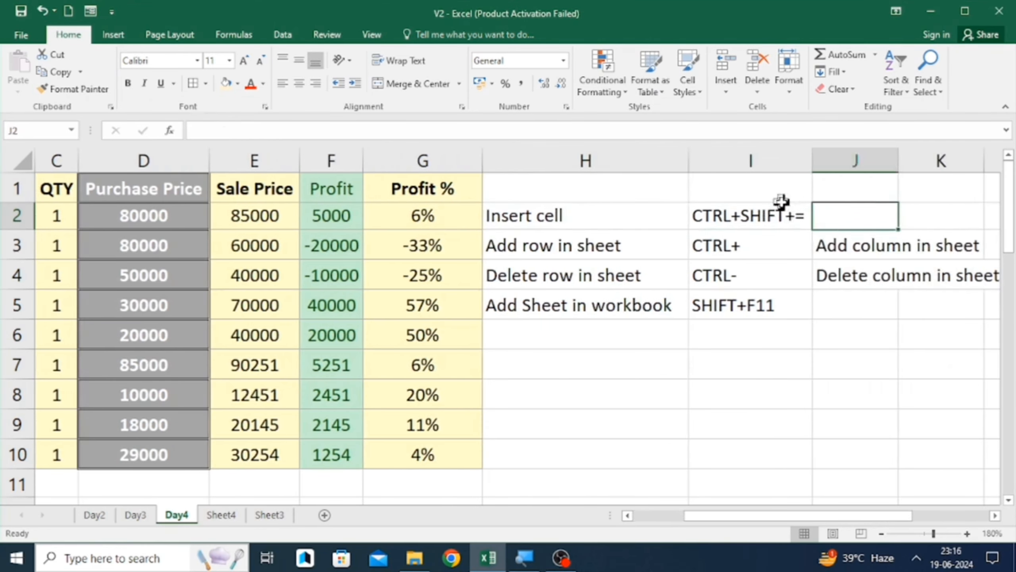
{"action": "key", "text": "Down"}
{"action": "key", "text": "Left"}
{"action": "key", "text": "Down"}
{"action": "key", "text": "Down"}
{"action": "key", "text": "Down"}
{"action": "type", "text": "De"}
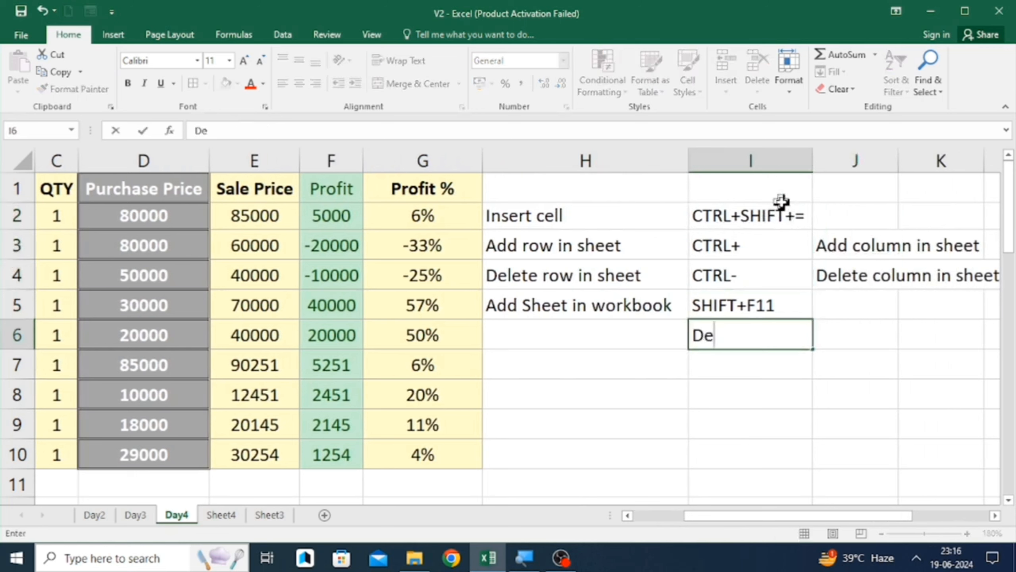
{"action": "type", "text": "lete S"}
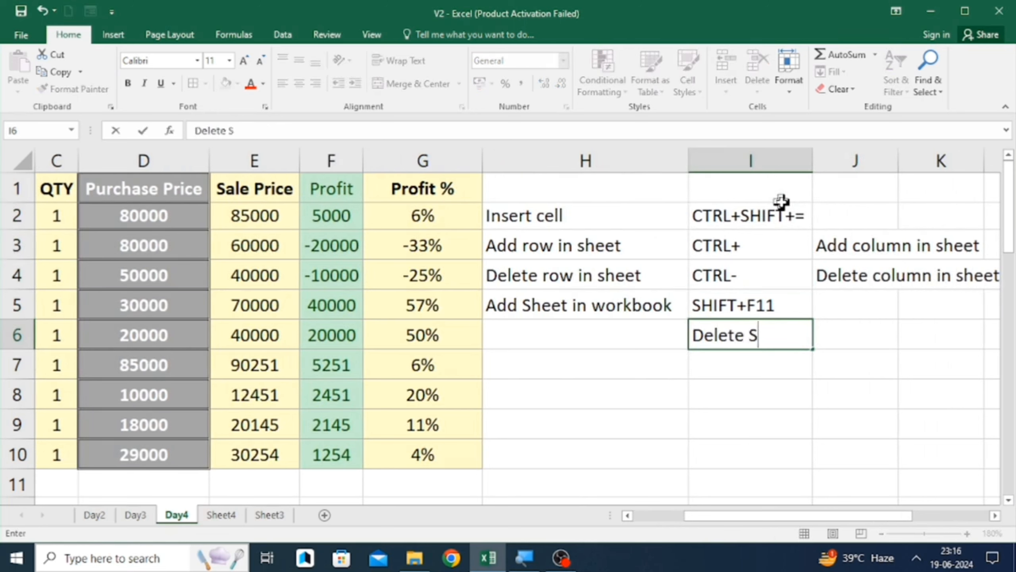
{"action": "key", "text": "BackSpace"}
{"action": "type", "text": "cell"}
{"action": "key", "text": "Return"}
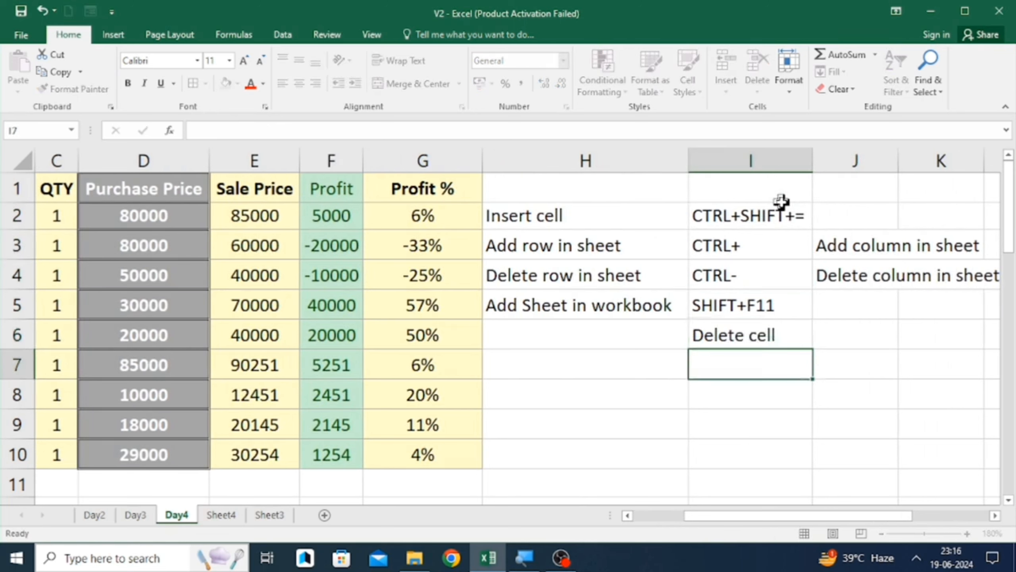
- Move the 'Delete cell' note from I6 into H6
{"action": "key", "text": "Left"}
{"action": "key", "text": "Up"}
{"action": "key", "text": "Right"}
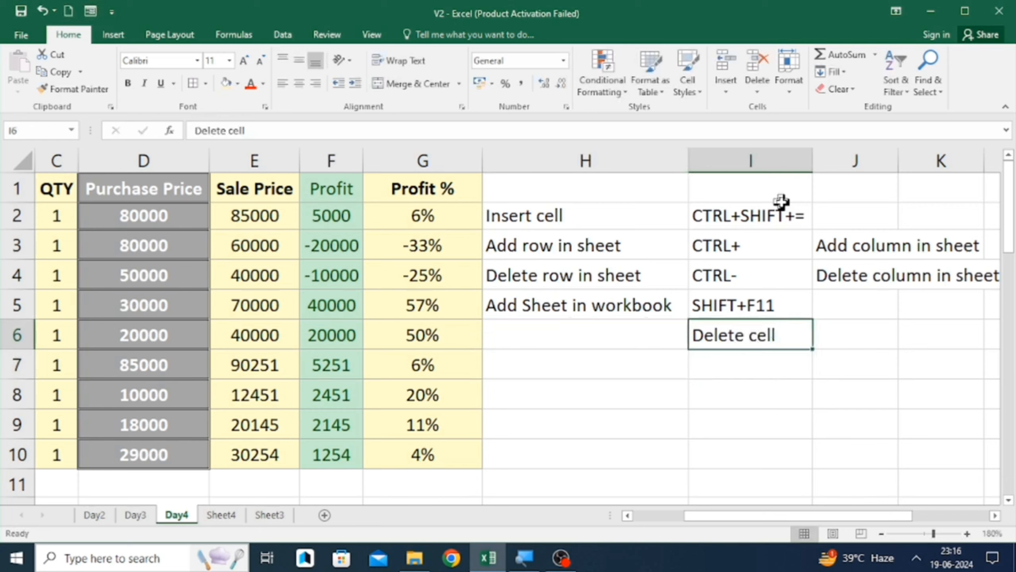
{"action": "key", "text": "ctrl+x"}
{"action": "key", "text": "Left"}
{"action": "key", "text": "ctrl+v"}
{"action": "key", "text": "Right"}
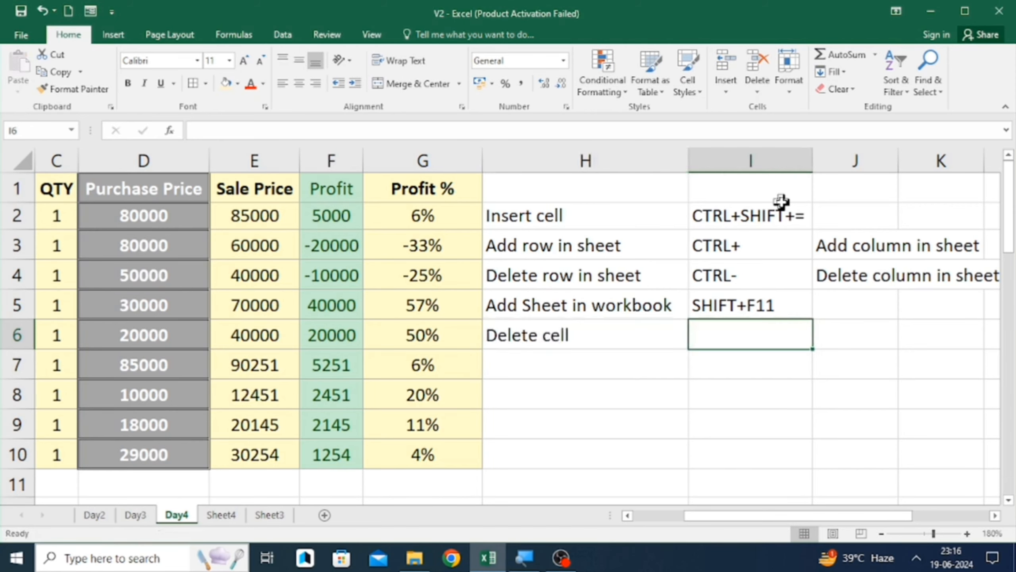
- Enter 'CTRL+-' in I6 as the Delete cell shortcut
{"action": "type", "text": "CTR"}
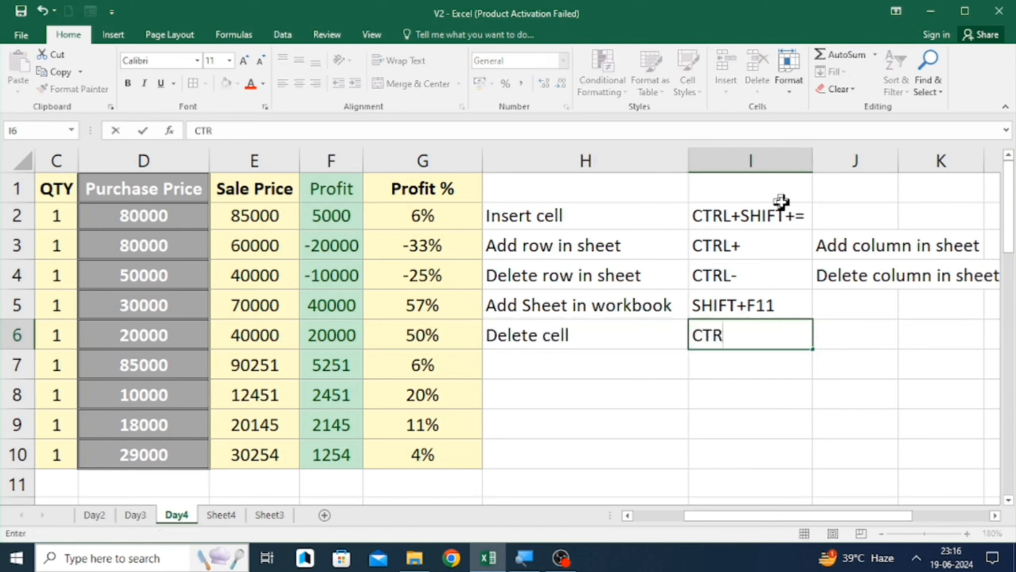
{"action": "type", "text": "L+-"}
{"action": "key", "text": "Return"}
- Select cell E6 and open the Delete options to delete its sheet row
{"action": "key", "text": "Up"}
{"action": "key", "text": "Left"}
{"action": "key", "text": "Left"}
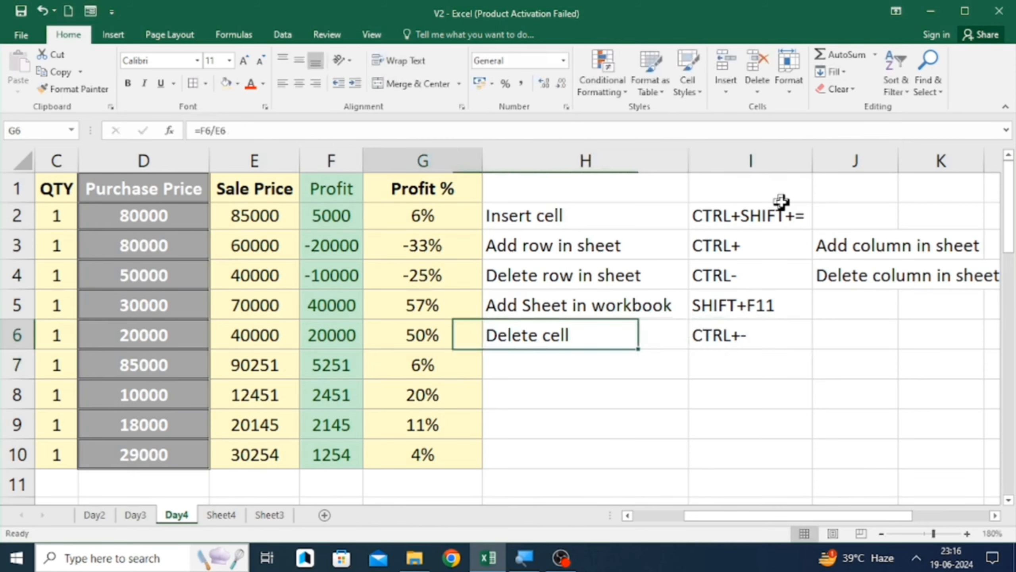
{"action": "key", "text": "Left"}
{"action": "key", "text": "Left"}
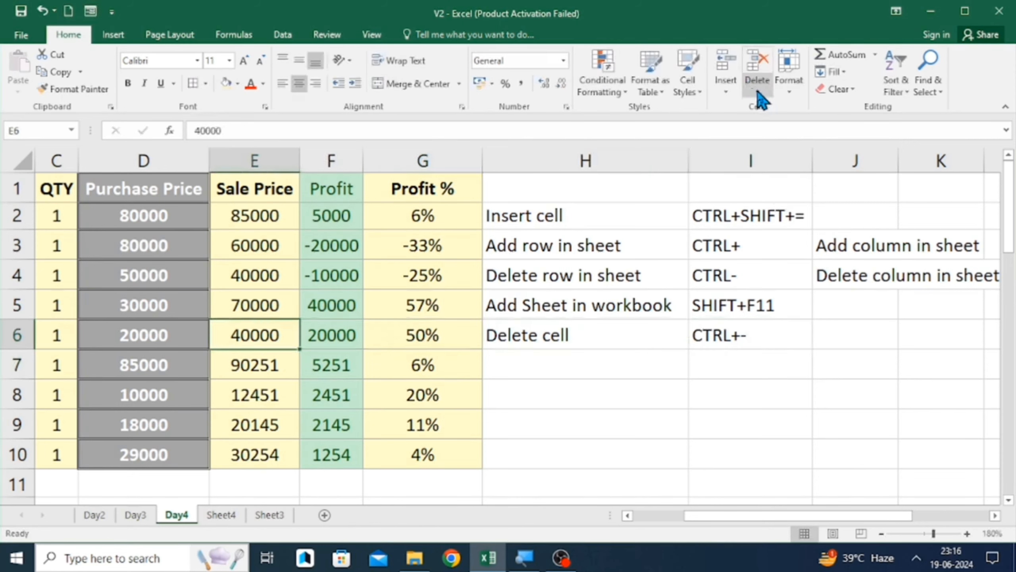
{"action": "left_click", "coordinate": [757, 96]}
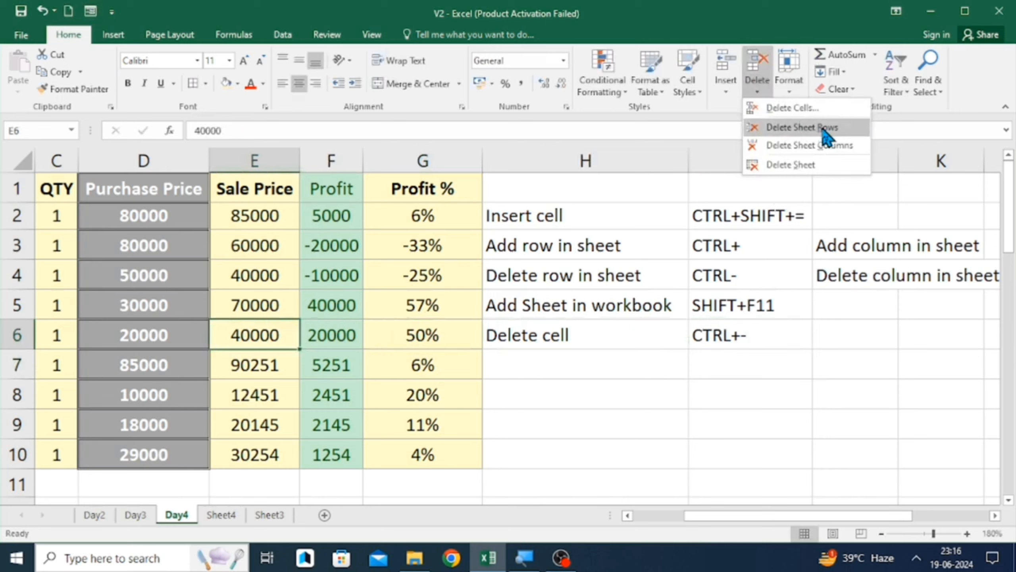
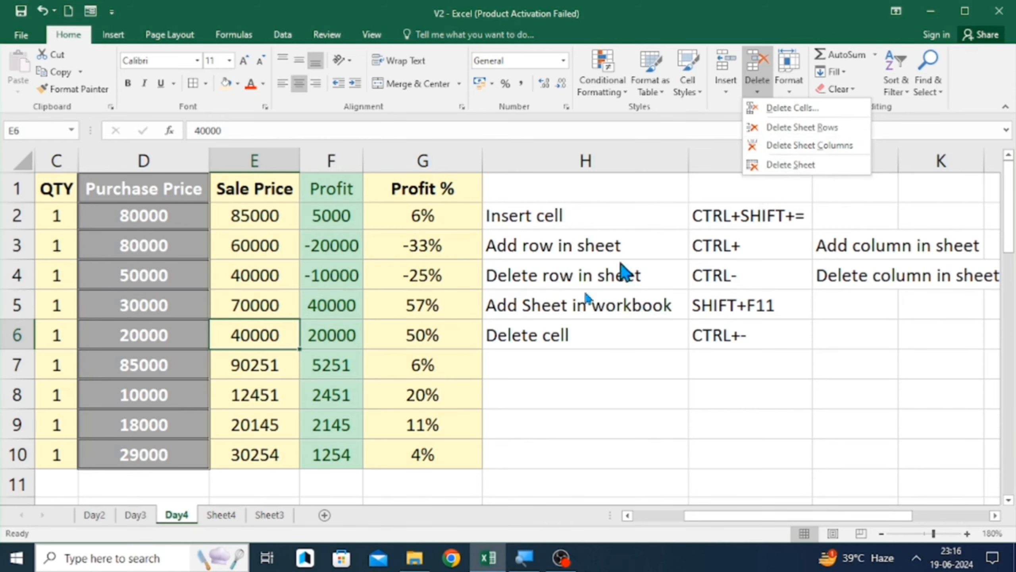
- Delete the Sheet4 and Sheet3 worksheets from the workbook
{"action": "left_click", "coordinate": [230, 516]}
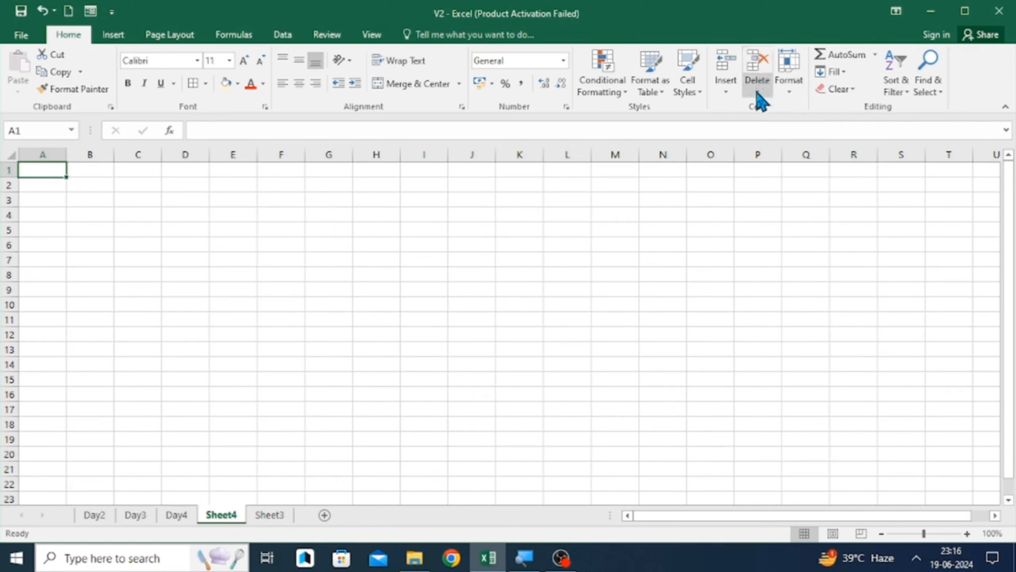
{"action": "left_click", "coordinate": [759, 93]}
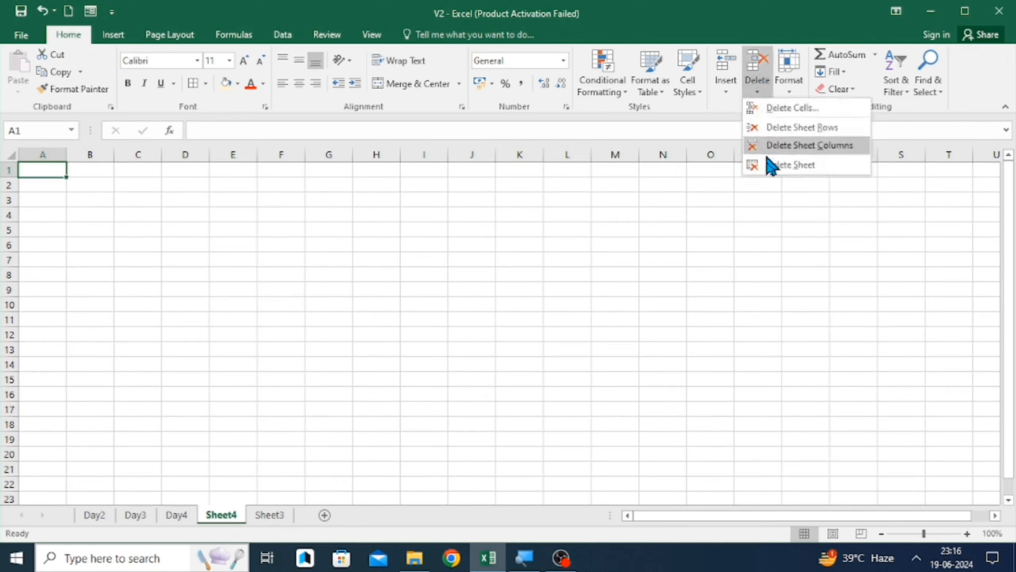
{"action": "left_click", "coordinate": [794, 165]}
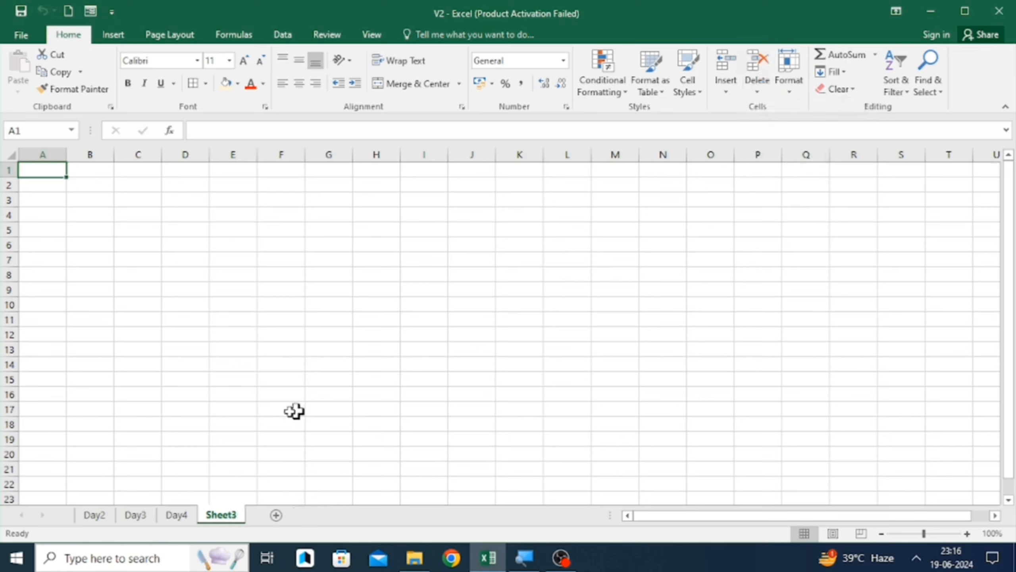
{"action": "left_click", "coordinate": [757, 91]}
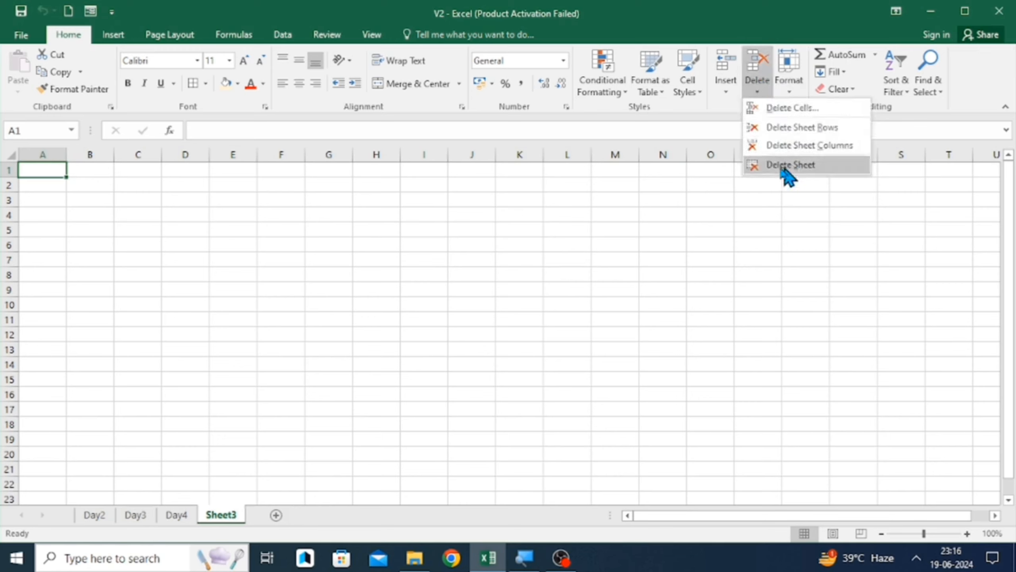
{"action": "left_click", "coordinate": [748, 169]}
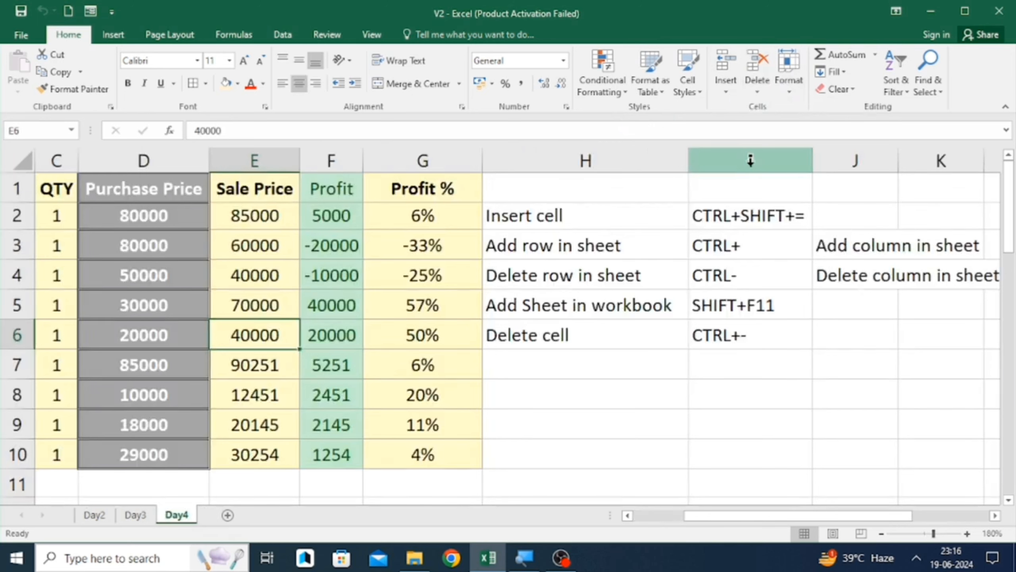
{"action": "left_click", "coordinate": [501, 345]}
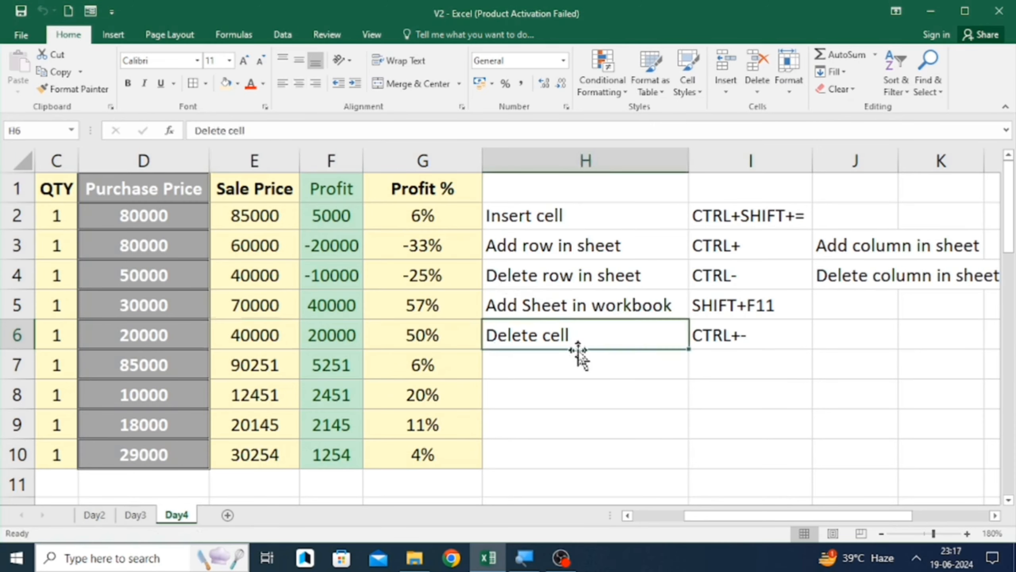
{"action": "key", "text": "Left"}
{"action": "key", "text": "Home"}
{"action": "key", "text": "Up"}
{"action": "key", "text": "Up"}
{"action": "key", "text": "Up"}
{"action": "key", "text": "Up"}
{"action": "key", "text": "Up"}
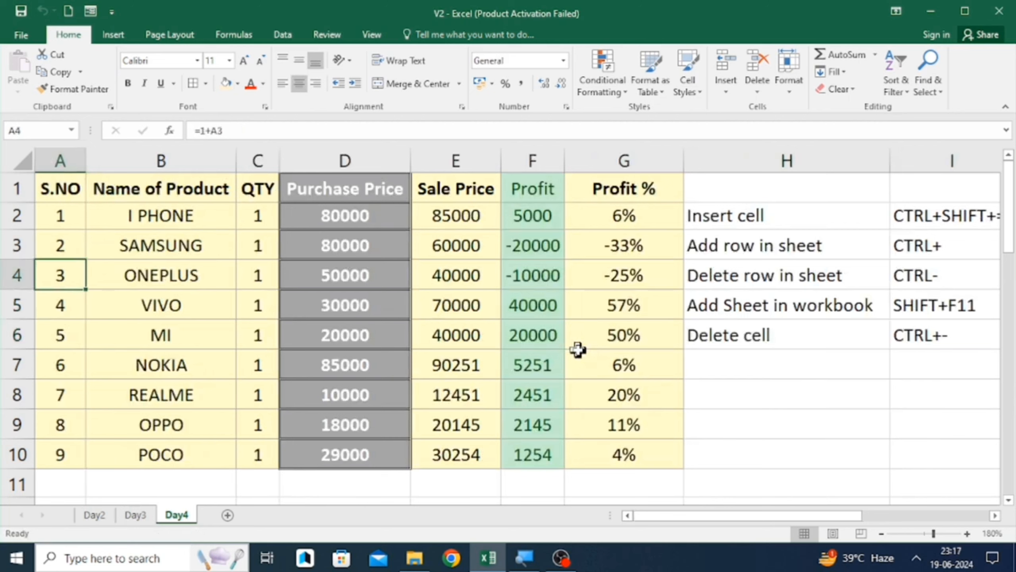
{"action": "key", "text": "Right"}
{"action": "key", "text": "Right"}
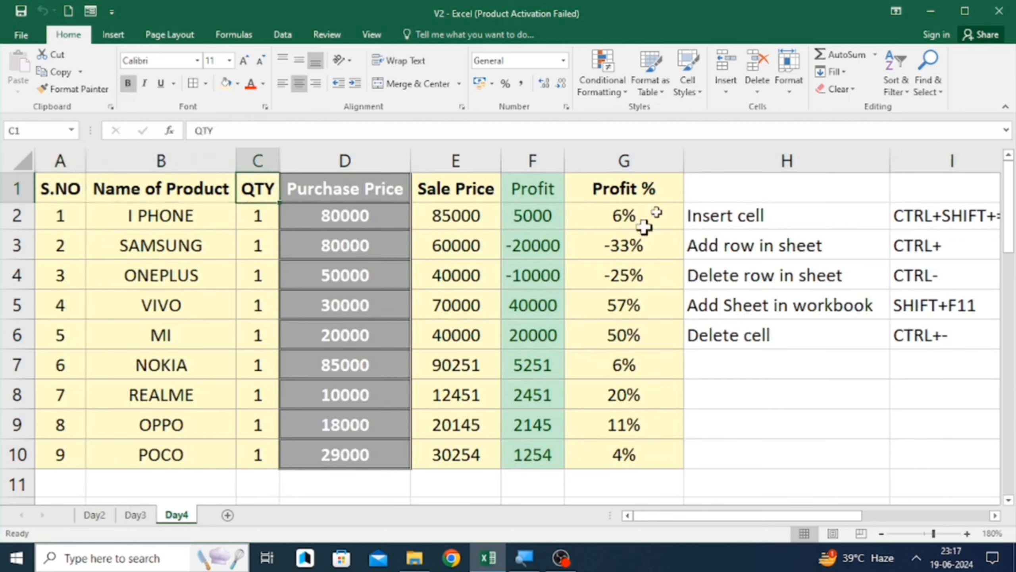
- Apply a new row height to header row 1 with cell B1 selected
{"action": "left_click", "coordinate": [789, 80]}
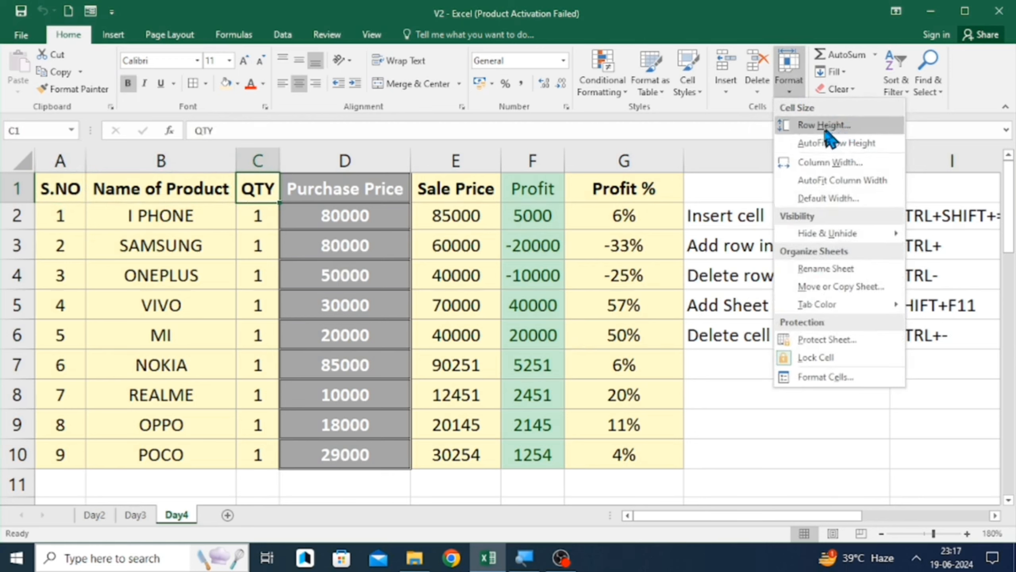
{"action": "left_click", "coordinate": [144, 210]}
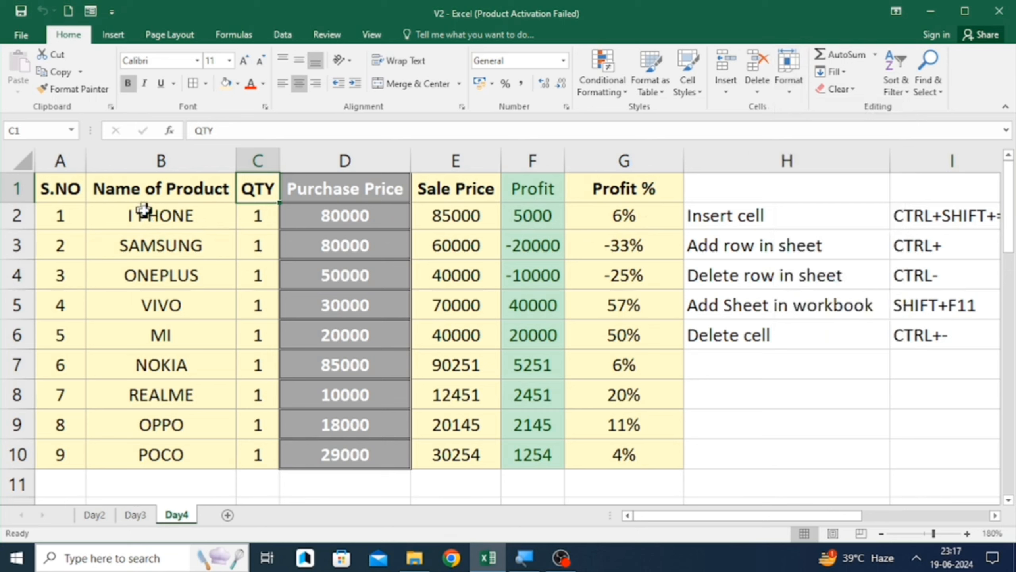
{"action": "left_click", "coordinate": [144, 210]}
{"action": "key", "text": "Up"}
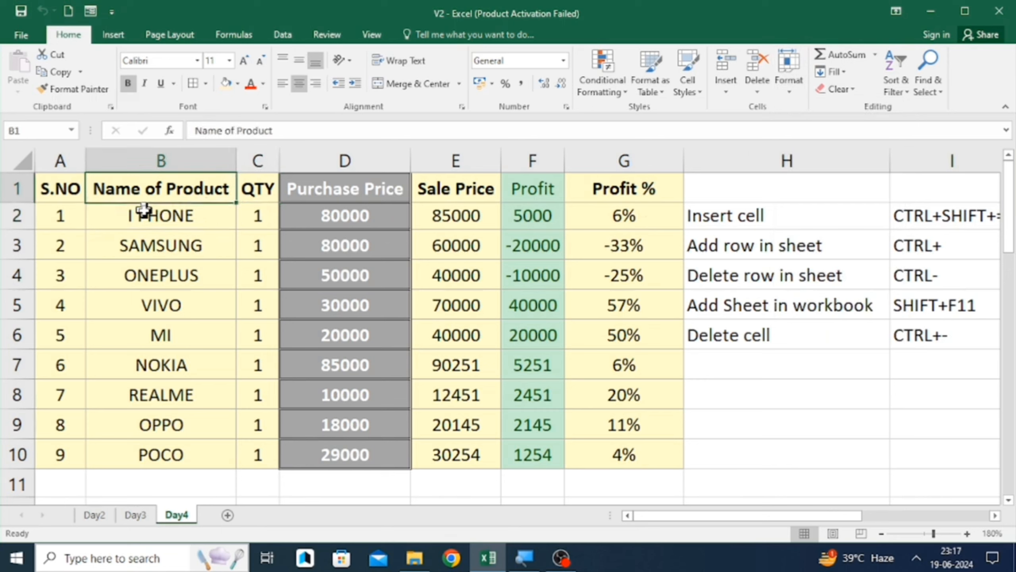
{"action": "left_click", "coordinate": [786, 72]}
{"action": "left_click", "coordinate": [813, 125]}
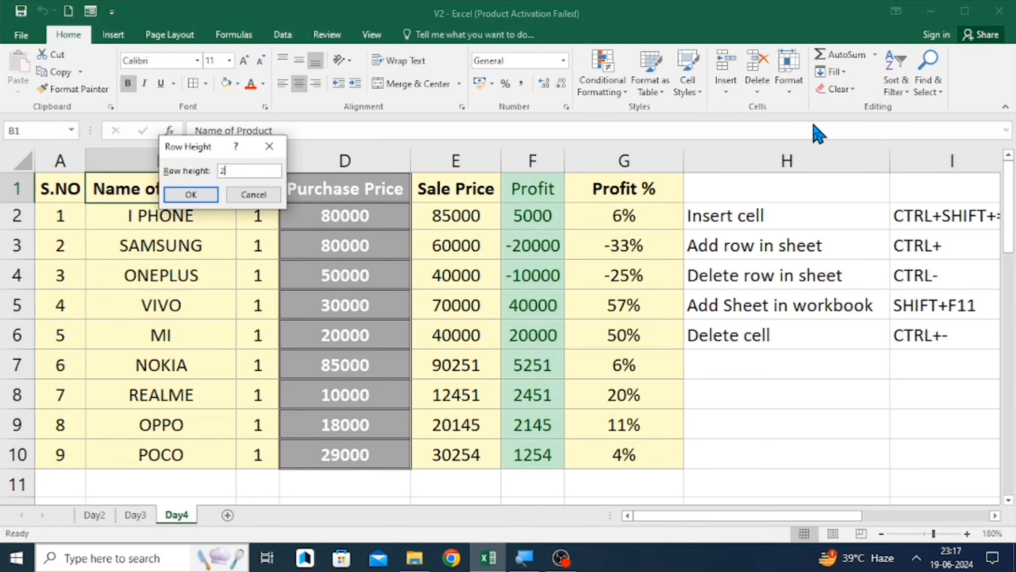
{"action": "key", "text": "Return"}
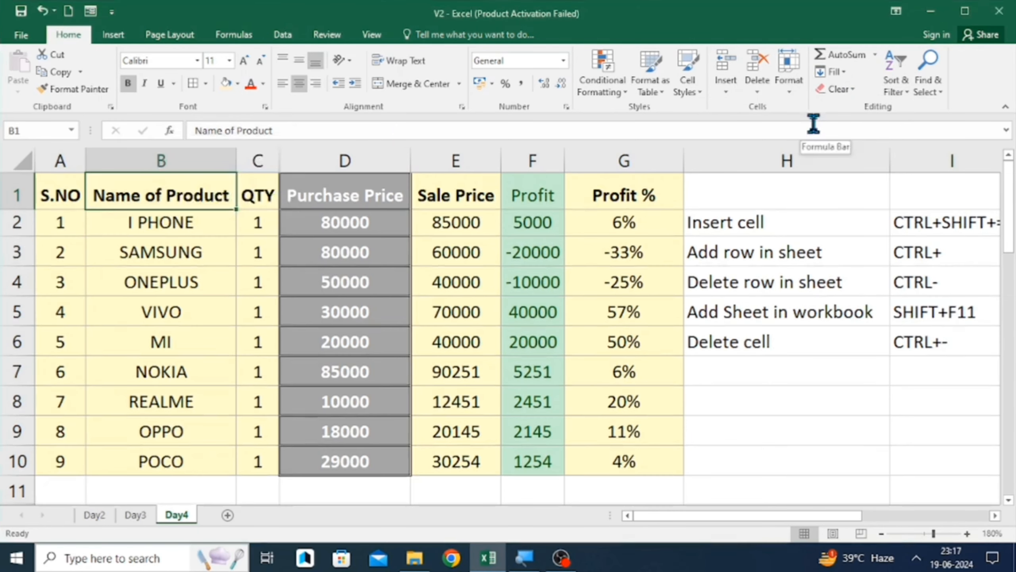
- Select row 1 and set its row height to 50
{"action": "key", "text": "Left"}
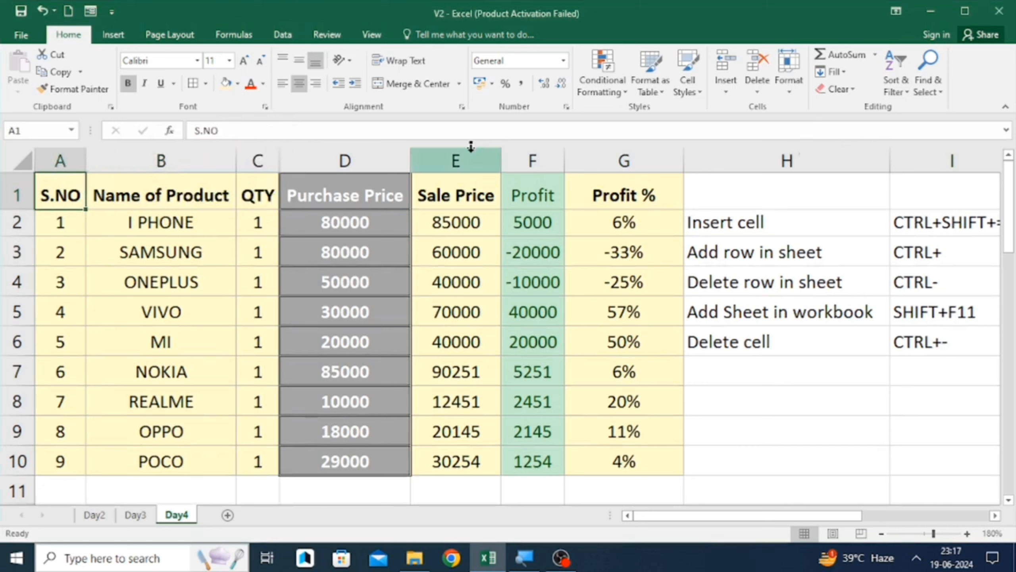
{"action": "left_click", "coordinate": [8, 195]}
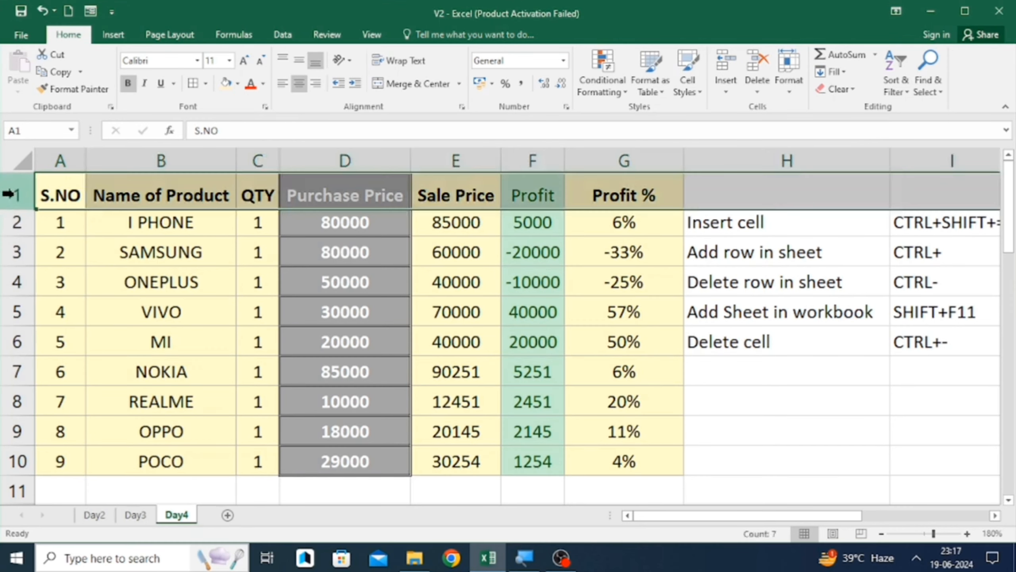
{"action": "left_click", "coordinate": [790, 70]}
{"action": "left_click", "coordinate": [812, 128]}
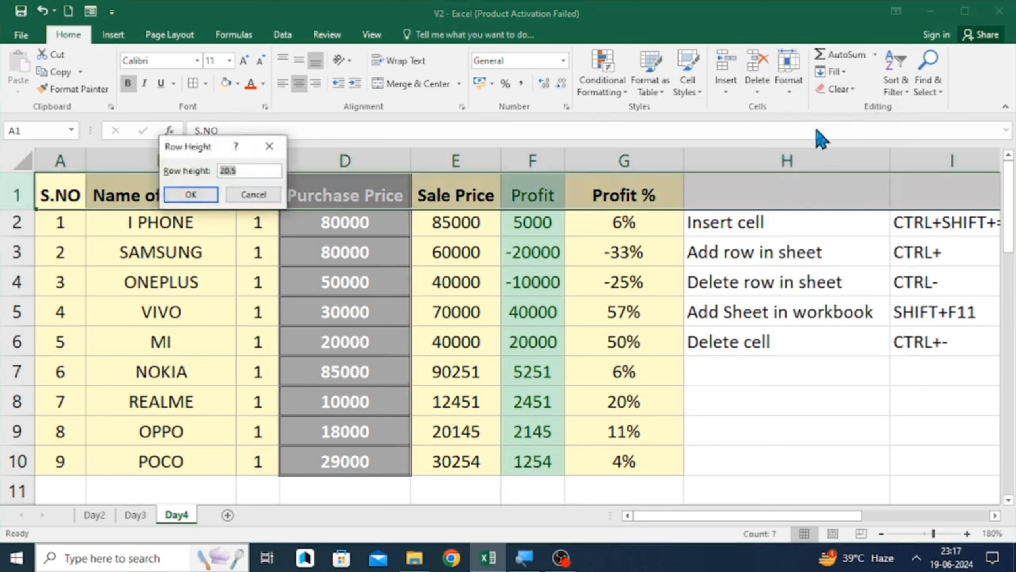
{"action": "type", "text": "50"}
{"action": "key", "text": "Return"}
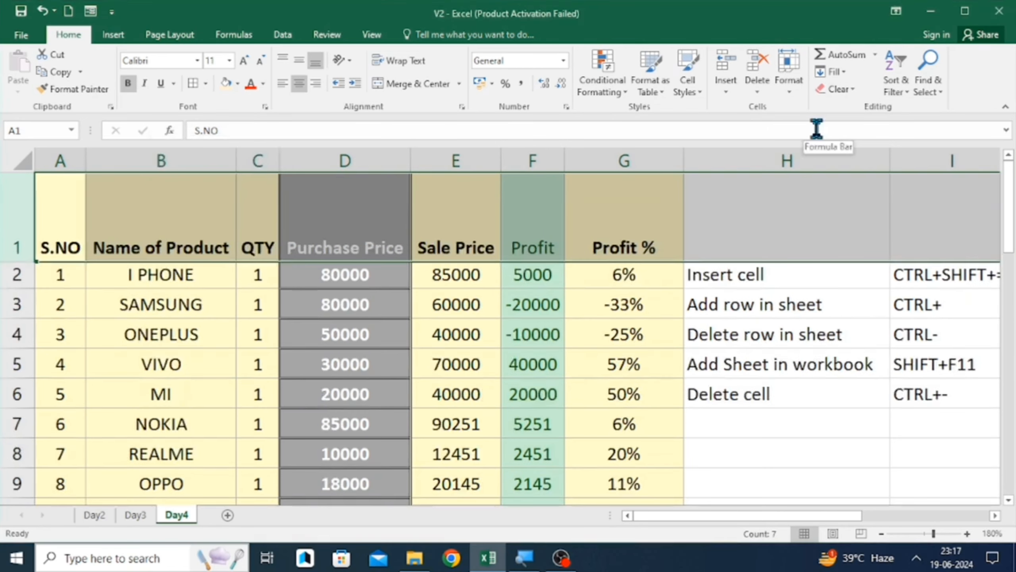
- AutoFit the height of header row 1
{"action": "left_click", "coordinate": [788, 67]}
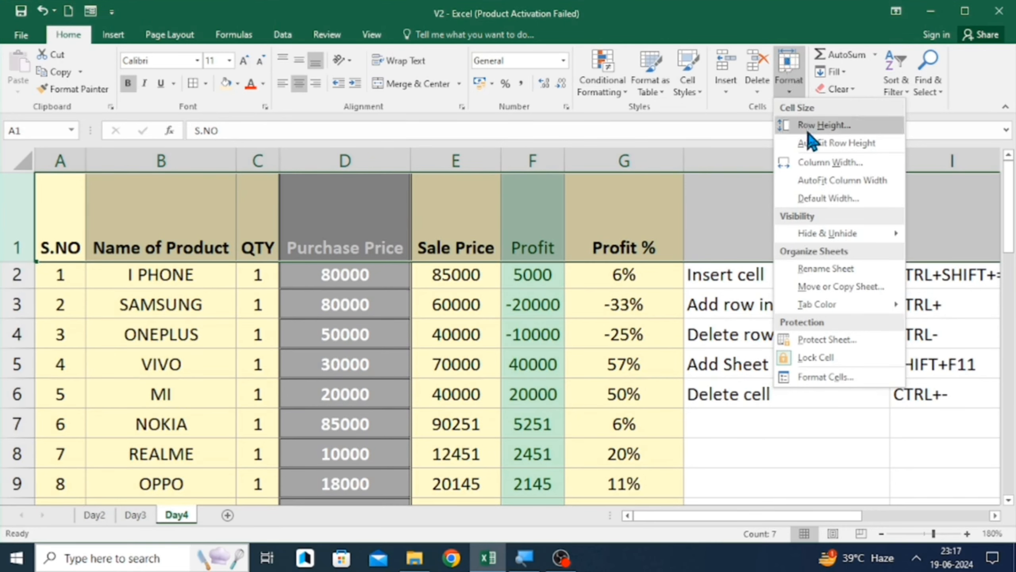
{"action": "left_click", "coordinate": [825, 144]}
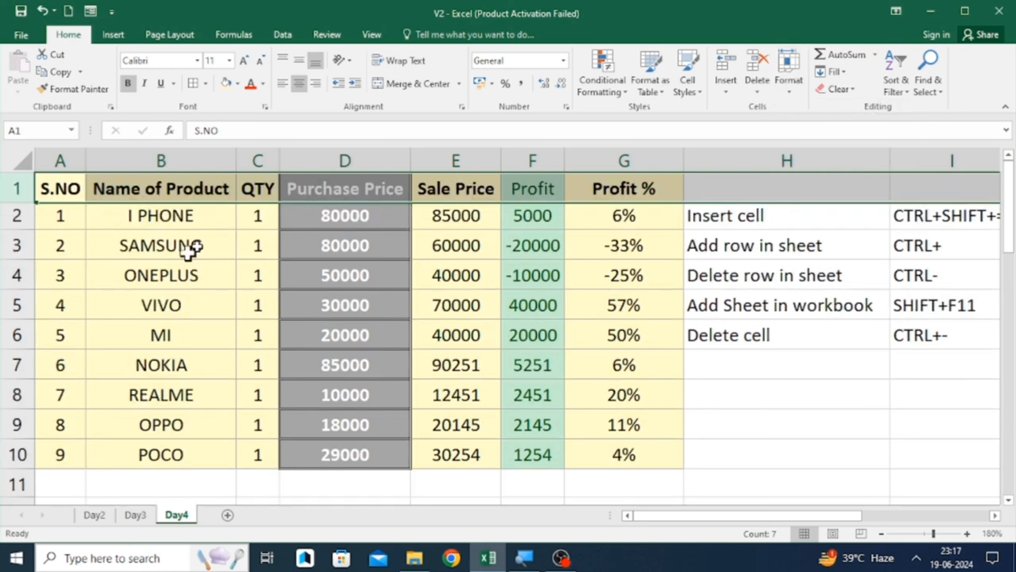
- Select cell B2 and change column B's width through the Column Width dialog
{"action": "left_click", "coordinate": [175, 253]}
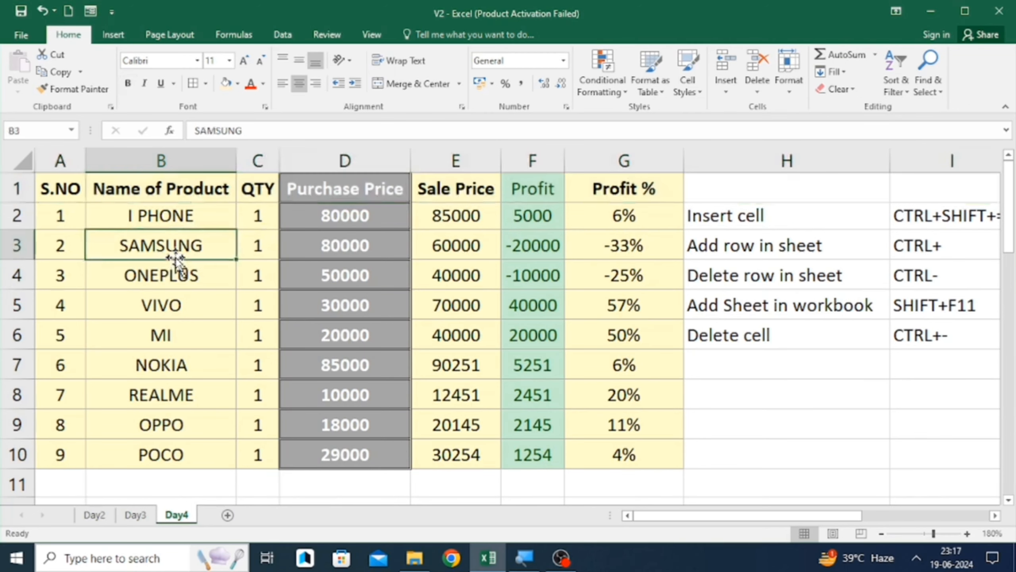
{"action": "left_click", "coordinate": [148, 210]}
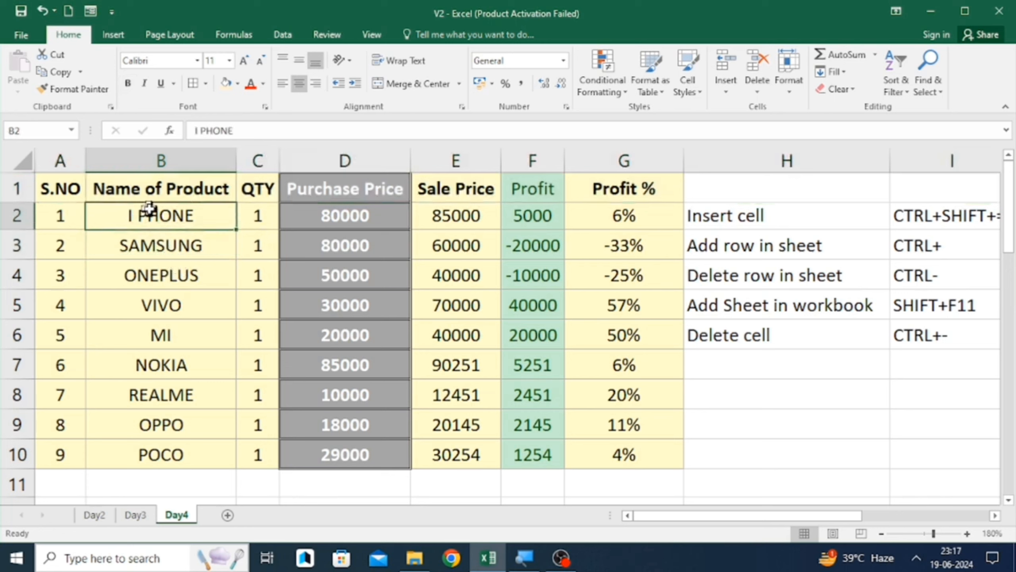
{"action": "key", "text": "Down"}
{"action": "key", "text": "Up"}
{"action": "key", "text": "Down"}
{"action": "key", "text": "Up"}
{"action": "left_click", "coordinate": [789, 75]}
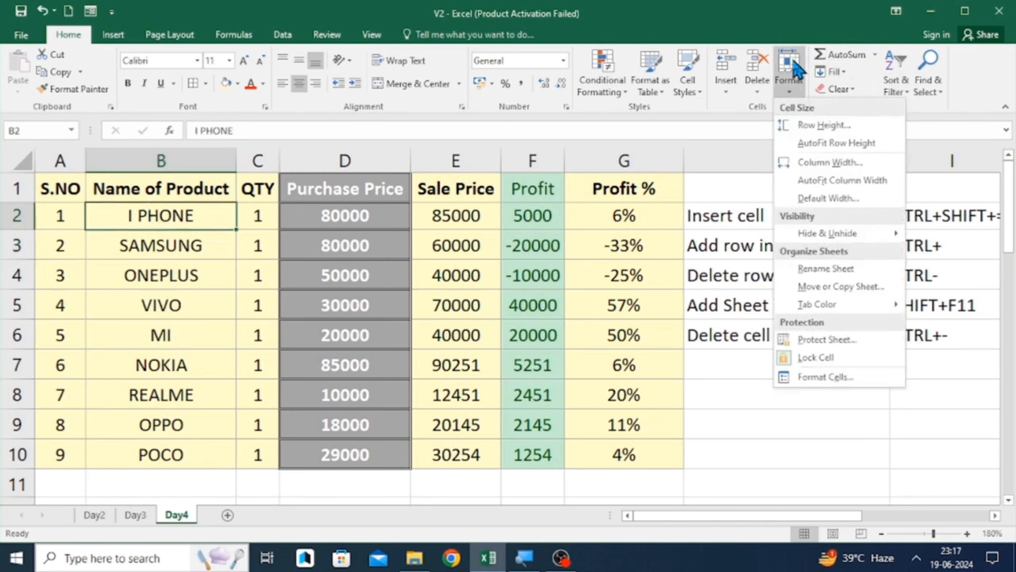
{"action": "left_click", "coordinate": [824, 165]}
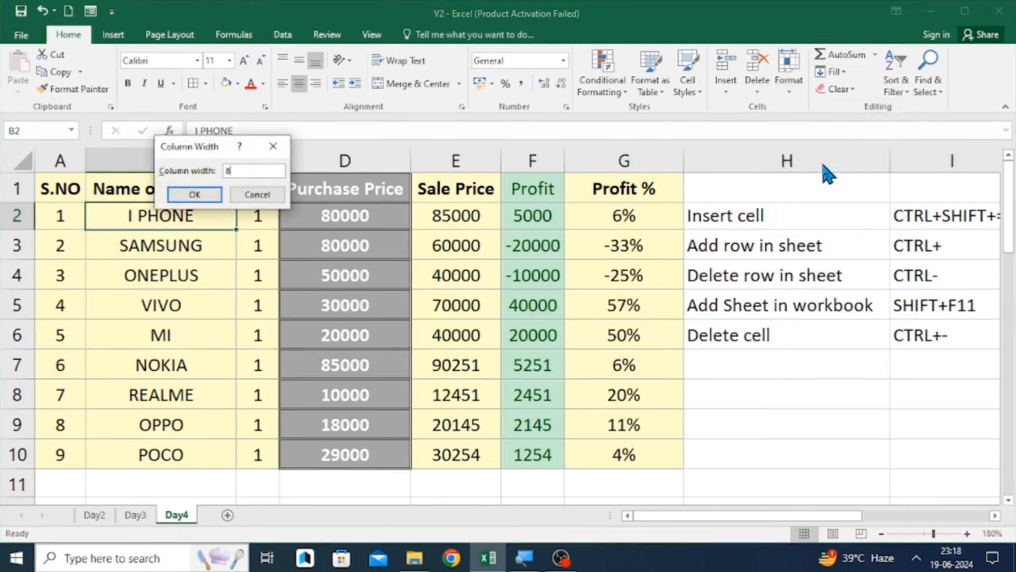
{"action": "key", "text": "Return"}
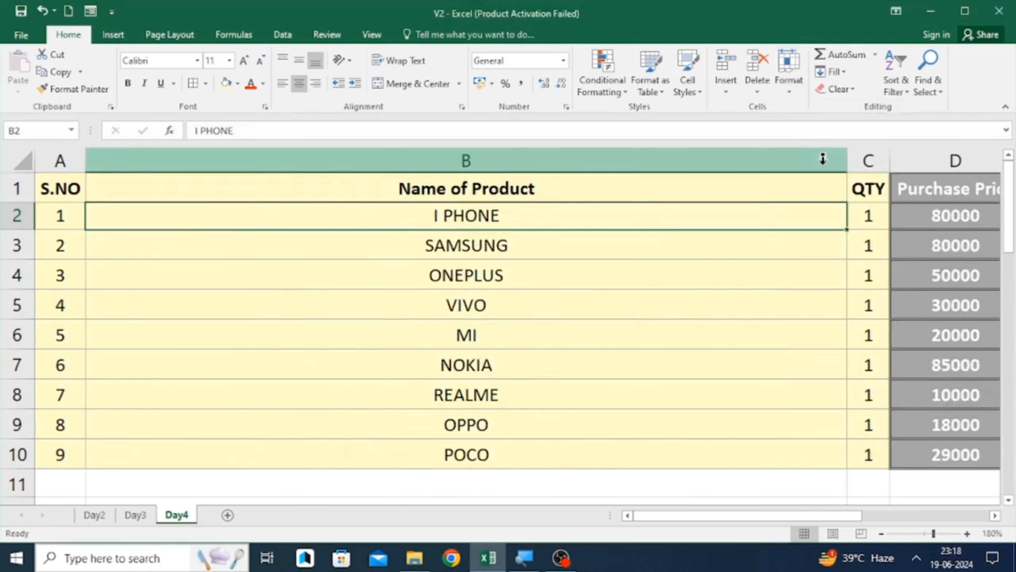
- AutoFit column B's width so the Name of Product header fits
{"action": "left_click", "coordinate": [790, 74]}
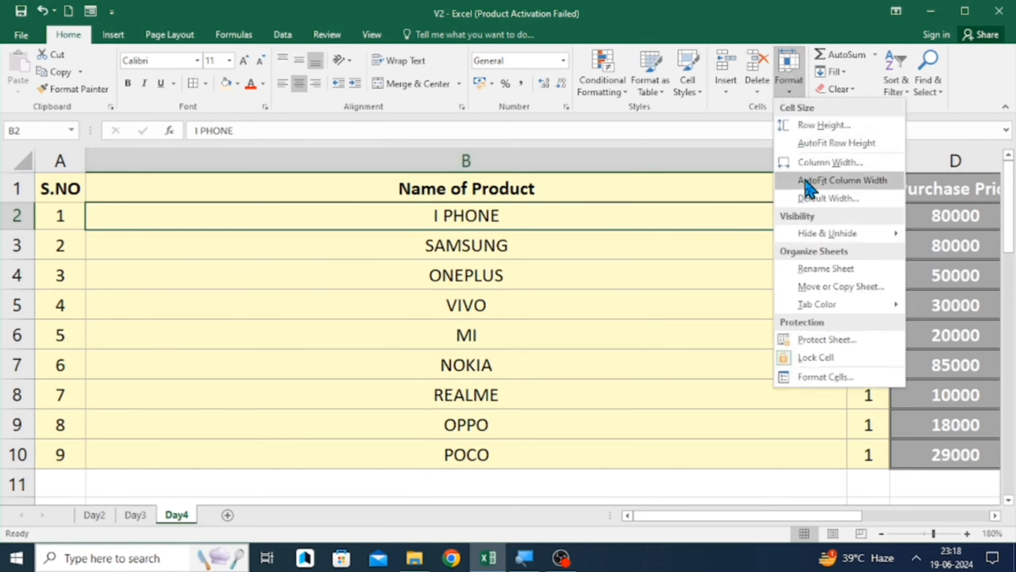
{"action": "left_click", "coordinate": [805, 179]}
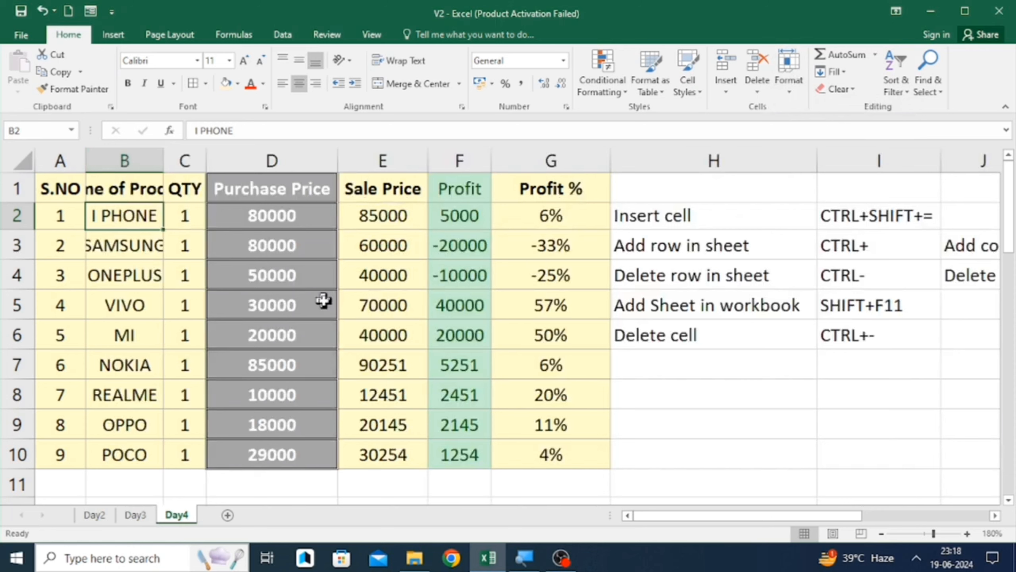
{"action": "double_click", "coordinate": [159, 162]}
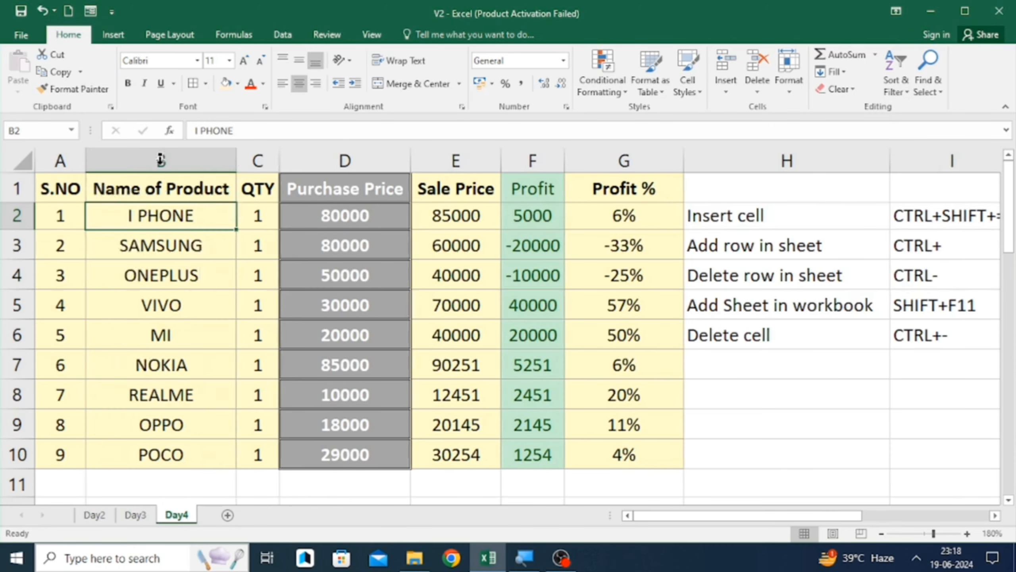
- Hide row 2 containing the I PHONE entry
{"action": "left_click", "coordinate": [796, 74]}
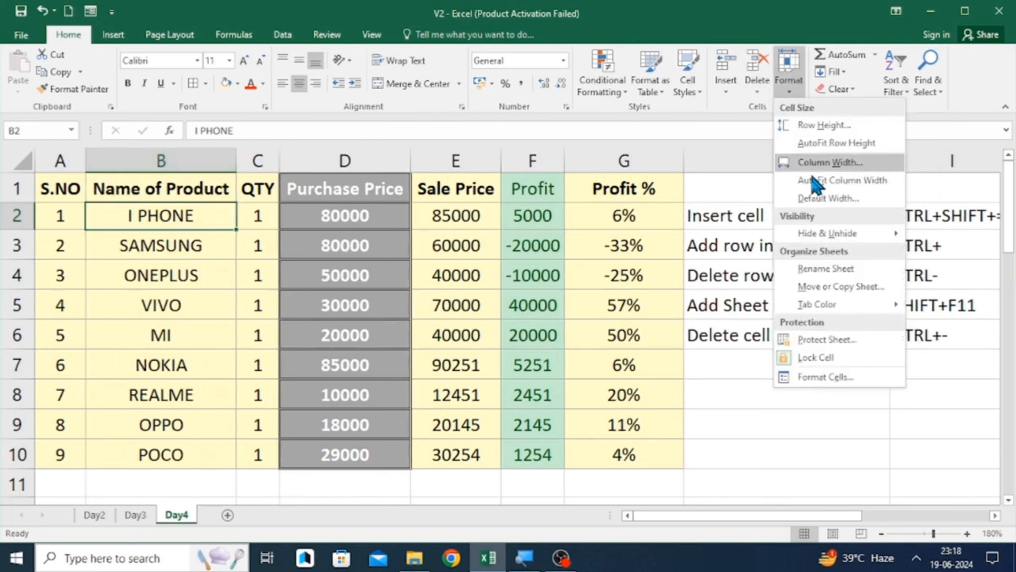
{"action": "mouse_move", "coordinate": [832, 231]}
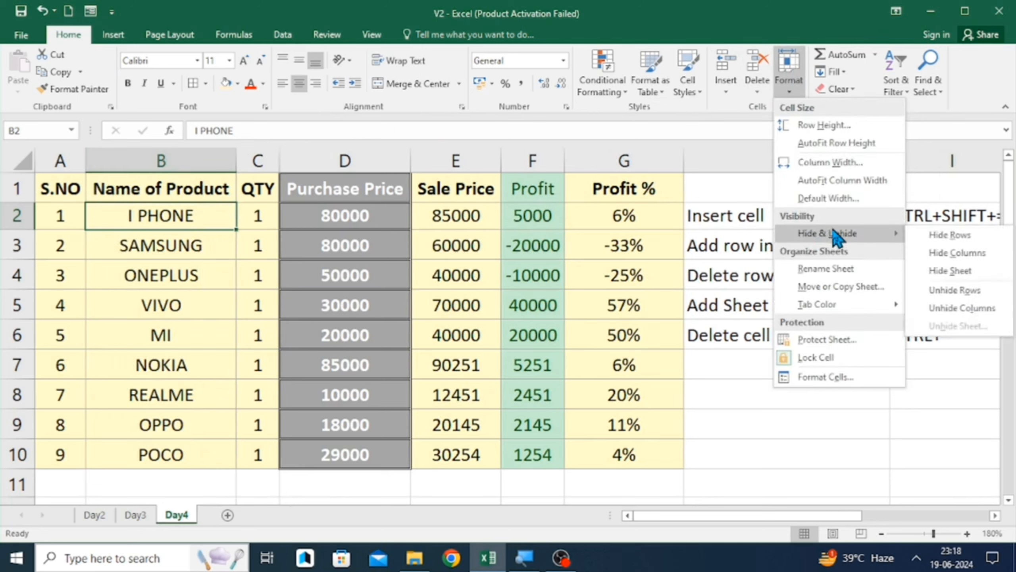
{"action": "left_click", "coordinate": [952, 236]}
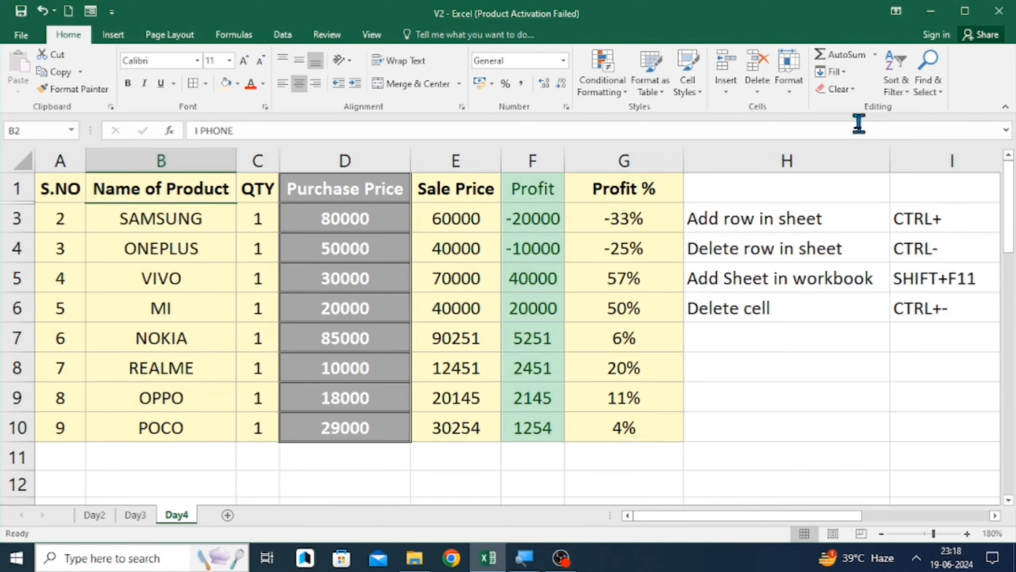
- Unhide the hidden rows so row 2 is shown again
{"action": "left_click", "coordinate": [793, 90]}
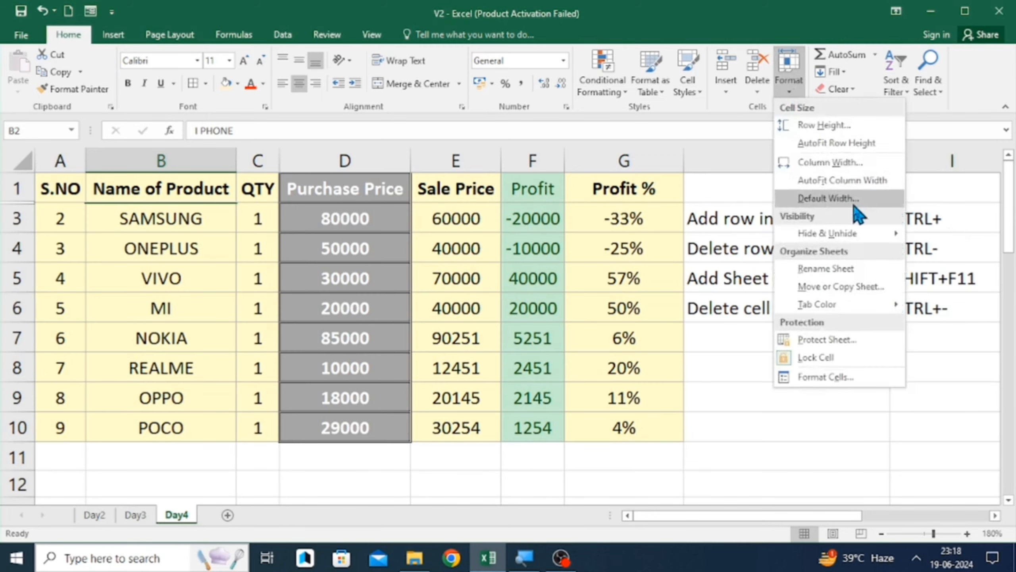
{"action": "mouse_move", "coordinate": [842, 233]}
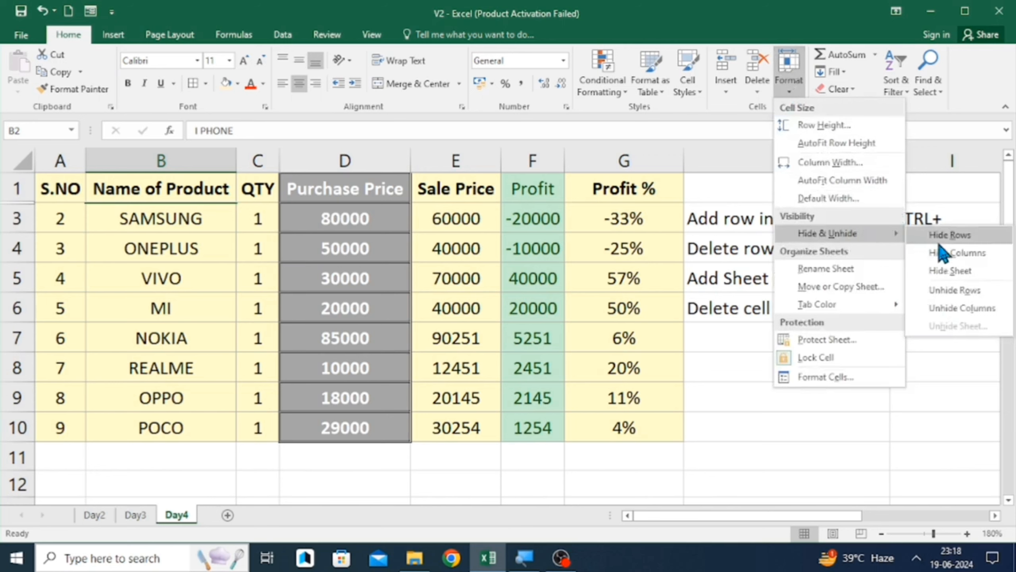
{"action": "left_click", "coordinate": [954, 291]}
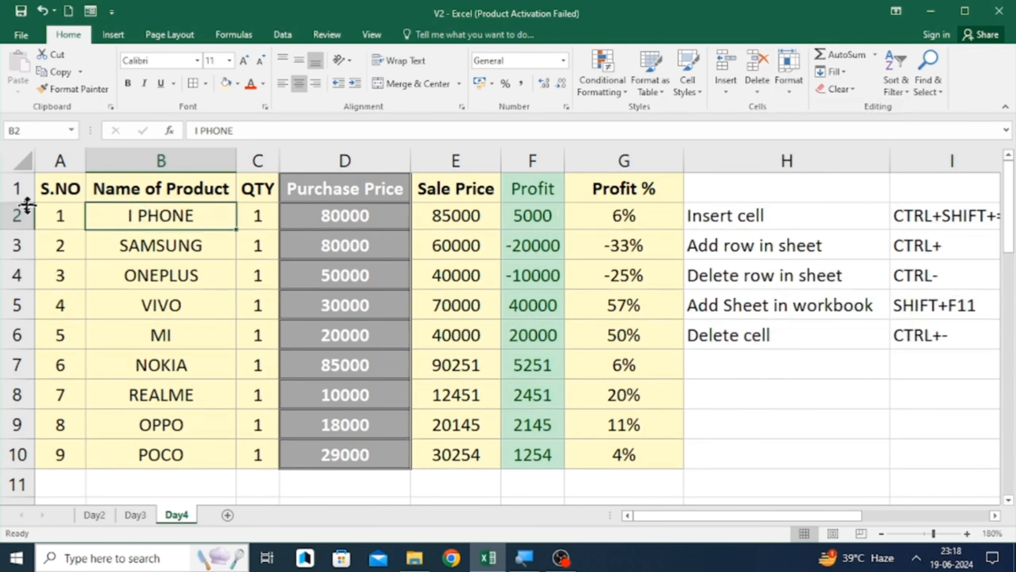
- Select rows 2 and 3 and hide them
{"action": "left_click", "coordinate": [5, 216]}
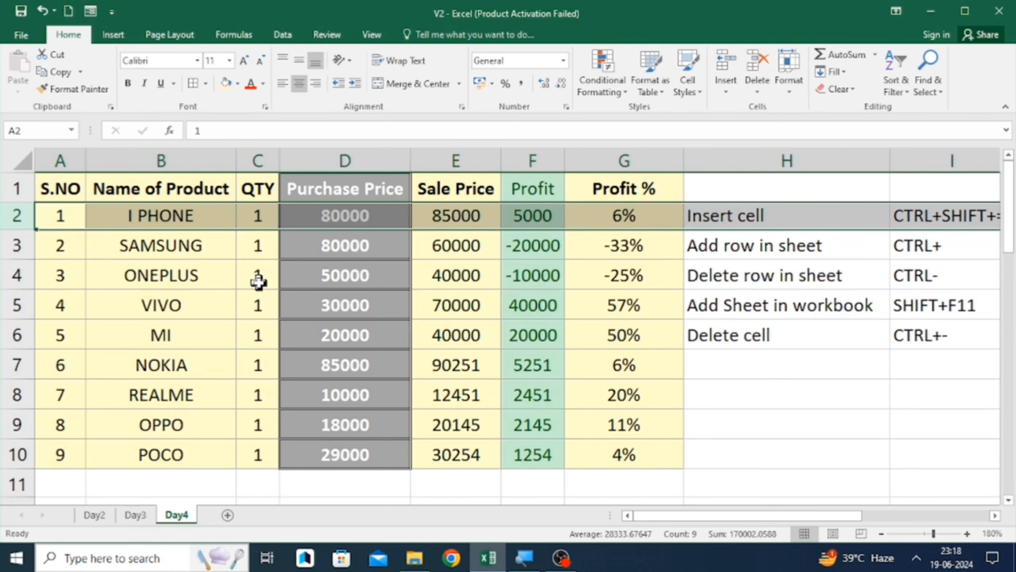
{"action": "key", "text": "shift+Down"}
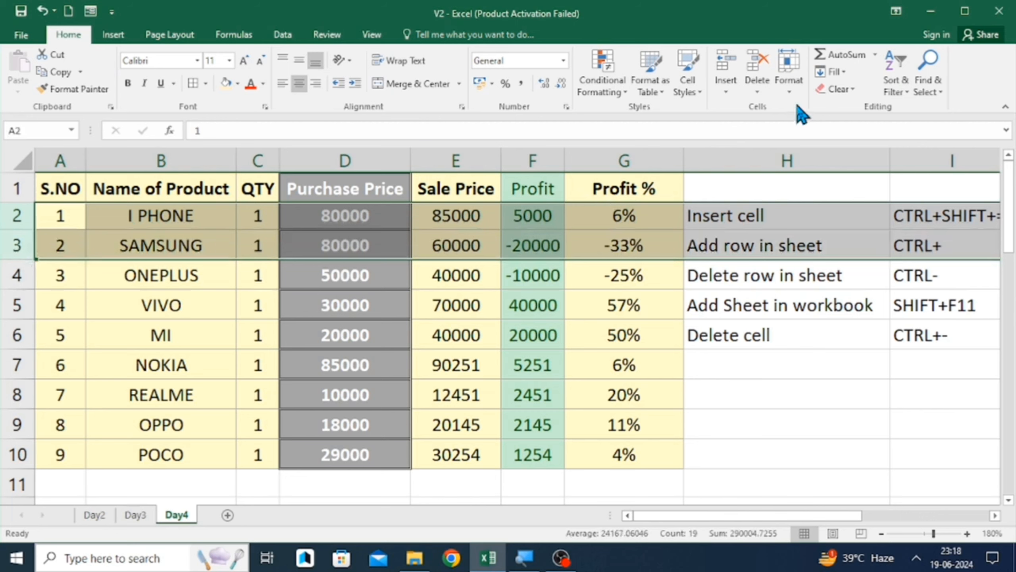
{"action": "left_click", "coordinate": [791, 91]}
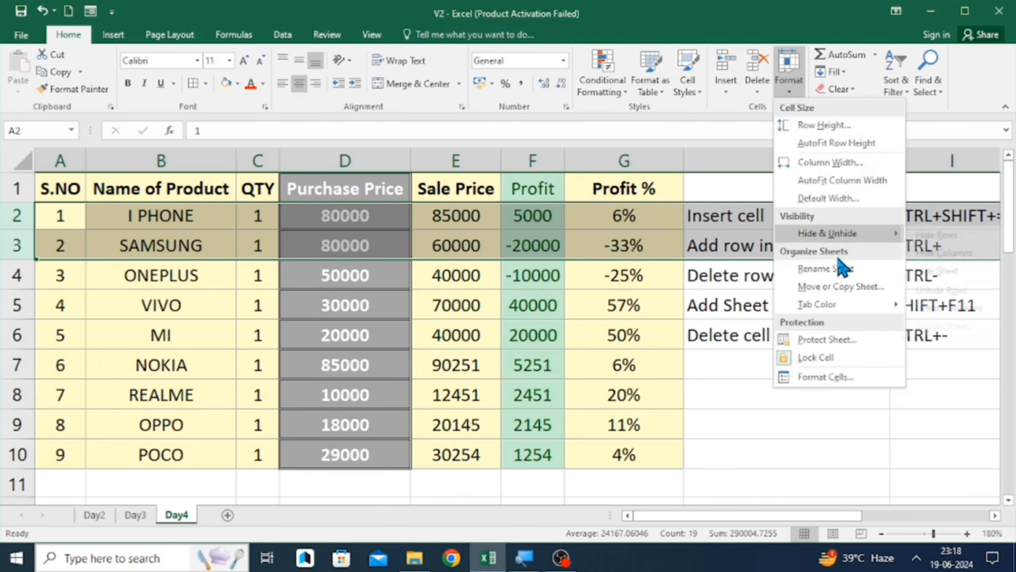
{"action": "mouse_move", "coordinate": [844, 237]}
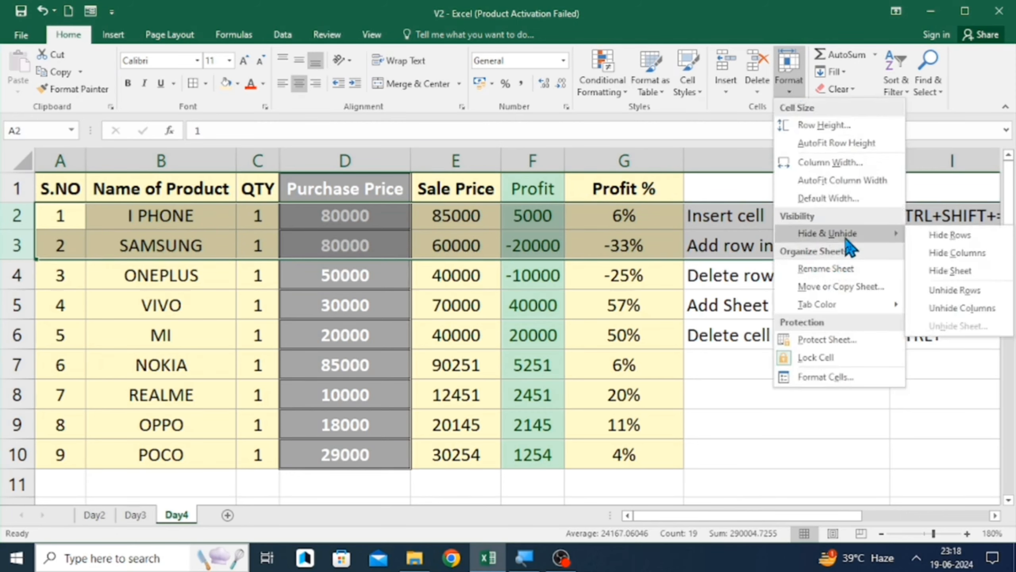
{"action": "left_click", "coordinate": [944, 236]}
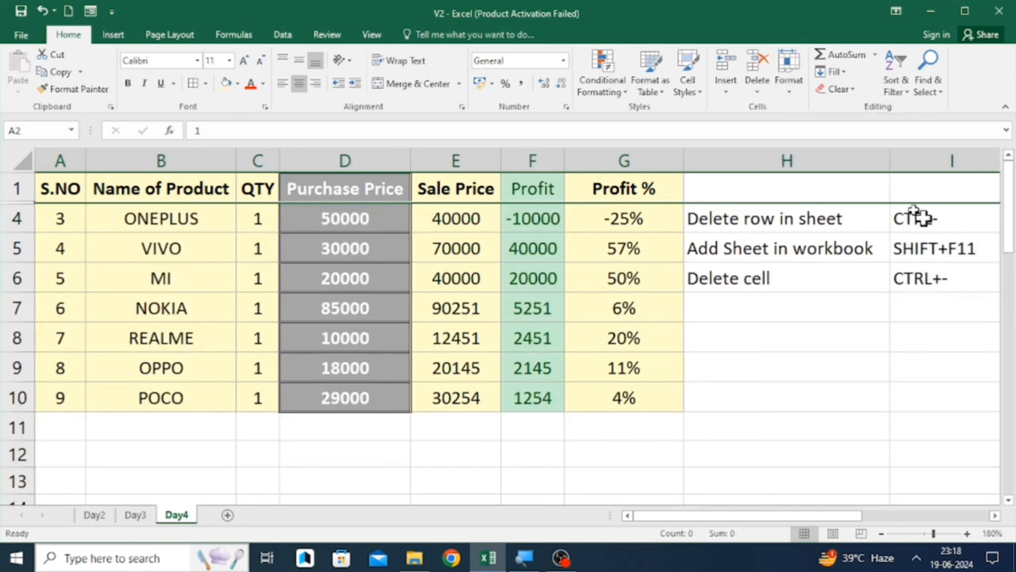
- Unhide the hidden rows 2 and 3
{"action": "left_click", "coordinate": [786, 91]}
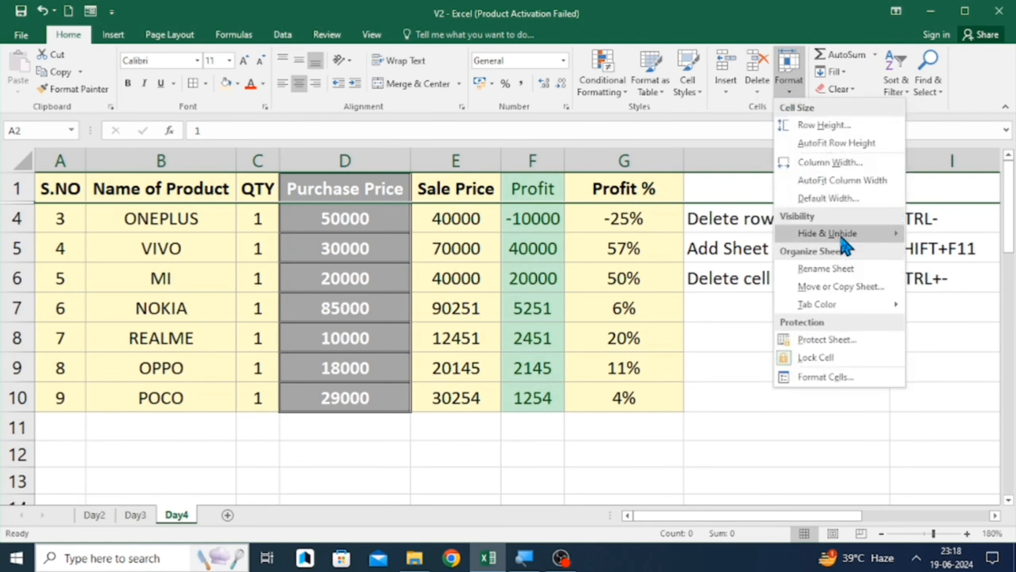
{"action": "mouse_move", "coordinate": [844, 235]}
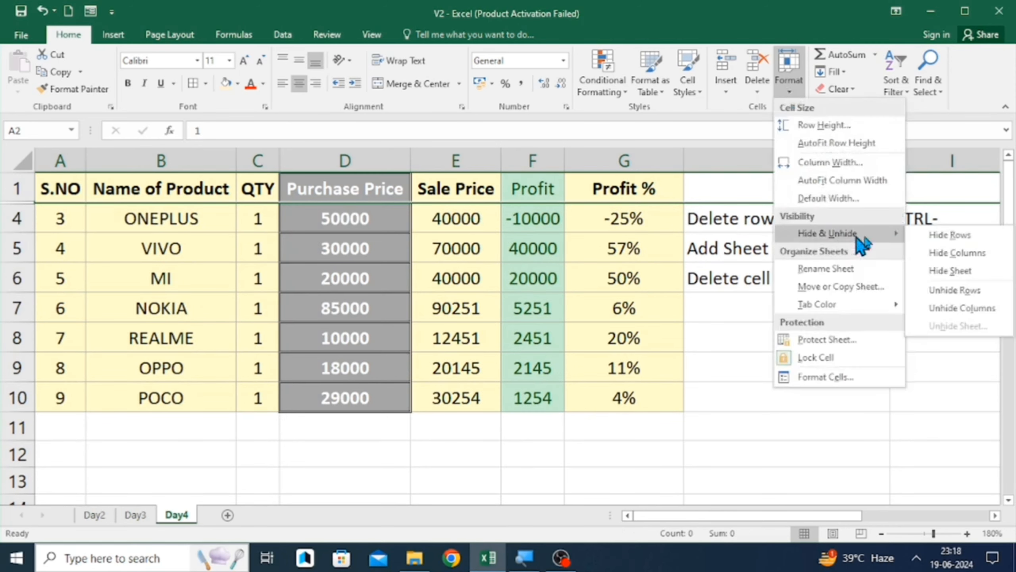
{"action": "left_click", "coordinate": [956, 292]}
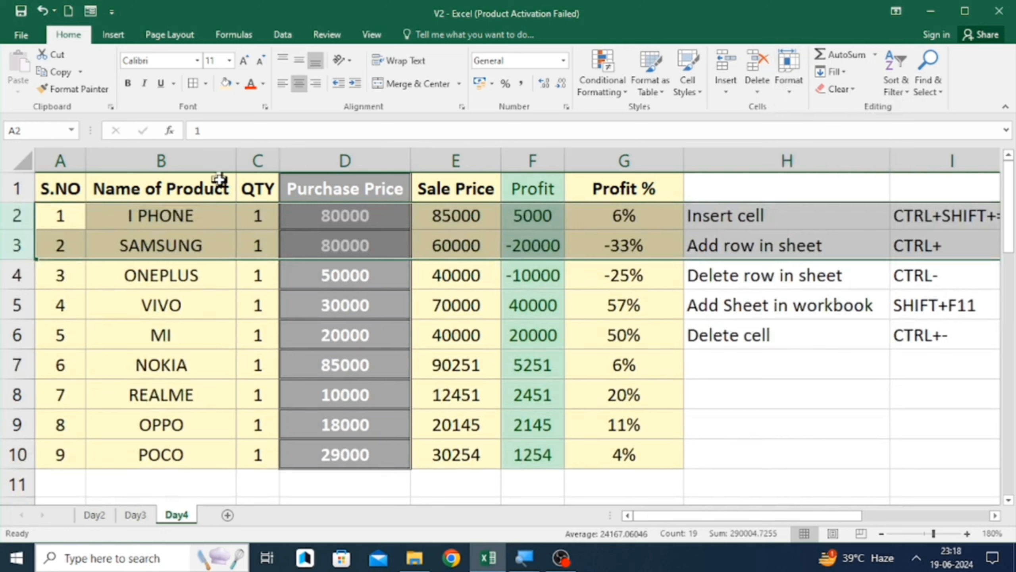
- Select columns B and C and hide them
{"action": "left_click", "coordinate": [167, 155]}
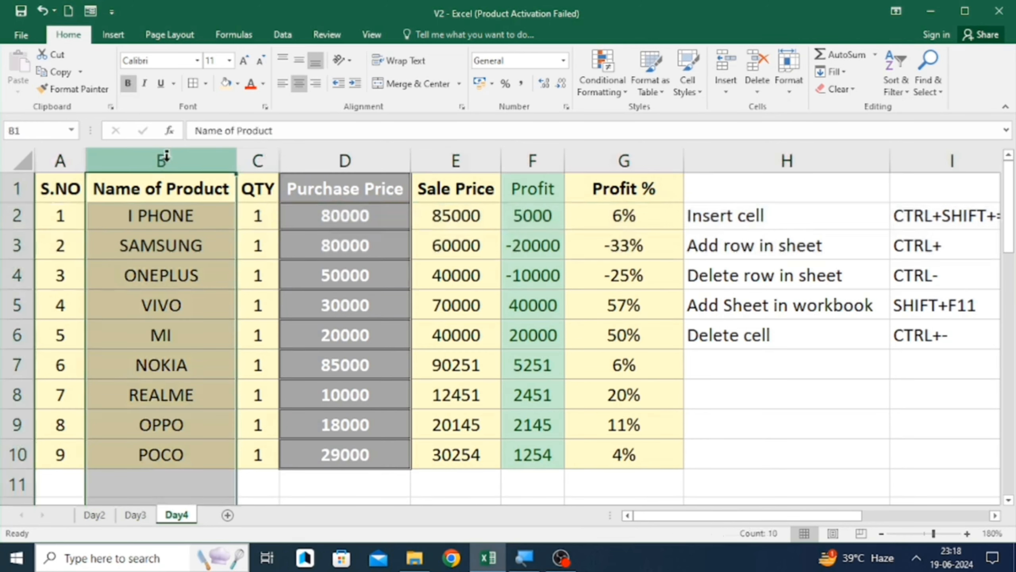
{"action": "left_click_drag", "start_coordinate": [166, 155], "coordinate": [260, 159]}
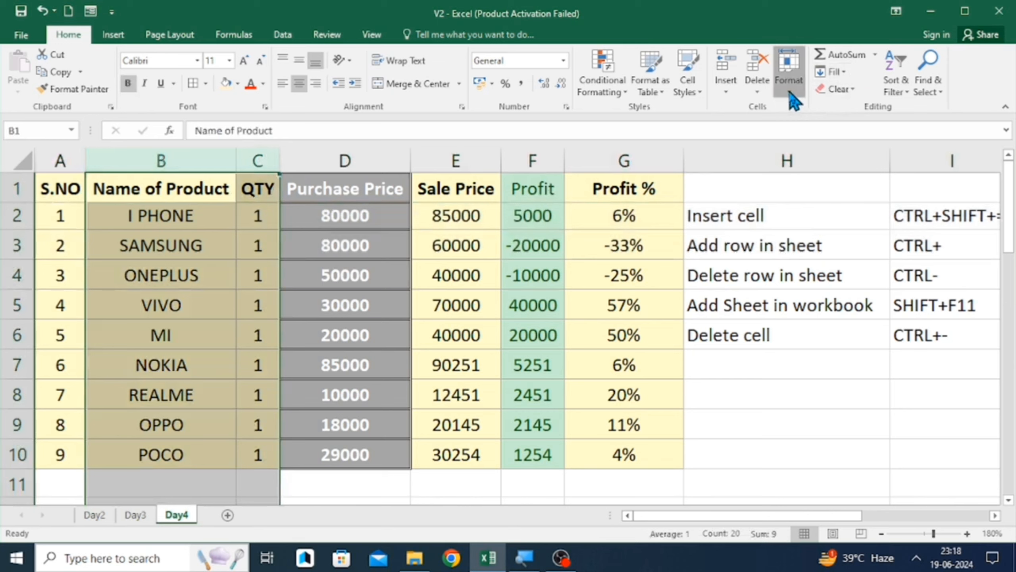
{"action": "left_click", "coordinate": [792, 98]}
{"action": "mouse_move", "coordinate": [835, 238]}
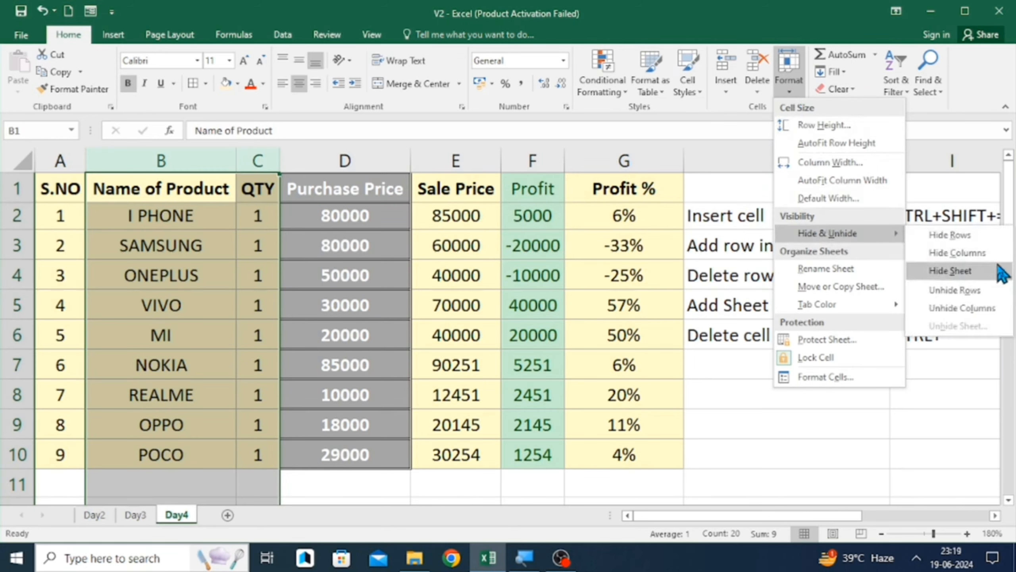
{"action": "left_click", "coordinate": [960, 256]}
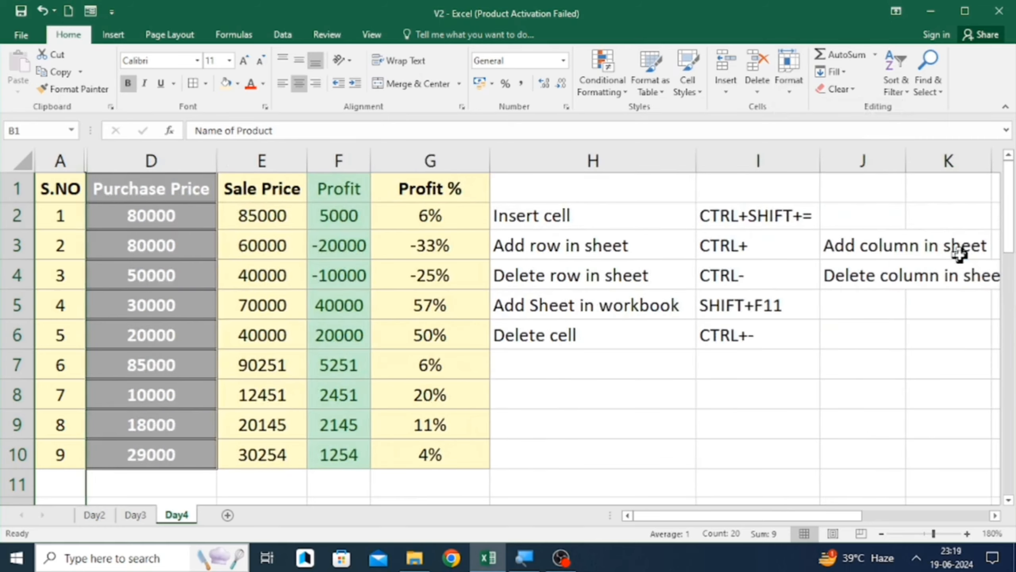
- Unhide the hidden columns B and C
{"action": "left_click", "coordinate": [787, 88]}
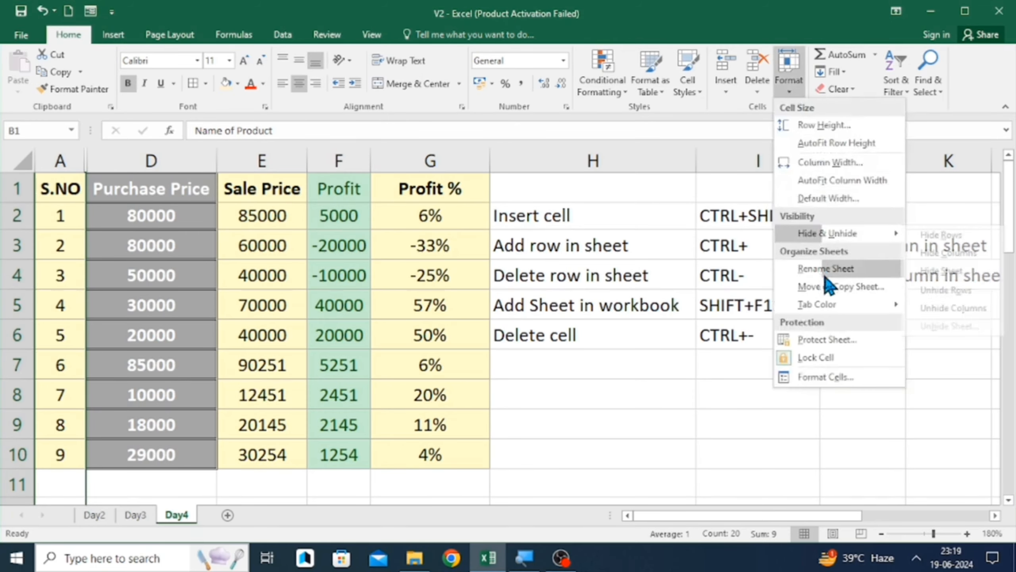
{"action": "mouse_move", "coordinate": [876, 230]}
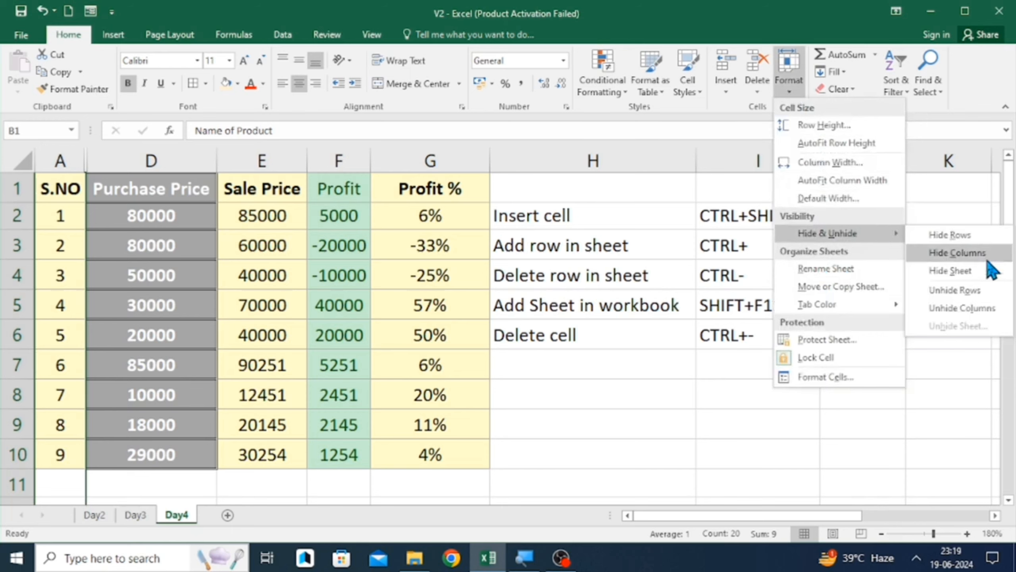
{"action": "left_click", "coordinate": [952, 308]}
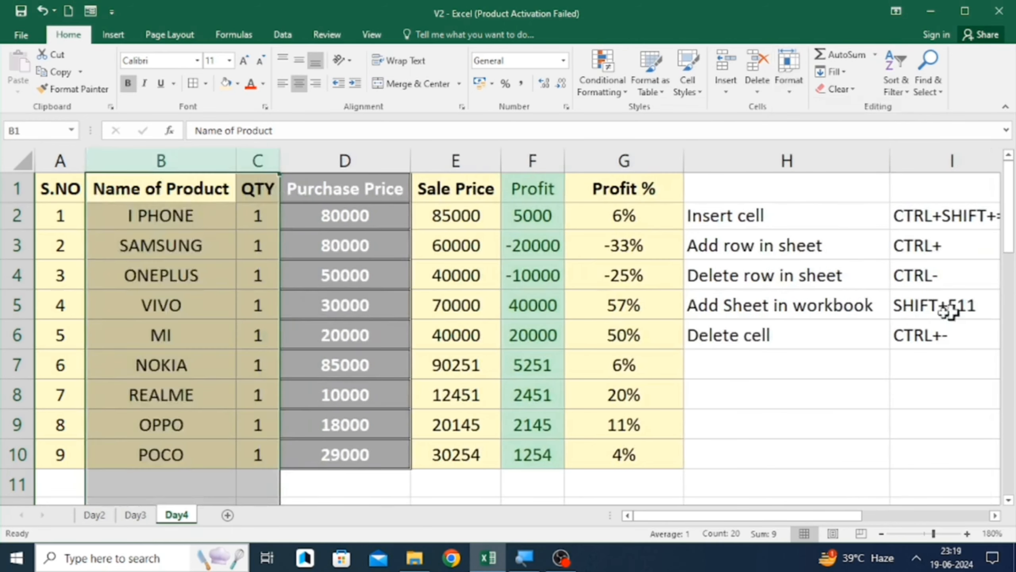
- Hide the Day4 worksheet
{"action": "left_click", "coordinate": [543, 340]}
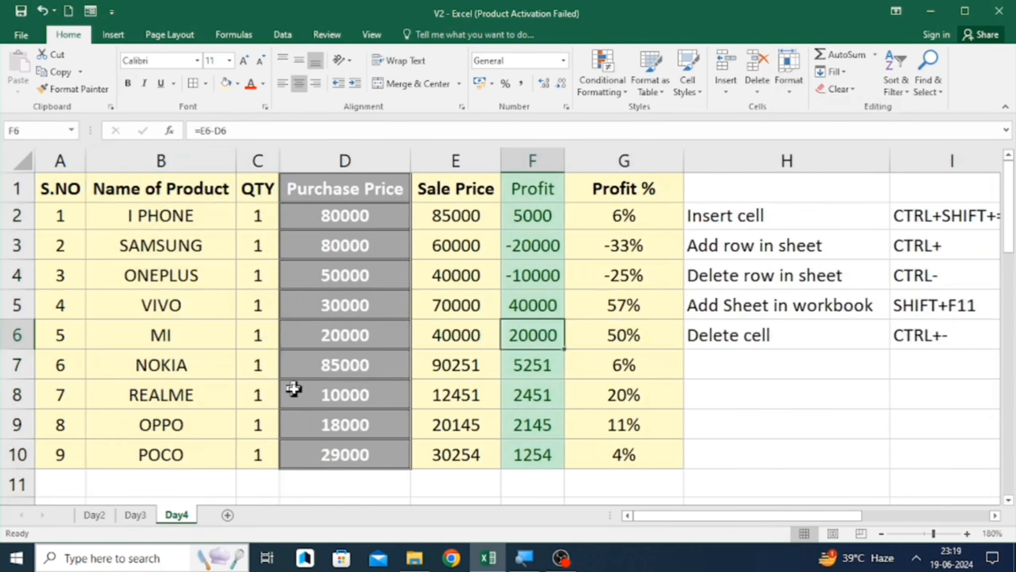
{"action": "left_click", "coordinate": [179, 556]}
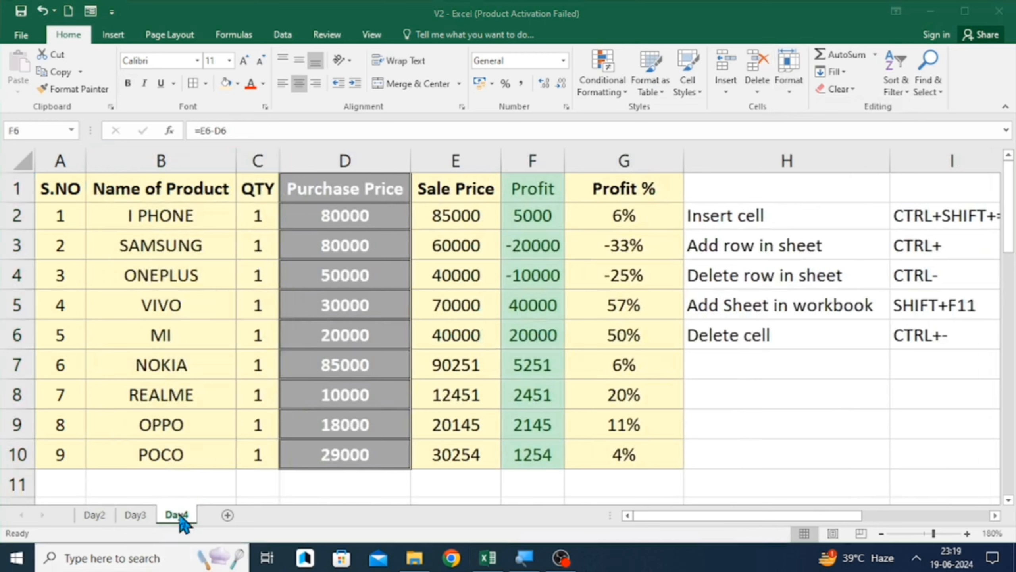
{"action": "left_click", "coordinate": [179, 516]}
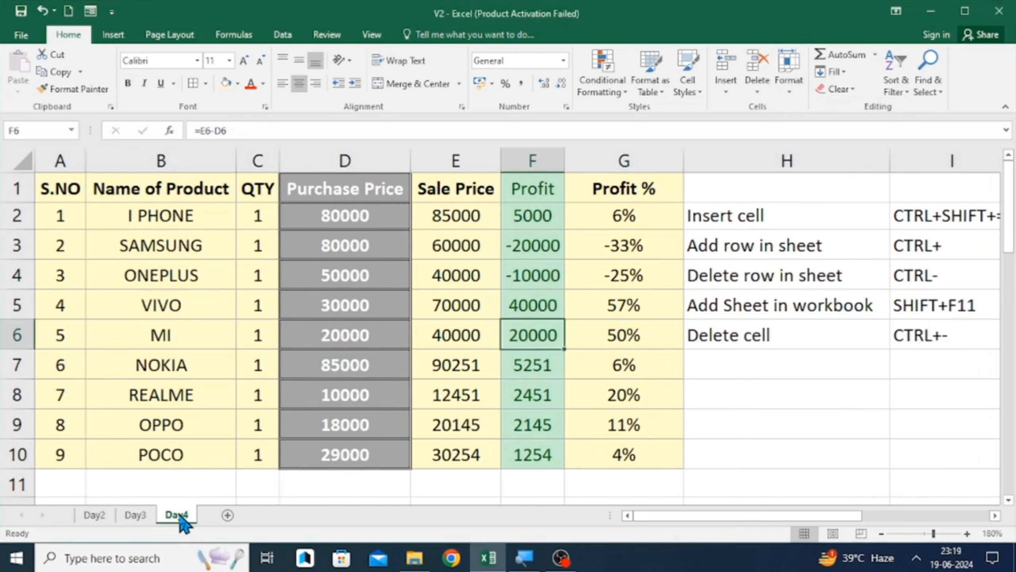
{"action": "left_click", "coordinate": [170, 425]}
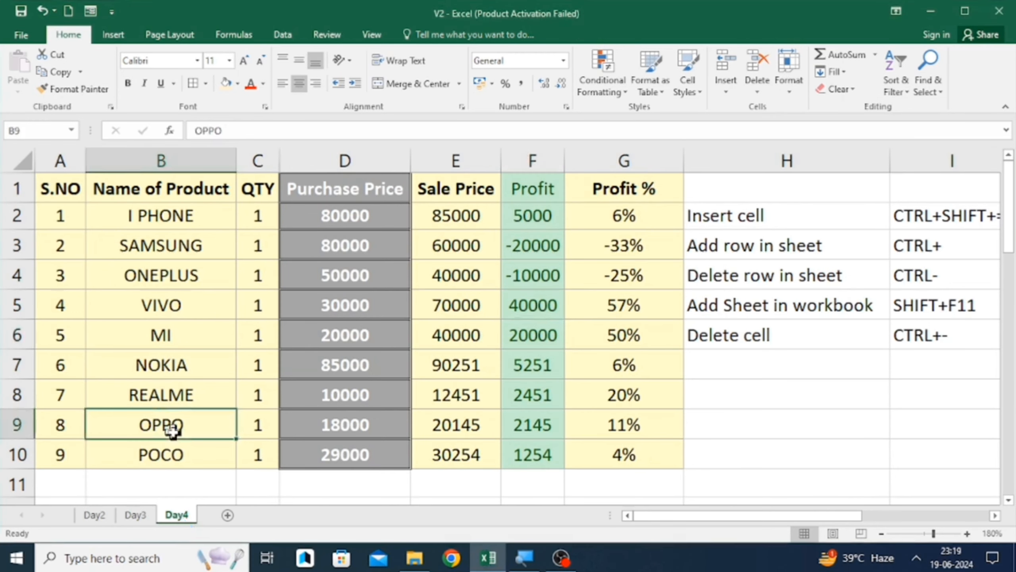
{"action": "right_click", "coordinate": [181, 522]}
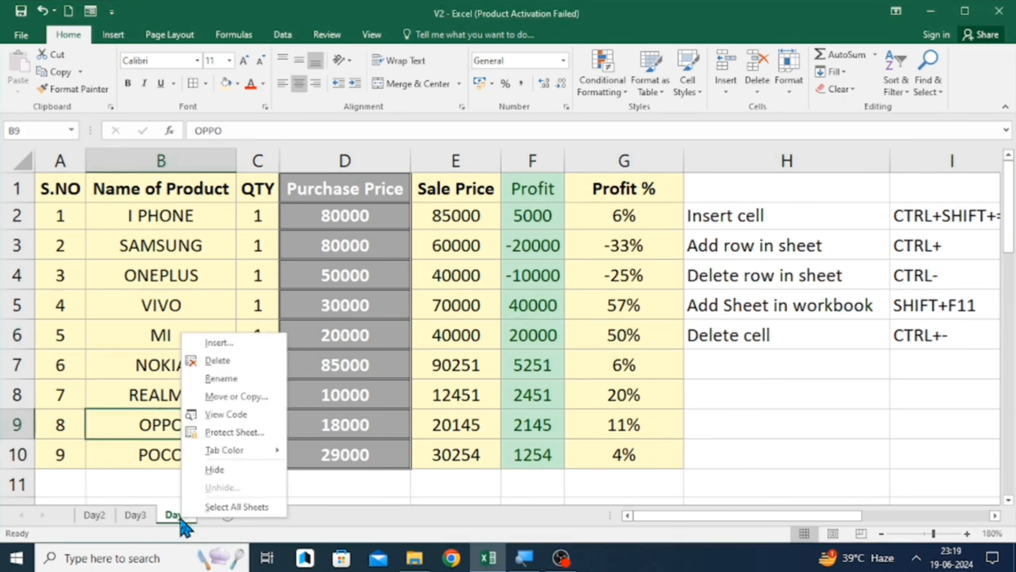
{"action": "left_click", "coordinate": [214, 469]}
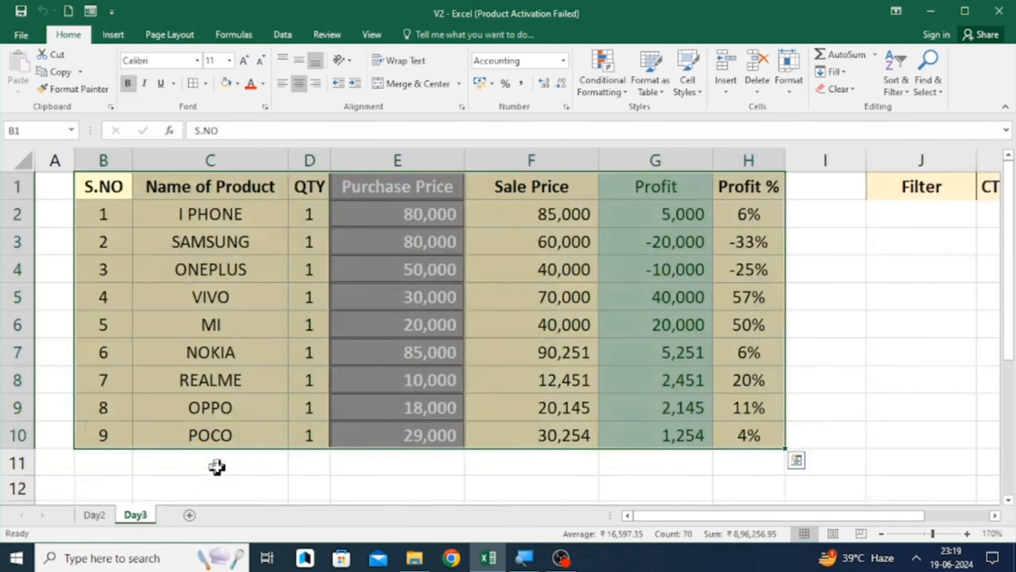
- Unhide the Day4 worksheet from the Day3 sheet
{"action": "right_click", "coordinate": [143, 519]}
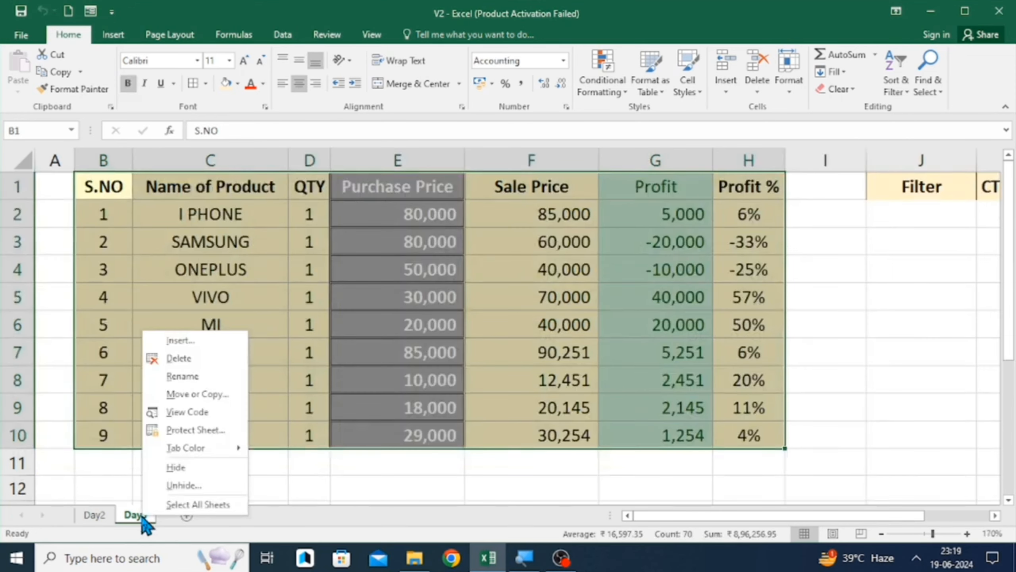
{"action": "left_click", "coordinate": [176, 484]}
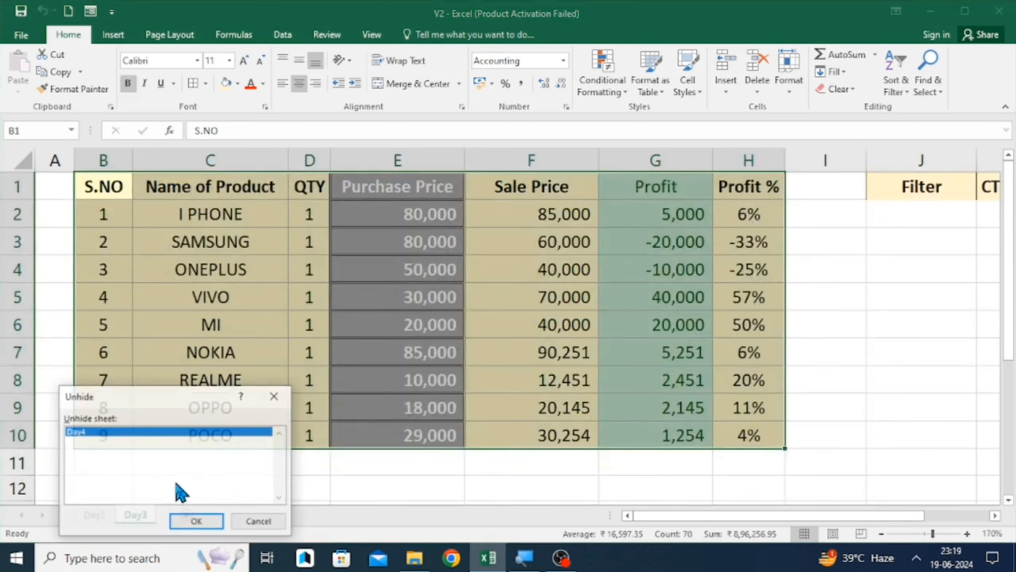
{"action": "left_click", "coordinate": [197, 522]}
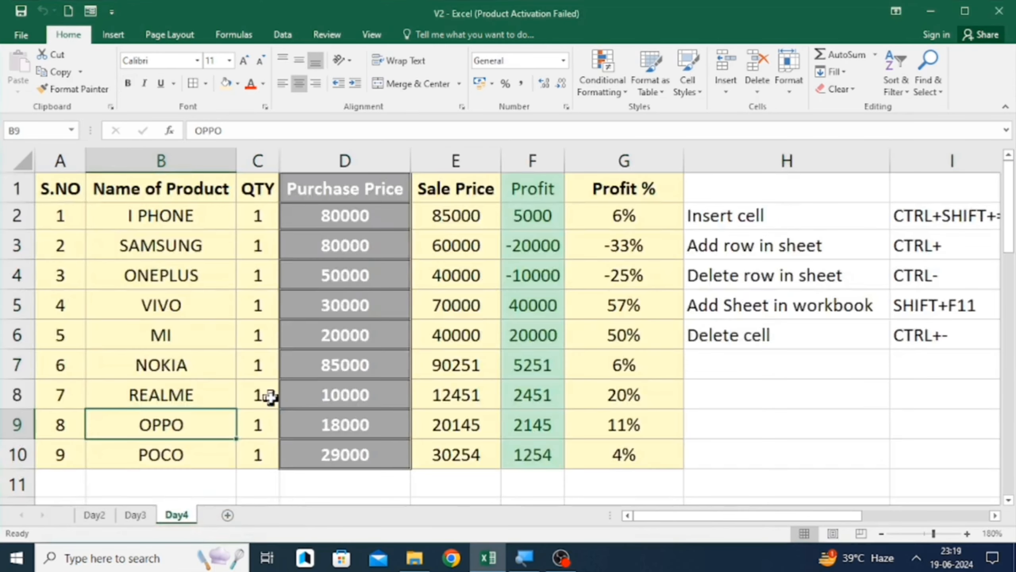
- Hide the Day4 worksheet again through the cell format options
{"action": "left_click", "coordinate": [790, 88]}
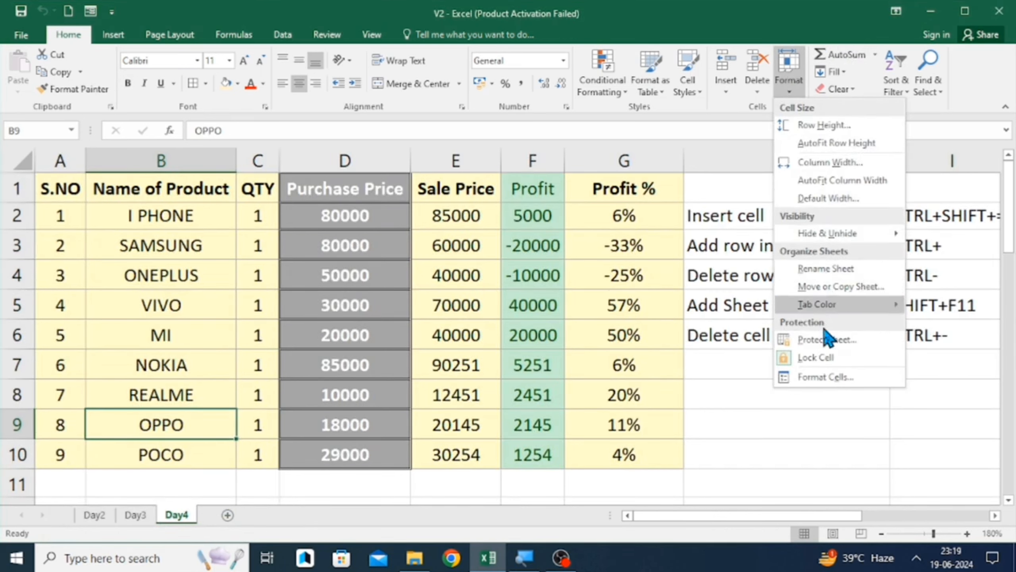
{"action": "mouse_move", "coordinate": [861, 224]}
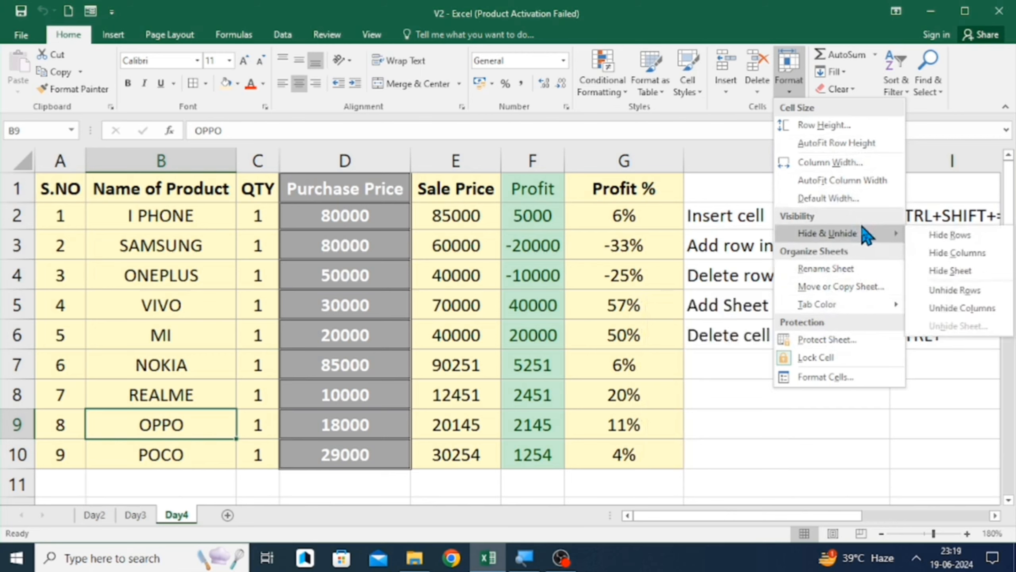
{"action": "left_click", "coordinate": [962, 276]}
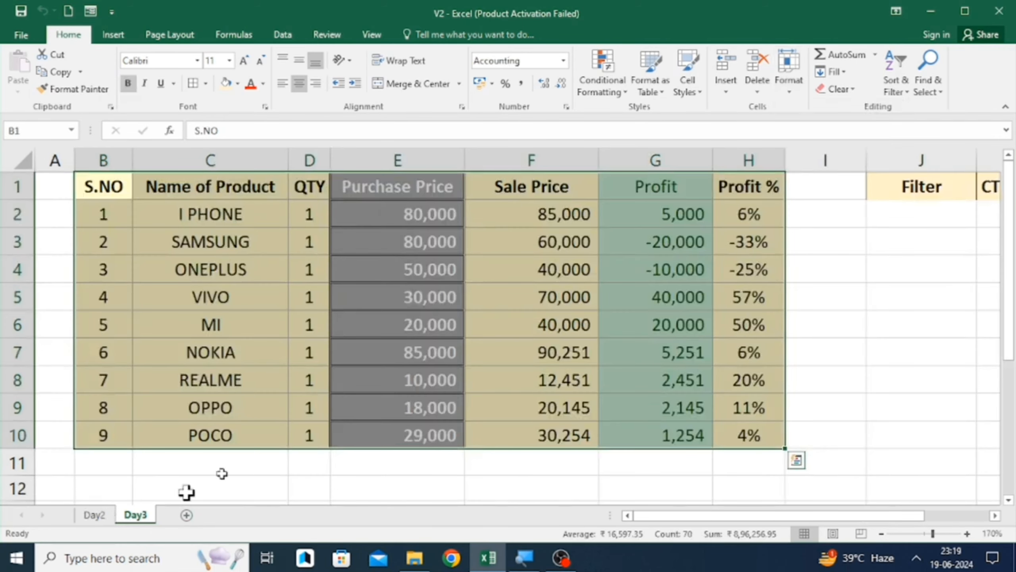
- Unhide the Day4 worksheet again through the cell format options
{"action": "left_click", "coordinate": [791, 89]}
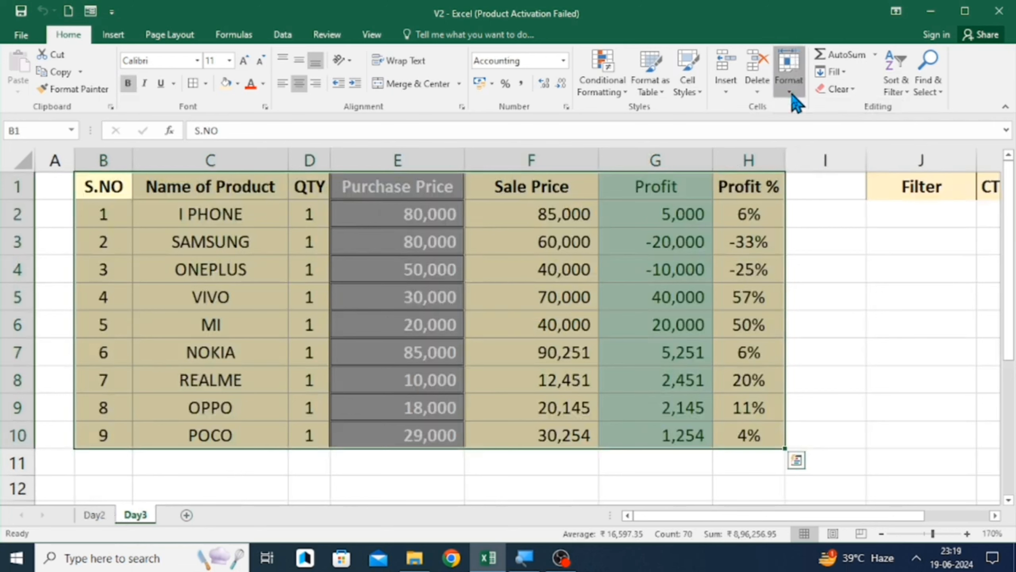
{"action": "mouse_move", "coordinate": [846, 237]}
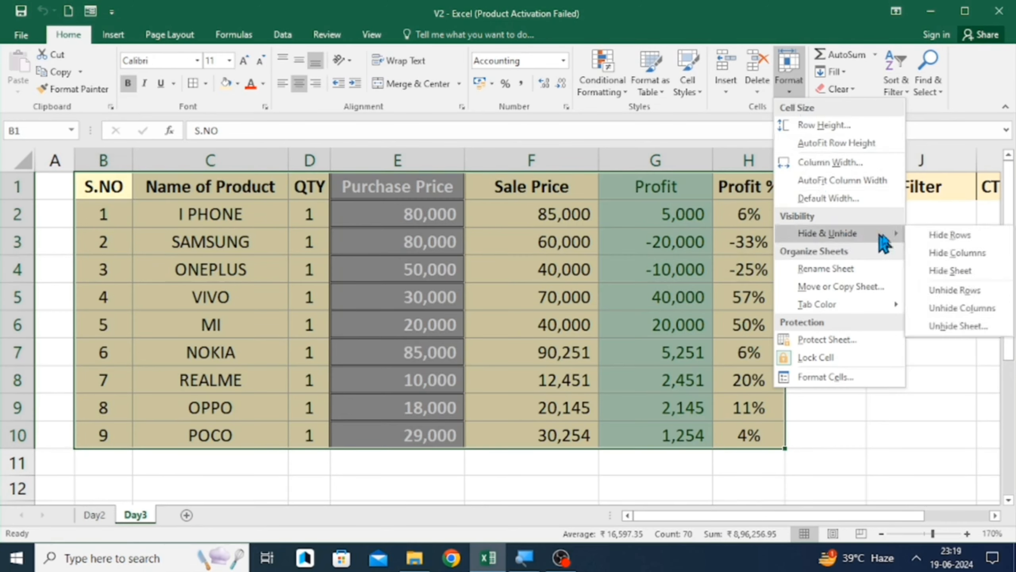
{"action": "left_click", "coordinate": [956, 326]}
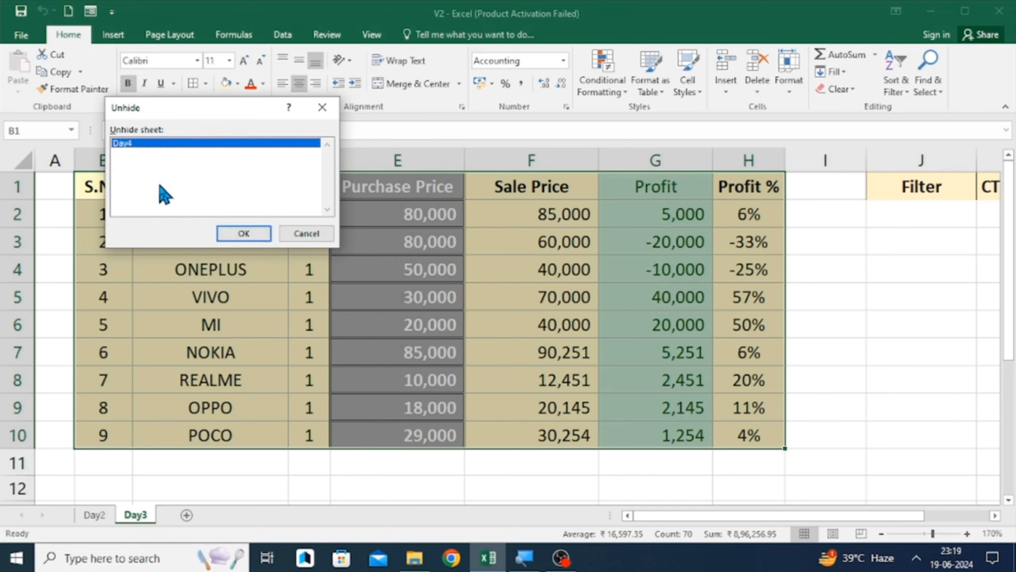
{"action": "left_click", "coordinate": [236, 233]}
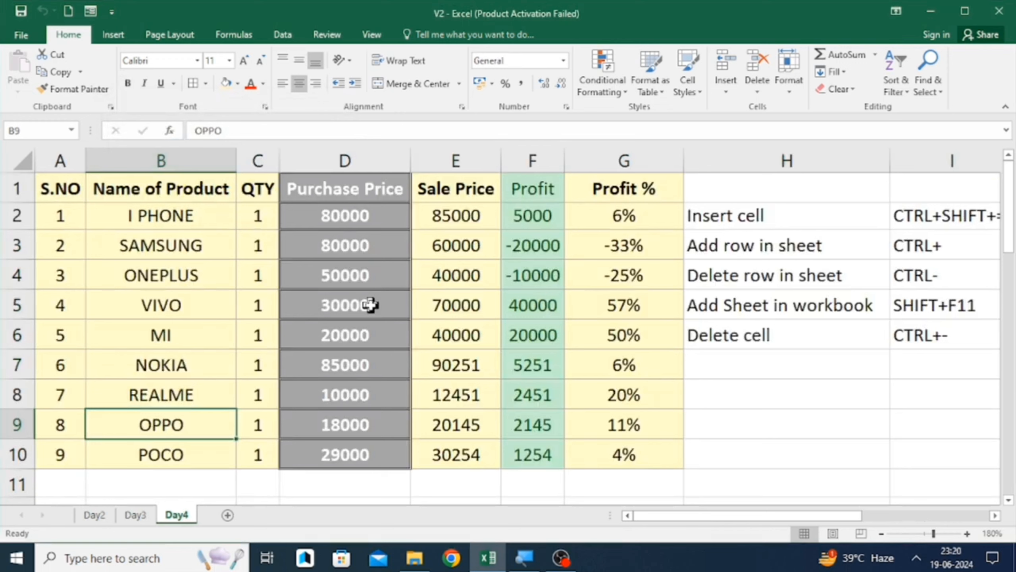
- Rename the Day4 sheet as D4
{"action": "left_click", "coordinate": [789, 96]}
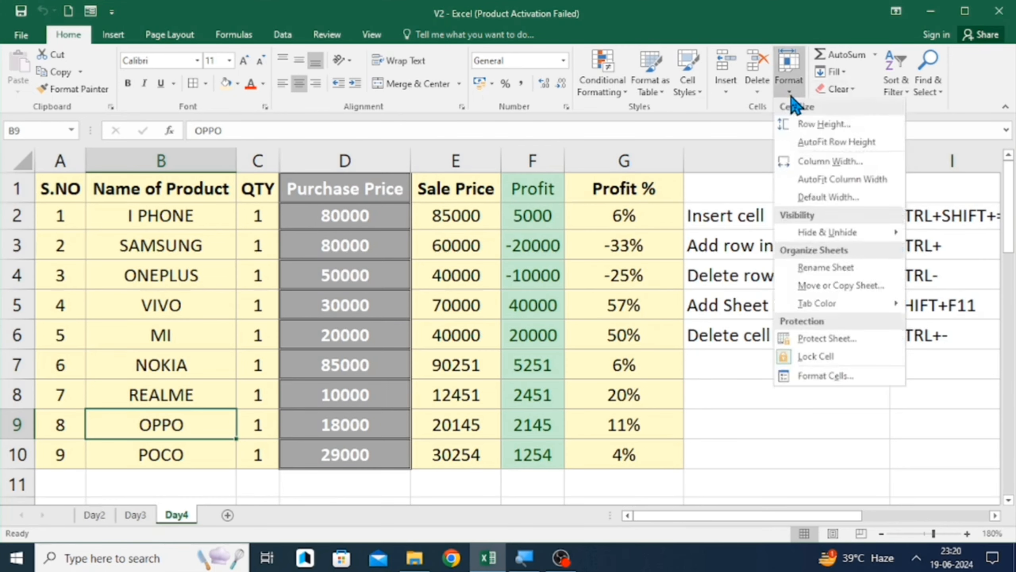
{"action": "left_click", "coordinate": [824, 269]}
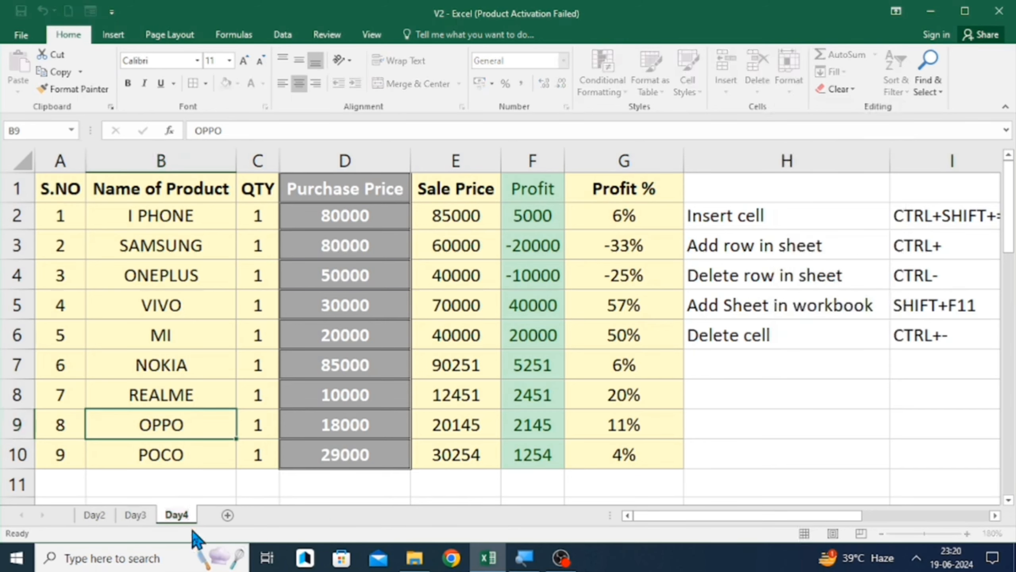
{"action": "type", "text": "D"}
{"action": "left_click", "coordinate": [270, 425]}
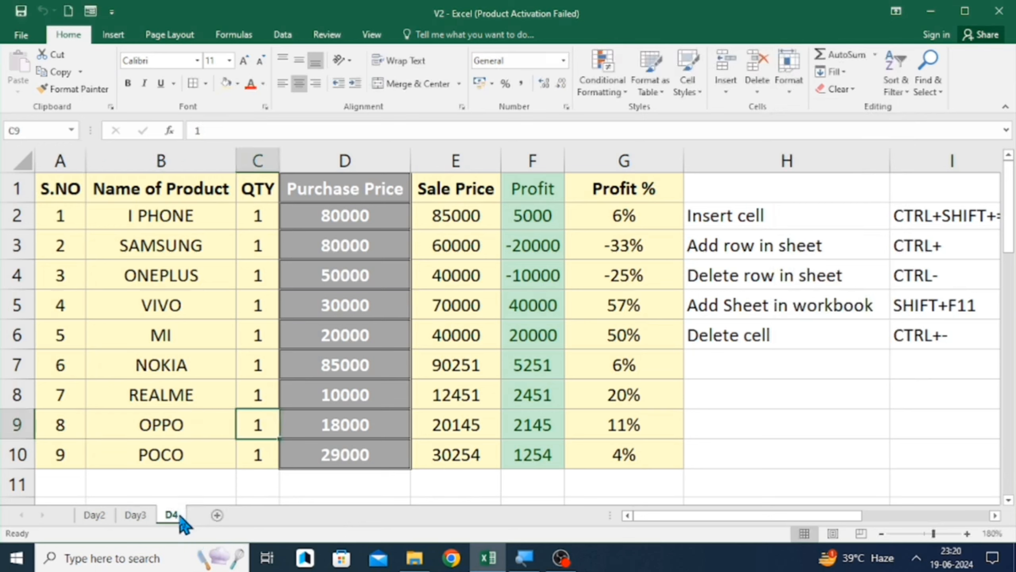
{"action": "left_click", "coordinate": [789, 92]}
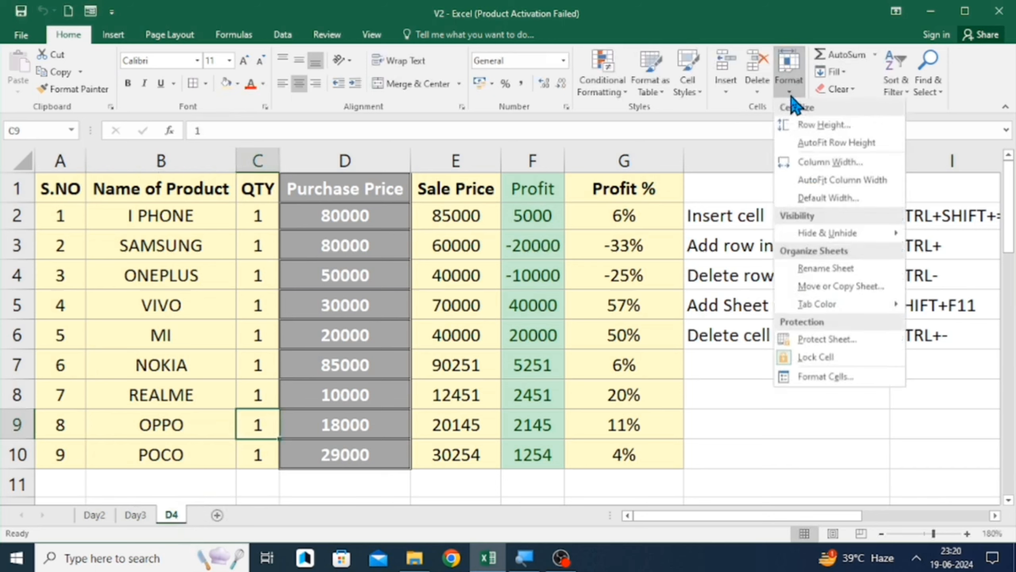
{"action": "key", "text": "Escape"}
{"action": "left_click", "coordinate": [840, 266]}
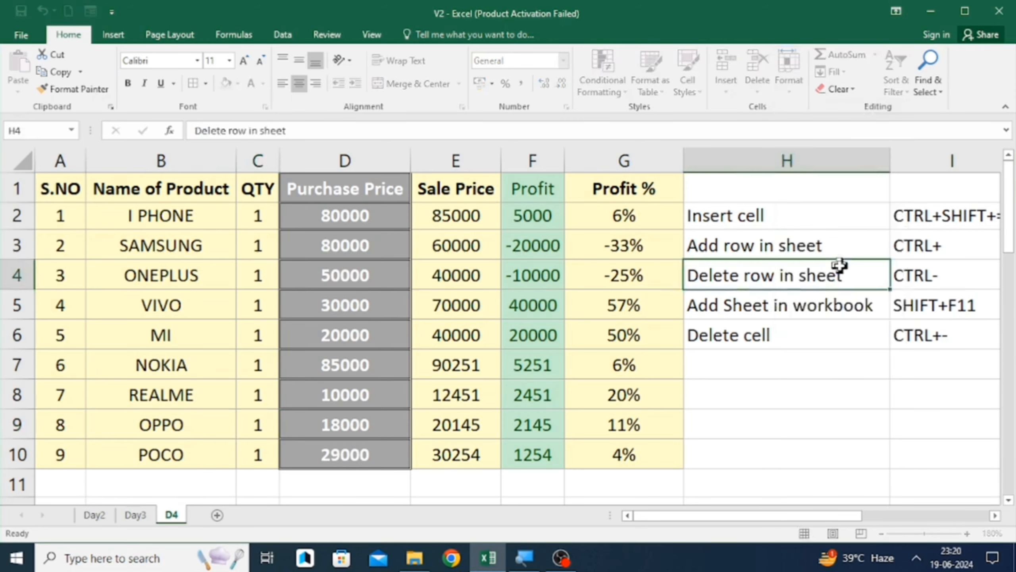
- Rename the D4 sheet as Day4
{"action": "right_click", "coordinate": [171, 516]}
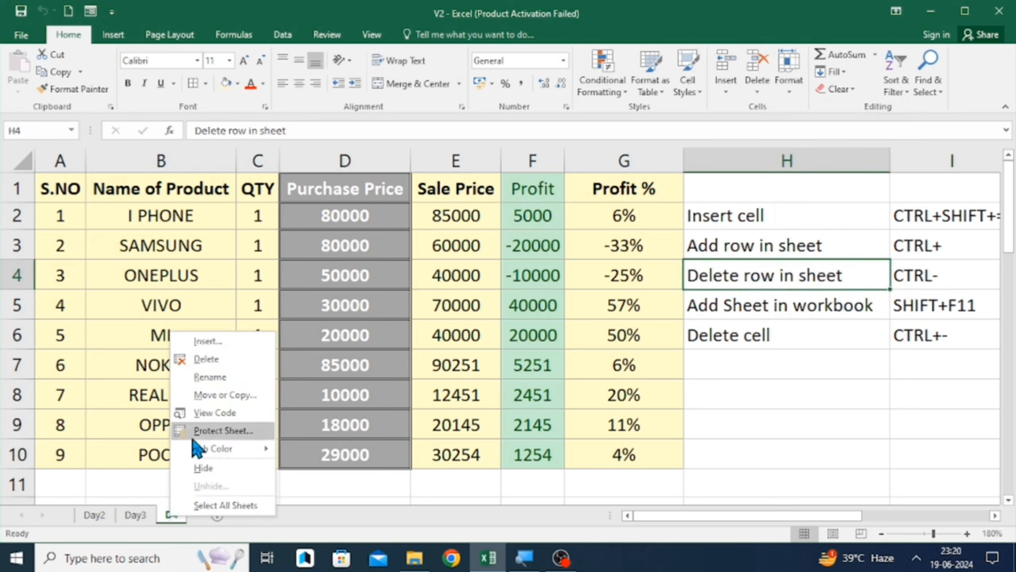
{"action": "left_click", "coordinate": [226, 376]}
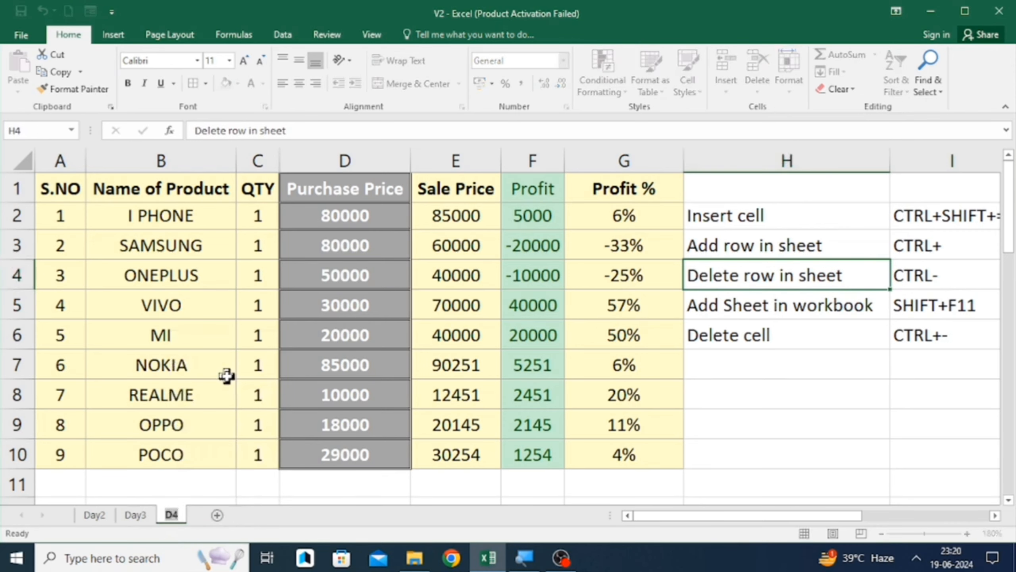
{"action": "type", "text": "Day4"}
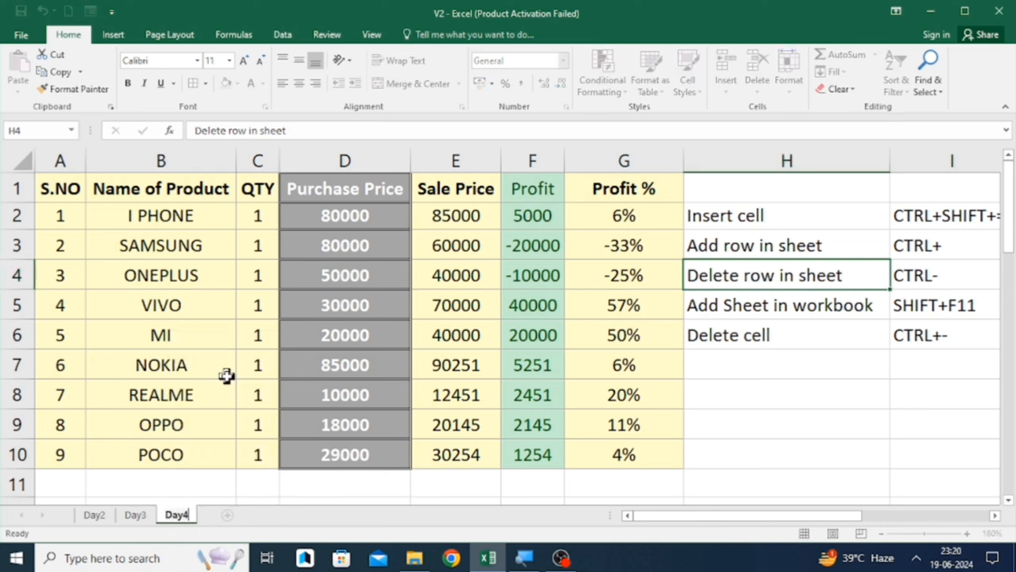
{"action": "left_click", "coordinate": [583, 359]}
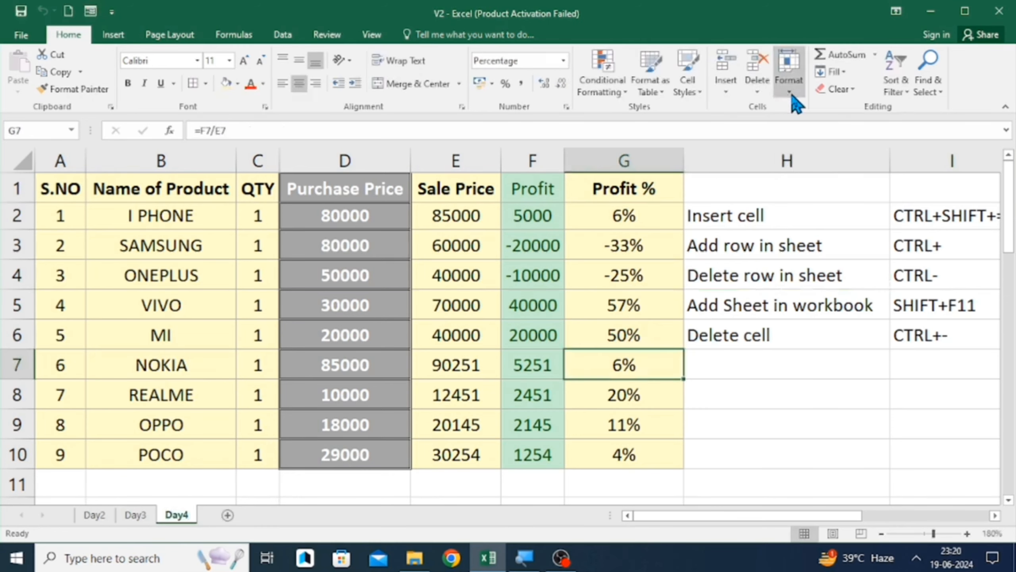
- Set the Day4 sheet's tab colour to Red
{"action": "left_click", "coordinate": [790, 94]}
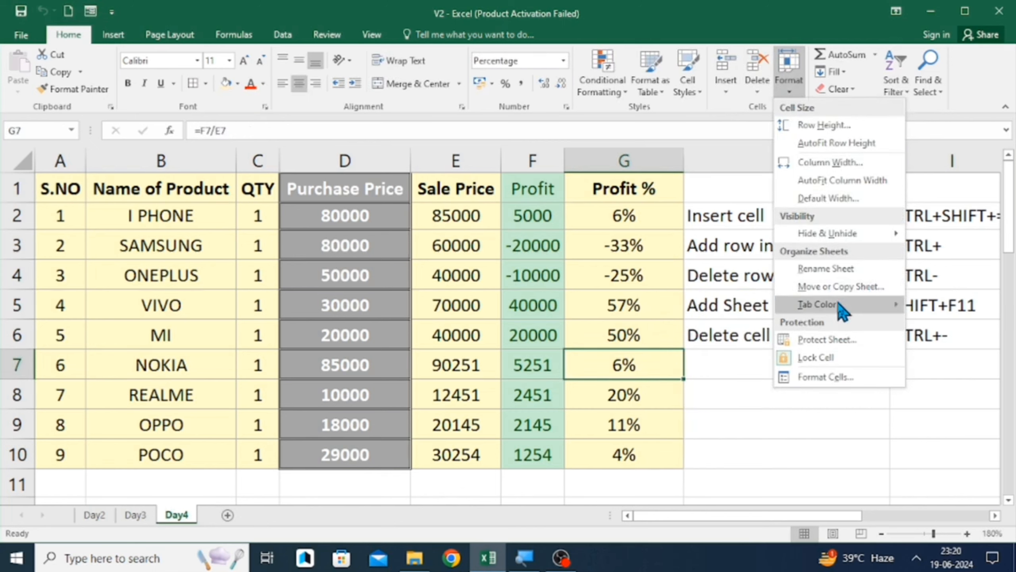
{"action": "mouse_move", "coordinate": [841, 309]}
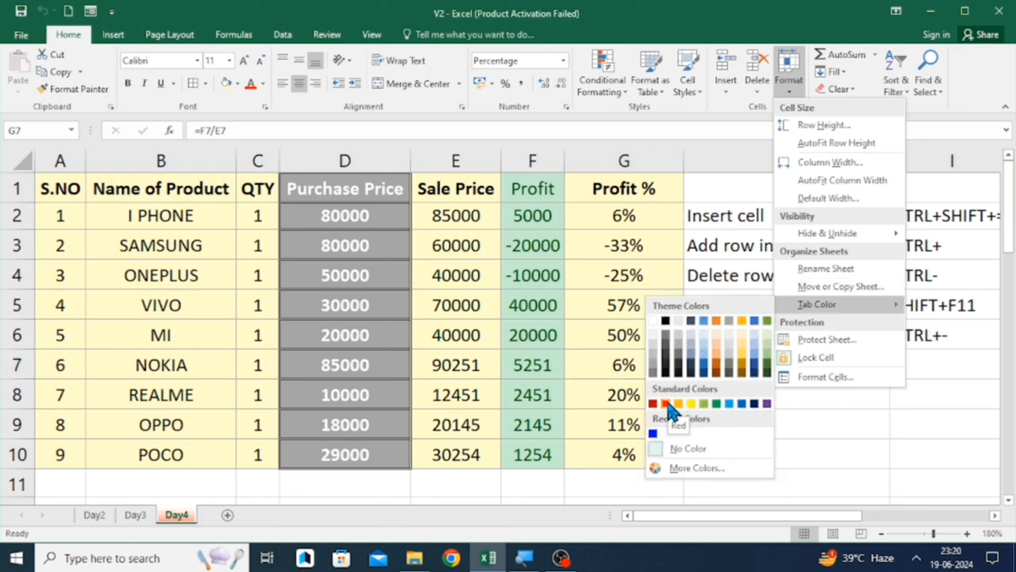
{"action": "left_click", "coordinate": [730, 404]}
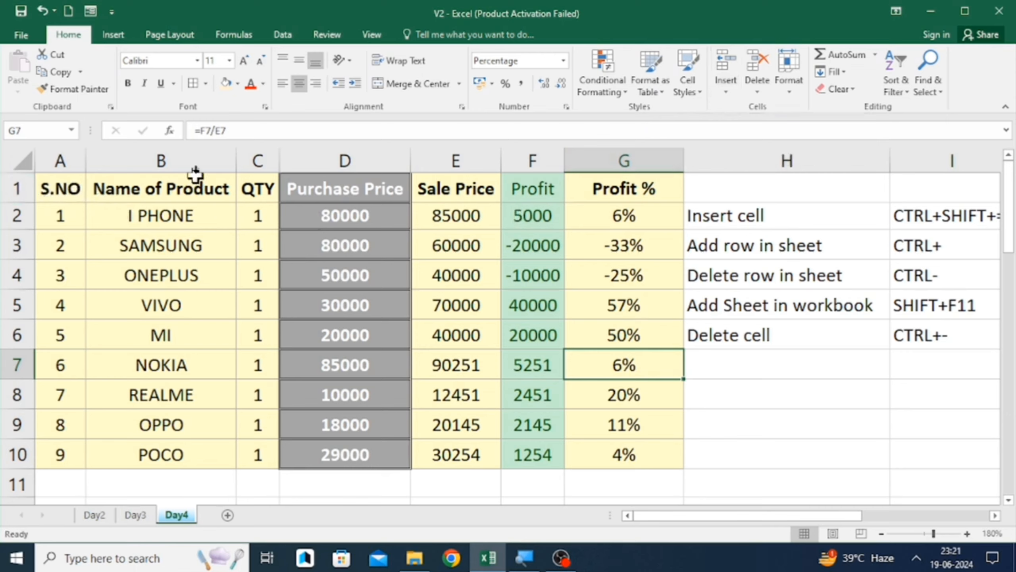
- Open the Day5 sheet and total the FY24 Sales values in C12 with the AutoSum Sum function
{"action": "left_click", "coordinate": [195, 160]}
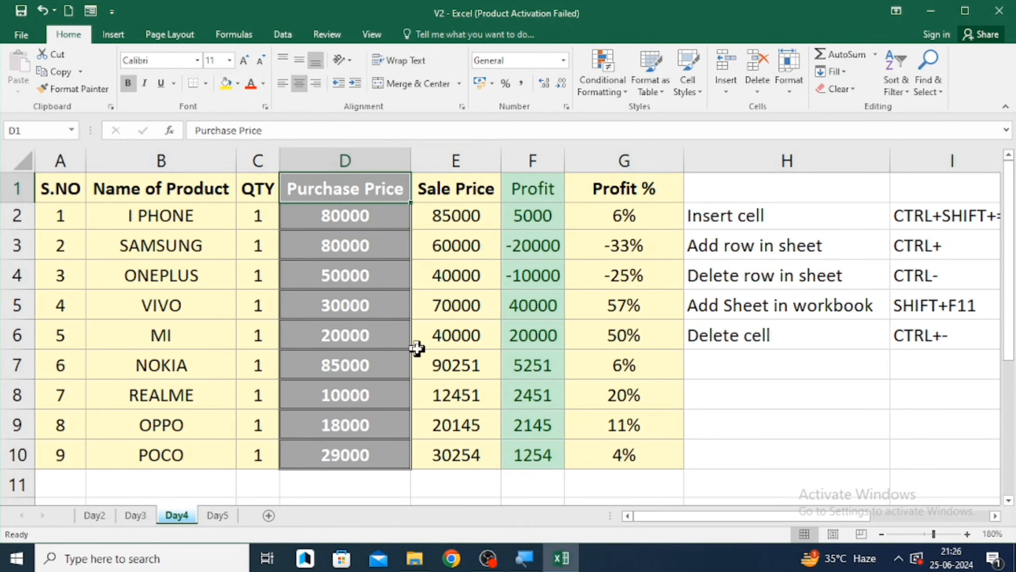
{"action": "left_click", "coordinate": [234, 520]}
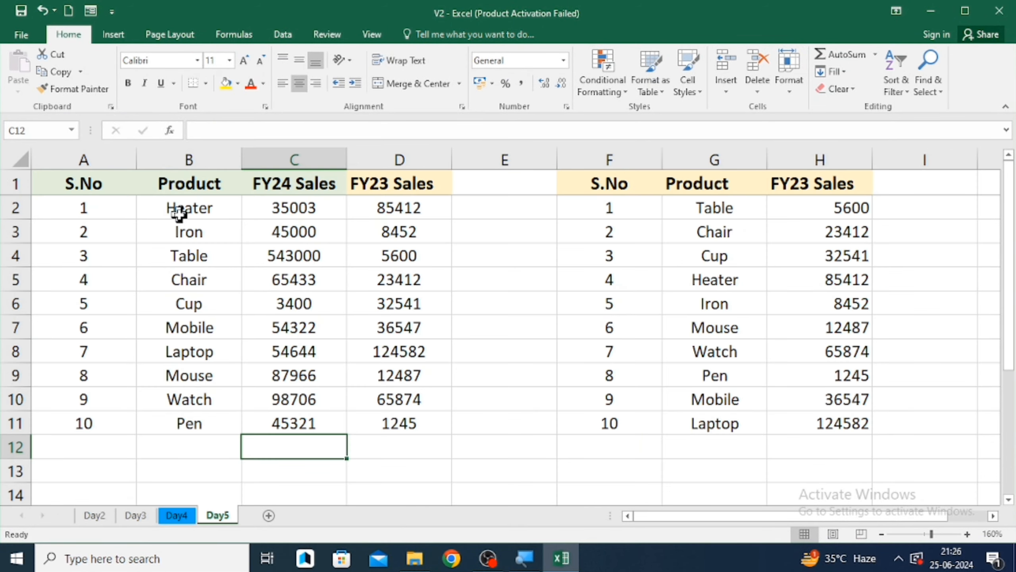
{"action": "left_click", "coordinate": [180, 214]}
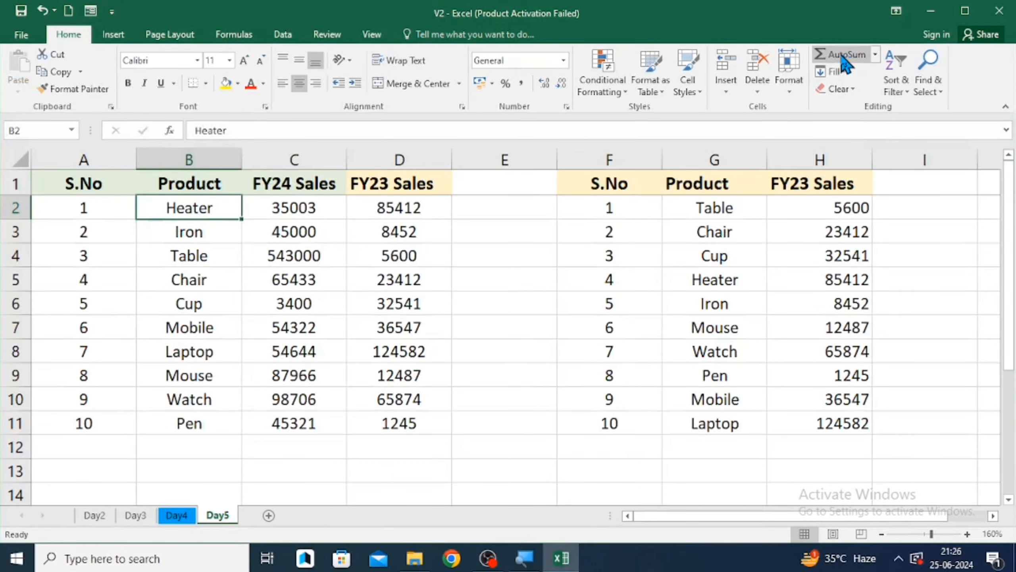
{"action": "left_click", "coordinate": [311, 442]}
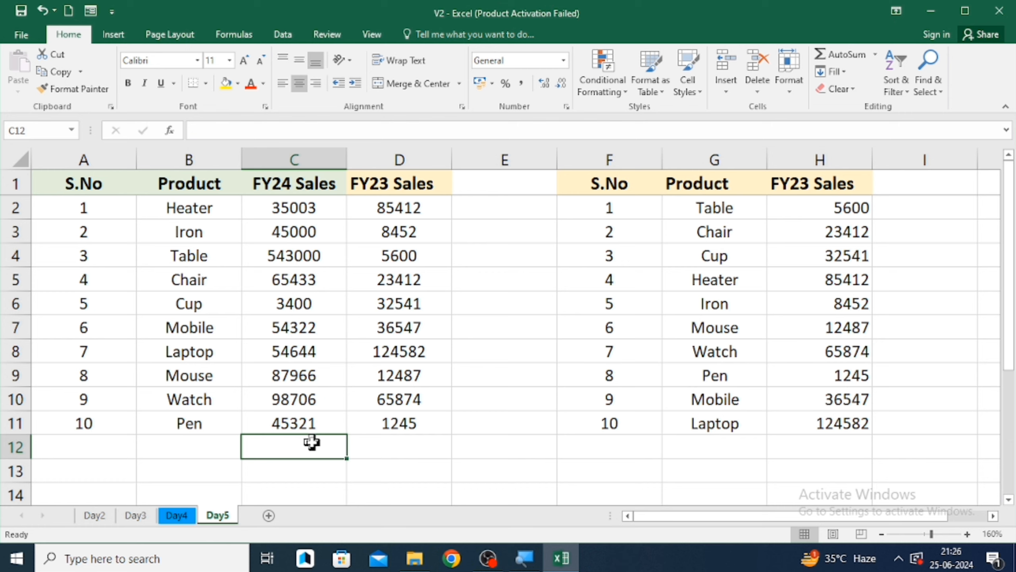
{"action": "left_click", "coordinate": [393, 448]}
{"action": "key", "text": "Left"}
{"action": "left_click", "coordinate": [874, 53]}
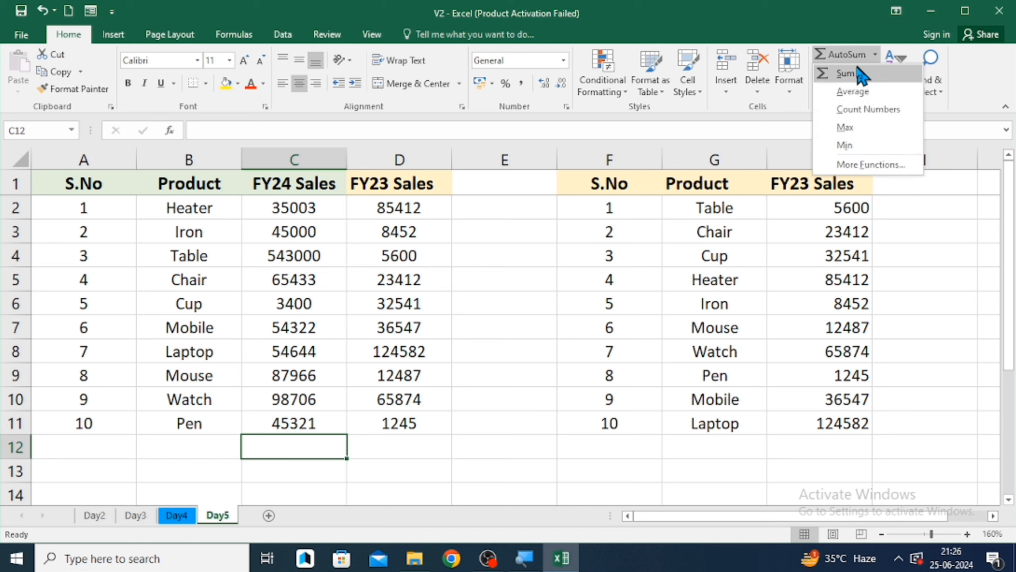
{"action": "left_click", "coordinate": [852, 75]}
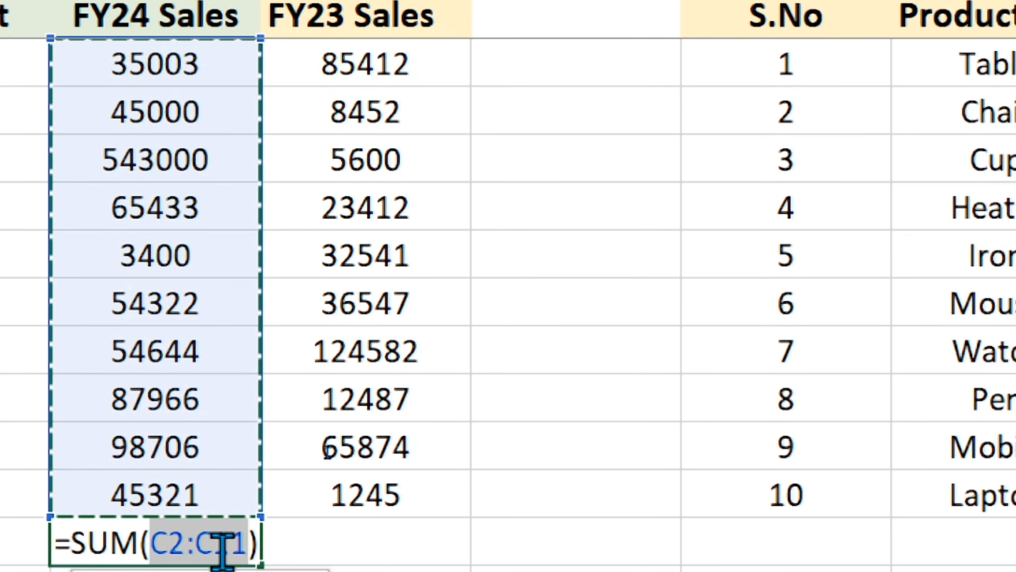
{"action": "key", "text": "ctrl+Return"}
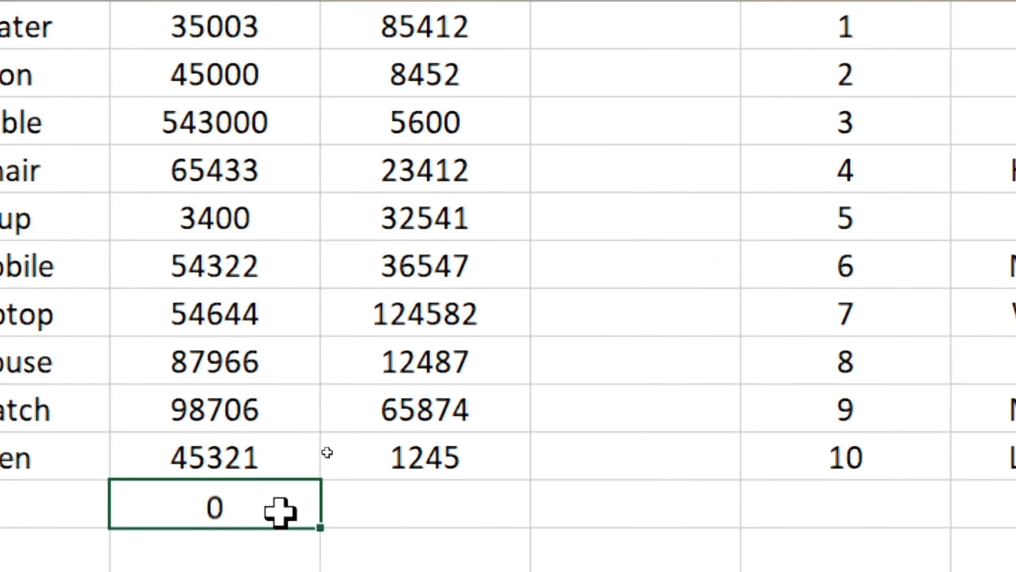
{"action": "key", "text": "Return"}
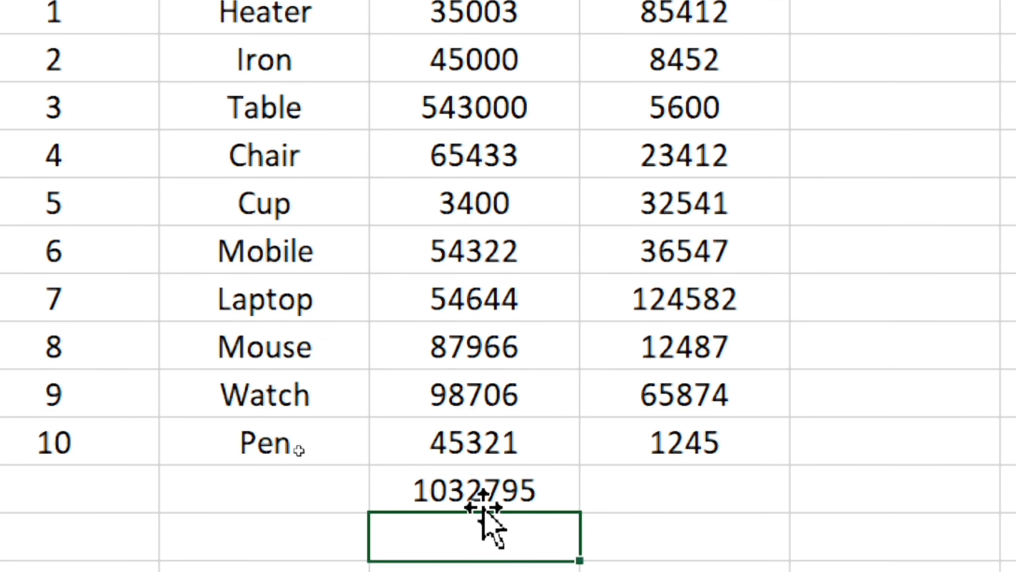
- Enter a SUM formula in C13 adding C2:C11, selecting the FY24 Sales range from the keyboard
{"action": "left_click", "coordinate": [485, 475]}
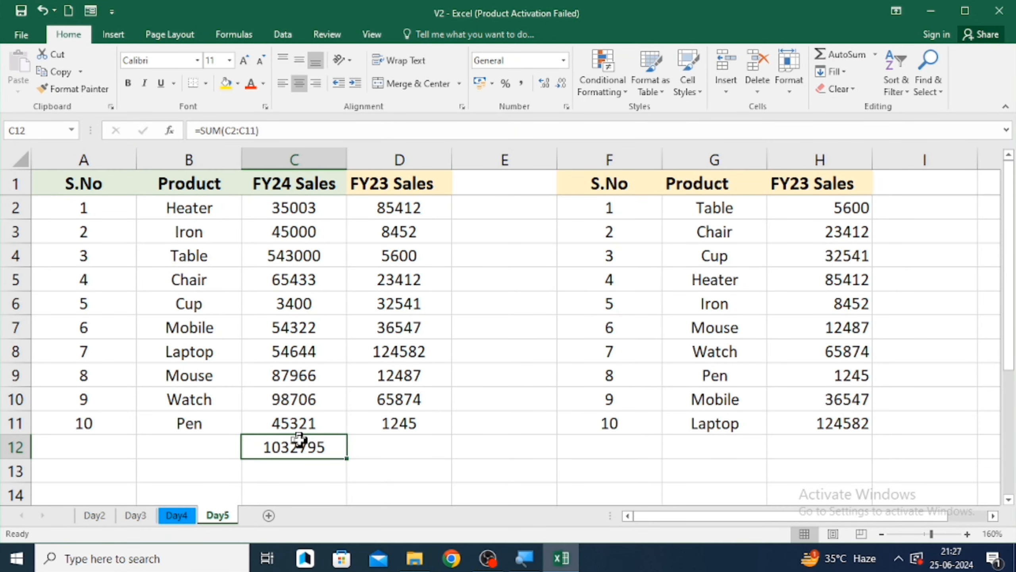
{"action": "key", "text": "Down"}
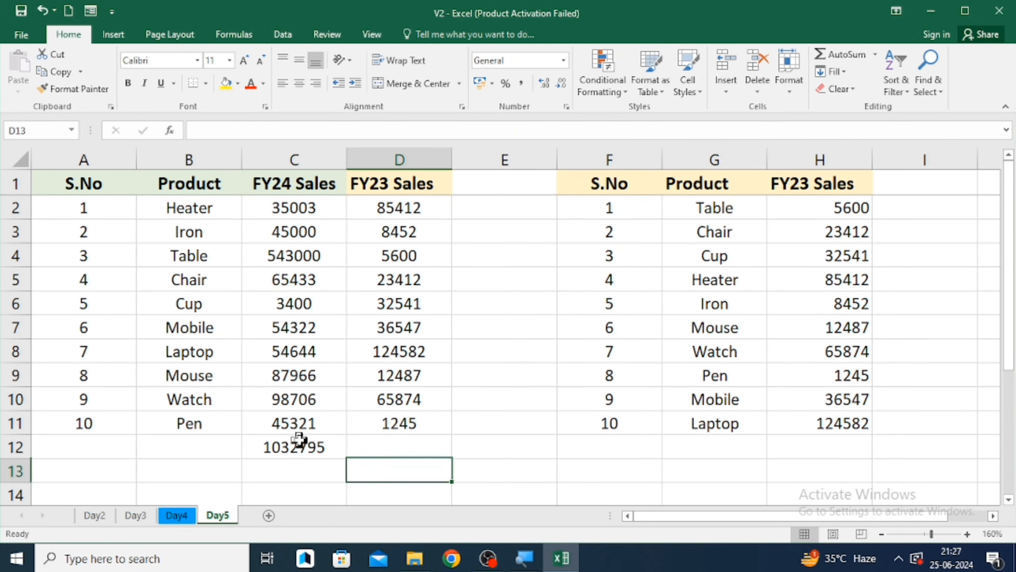
{"action": "type", "text": "="}
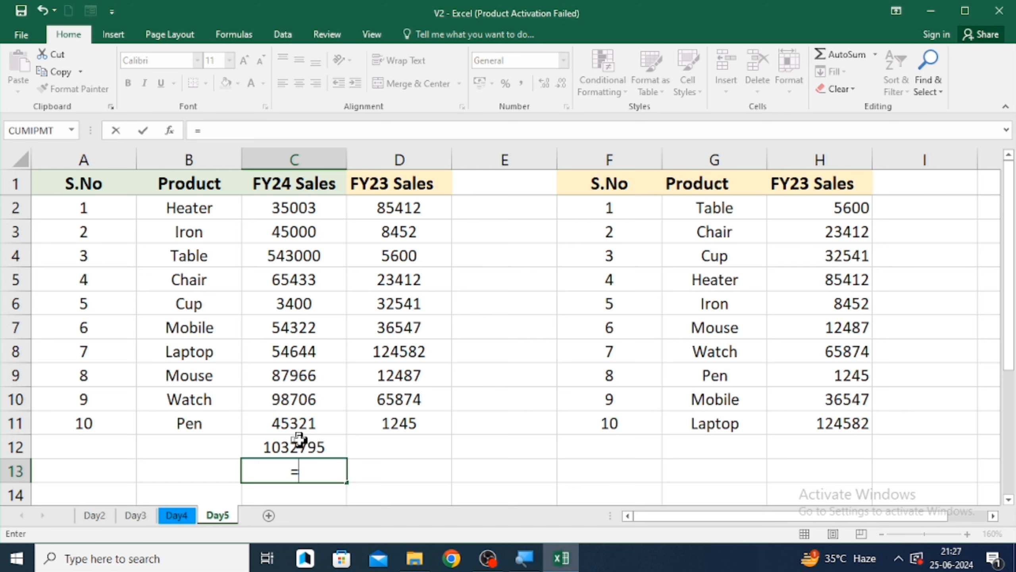
{"action": "type", "text": "sum"}
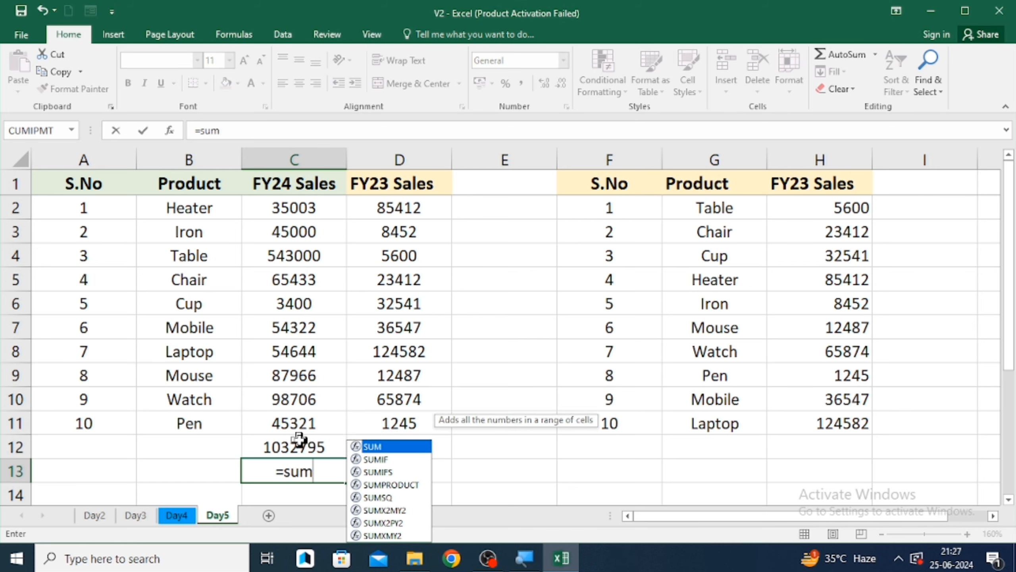
{"action": "key", "text": "Tab"}
{"action": "key", "text": "Up"}
{"action": "key", "text": "Up"}
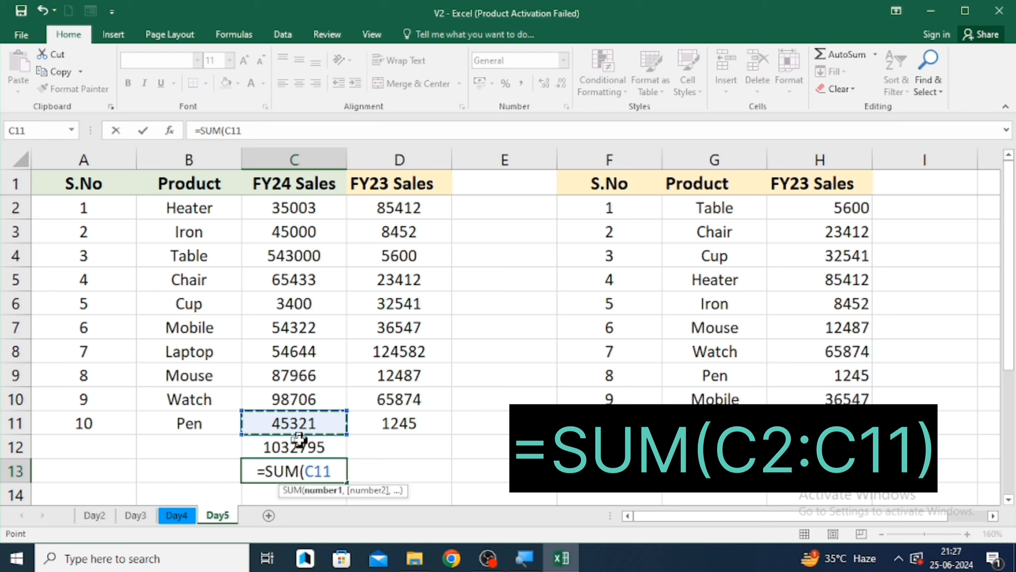
{"action": "key", "text": "ctrl+shift+Up"}
{"action": "key", "text": "shift+Down"}
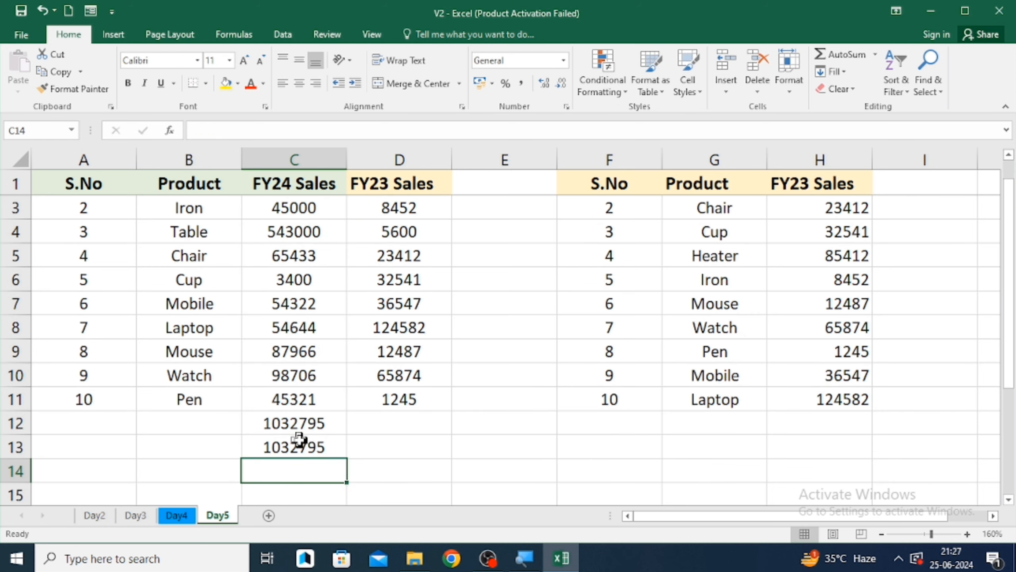
- Compare the formulas in the two FY24 Sales total cells, C12 and C13
{"action": "left_click", "coordinate": [299, 439]}
{"action": "key", "text": "Up"}
{"action": "key", "text": "Down"}
{"action": "key", "text": "Up"}
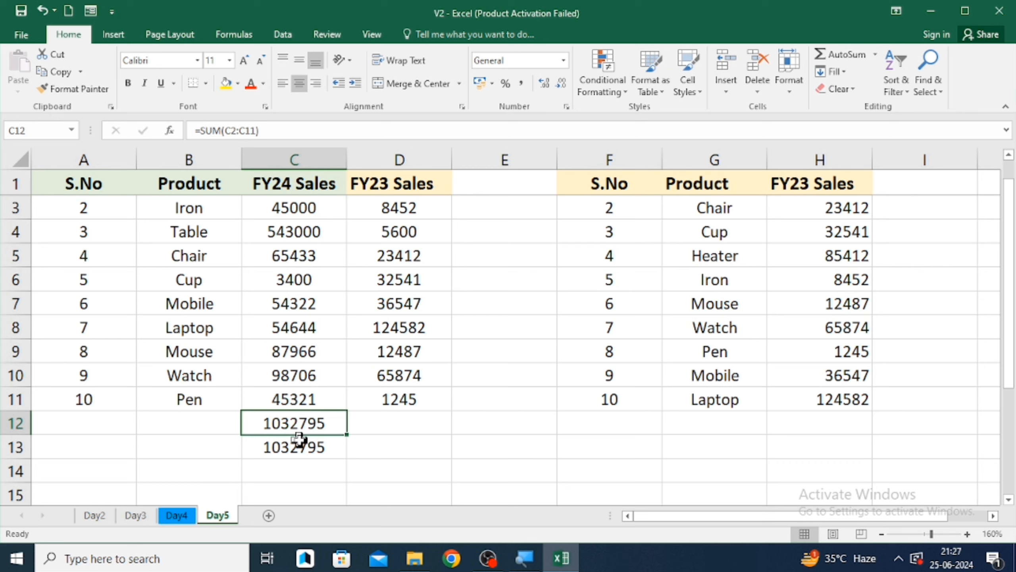
{"action": "key", "text": "Down"}
{"action": "key", "text": "Up"}
{"action": "key", "text": "Down"}
{"action": "key", "text": "Up"}
{"action": "key", "text": "Down"}
{"action": "key", "text": "Up"}
{"action": "key", "text": "Down"}
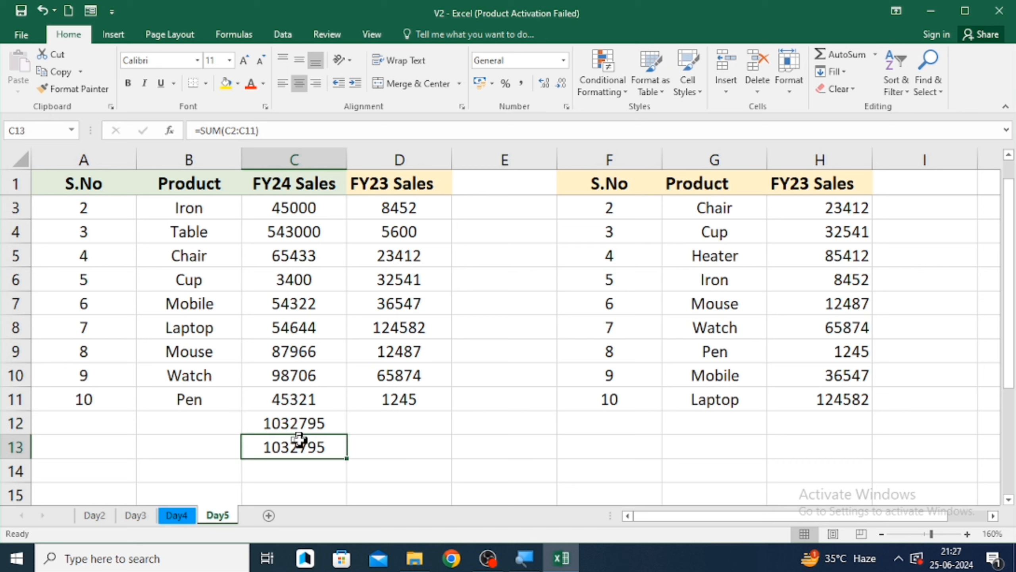
{"action": "key", "text": "Up"}
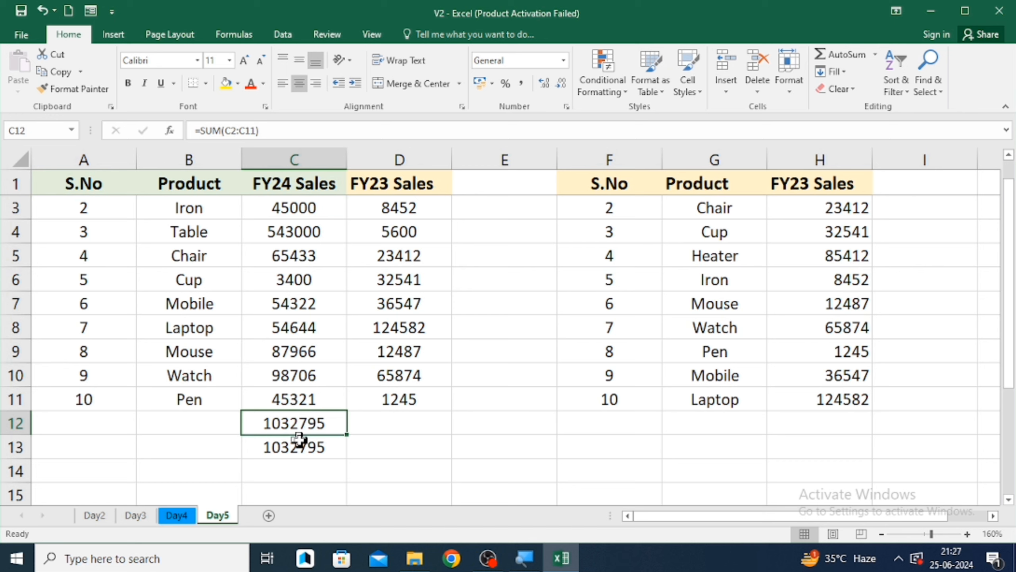
{"action": "key", "text": "Up"}
{"action": "key", "text": "Down"}
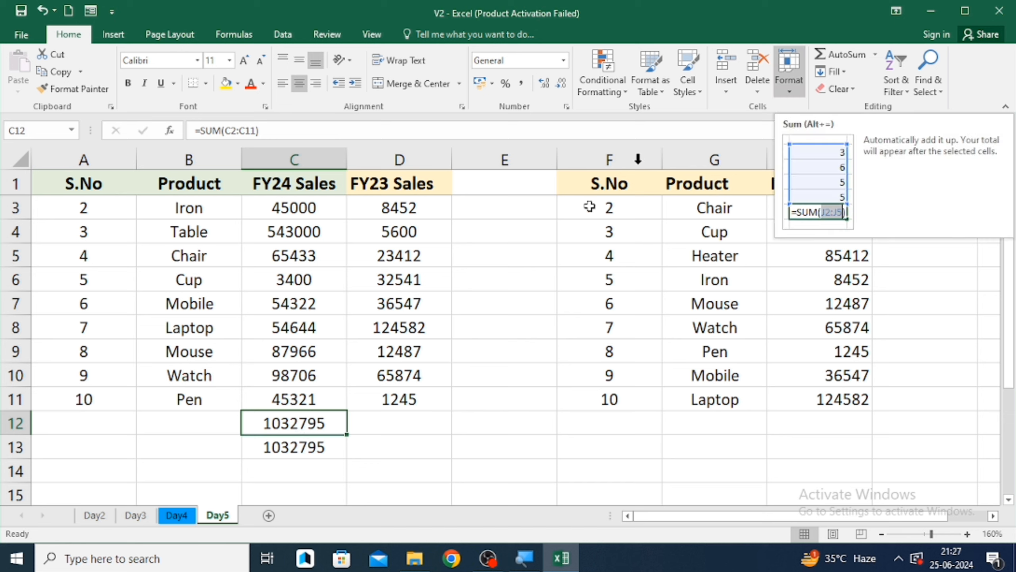
- Clear both FY24 Sales totals from C12 and C13
{"action": "left_click", "coordinate": [298, 448]}
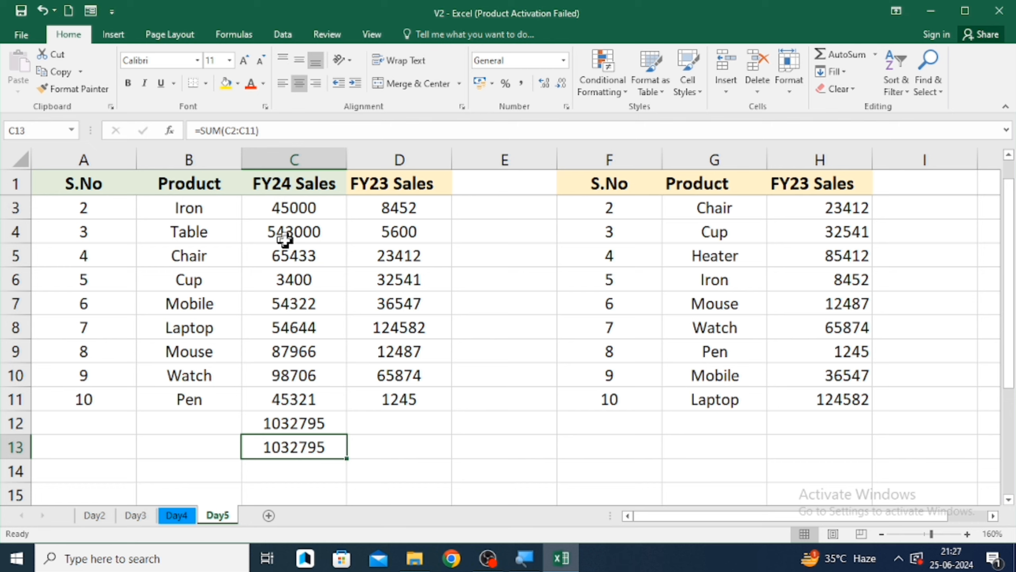
{"action": "key", "text": "BackSpace"}
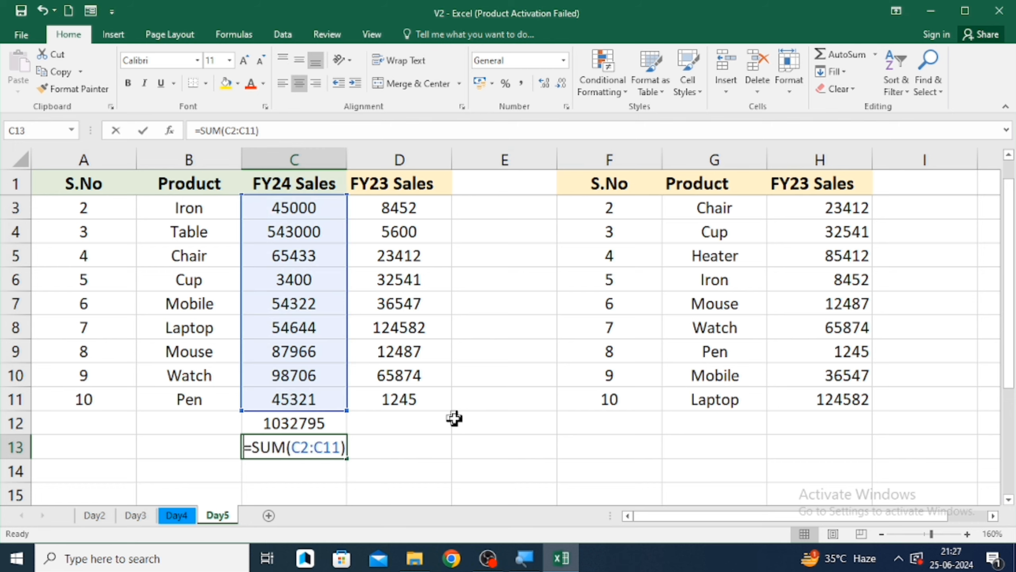
{"action": "key", "text": "Escape"}
{"action": "key", "text": "Up"}
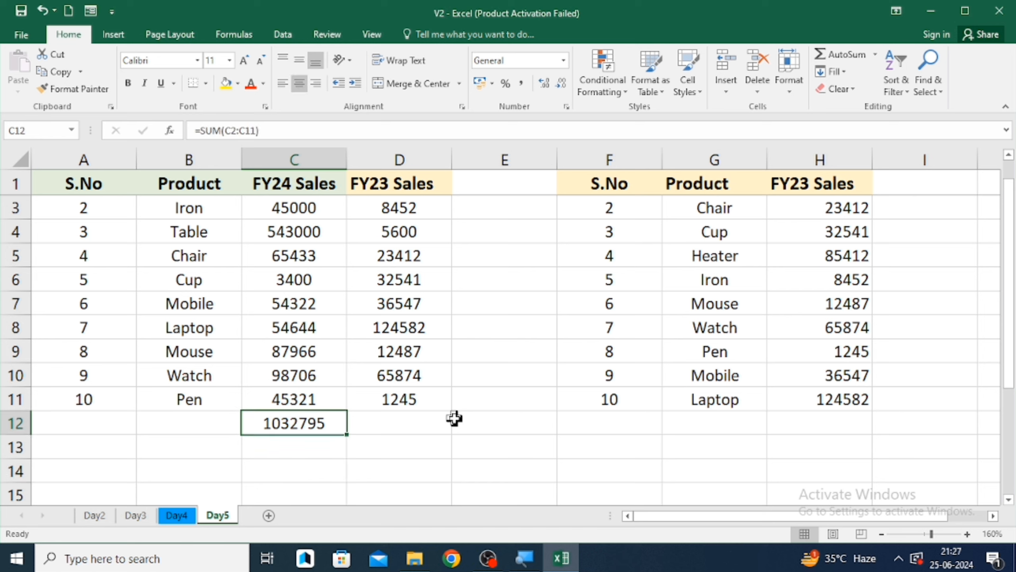
{"action": "key", "text": "BackSpace"}
{"action": "key", "text": "Return"}
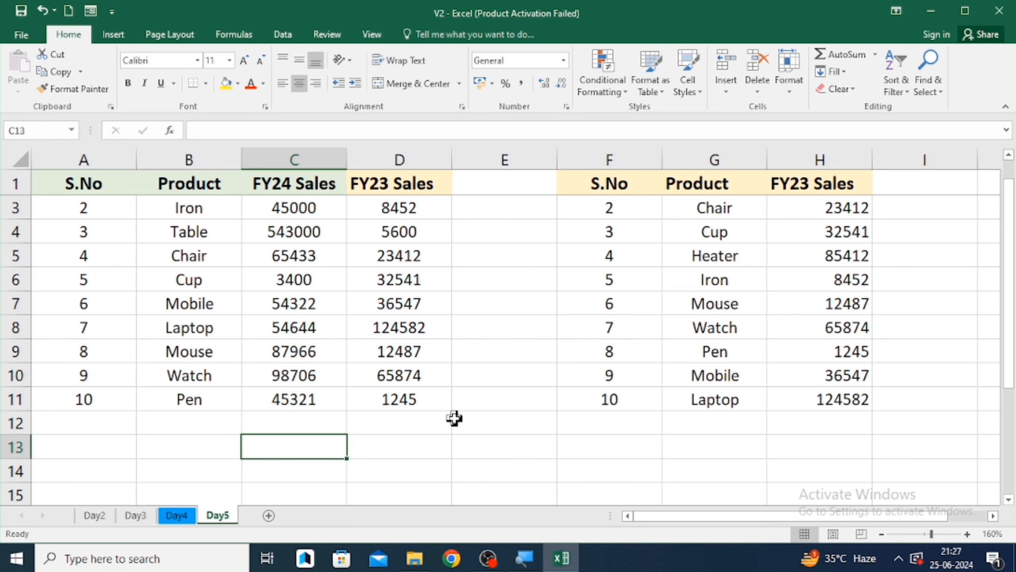
- Insert an AutoSum Average of the FY24 Sales values in C12
{"action": "key", "text": "Up"}
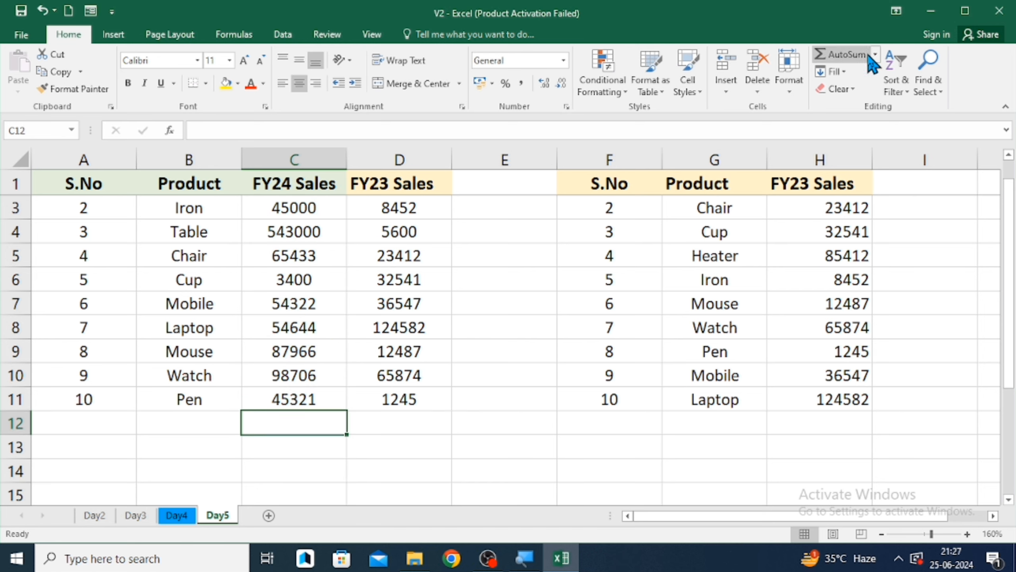
{"action": "left_click", "coordinate": [874, 56]}
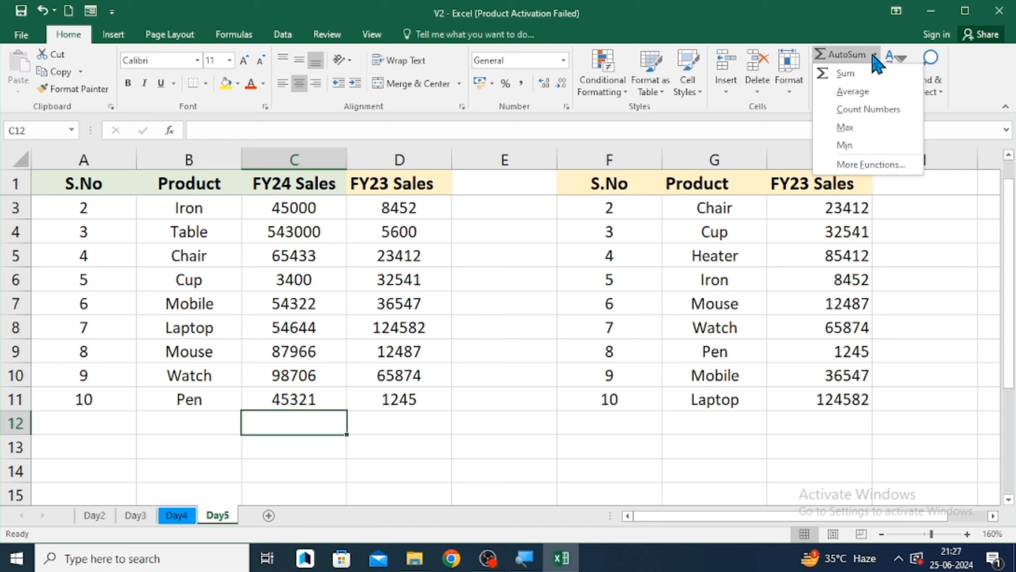
{"action": "left_click", "coordinate": [860, 94]}
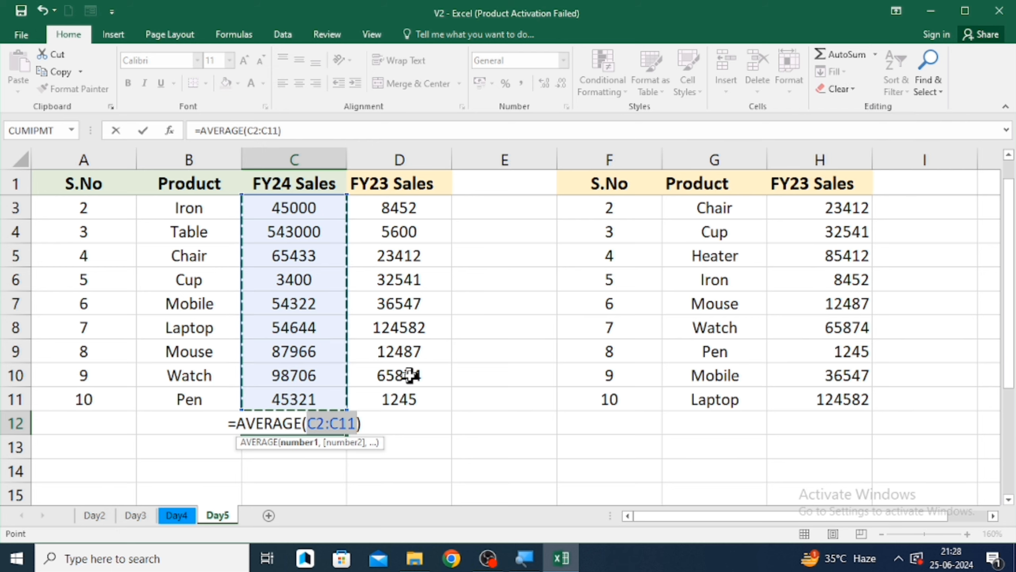
{"action": "key", "text": "Return"}
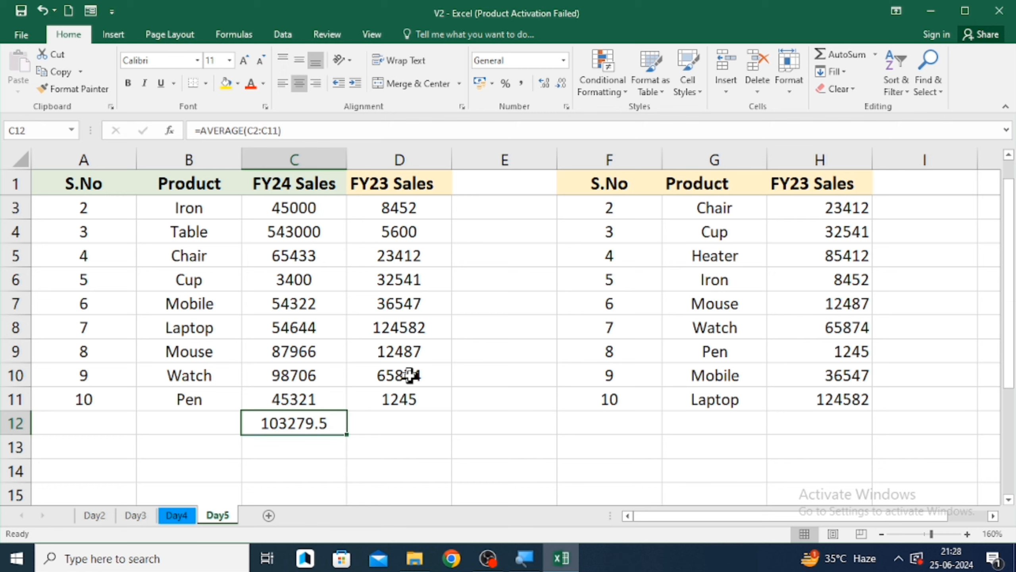
- Zoom in on the sheet and inspect the AVERAGE formula in C12
{"action": "left_click", "coordinate": [967, 533]}
{"action": "left_click", "coordinate": [966, 534]}
{"action": "left_click", "coordinate": [966, 533]}
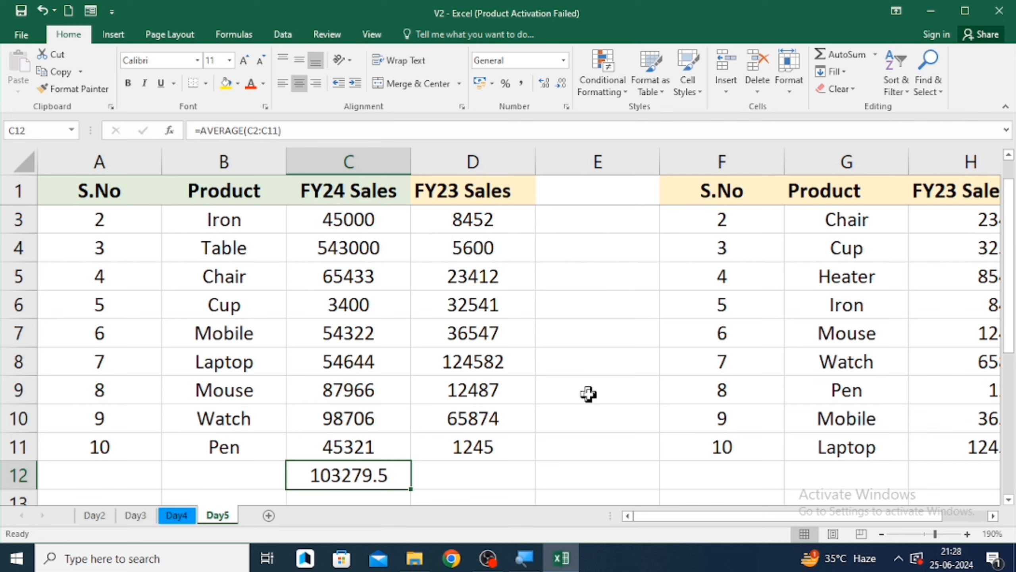
{"action": "key", "text": "F2"}
{"action": "key", "text": "Return"}
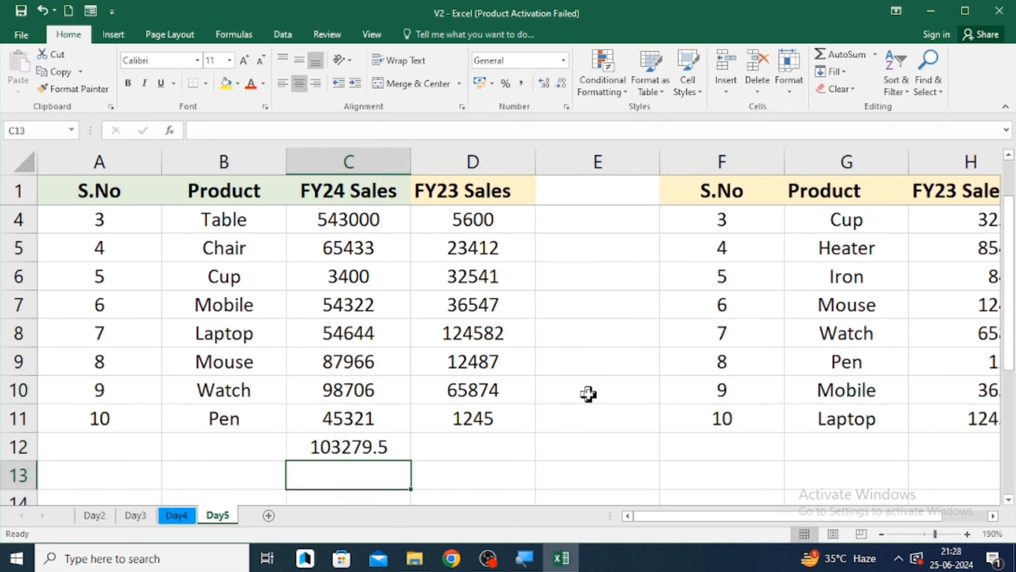
{"action": "key", "text": "Up"}
{"action": "key", "text": "Up"}
{"action": "key", "text": "Up"}
{"action": "key", "text": "Up"}
{"action": "key", "text": "Up"}
{"action": "key", "text": "Up"}
{"action": "key", "text": "Up"}
{"action": "key", "text": "Up"}
{"action": "key", "text": "Up"}
{"action": "key", "text": "Up"}
{"action": "key", "text": "Up"}
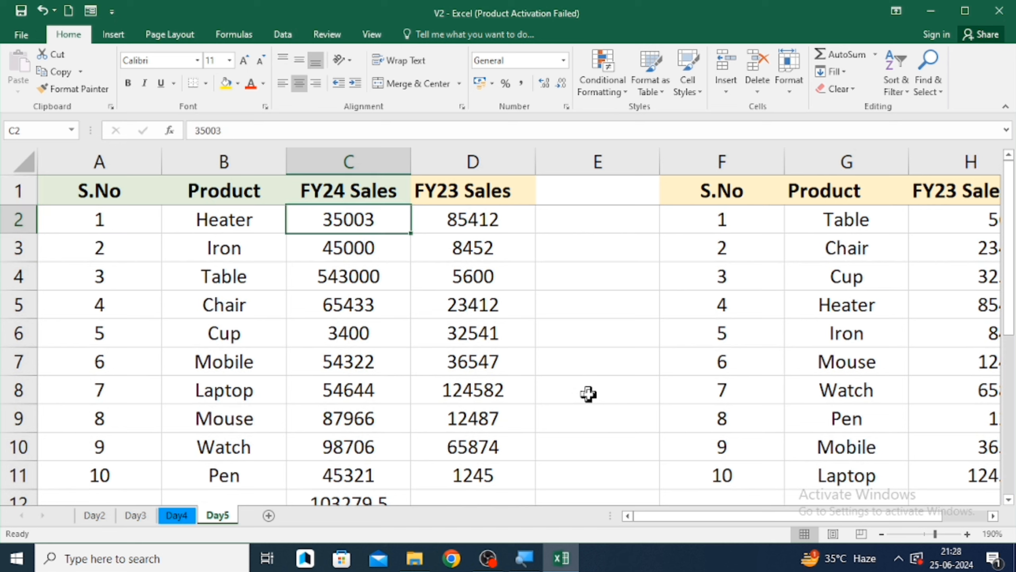
- Select the FY24 Sales values C2:C11 to compare their average with the result in C12
{"action": "key", "text": "shift+Down"}
{"action": "key", "text": "shift+Down"}
{"action": "key", "text": "shift+Down"}
{"action": "key", "text": "shift+Down"}
{"action": "key", "text": "shift+Down"}
{"action": "key", "text": "shift+Down"}
{"action": "key", "text": "shift+Down"}
{"action": "key", "text": "shift+Down"}
{"action": "key", "text": "shift+Down"}
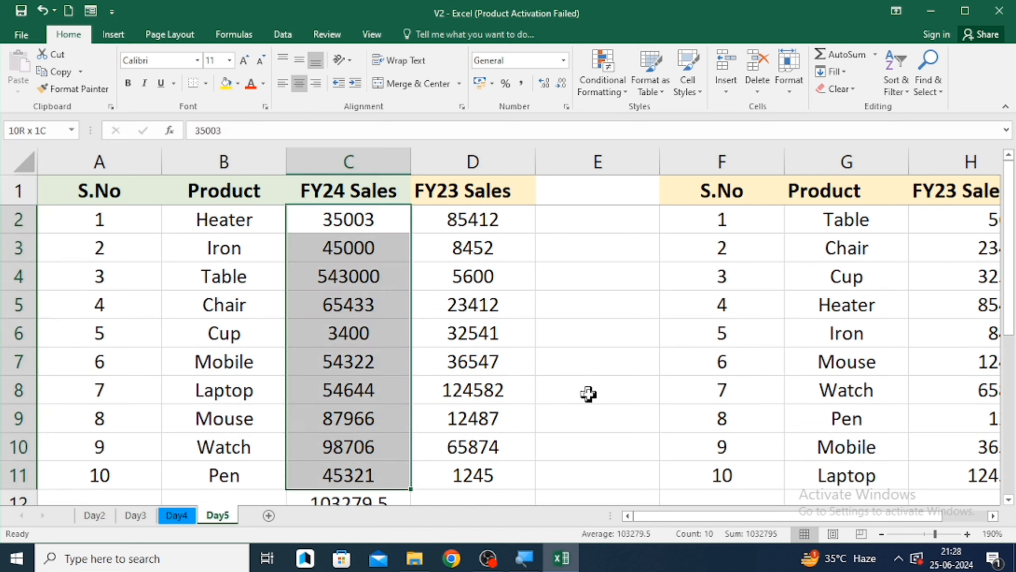
{"action": "key", "text": "Down"}
{"action": "key", "text": "Down"}
{"action": "key", "text": "Down"}
{"action": "key", "text": "Down"}
{"action": "key", "text": "Down"}
{"action": "key", "text": "Down"}
{"action": "key", "text": "Down"}
{"action": "key", "text": "Down"}
{"action": "key", "text": "Down"}
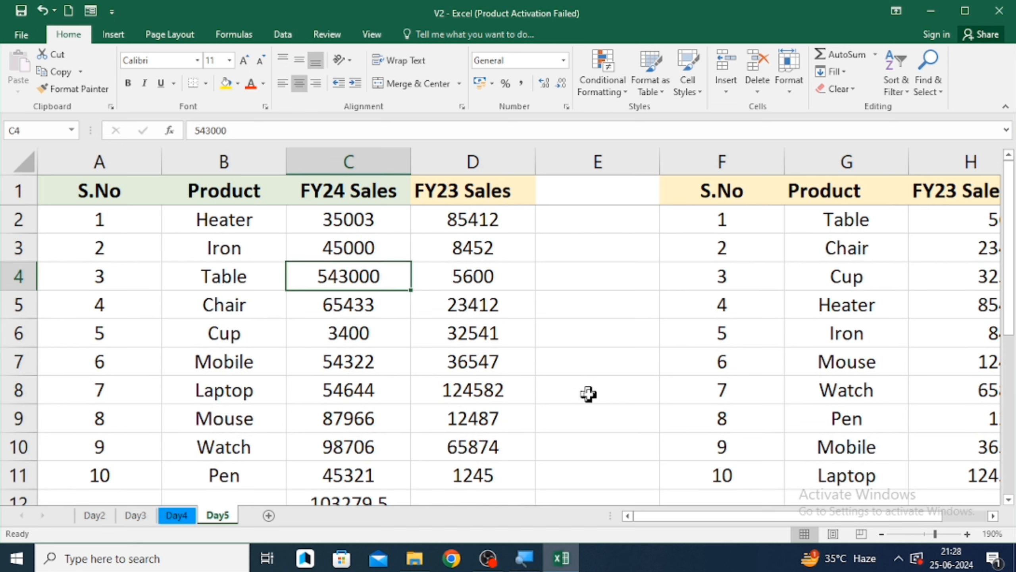
{"action": "key", "text": "Down"}
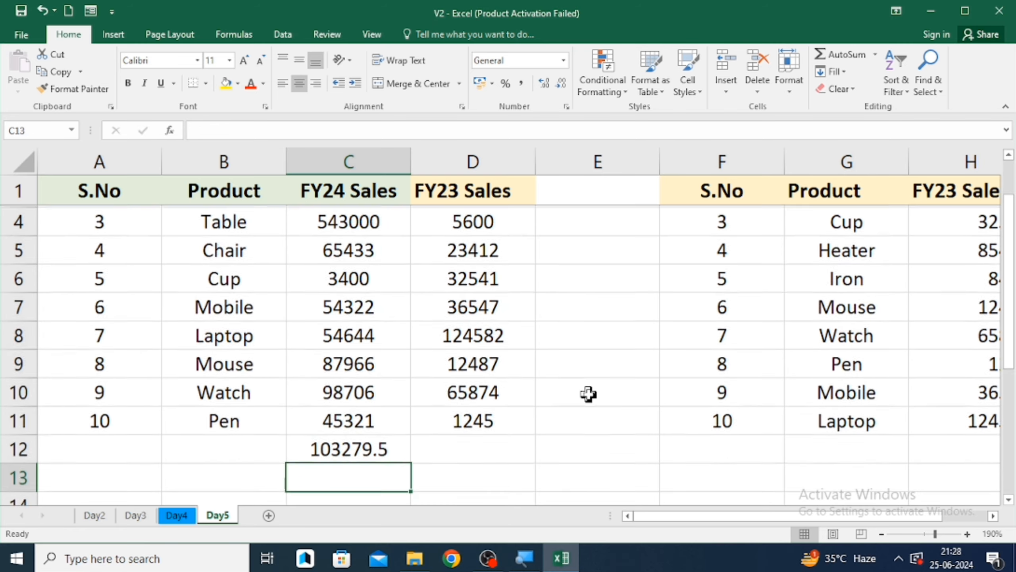
{"action": "key", "text": "F2"}
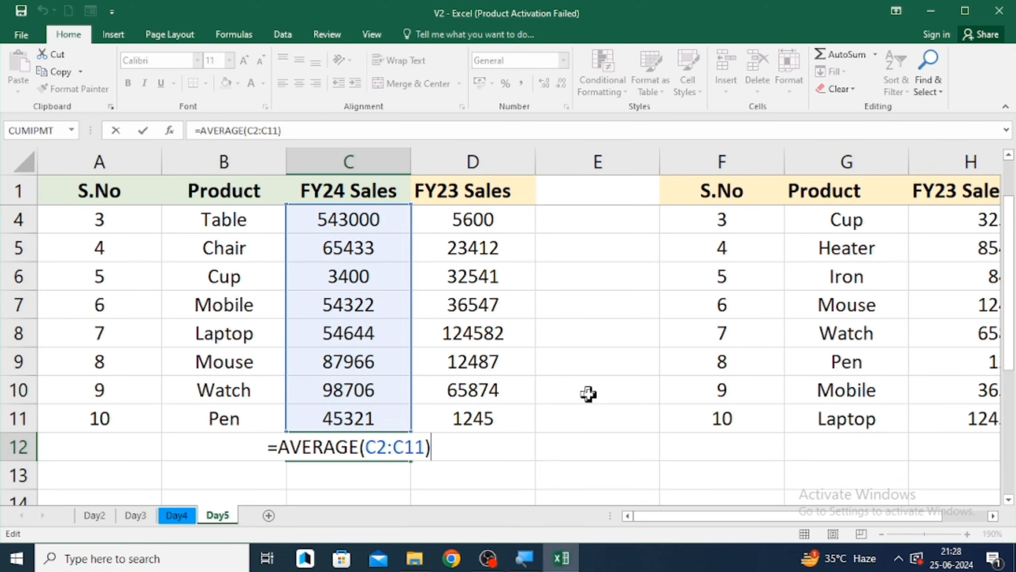
{"action": "key", "text": "Escape"}
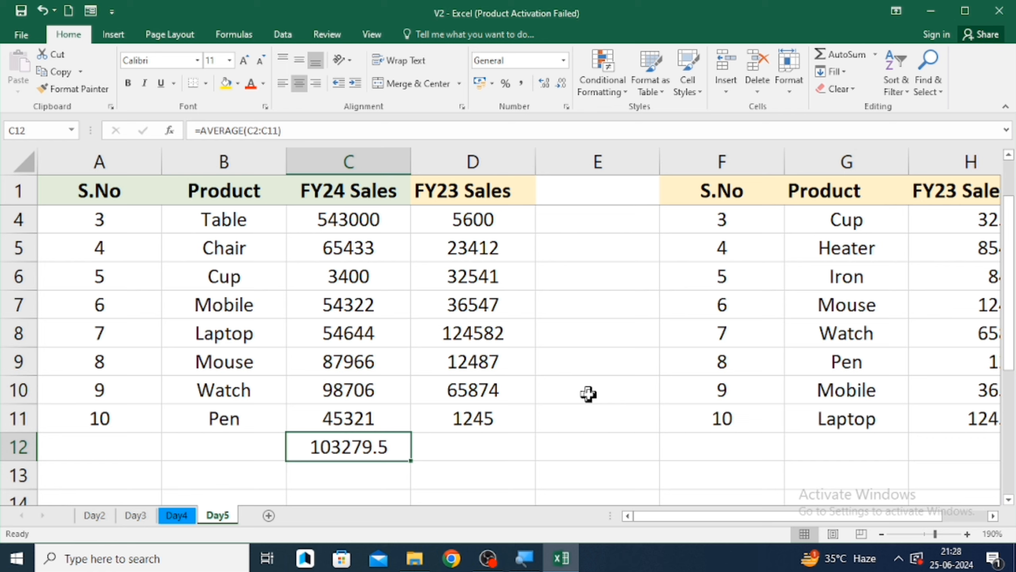
{"action": "key", "text": "Down"}
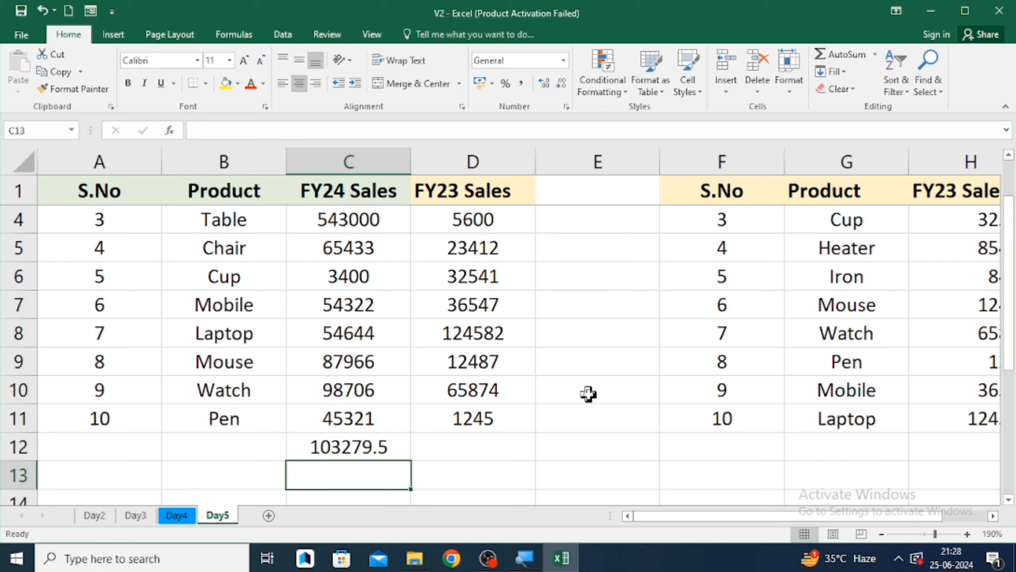
- Enter a SUM formula in C13 adding the FY24 Sales range C2:C11 from the keyboard
{"action": "type", "text": "=sum"}
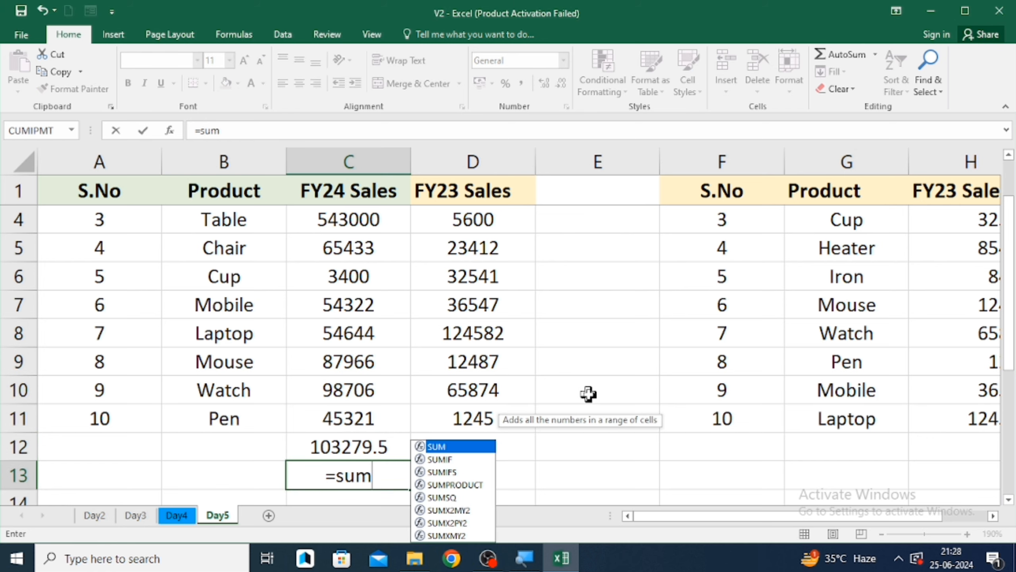
{"action": "key", "text": "Tab"}
{"action": "key", "text": "Up"}
{"action": "key", "text": "Up"}
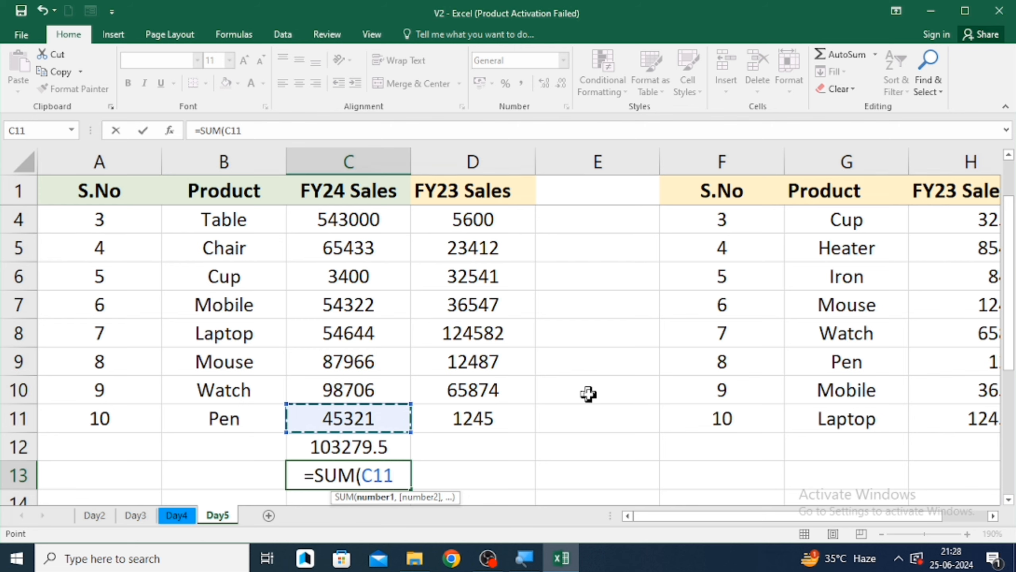
{"action": "key", "text": "ctrl+shift+Up"}
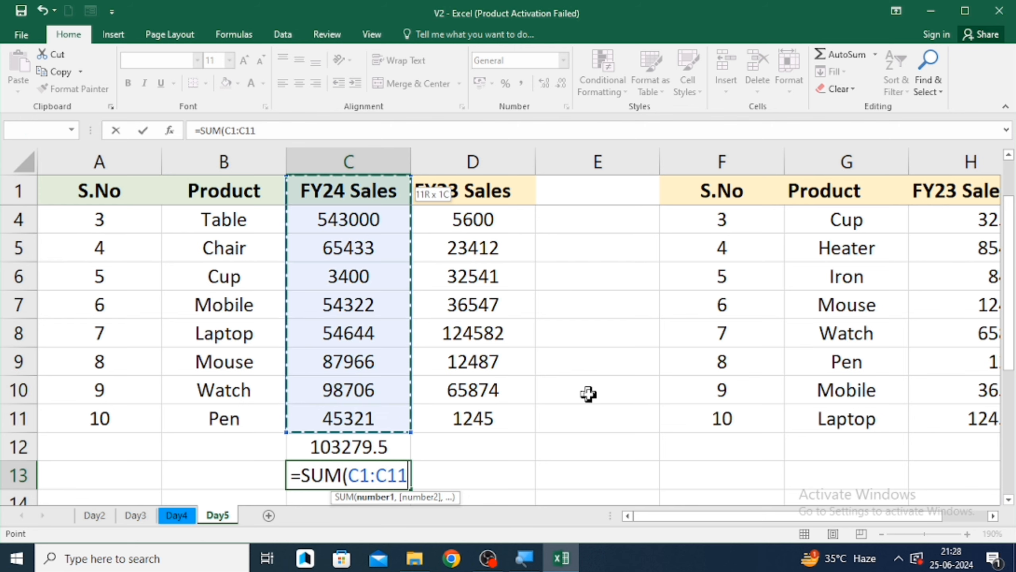
{"action": "key", "text": "shift+Down"}
{"action": "key", "text": "Return"}
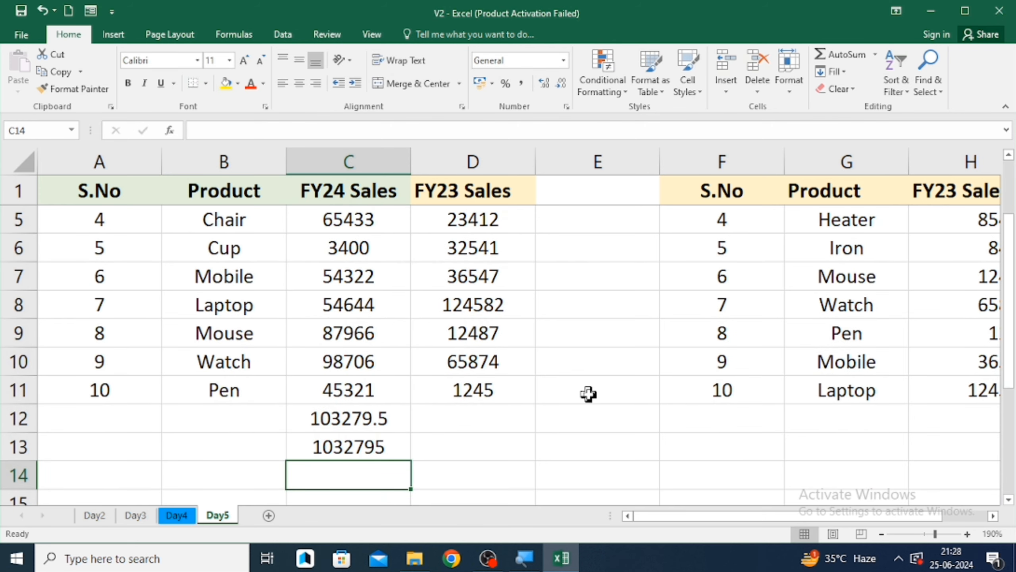
- Decrease the decimal places of the average in C12
{"action": "key", "text": "Up"}
{"action": "key", "text": "Up"}
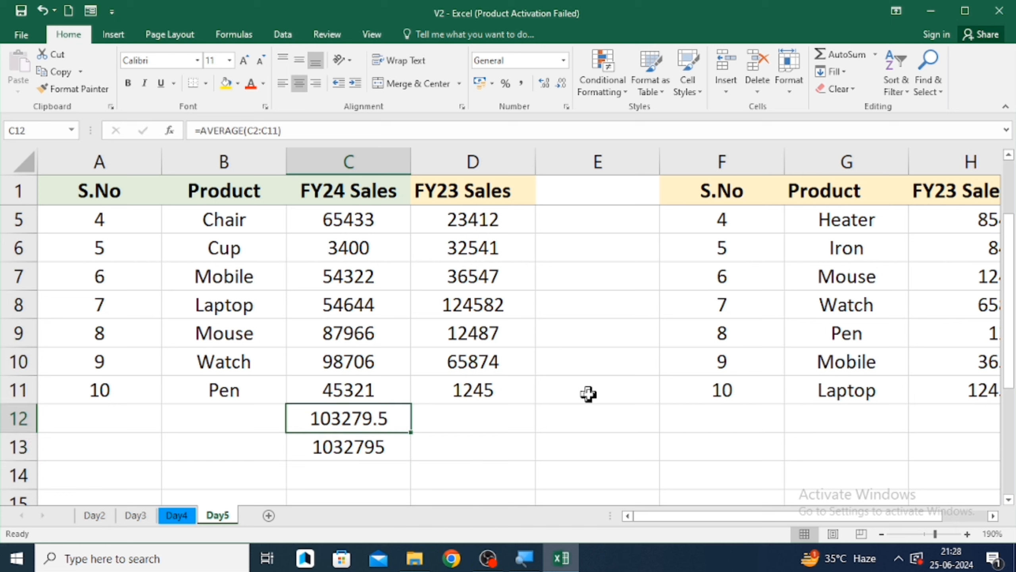
{"action": "key", "text": "Down"}
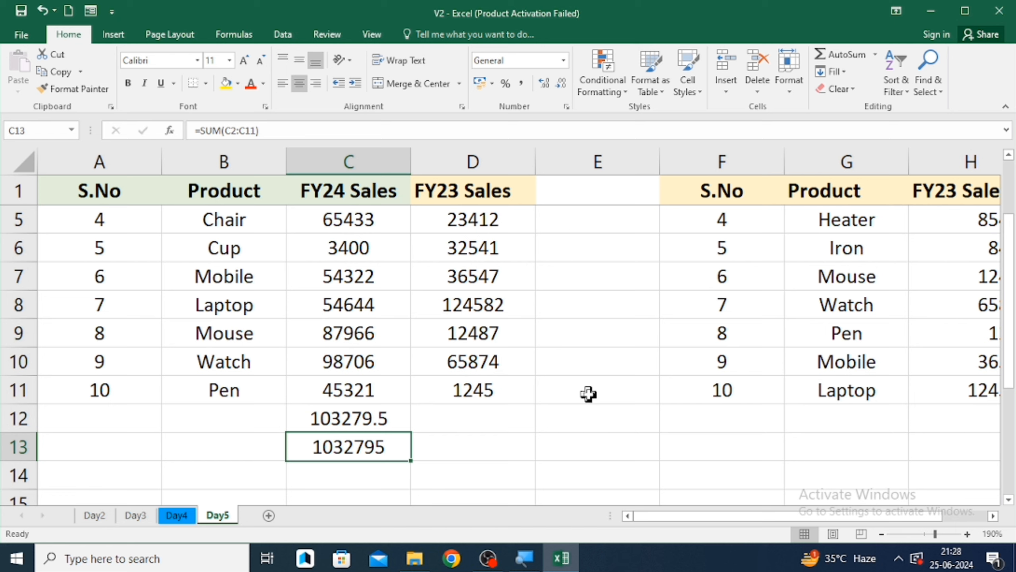
{"action": "key", "text": "Up"}
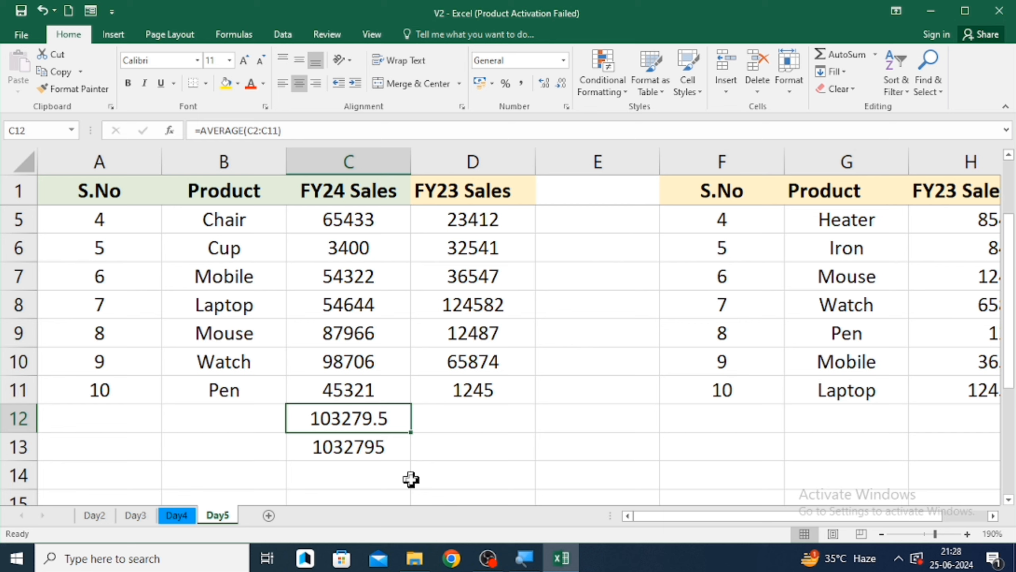
{"action": "left_click", "coordinate": [561, 83]}
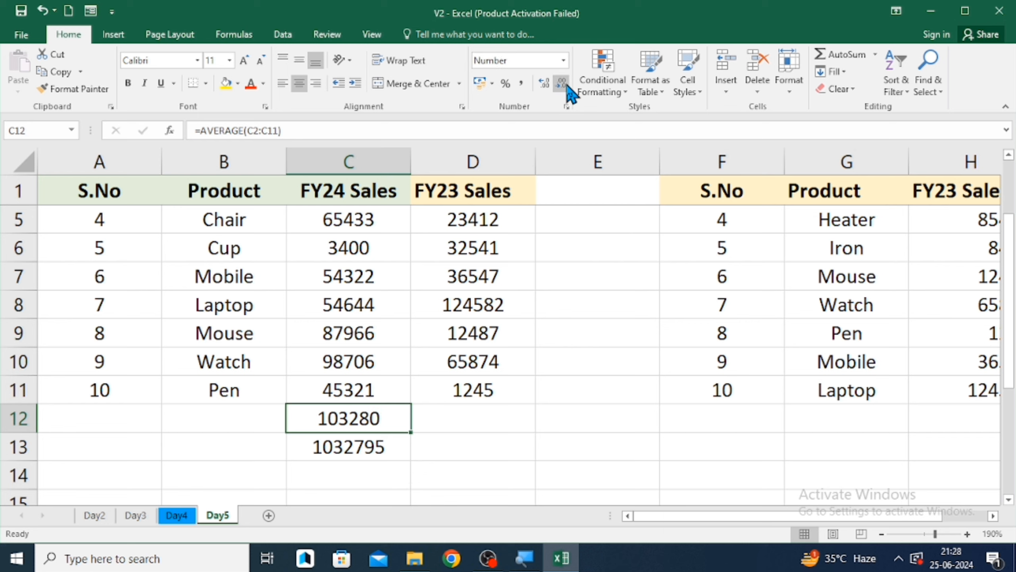
- Edit the C13 formula to divide the SUM of C2:C11 by 10
{"action": "scroll", "coordinate": [449, 432], "scroll_direction": "down", "scroll_amount": 5}
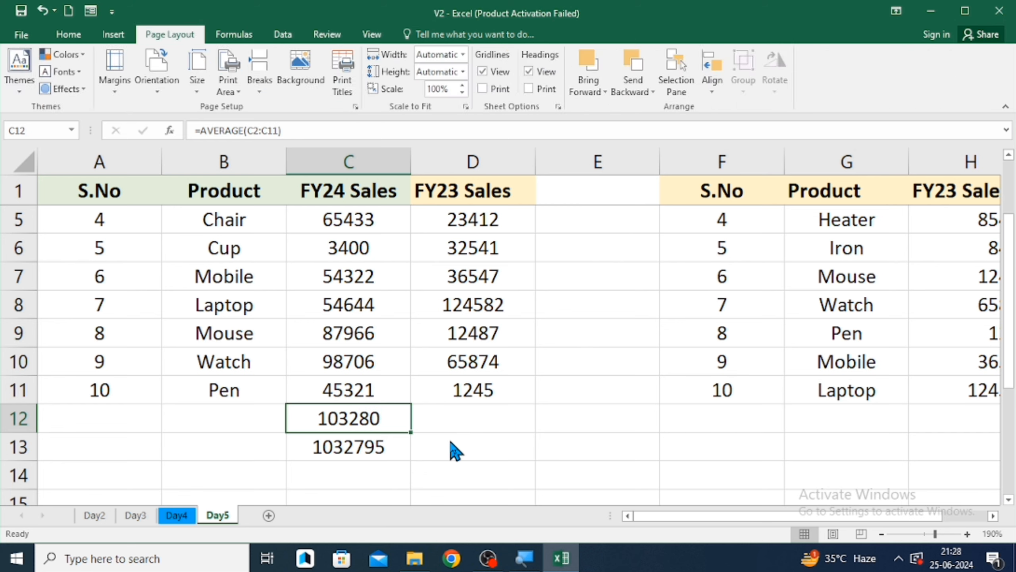
{"action": "key", "text": "Down"}
{"action": "key", "text": "F2"}
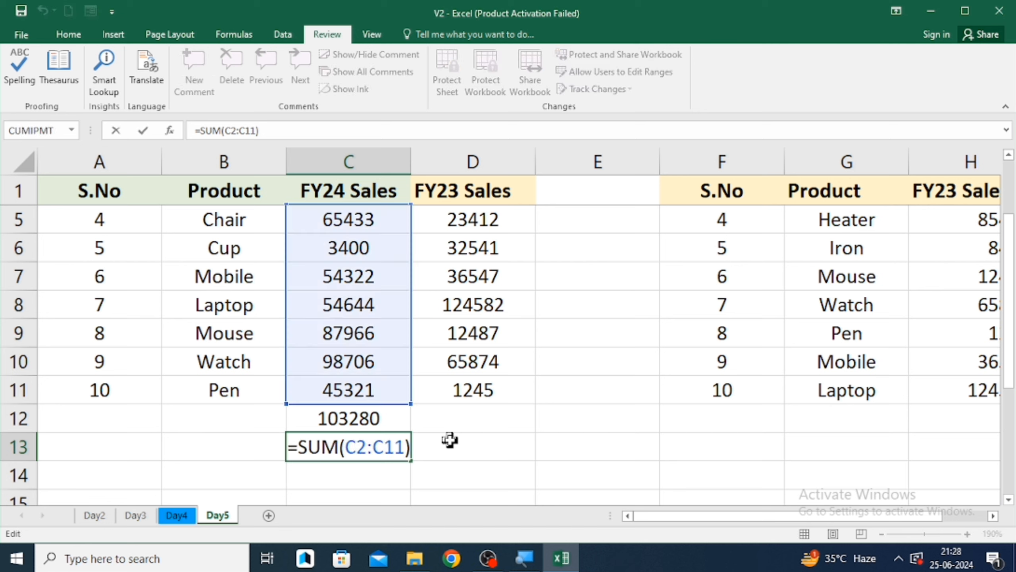
{"action": "type", "text": "/"}
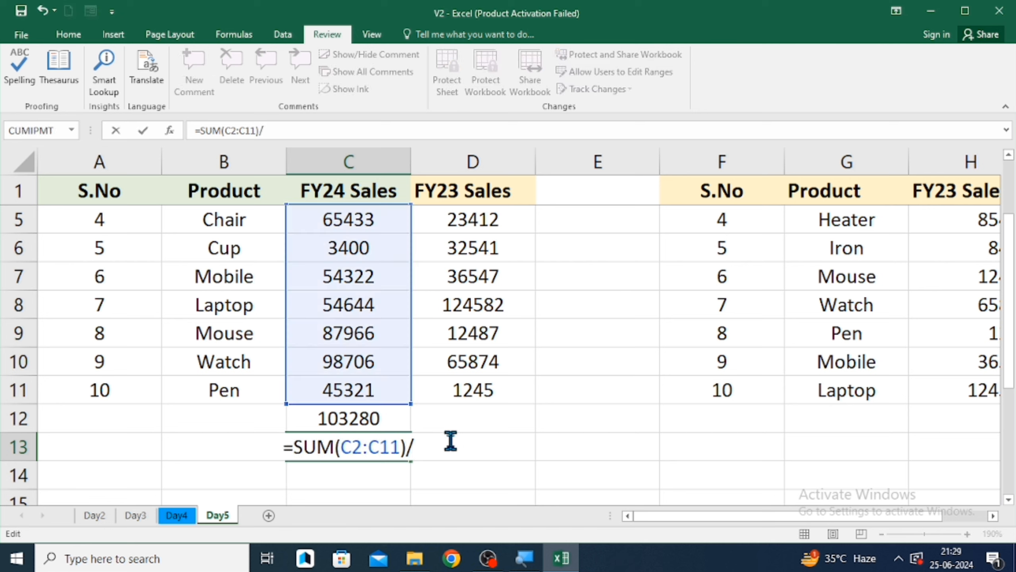
{"action": "type", "text": "10"}
{"action": "key", "text": "Return"}
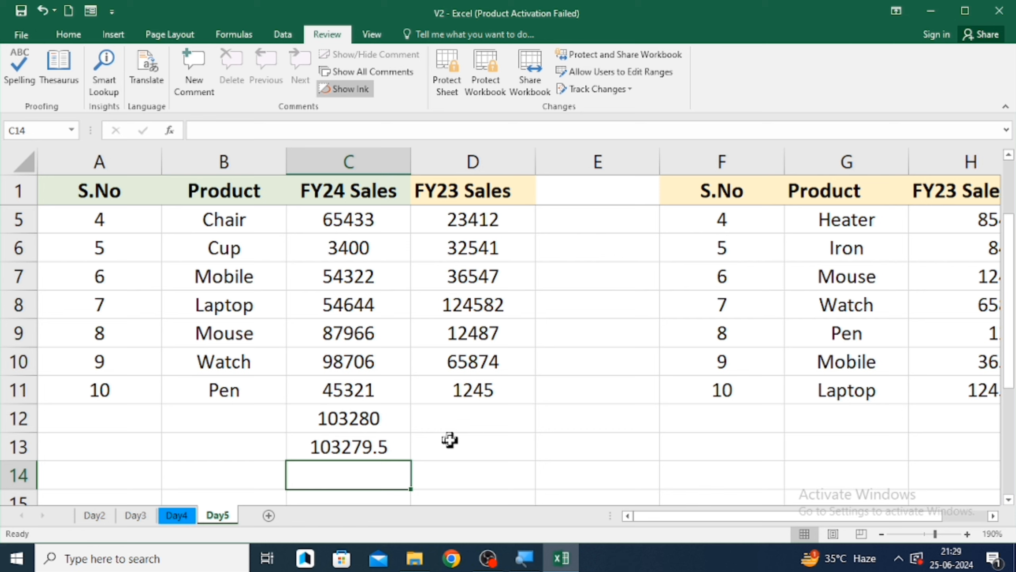
- Decrease the decimal places of the result in C13
{"action": "key", "text": "Up"}
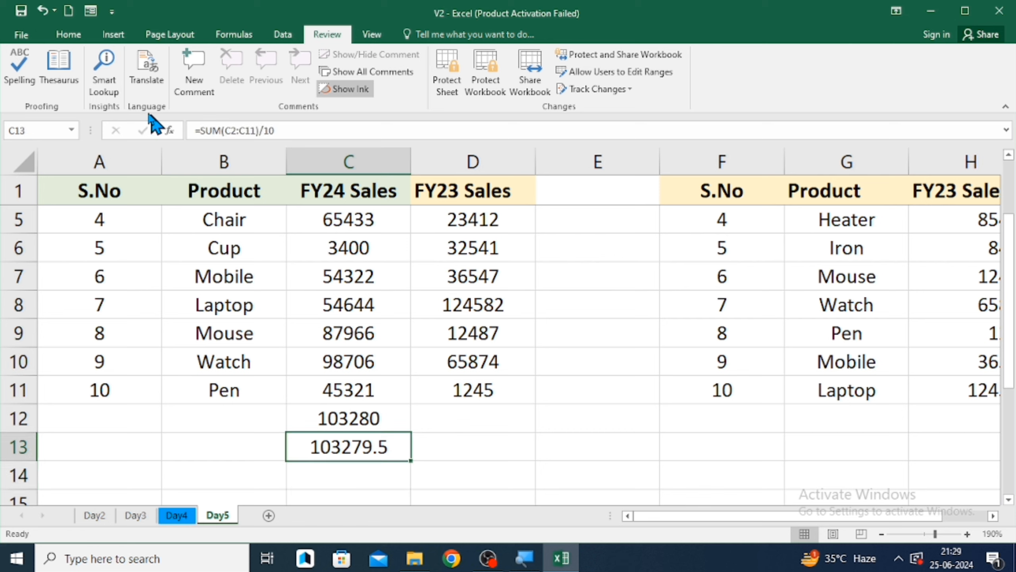
{"action": "left_click", "coordinate": [68, 37]}
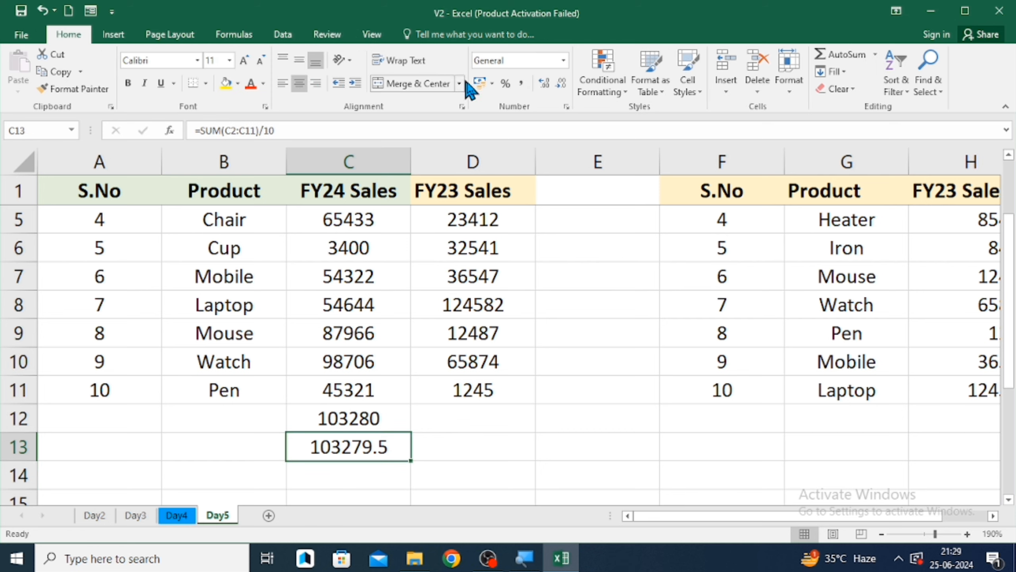
{"action": "left_click", "coordinate": [562, 84]}
{"action": "key", "text": "Up"}
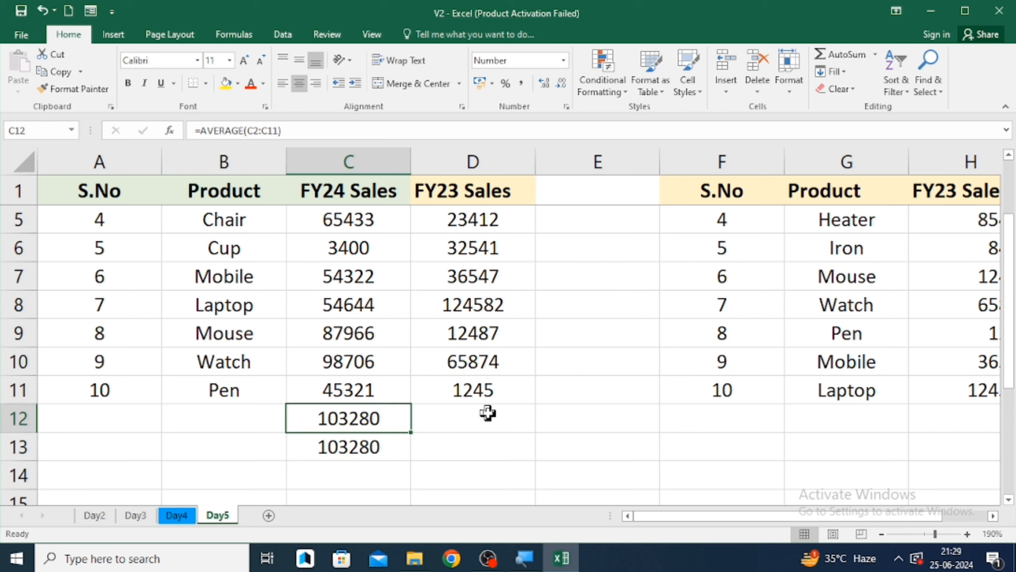
- Clear the formulas from C12 and C13
{"action": "key", "text": "shift+Down"}
{"action": "key", "text": "BackSpace"}
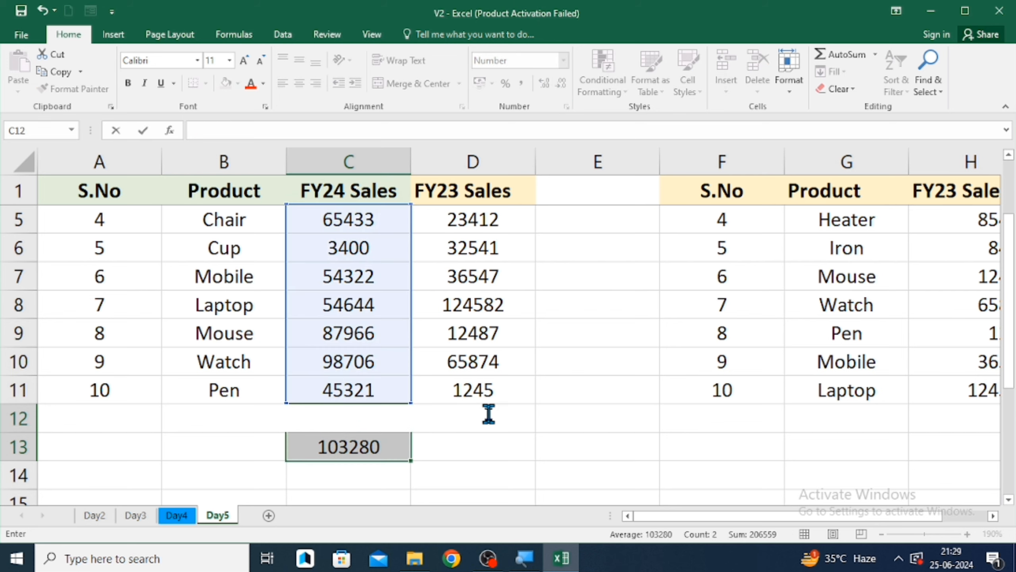
{"action": "key", "text": "Return"}
{"action": "key", "text": "Down"}
{"action": "key", "text": "Up"}
{"action": "key", "text": "BackSpace"}
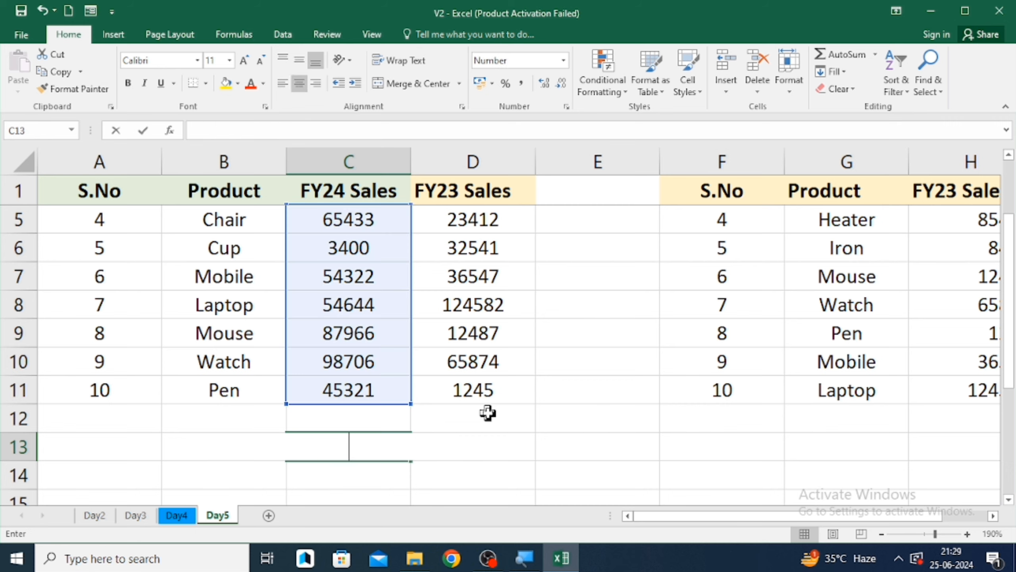
{"action": "key", "text": "Return"}
{"action": "key", "text": "Up"}
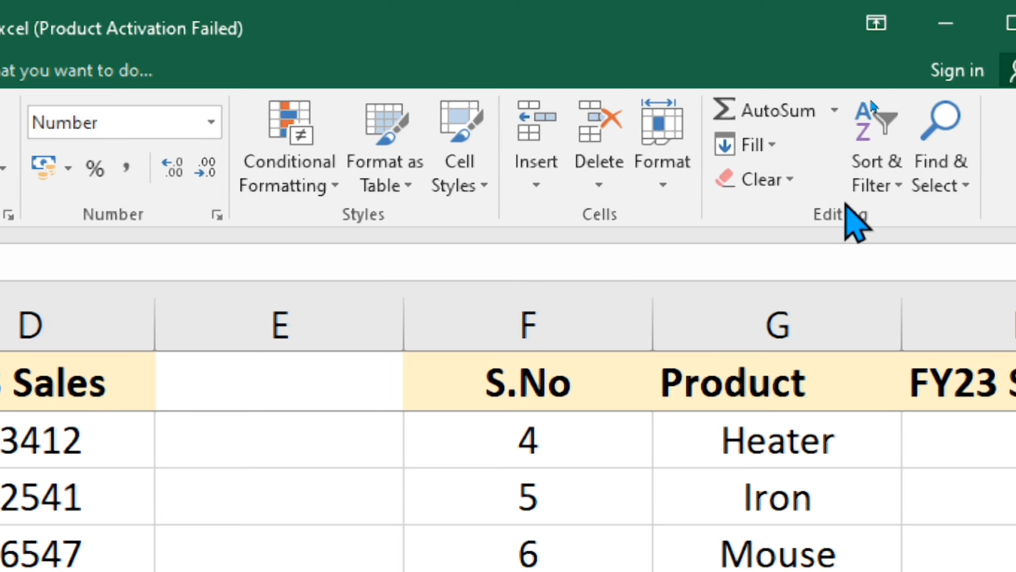
- Insert an AutoSum Count Numbers of the FY24 Sales values in C12
{"action": "left_click", "coordinate": [835, 114]}
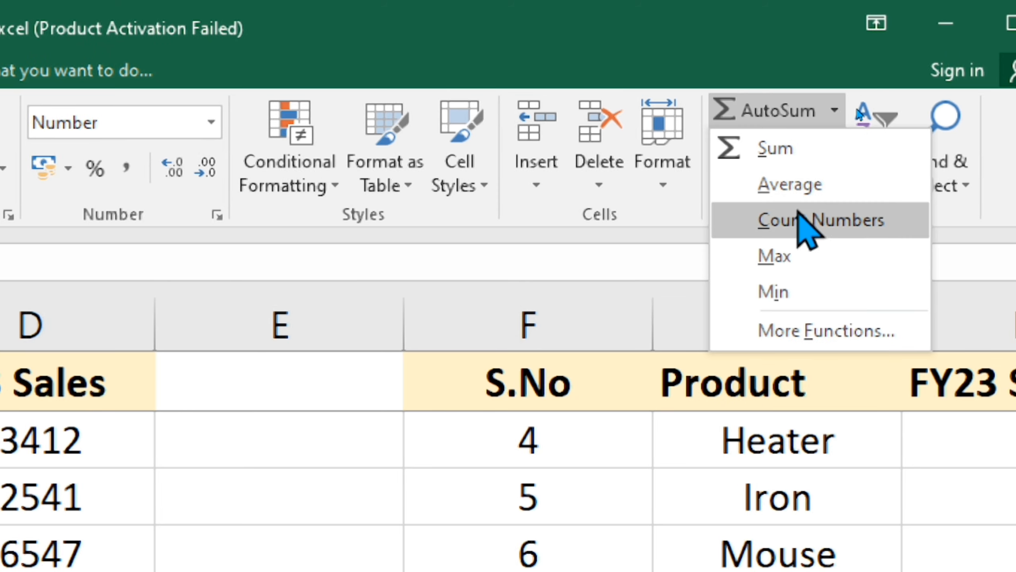
{"action": "left_click", "coordinate": [799, 225]}
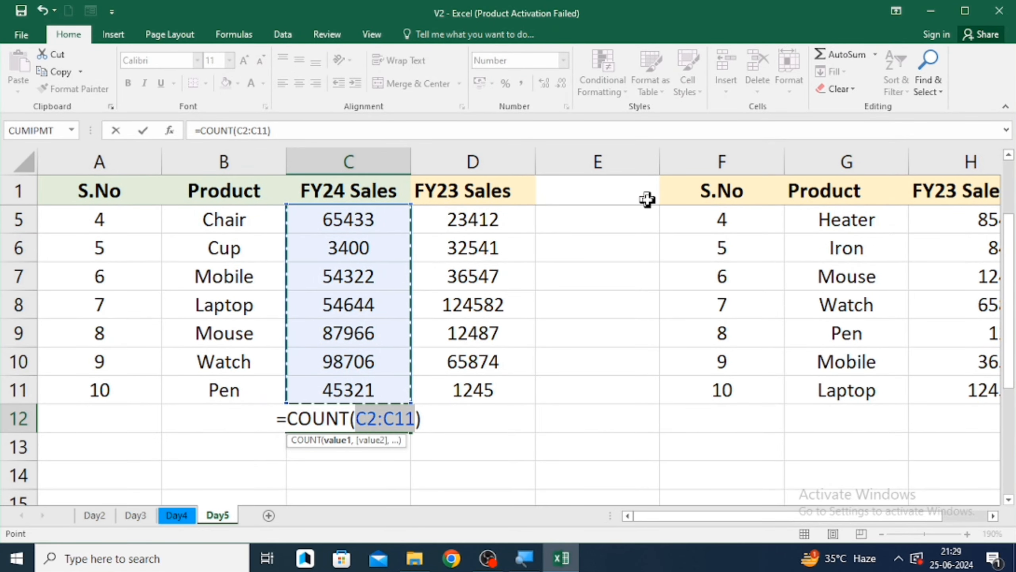
{"action": "key", "text": "Return"}
{"action": "key", "text": "Up"}
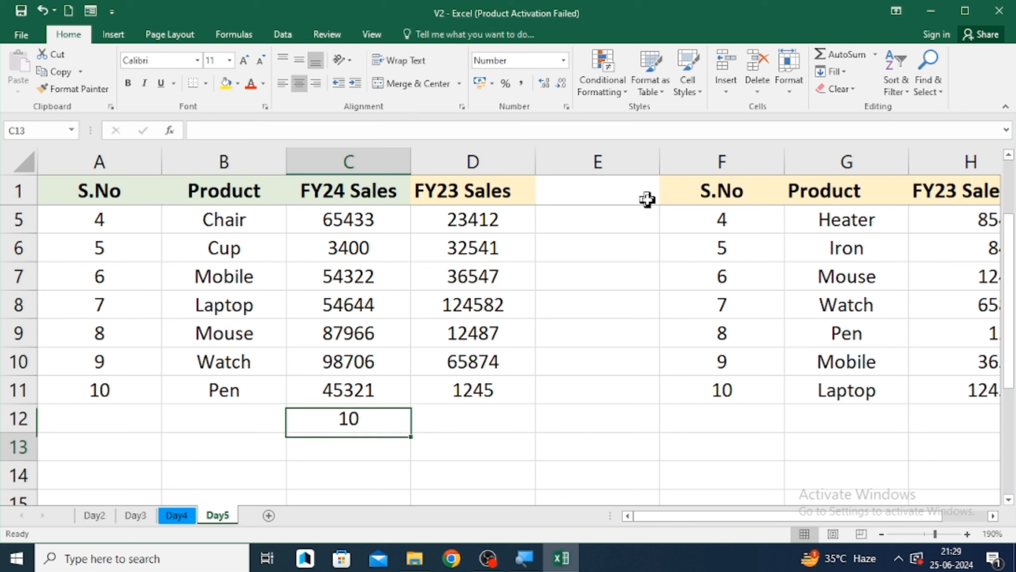
- Enter a COUNT formula in C13 over C2:C11, selecting the range from the keyboard
{"action": "key", "text": "Down"}
{"action": "type", "text": "=coun"}
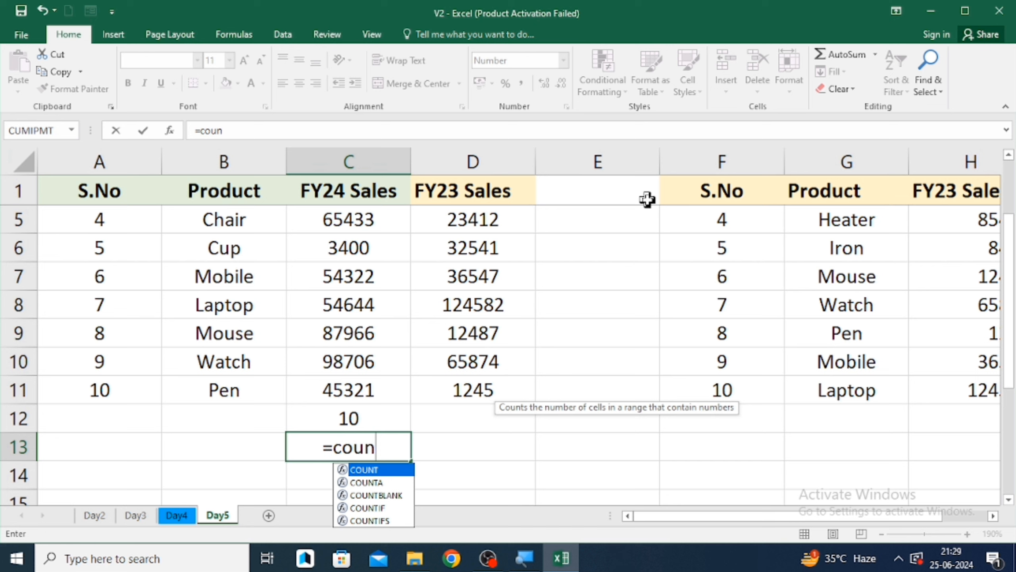
{"action": "key", "text": "Tab"}
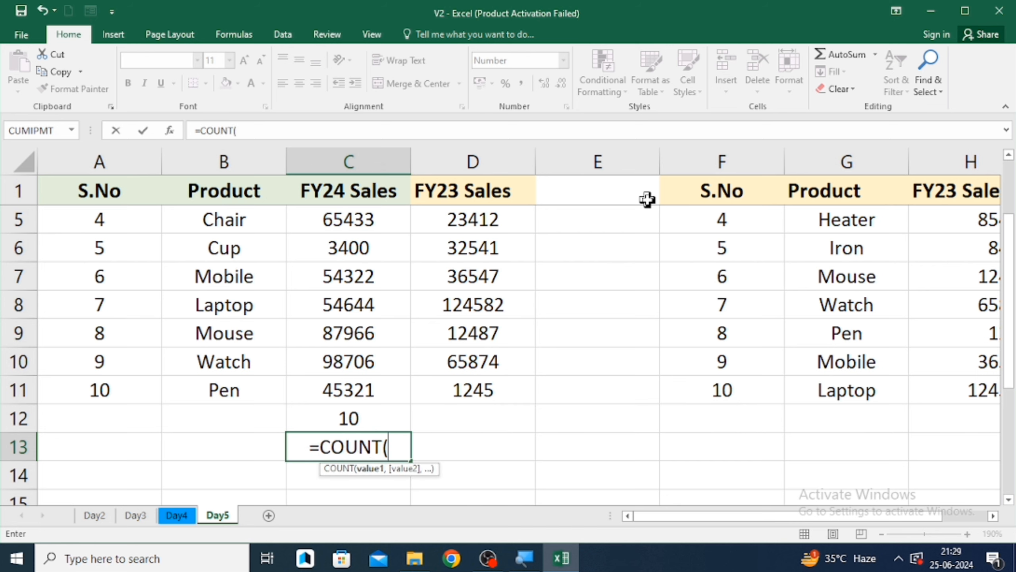
{"action": "key", "text": "Up"}
{"action": "key", "text": "Up"}
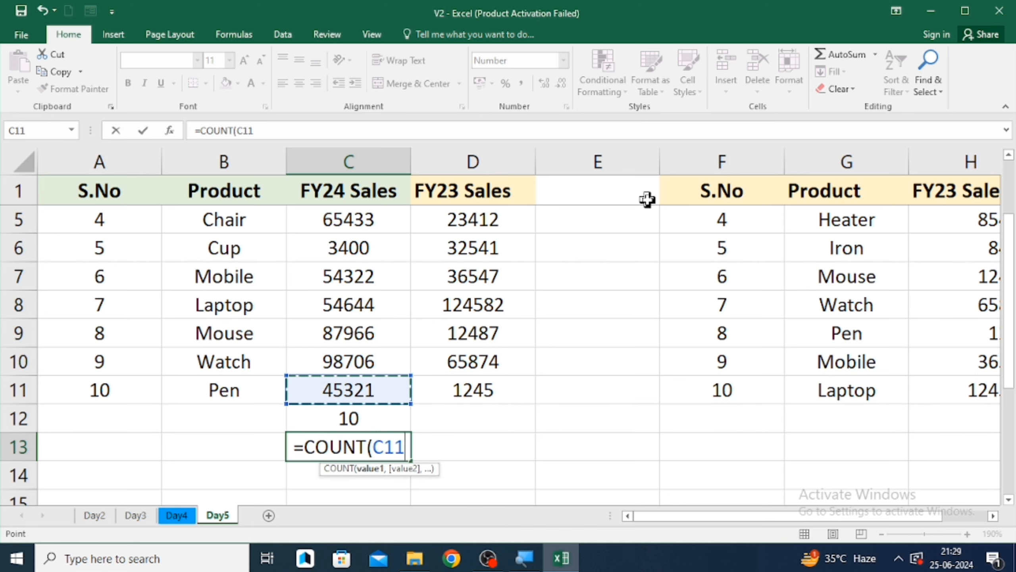
{"action": "key", "text": "ctrl+shift+Up"}
{"action": "key", "text": "Return"}
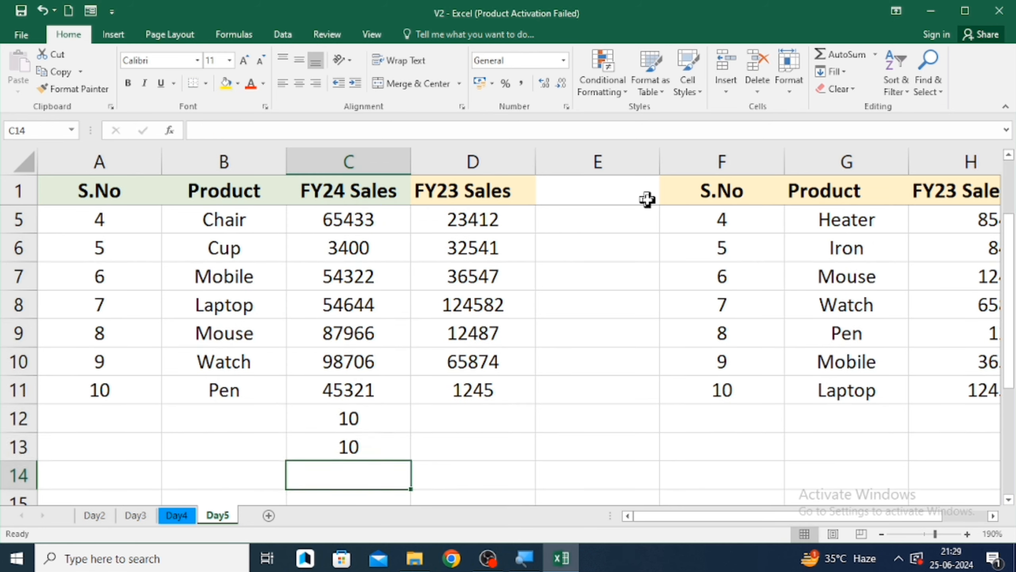
{"action": "key", "text": "Up"}
{"action": "key", "text": "Up"}
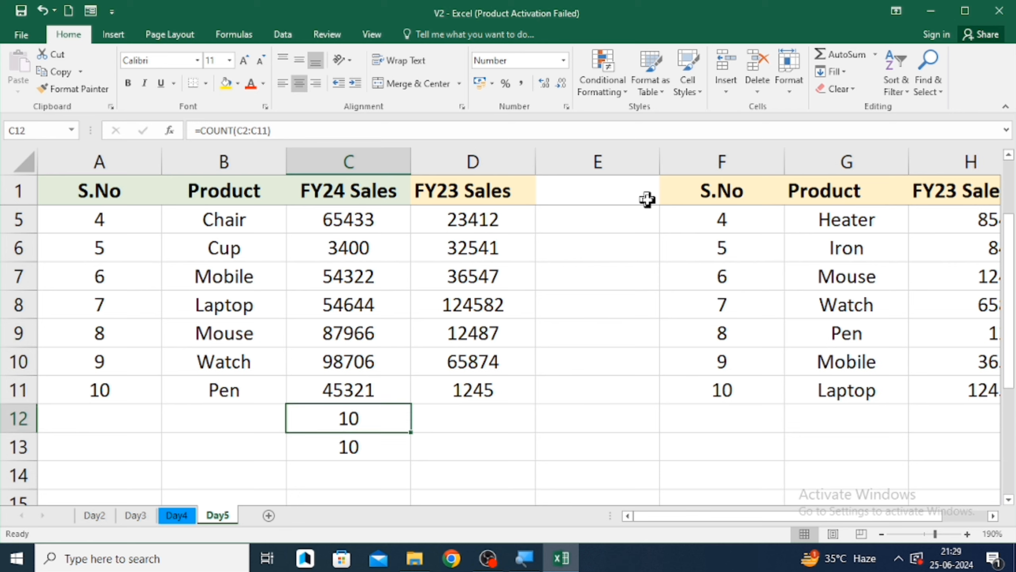
- Move through the table cells to examine the FY24 Sales values and the formulas in C12
{"action": "key", "text": "Up"}
{"action": "key", "text": "Left"}
{"action": "key", "text": "Left"}
{"action": "key", "text": "Up"}
{"action": "key", "text": "Up"}
{"action": "key", "text": "Up"}
{"action": "key", "text": "Up"}
{"action": "key", "text": "Up"}
{"action": "key", "text": "Up"}
{"action": "key", "text": "Up"}
{"action": "key", "text": "Up"}
{"action": "key", "text": "Up"}
{"action": "key", "text": "Up"}
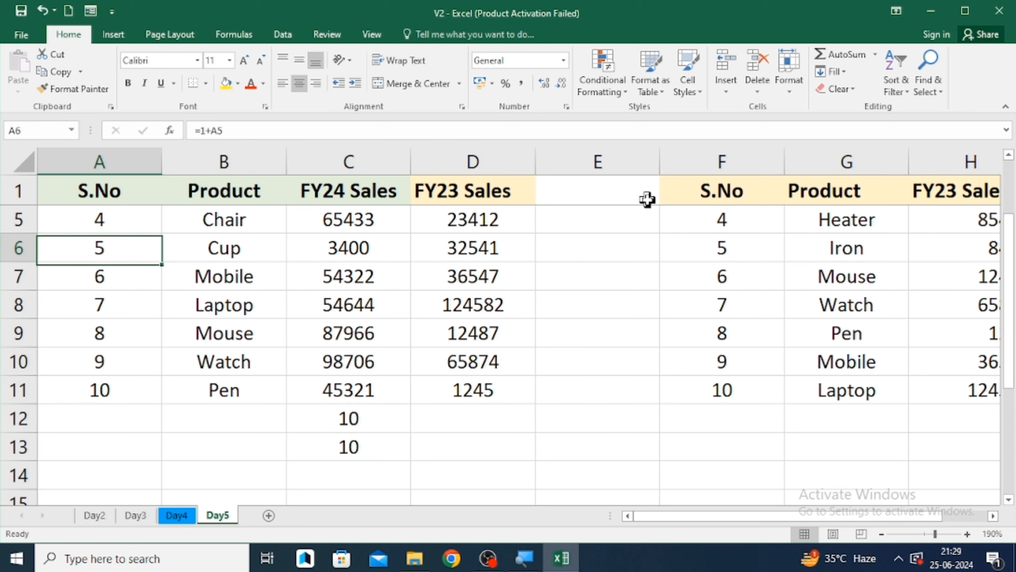
{"action": "key", "text": "Right"}
{"action": "key", "text": "Right"}
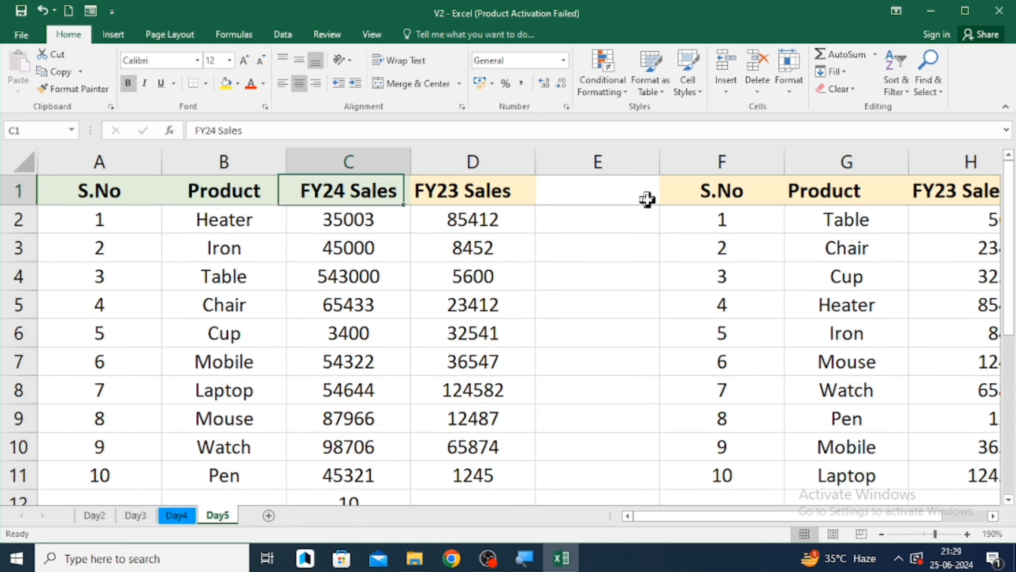
{"action": "key", "text": "Down"}
{"action": "key", "text": "Down"}
{"action": "key", "text": "Down"}
{"action": "key", "text": "Down"}
{"action": "key", "text": "Down"}
{"action": "key", "text": "Down"}
{"action": "key", "text": "Down"}
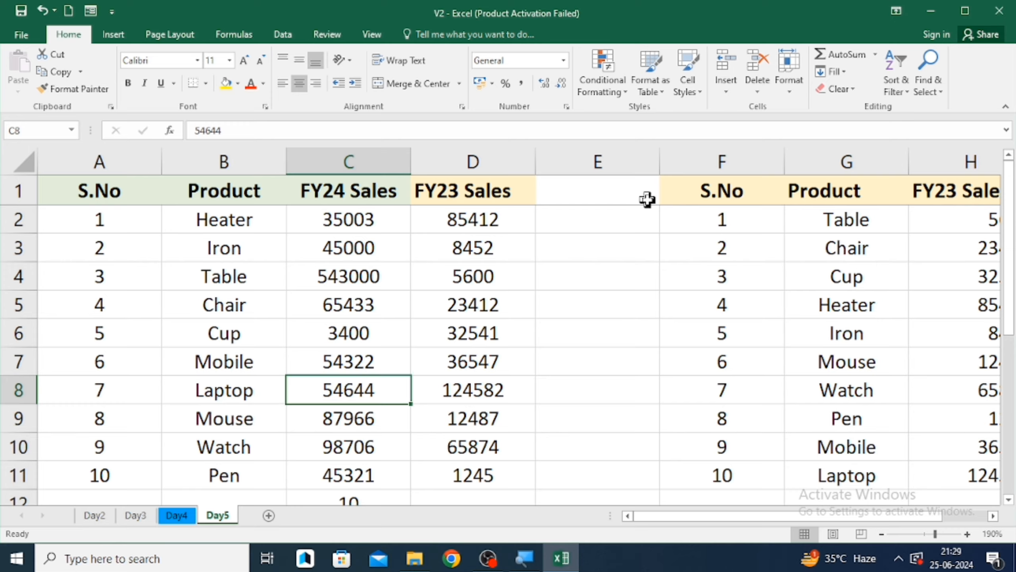
{"action": "key", "text": "Down"}
{"action": "key", "text": "Down"}
{"action": "key", "text": "Down"}
{"action": "key", "text": "Down"}
{"action": "key", "text": "Down"}
{"action": "key", "text": "Down"}
{"action": "key", "text": "Up"}
{"action": "key", "text": "Up"}
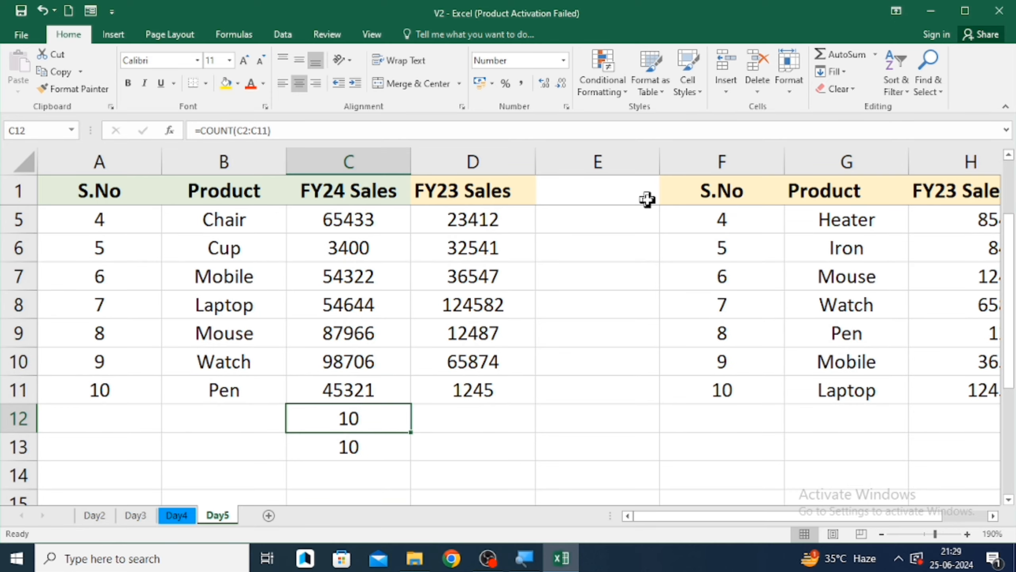
- Clear the contents of C12 and C13
{"action": "key", "text": "shift+Down"}
{"action": "key", "text": "BackSpace"}
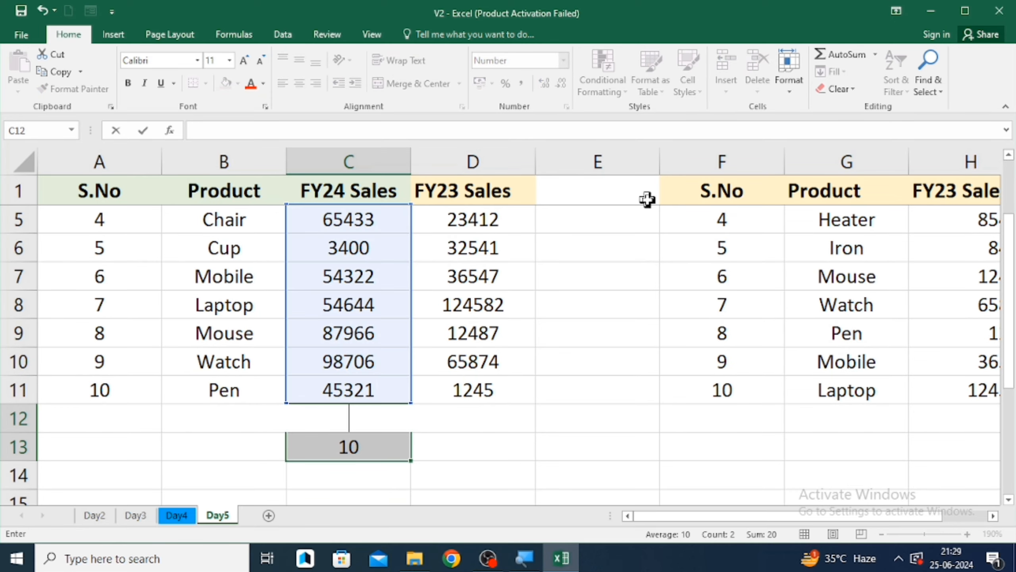
{"action": "key", "text": "Return"}
{"action": "key", "text": "Down"}
{"action": "key", "text": "Up"}
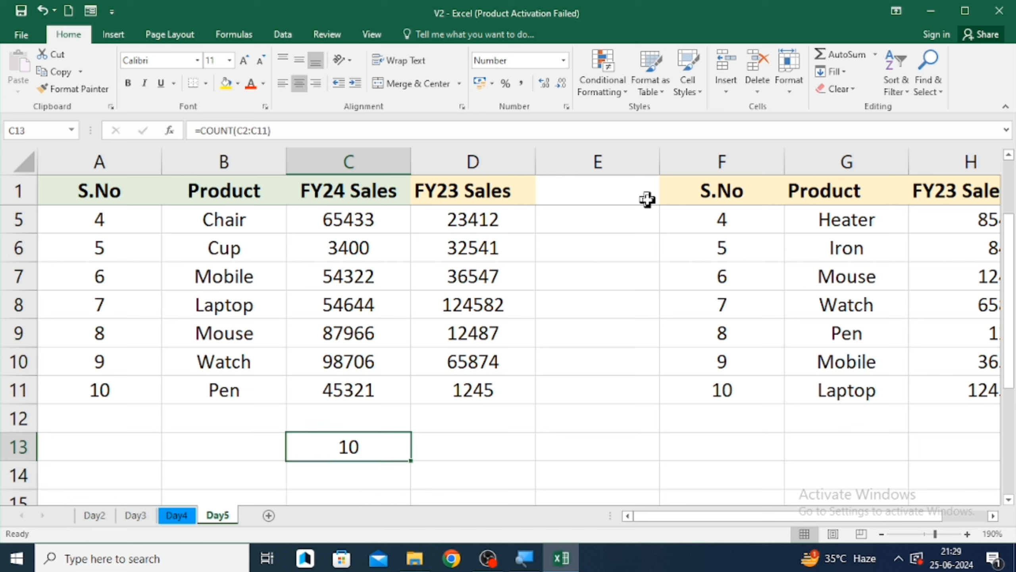
{"action": "key", "text": "BackSpace"}
{"action": "type", "text": "\\"}
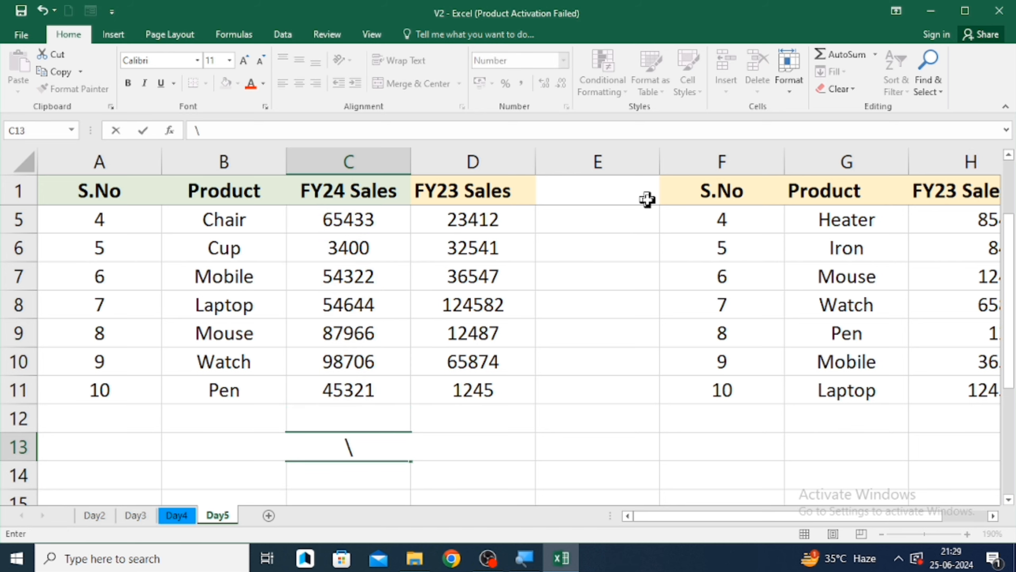
{"action": "key", "text": "Return"}
{"action": "key", "text": "Up"}
{"action": "key", "text": "Up"}
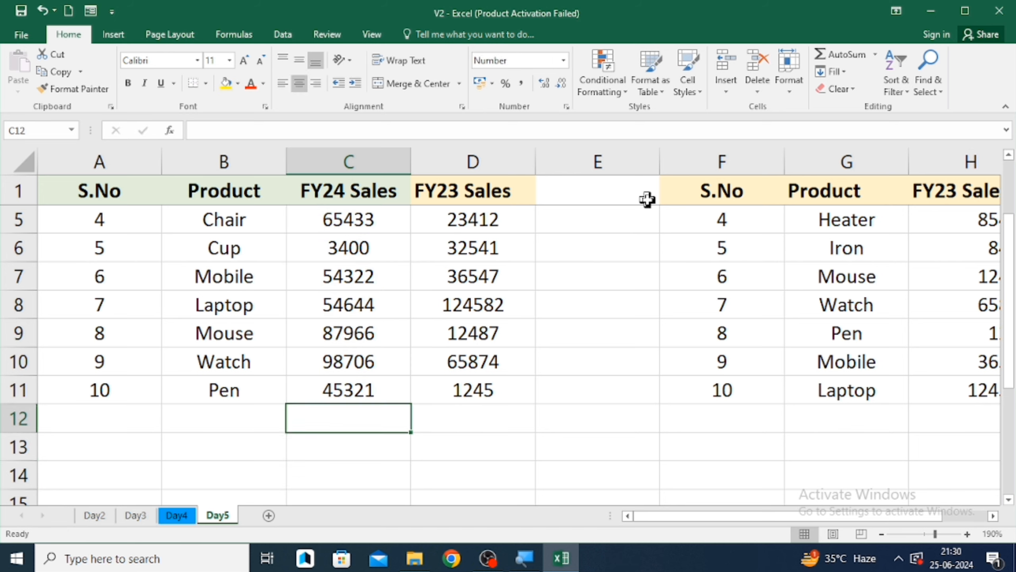
- Insert an AutoSum Max of the FY24 Sales values in C12
{"action": "left_click", "coordinate": [877, 56]}
{"action": "left_click", "coordinate": [856, 132]}
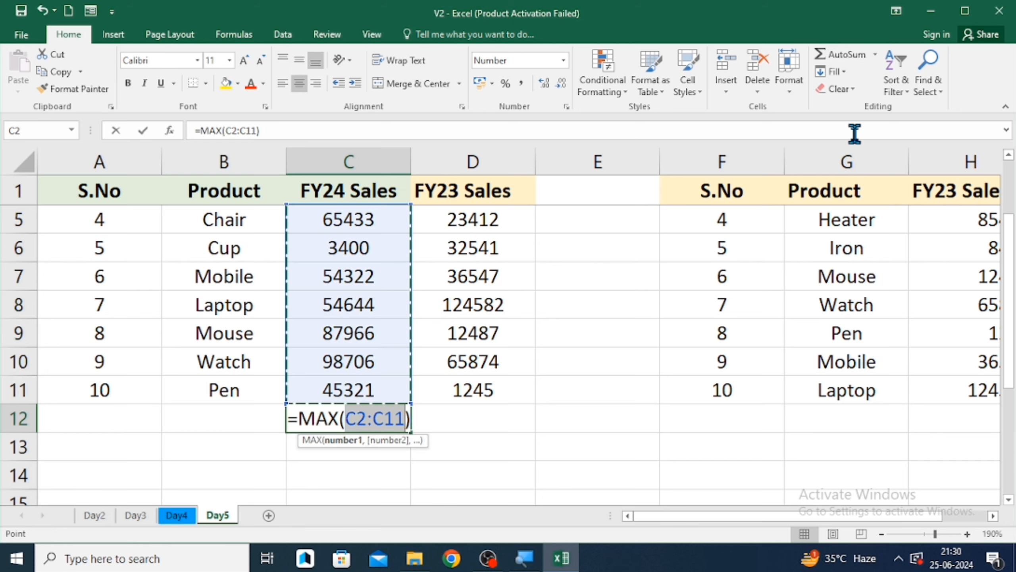
{"action": "key", "text": "Return"}
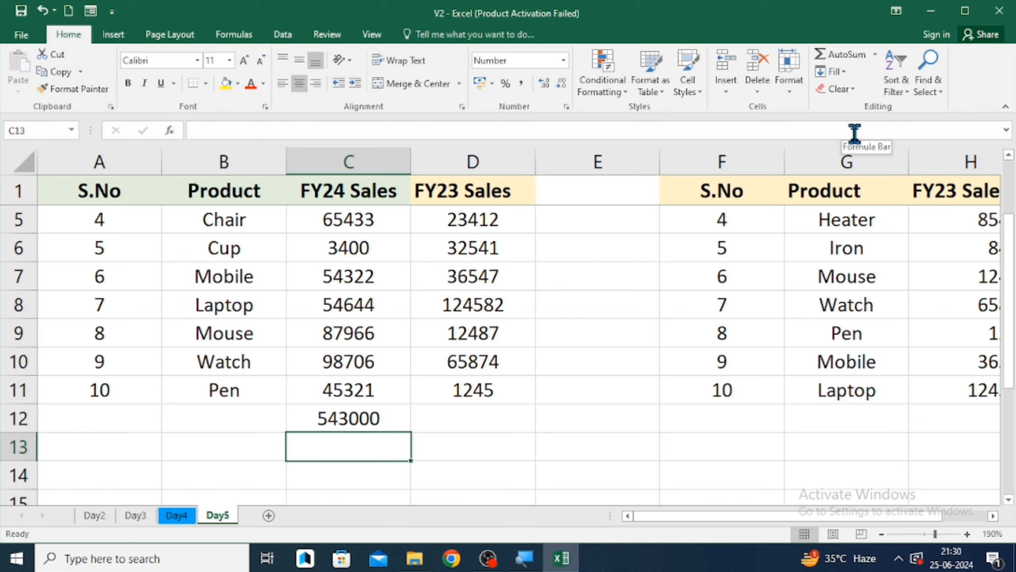
- Collapse the ribbon and undo the Max formula in C12
{"action": "scroll", "coordinate": [544, 370], "scroll_direction": "up", "scroll_amount": 1}
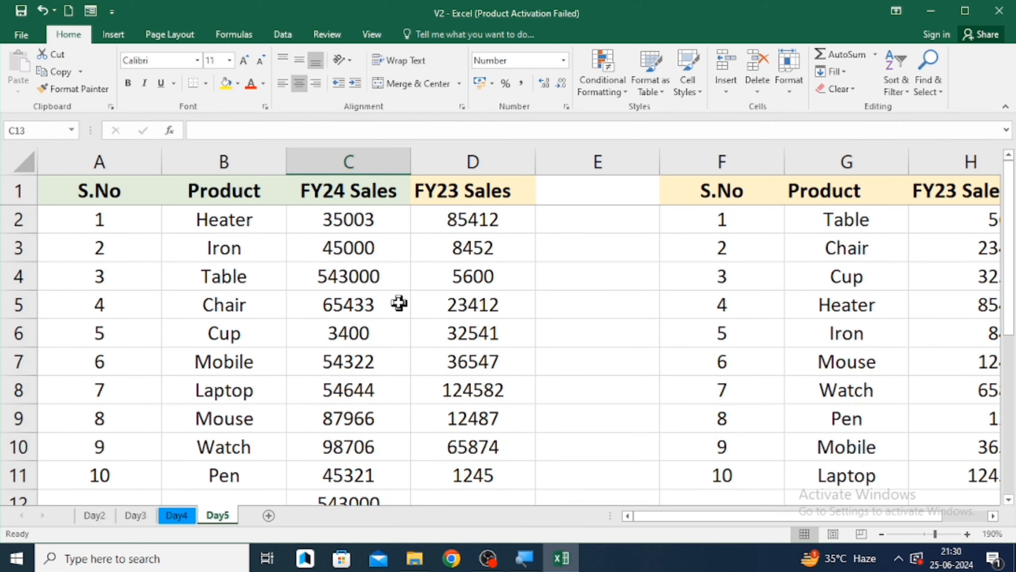
{"action": "left_click", "coordinate": [363, 276]}
{"action": "double_click", "coordinate": [372, 35]}
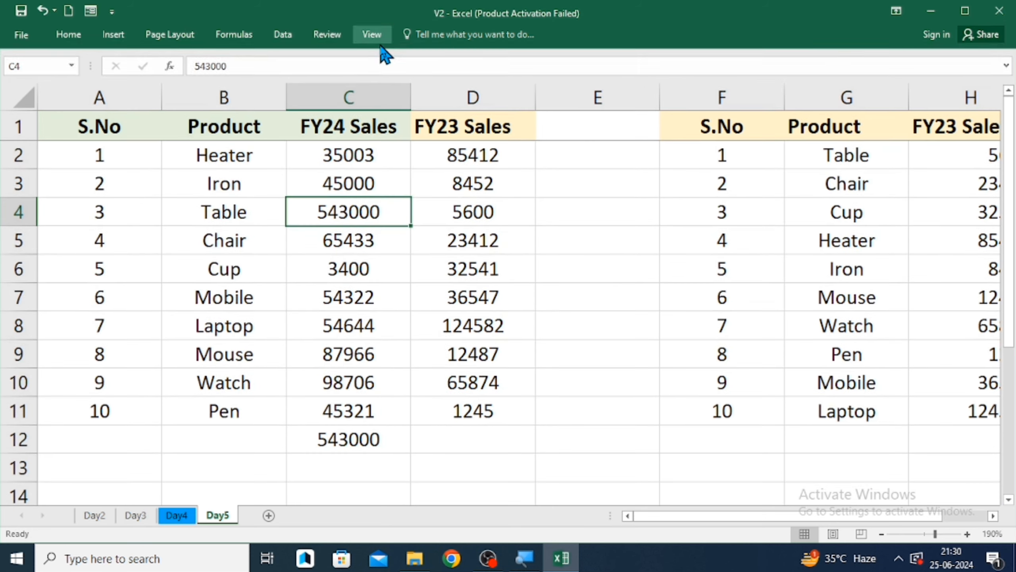
{"action": "left_click", "coordinate": [376, 38]}
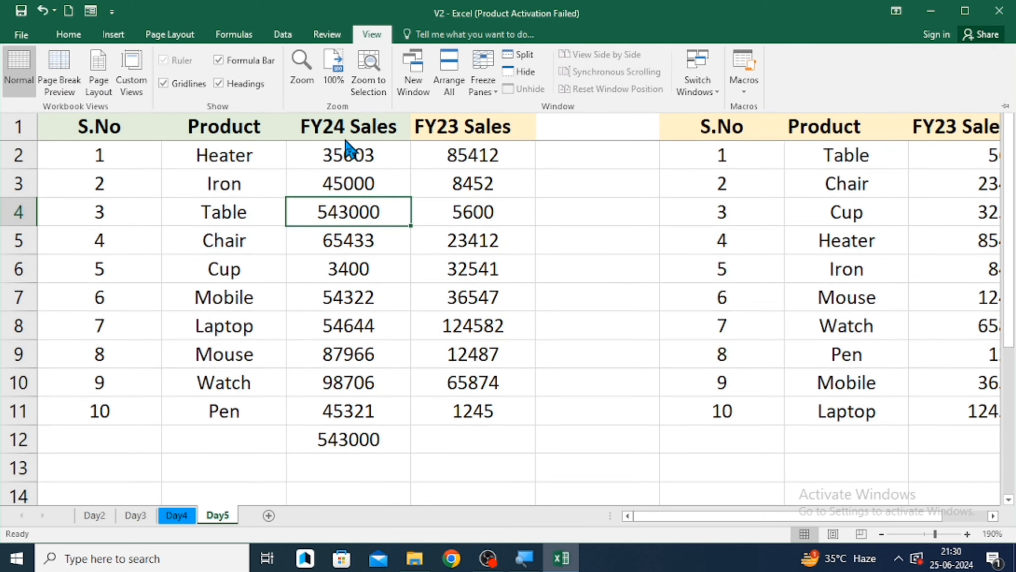
{"action": "left_click", "coordinate": [368, 440]}
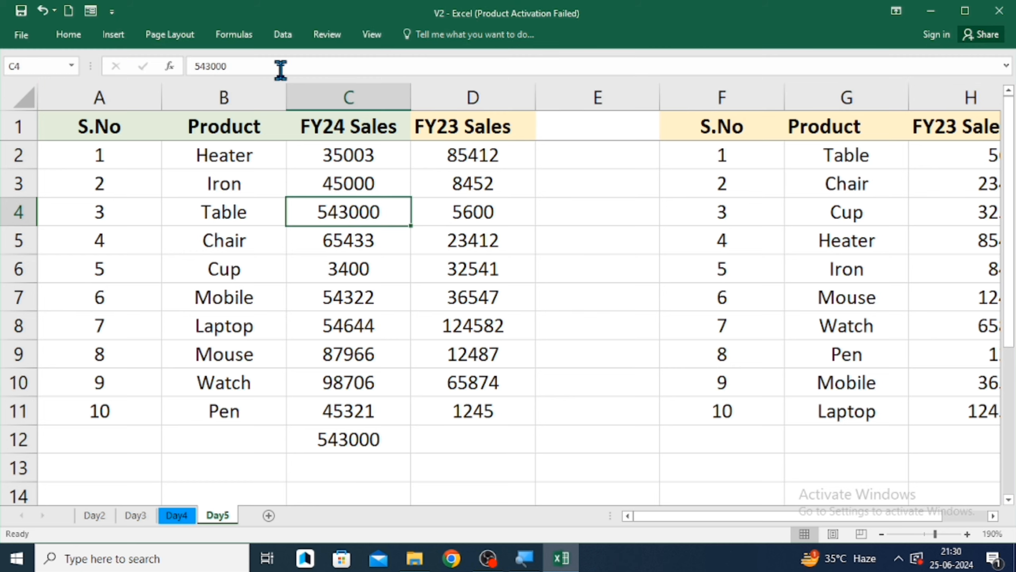
{"action": "key", "text": "ctrl+z"}
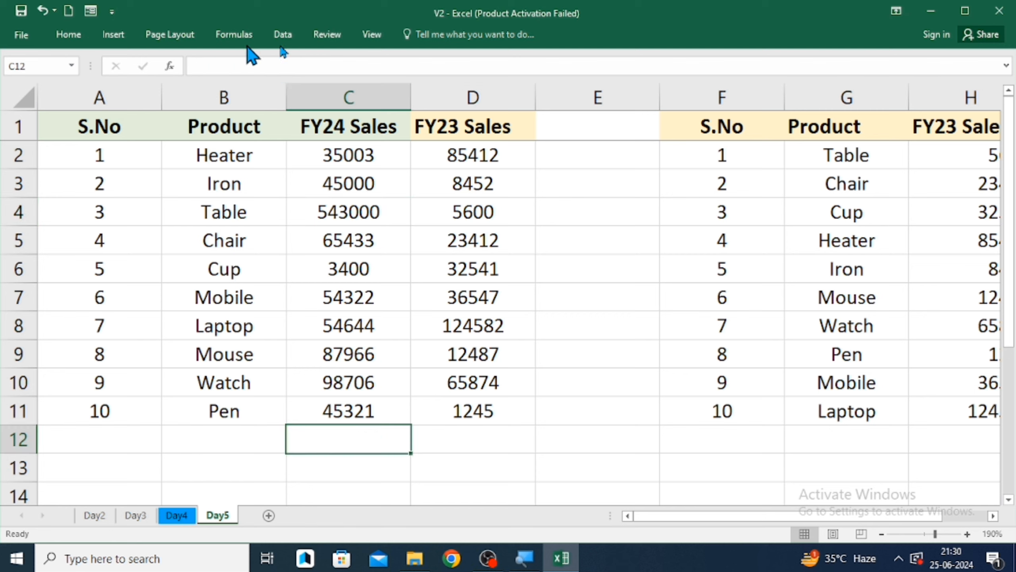
- Restore the ribbon so it stays pinned open above the sheet
{"action": "left_click", "coordinate": [1007, 65]}
{"action": "left_click", "coordinate": [1006, 65]}
{"action": "left_click", "coordinate": [68, 34]}
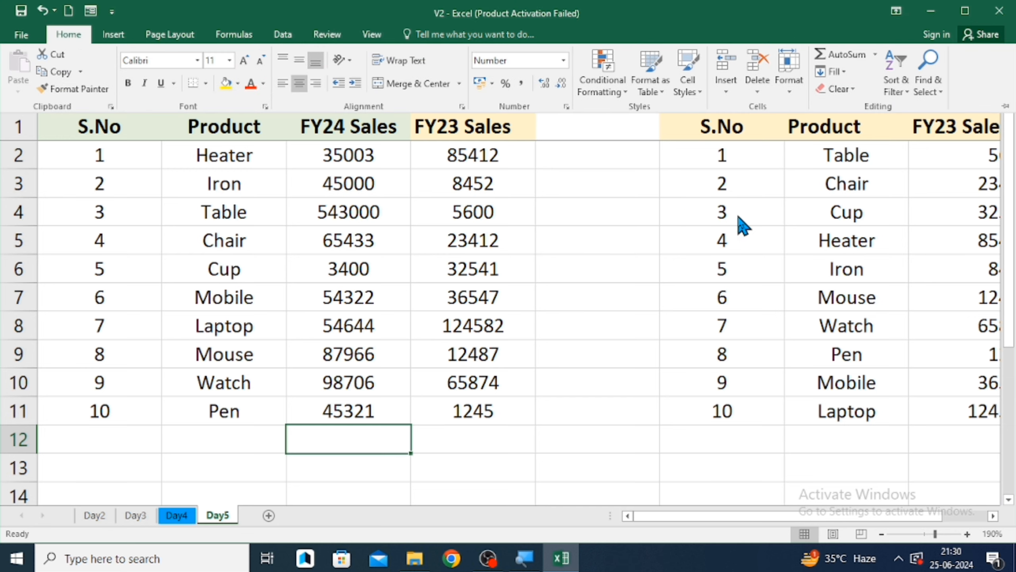
{"action": "left_click", "coordinate": [1005, 106]}
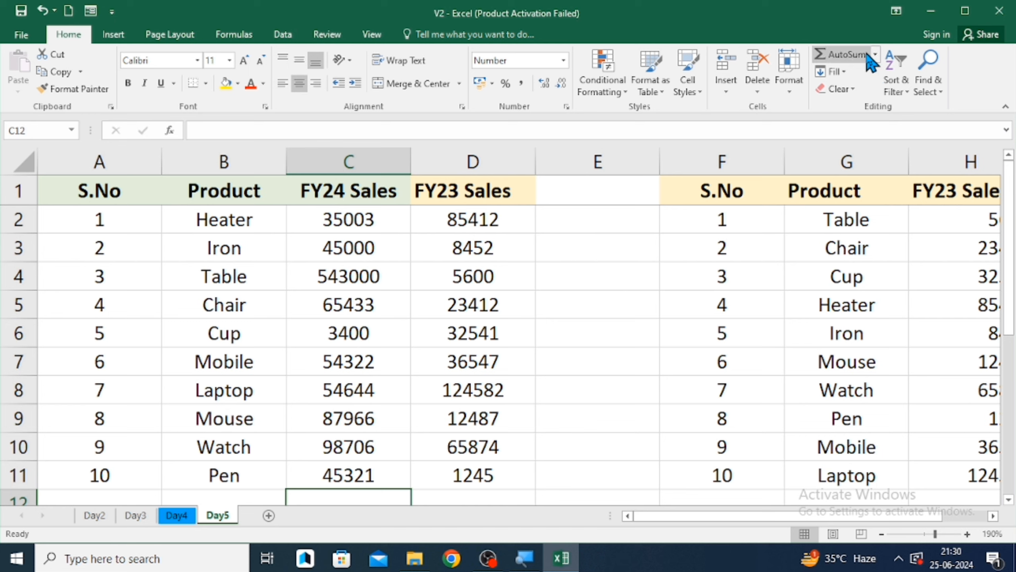
- Insert an AutoSum Min of the FY24 Sales values in C12
{"action": "left_click", "coordinate": [874, 53]}
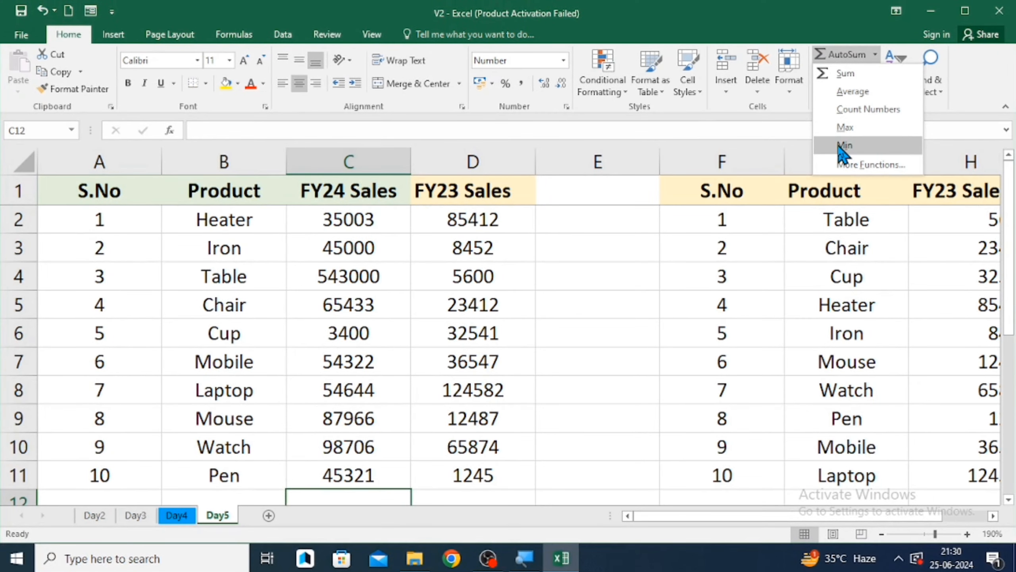
{"action": "left_click", "coordinate": [845, 147]}
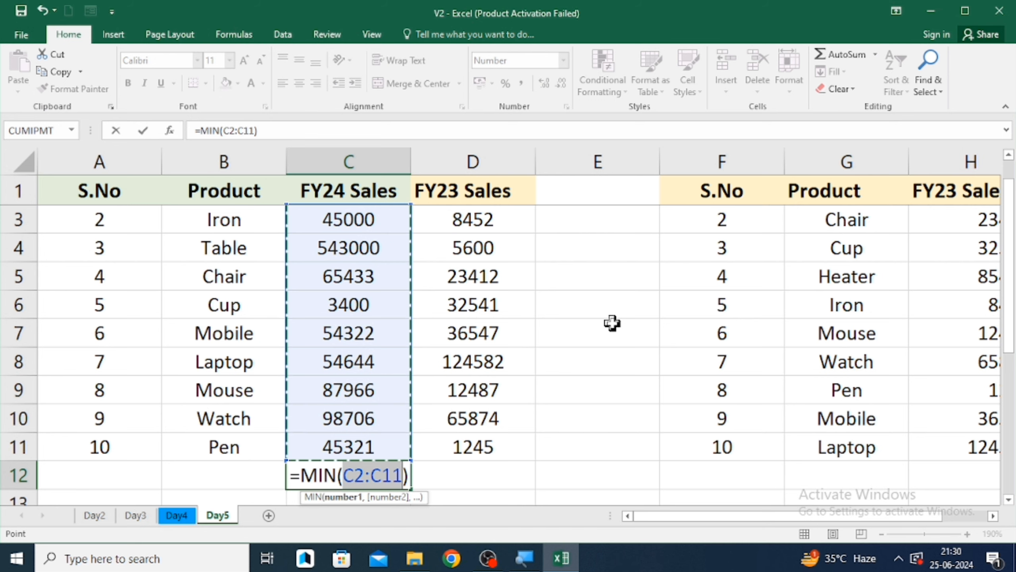
{"action": "key", "text": "Return"}
- Move through the FY24 Sales column to compare the values with the Min result
{"action": "key", "text": "Up"}
{"action": "key", "text": "Up"}
{"action": "key", "text": "Up"}
{"action": "key", "text": "Up"}
{"action": "key", "text": "Up"}
{"action": "key", "text": "Up"}
{"action": "key", "text": "Up"}
{"action": "key", "text": "Up"}
{"action": "key", "text": "Up"}
{"action": "key", "text": "Up"}
{"action": "key", "text": "Up"}
{"action": "key", "text": "Up"}
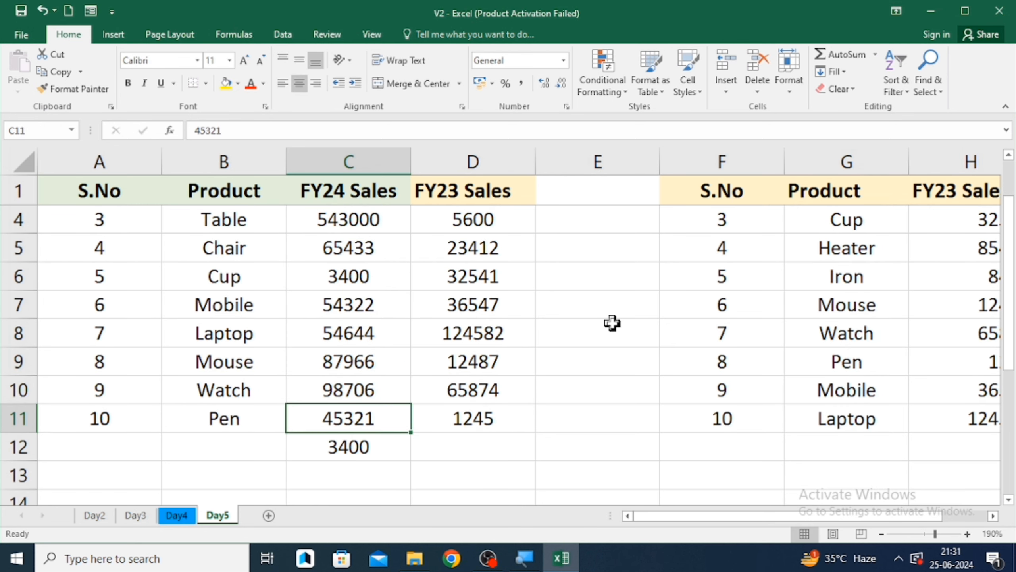
{"action": "key", "text": "Down"}
{"action": "key", "text": "Down"}
{"action": "key", "text": "Down"}
{"action": "key", "text": "Down"}
{"action": "key", "text": "Down"}
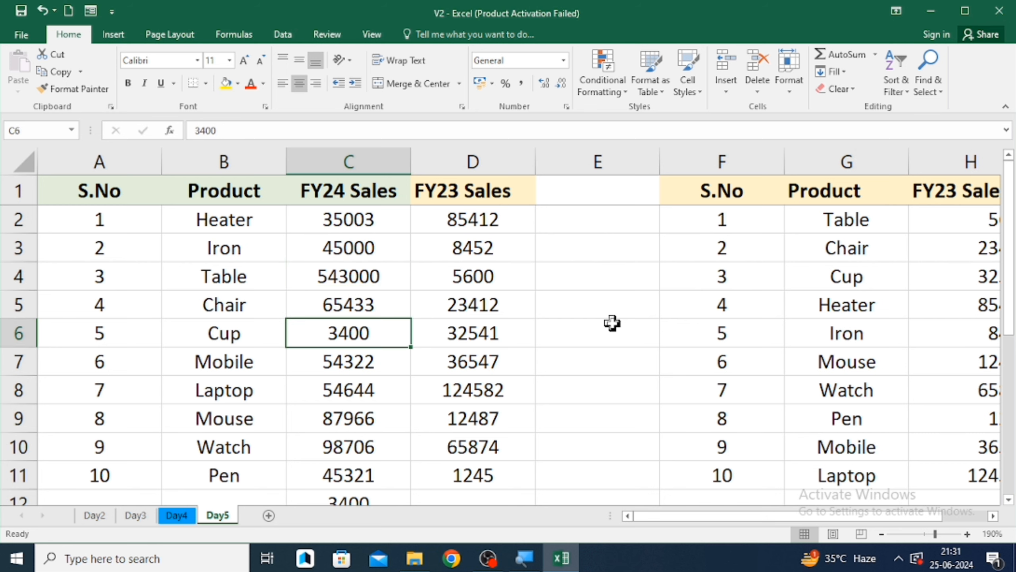
{"action": "key", "text": "Down"}
{"action": "key", "text": "Down"}
{"action": "key", "text": "Down"}
{"action": "key", "text": "Down"}
{"action": "key", "text": "Down"}
{"action": "key", "text": "Down"}
{"action": "key", "text": "Down"}
{"action": "key", "text": "Down"}
{"action": "key", "text": "Down"}
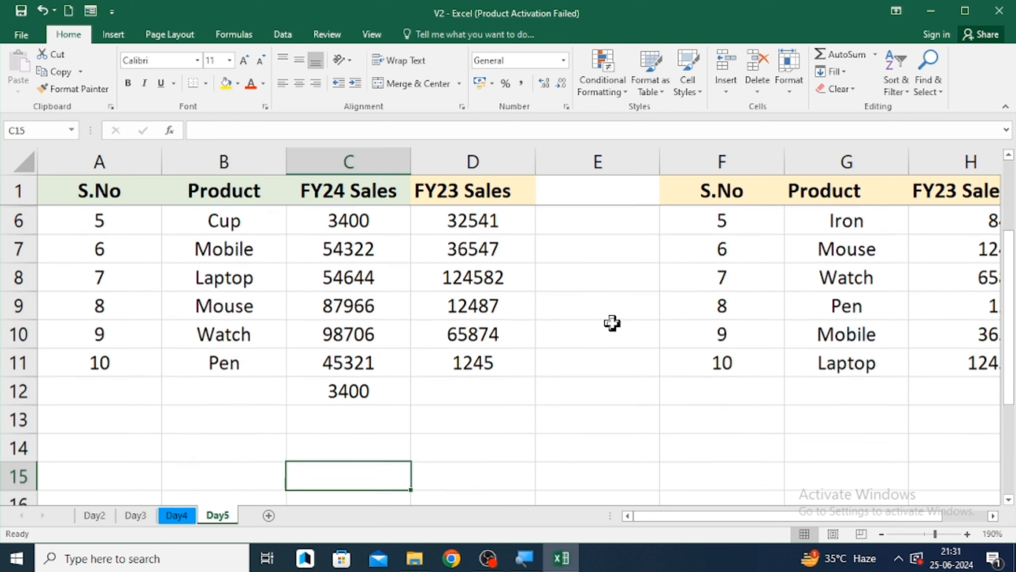
{"action": "key", "text": "Up"}
{"action": "key", "text": "Up"}
{"action": "key", "text": "Up"}
- Clear the contents of C12
{"action": "key", "text": "F2"}
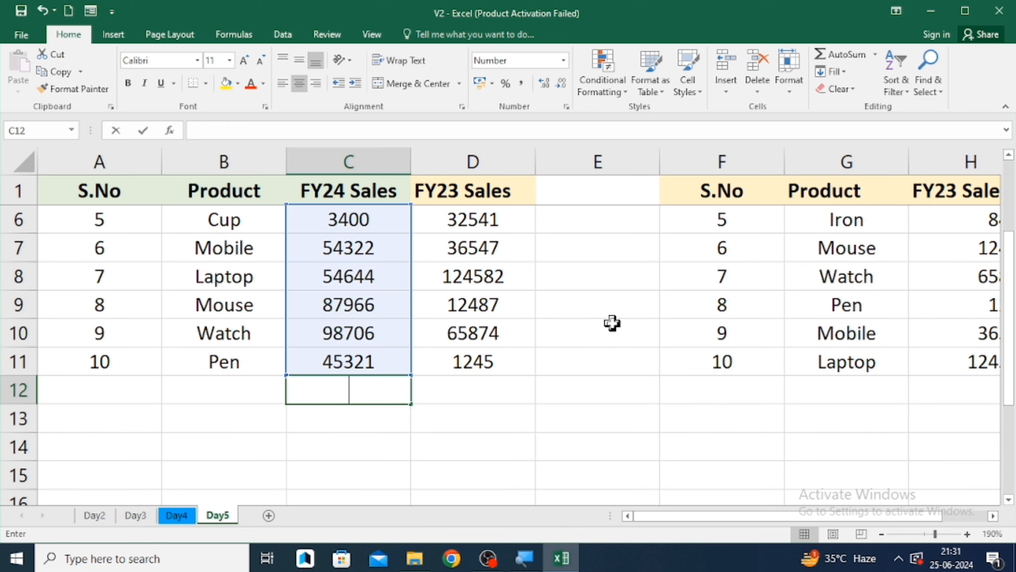
{"action": "key", "text": "Escape"}
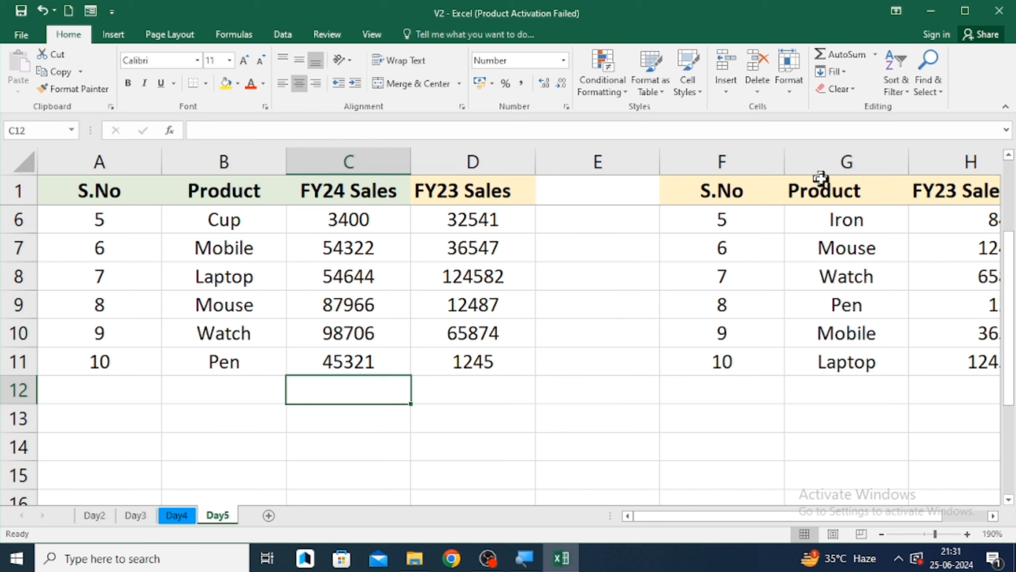
- Open Insert Function from AutoSum's More Functions and choose SUMIF for C12
{"action": "left_click", "coordinate": [875, 55]}
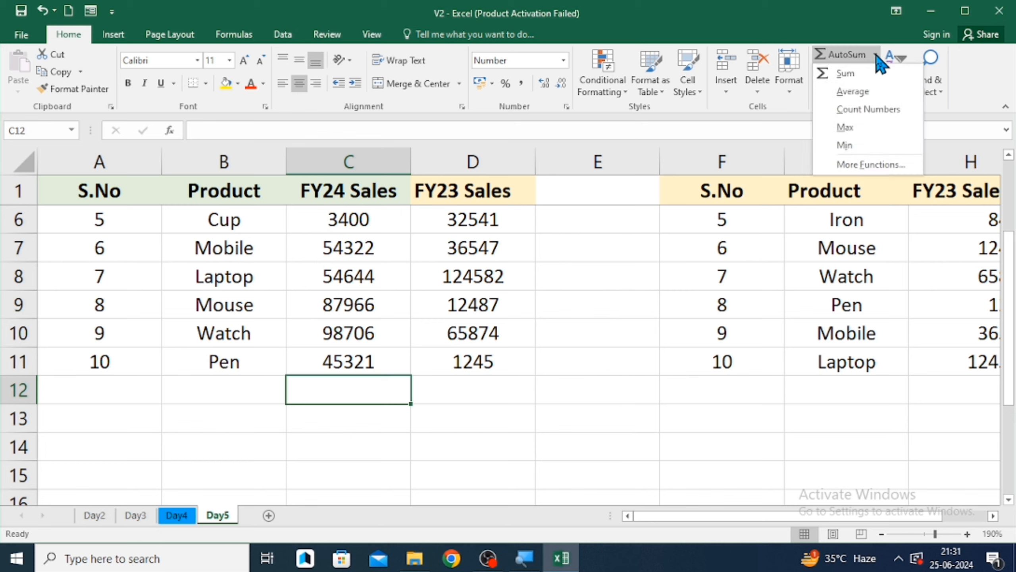
{"action": "left_click", "coordinate": [868, 165]}
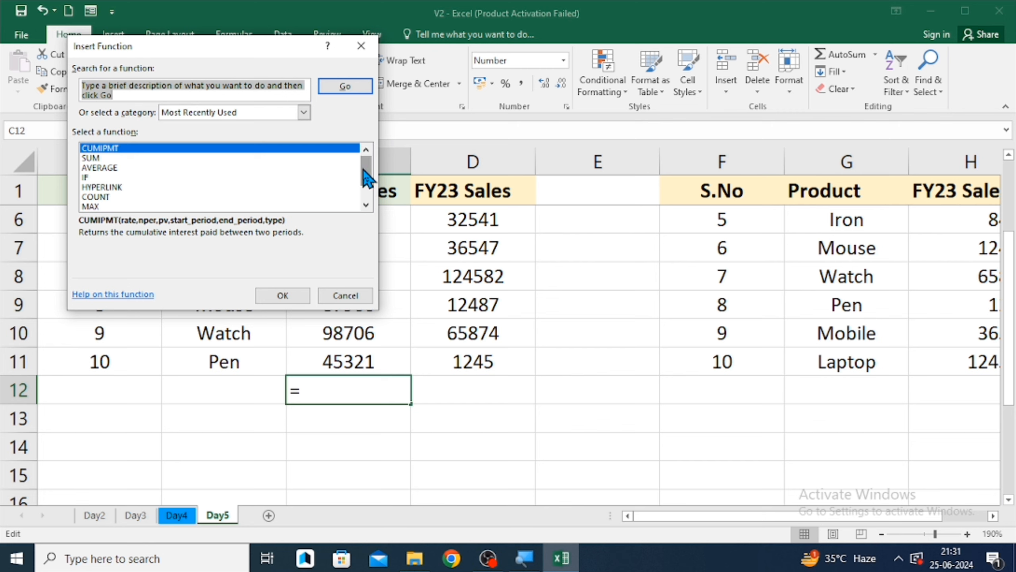
{"action": "left_click_drag", "start_coordinate": [362, 170], "coordinate": [368, 216]}
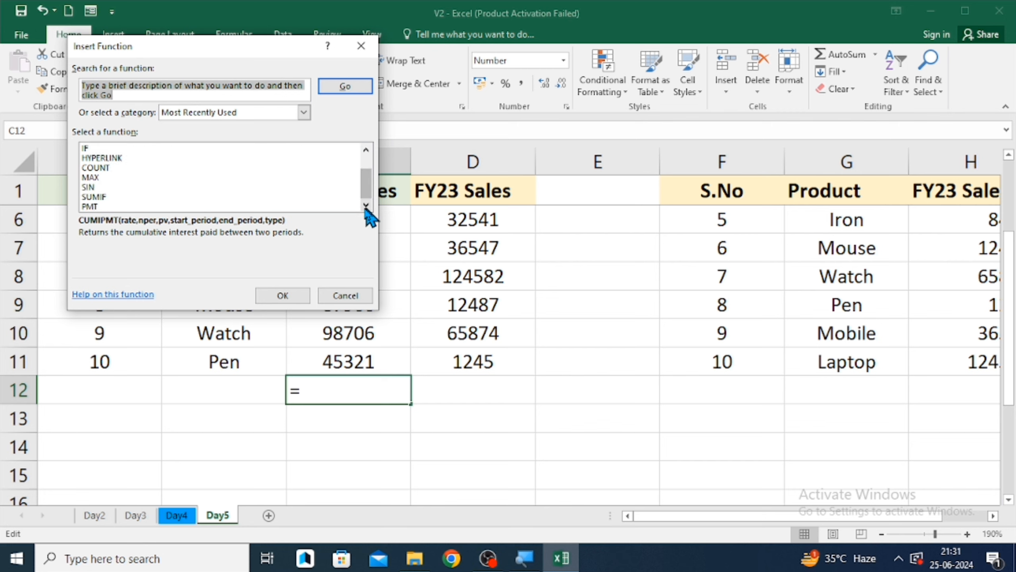
{"action": "left_click", "coordinate": [96, 196]}
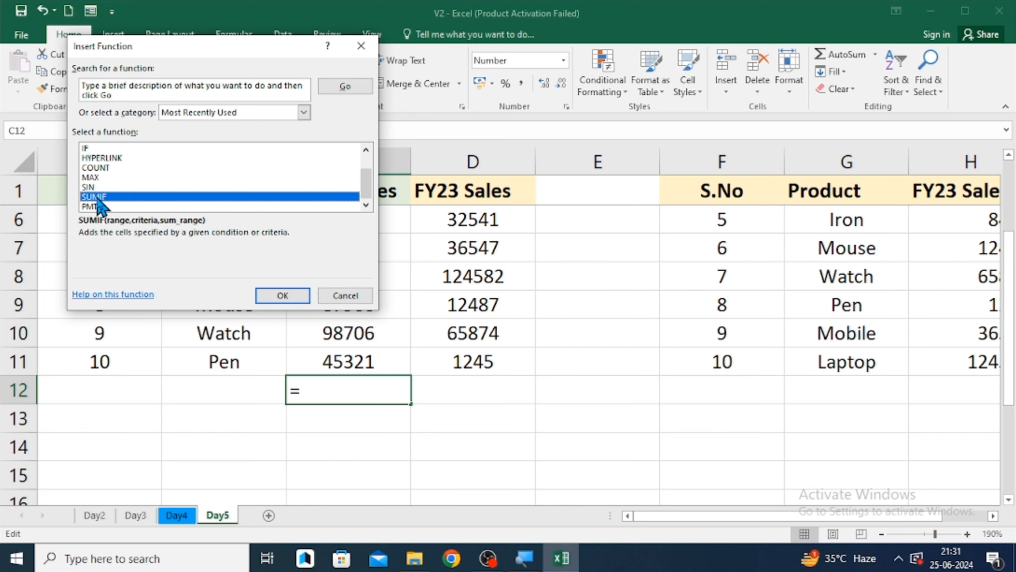
{"action": "left_click", "coordinate": [286, 295]}
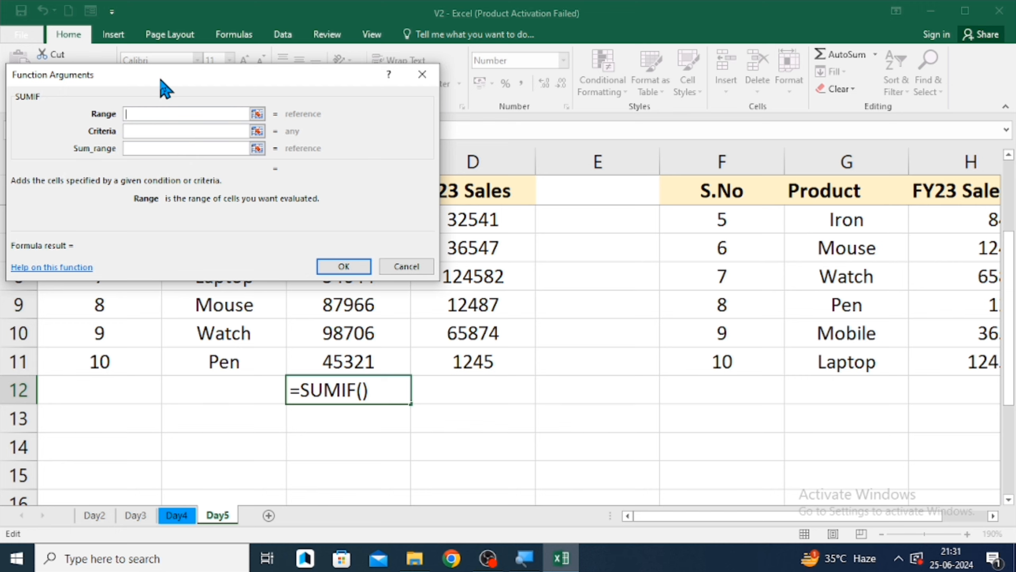
- Move the Function Arguments dialog aside and set the SUMIF Range to column H
{"action": "left_click_drag", "start_coordinate": [160, 79], "coordinate": [565, 287]}
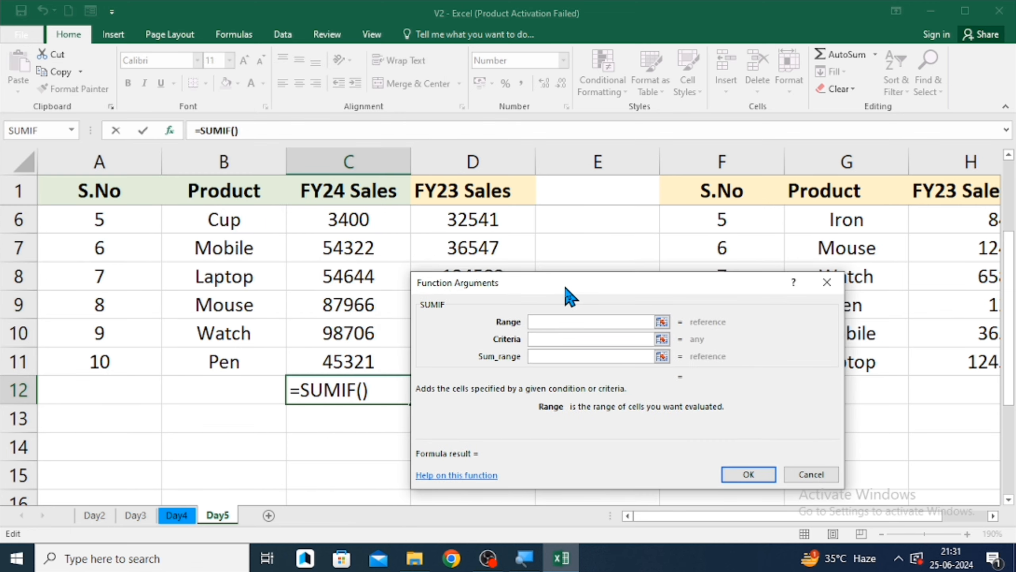
{"action": "left_click", "coordinate": [953, 151]}
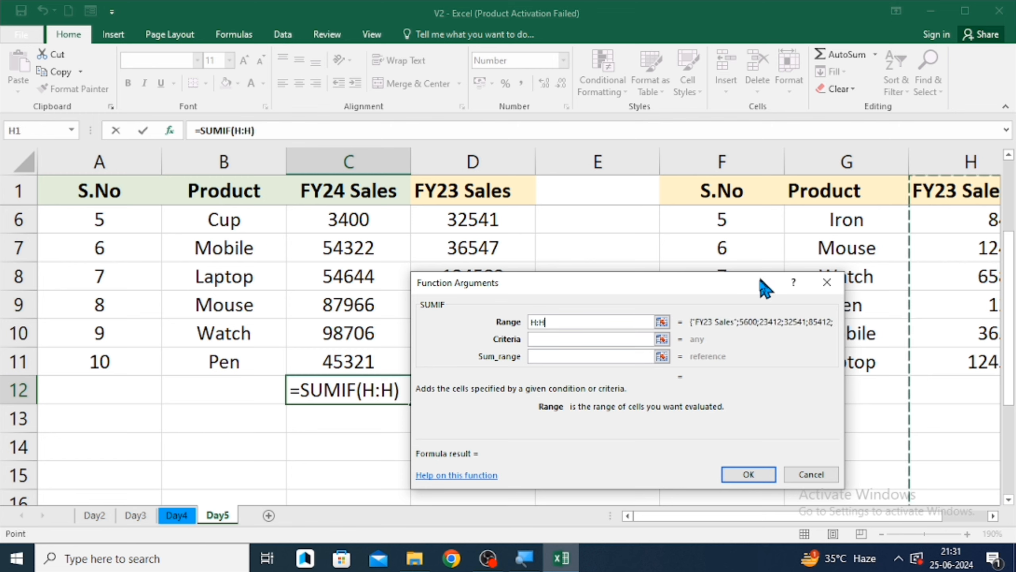
{"action": "left_click", "coordinate": [575, 339]}
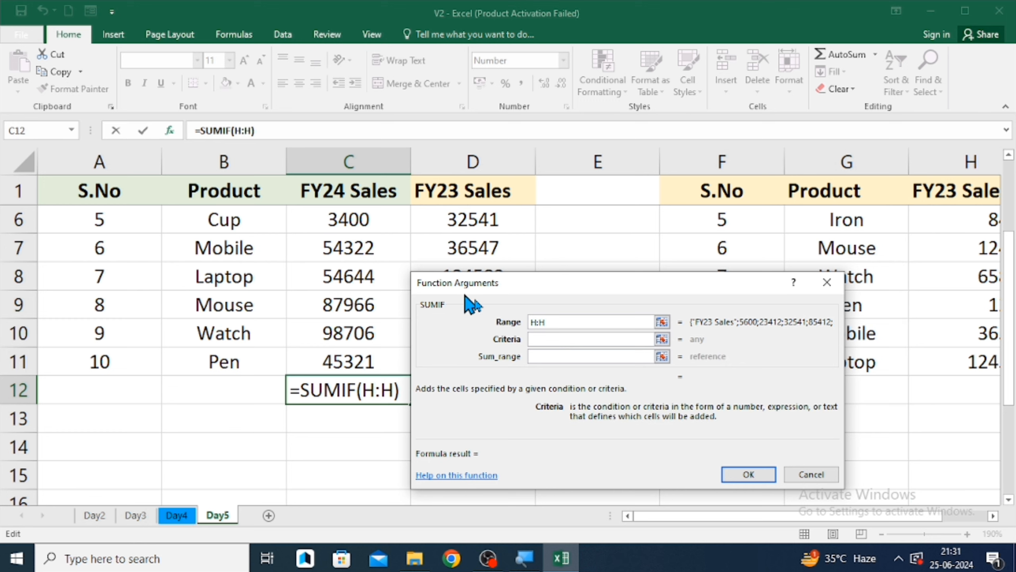
- Change the SUMIF Range argument from column H to column G
{"action": "left_click", "coordinate": [574, 322]}
{"action": "key", "text": "BackSpace"}
{"action": "key", "text": "BackSpace"}
{"action": "key", "text": "BackSpace"}
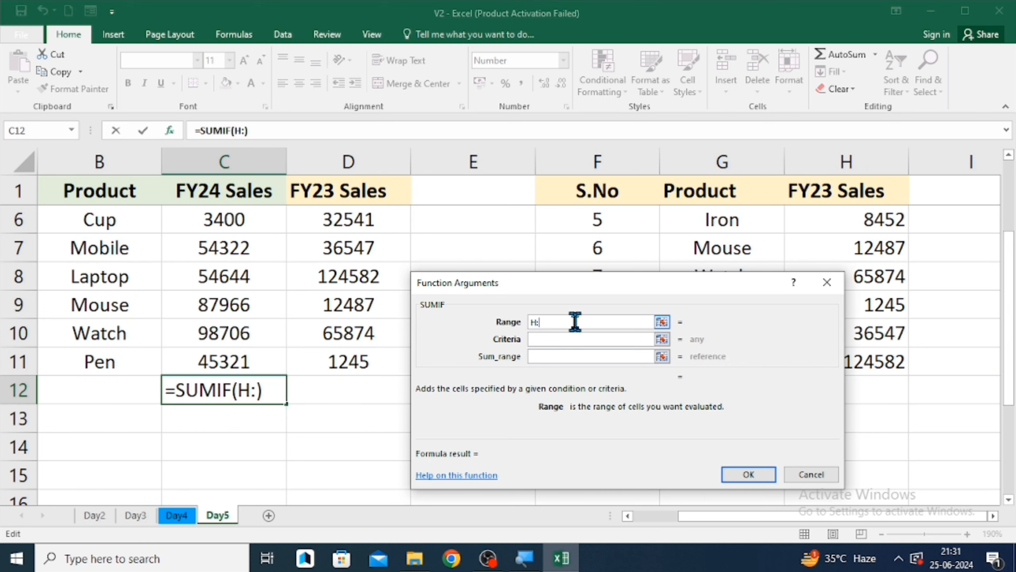
{"action": "left_click", "coordinate": [719, 150]}
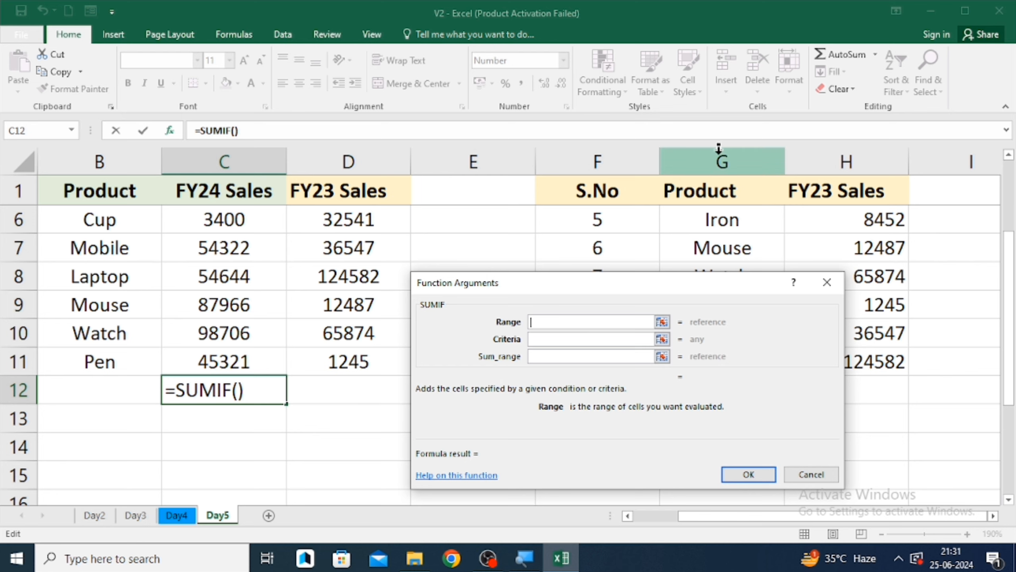
{"action": "type", "text": ","}
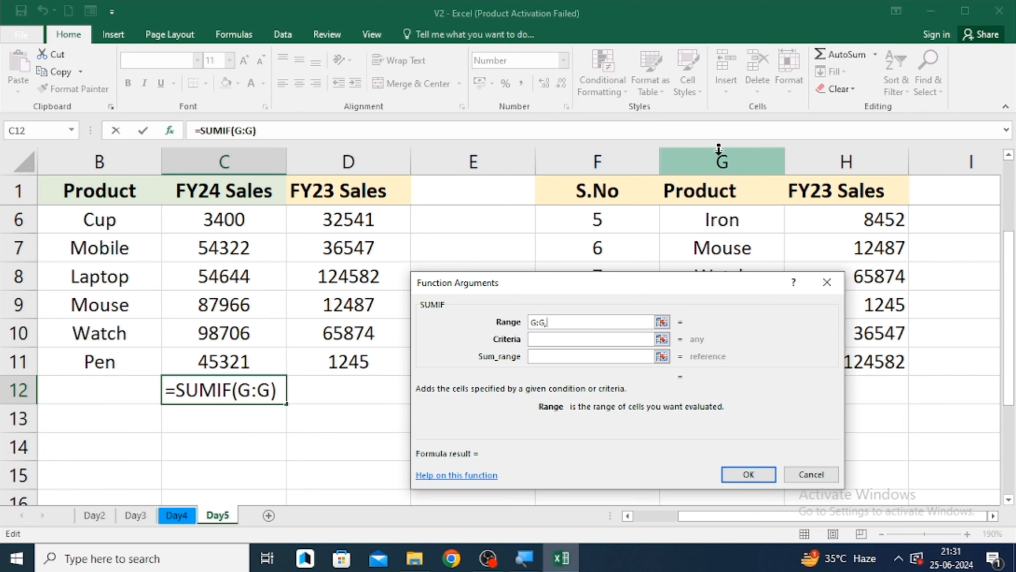
{"action": "scroll", "coordinate": [224, 276], "scroll_direction": "left", "scroll_amount": 1}
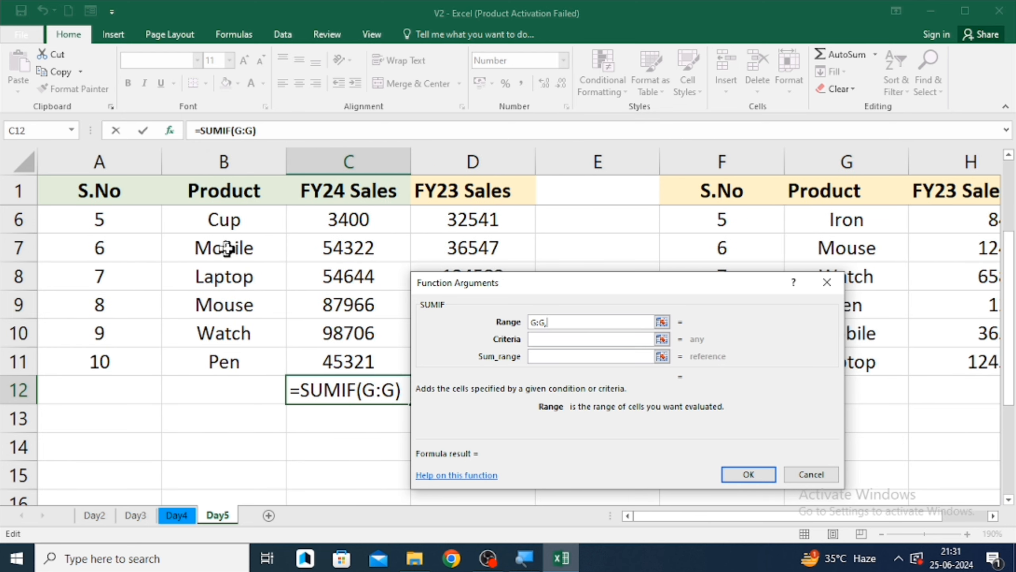
{"action": "left_click", "coordinate": [235, 225]}
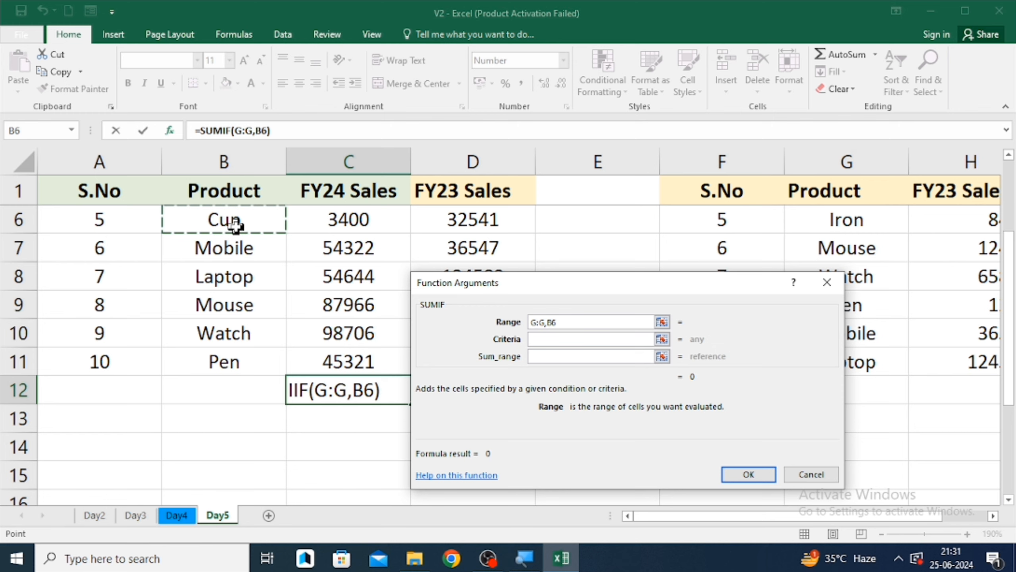
{"action": "key", "text": "BackSpace"}
{"action": "key", "text": "BackSpace"}
{"action": "key", "text": "BackSpace"}
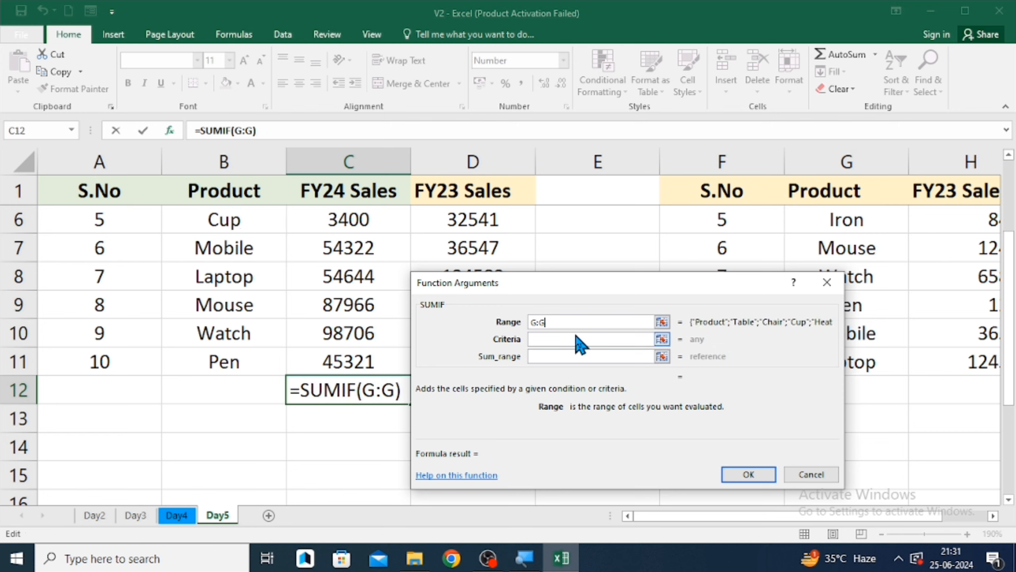
- Set the SUMIF Criteria to B7 and the Sum_range to column H, and confirm the formula in C12
{"action": "left_click", "coordinate": [576, 338]}
{"action": "left_click", "coordinate": [242, 248]}
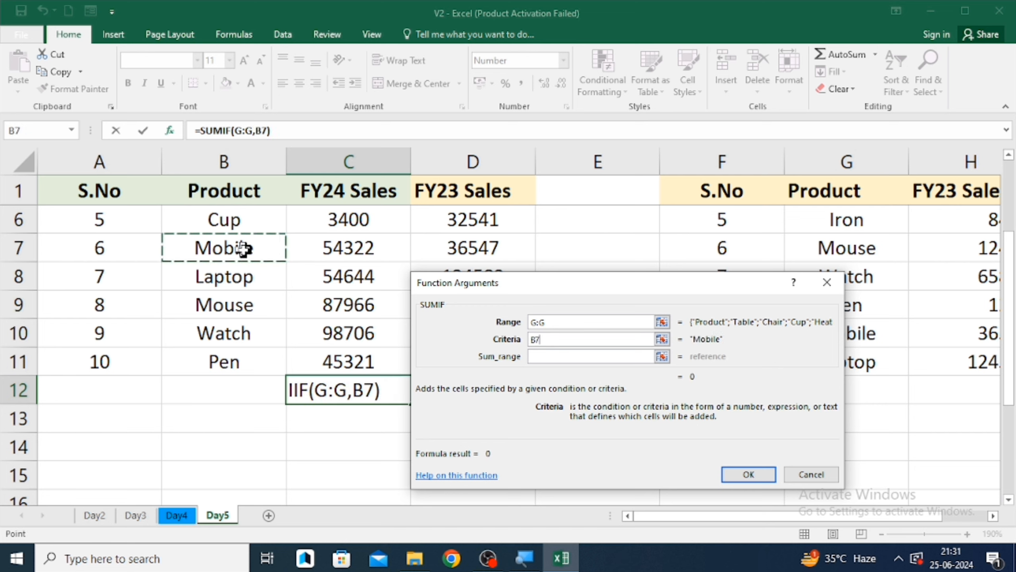
{"action": "left_click", "coordinate": [572, 355]}
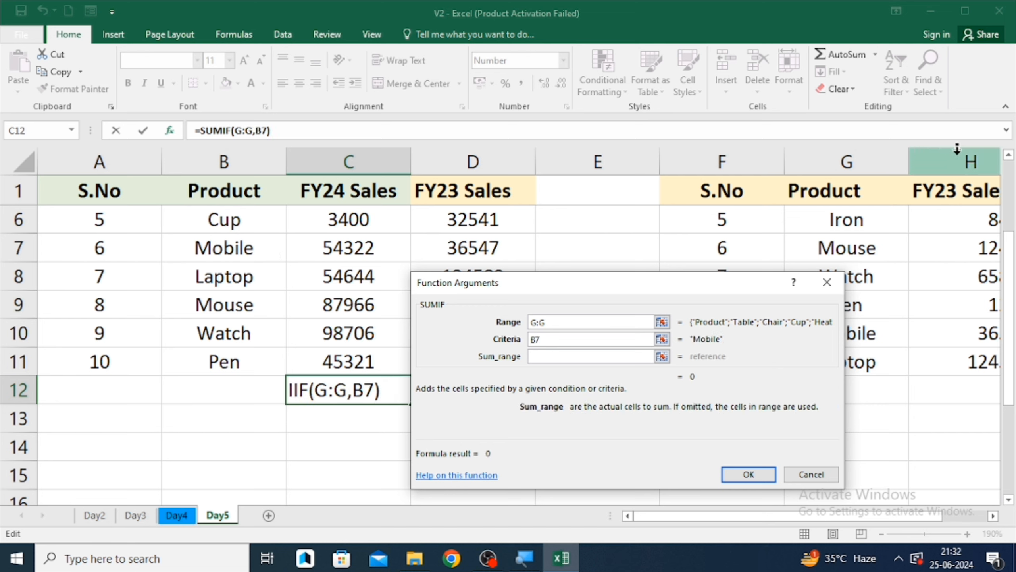
{"action": "left_click", "coordinate": [971, 162]}
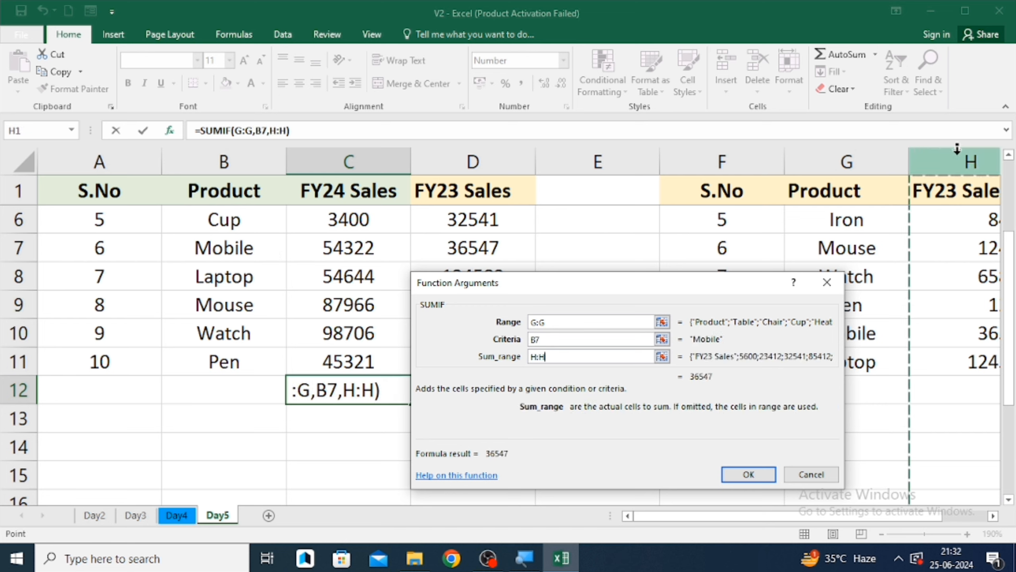
{"action": "left_click", "coordinate": [770, 475]}
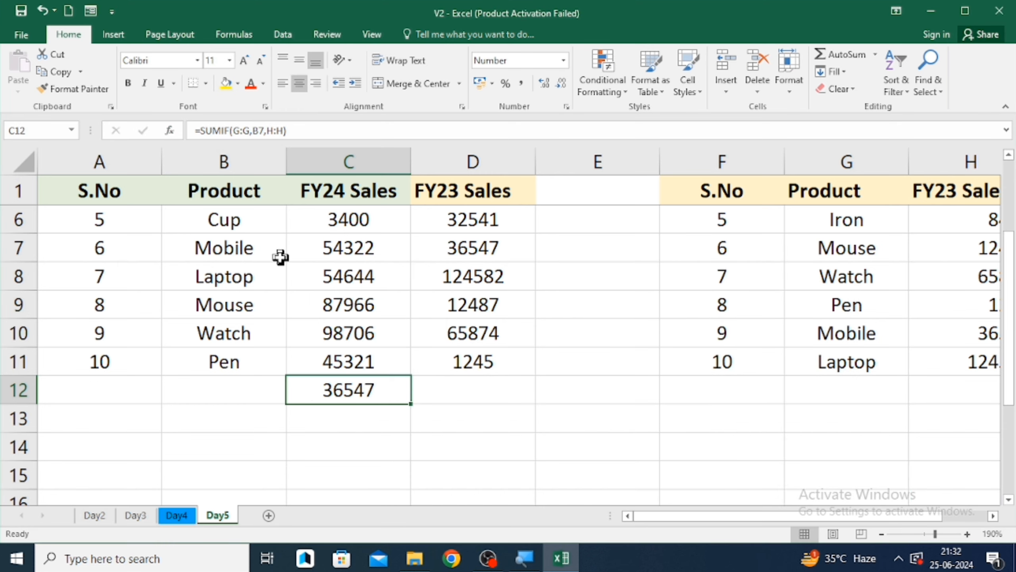
- Inspect B7, the VLOOKUP formula in D7 and the SUMIF formula in C12
{"action": "left_click", "coordinate": [256, 250]}
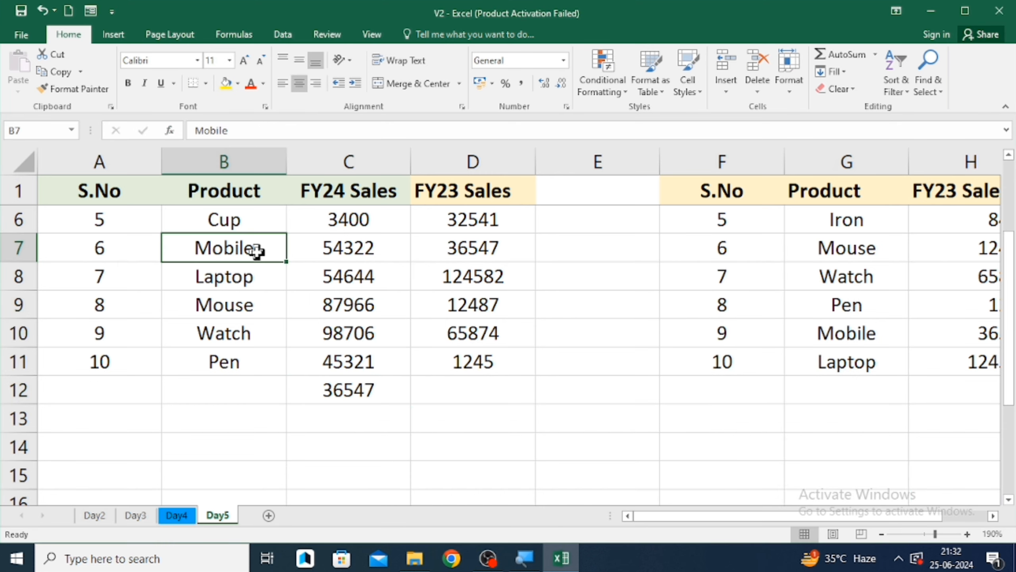
{"action": "left_click", "coordinate": [482, 245]}
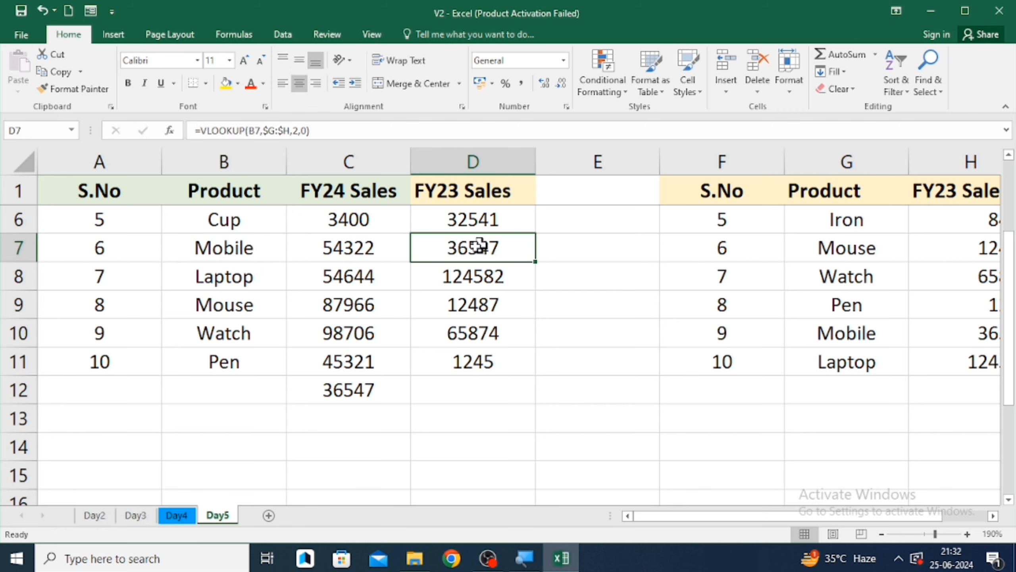
{"action": "left_click", "coordinate": [352, 391]}
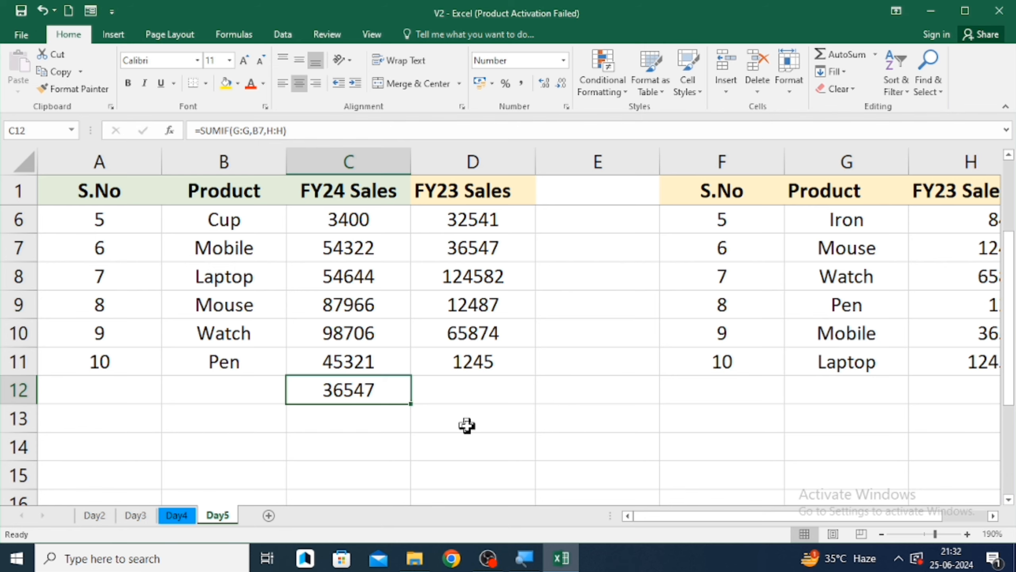
- Clear the SUMIF formula from C12
{"action": "scroll", "coordinate": [466, 425], "scroll_direction": "up", "scroll_amount": 4}
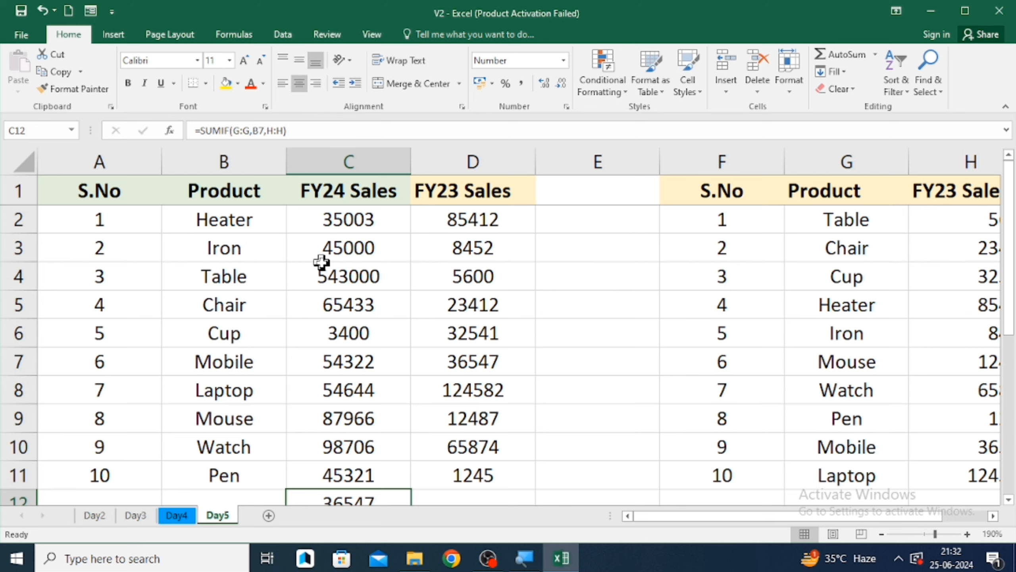
{"action": "left_click", "coordinate": [363, 333]}
{"action": "key", "text": "ctrl+Down"}
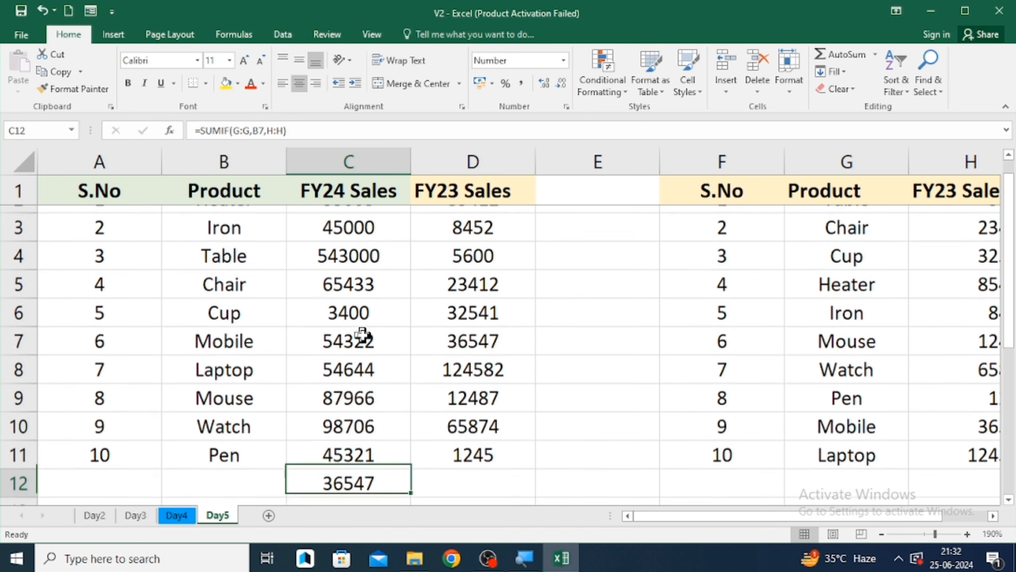
{"action": "key", "text": "F2"}
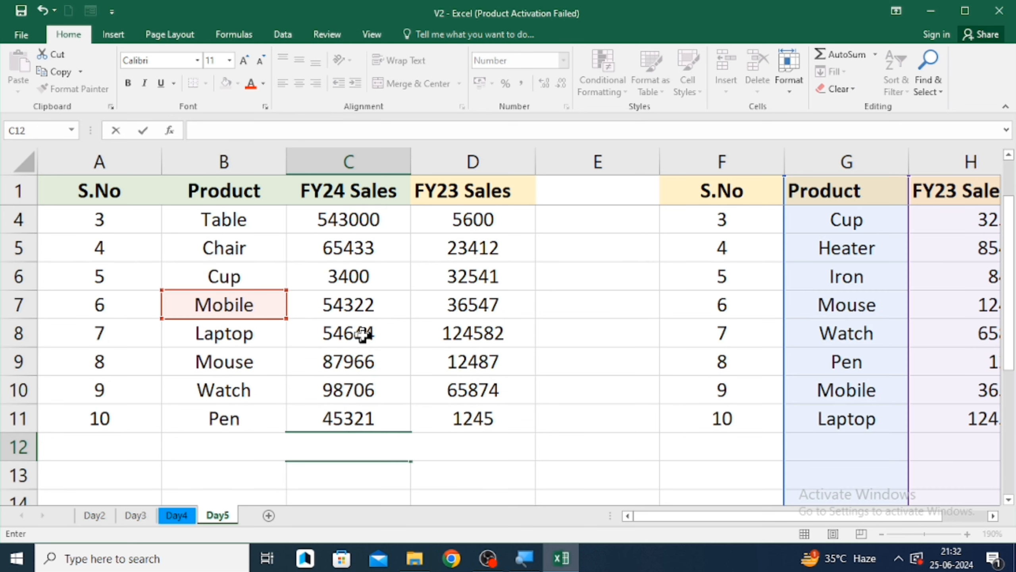
{"action": "left_click", "coordinate": [576, 394]}
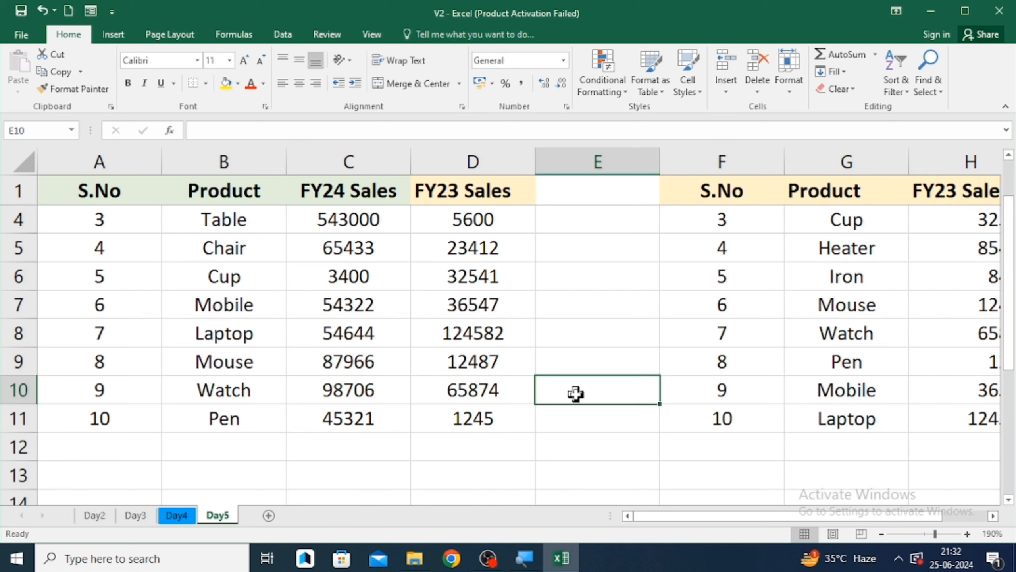
- Fill C12 down with the value from C11
{"action": "left_click", "coordinate": [844, 74]}
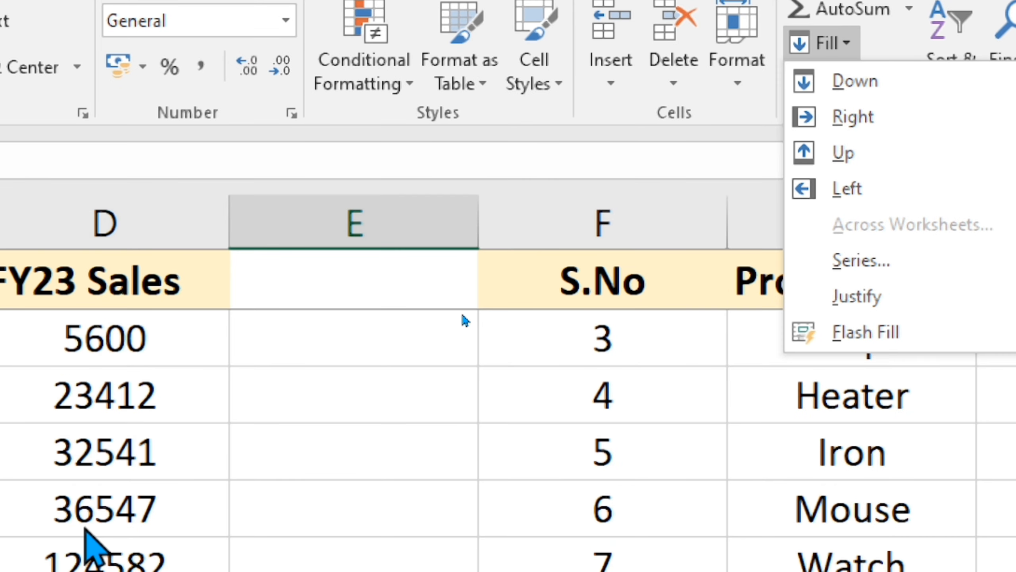
{"action": "left_click", "coordinate": [462, 291]}
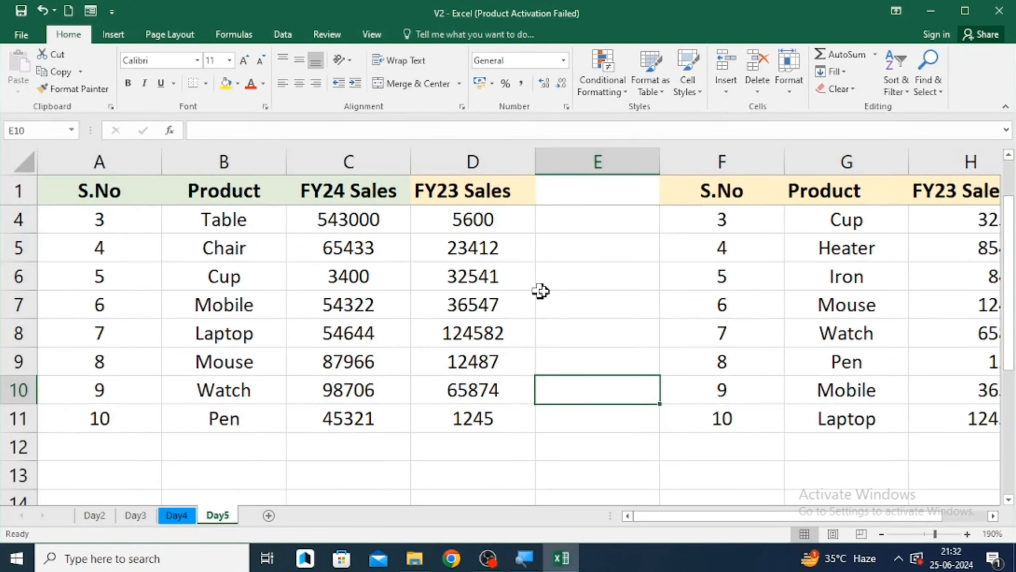
{"action": "left_click", "coordinate": [352, 447]}
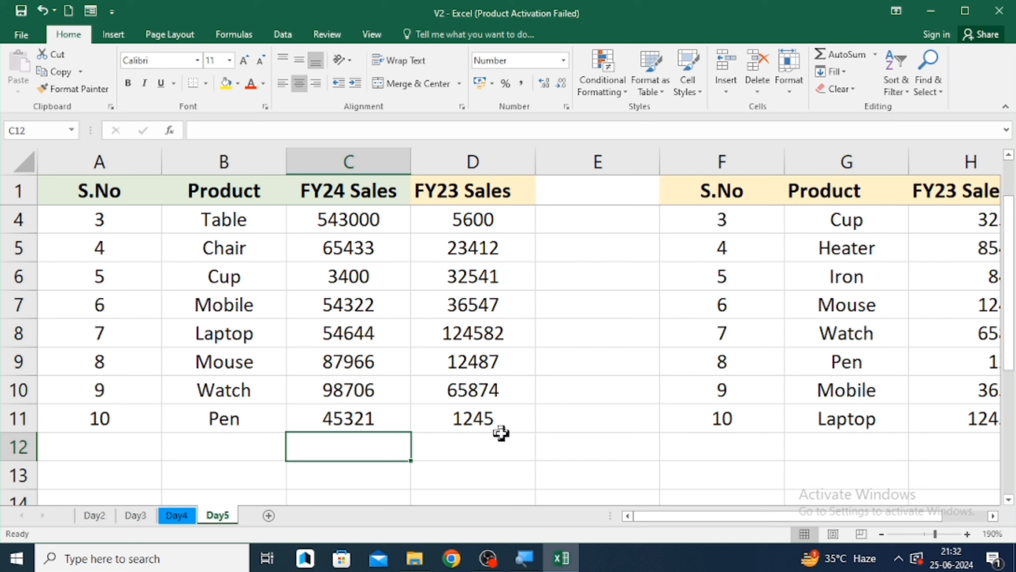
{"action": "key", "text": "ctrl+d"}
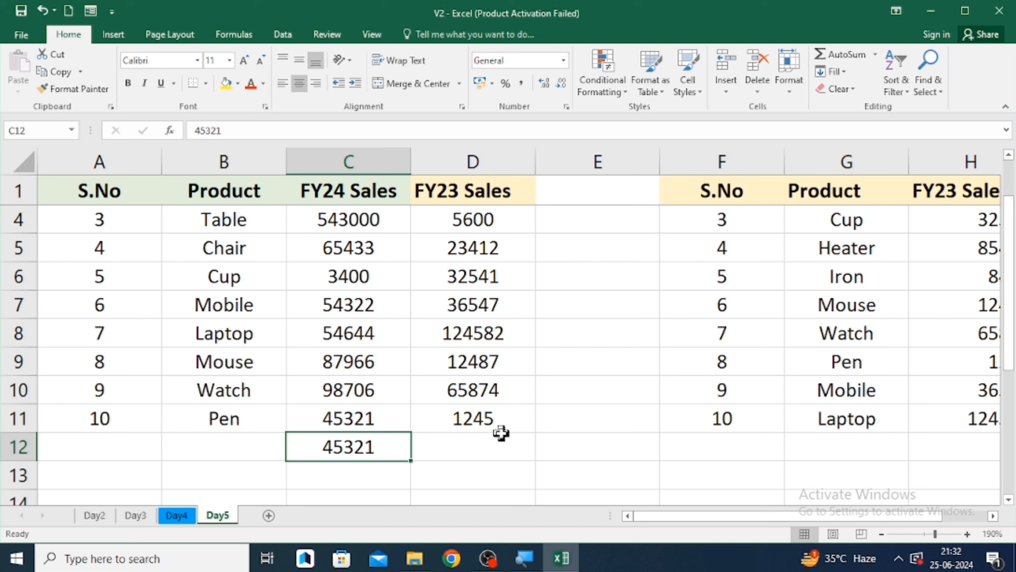
- Enter the note CTRL+D in E12
{"action": "key", "text": "Right"}
{"action": "key", "text": "Left"}
{"action": "key", "text": "Right"}
{"action": "key", "text": "Right"}
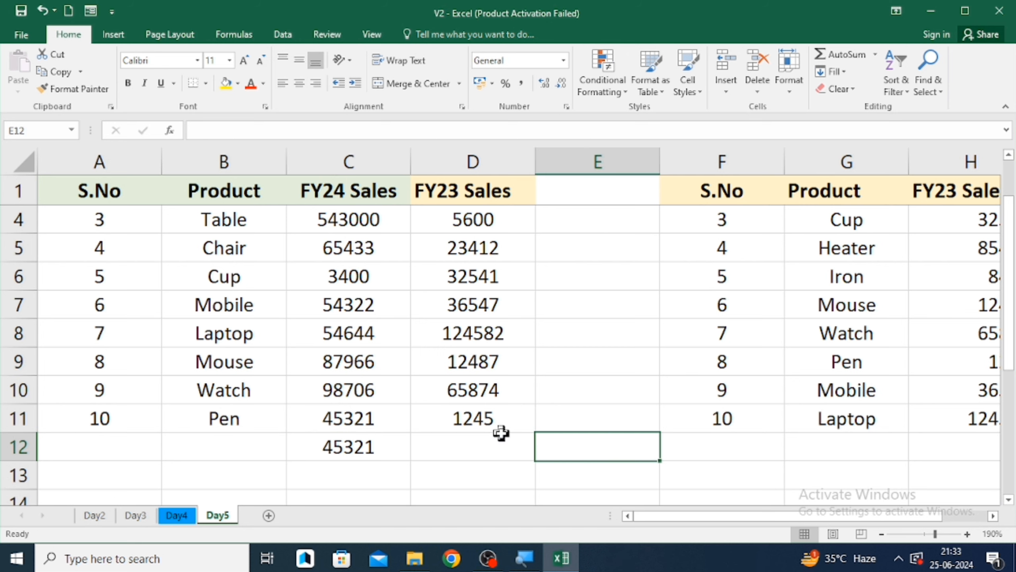
{"action": "type", "text": "C"}
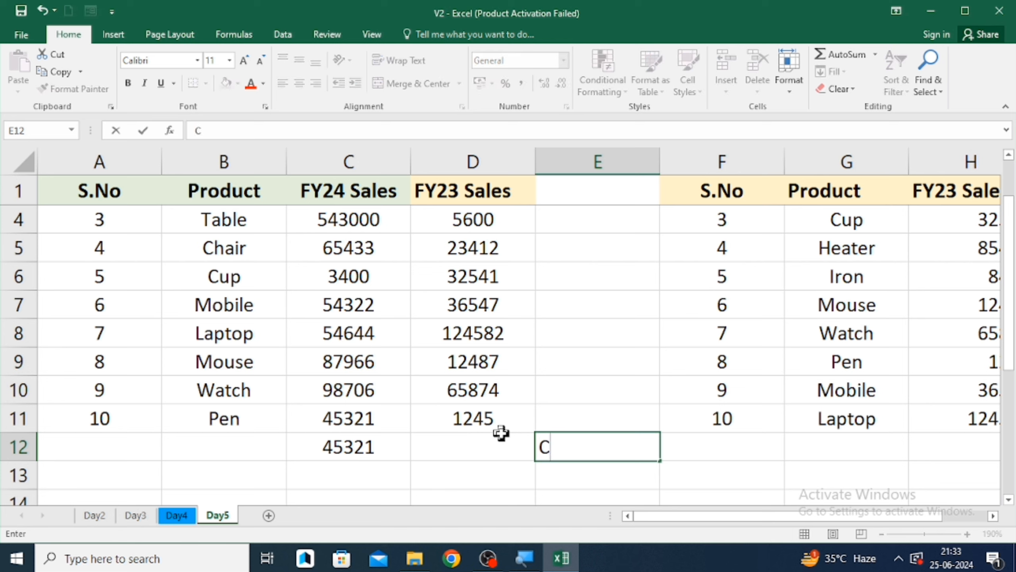
{"action": "type", "text": "TRL+D"}
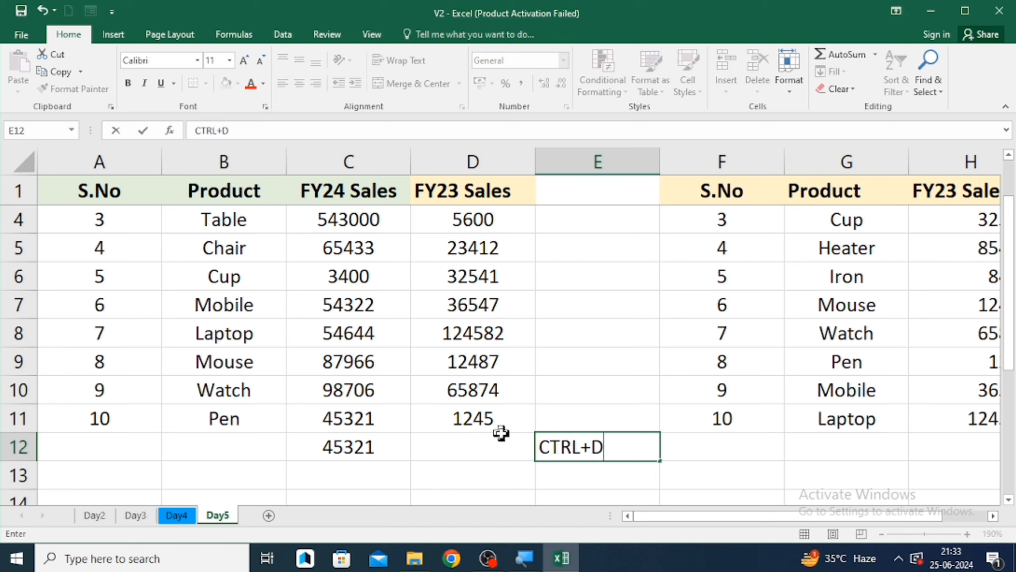
{"action": "key", "text": "Return"}
- Fill F12 down from F11
{"action": "key", "text": "Left"}
{"action": "key", "text": "Up"}
{"action": "key", "text": "Right"}
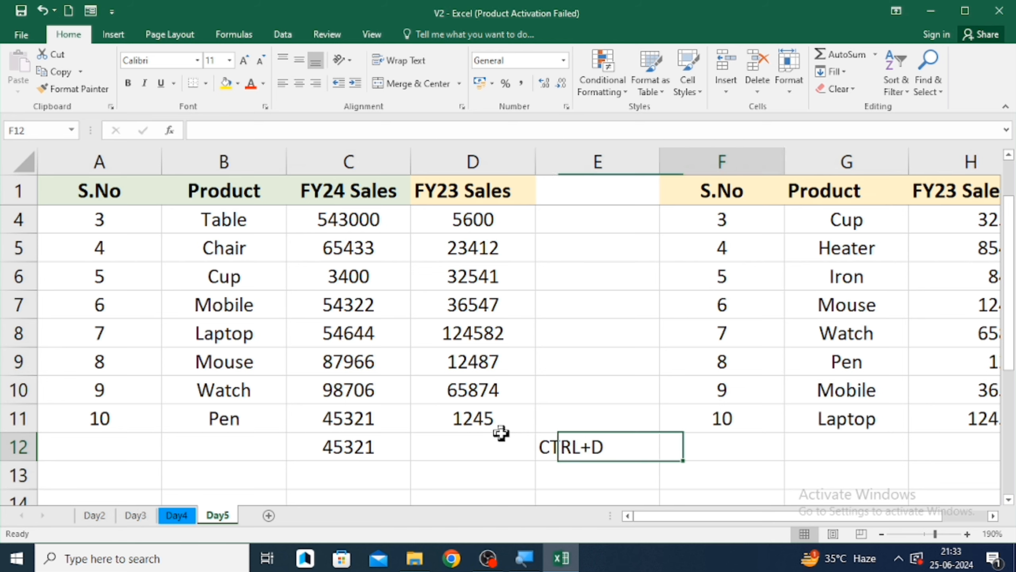
{"action": "key", "text": "Right"}
{"action": "key", "text": "ctrl+d"}
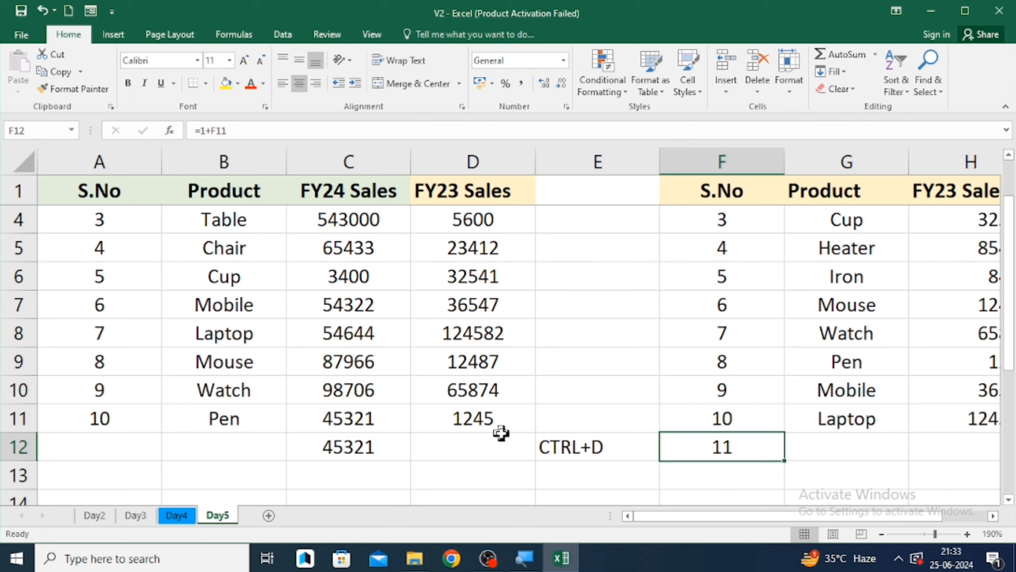
- Fill G12 down from G11
{"action": "key", "text": "Right"}
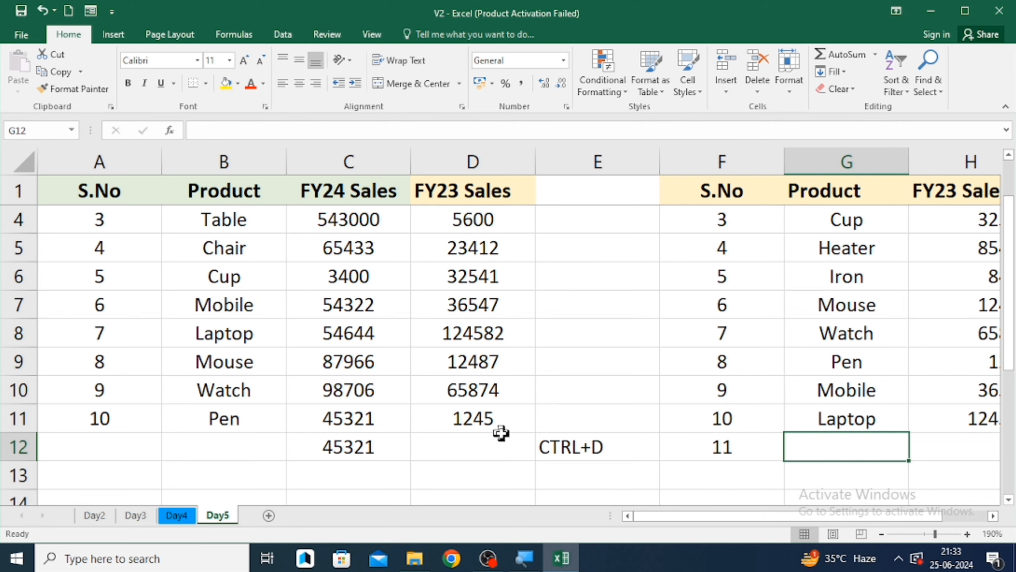
{"action": "key", "text": "ctrl+d"}
{"action": "key", "text": "Right"}
{"action": "key", "text": "Left"}
{"action": "key", "text": "Left"}
{"action": "key", "text": "Left"}
{"action": "key", "text": "Left"}
{"action": "key", "text": "Left"}
{"action": "key", "text": "Left"}
{"action": "key", "text": "Left"}
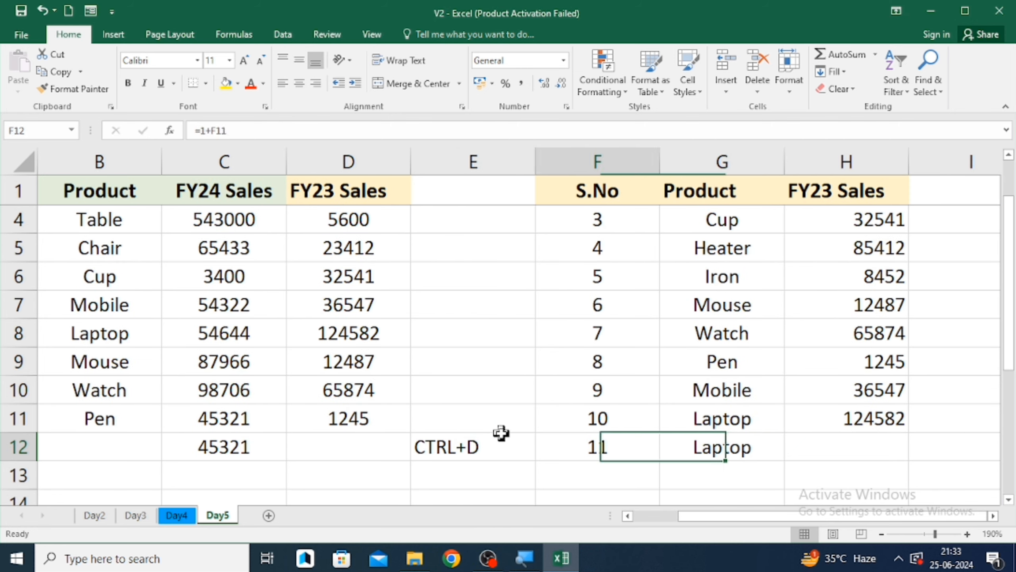
- Fill B12 down from B11 and enter 11 in A12
{"action": "key", "text": "Right"}
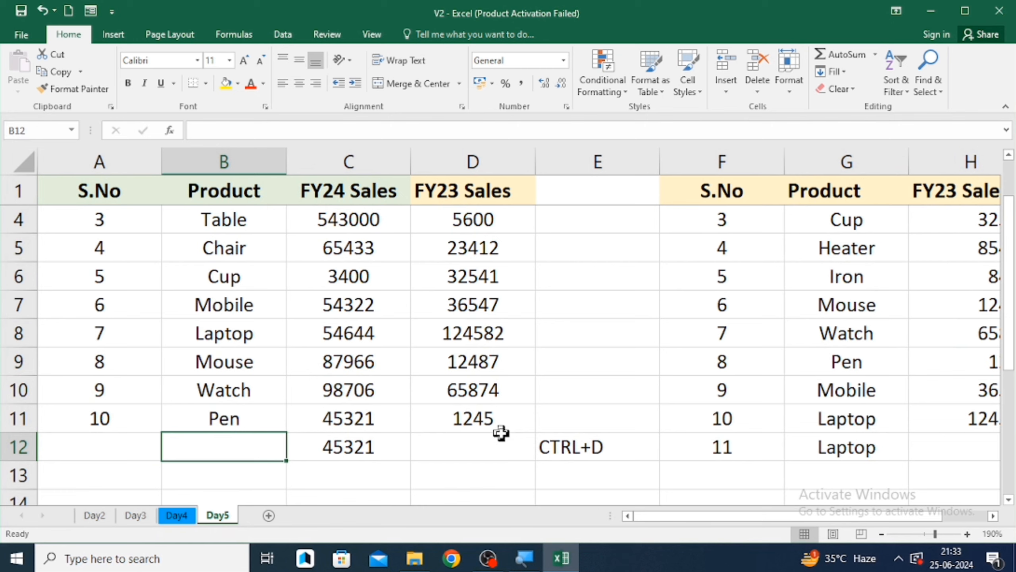
{"action": "key", "text": "ctrl+d"}
{"action": "key", "text": "Left"}
{"action": "type", "text": "11"}
{"action": "key", "text": "Tab"}
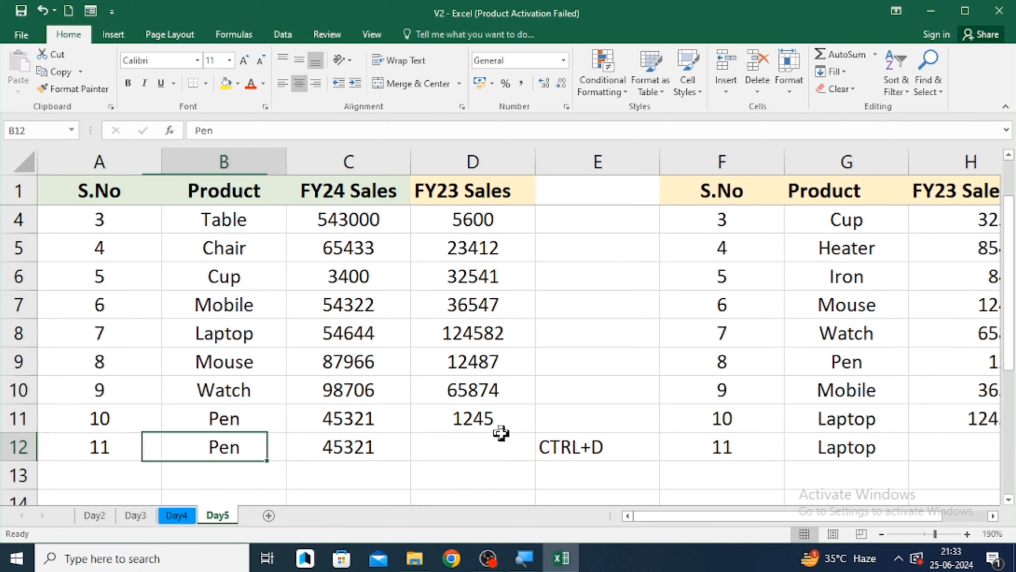
- Fill D12 right from C12
{"action": "key", "text": "Right"}
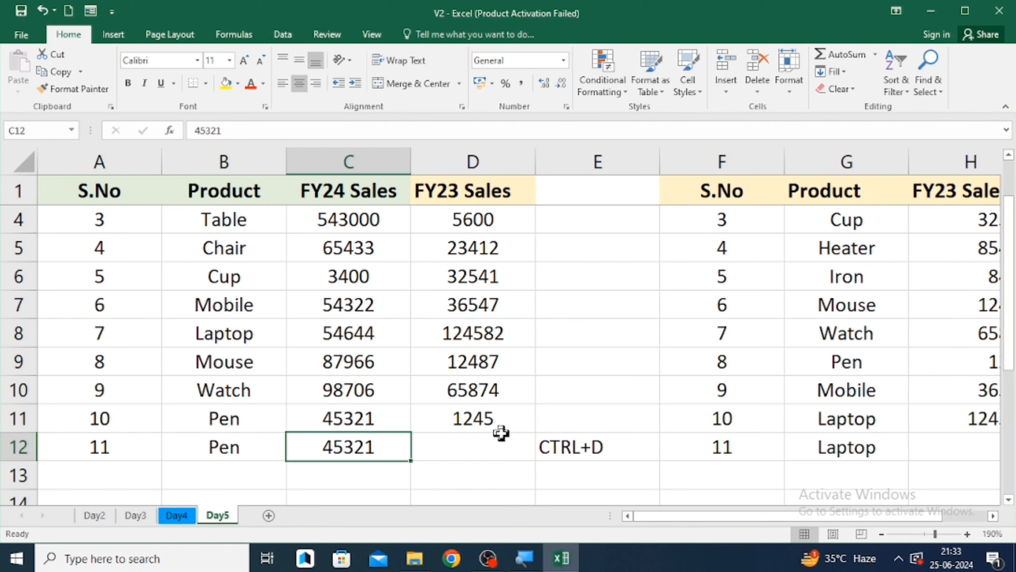
{"action": "left_click", "coordinate": [843, 73]}
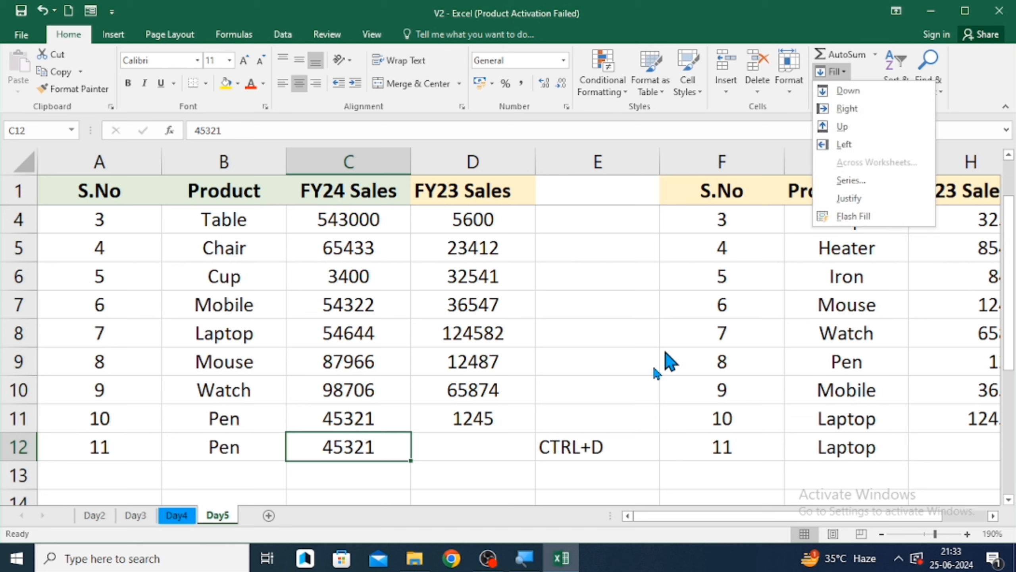
{"action": "left_click", "coordinate": [496, 432]}
{"action": "left_click", "coordinate": [488, 440]}
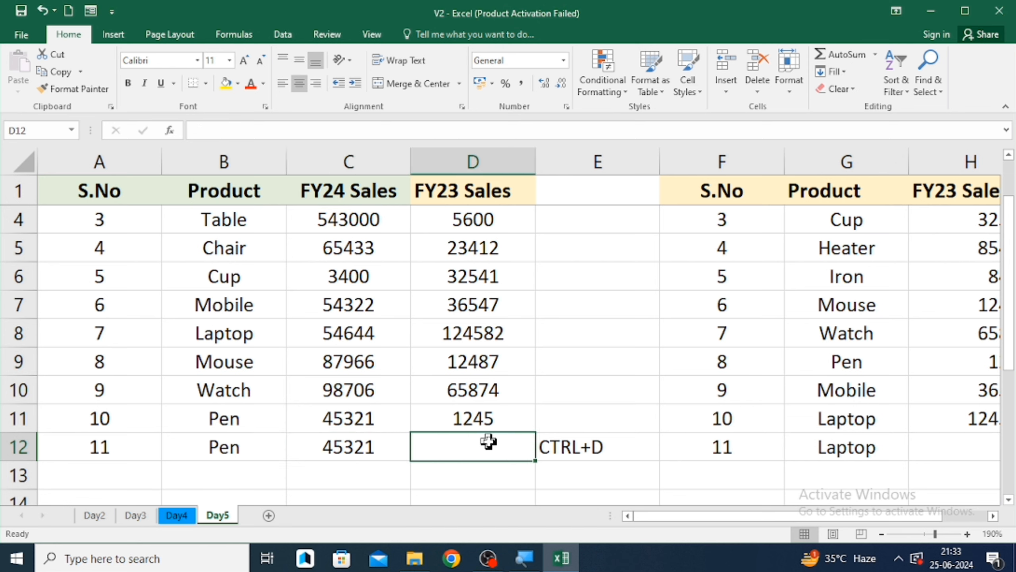
{"action": "key", "text": "ctrl+r"}
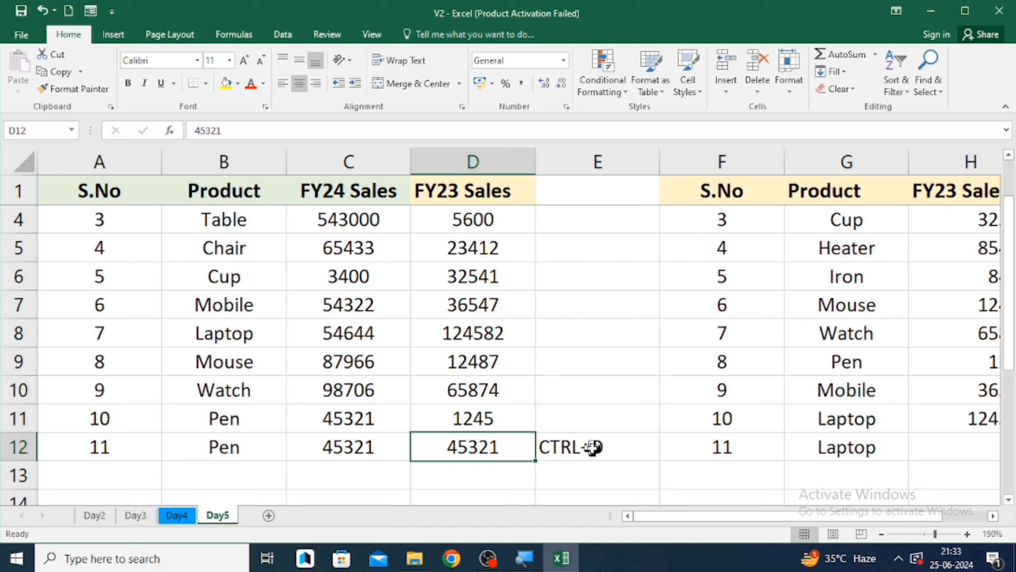
{"action": "type", "text": "0"}
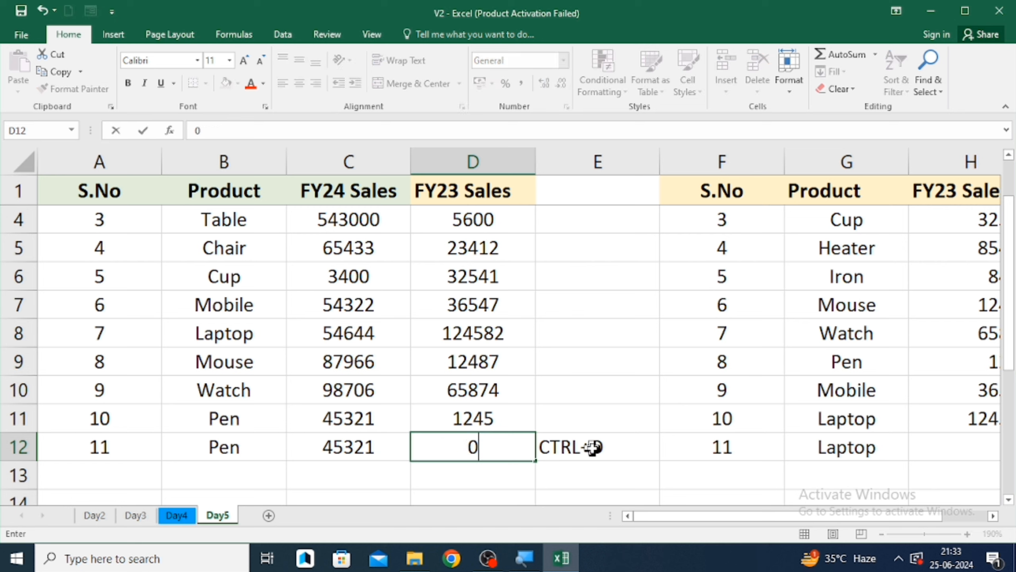
{"action": "key", "text": "Escape"}
{"action": "key", "text": "Return"}
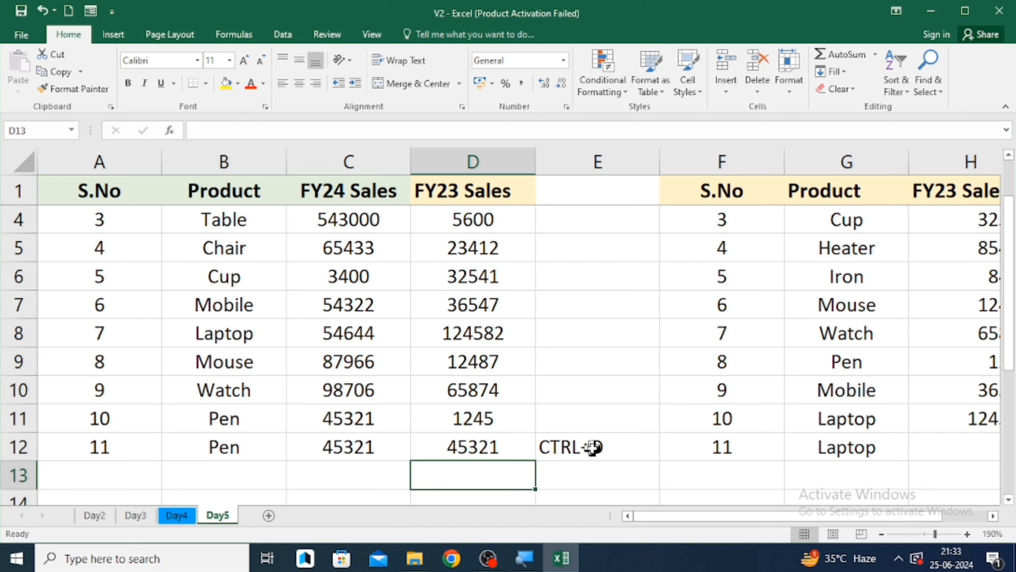
- Fill cells I2 through I11 right from column H, one row at a time
{"action": "key", "text": "Up"}
{"action": "key", "text": "Left"}
{"action": "key", "text": "Up"}
{"action": "key", "text": "Right"}
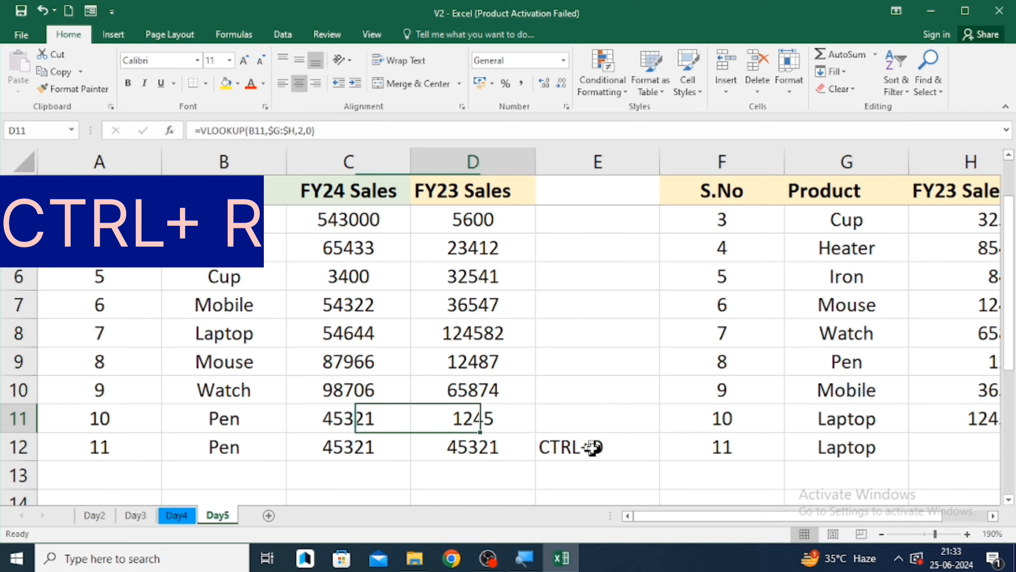
{"action": "key", "text": "Right"}
{"action": "key", "text": "Right"}
{"action": "key", "text": "Right"}
{"action": "key", "text": "Right"}
{"action": "key", "text": "Right"}
{"action": "key", "text": "Up"}
{"action": "key", "text": "Left"}
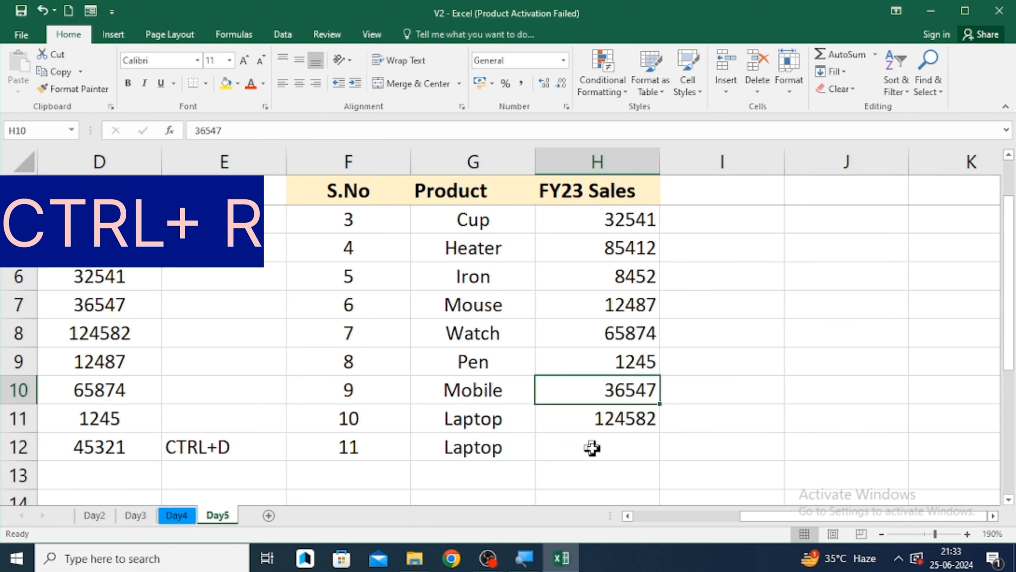
{"action": "key", "text": "Up"}
{"action": "key", "text": "Up"}
{"action": "key", "text": "Up"}
{"action": "key", "text": "Up"}
{"action": "key", "text": "Up"}
{"action": "key", "text": "Up"}
{"action": "key", "text": "Up"}
{"action": "key", "text": "Up"}
{"action": "key", "text": "Right"}
{"action": "key", "text": "ctrl+r"}
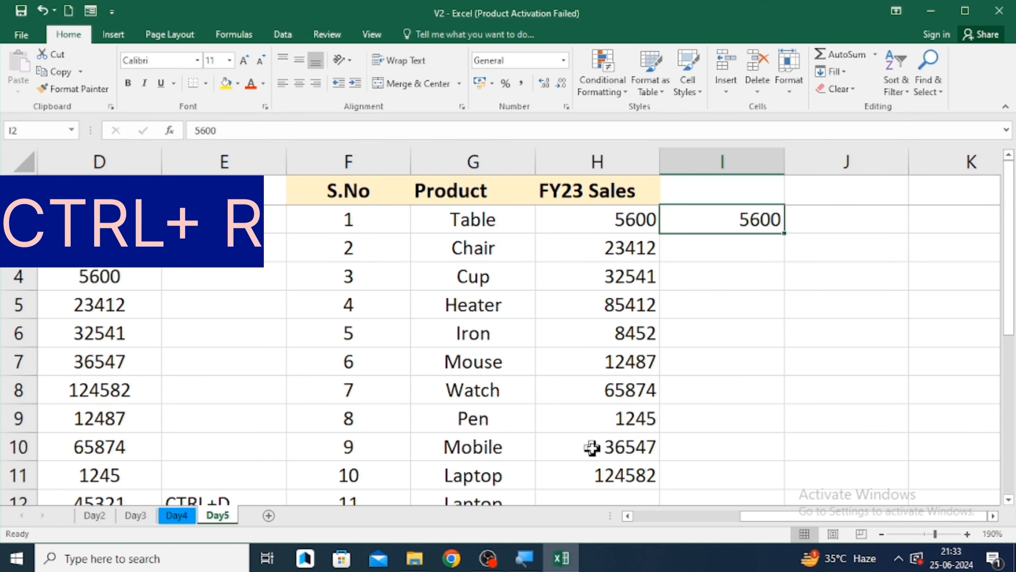
{"action": "key", "text": "Down"}
{"action": "key", "text": "ctrl+r"}
{"action": "key", "text": "Down"}
{"action": "key", "text": "ctrl+r"}
{"action": "key", "text": "Down"}
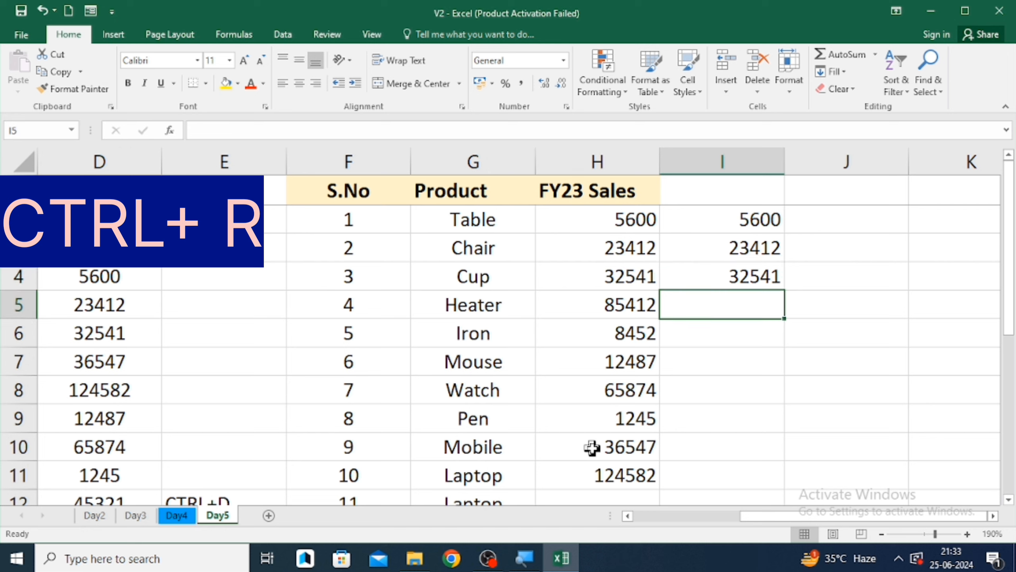
{"action": "key", "text": "ctrl+r"}
{"action": "key", "text": "Down"}
{"action": "key", "text": "ctrl+r"}
{"action": "key", "text": "Down"}
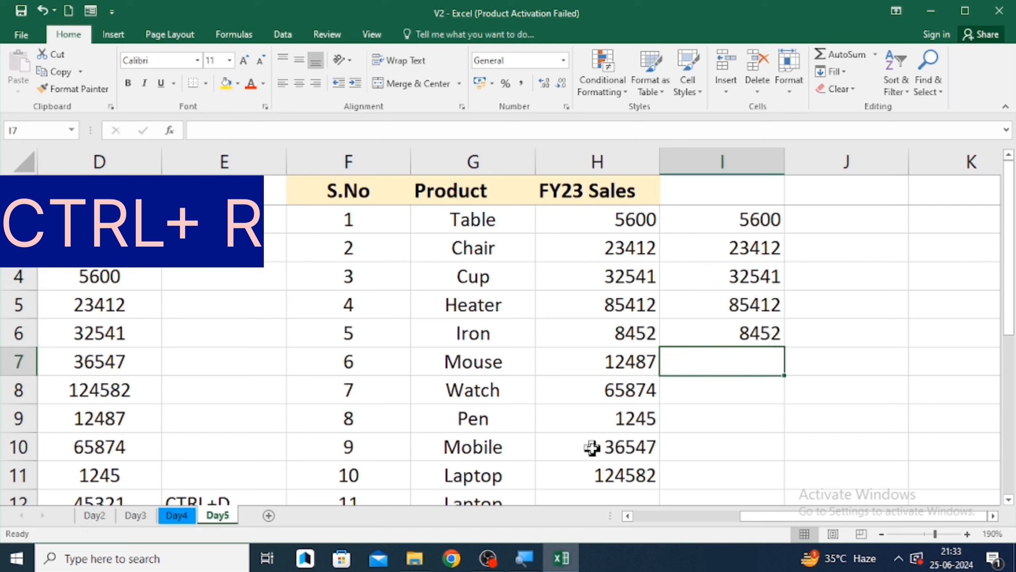
{"action": "key", "text": "ctrl+r"}
{"action": "key", "text": "Down"}
{"action": "key", "text": "ctrl+r"}
{"action": "key", "text": "Down"}
{"action": "key", "text": "ctrl+r"}
{"action": "key", "text": "Down"}
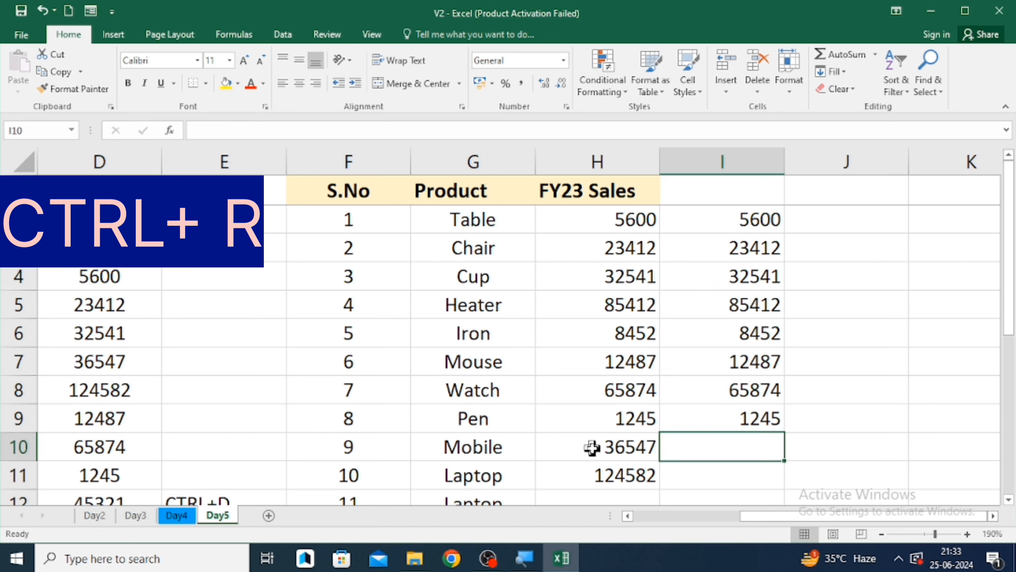
{"action": "key", "text": "ctrl+r"}
{"action": "key", "text": "Down"}
{"action": "key", "text": "ctrl+r"}
{"action": "key", "text": "Down"}
{"action": "key", "text": "Up"}
{"action": "key", "text": "Up"}
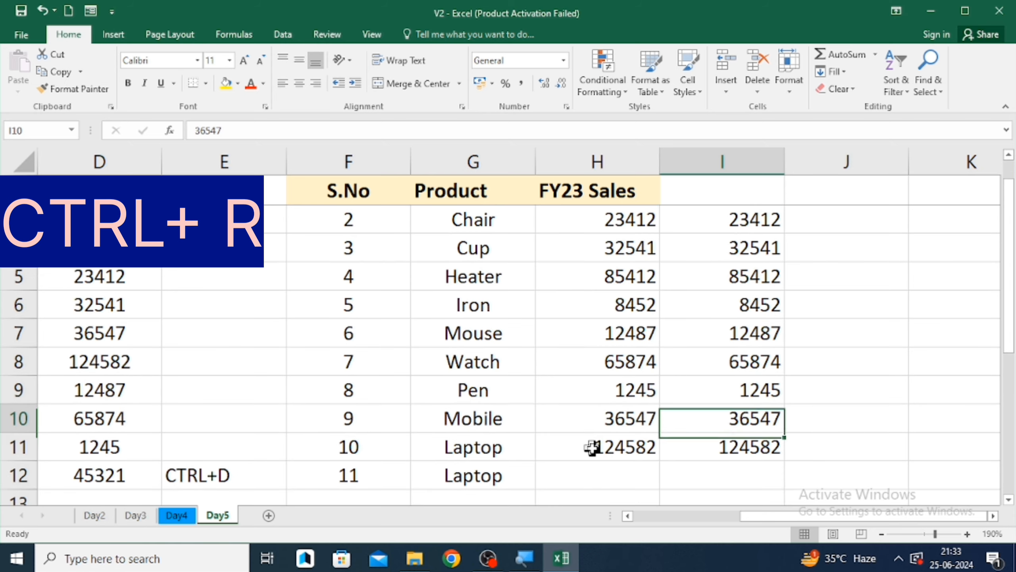
{"action": "key", "text": "ctrl+Up"}
{"action": "key", "text": "Left"}
{"action": "key", "text": "Left"}
{"action": "key", "text": "Right"}
{"action": "key", "text": "Right"}
{"action": "key", "text": "Right"}
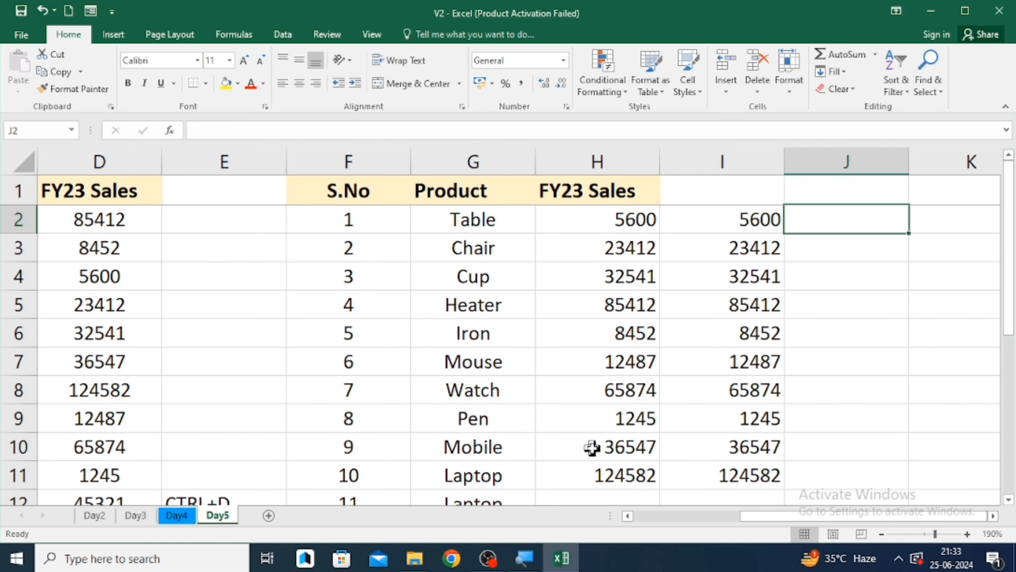
{"action": "key", "text": "Left"}
{"action": "key", "text": "Left"}
{"action": "key", "text": "Right"}
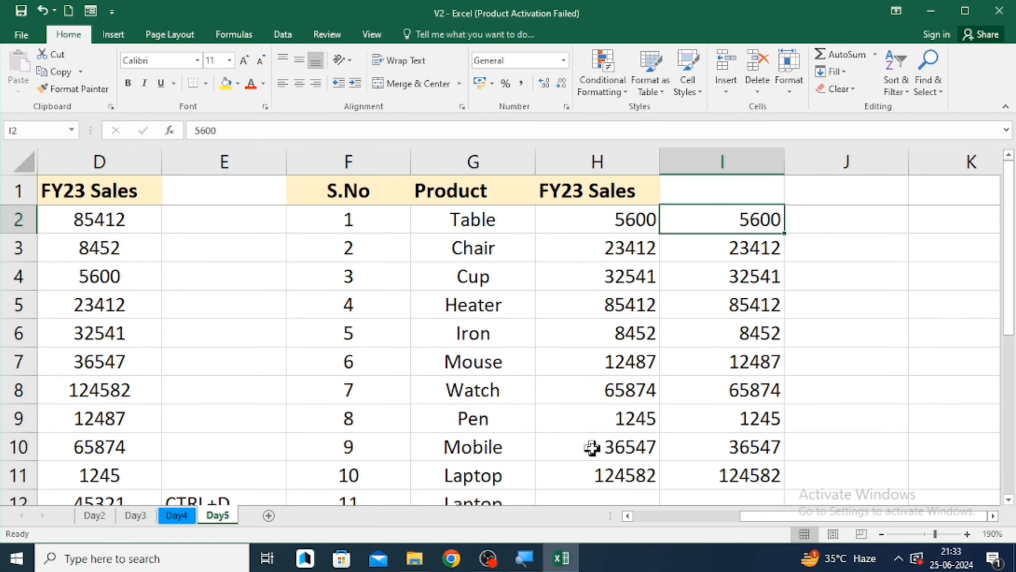
{"action": "key", "text": "ctrl+shift+Down"}
{"action": "key", "text": "Left"}
{"action": "key", "text": "Left"}
{"action": "key", "text": "Left"}
{"action": "key", "text": "Left"}
{"action": "key", "text": "Left"}
{"action": "key", "text": "Left"}
{"action": "key", "text": "Left"}
{"action": "key", "text": "Left"}
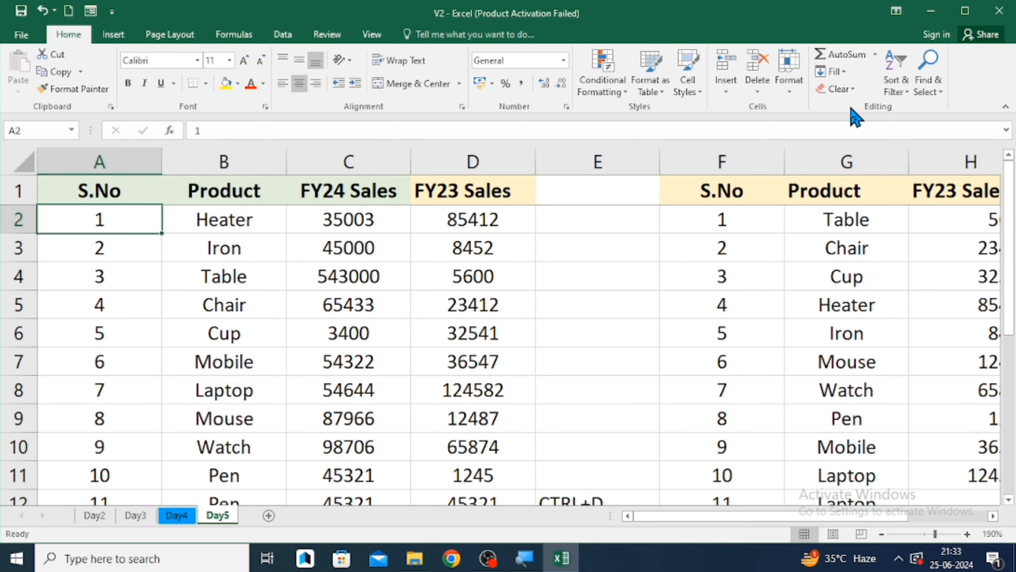
{"action": "left_click", "coordinate": [843, 72]}
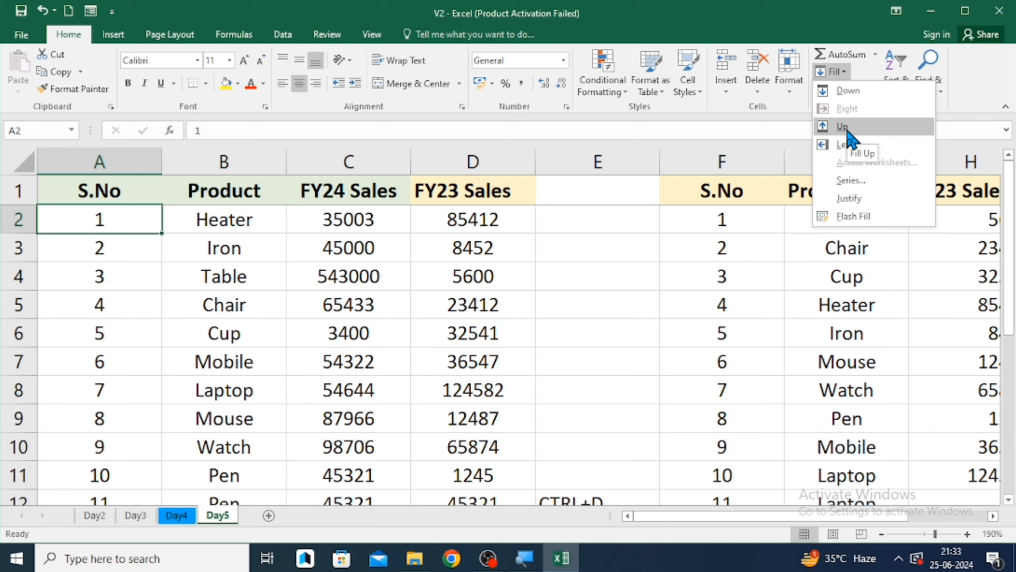
{"action": "left_click", "coordinate": [573, 307]}
{"action": "left_click", "coordinate": [573, 307]}
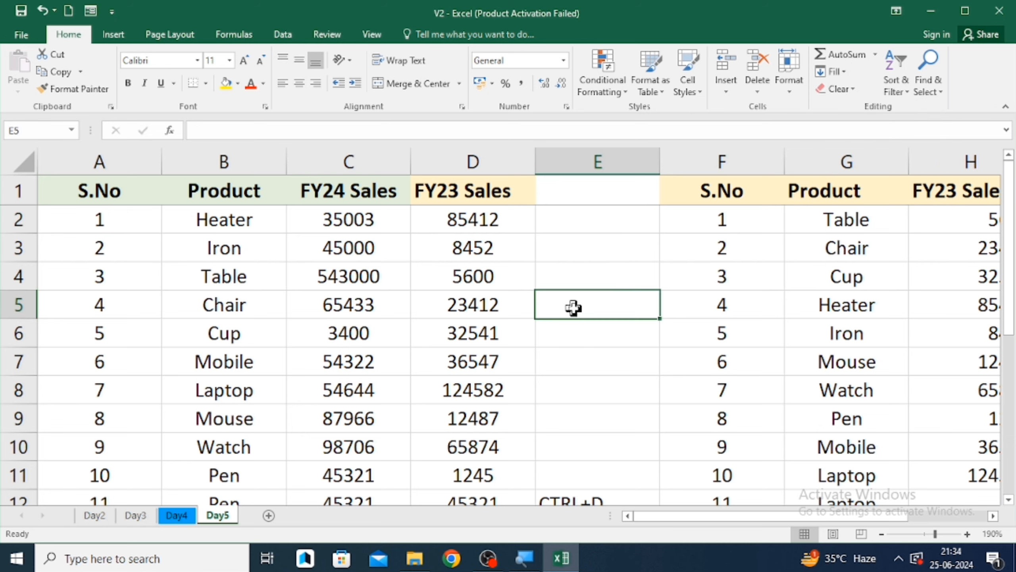
- Fill E11 and then E10 upward from the CTRL+D cell below using Fill Up
{"action": "key", "text": "ctrl+Down"}
{"action": "key", "text": "Up"}
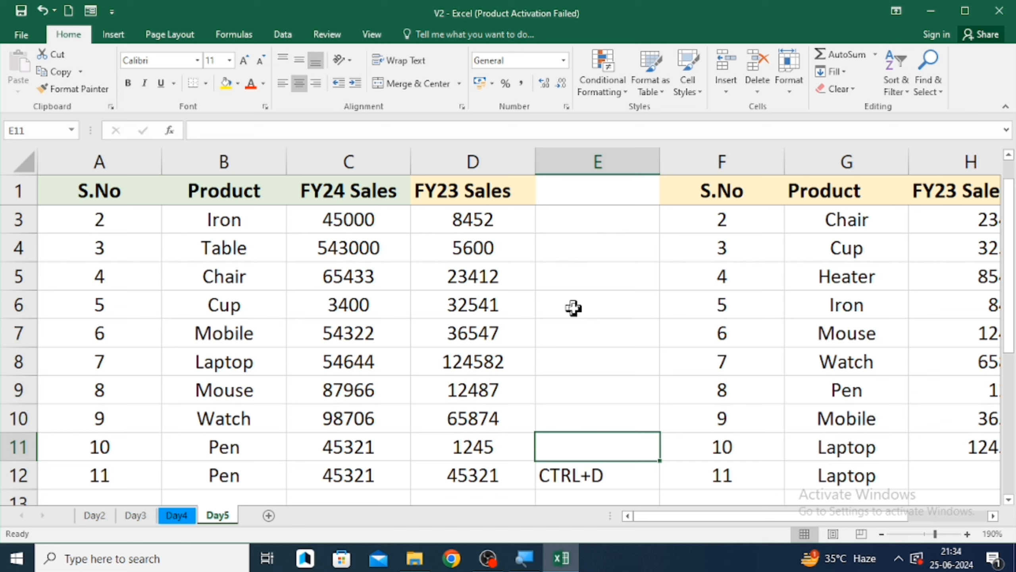
{"action": "left_click", "coordinate": [843, 73]}
{"action": "left_click", "coordinate": [842, 122]}
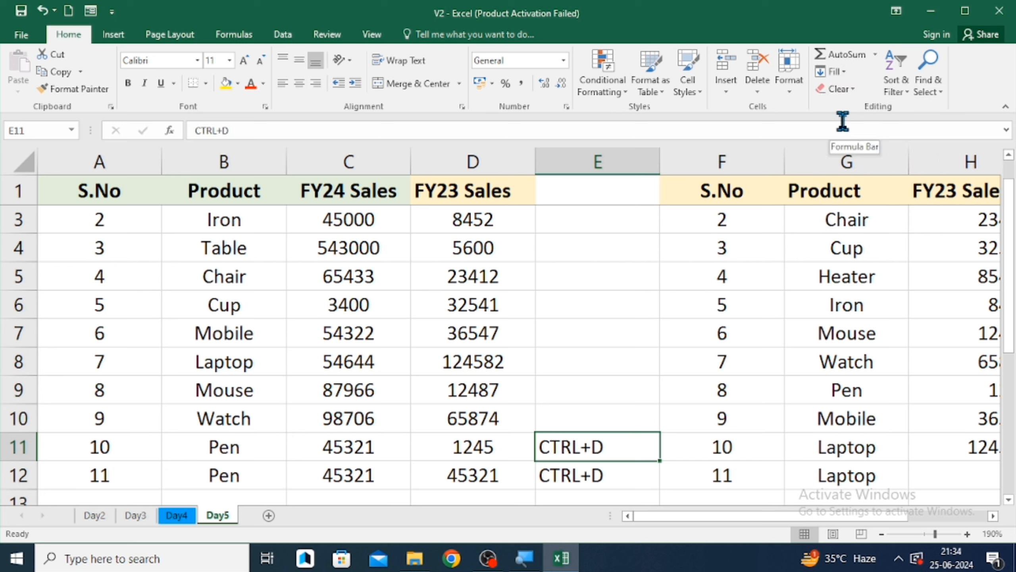
{"action": "key", "text": "Up"}
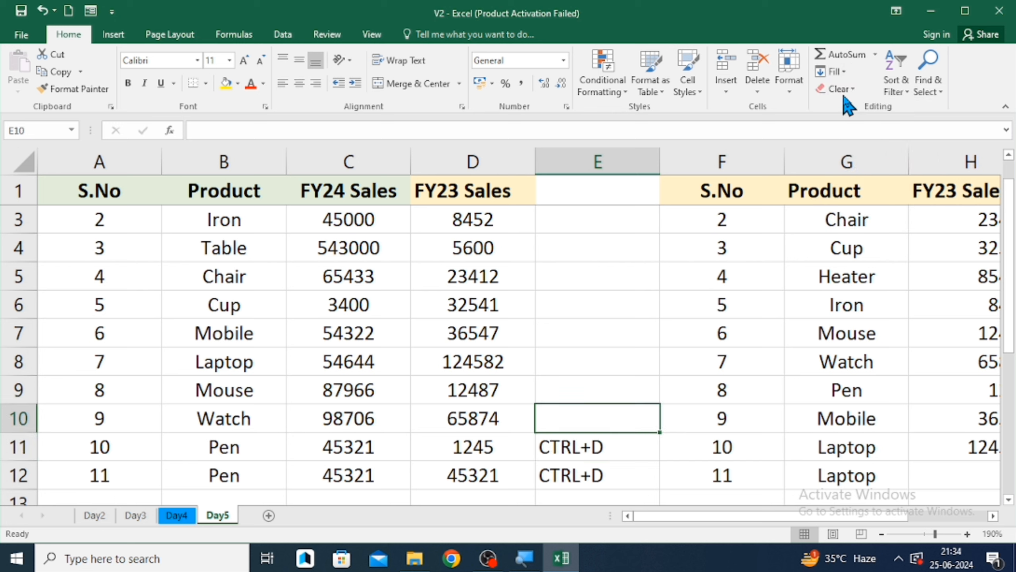
{"action": "left_click", "coordinate": [848, 77]}
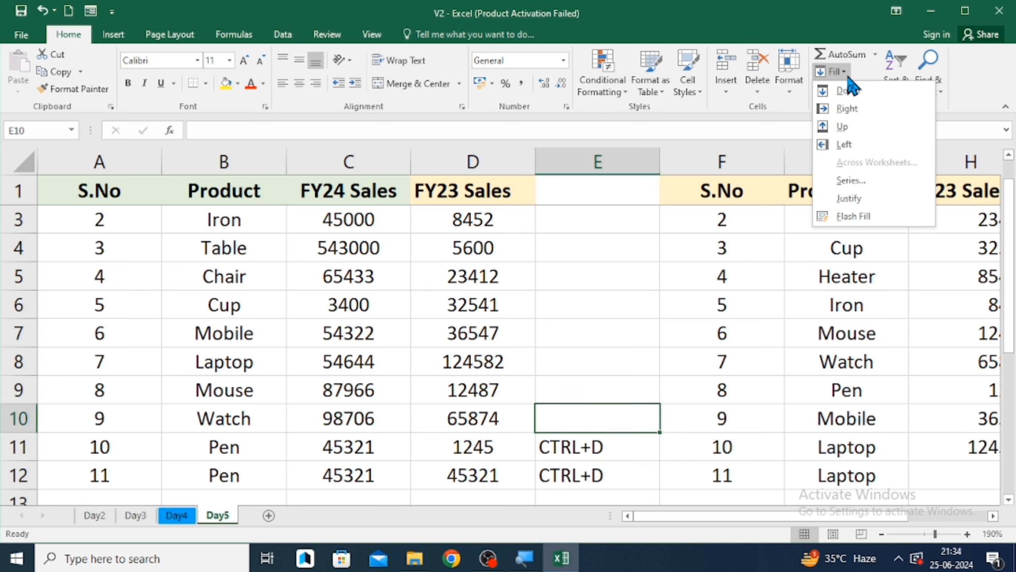
{"action": "left_click", "coordinate": [840, 132]}
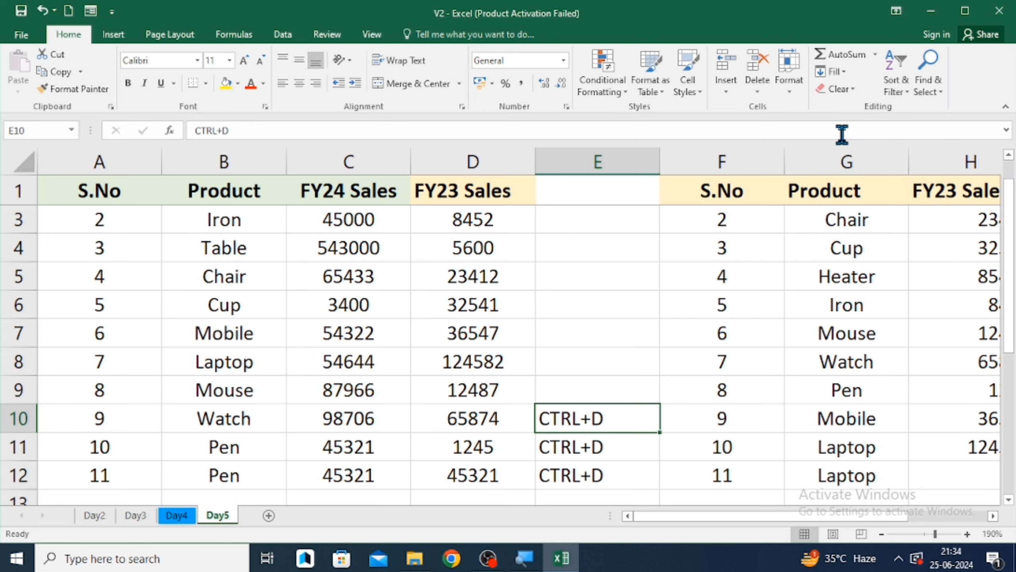
{"action": "left_click", "coordinate": [846, 78]}
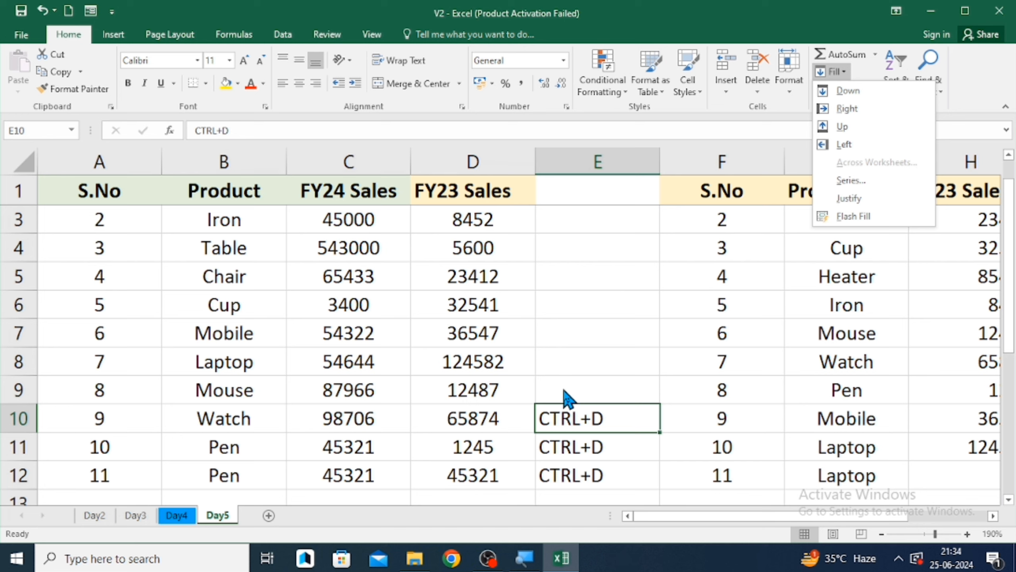
{"action": "key", "text": "Down"}
{"action": "key", "text": "Down"}
{"action": "key", "text": "Down"}
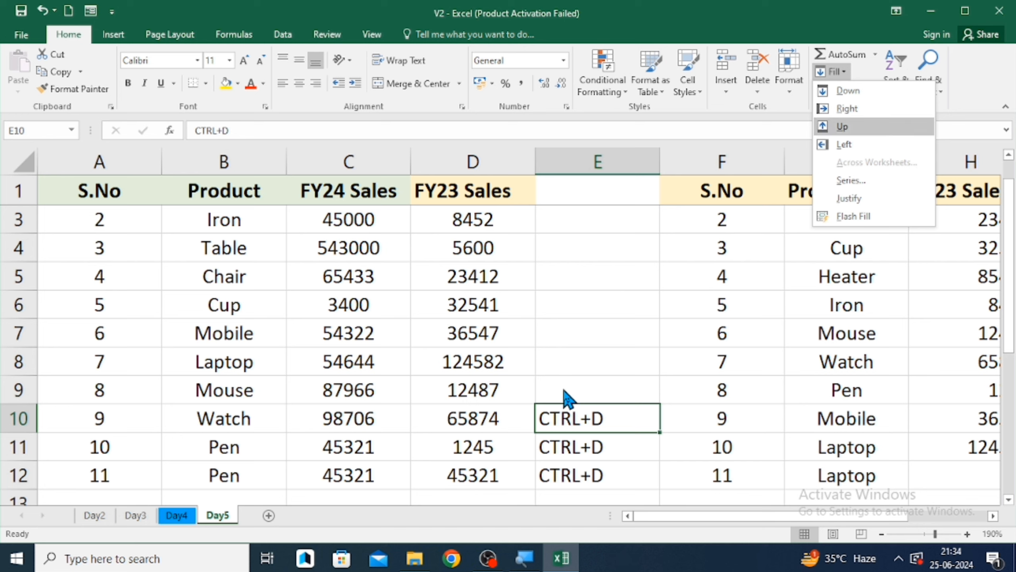
{"action": "key", "text": "Return"}
- Fill D10 left from E10 using Fill Left
{"action": "key", "text": "Left"}
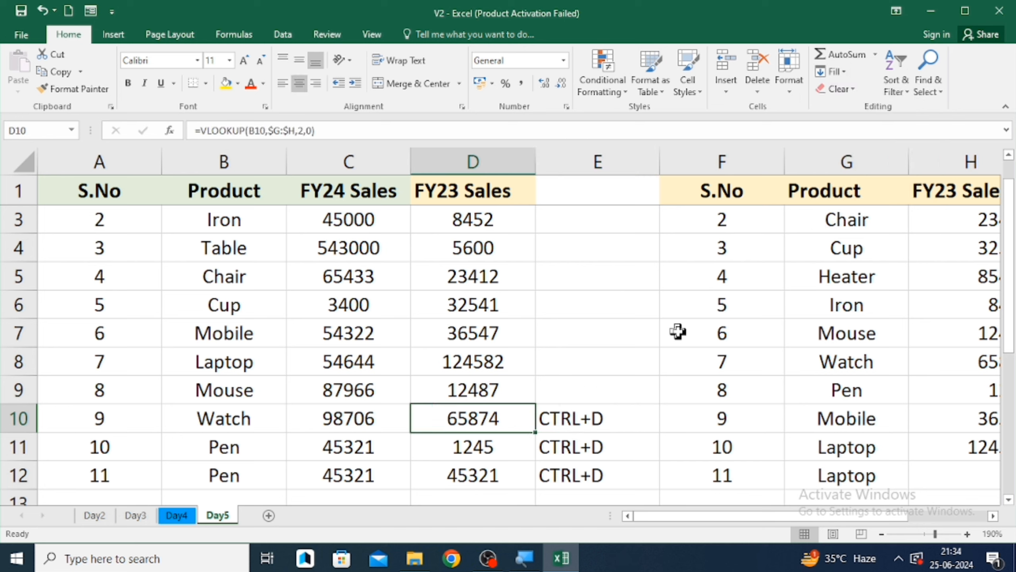
{"action": "left_click", "coordinate": [843, 72]}
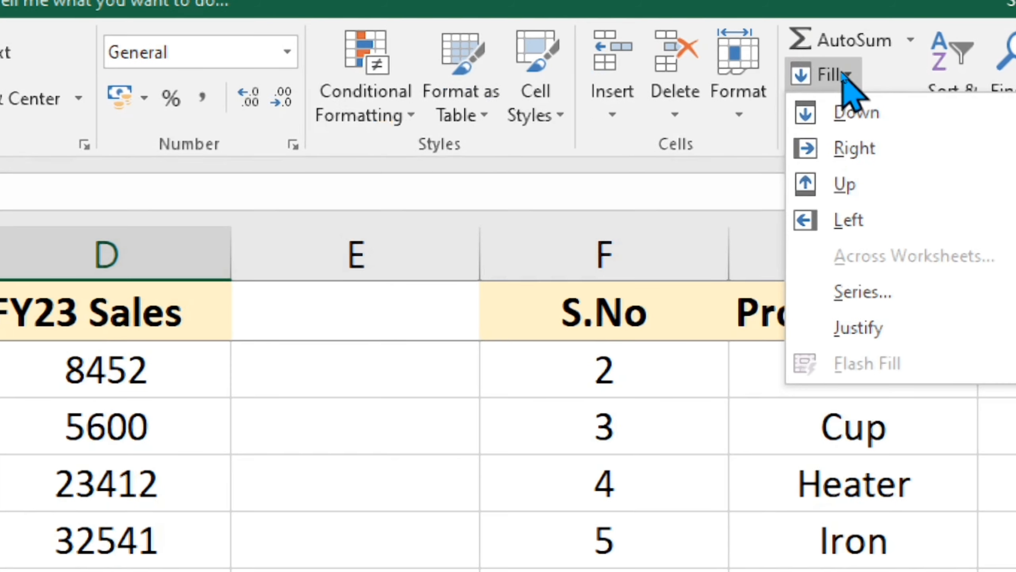
{"action": "left_click", "coordinate": [860, 222]}
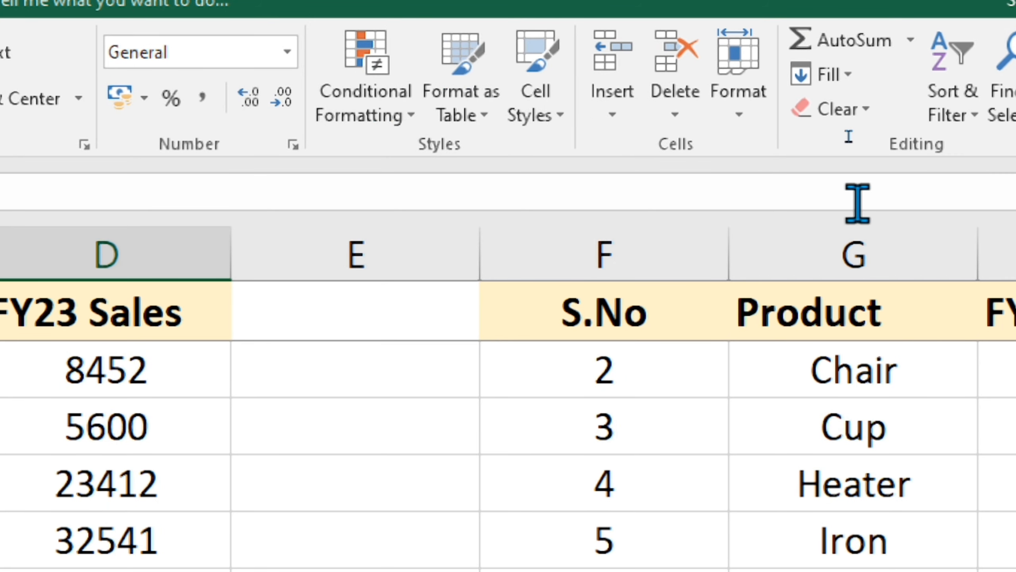
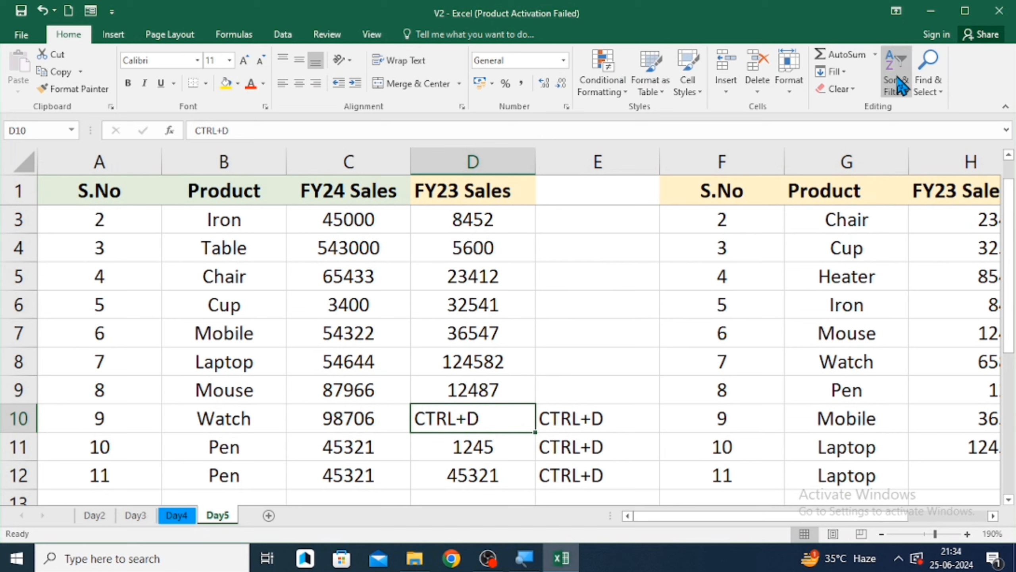
- Clear all contents and formatting from cells D10 through E12
{"action": "left_click", "coordinate": [852, 90]}
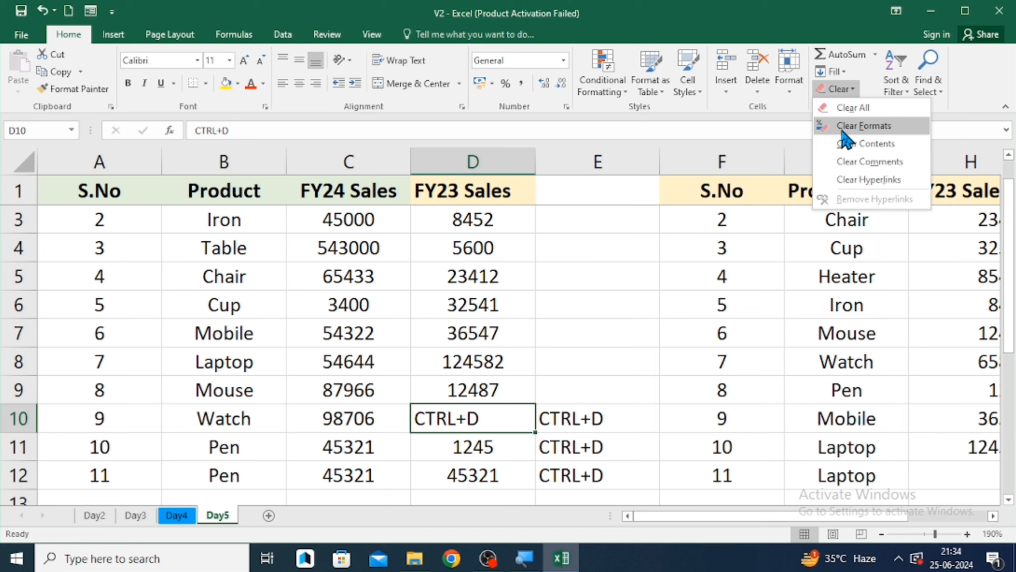
{"action": "left_click", "coordinate": [594, 384]}
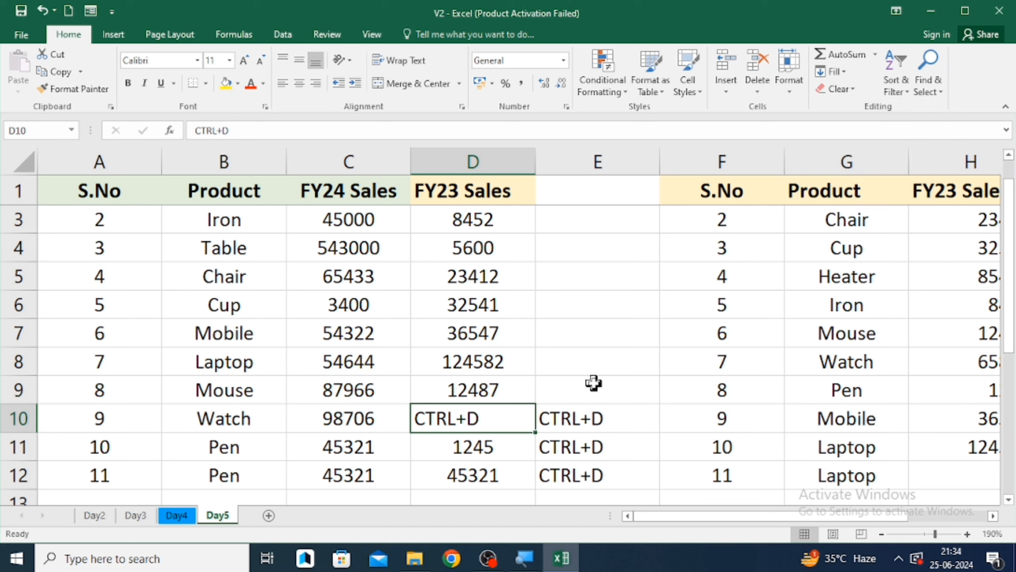
{"action": "left_click", "coordinate": [594, 382]}
{"action": "key", "text": "Down"}
{"action": "key", "text": "Left"}
{"action": "key", "text": "shift+Right"}
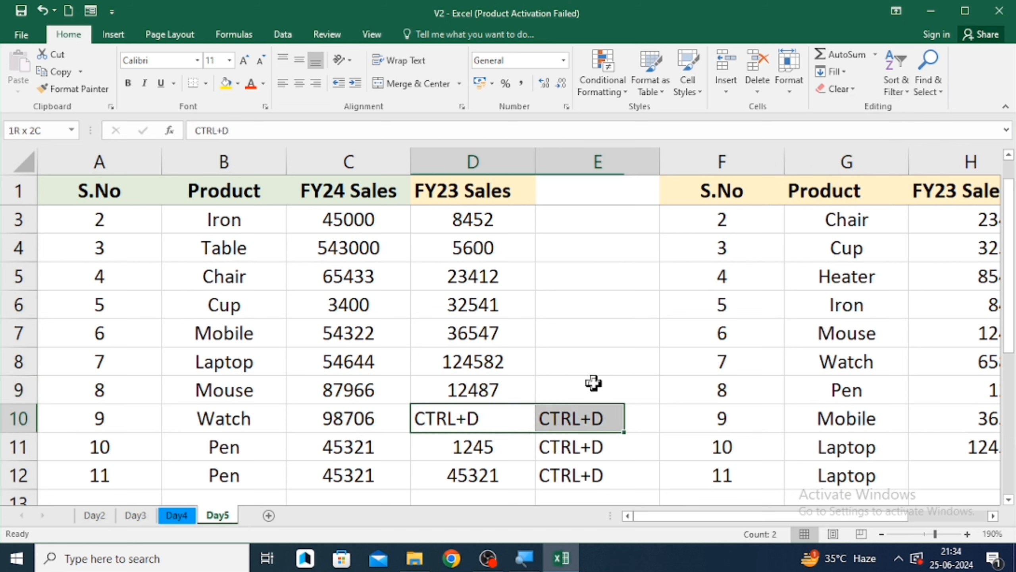
{"action": "key", "text": "shift+Down"}
{"action": "key", "text": "shift+Down"}
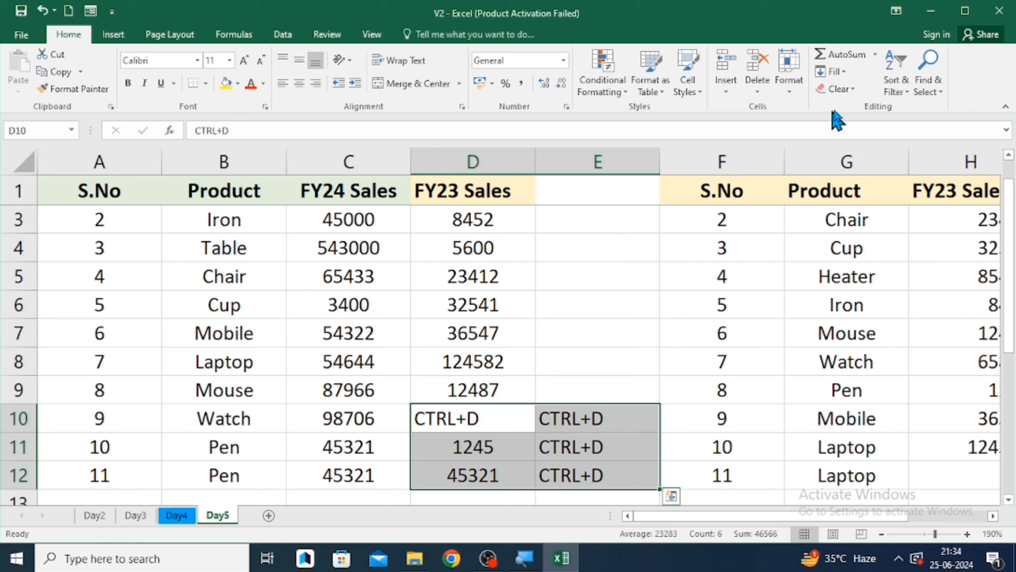
{"action": "left_click", "coordinate": [850, 91]}
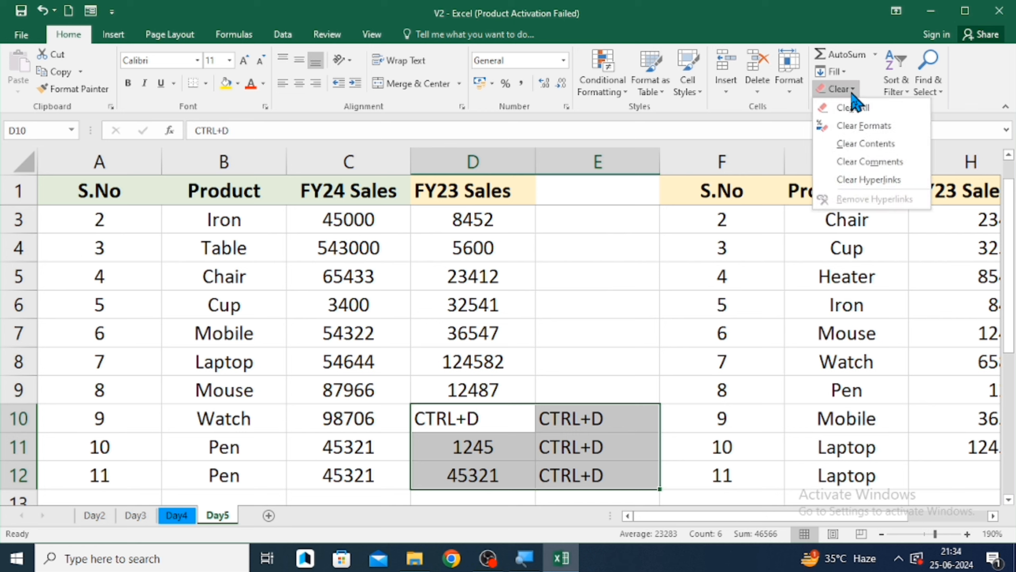
{"action": "left_click", "coordinate": [853, 110]}
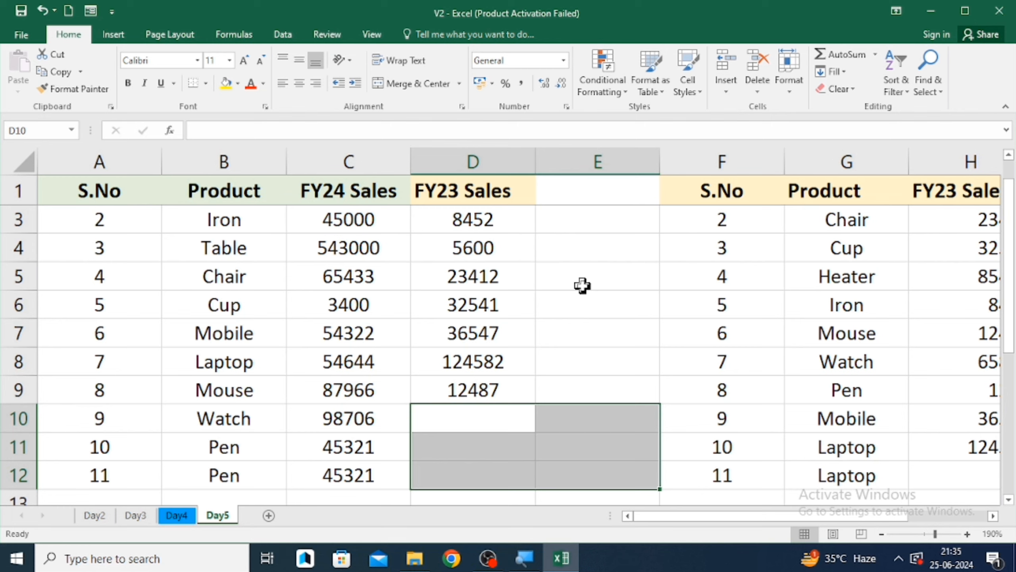
- Clear everything from the range F9 through I13 in the second table
{"action": "key", "text": "Right"}
{"action": "key", "text": "Right"}
{"action": "key", "text": "Up"}
{"action": "key", "text": "shift+Right"}
{"action": "key", "text": "shift+Right"}
{"action": "key", "text": "shift+Right"}
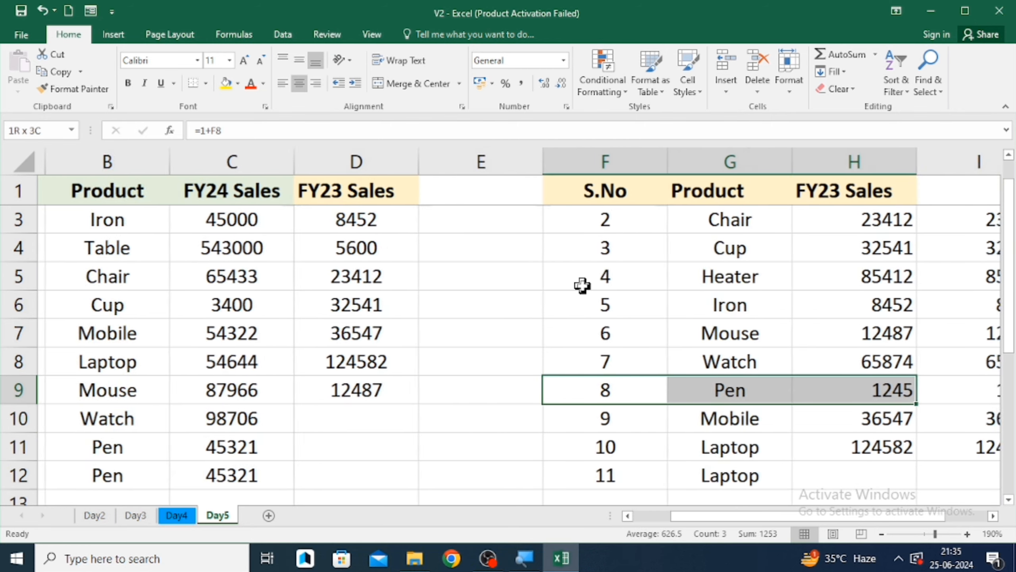
{"action": "key", "text": "shift+Down"}
{"action": "key", "text": "shift+Down"}
{"action": "key", "text": "shift+Down"}
{"action": "key", "text": "shift+Down"}
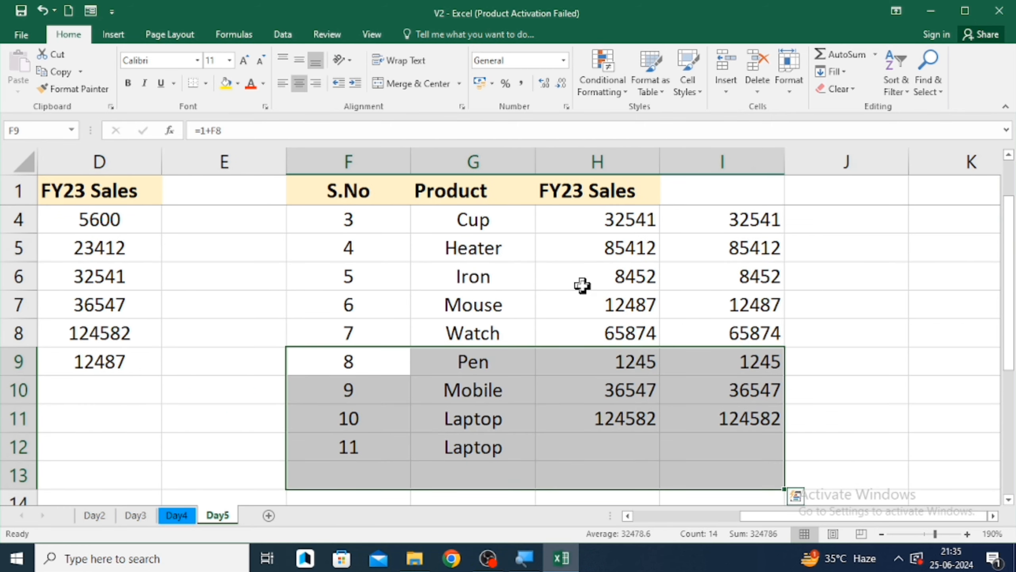
{"action": "left_click", "coordinate": [852, 95]}
{"action": "left_click", "coordinate": [849, 103]}
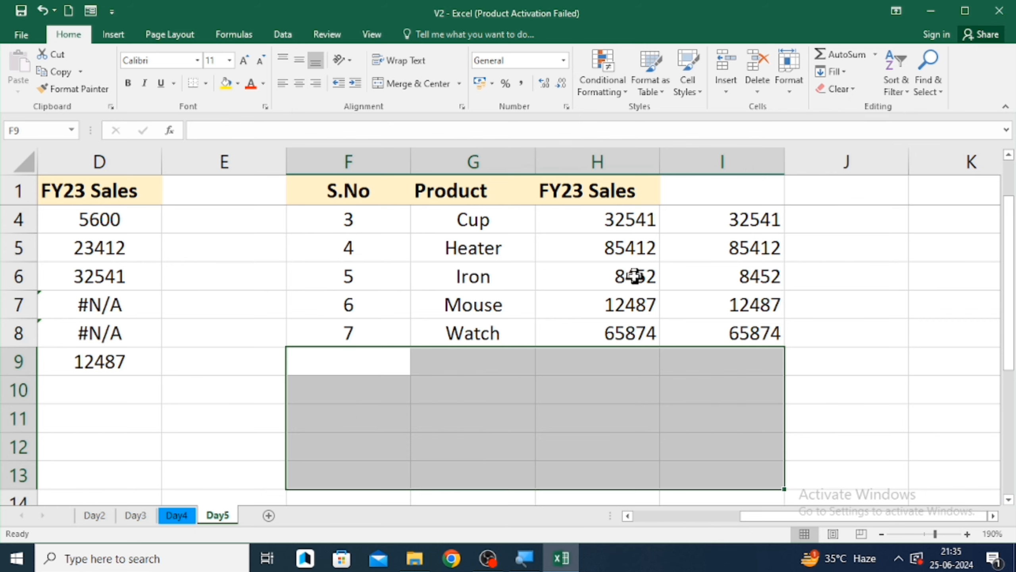
- Clear the formats from the Product and FY24 Sales headers in B1:C1
{"action": "scroll", "coordinate": [631, 276], "scroll_direction": "left", "scroll_amount": 3}
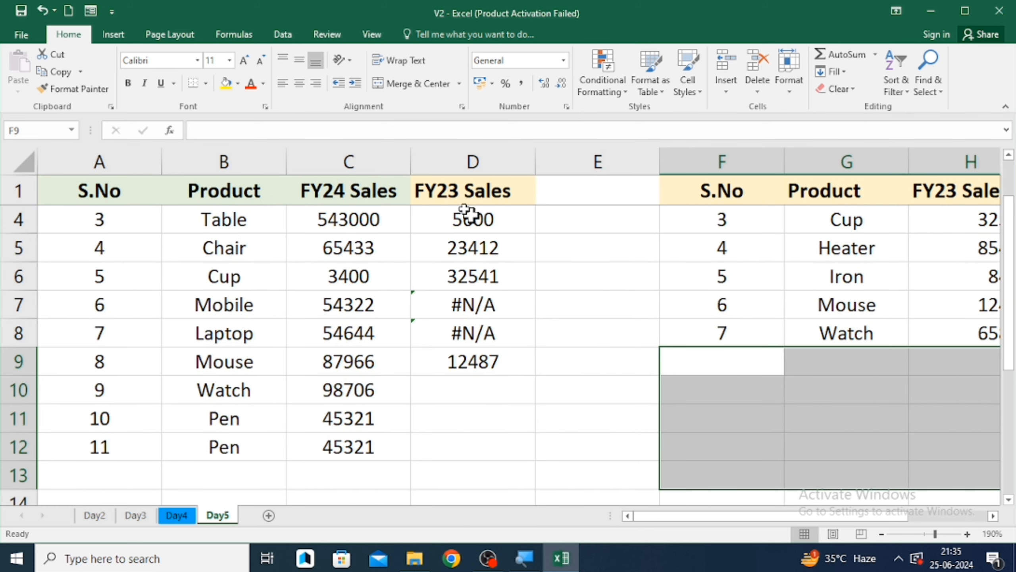
{"action": "left_click", "coordinate": [400, 195]}
{"action": "key", "text": "Left"}
{"action": "key", "text": "Left"}
{"action": "key", "text": "Right"}
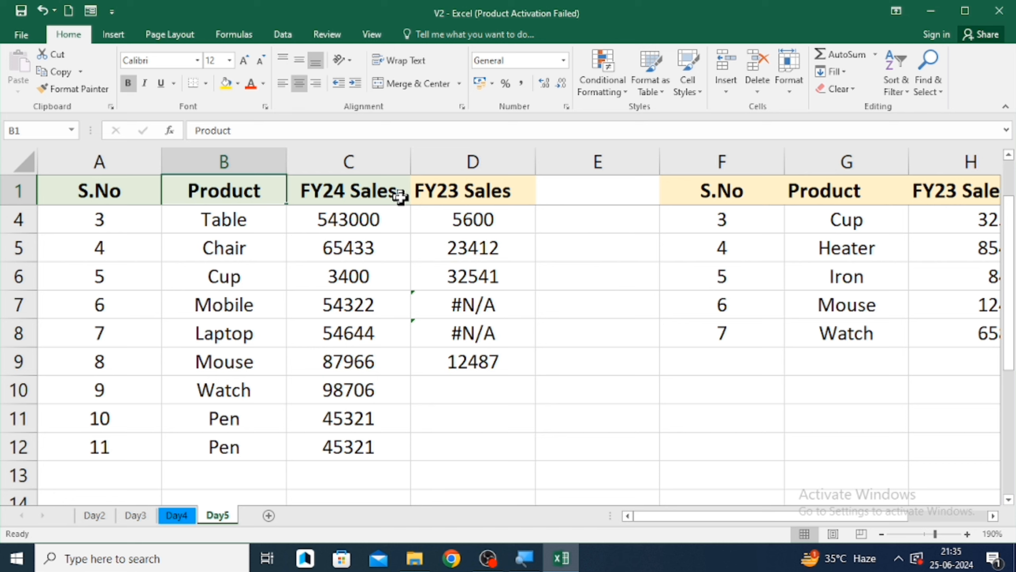
{"action": "key", "text": "Left"}
{"action": "key", "text": "Right"}
{"action": "key", "text": "Right"}
{"action": "key", "text": "Left"}
{"action": "key", "text": "shift+Right"}
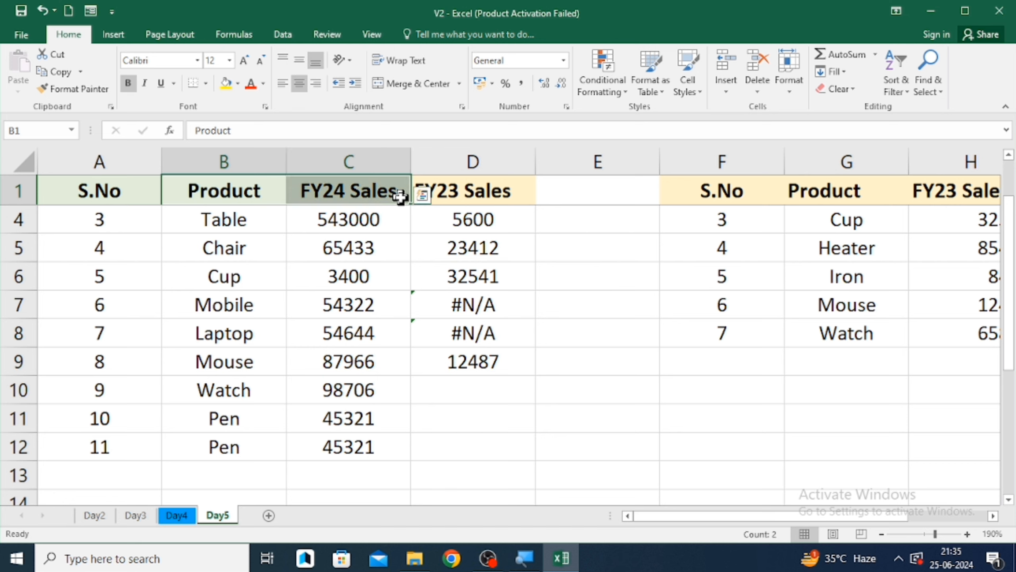
{"action": "left_click", "coordinate": [851, 86]}
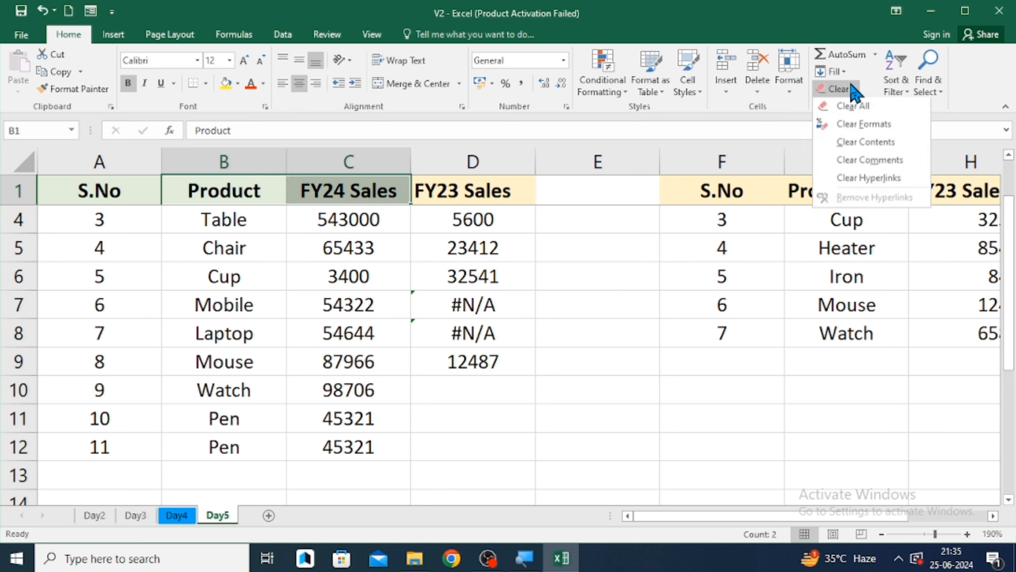
{"action": "left_click", "coordinate": [851, 124]}
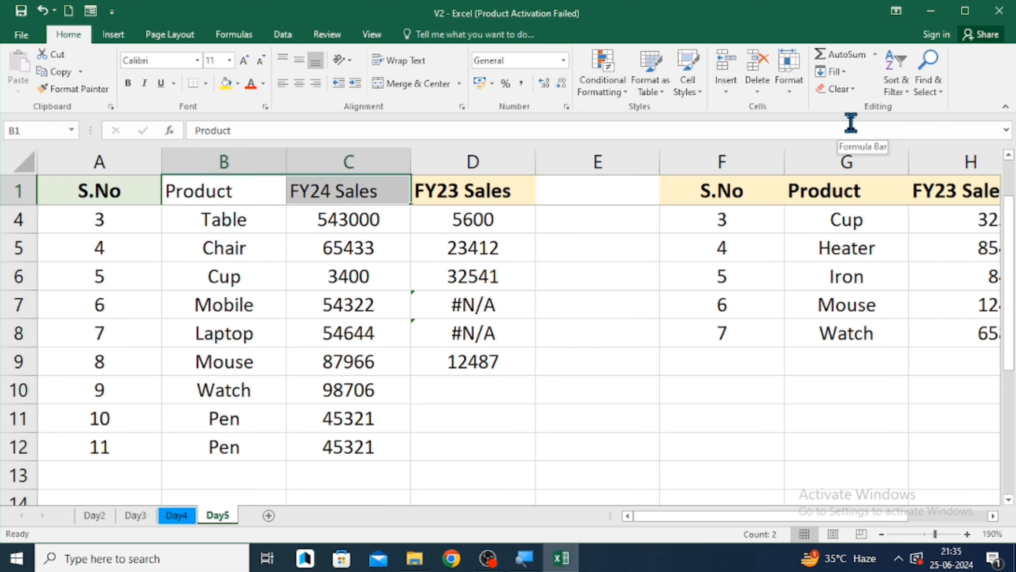
- Clear the formats from the S.No header in A1
{"action": "key", "text": "Down"}
{"action": "key", "text": "Down"}
{"action": "key", "text": "Up"}
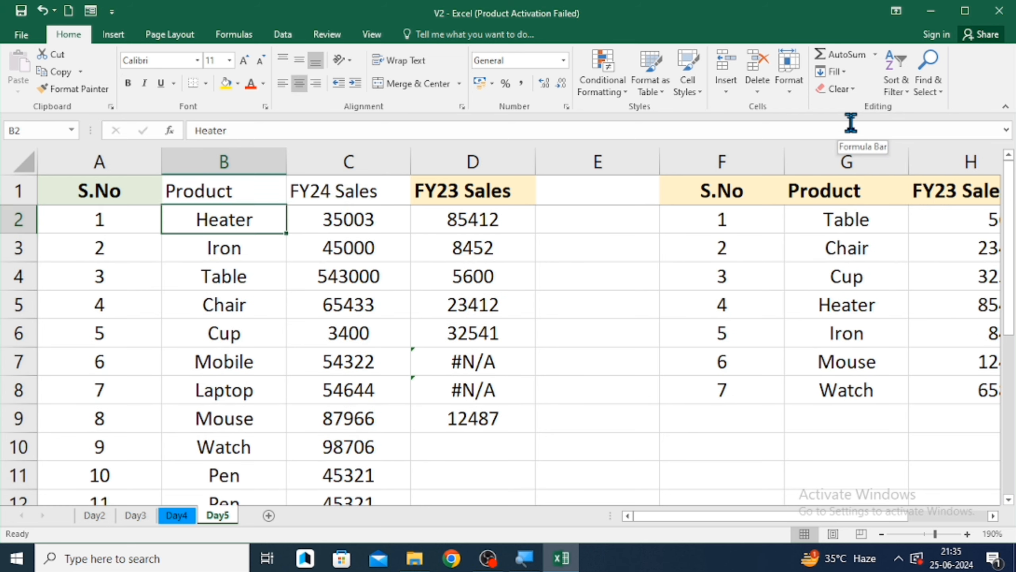
{"action": "key", "text": "Up"}
{"action": "key", "text": "Left"}
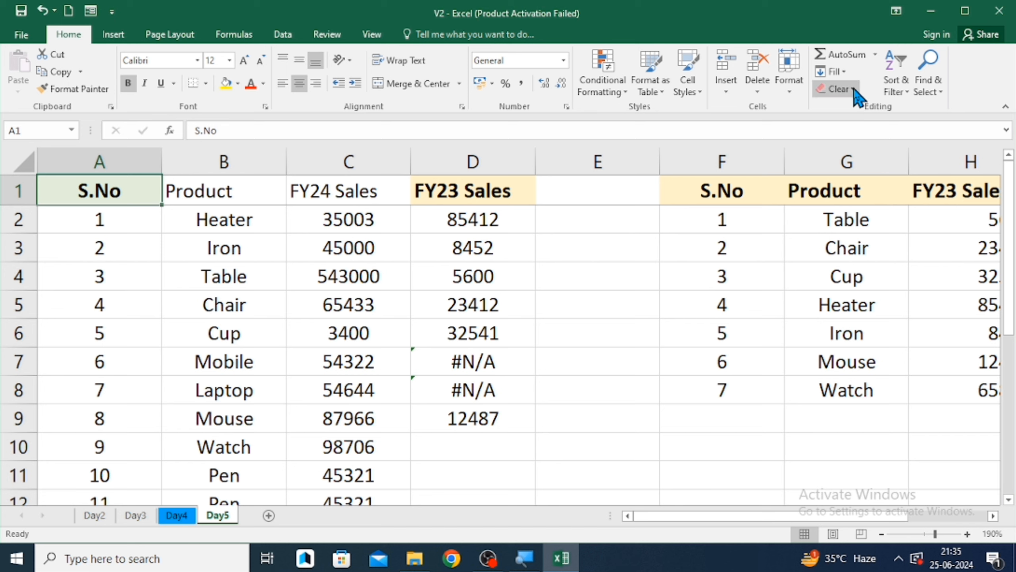
{"action": "left_click", "coordinate": [854, 89]}
{"action": "left_click", "coordinate": [852, 132]}
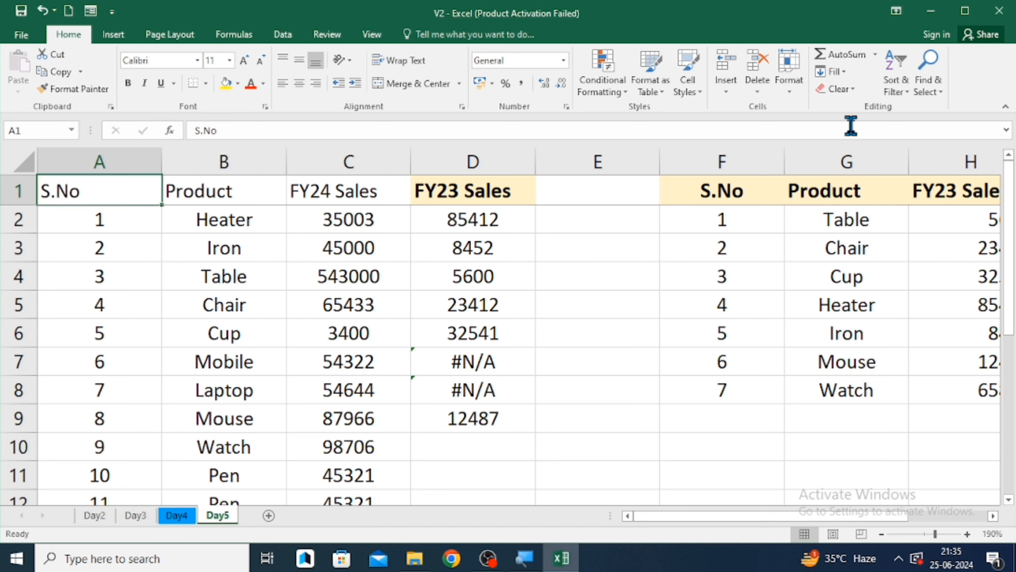
- Clear the contents of cell B2, leaving its formatting
{"action": "key", "text": "Down"}
{"action": "key", "text": "Right"}
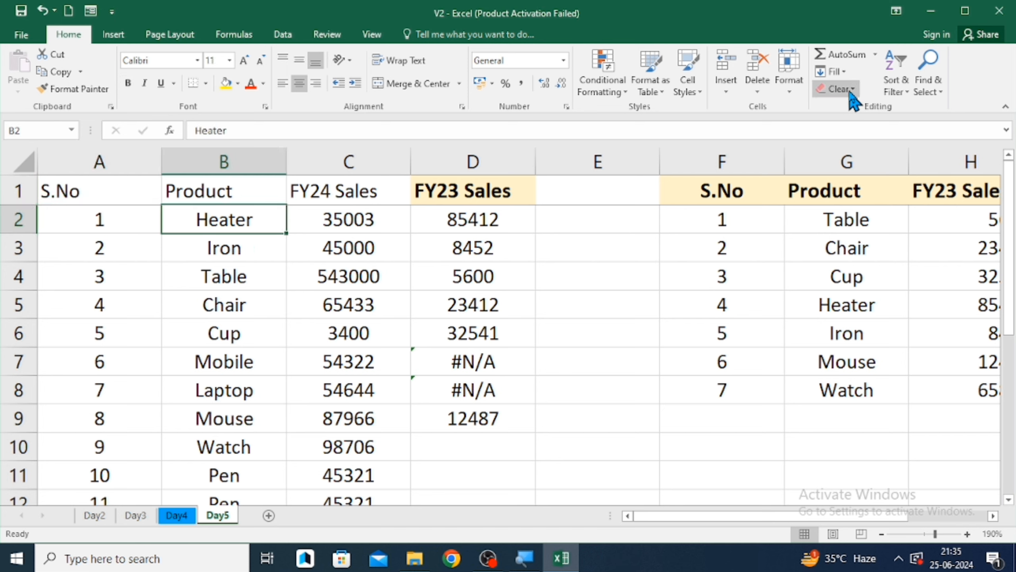
{"action": "left_click", "coordinate": [849, 89]}
{"action": "left_click", "coordinate": [849, 144]}
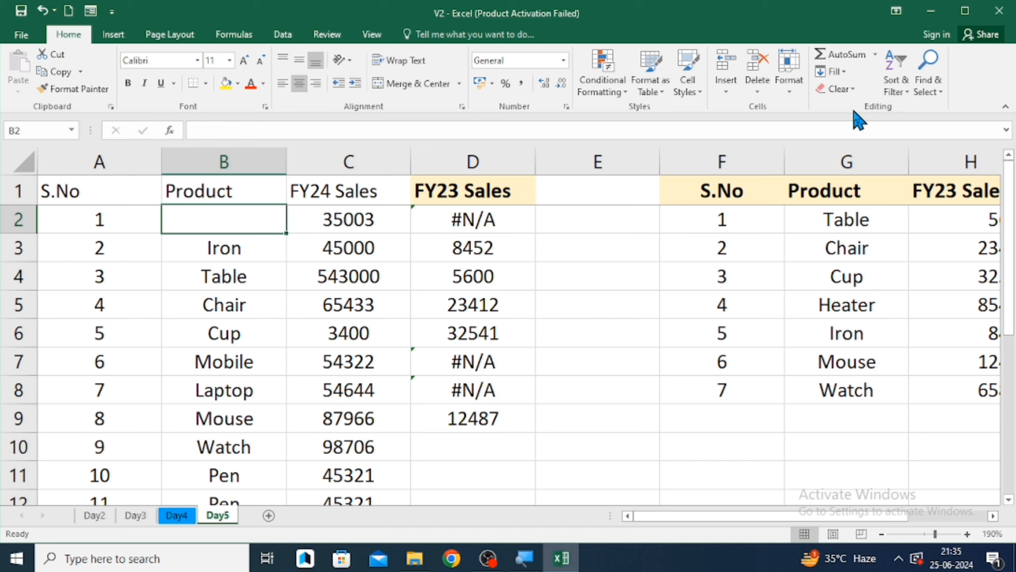
- Add a comment reading "chairwas not good" to the Chair cell B5
{"action": "key", "text": "Down"}
{"action": "key", "text": "Down"}
{"action": "key", "text": "Down"}
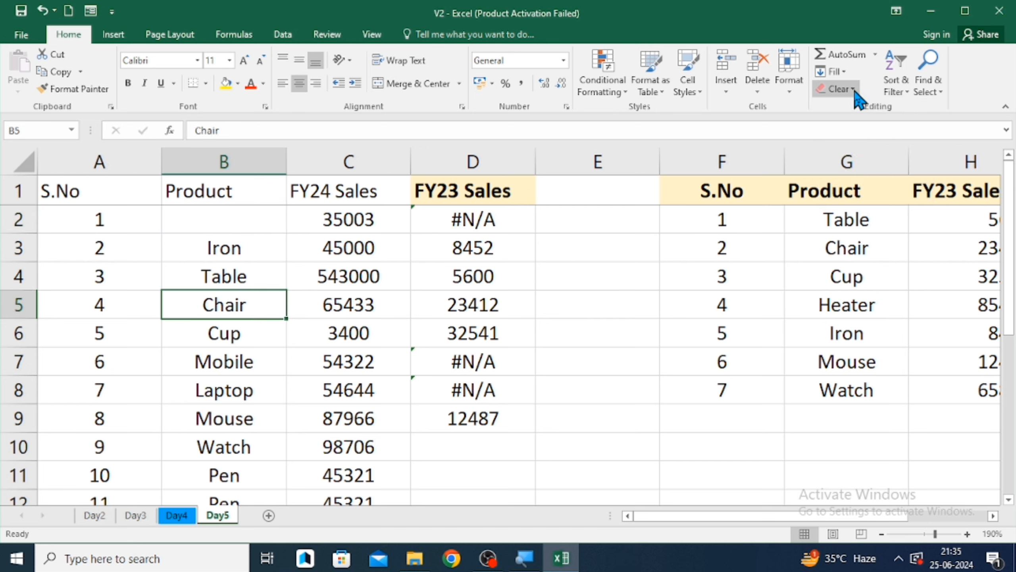
{"action": "left_click", "coordinate": [853, 89]}
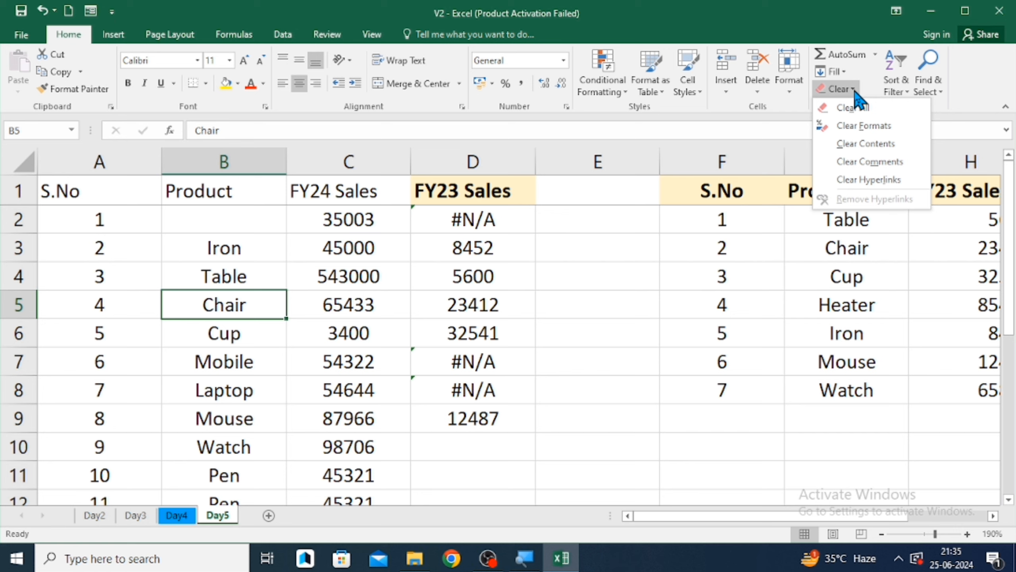
{"action": "left_click", "coordinate": [244, 296]}
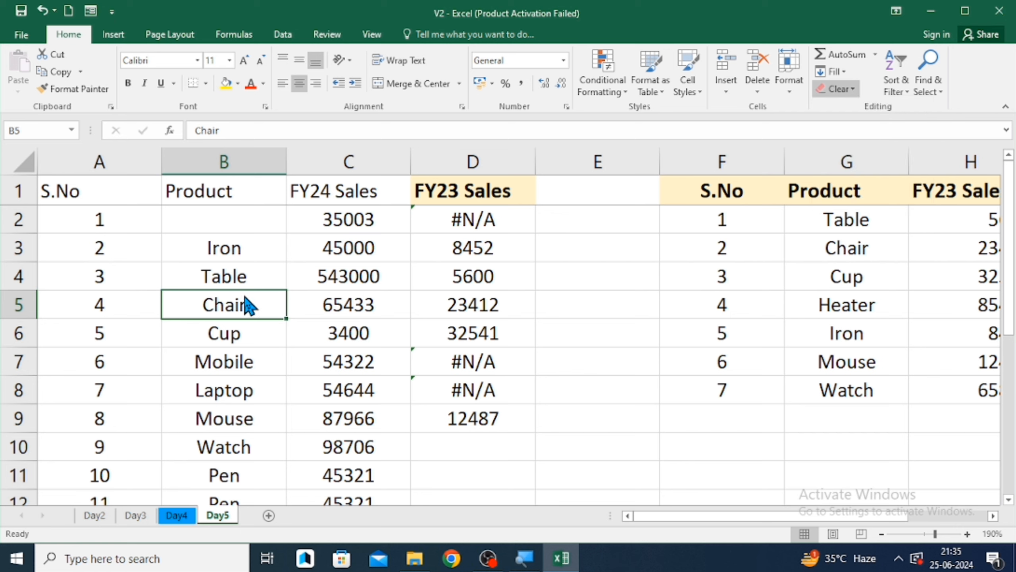
{"action": "right_click", "coordinate": [243, 294]}
{"action": "left_click", "coordinate": [298, 456]}
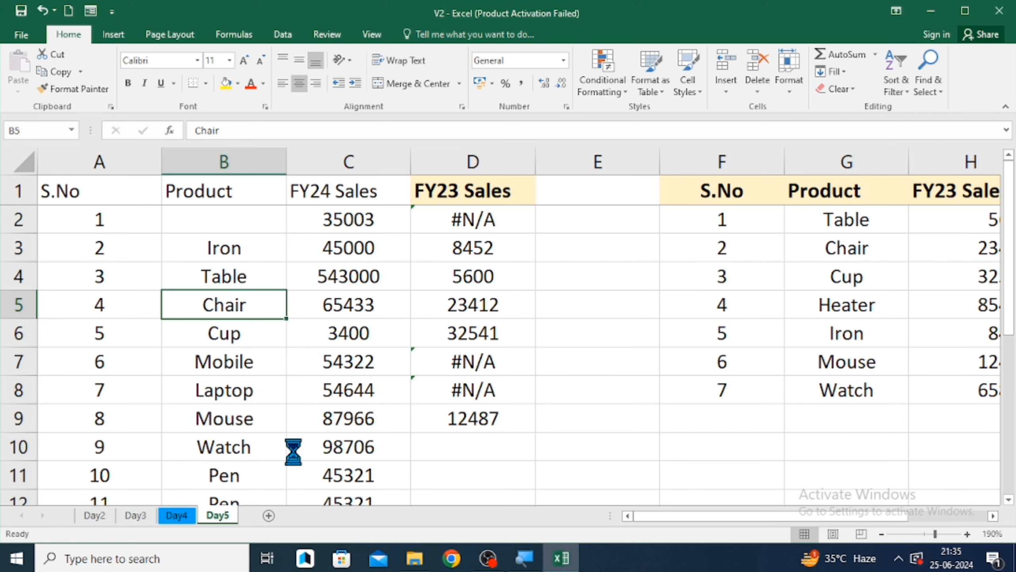
{"action": "type", "text": "v"}
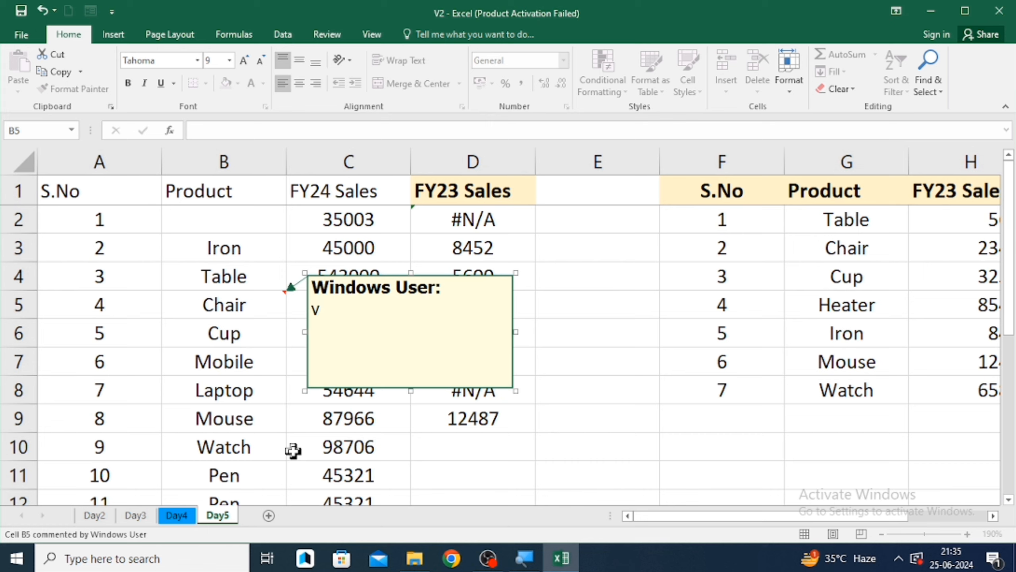
{"action": "key", "text": "BackSpace"}
{"action": "type", "text": "chairwas n"}
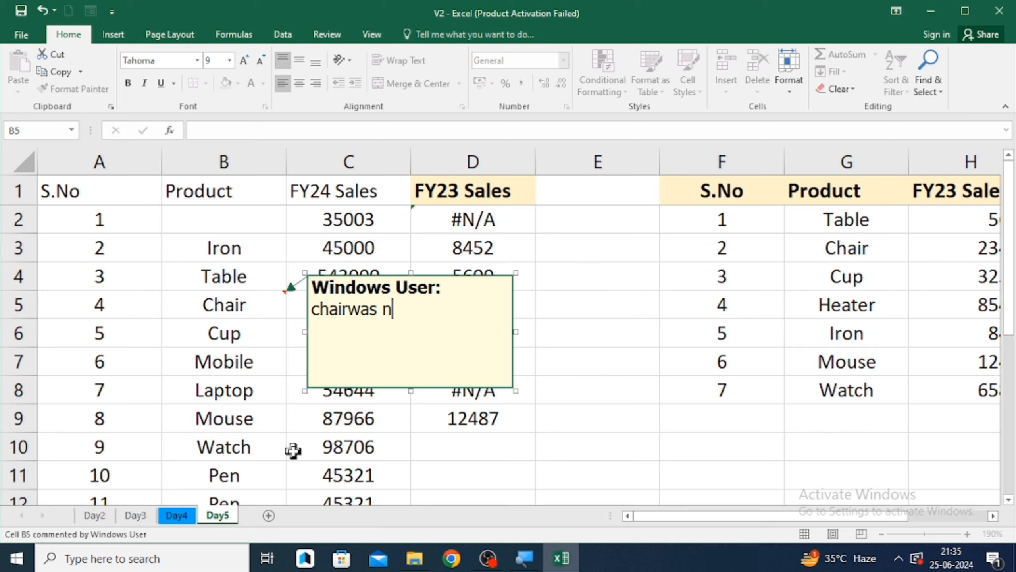
{"action": "type", "text": "ot good"}
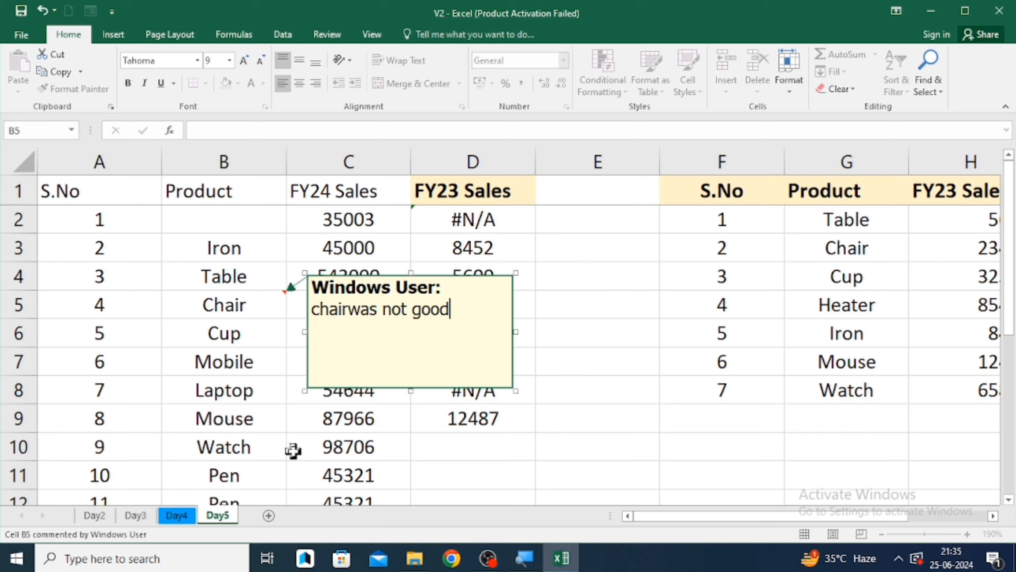
{"action": "left_click", "coordinate": [645, 370]}
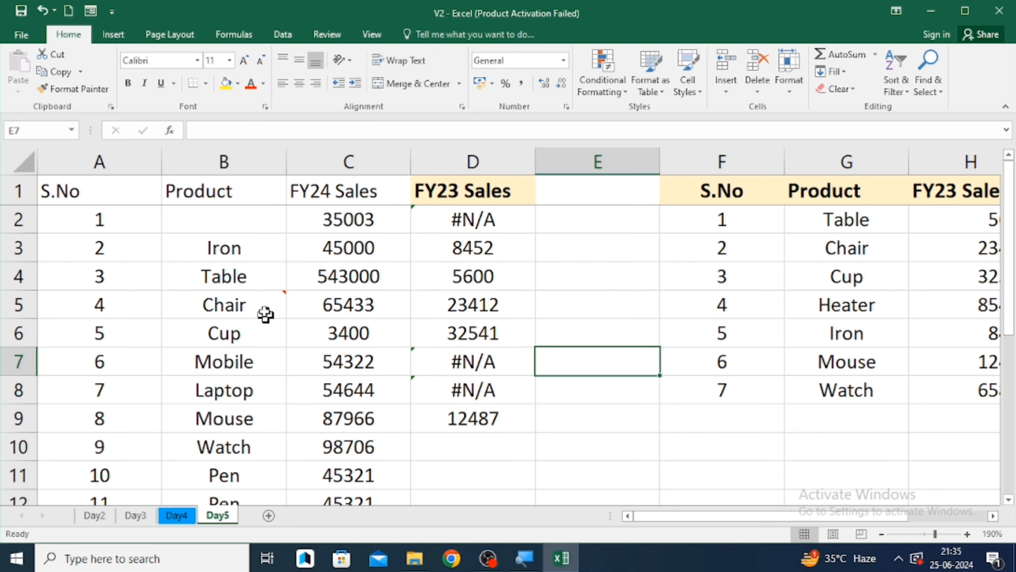
- Clear the comment from cell B5
{"action": "left_click", "coordinate": [261, 302]}
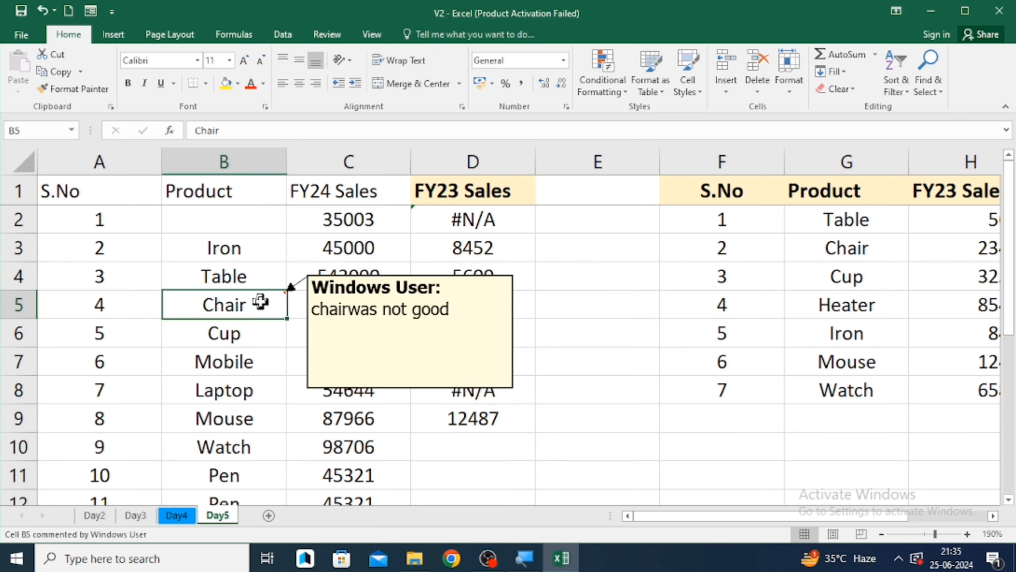
{"action": "left_click", "coordinate": [851, 86]}
{"action": "left_click", "coordinate": [850, 160]}
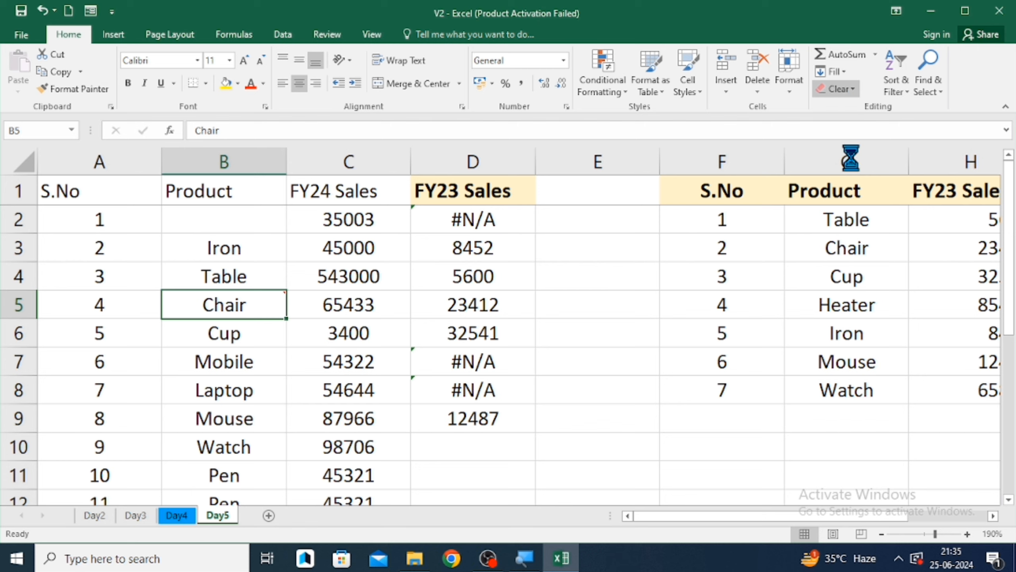
{"action": "left_click", "coordinate": [848, 92]}
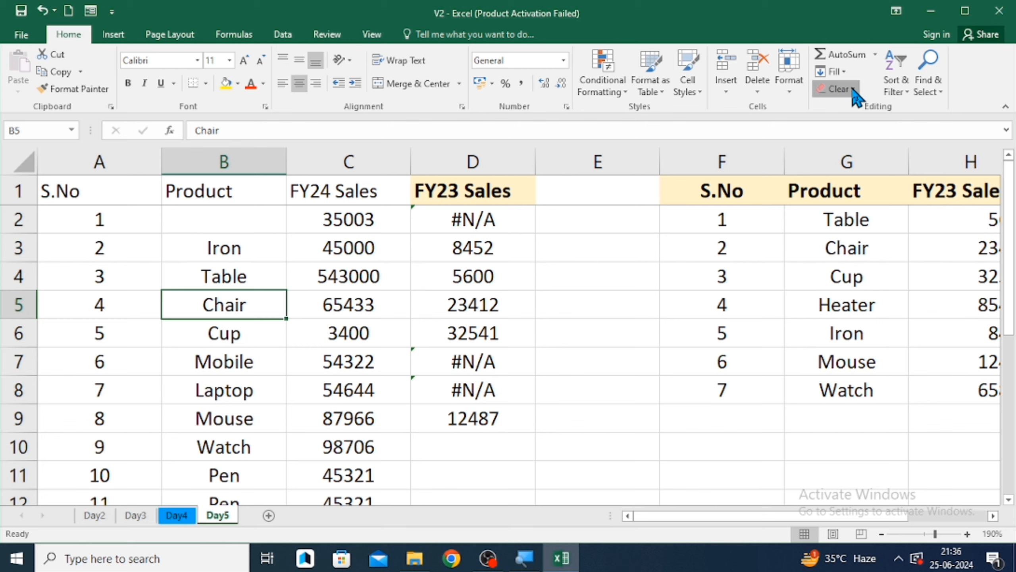
{"action": "left_click", "coordinate": [565, 333]}
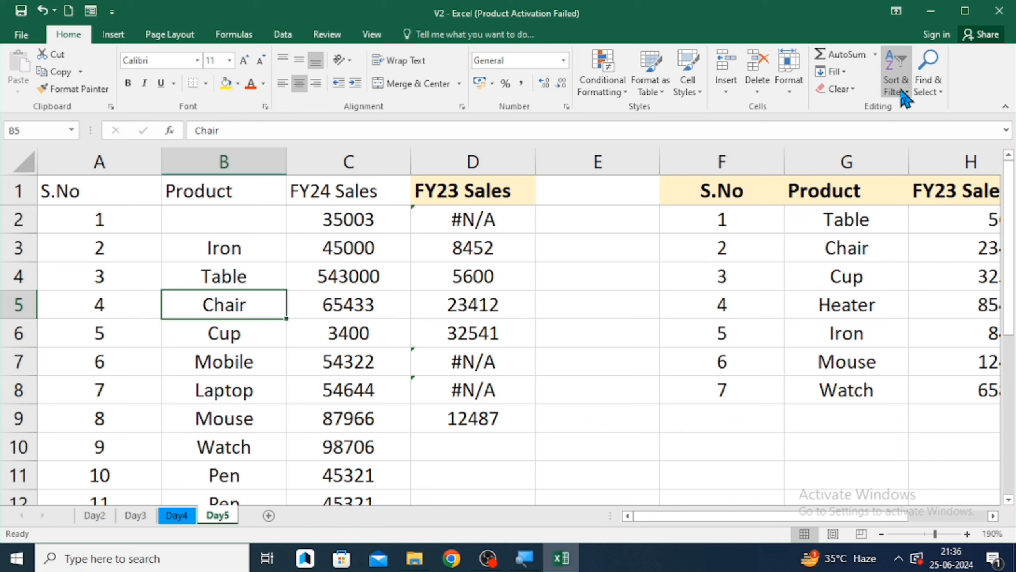
- Undo the recent clear operations, then redo three of them, restoring the sheet's original data and header formatting
{"action": "left_click", "coordinate": [308, 295]}
{"action": "key", "text": "ctrl+z"}
{"action": "key", "text": "ctrl+z"}
{"action": "key", "text": "ctrl+z"}
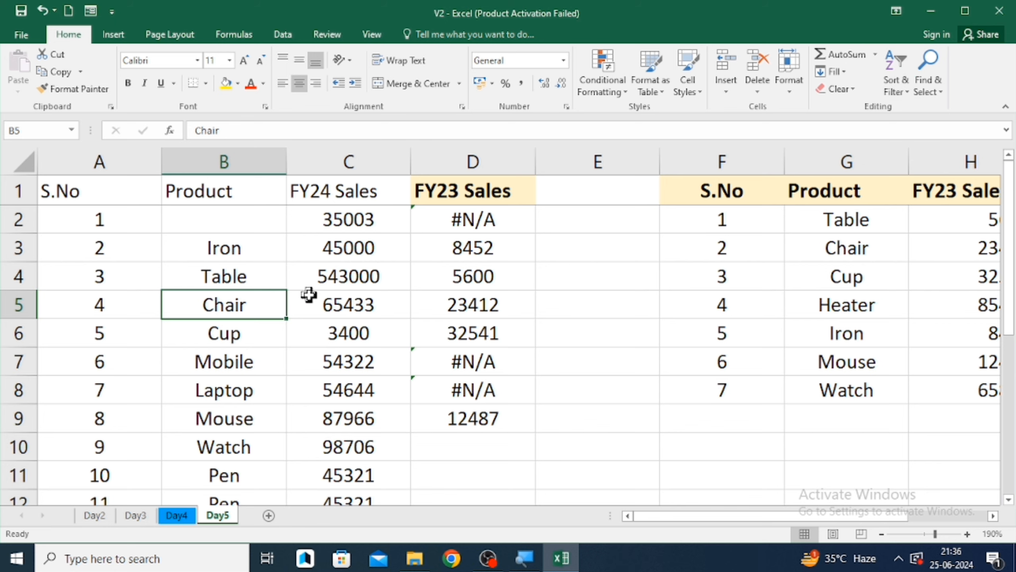
{"action": "key", "text": "ctrl+y"}
{"action": "key", "text": "ctrl+y"}
{"action": "key", "text": "ctrl+y"}
{"action": "key", "text": "ctrl+y"}
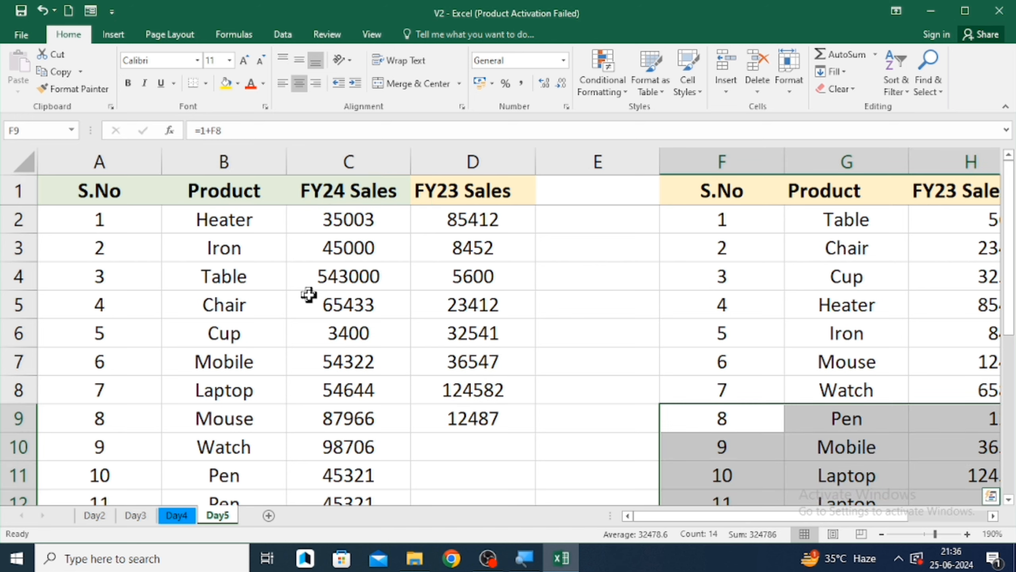
- Fill the VLOOKUP formula in D9 down through D12
{"action": "key", "text": "Up"}
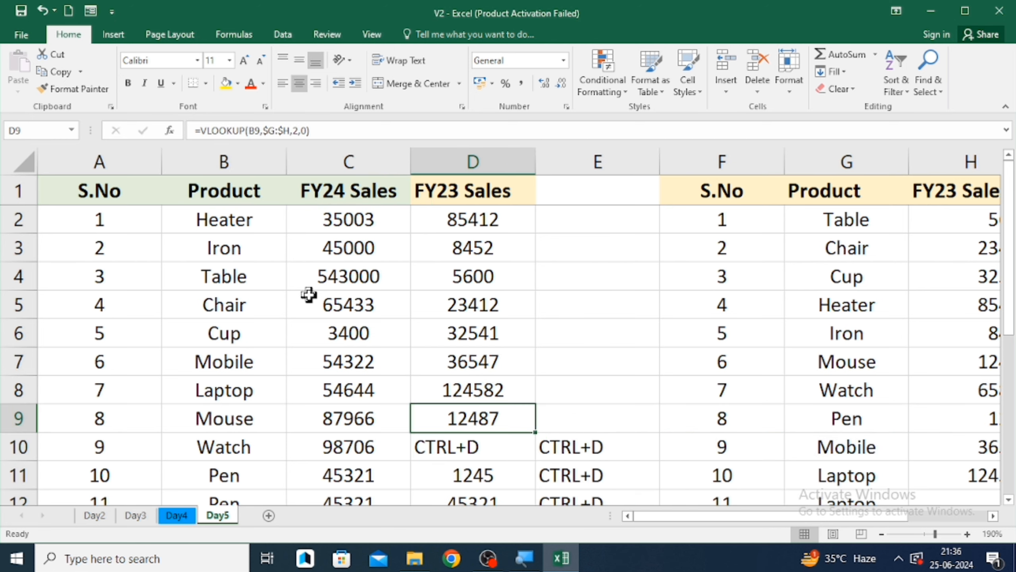
{"action": "key", "text": "shift+Down"}
{"action": "key", "text": "shift+Down"}
{"action": "key", "text": "shift+Down"}
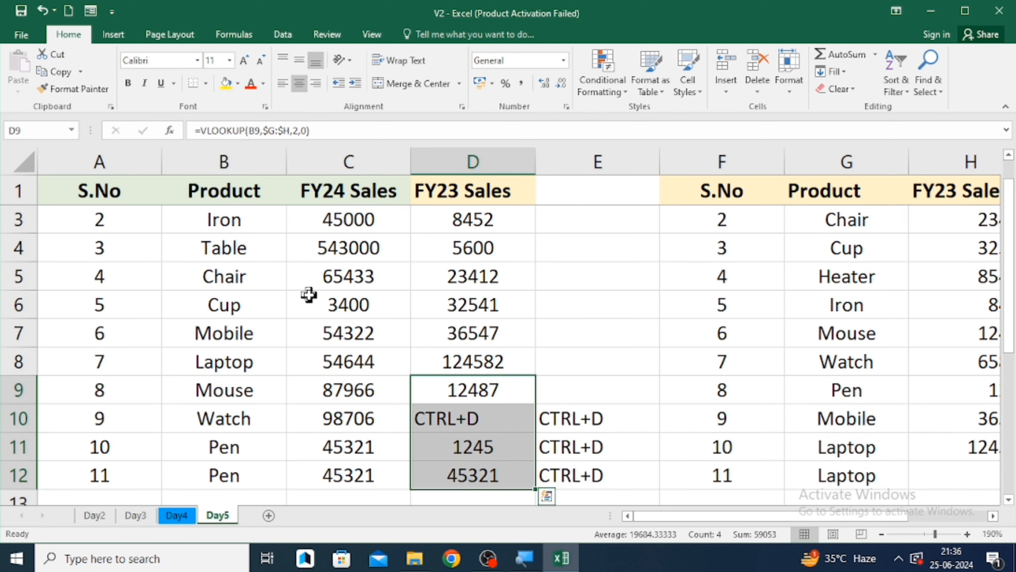
{"action": "key", "text": "ctrl+d"}
- Fill the blank cell E9 down through E12 to overwrite the CTRL+D notes
{"action": "key", "text": "Right"}
{"action": "key", "text": "shift+Down"}
{"action": "key", "text": "shift+Down"}
{"action": "key", "text": "shift+Down"}
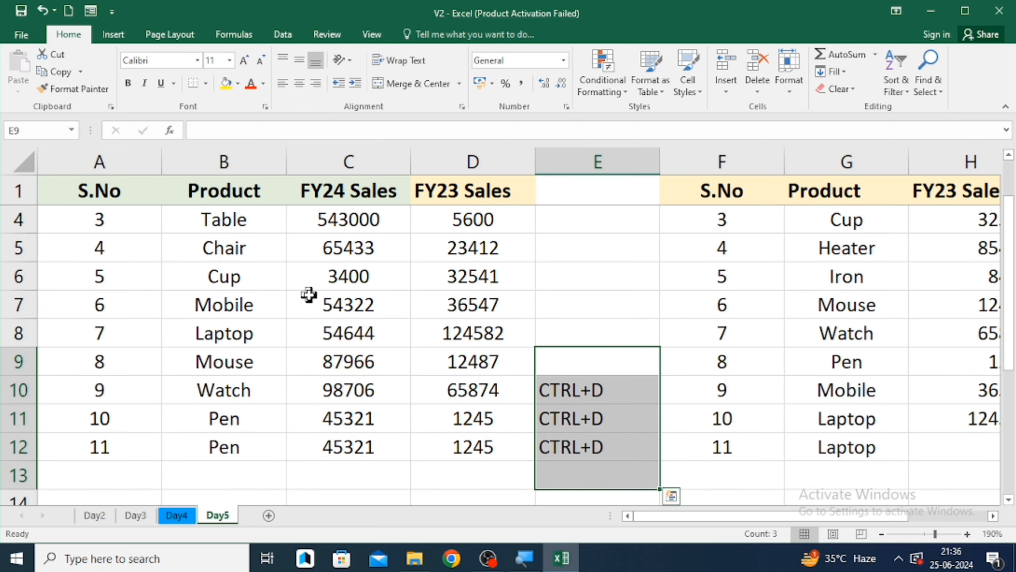
{"action": "key", "text": "Up"}
{"action": "key", "text": "shift+Down"}
{"action": "key", "text": "shift+Down"}
{"action": "key", "text": "shift+Down"}
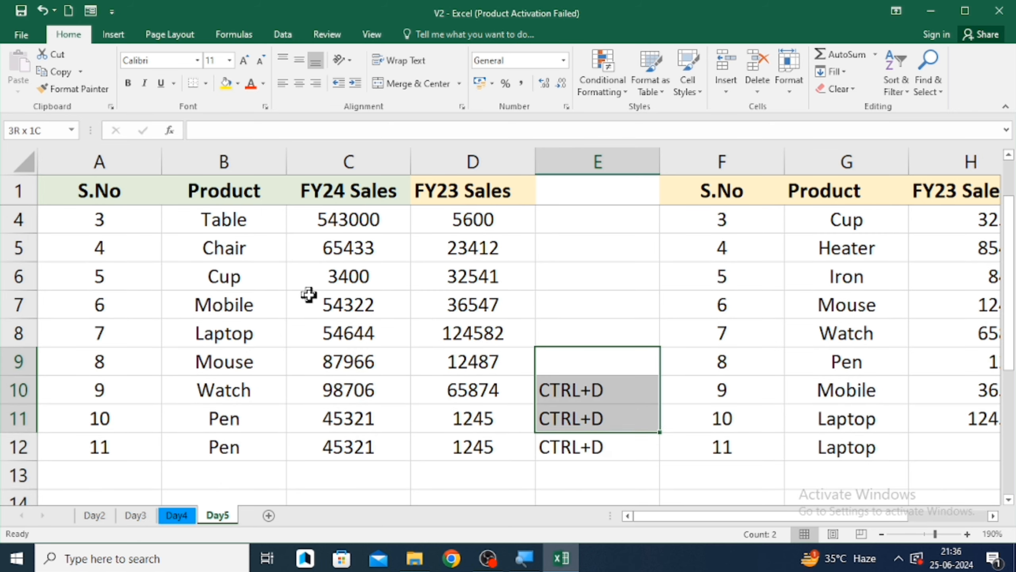
{"action": "key", "text": "ctrl+d"}
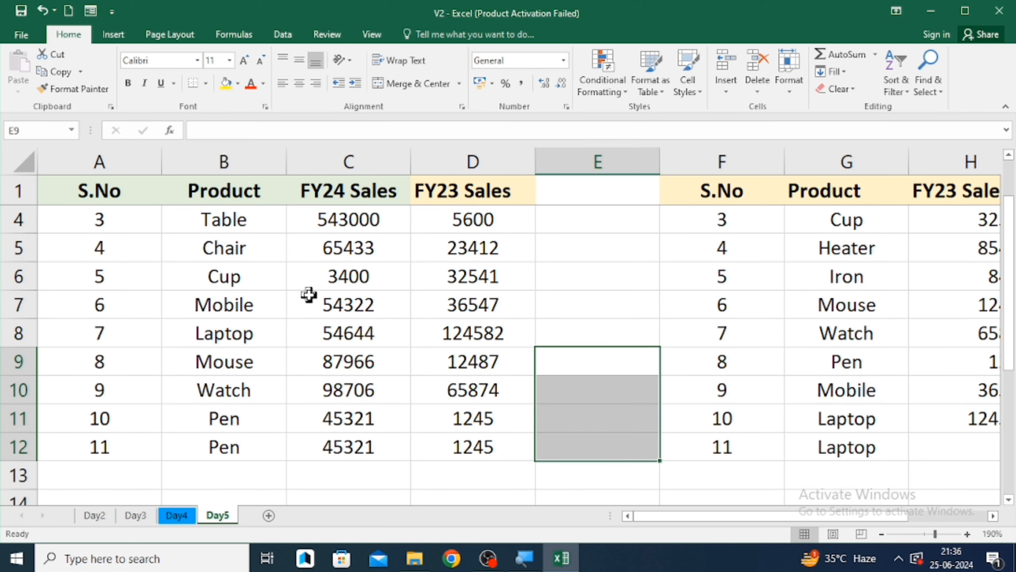
- Turn on the filter for the header row A1:D1
{"action": "key", "text": "Left"}
{"action": "key", "text": "ctrl+Left"}
{"action": "key", "text": "ctrl+Up"}
{"action": "key", "text": "Right"}
{"action": "scroll", "coordinate": [308, 295], "scroll_direction": "up", "scroll_amount": 1}
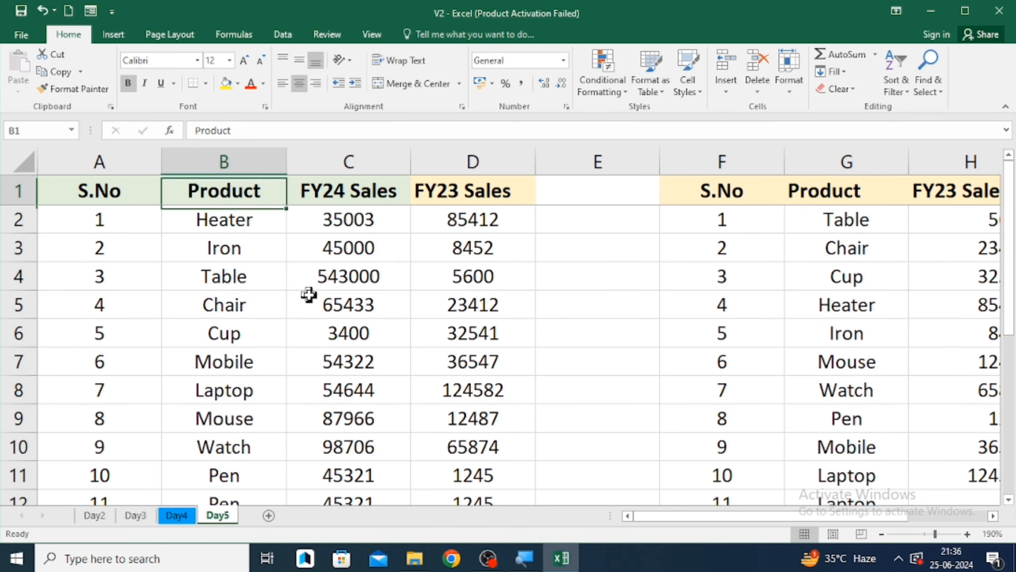
{"action": "key", "text": "Left"}
{"action": "key", "text": "ctrl+shift+Right"}
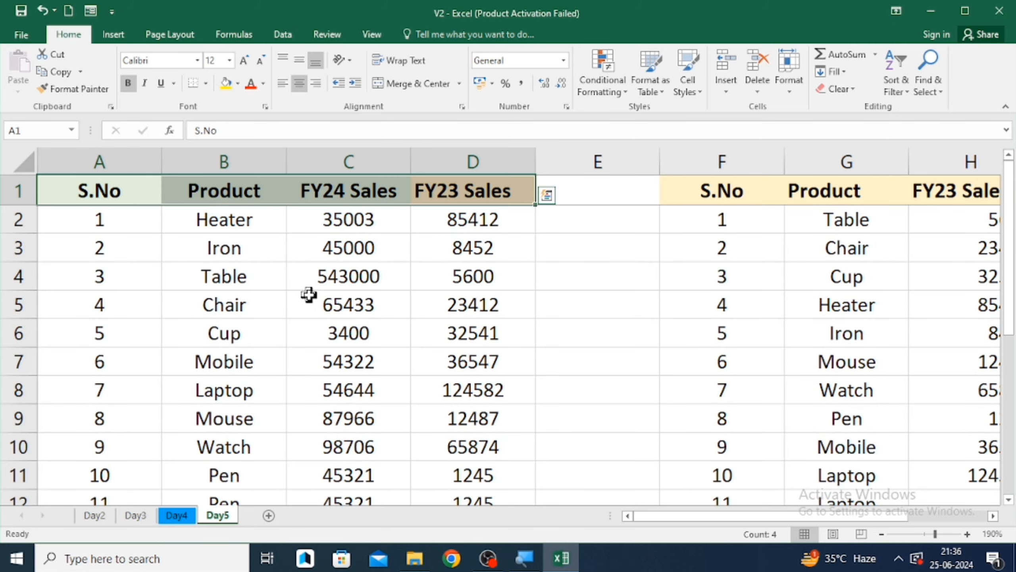
{"action": "key", "text": "ctrl+shift+l"}
{"action": "key", "text": "Right"}
{"action": "key", "text": "Left"}
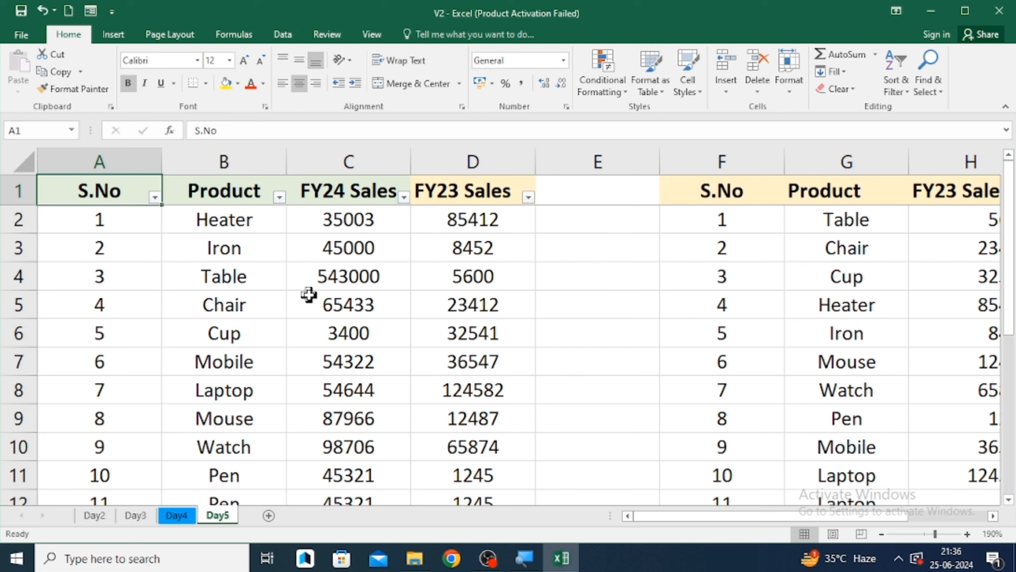
- Toggle the header-row filter off and on several times
{"action": "key", "text": "ctrl+shift+Right"}
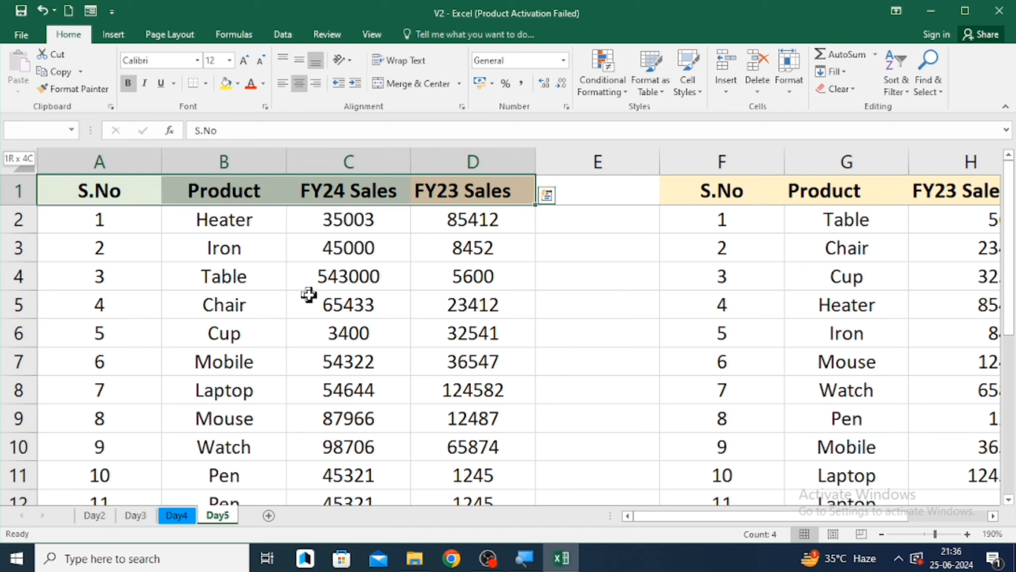
{"action": "key", "text": "ctrl+shift+l"}
{"action": "key", "text": "ctrl+shift+l"}
{"action": "key", "text": "ctrl+shift+l"}
{"action": "key", "text": "ctrl+shift+l"}
{"action": "key", "text": "ctrl+shift+l"}
{"action": "key", "text": "ctrl+shift+l"}
{"action": "key", "text": "ctrl+shift+l"}
{"action": "key", "text": "ctrl+shift+l"}
{"action": "key", "text": "ctrl+shift+l"}
{"action": "key", "text": "ctrl+shift+l"}
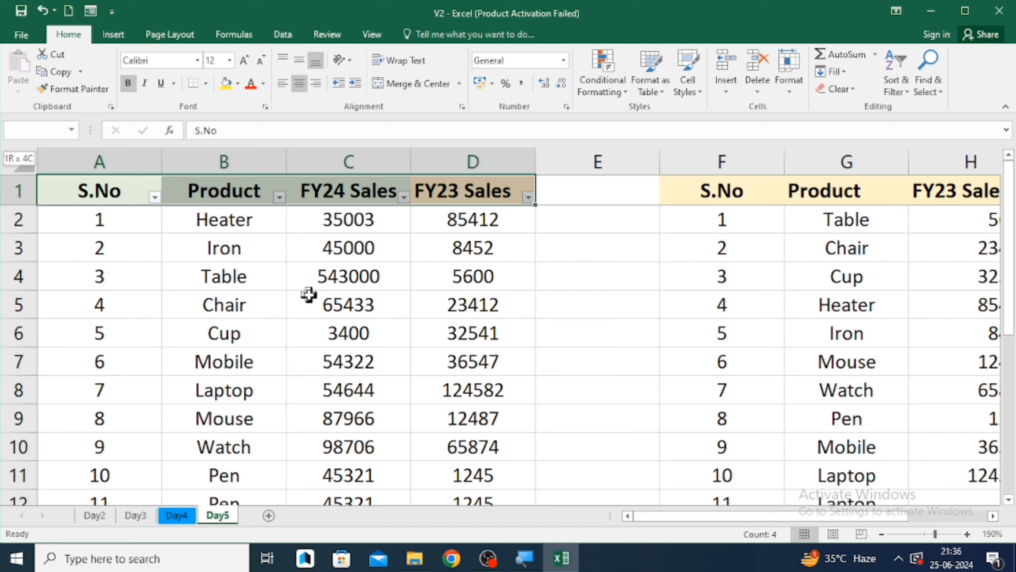
{"action": "key", "text": "ctrl+shift+l"}
{"action": "key", "text": "ctrl+shift+l"}
{"action": "key", "text": "ctrl+shift+l"}
{"action": "key", "text": "ctrl+shift+l"}
{"action": "key", "text": "ctrl+shift+l"}
{"action": "key", "text": "ctrl+shift+l"}
{"action": "key", "text": "ctrl+shift+l"}
{"action": "key", "text": "ctrl+shift+l"}
{"action": "key", "text": "ctrl+shift+l"}
{"action": "key", "text": "ctrl+shift+l"}
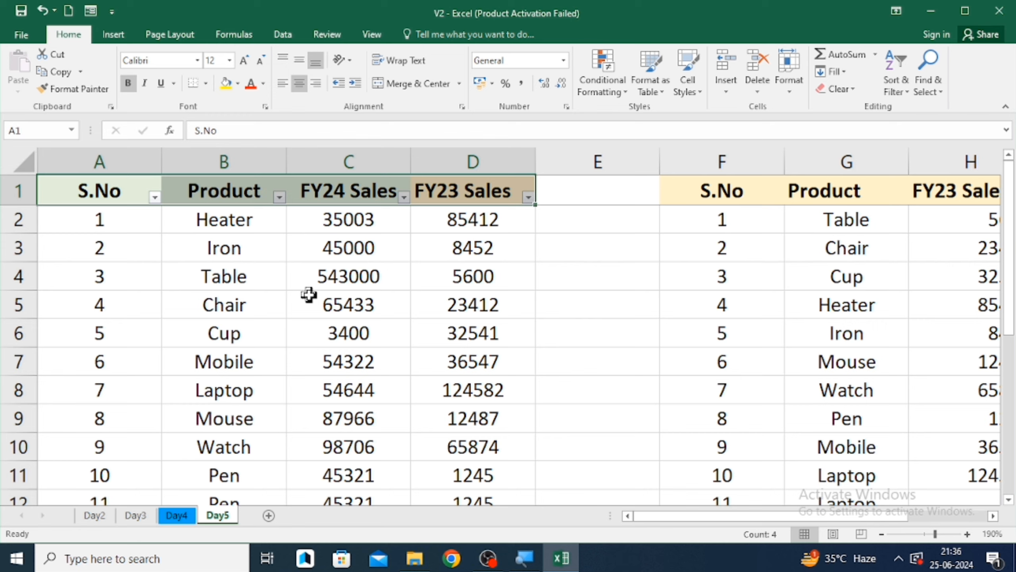
- Sort the table by Product from A to Z
{"action": "left_click", "coordinate": [902, 94]}
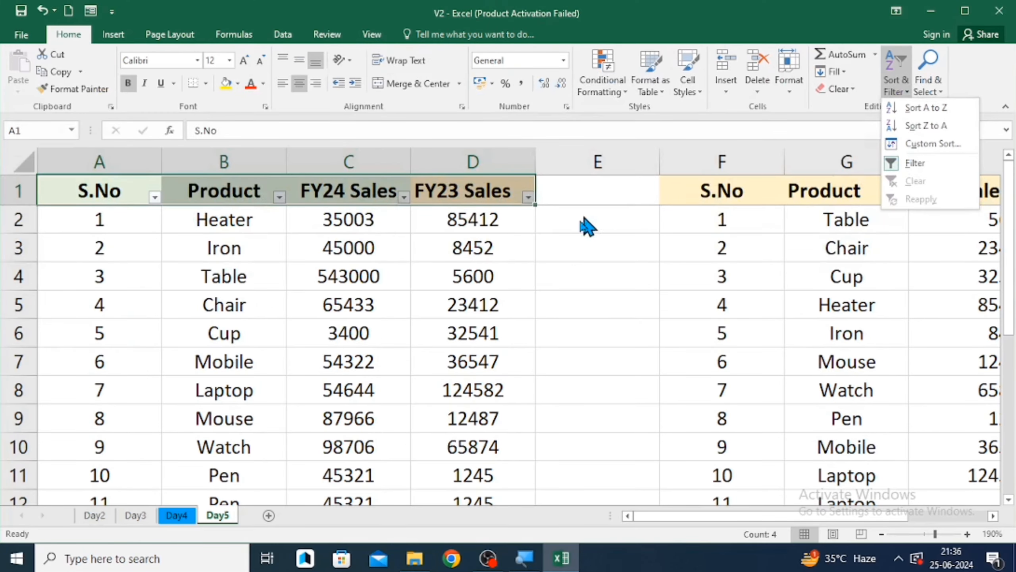
{"action": "left_click", "coordinate": [278, 196]}
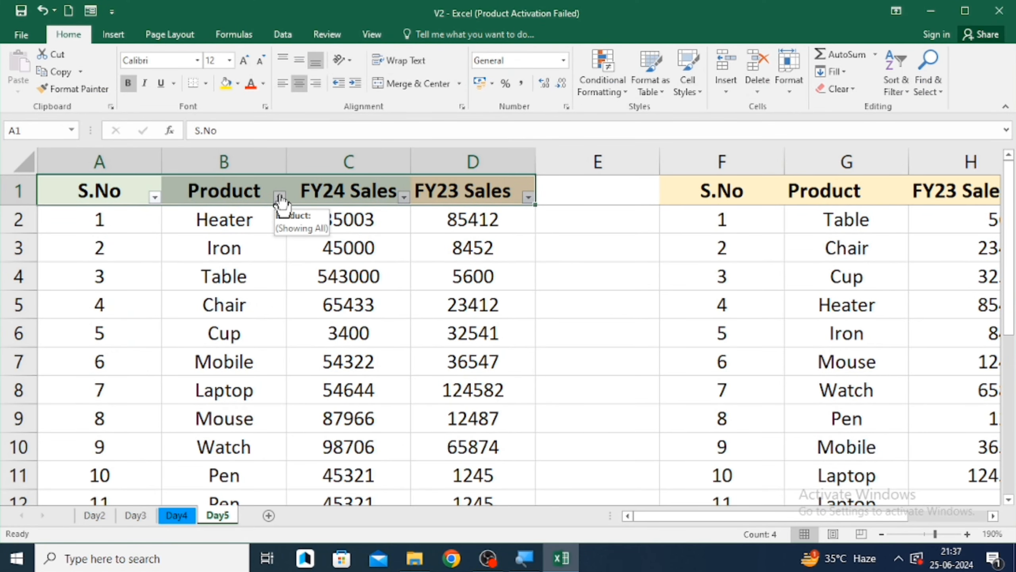
{"action": "left_click", "coordinate": [279, 195]}
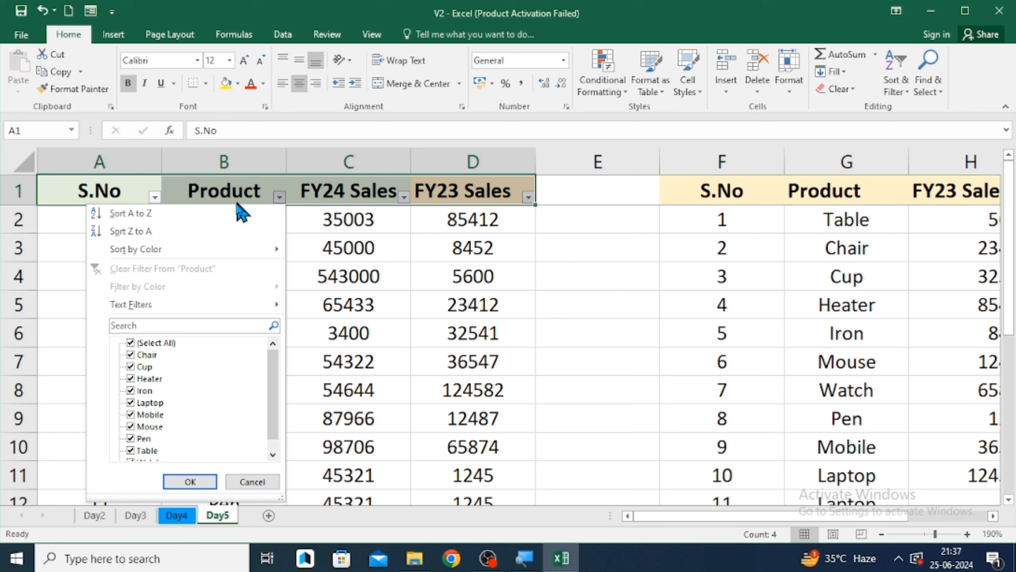
{"action": "left_click", "coordinate": [180, 213]}
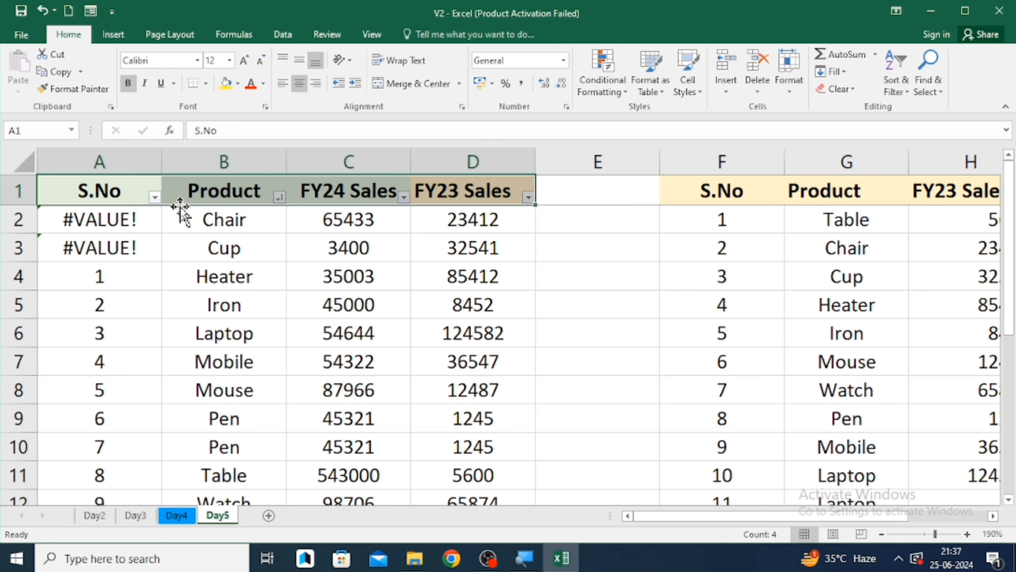
- Set cell A2 to 1 to restore the serial numbering
{"action": "left_click", "coordinate": [140, 219]}
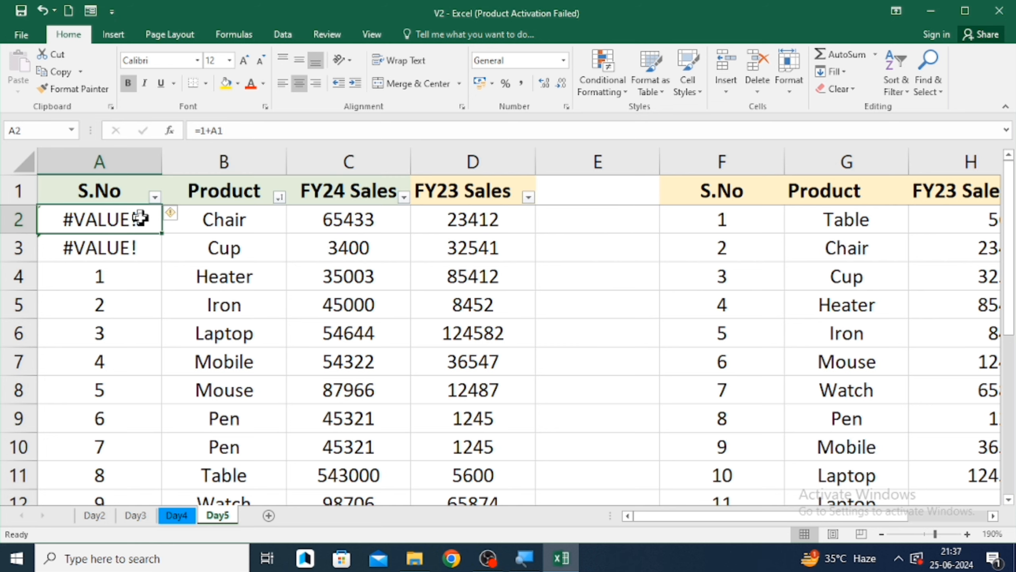
{"action": "type", "text": "1"}
{"action": "key", "text": "Return"}
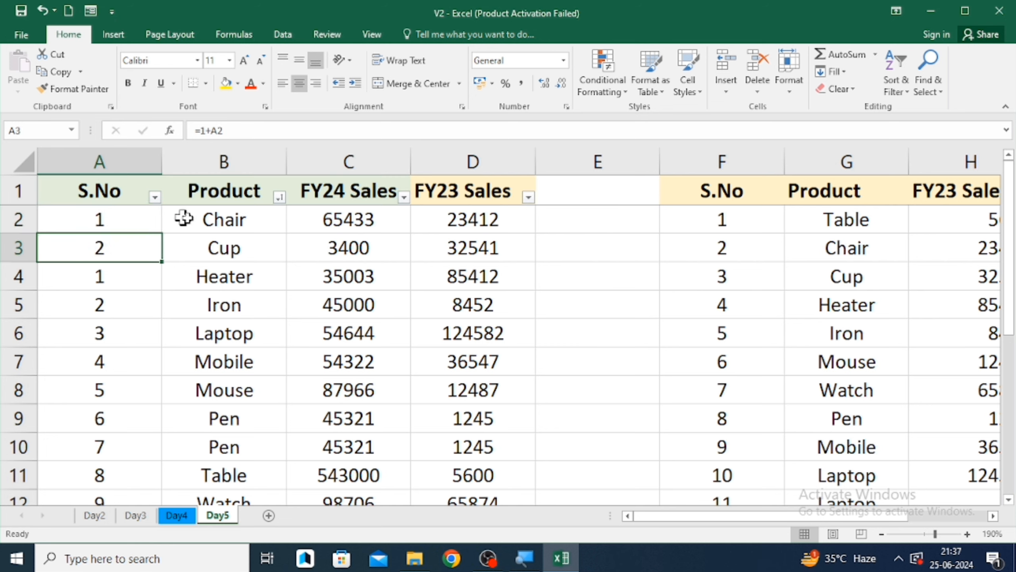
- Sort the table by Product from Z to A and re-enter 1 in cell A2
{"action": "left_click", "coordinate": [279, 196]}
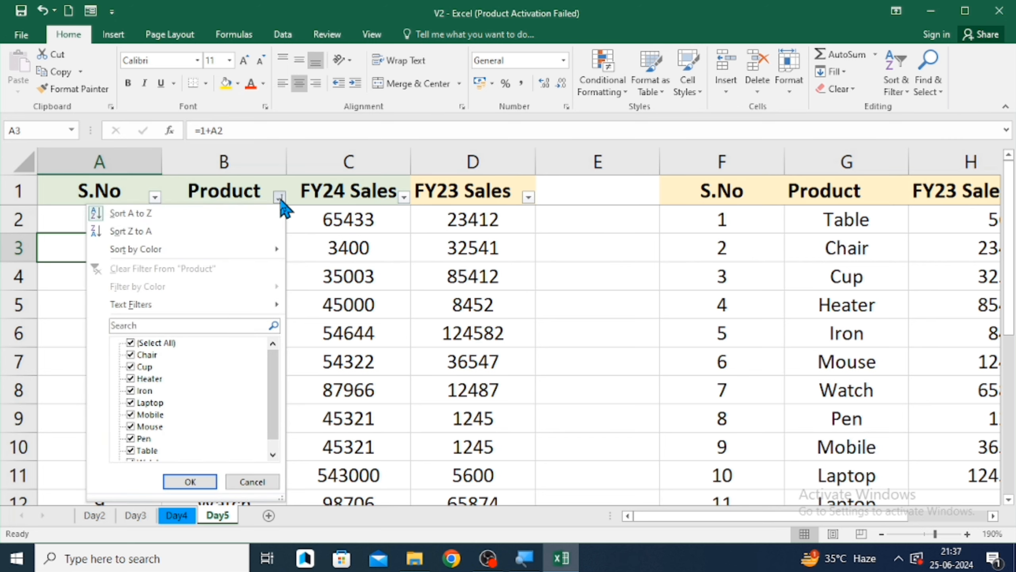
{"action": "left_click", "coordinate": [225, 232]}
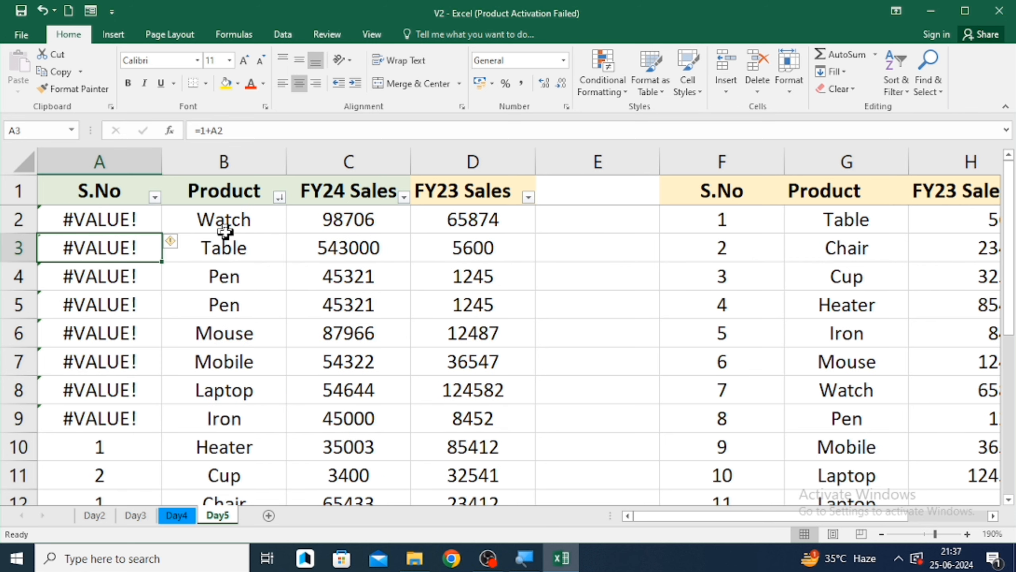
{"action": "key", "text": "Up"}
{"action": "type", "text": "1"}
{"action": "key", "text": "Return"}
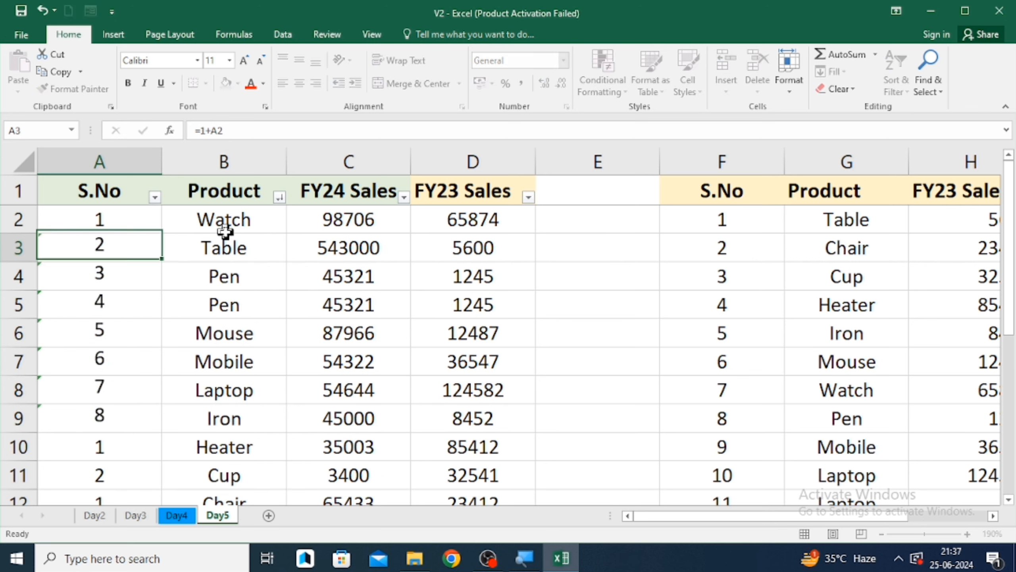
- Browse down and back up the Product column to review the sorted rows
{"action": "key", "text": "Up"}
{"action": "key", "text": "Right"}
{"action": "key", "text": "Down"}
{"action": "key", "text": "Down"}
{"action": "key", "text": "Down"}
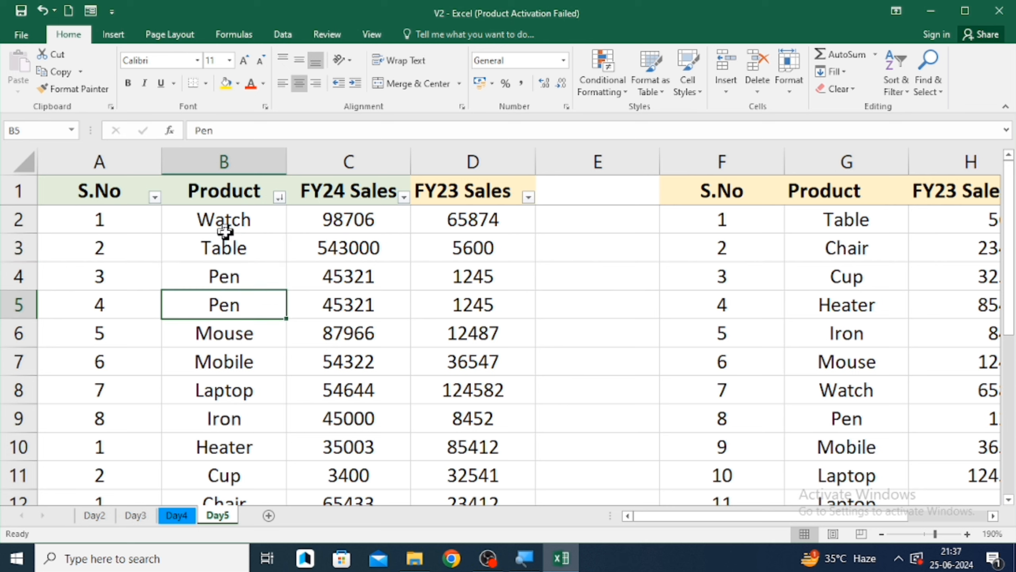
{"action": "key", "text": "Down"}
{"action": "key", "text": "Down"}
{"action": "key", "text": "Down"}
{"action": "key", "text": "Down"}
{"action": "key", "text": "Down"}
{"action": "key", "text": "Down"}
{"action": "key", "text": "Down"}
{"action": "key", "text": "Down"}
{"action": "key", "text": "Down"}
{"action": "key", "text": "Down"}
{"action": "key", "text": "Down"}
{"action": "key", "text": "Down"}
{"action": "key", "text": "Down"}
{"action": "key", "text": "Down"}
{"action": "key", "text": "Down"}
{"action": "key", "text": "Down"}
{"action": "key", "text": "Down"}
{"action": "key", "text": "Down"}
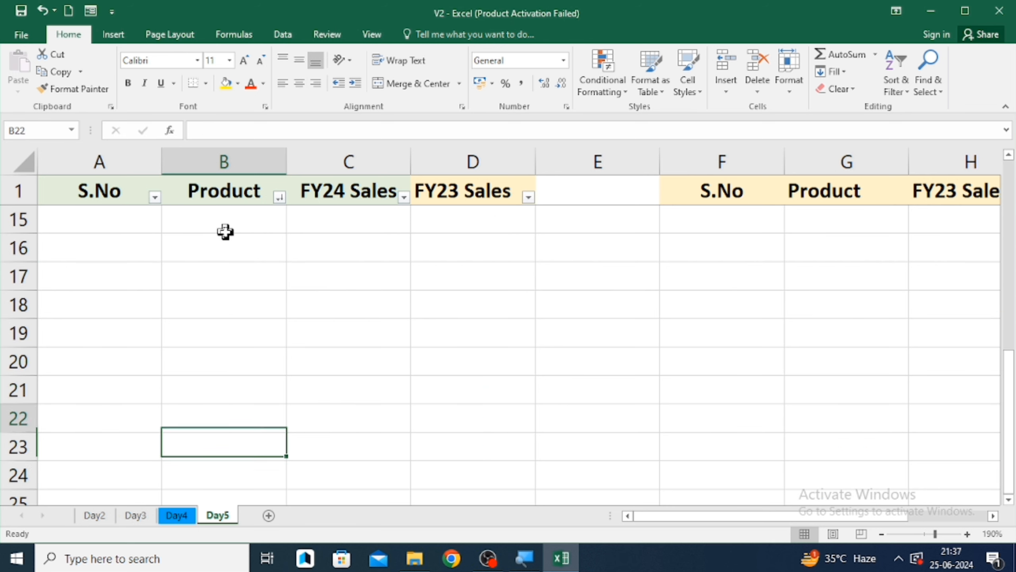
{"action": "key", "text": "Up"}
{"action": "key", "text": "Up"}
{"action": "key", "text": "Up"}
{"action": "key", "text": "Up"}
{"action": "key", "text": "Up"}
{"action": "key", "text": "Up"}
{"action": "key", "text": "Up"}
{"action": "key", "text": "Up"}
{"action": "key", "text": "Up"}
{"action": "key", "text": "Up"}
{"action": "key", "text": "Up"}
{"action": "key", "text": "Up"}
{"action": "key", "text": "Up"}
{"action": "key", "text": "Up"}
{"action": "key", "text": "Up"}
{"action": "key", "text": "Up"}
{"action": "key", "text": "Up"}
{"action": "key", "text": "Up"}
{"action": "key", "text": "Up"}
{"action": "key", "text": "Up"}
{"action": "key", "text": "Up"}
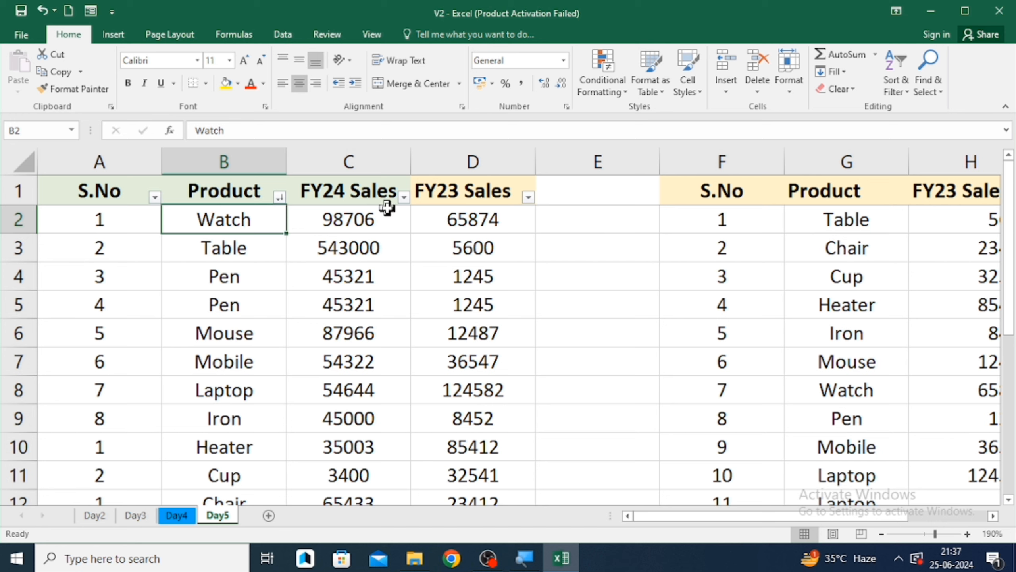
- Sort the table by FY24 Sales from smallest to largest and set cell A2 to 1
{"action": "left_click", "coordinate": [404, 196]}
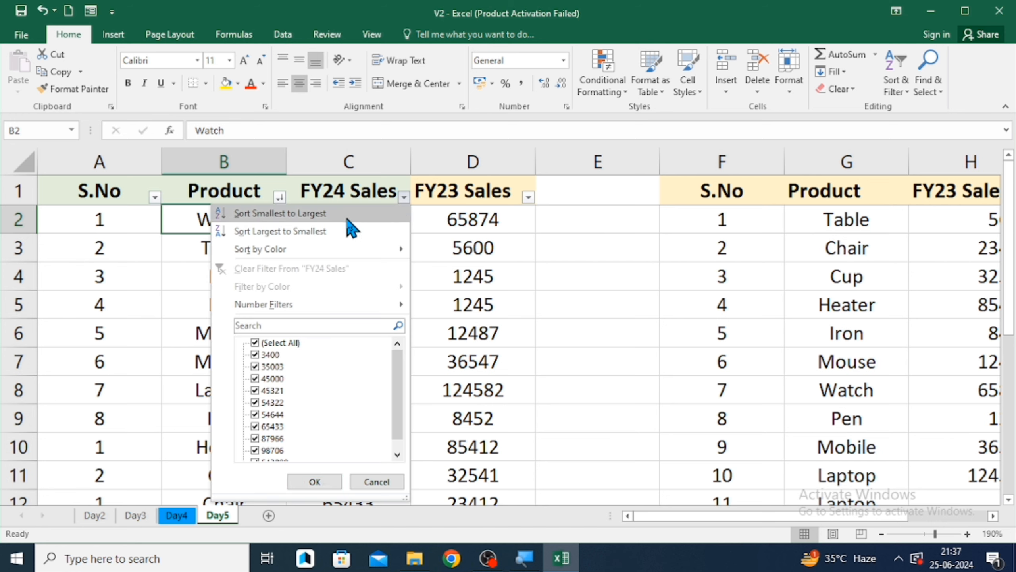
{"action": "left_click", "coordinate": [293, 216]}
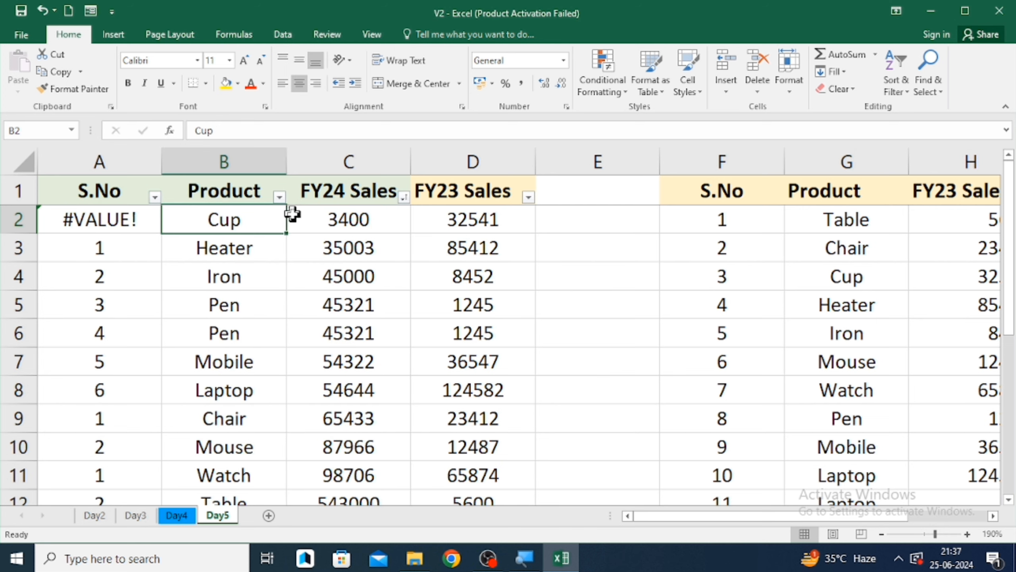
{"action": "key", "text": "Left"}
{"action": "type", "text": "1"}
{"action": "key", "text": "Return"}
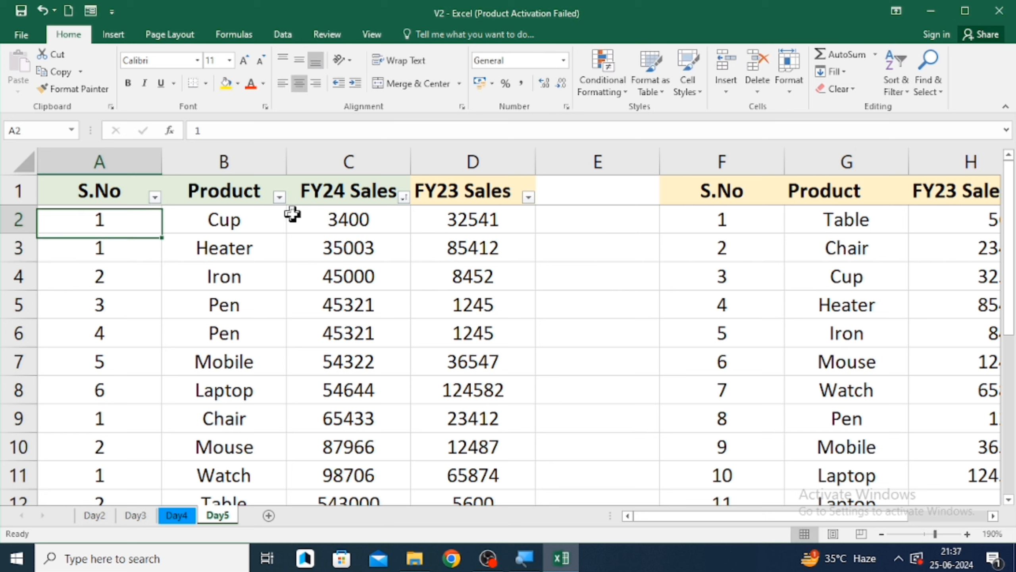
{"action": "key", "text": "Down"}
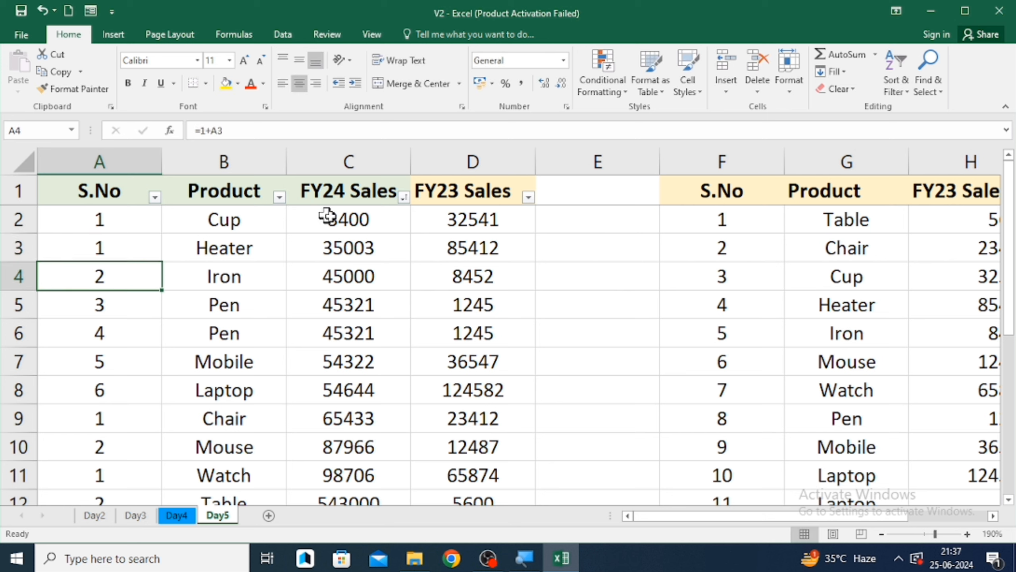
- Sort the table by FY24 Sales from largest to smallest
{"action": "left_click", "coordinate": [404, 198]}
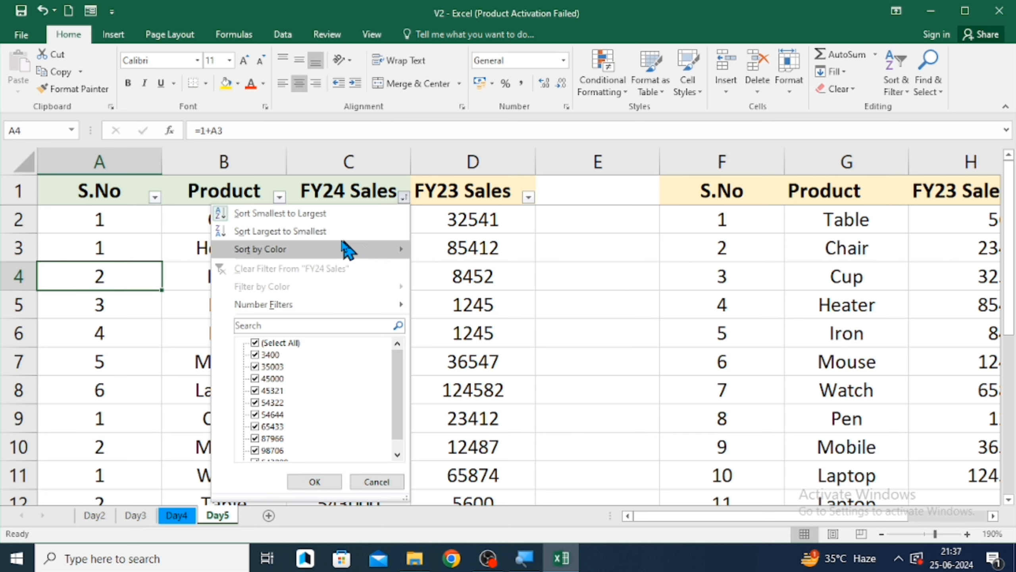
{"action": "left_click", "coordinate": [333, 169]}
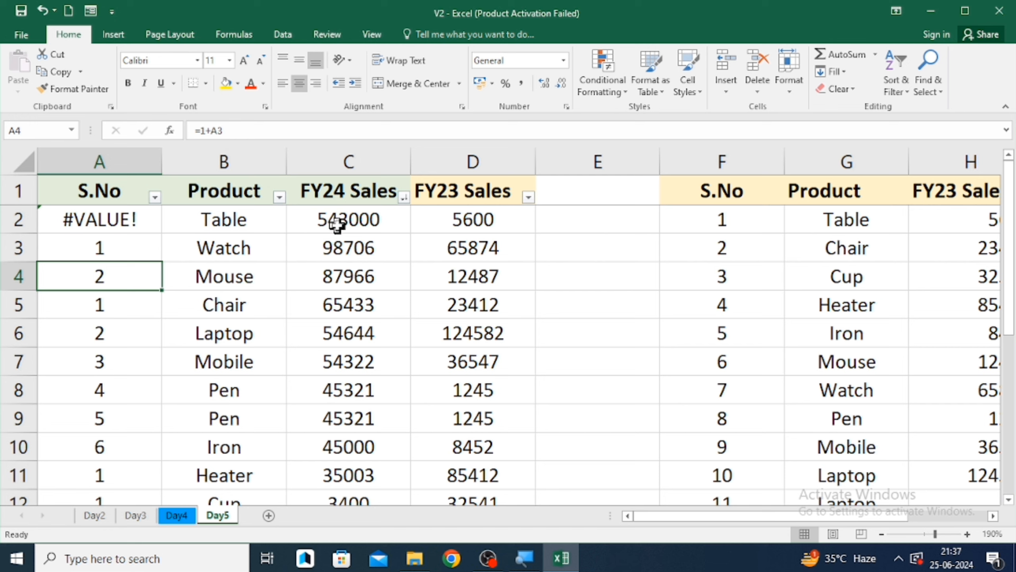
{"action": "left_click", "coordinate": [338, 223]}
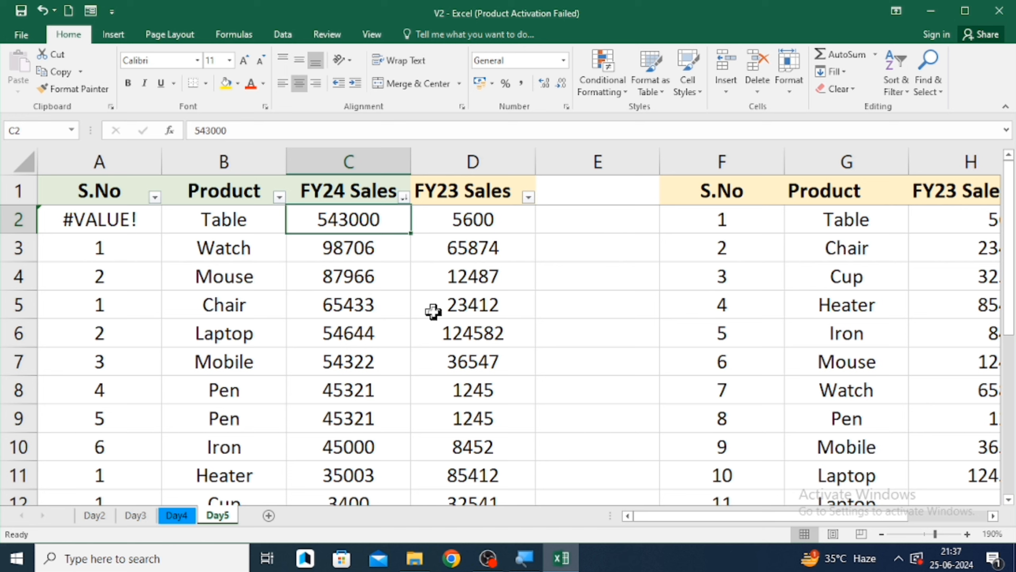
- Clear the applied sort and remove the filter from the header row
{"action": "left_click", "coordinate": [907, 90]}
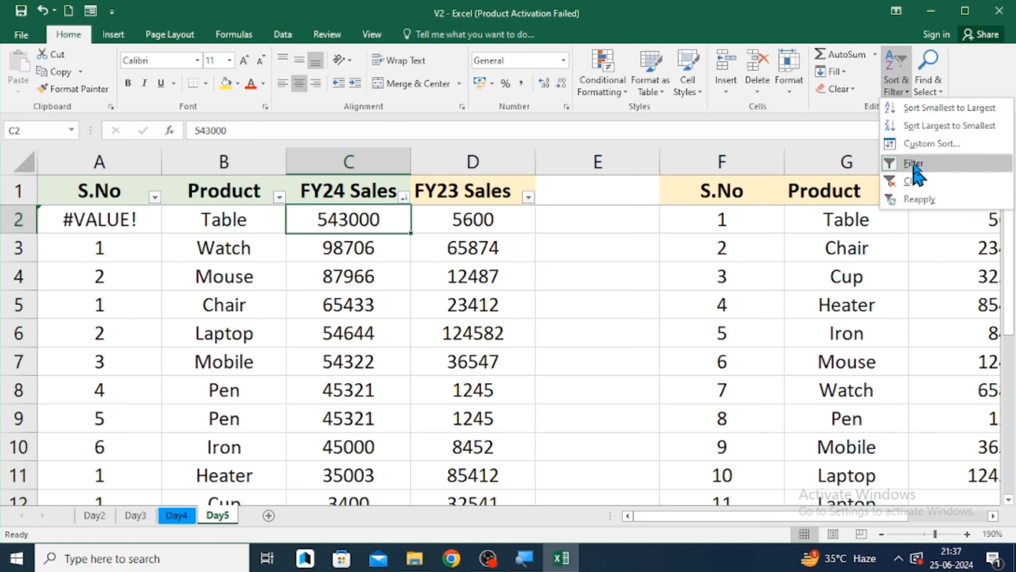
{"action": "left_click", "coordinate": [906, 188]}
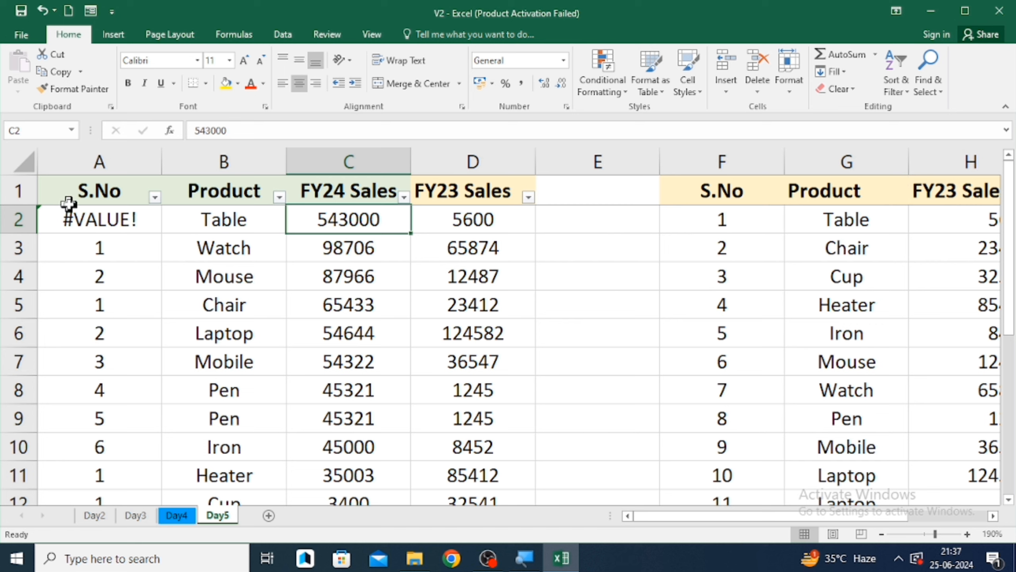
{"action": "left_click", "coordinate": [19, 196]}
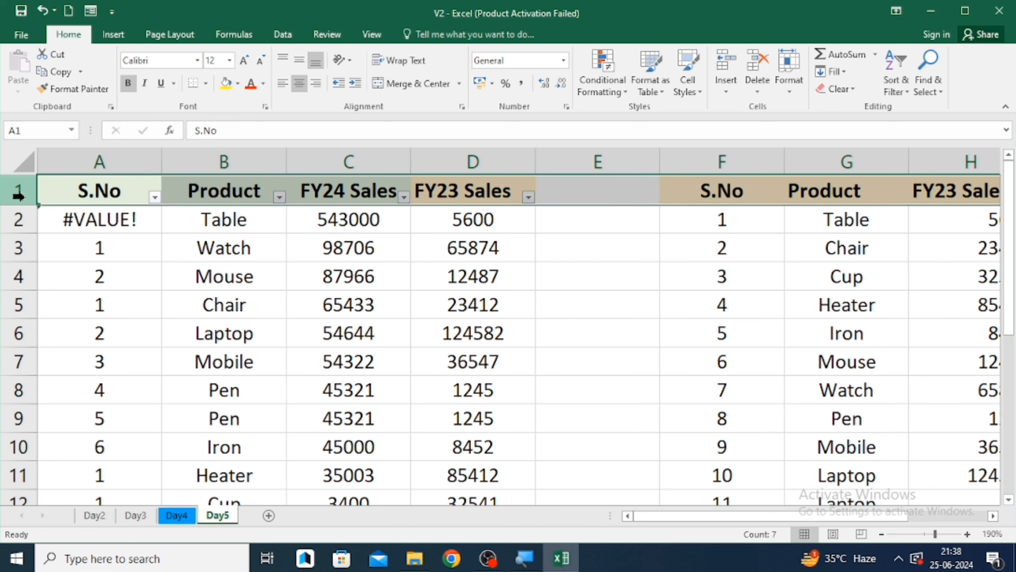
{"action": "key", "text": "ctrl+shift+l"}
{"action": "left_click", "coordinate": [597, 237]}
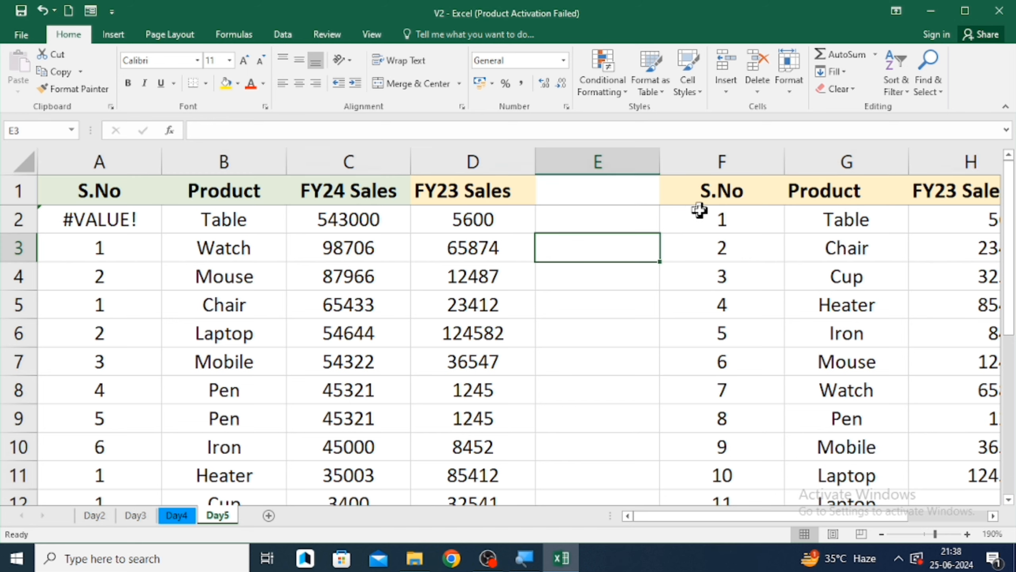
{"action": "left_click", "coordinate": [909, 89]}
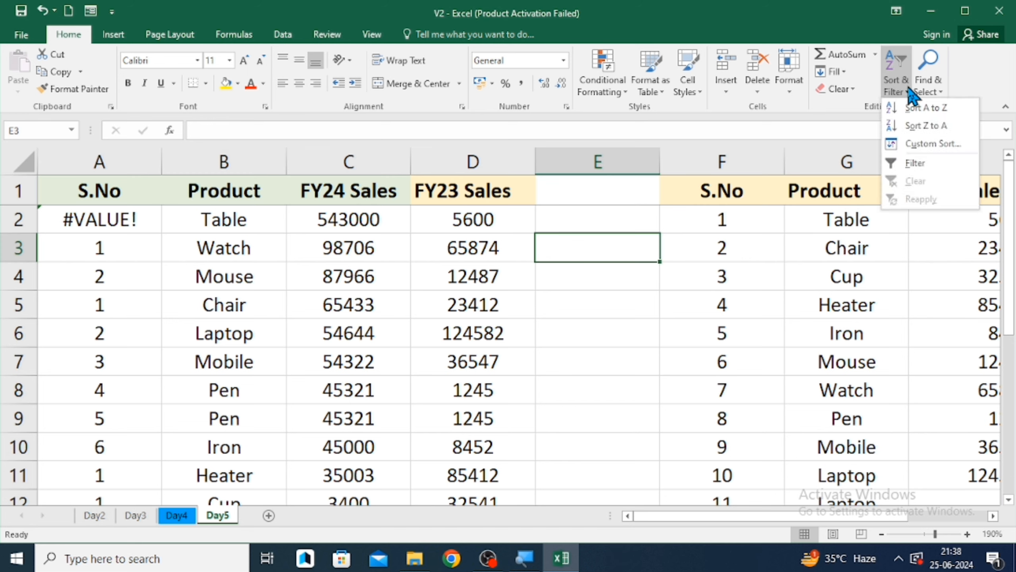
{"action": "left_click", "coordinate": [217, 323]}
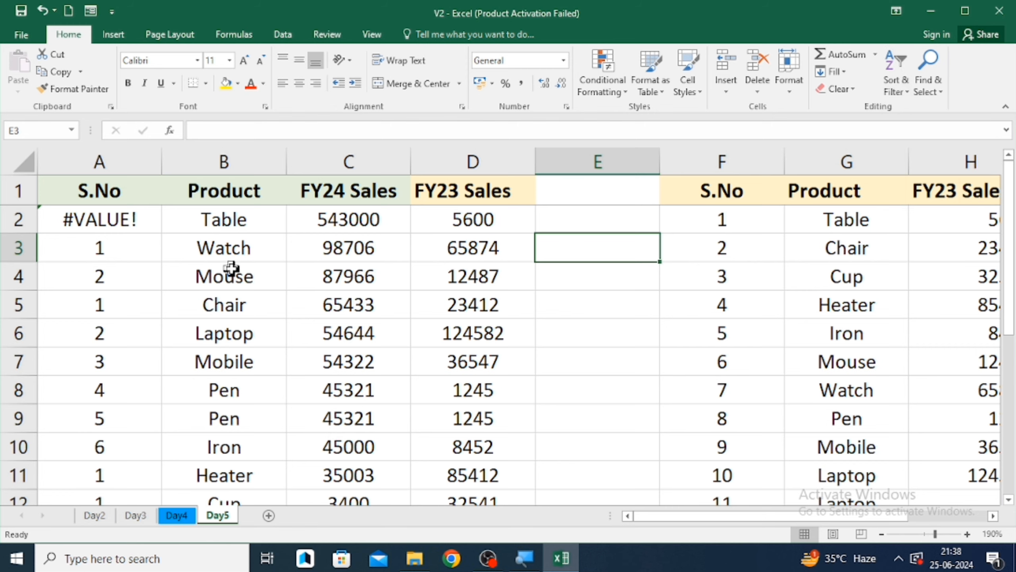
{"action": "left_click", "coordinate": [234, 304]}
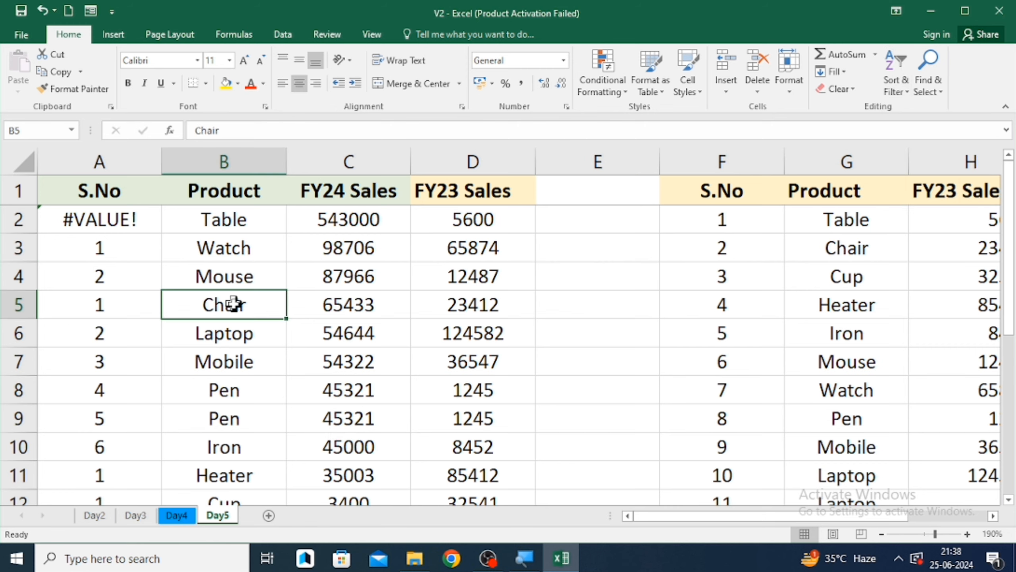
{"action": "key", "text": "ctrl+Down"}
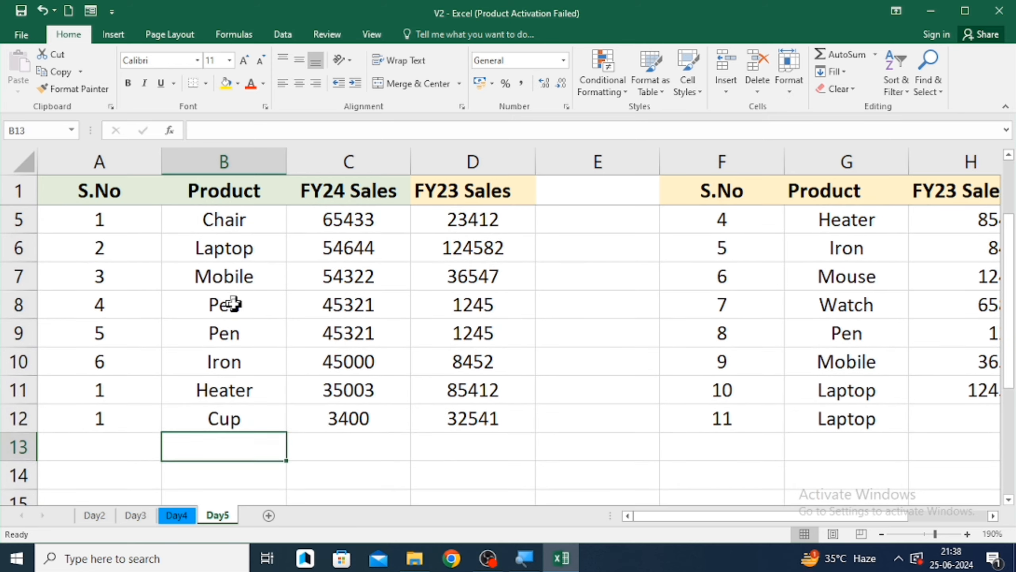
{"action": "key", "text": "ctrl+Up"}
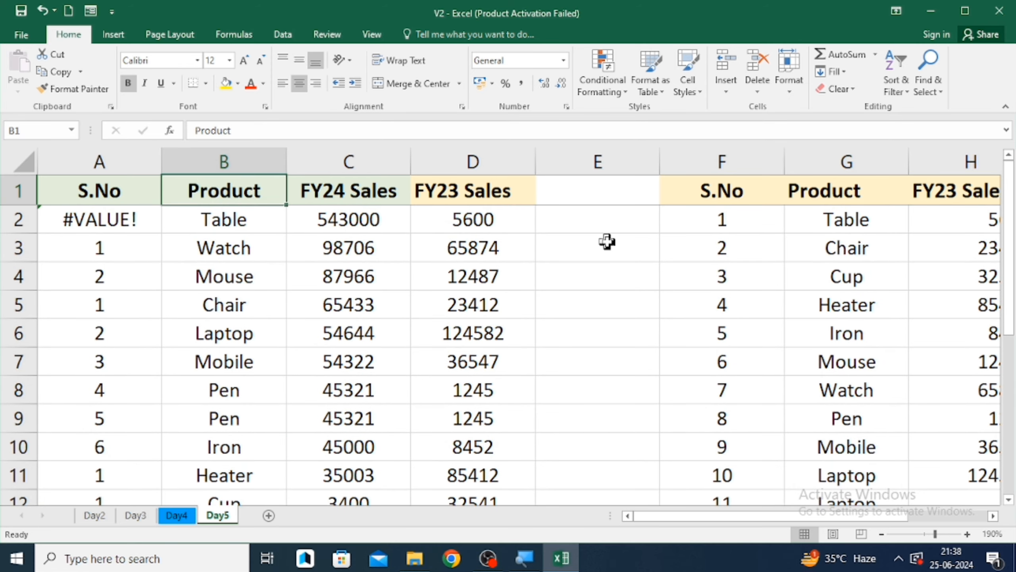
{"action": "left_click", "coordinate": [926, 80]}
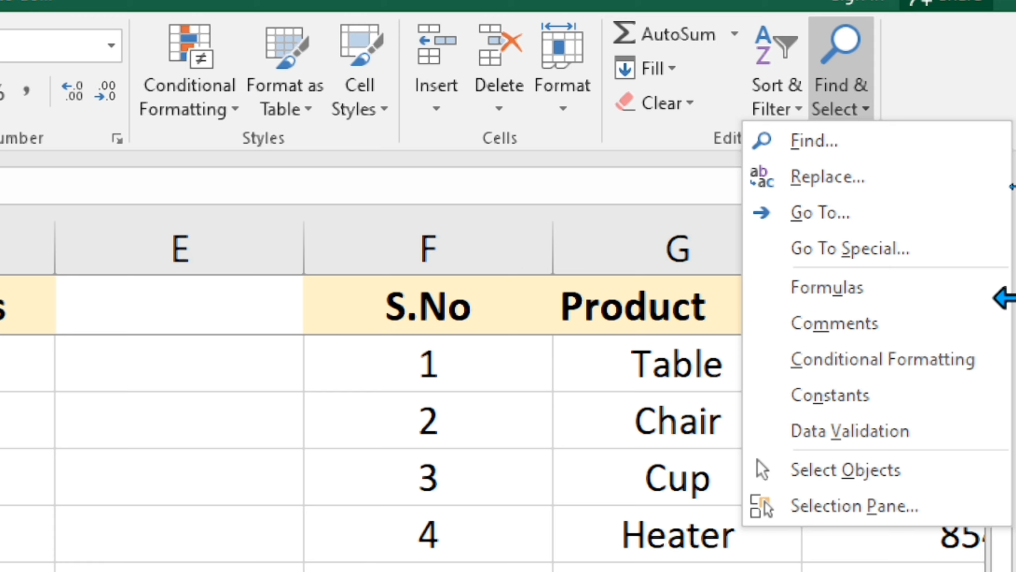
{"action": "scroll", "coordinate": [1014, 298], "scroll_direction": "down", "scroll_amount": 1}
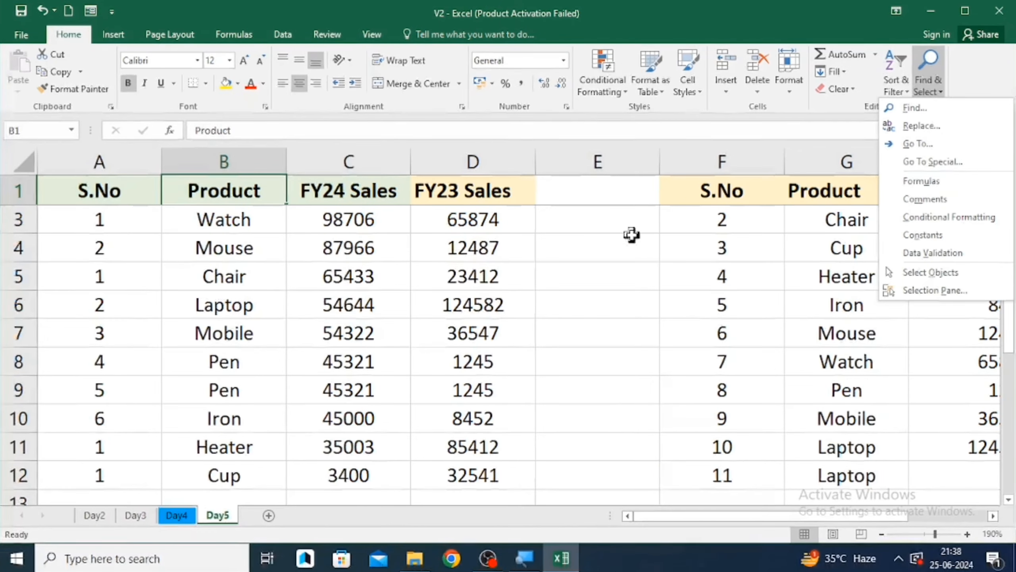
- Copy the Chair product name from cell B5 and paste it into cell B24
{"action": "left_click", "coordinate": [306, 277]}
{"action": "left_click", "coordinate": [306, 277]}
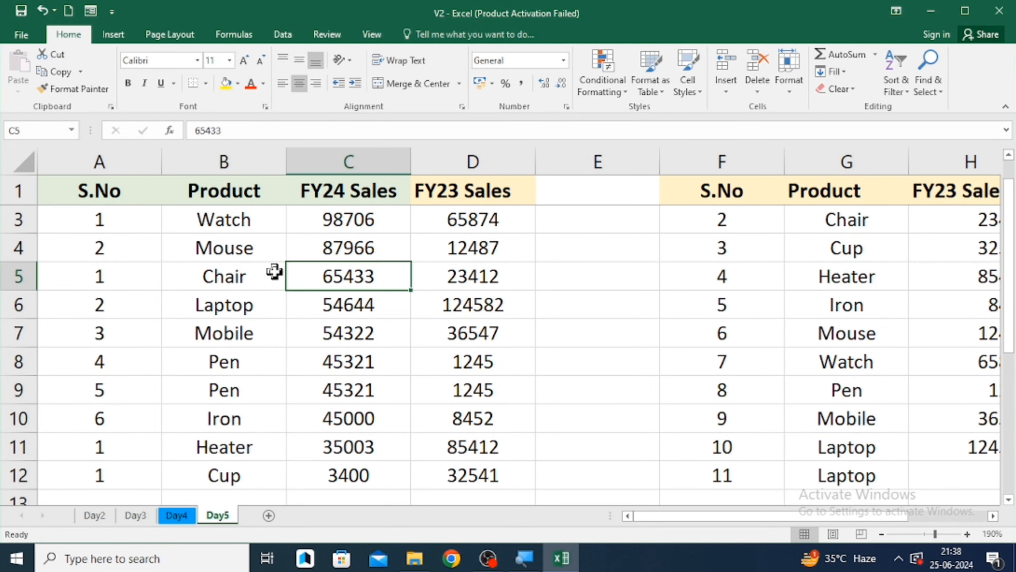
{"action": "left_click", "coordinate": [274, 272]}
{"action": "key", "text": "Up"}
{"action": "key", "text": "Down"}
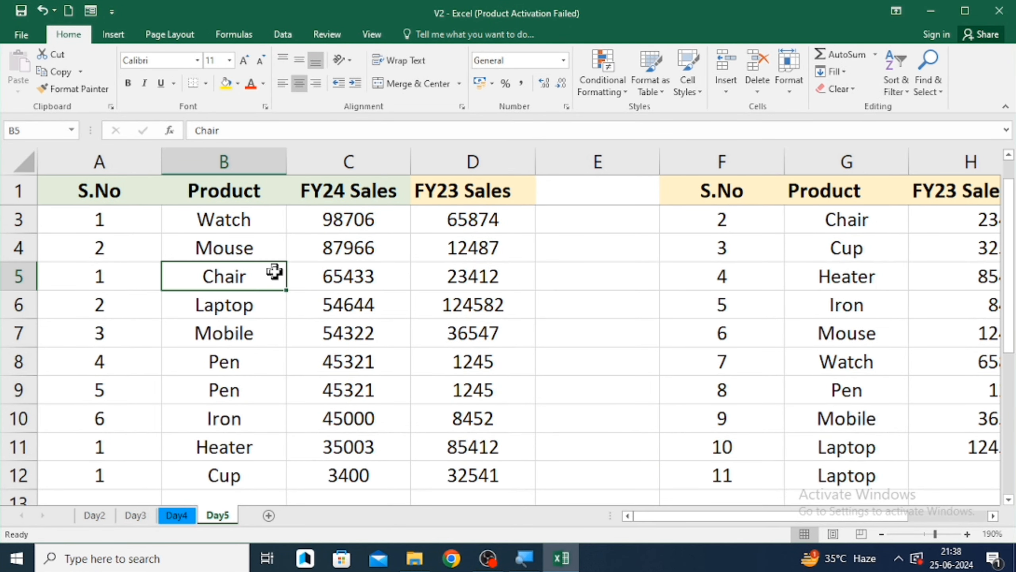
{"action": "key", "text": "ctrl+c"}
{"action": "key", "text": "Down"}
{"action": "key", "text": "Down"}
{"action": "key", "text": "Down"}
{"action": "key", "text": "Down"}
{"action": "key", "text": "Down"}
{"action": "key", "text": "Down"}
{"action": "key", "text": "Down"}
{"action": "key", "text": "Down"}
{"action": "key", "text": "Down"}
{"action": "key", "text": "Down"}
{"action": "key", "text": "Down"}
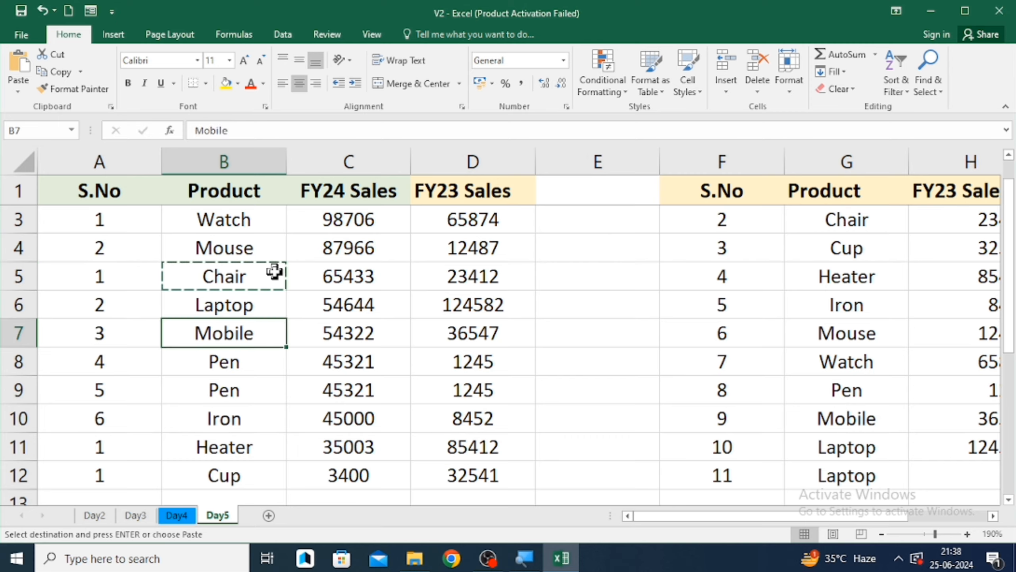
{"action": "key", "text": "Down"}
{"action": "key", "text": "Down"}
{"action": "key", "text": "Down"}
{"action": "key", "text": "Down"}
{"action": "key", "text": "Down"}
{"action": "key", "text": "Down"}
{"action": "key", "text": "Down"}
{"action": "key", "text": "Down"}
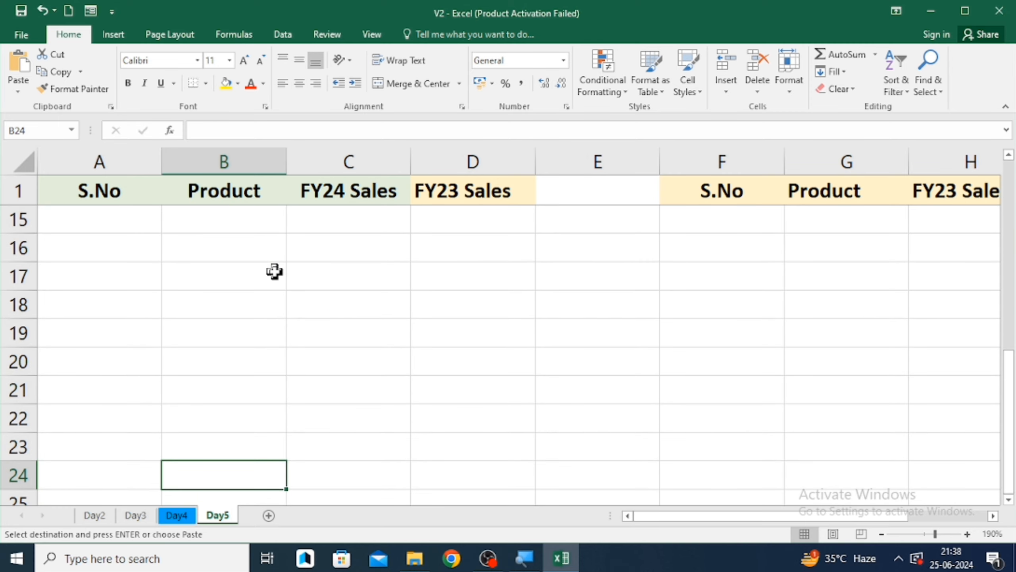
{"action": "key", "text": "ctrl+v"}
- Search the sheet for Chair with Find, stepping through each match
{"action": "key", "text": "Up"}
{"action": "key", "text": "Up"}
{"action": "key", "text": "Up"}
{"action": "key", "text": "Up"}
{"action": "key", "text": "Up"}
{"action": "key", "text": "Up"}
{"action": "key", "text": "Up"}
{"action": "key", "text": "Up"}
{"action": "key", "text": "Up"}
{"action": "key", "text": "Up"}
{"action": "key", "text": "Up"}
{"action": "key", "text": "Up"}
{"action": "key", "text": "Up"}
{"action": "key", "text": "Up"}
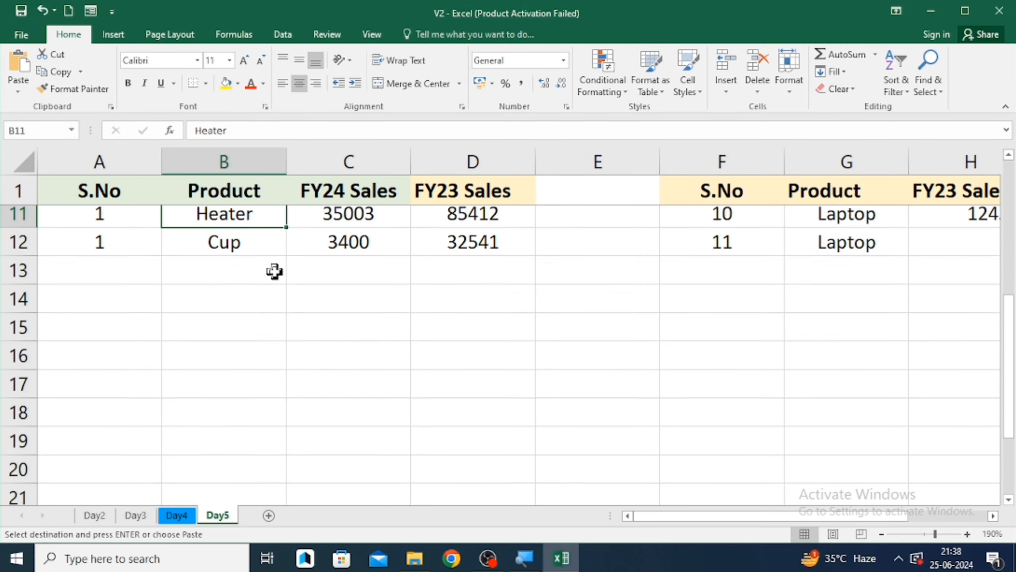
{"action": "key", "text": "Down"}
{"action": "key", "text": "Down"}
{"action": "key", "text": "Down"}
{"action": "key", "text": "Down"}
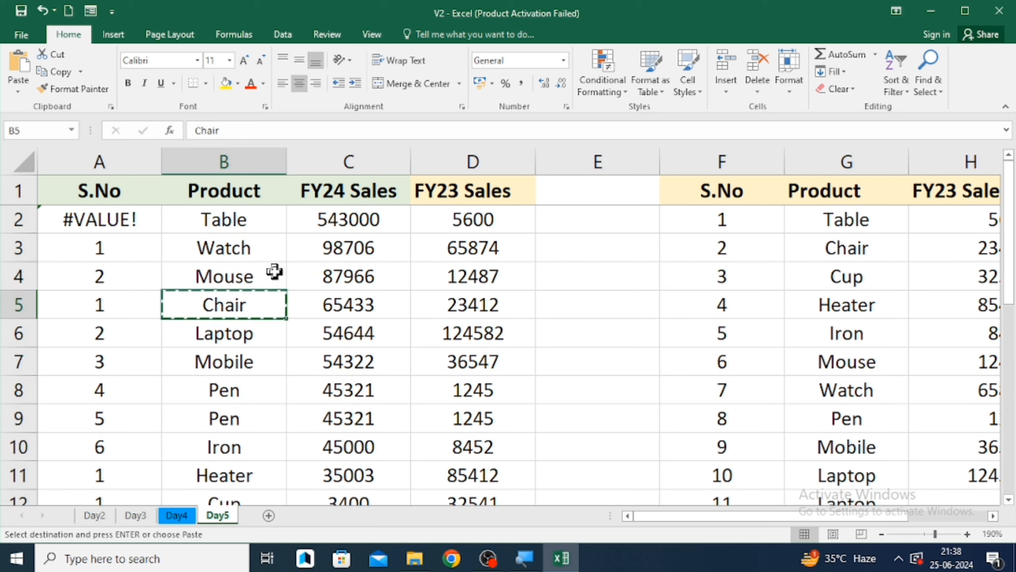
{"action": "key", "text": "ctrl+f"}
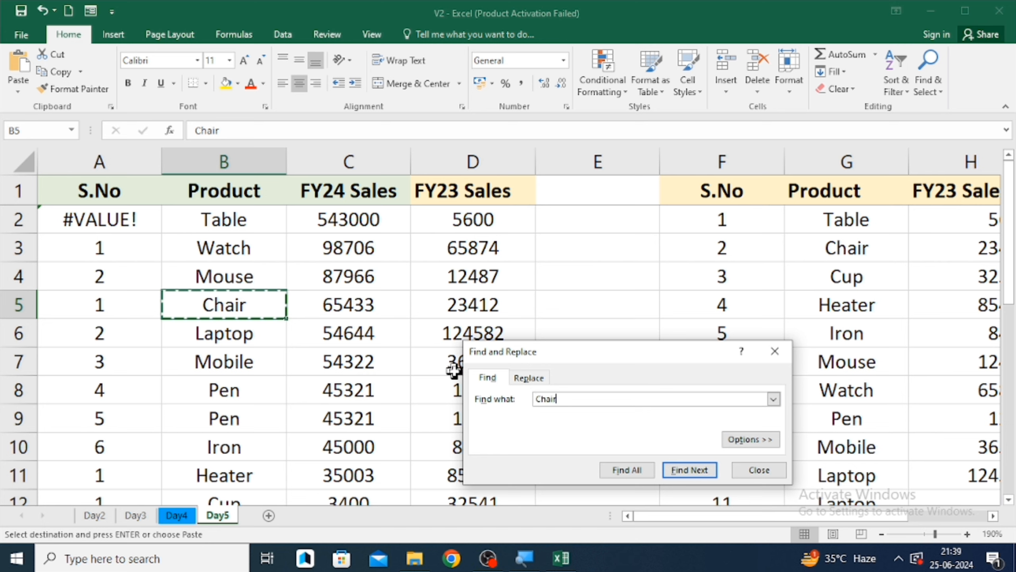
{"action": "left_click", "coordinate": [686, 469]}
{"action": "left_click", "coordinate": [686, 469]}
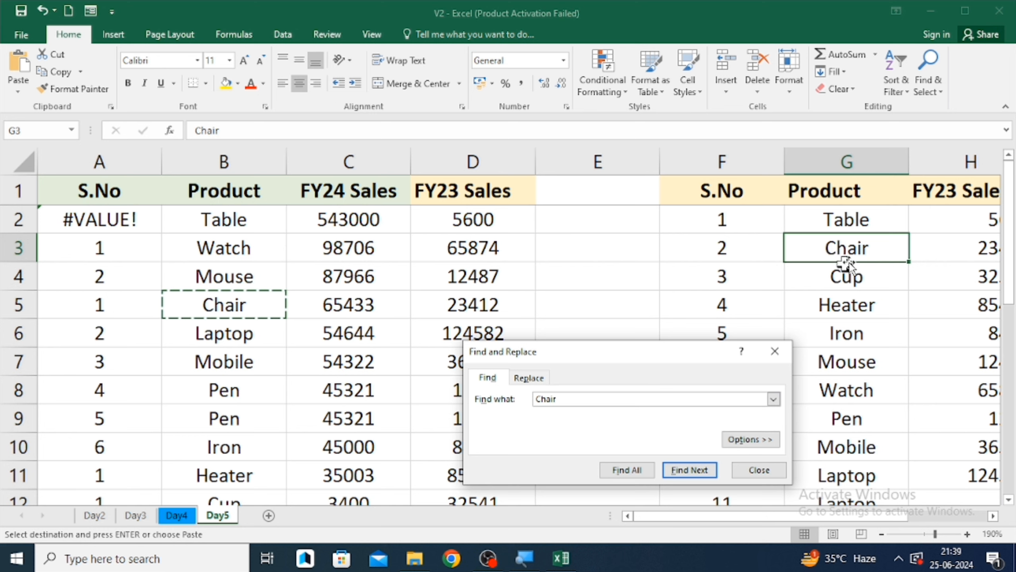
{"action": "left_click", "coordinate": [703, 472]}
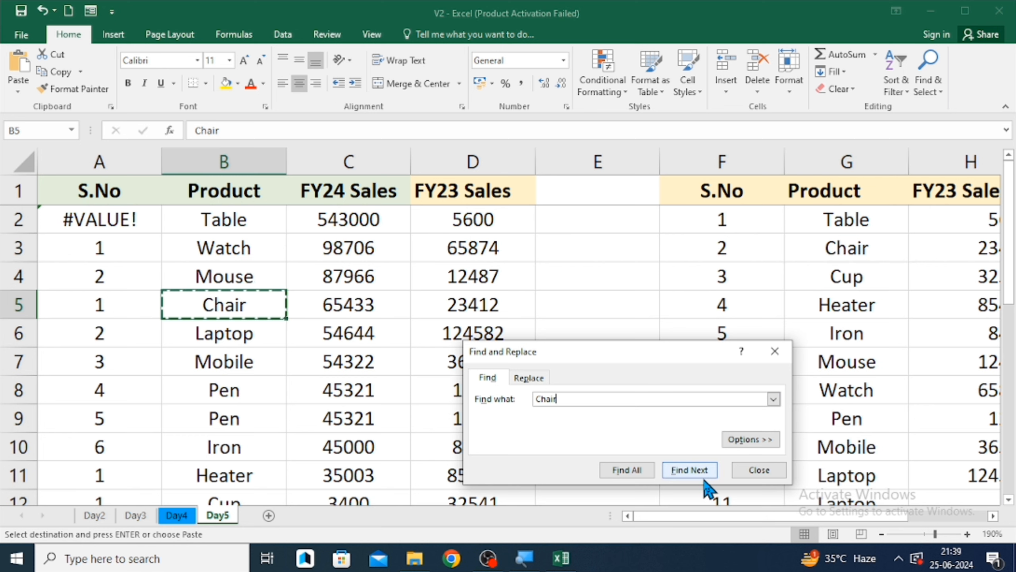
- Replace all occurrences of Chair with table, then close the Find and Replace dialog
{"action": "left_click", "coordinate": [537, 382]}
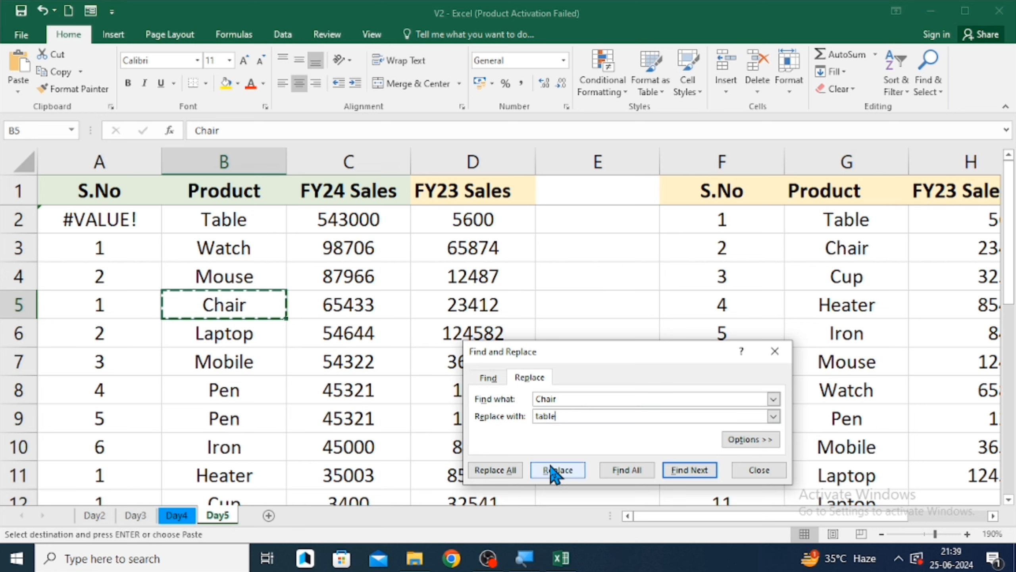
{"action": "left_click", "coordinate": [511, 472]}
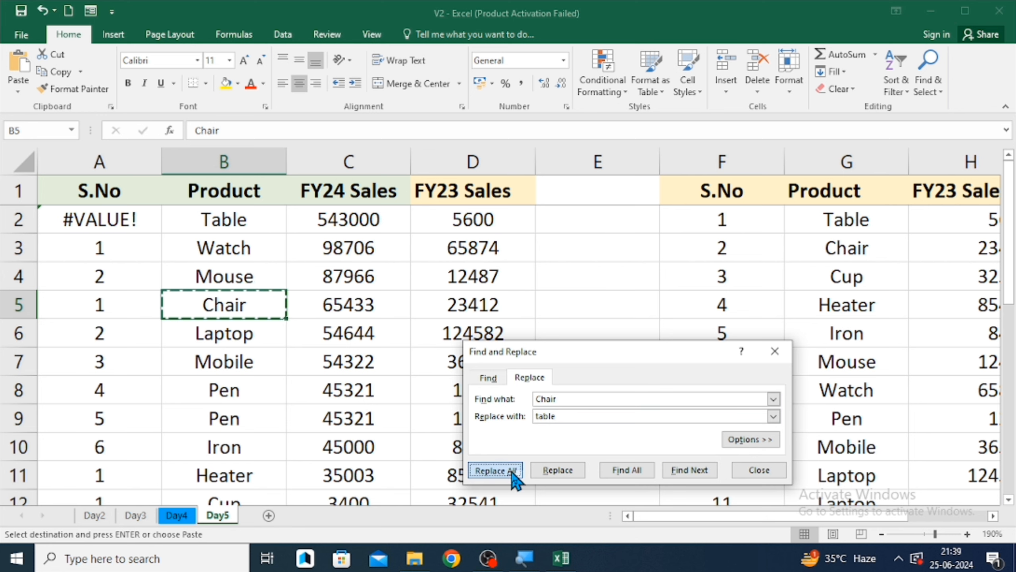
{"action": "left_click", "coordinate": [530, 315]}
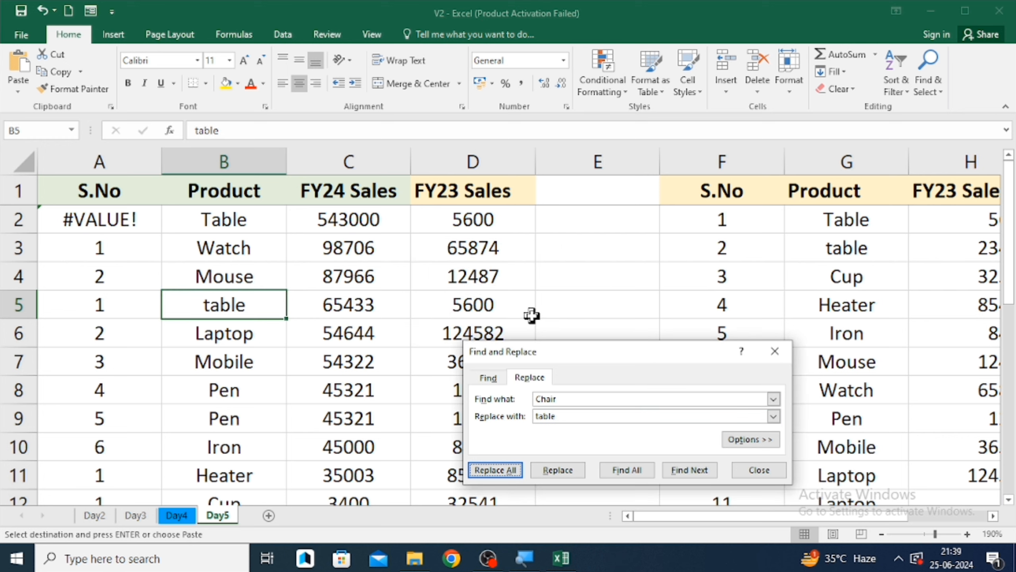
{"action": "left_click", "coordinate": [774, 351]}
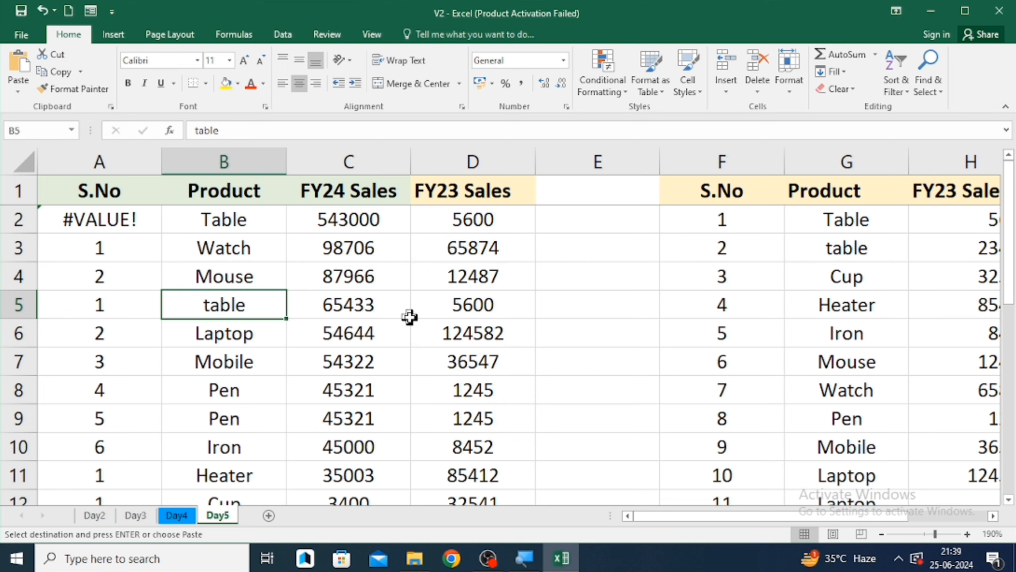
- Scroll down to inspect cell B24 and return to the top of the table
{"action": "left_click", "coordinate": [340, 309]}
{"action": "key", "text": "Left"}
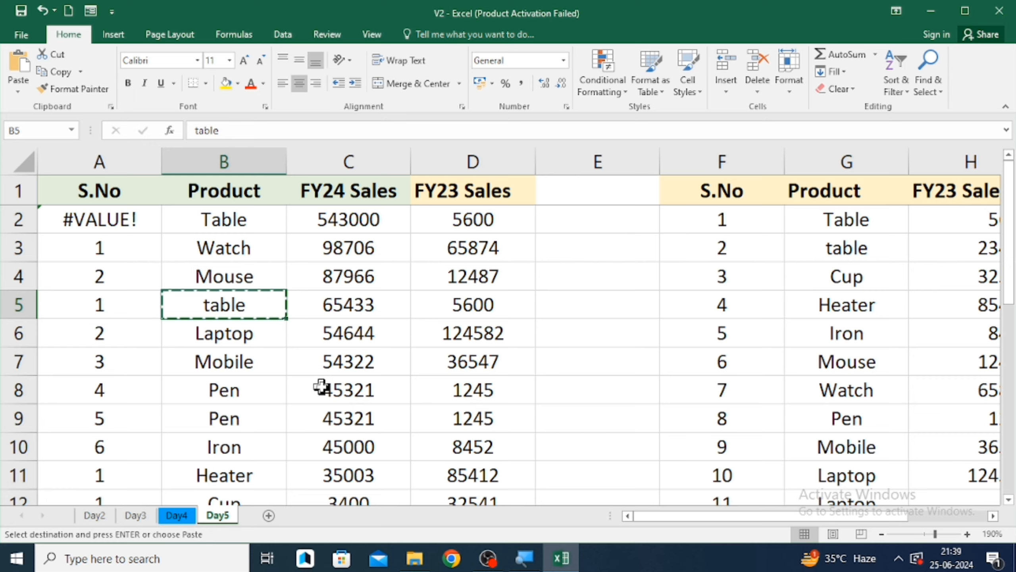
{"action": "scroll", "coordinate": [321, 384], "scroll_direction": "down", "scroll_amount": 1}
{"action": "left_click", "coordinate": [257, 411]}
{"action": "key", "text": "Down"}
{"action": "key", "text": "Down"}
{"action": "key", "text": "Down"}
{"action": "key", "text": "Down"}
{"action": "key", "text": "Down"}
{"action": "key", "text": "Down"}
{"action": "key", "text": "Down"}
{"action": "key", "text": "Down"}
{"action": "key", "text": "Down"}
{"action": "key", "text": "Down"}
{"action": "key", "text": "Down"}
{"action": "key", "text": "Down"}
{"action": "key", "text": "Down"}
{"action": "key", "text": "Down"}
{"action": "key", "text": "Down"}
{"action": "key", "text": "Down"}
{"action": "key", "text": "Down"}
{"action": "key", "text": "Down"}
{"action": "key", "text": "Down"}
{"action": "key", "text": "Down"}
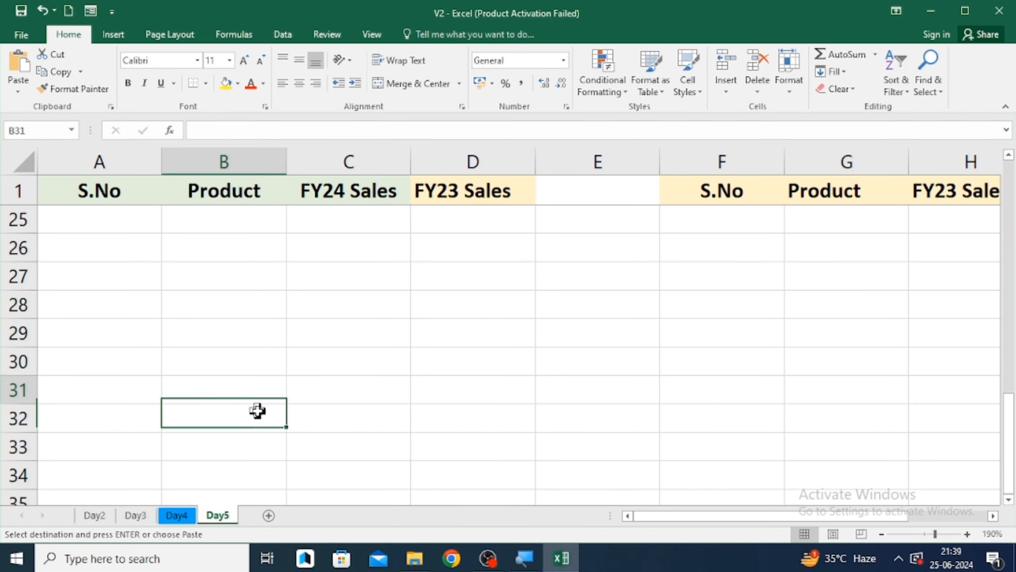
{"action": "key", "text": "Up"}
{"action": "key", "text": "Up"}
{"action": "key", "text": "Up"}
{"action": "key", "text": "Up"}
{"action": "key", "text": "Up"}
{"action": "key", "text": "Up"}
{"action": "key", "text": "Up"}
{"action": "key", "text": "Up"}
{"action": "key", "text": "Up"}
{"action": "key", "text": "Up"}
{"action": "key", "text": "Up"}
{"action": "key", "text": "Down"}
{"action": "key", "text": "Down"}
{"action": "key", "text": "Down"}
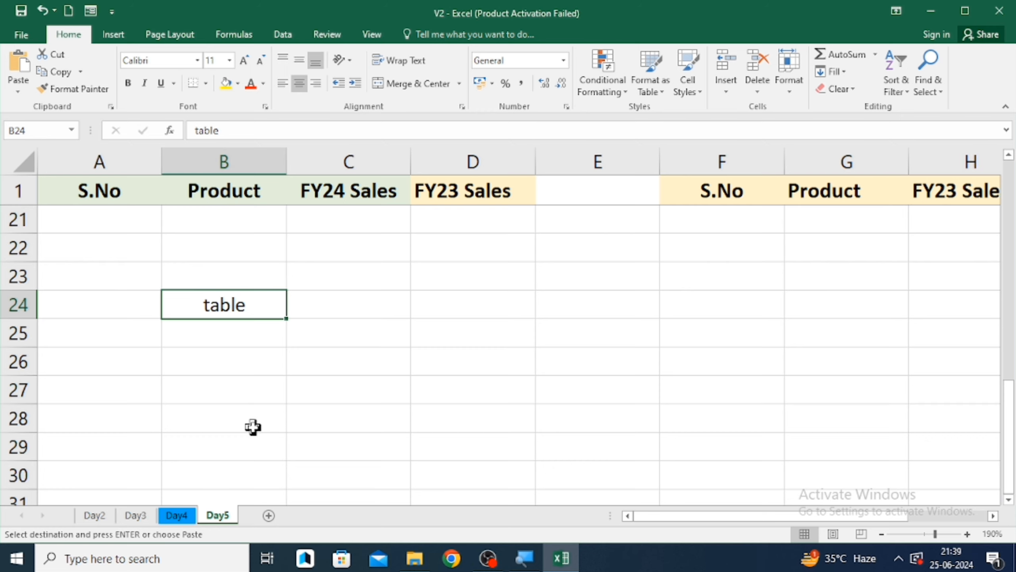
{"action": "scroll", "coordinate": [253, 426], "scroll_direction": "up", "scroll_amount": 2}
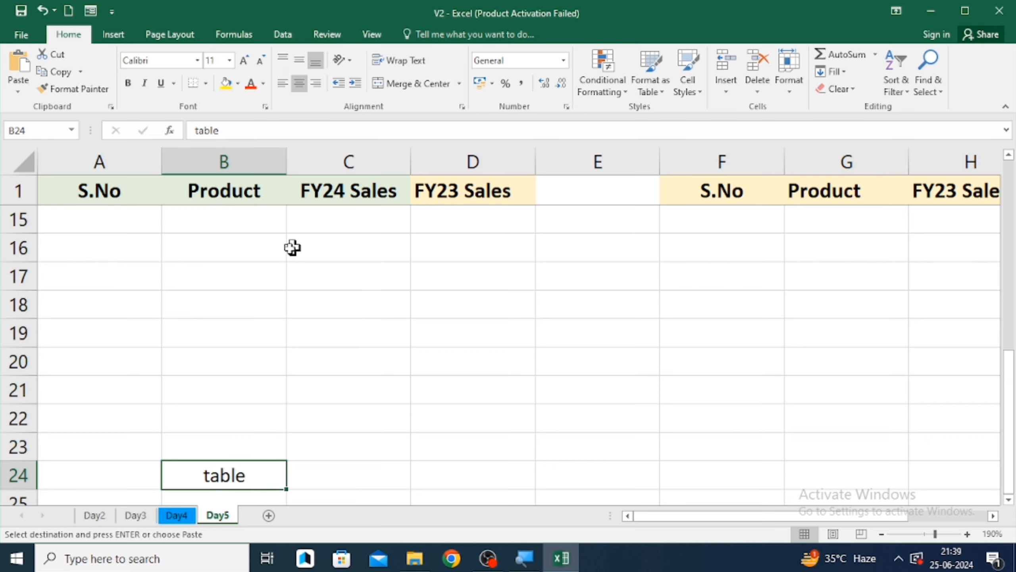
{"action": "scroll", "coordinate": [284, 258], "scroll_direction": "up", "scroll_amount": 1}
{"action": "right_click", "coordinate": [284, 258]}
{"action": "scroll", "coordinate": [284, 266], "scroll_direction": "up", "scroll_amount": 1}
{"action": "scroll", "coordinate": [284, 266], "scroll_direction": "up", "scroll_amount": 3}
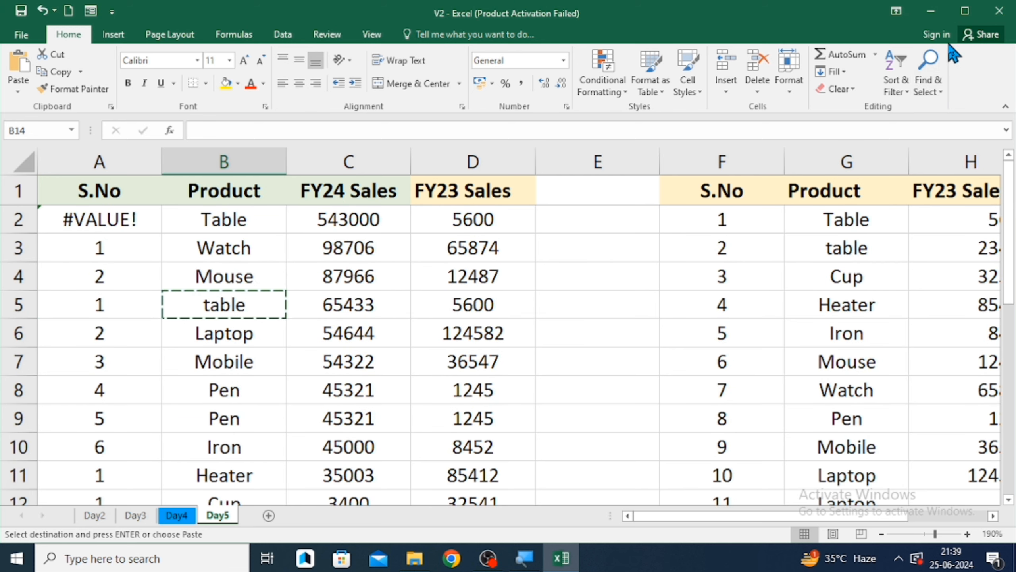
{"action": "left_click", "coordinate": [935, 92]}
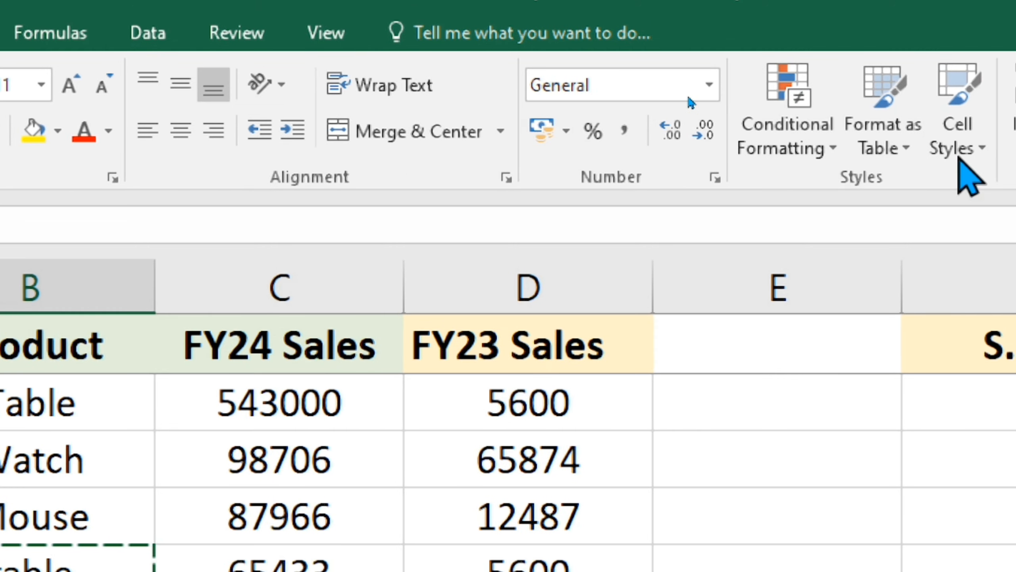
{"action": "left_click", "coordinate": [936, 102]}
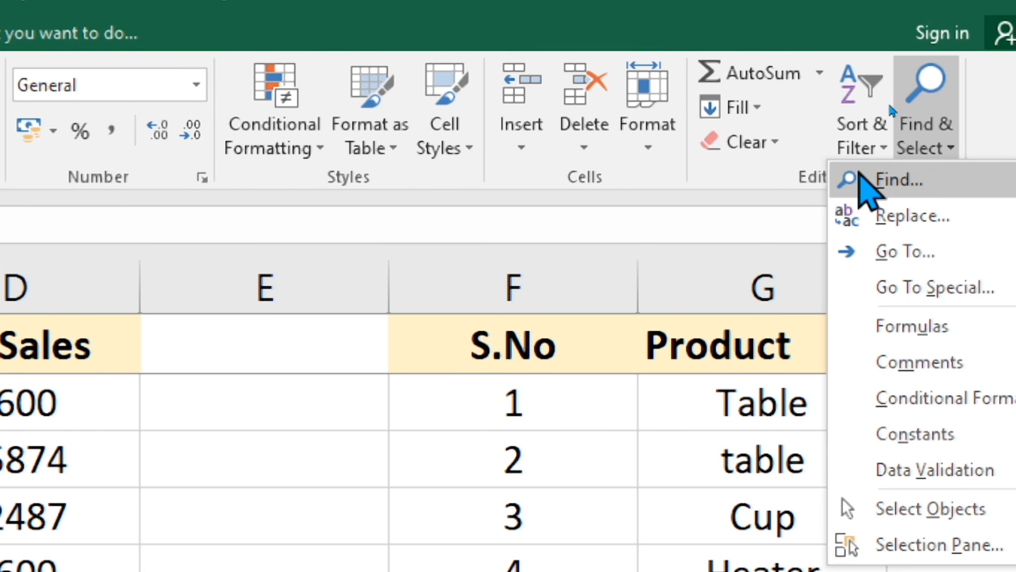
{"action": "key", "text": "Escape"}
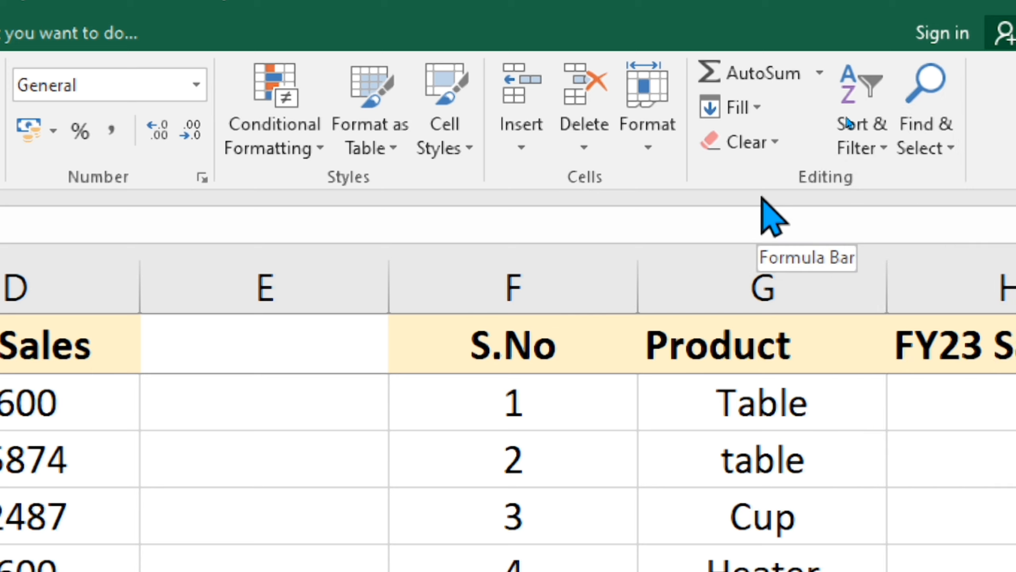